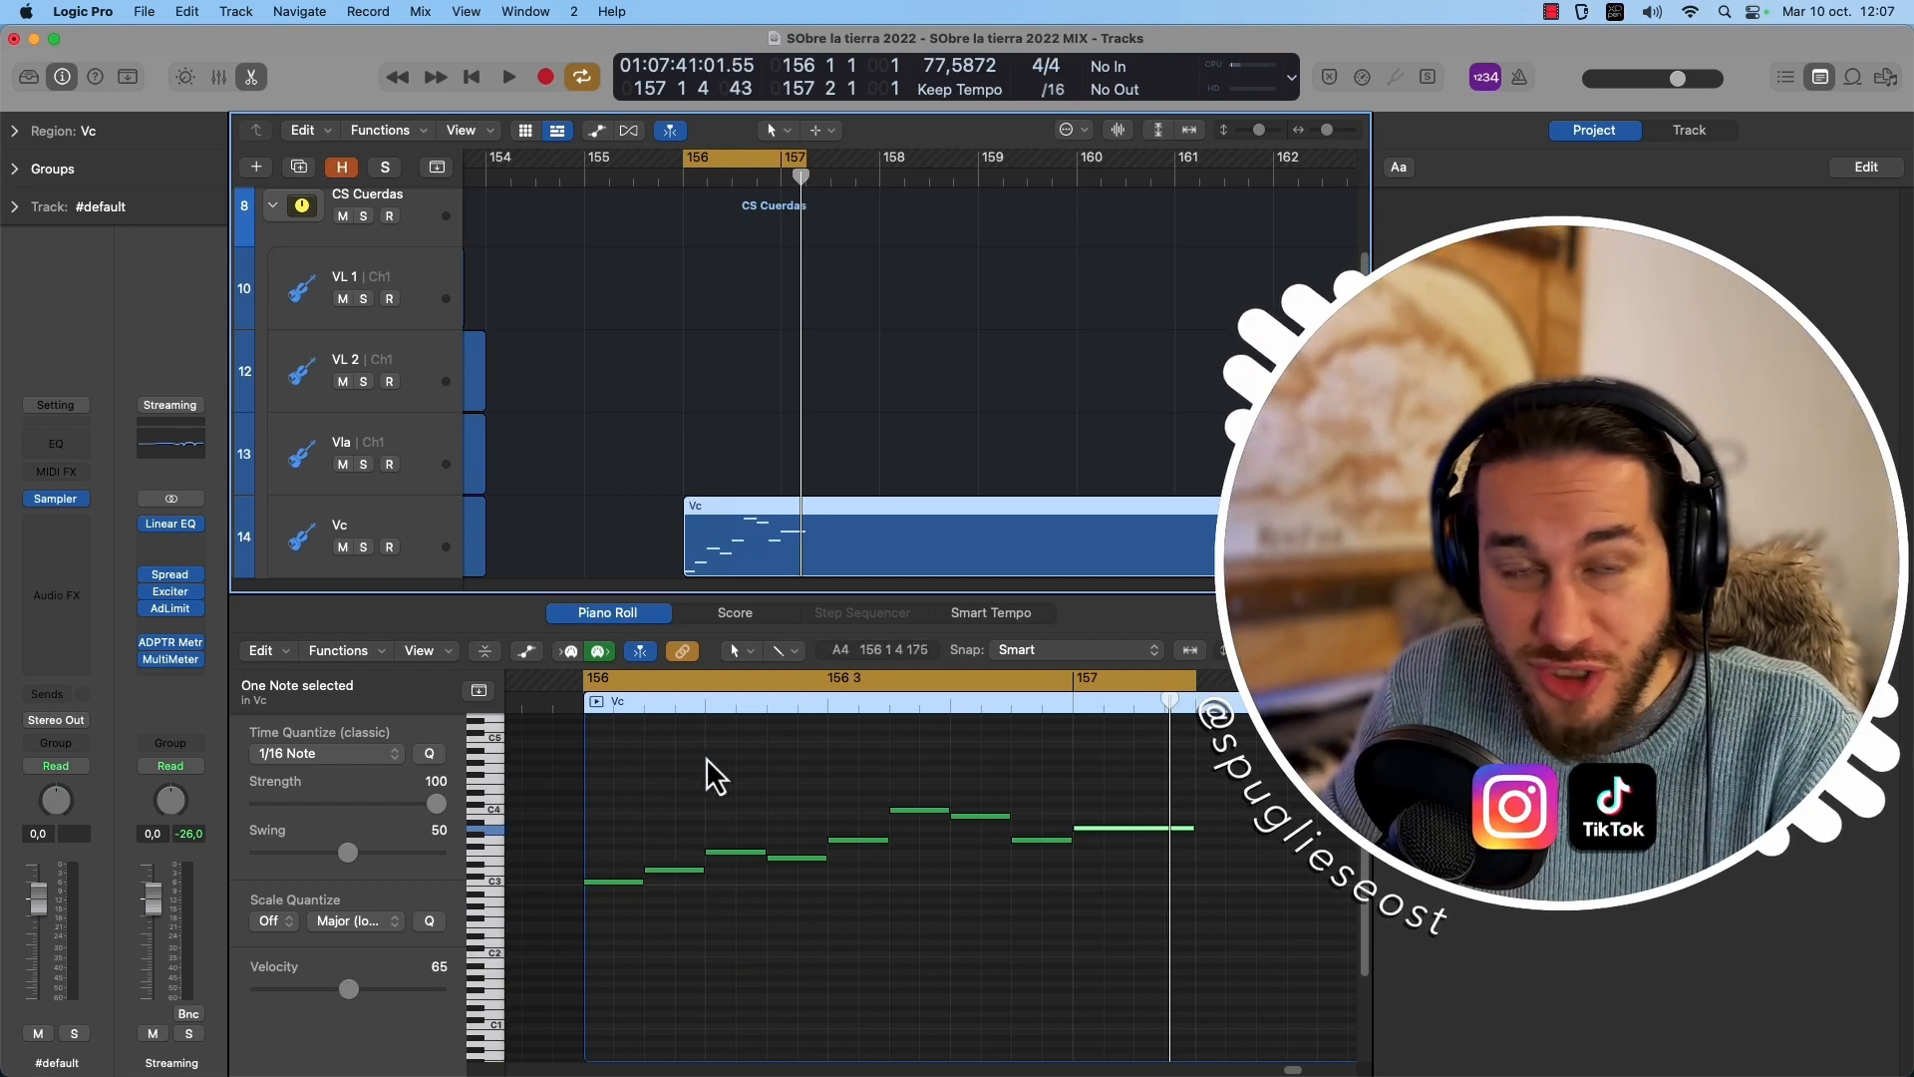
Play back the cycled Vc passage at bar 156 and expand the region's parameters including the additional ones.
key("space")
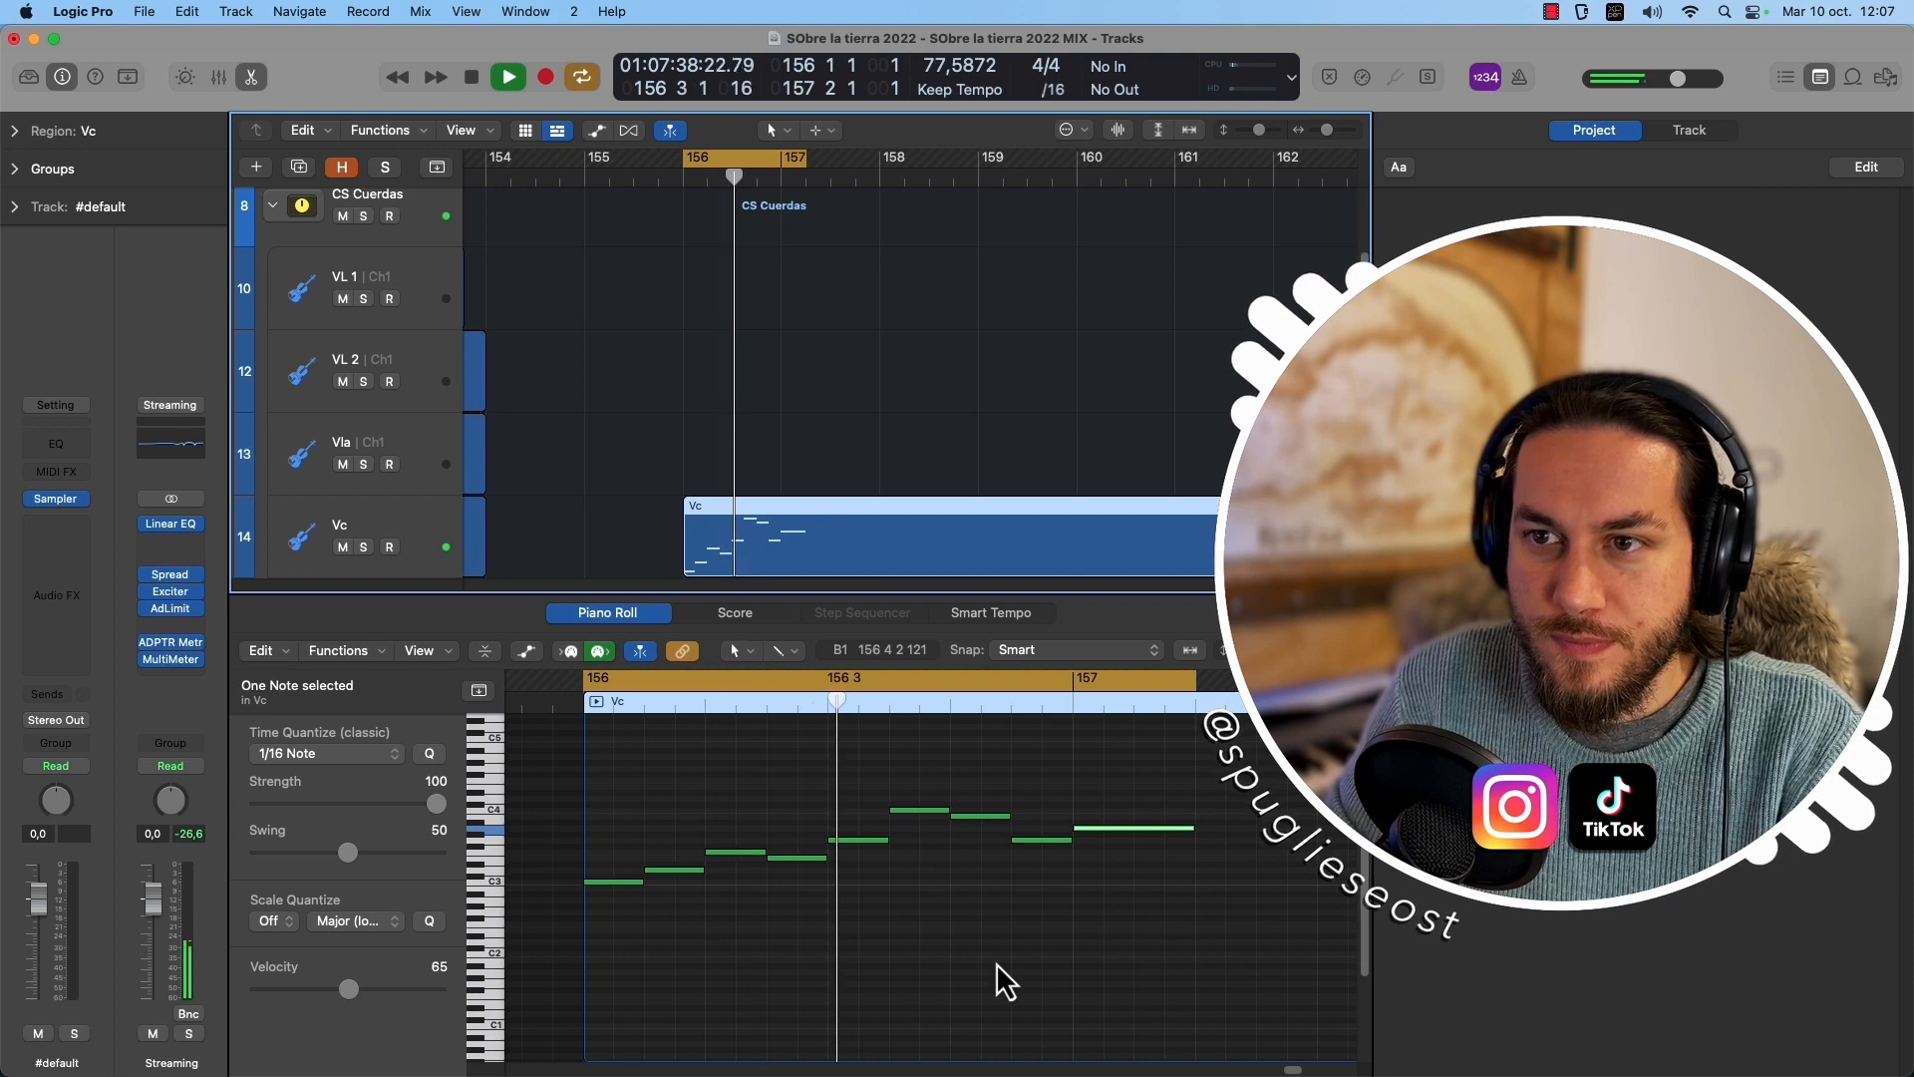
key("space")
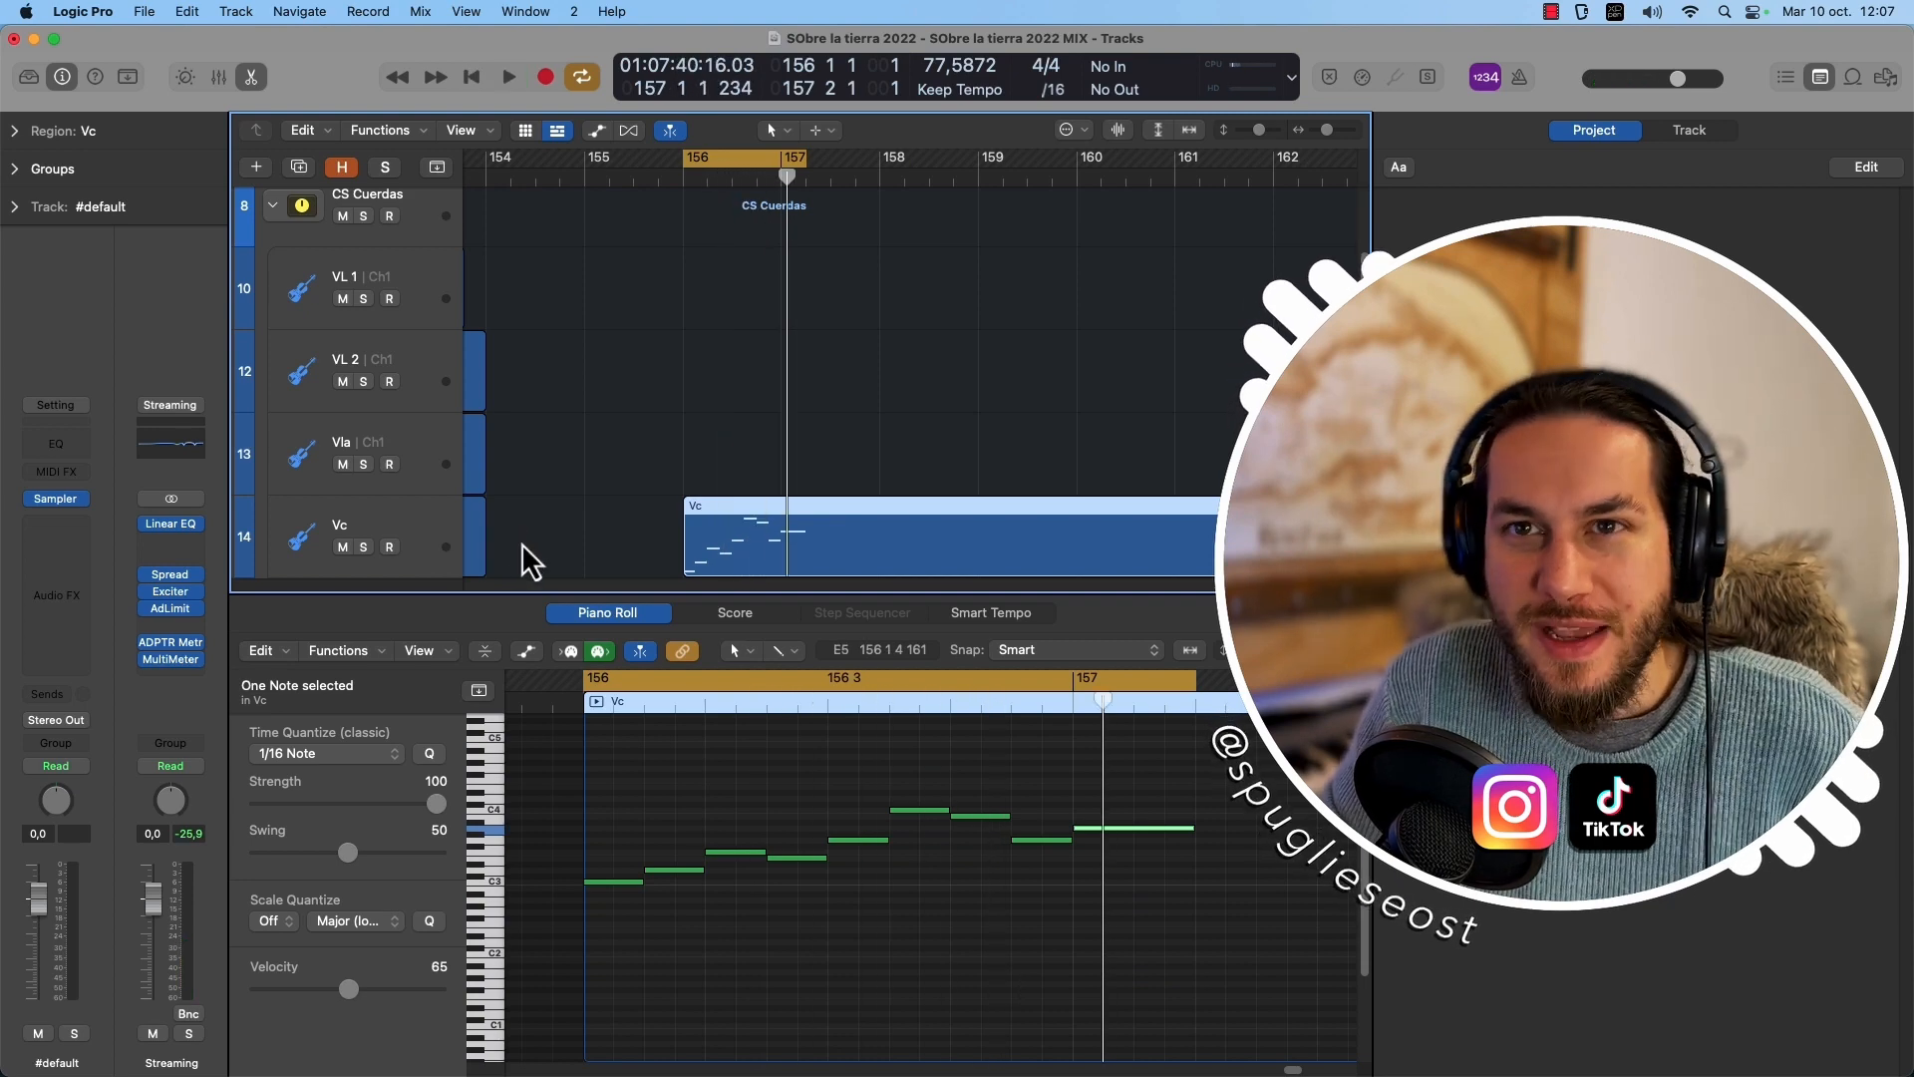
left_click(15, 131)
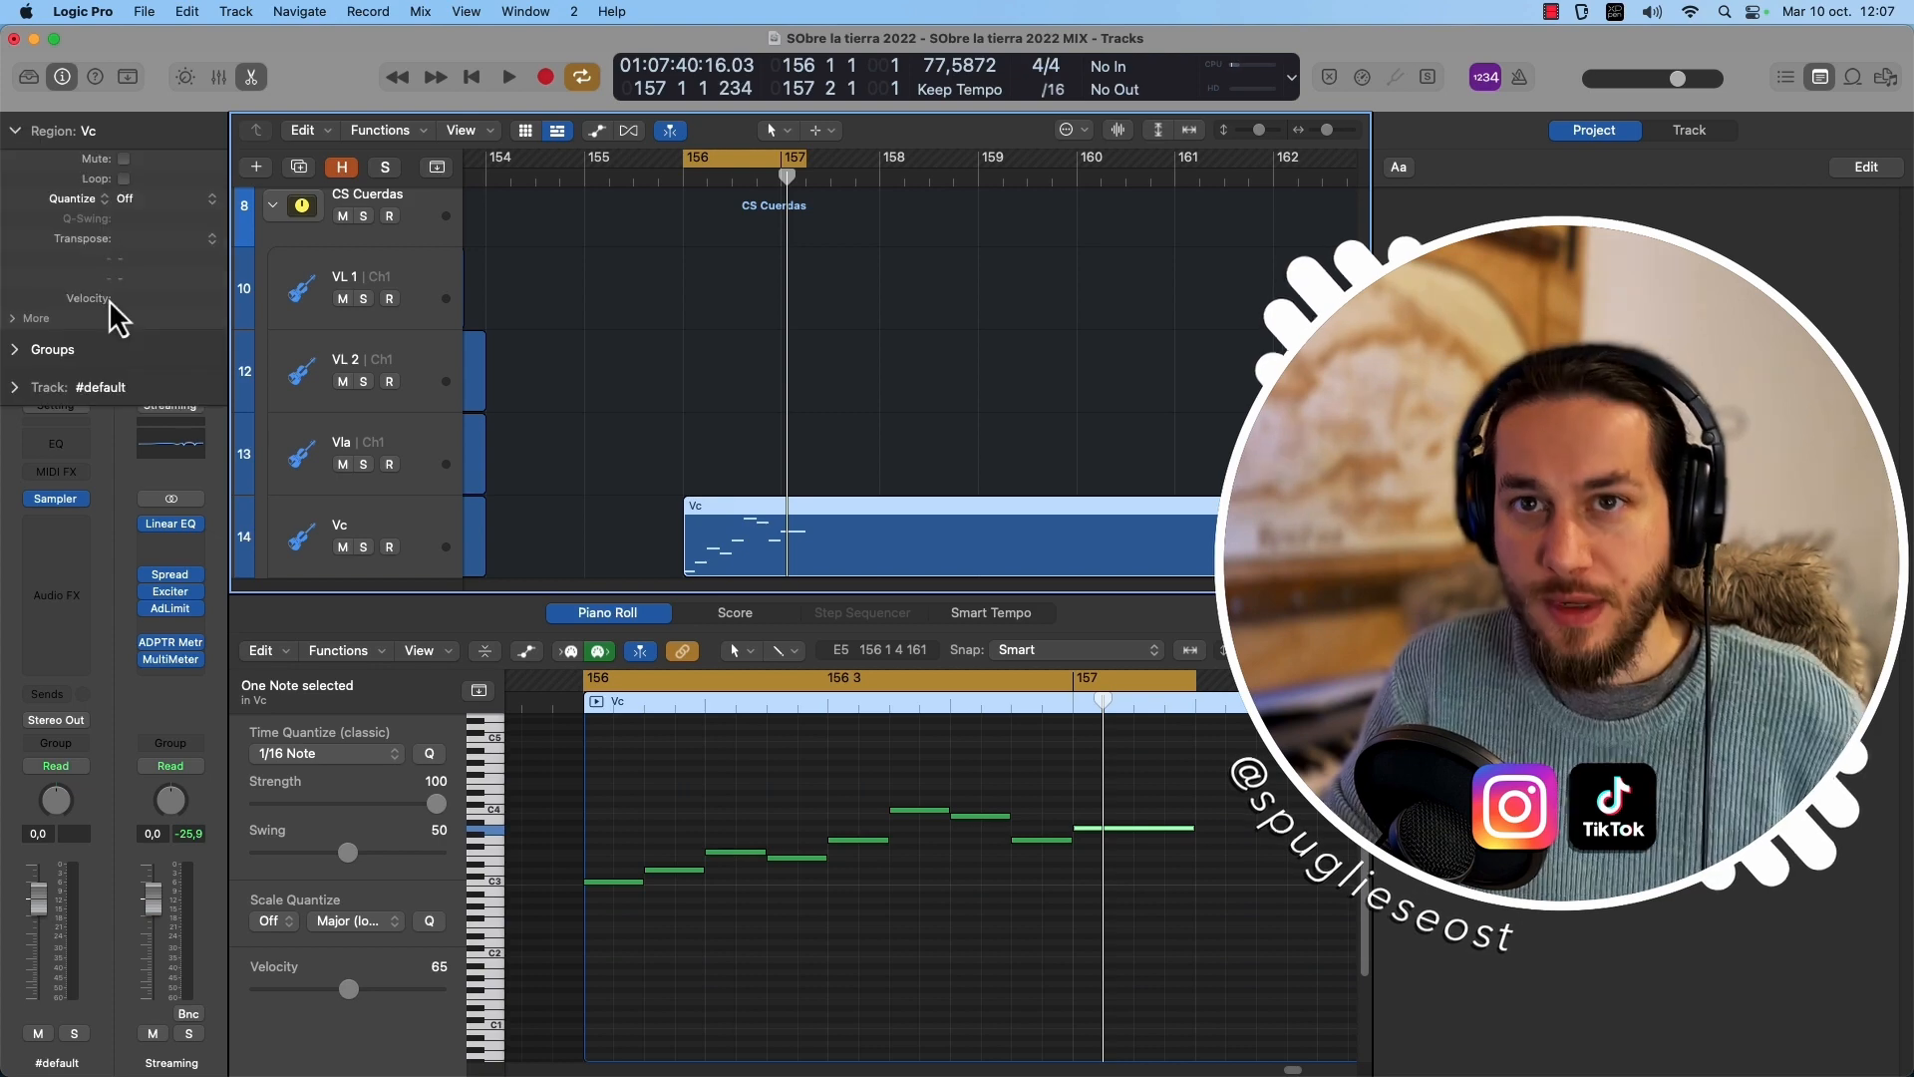
left_click(13, 318)
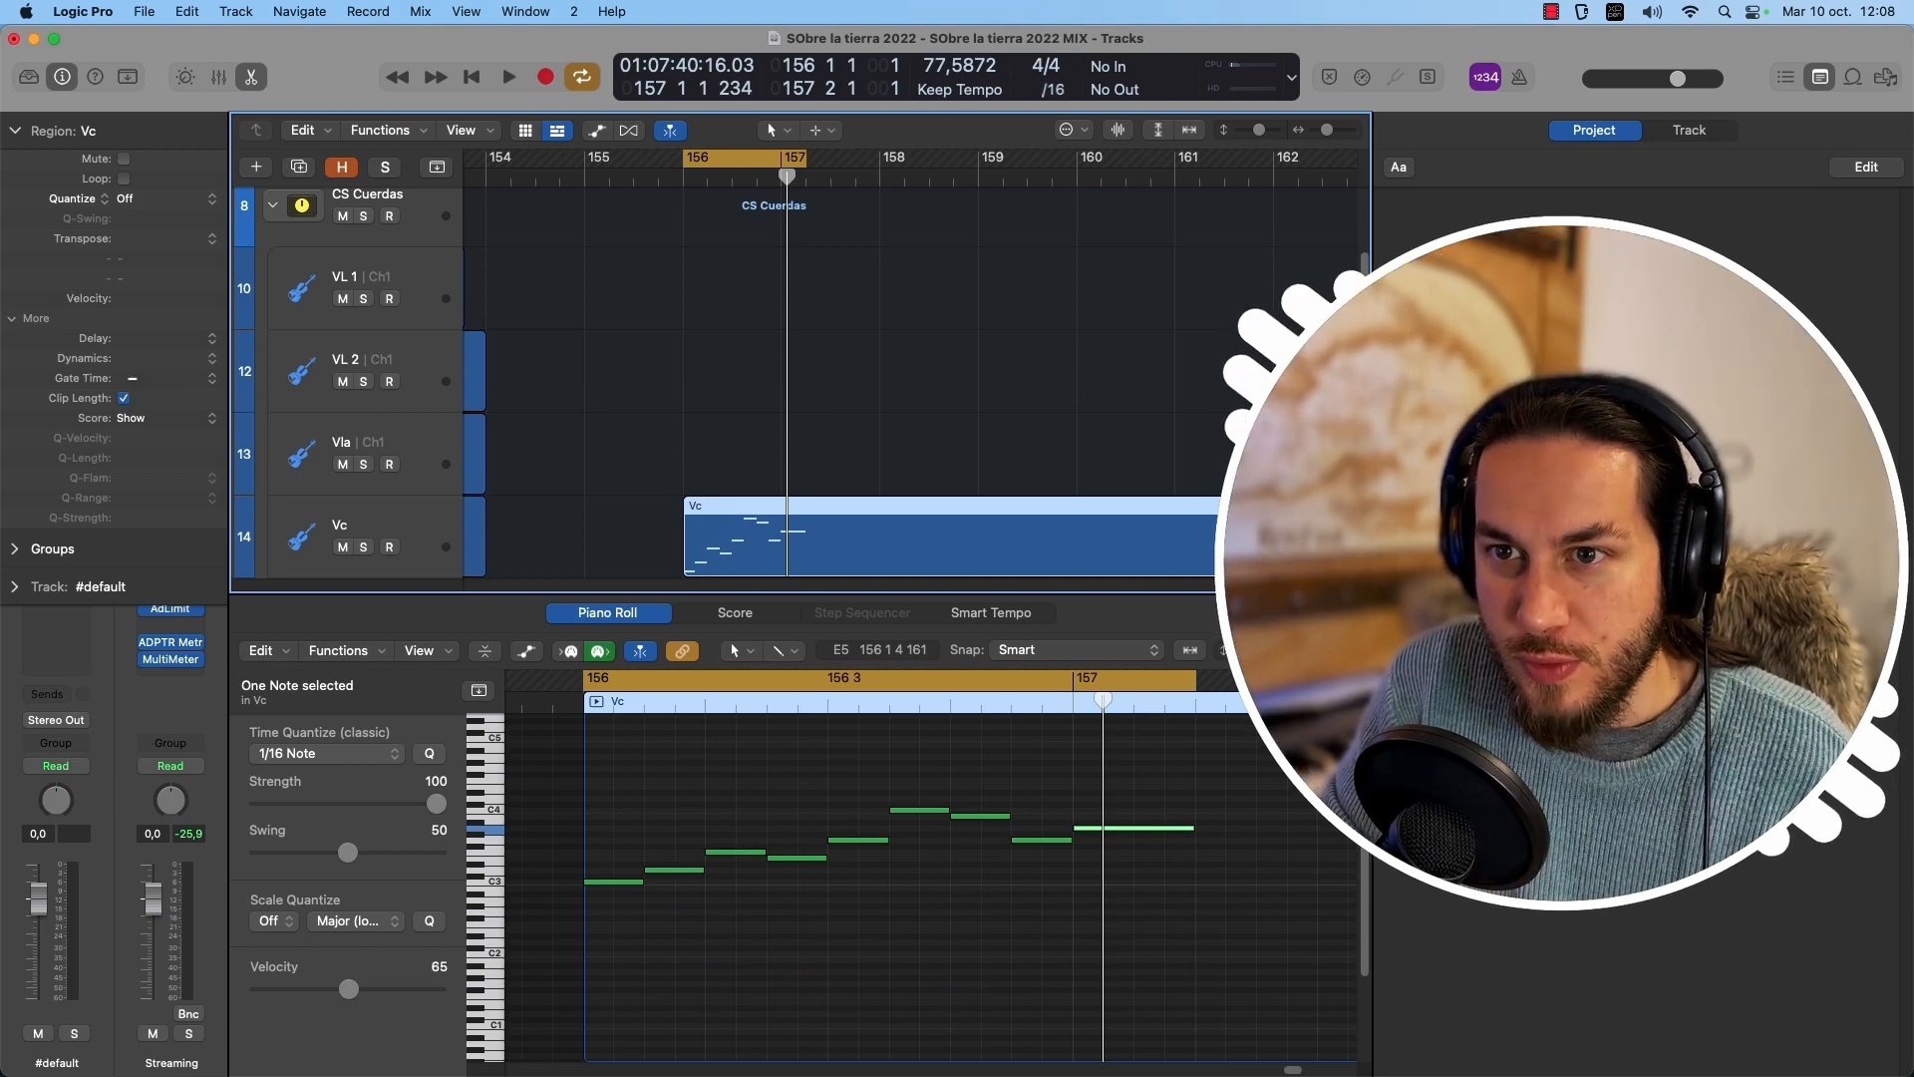
Set the Vc region's Gate Time to 50% and play the passage back.
left_click_drag(133, 381, 133, 391)
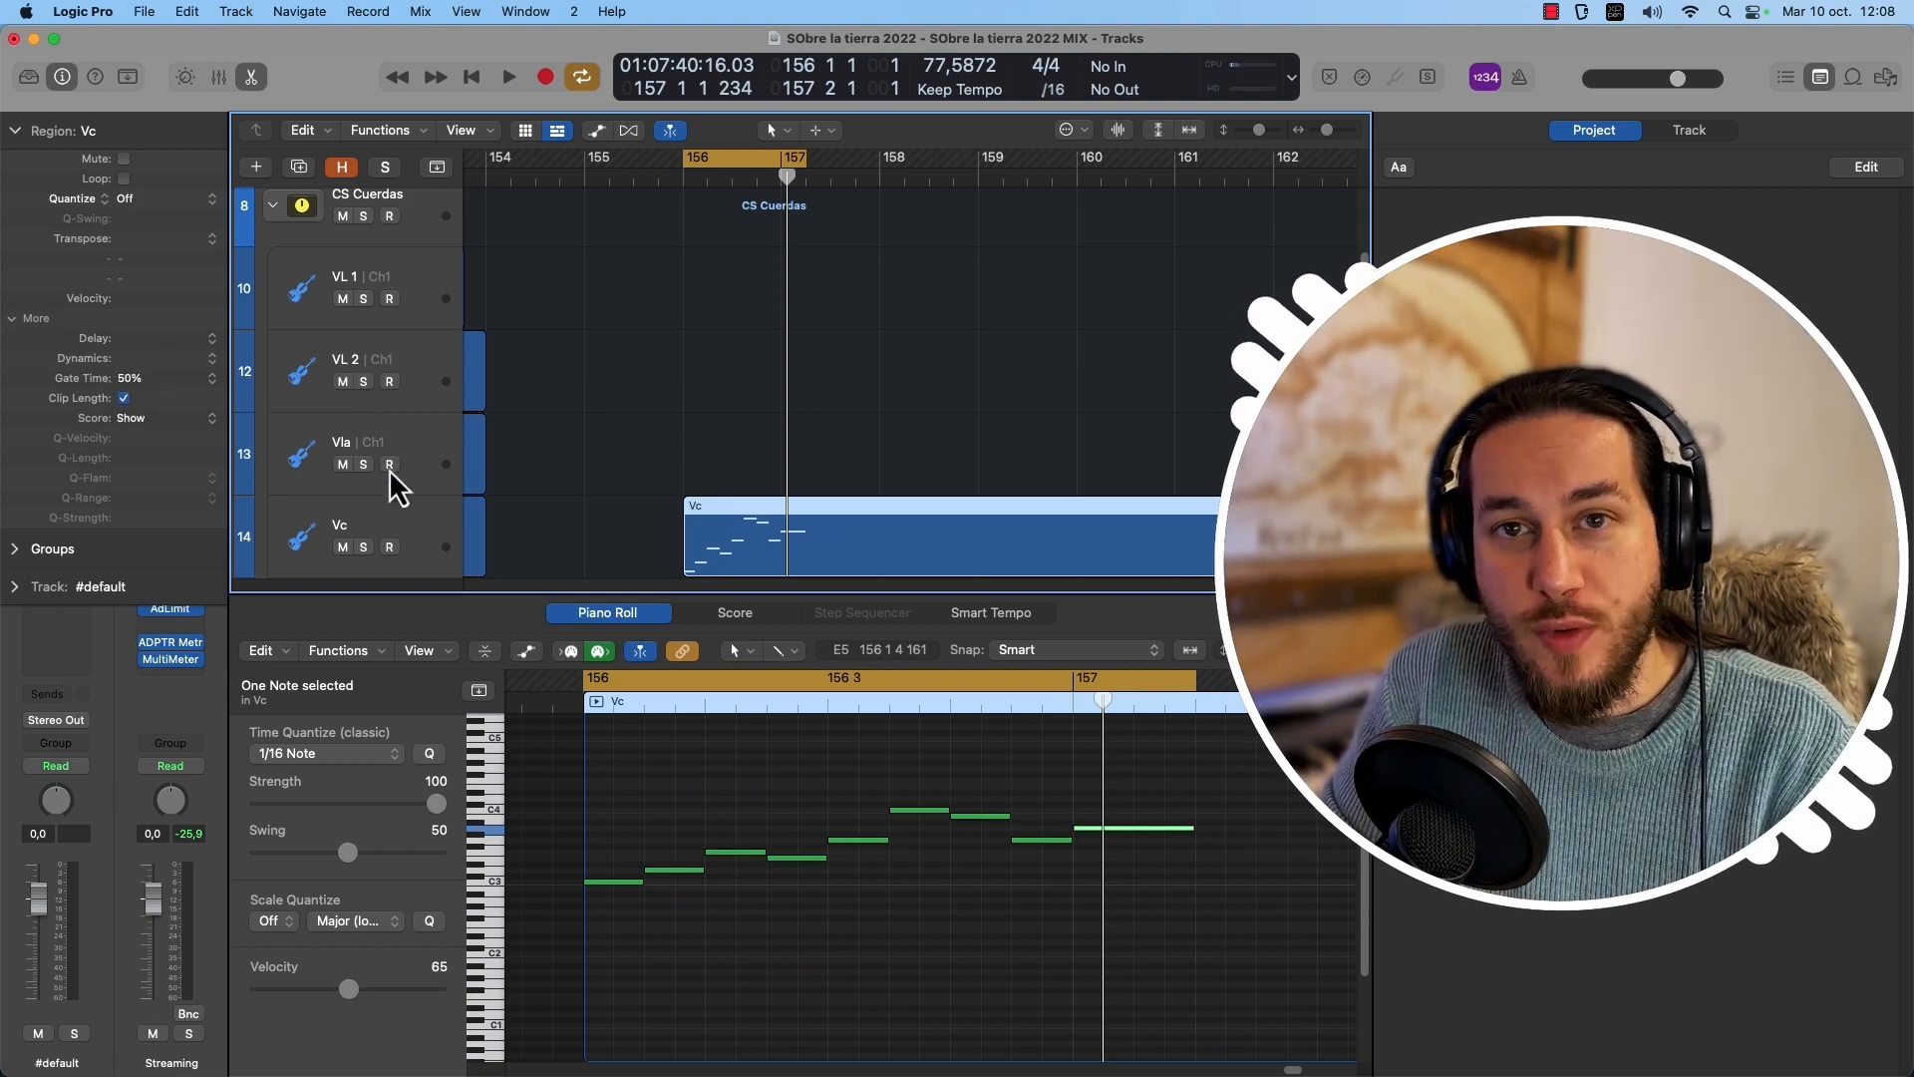
key("space")
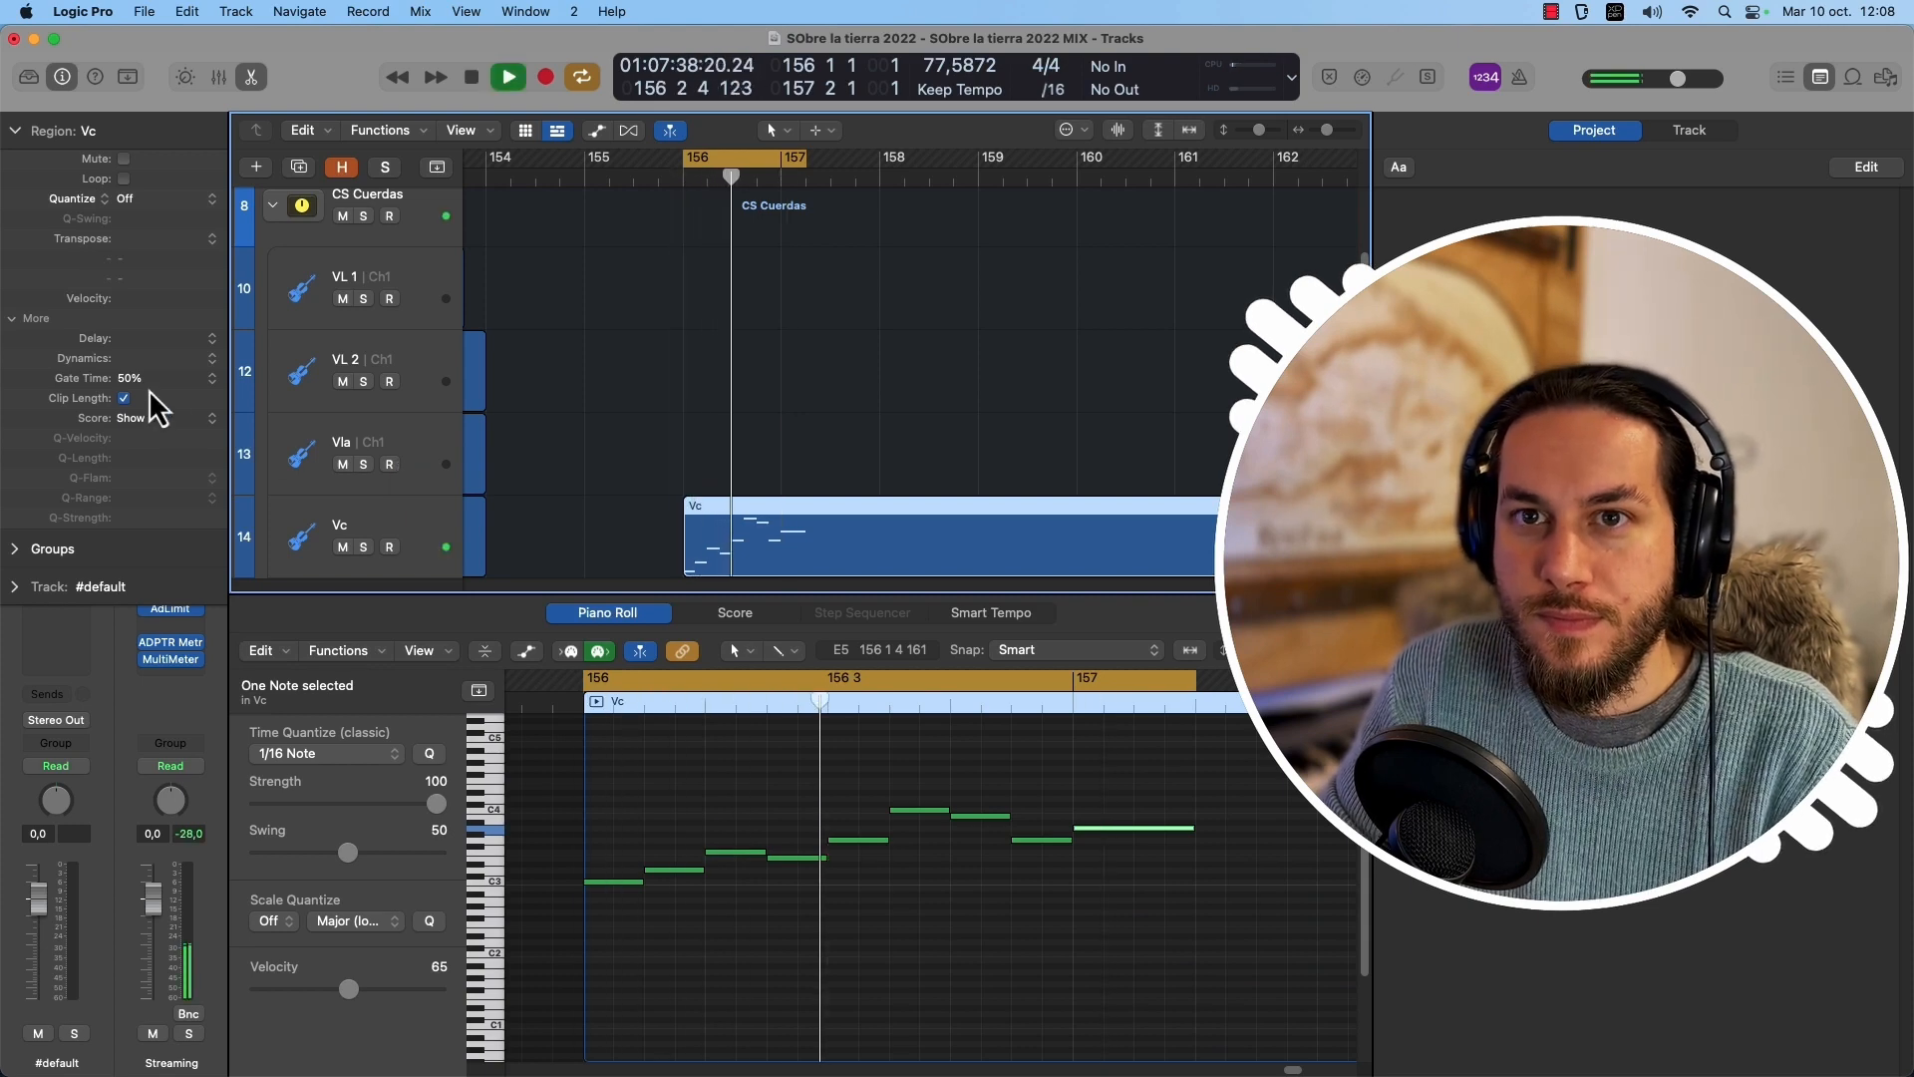
key("space")
Shorten the Vc region's notes by setting Gate Time to 25%, and play the passage back.
left_click_drag(130, 380, 124, 388)
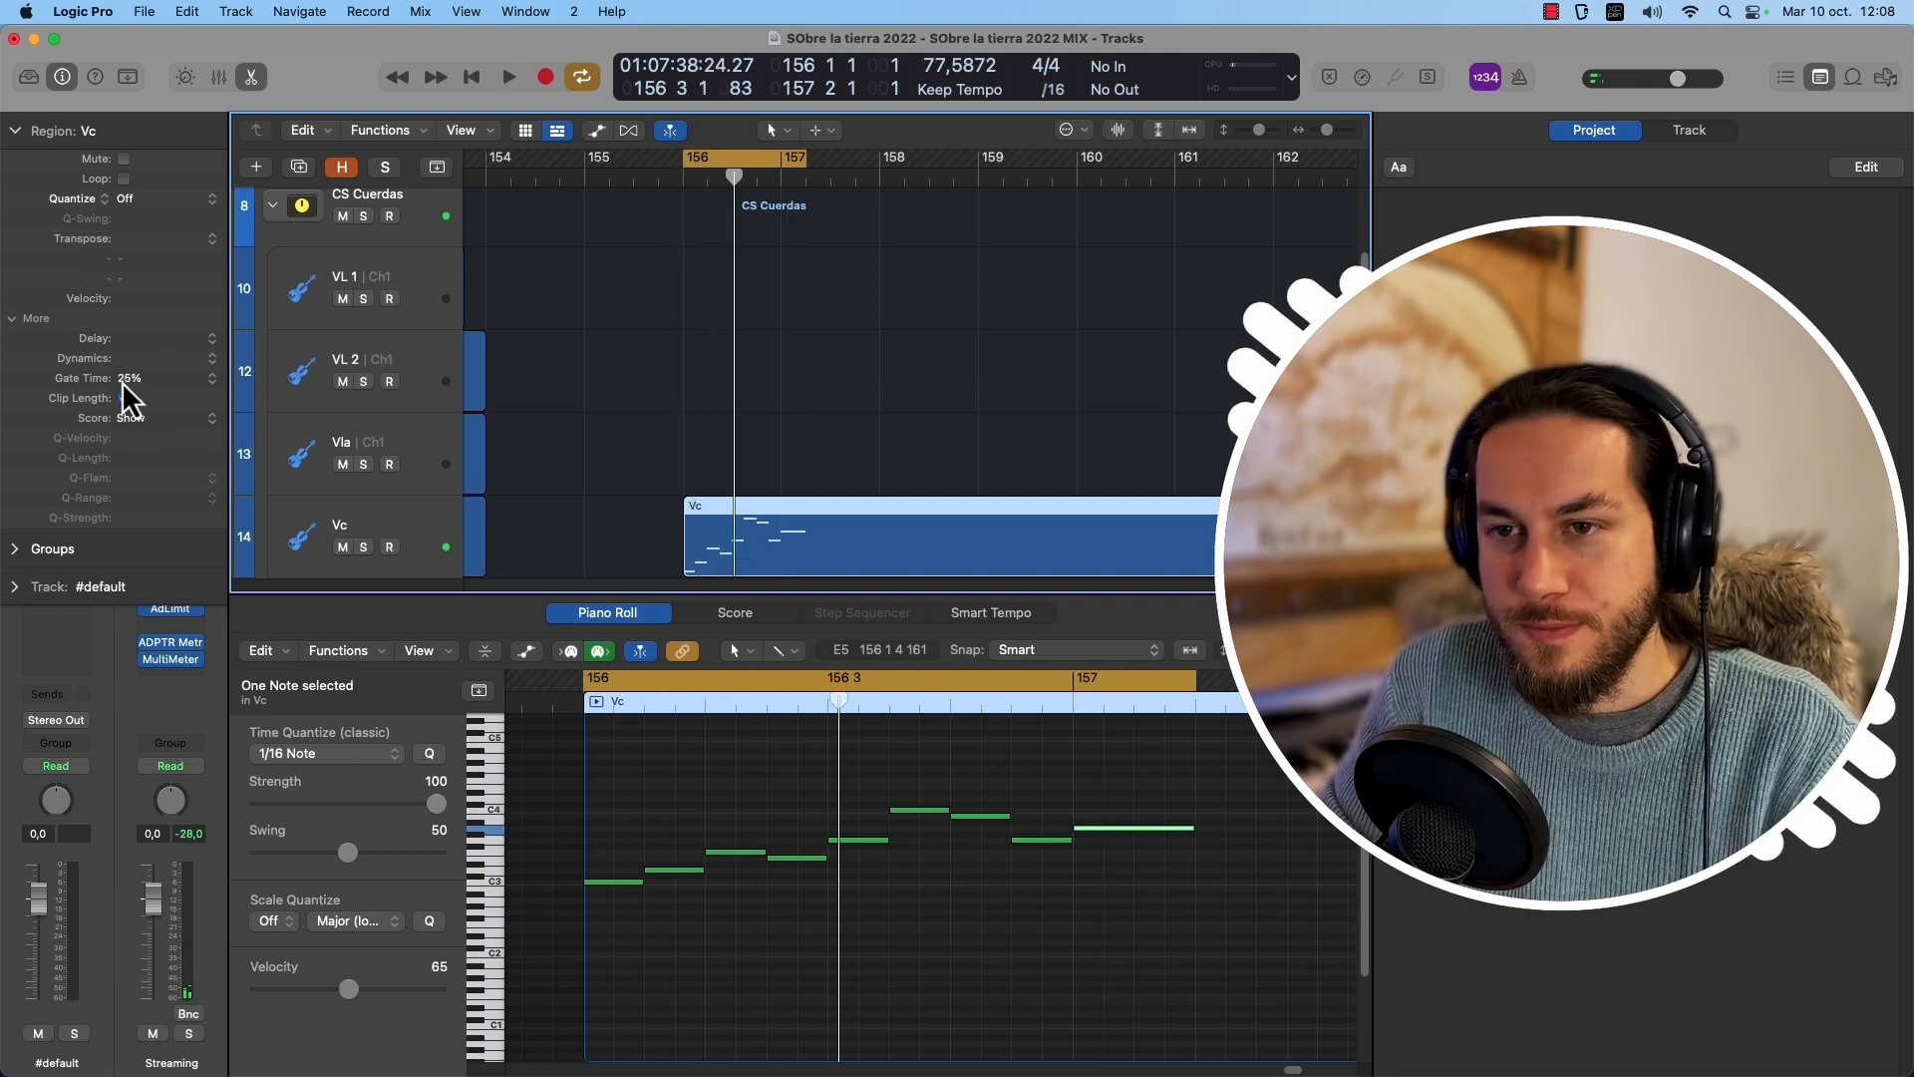
key("space")
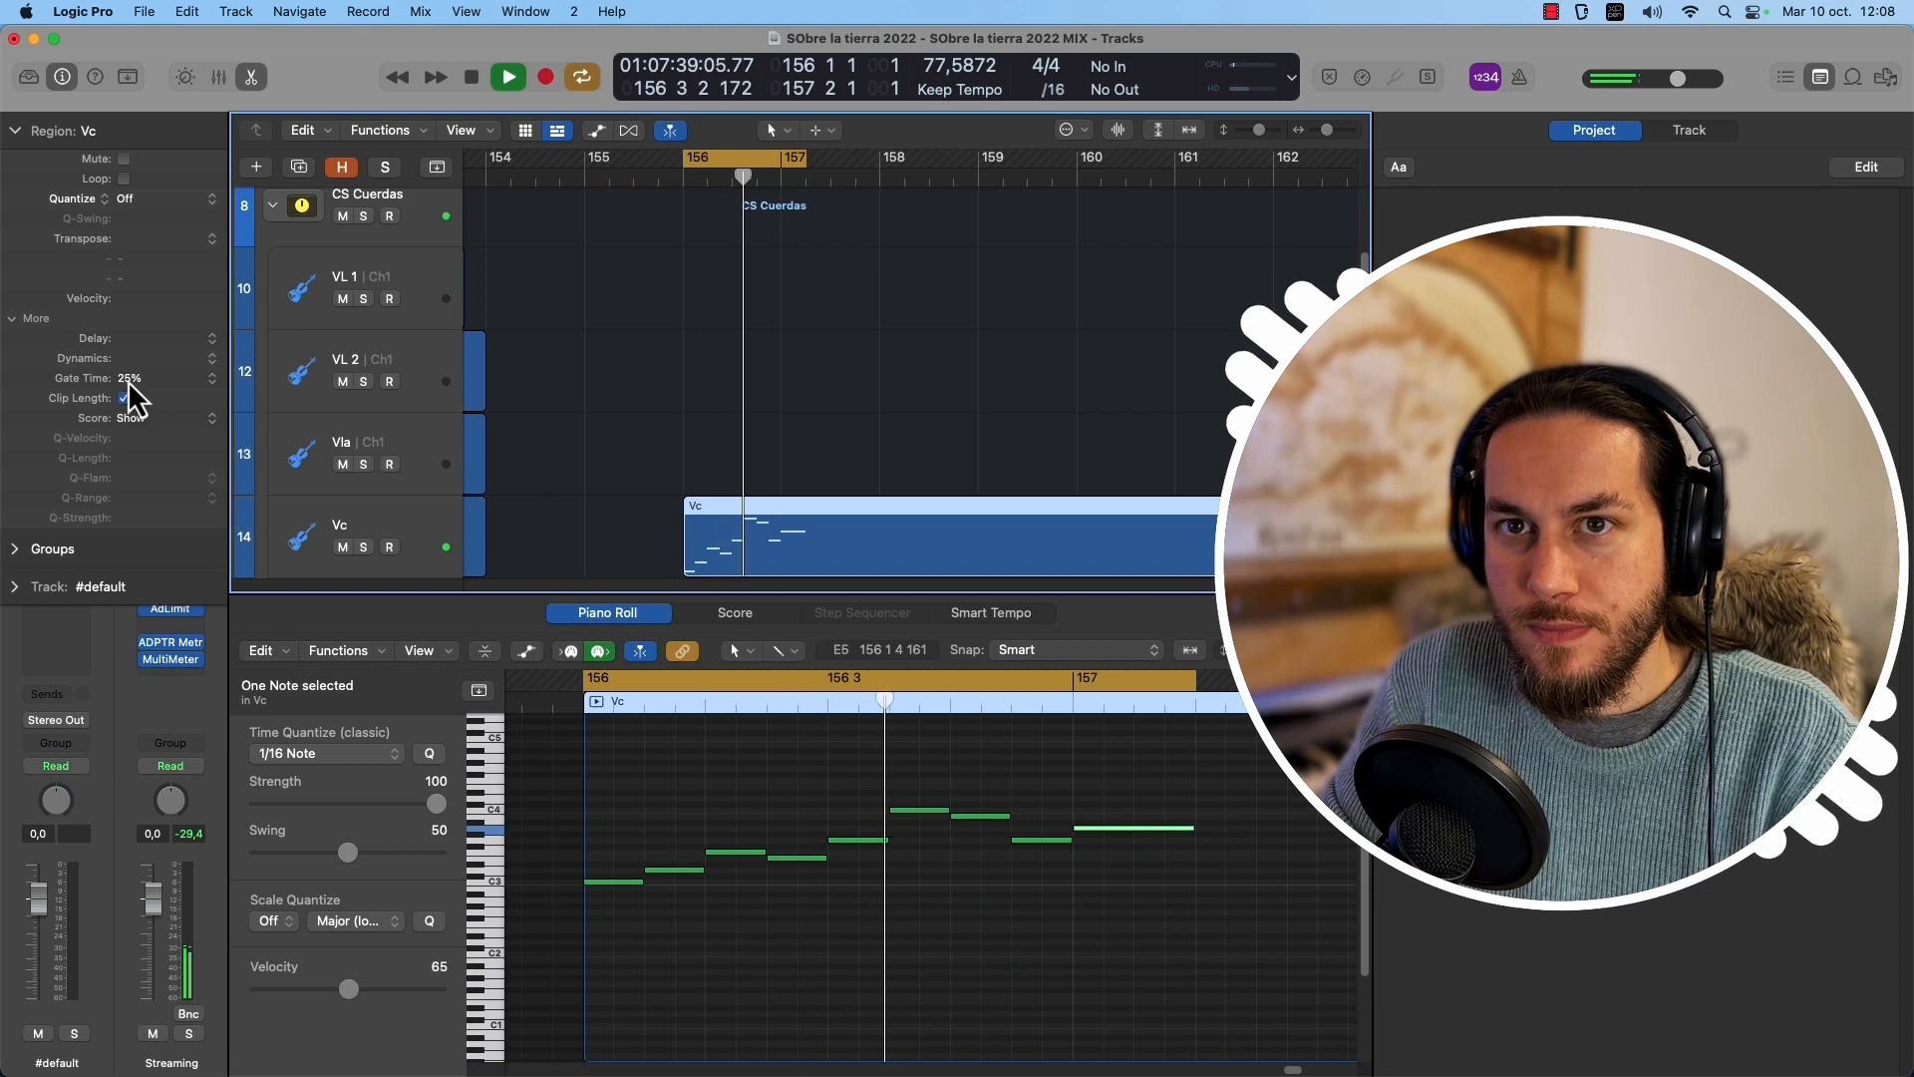
key("space")
Lengthen the Vc region's notes by setting Gate Time to 150%, and play the passage back.
left_click_drag(128, 380, 163, 378)
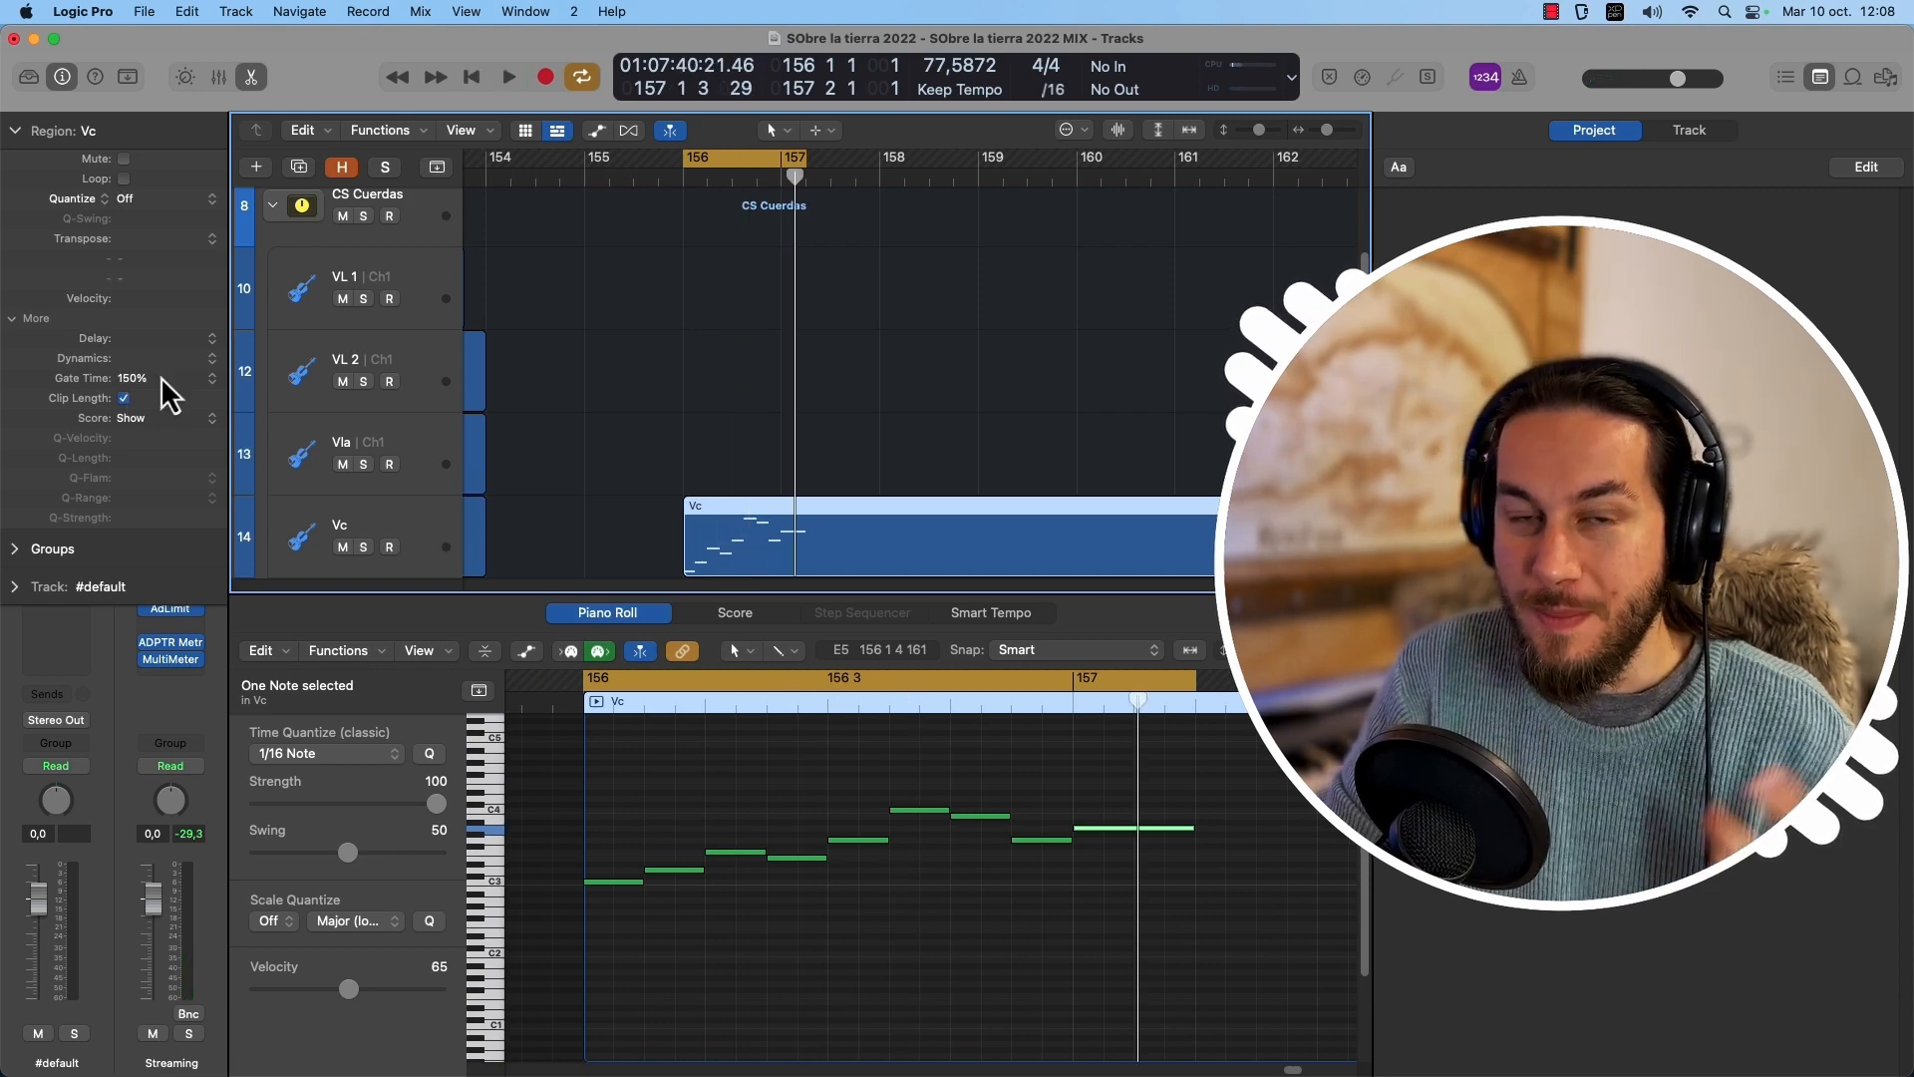
key("space")
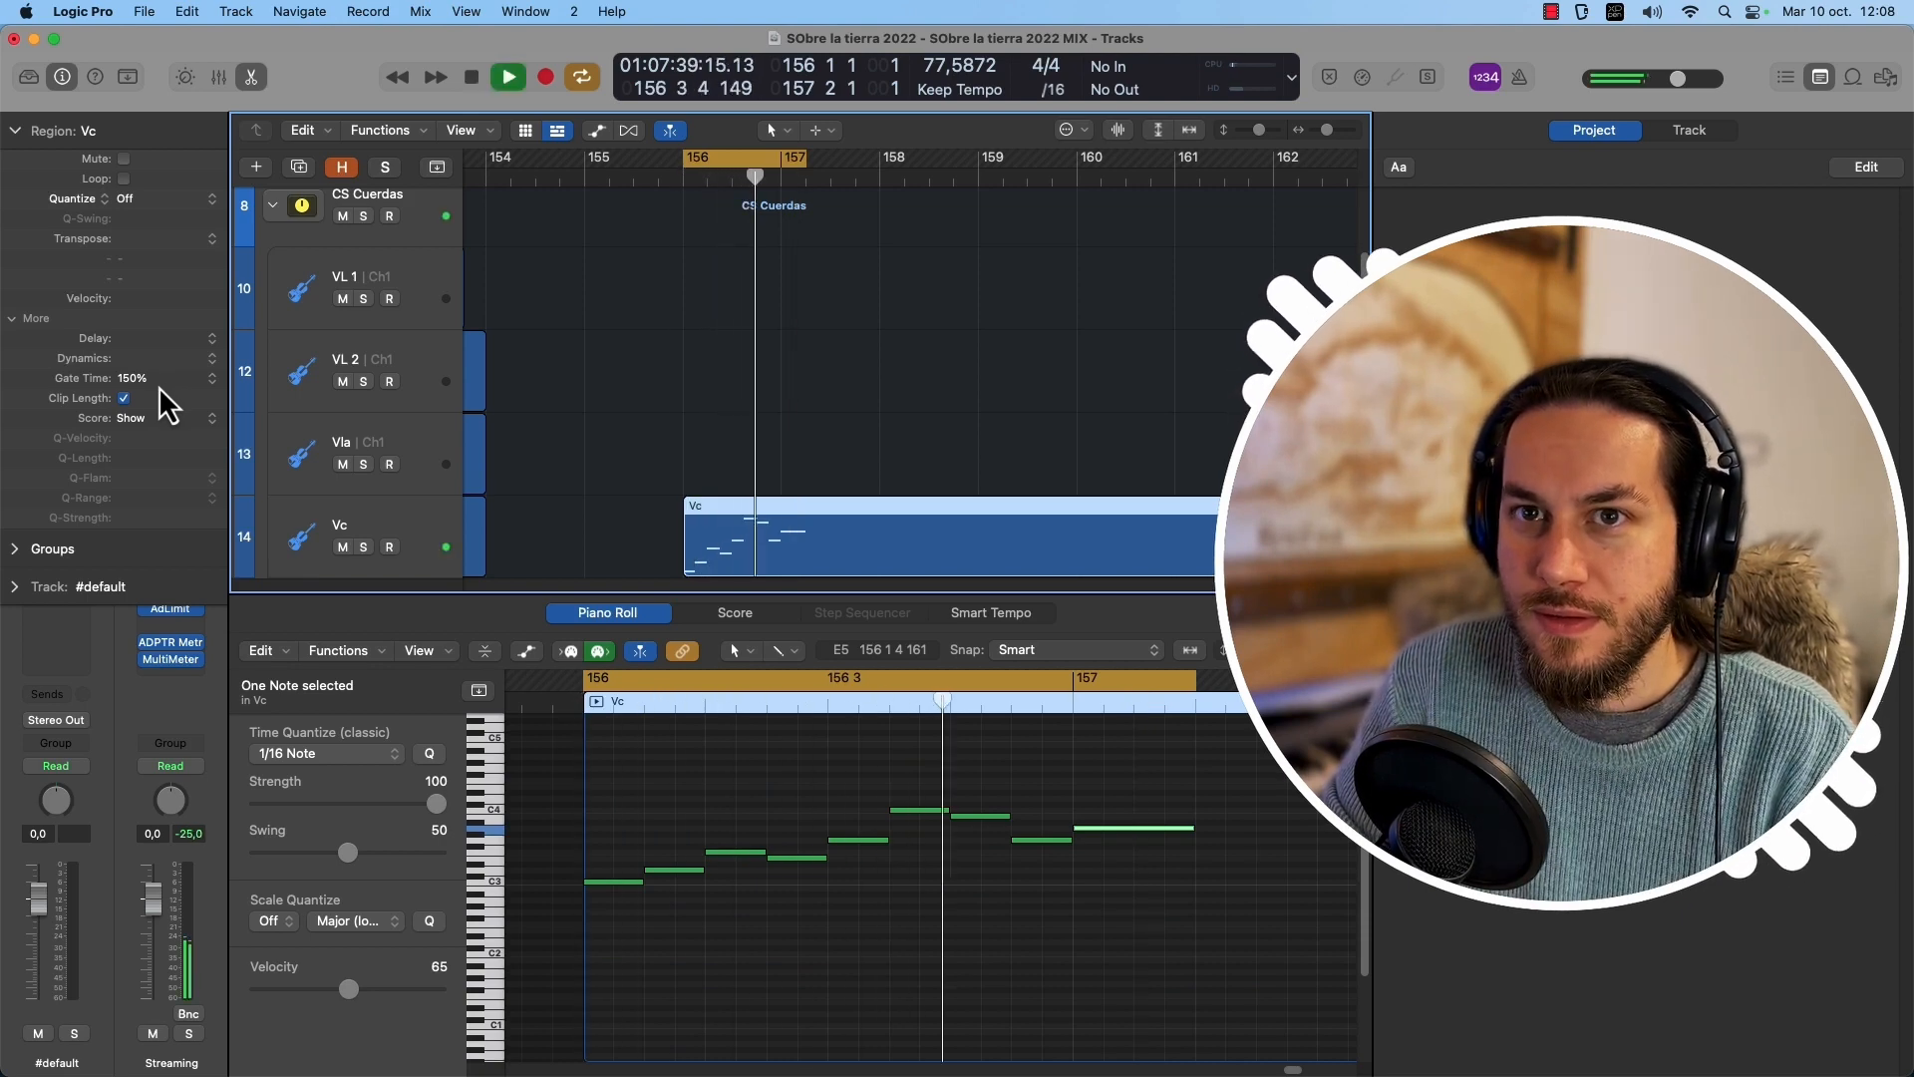
key("space")
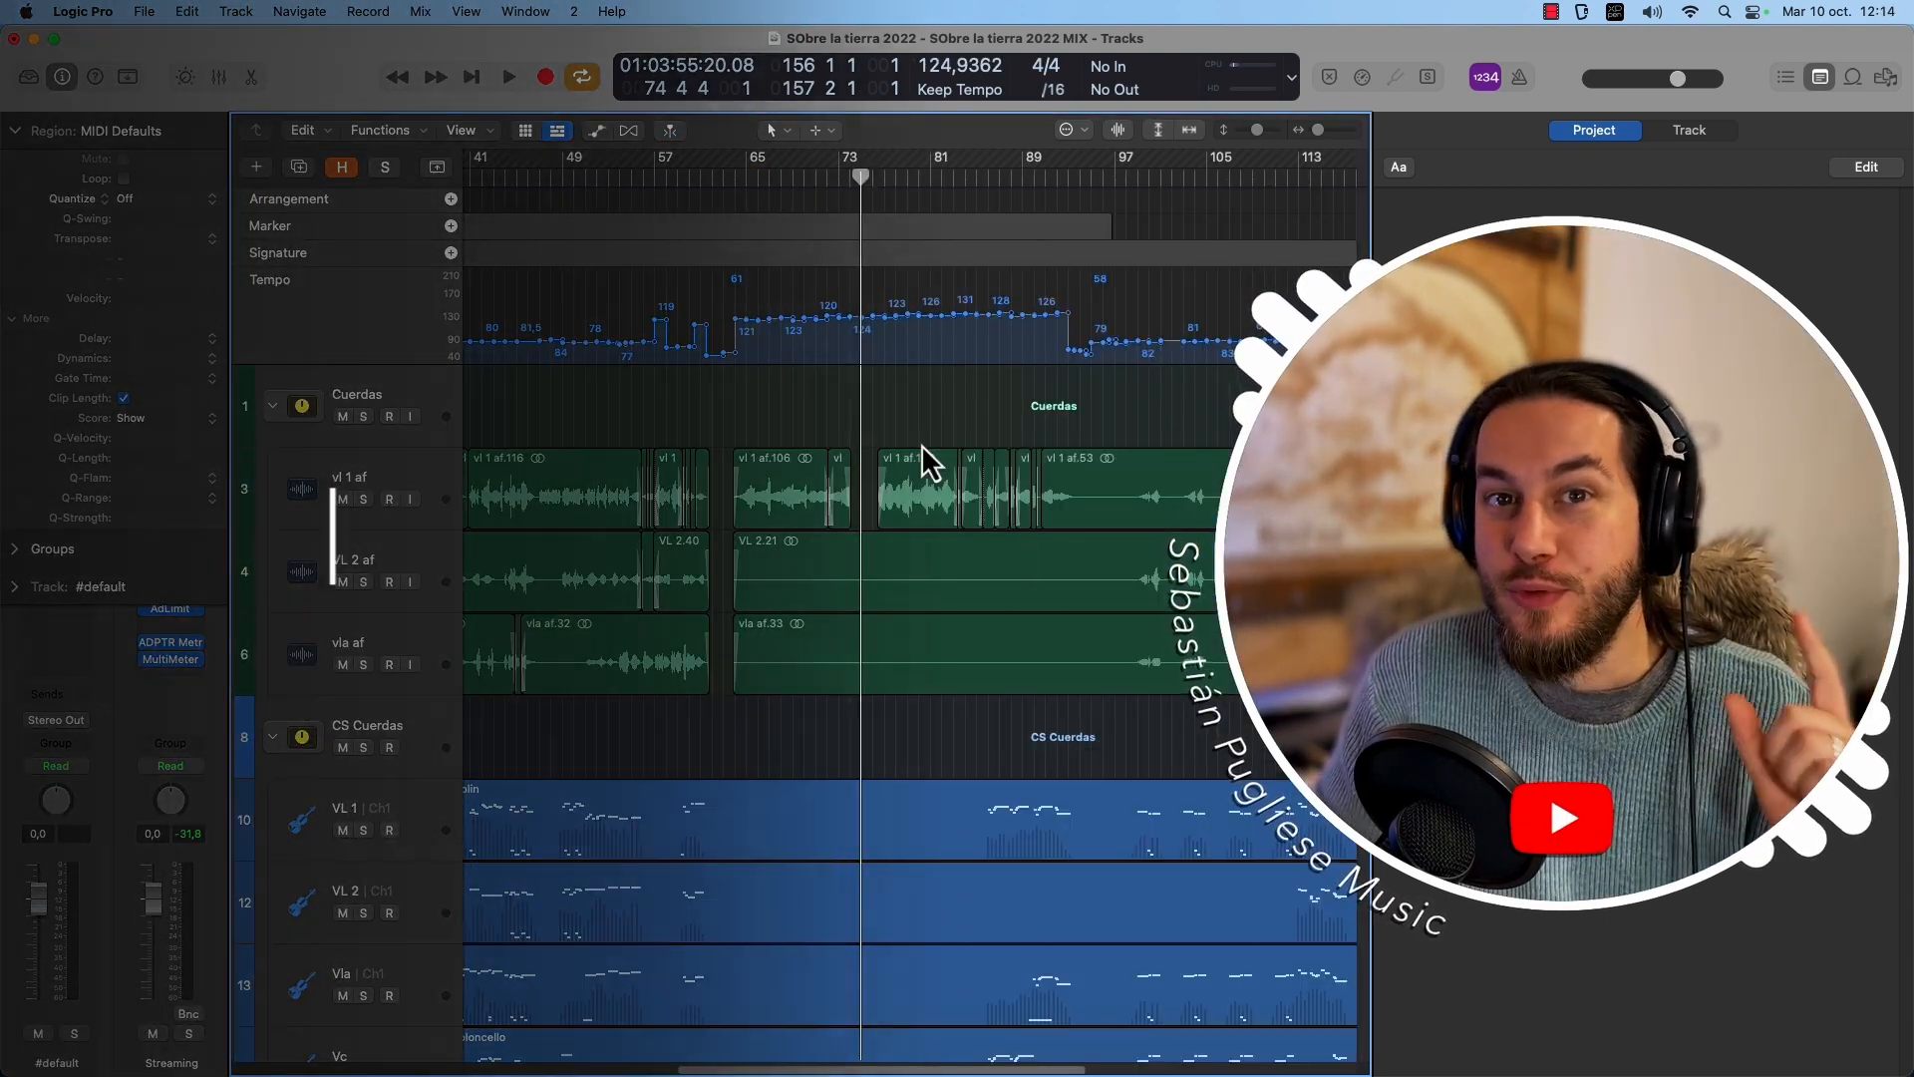
Open the Loops Folklore folder in Finder and select its audio files from bombo+redob+chas loop.wav to chaca.wav.
scroll(1140, 271, "down", 5)
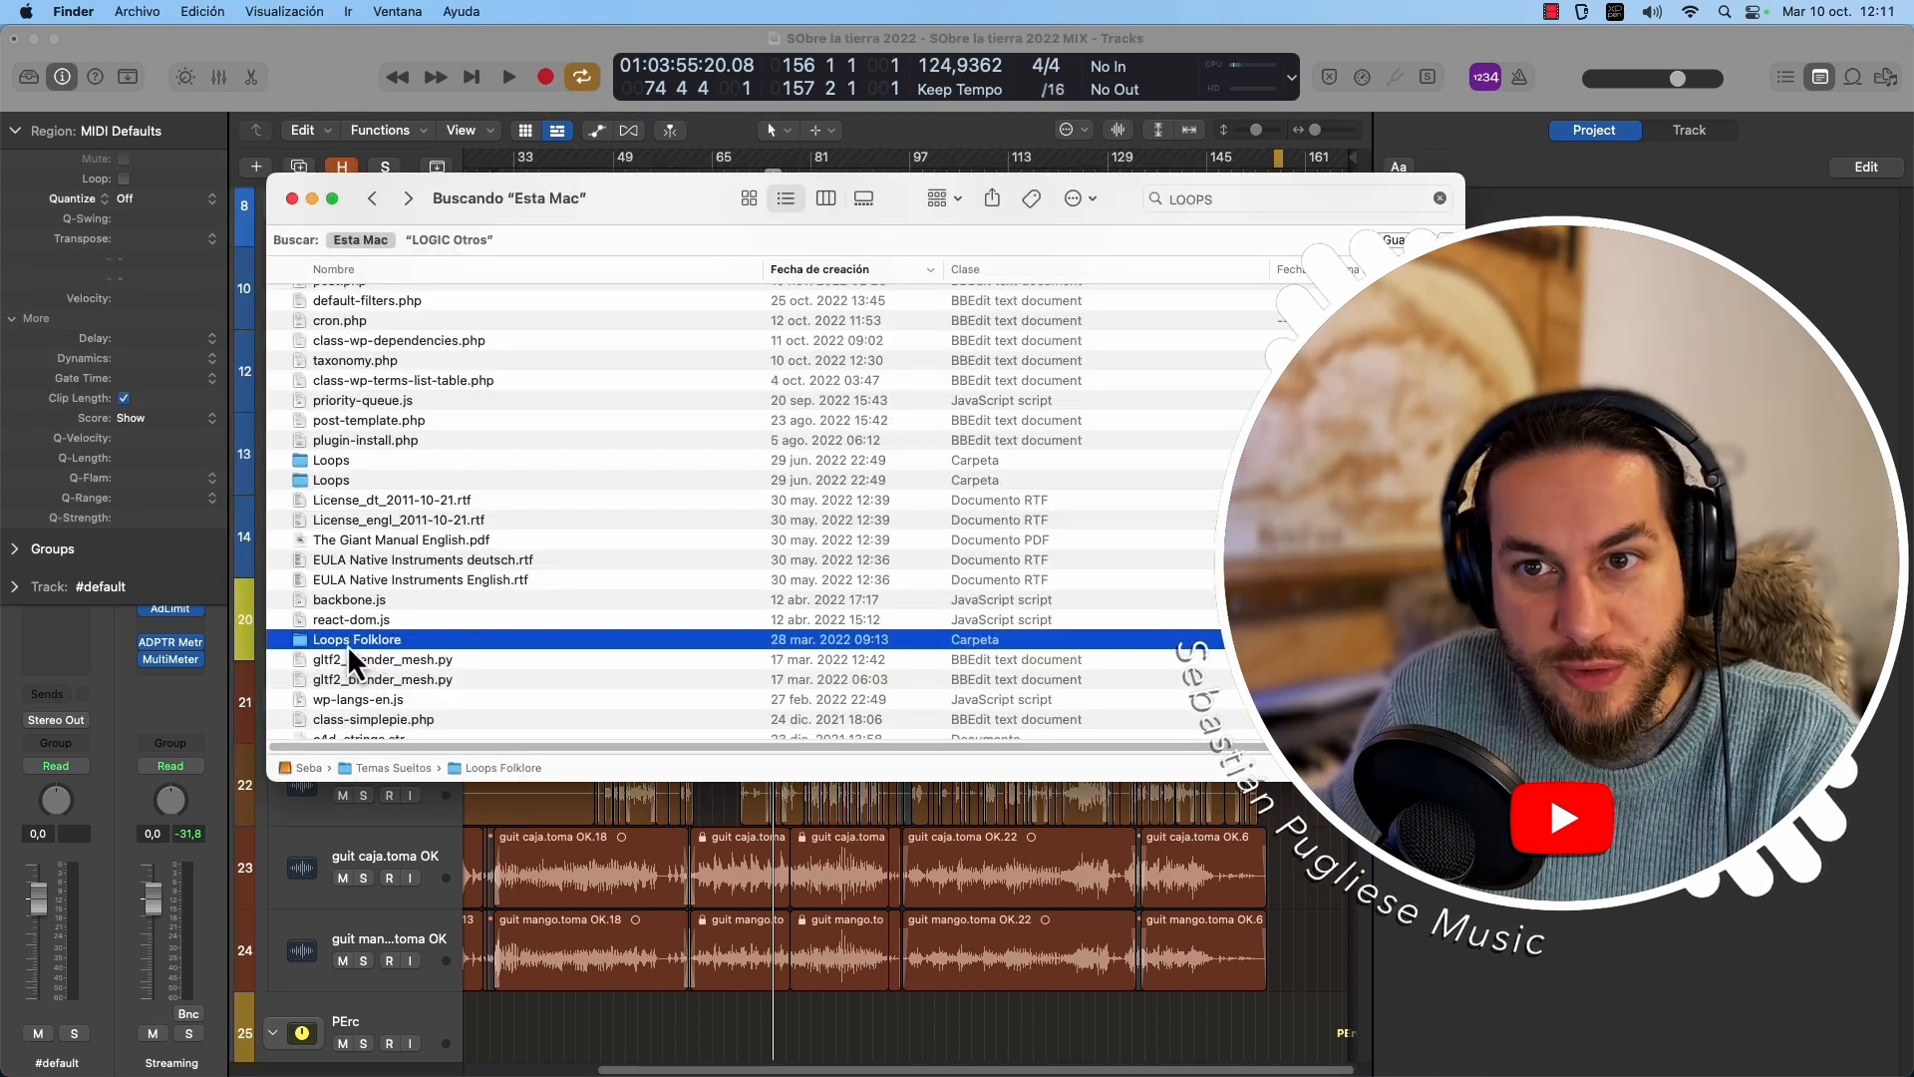
double_click(347, 644)
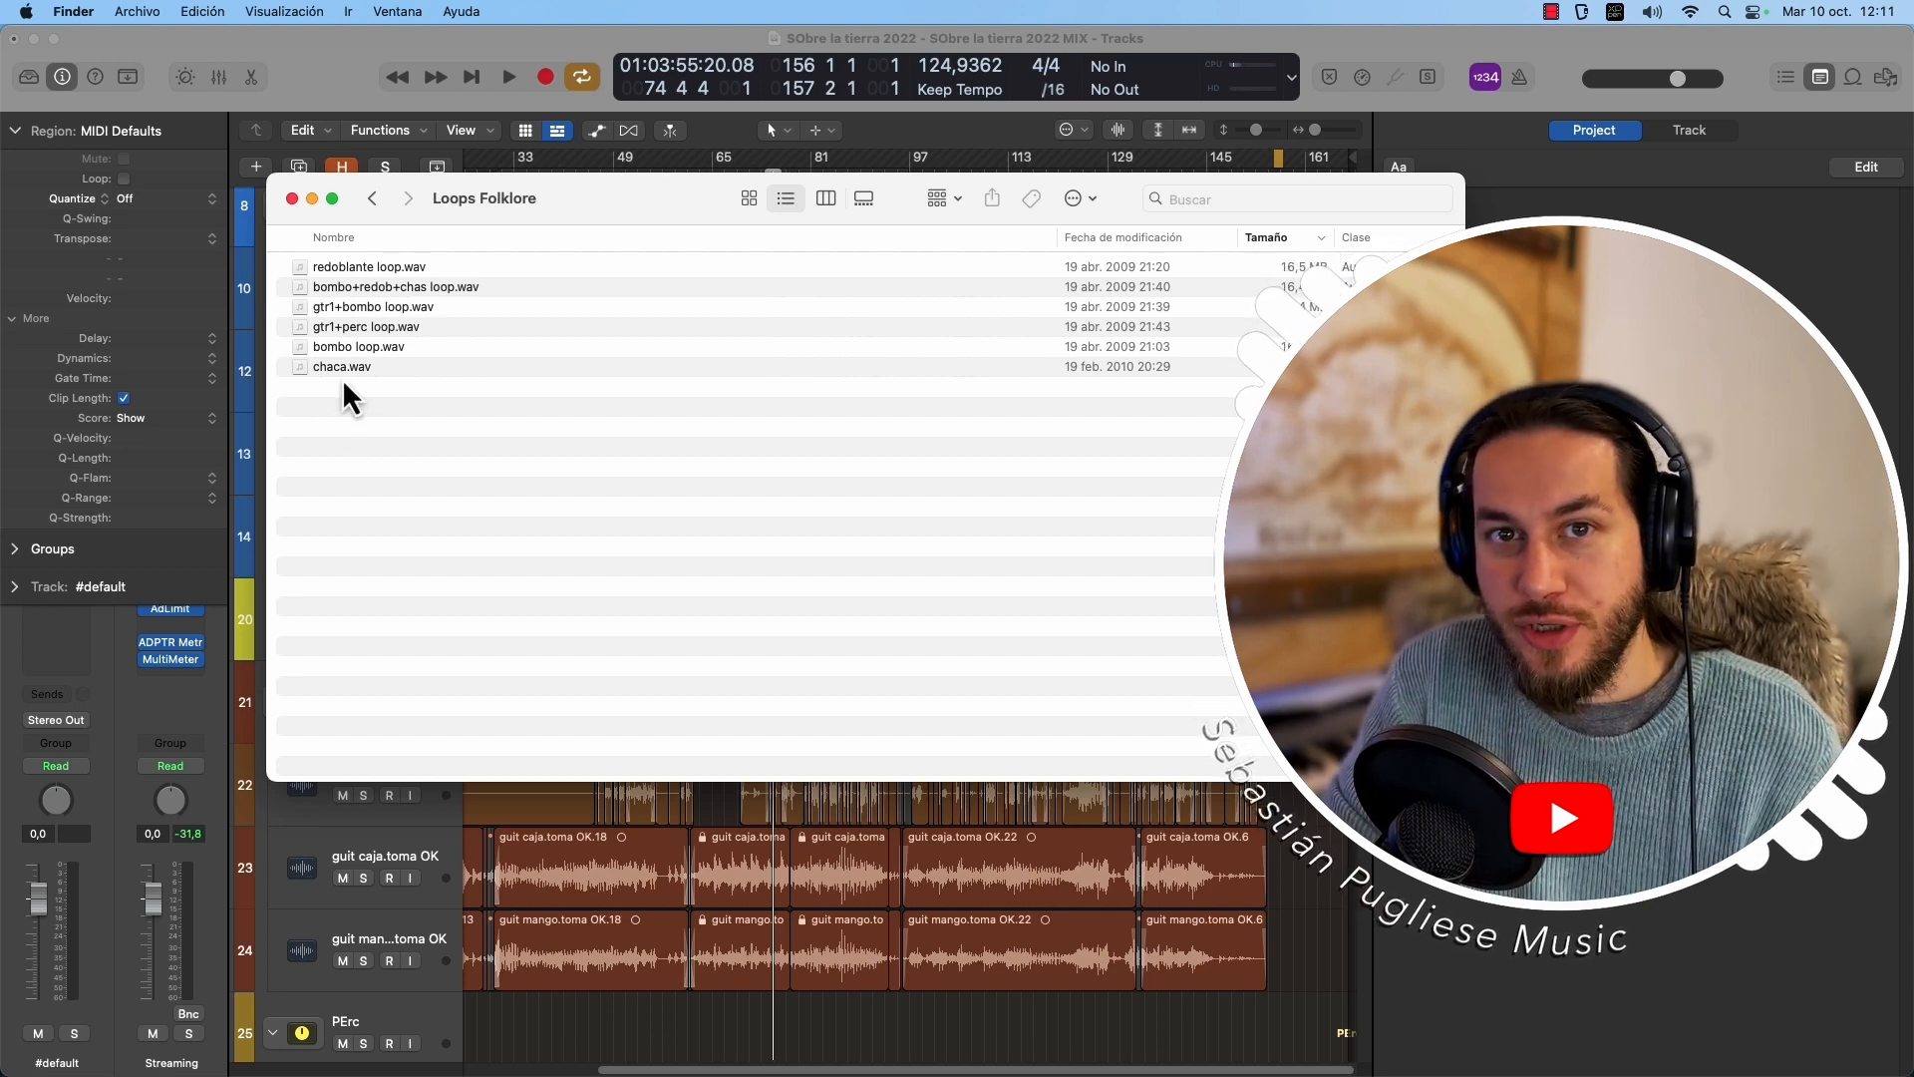
left_click(354, 326)
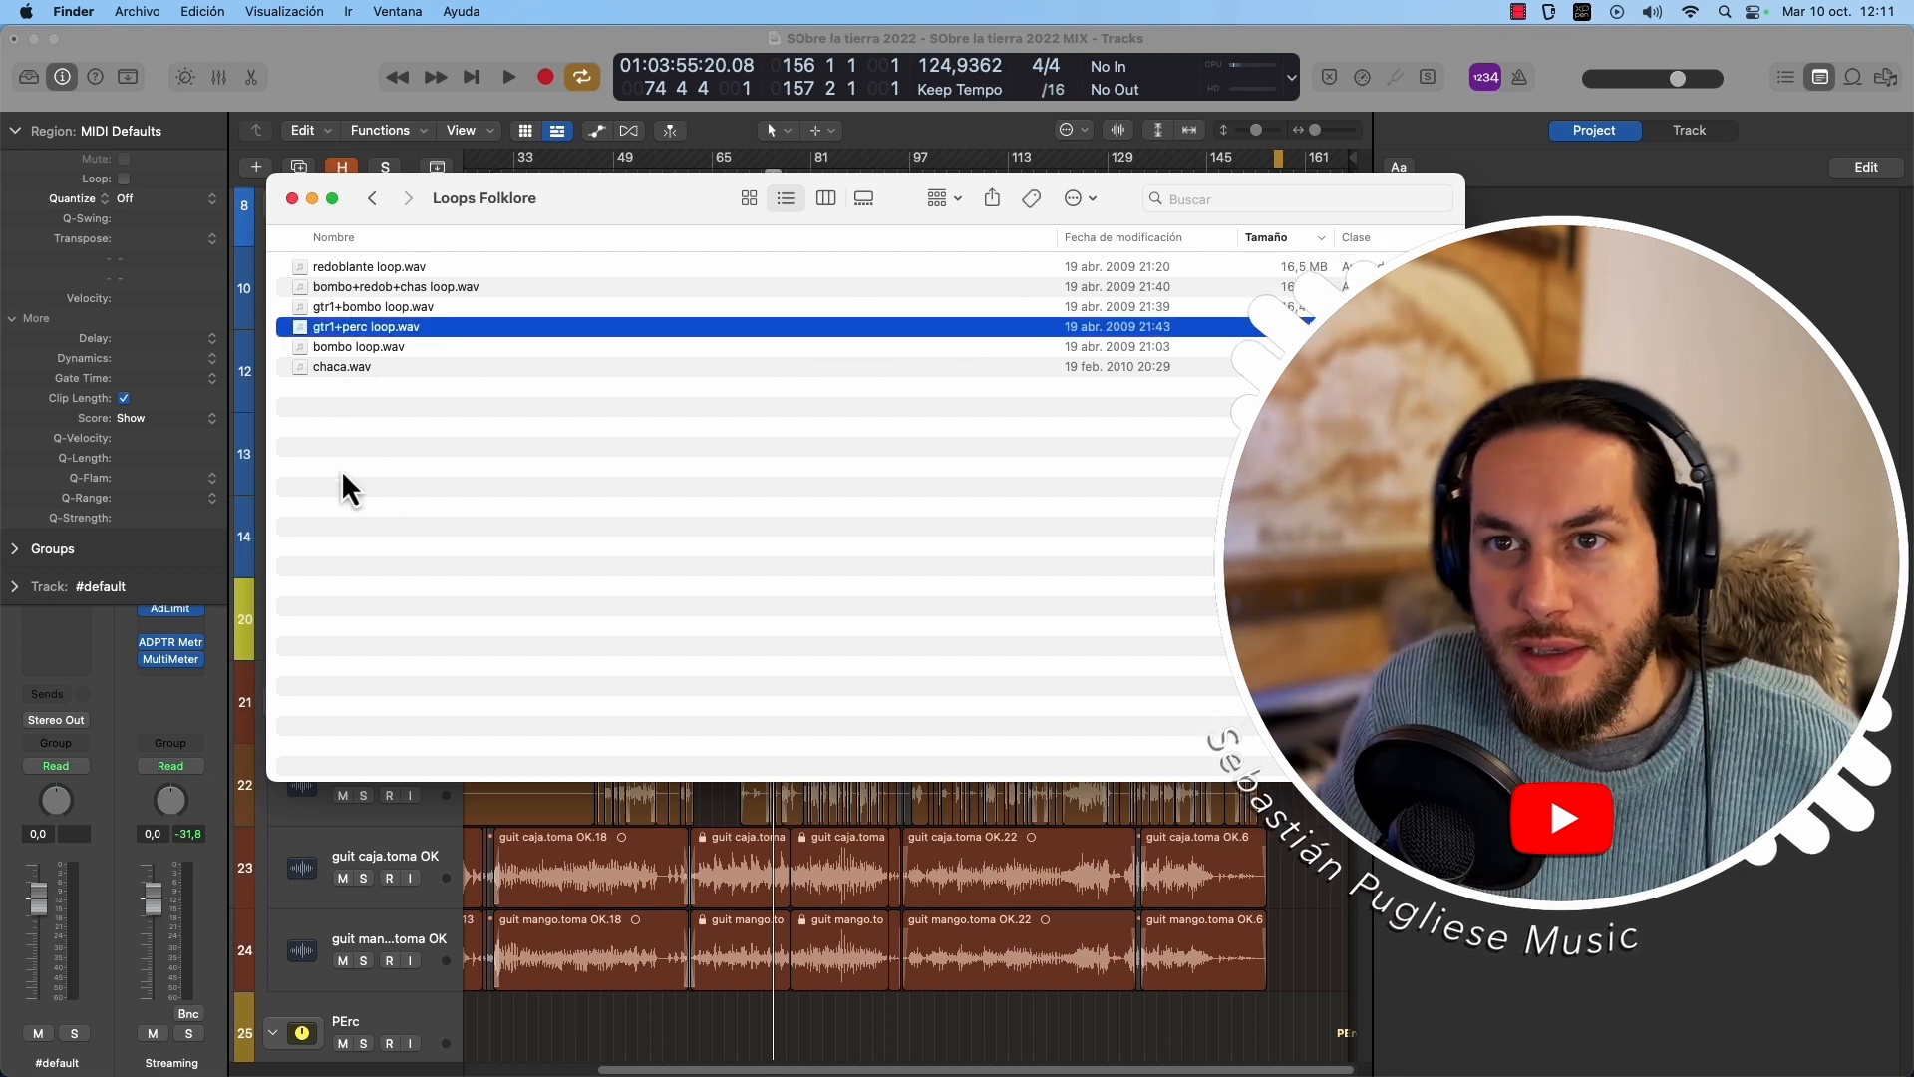
left_click(397, 459)
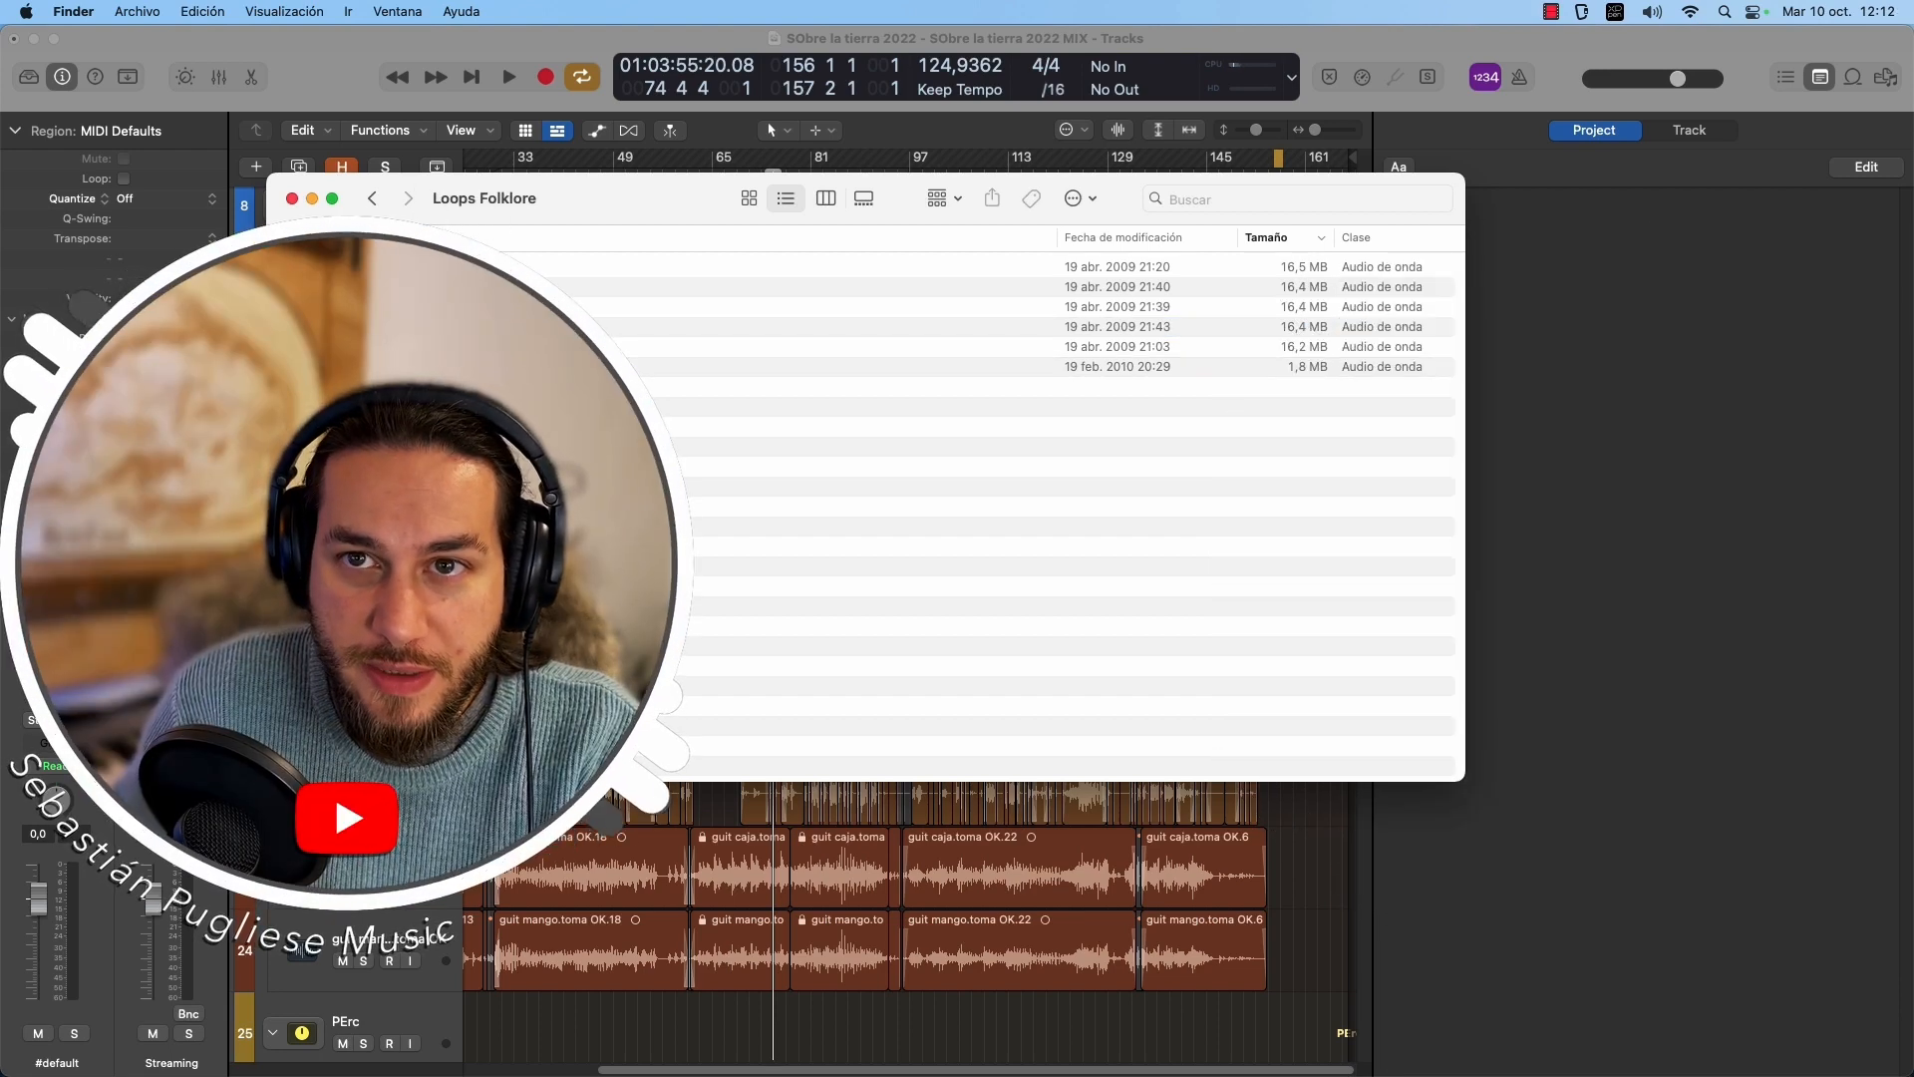
left_click_drag(419, 429, 418, 598)
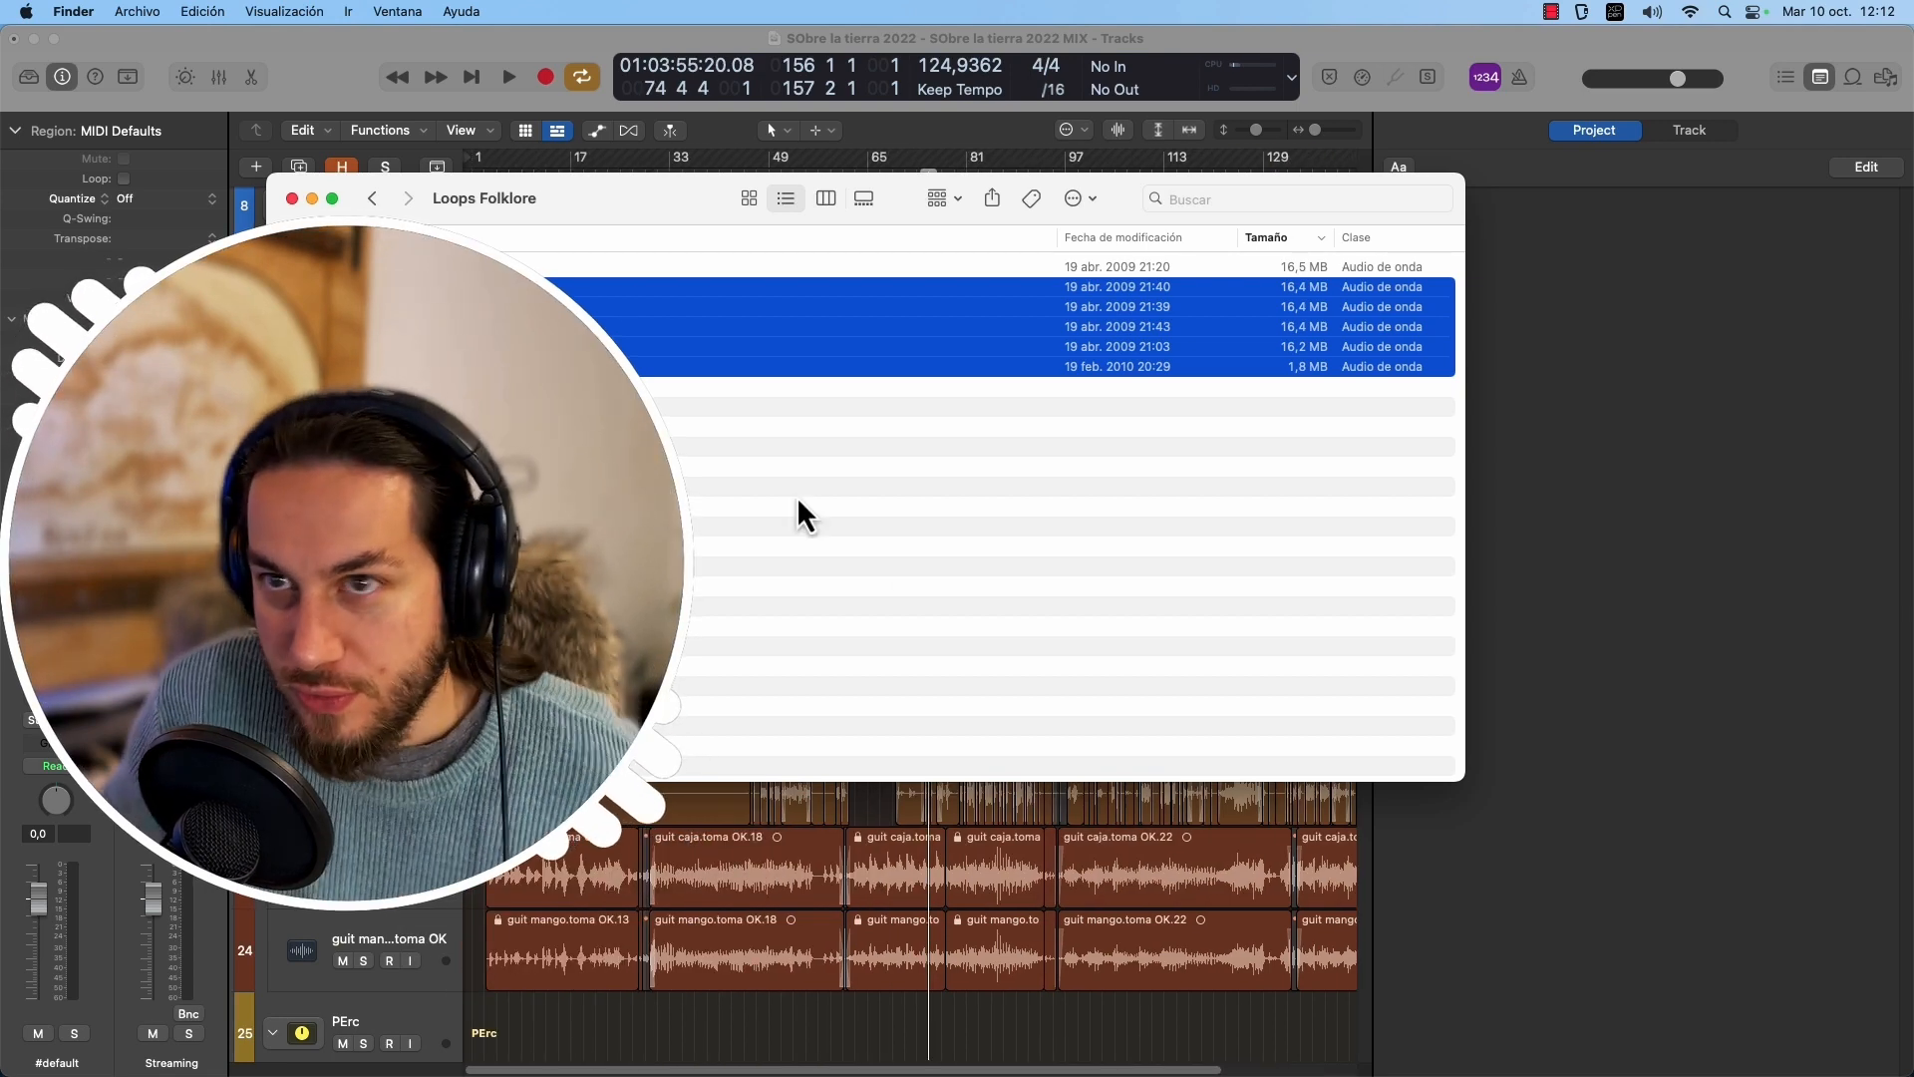
Switch back to Logic Pro and search all files for LOOPS FOLK in the file browser.
key("super+Tab")
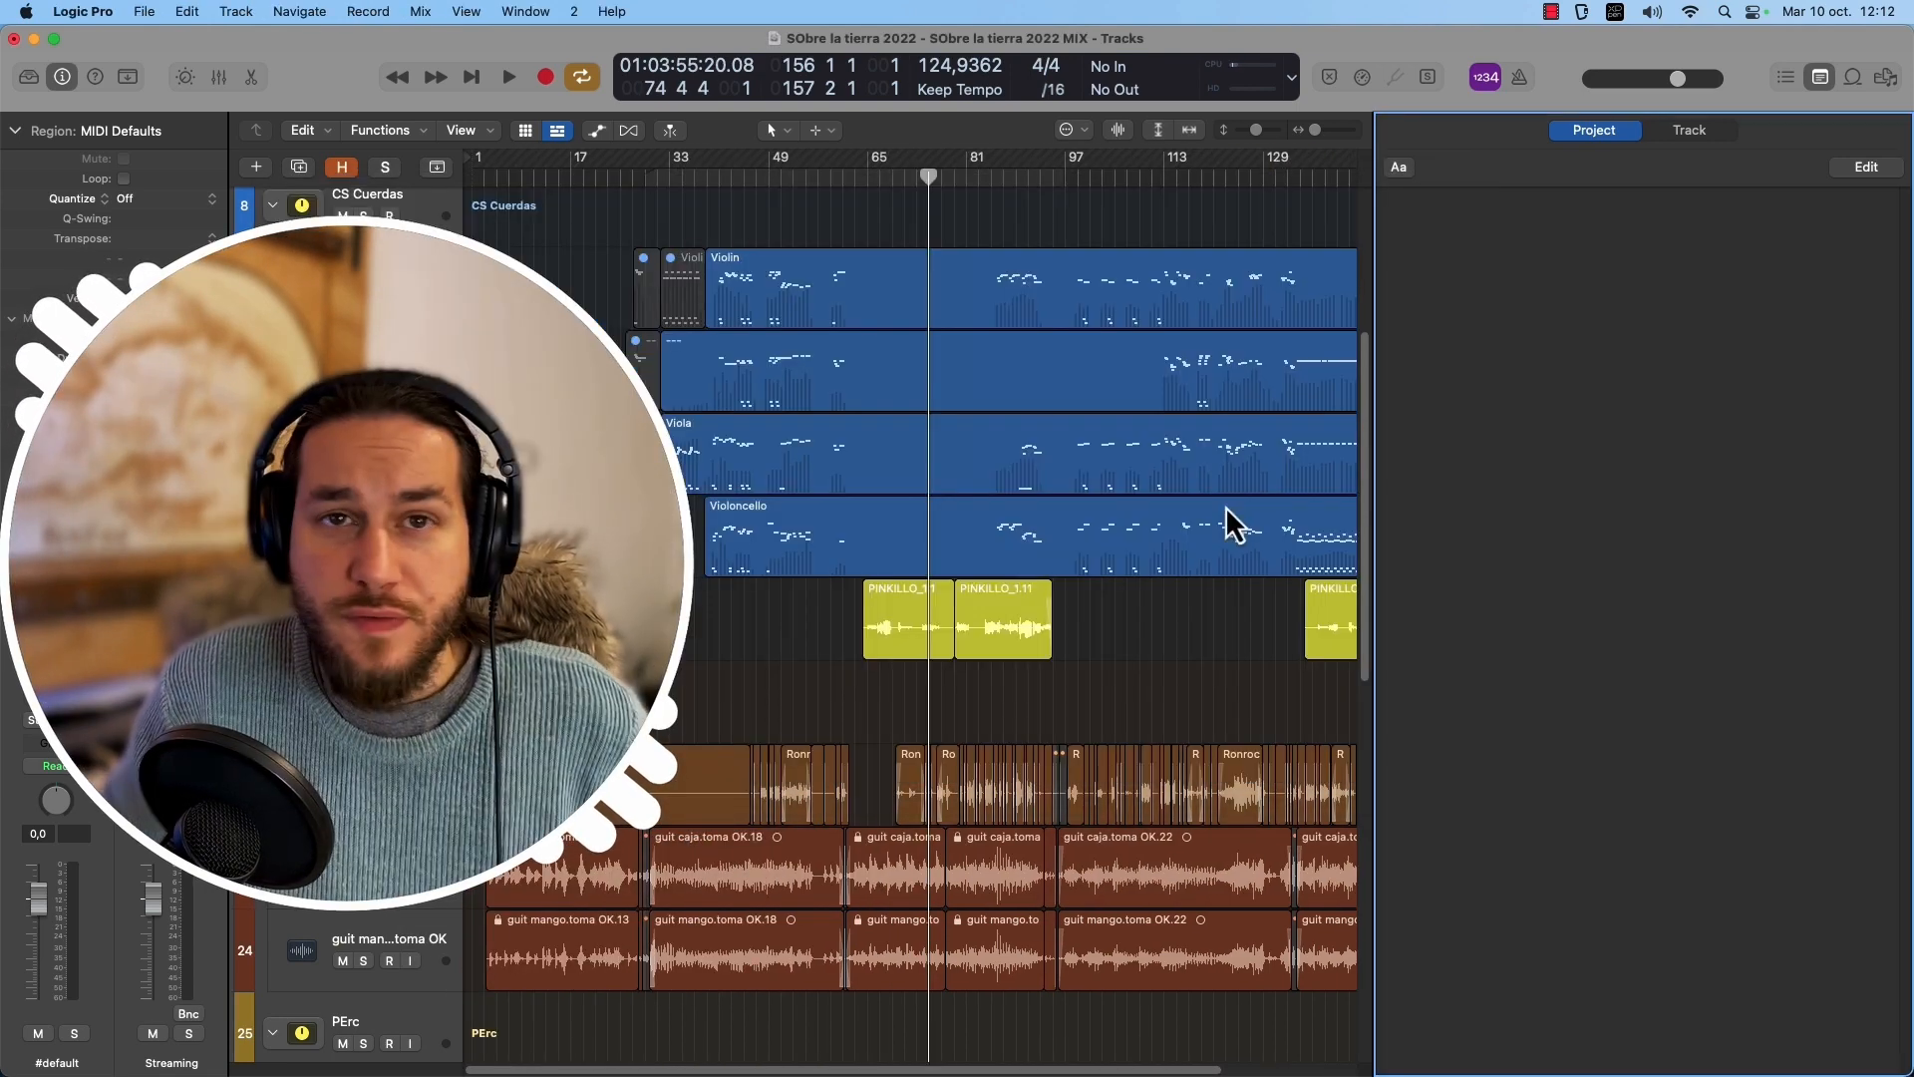
left_click(1886, 77)
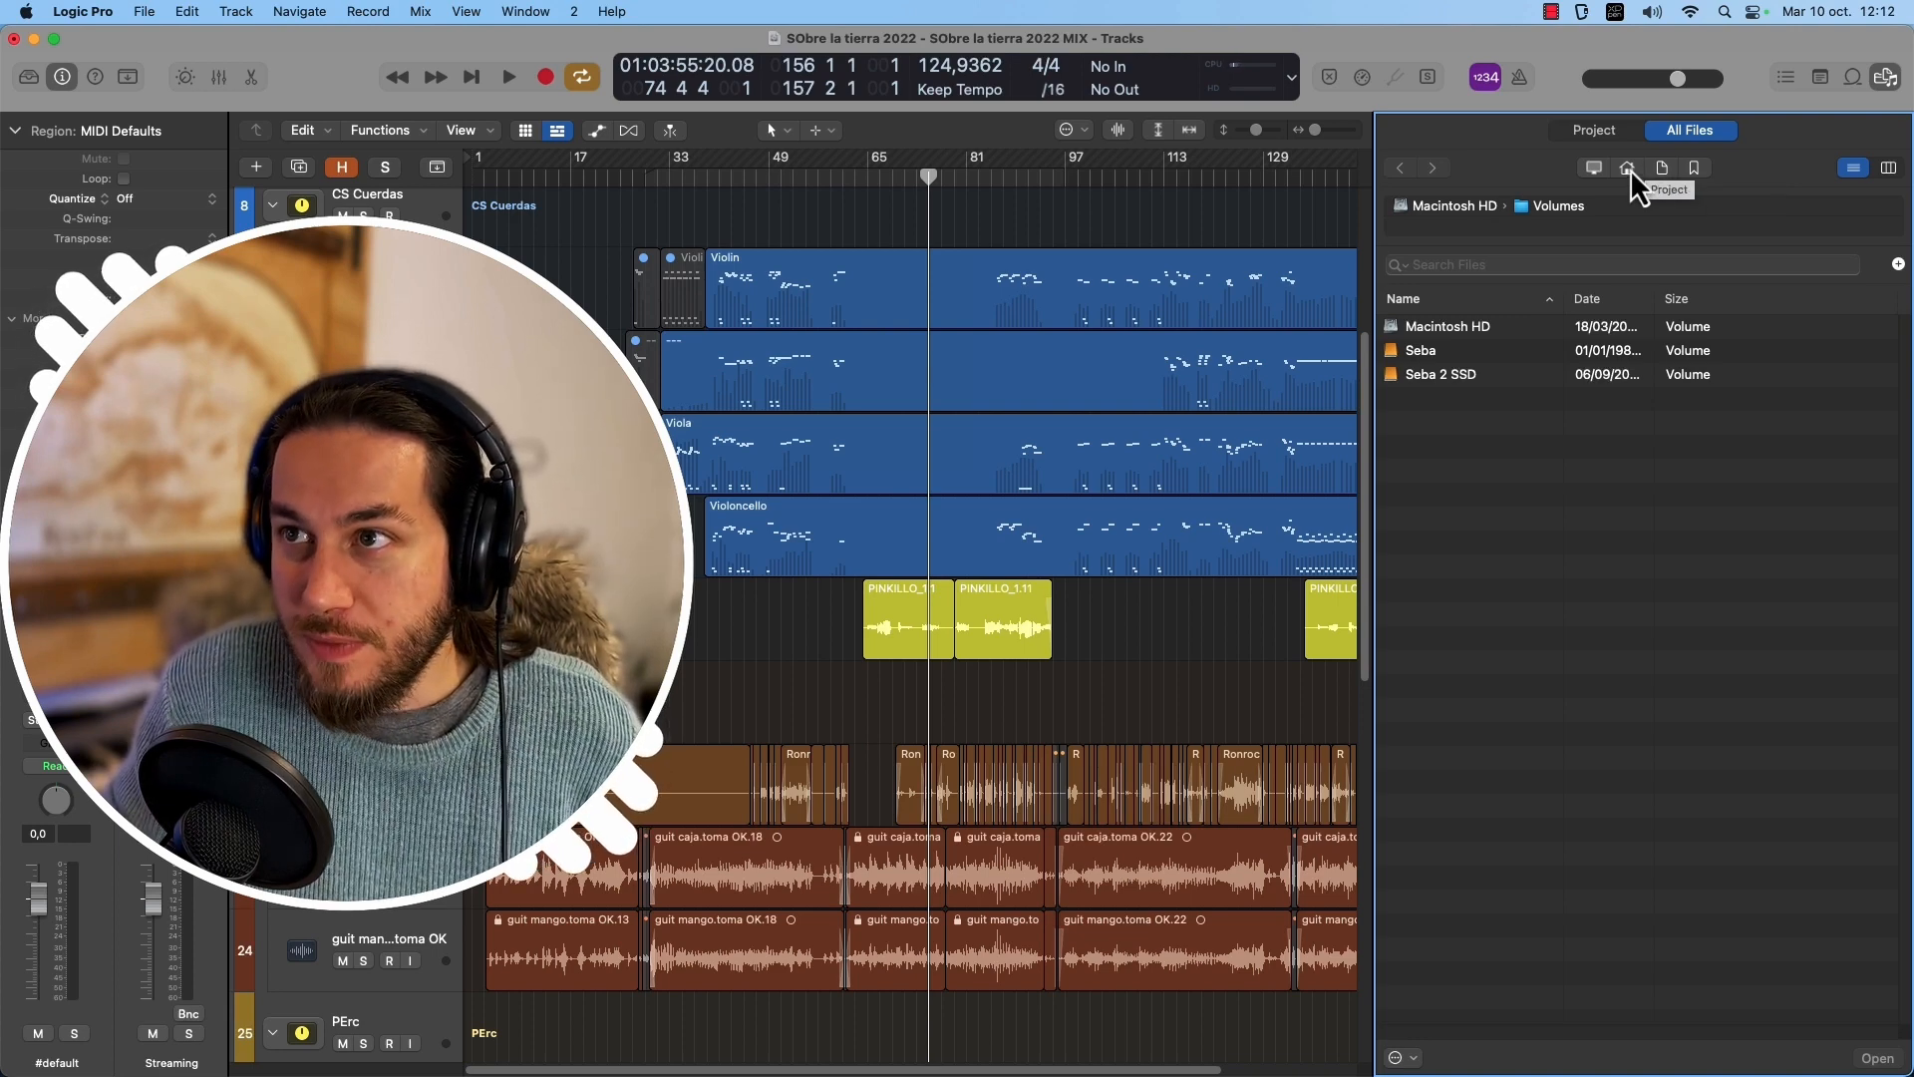
left_click(1482, 264)
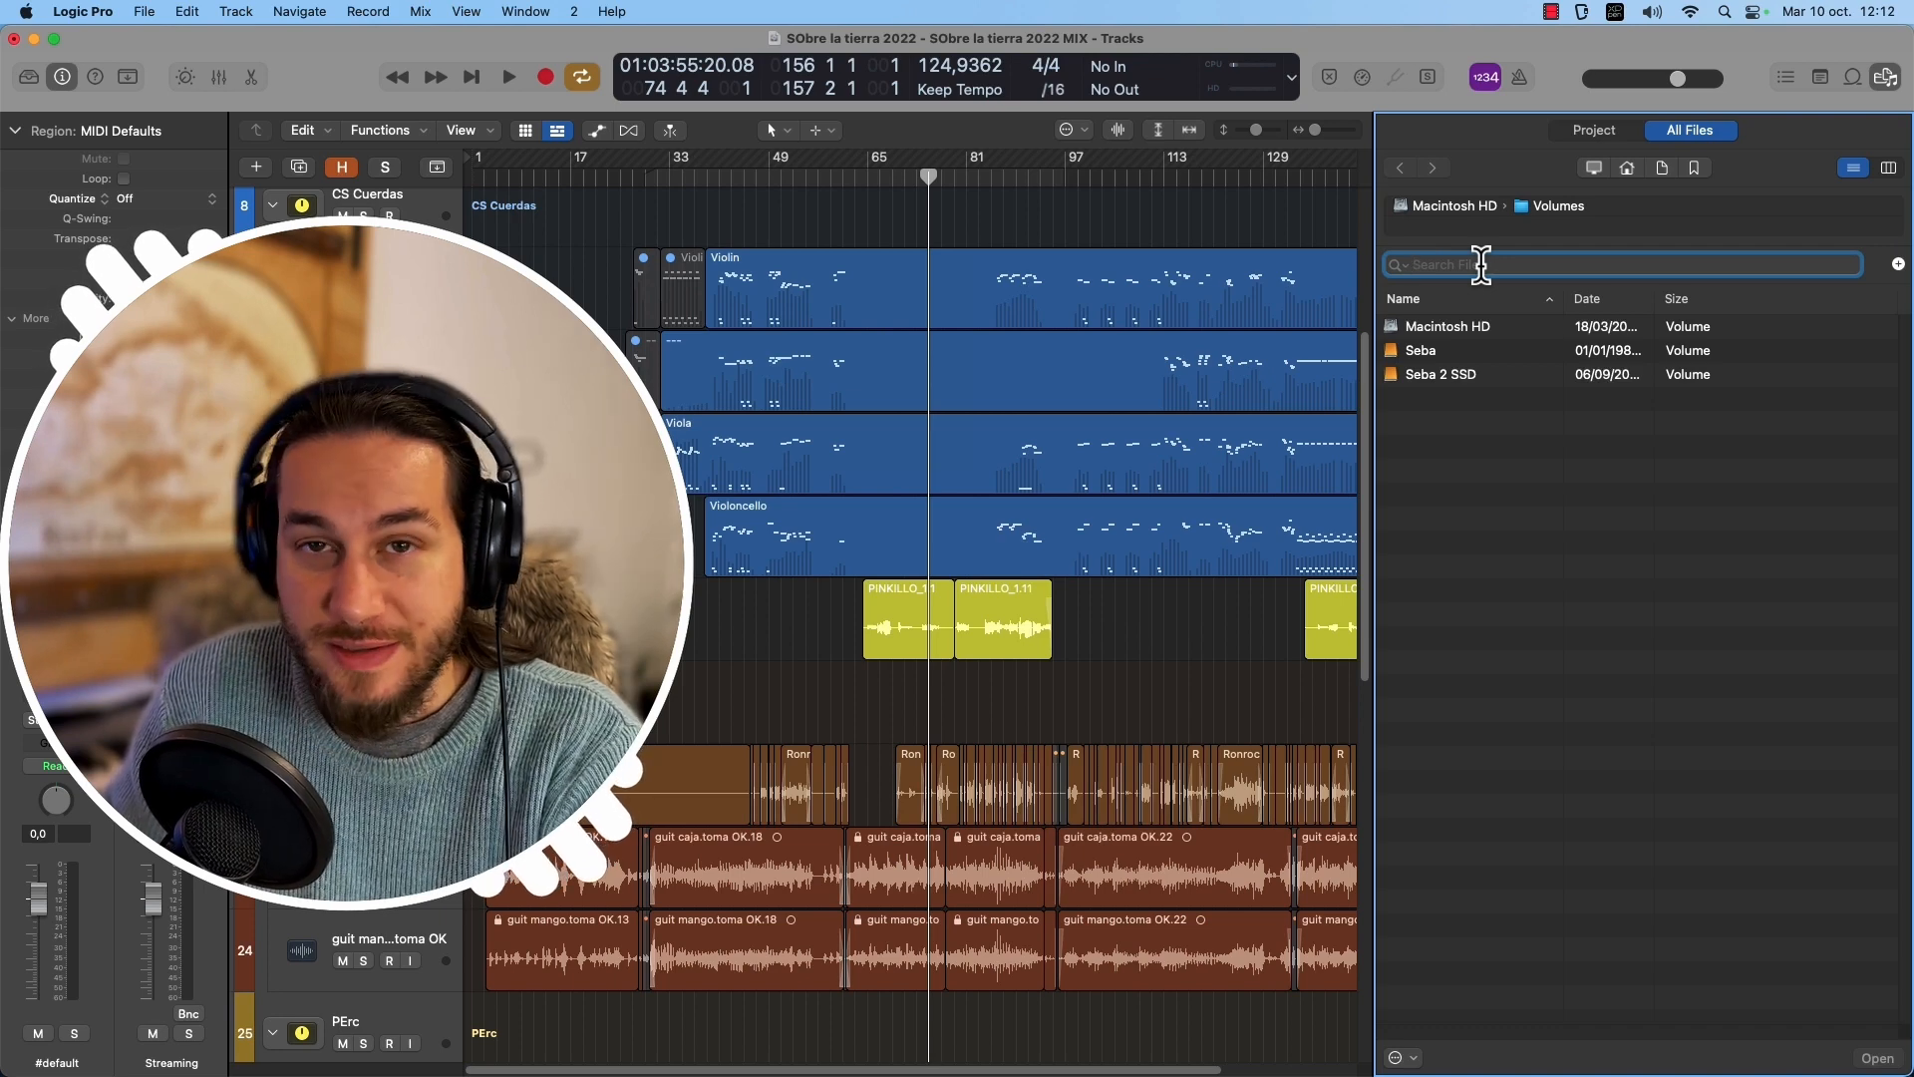
type("LOOPS FOLK")
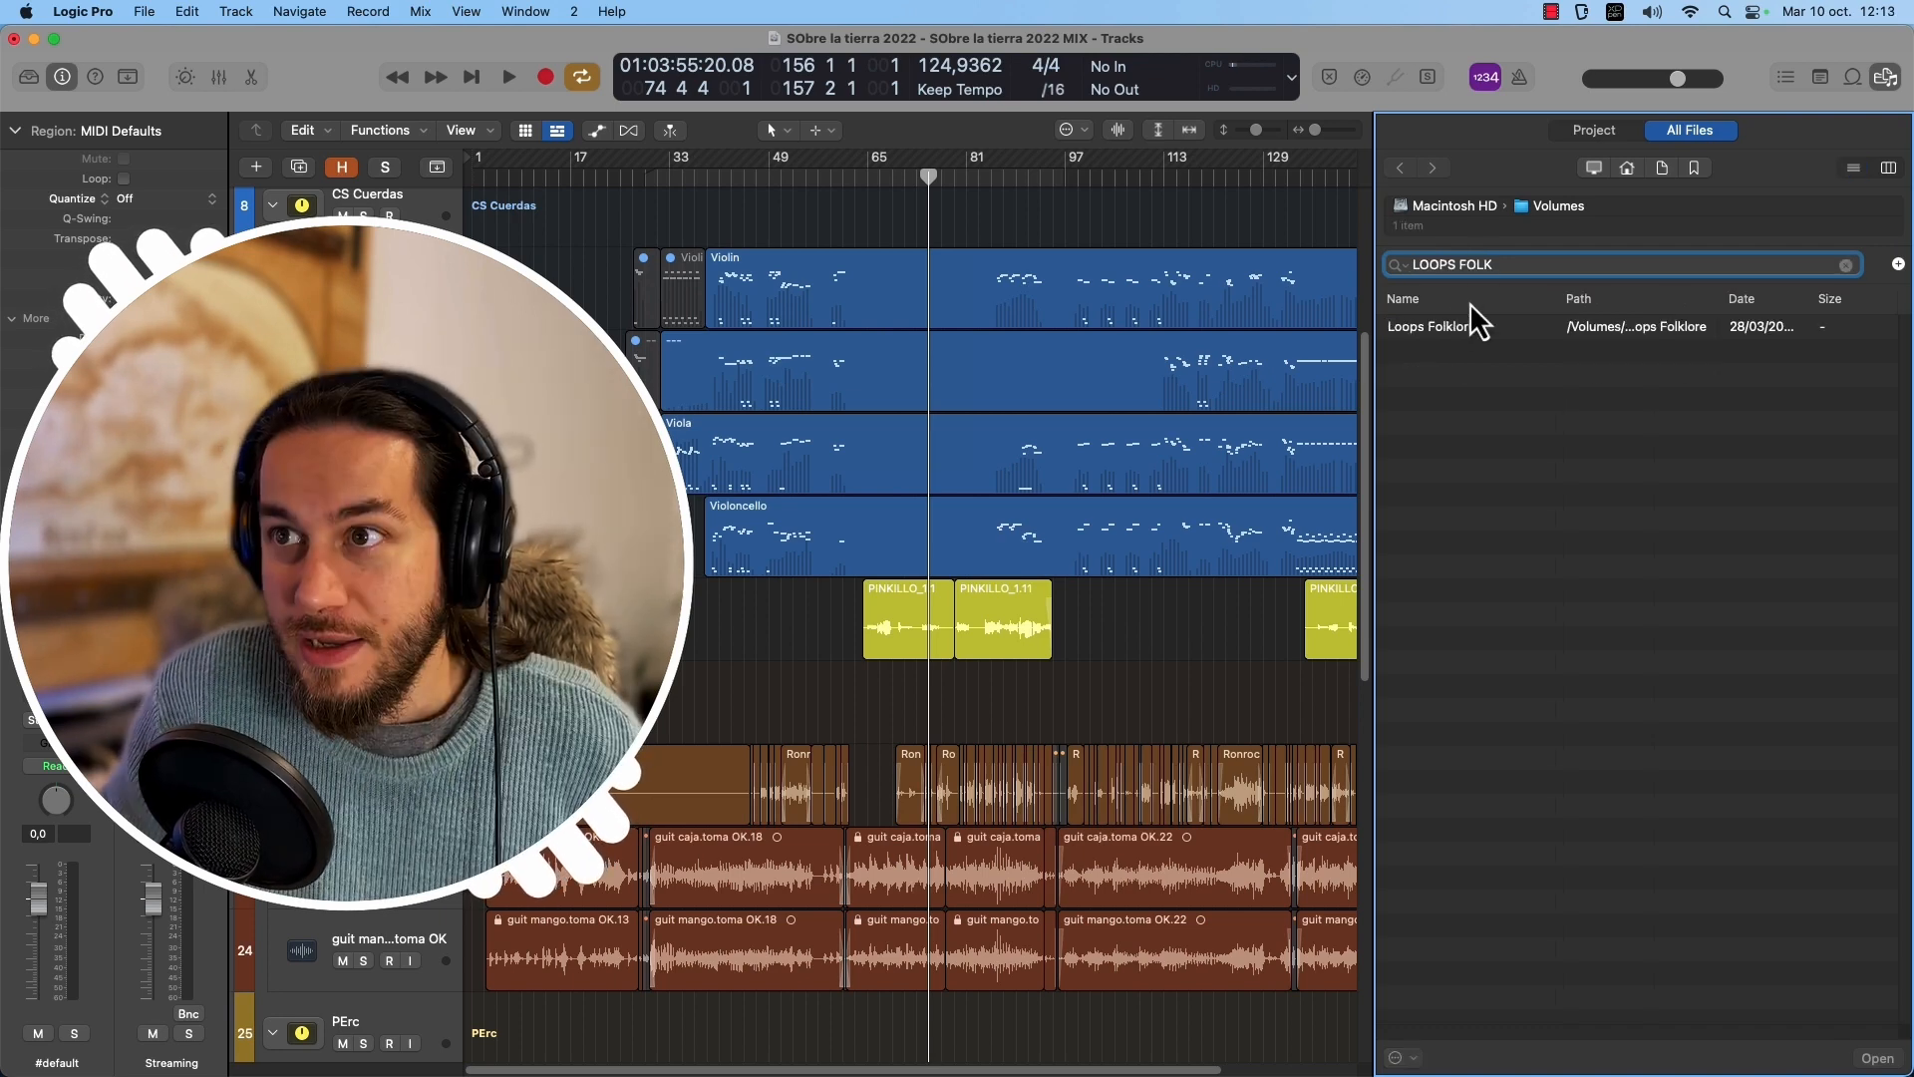
Bookmark the Loops Folklore folder found by the file search.
left_click(1422, 329)
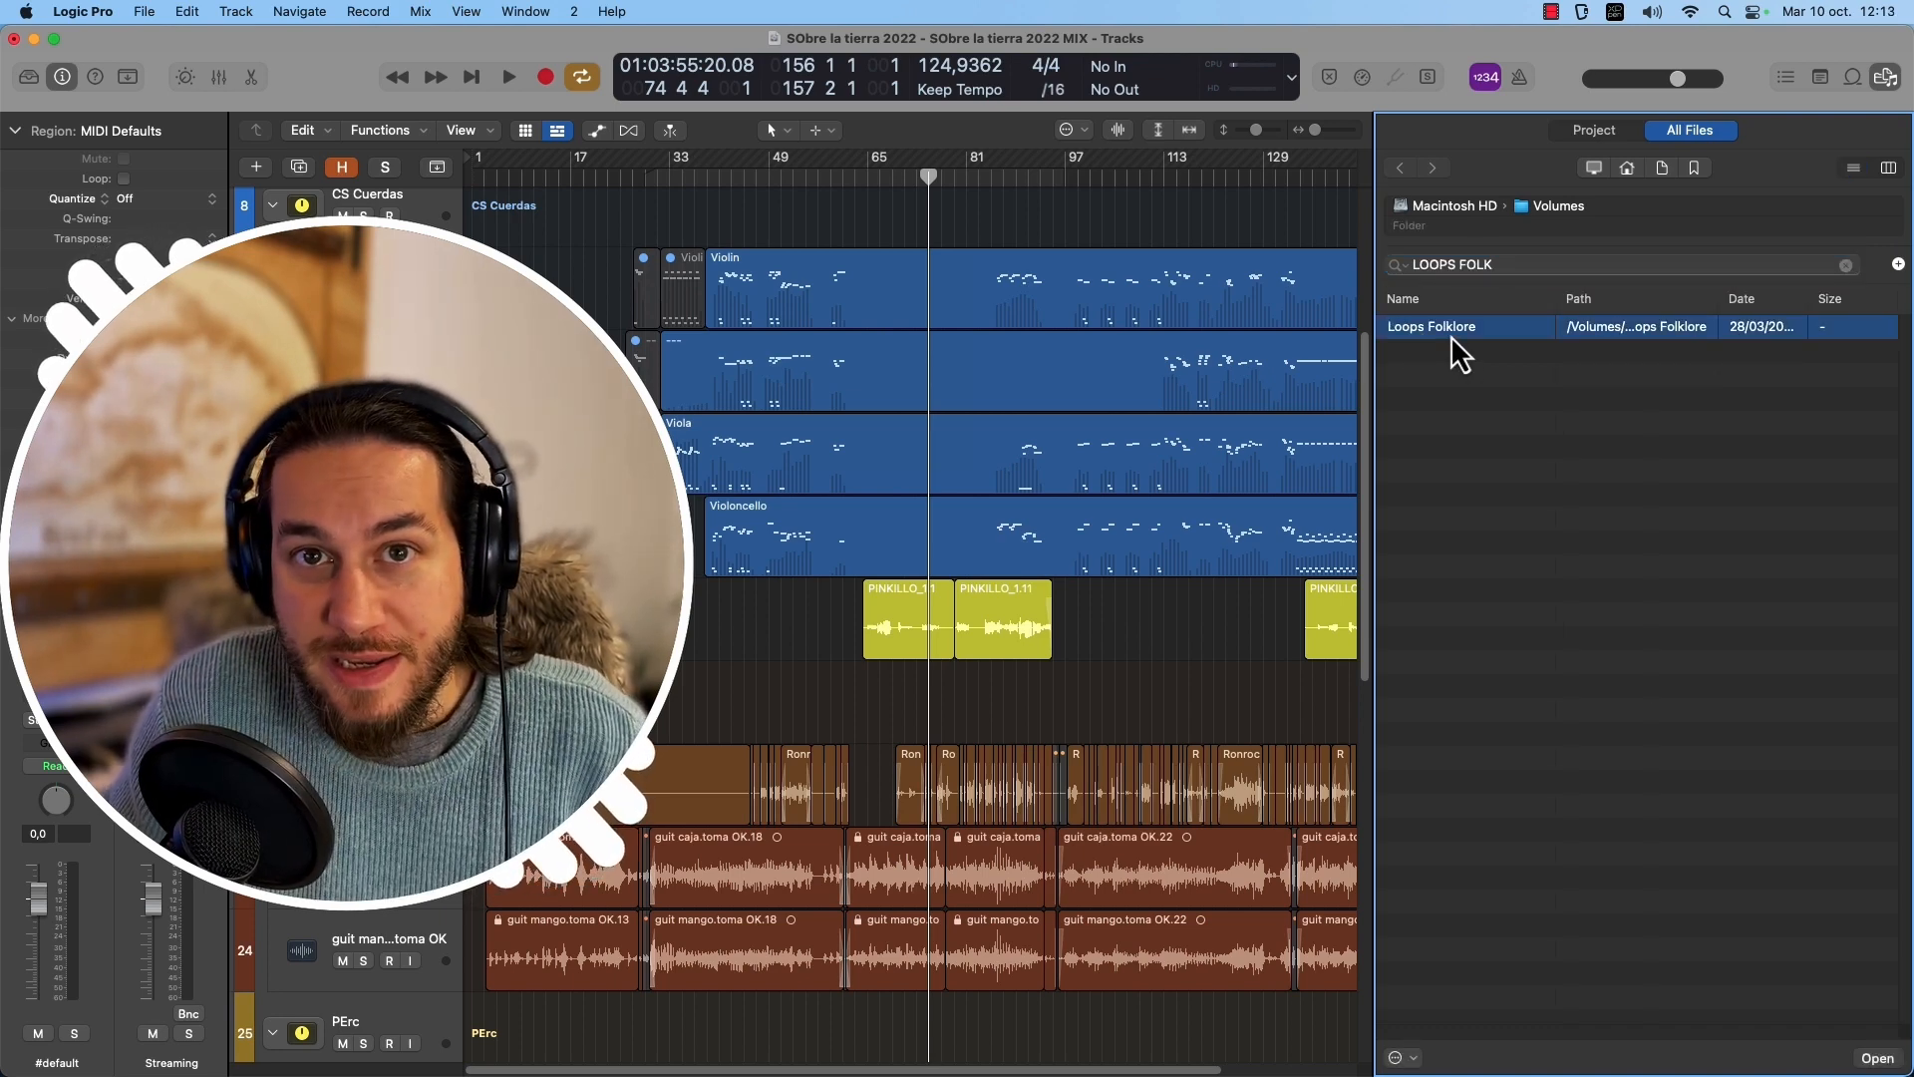
right_click(1450, 335)
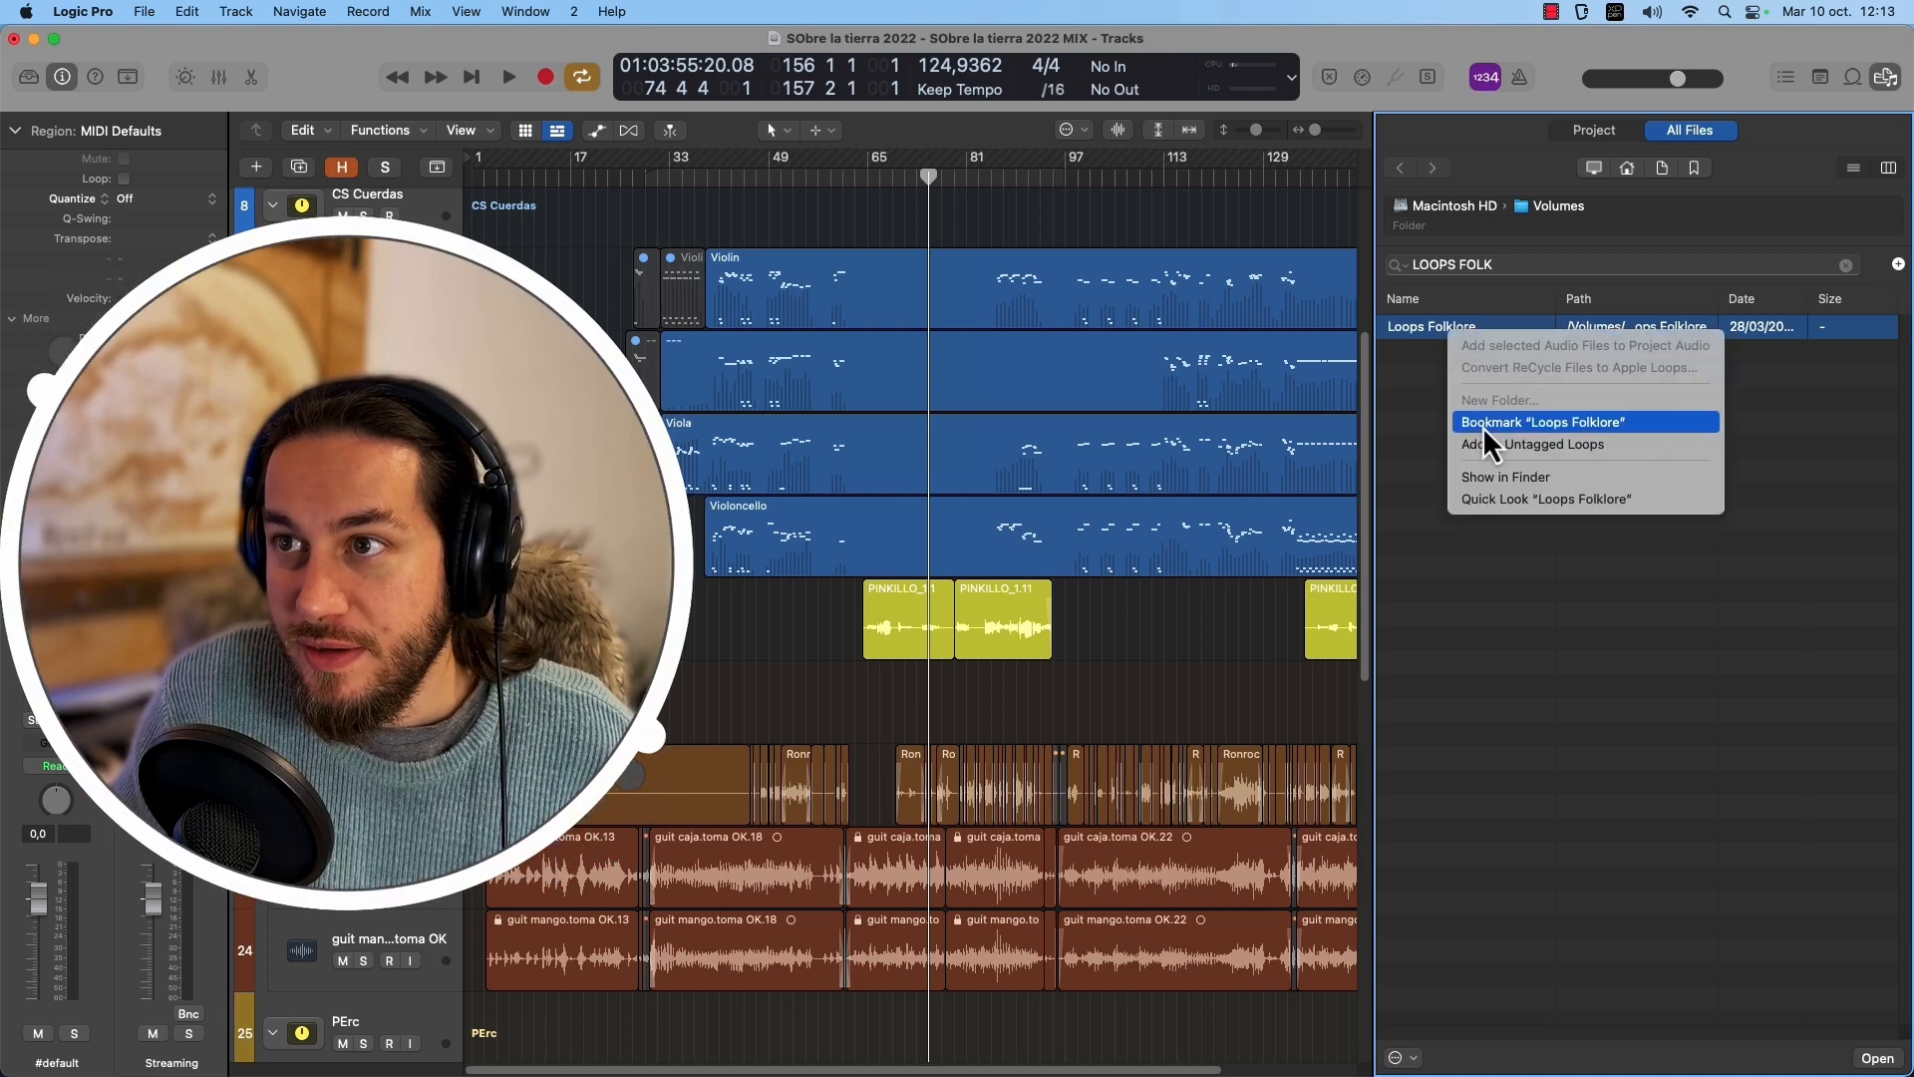
left_click(1541, 428)
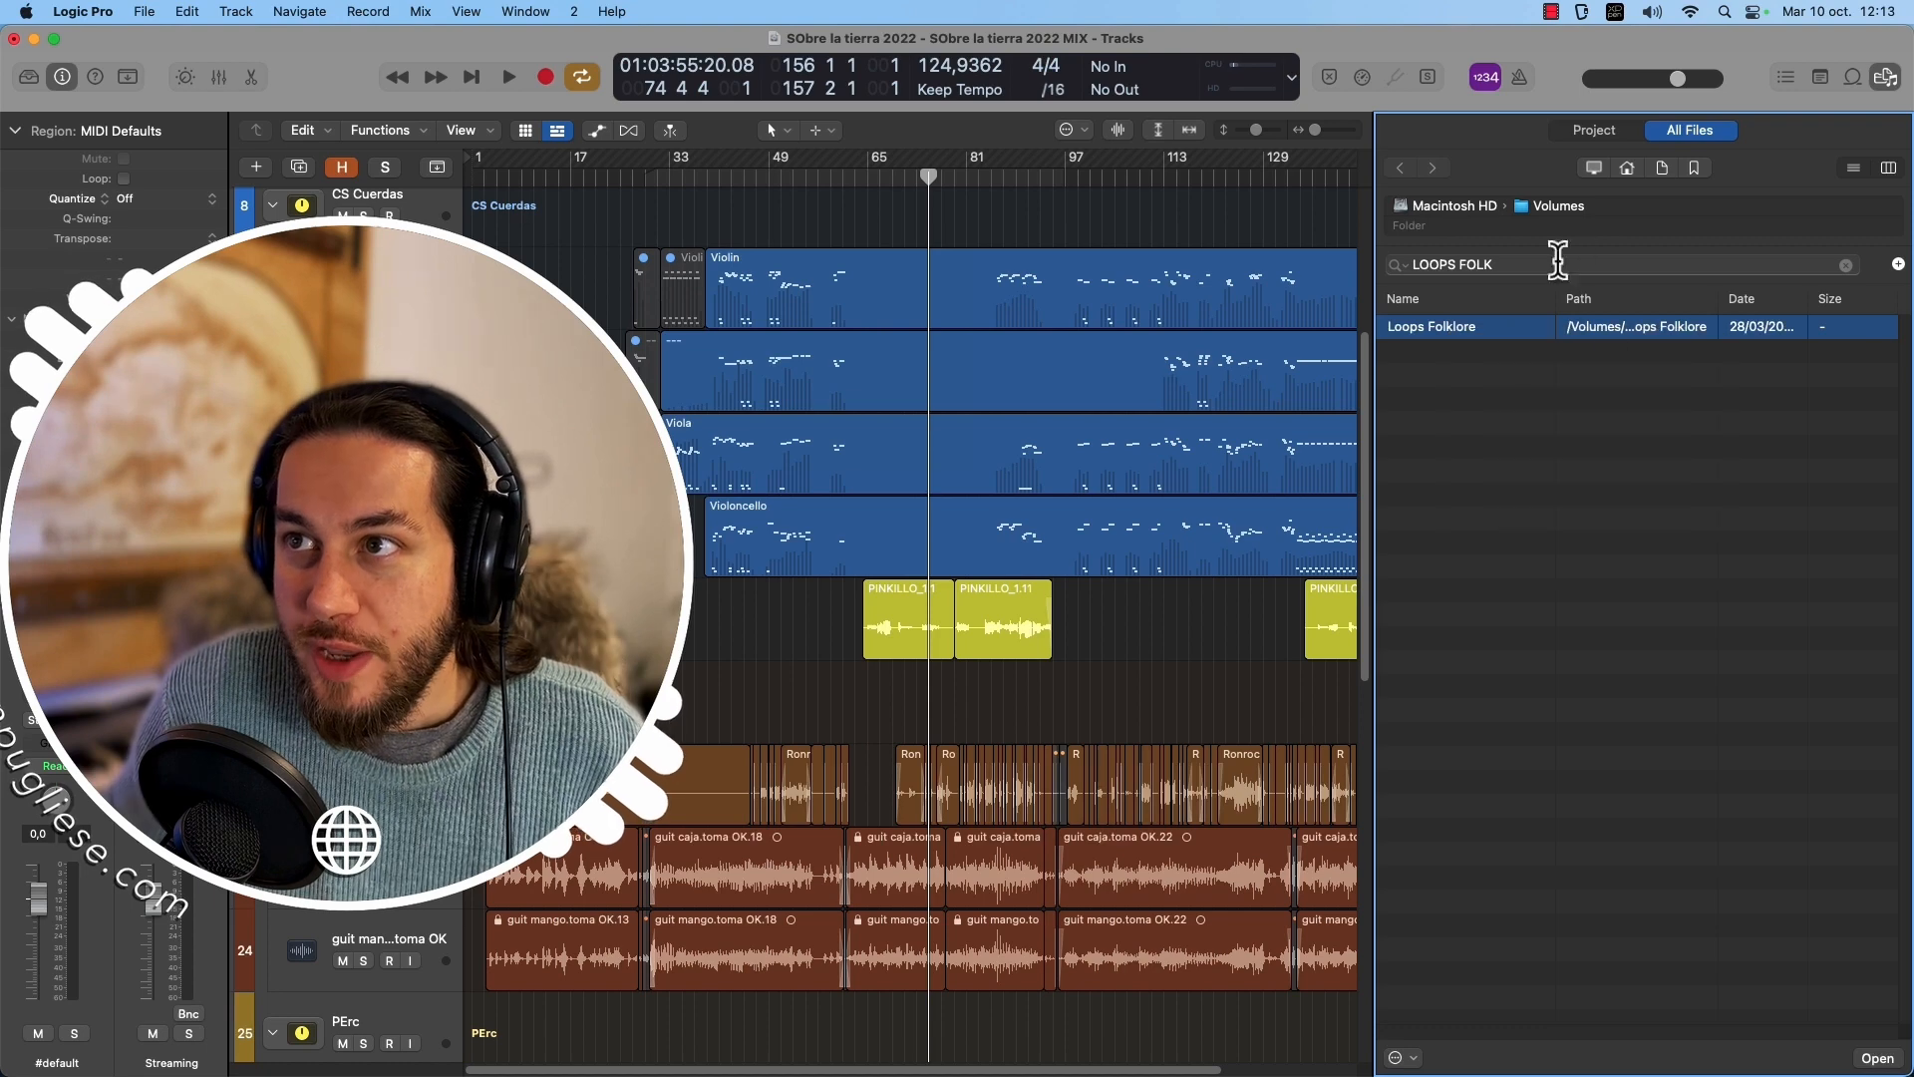
Show the file browser's bookmarks and check the Loops Folklore entry there.
left_click(1697, 177)
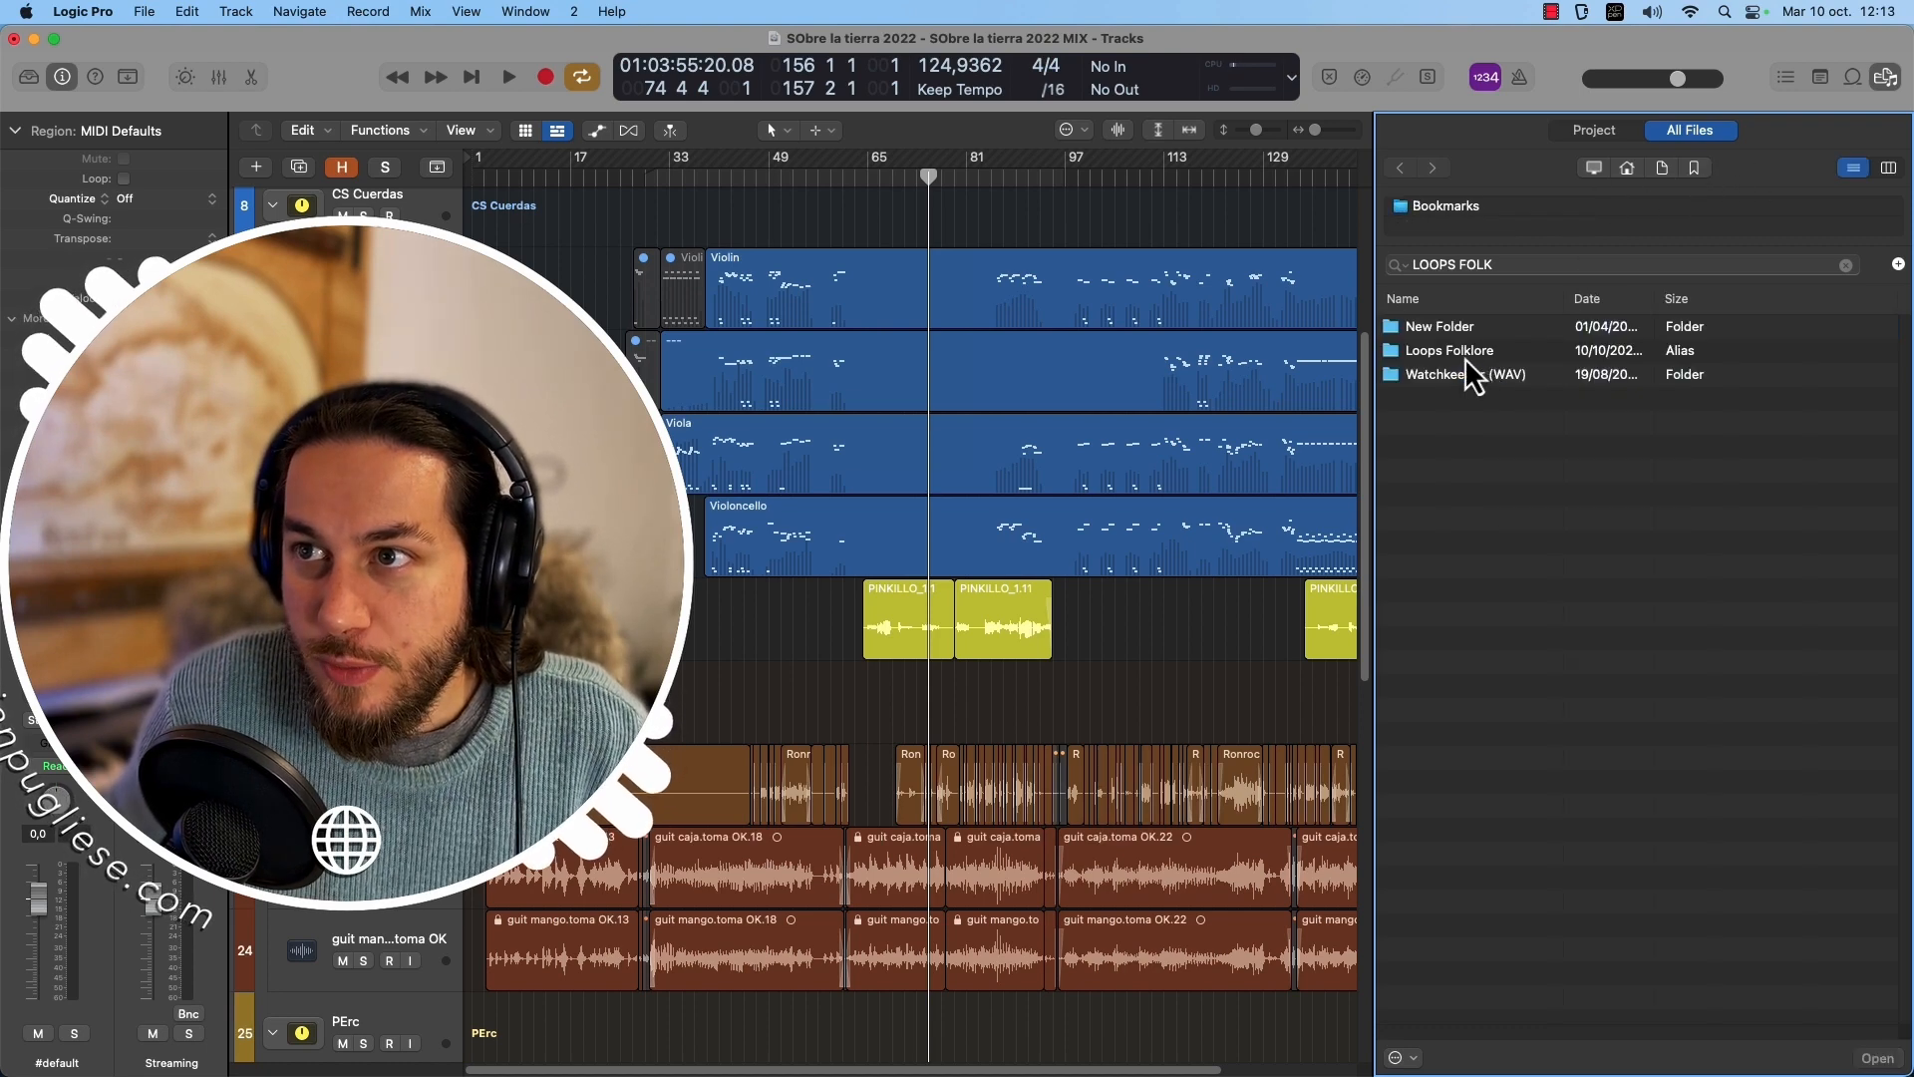
left_click(1456, 354)
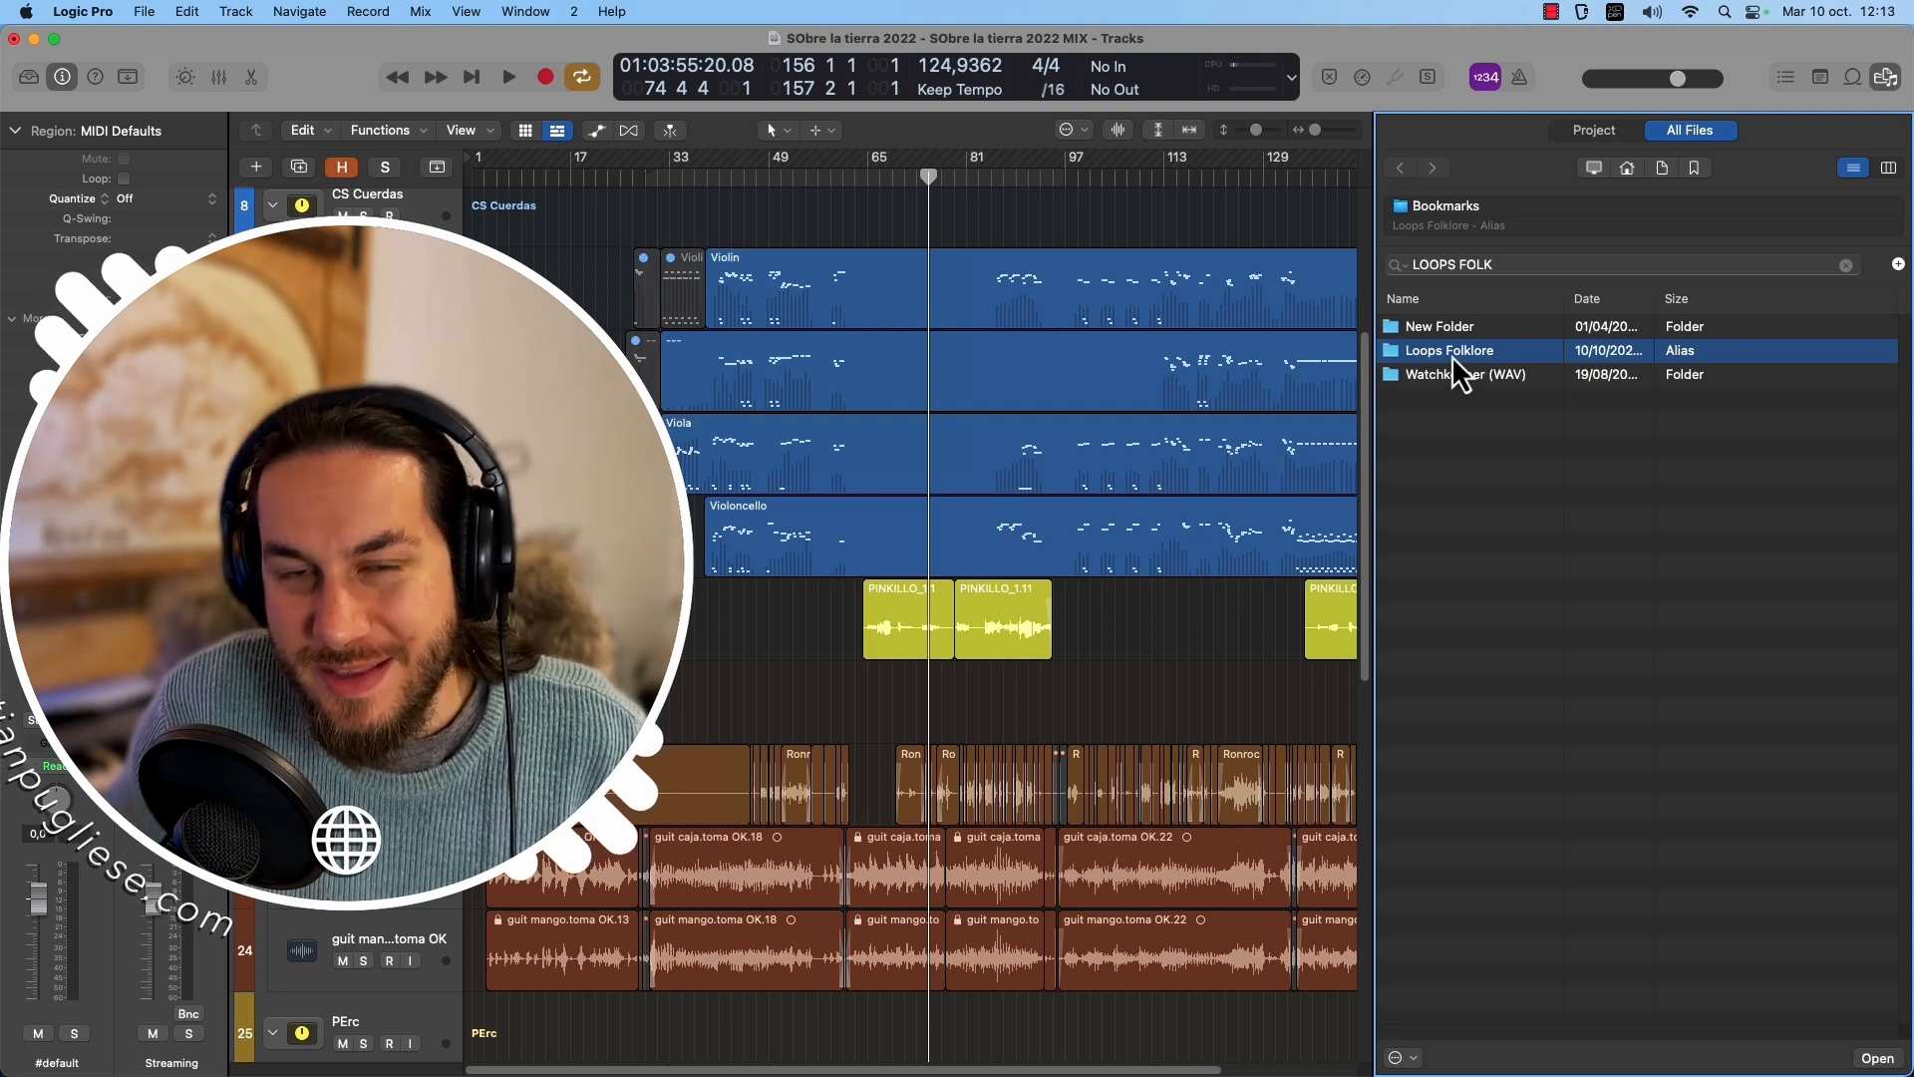
left_click(1481, 415)
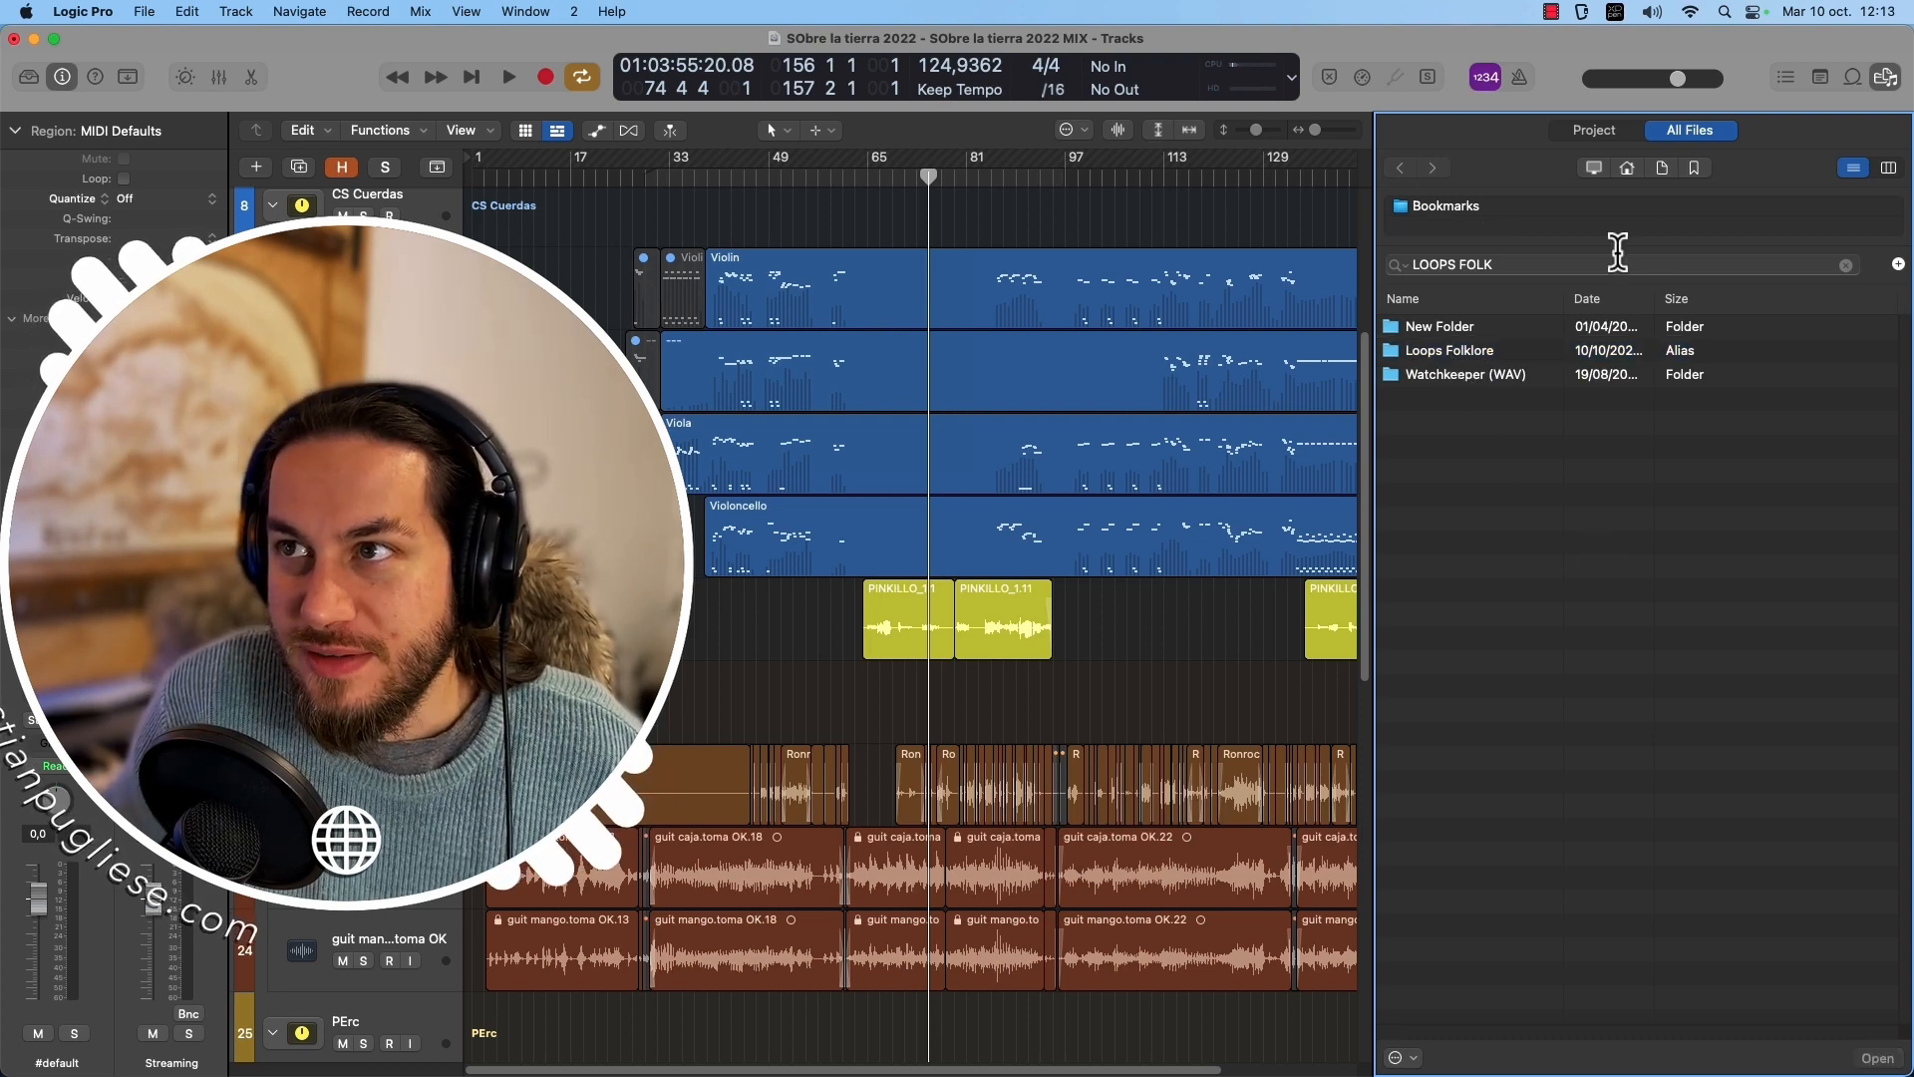
View the computer, home, project and bookmark locations in the file browser one after another.
left_click(1596, 169)
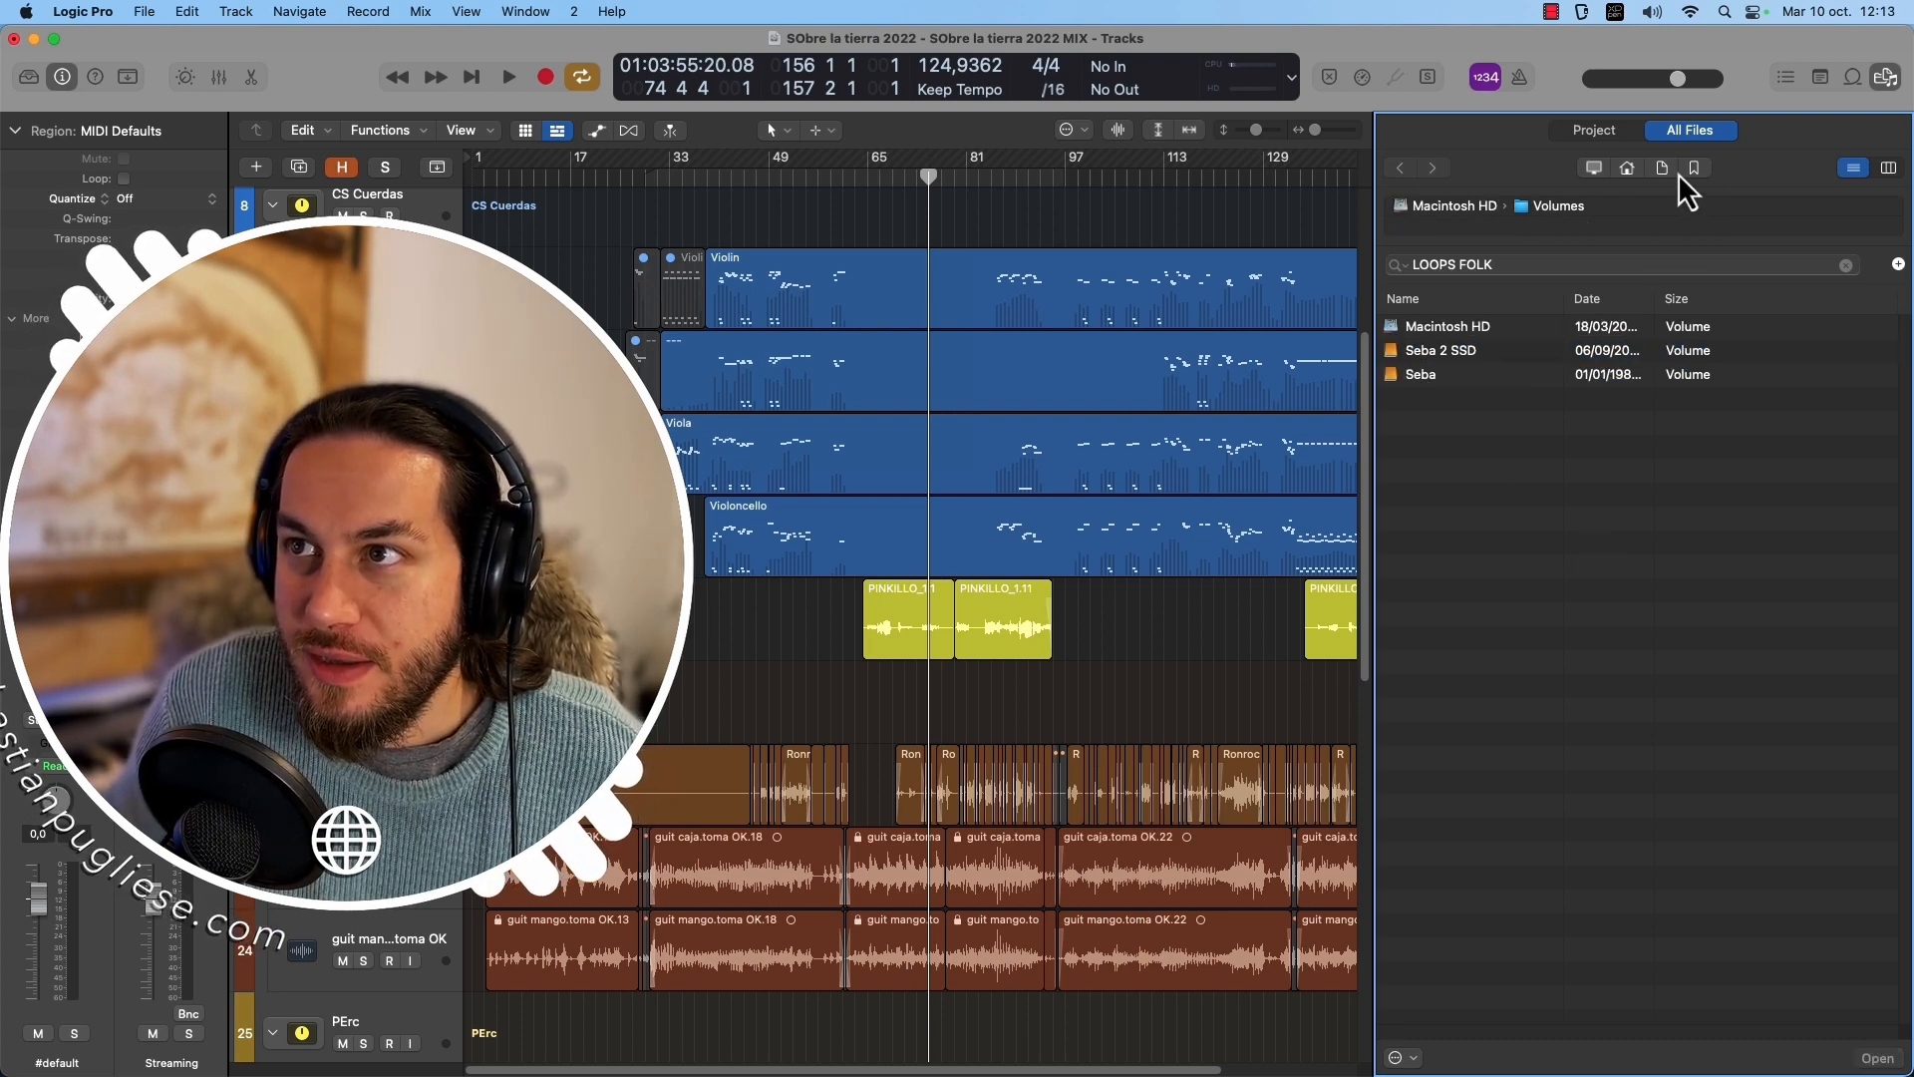
left_click(1628, 172)
left_click(1662, 170)
left_click(1693, 169)
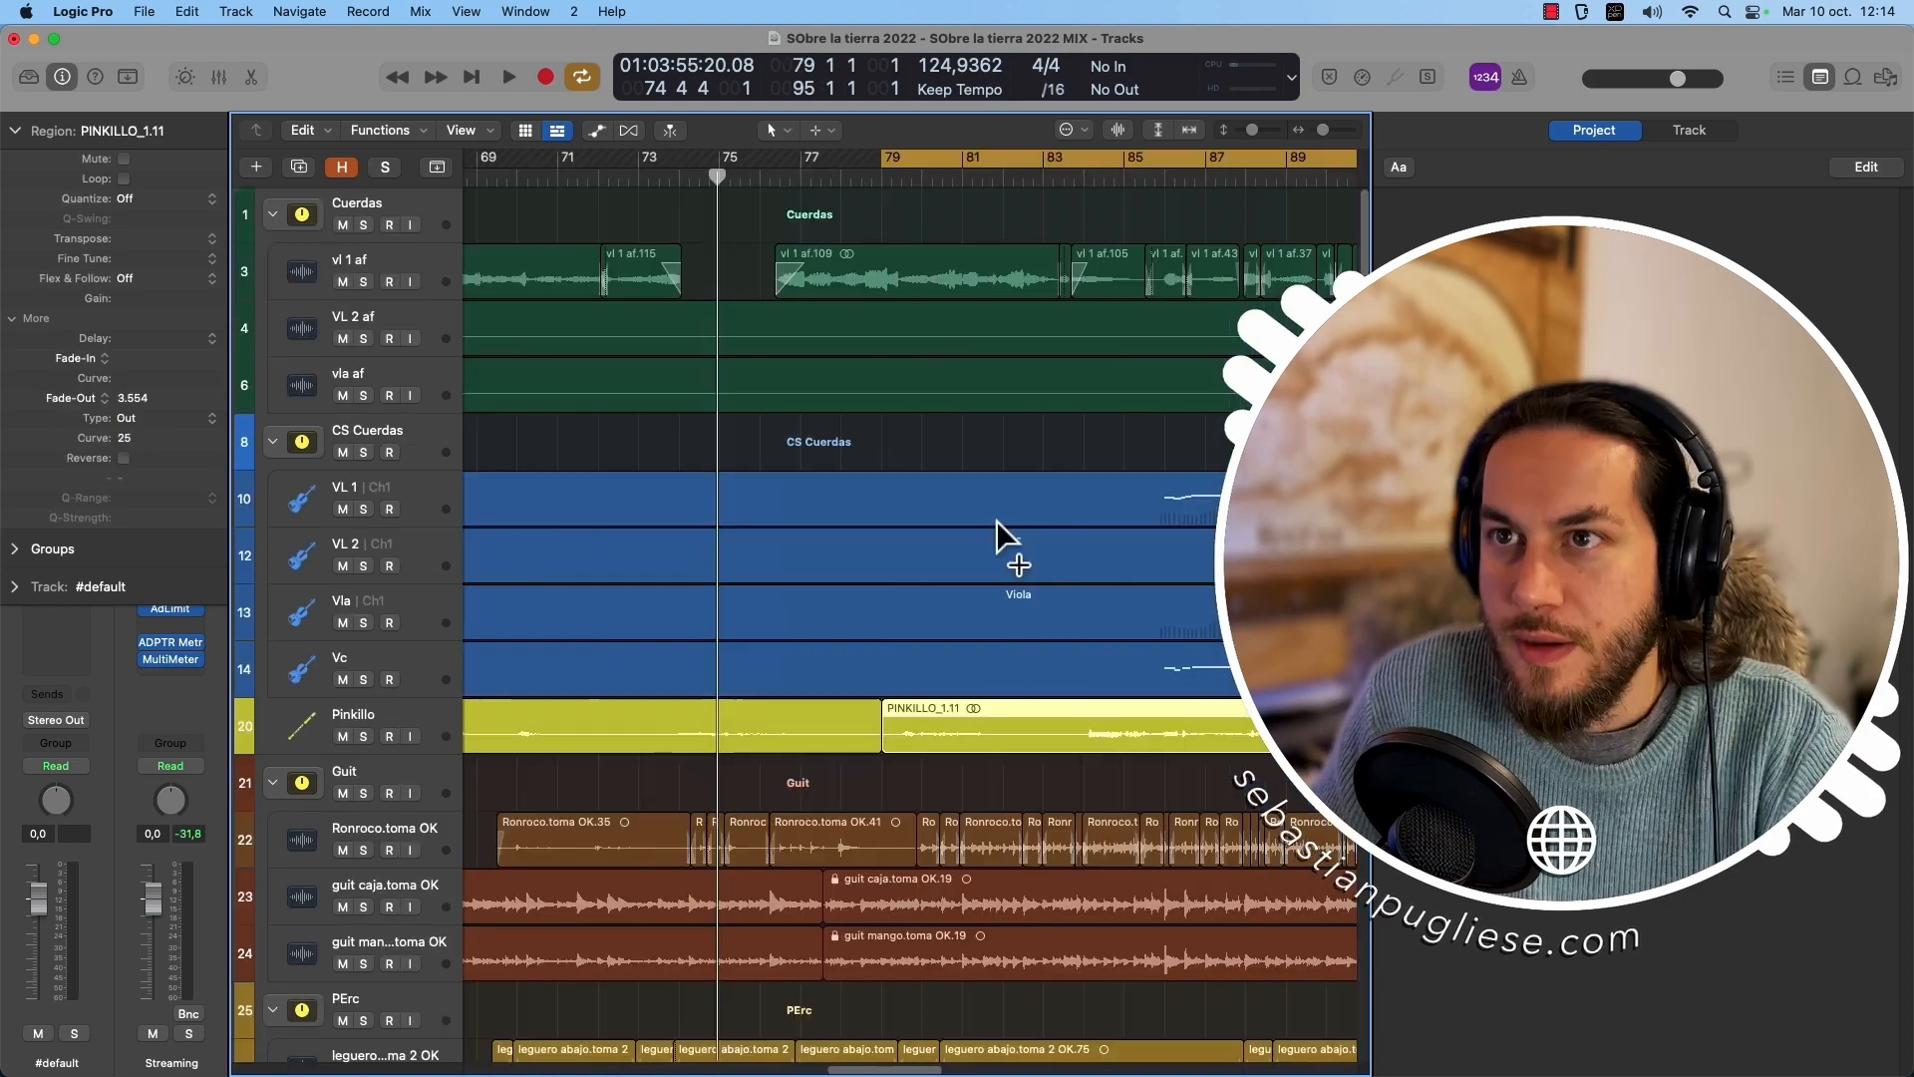
Play back the cycled section from bar 79 with the PINKILLO_1.11 region in view.
scroll(996, 521, "down", 3)
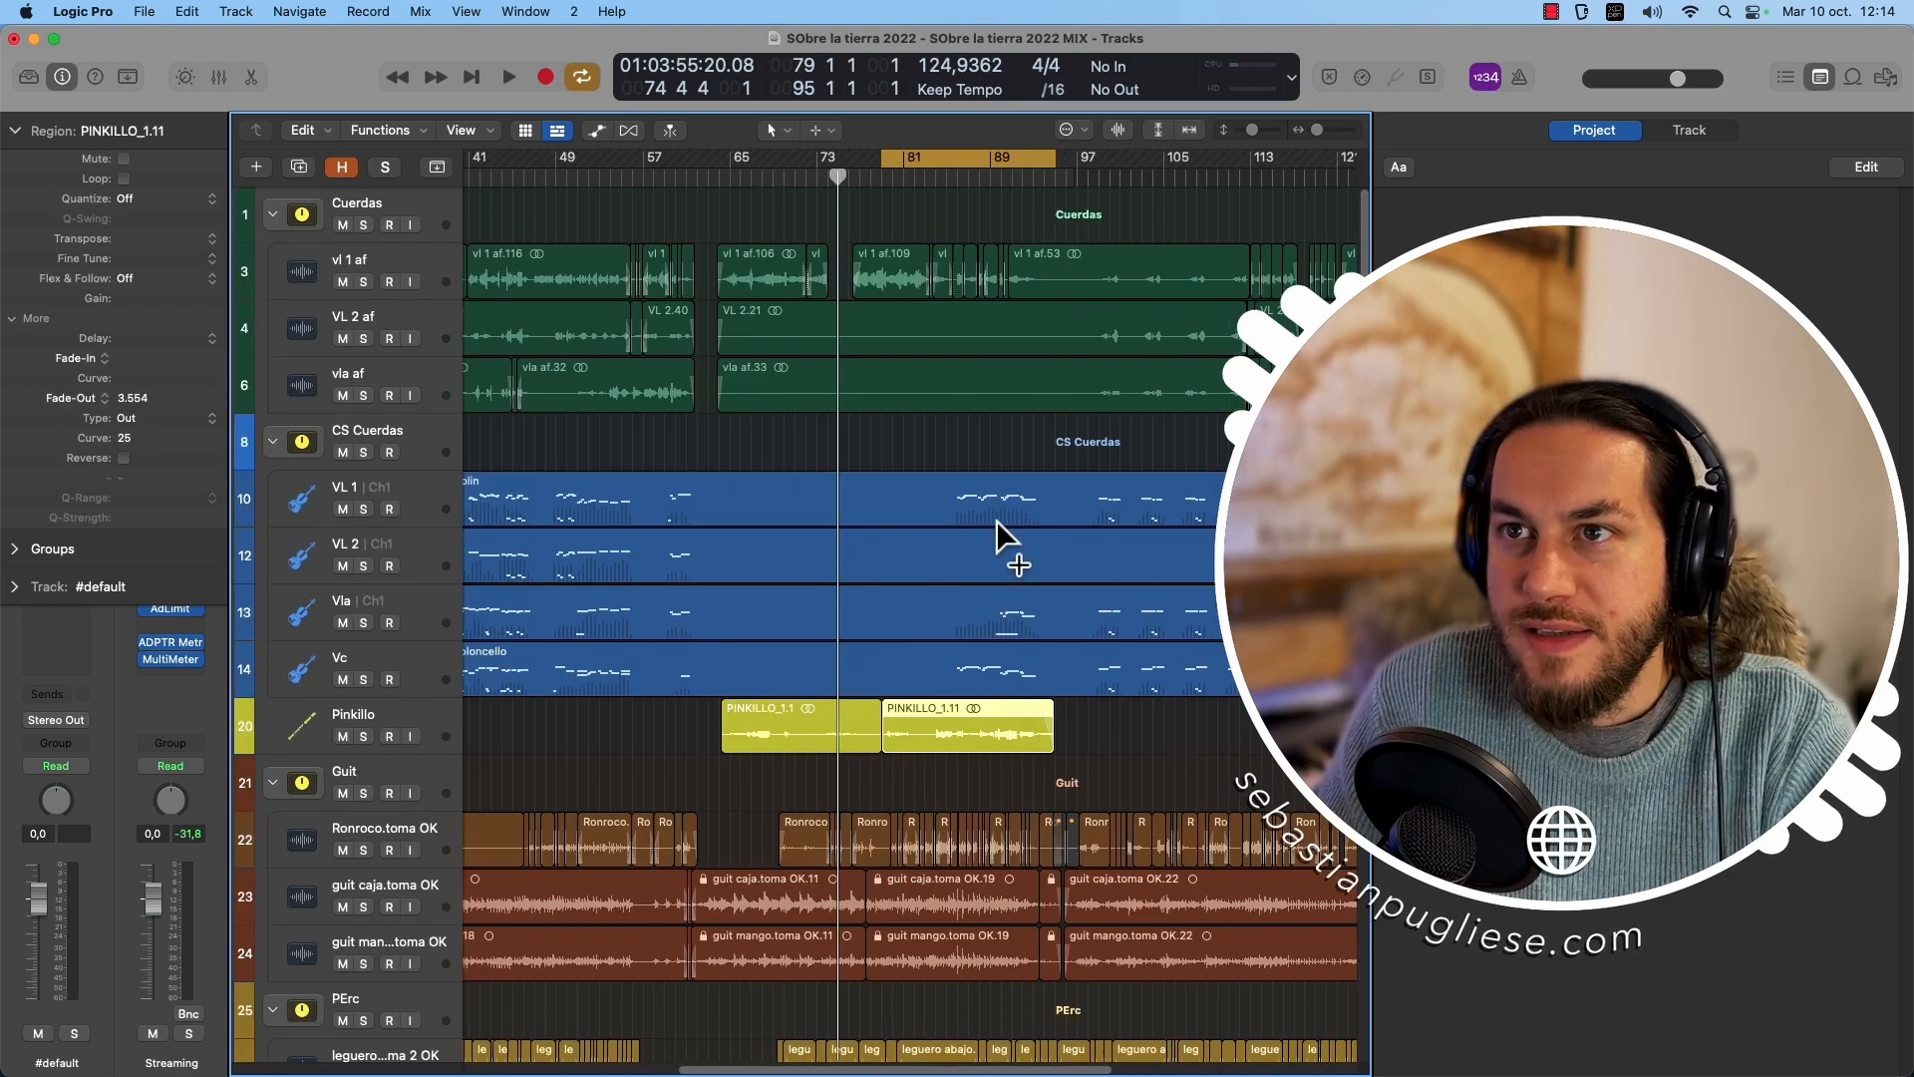
scroll(997, 524, "up", 1)
scroll(997, 524, "up", 1)
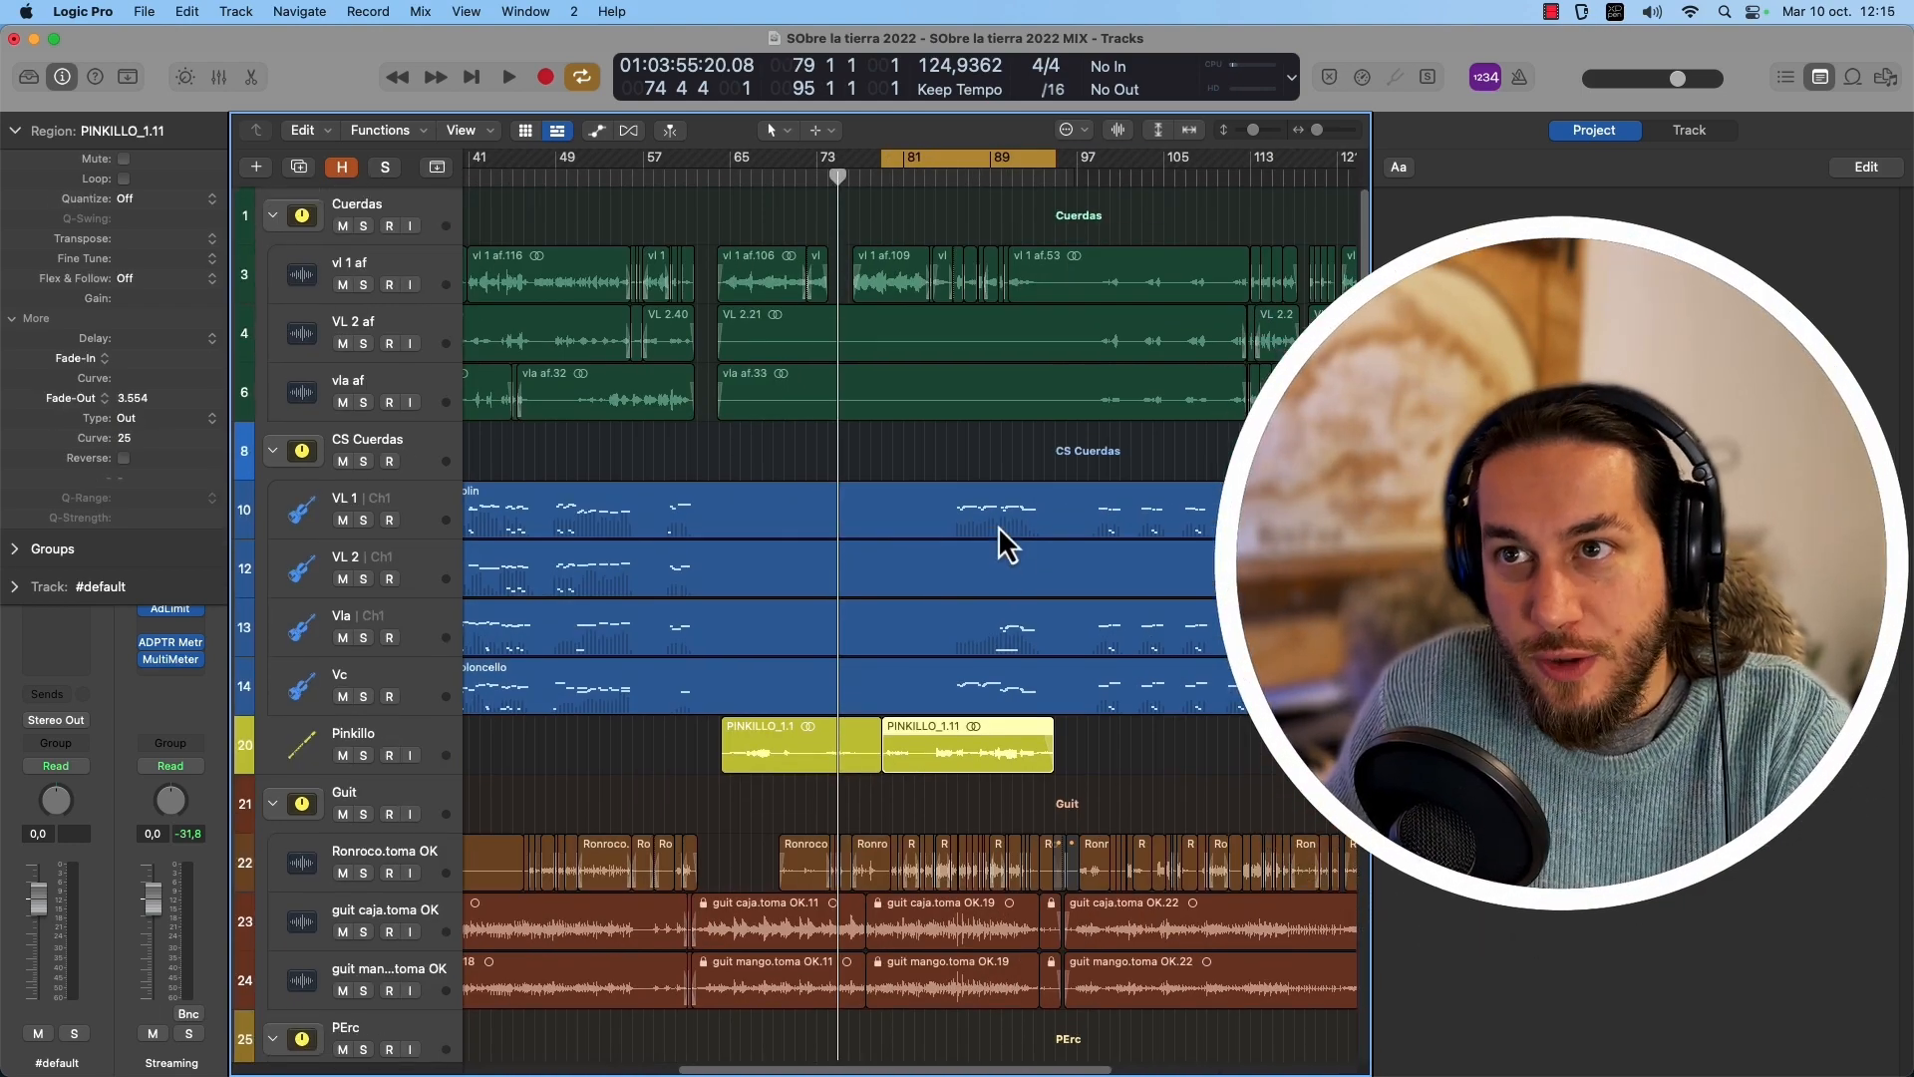
key("space")
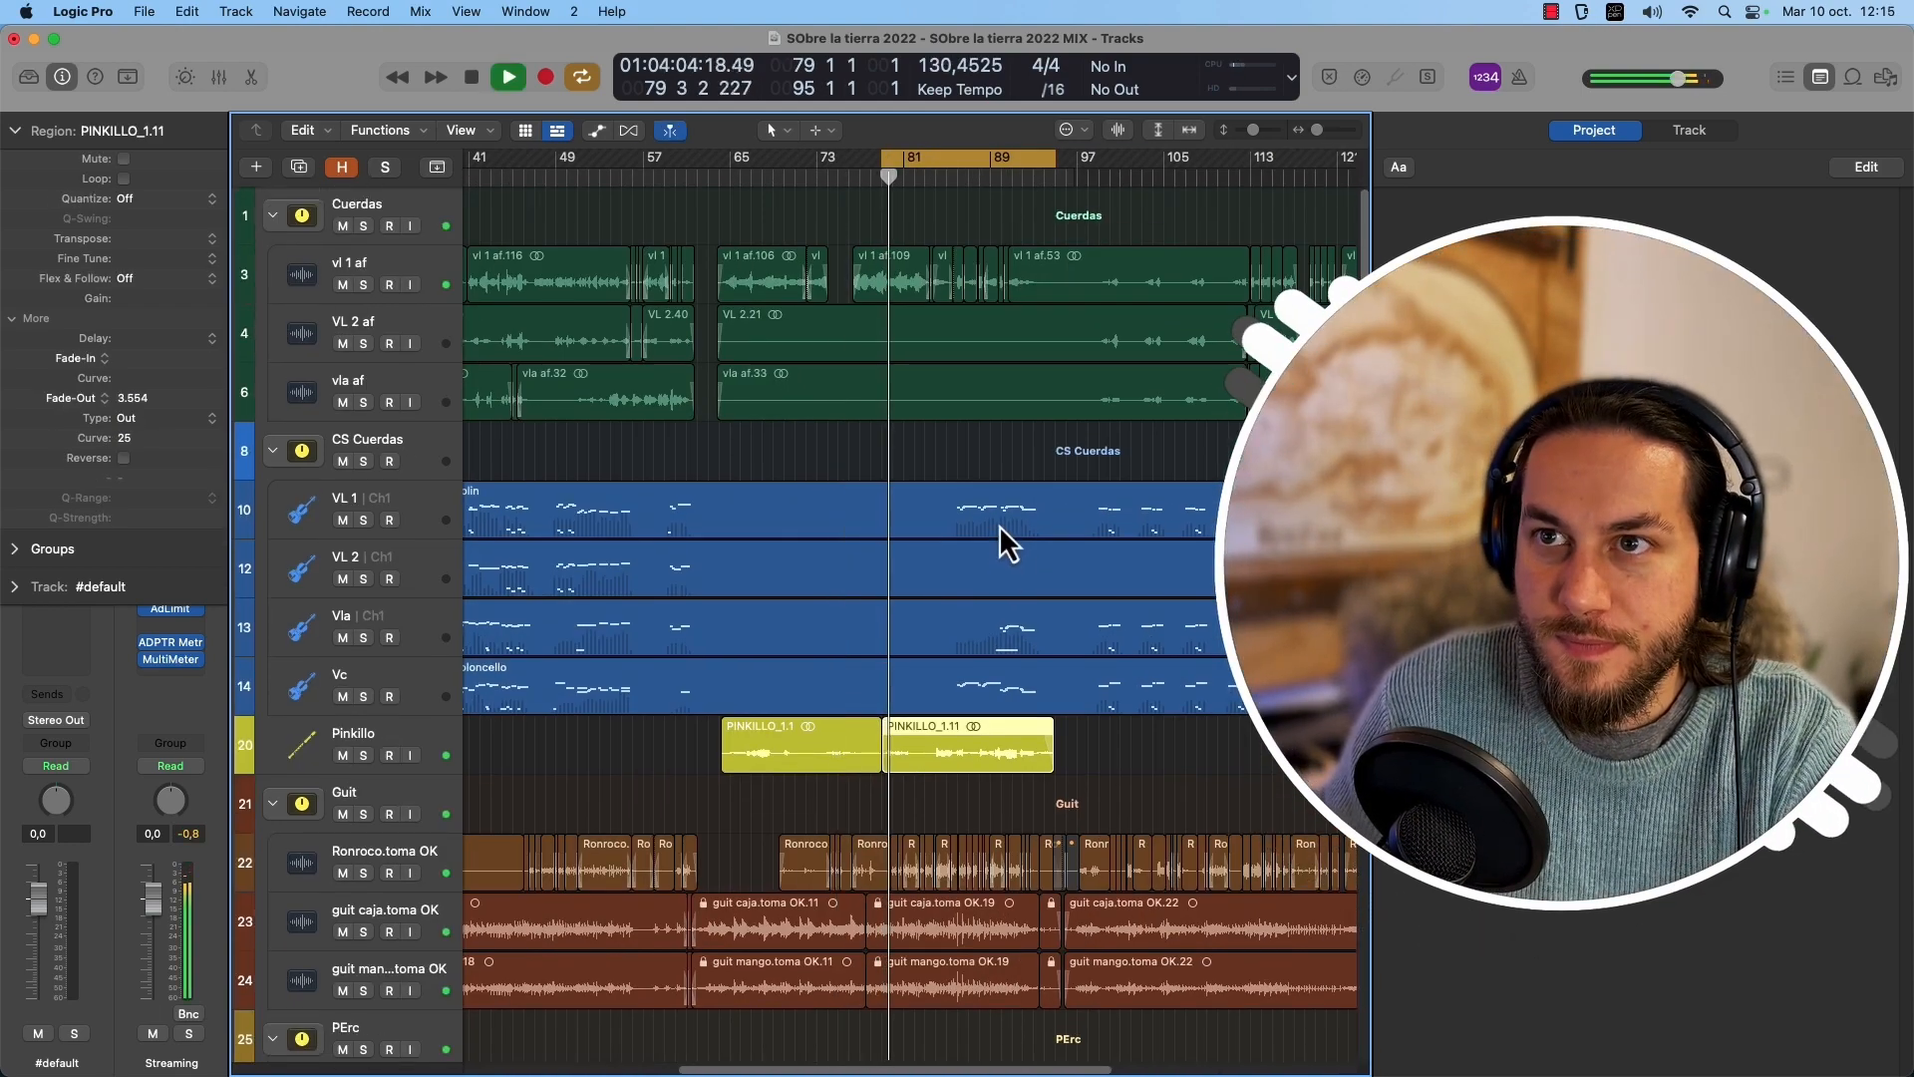
scroll(997, 520, "up", 1)
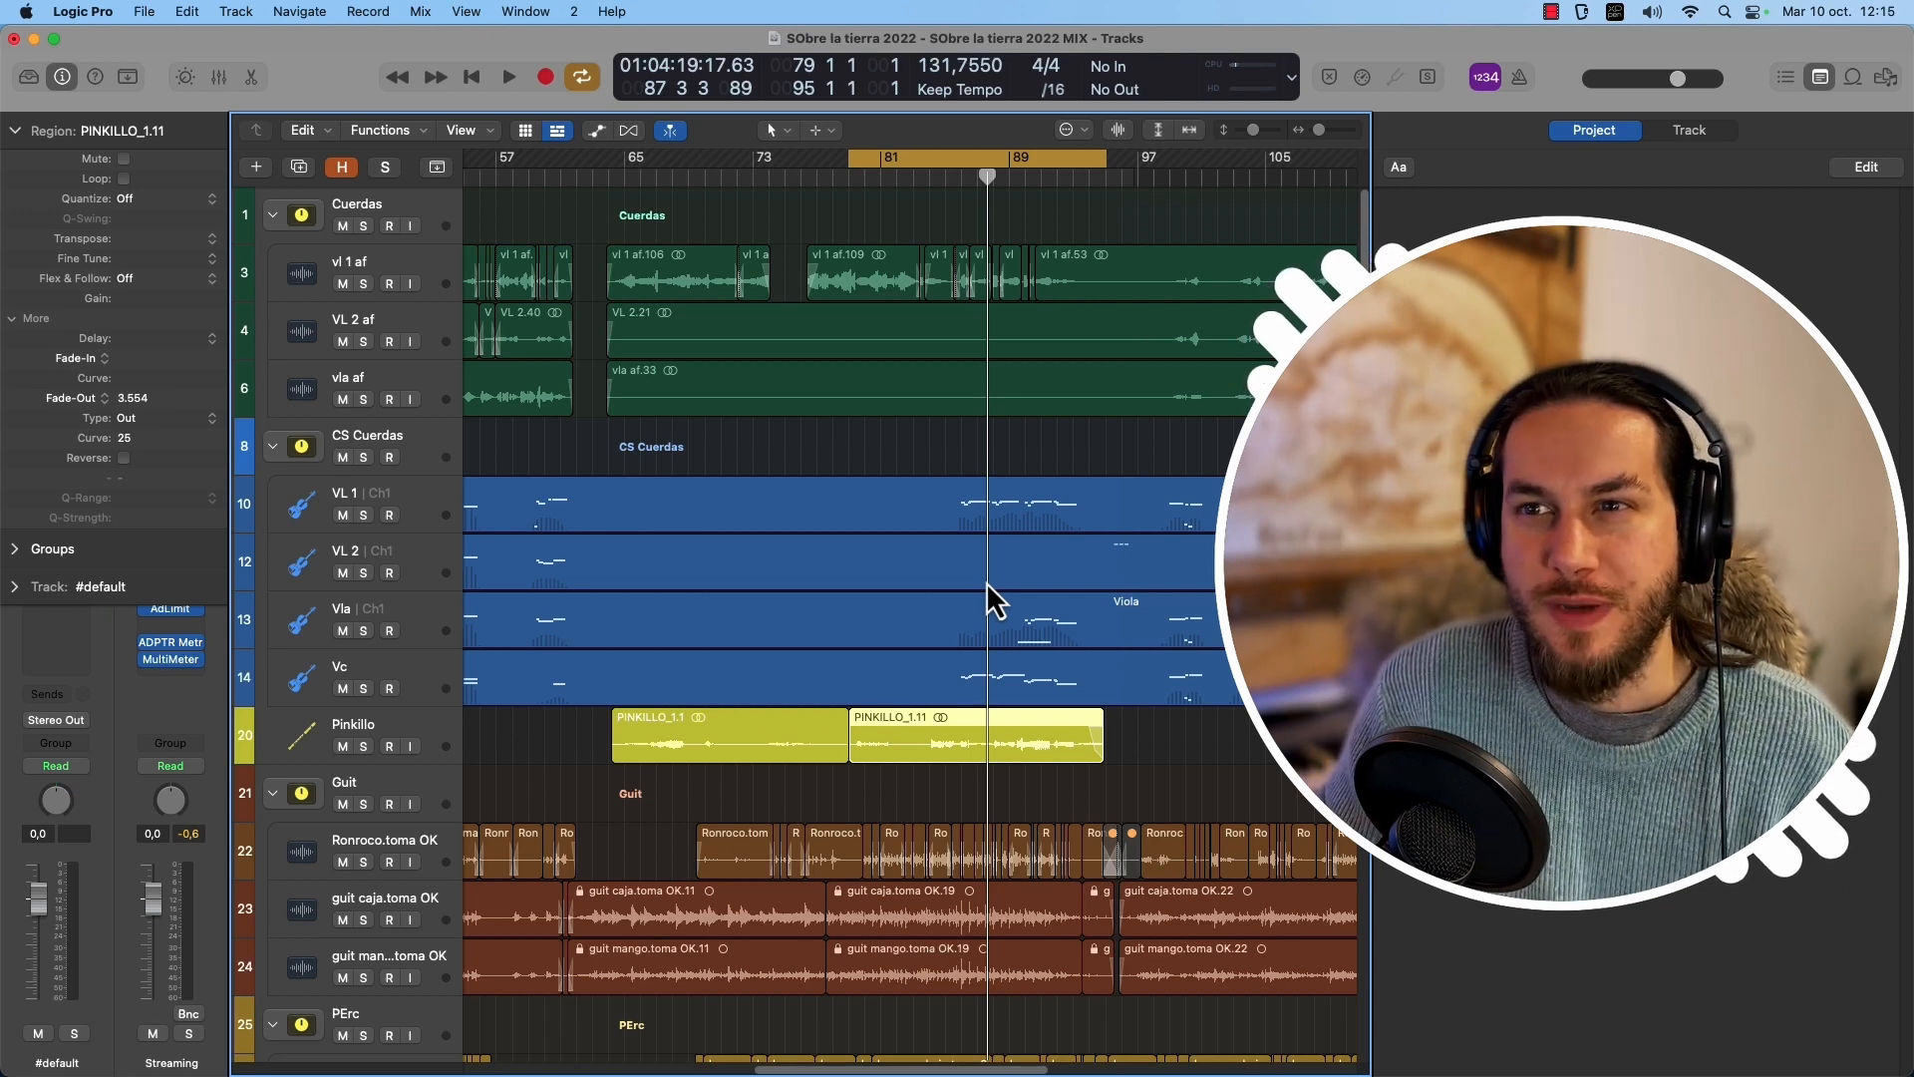
Show the global tracks, enlarge them and examine the tempo changes across the cycled section around bars 79 to 95.
left_click(437, 167)
mouse_move(961, 518)
left_mouse_down()
mouse_move(957, 683)
mouse_move(914, 686)
left_mouse_up()
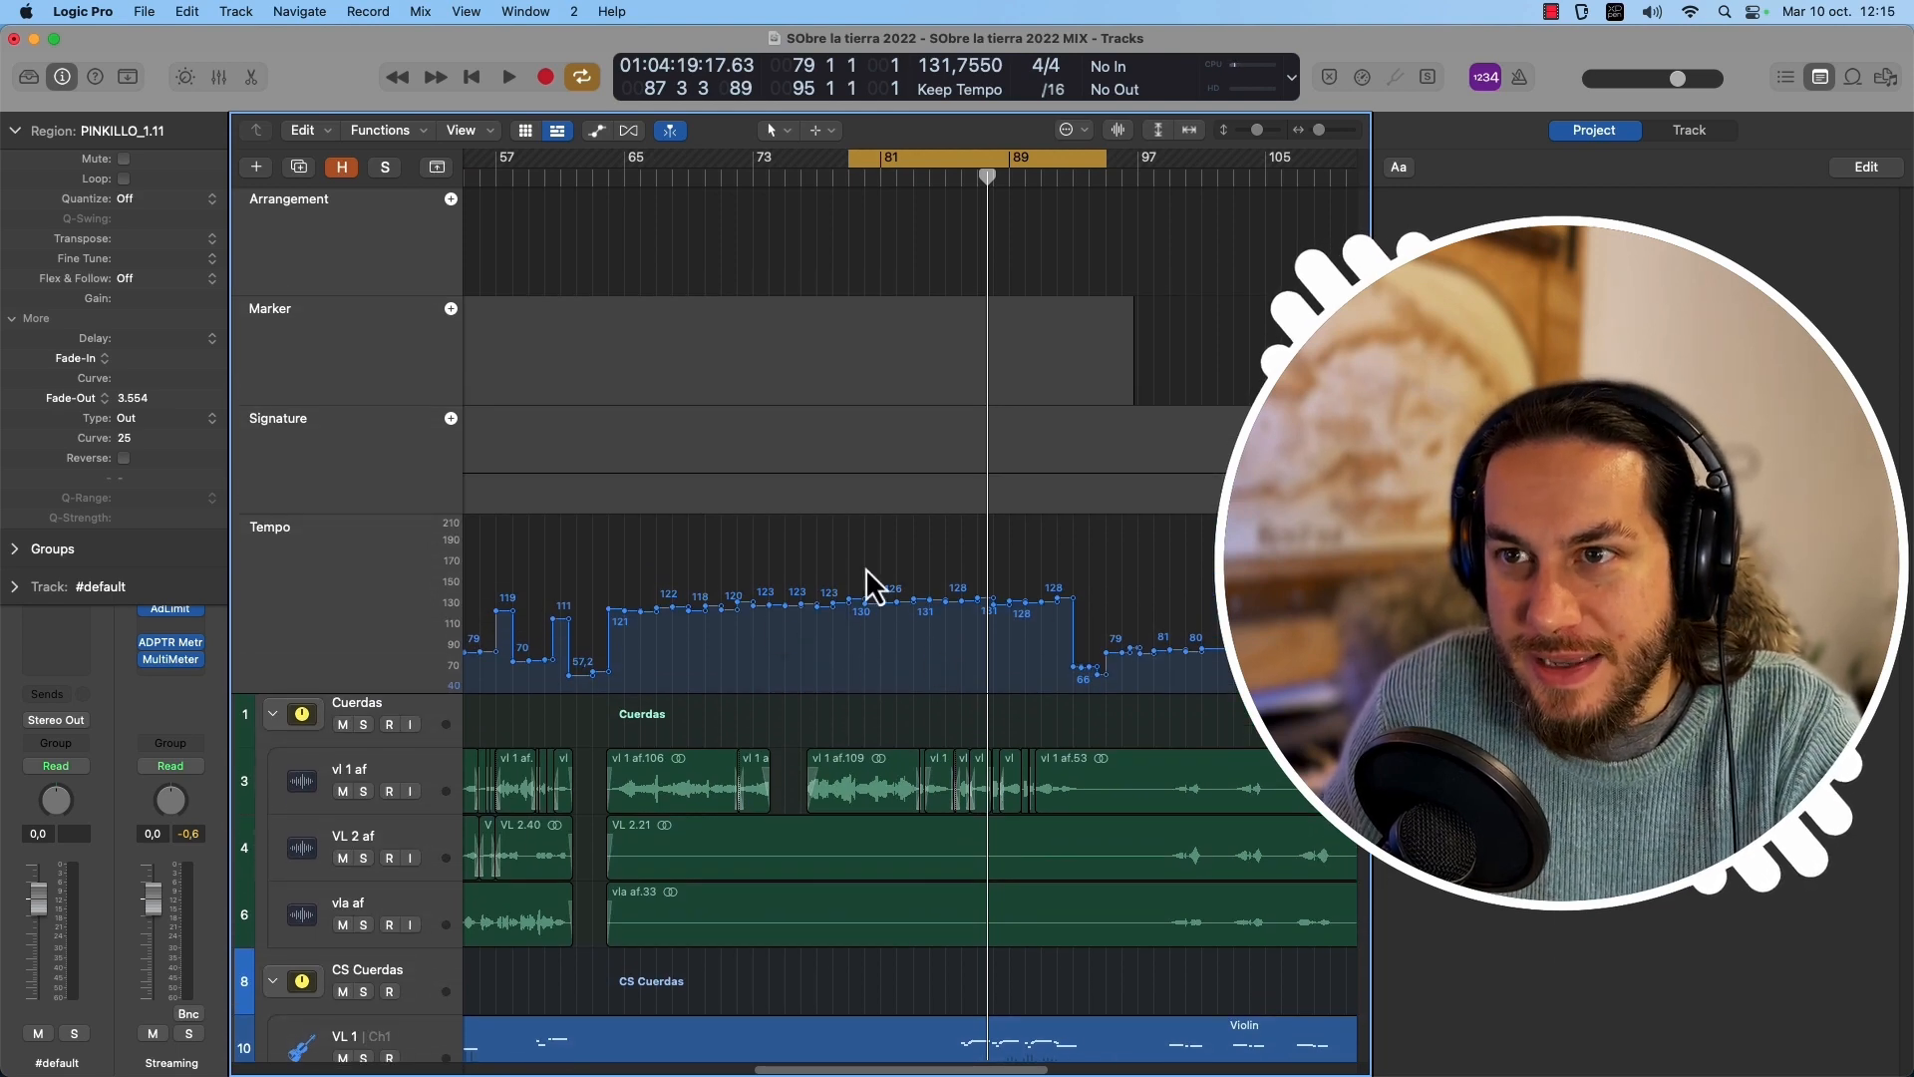
scroll(925, 642, "down", 2)
scroll(957, 628, "up", 6)
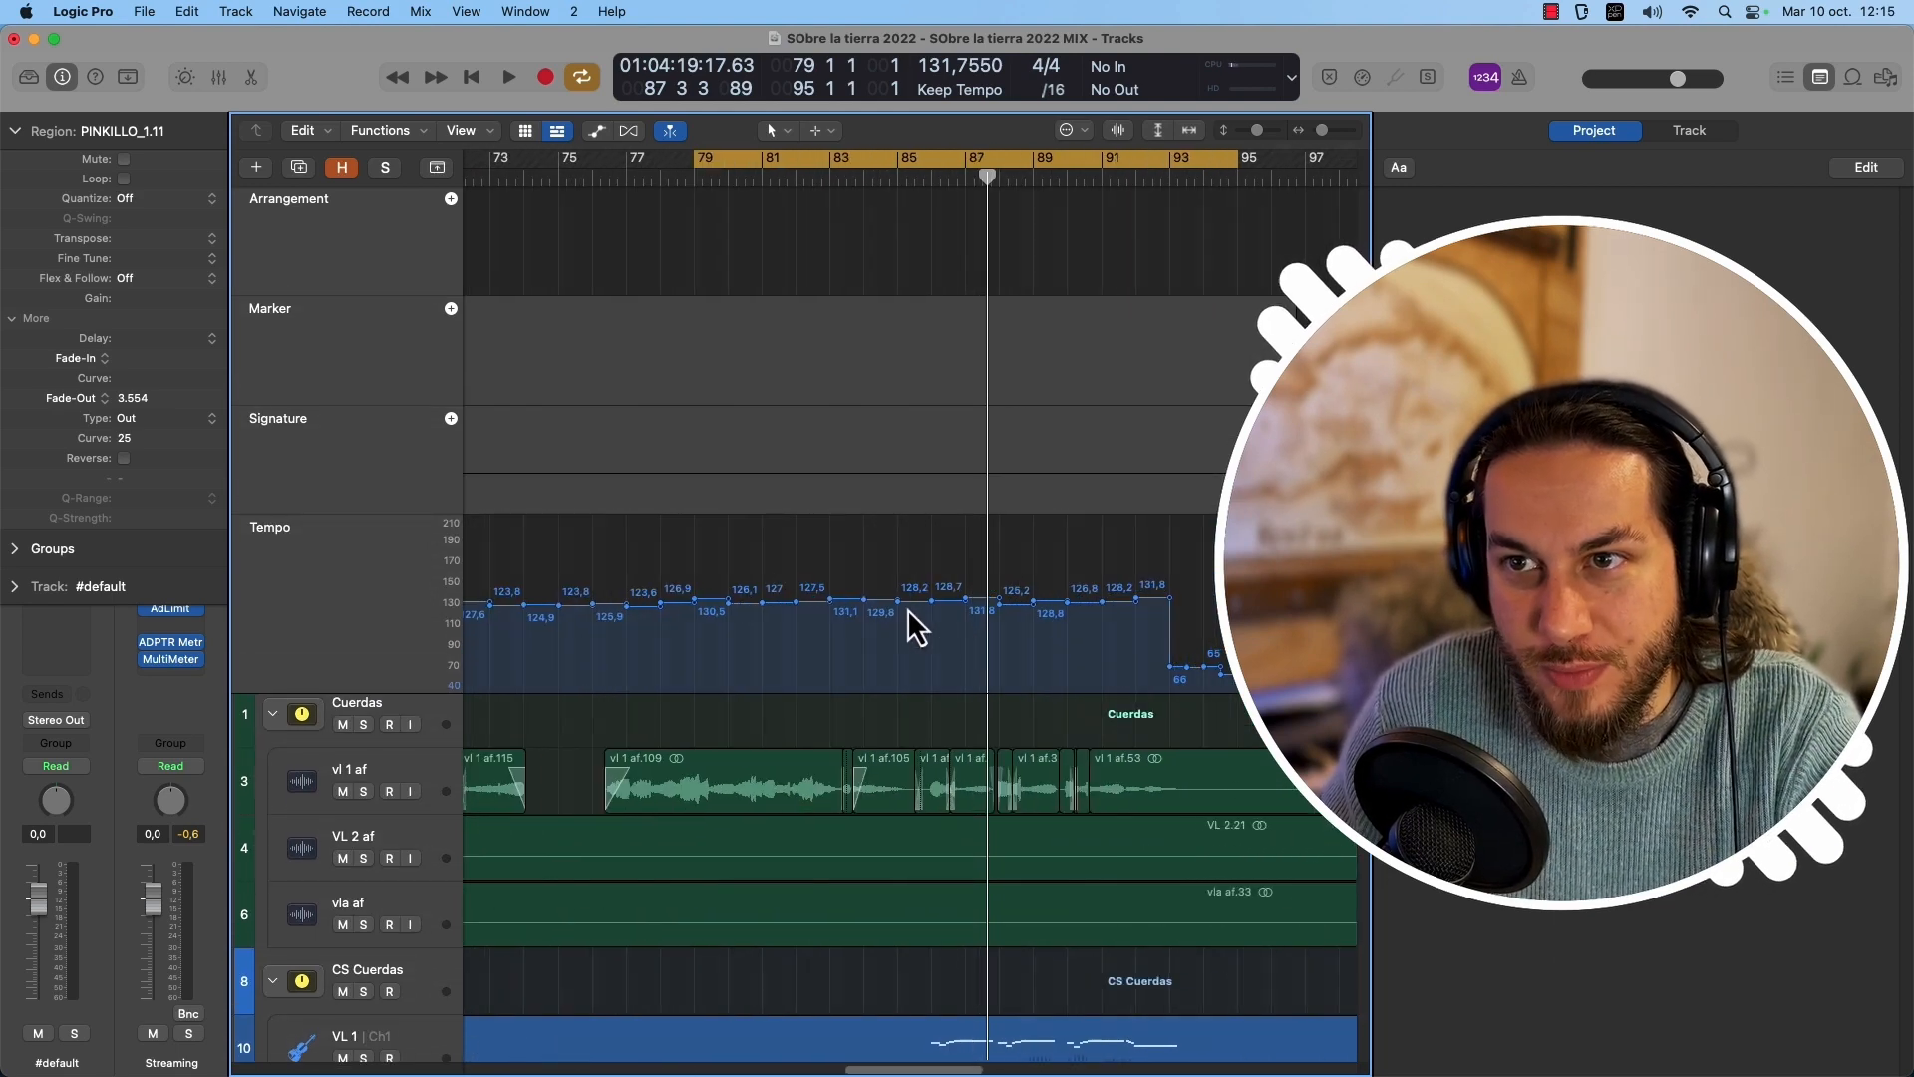
scroll(907, 611, "down", 1)
scroll(1026, 431, "down", 2)
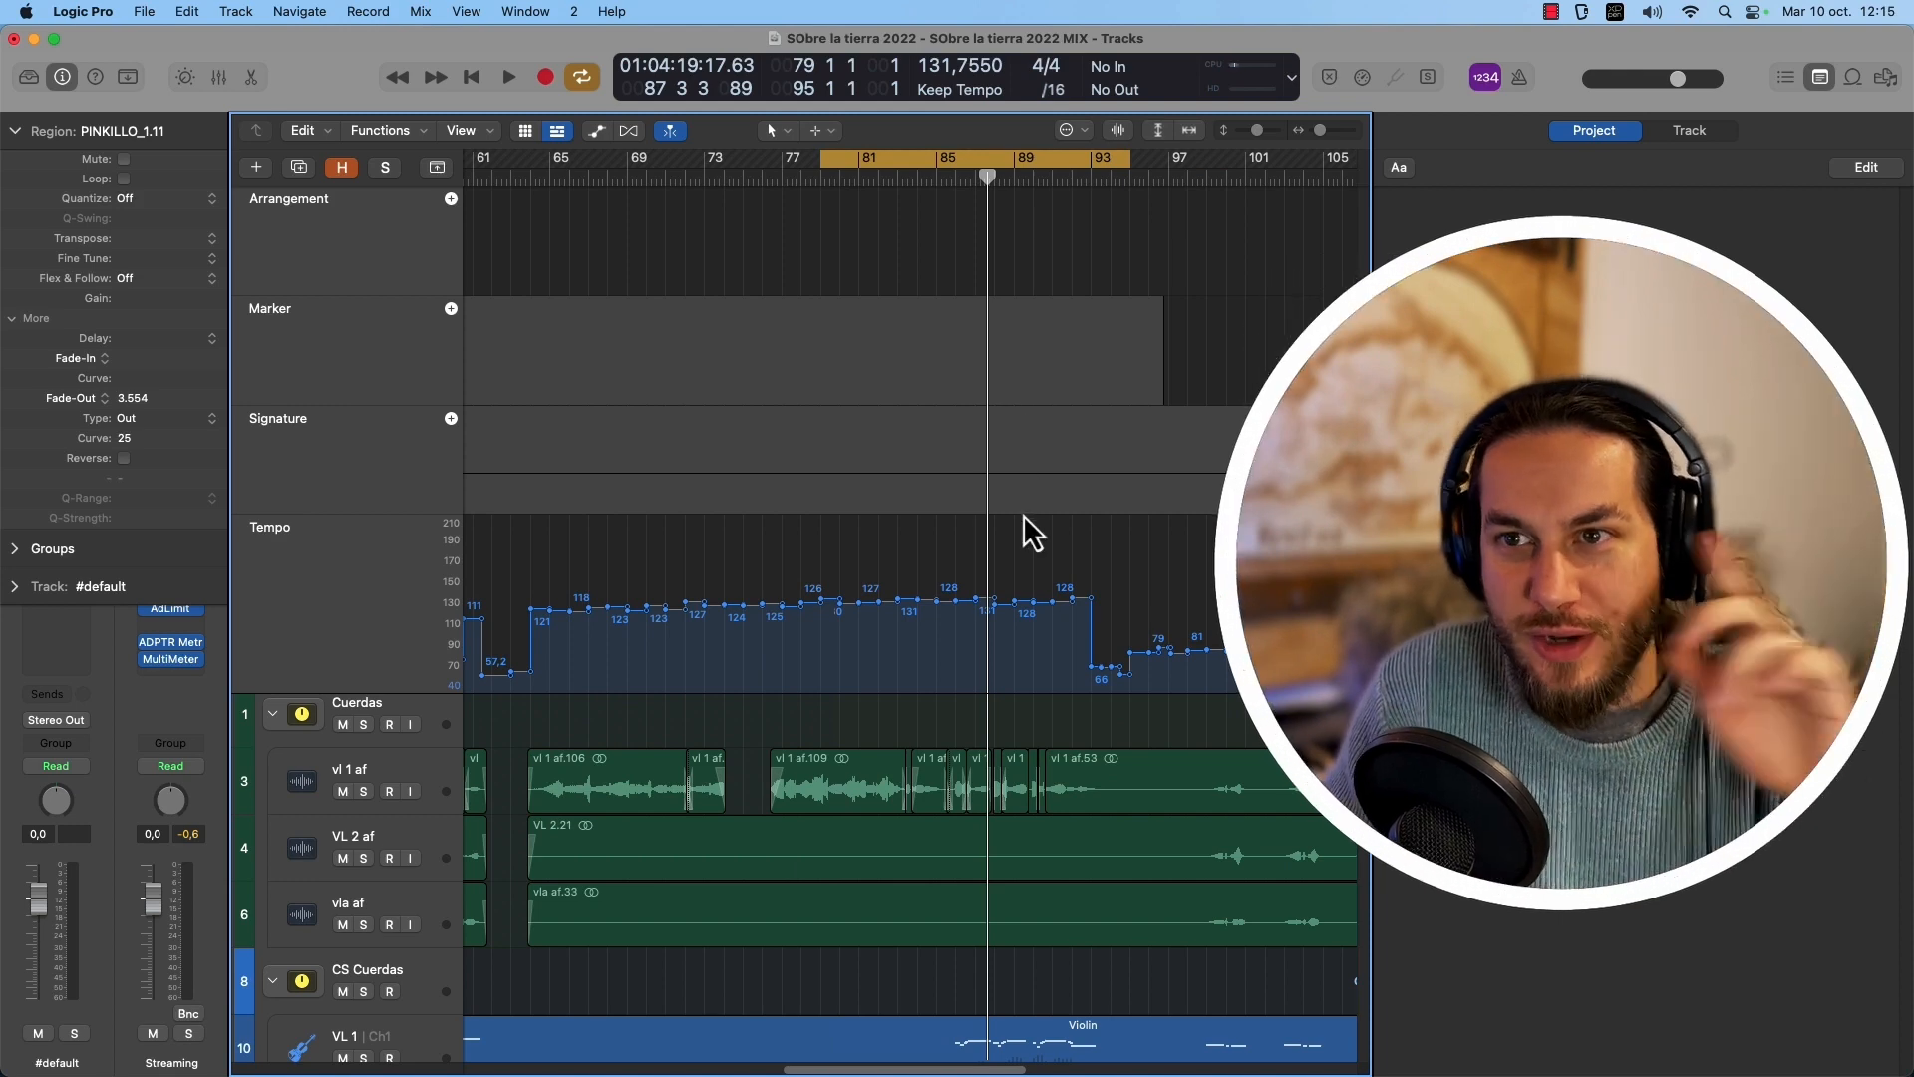
scroll(835, 614, "down", 1)
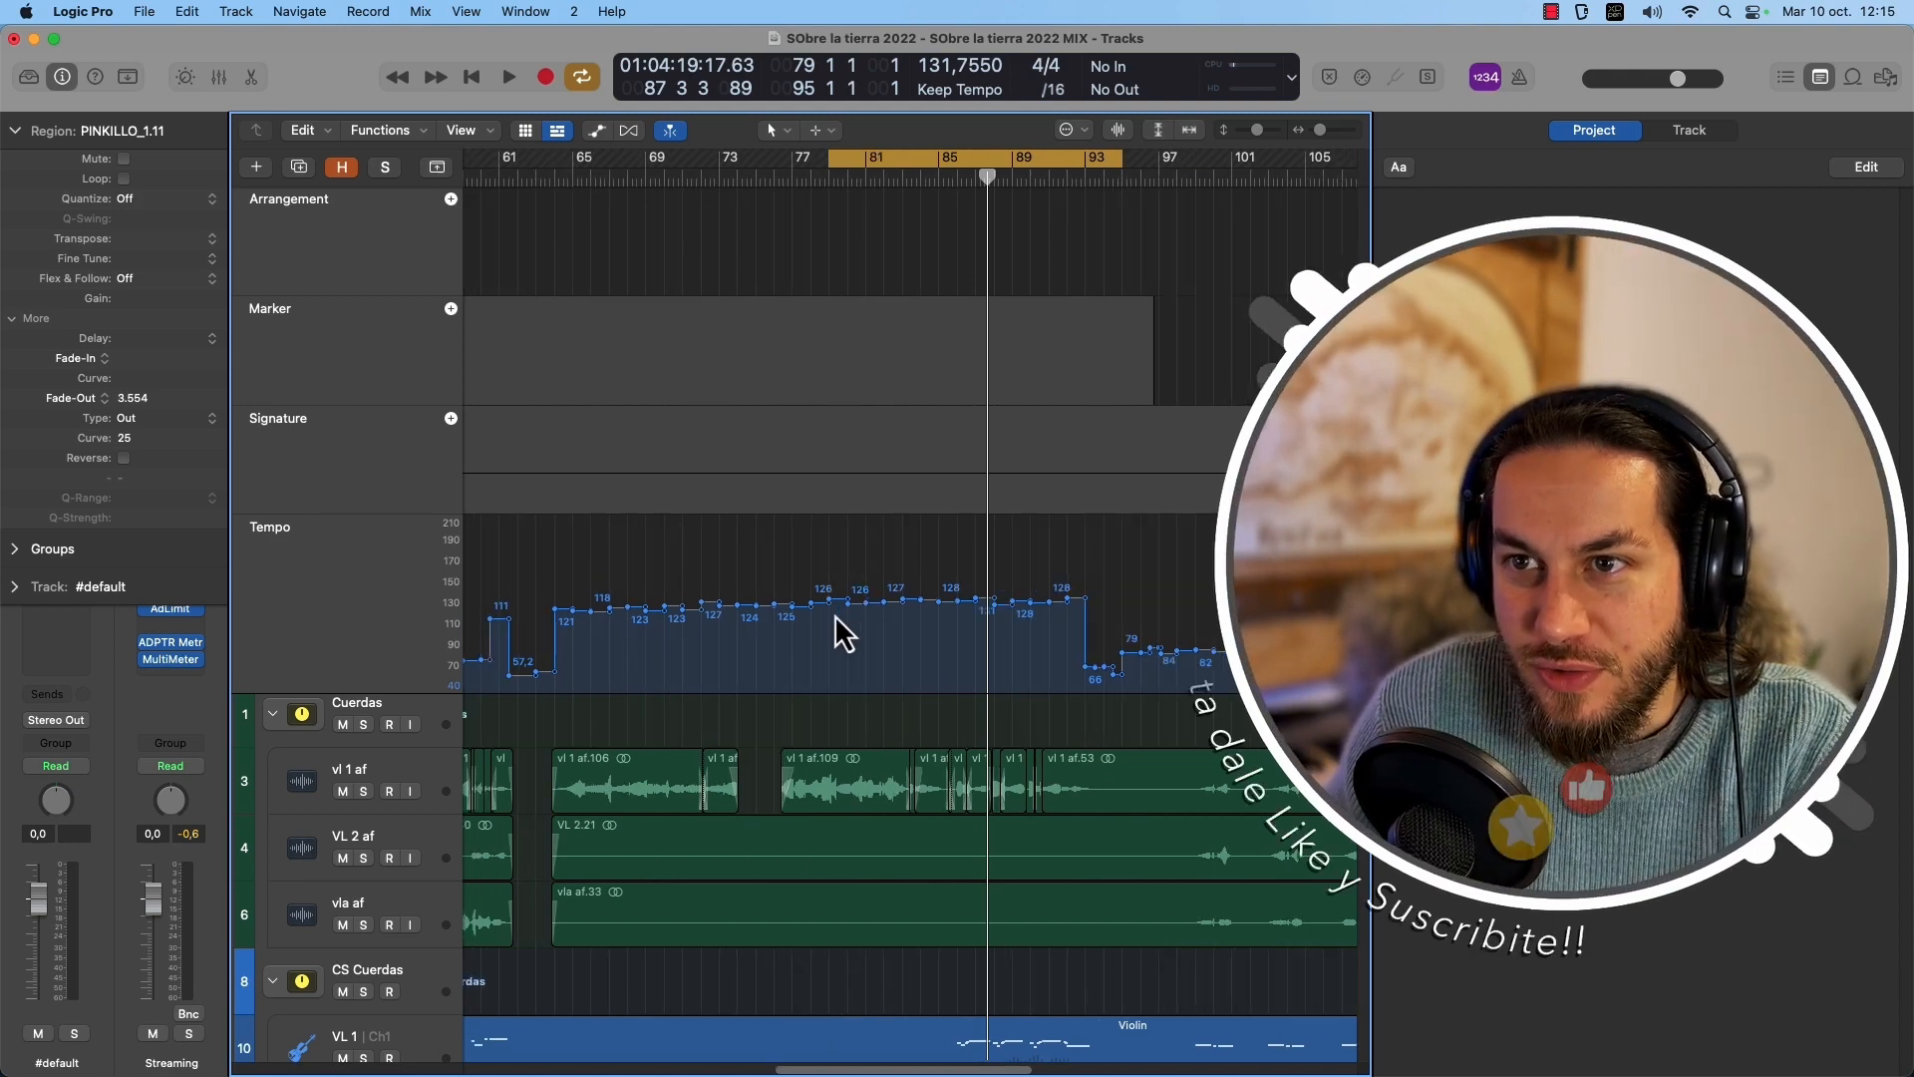
scroll(925, 650, "down", 1)
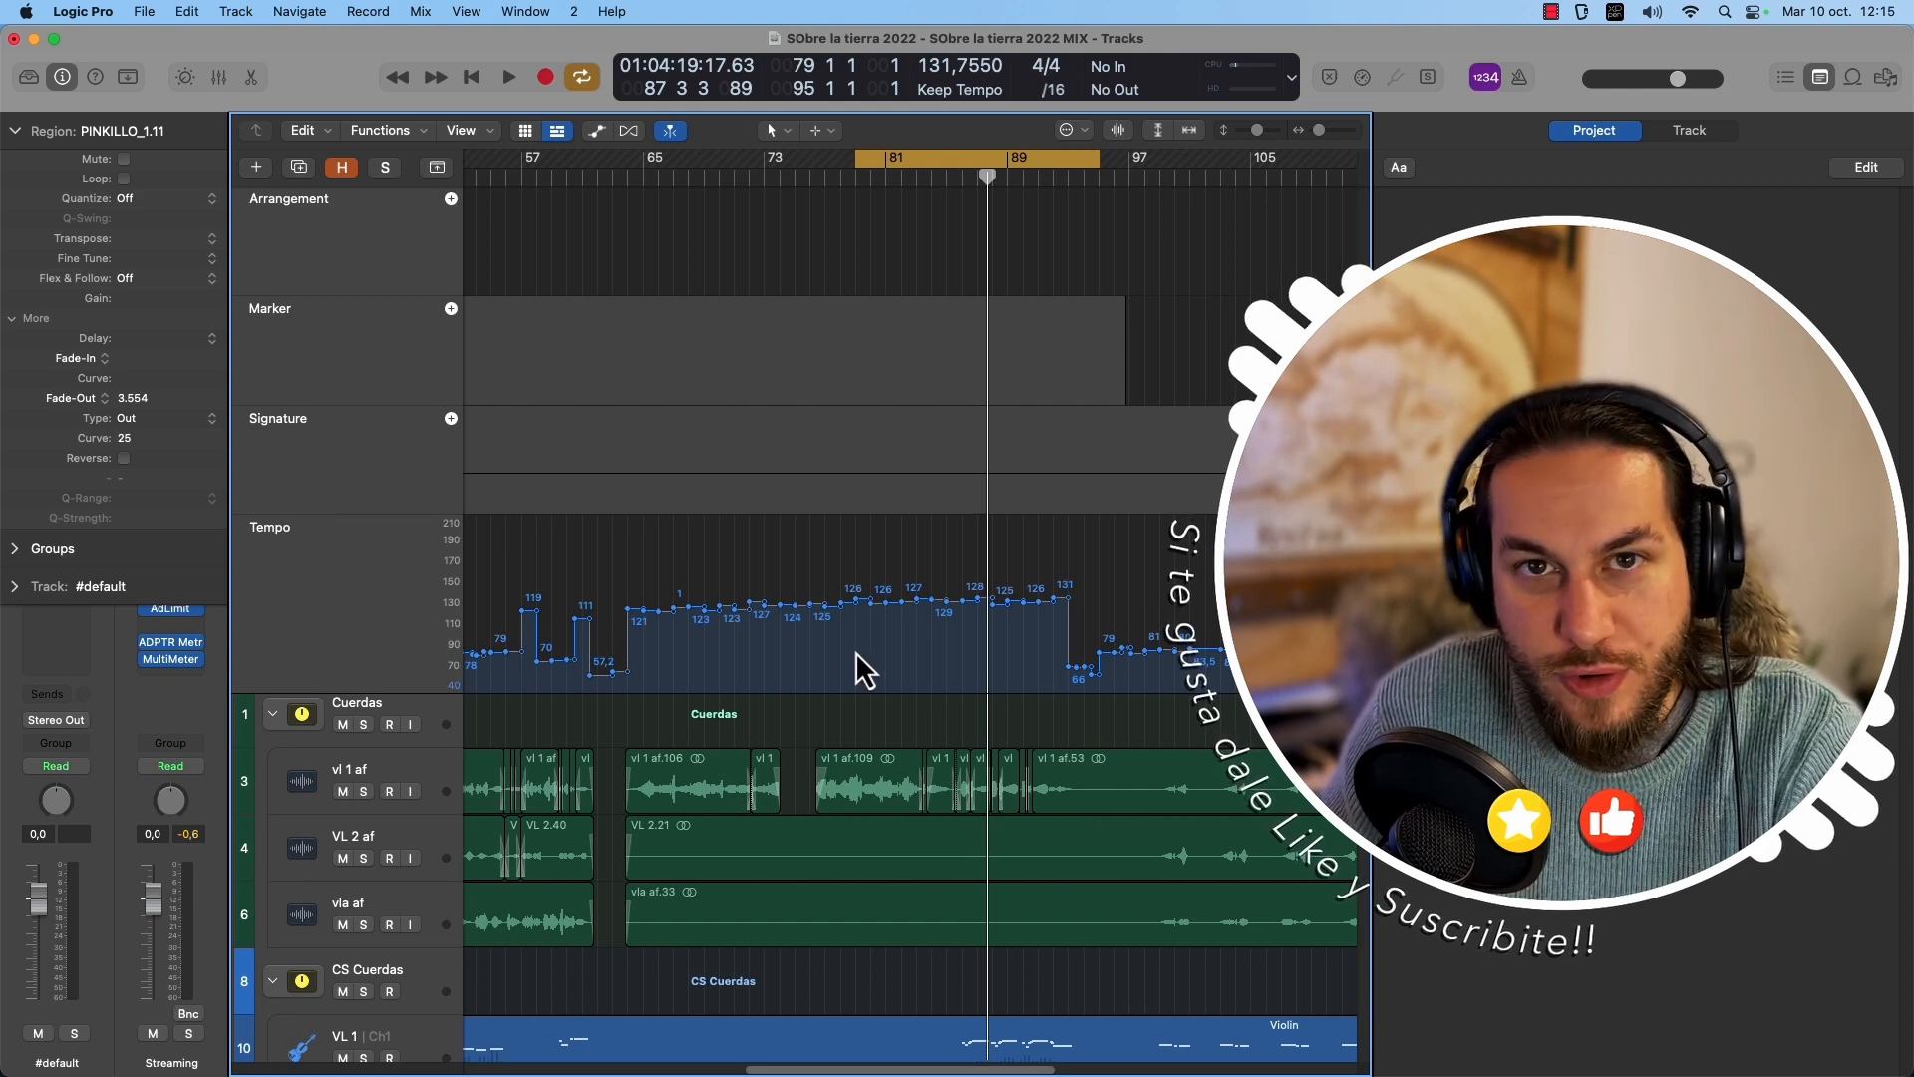
scroll(851, 619, "up", 2)
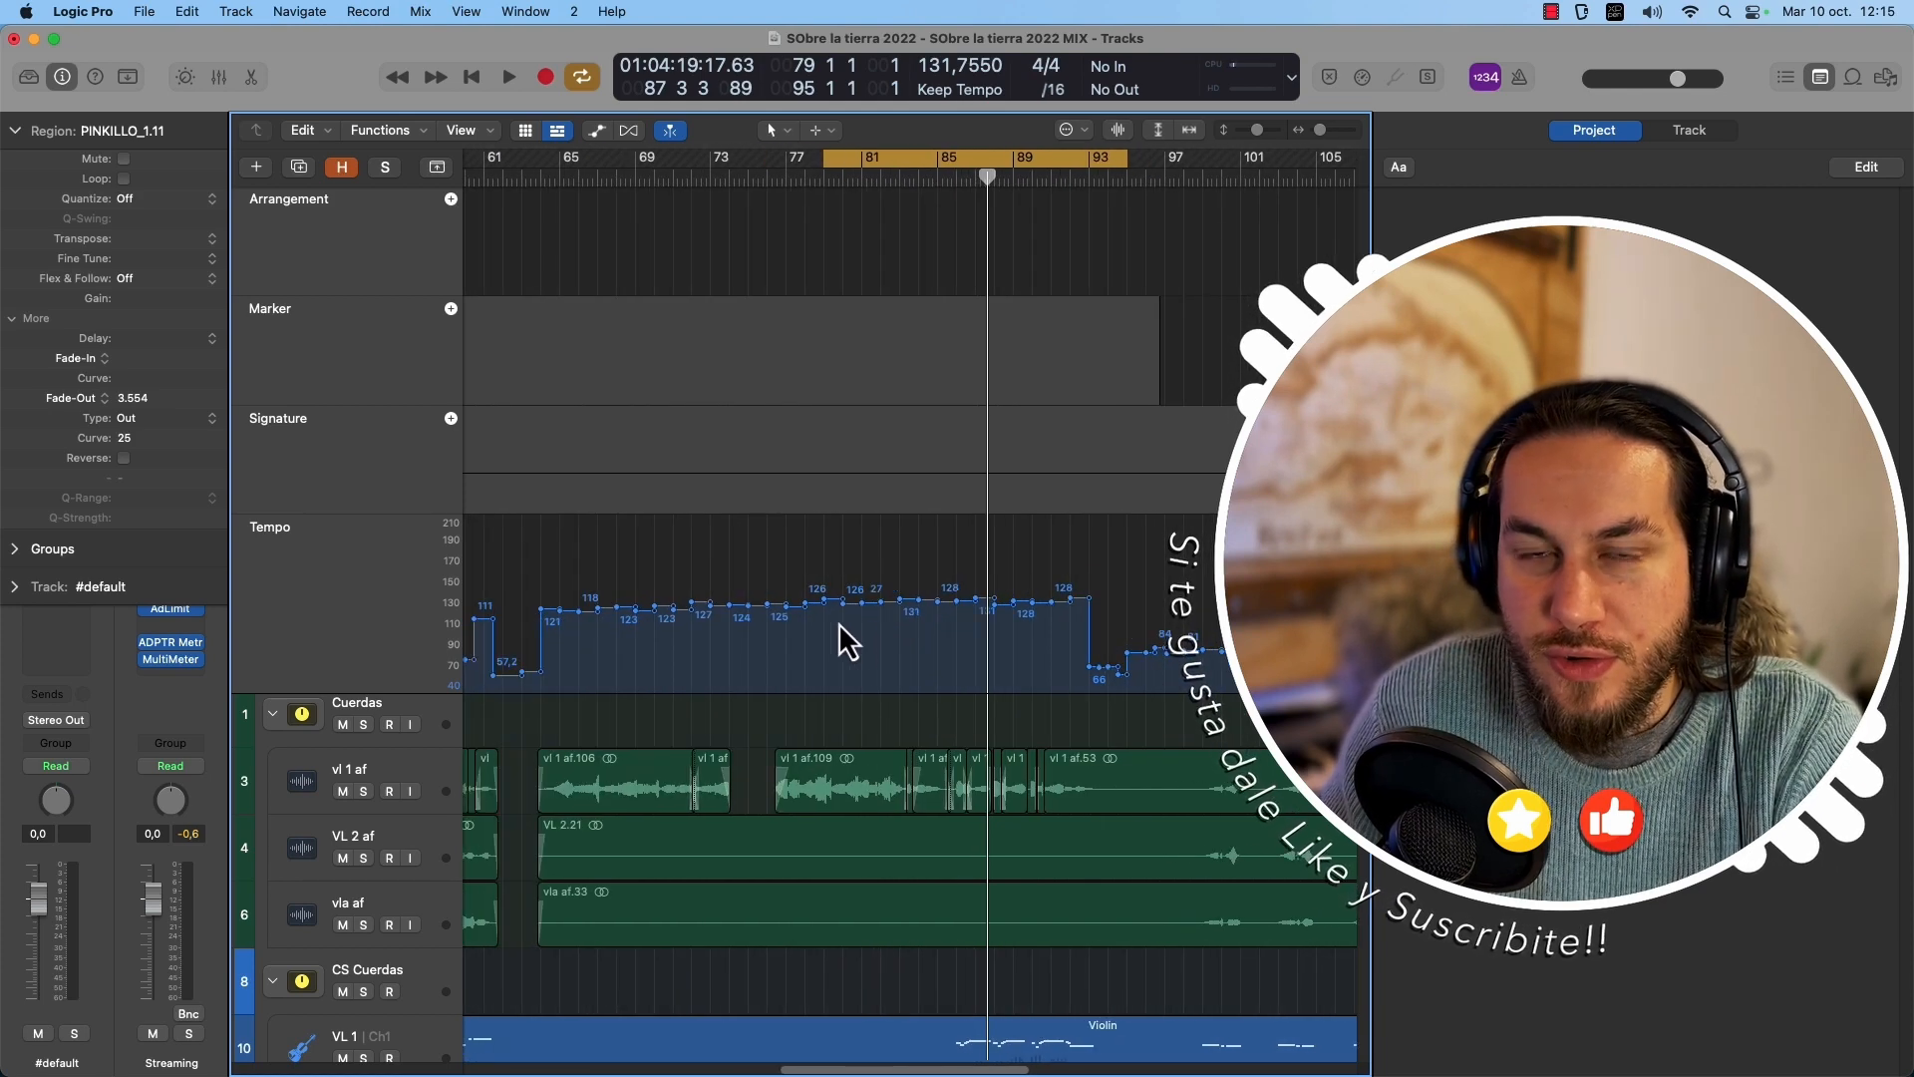
scroll(838, 635, "down", 1)
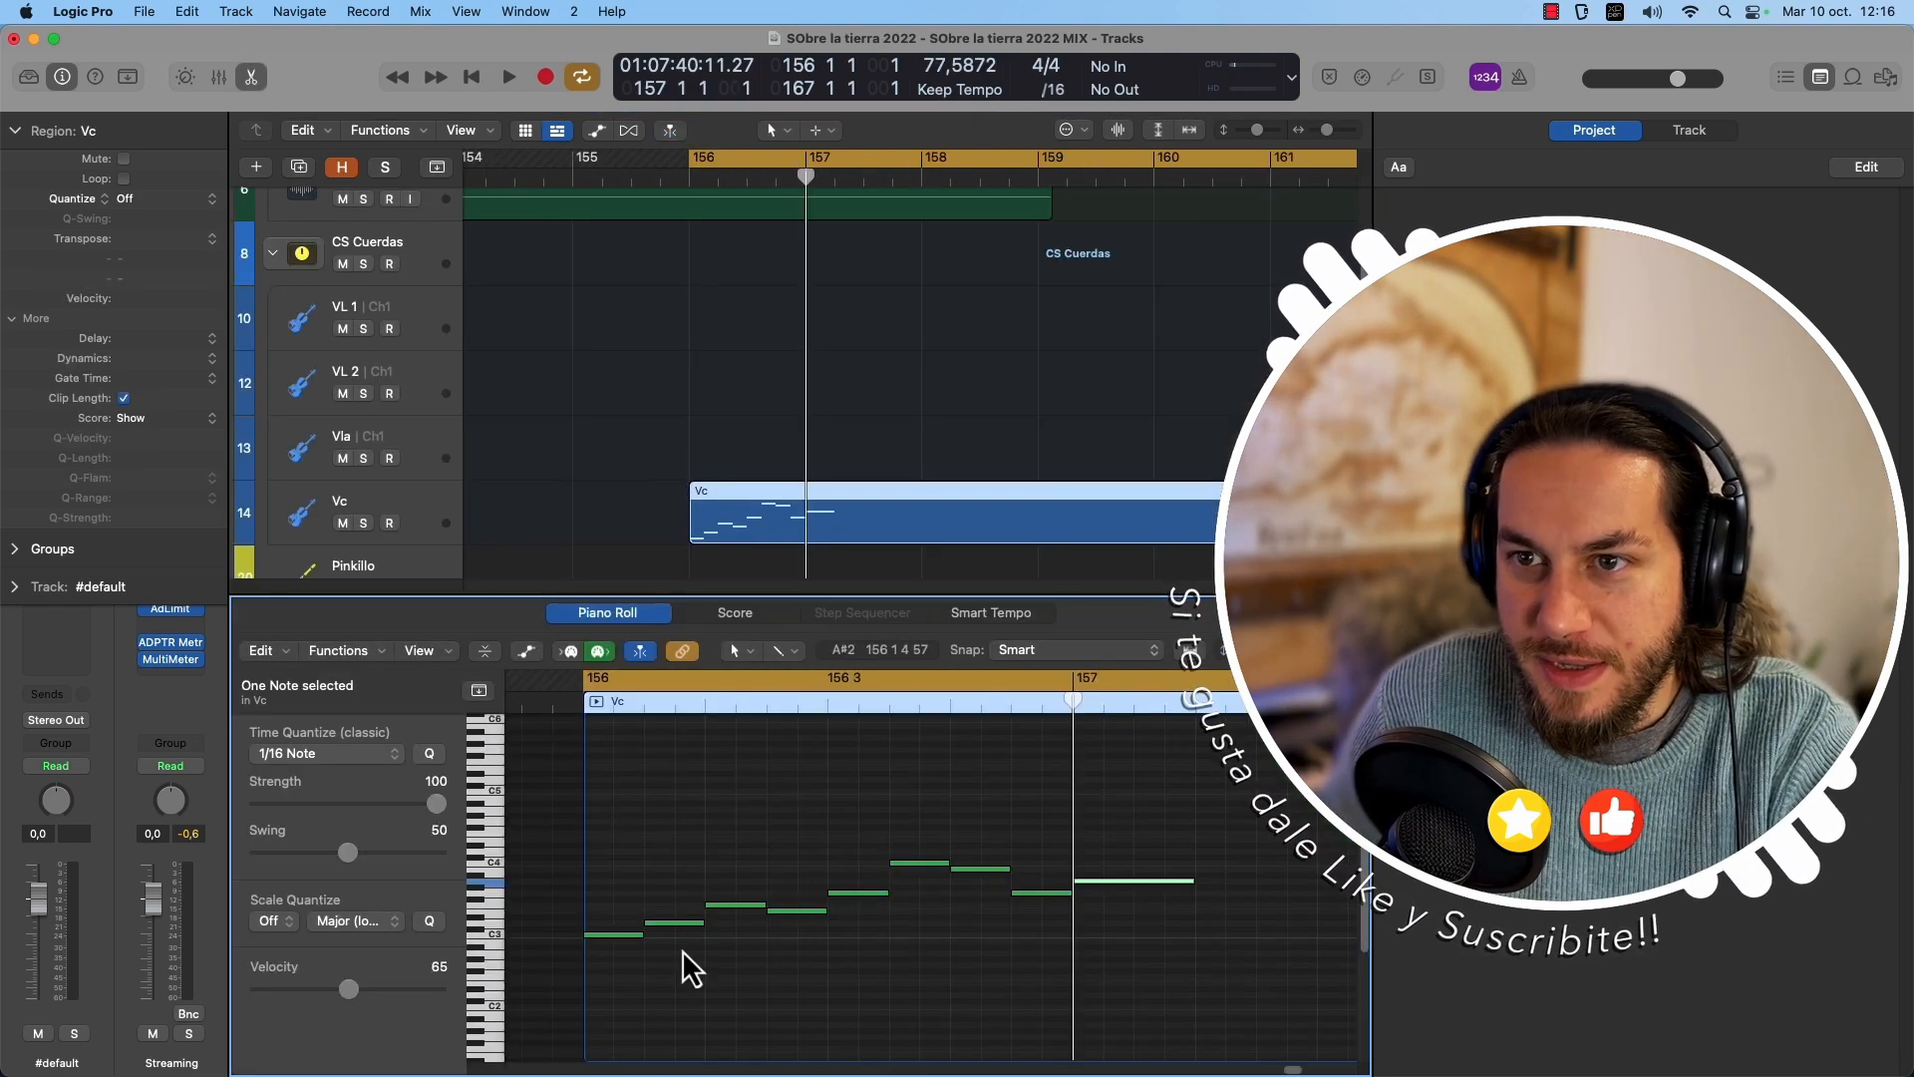
Show the global tracks in an enlarged tracks area and insert a tempo point at bar 156, where the Vc region starts.
left_click(687, 178)
key("g")
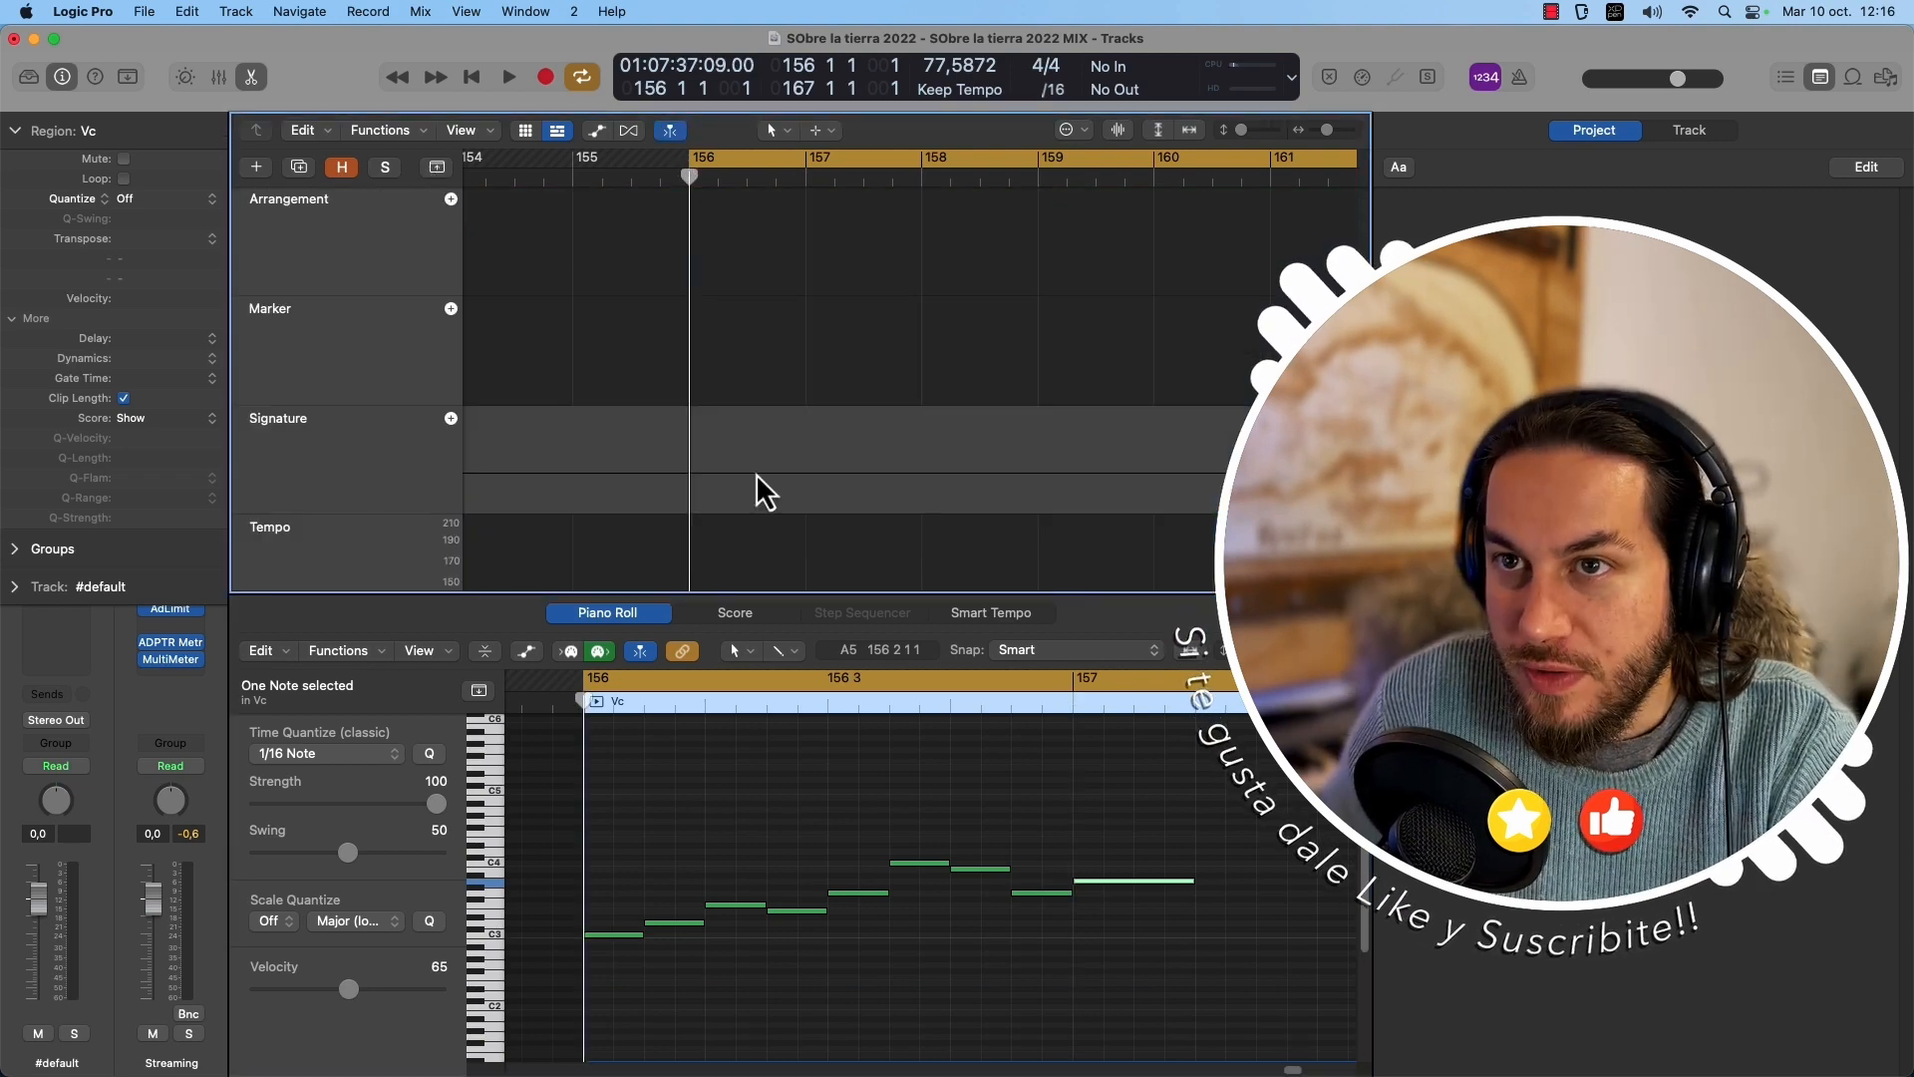
left_click_drag(624, 611, 624, 717)
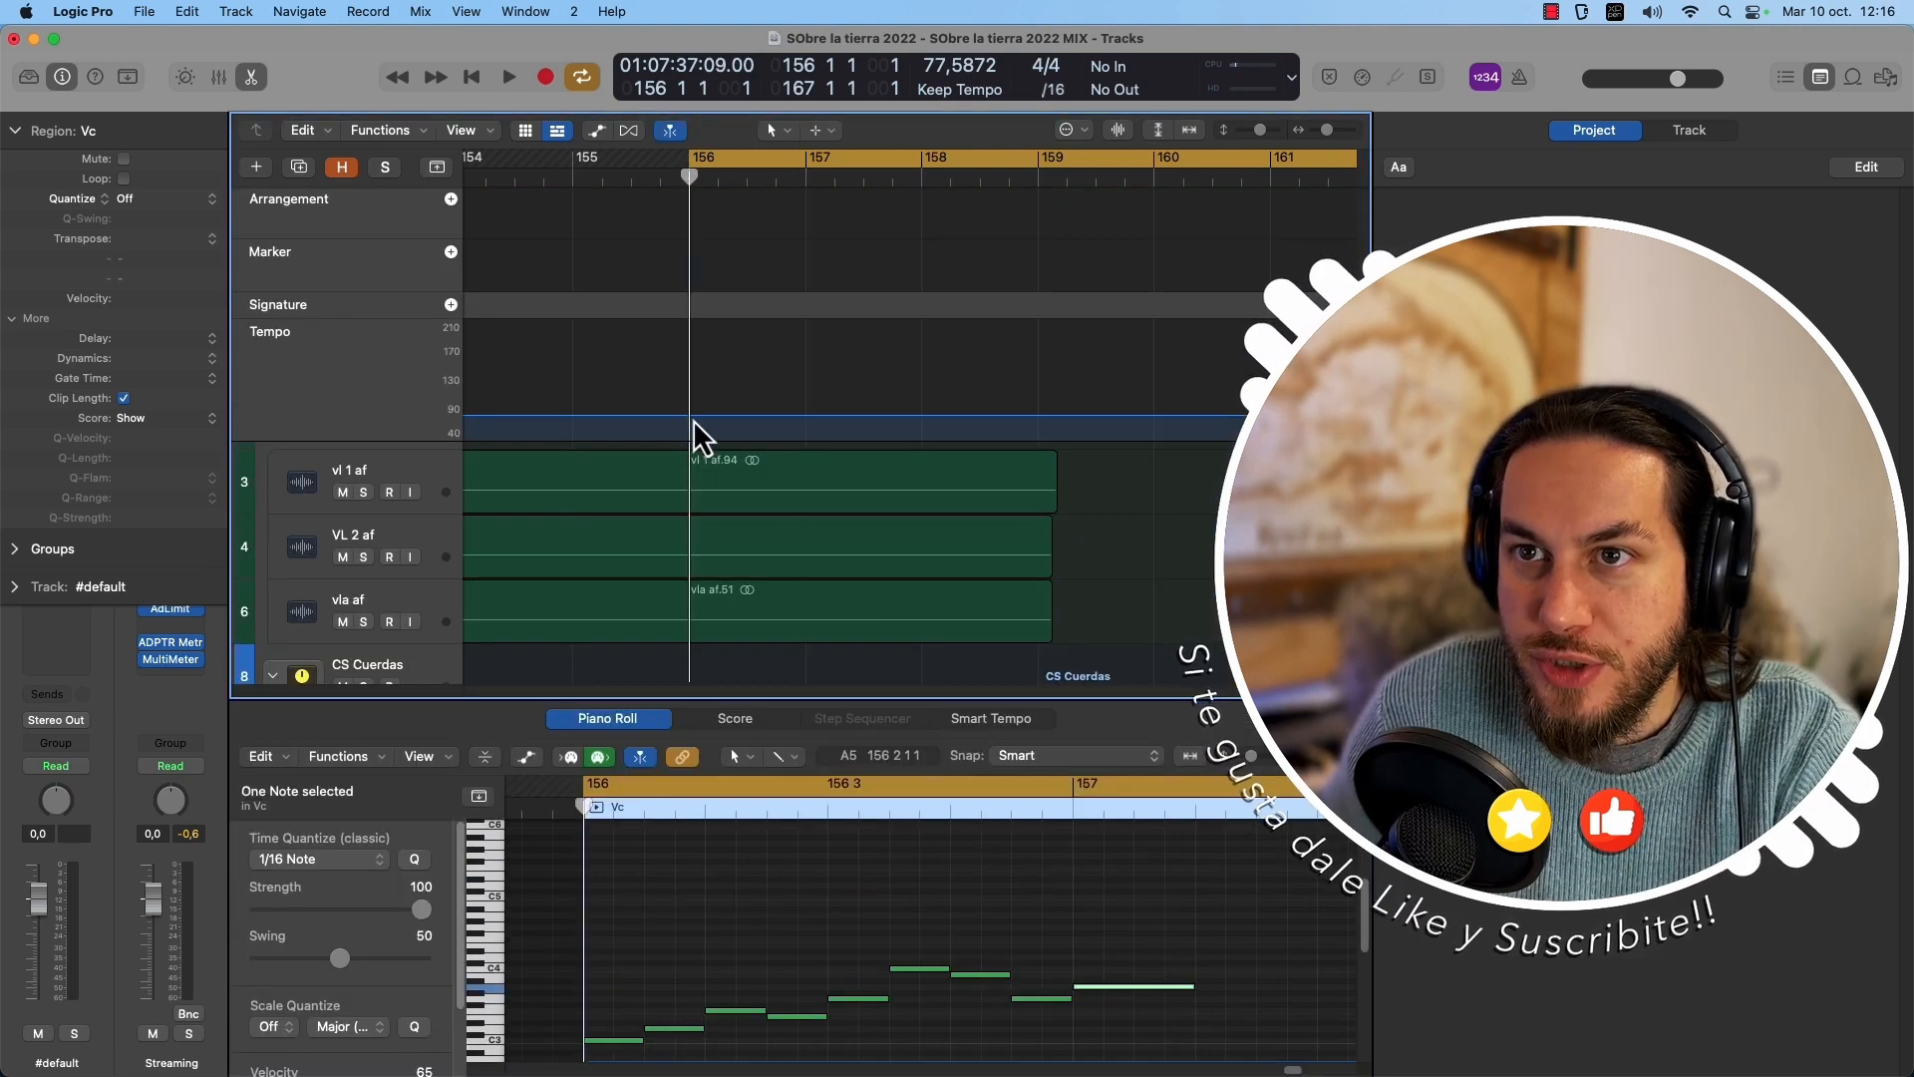
left_click(692, 417)
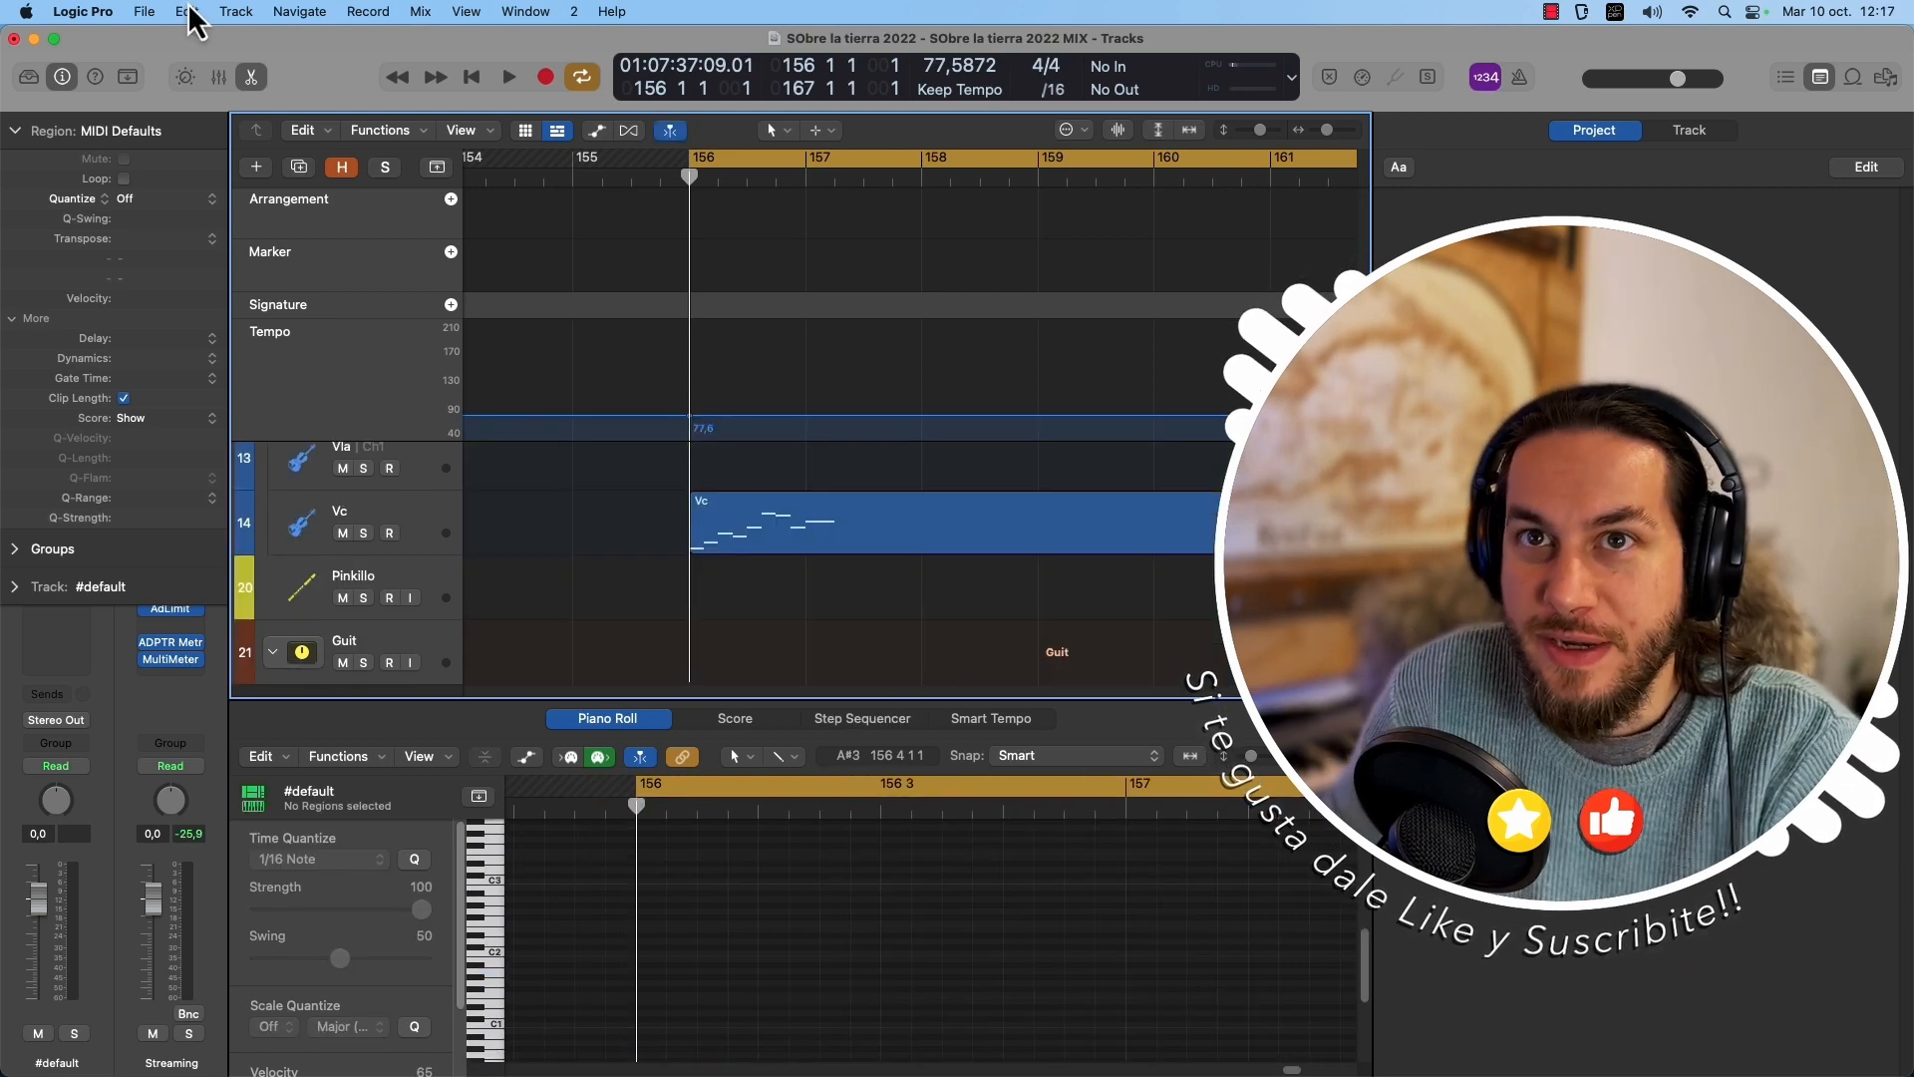
Apply a Randomize Tempo operation of about 12.2 bpm with 1/1 density from bar 156 to bar 167.
left_click(189, 12)
mouse_move(265, 697)
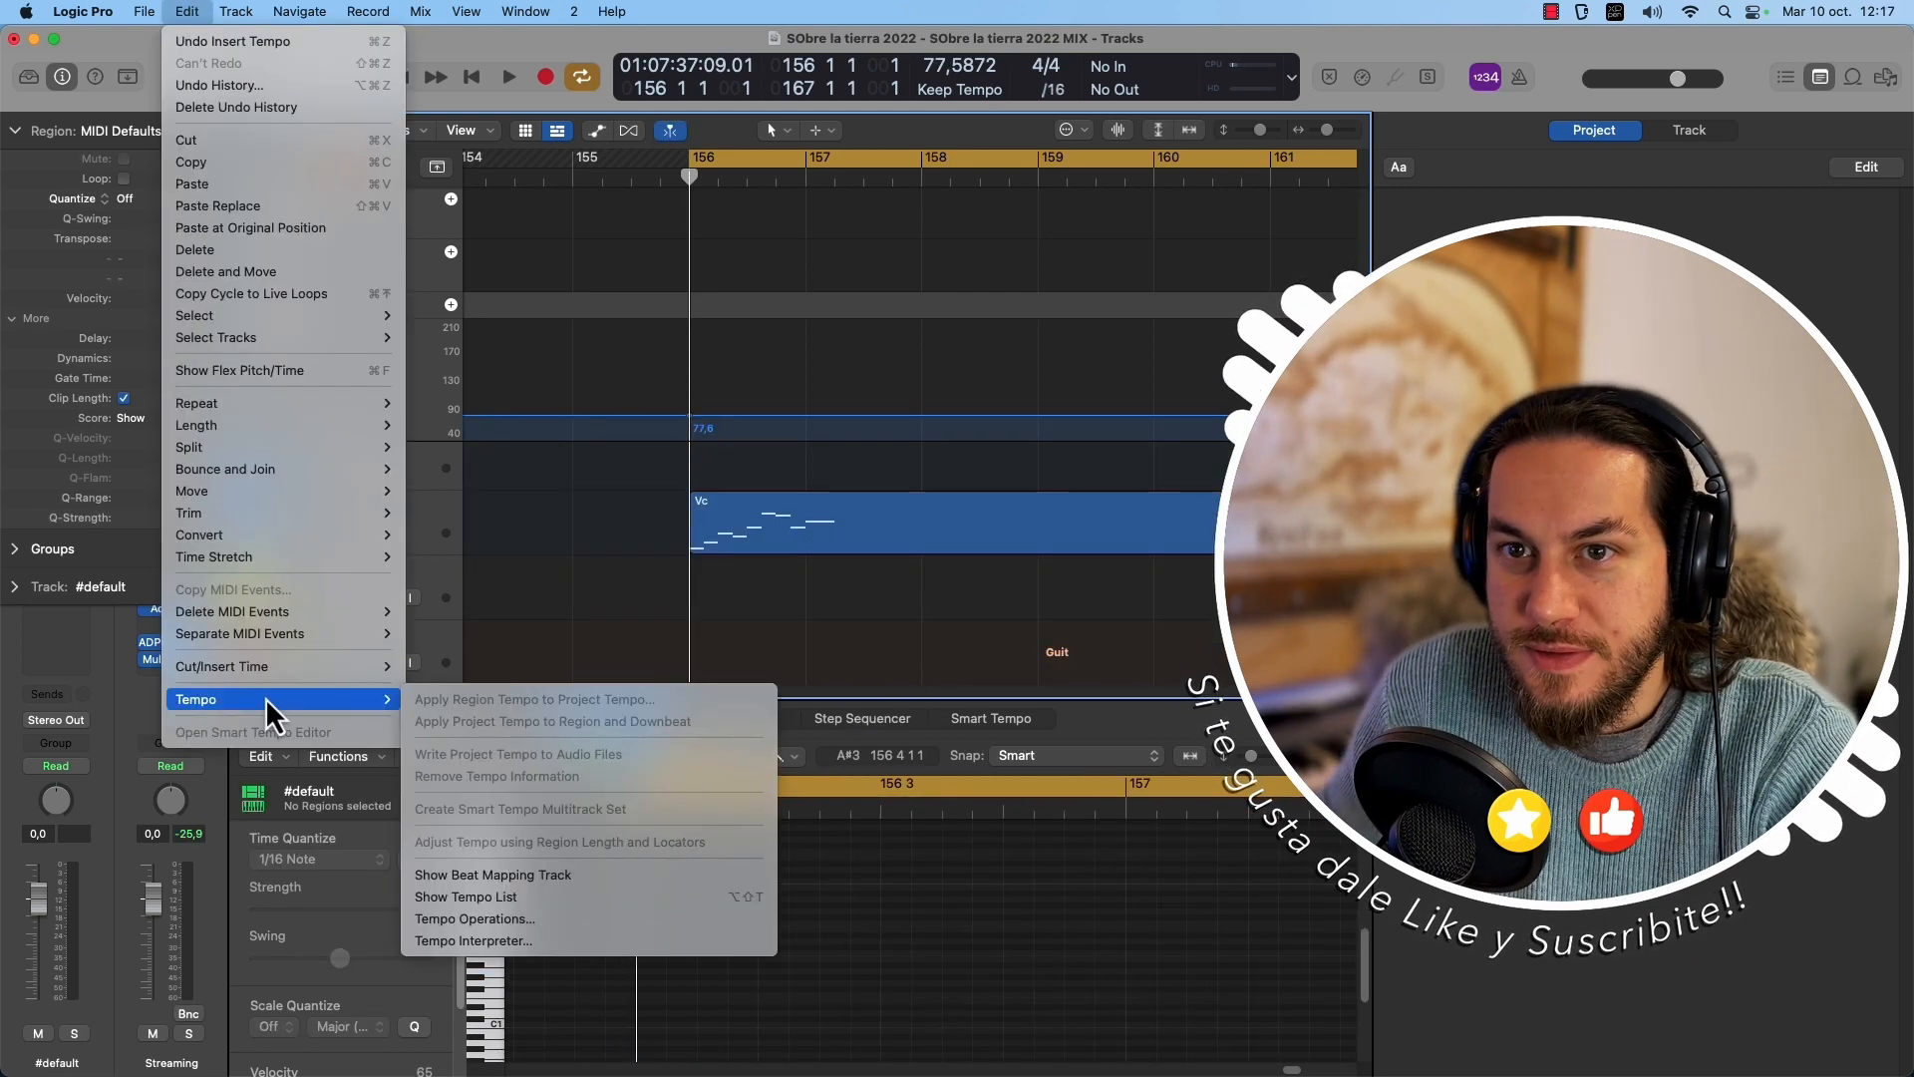
left_click(488, 918)
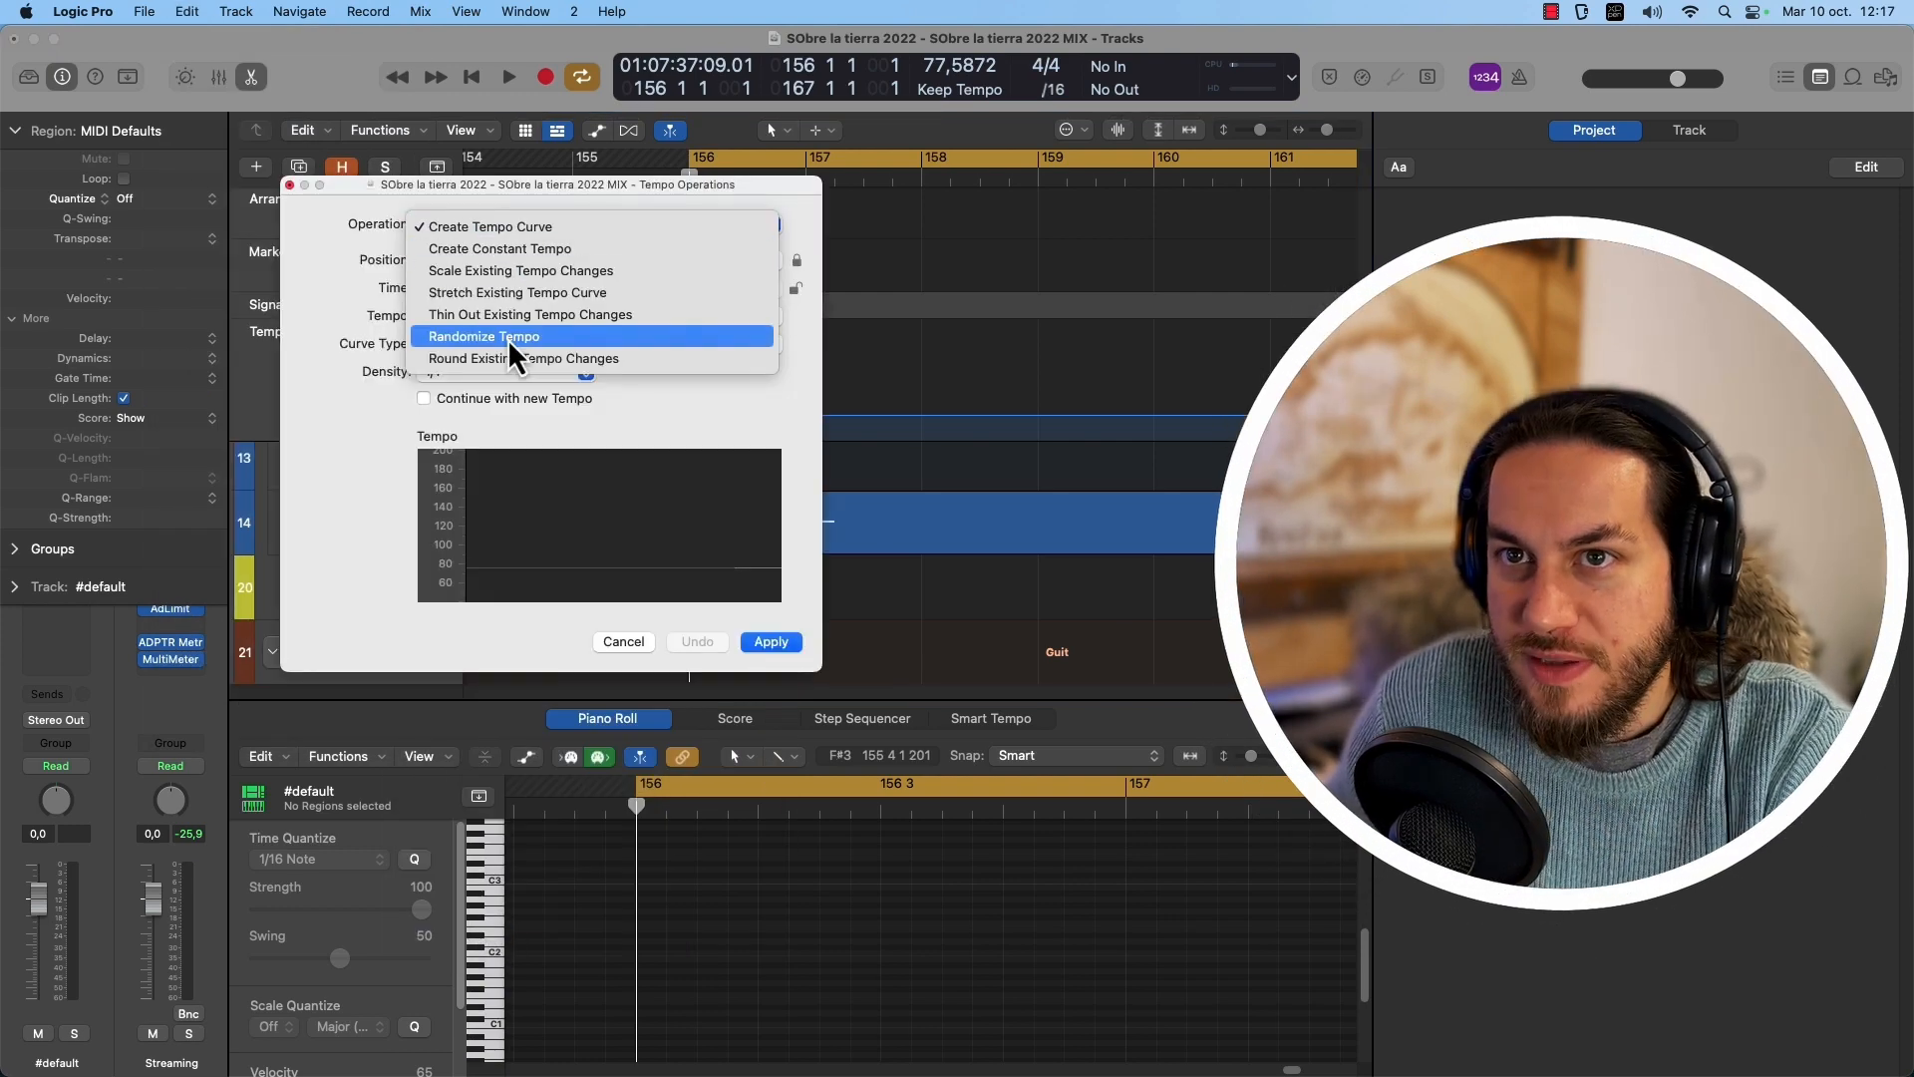
left_click(510, 338)
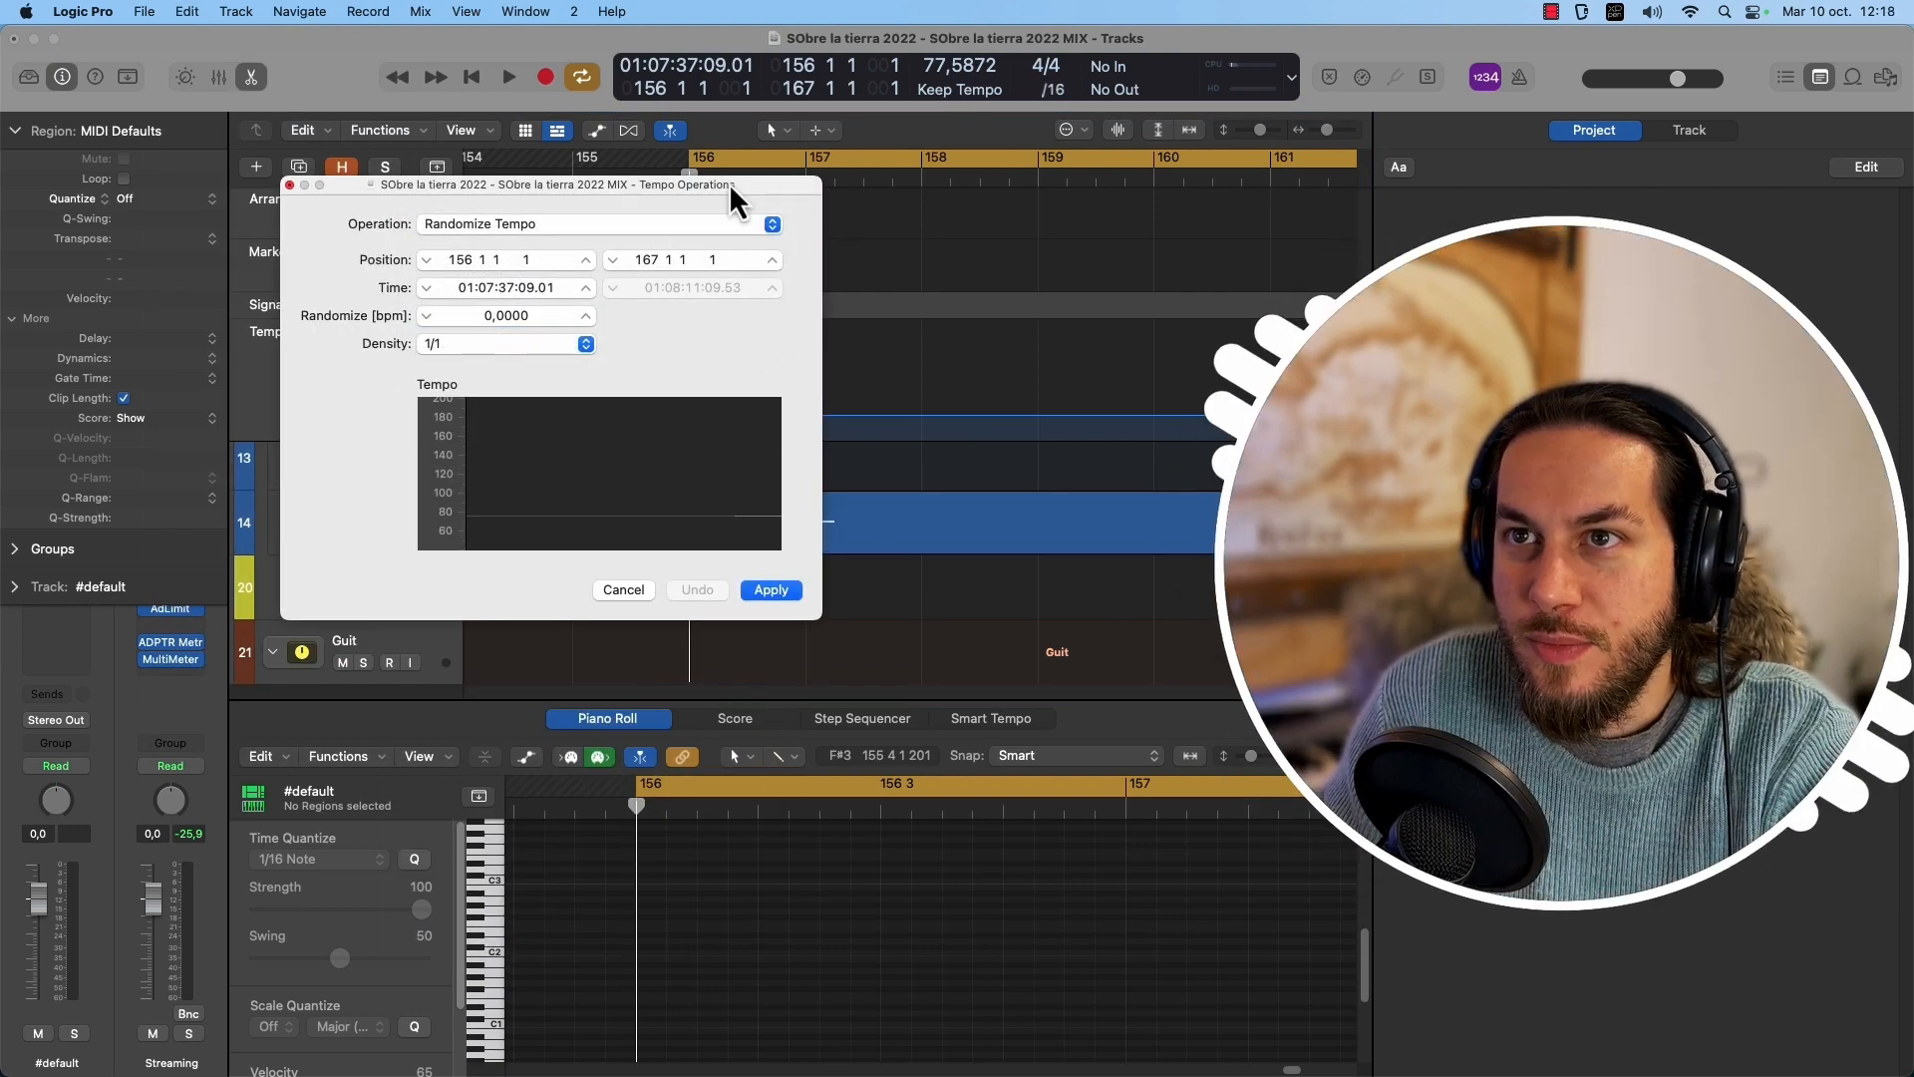
left_click_drag(728, 187, 728, 219)
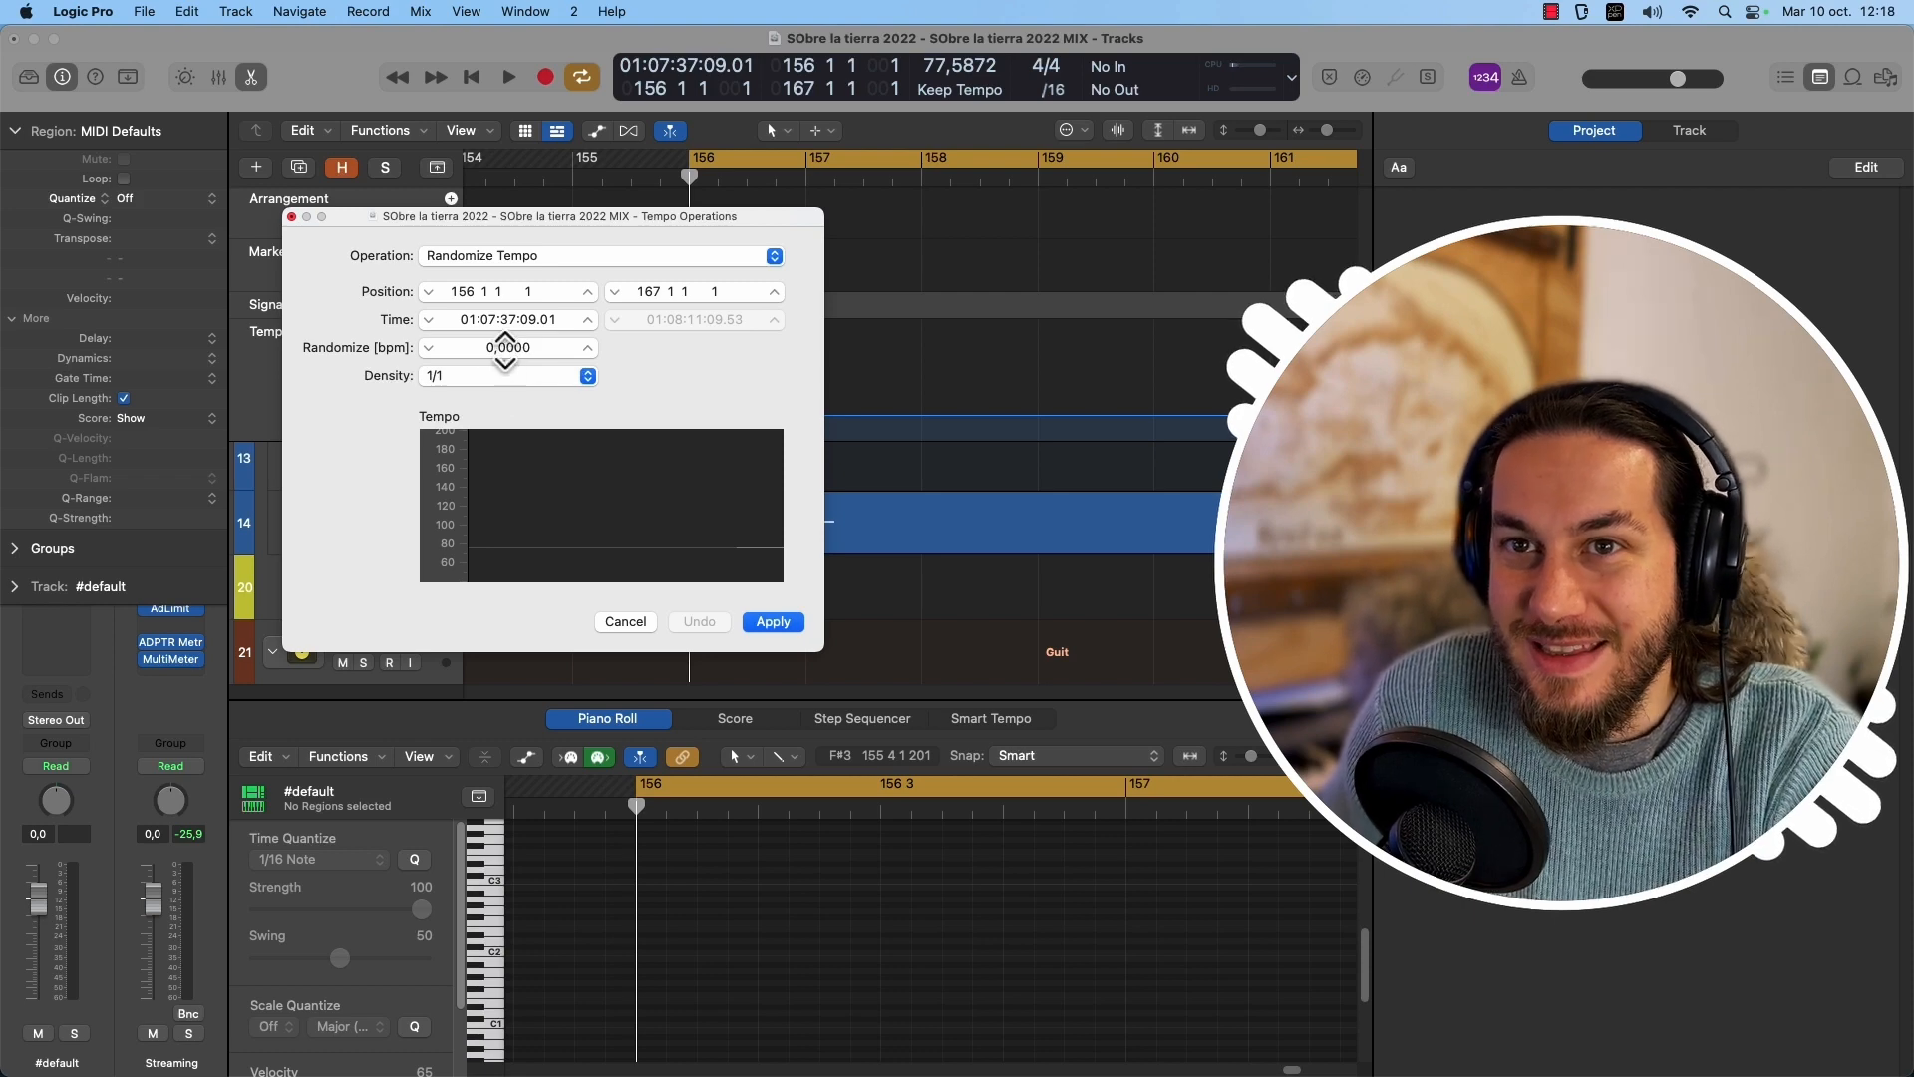
left_click_drag(505, 347, 568, 20)
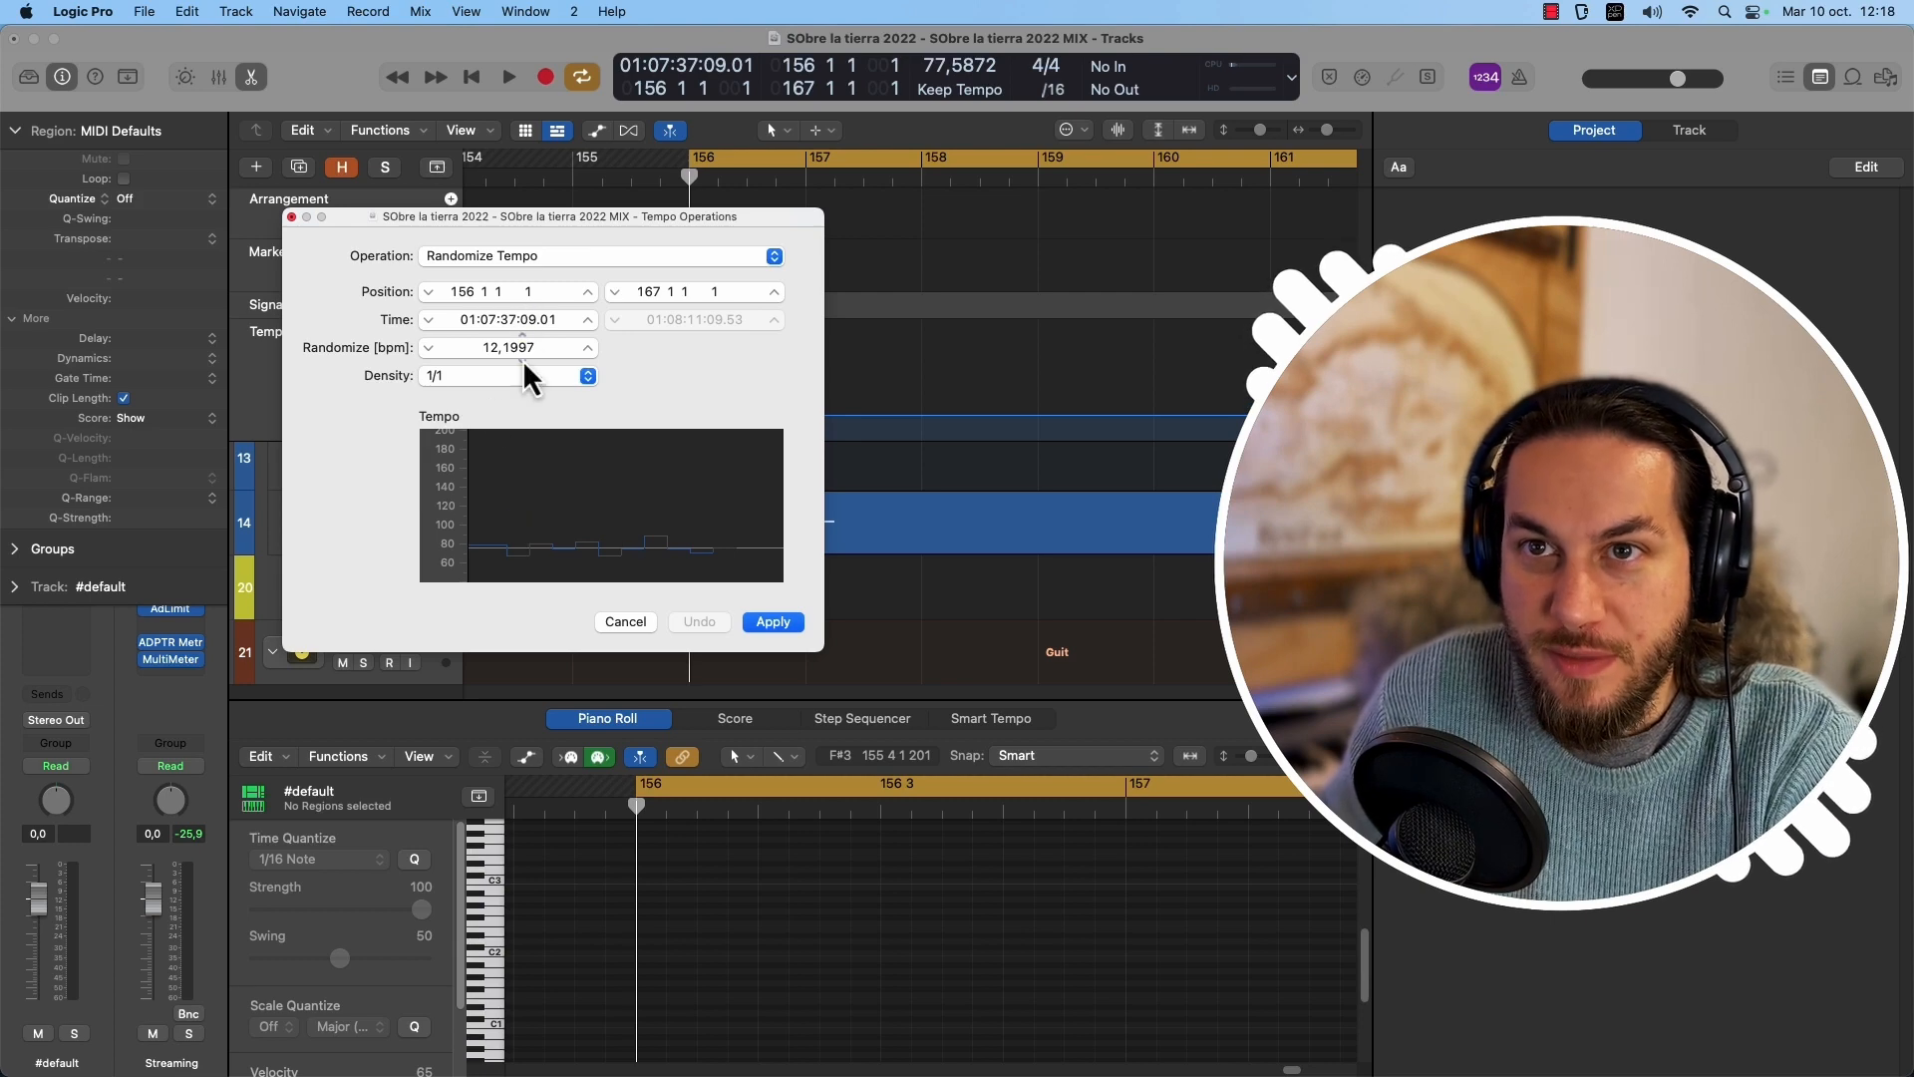
left_click(777, 627)
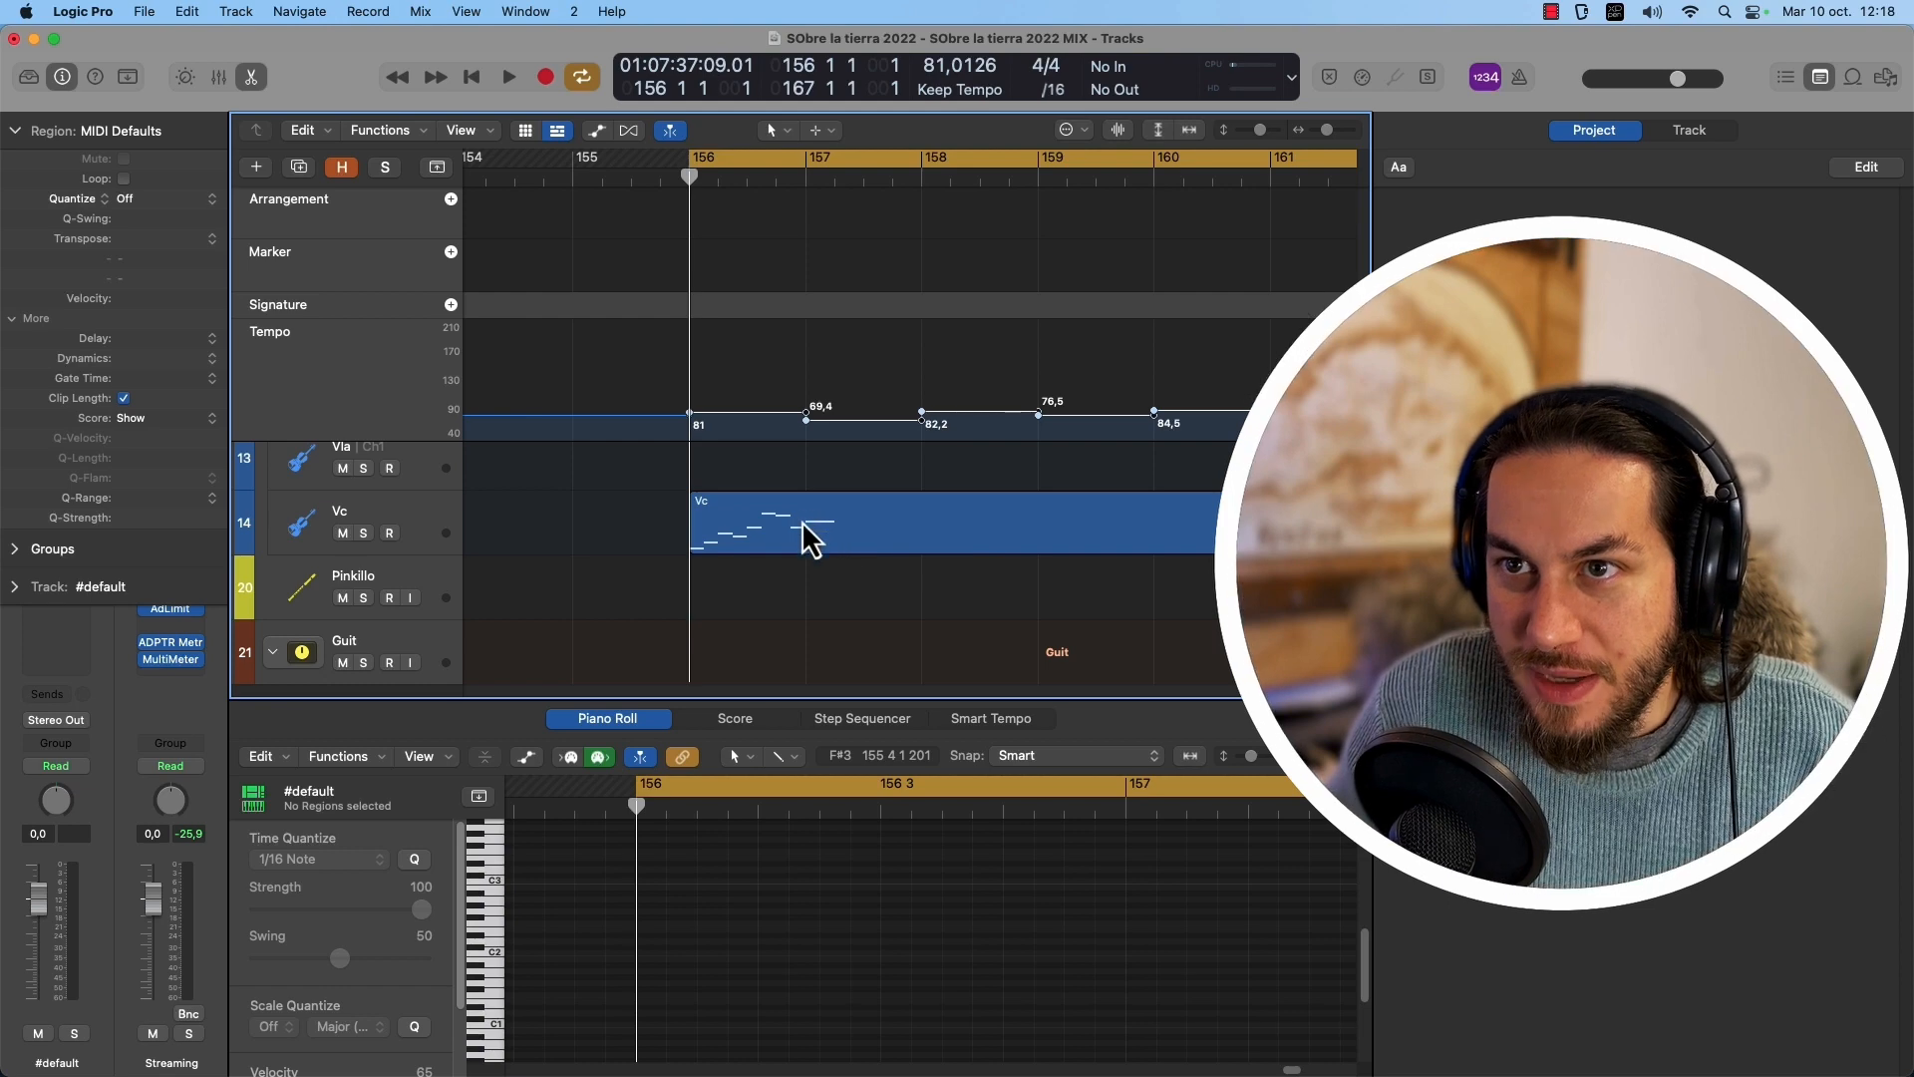
Repeat the one-bar Vc region to fill bars 156 to 160 and play back the copies with the randomized tempo.
left_click_drag(818, 532, 1039, 541)
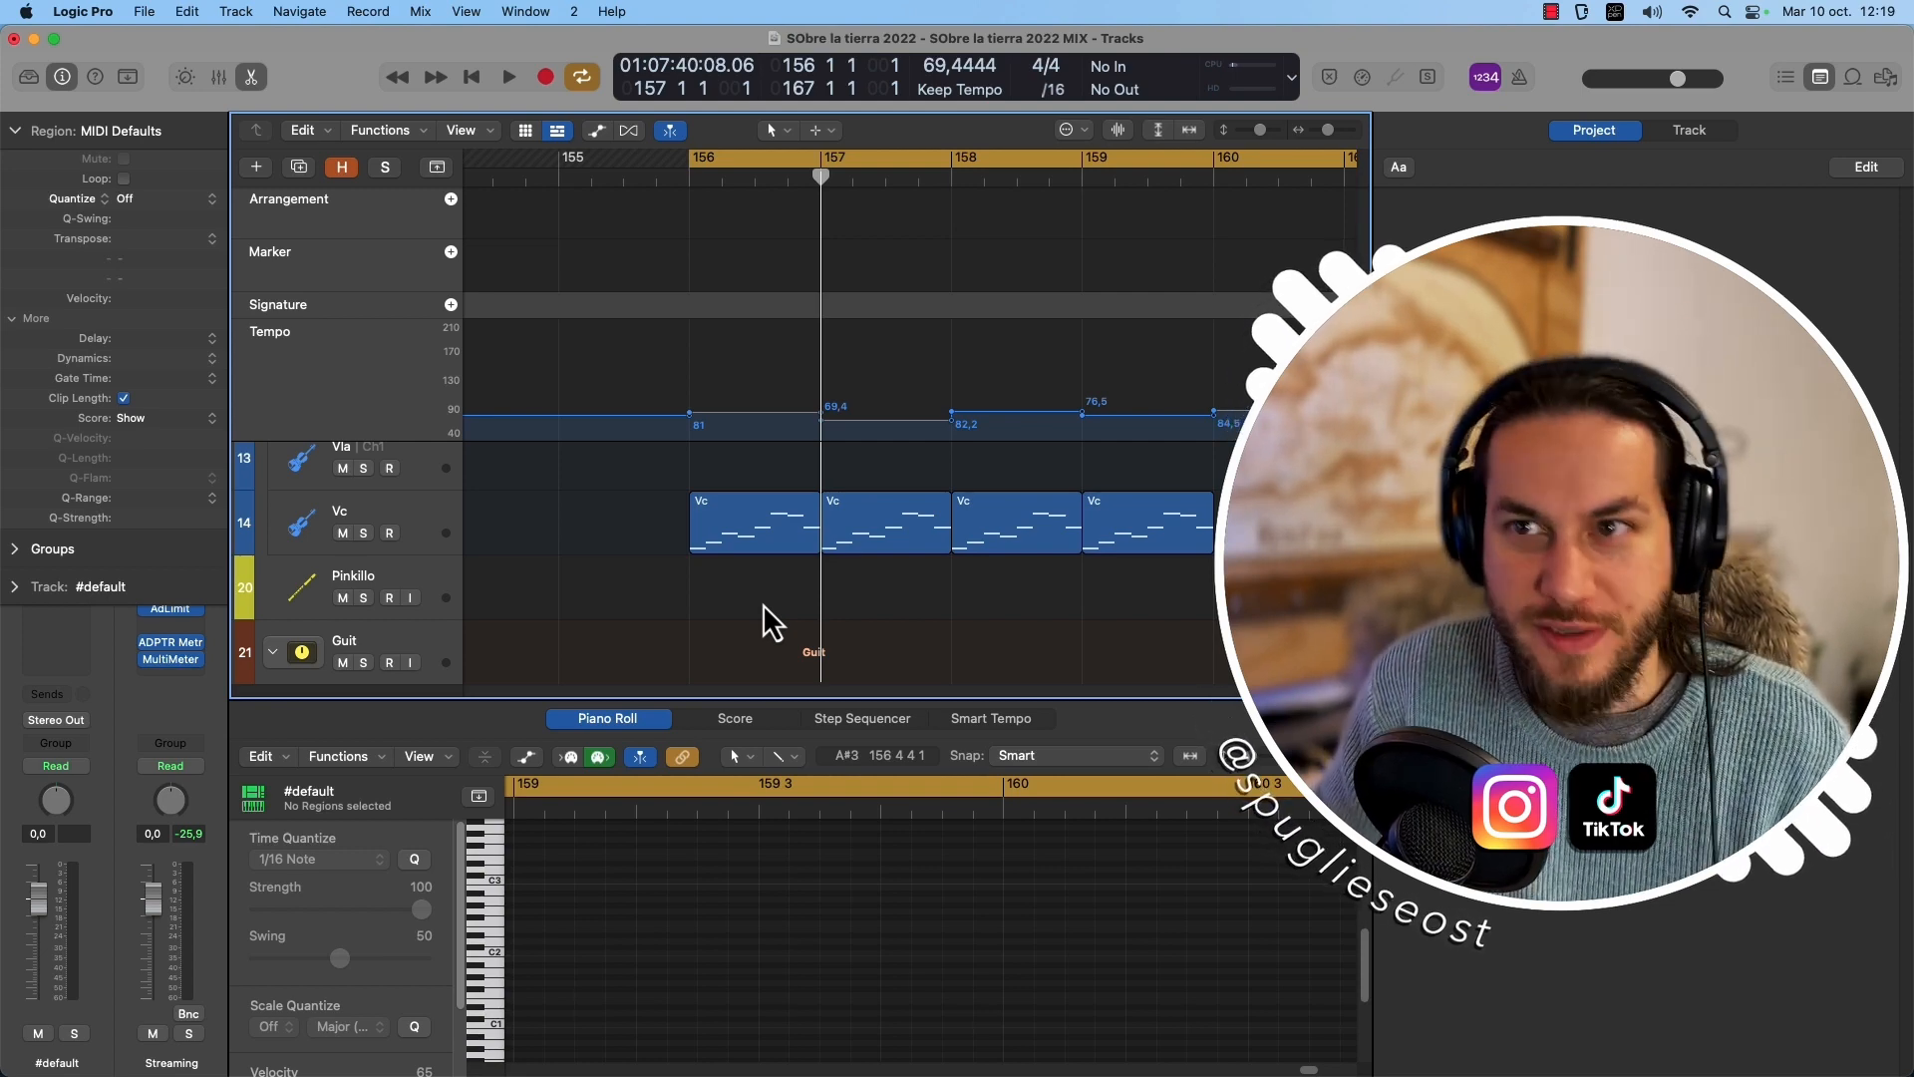
key("space")
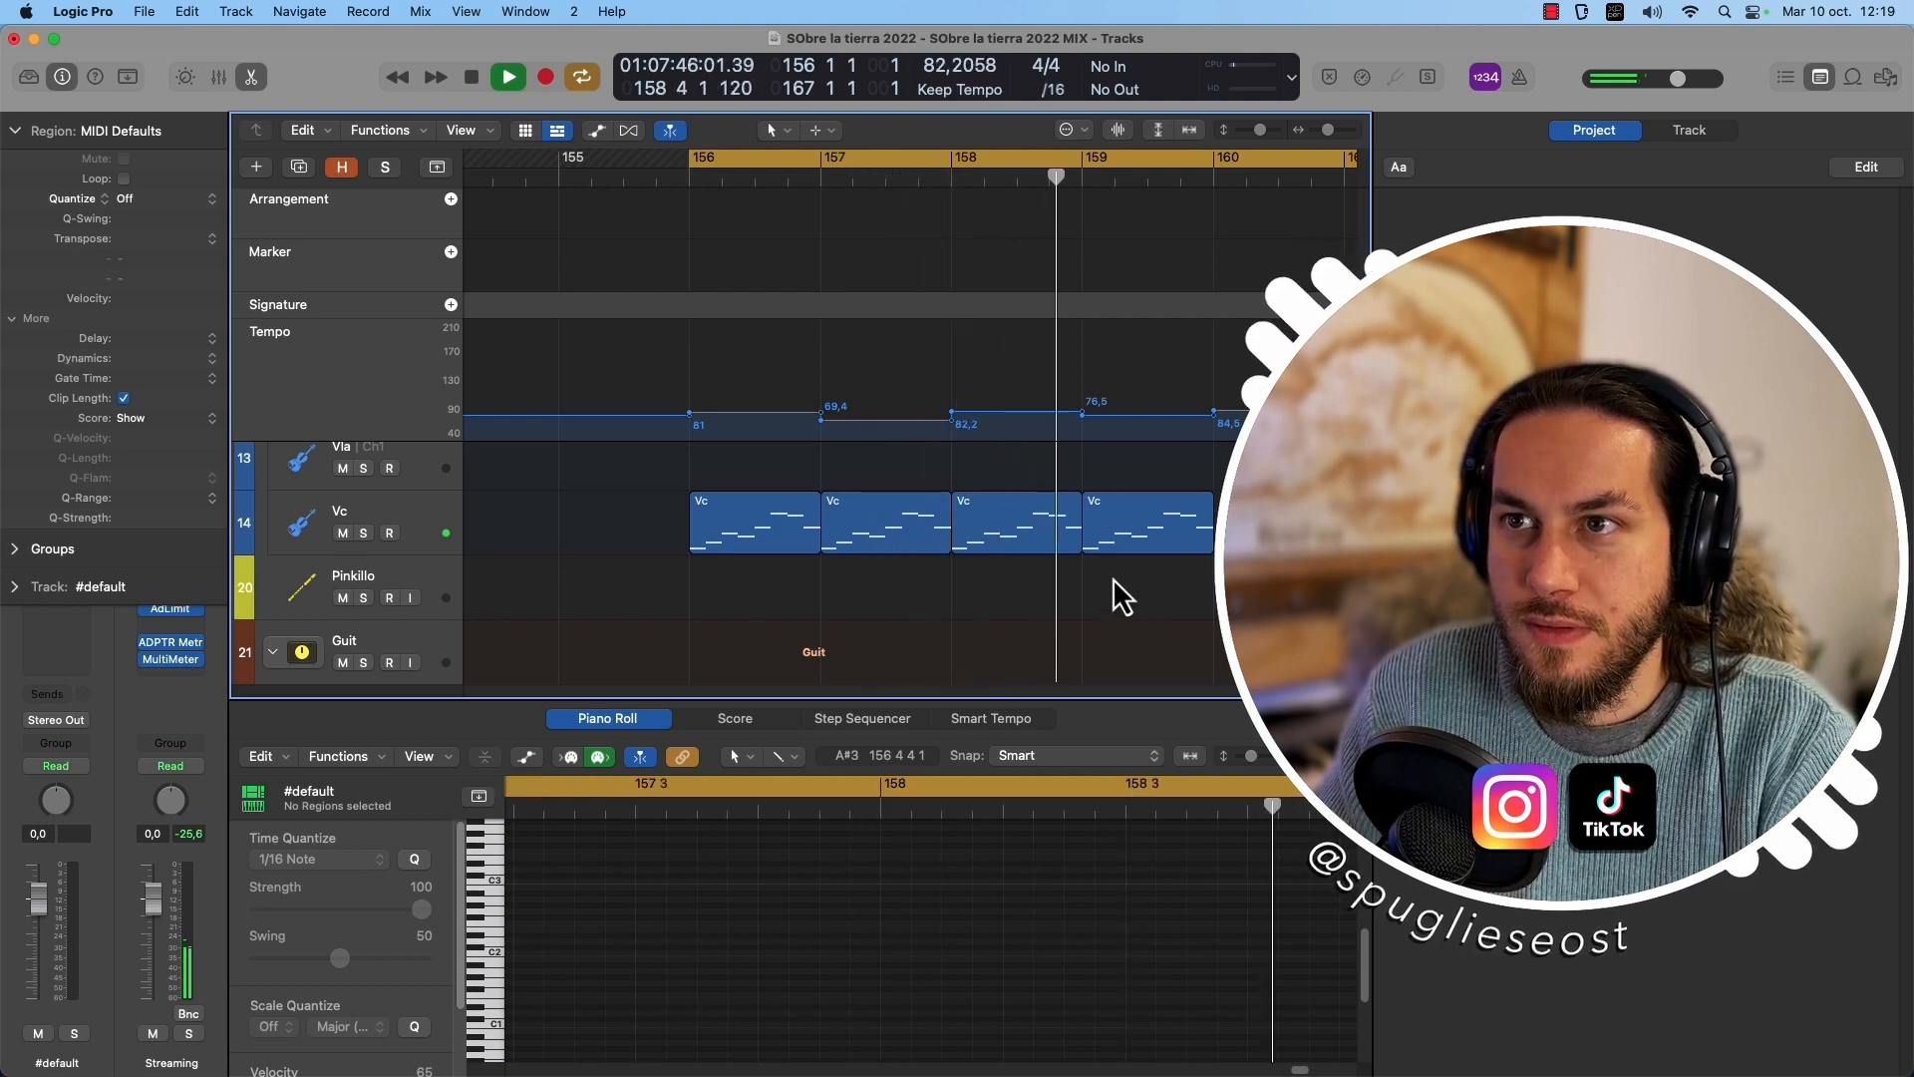
key("space")
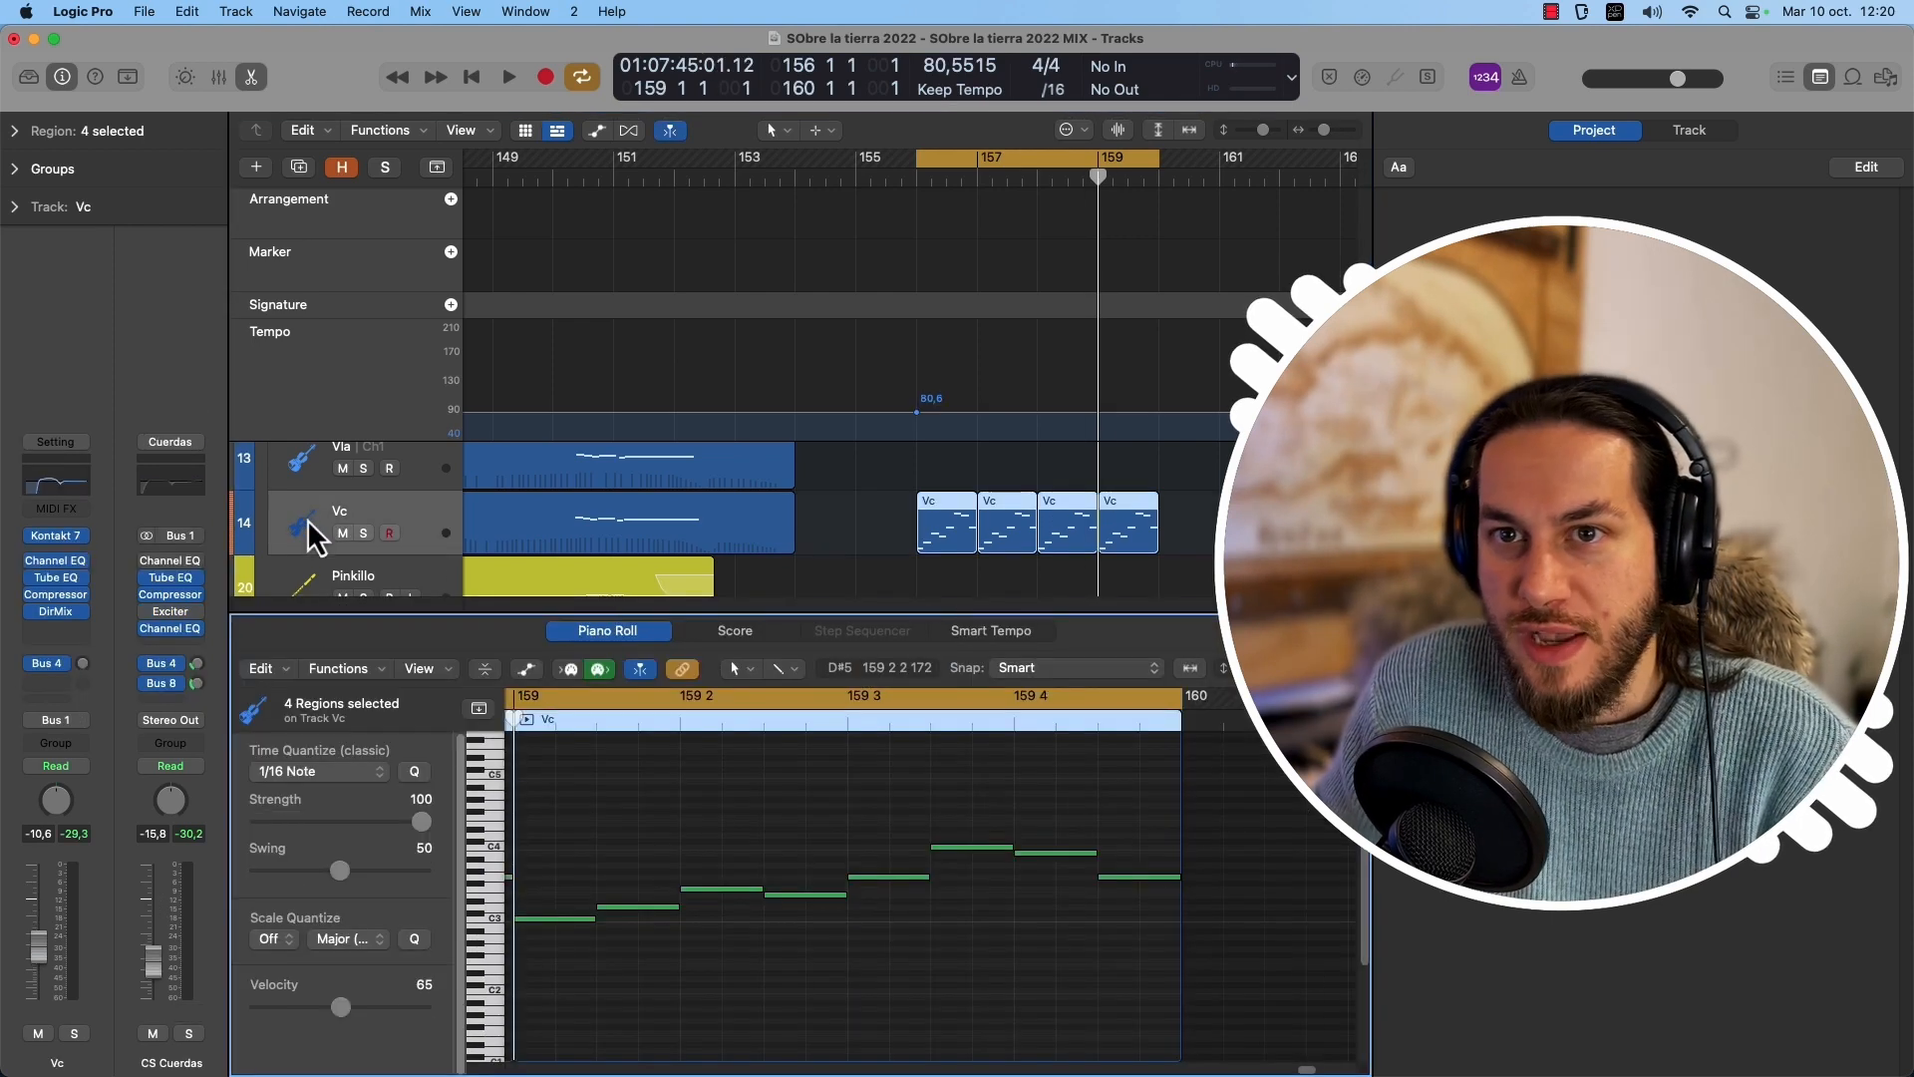
Insert the Modifier MIDI effect on the Vc track and move its window clear of the Vc regions.
left_click(365, 514)
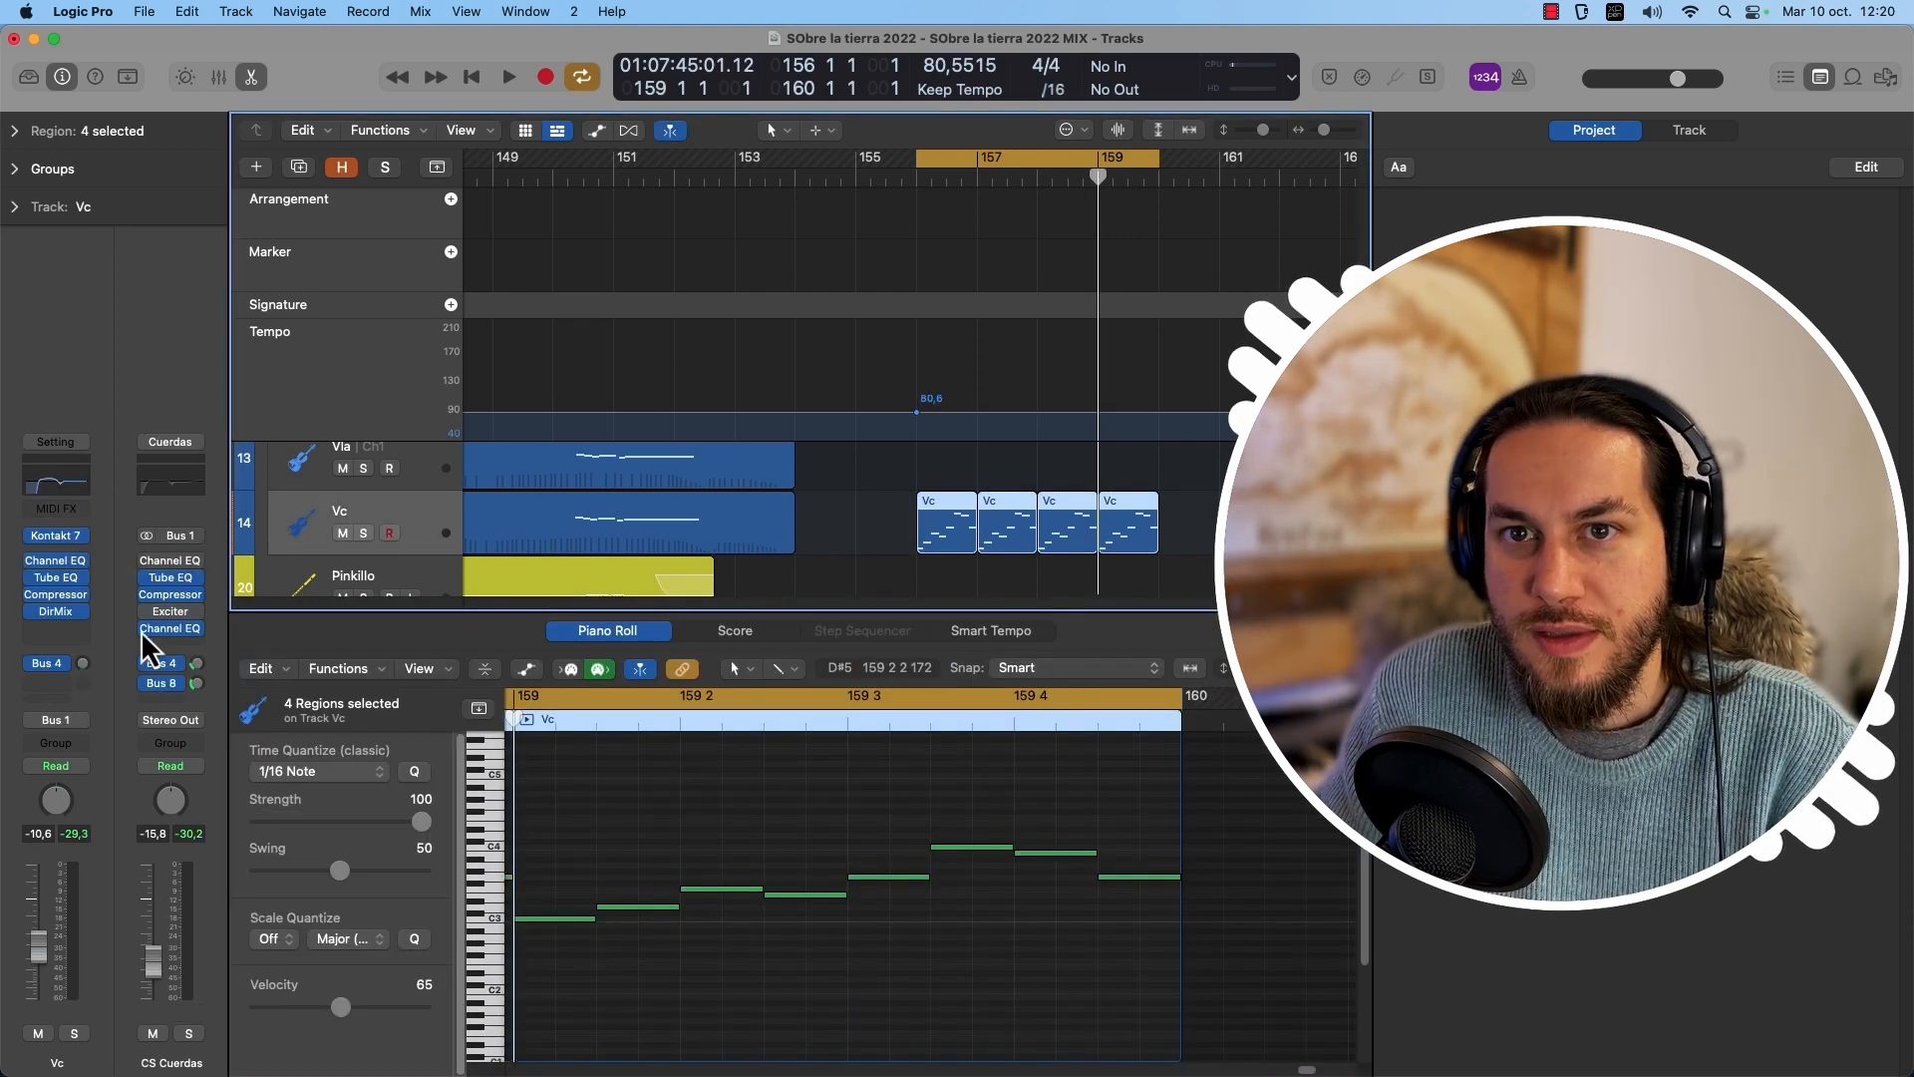
left_click(55, 511)
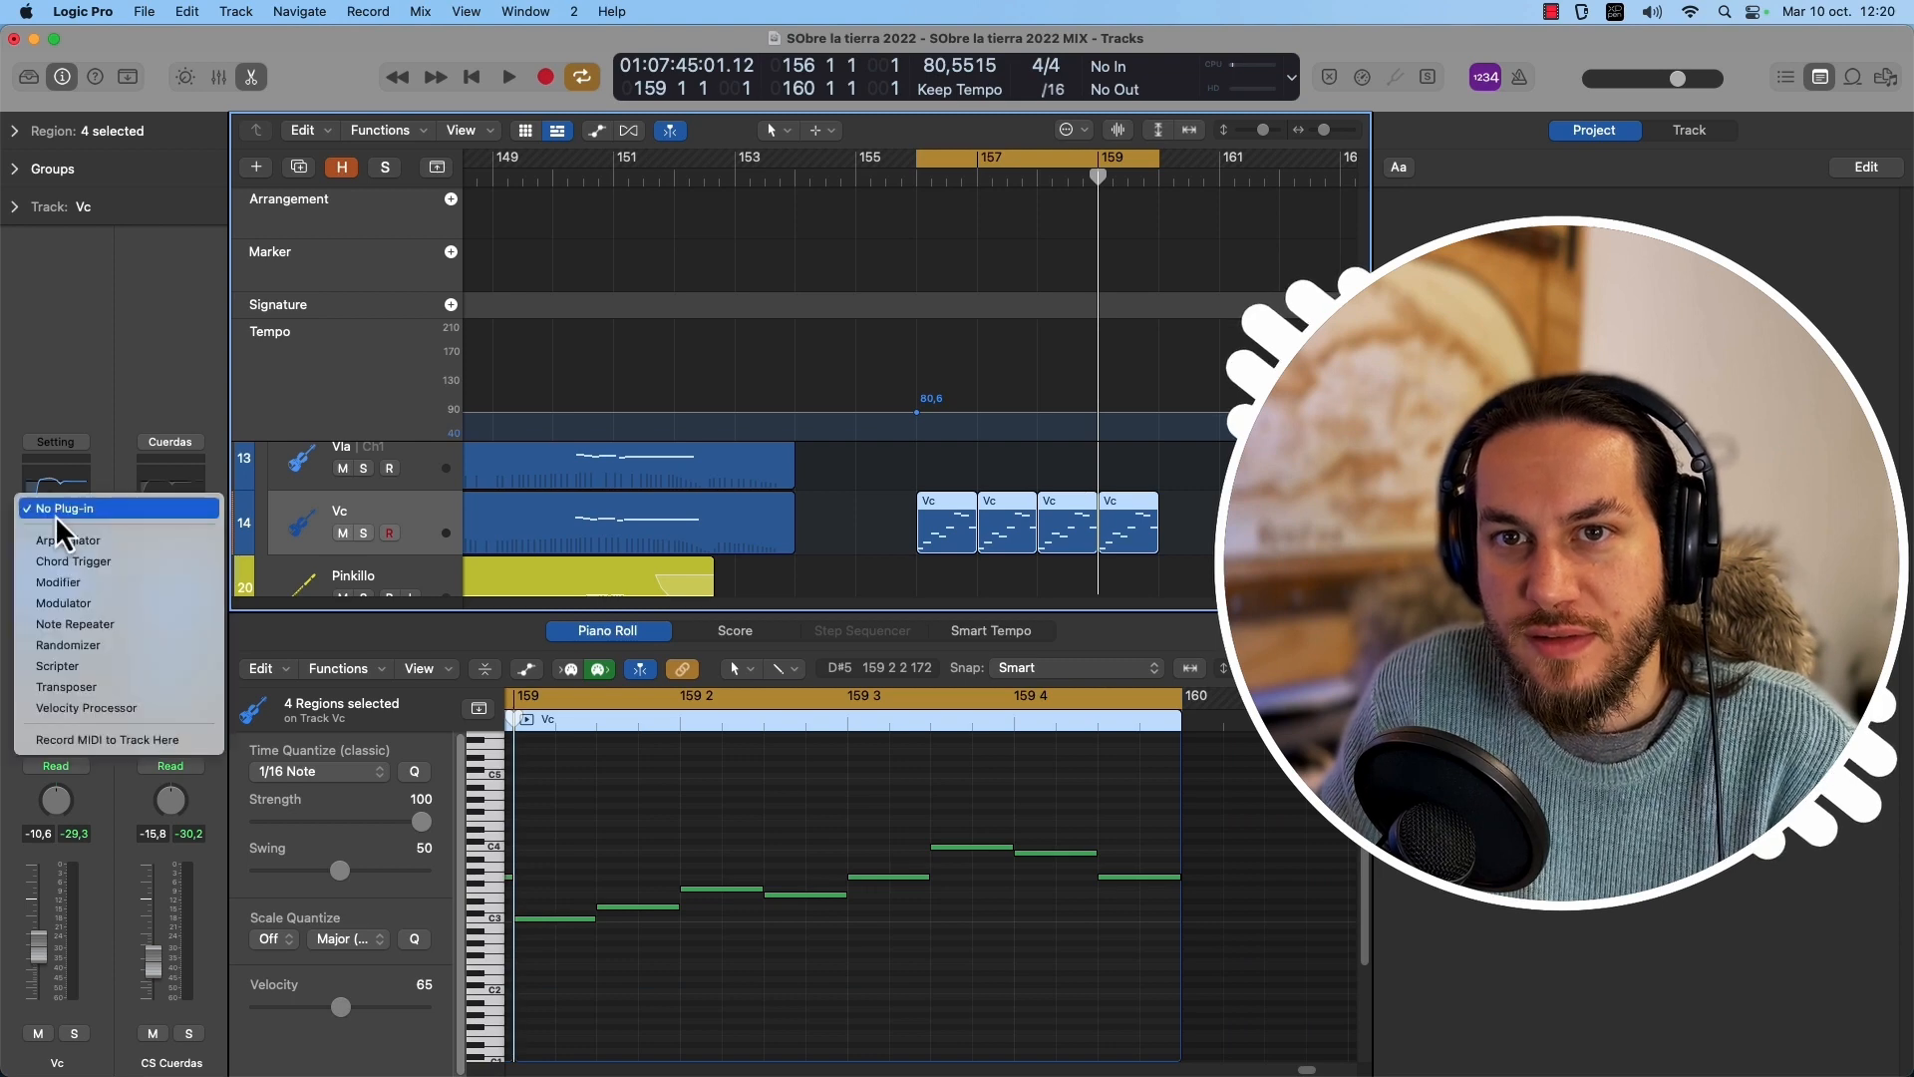
left_click(92, 583)
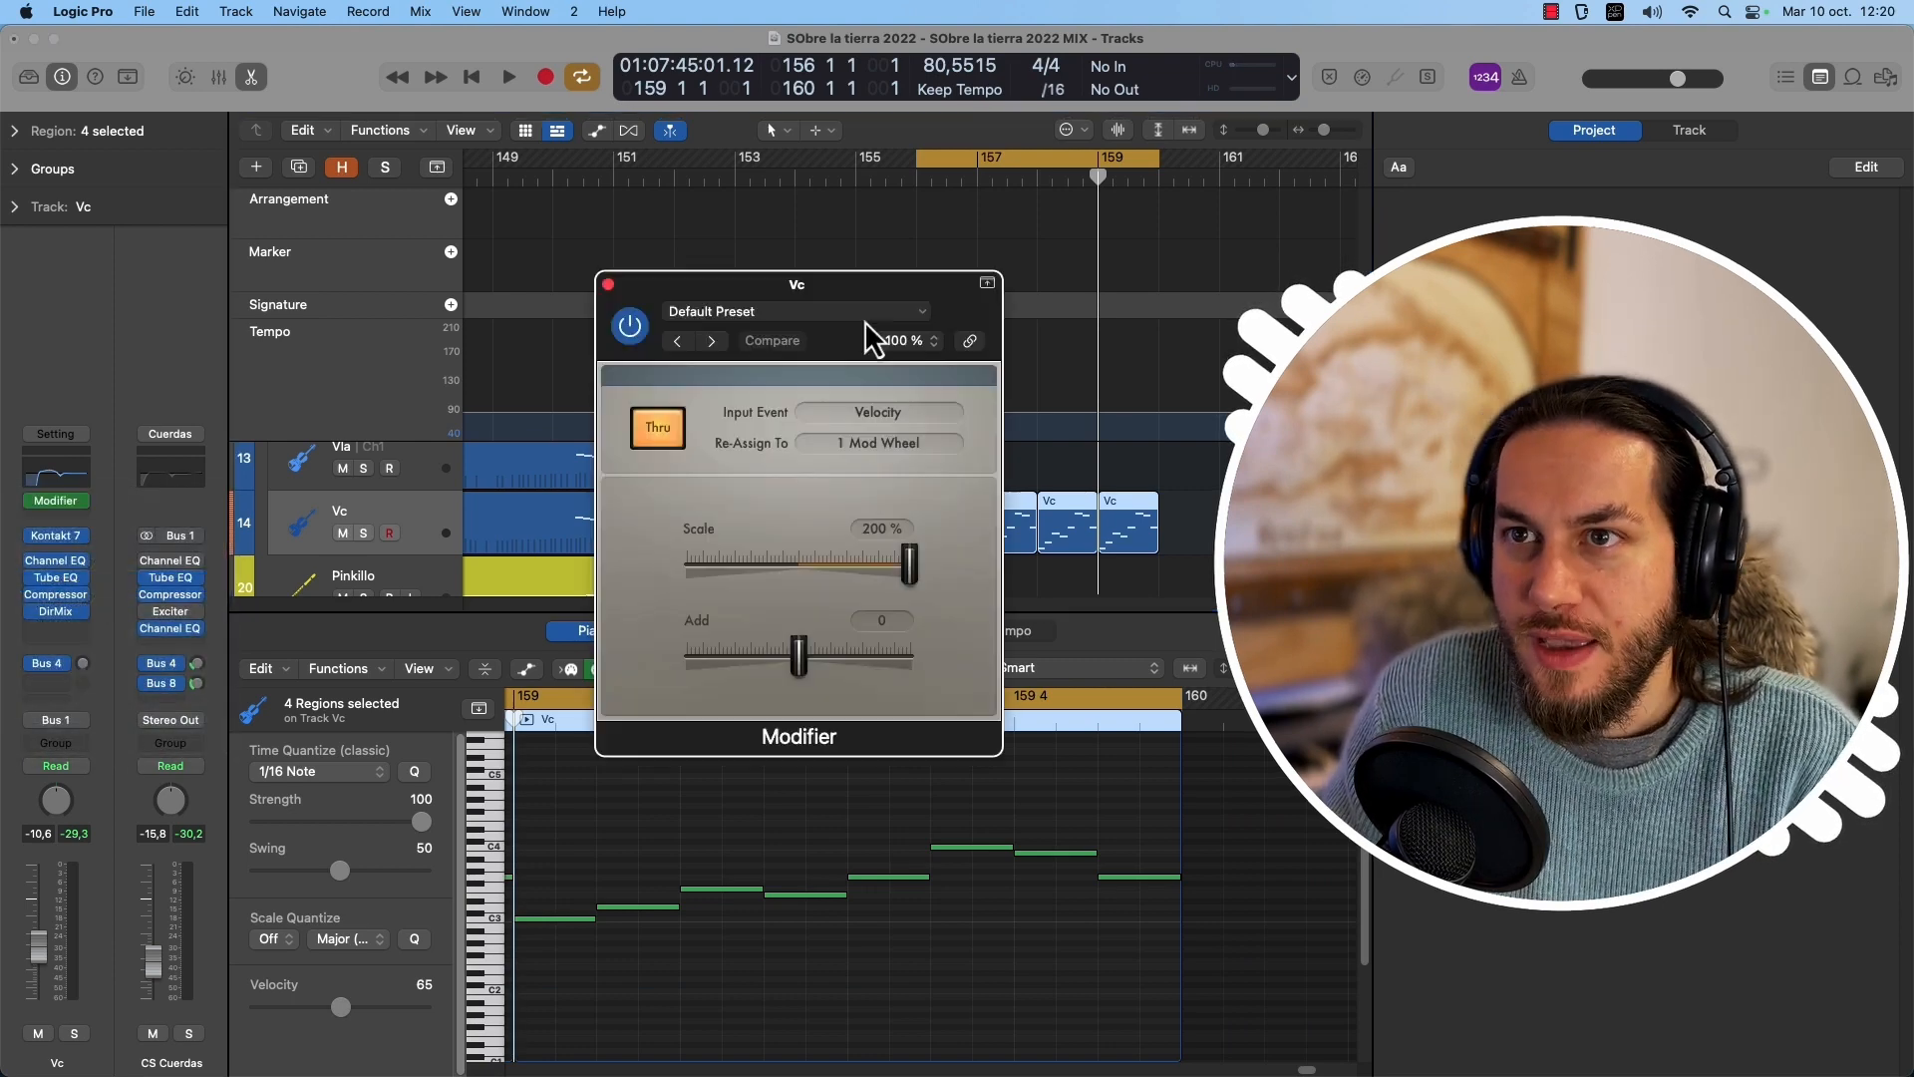
left_click_drag(876, 319, 612, 210)
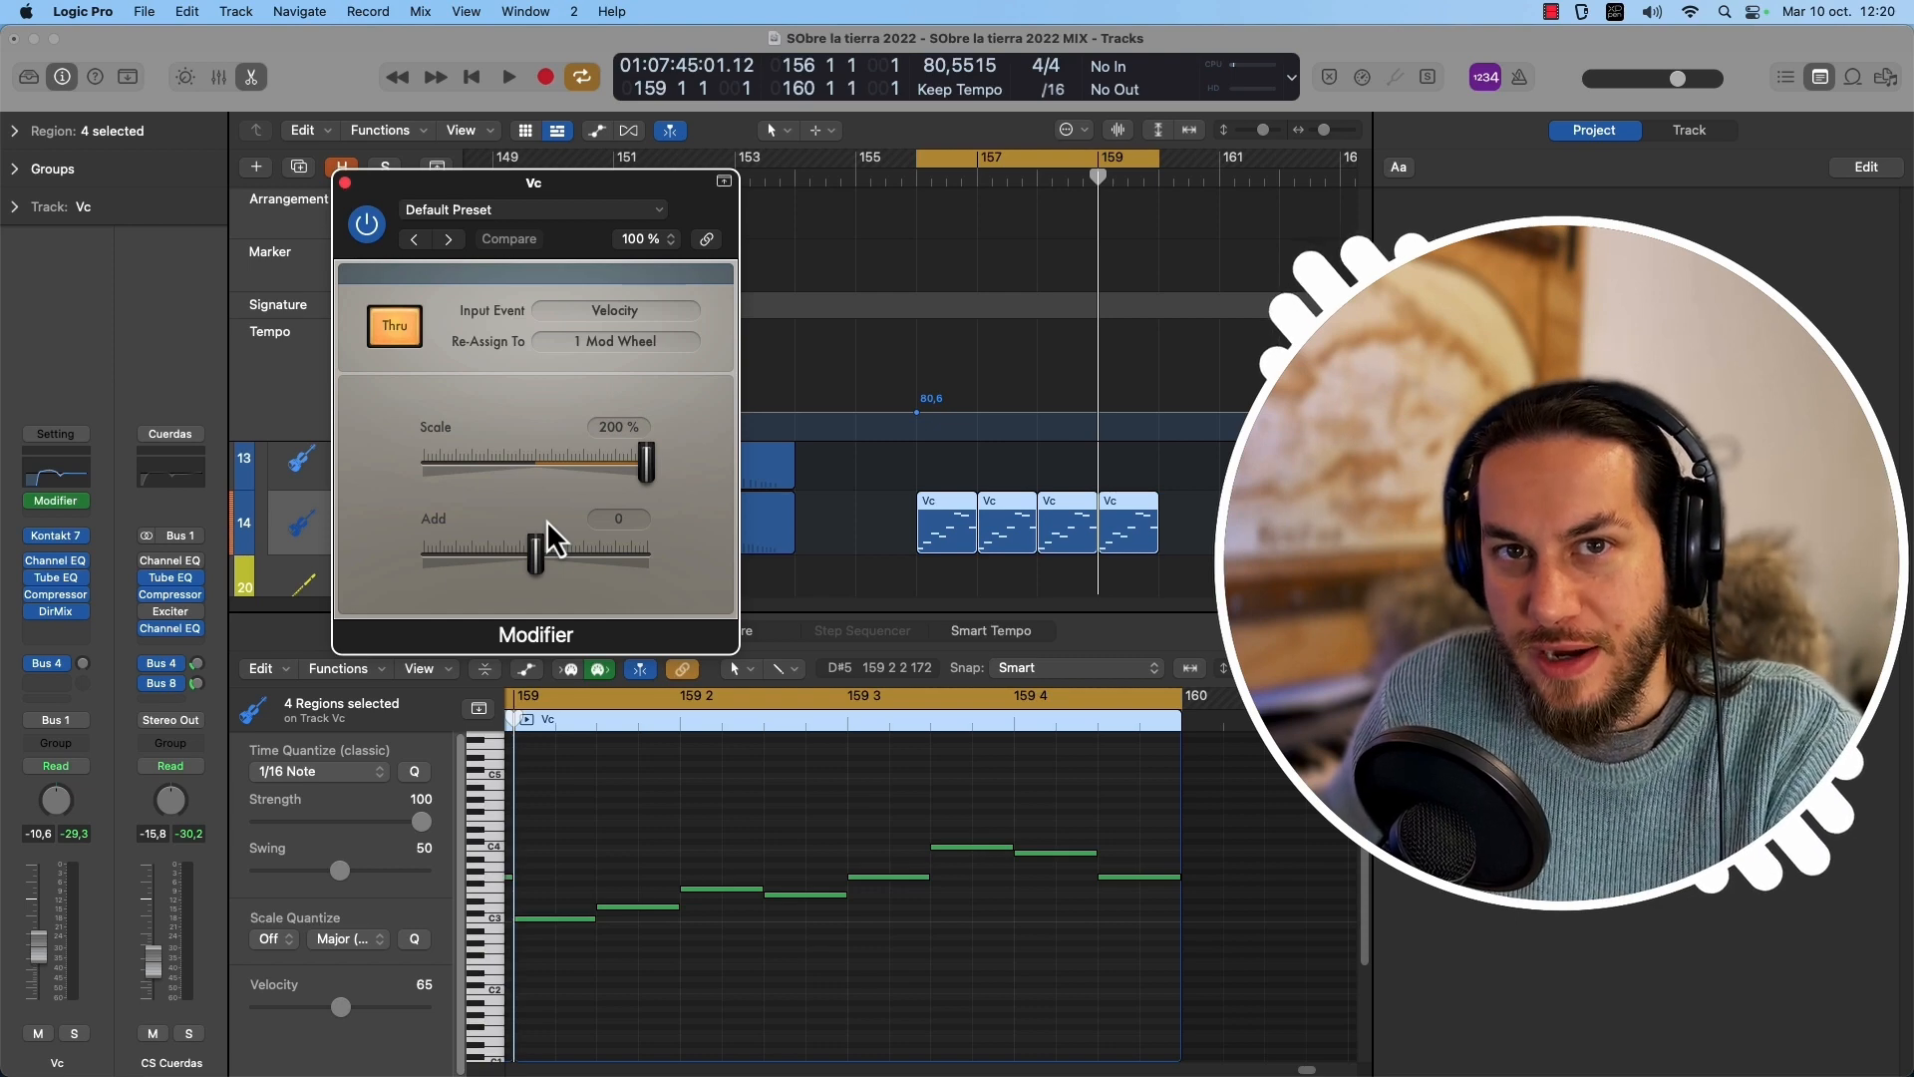
Review the Modifier's input event options, keep Velocity, and set the Scale to 100 %.
left_click(664, 305)
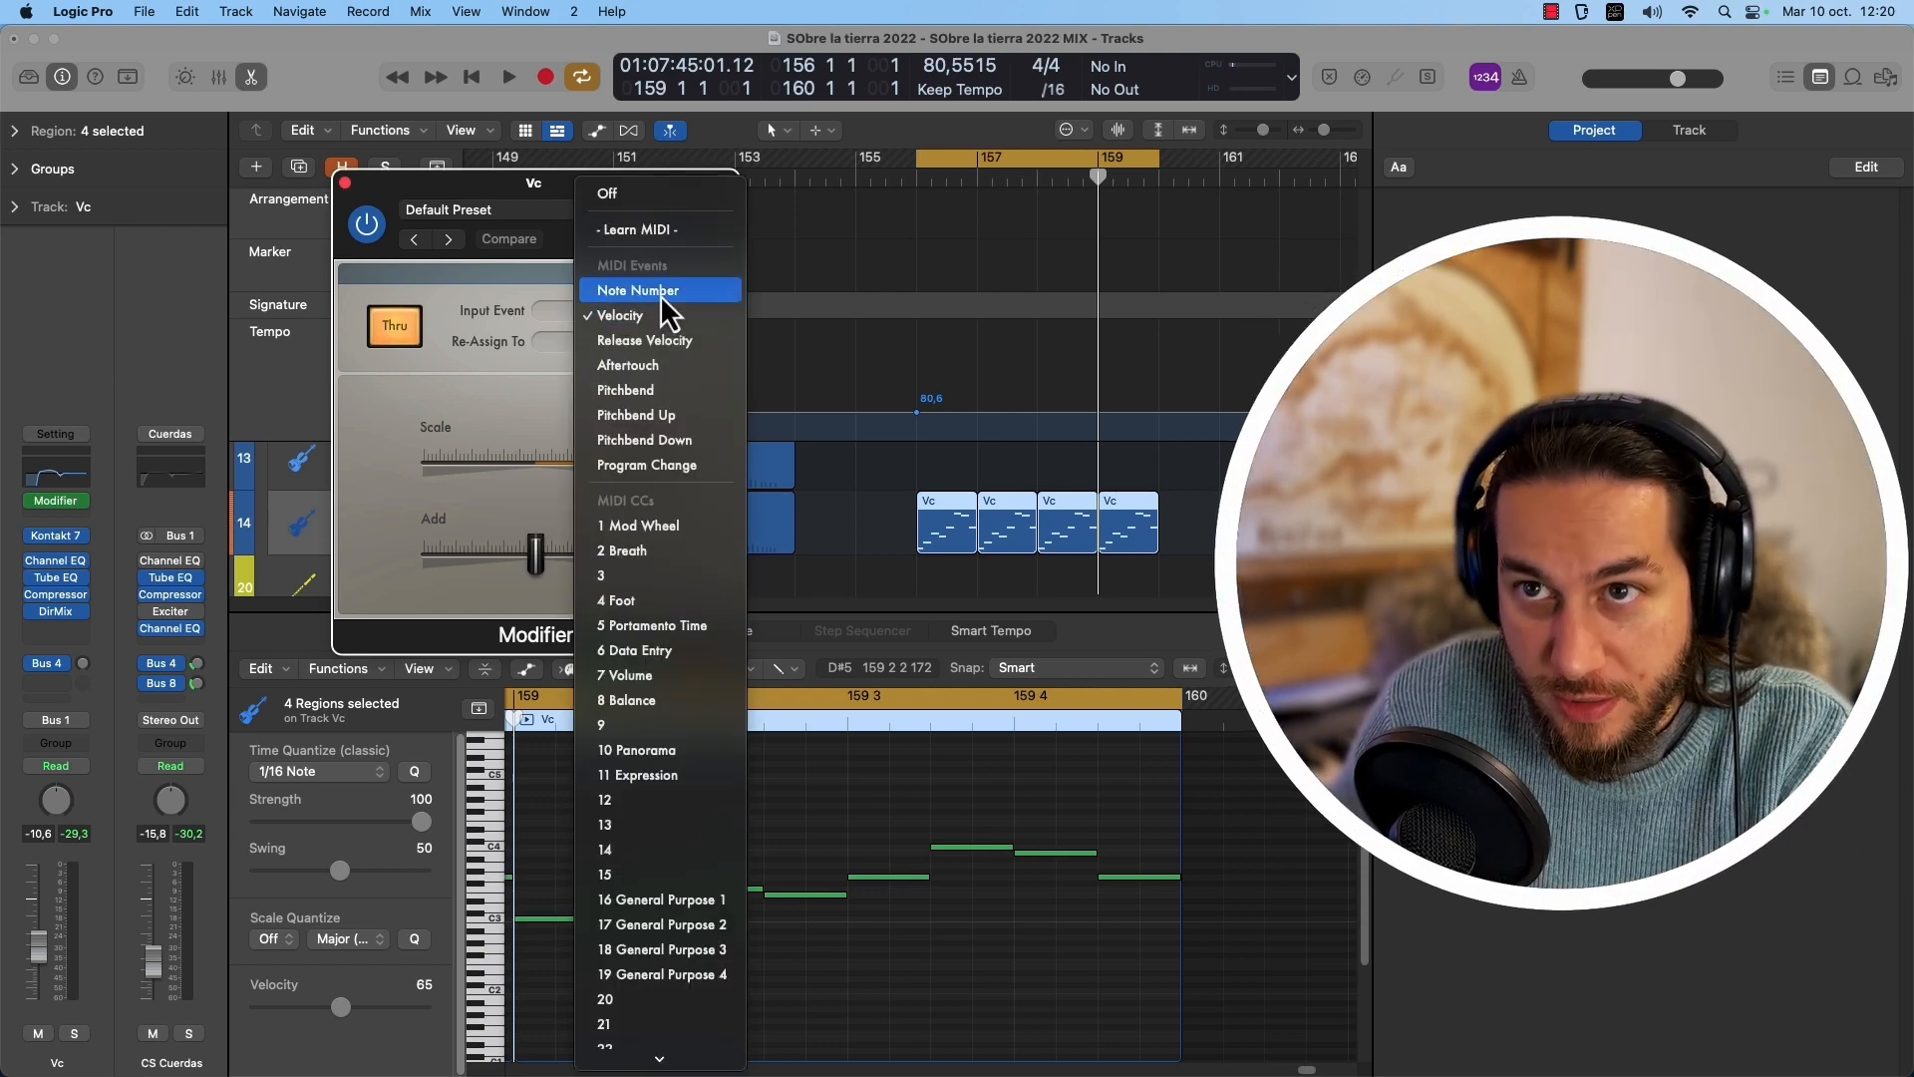
left_click(568, 578)
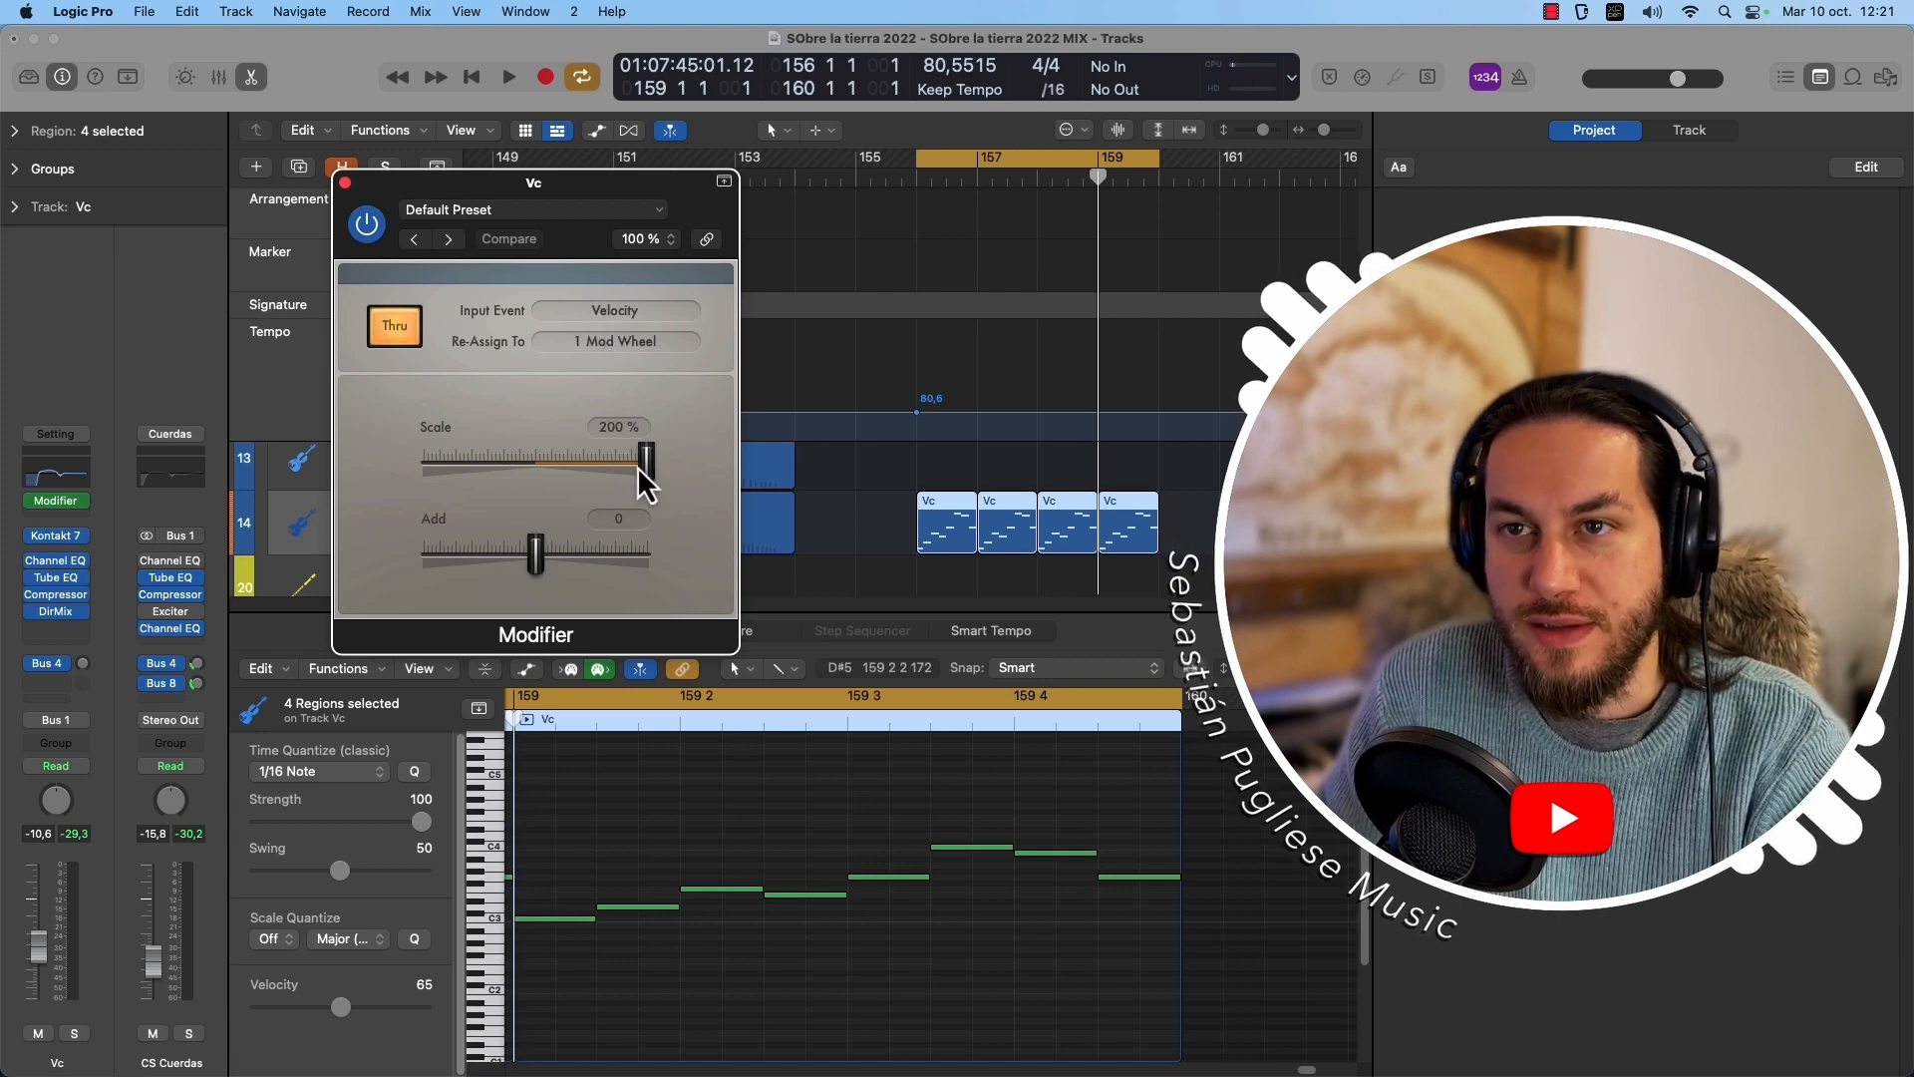
left_click_drag(641, 468, 584, 466)
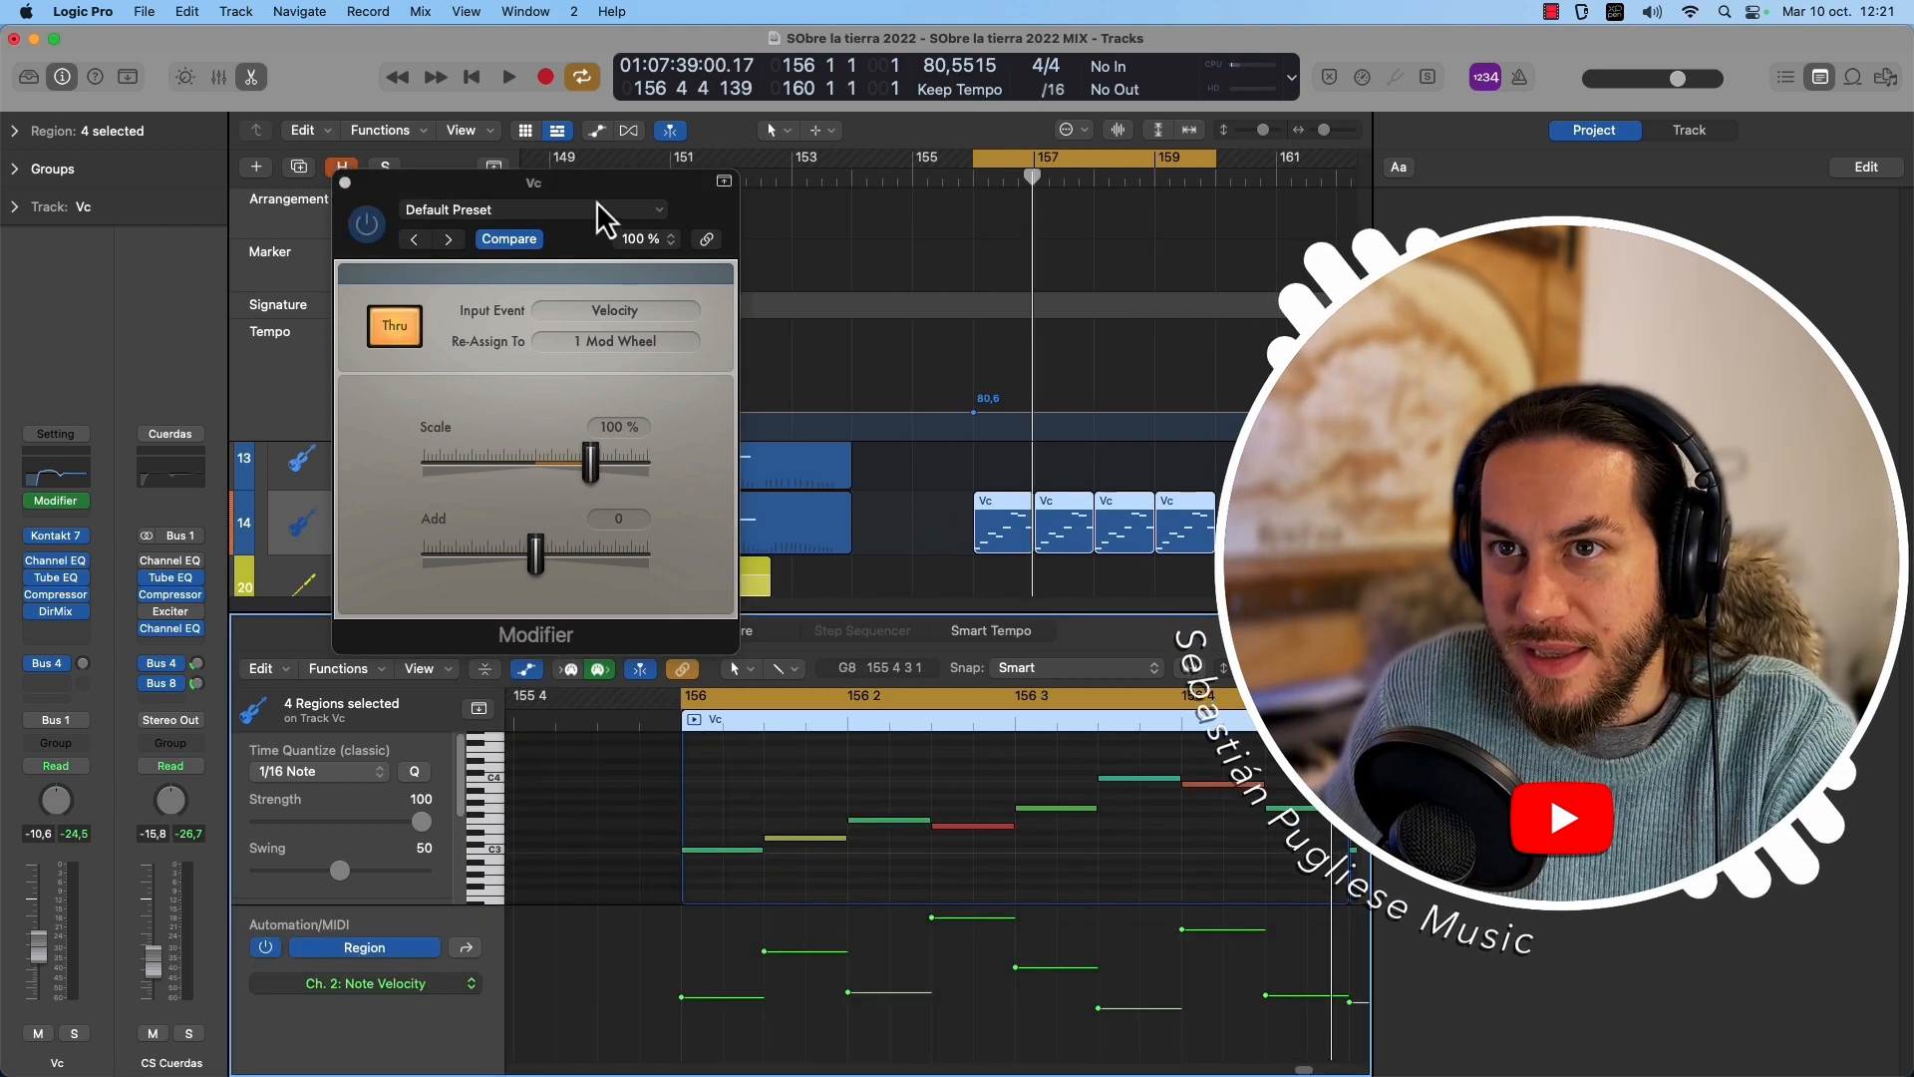
left_click_drag(596, 200, 574, 241)
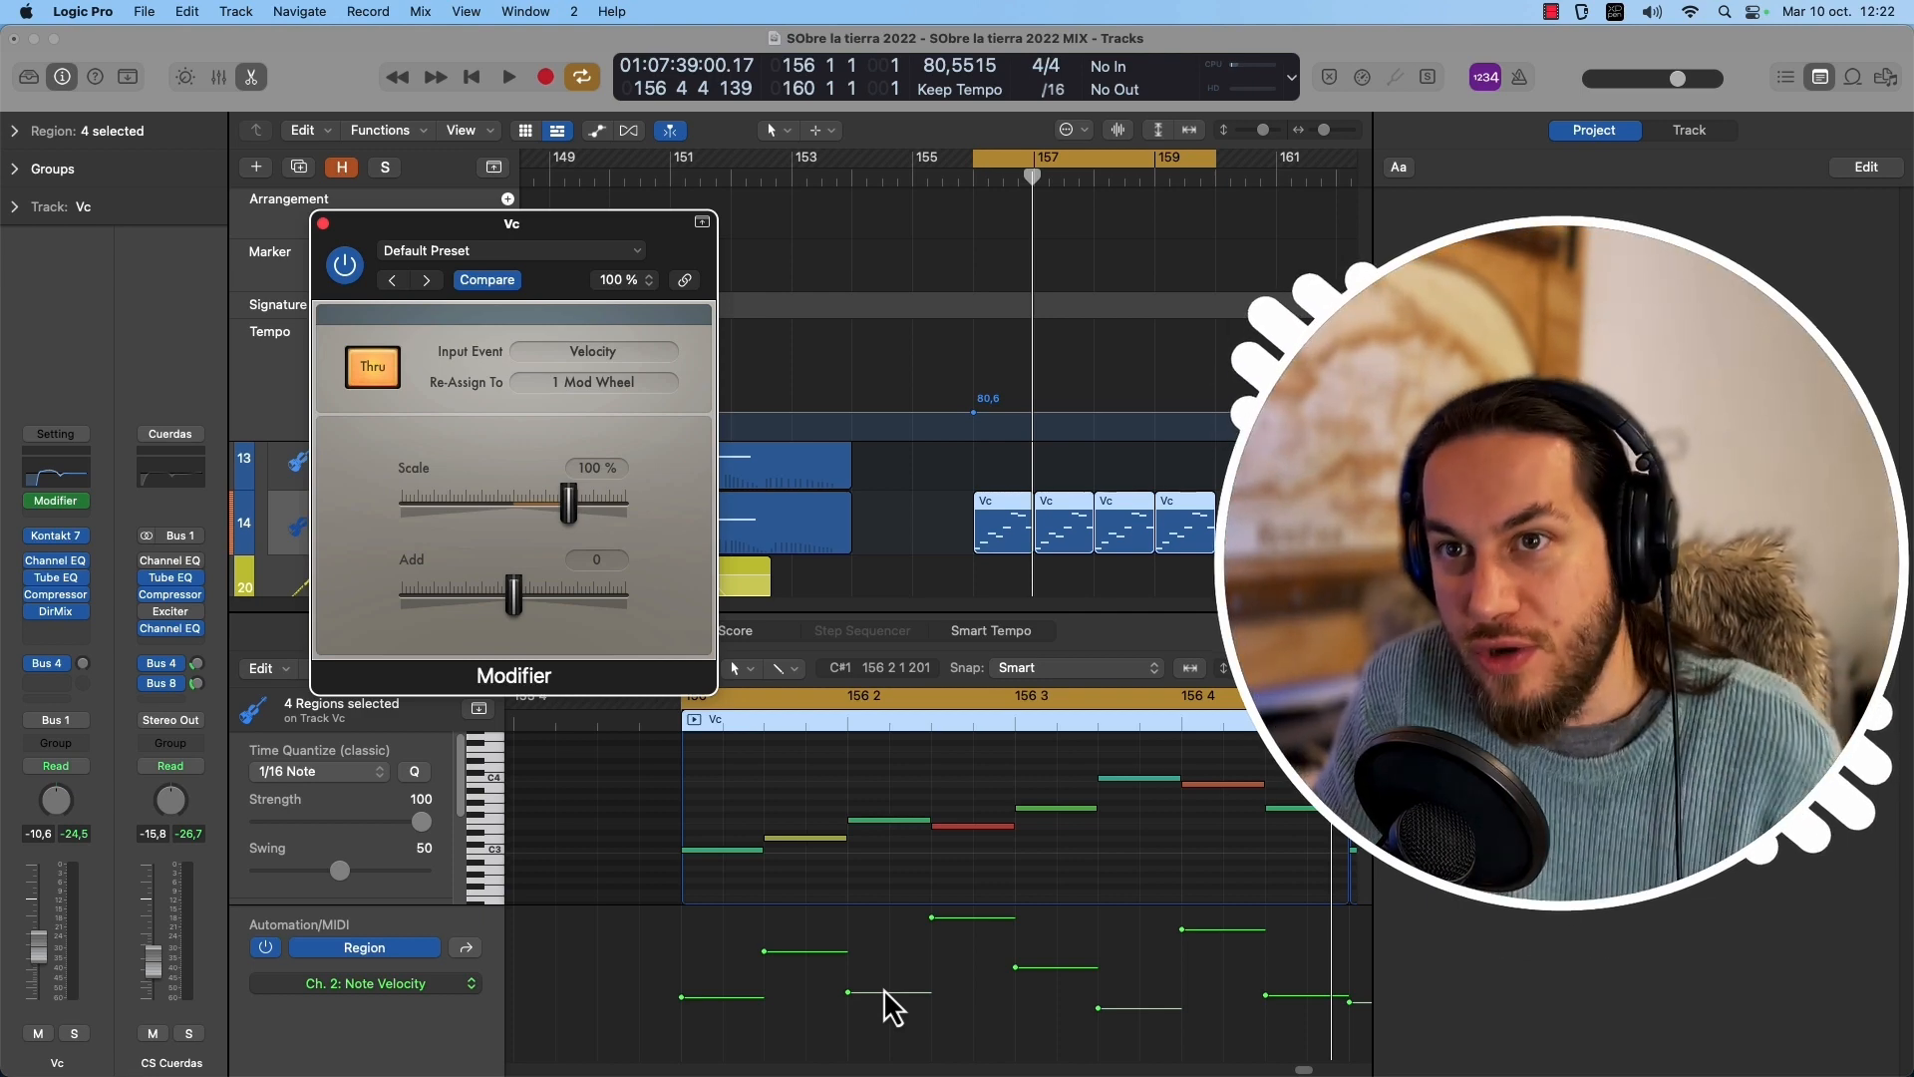
Compare playback of the Vc regions from bar 156 with the Modifier active and bypassed, and switch it back on.
key("space")
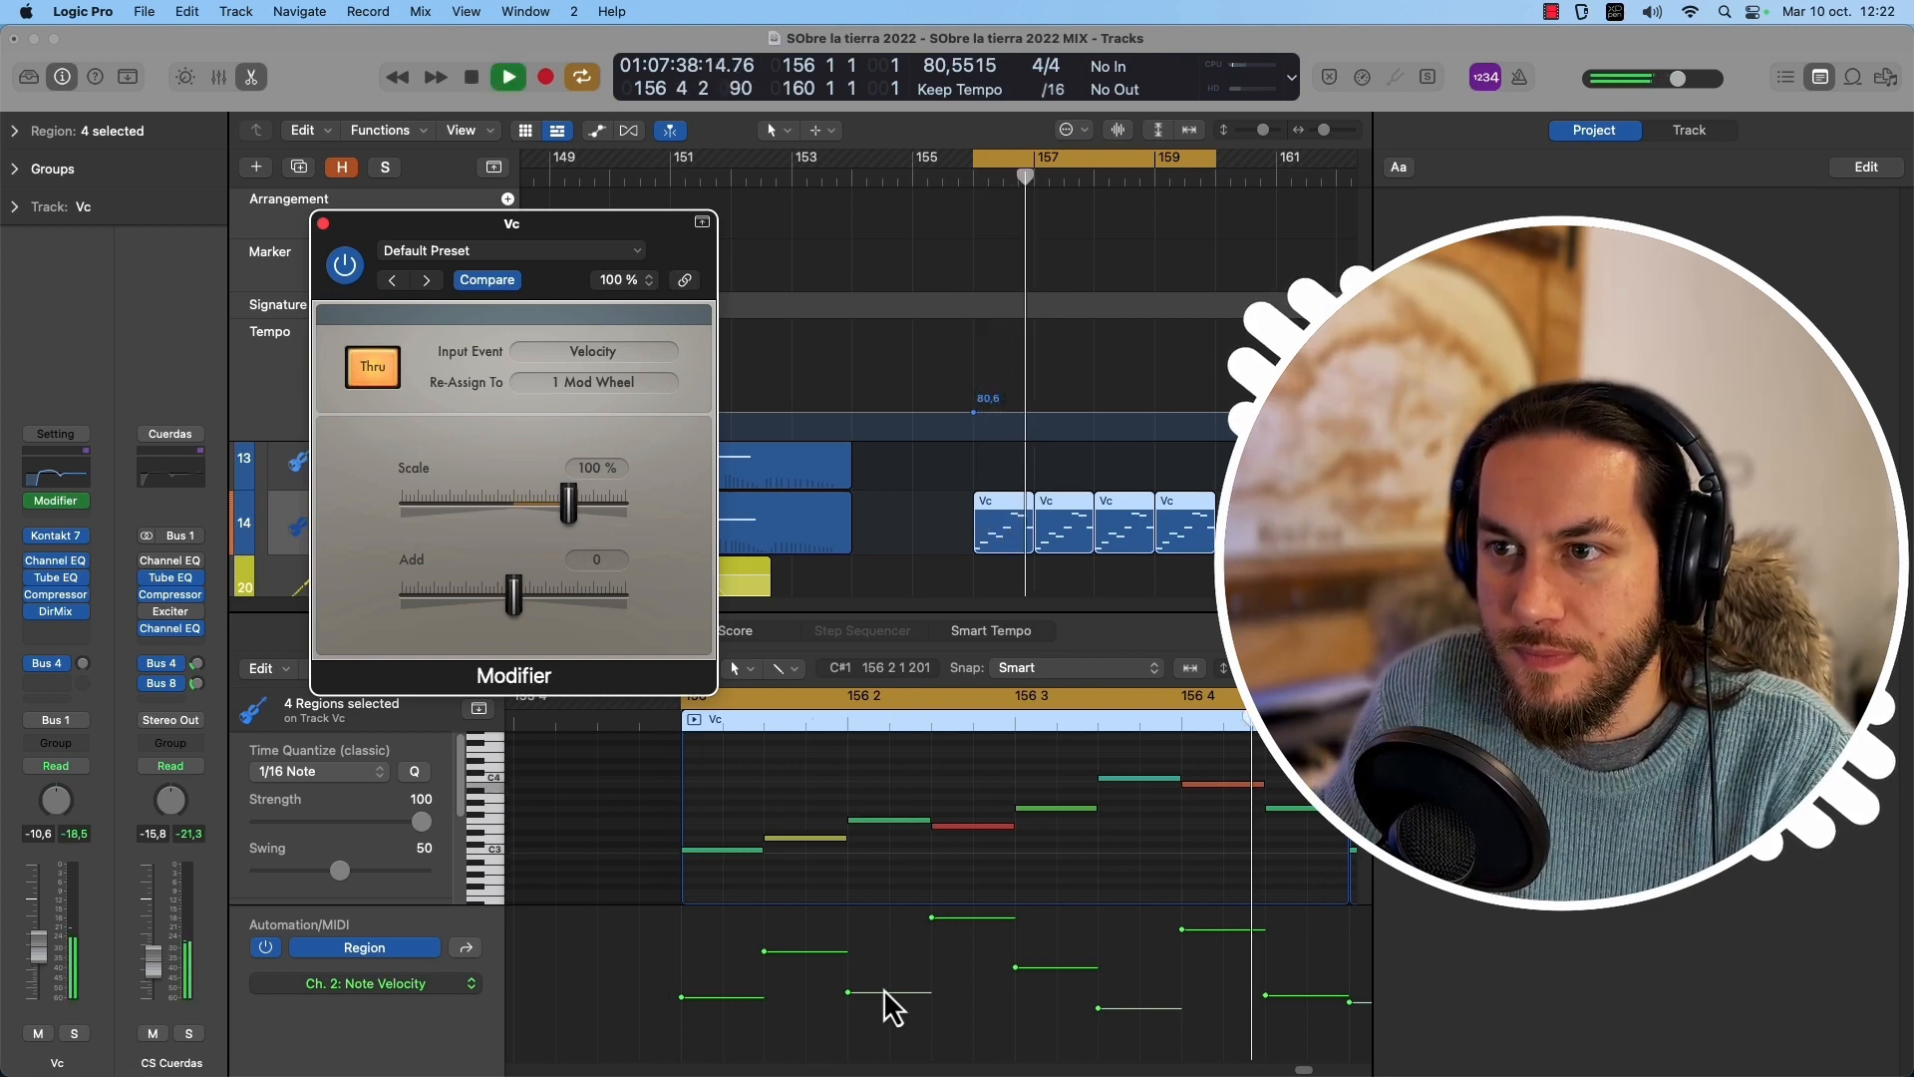
key("space")
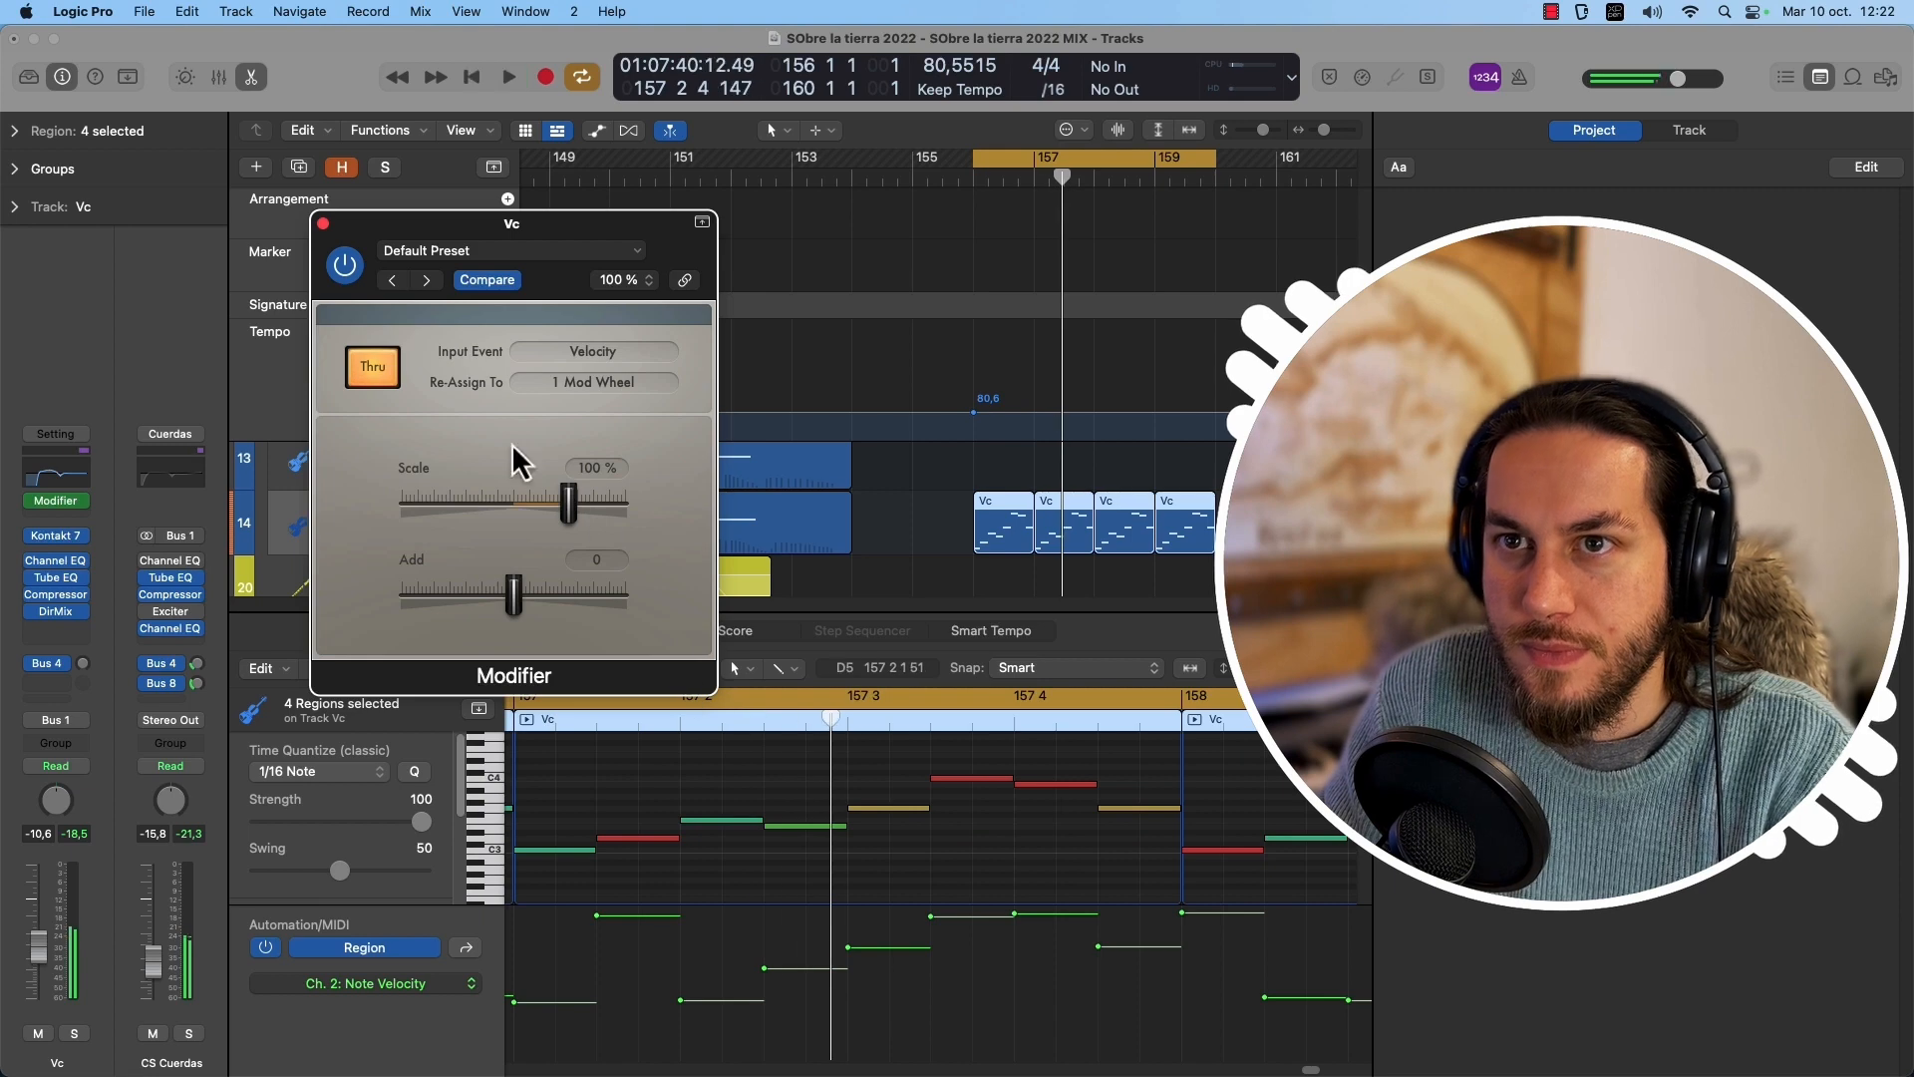
left_click(344, 264)
key("space")
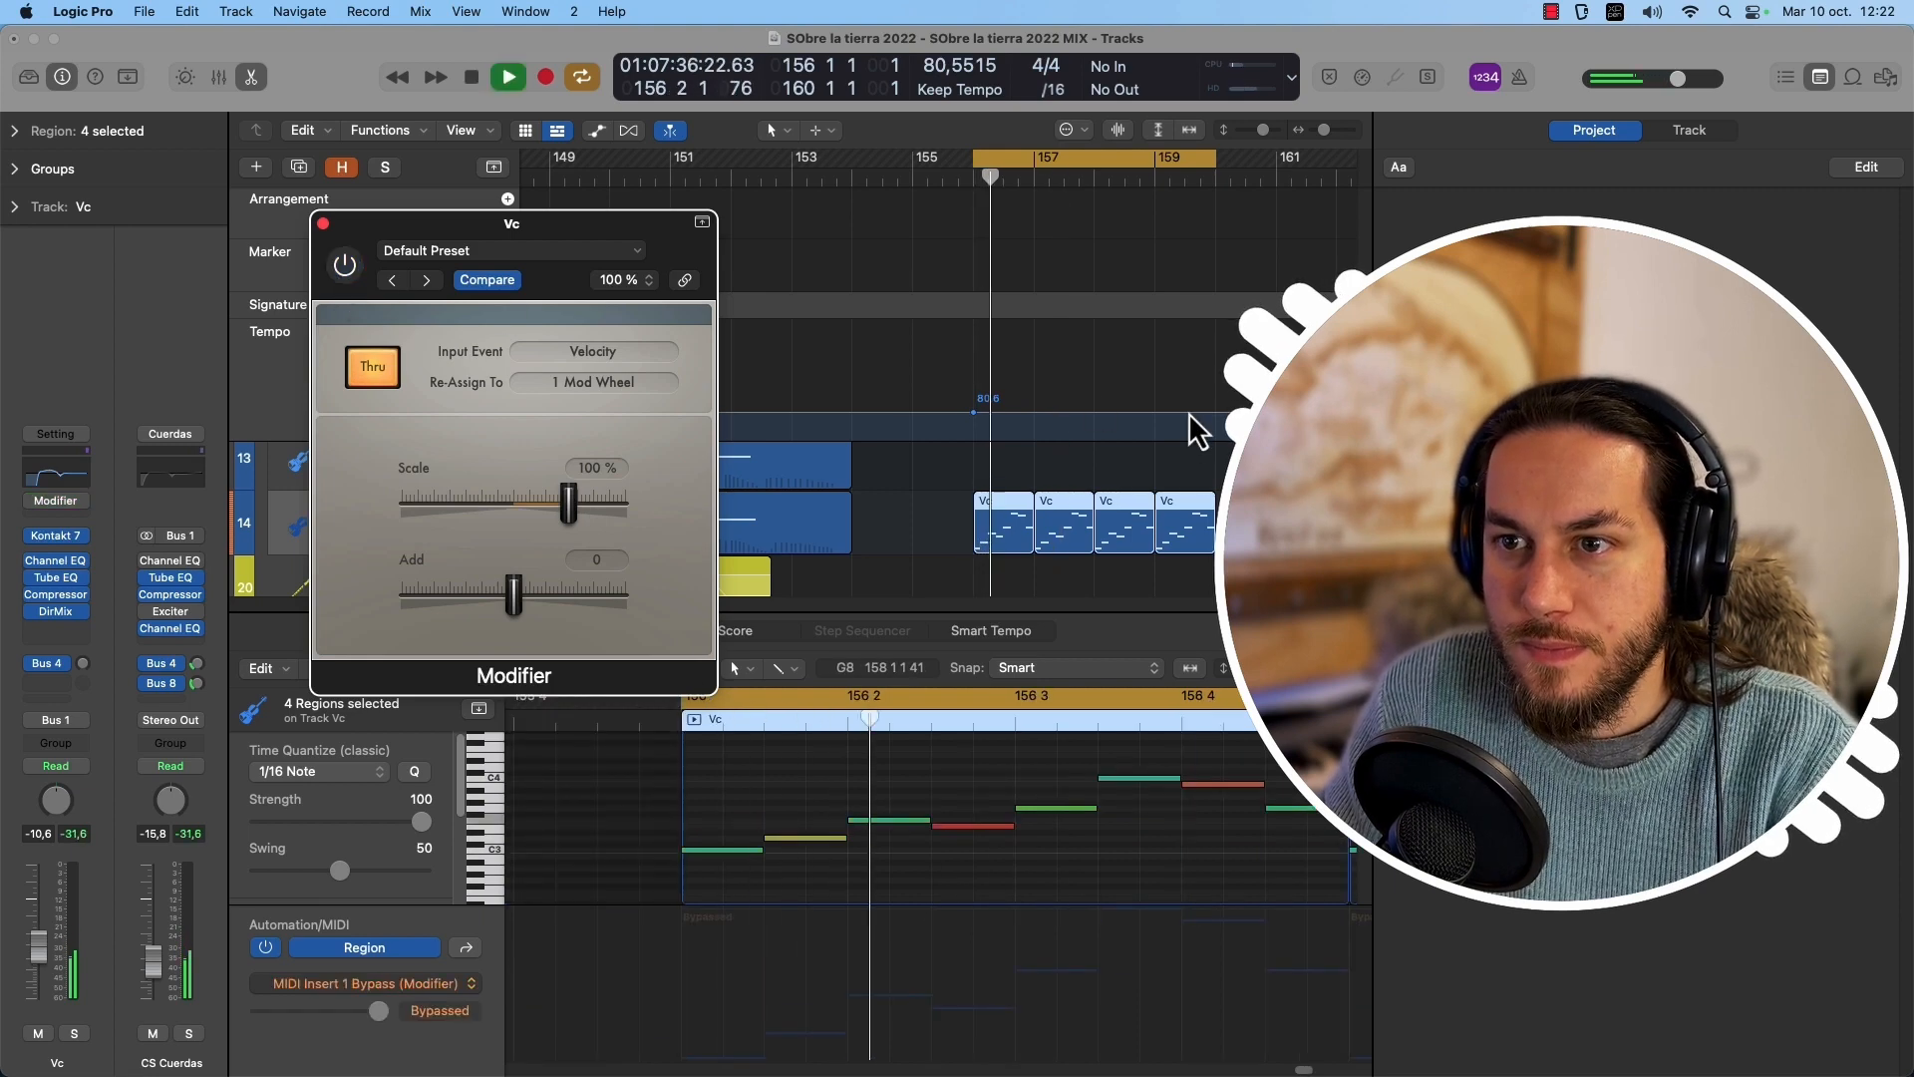
key("space")
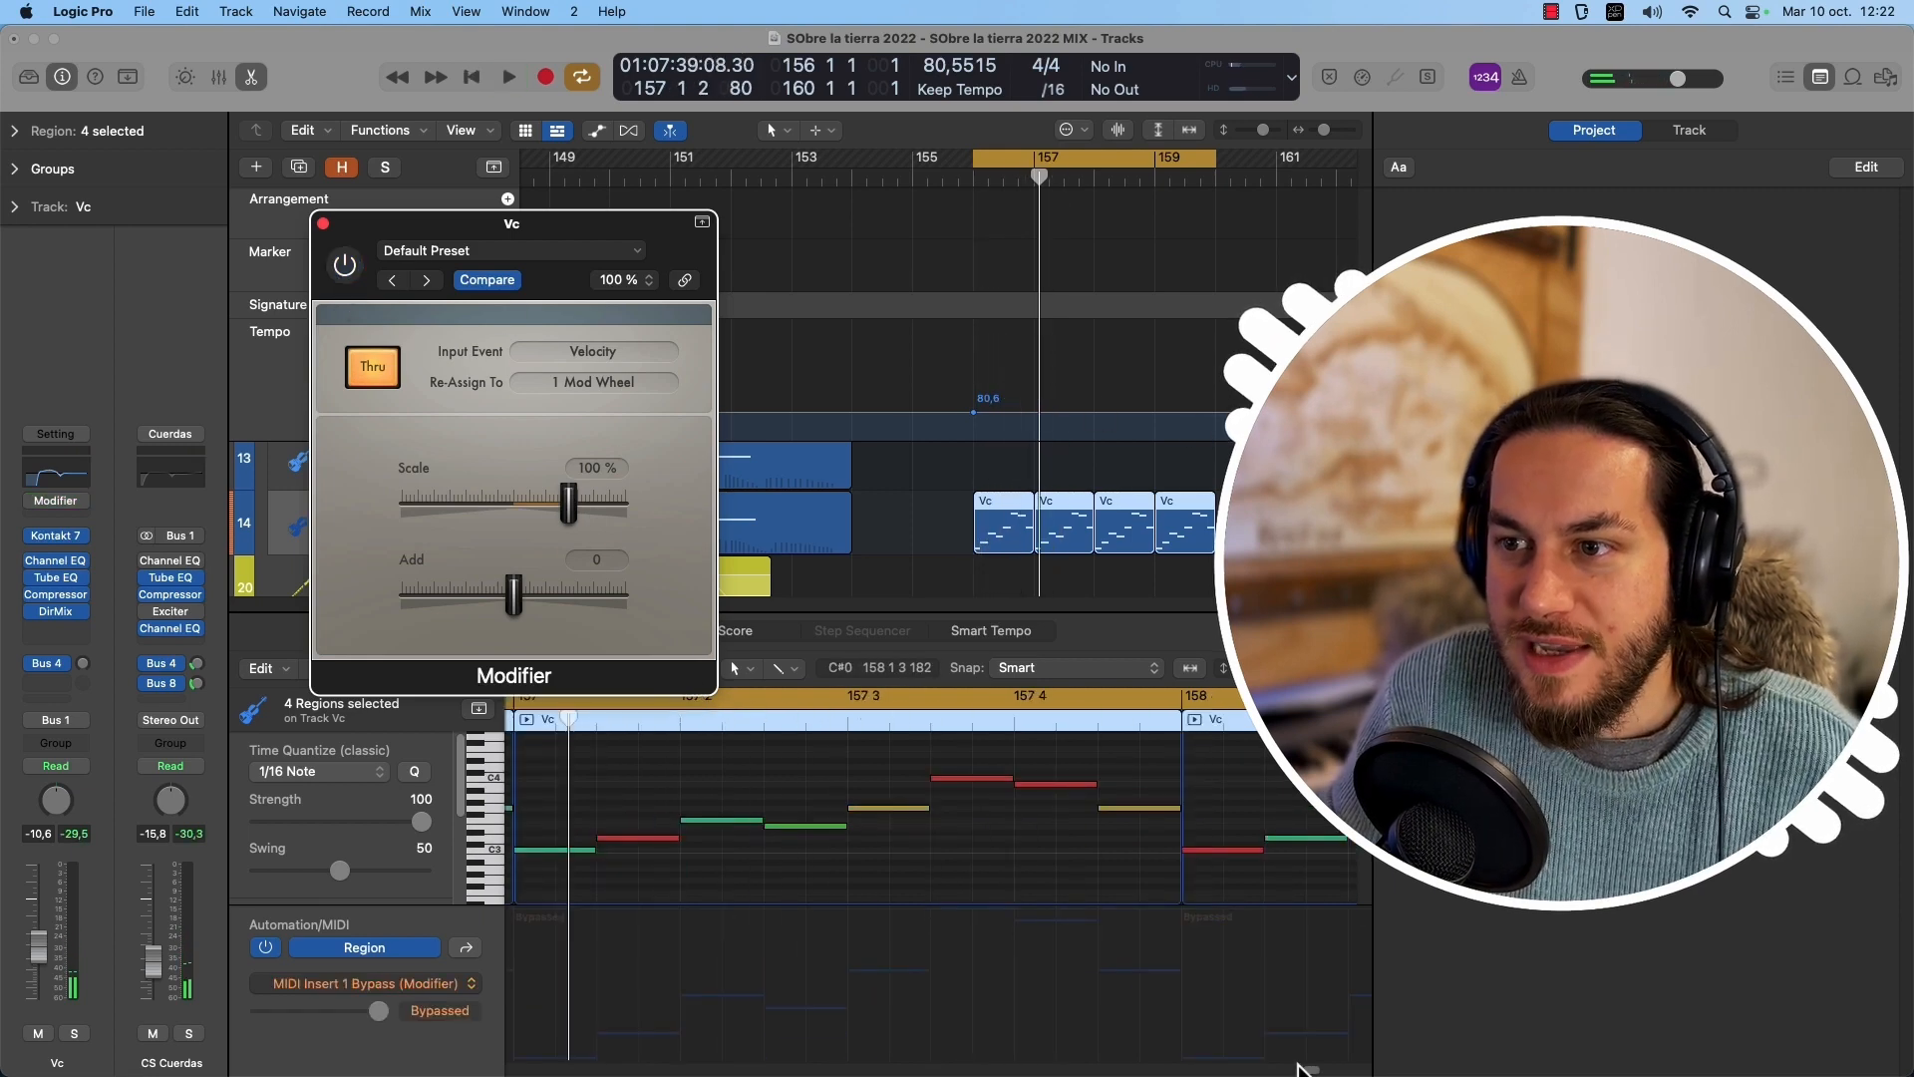
left_click_drag(1303, 1070, 1300, 1070)
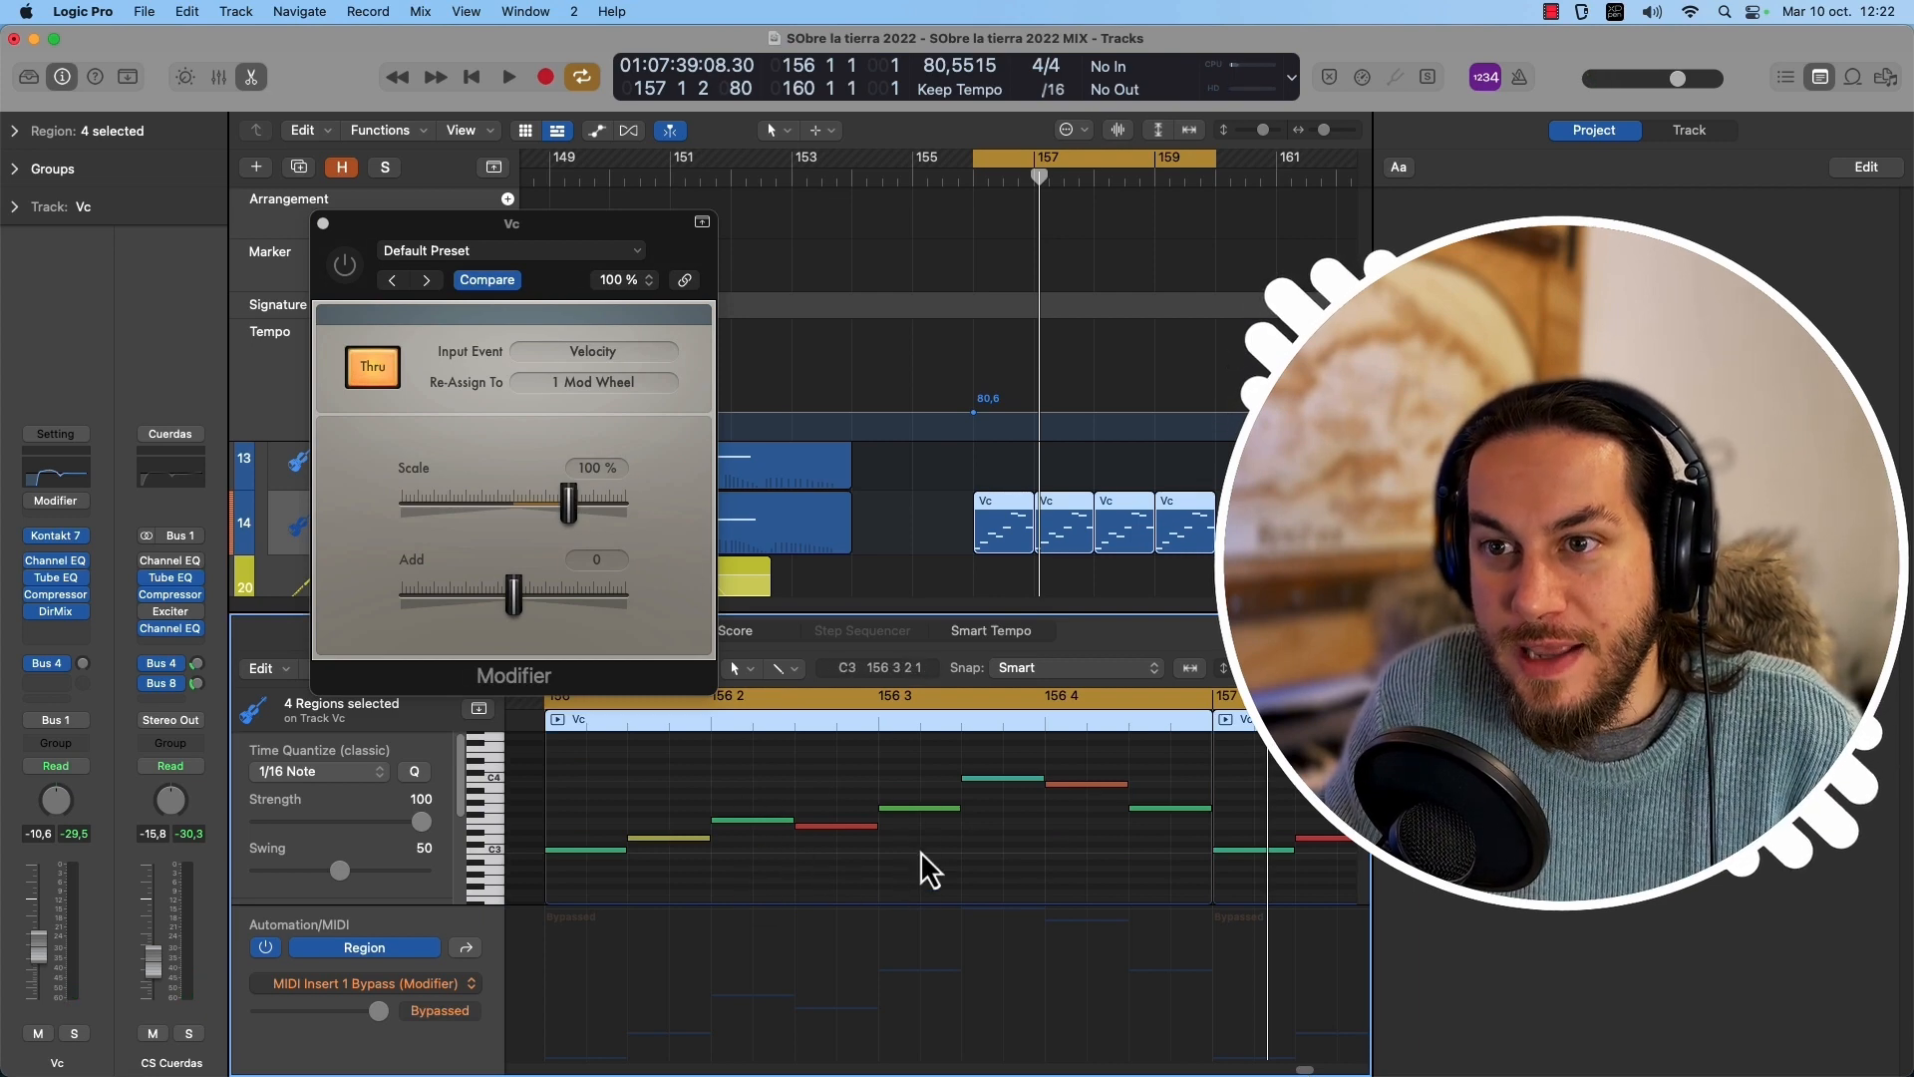
left_click(344, 264)
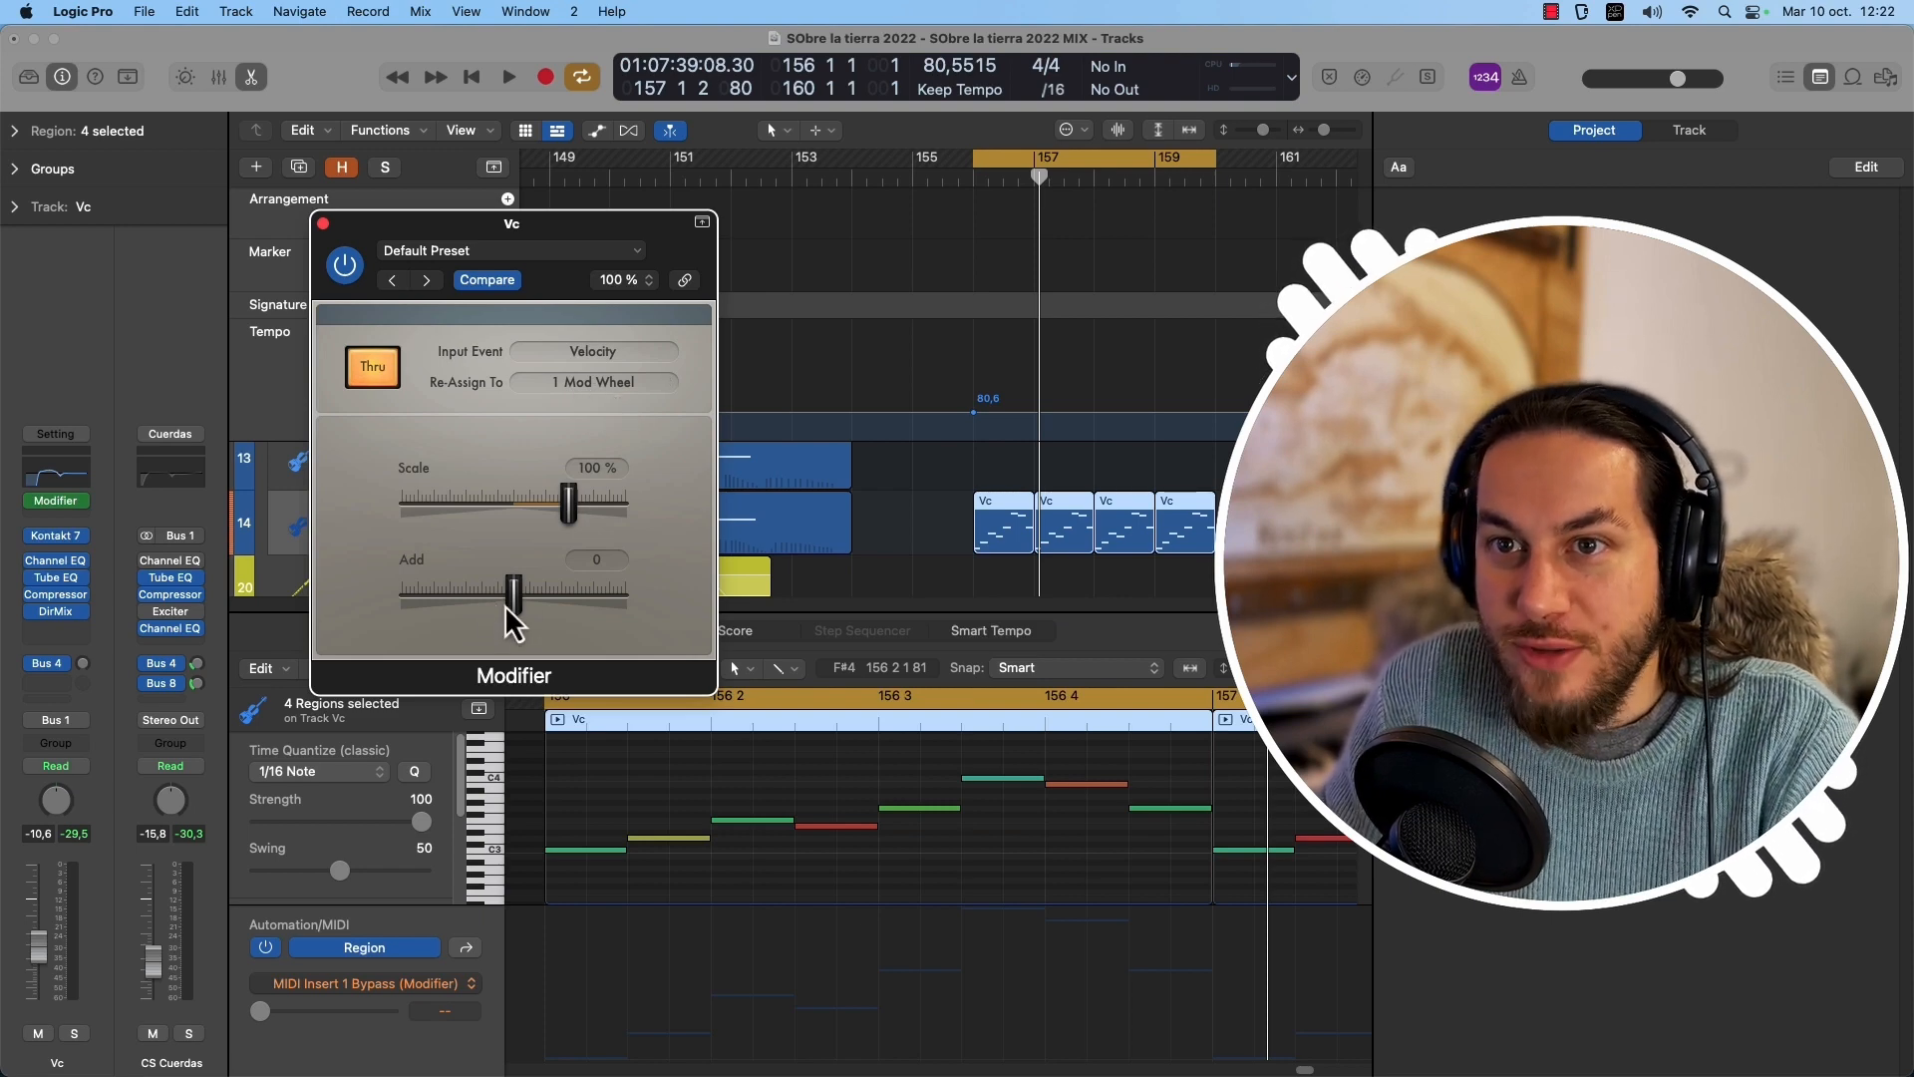
Try out the Modifier's Add amount, review its input event options, and re-assign Velocity to Note Number.
left_click_drag(509, 604, 488, 598)
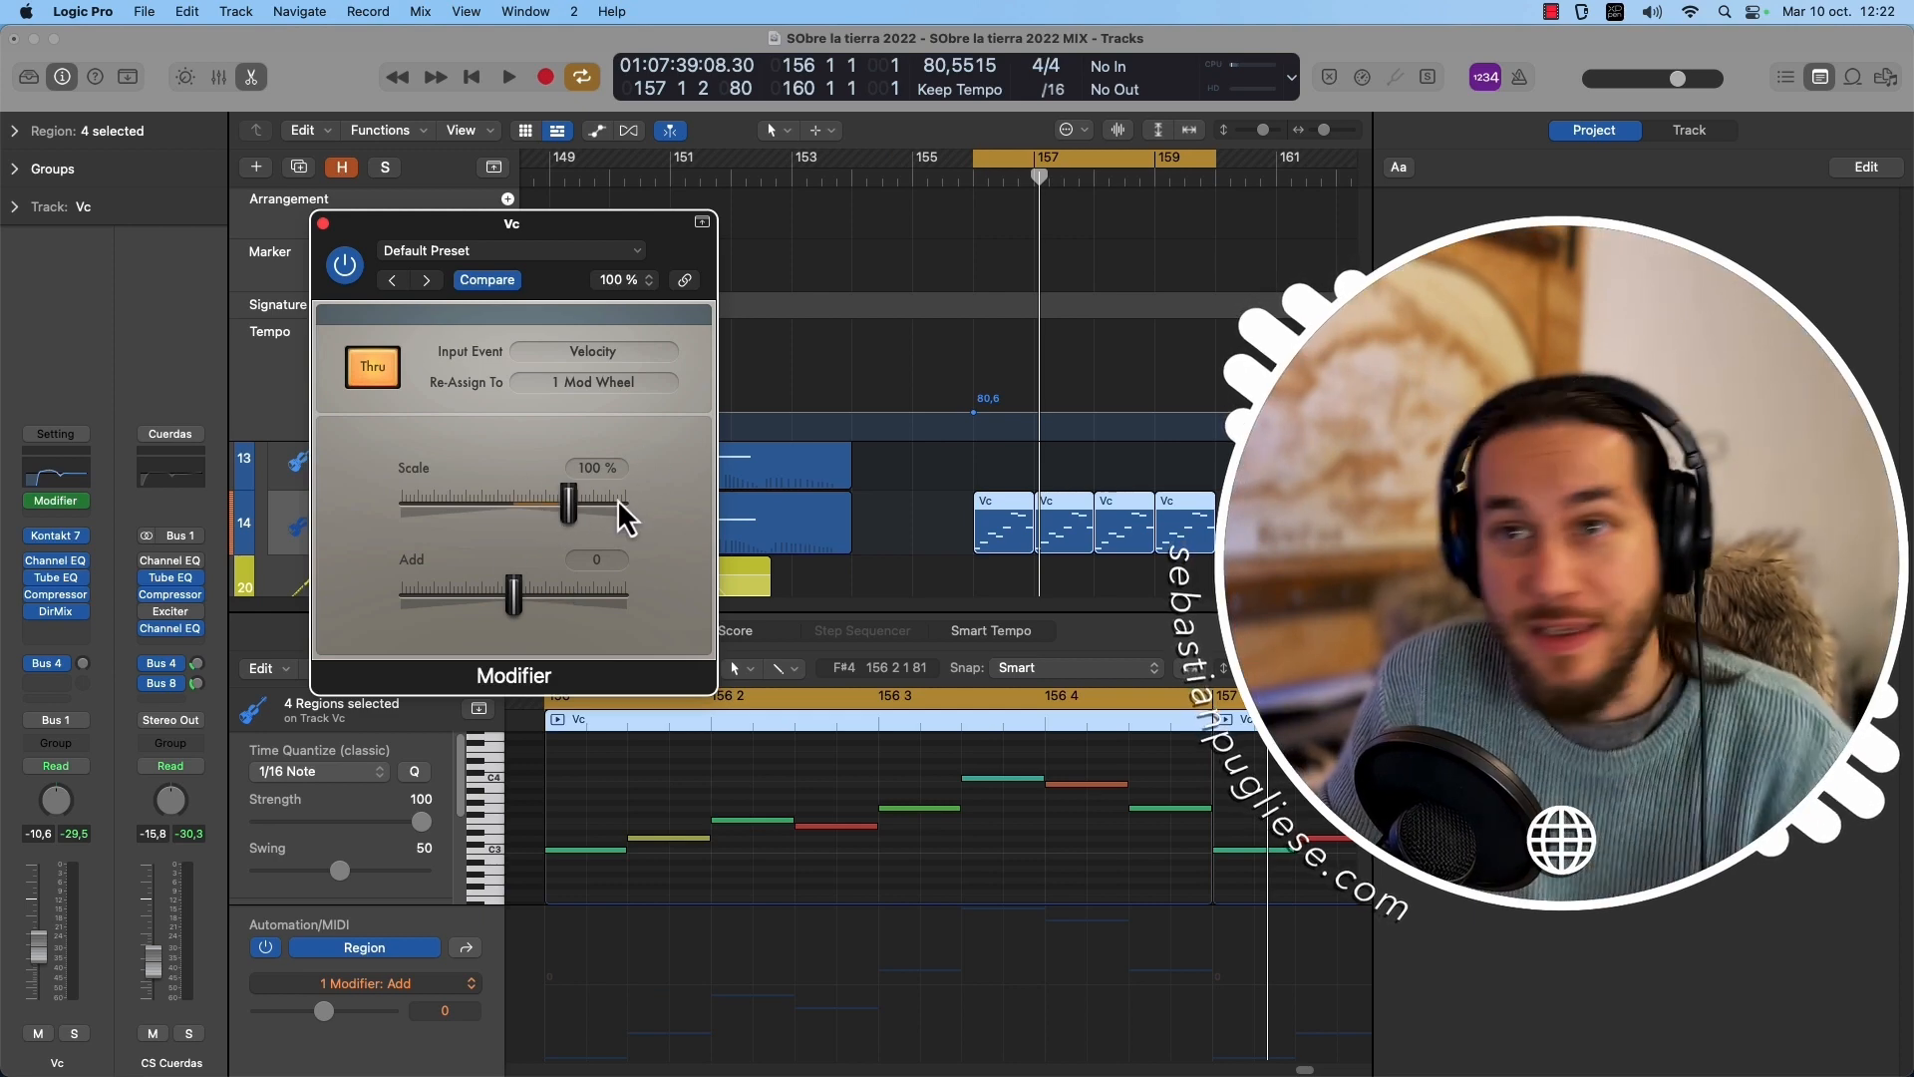
left_click(648, 349)
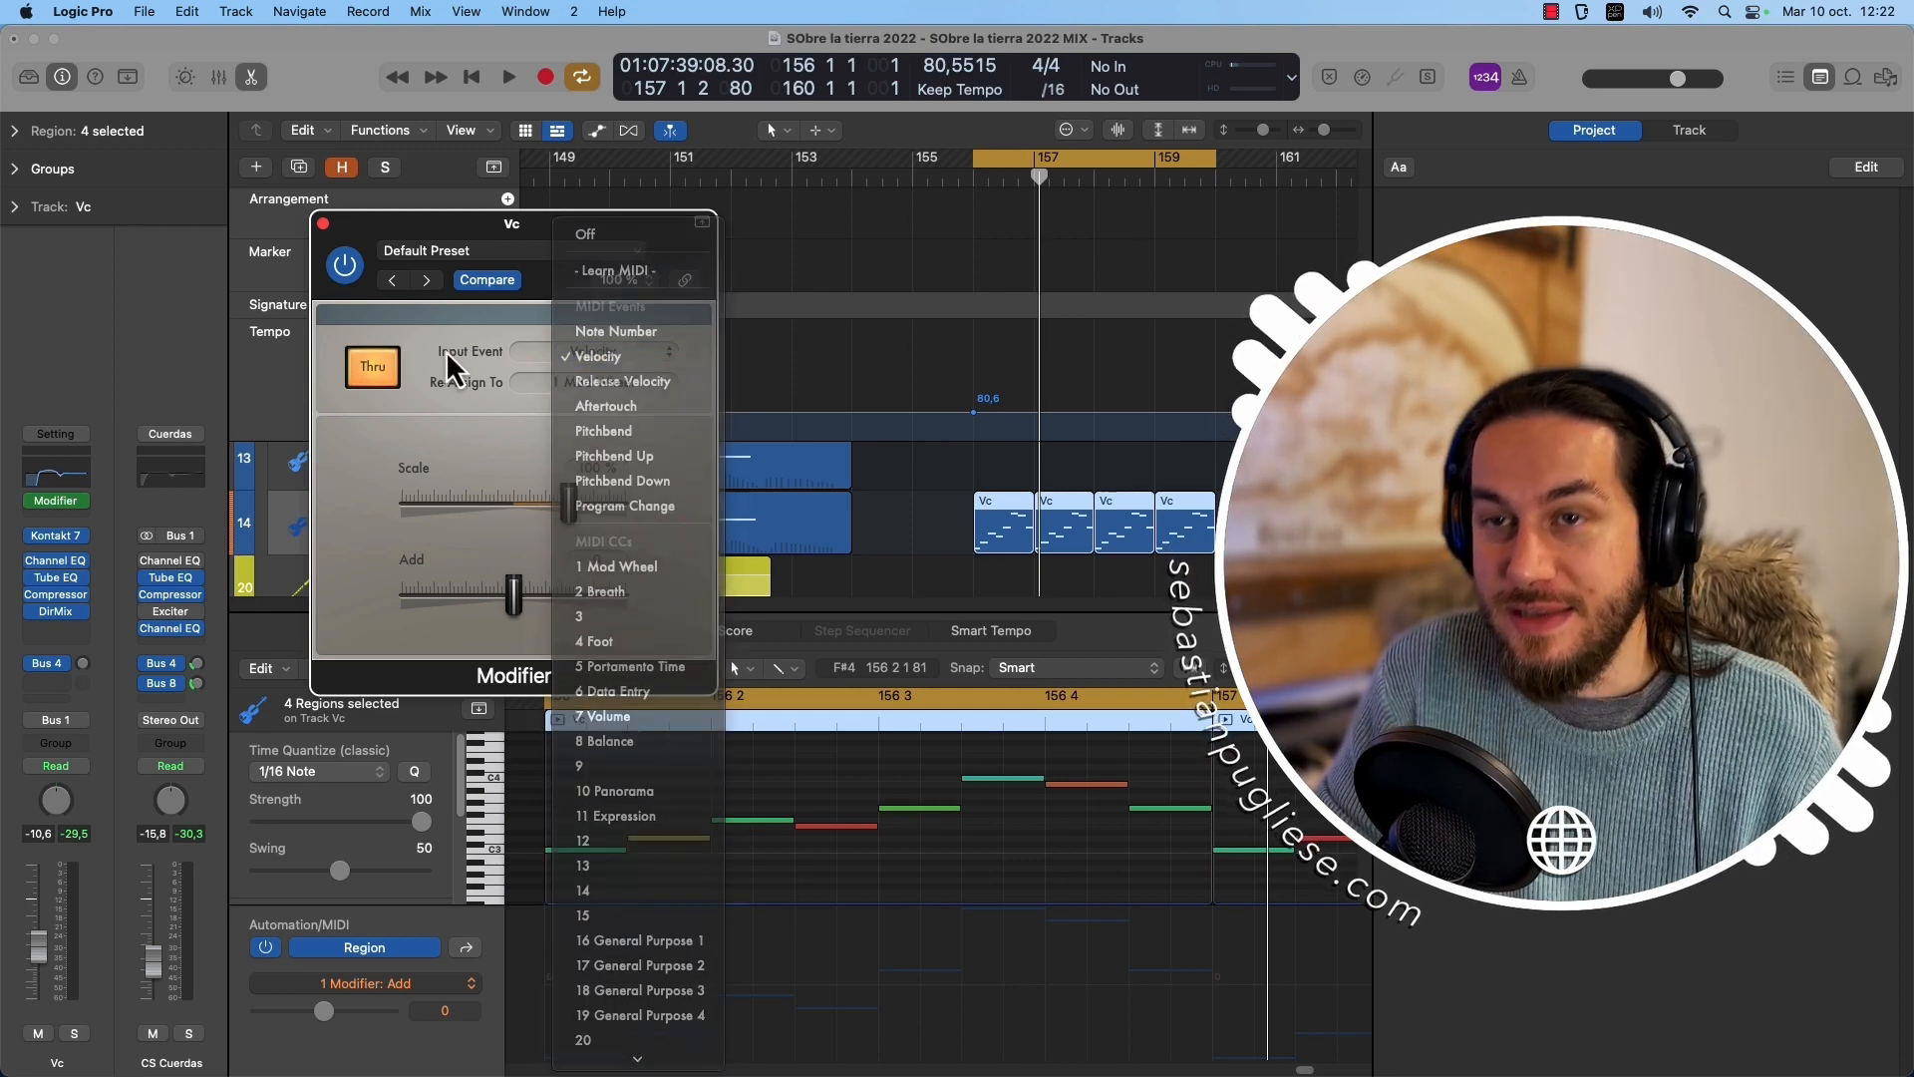
left_click(445, 350)
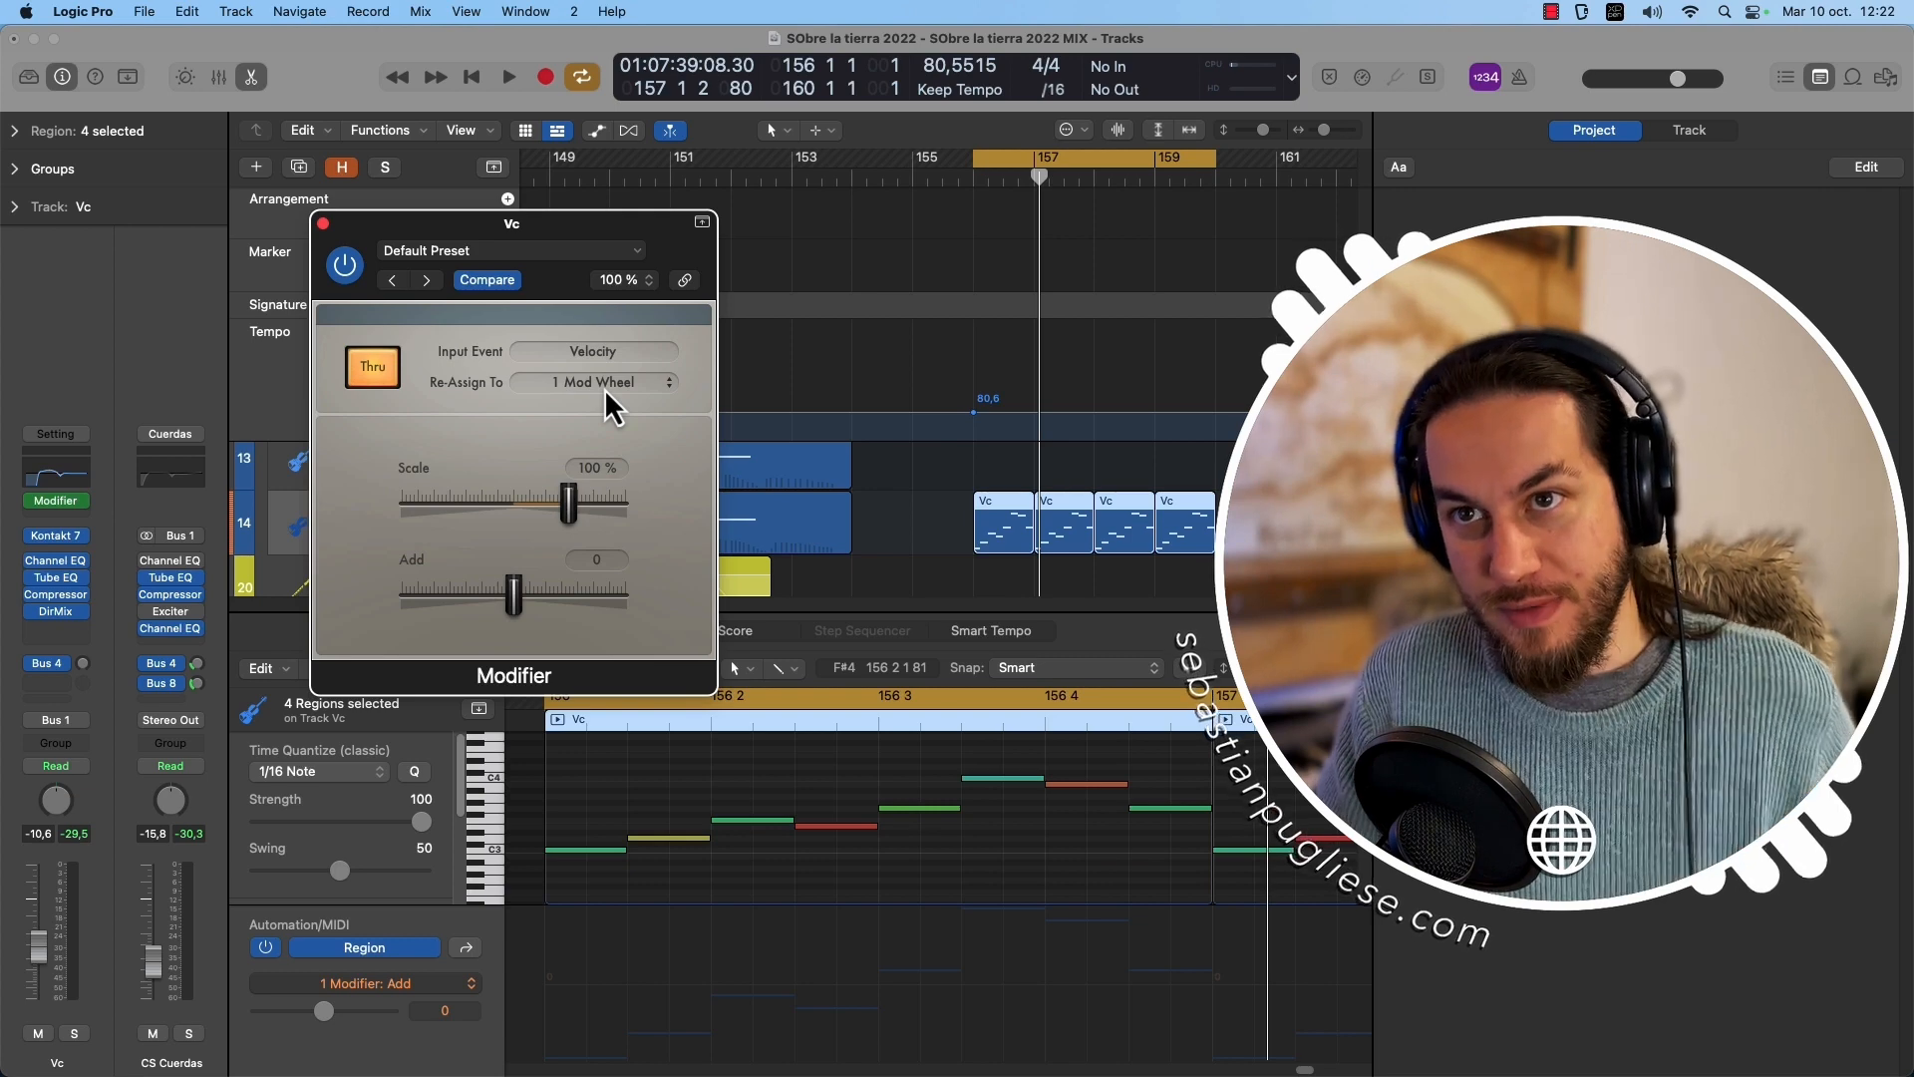
left_click(604, 384)
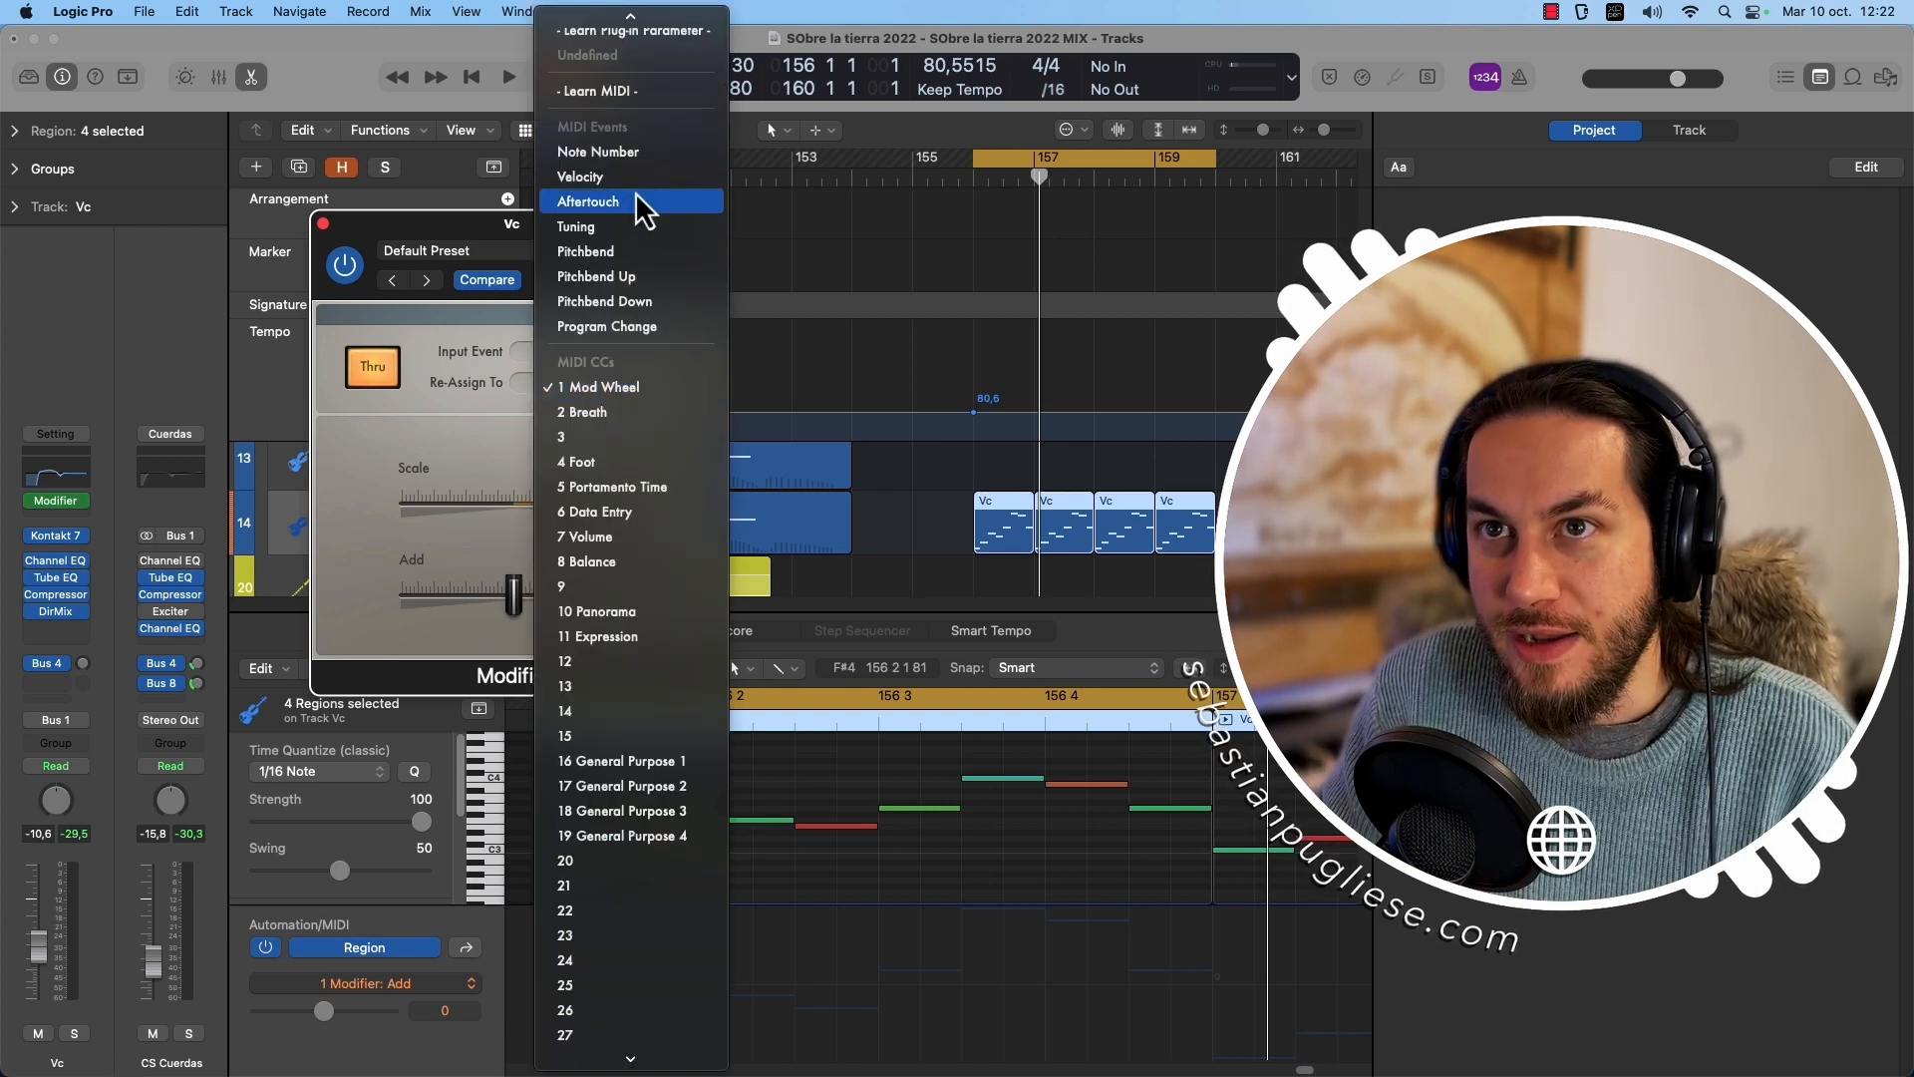
left_click(638, 158)
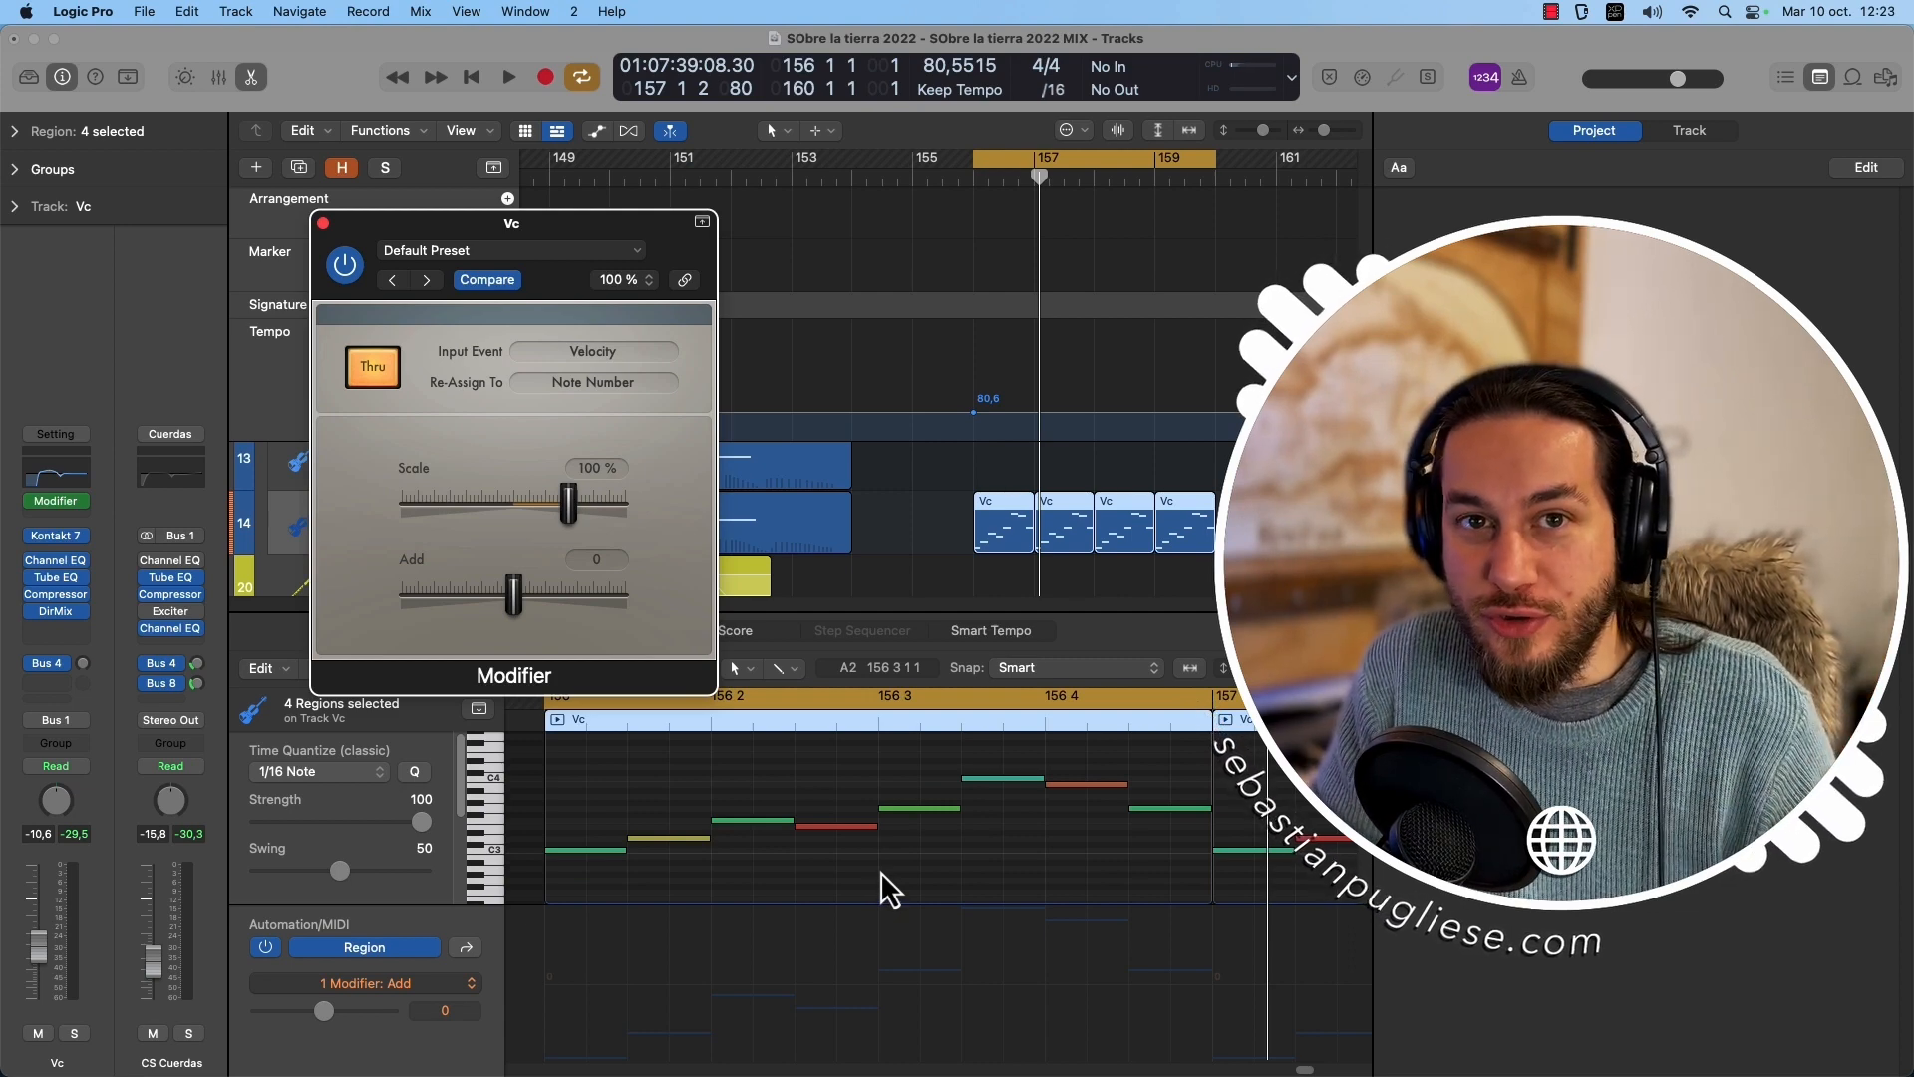
Play the Vc regions from bar 156 to audition the Modifier with velocity re-assigned to Note Number.
key("space")
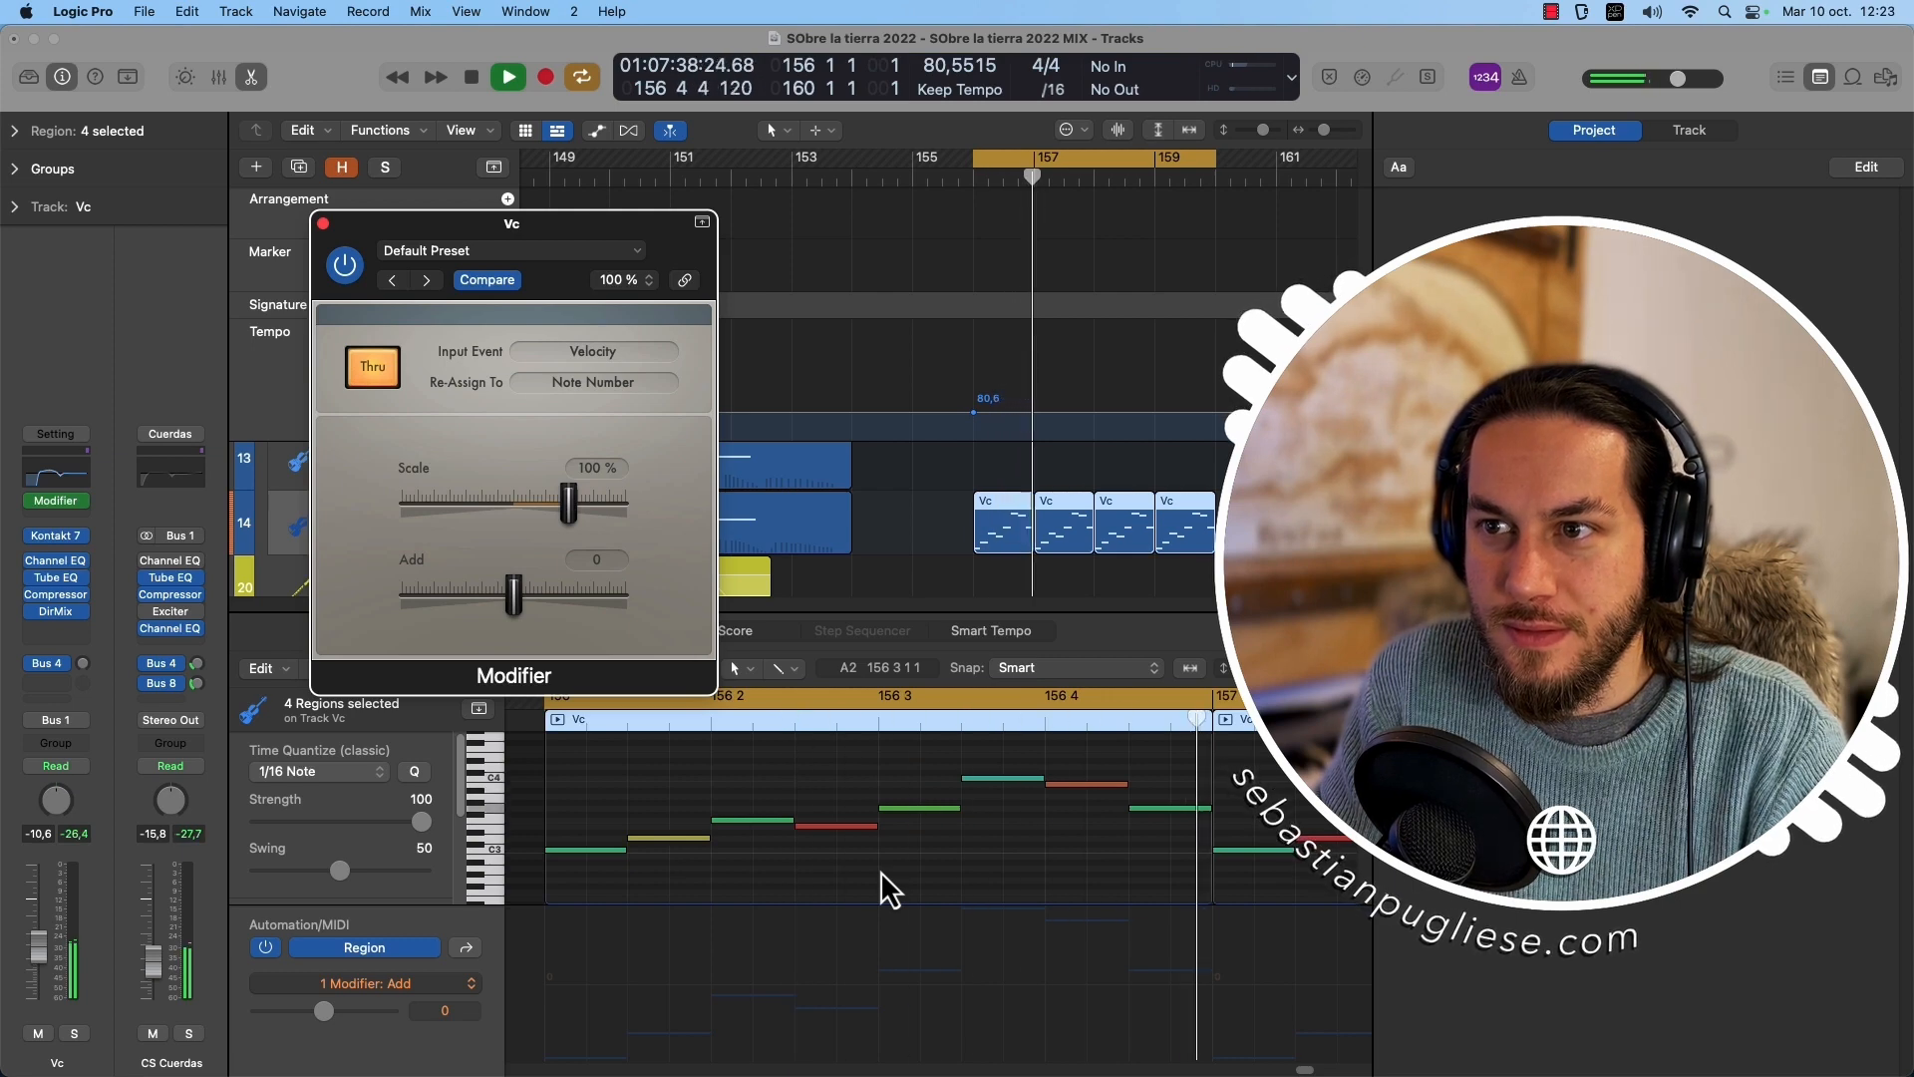
key("space")
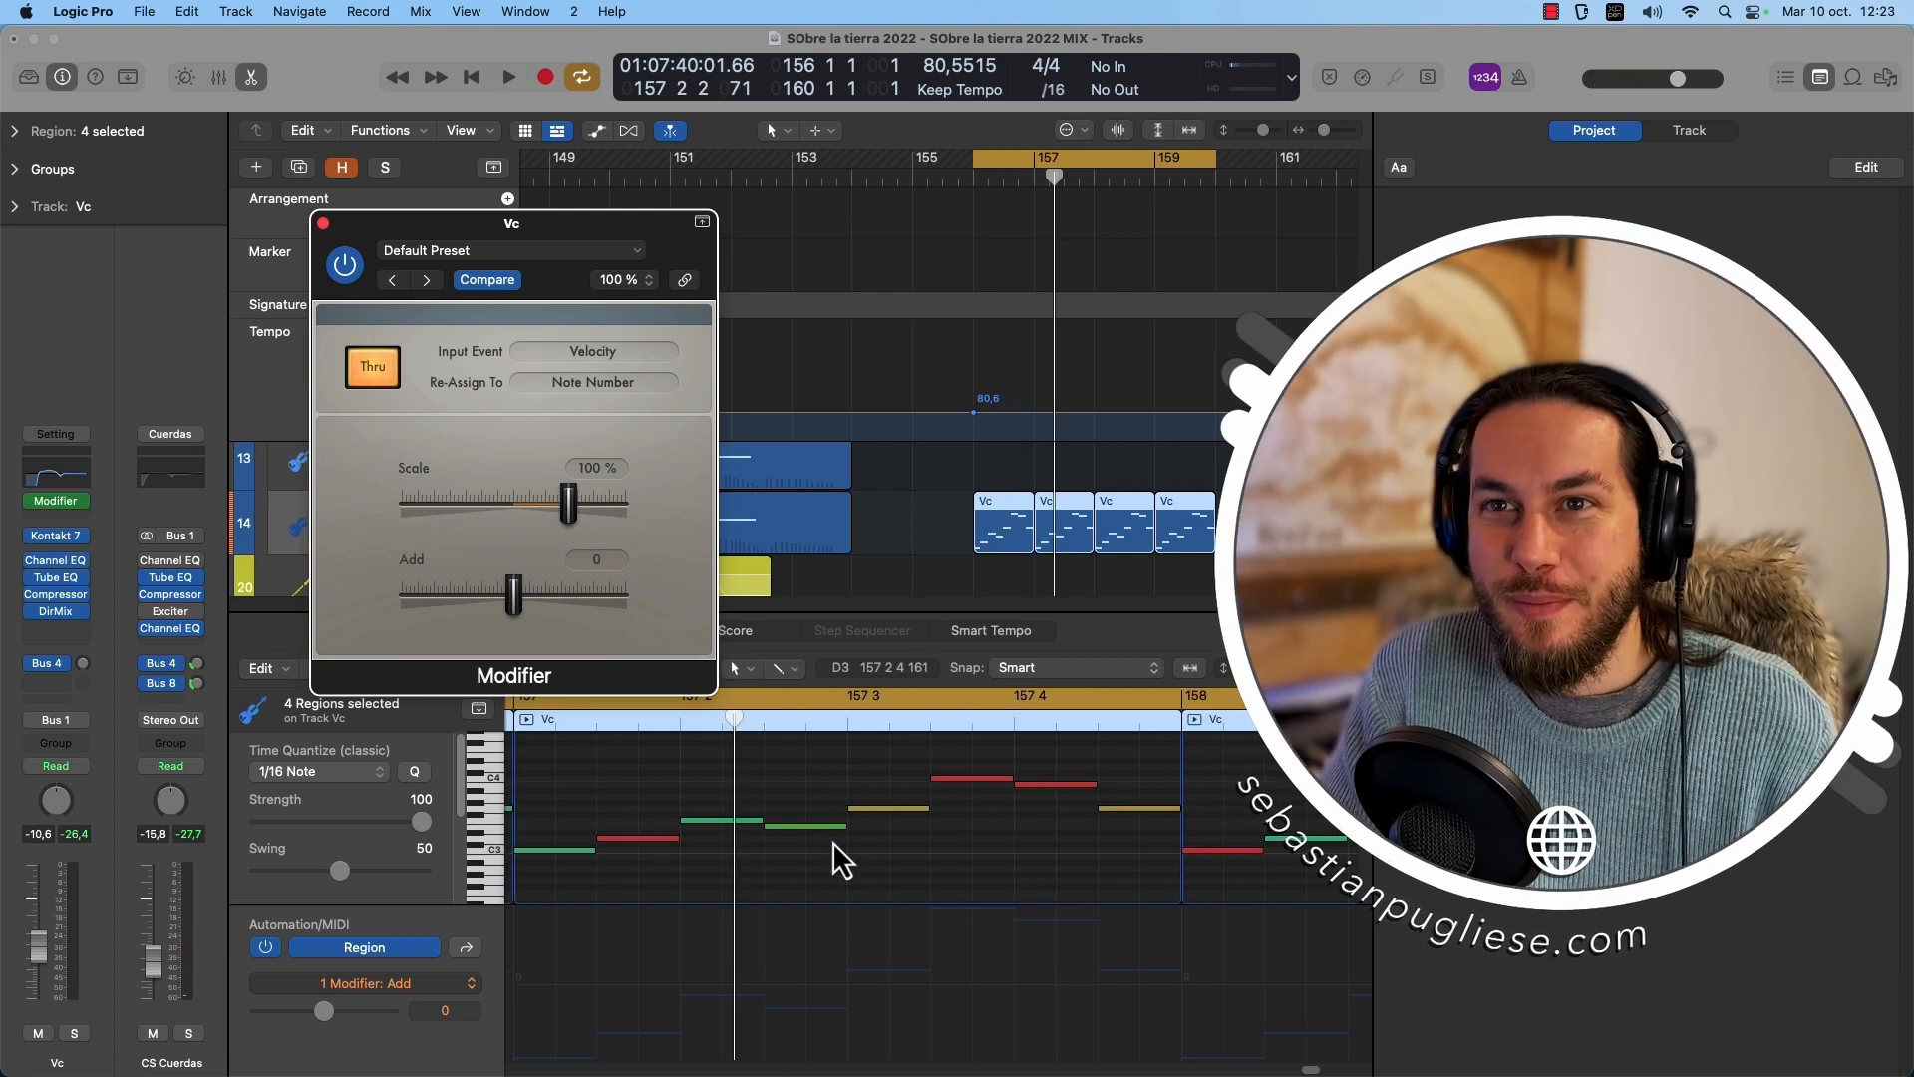
left_click(974, 220)
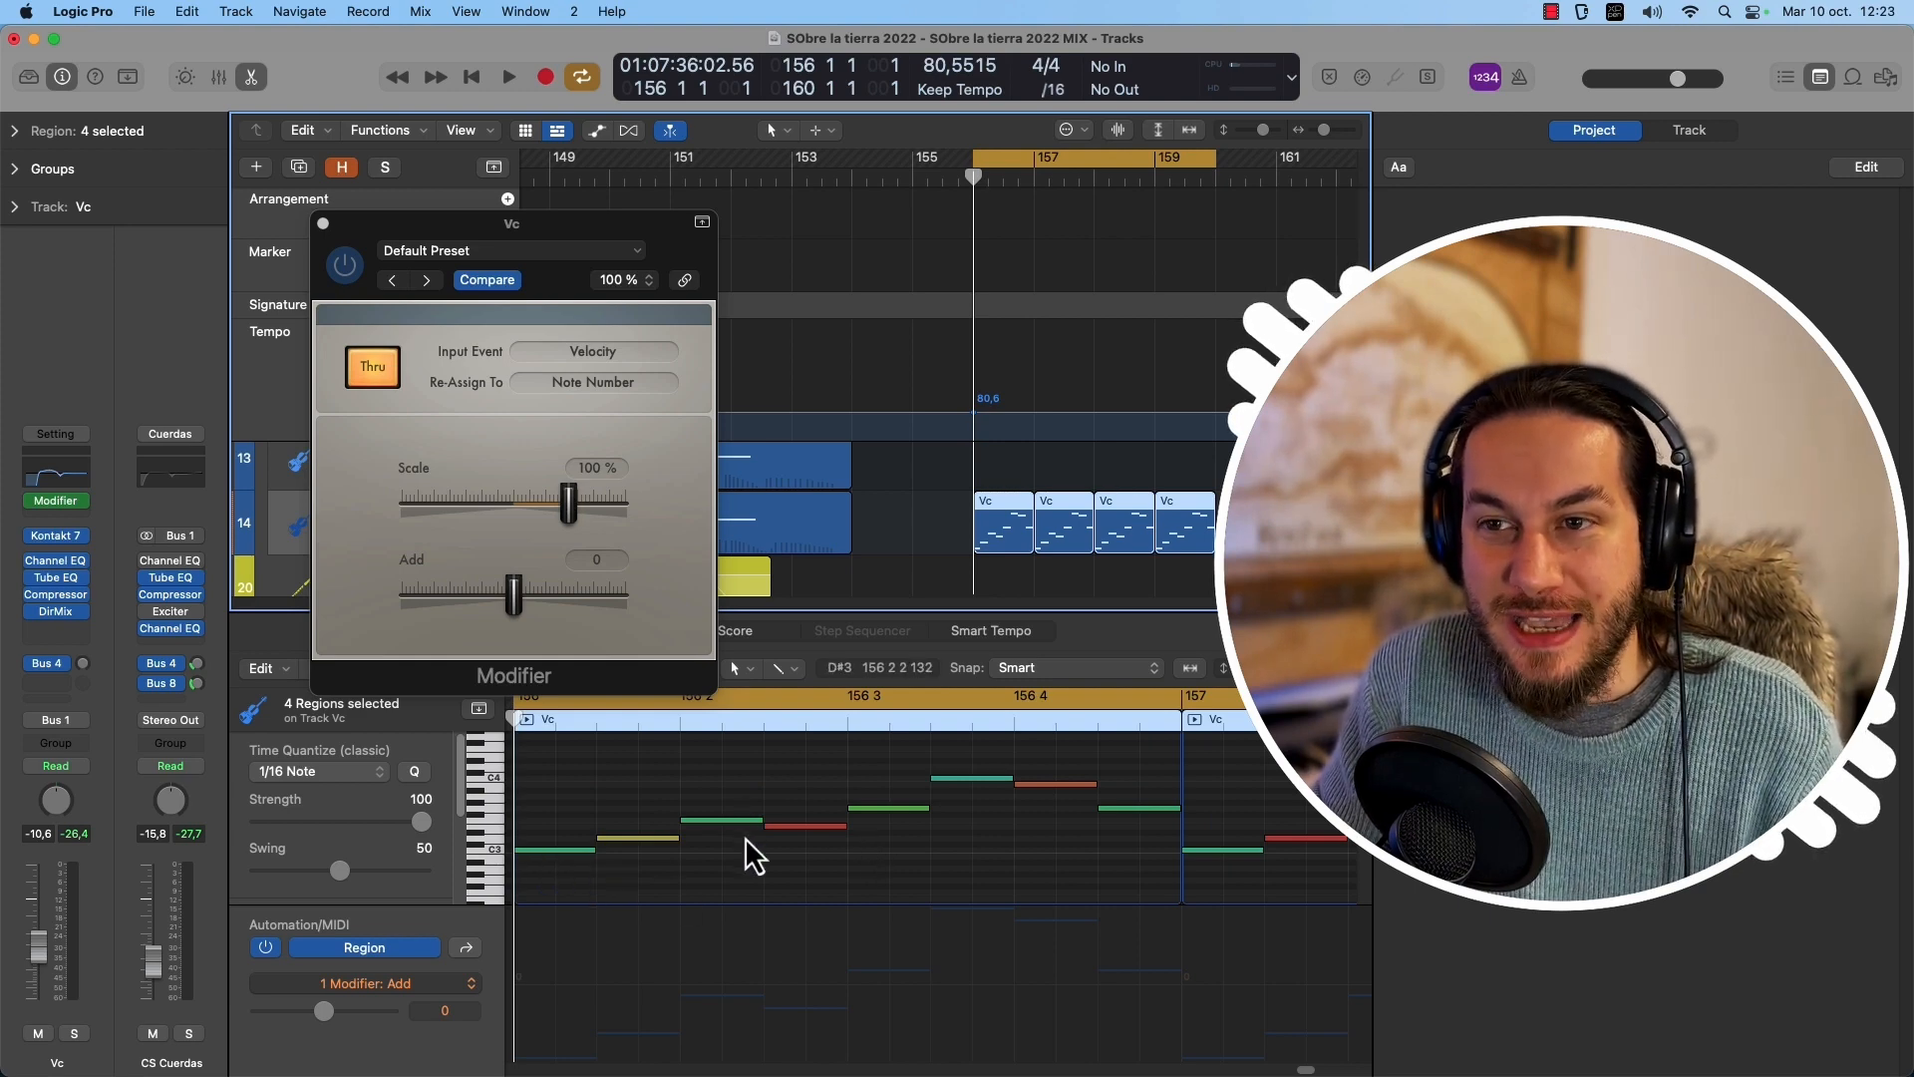
key("space")
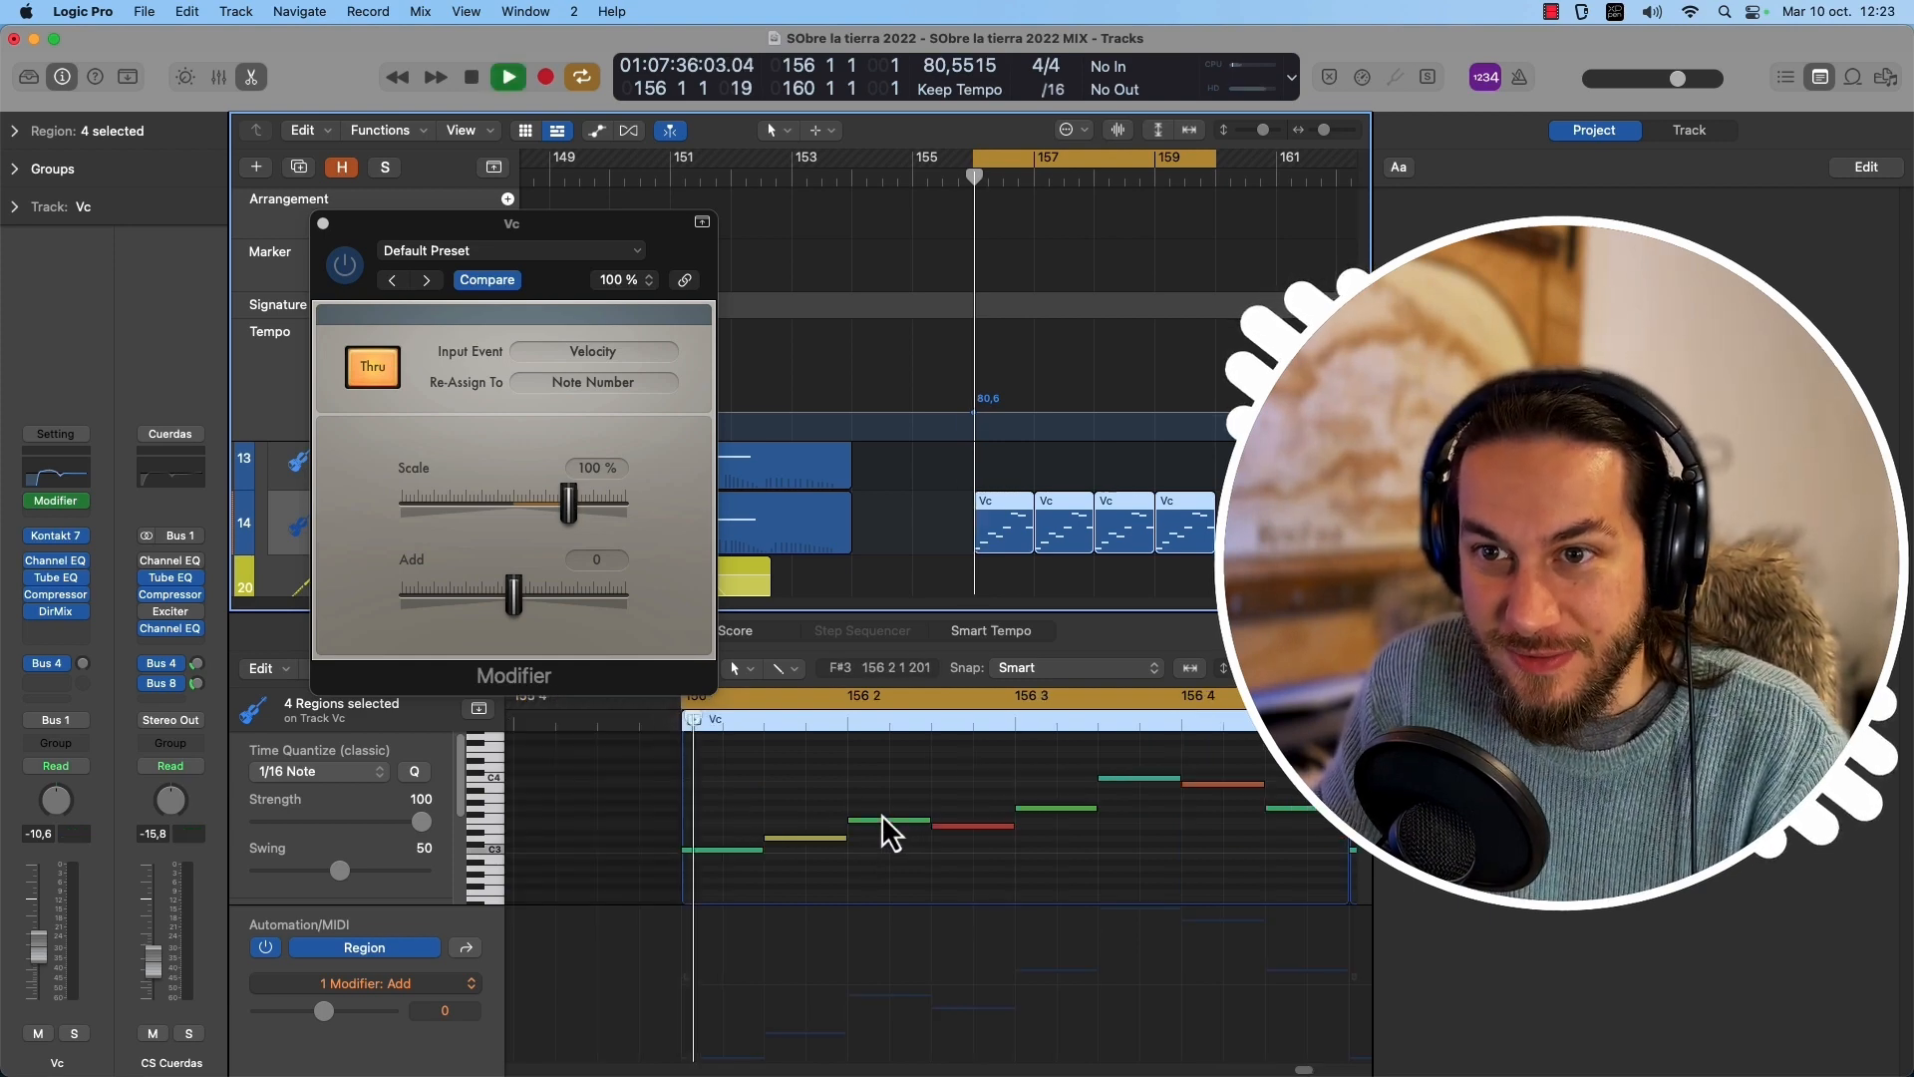
key("space")
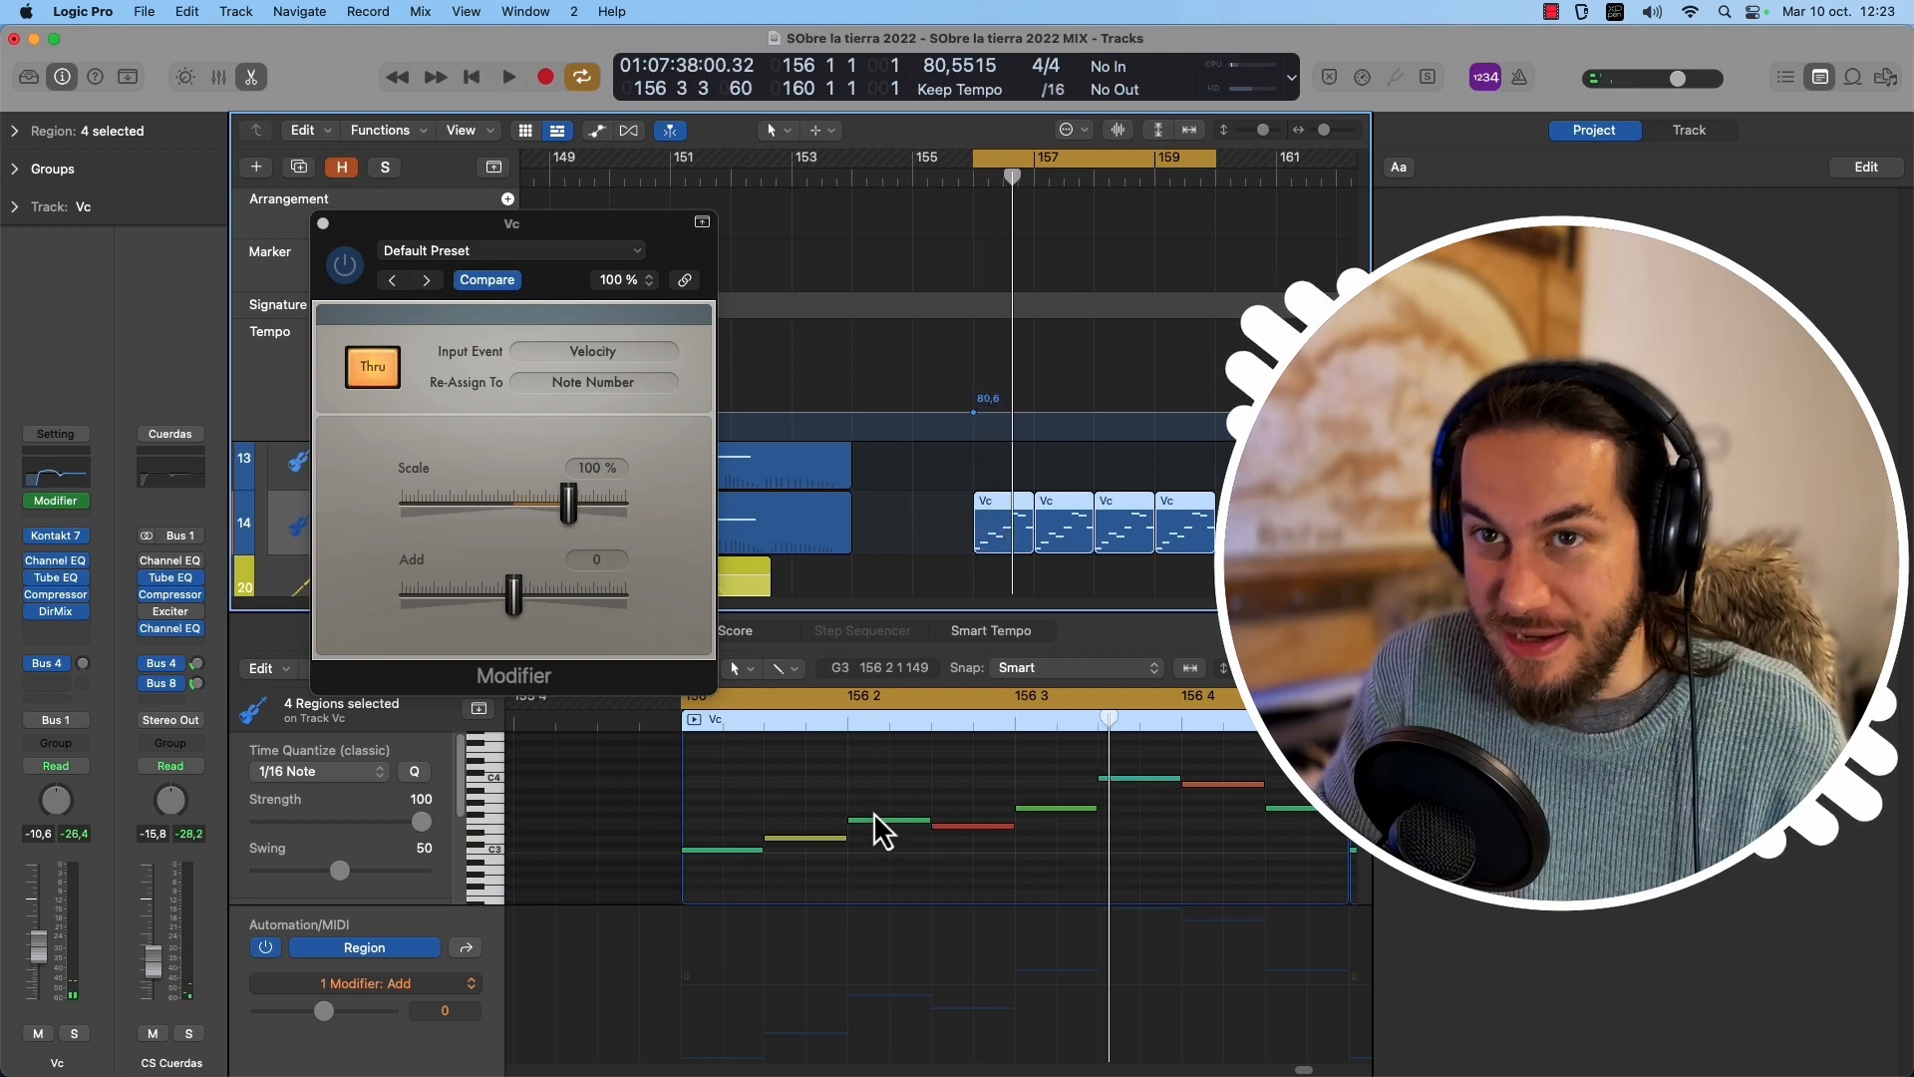
Turn off the Modifier's Thru option and play the Vc regions to hear only the re-assigned events.
left_click(369, 368)
key("space")
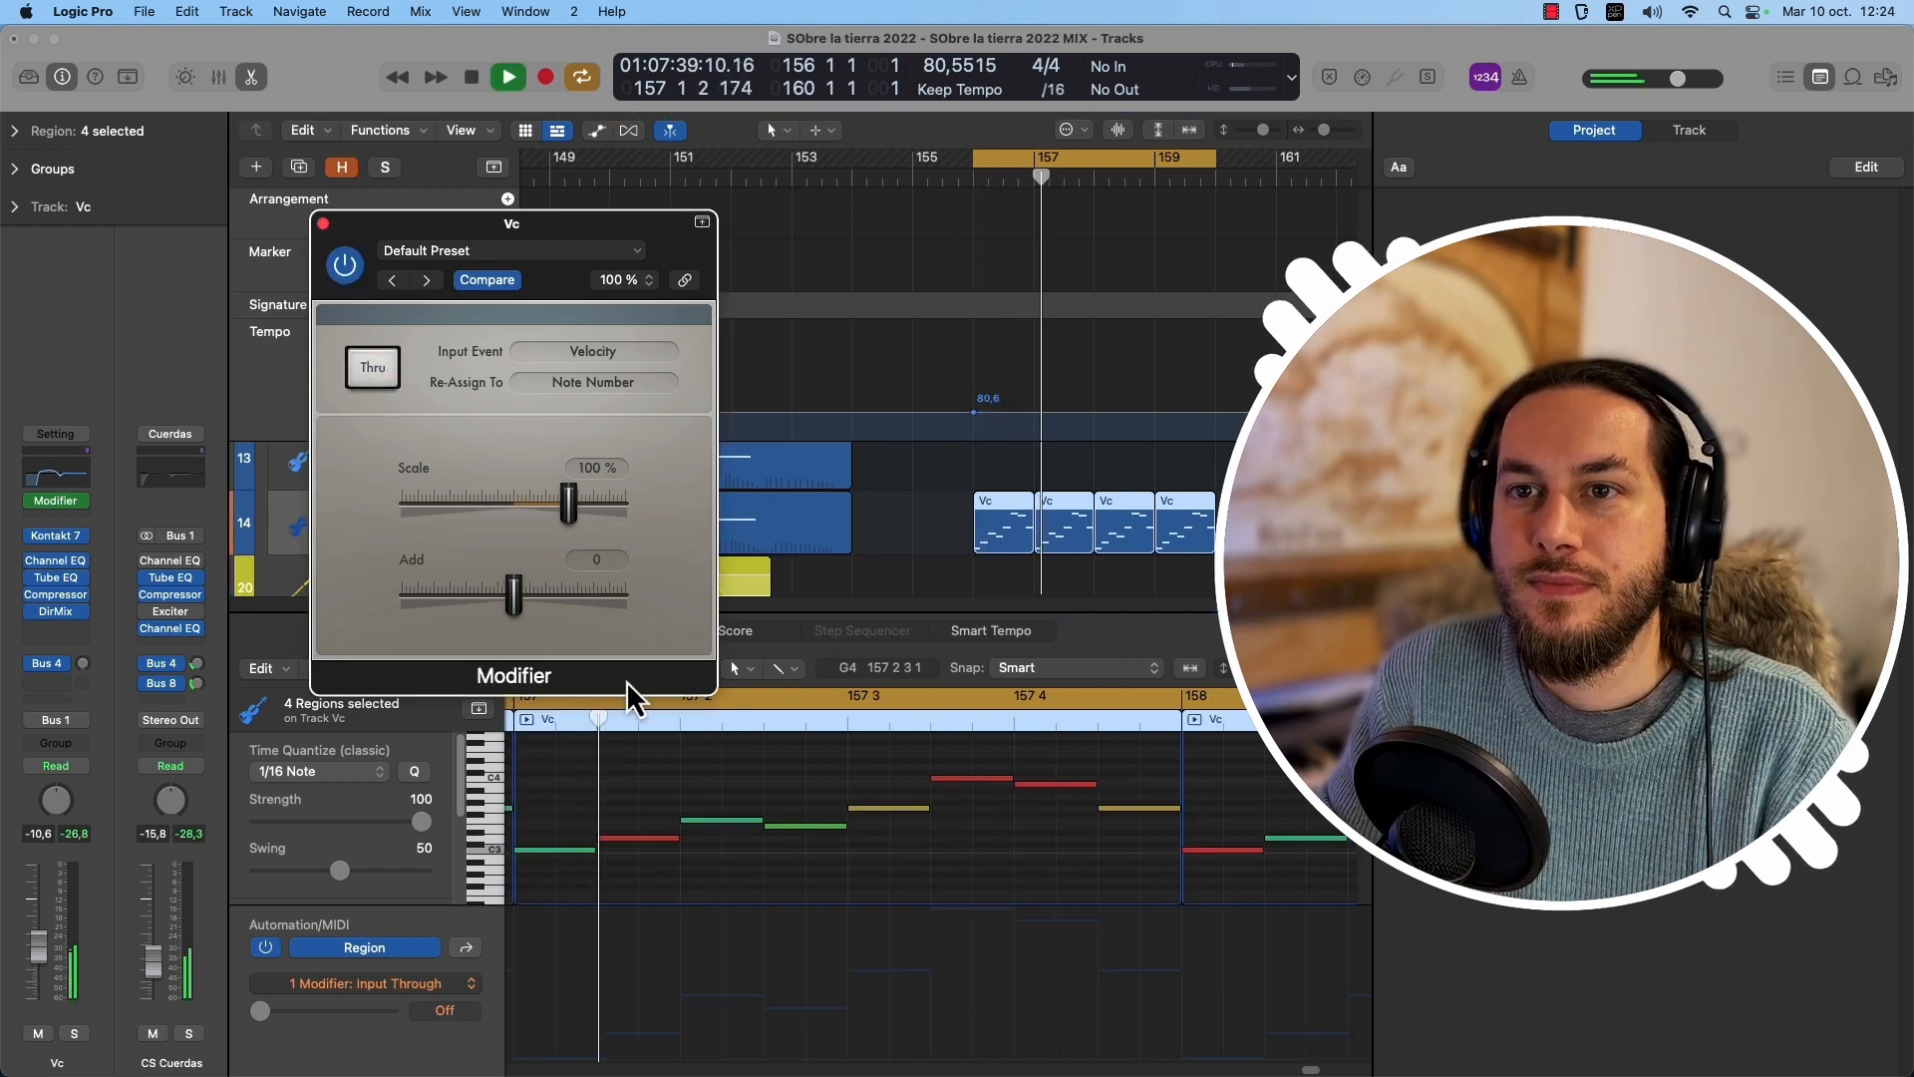
key("space")
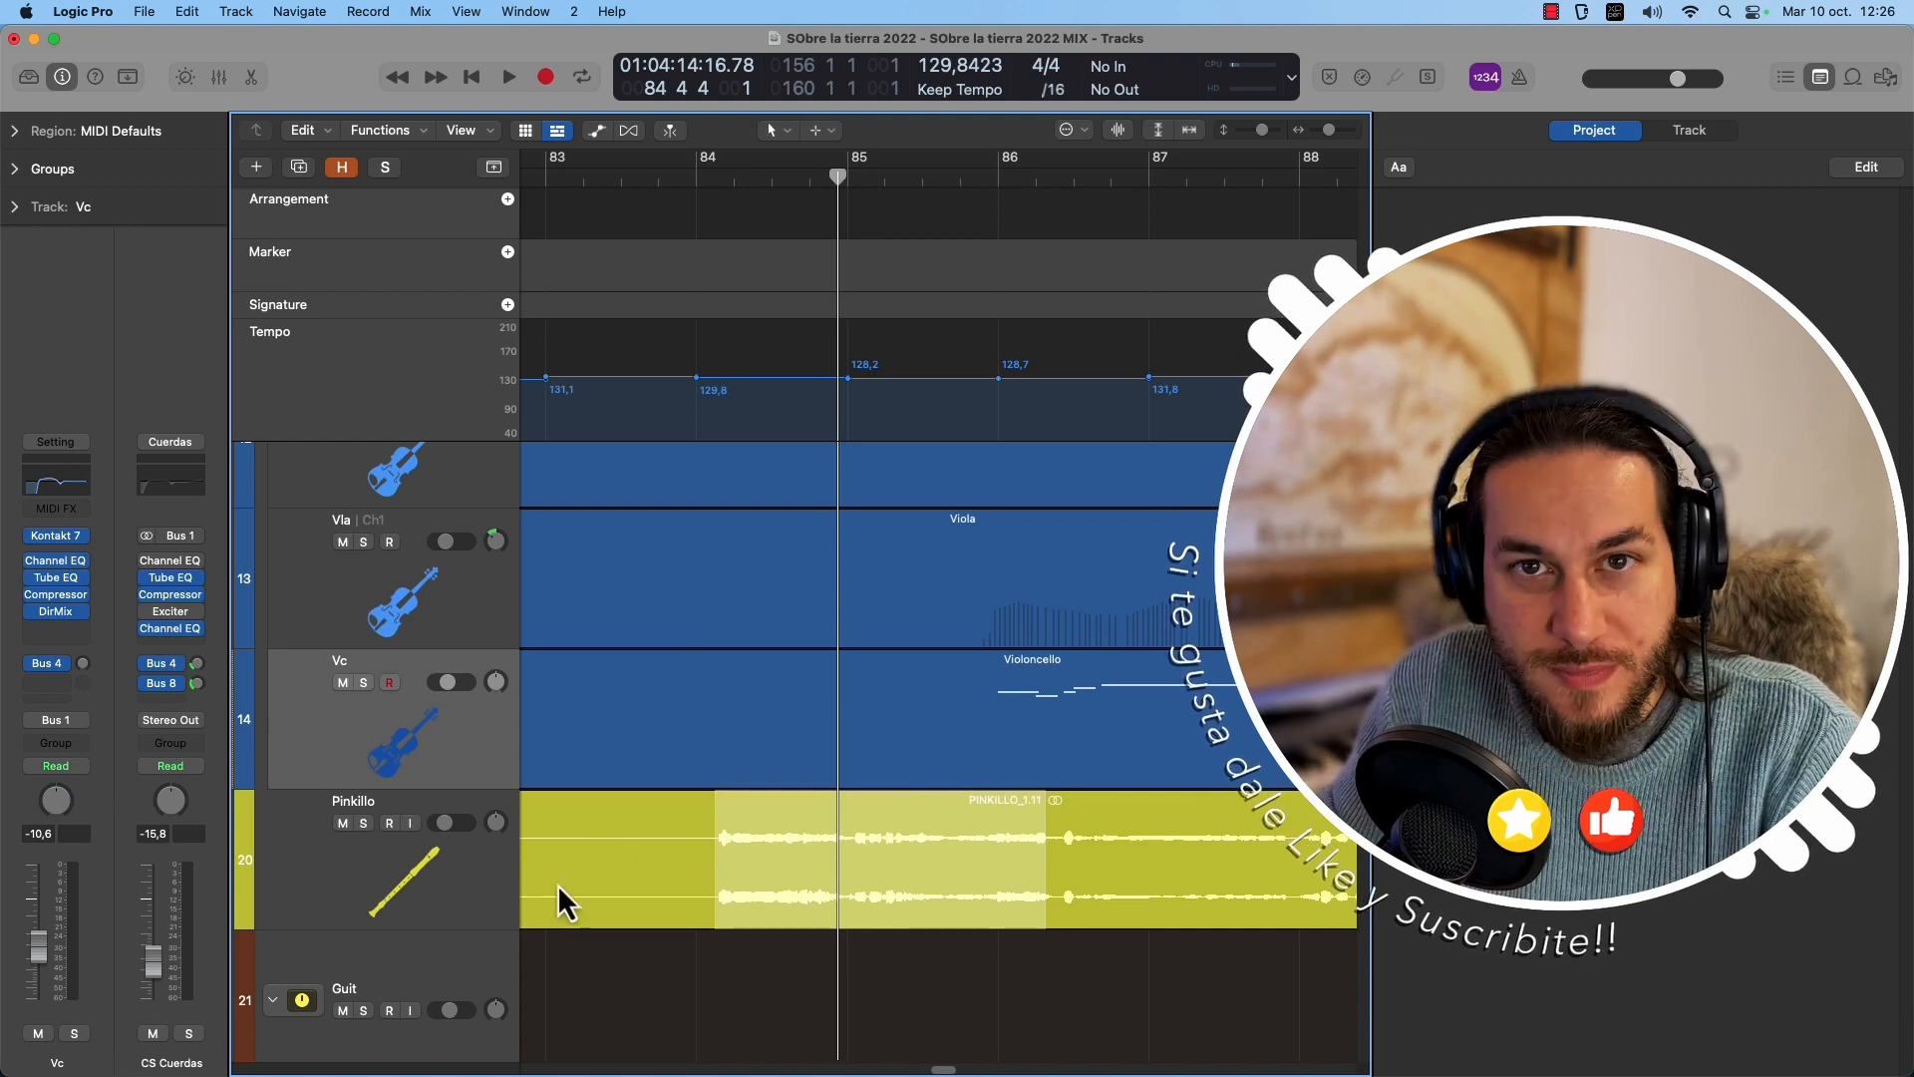
Show the Live Loops grid beside the tracks and copy the PINKILLO_1.12 region into the Pinkillo track's first cell.
left_click(812, 865)
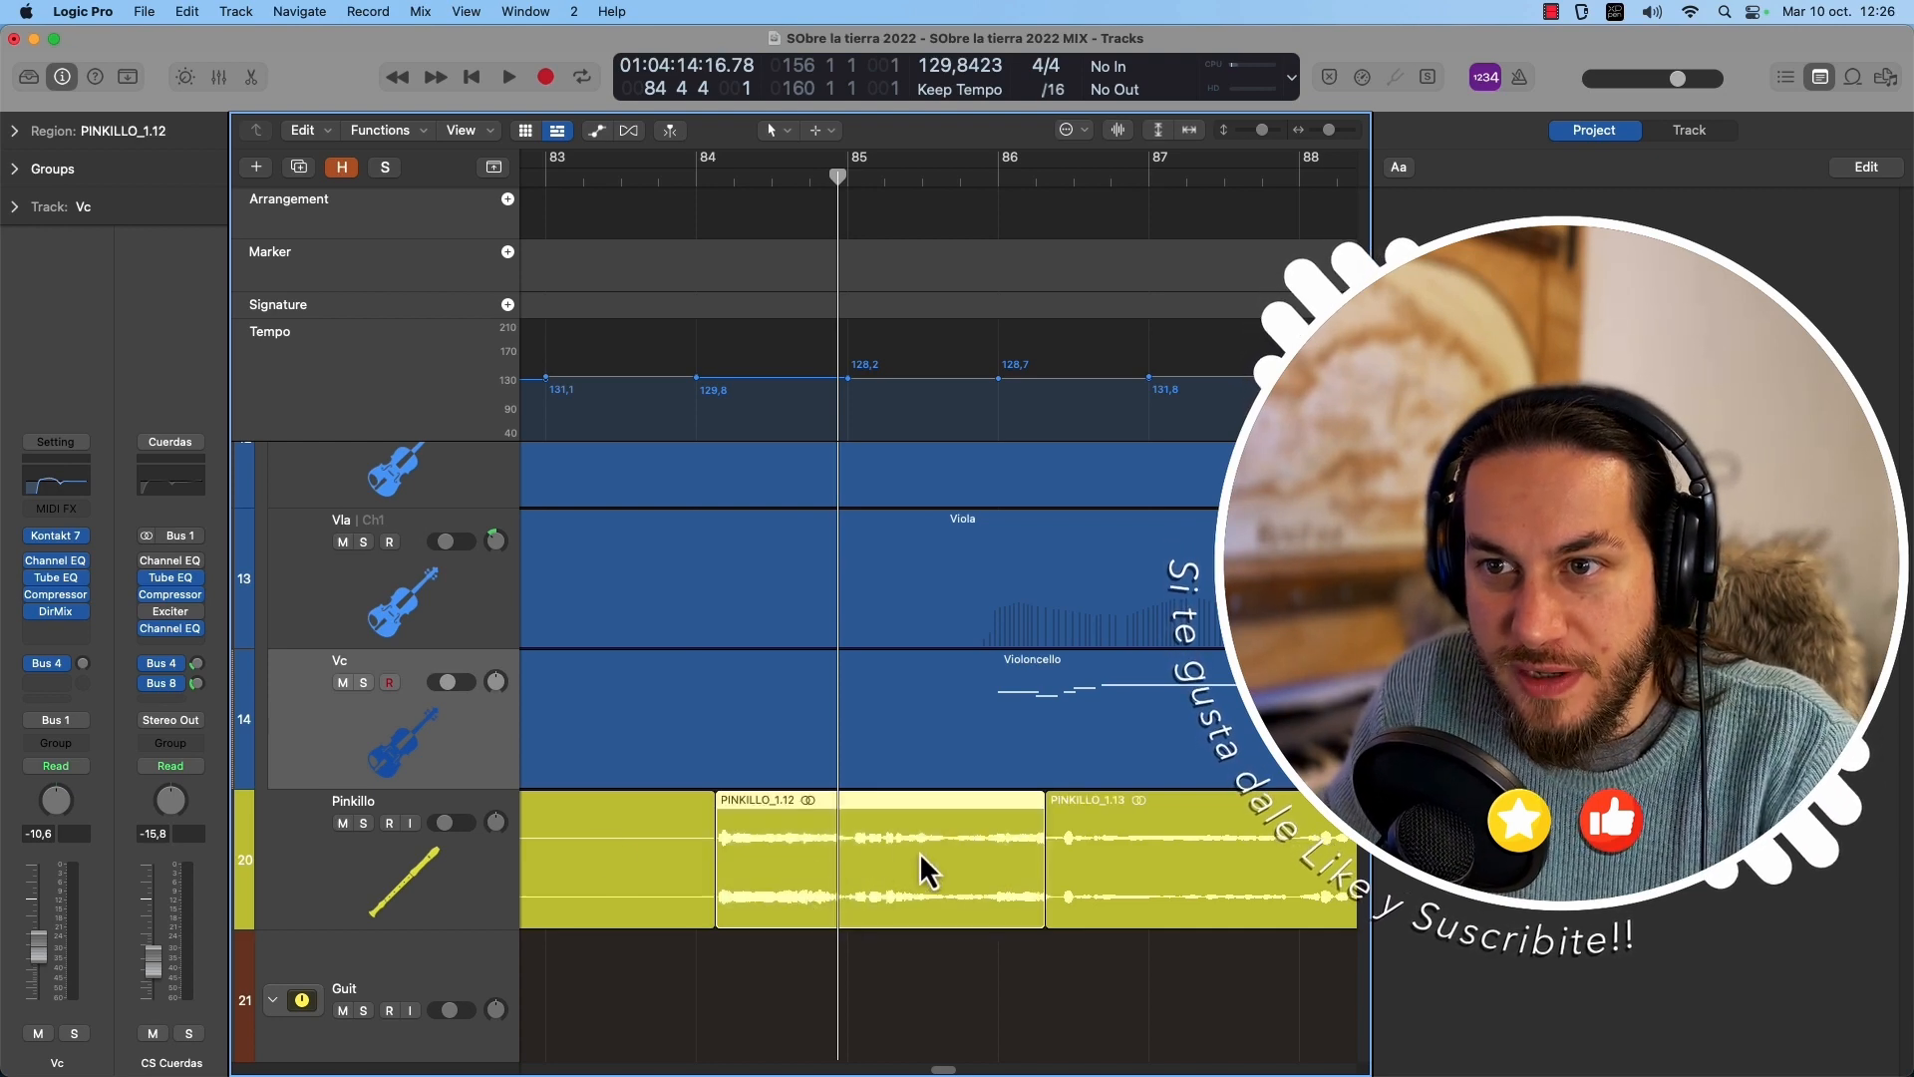
left_click(526, 131)
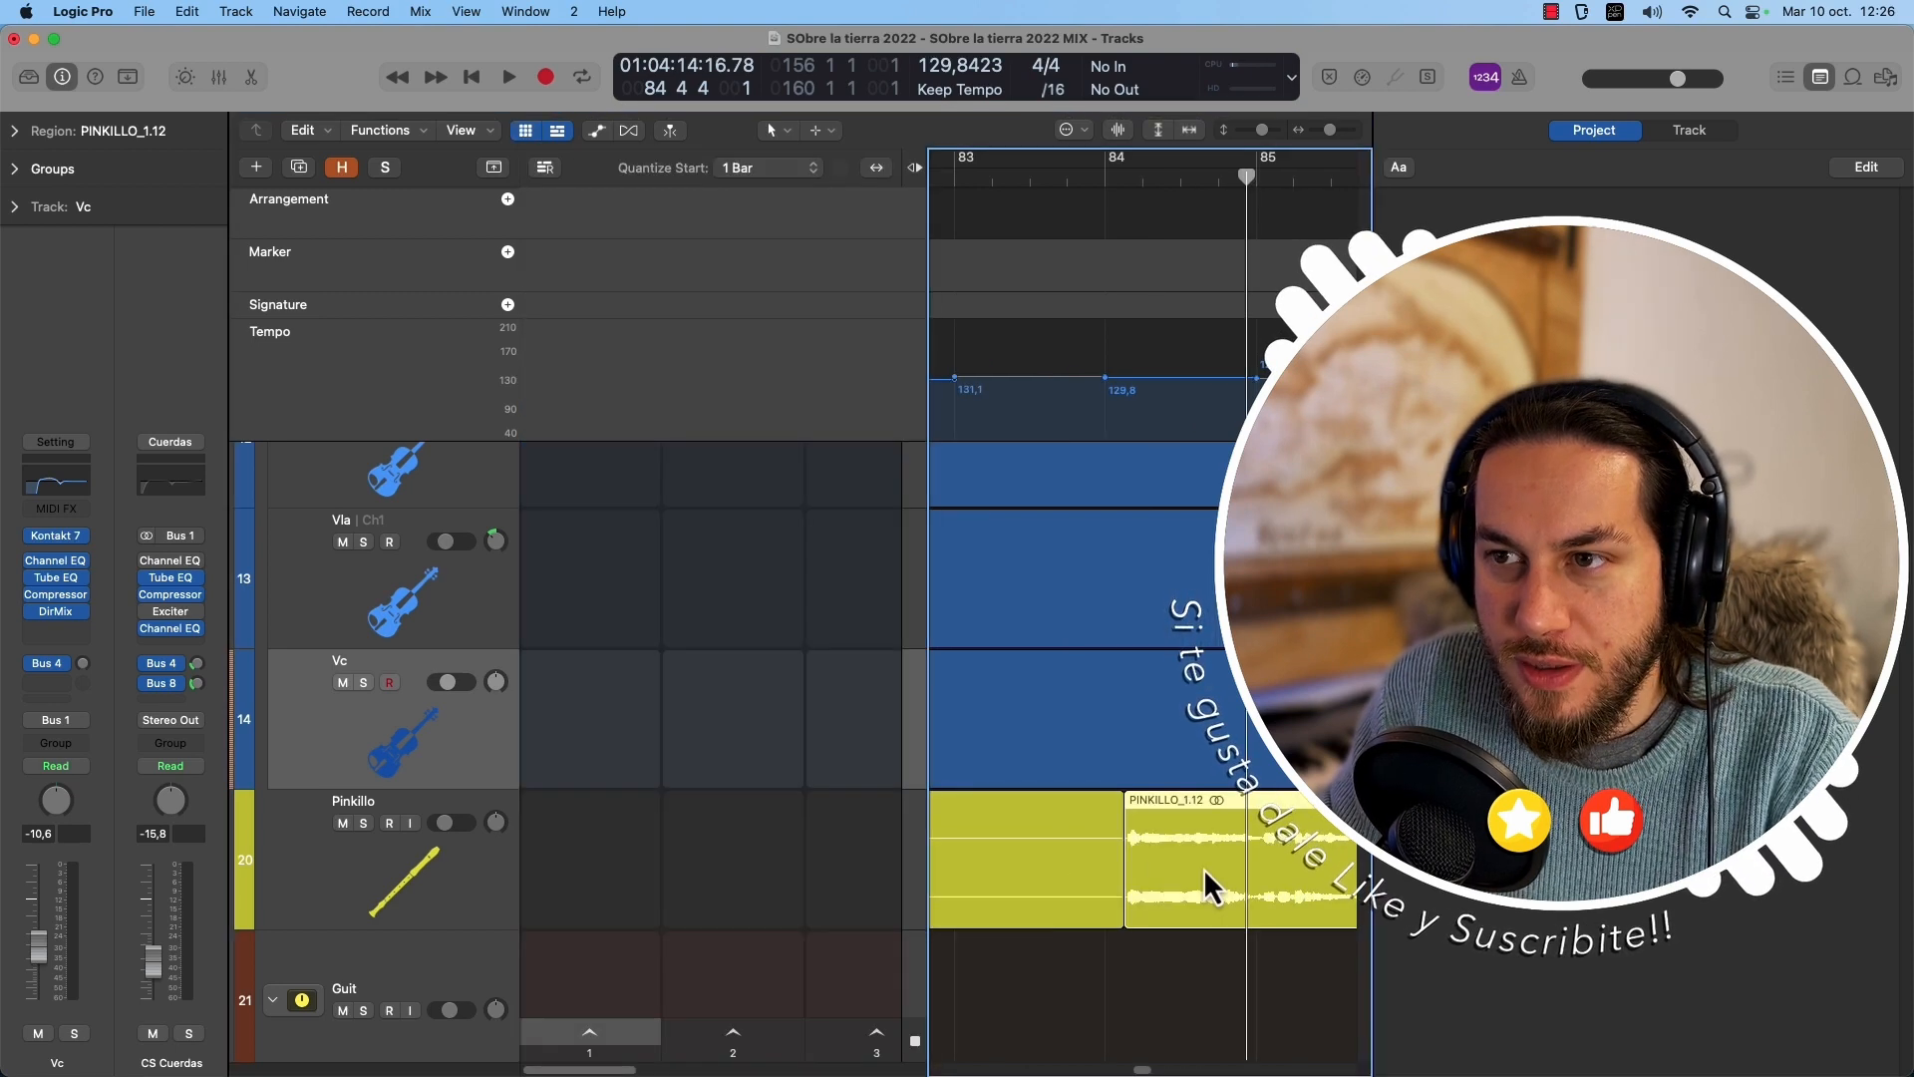
left_click_drag(1204, 867, 602, 834)
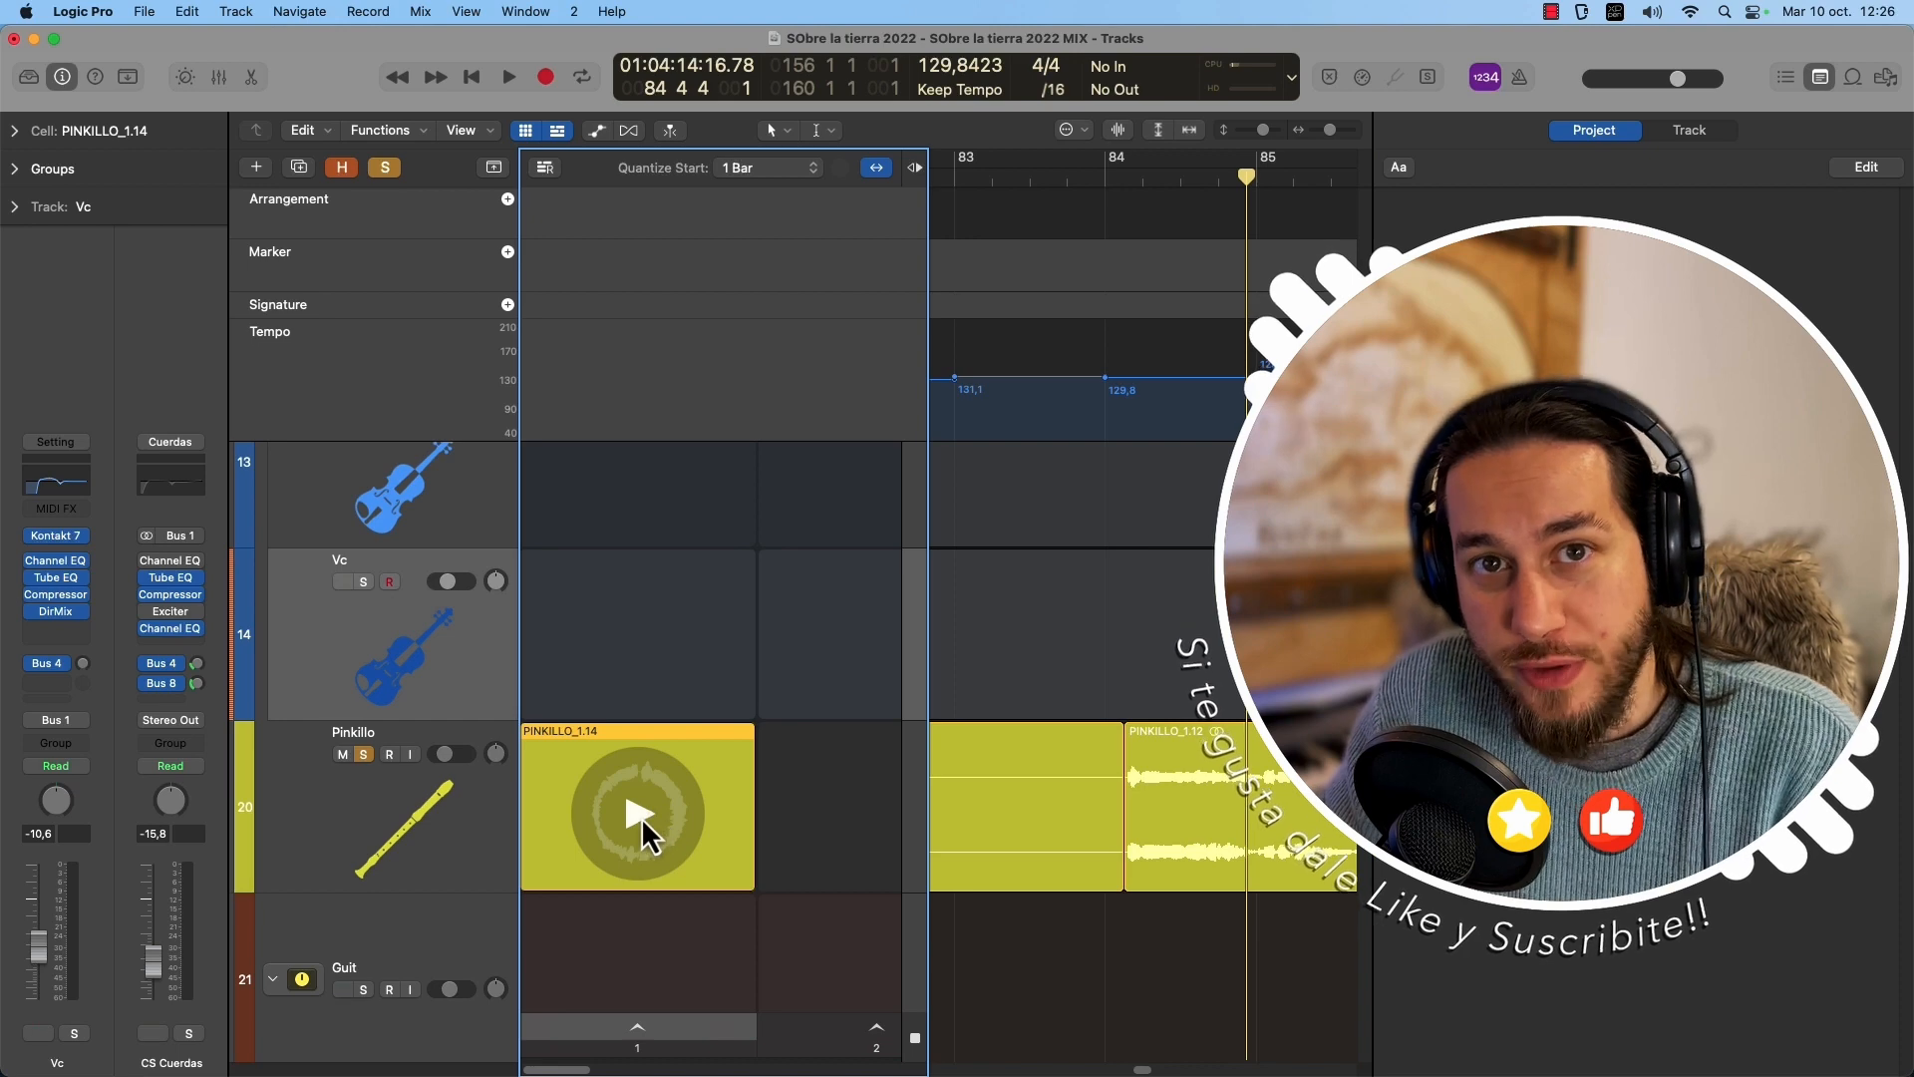
Show the Pinkillo cell's parameters and test starting and stopping the cell in Start/Stop trigger mode.
left_click(637, 817)
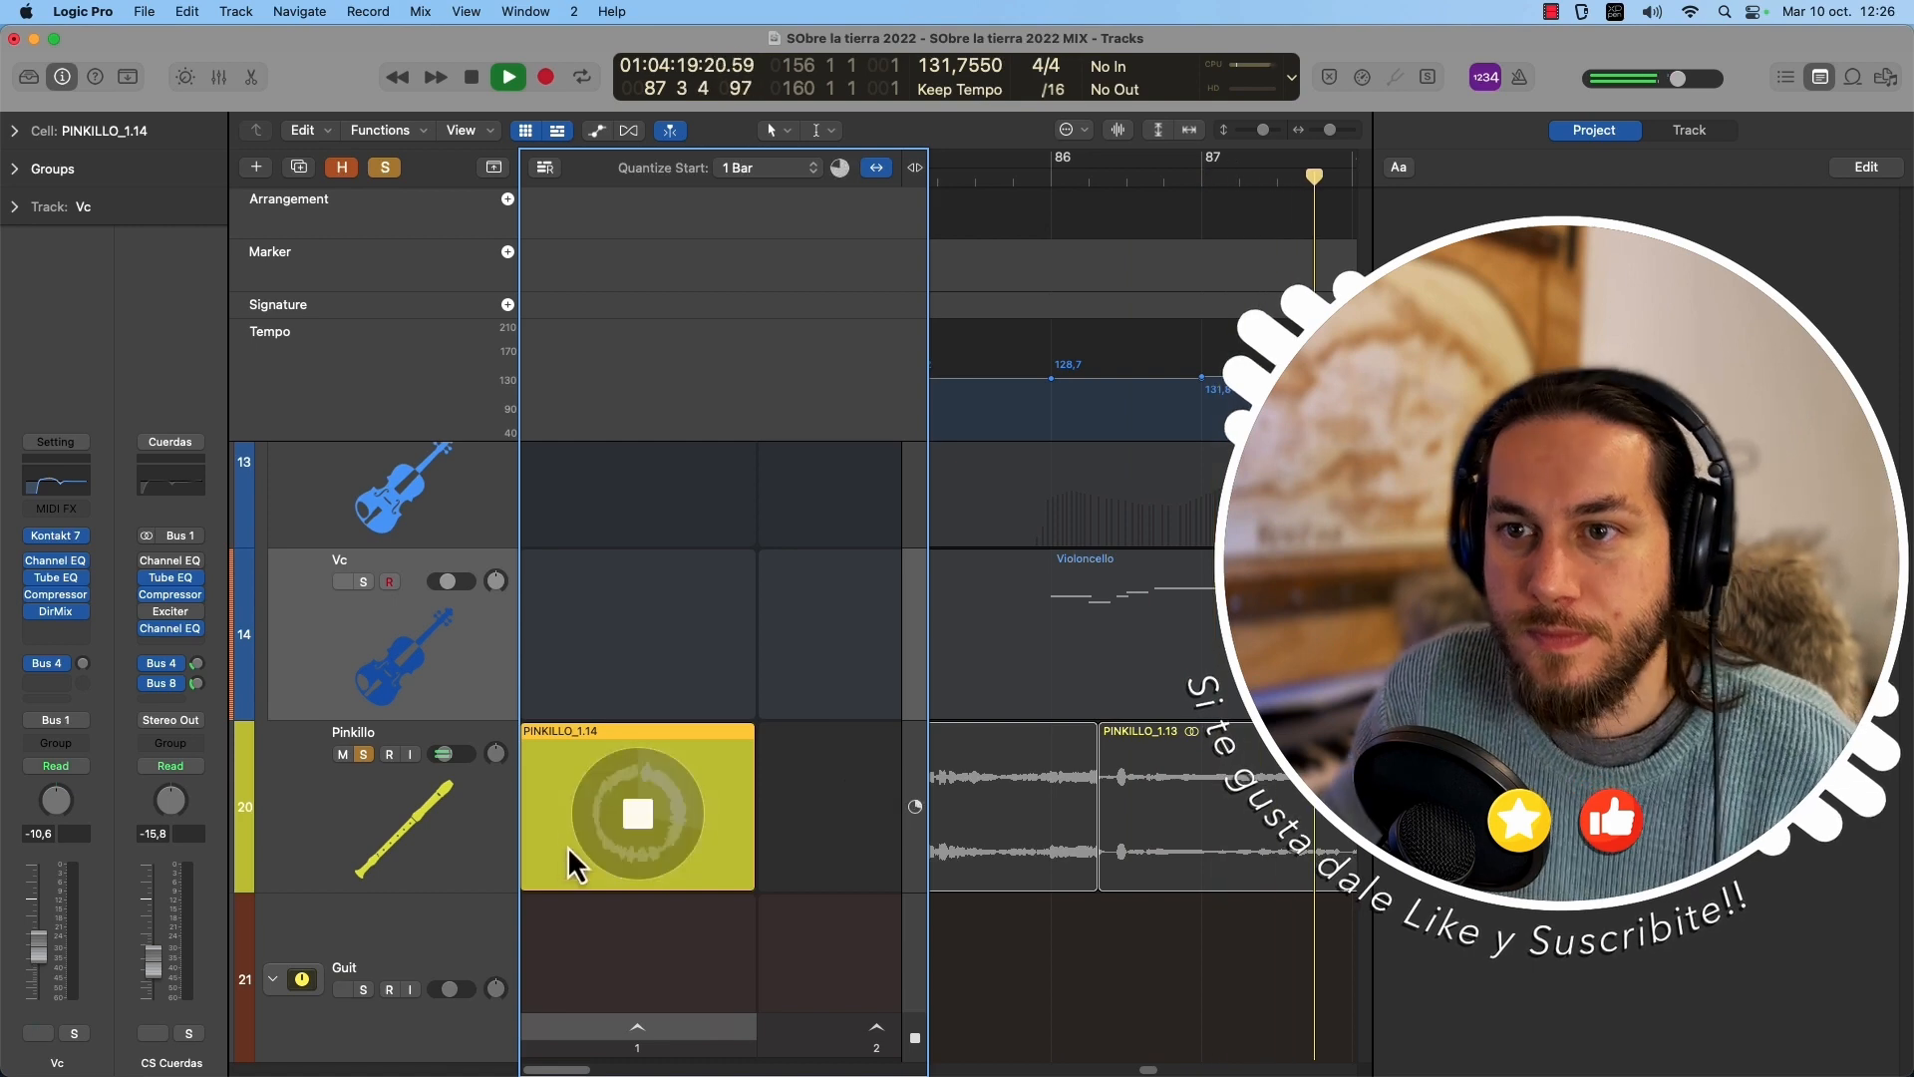
left_click(634, 823)
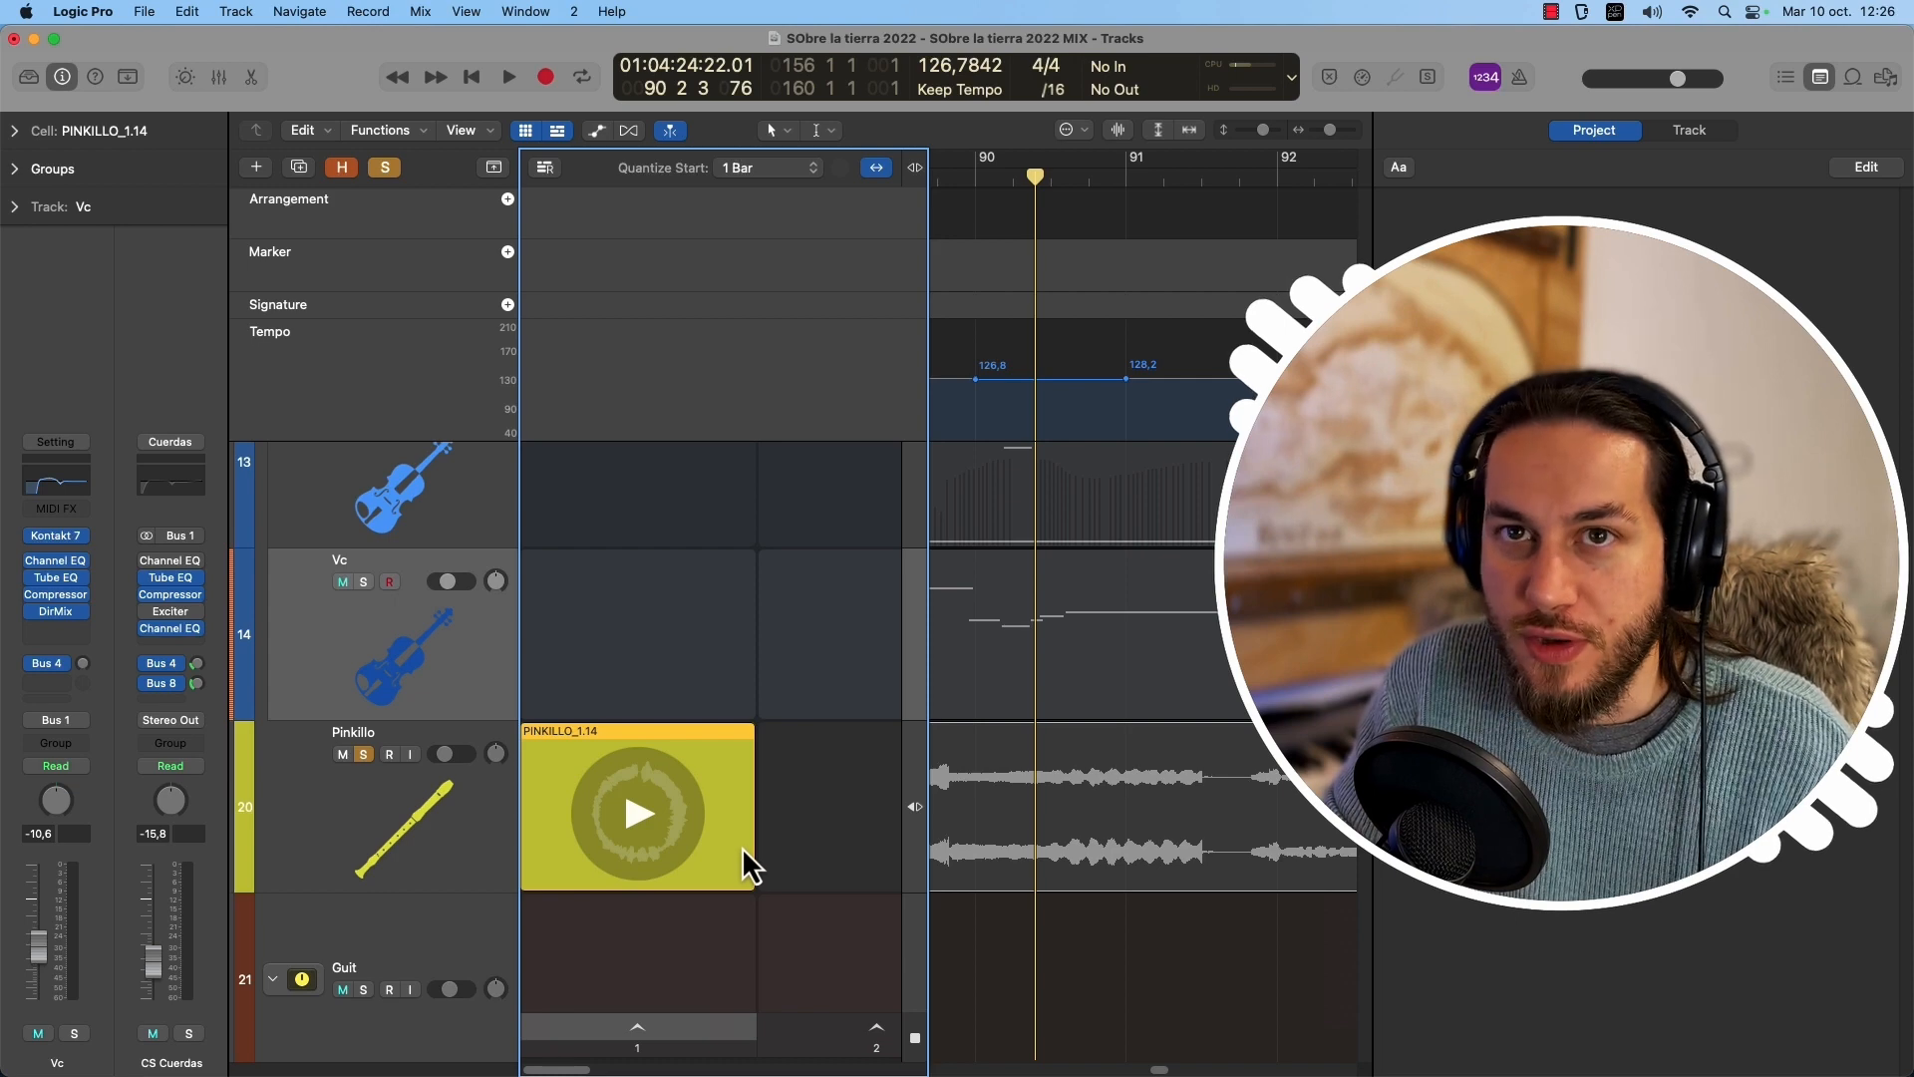
left_click(15, 131)
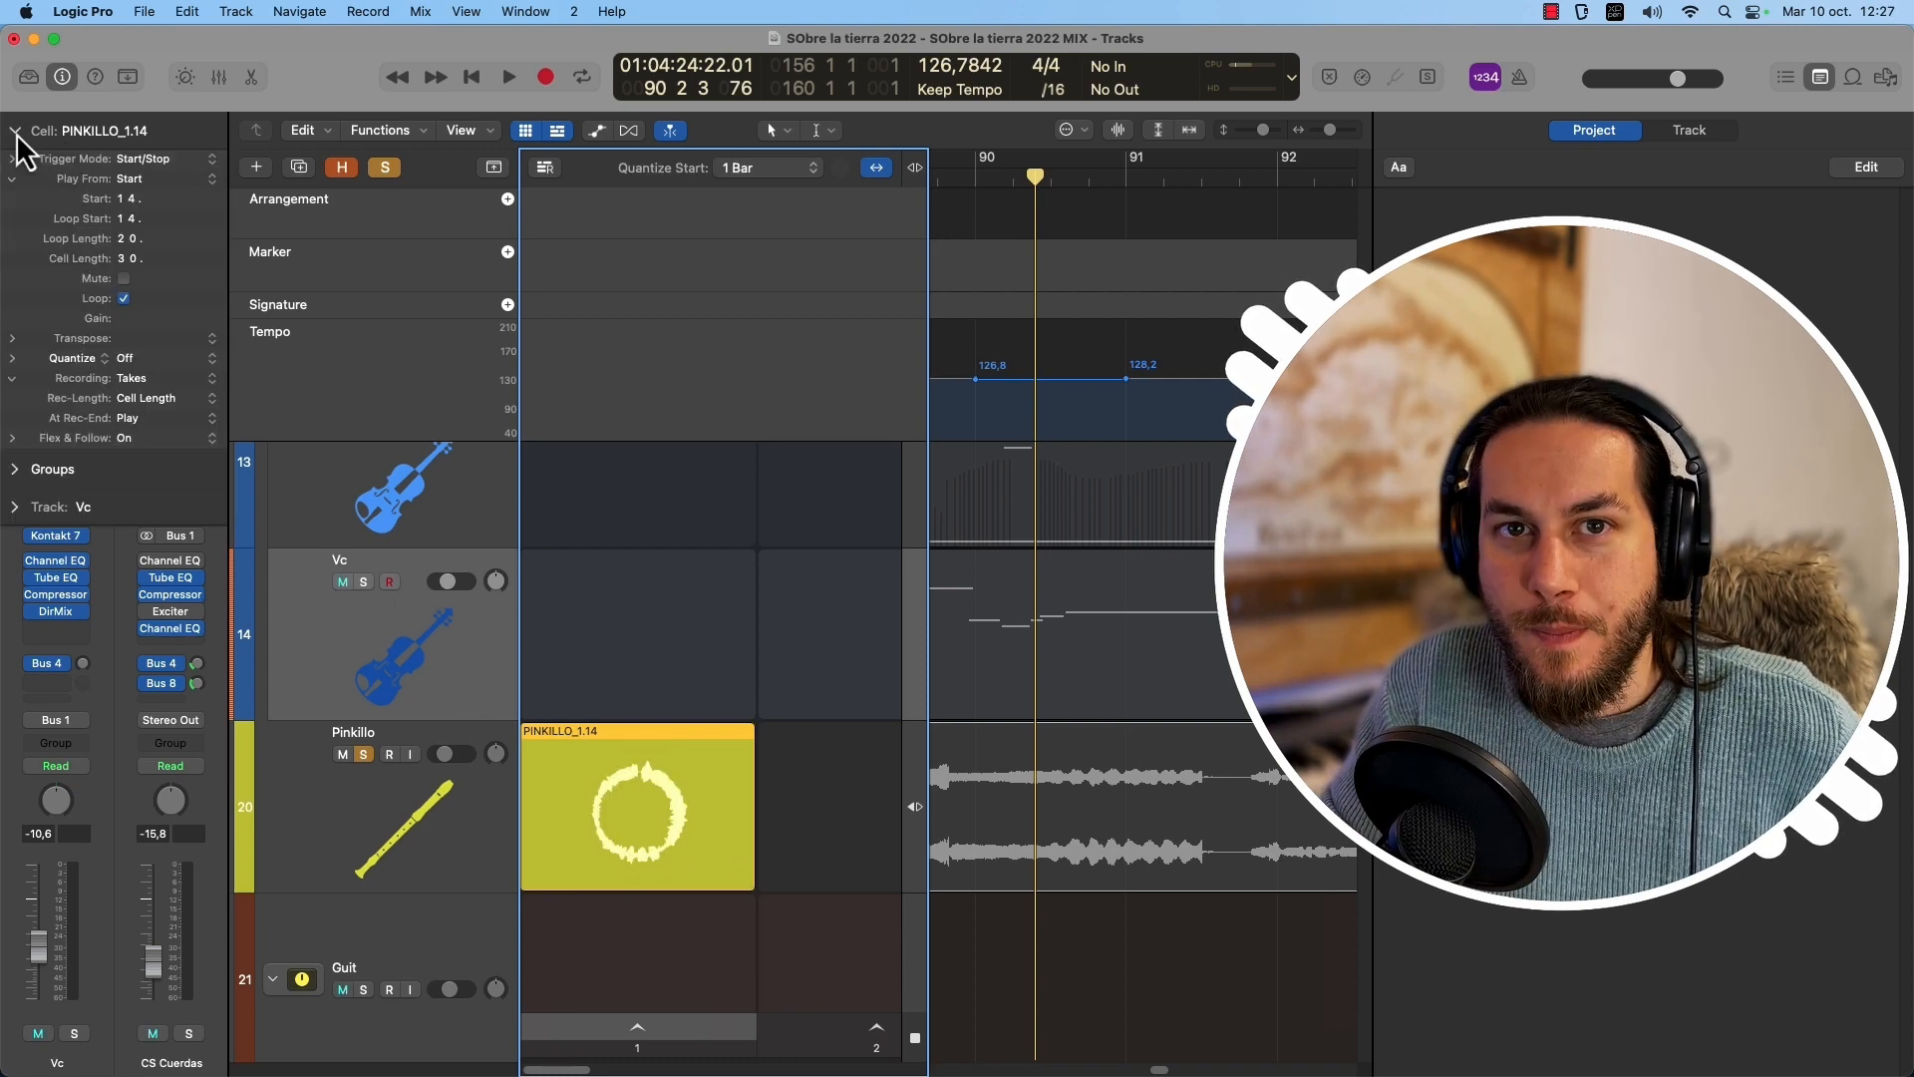
mouse_move(570, 809)
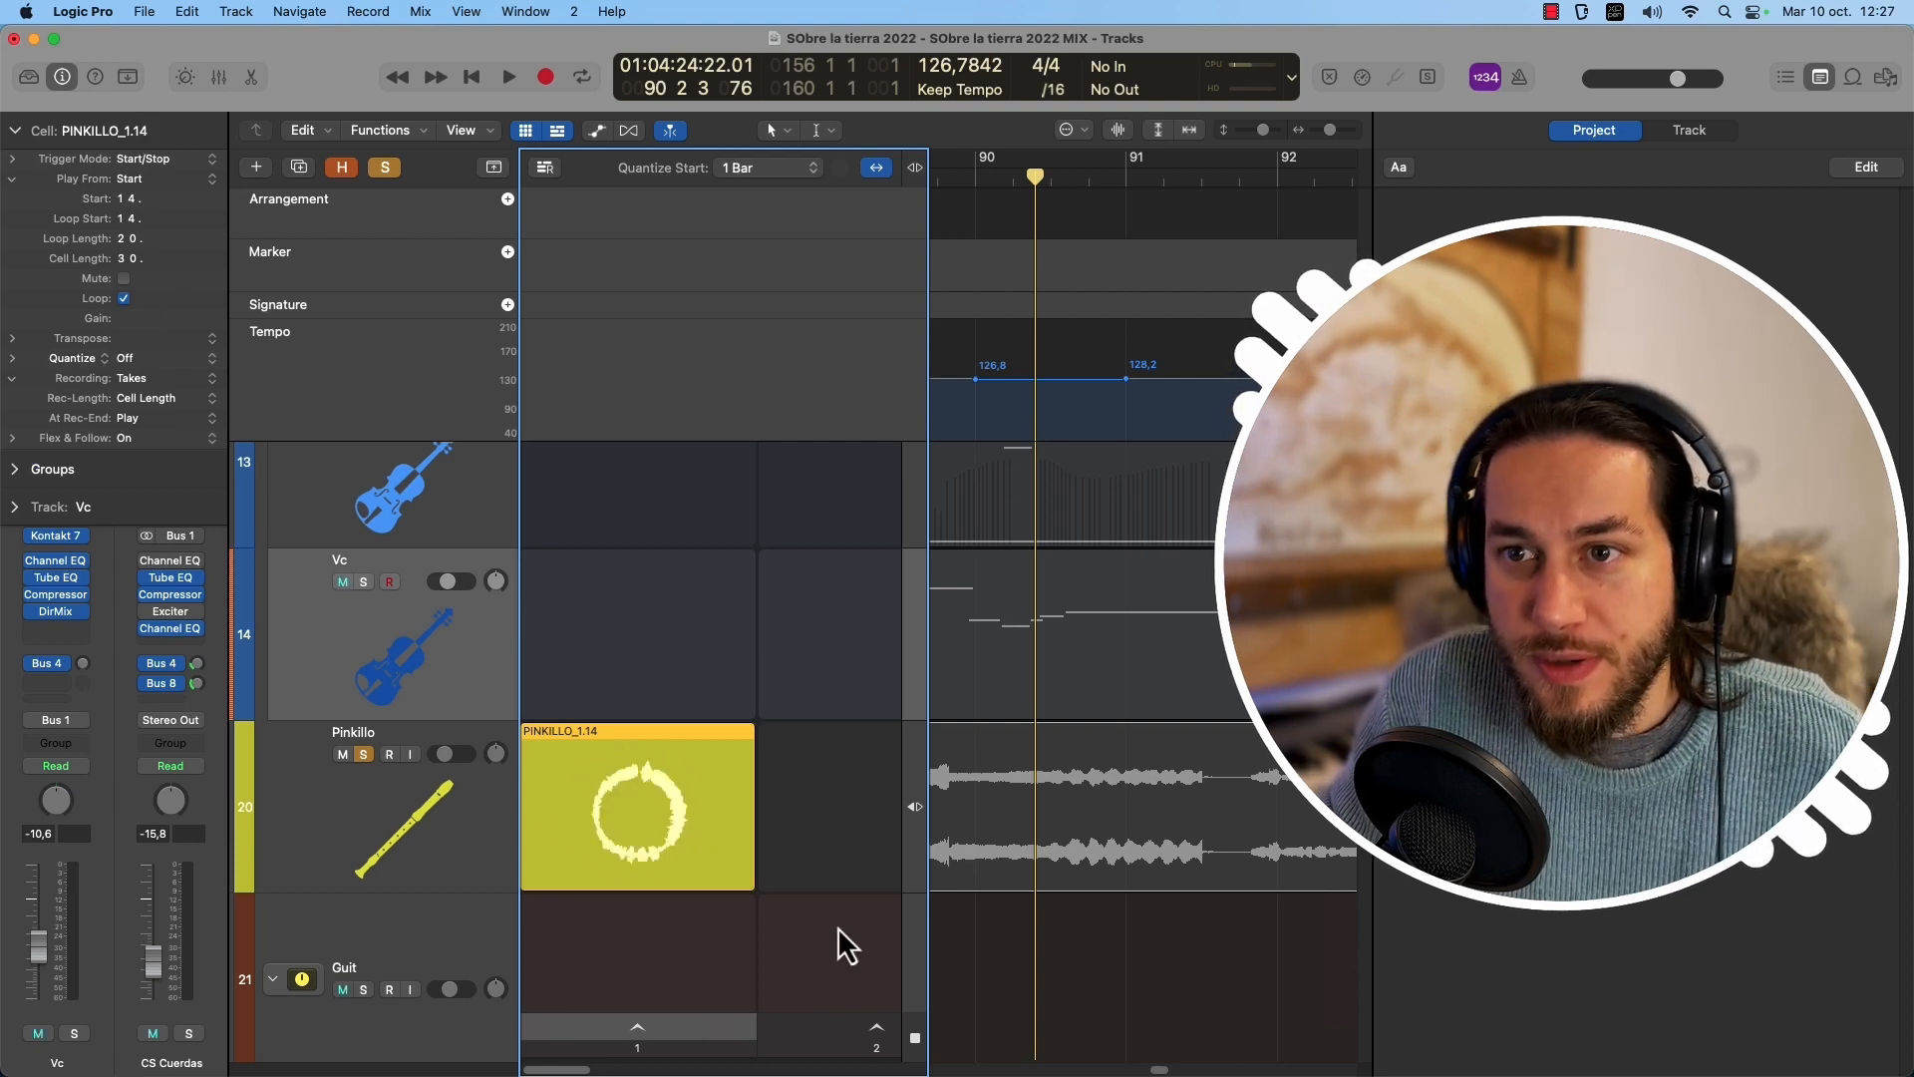
left_click(632, 822)
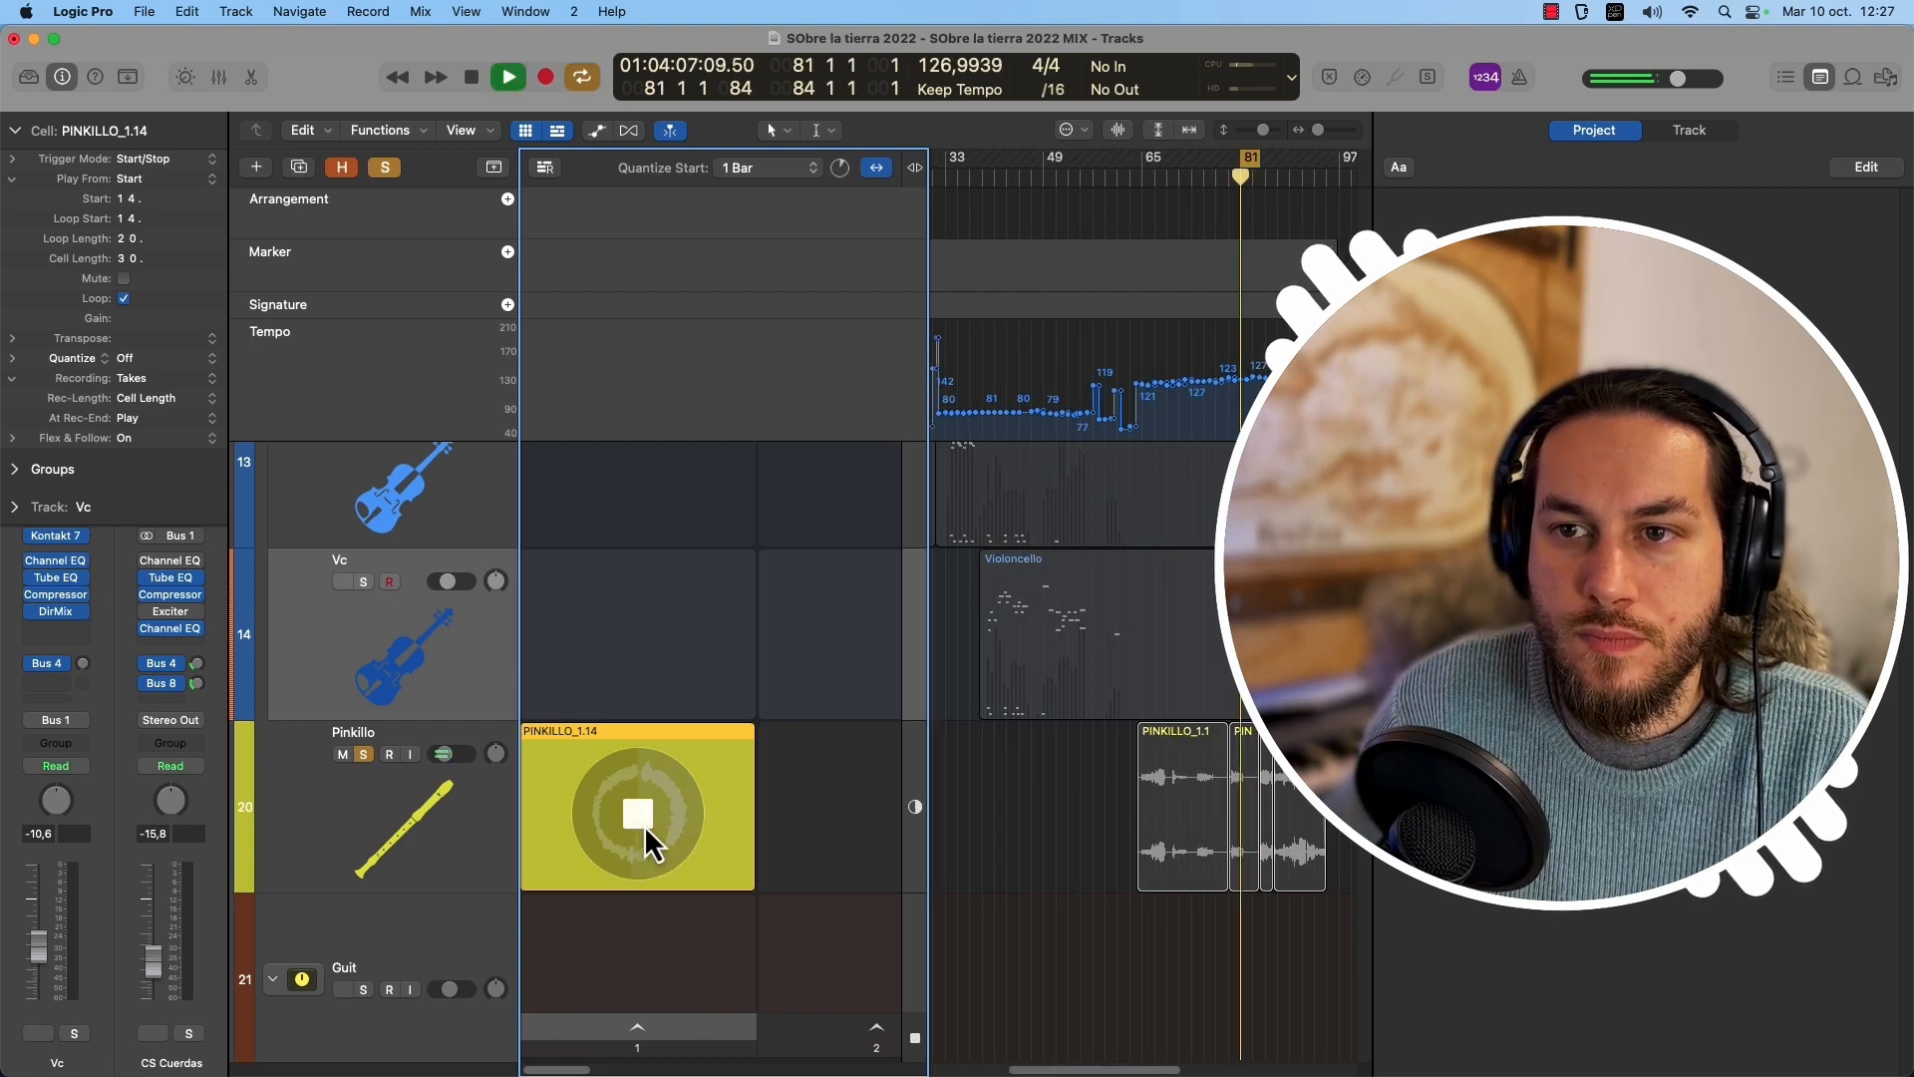
left_click(644, 823)
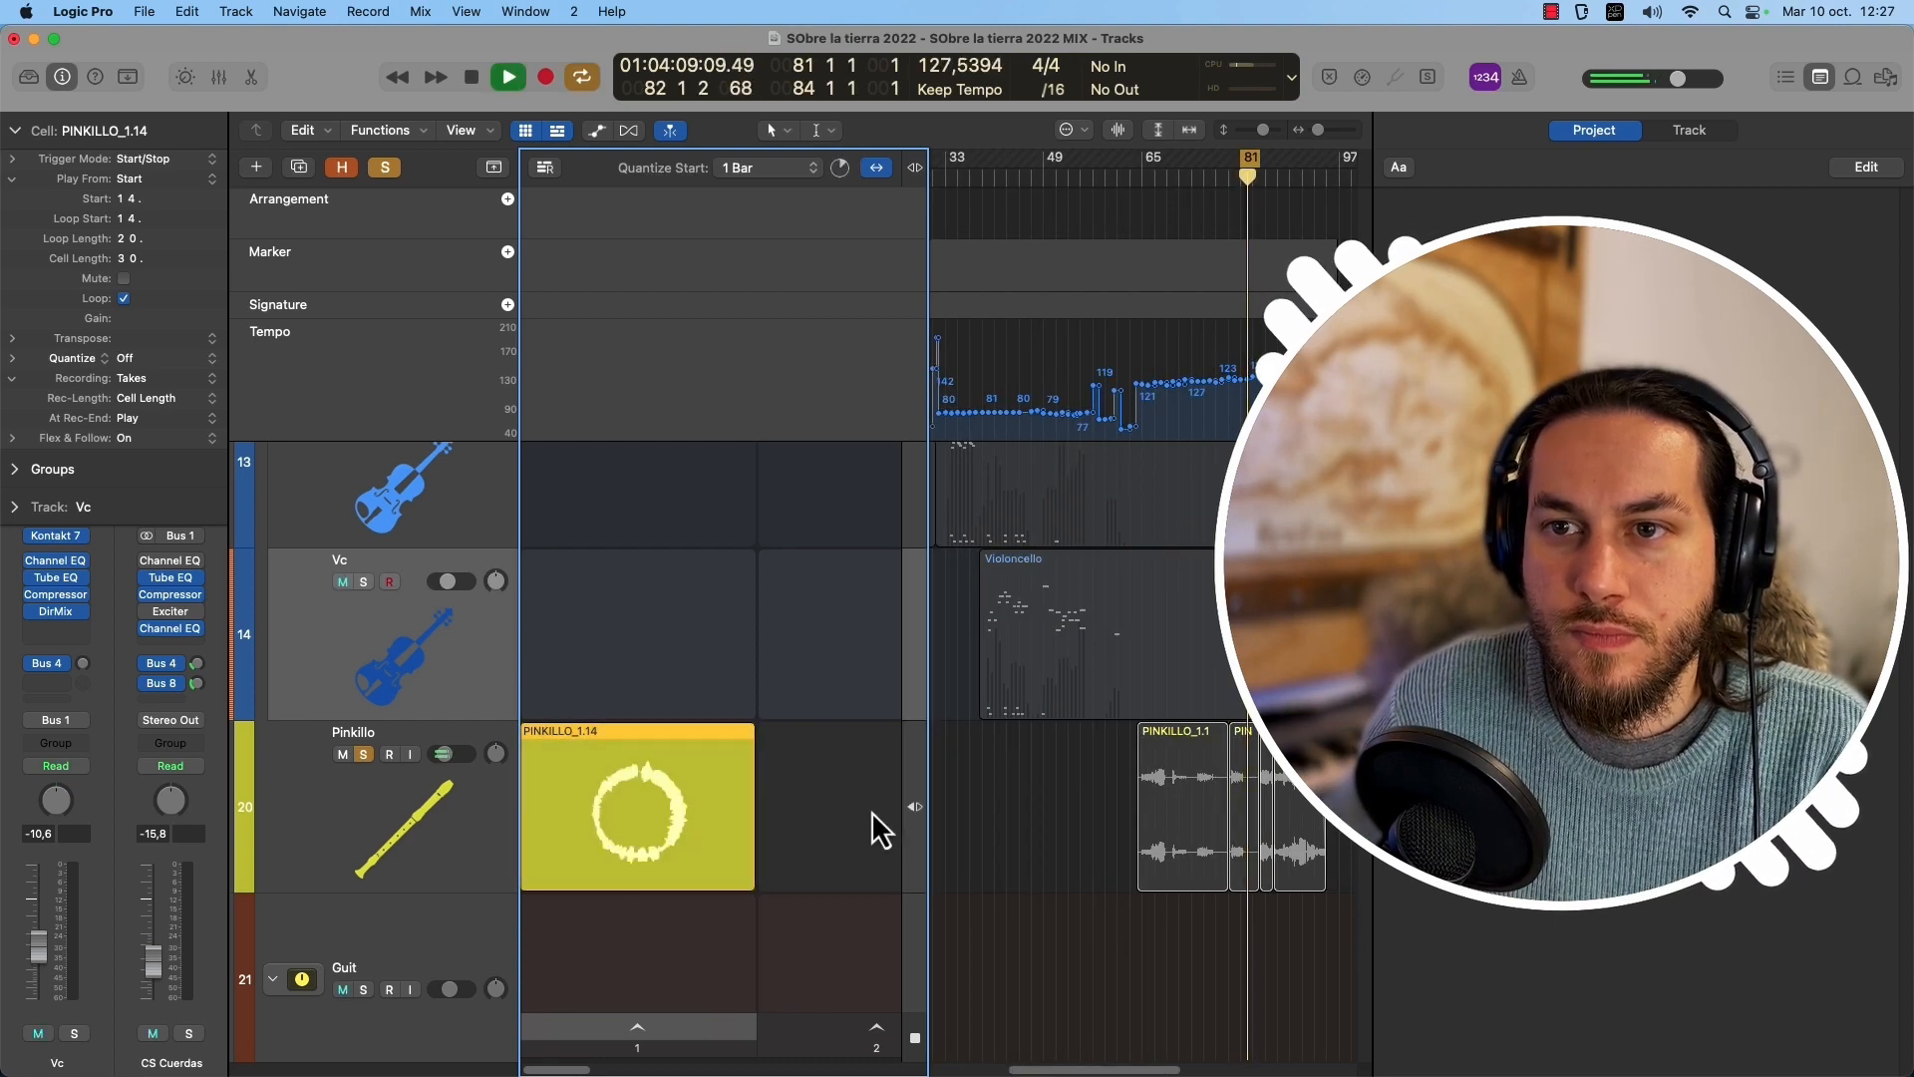
Try the Momentary trigger mode on the Pinkillo cell by holding and releasing its playback.
left_click(159, 158)
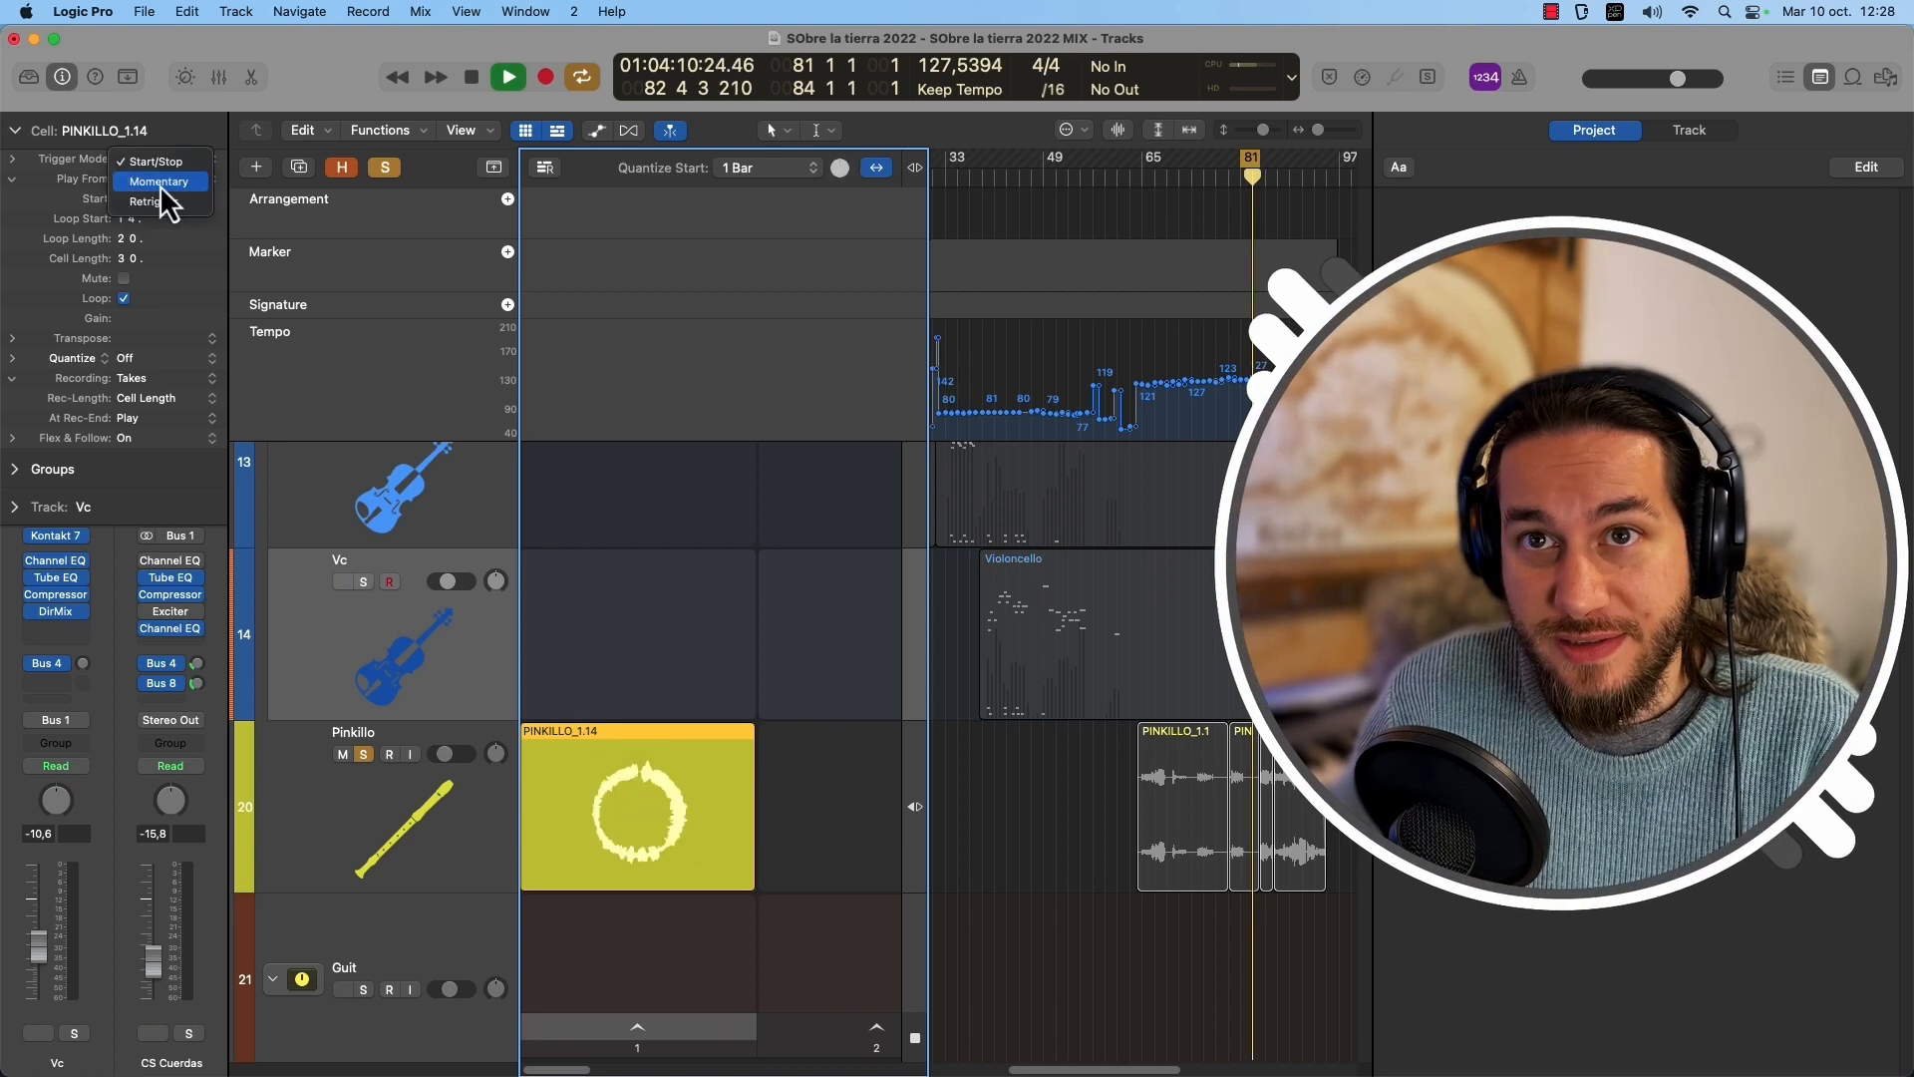
left_click(159, 183)
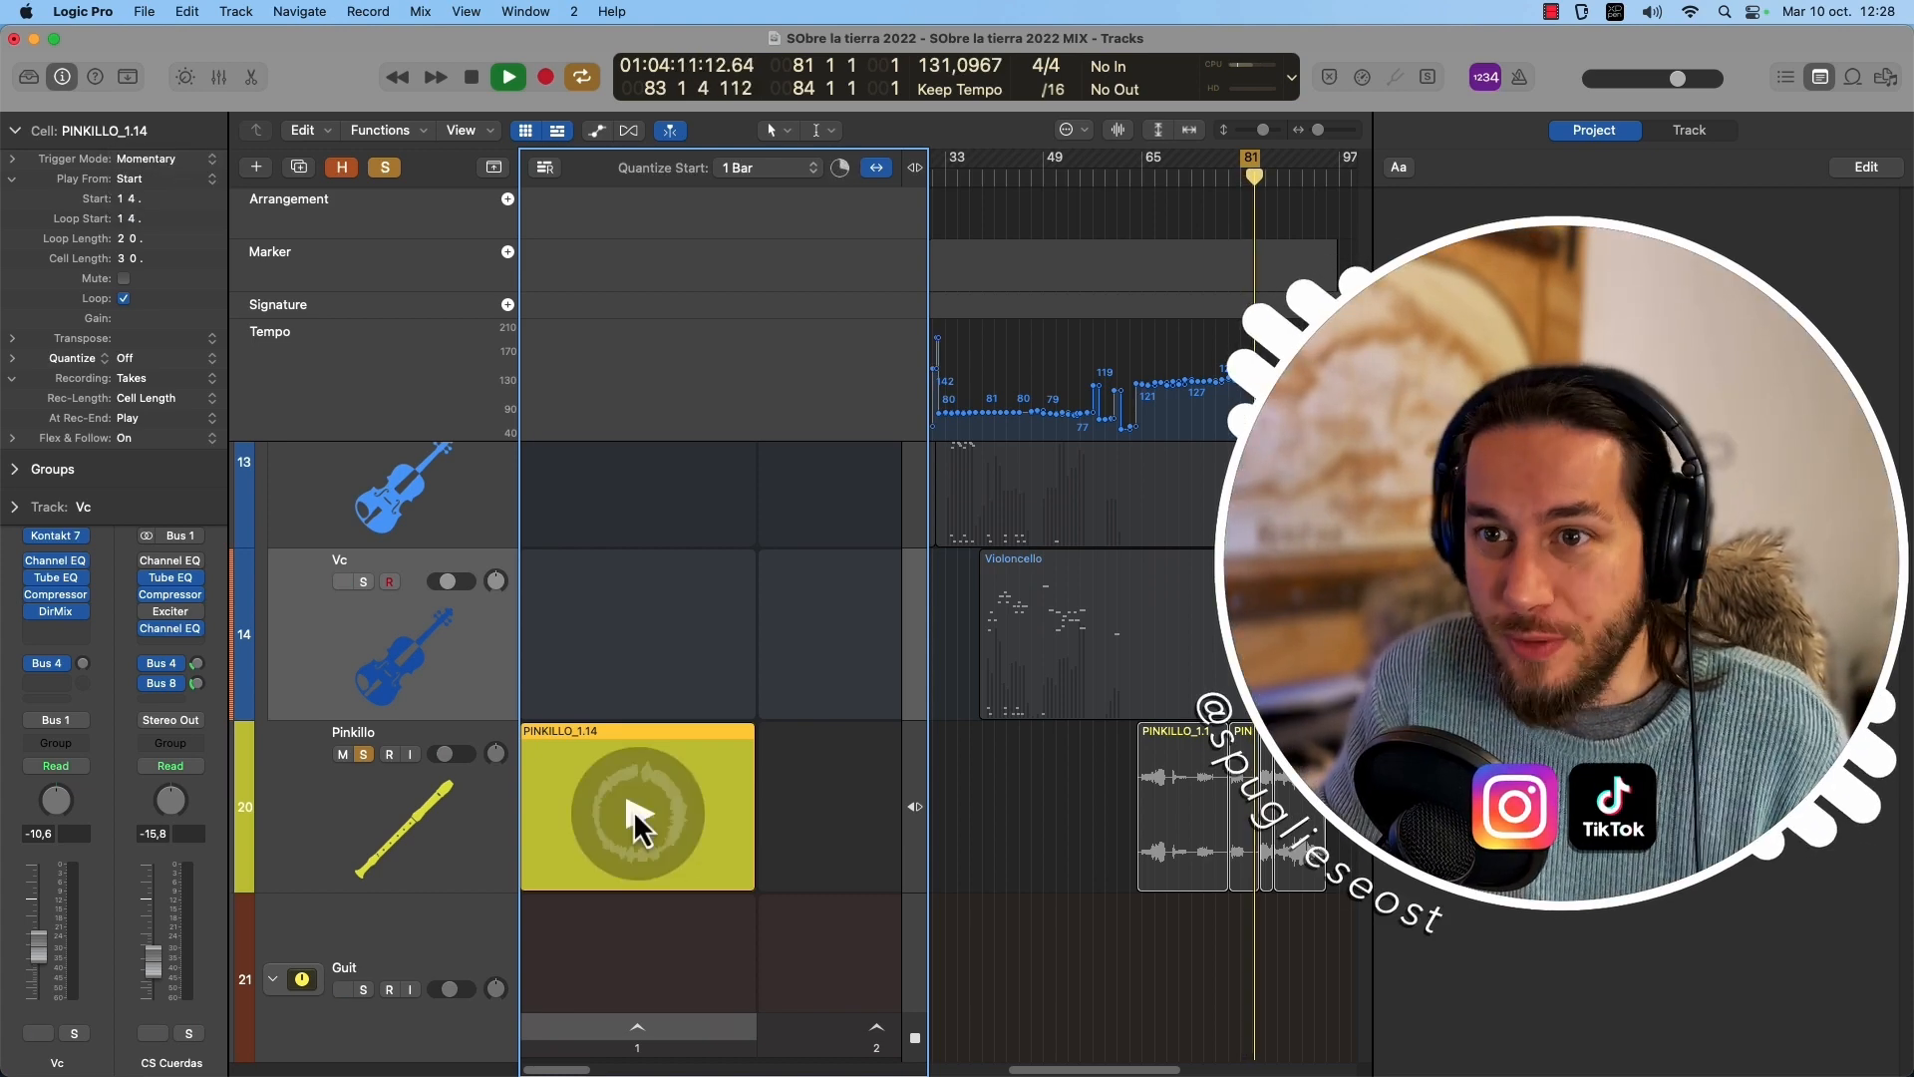
left_click(632, 817)
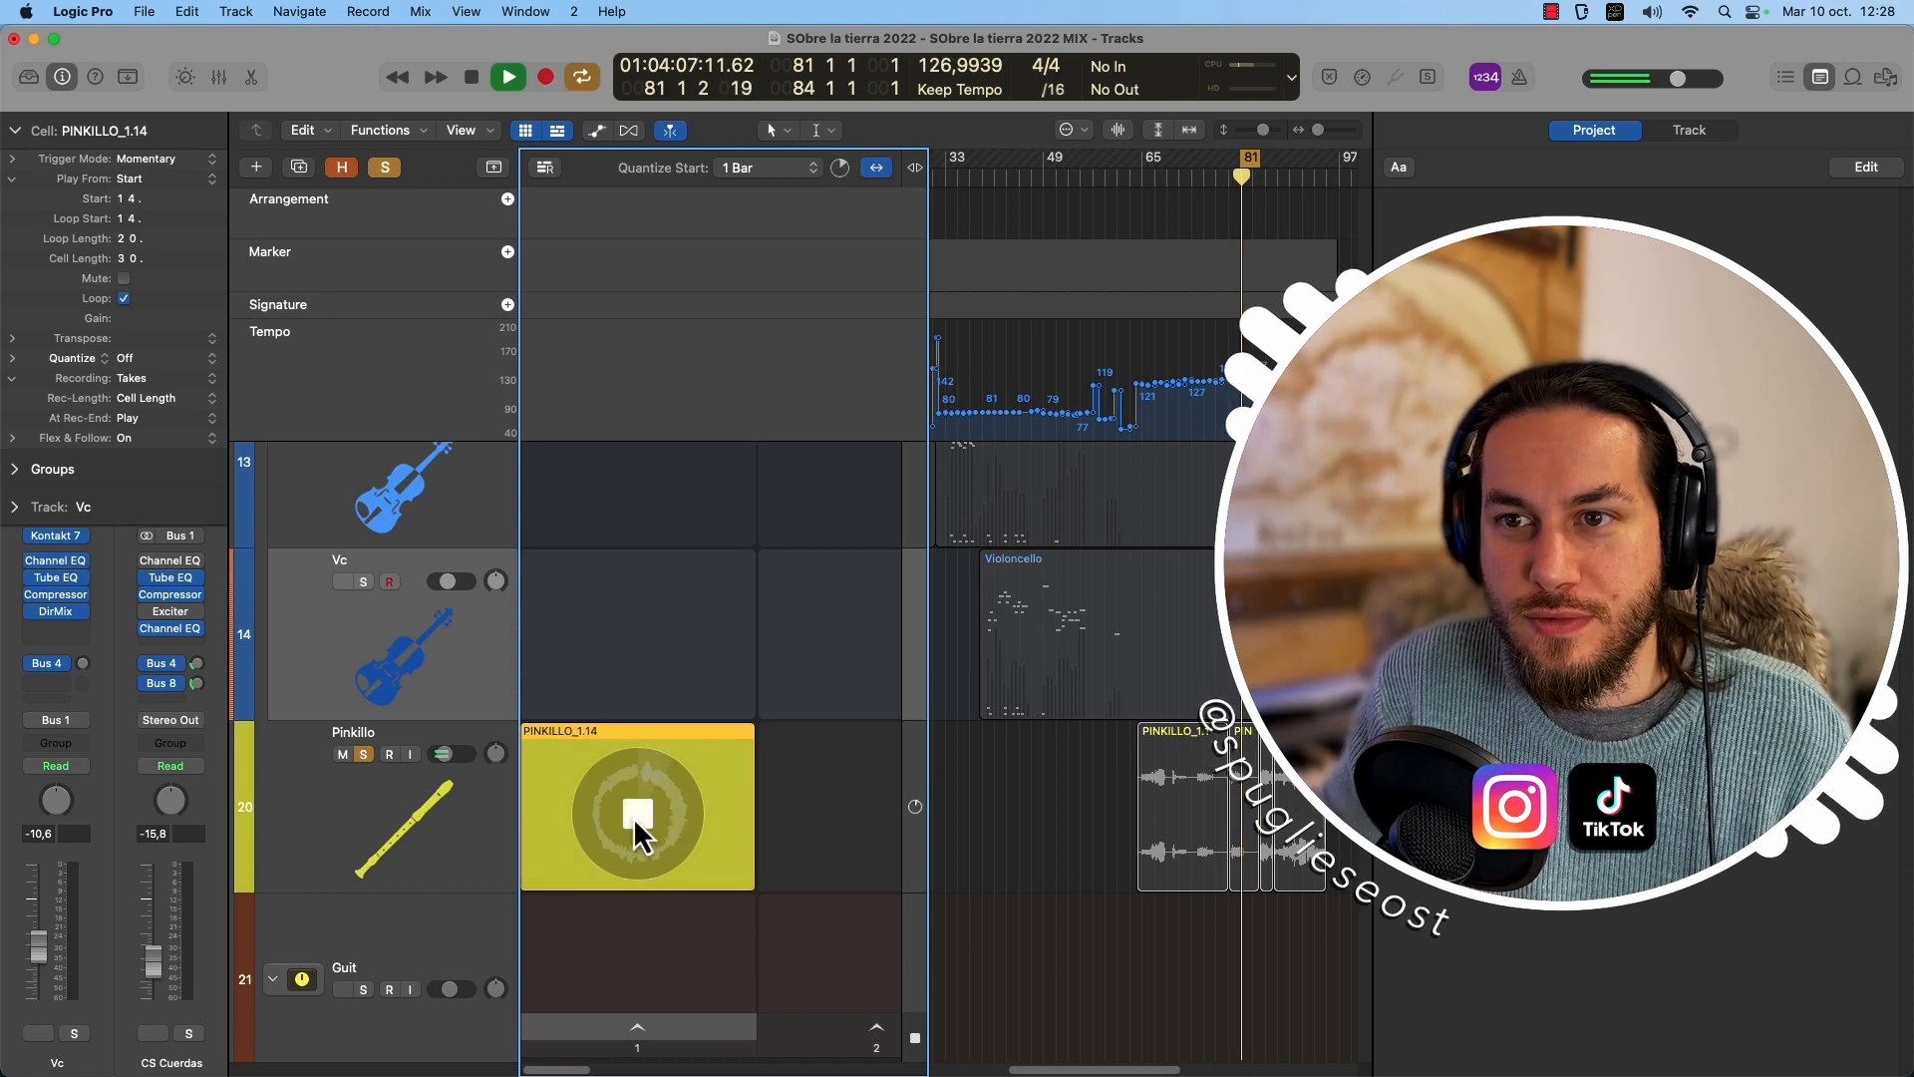
left_click(634, 820)
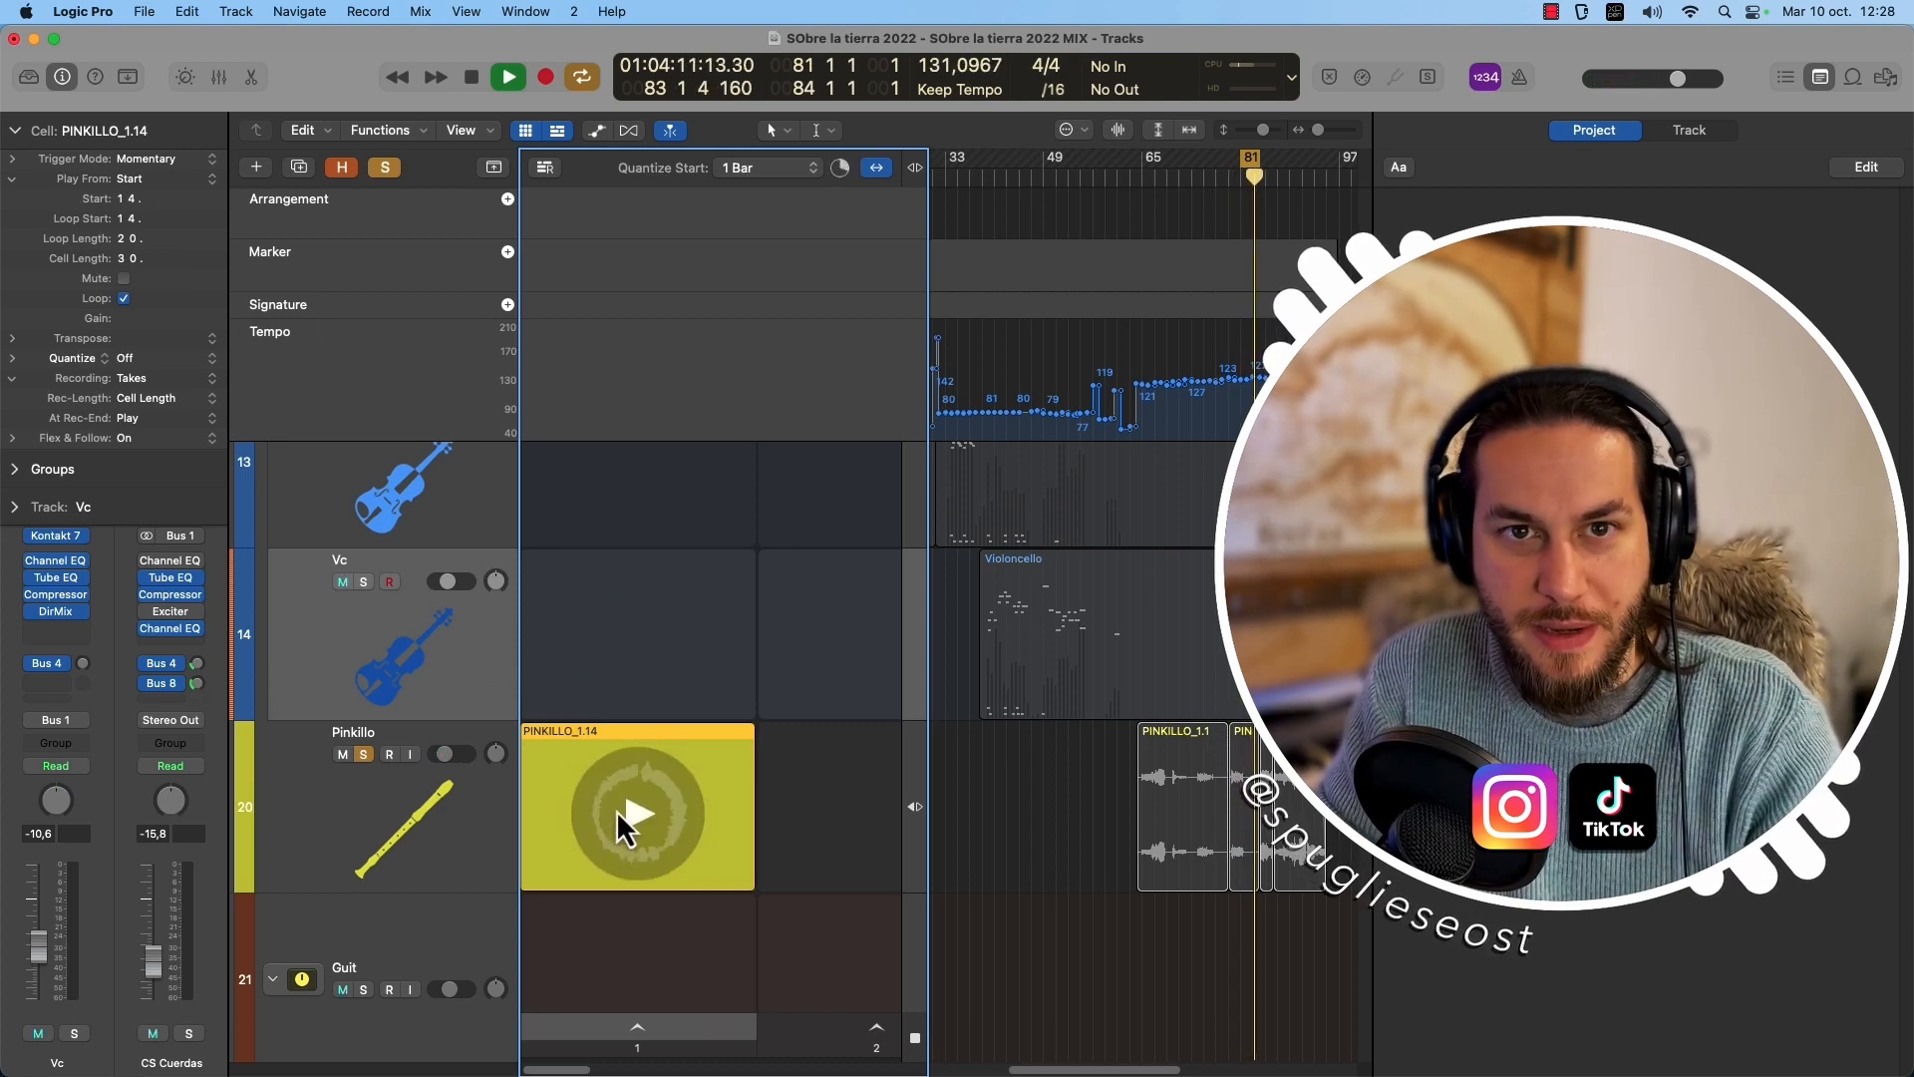
Set the Pinkillo cell's Trigger Mode to Retrigger and trigger the cell to test it.
left_click(148, 162)
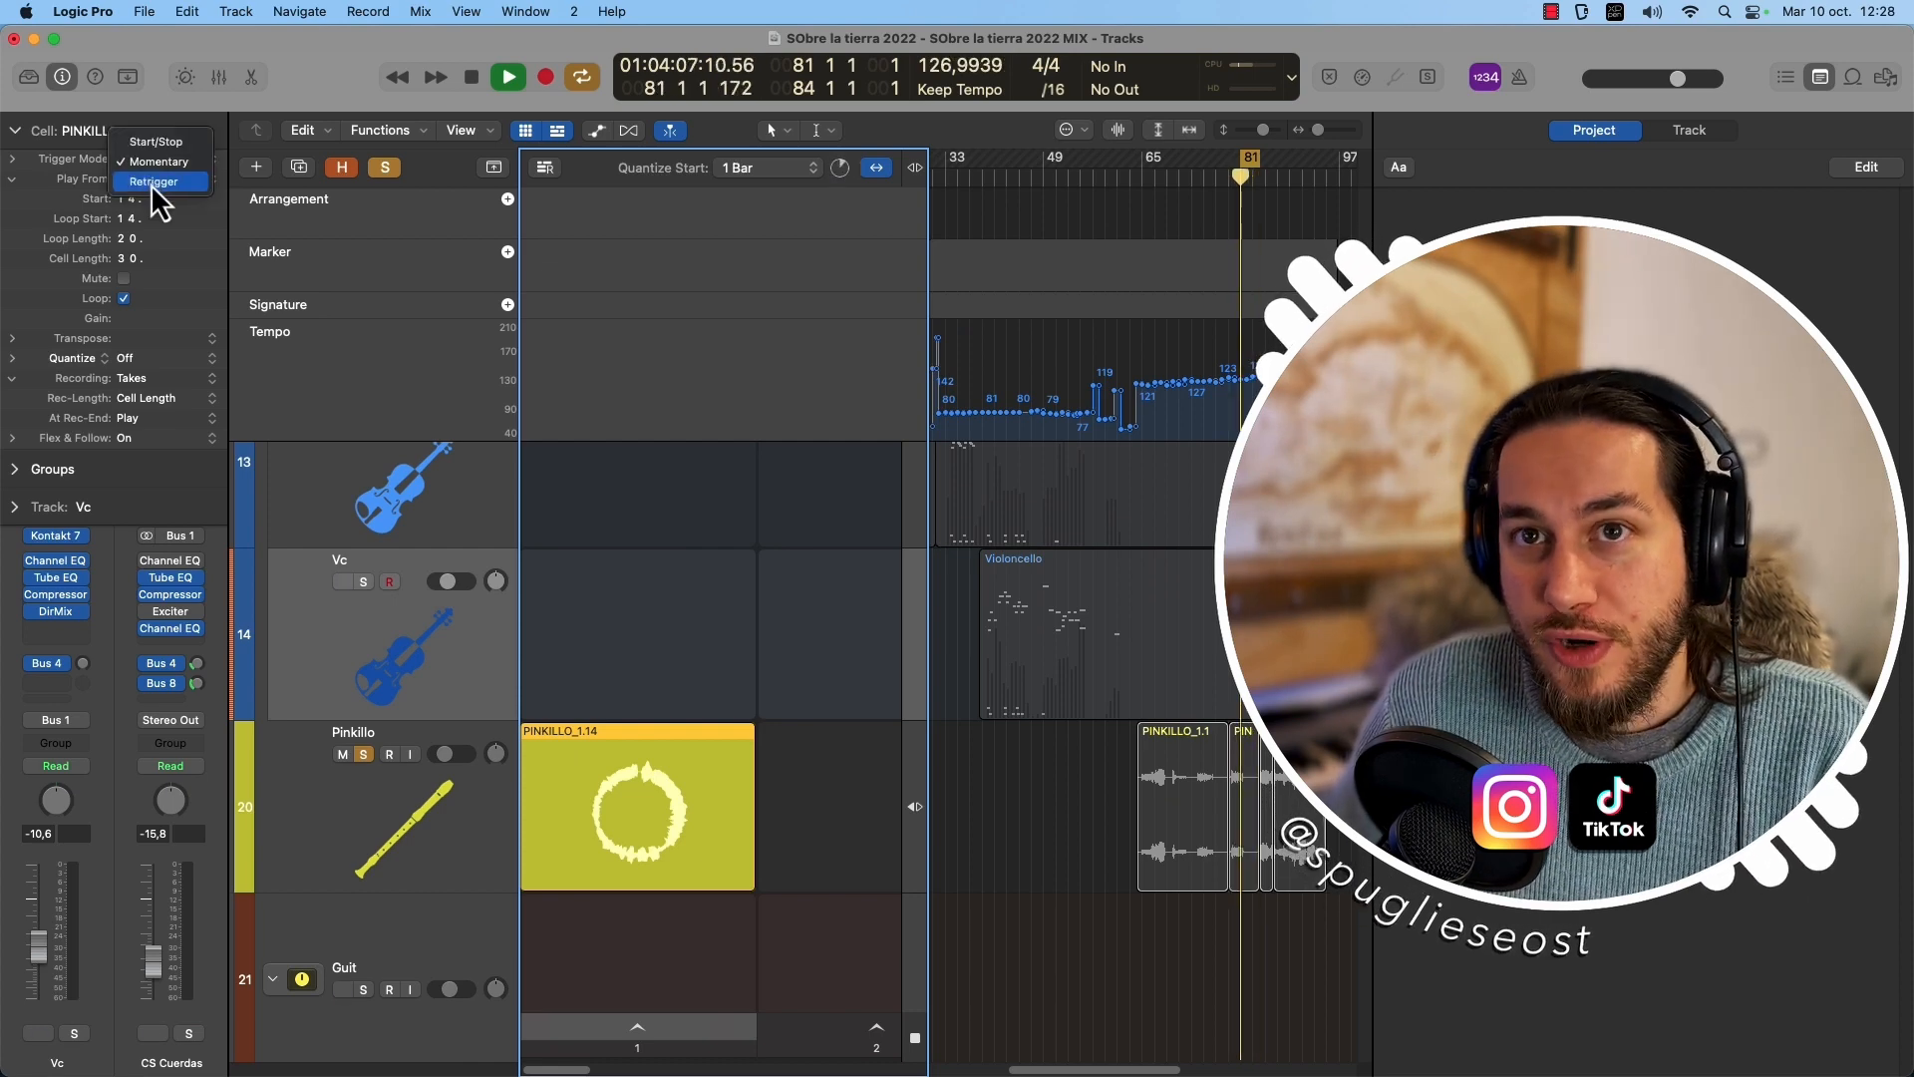
left_click(152, 183)
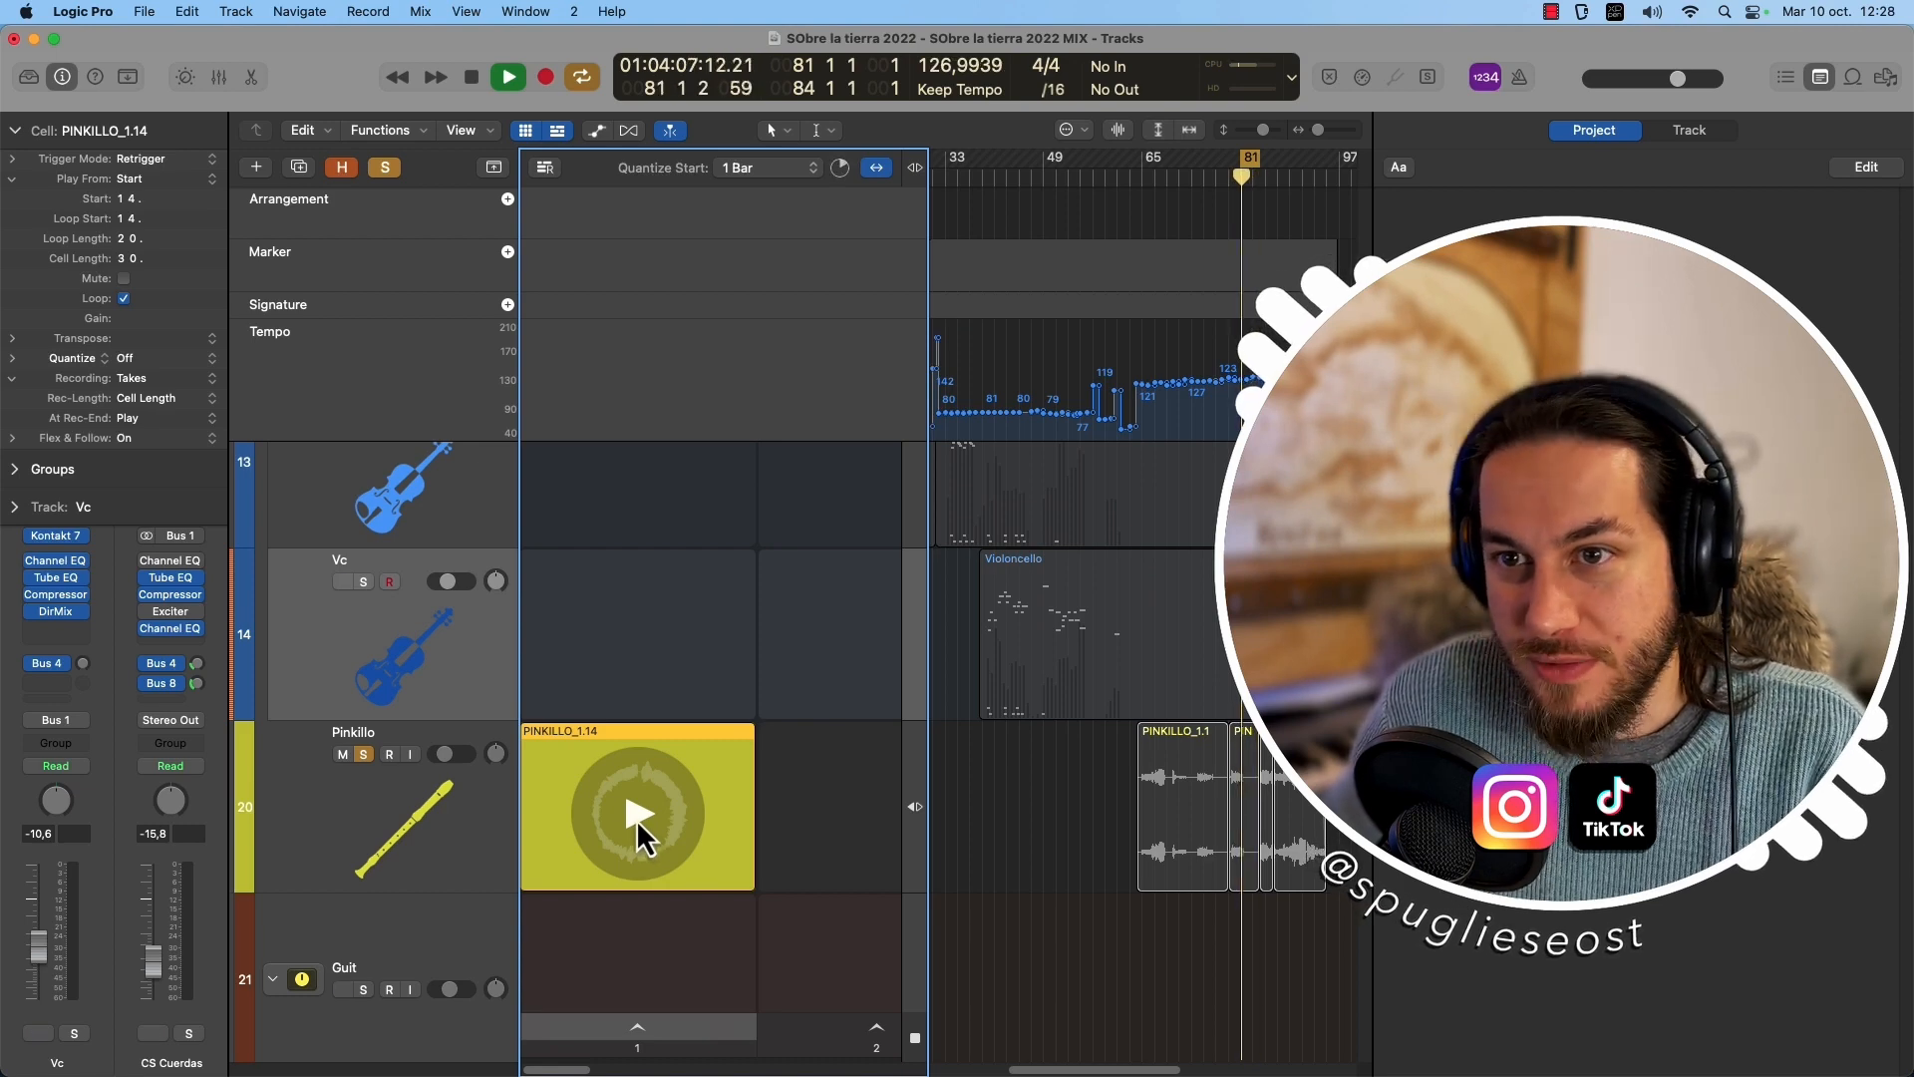
left_click(637, 817)
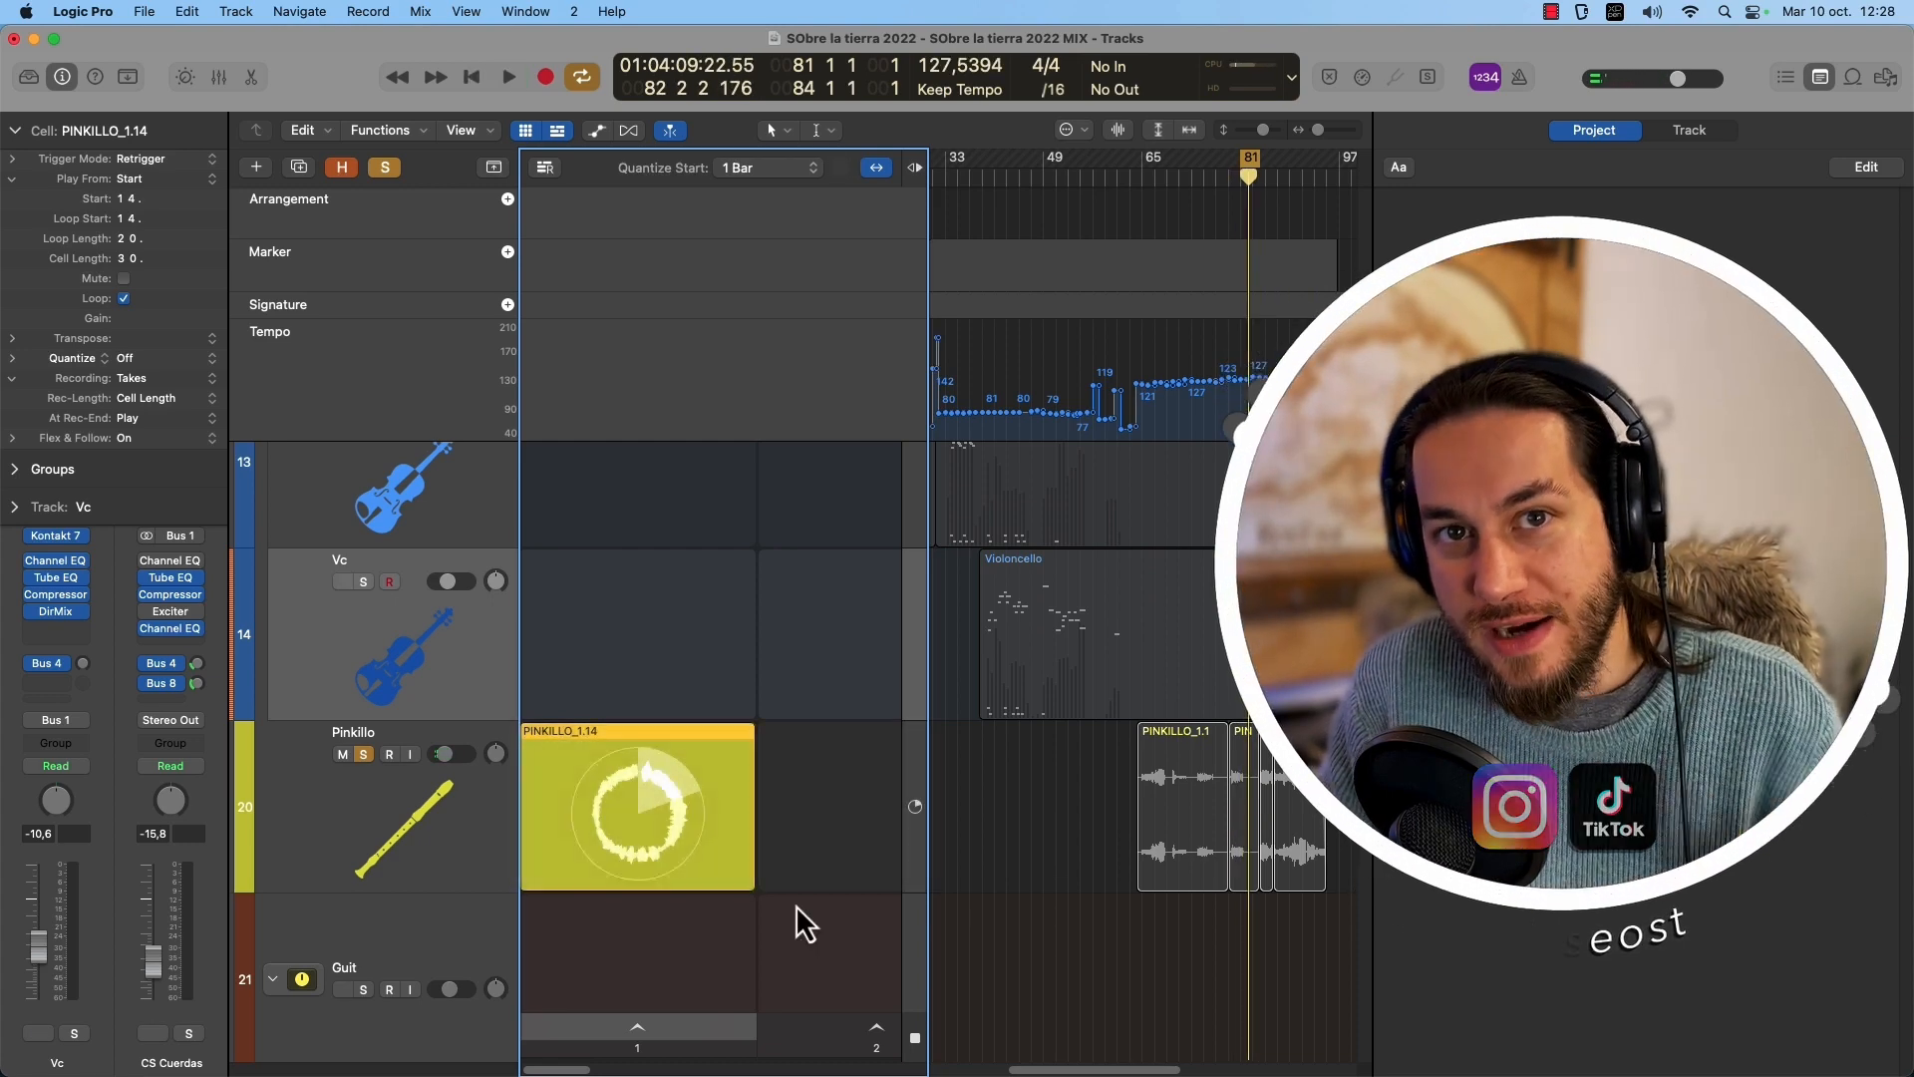
mouse_move(620, 813)
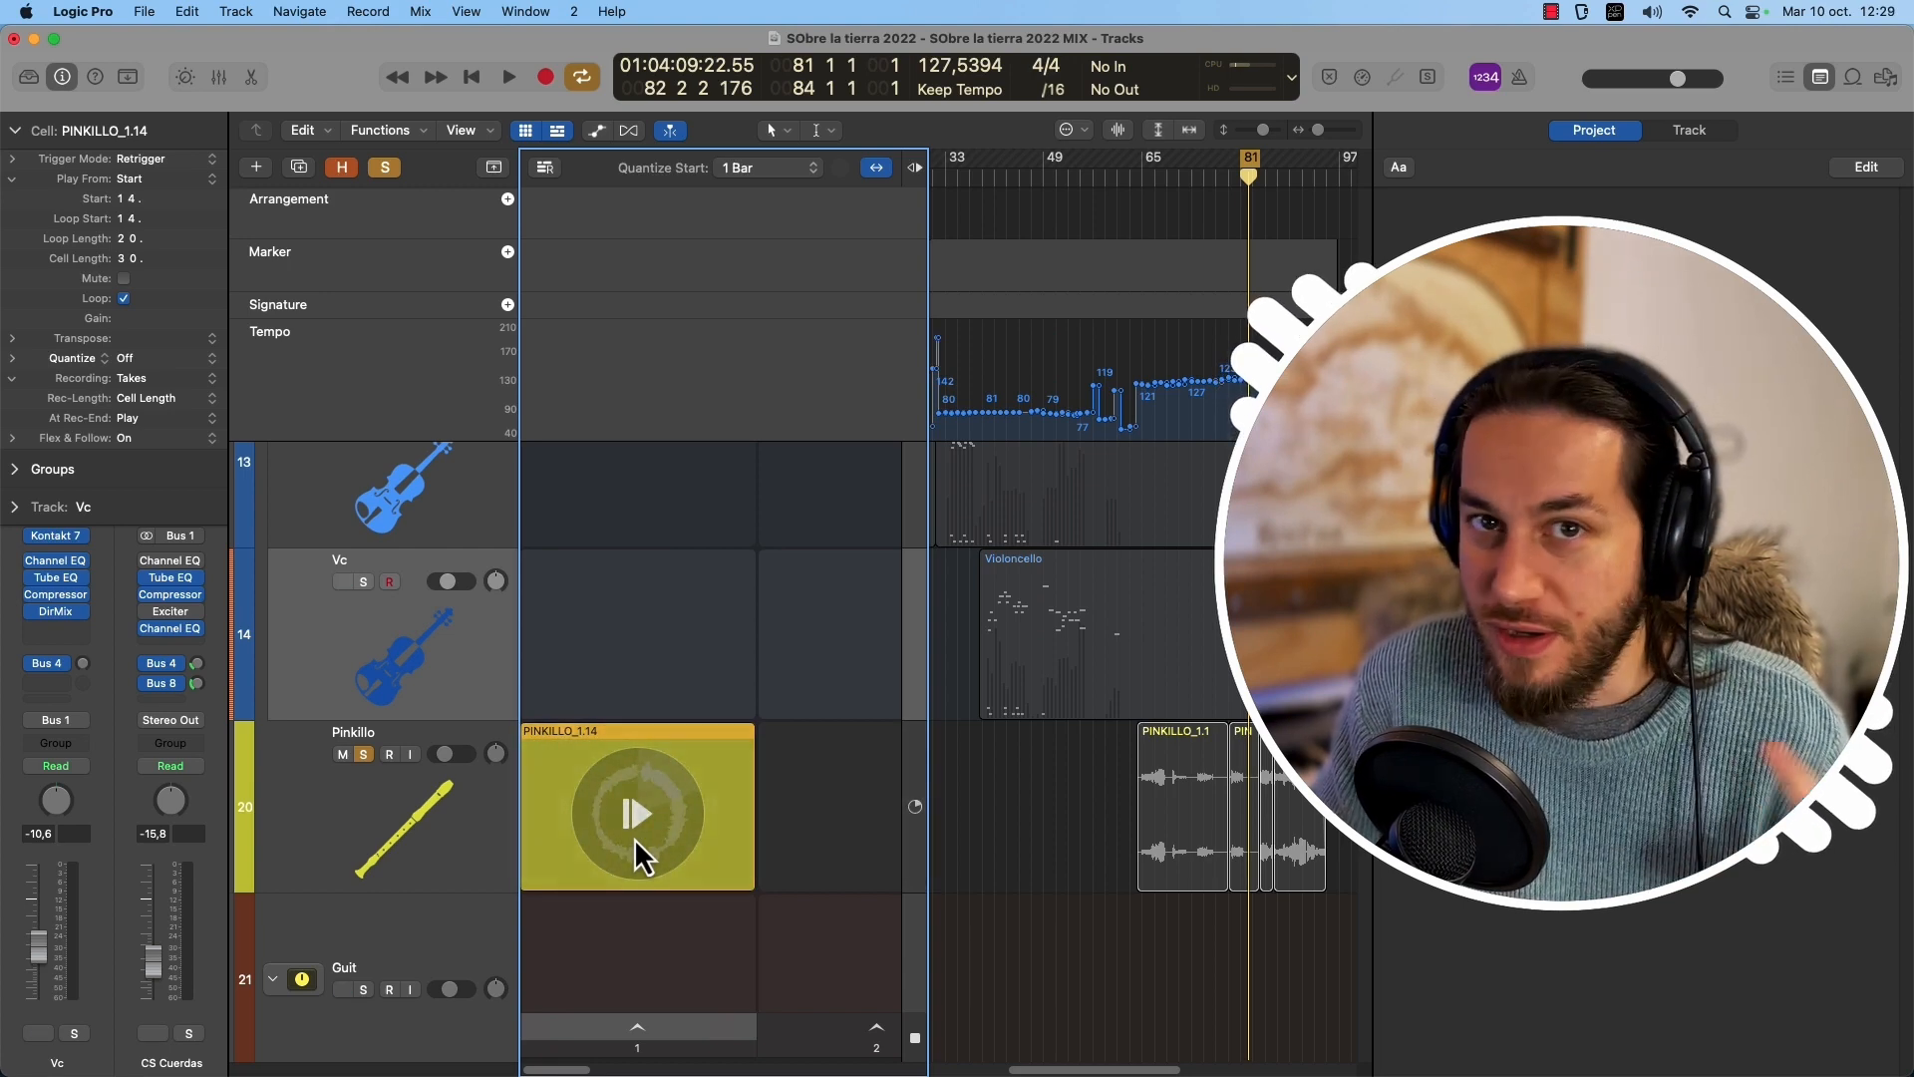
Play the arrangement from bar 79, solo the guit mango.toma OK track, and stop playback.
mouse_move(788, 594)
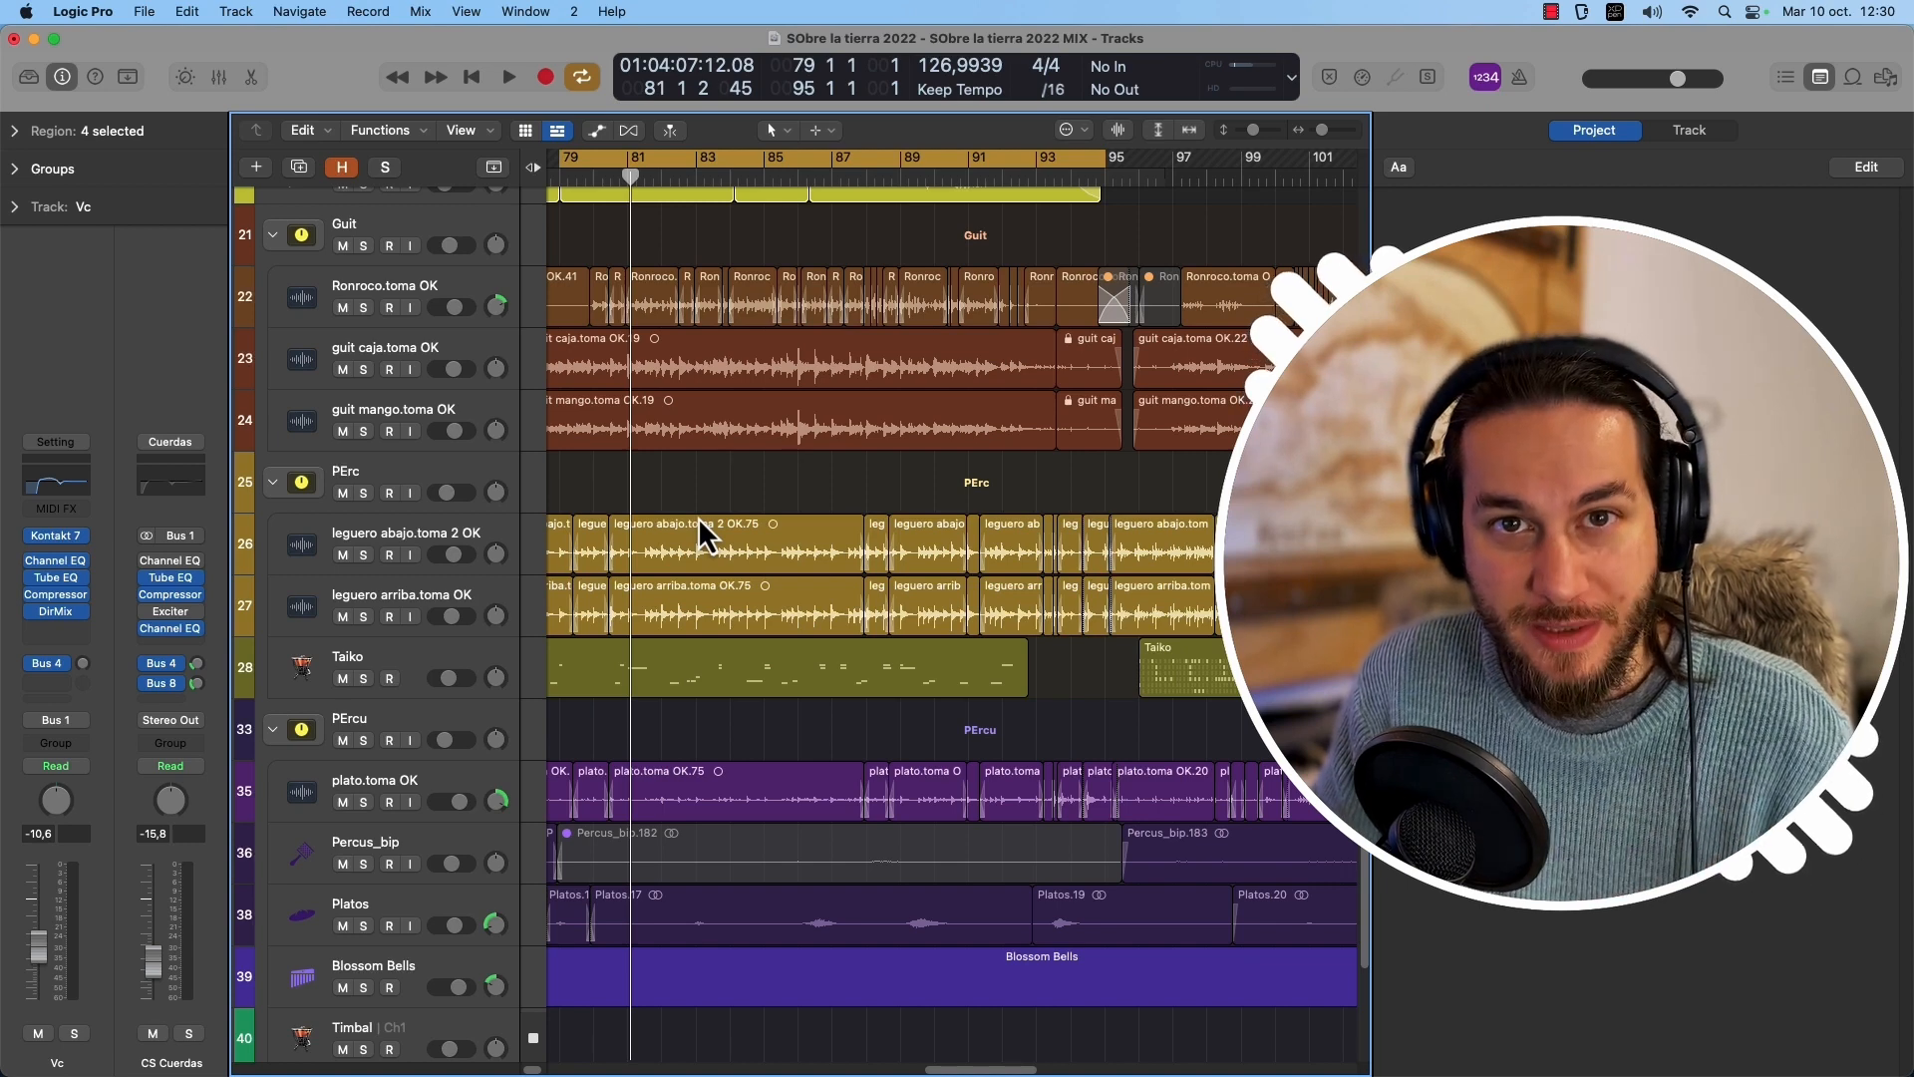
scroll(618, 449, "up", 3)
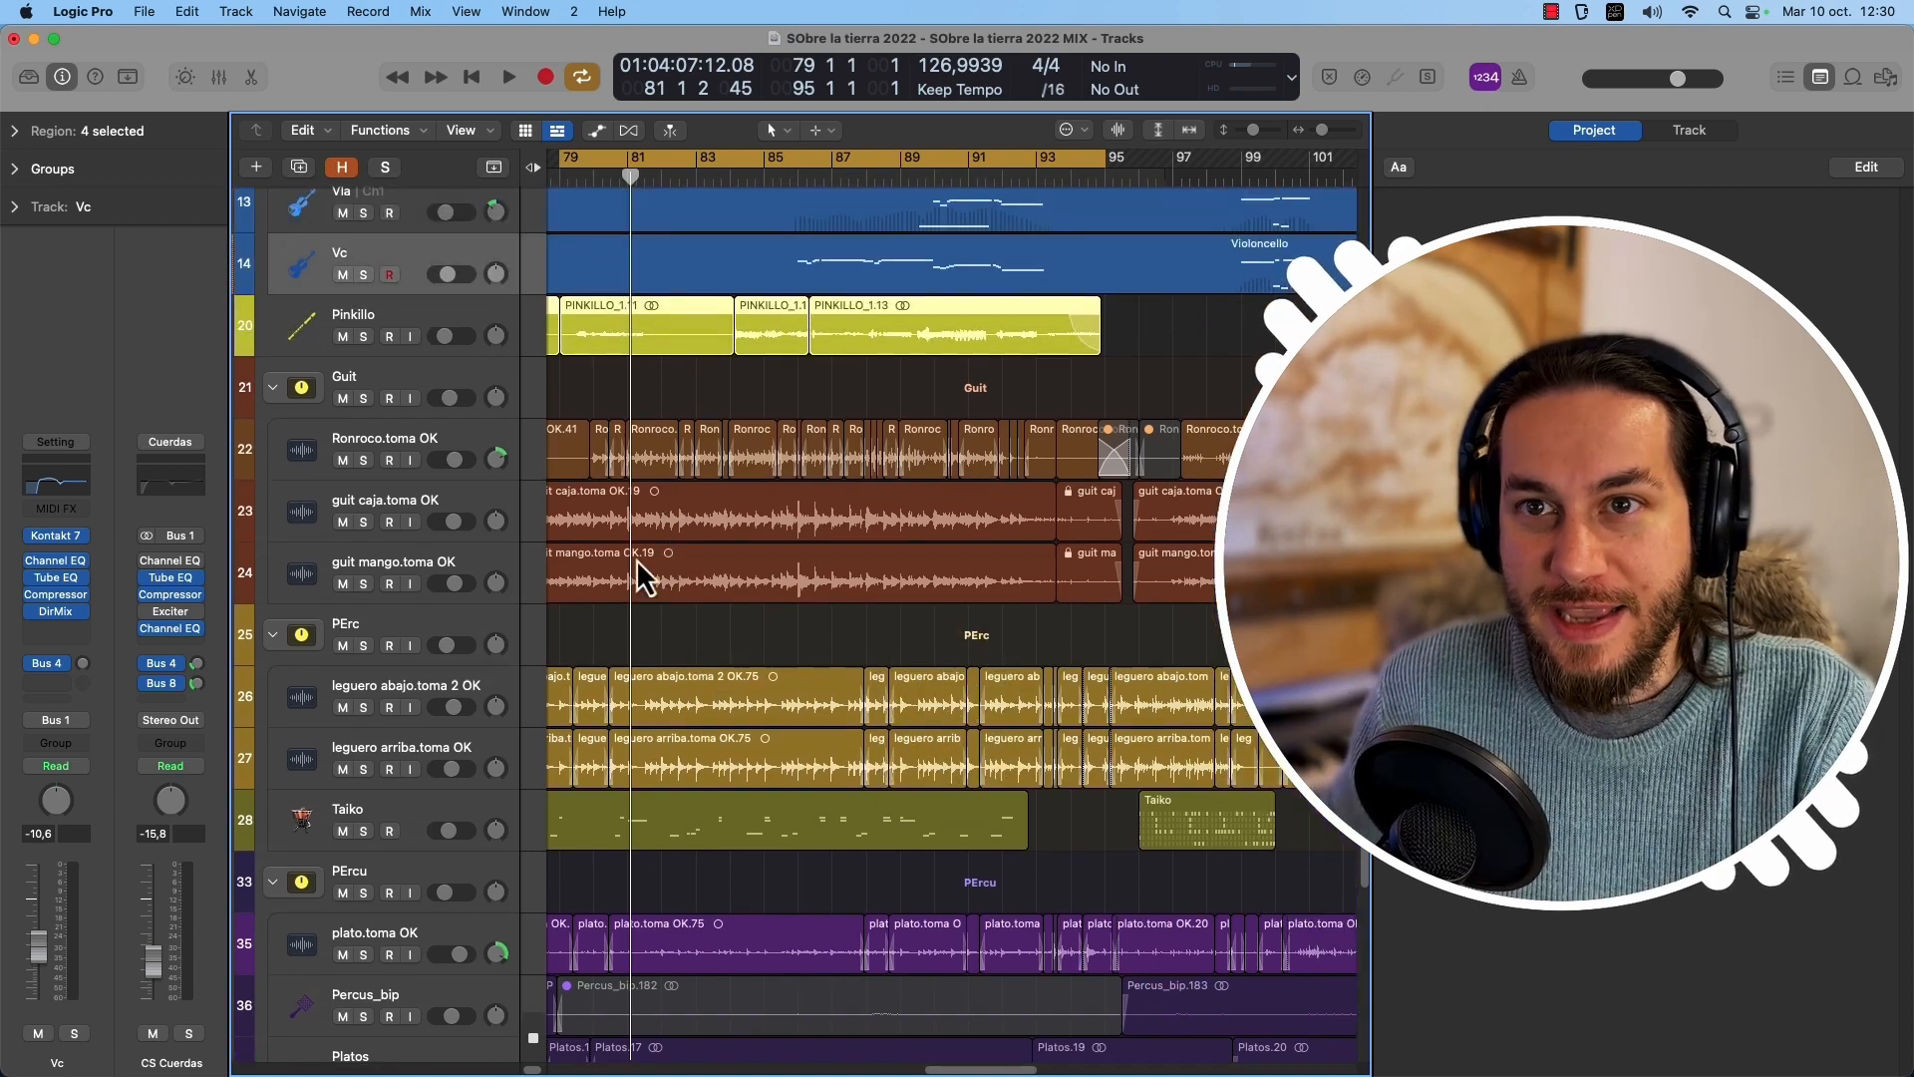
key("space")
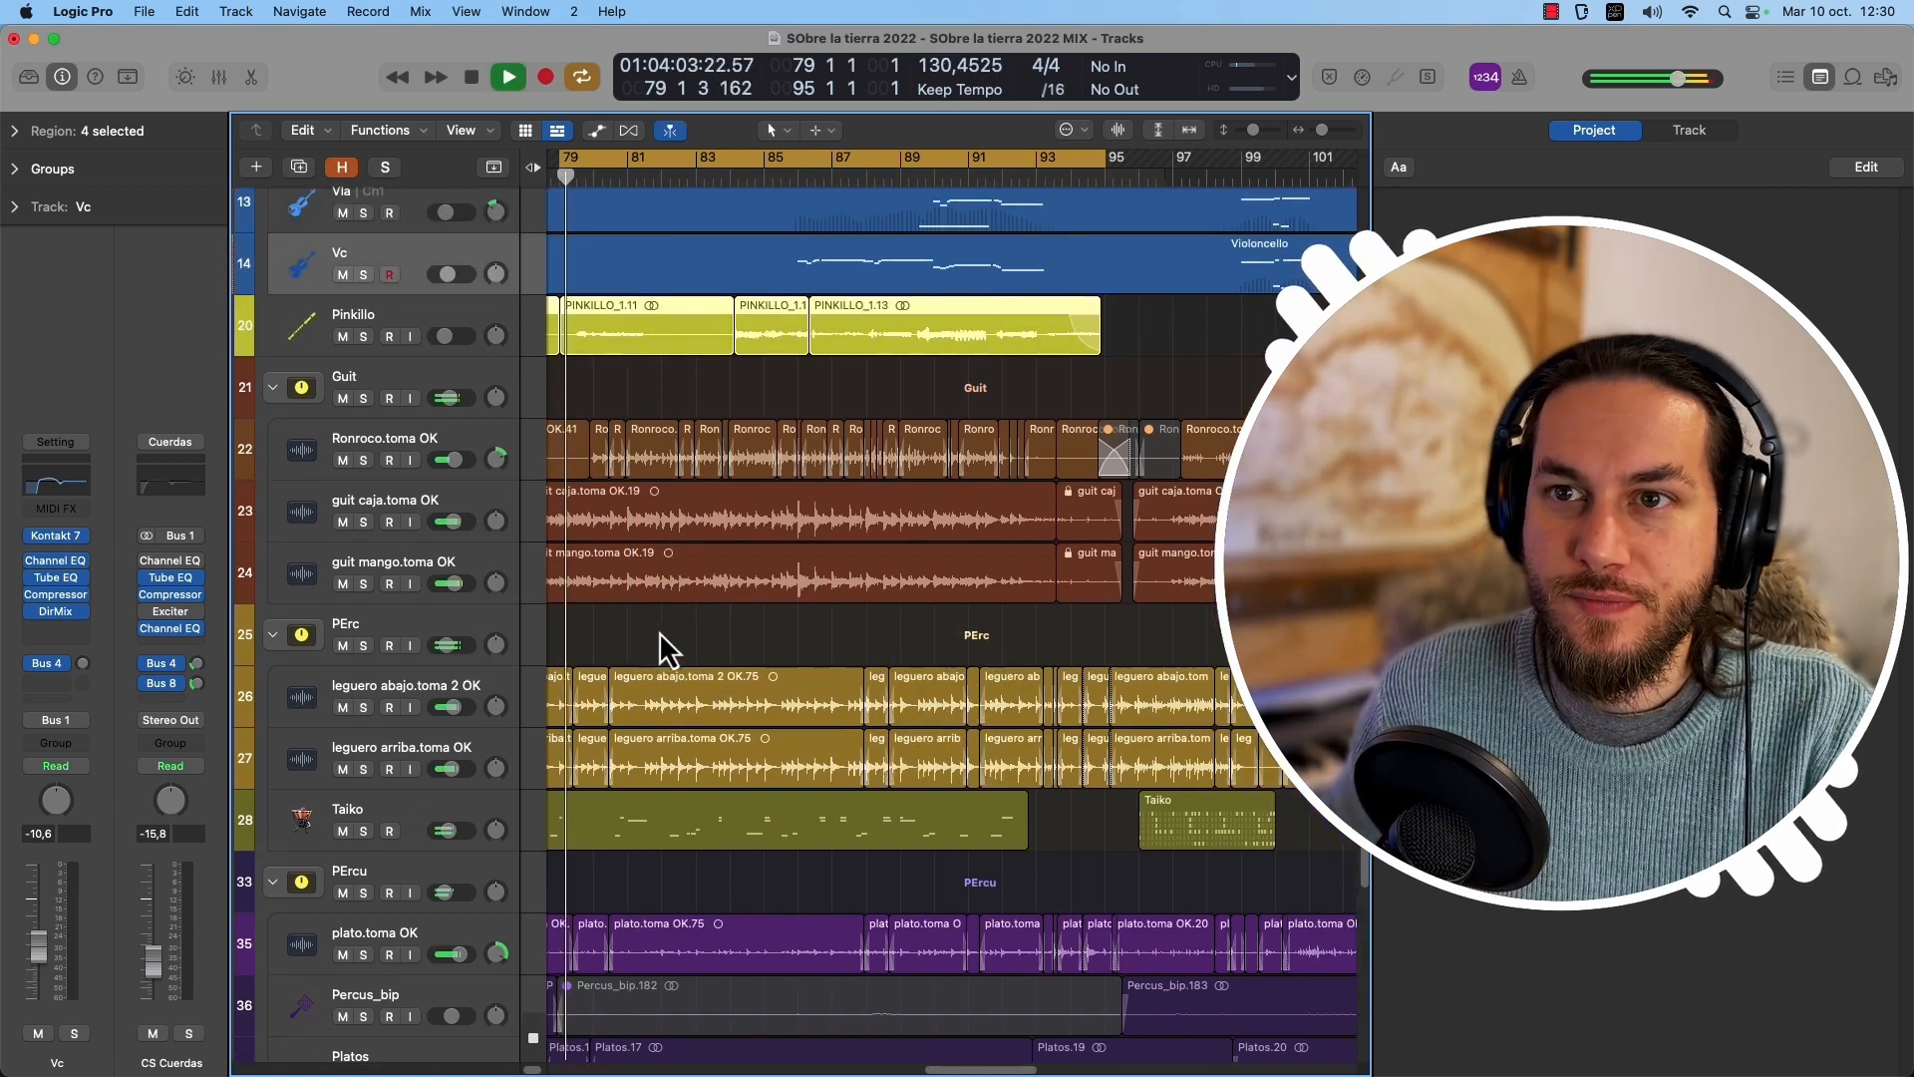
left_click(363, 584)
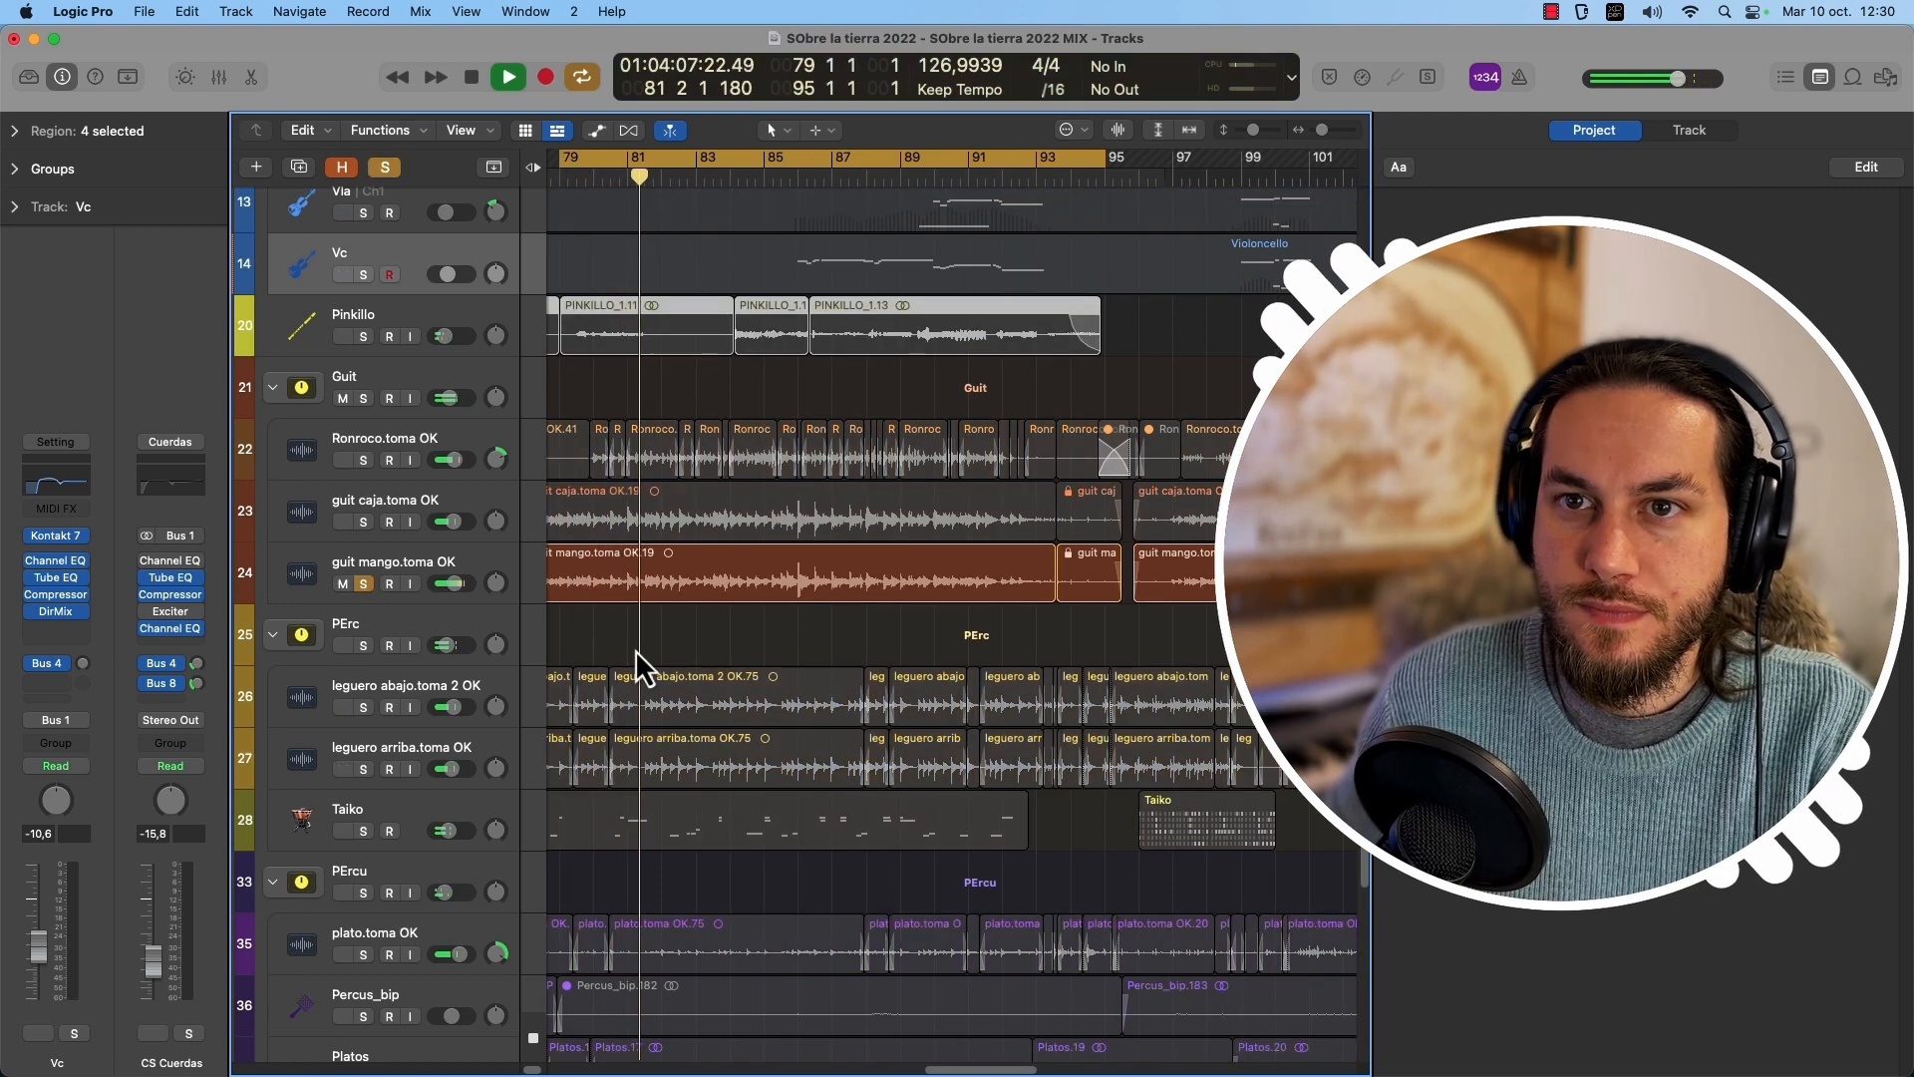
key("space")
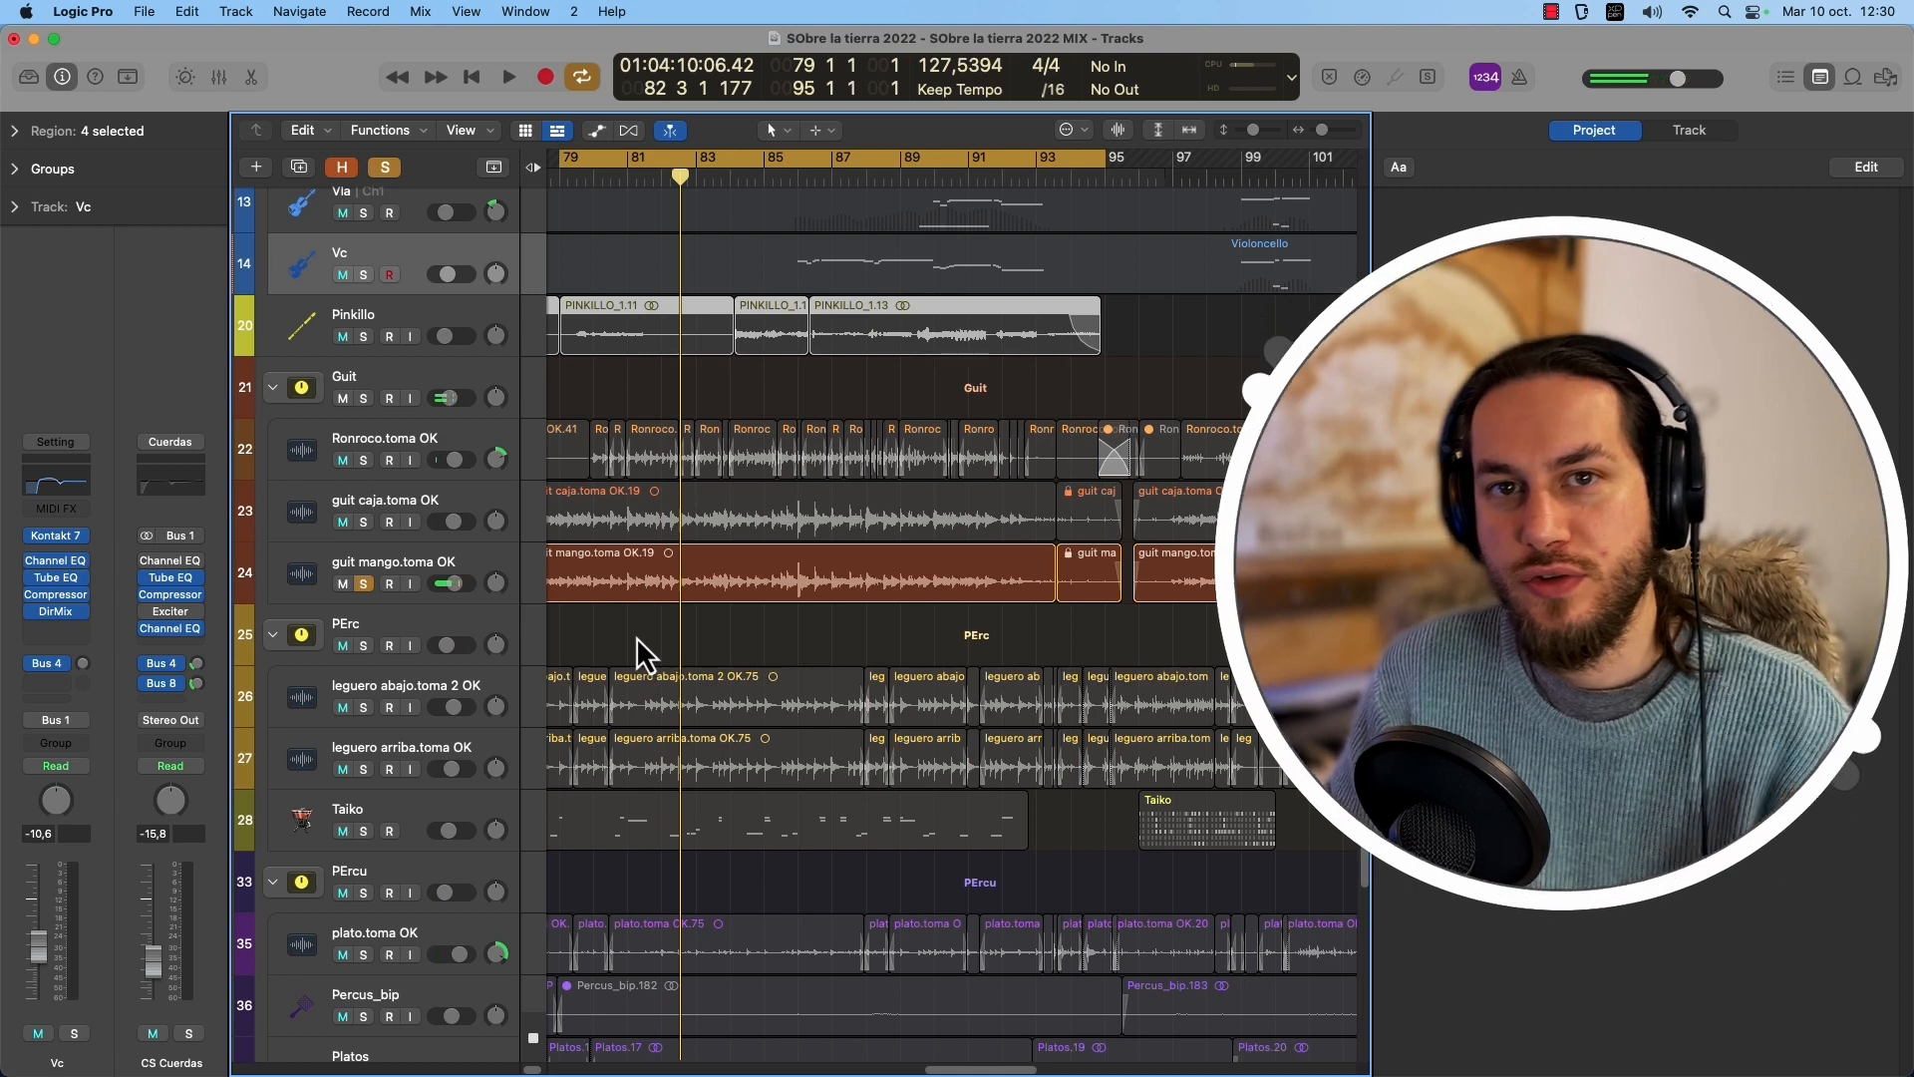
Insert the mono SubBass effect on the guit mango.toma OK track and place its window over the arrangement.
left_click(407, 548)
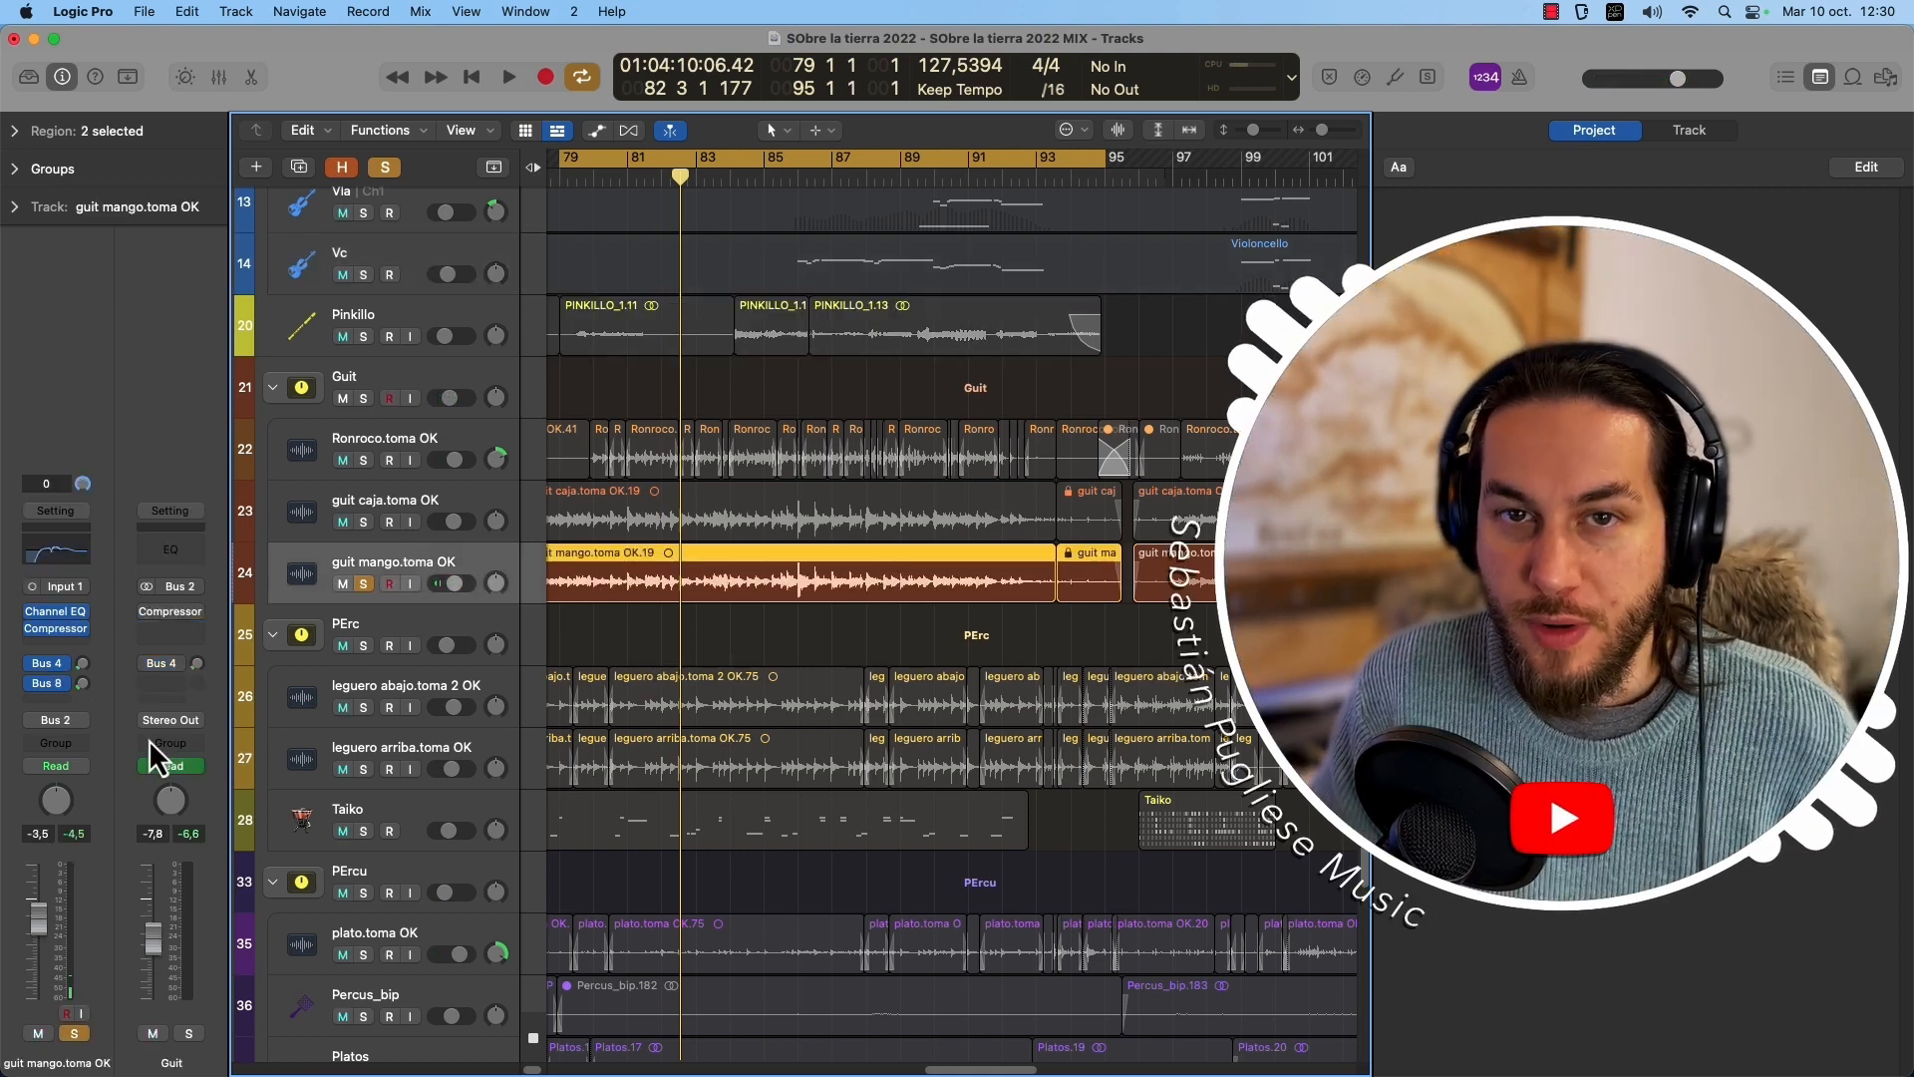
left_click(82, 643)
mouse_move(76, 814)
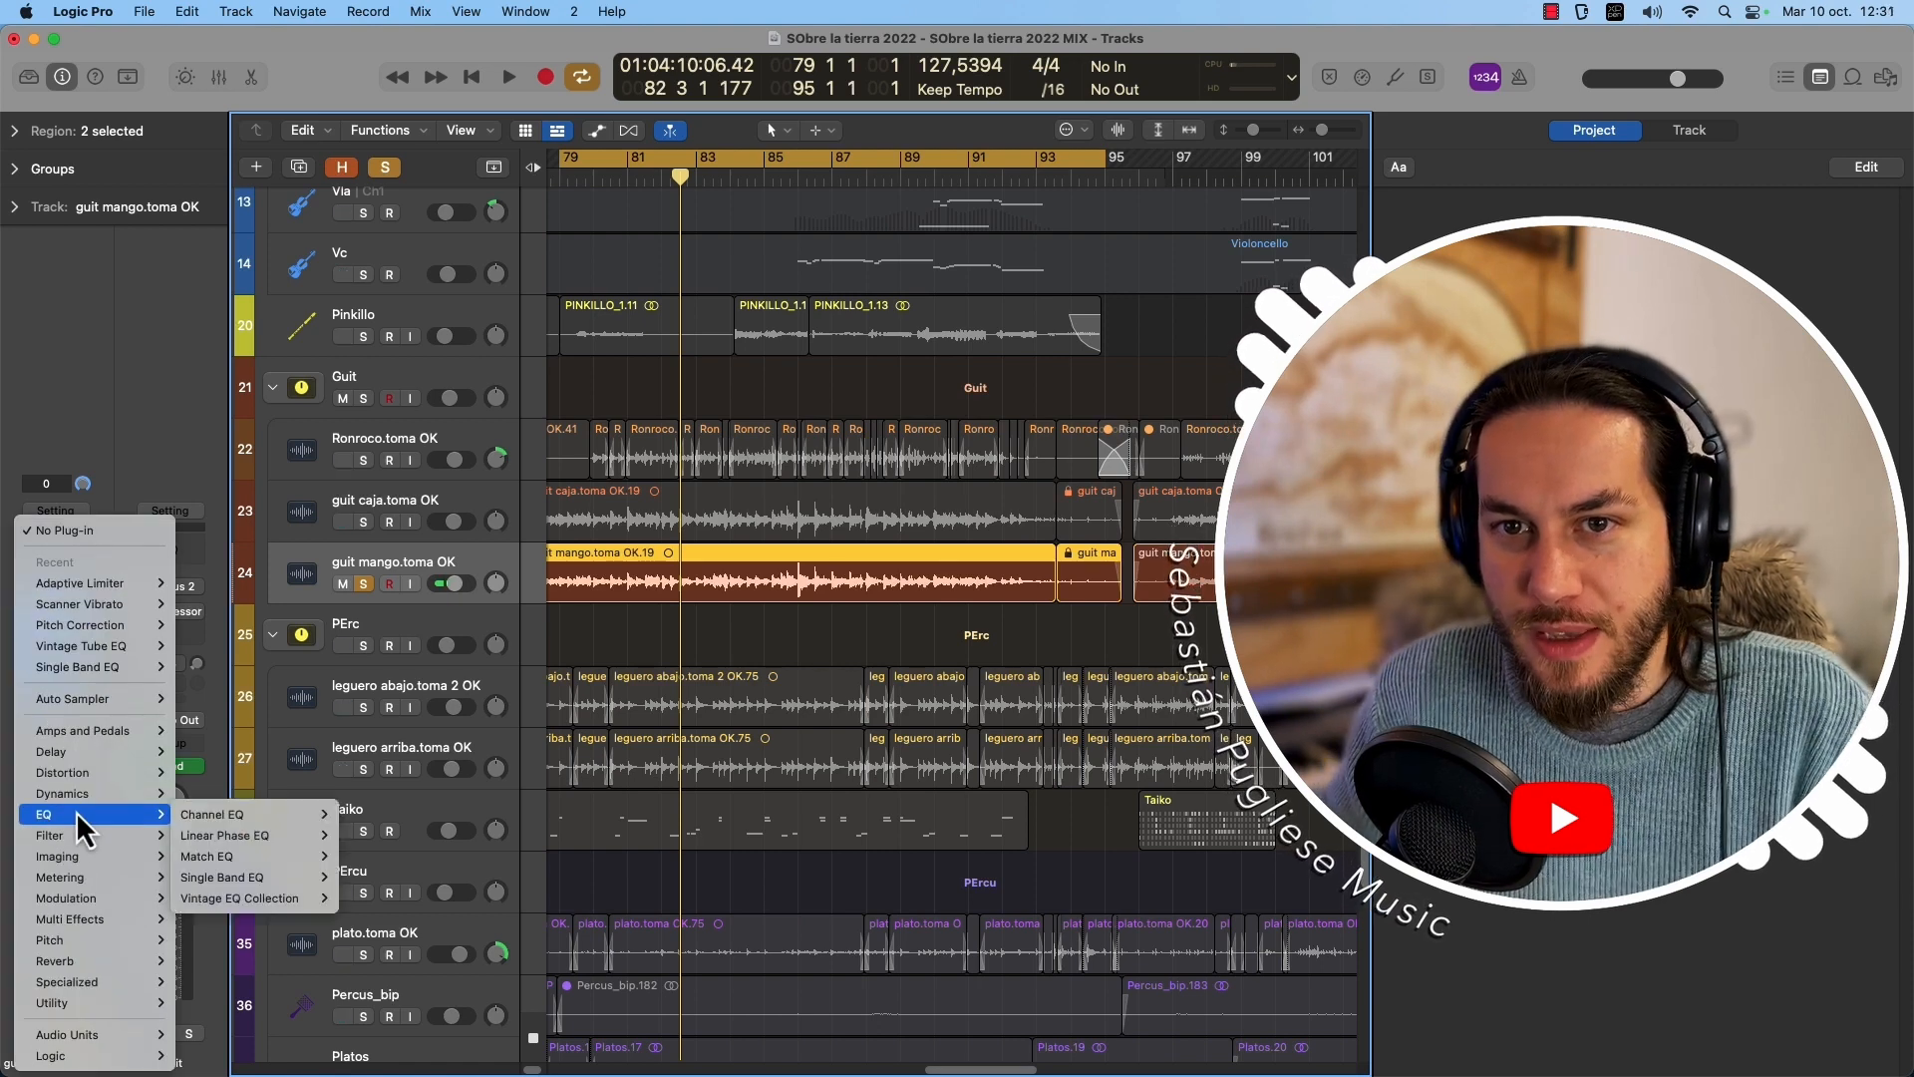
mouse_move(109, 979)
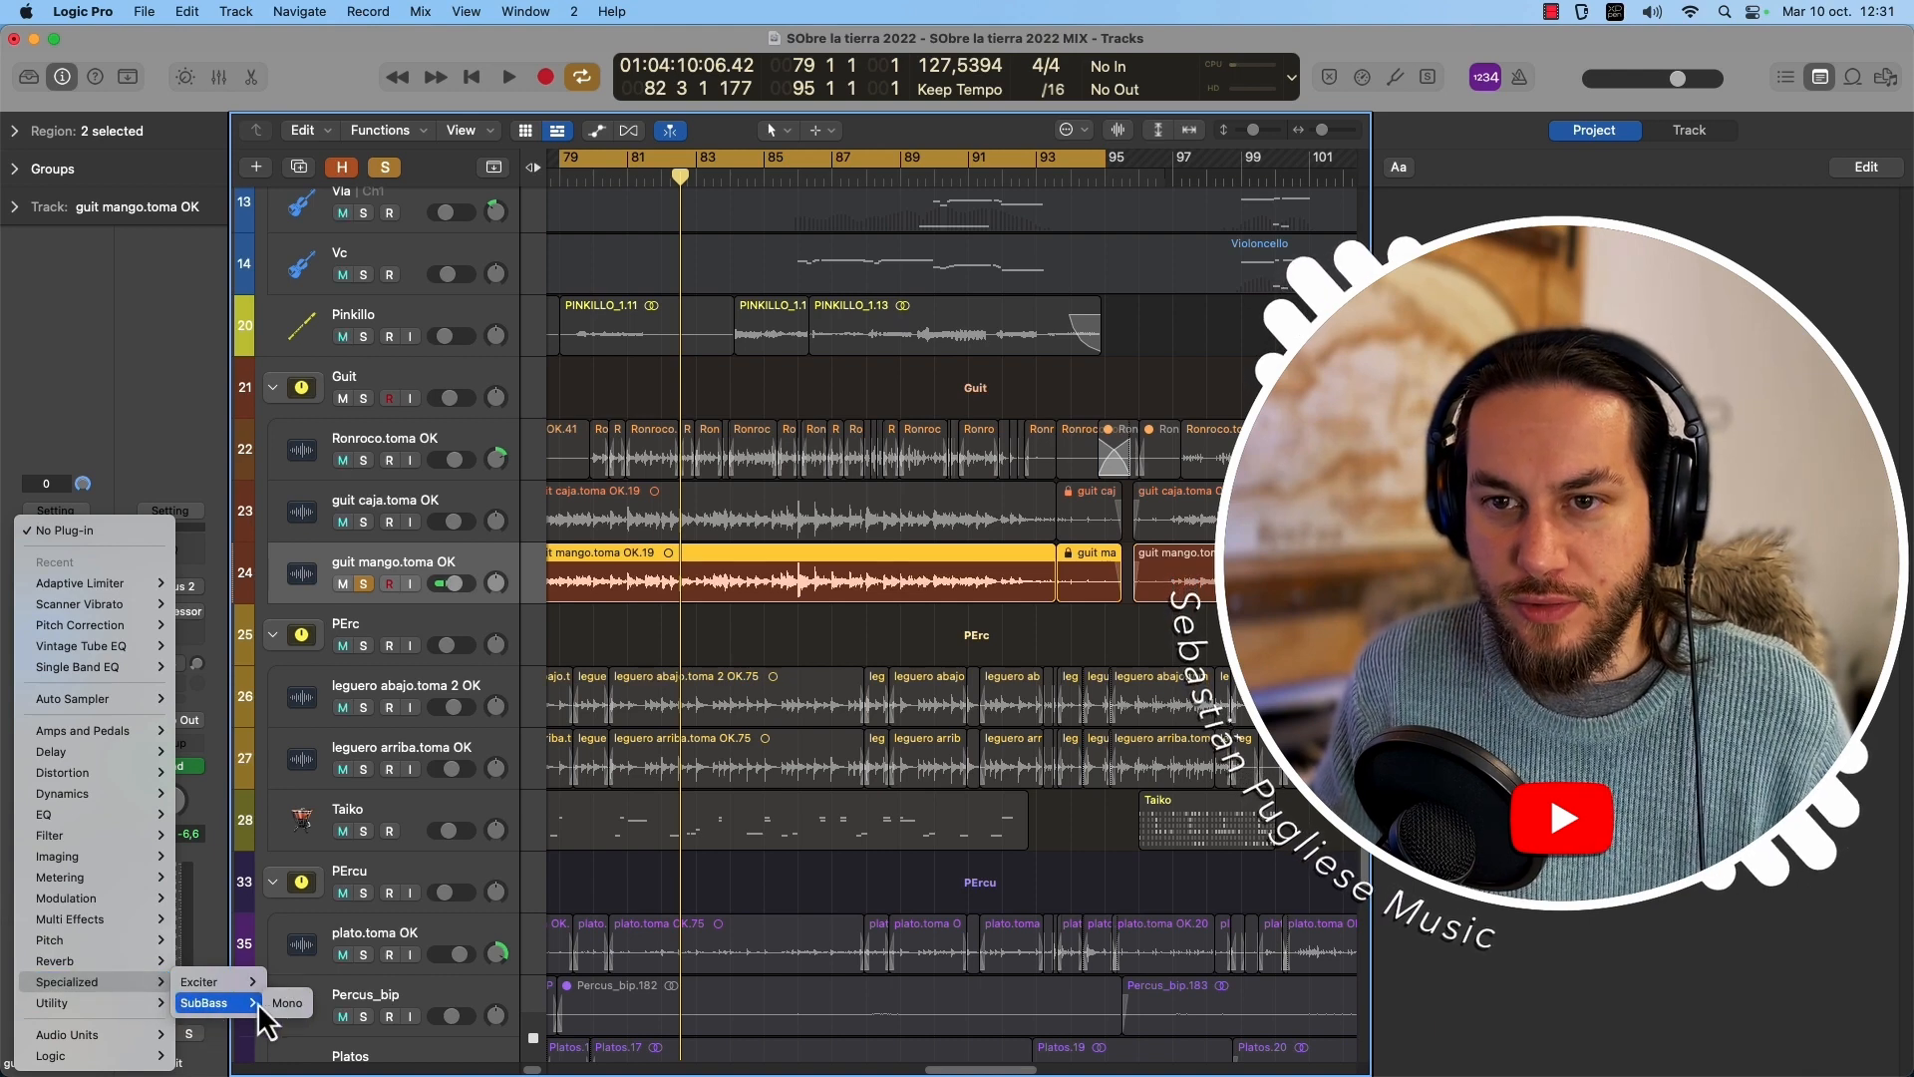
left_click(286, 1002)
left_click_drag(993, 191, 900, 241)
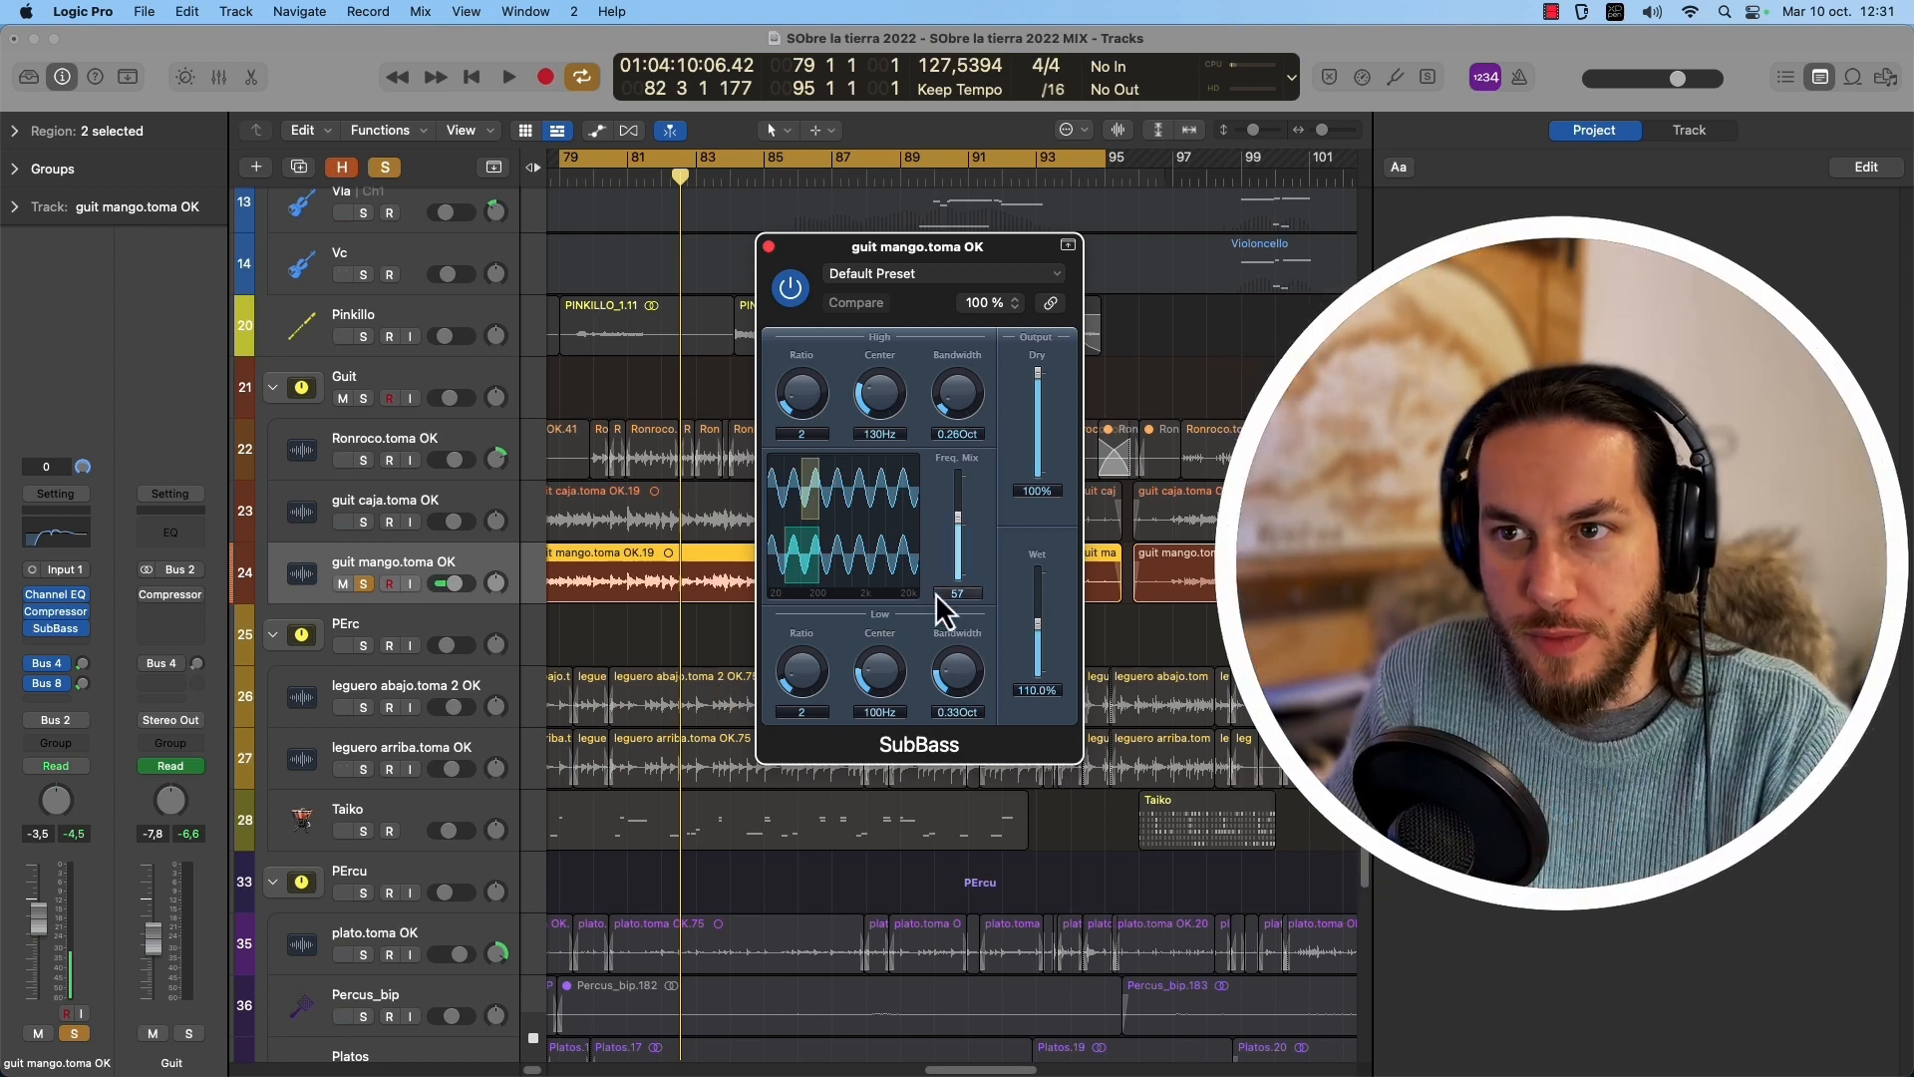
Set SubBass's Wet output to 218 % while the soloed guitar track plays.
key("space")
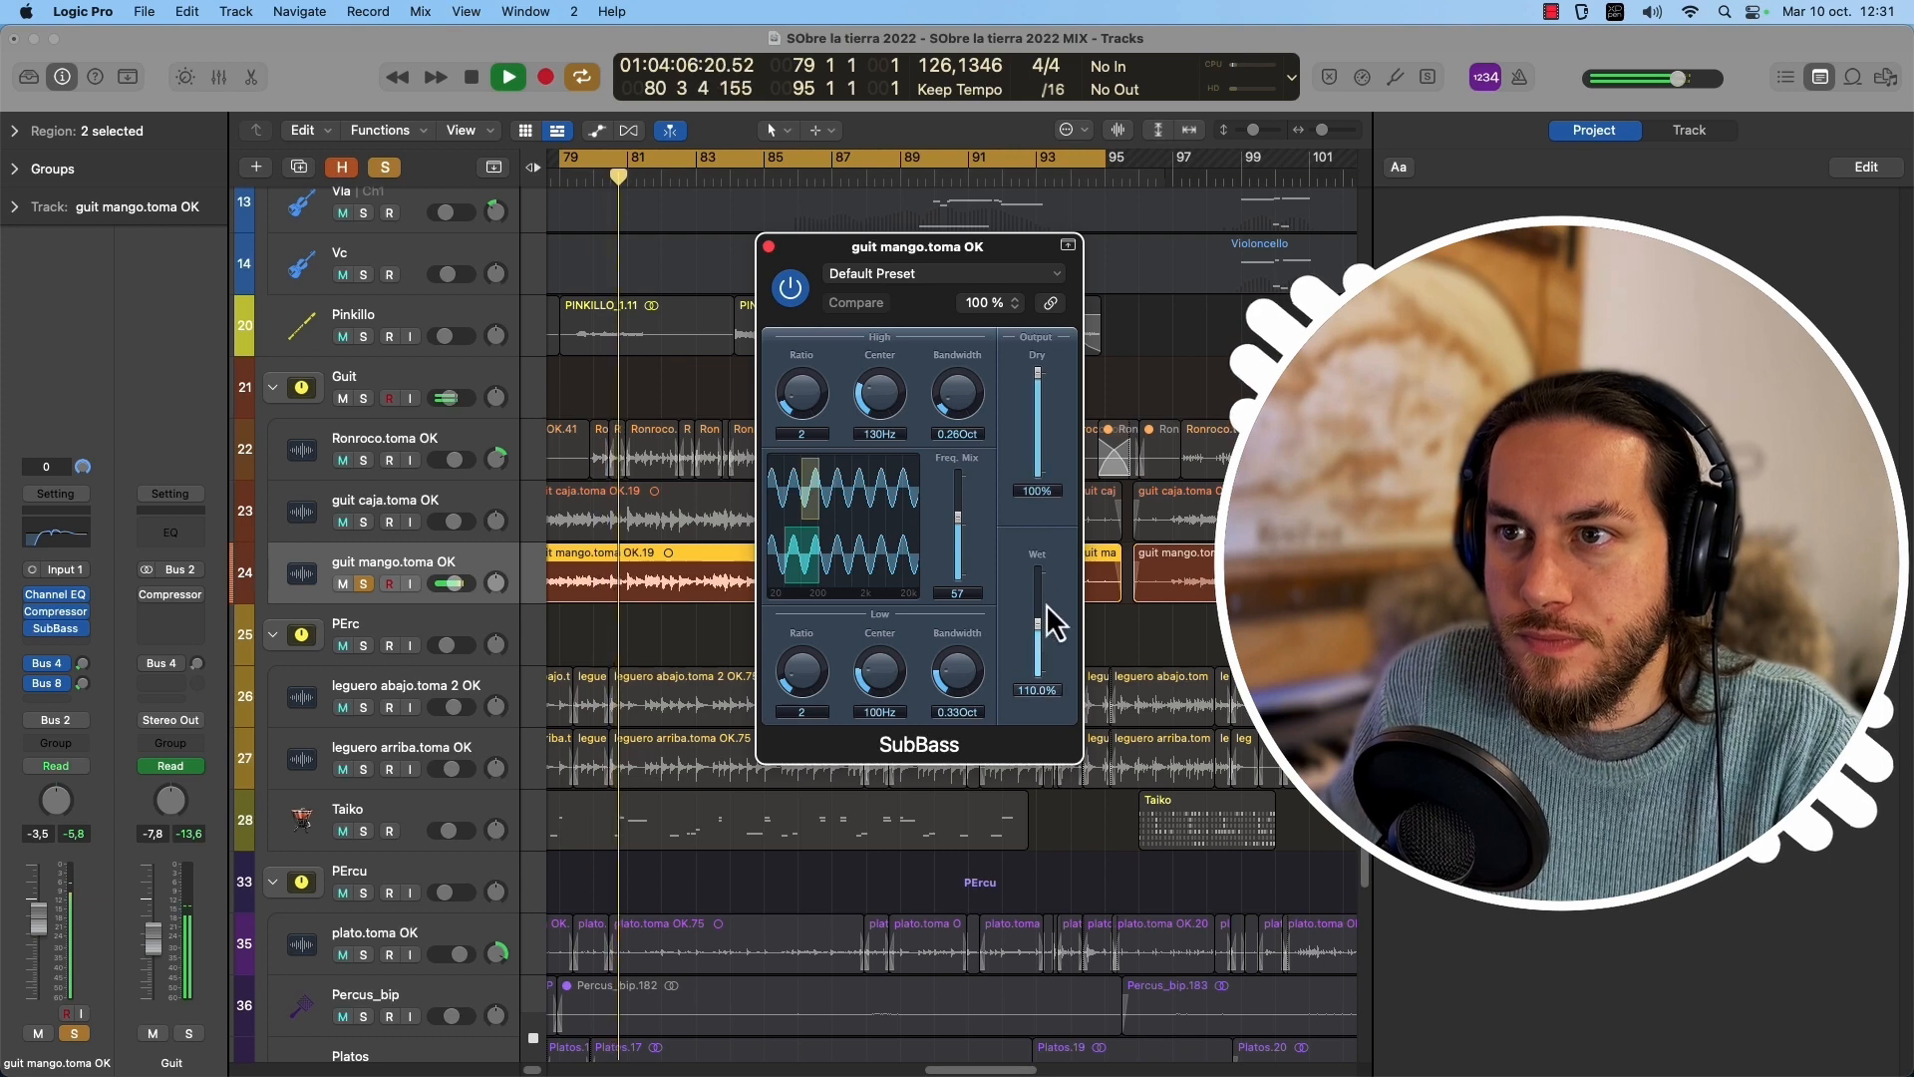
mouse_move(1034, 625)
left_mouse_down()
mouse_move(1037, 604)
mouse_move(1037, 628)
left_mouse_up()
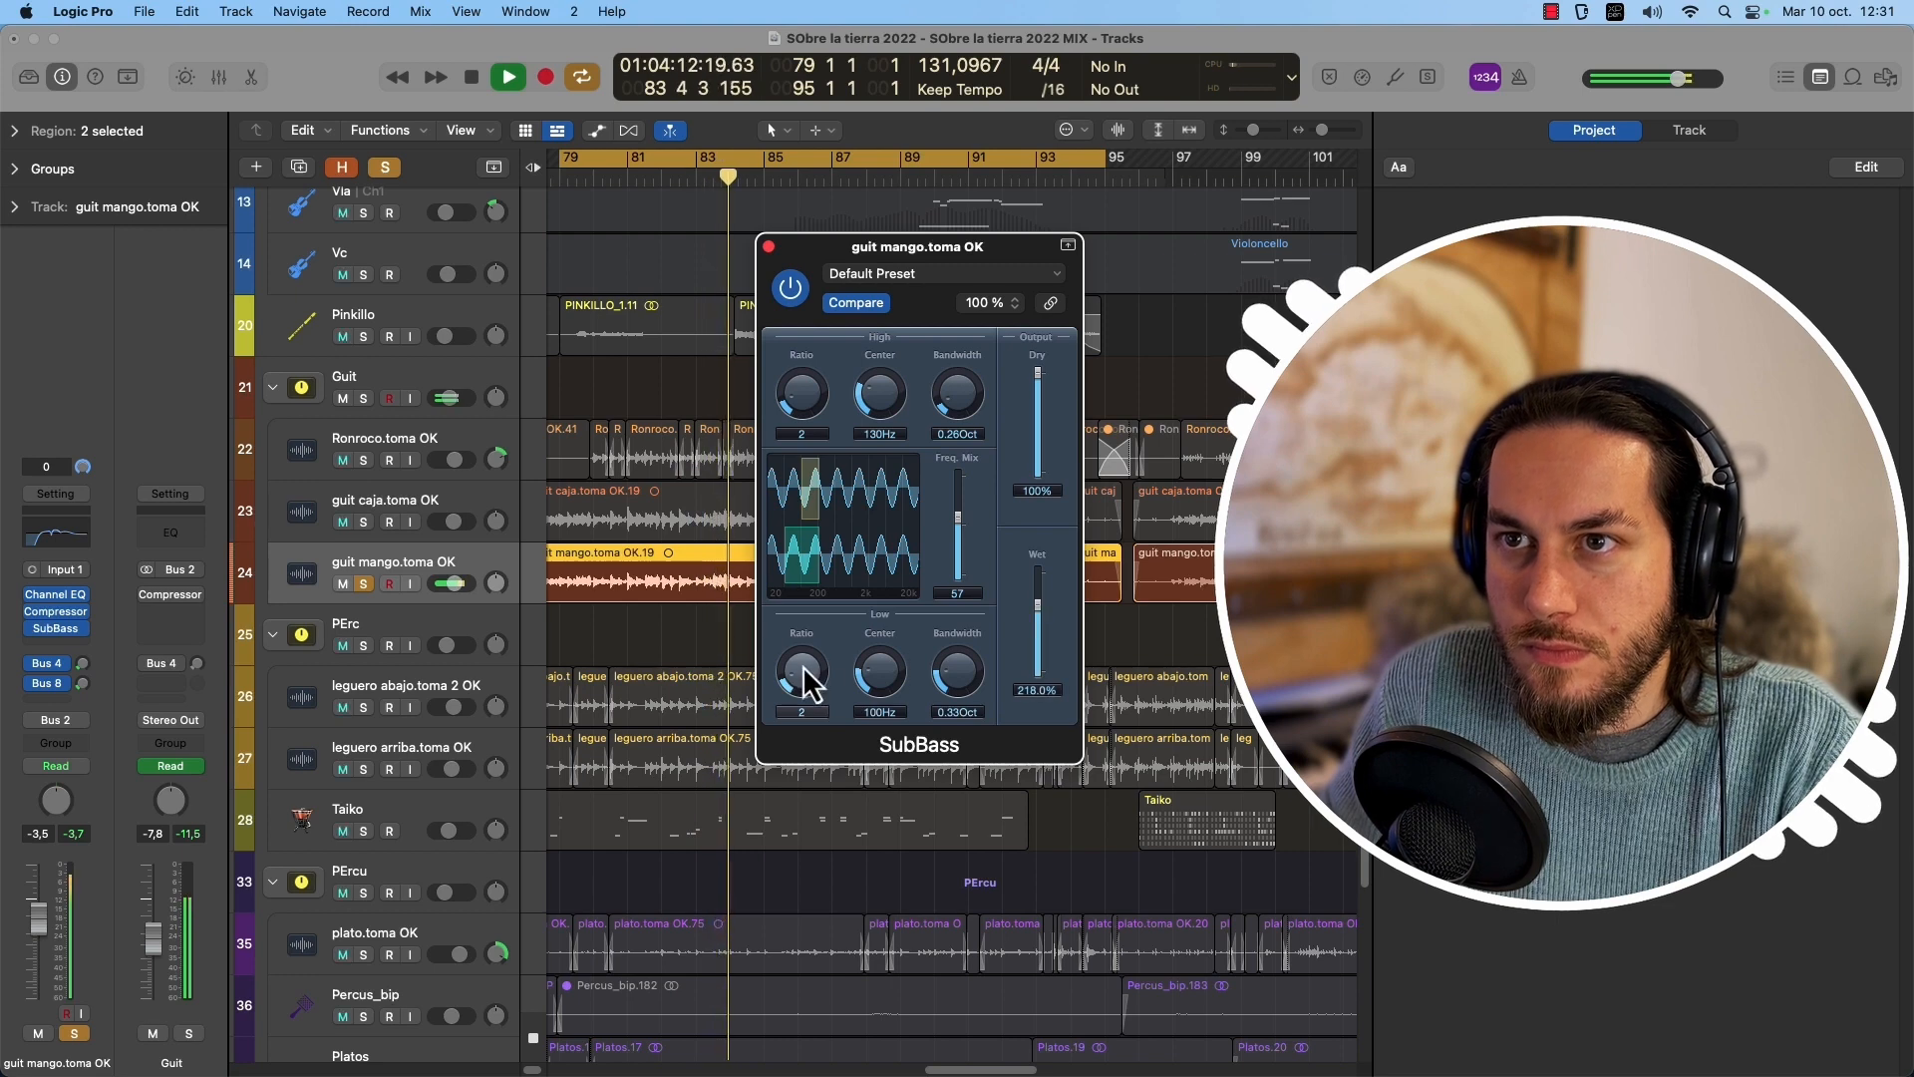
Stop playback and set SubBass's High Center to 220 Hz and Low Bandwidth to 0.43 Oct.
key("space")
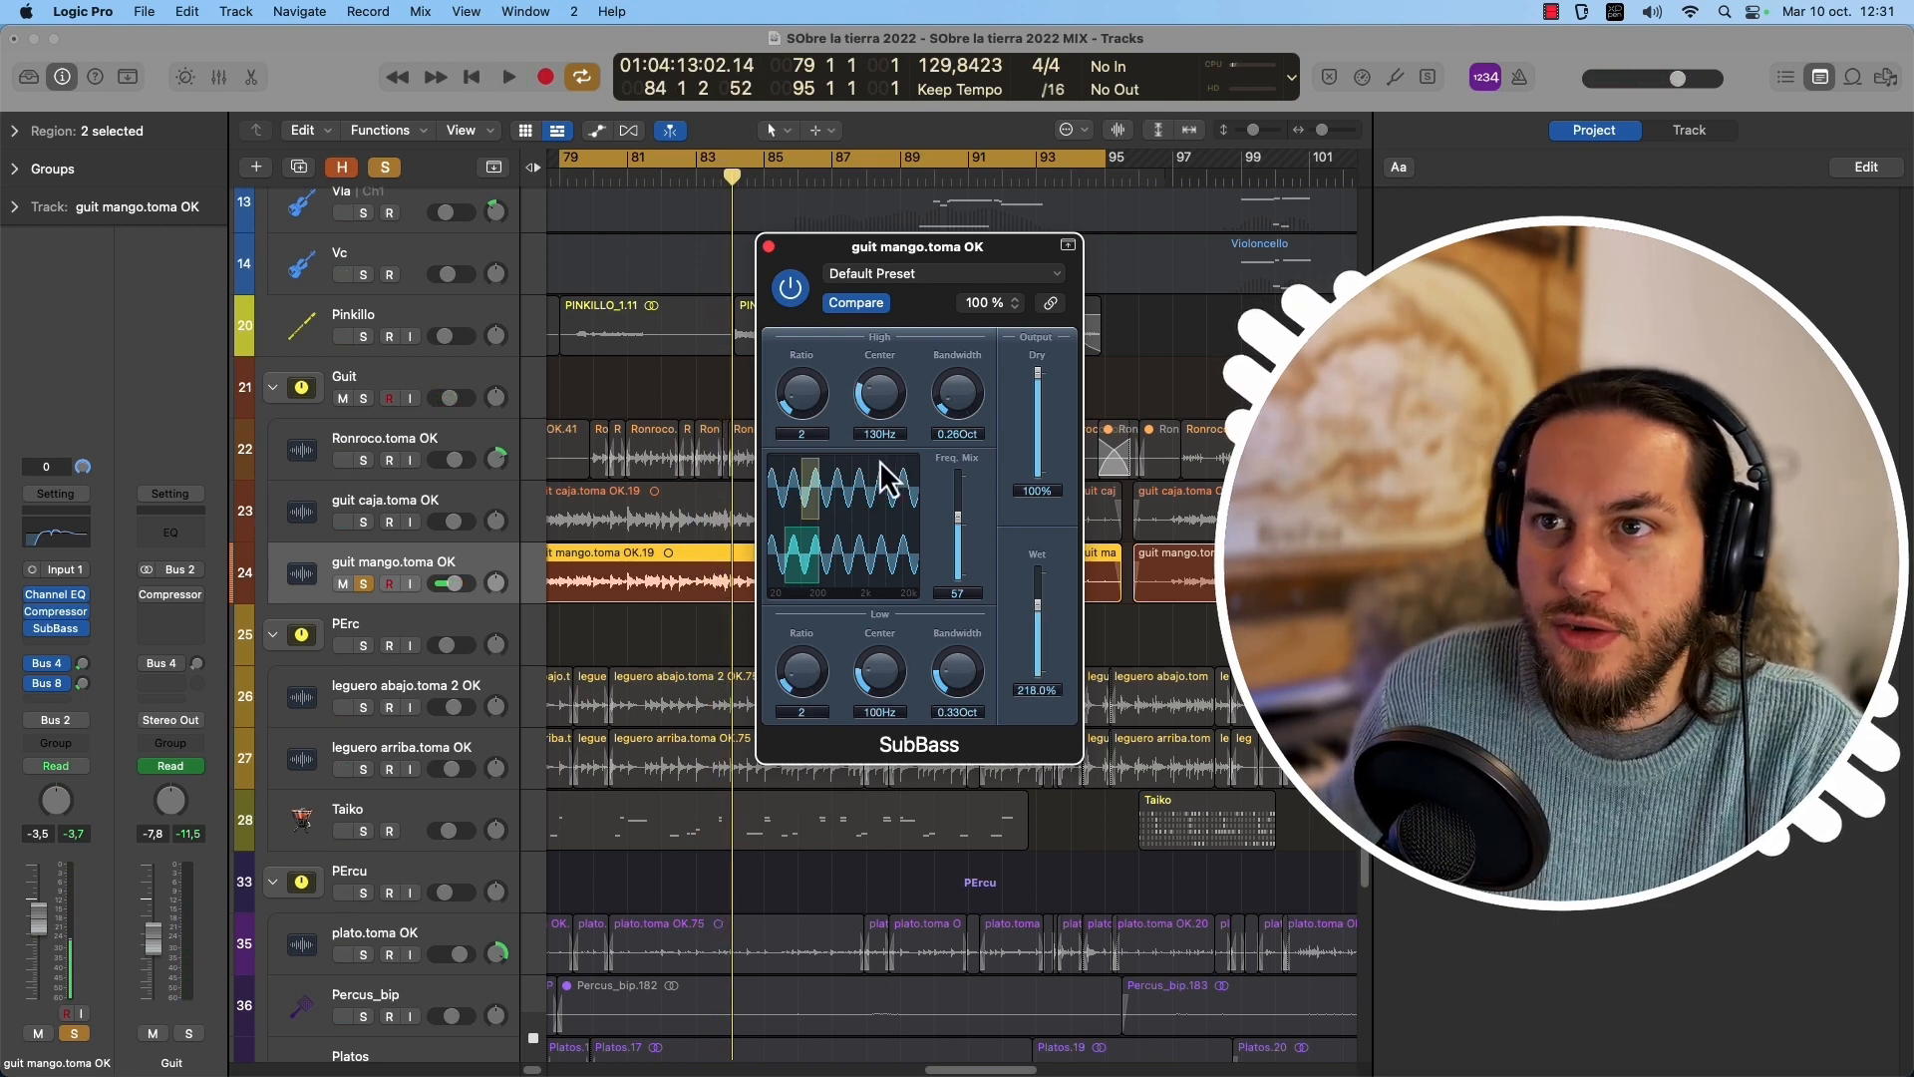
left_click_drag(888, 419, 883, 383)
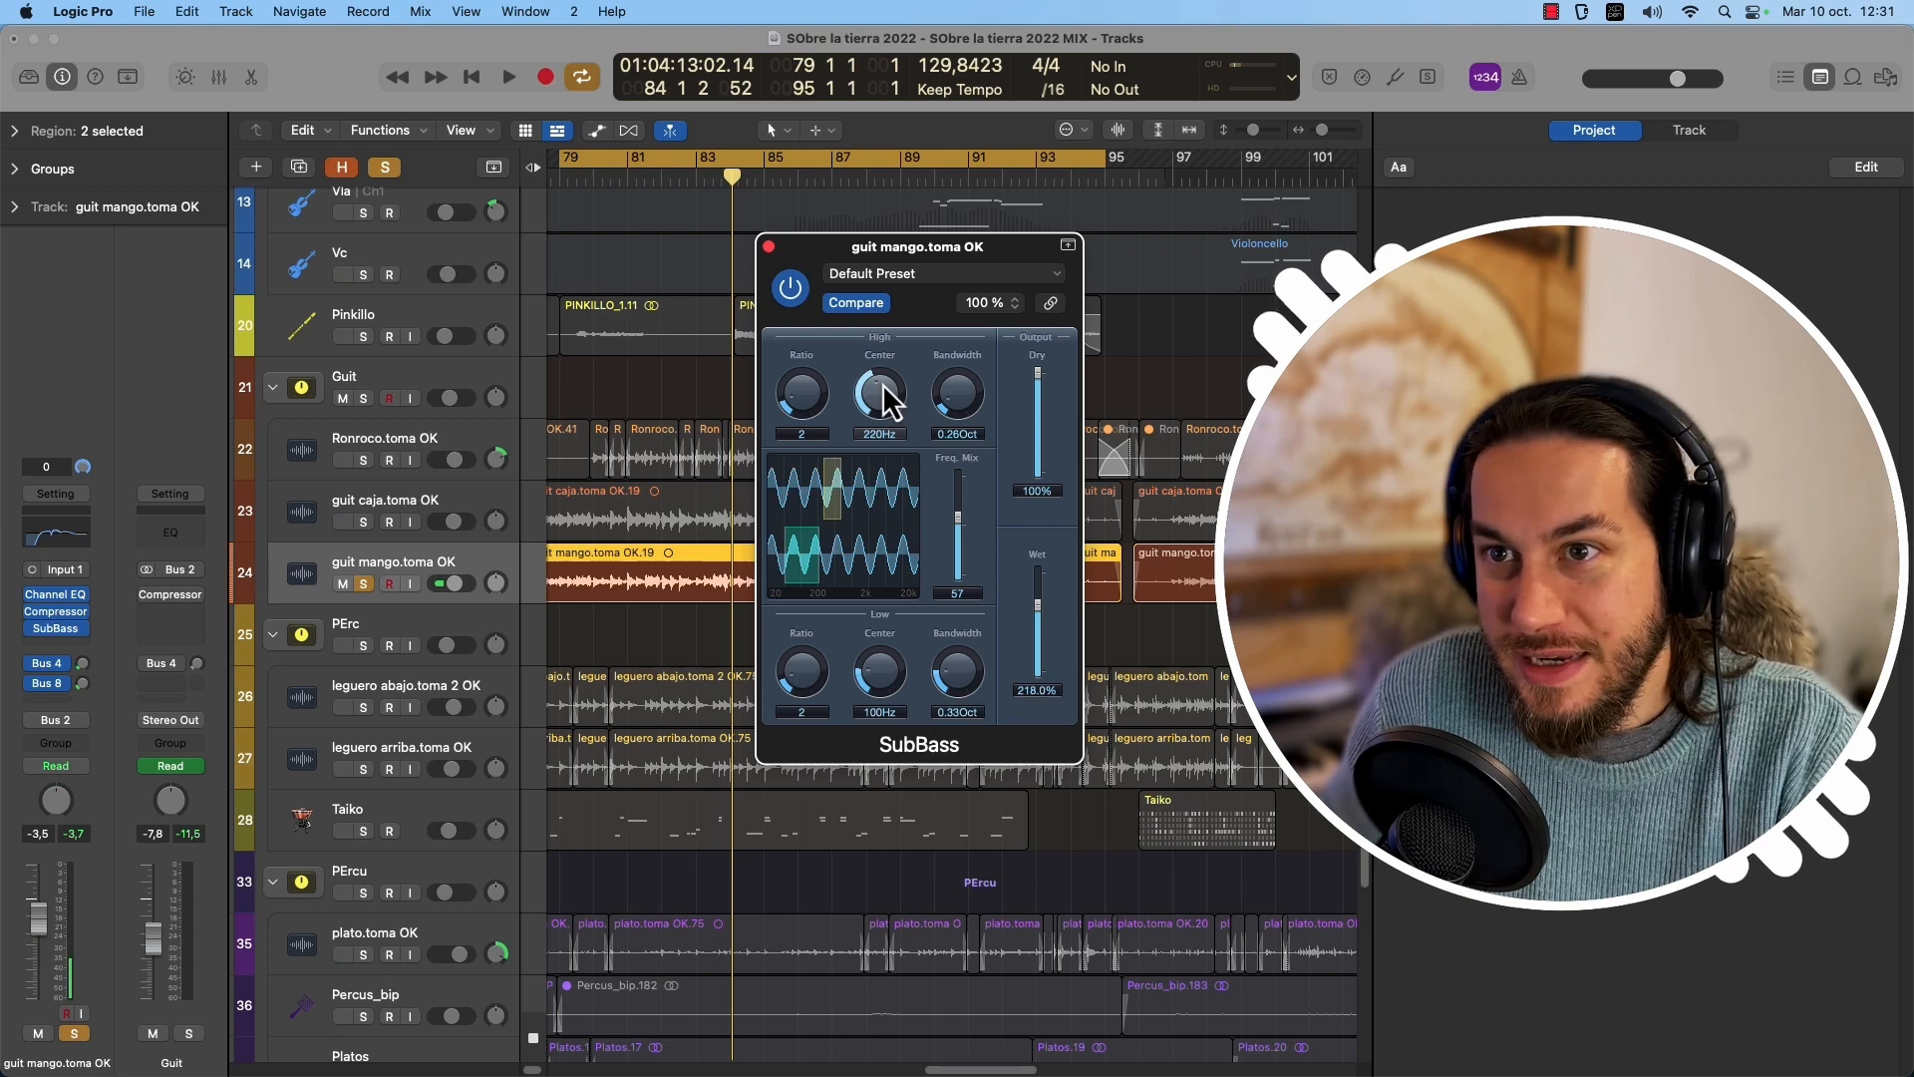
left_click_drag(965, 686, 967, 674)
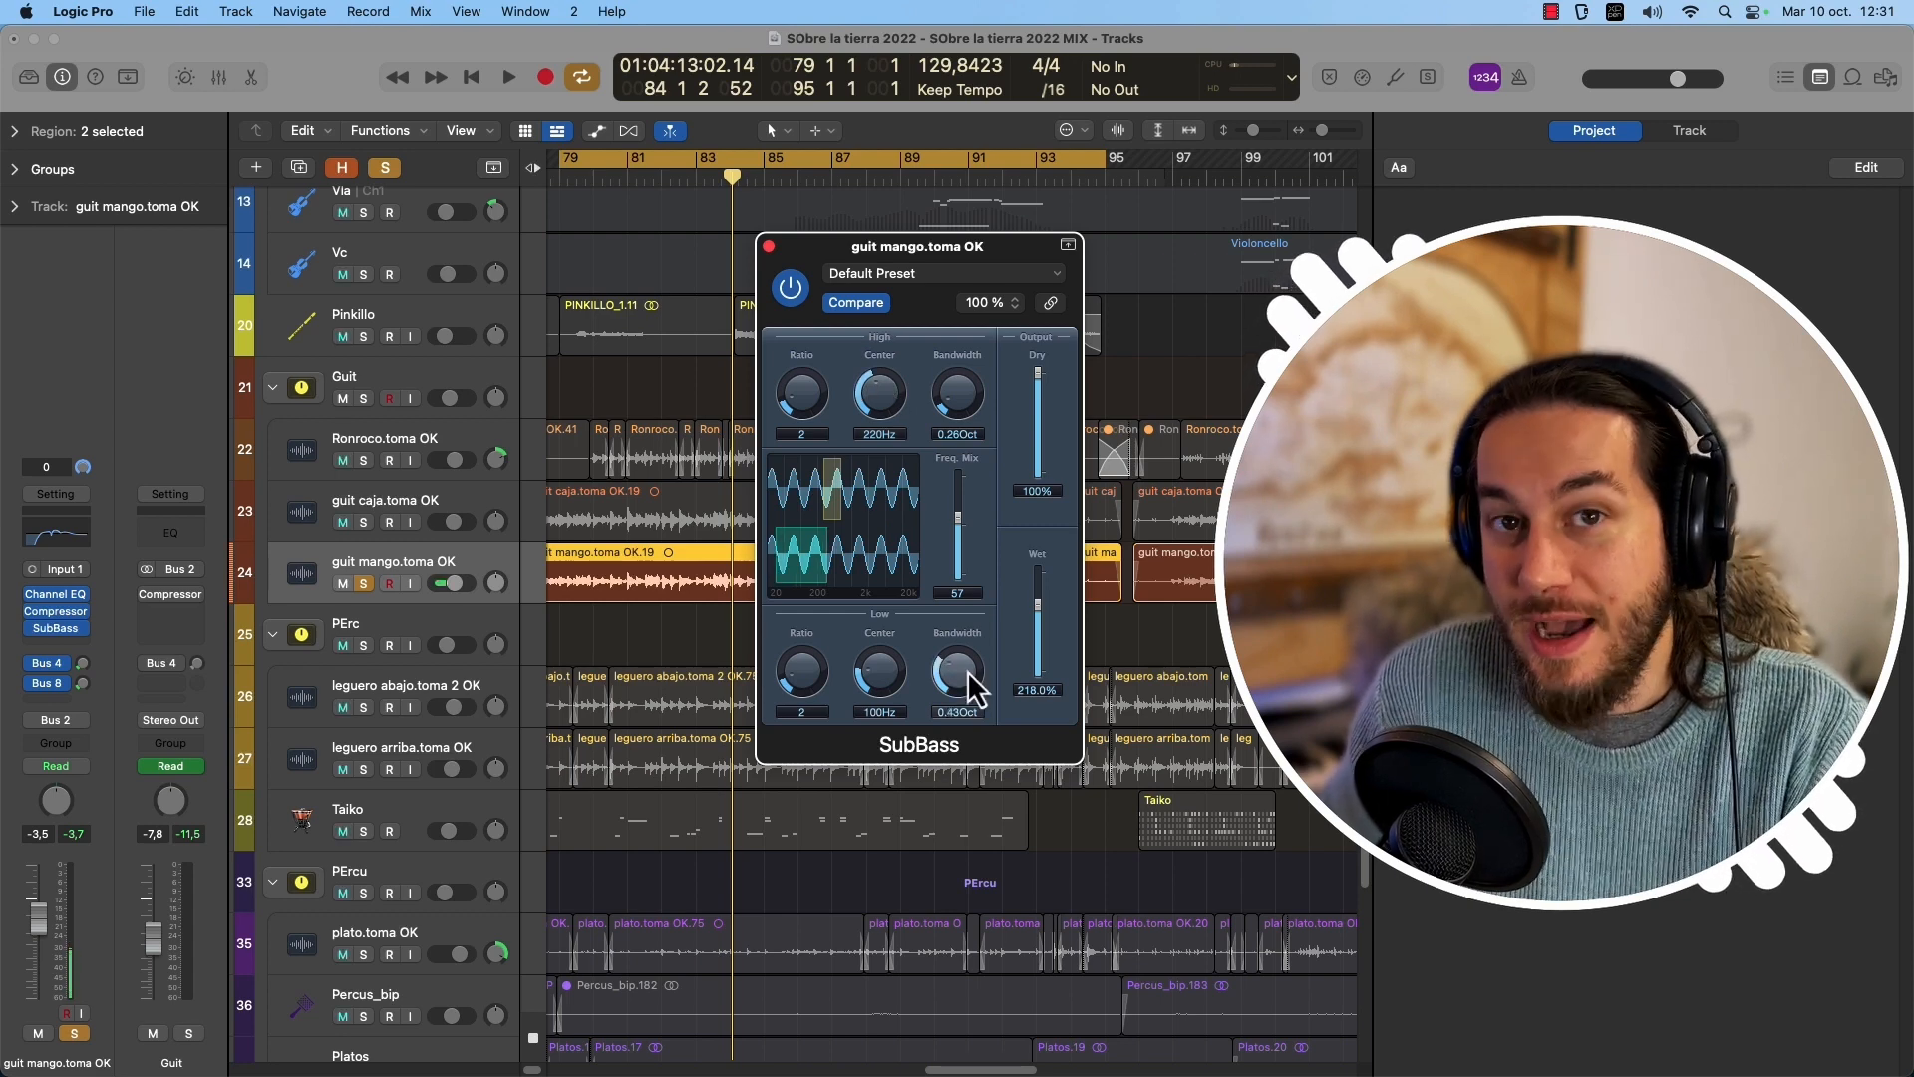
Play the soloed guit mango.toma OK track with SubBass active, bypass the effect to compare, and stop playback.
key("space")
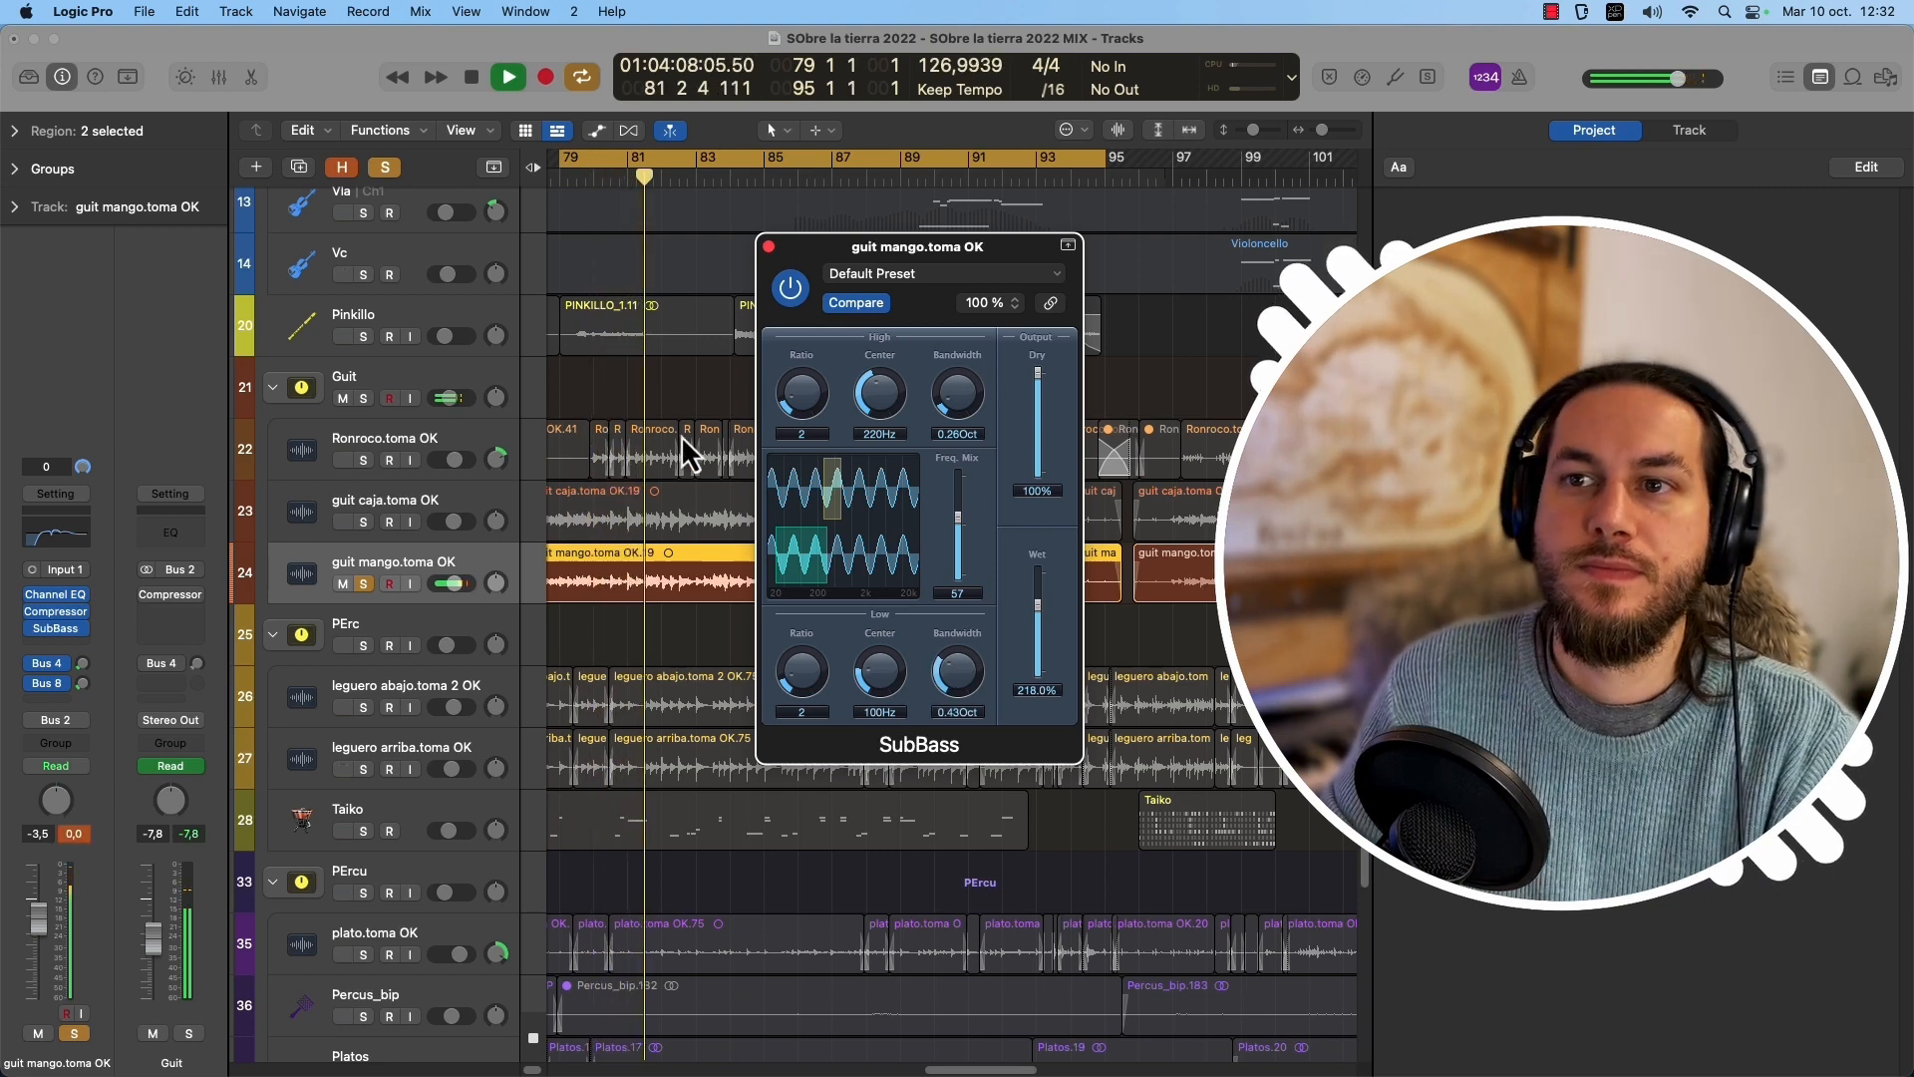
key("space")
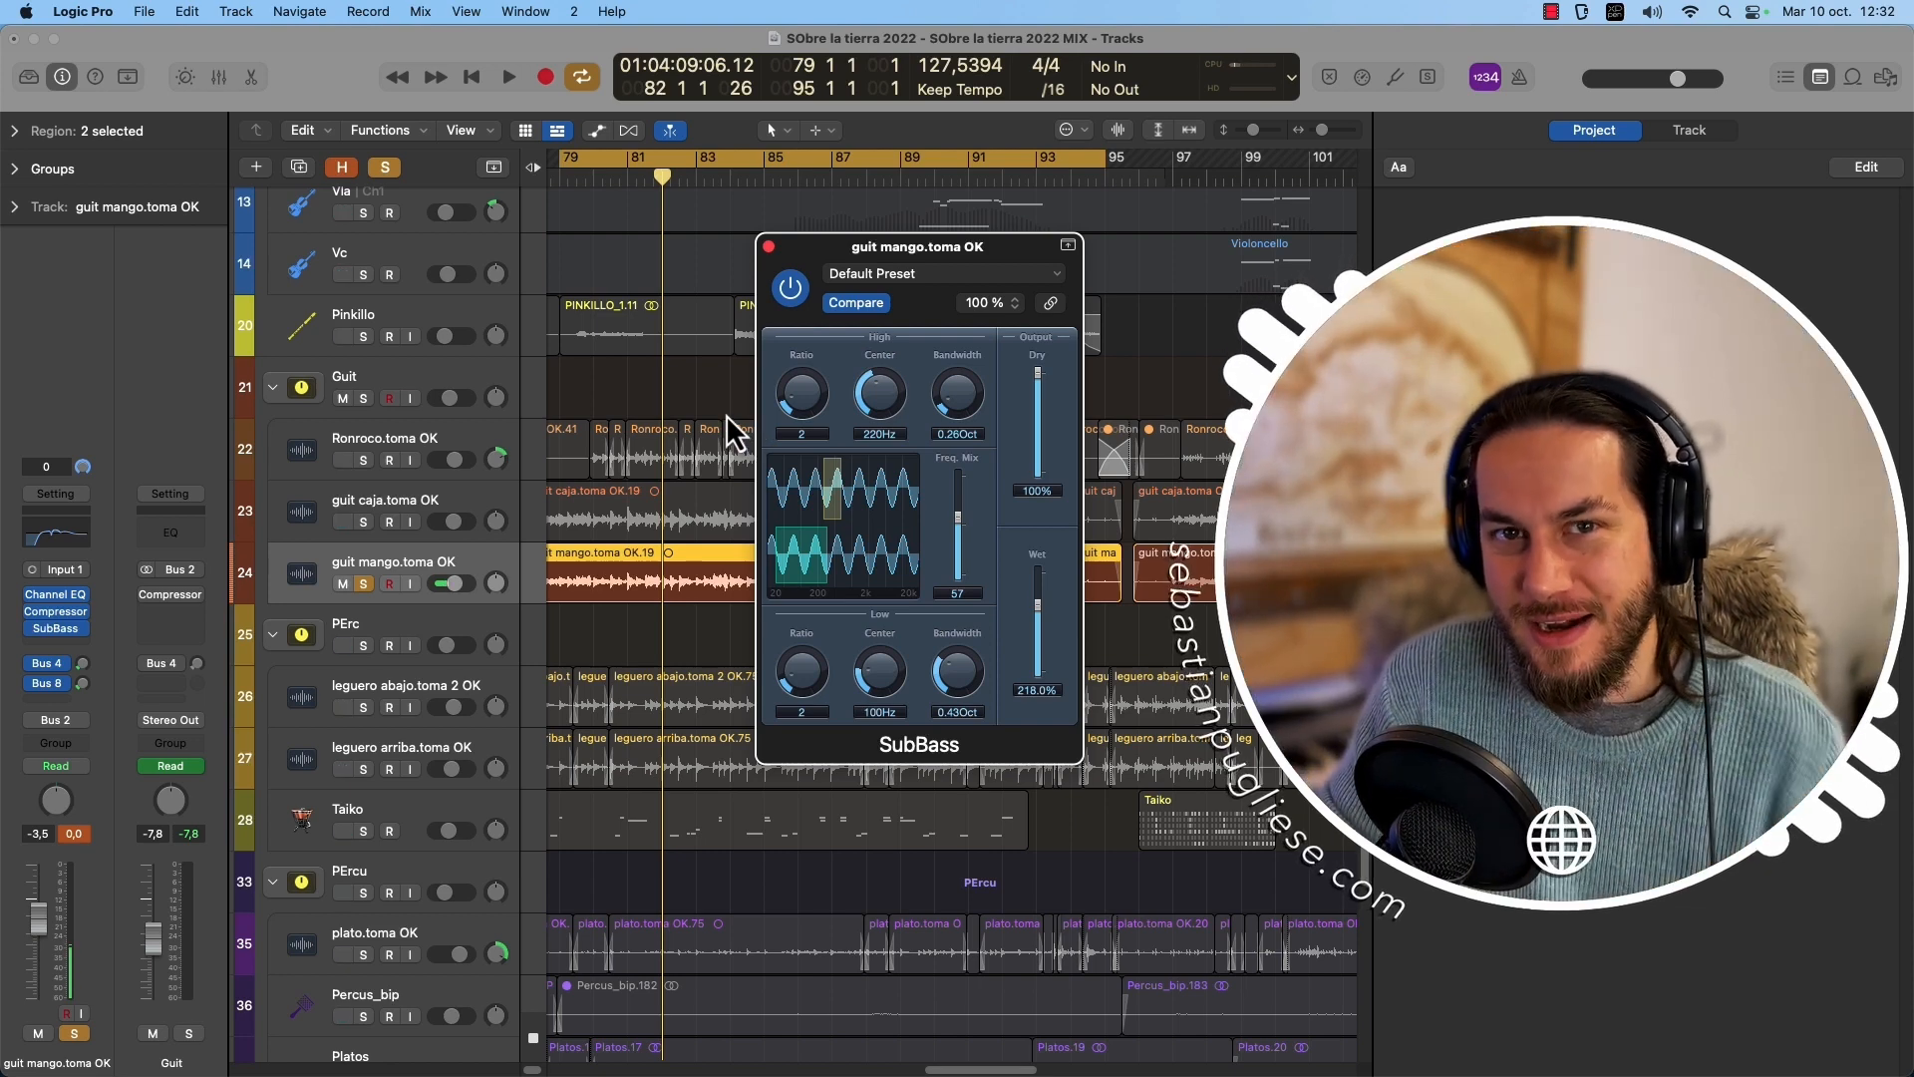
key("space")
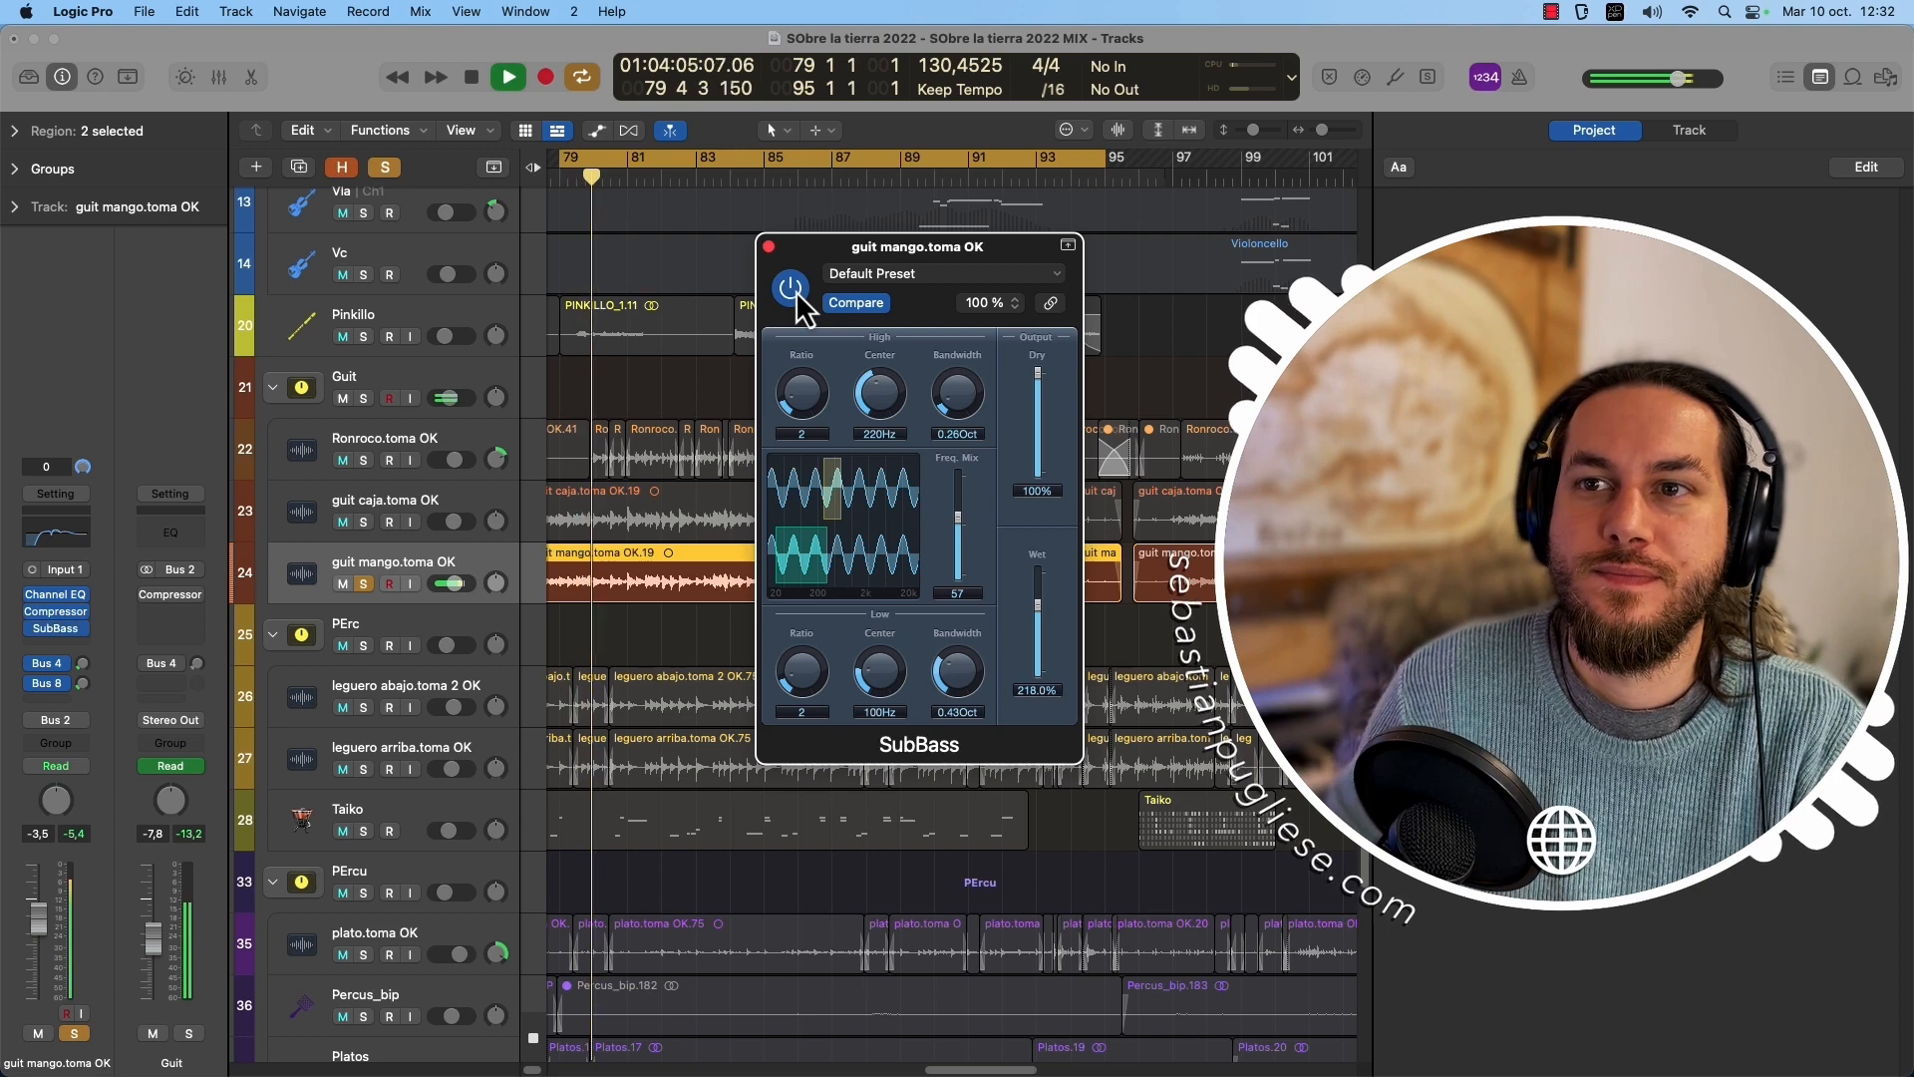
left_click(791, 290)
key("space")
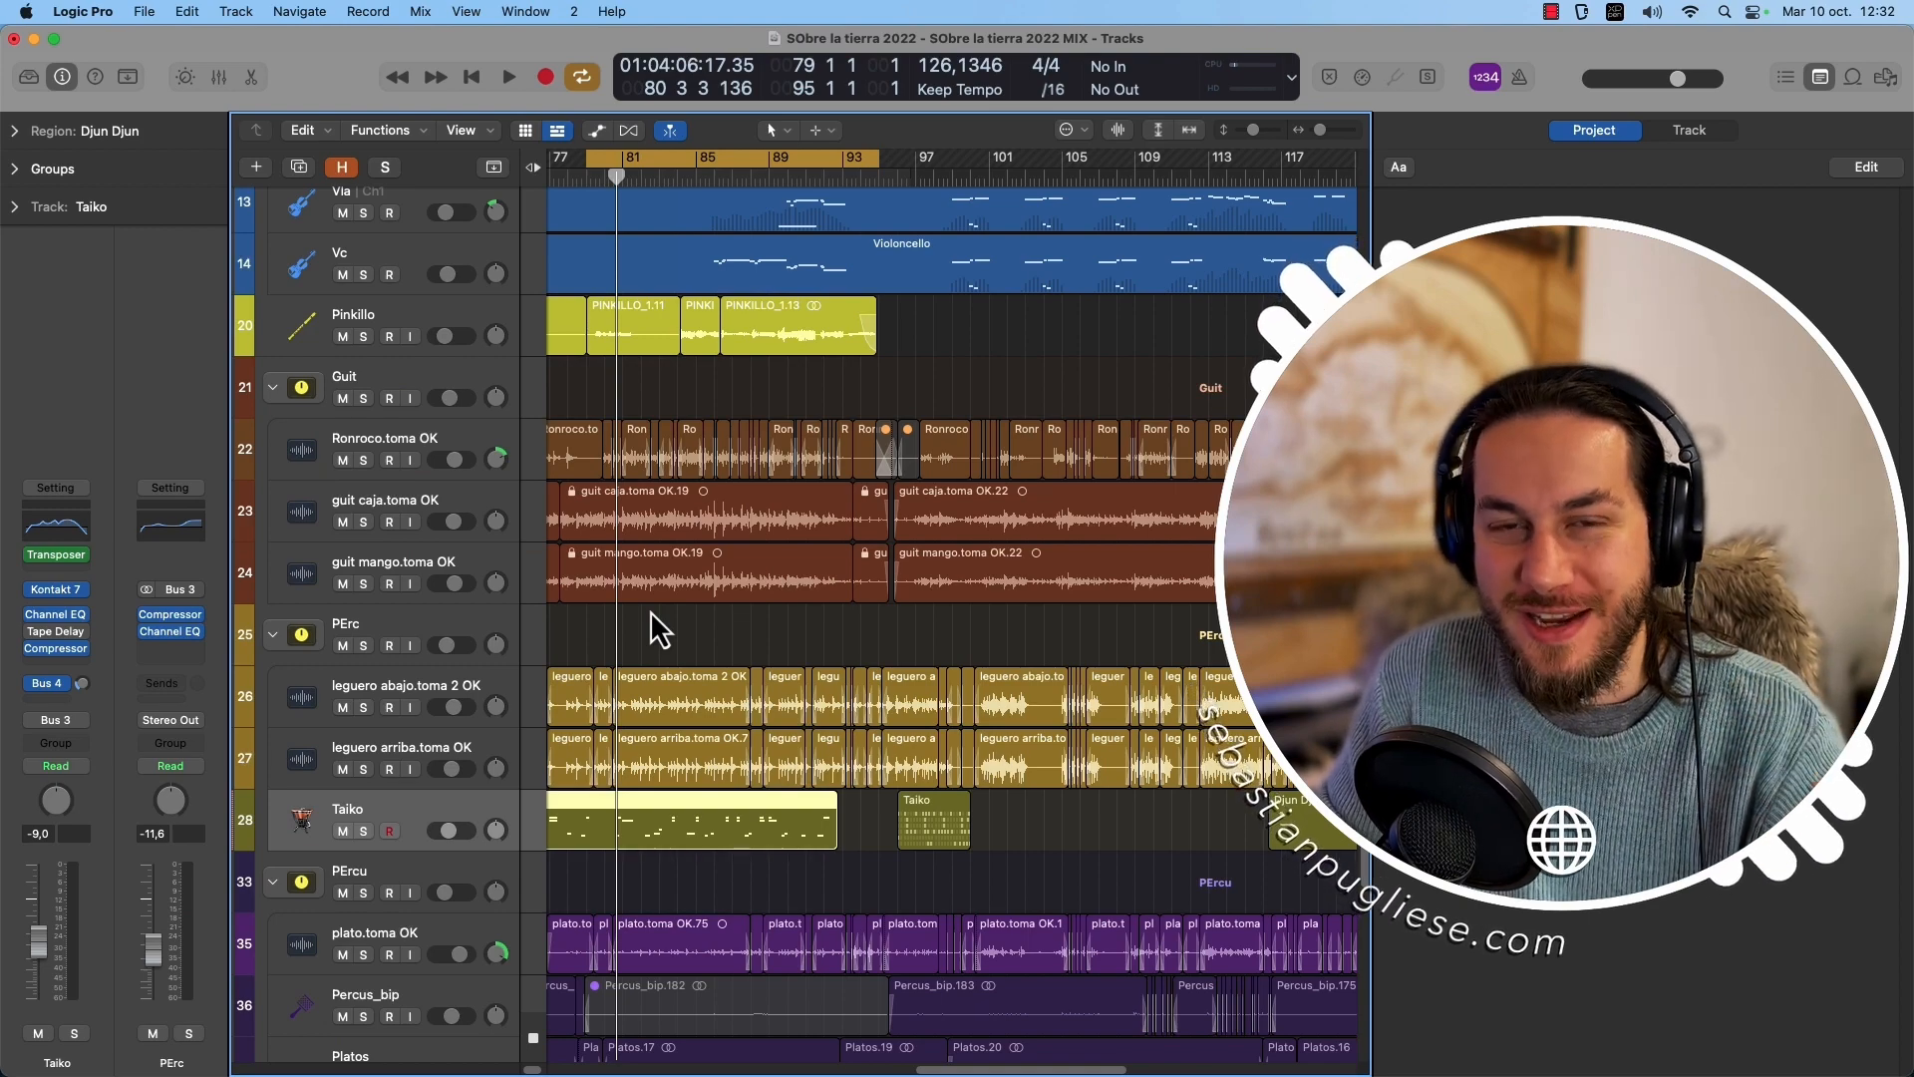
Create a new software instrument track using the stereo Drum Synth.
left_click(256, 166)
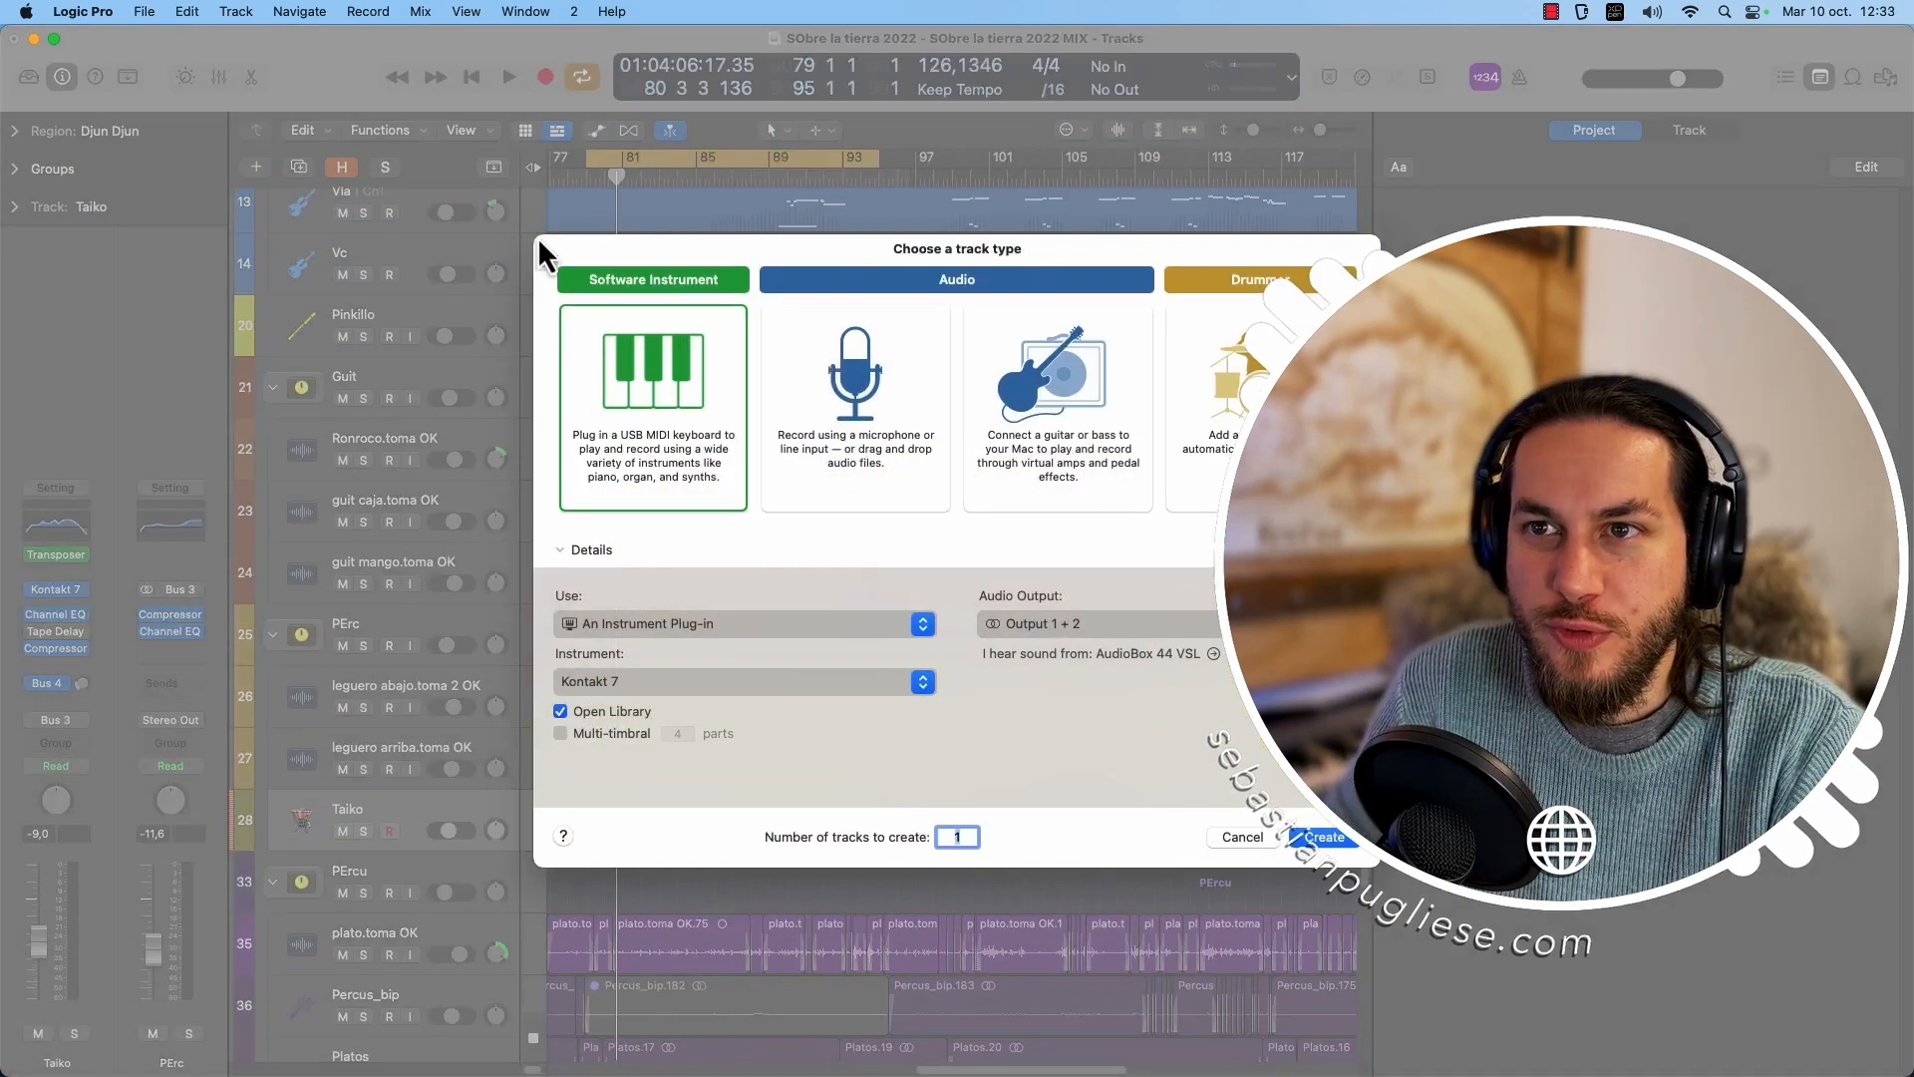
left_click(637, 673)
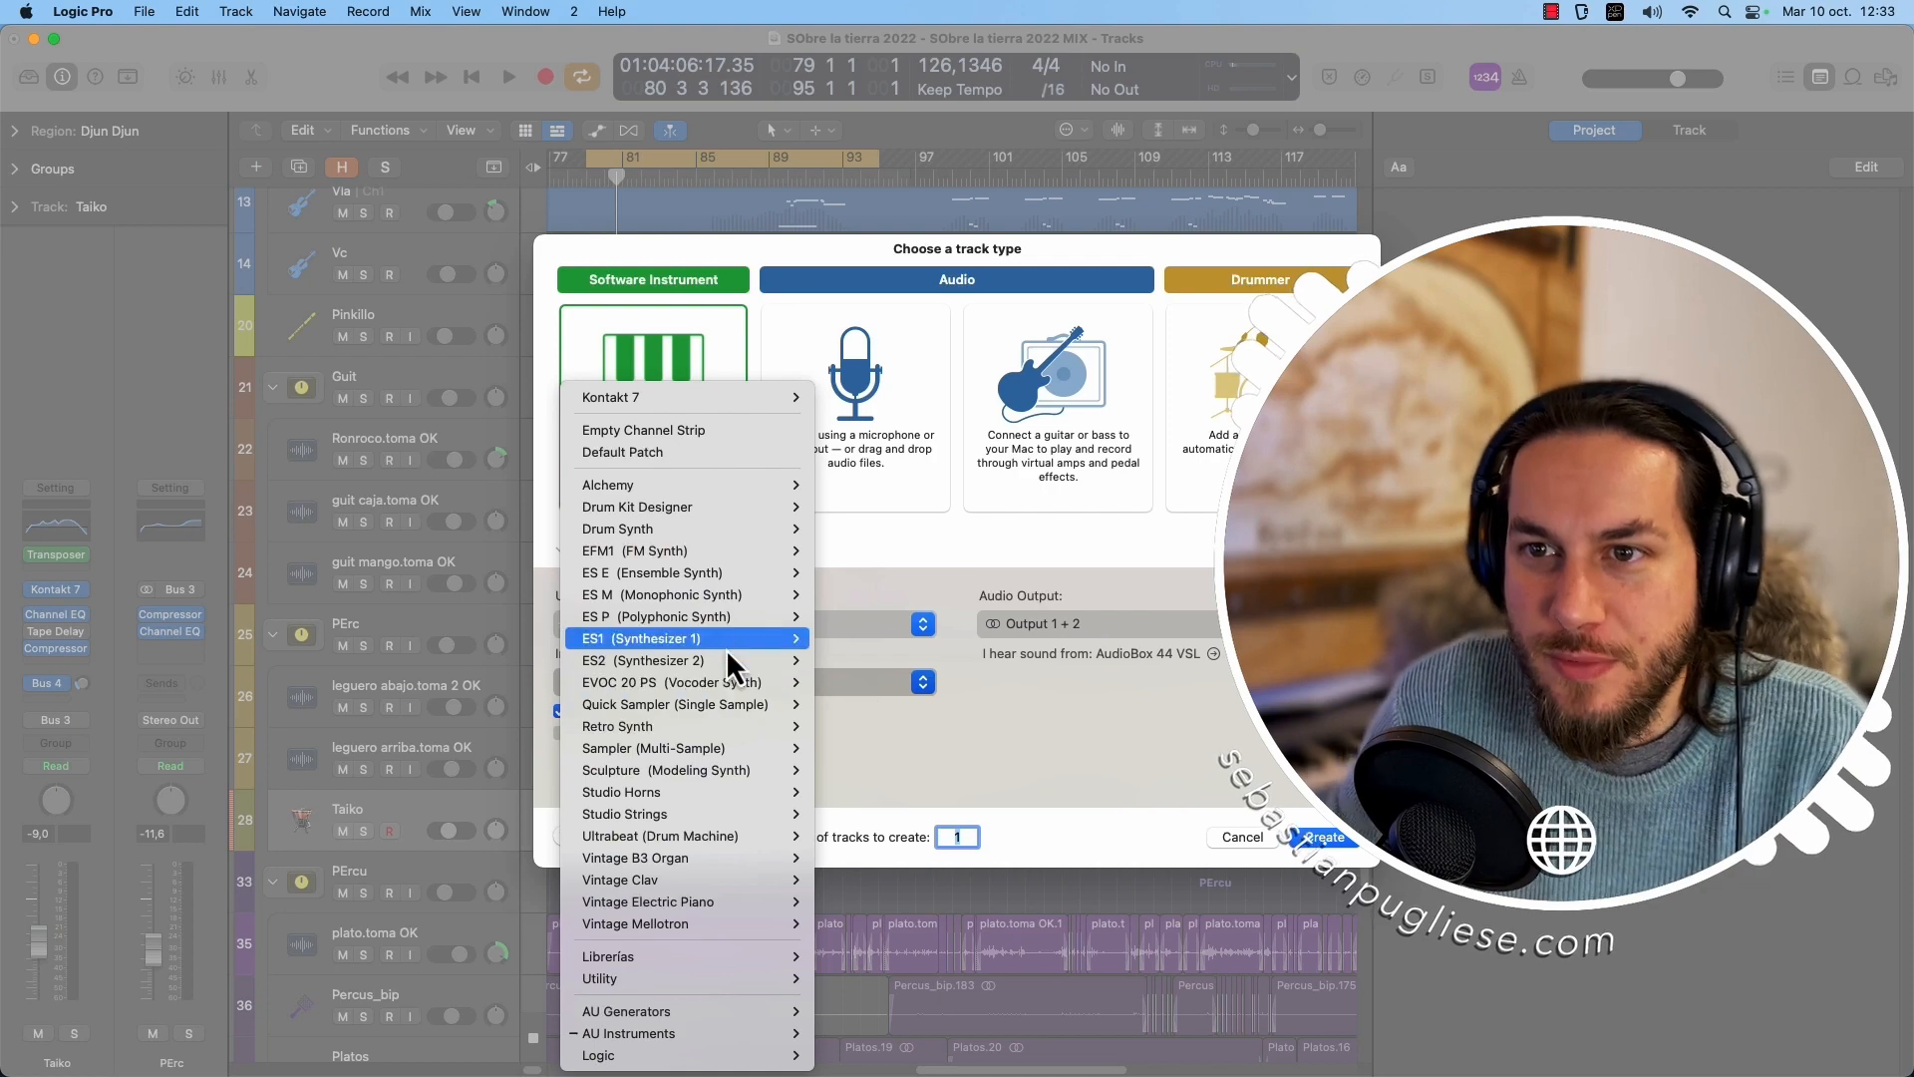
mouse_move(743, 529)
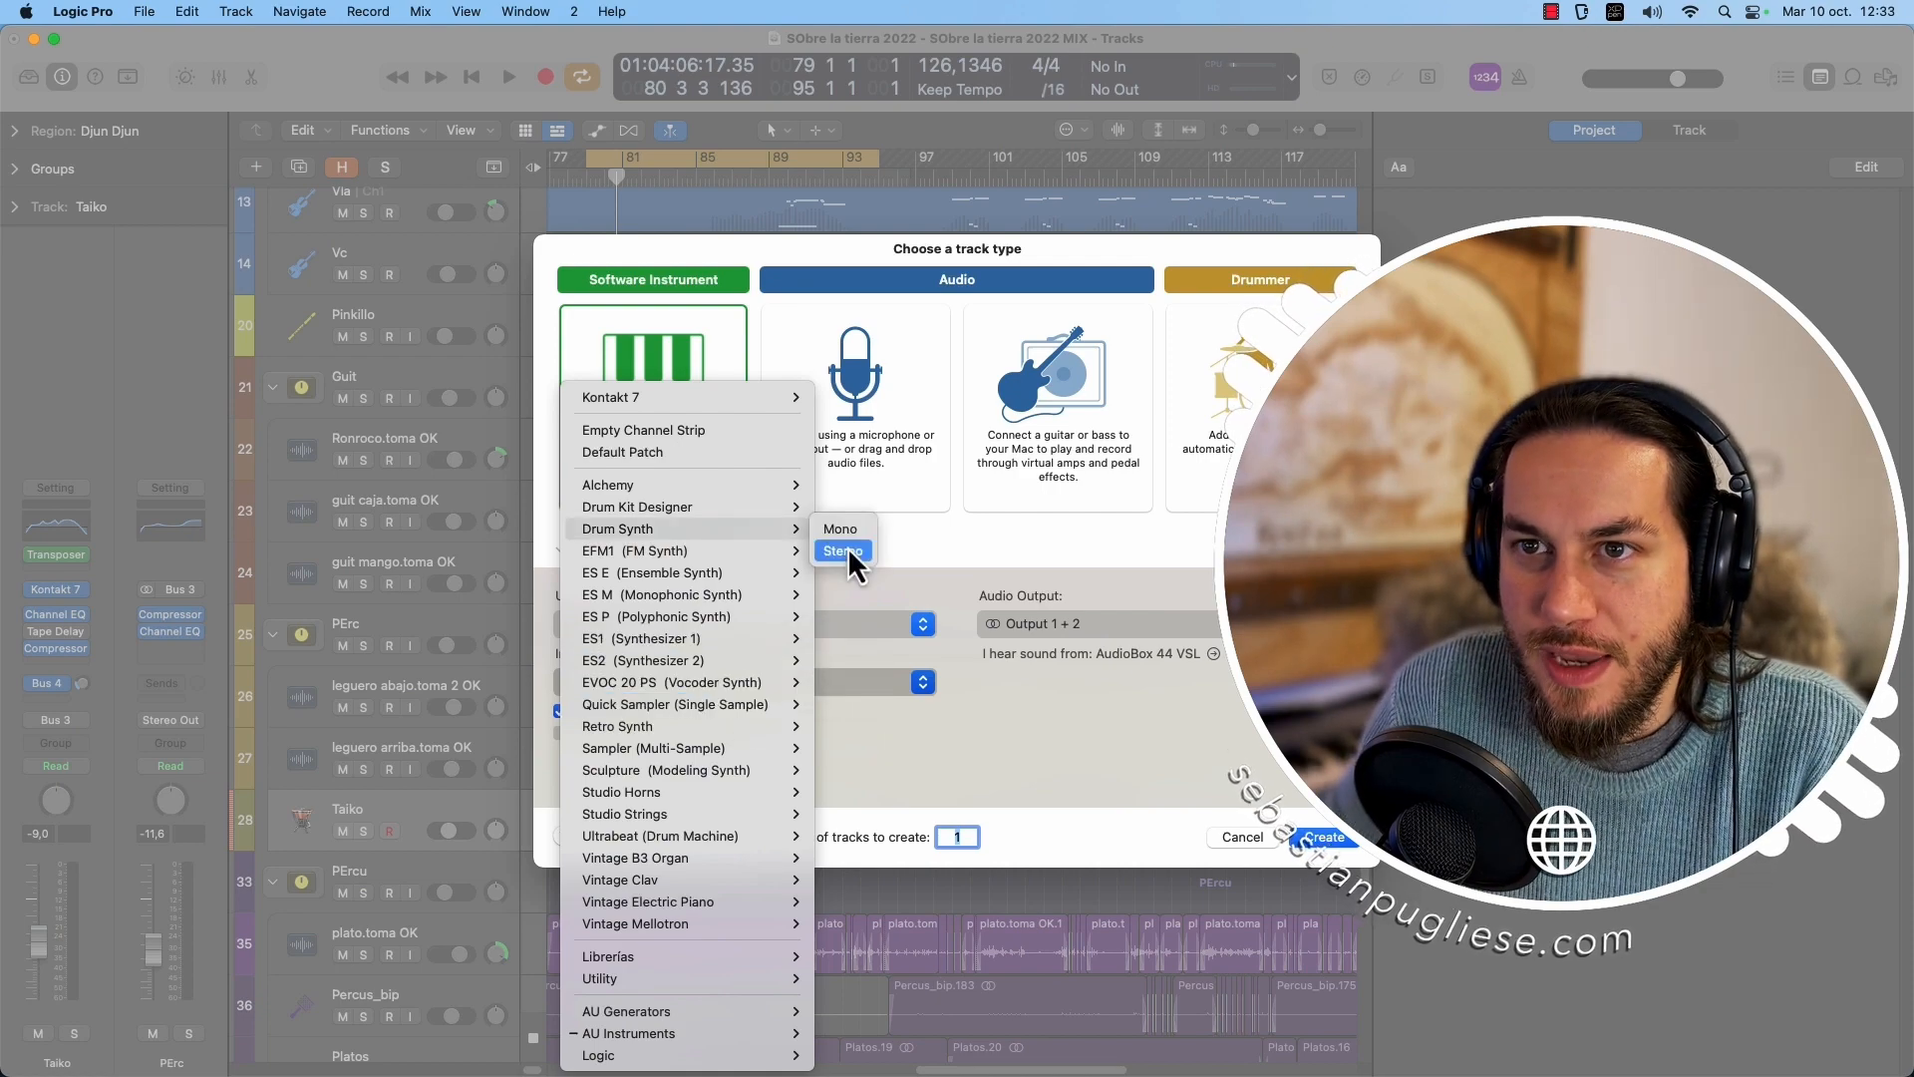
left_click(847, 550)
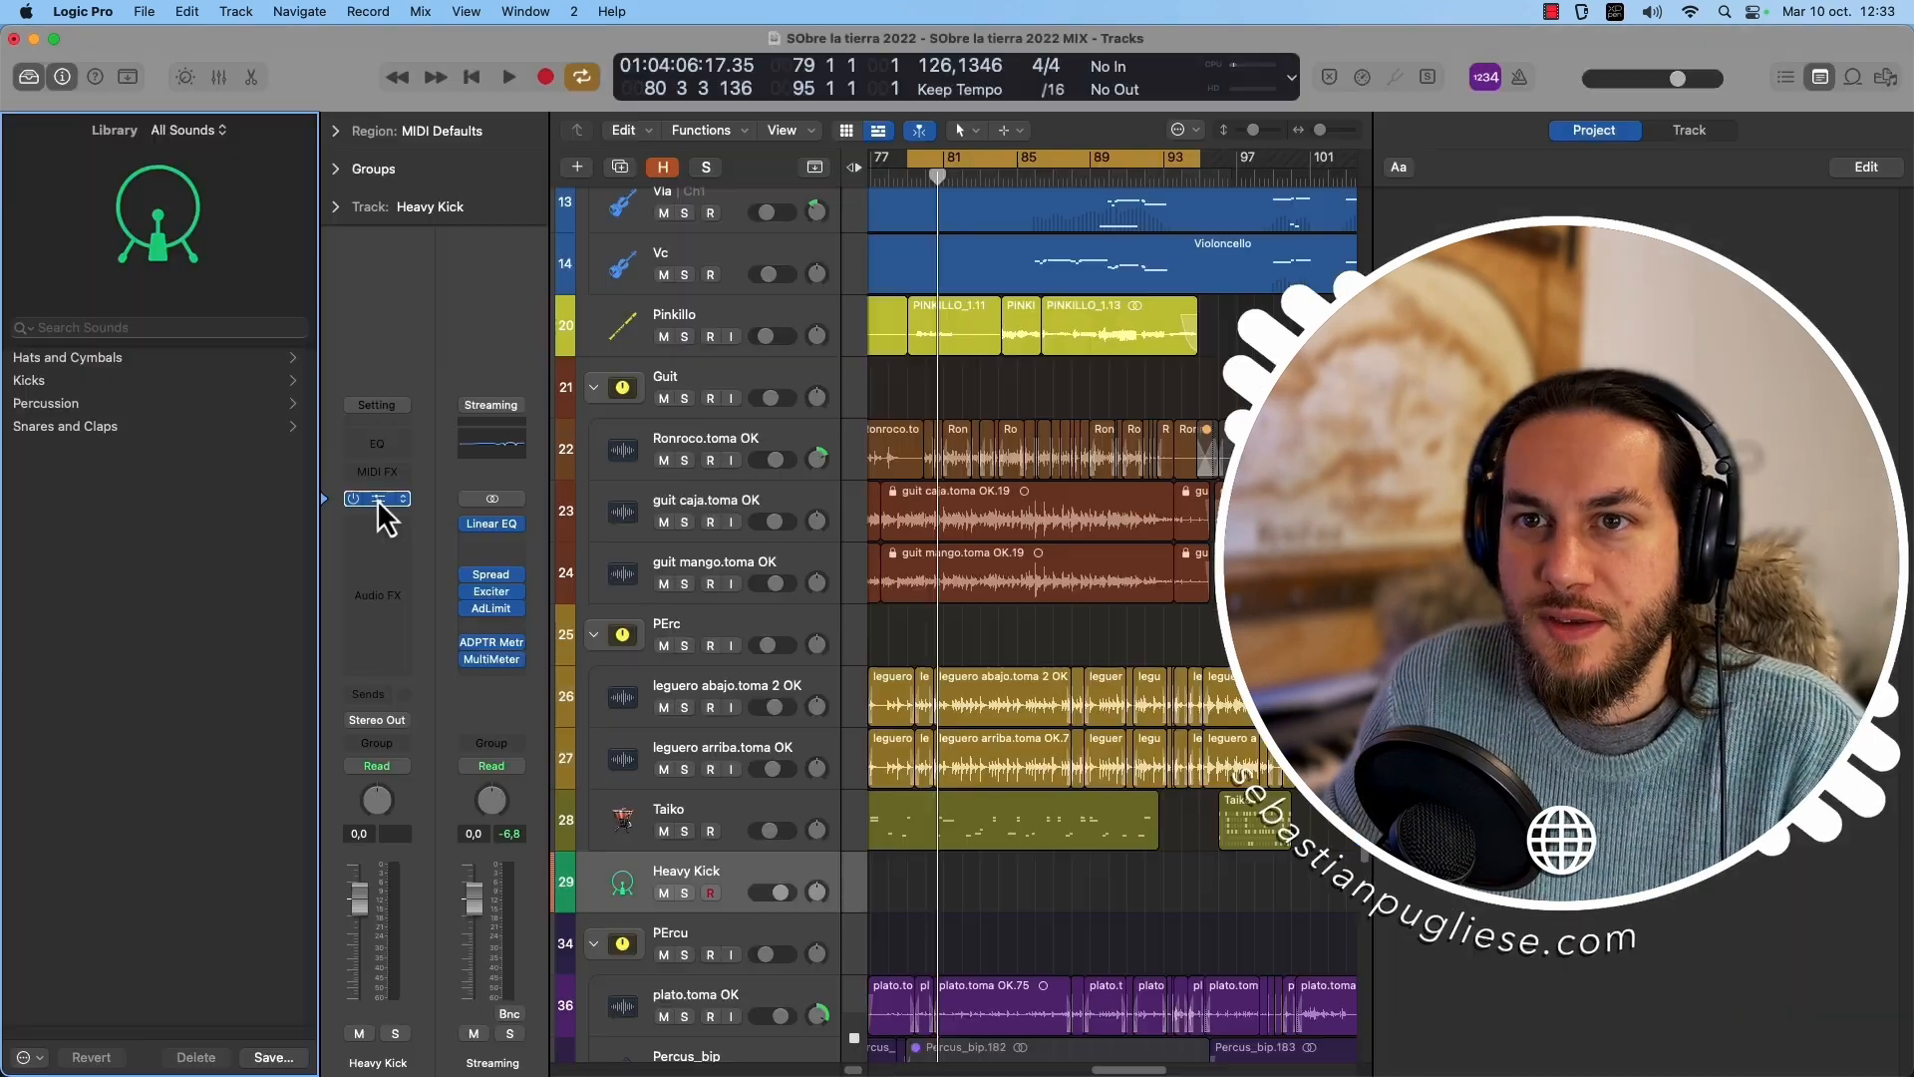
Open the Heavy Kick track's Drum Synth, move its window over the arrangement, and review the drum categories, keeping Kicks.
left_click(378, 501)
left_click_drag(997, 289, 723, 354)
left_click(529, 479)
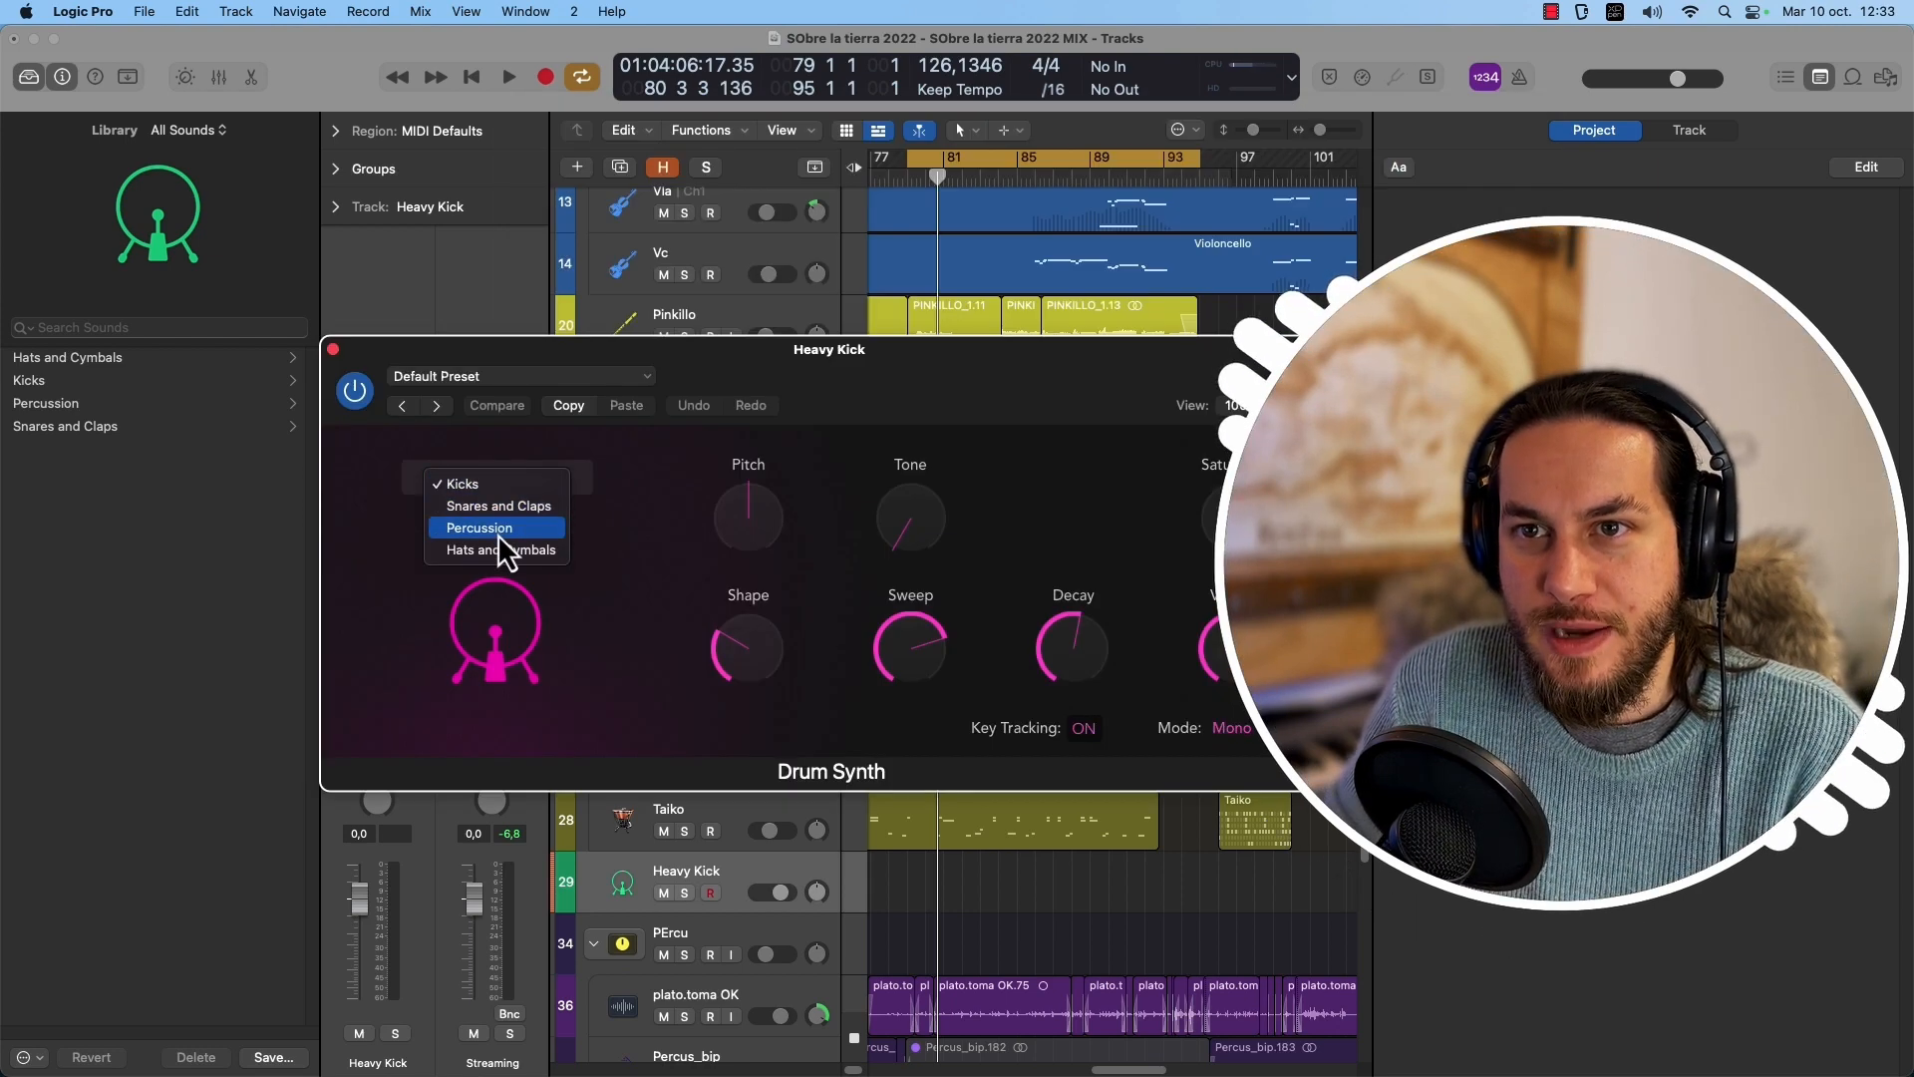
left_click(636, 549)
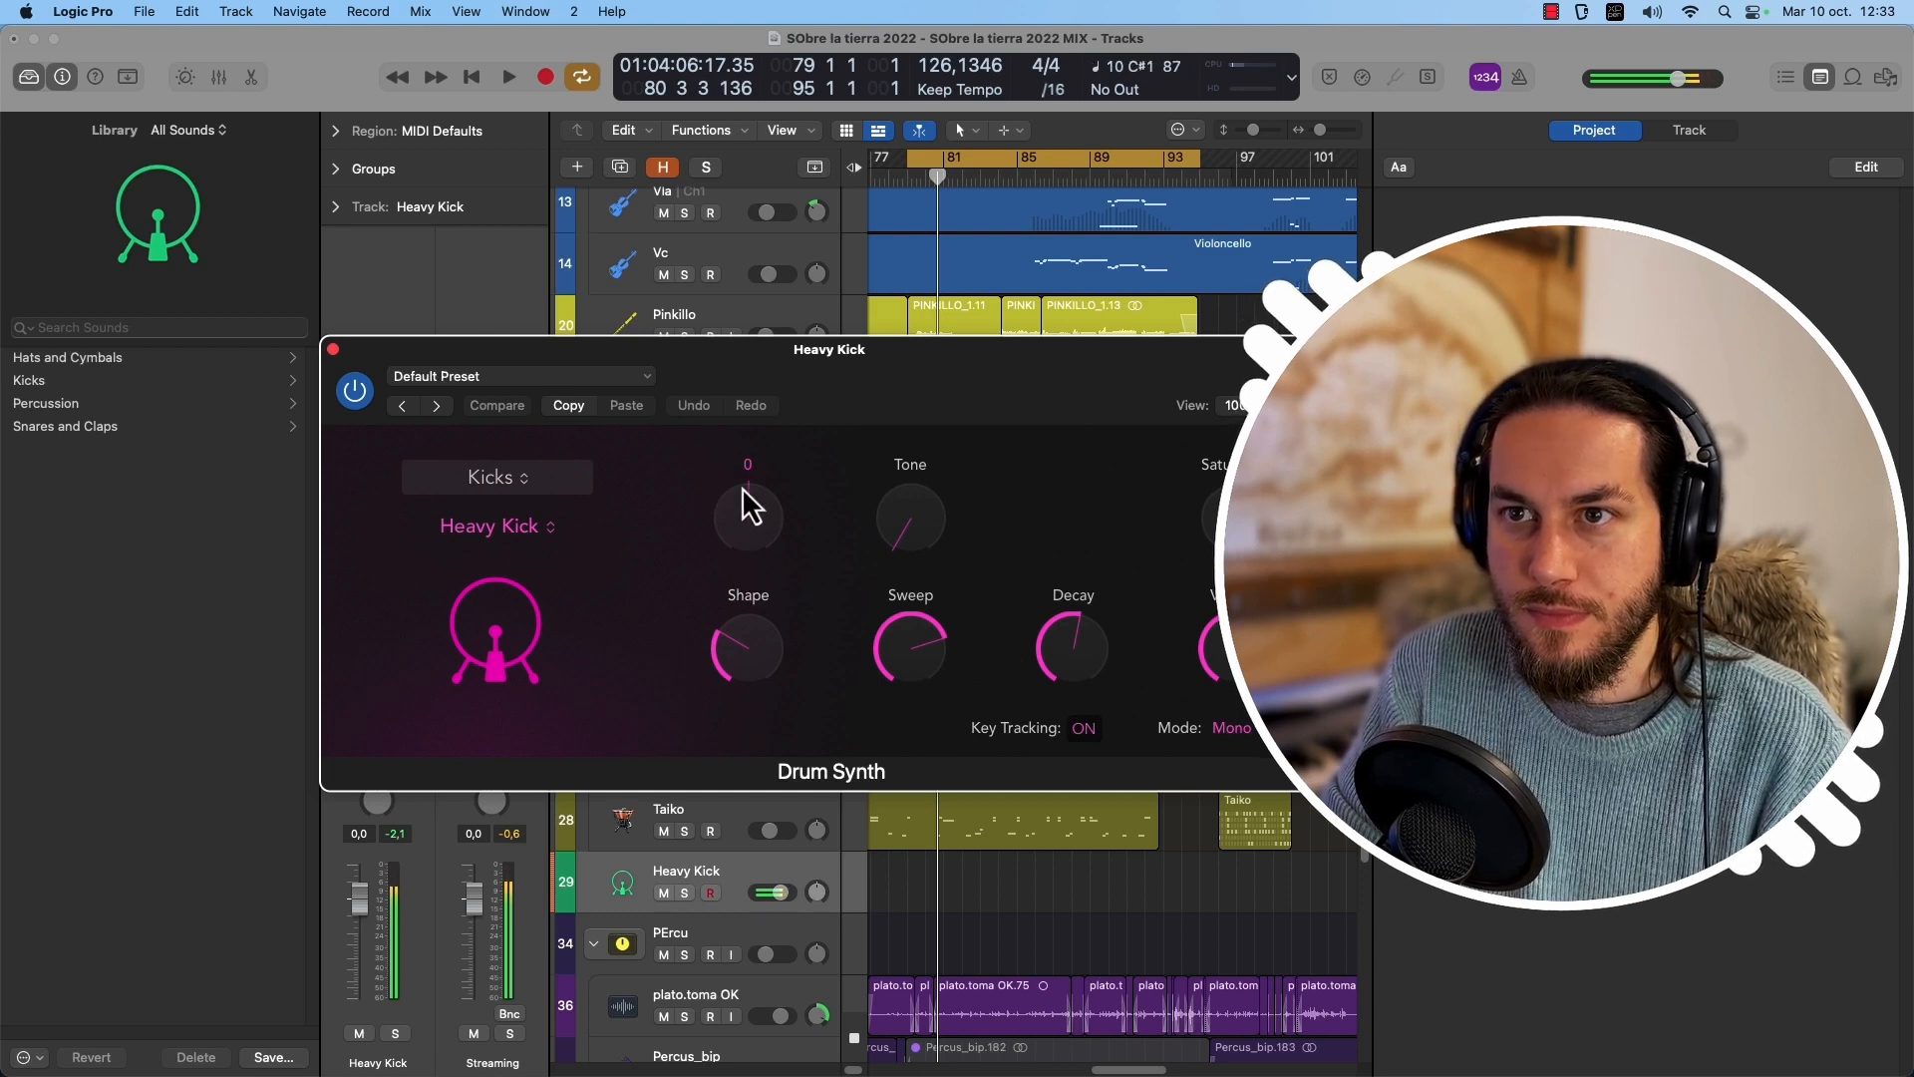
Shape the Heavy Kick by raising Pitch, lowering Decay to about 21 %, varying Shape, and raising Tone.
left_click_drag(741, 487, 752, 467)
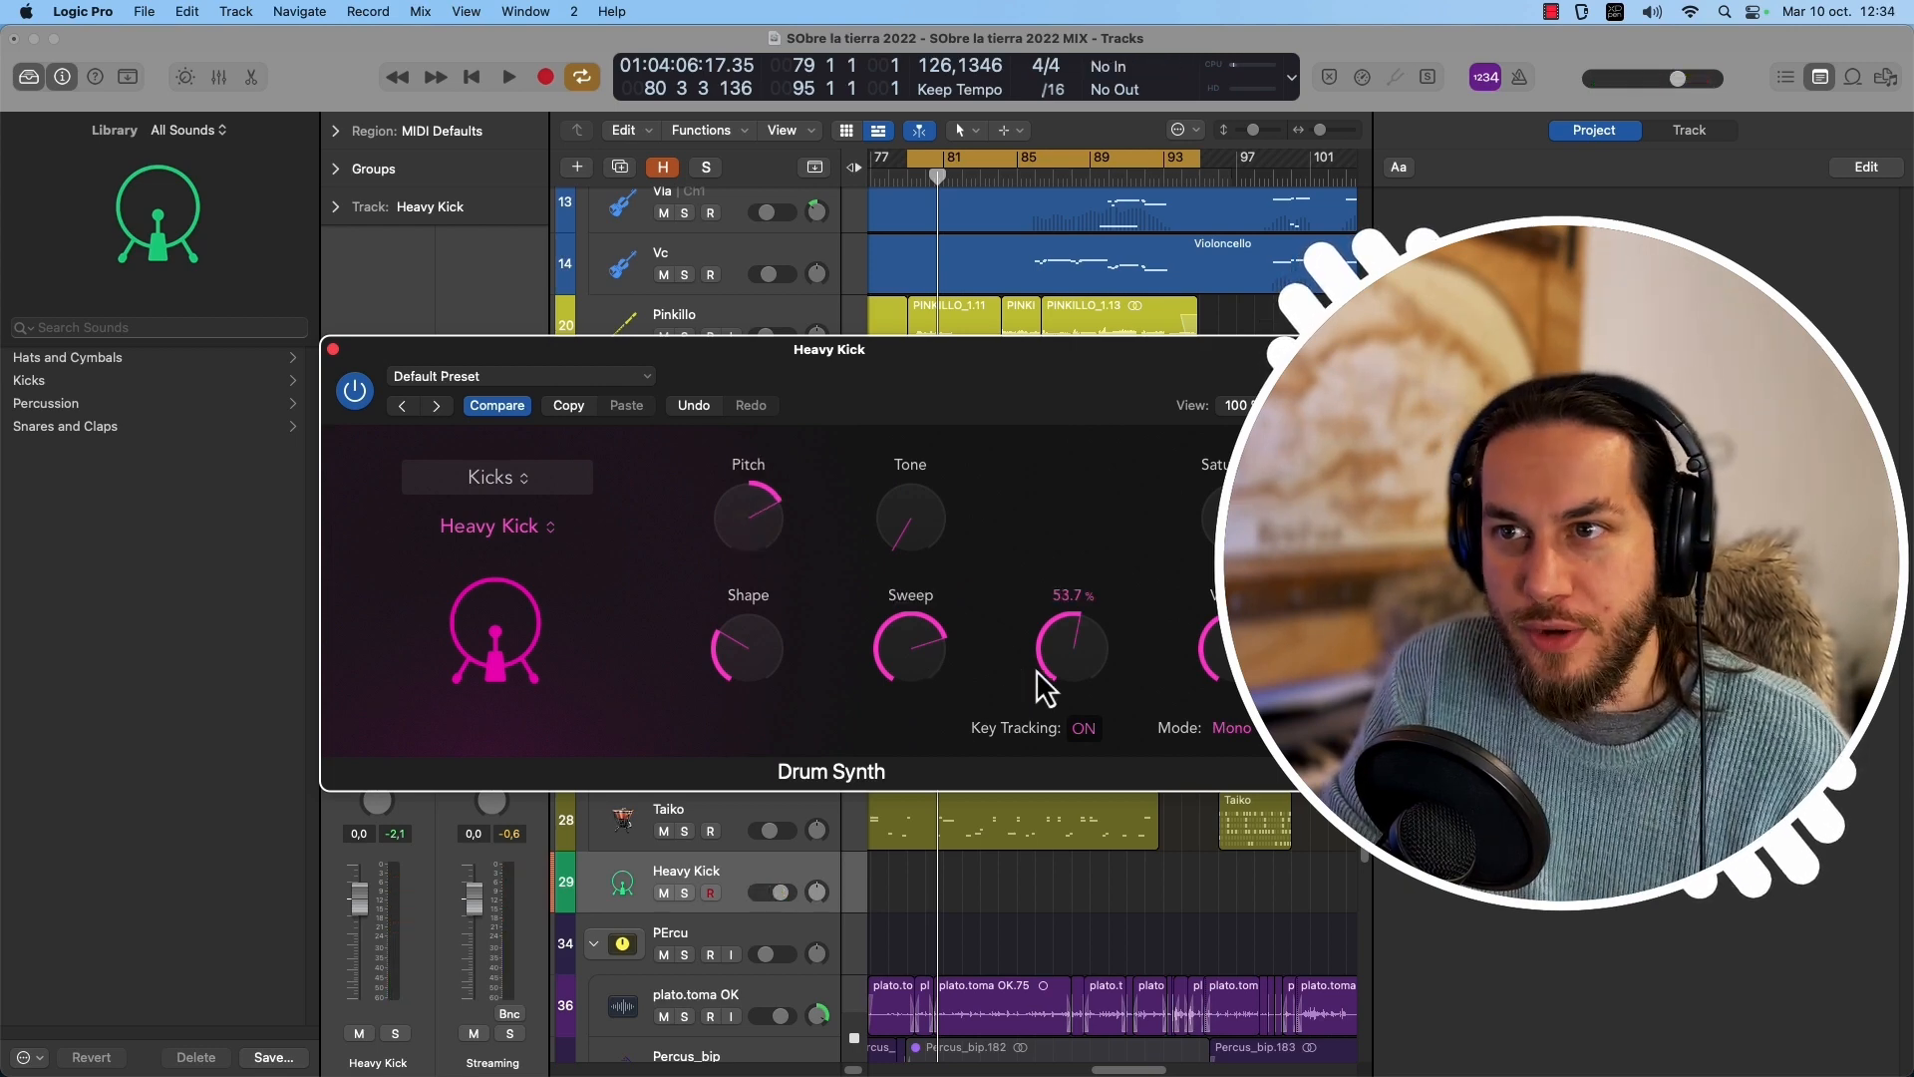
left_click_drag(1057, 658, 1031, 756)
left_click_drag(746, 684, 777, 547)
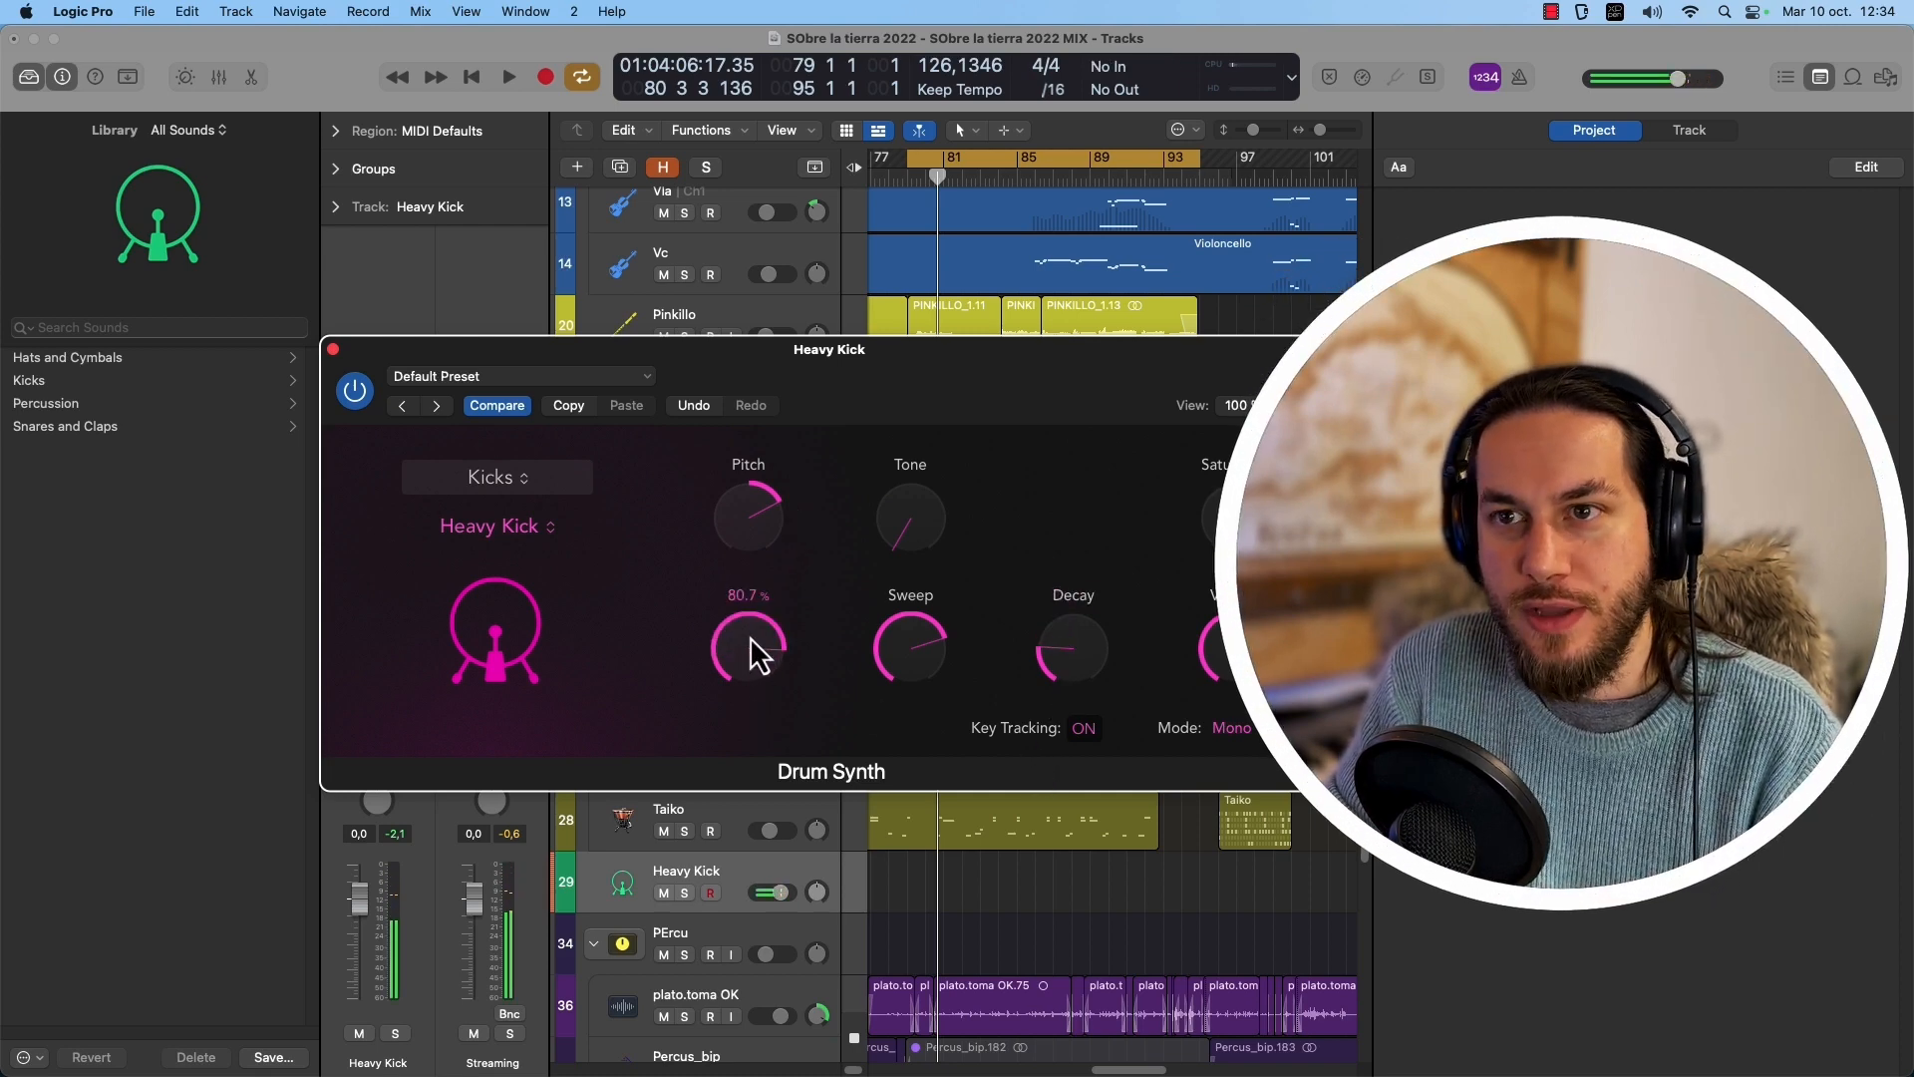
left_click_drag(750, 638, 768, 812)
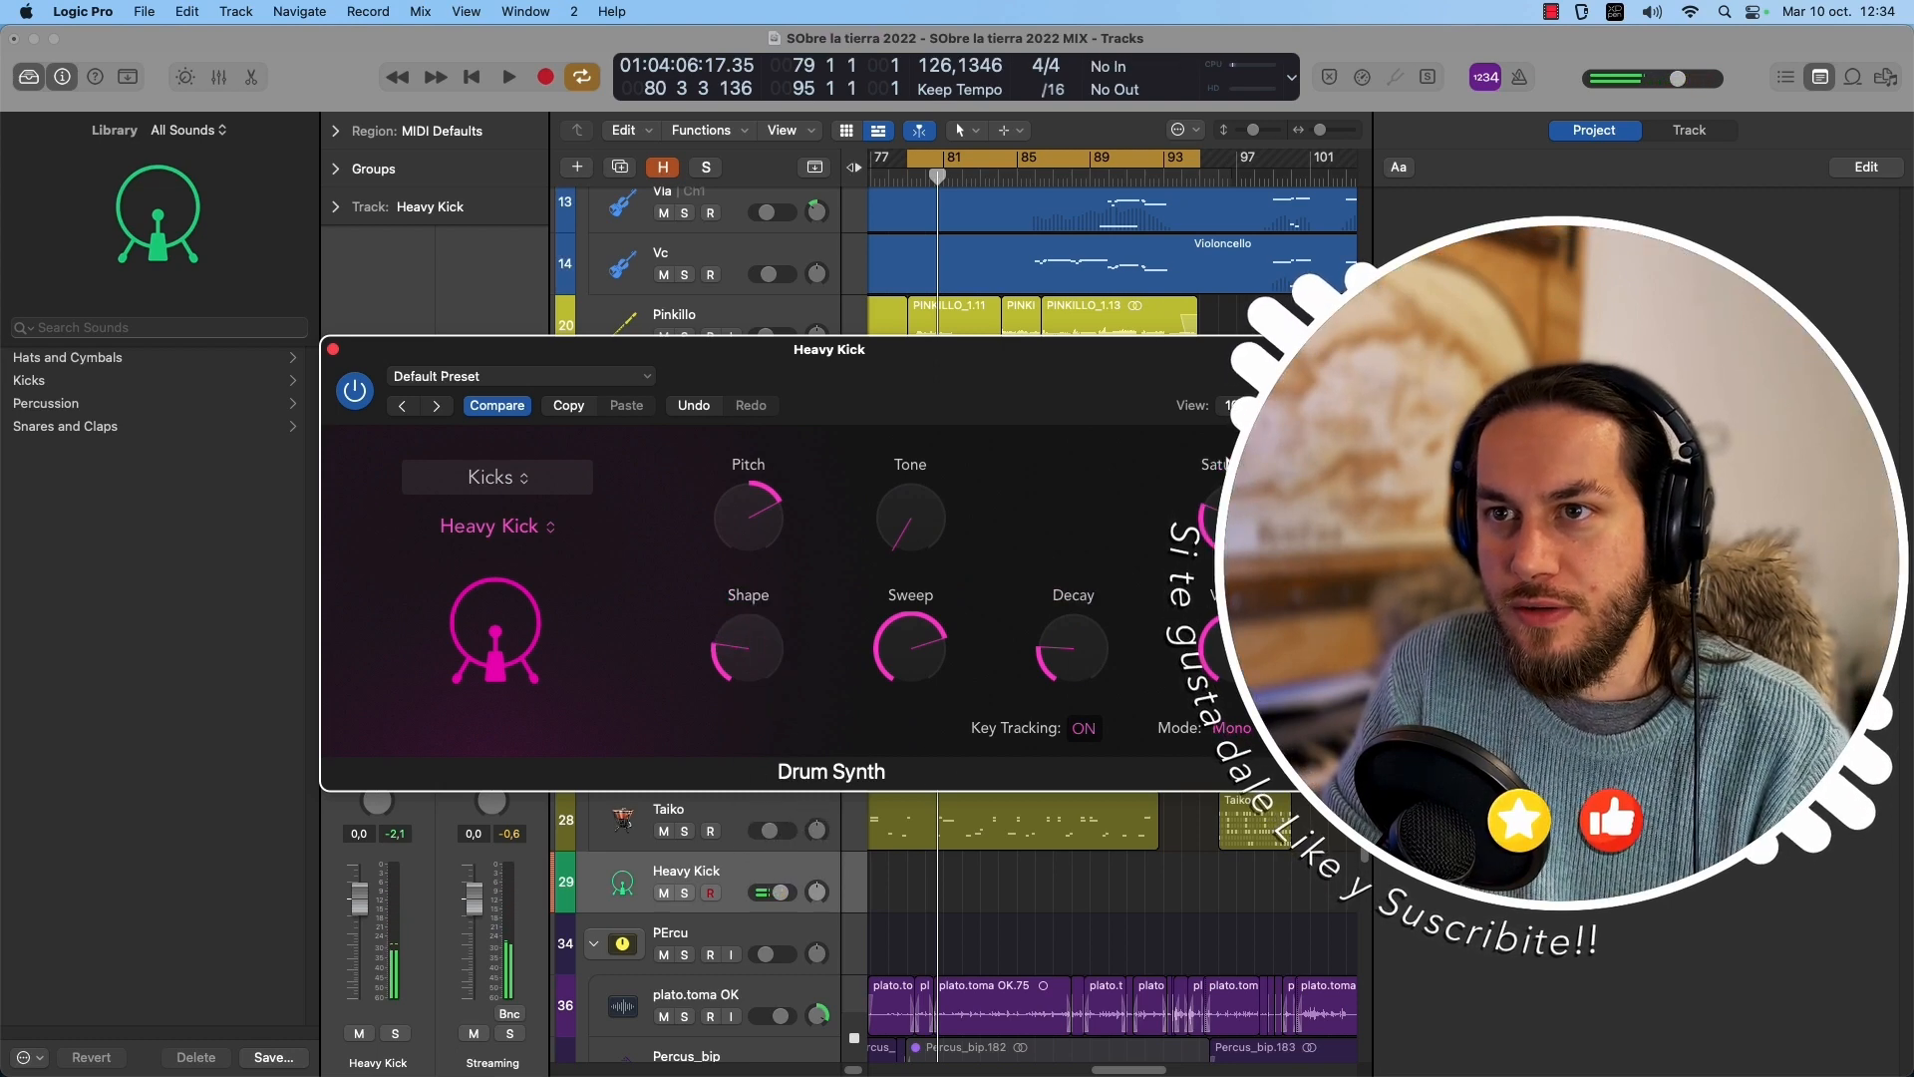
left_click_drag(909, 544, 941, 447)
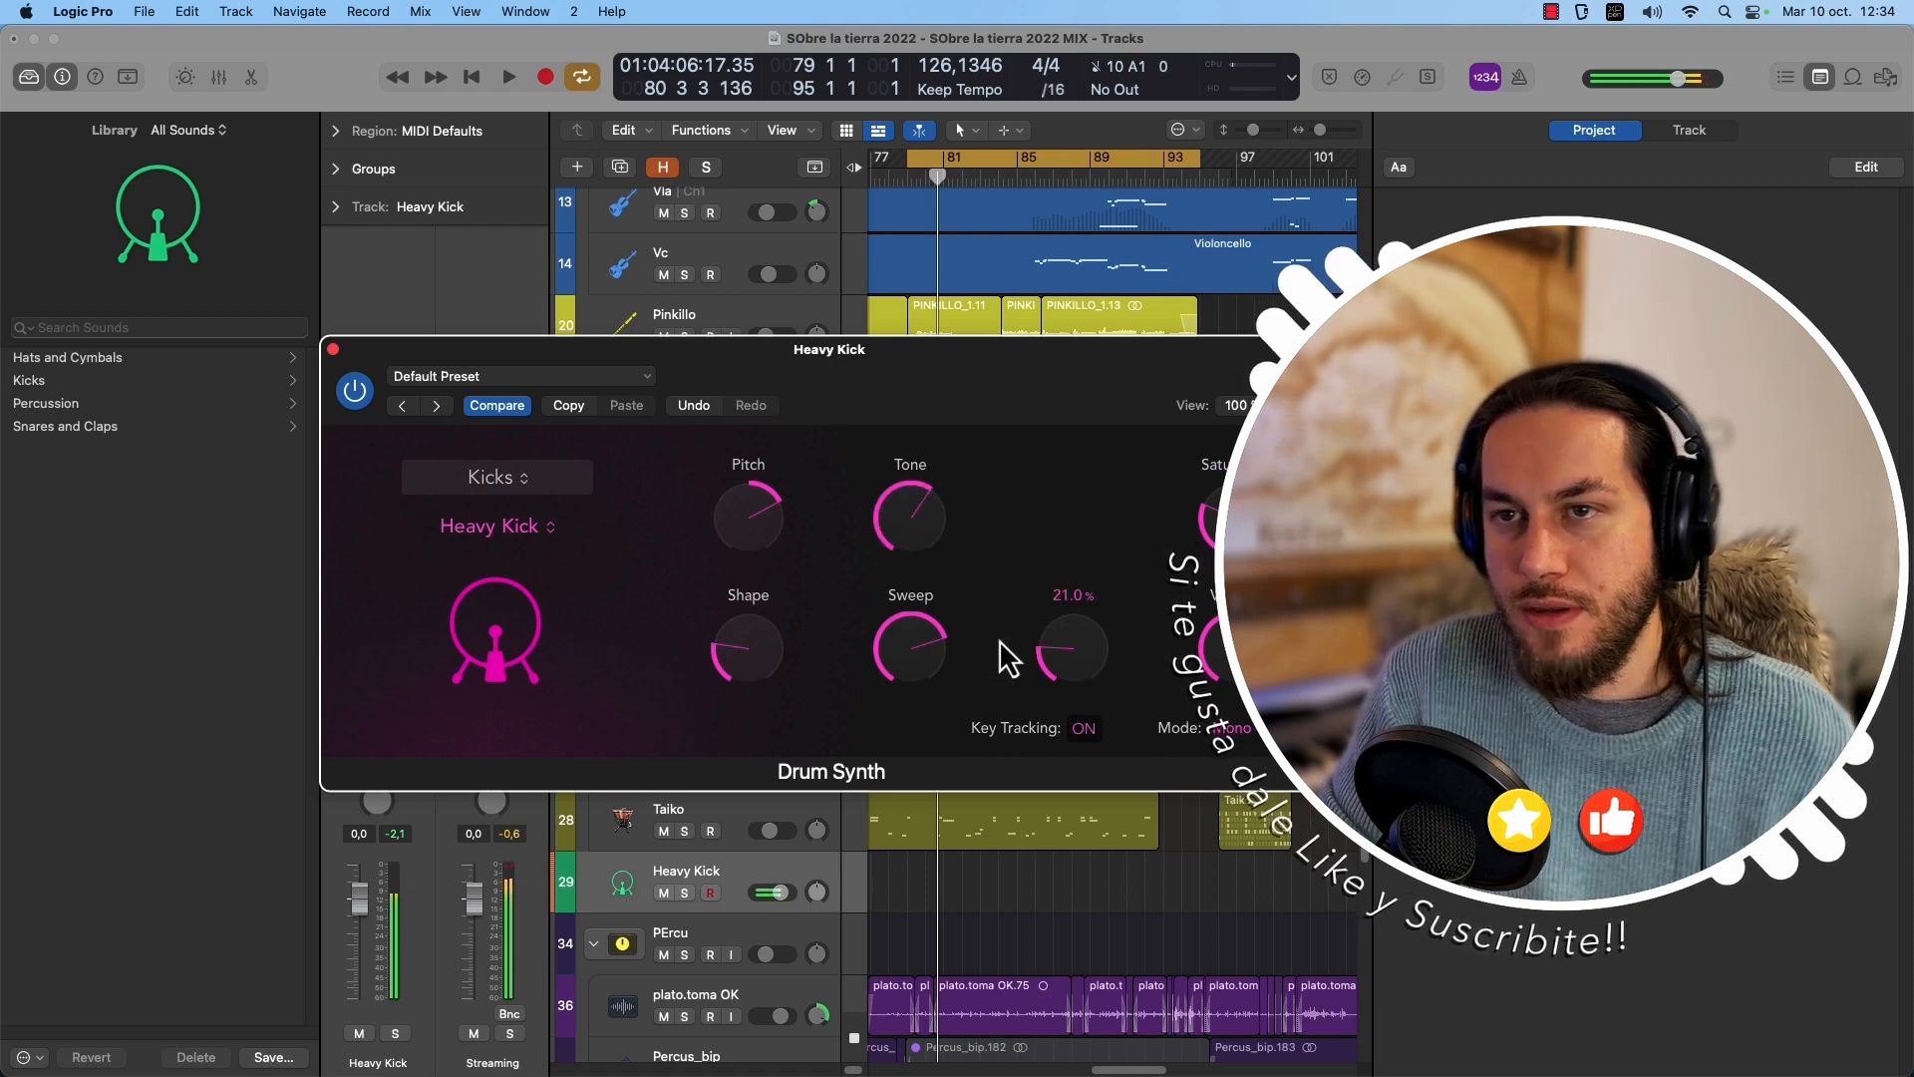
Switch Drum Synth to Snares and Claps and raise the Snappy Snare's Pitch.
left_click(499, 476)
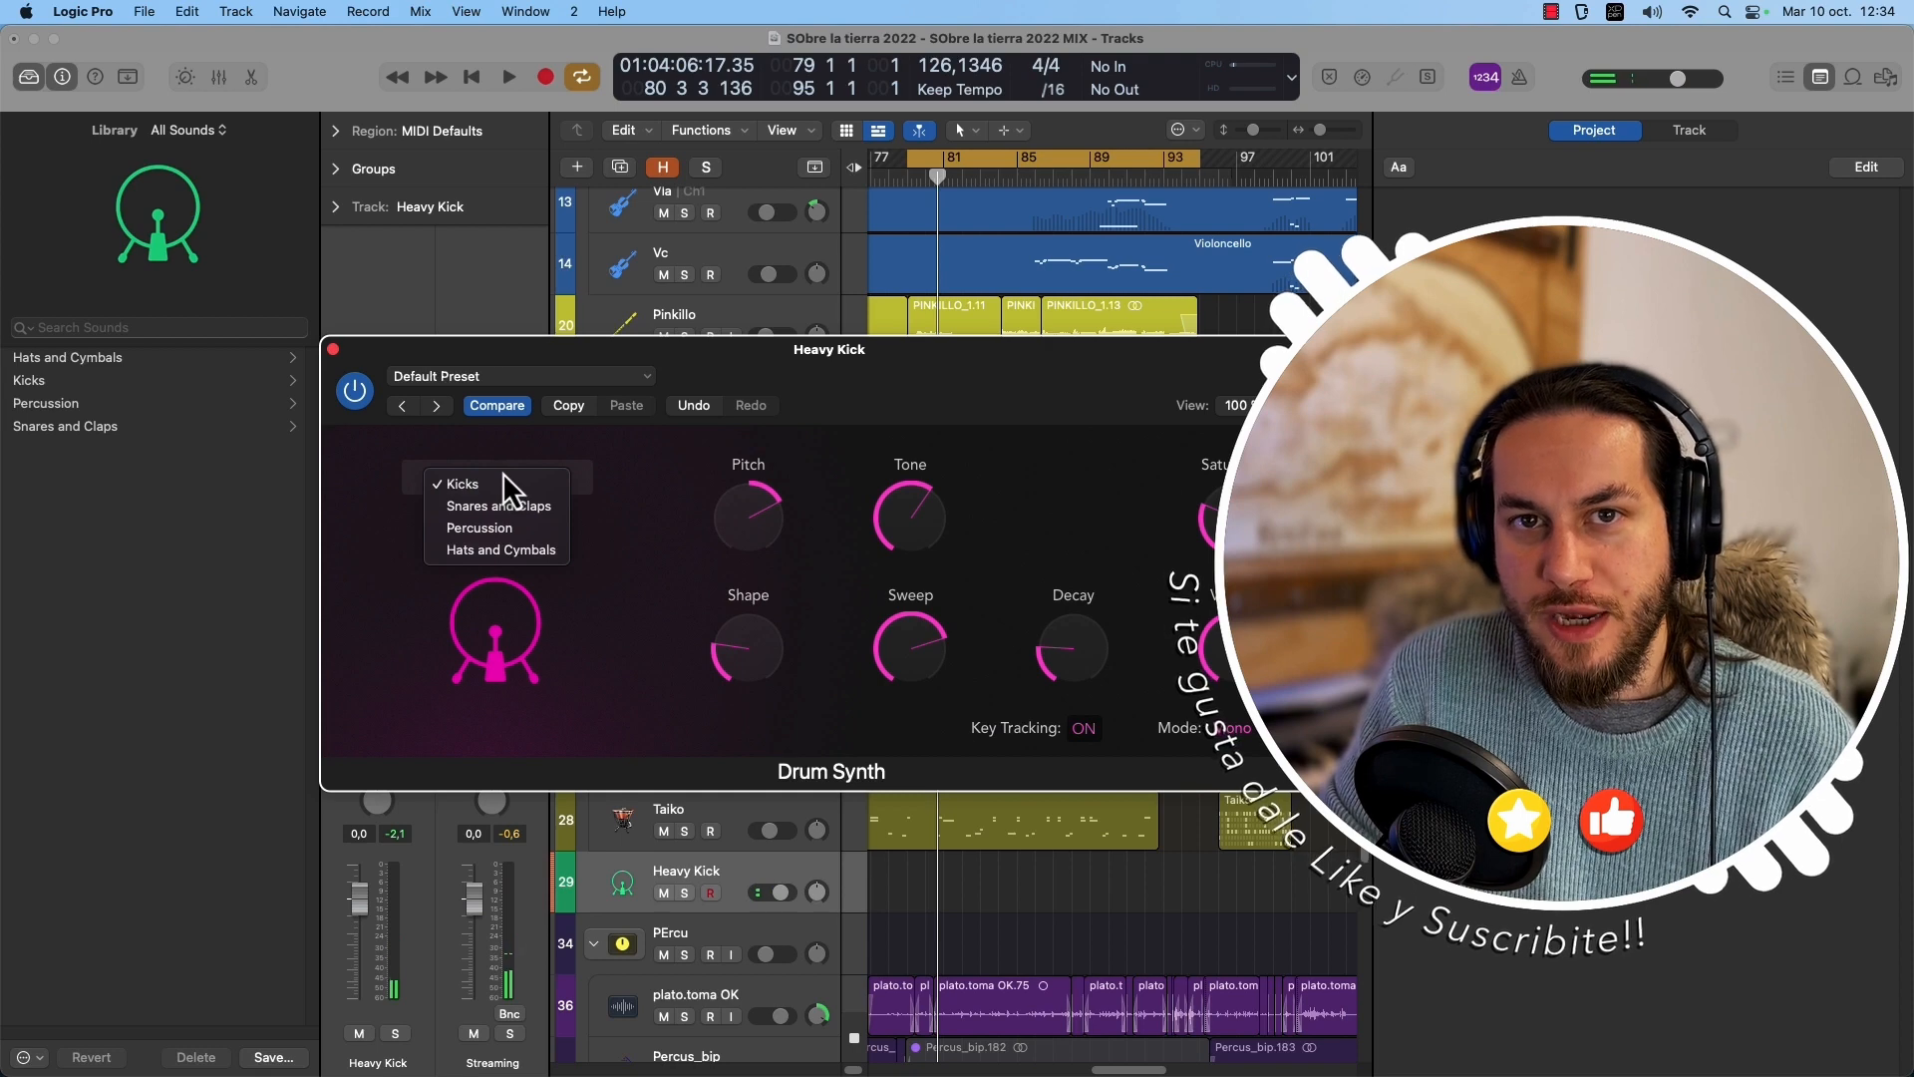
left_click(514, 505)
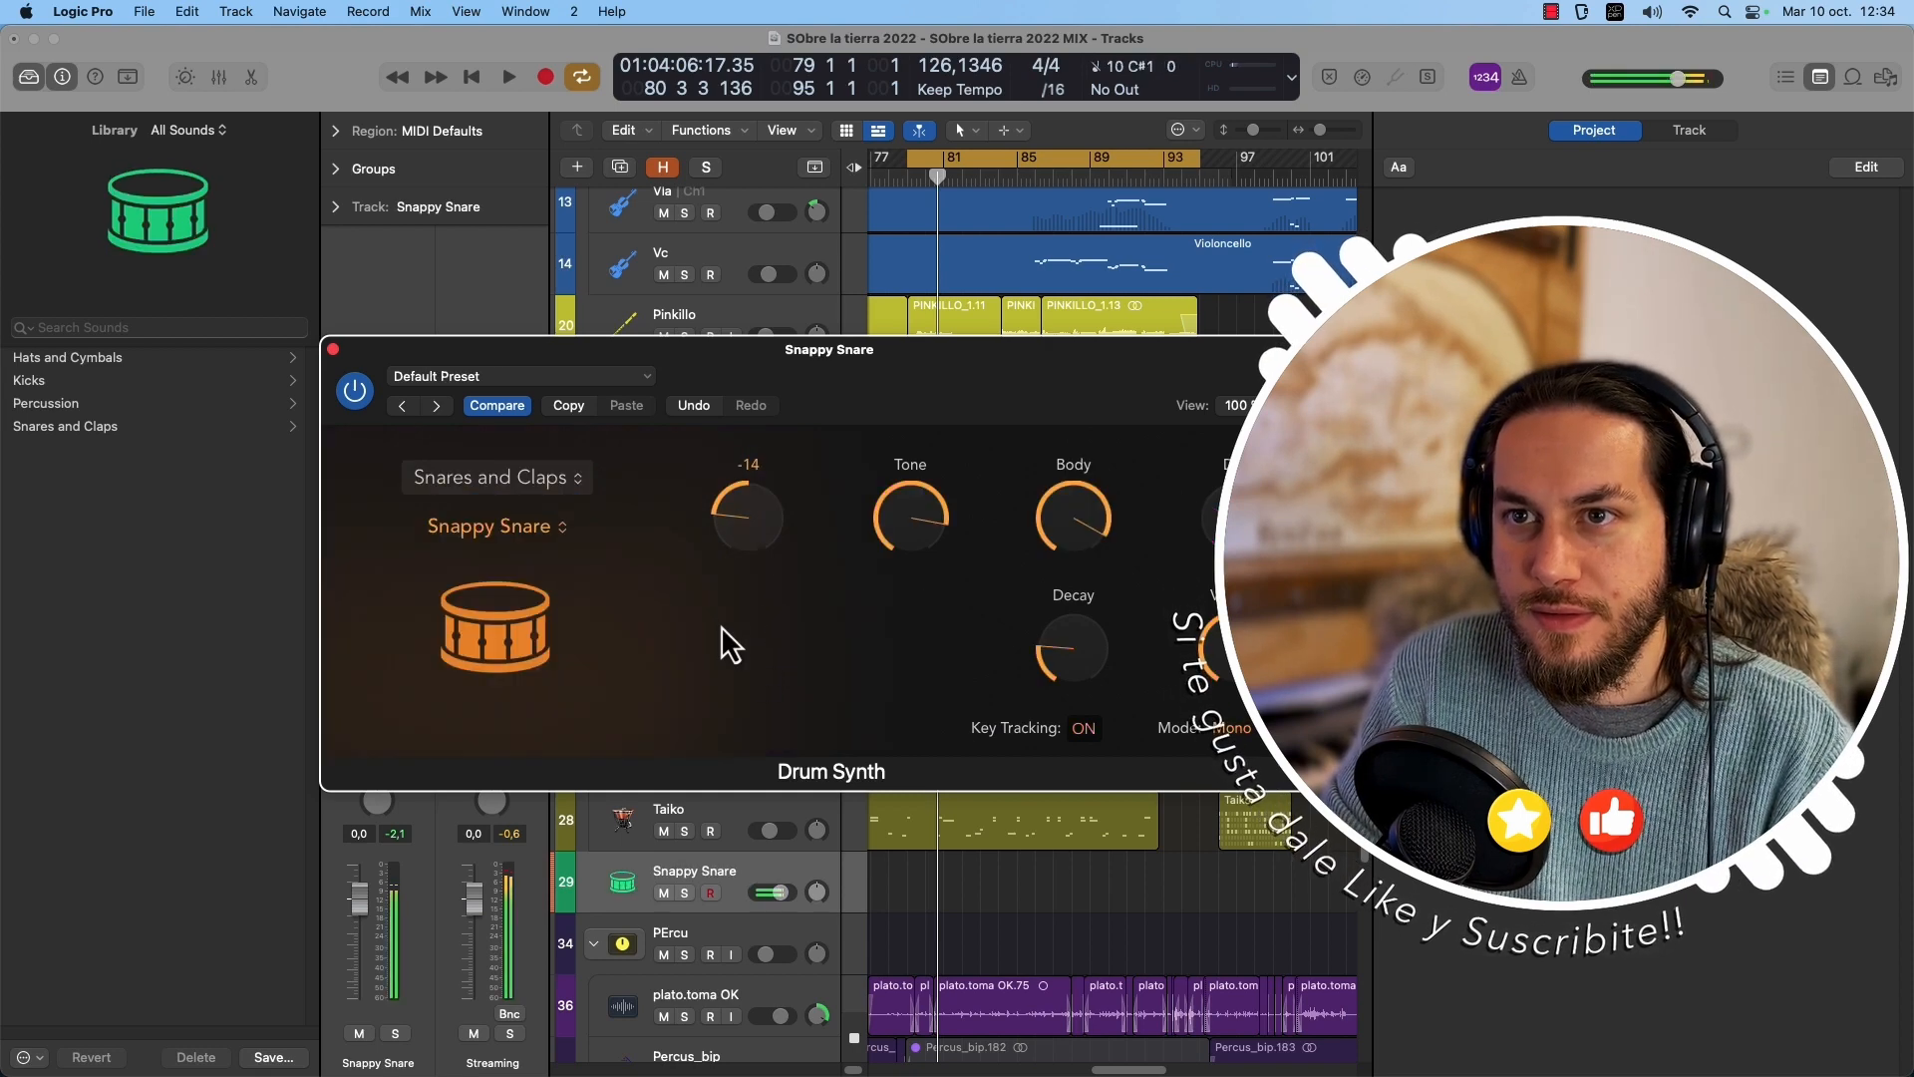
left_click_drag(748, 480, 752, 461)
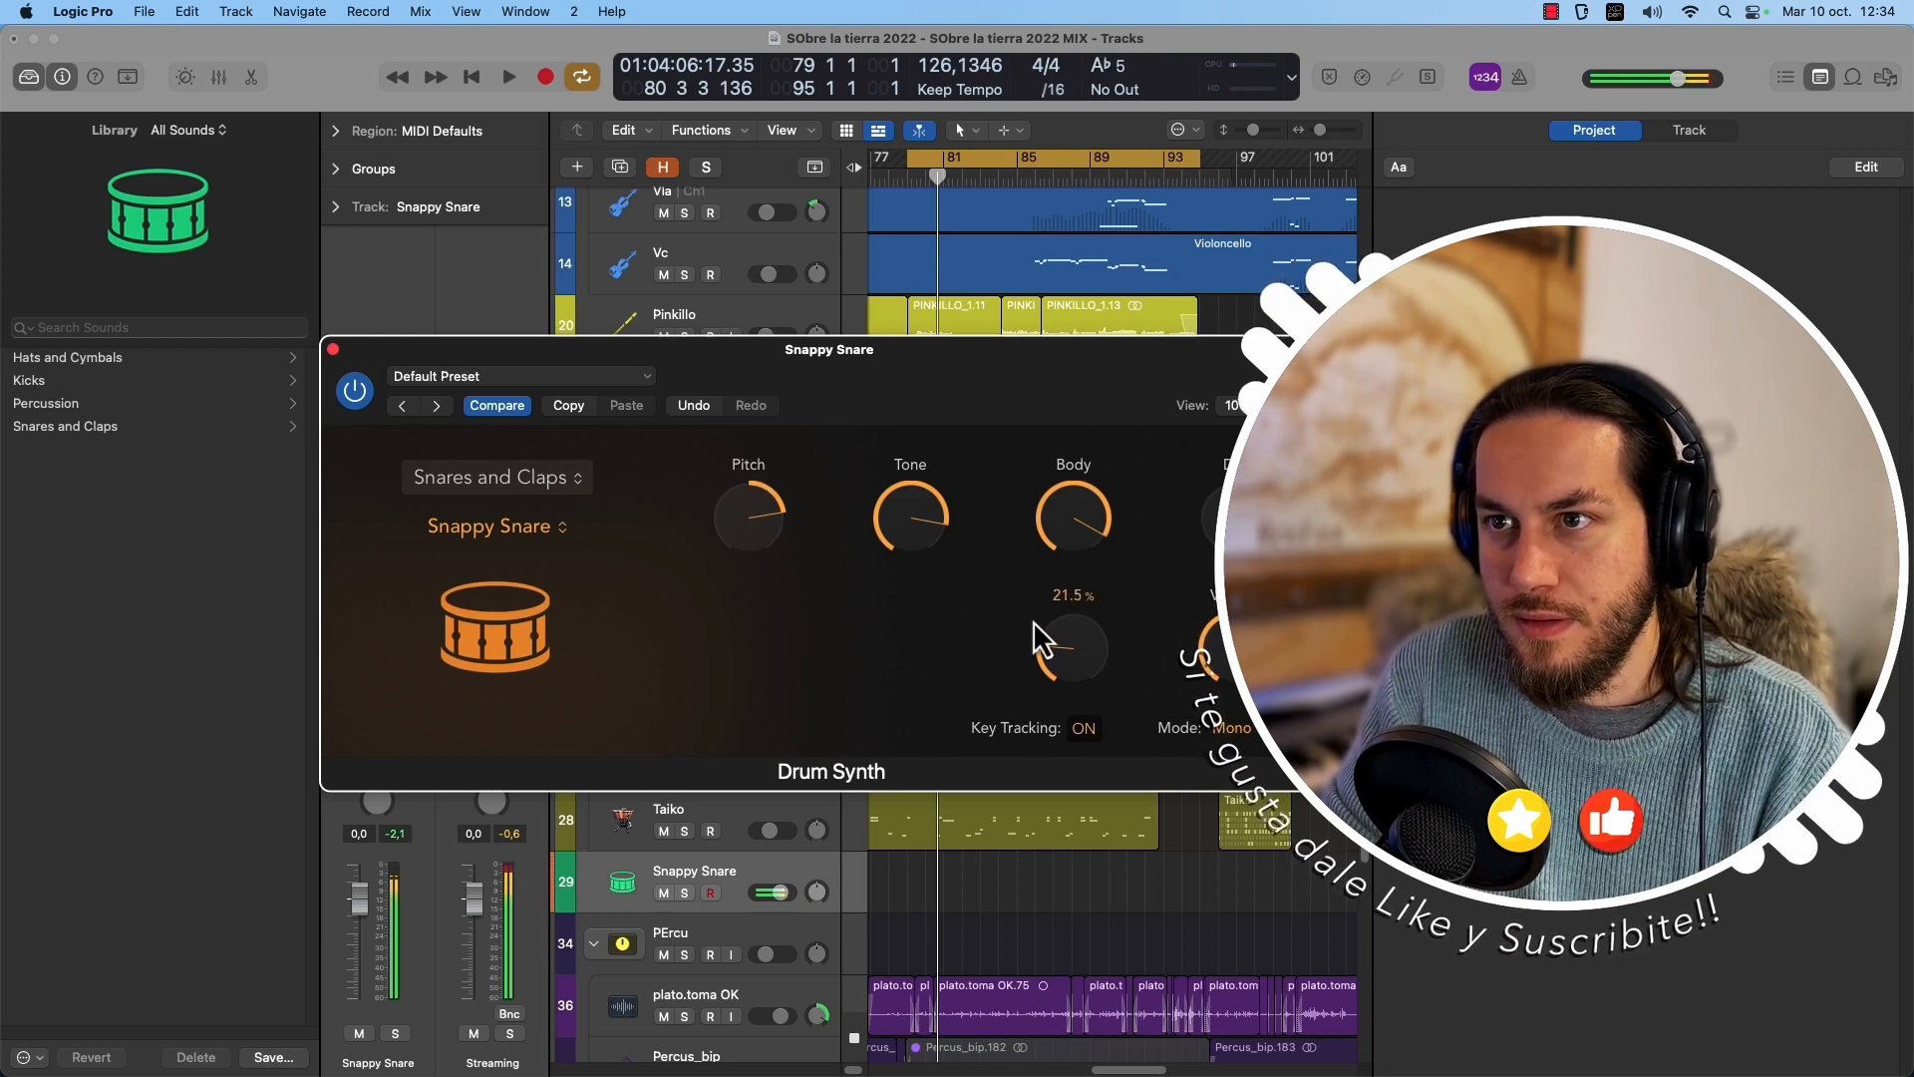
Switch Drum Synth to Hats and Cymbals and set the Crash Cymbal's Pitch to -7.
left_click(495, 476)
left_click(479, 538)
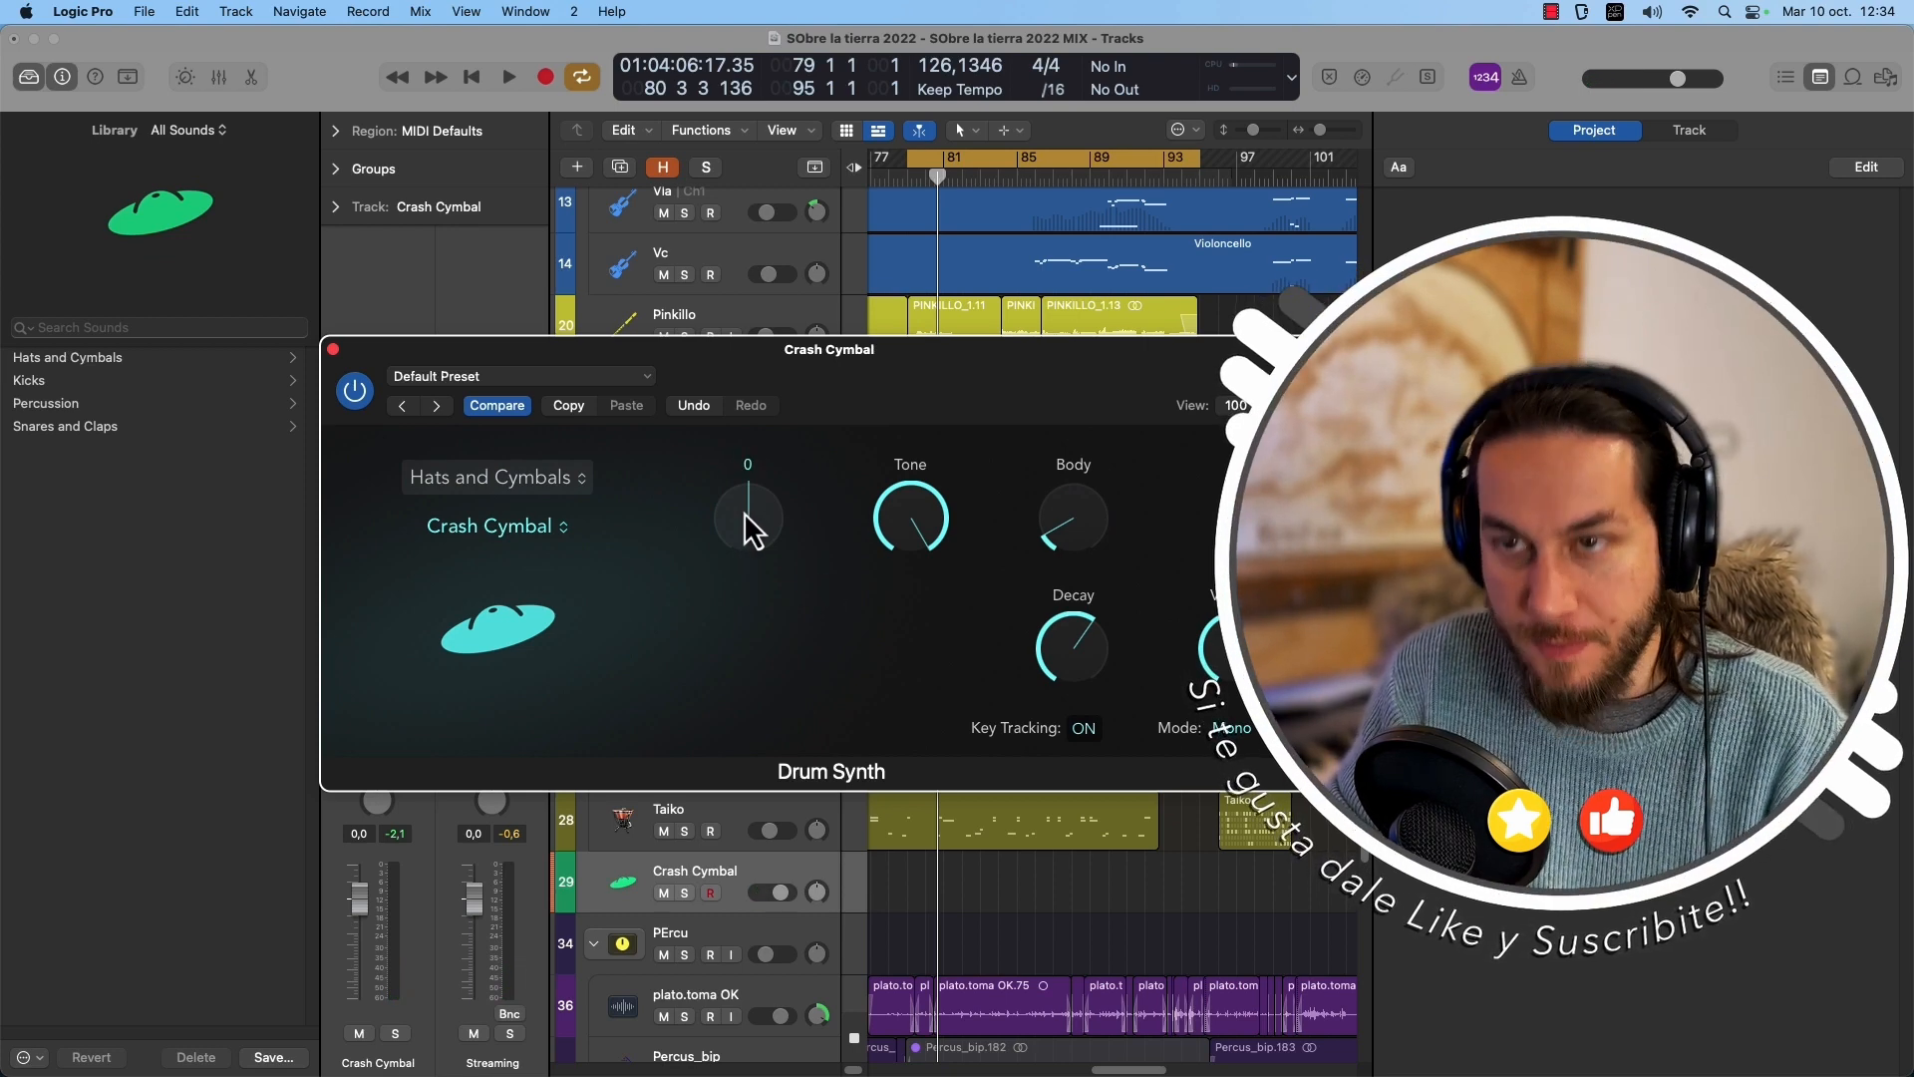
left_click_drag(747, 526, 722, 555)
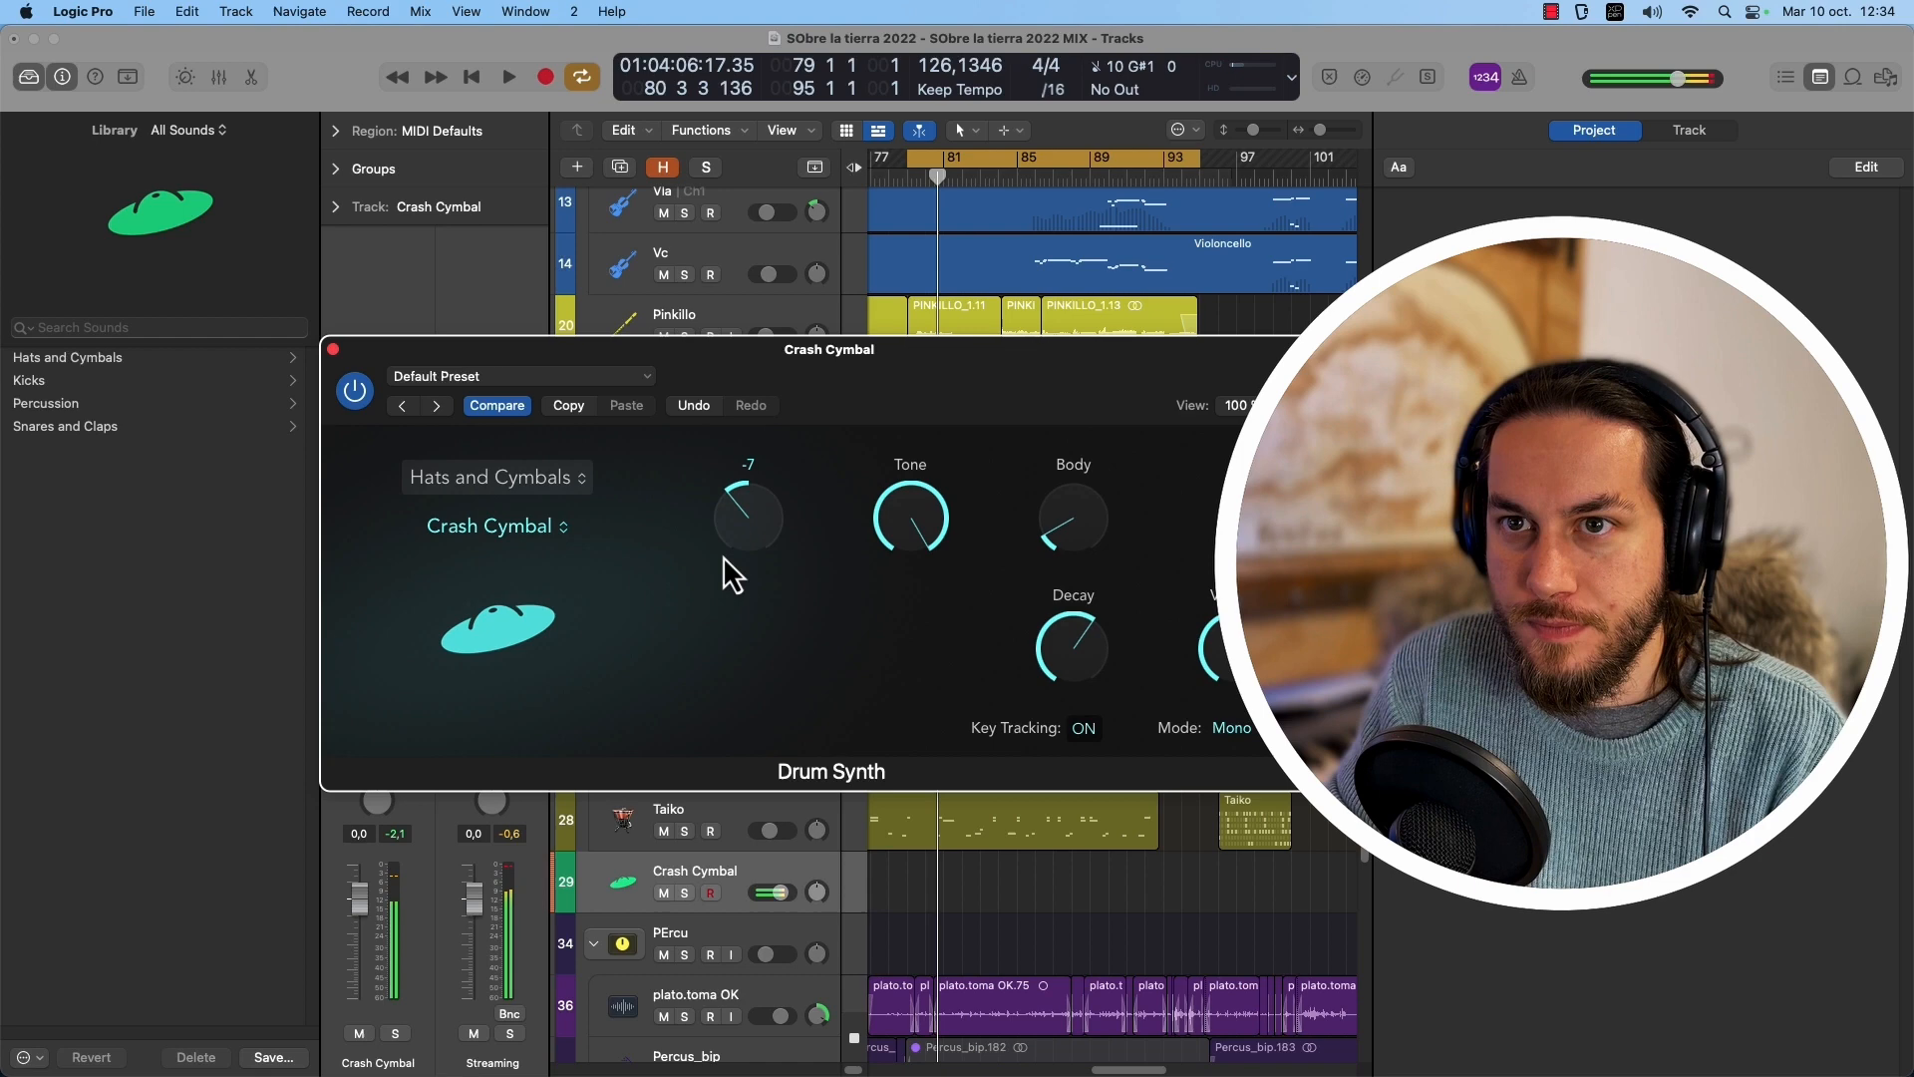
Choose the Smooth Hi-Hat sound and adjust its Tone, Attack, and Character.
left_click(538, 525)
left_click(535, 580)
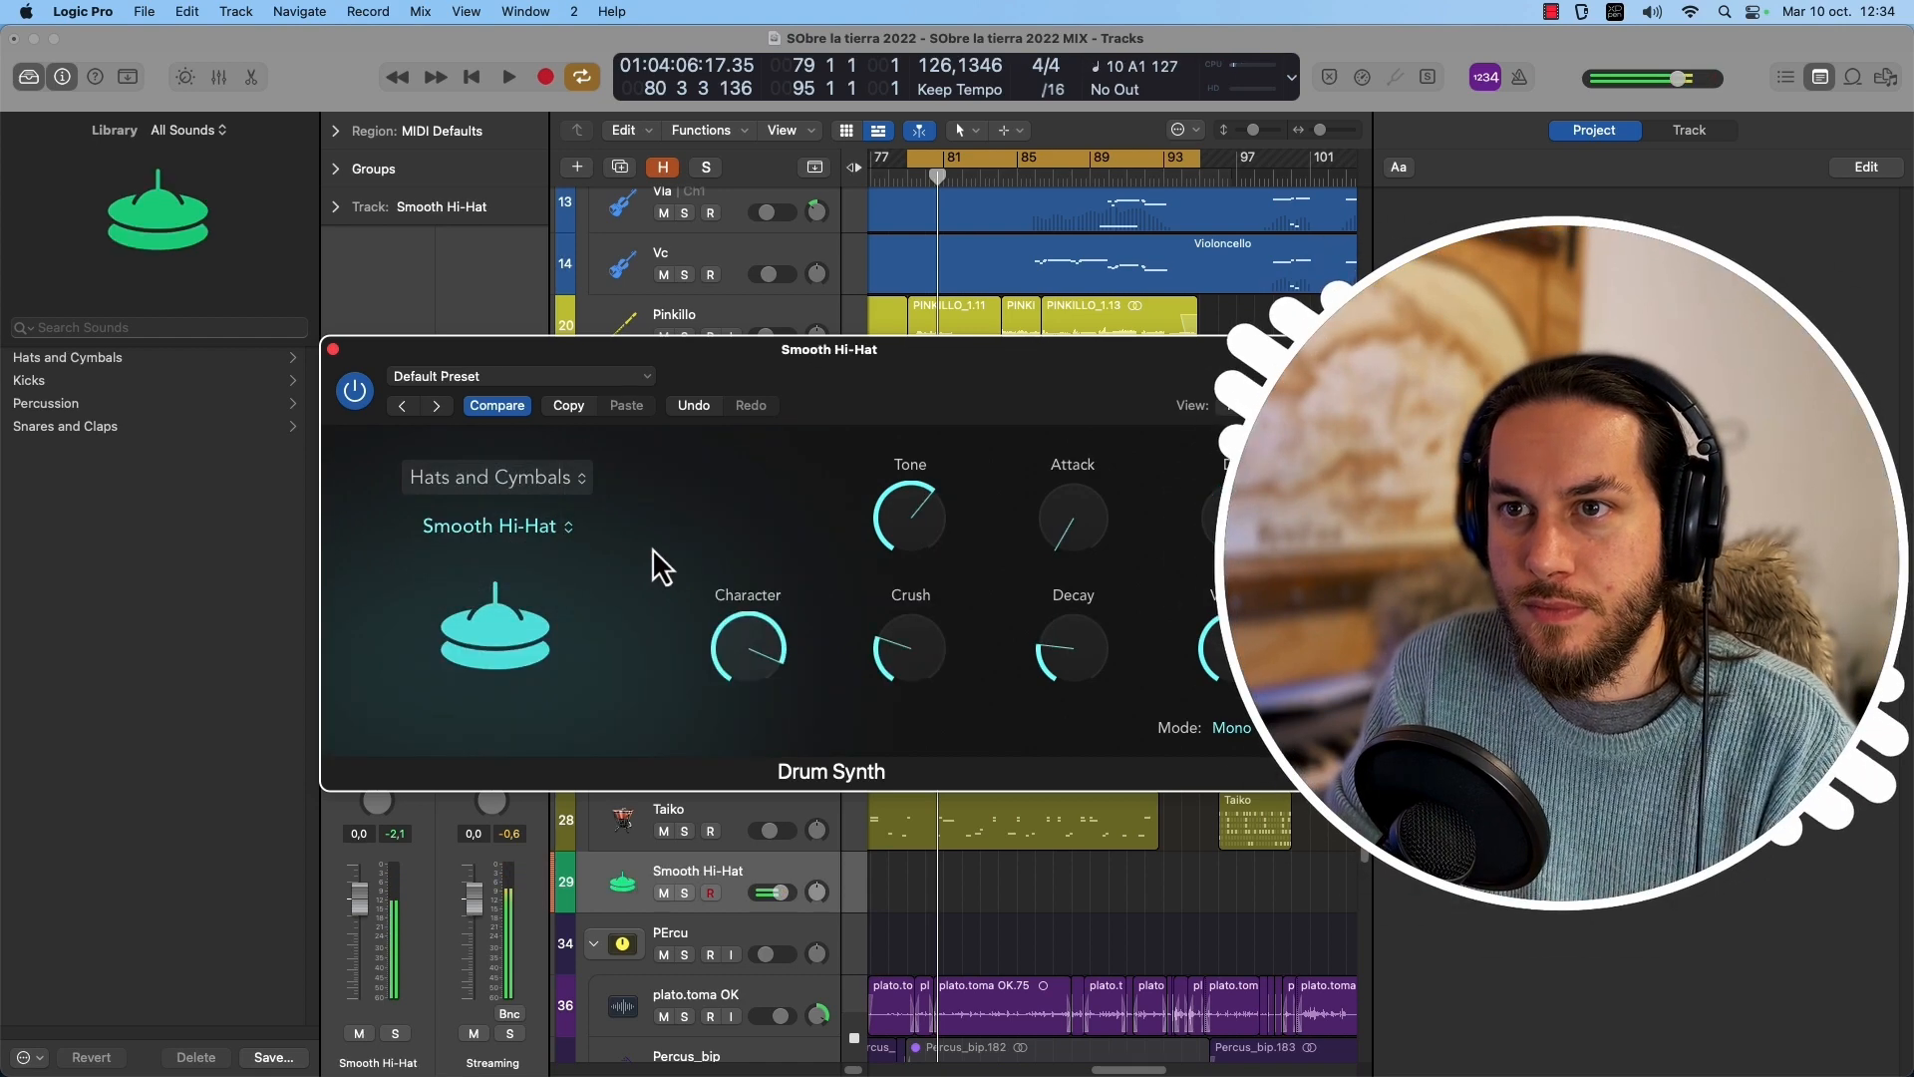
left_click_drag(899, 529, 869, 556)
left_click_drag(1072, 514, 1094, 404)
left_click_drag(747, 648, 735, 710)
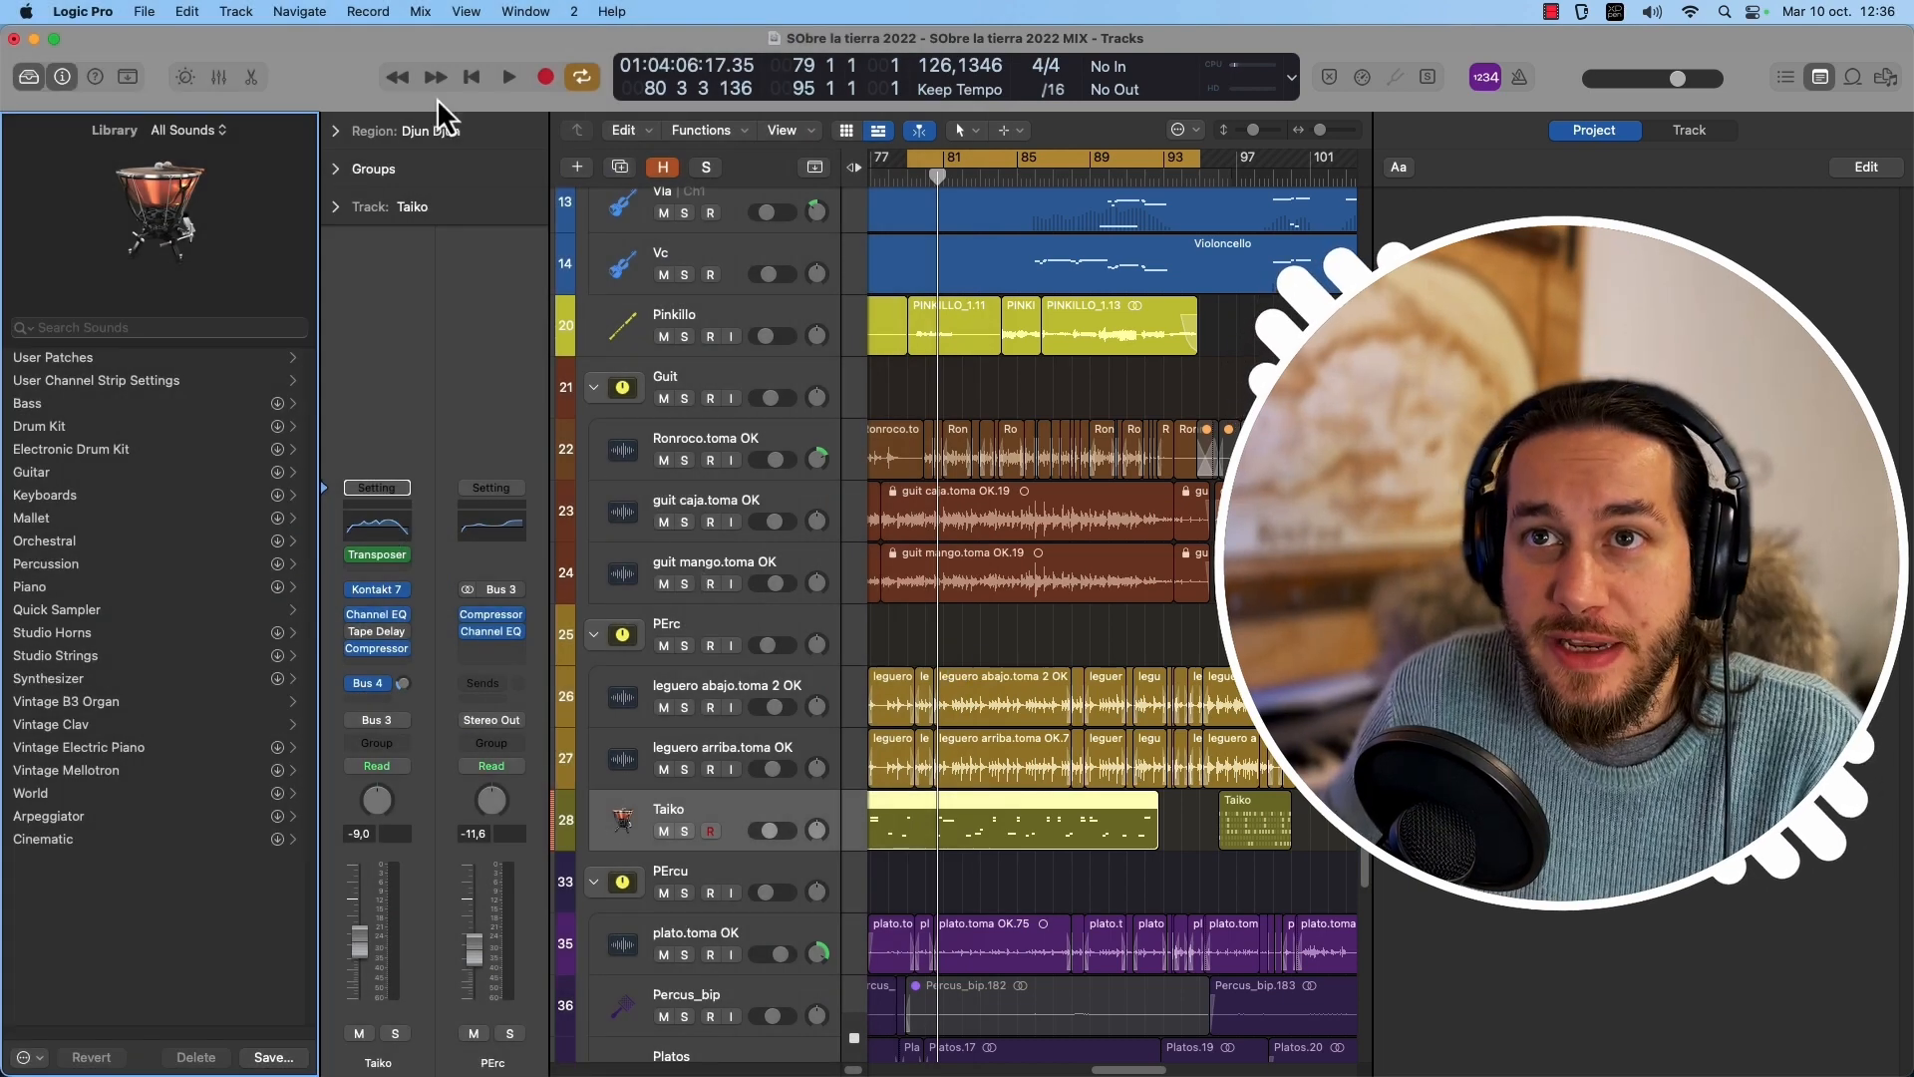
Check the Autoselect Automation Parameter in Read Mode option without changing it.
left_click(421, 12)
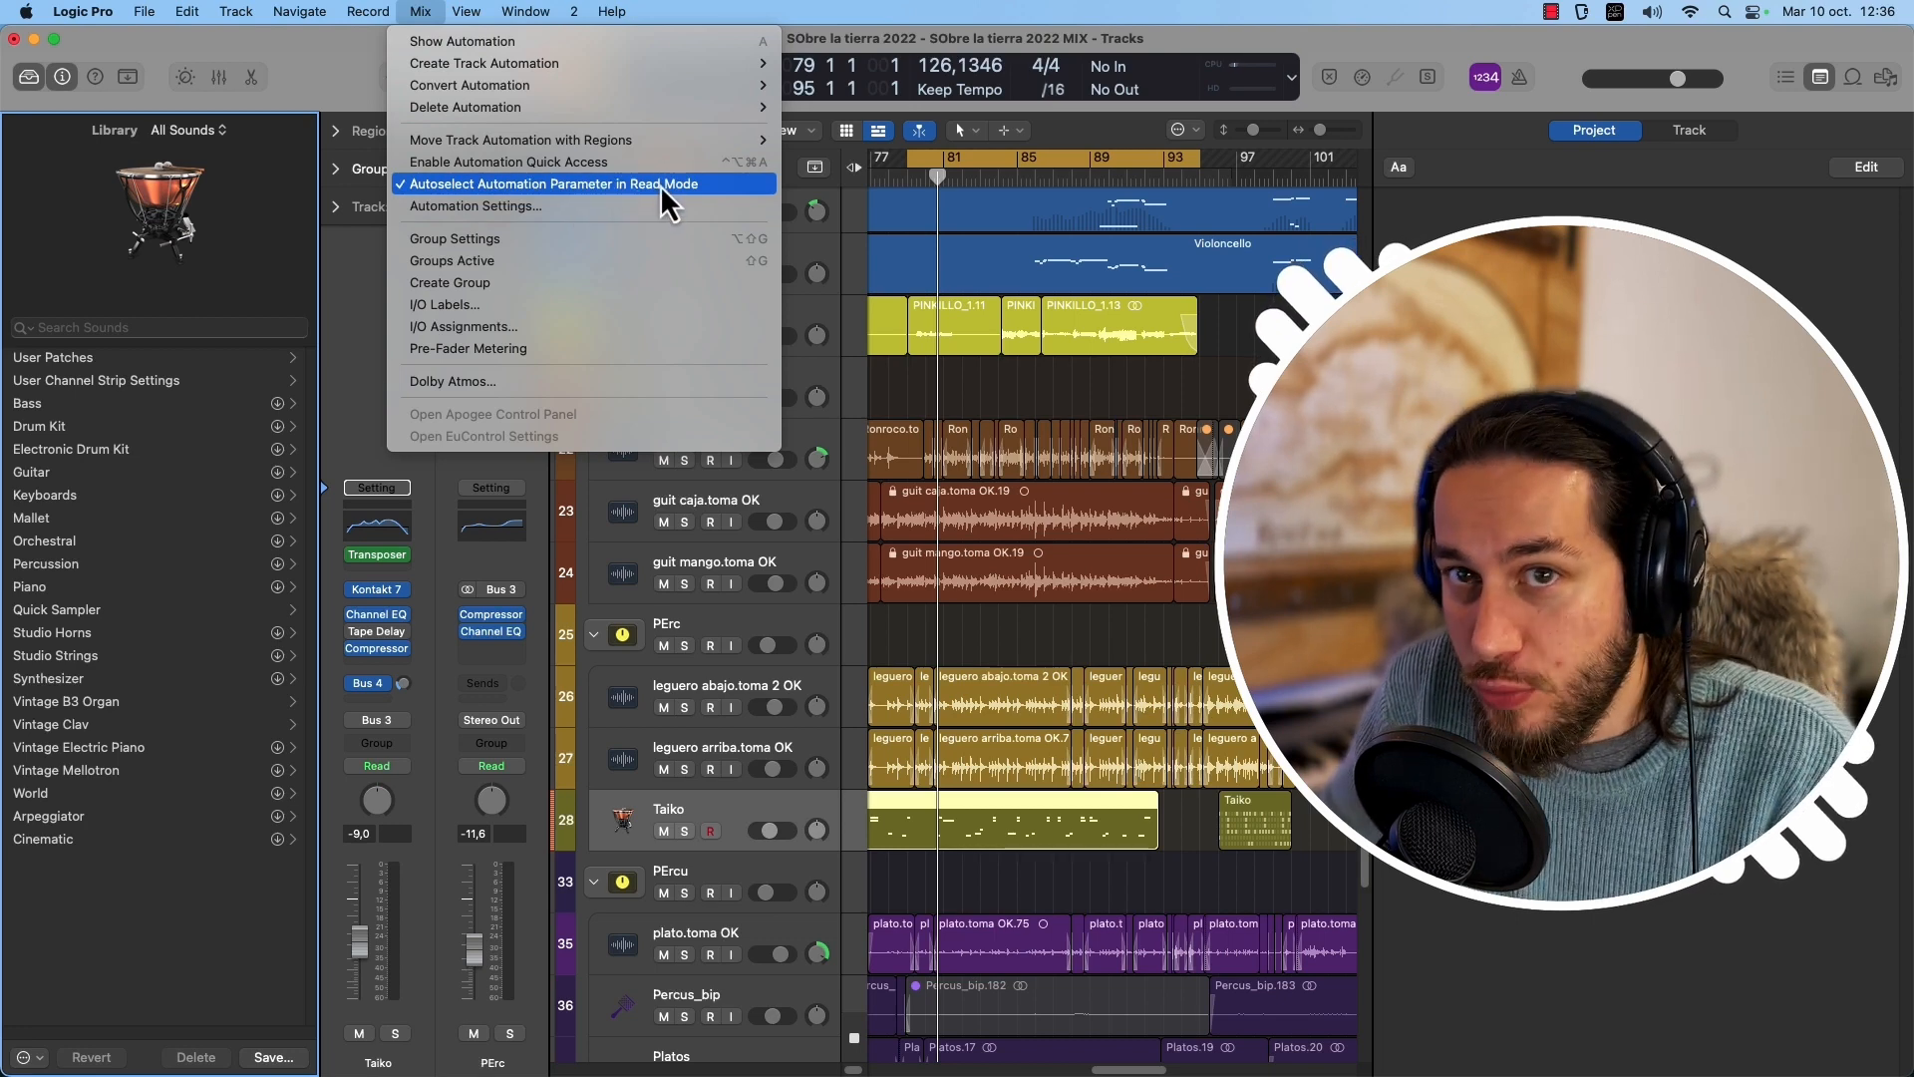
left_click(533, 186)
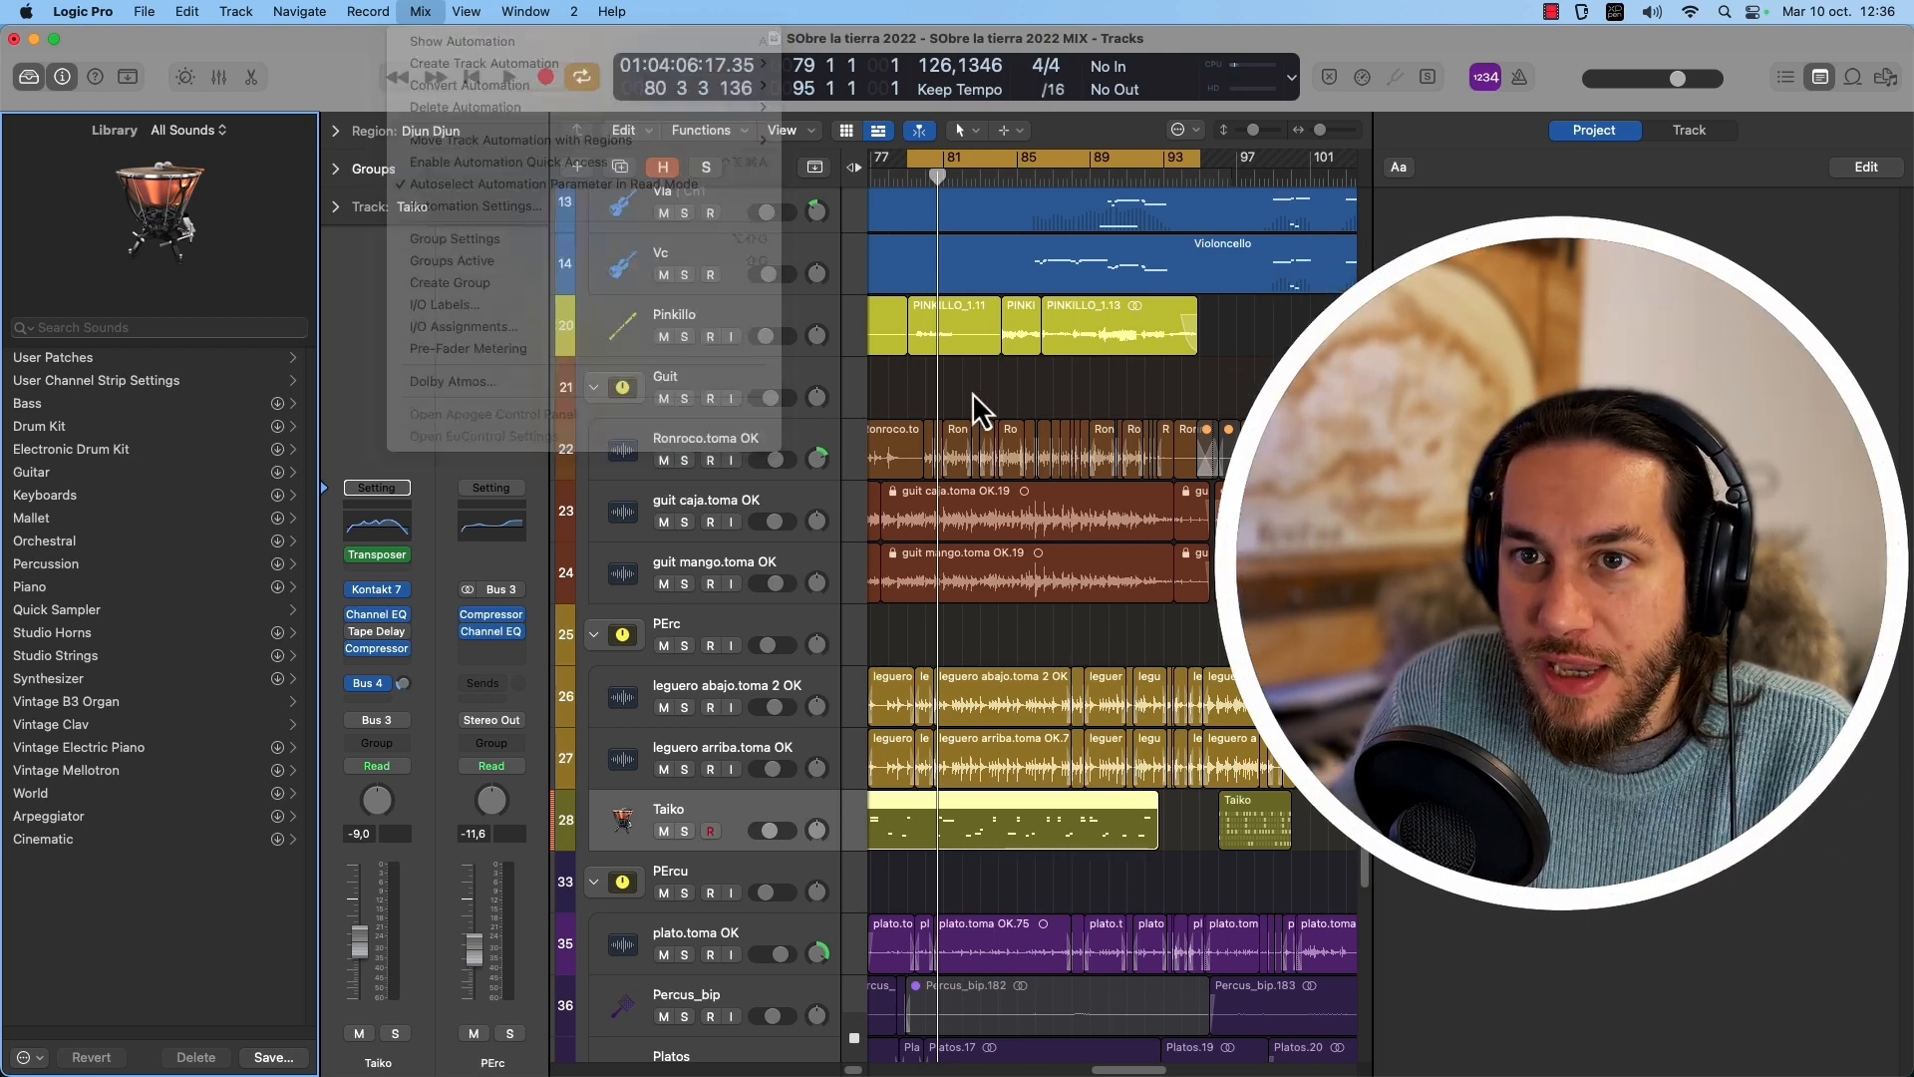
Enlarge the tracks with automation shown, open the Taiko track's Channel EQ, and adjust its high cut frequency to autoselect that parameter.
key("super+Down")
key("super+Down")
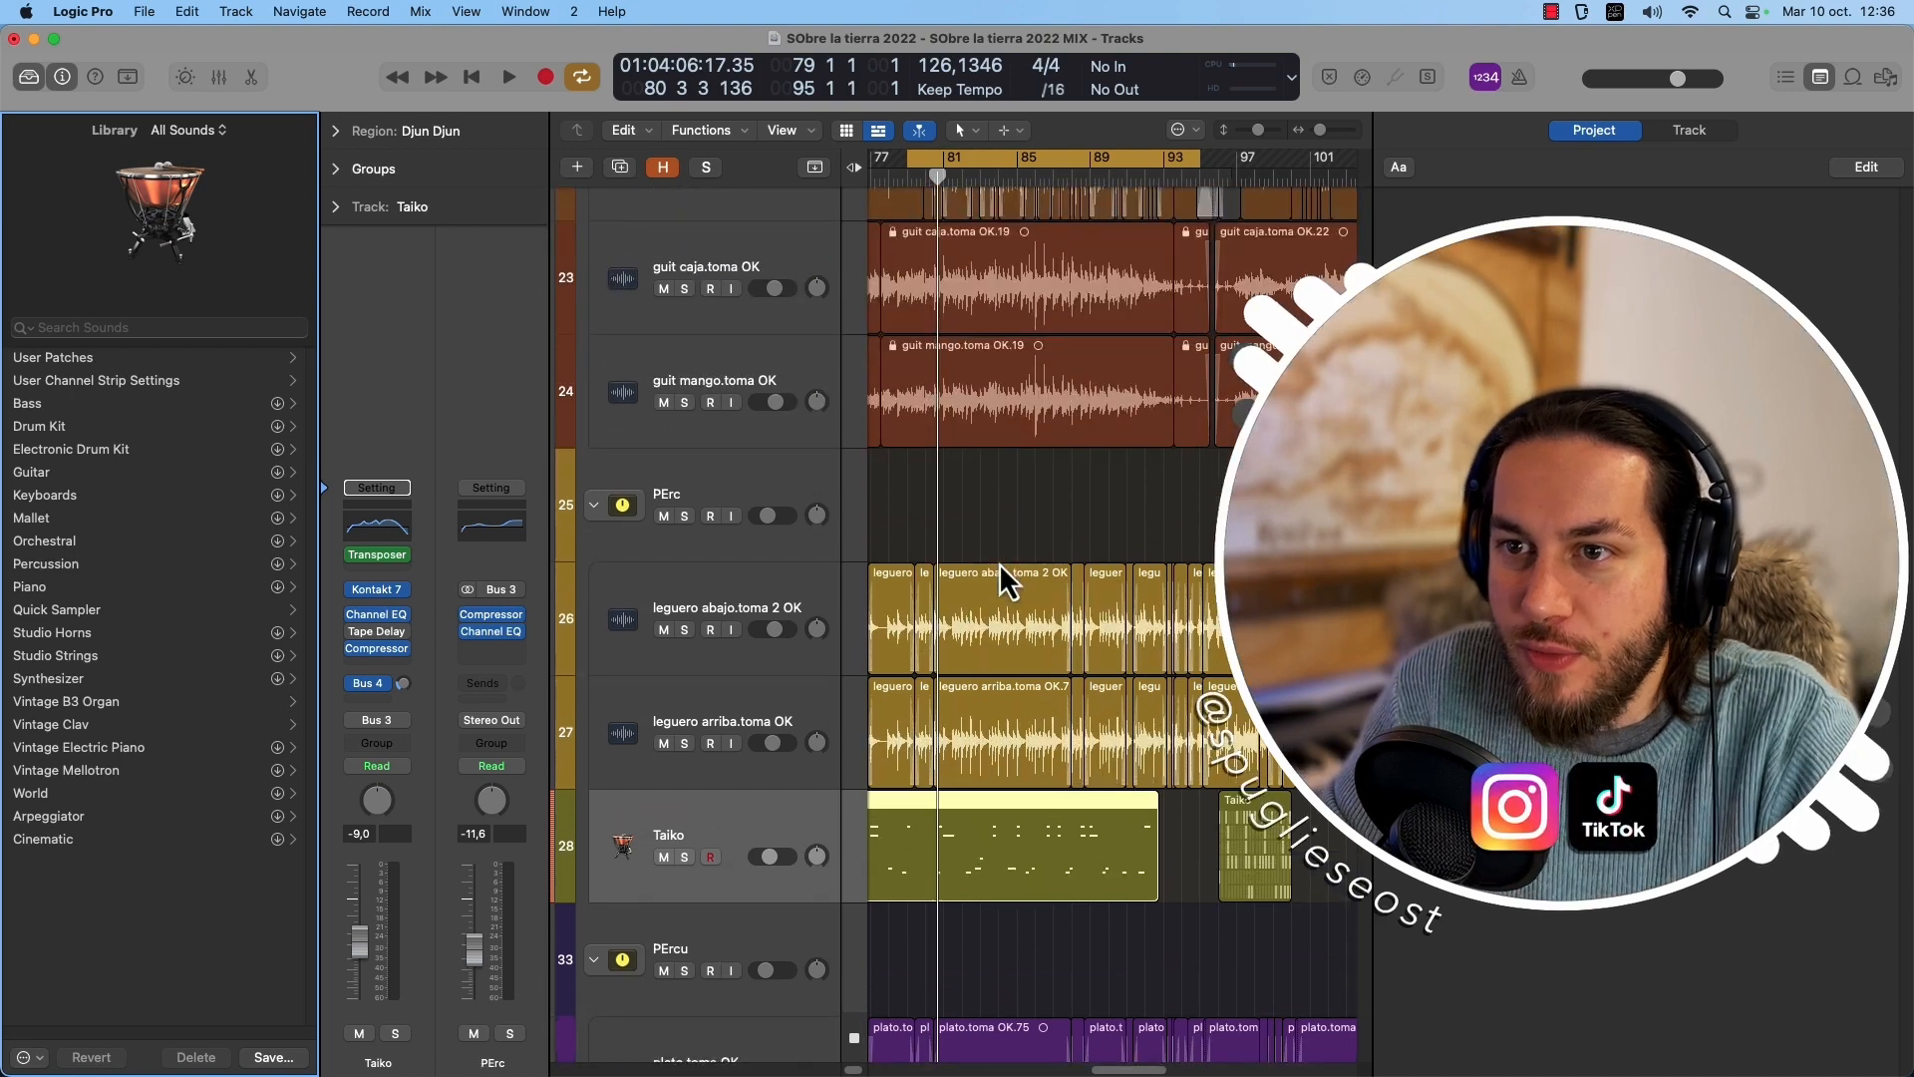
left_click(376, 614)
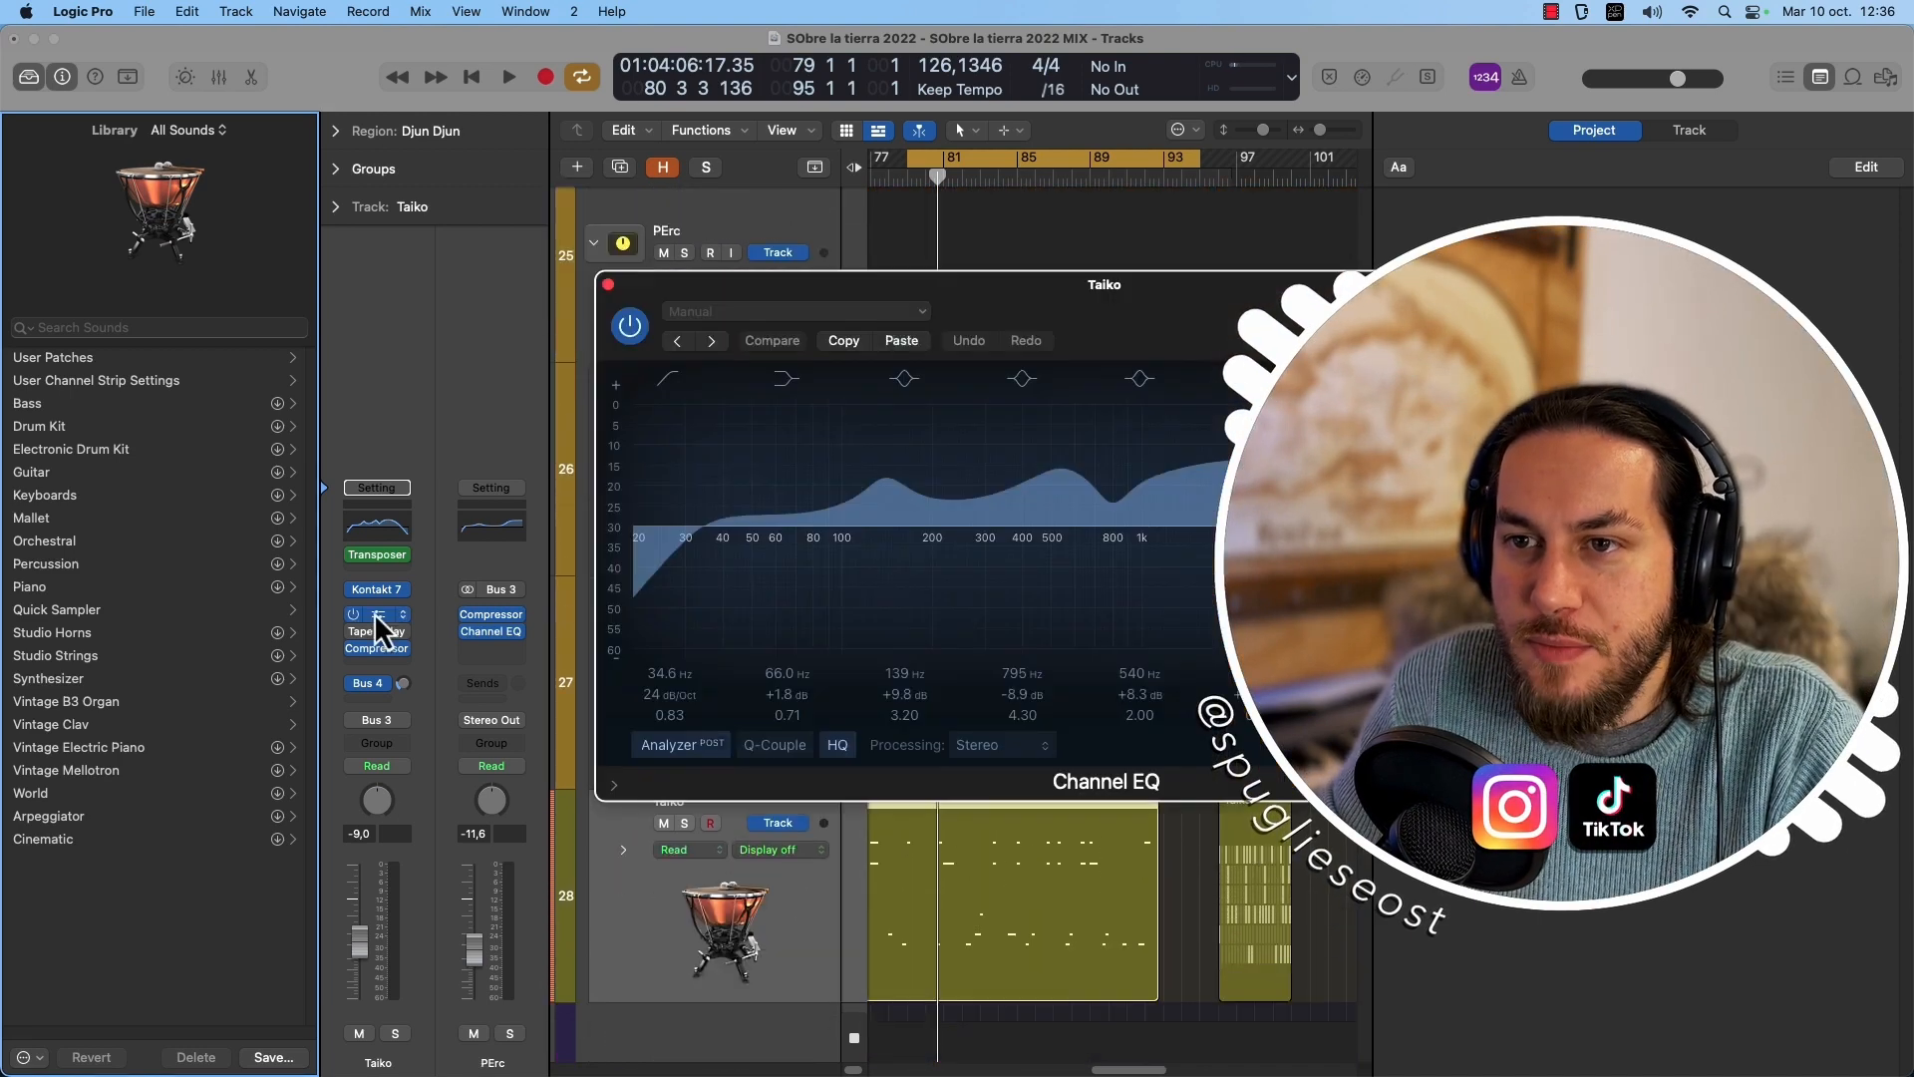
left_click_drag(1158, 306, 1107, 182)
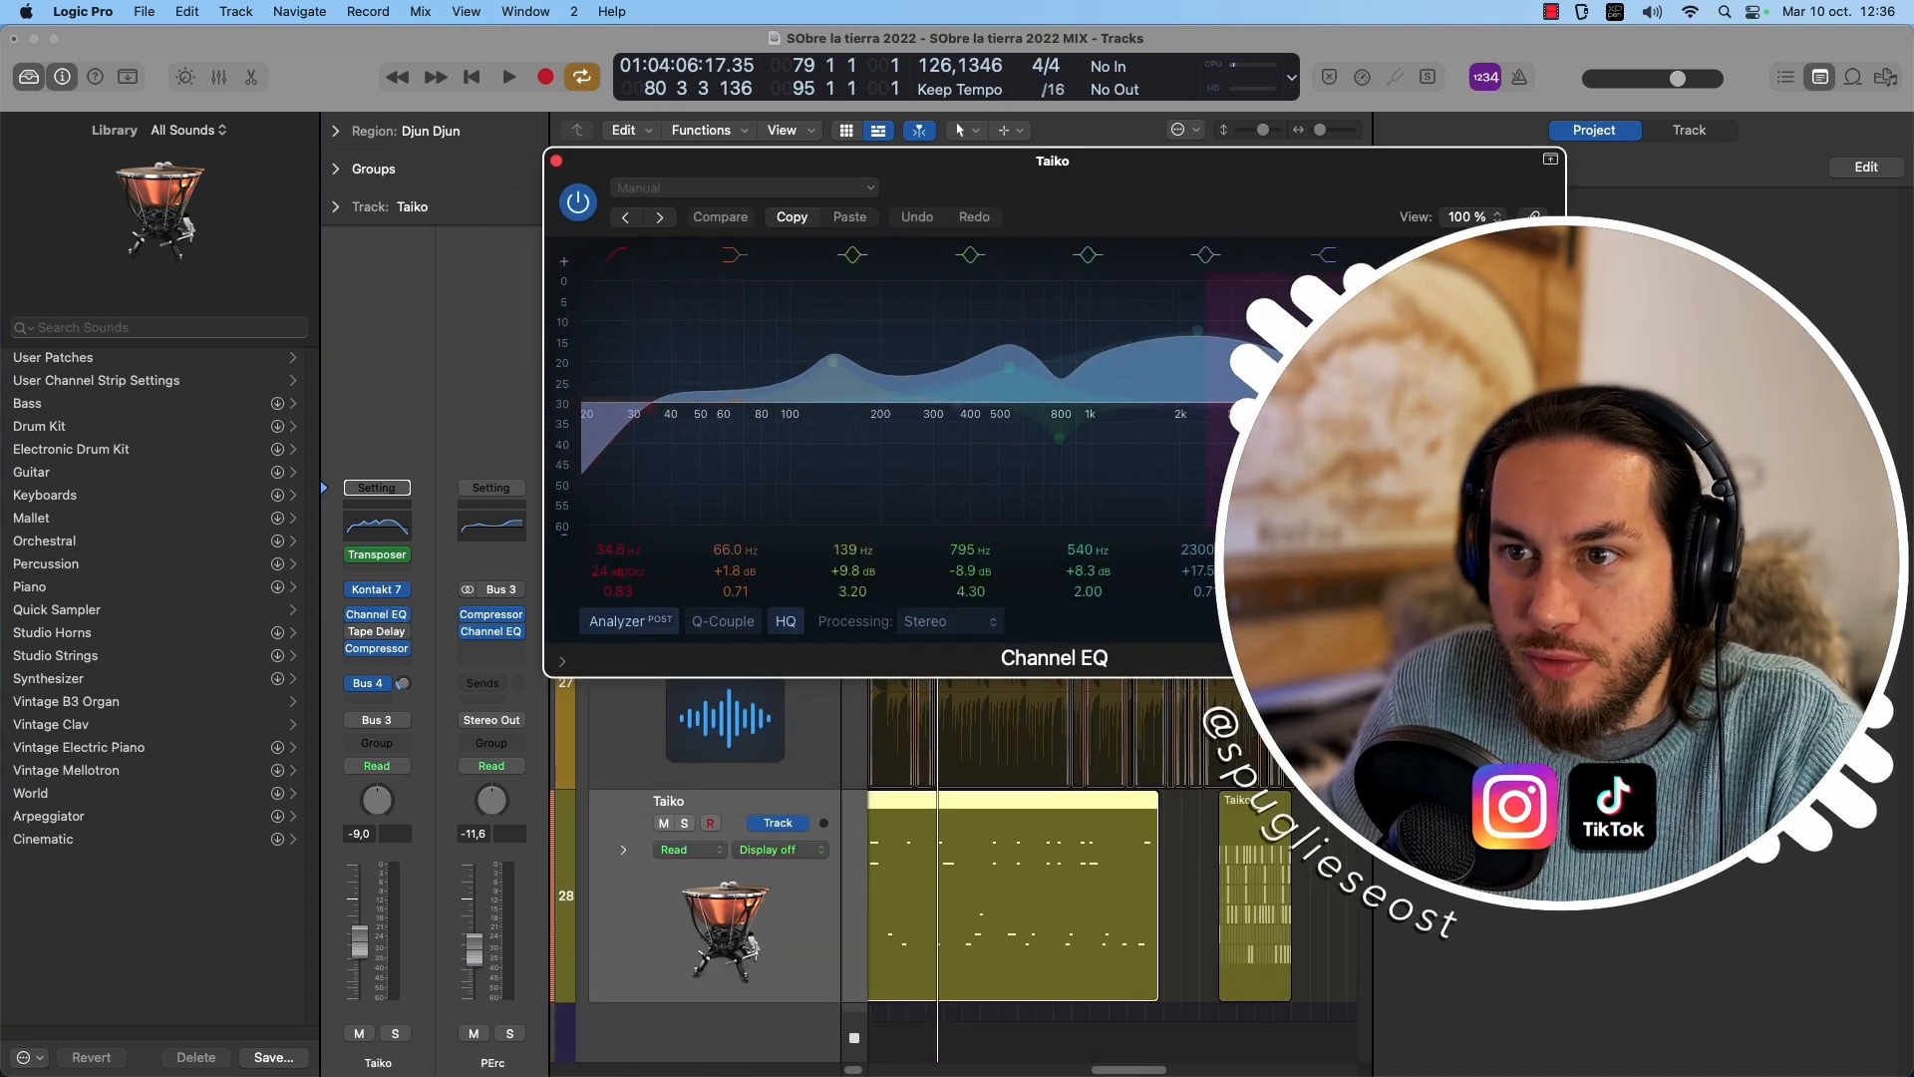
mouse_move(385, 589)
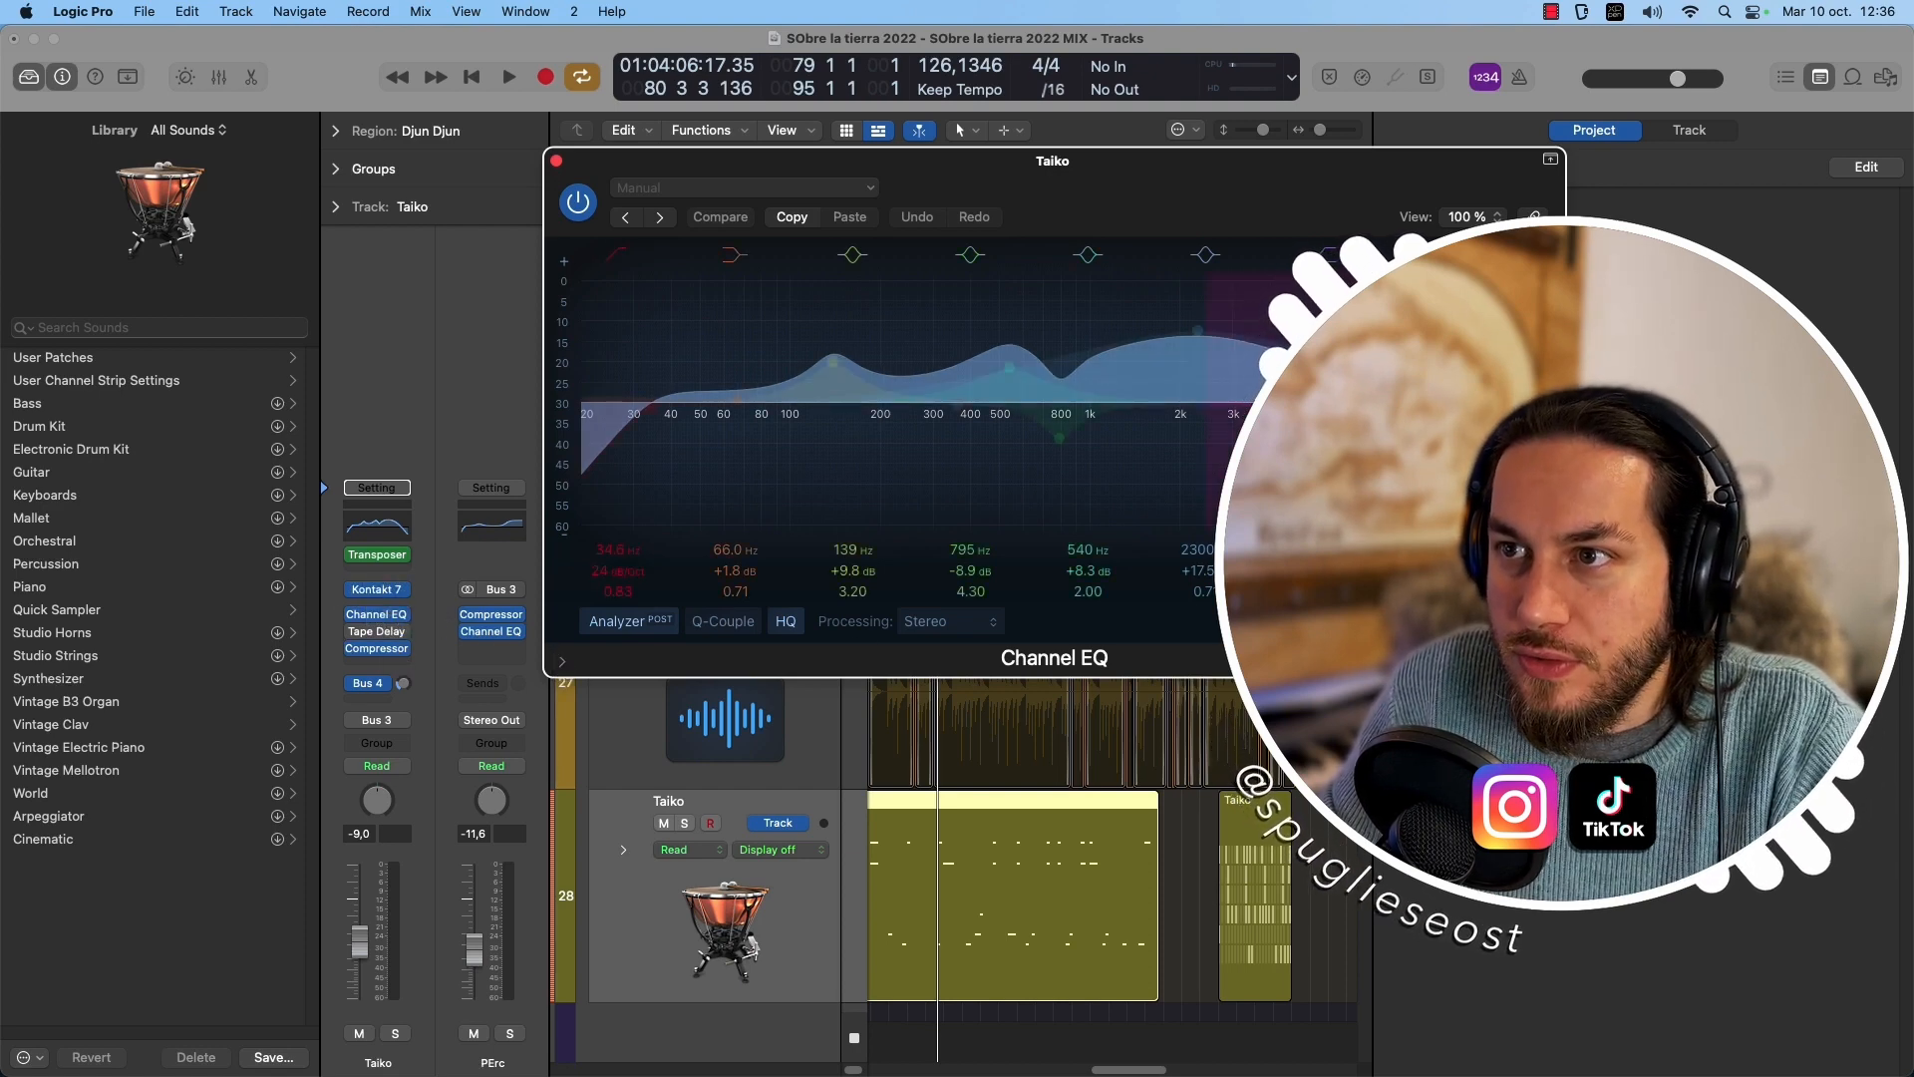
scroll(1050, 871, "down", 2)
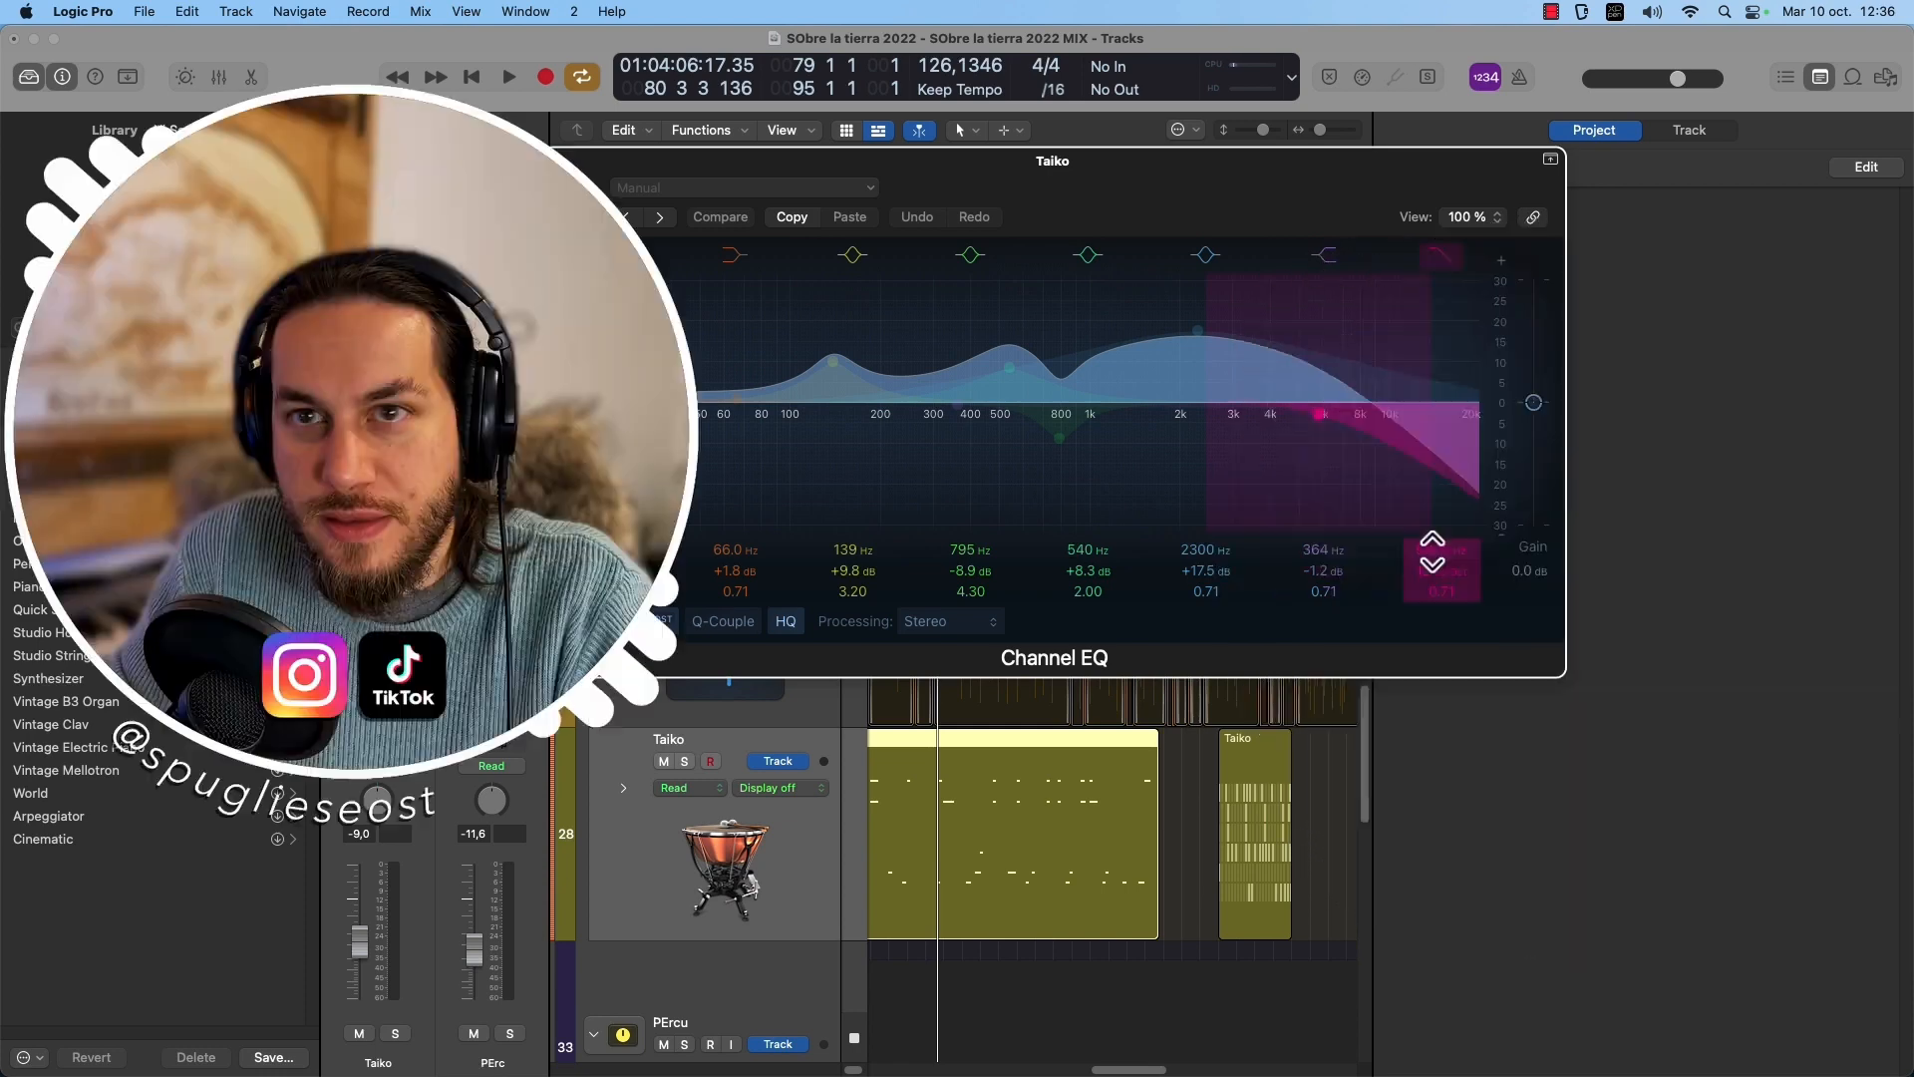
left_click_drag(1432, 551, 1433, 560)
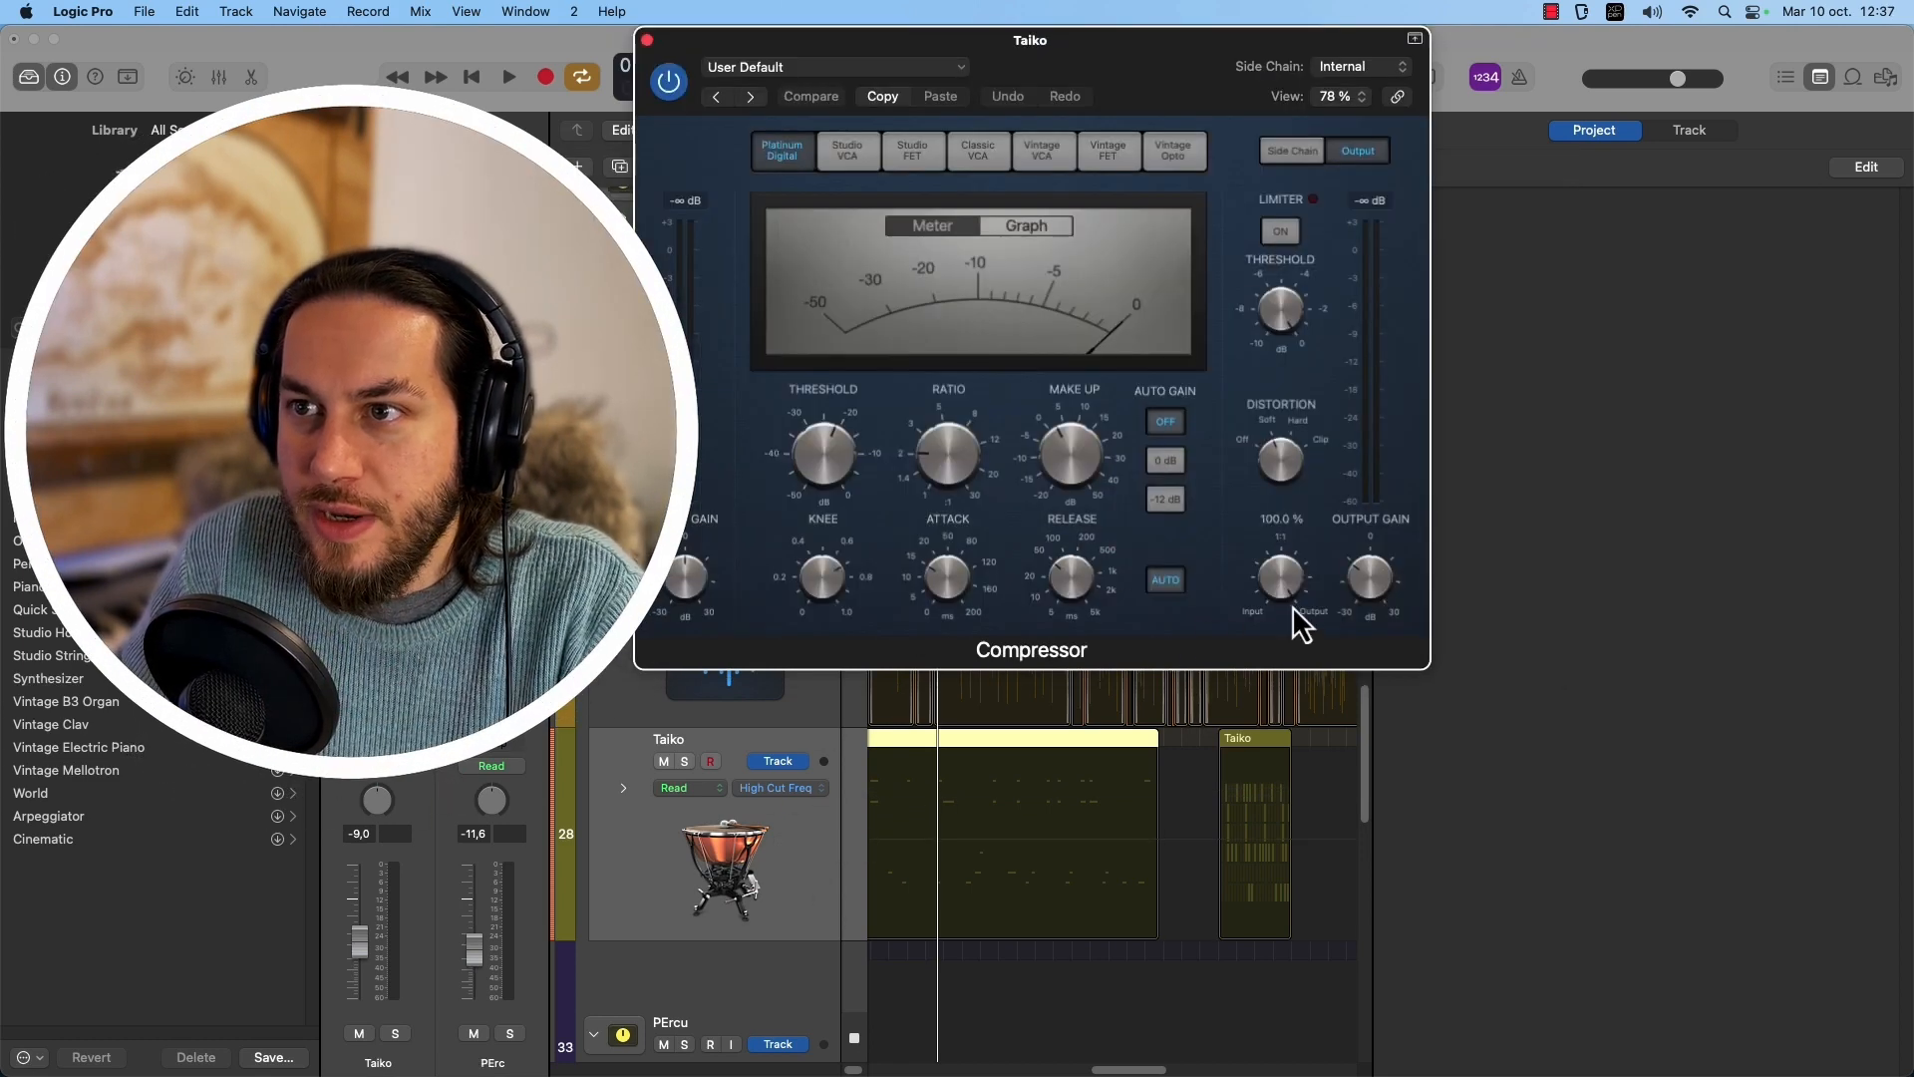
Lower the Taiko Compressor's Mix to 83.5 %, draw a Mix automation dip to 0 between 83.5 % points, and move the Compressor window aside.
left_click_drag(1277, 577, 1274, 609)
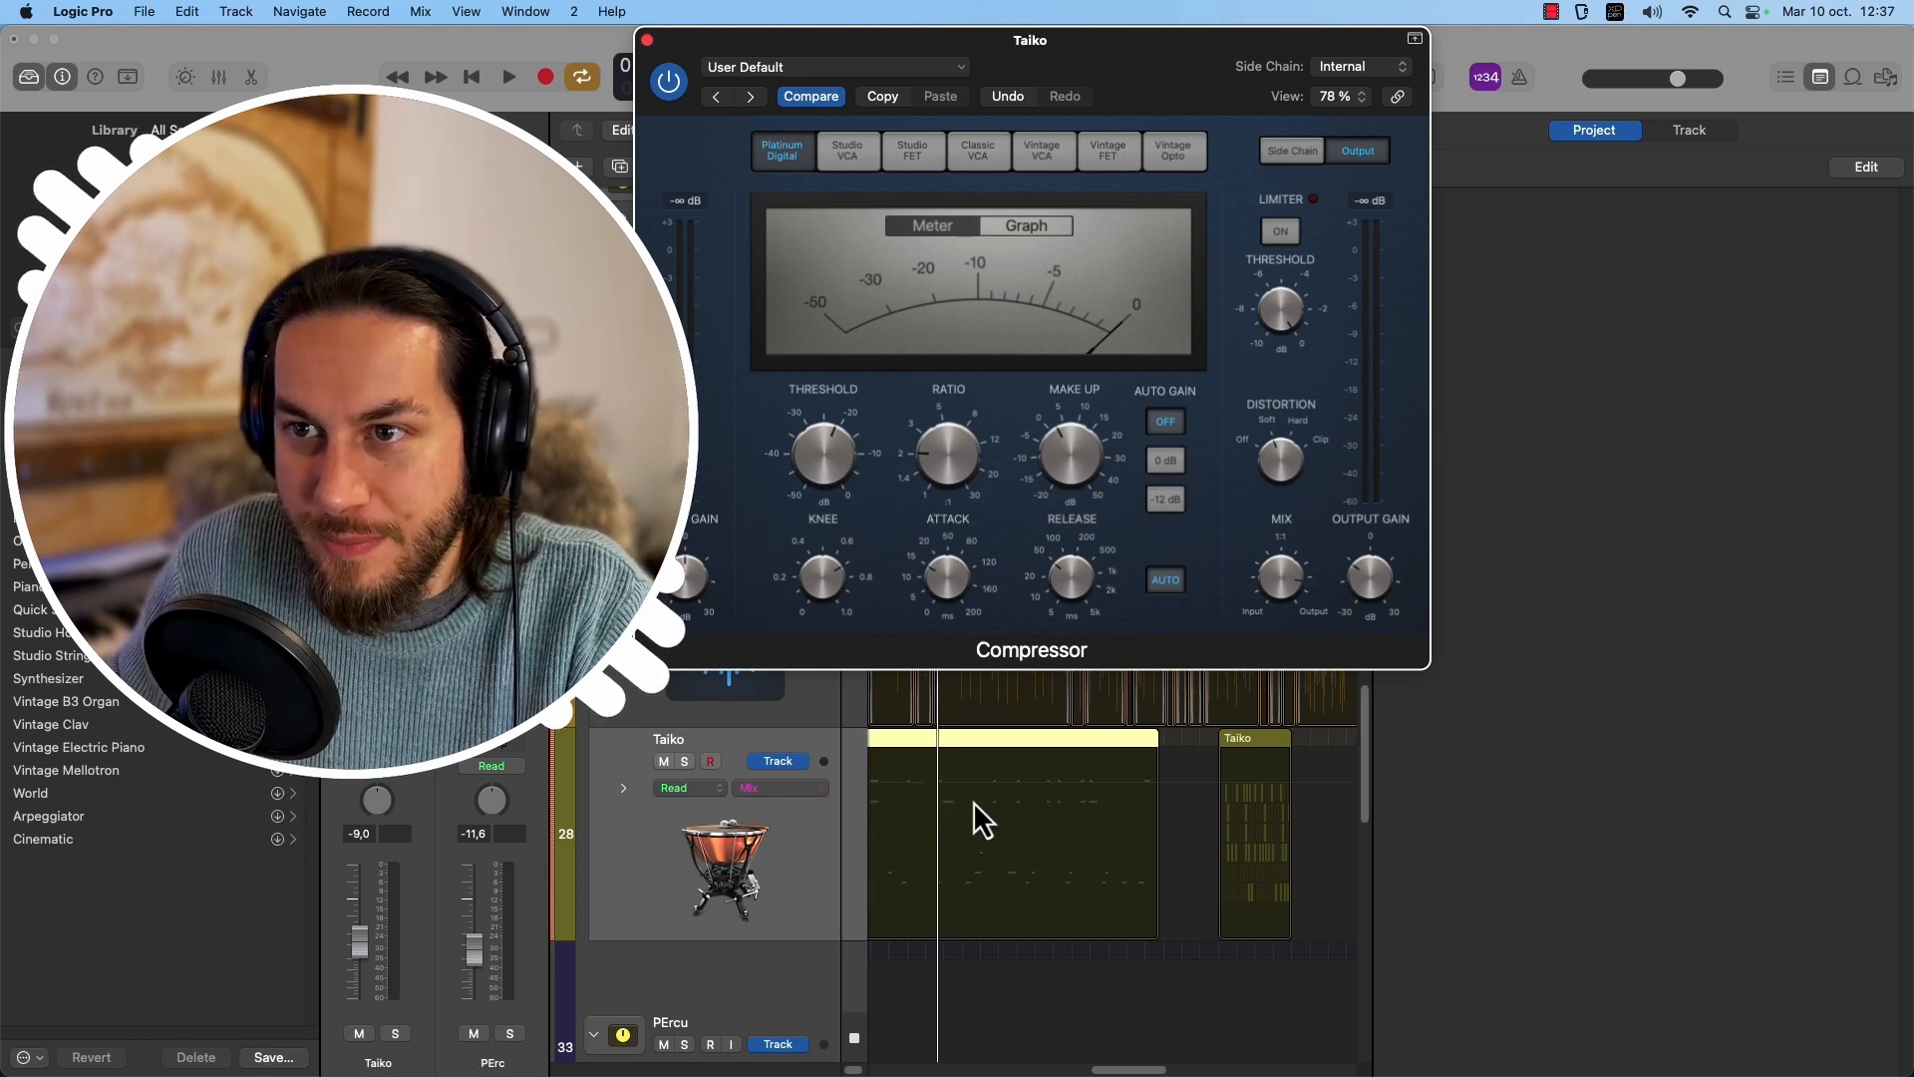
left_click(941, 786)
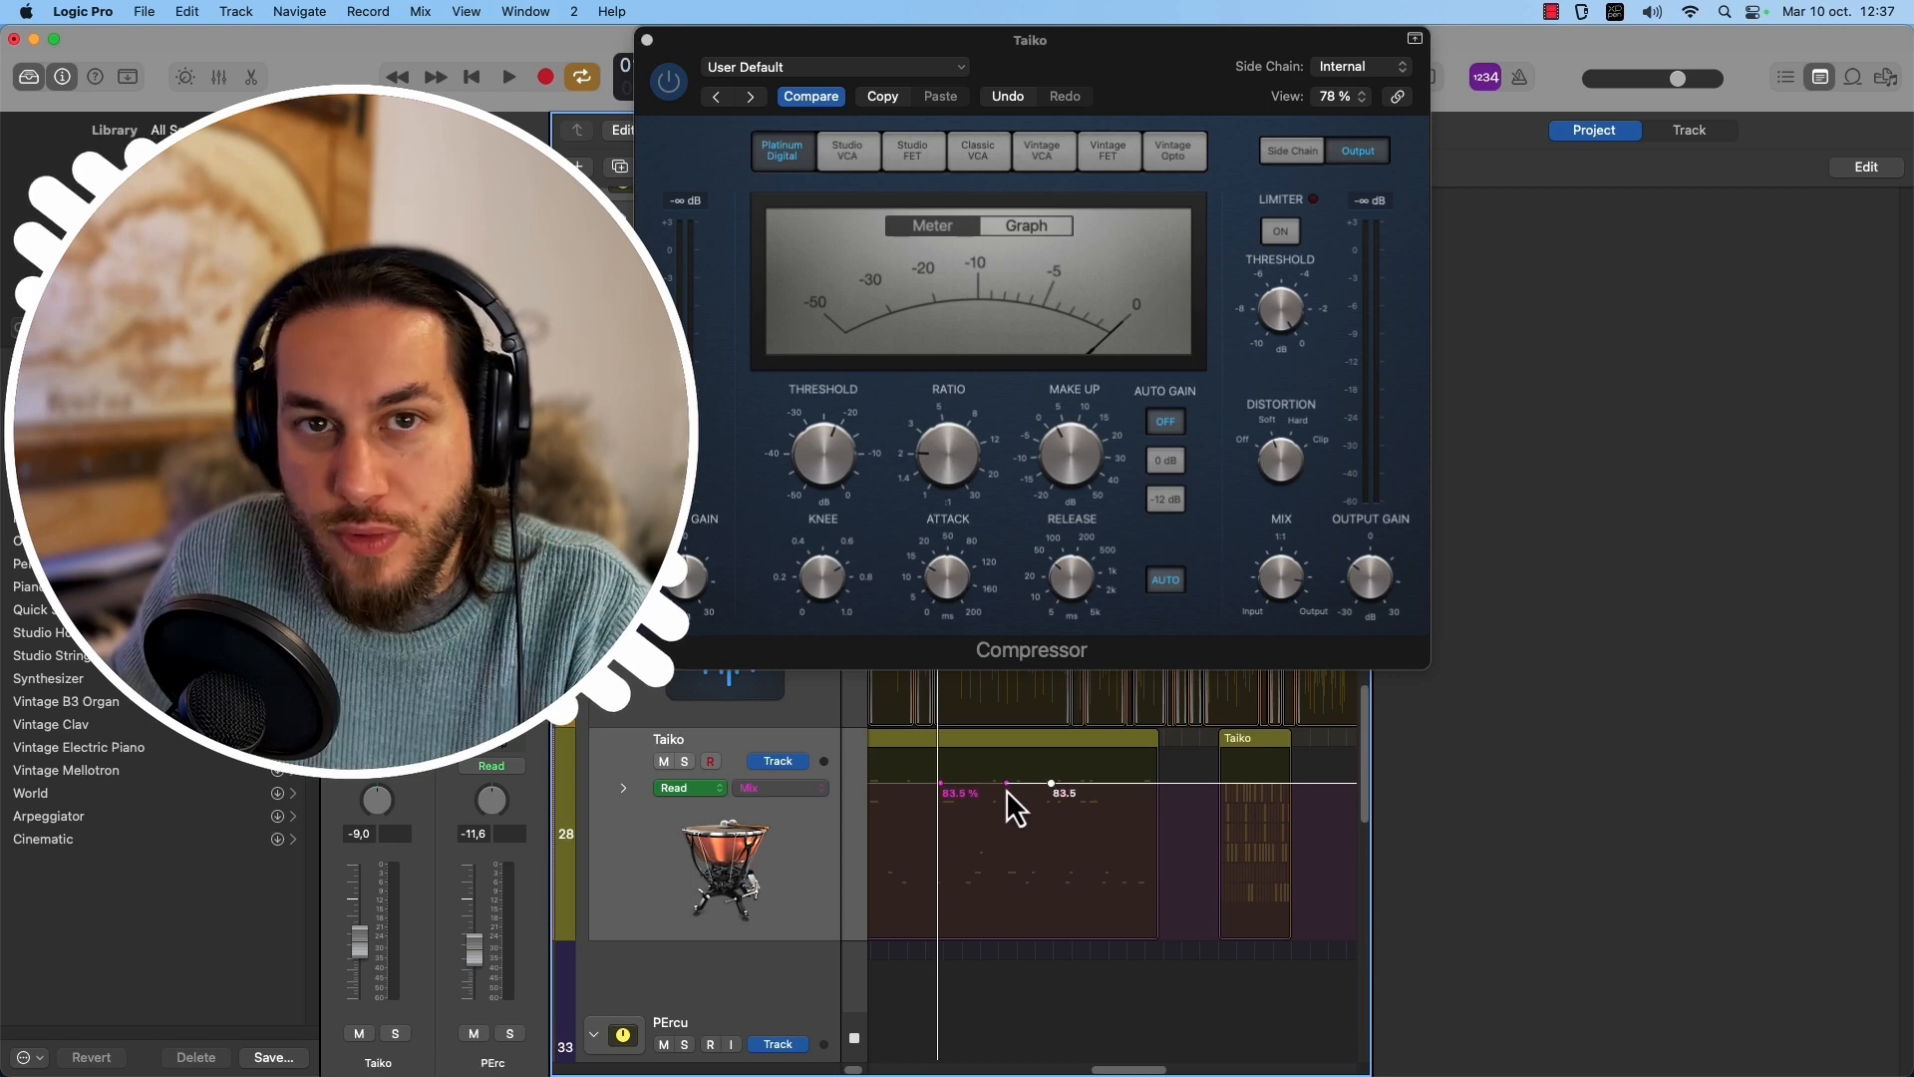
left_click_drag(1005, 785, 1007, 933)
left_click_drag(1015, 62, 1428, 61)
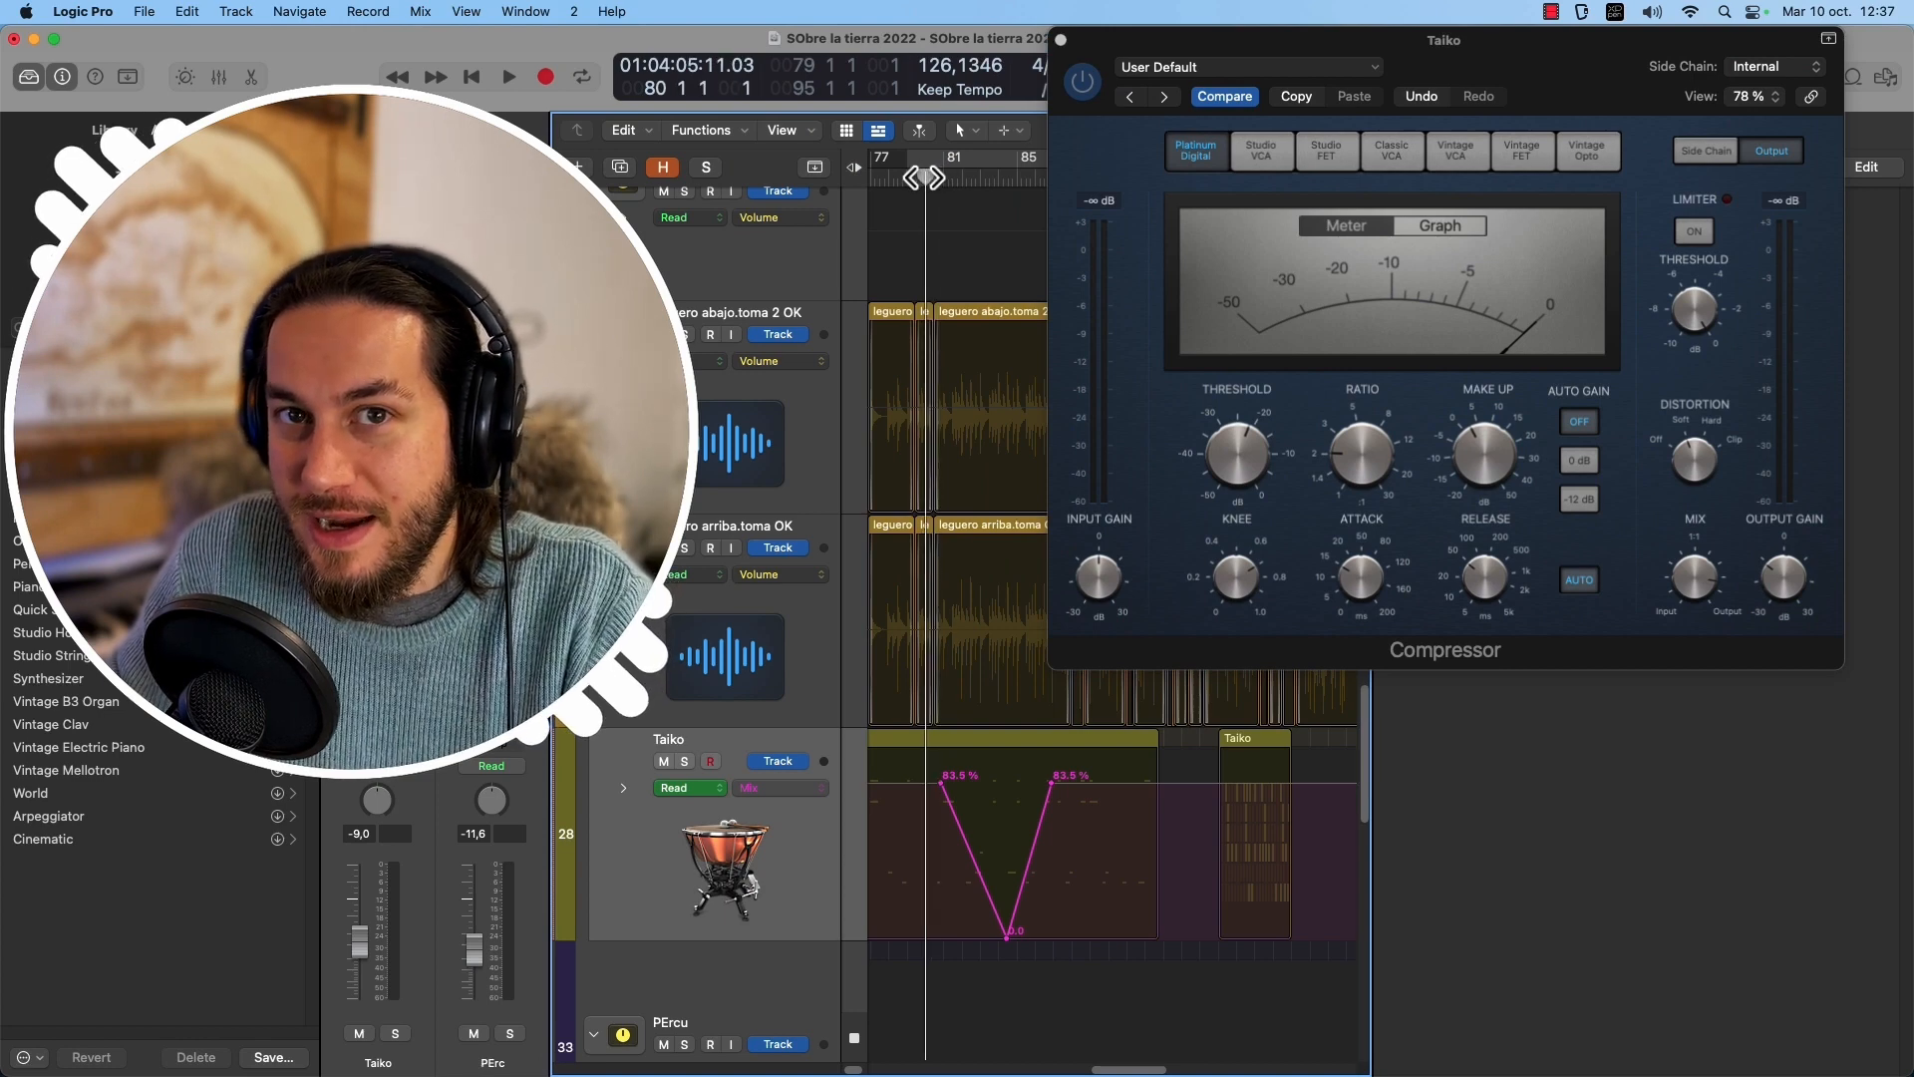
Play the Taiko track through its Mix automation dip with the Compressor open, and move the Compressor window.
left_click(925, 177)
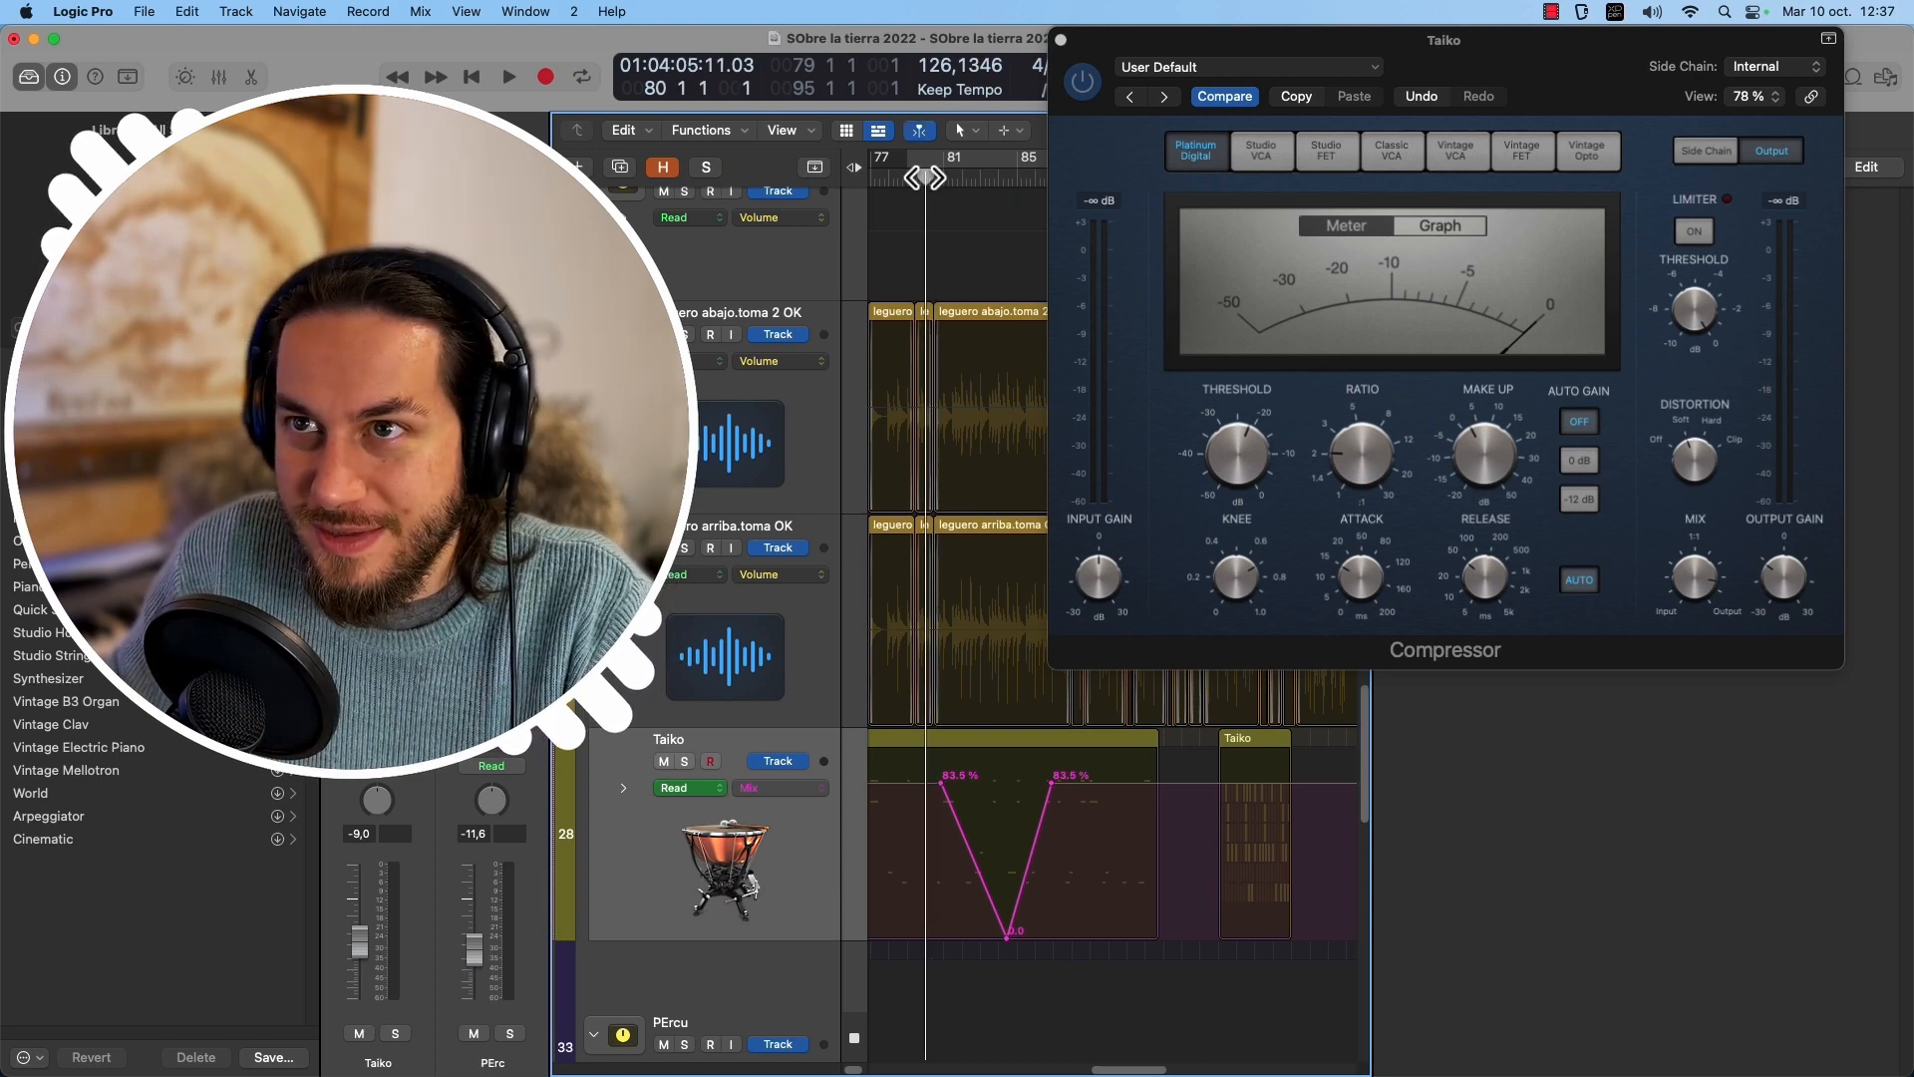
key("space")
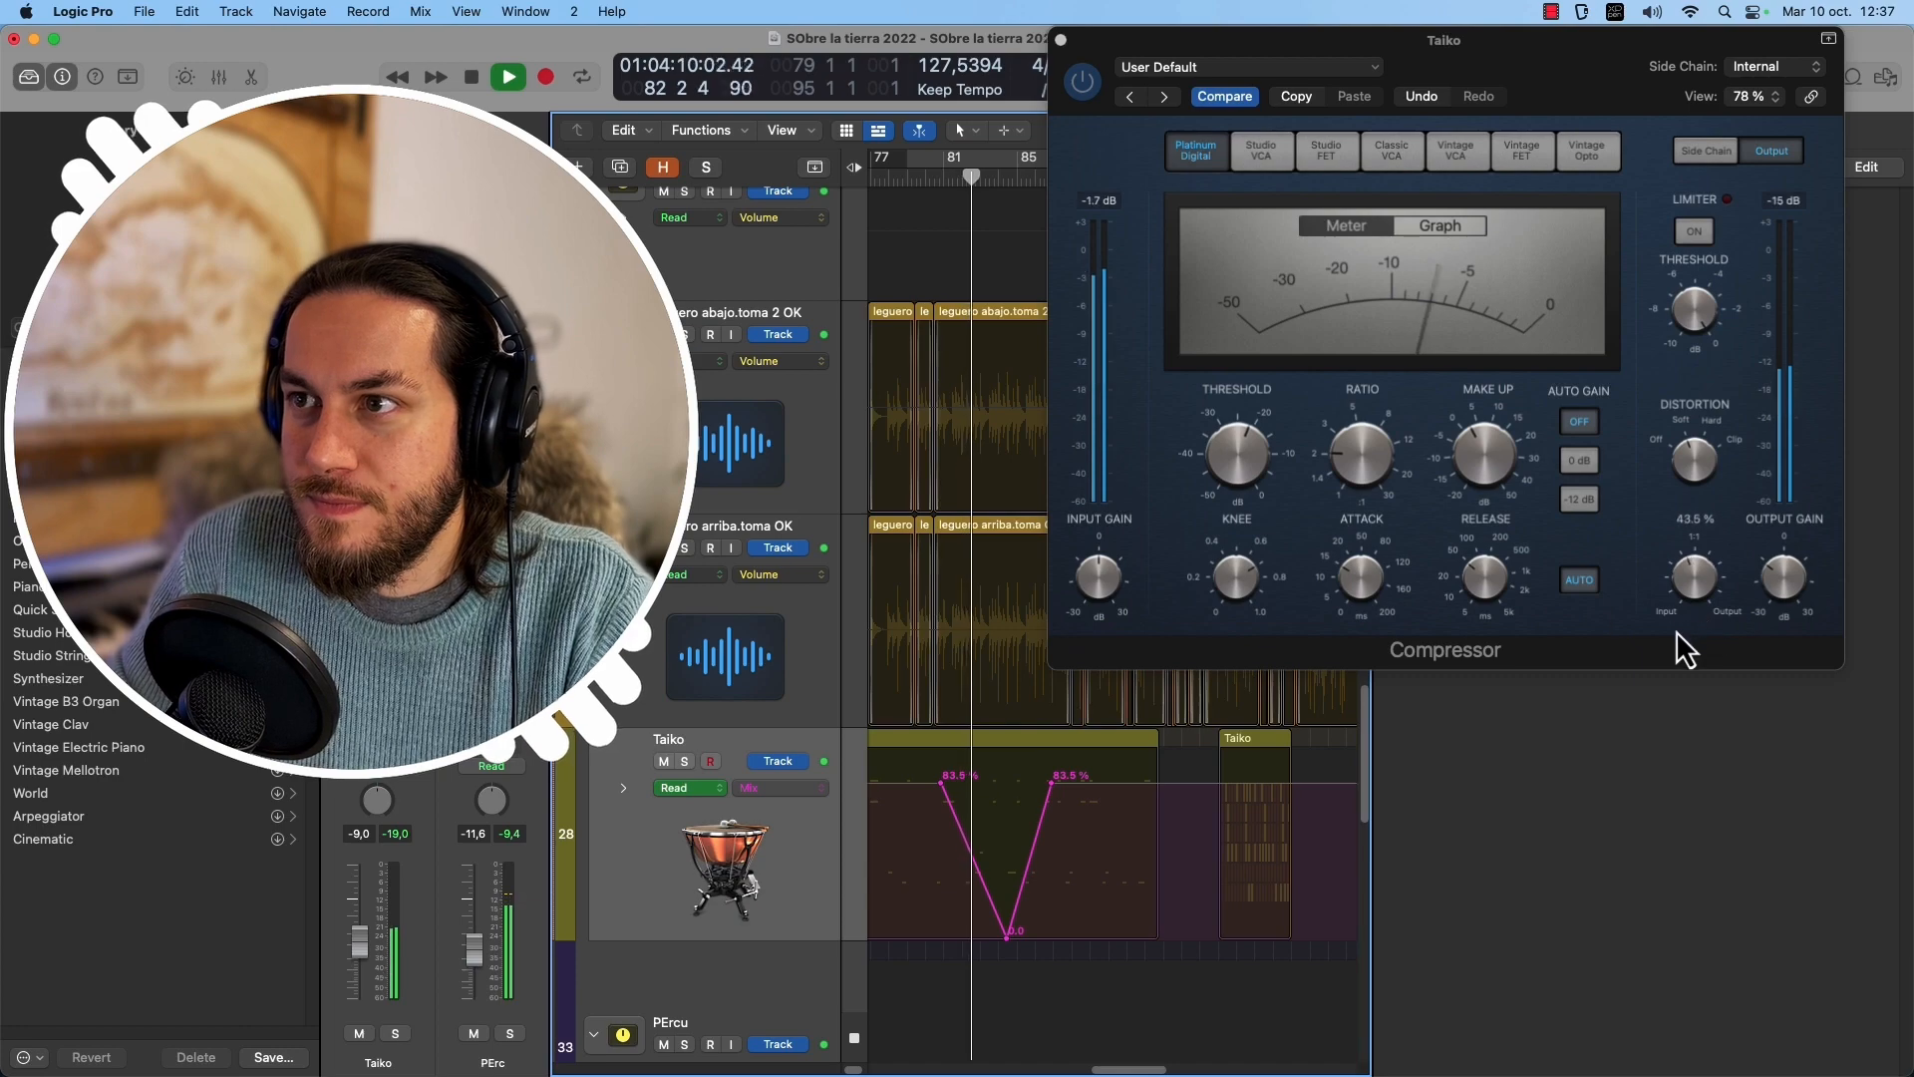
left_click_drag(1521, 64, 932, 72)
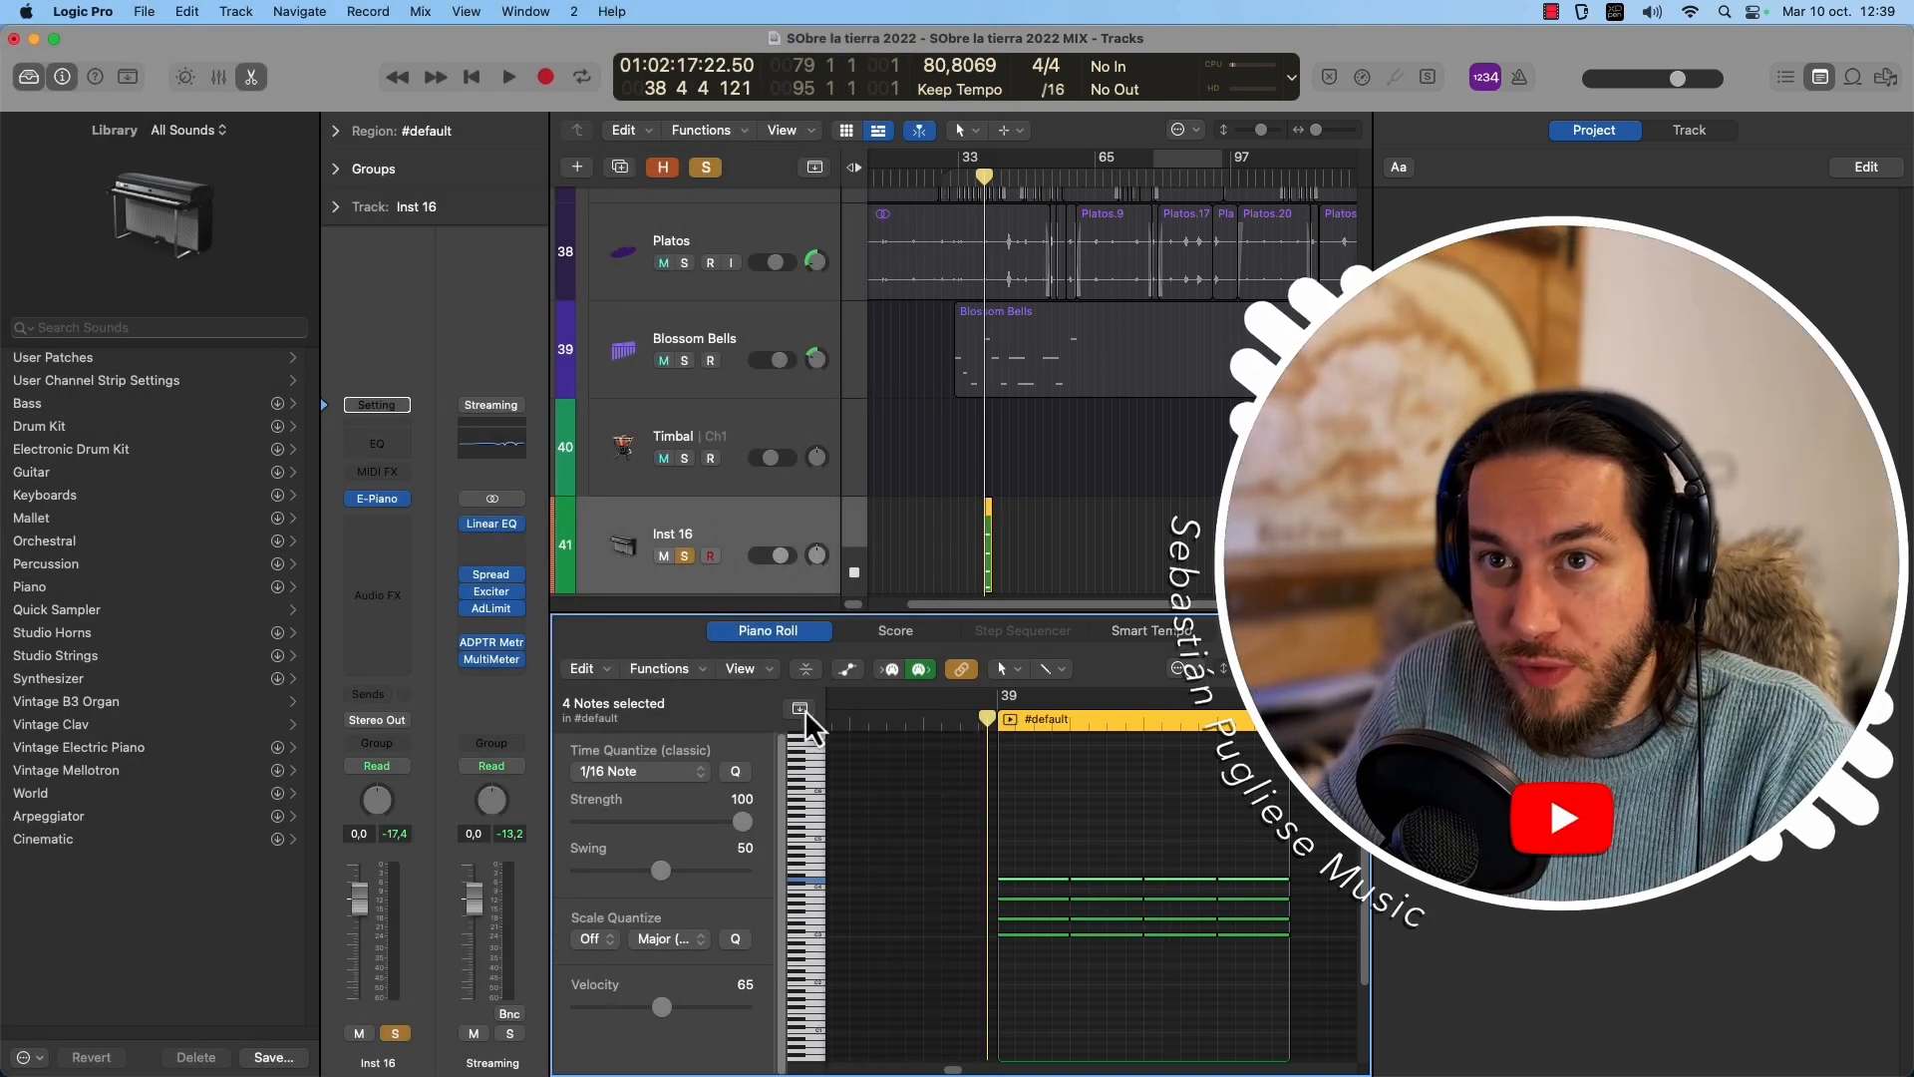
Hide the Library, expand the Region inspector's additional parameters, and set the Inst 16 region's Quantize to 1/16 Note.
key("y")
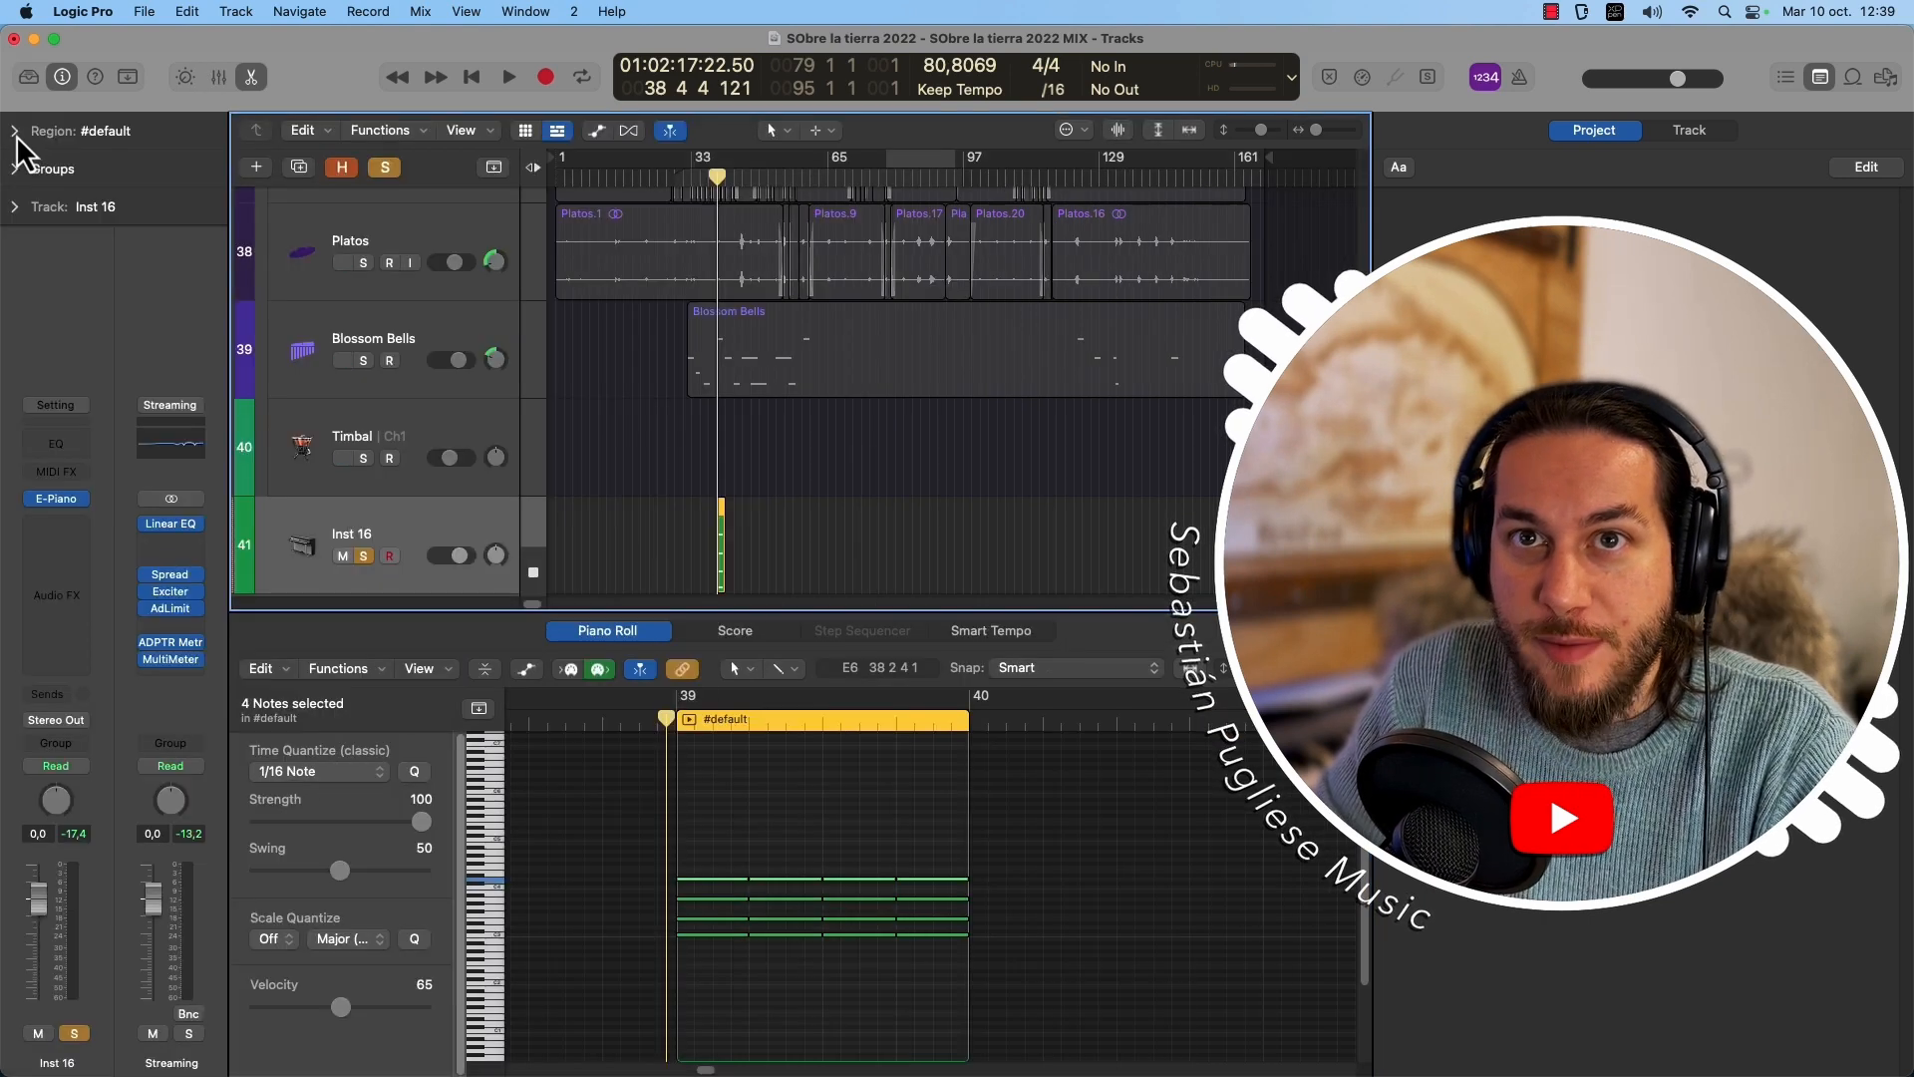
left_click(42, 135)
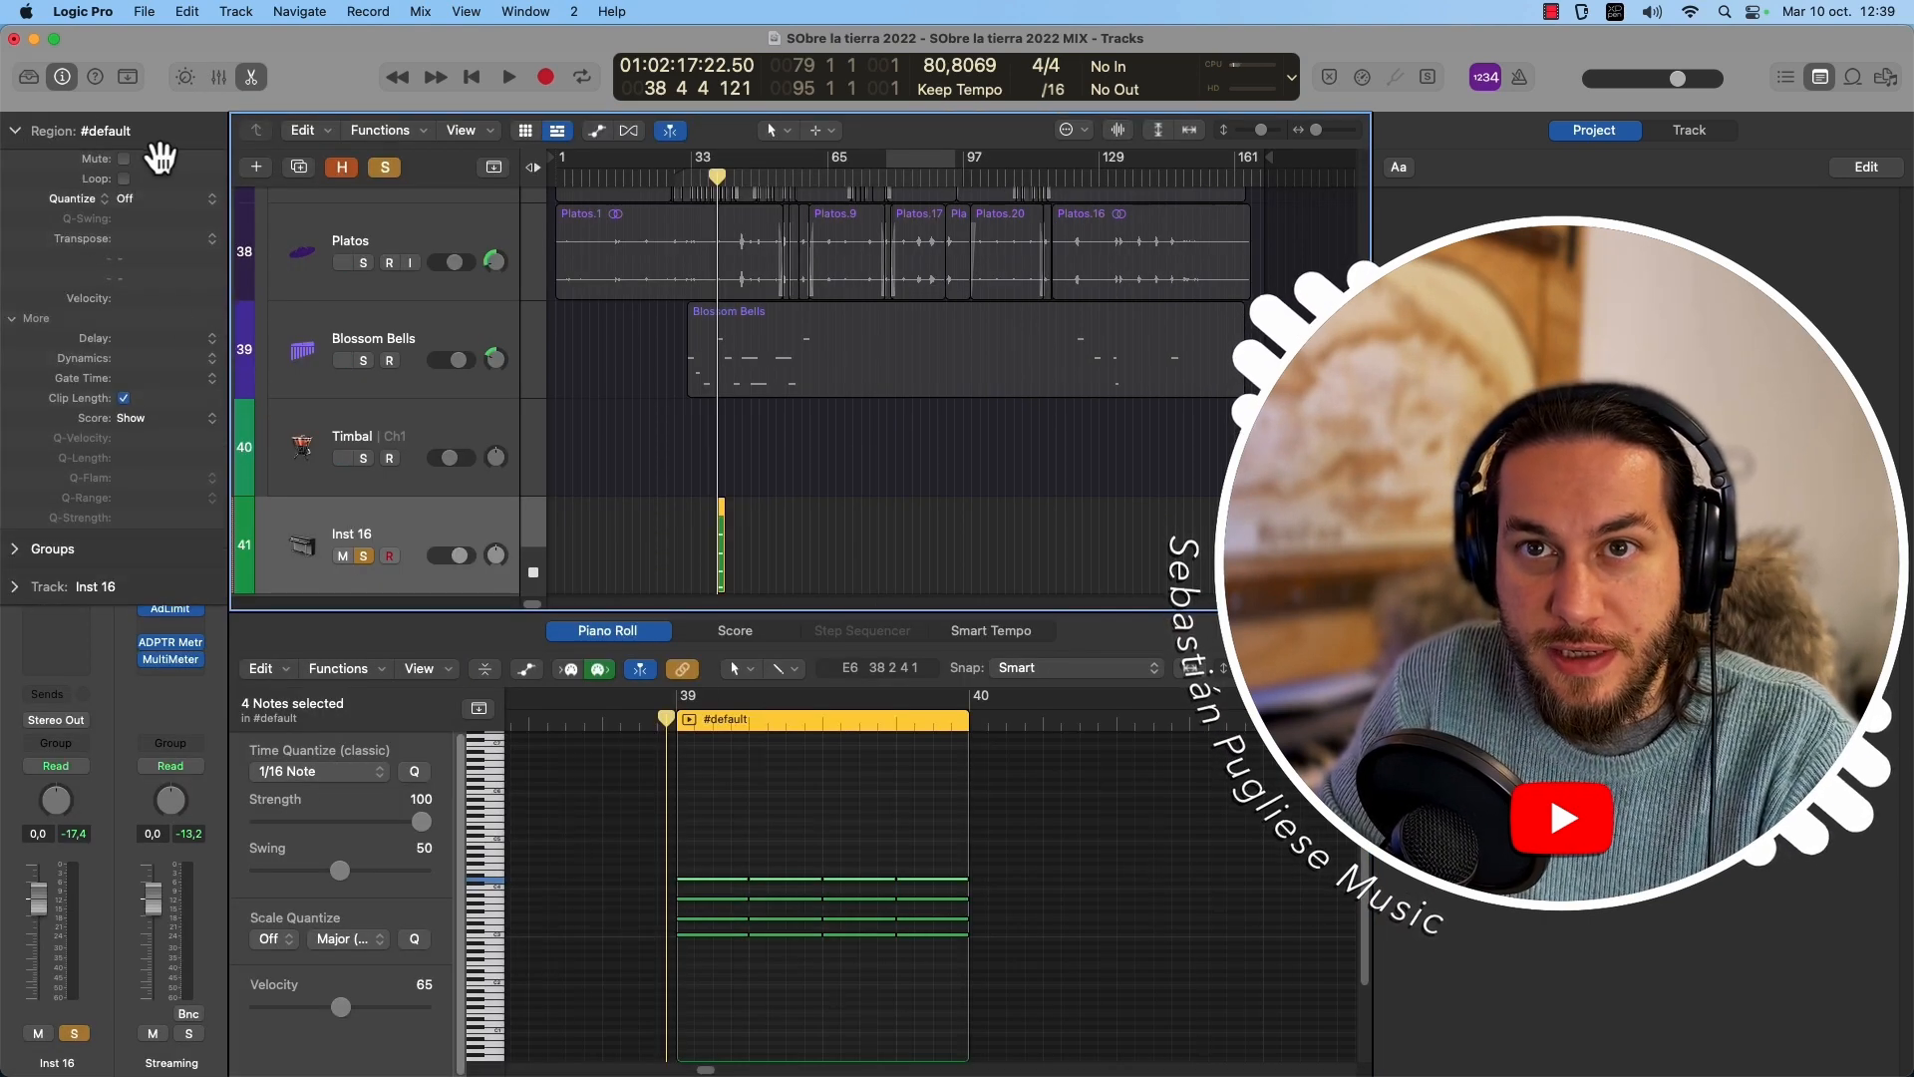
left_click(13, 319)
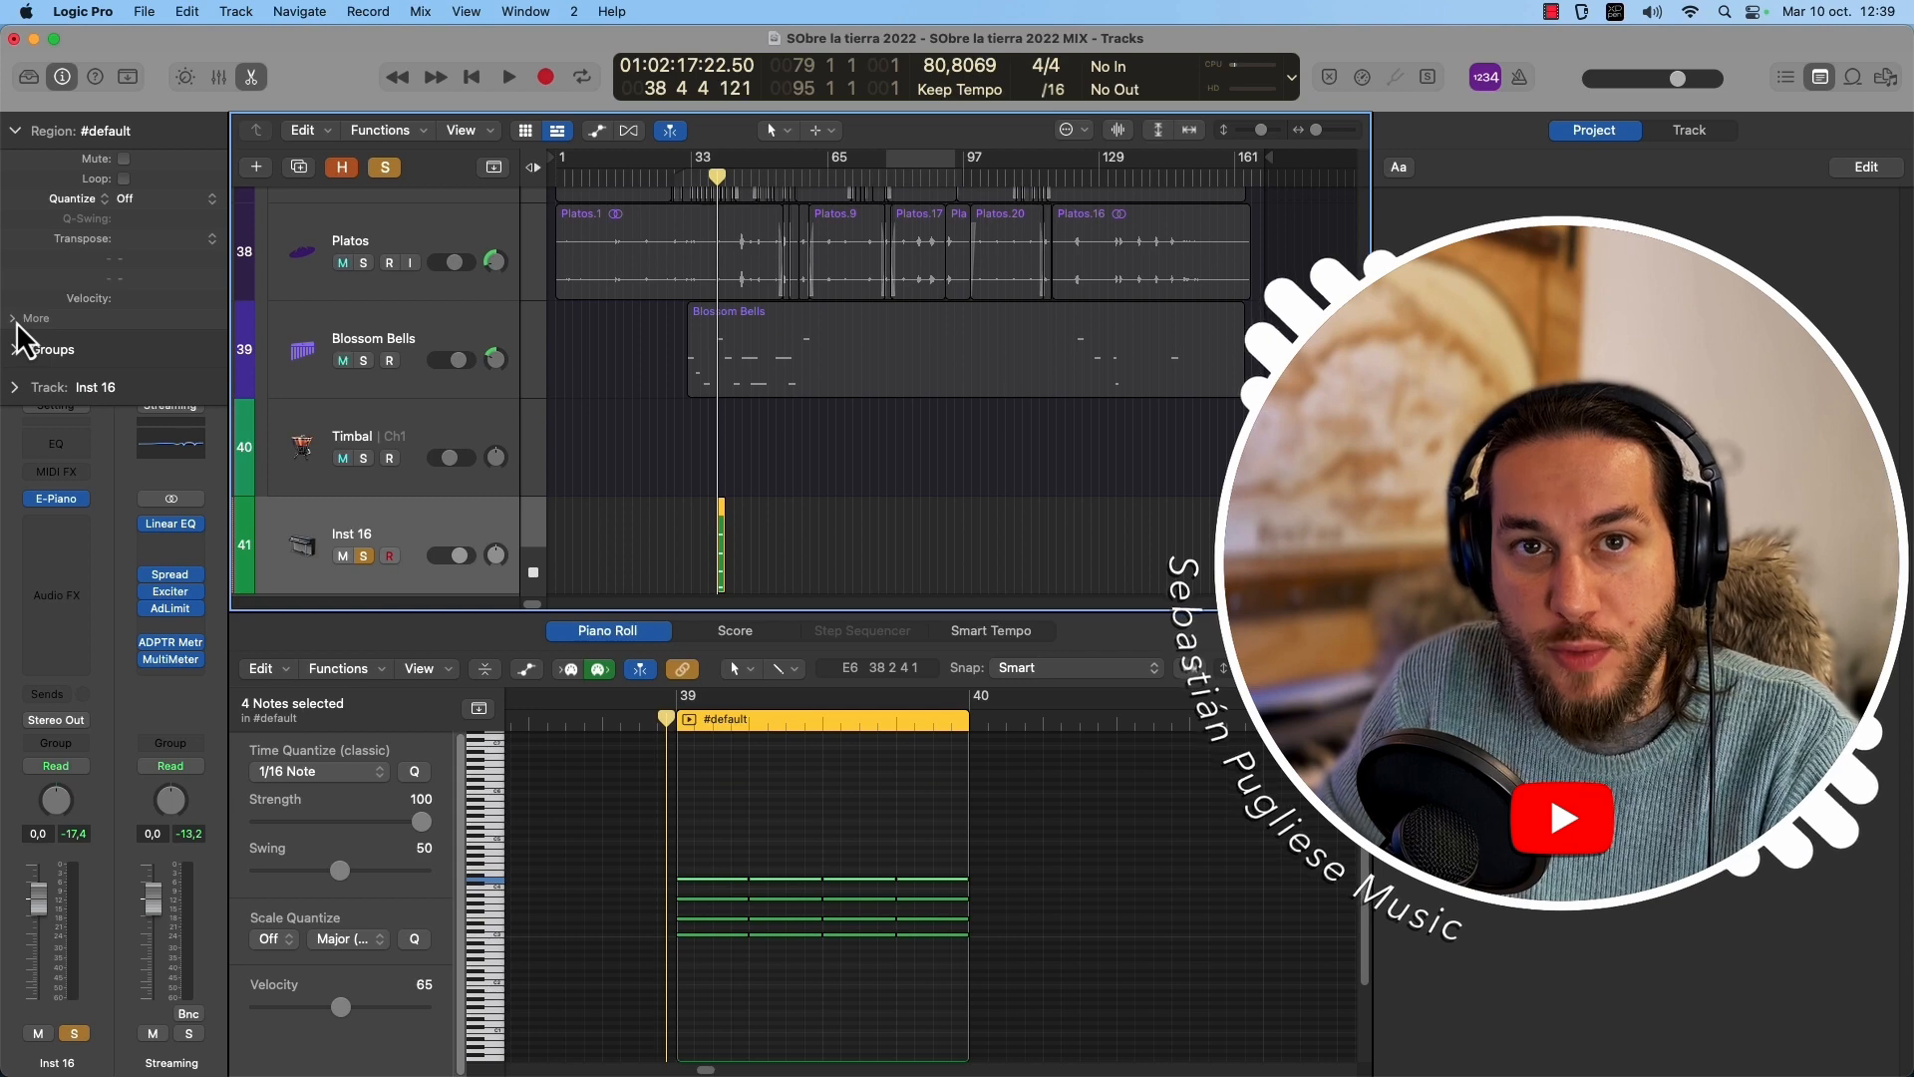
left_click(13, 319)
left_click(126, 203)
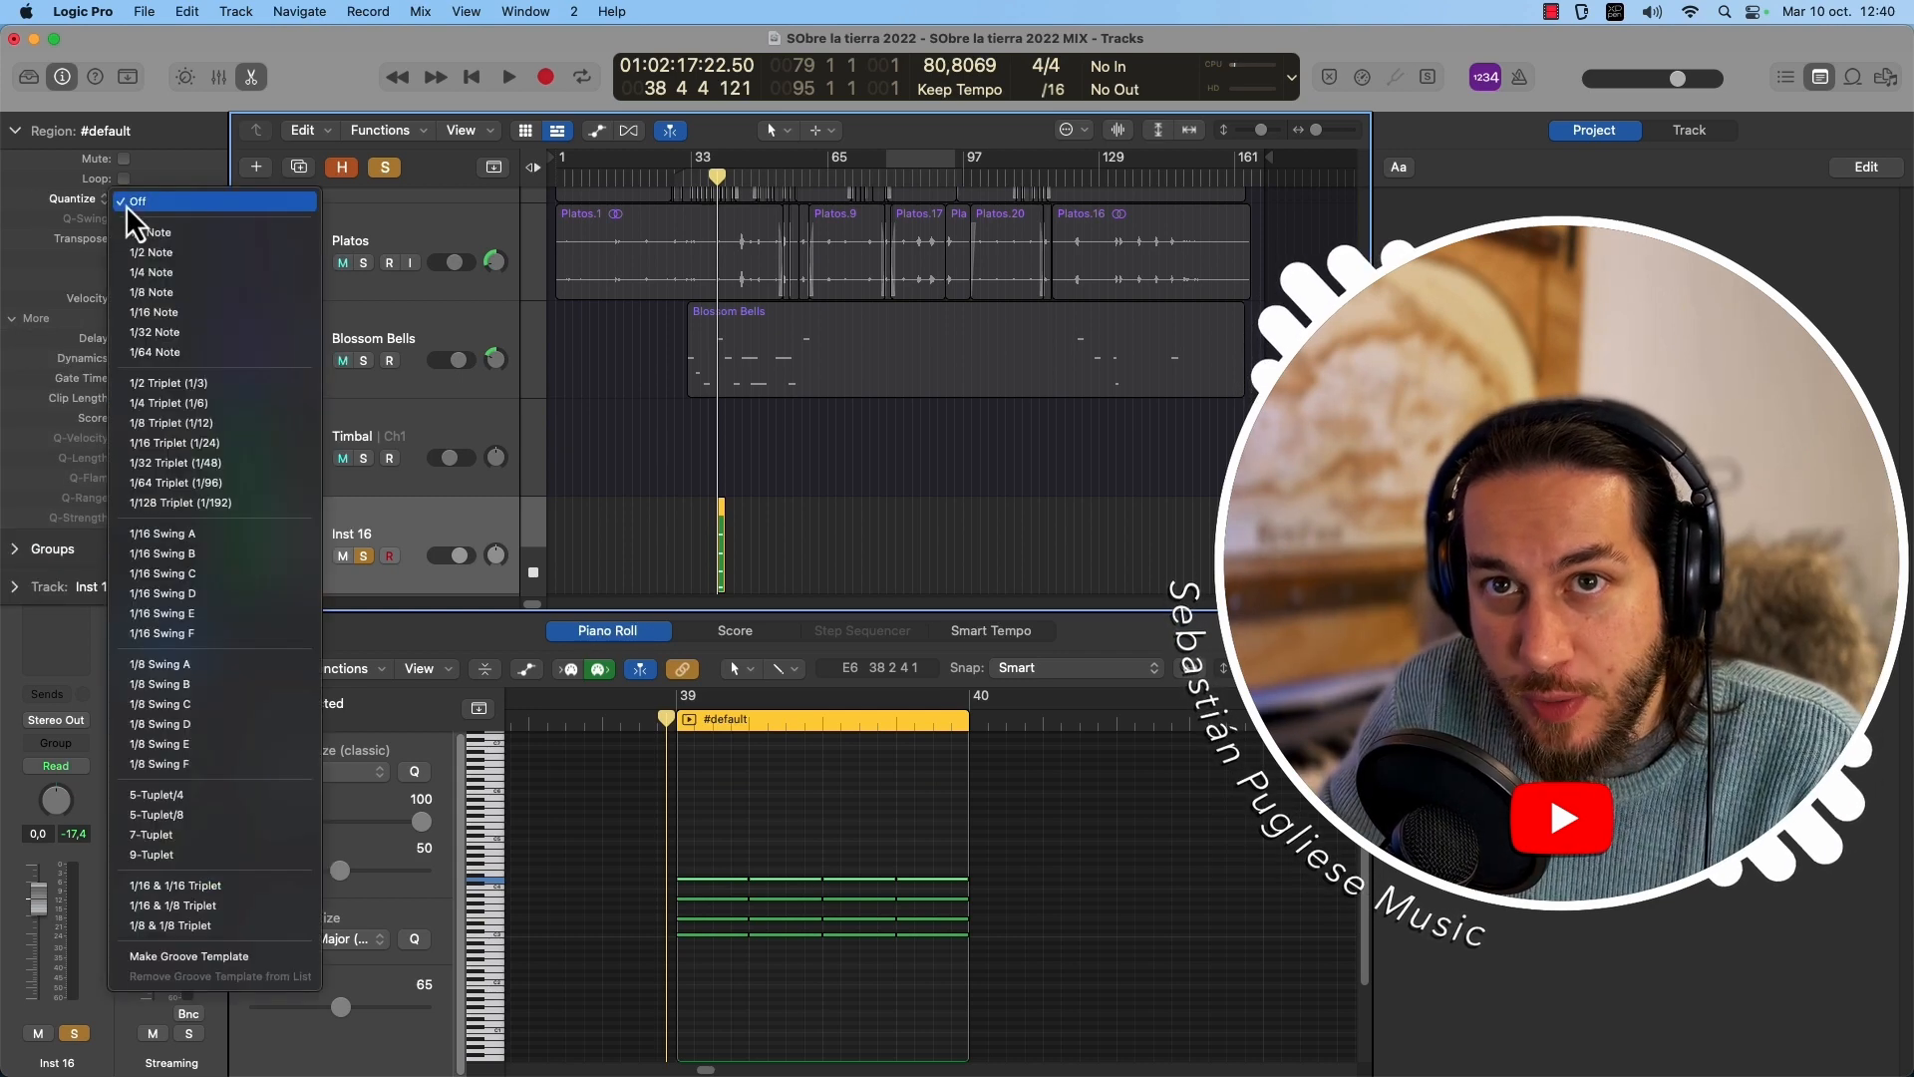
left_click(160, 315)
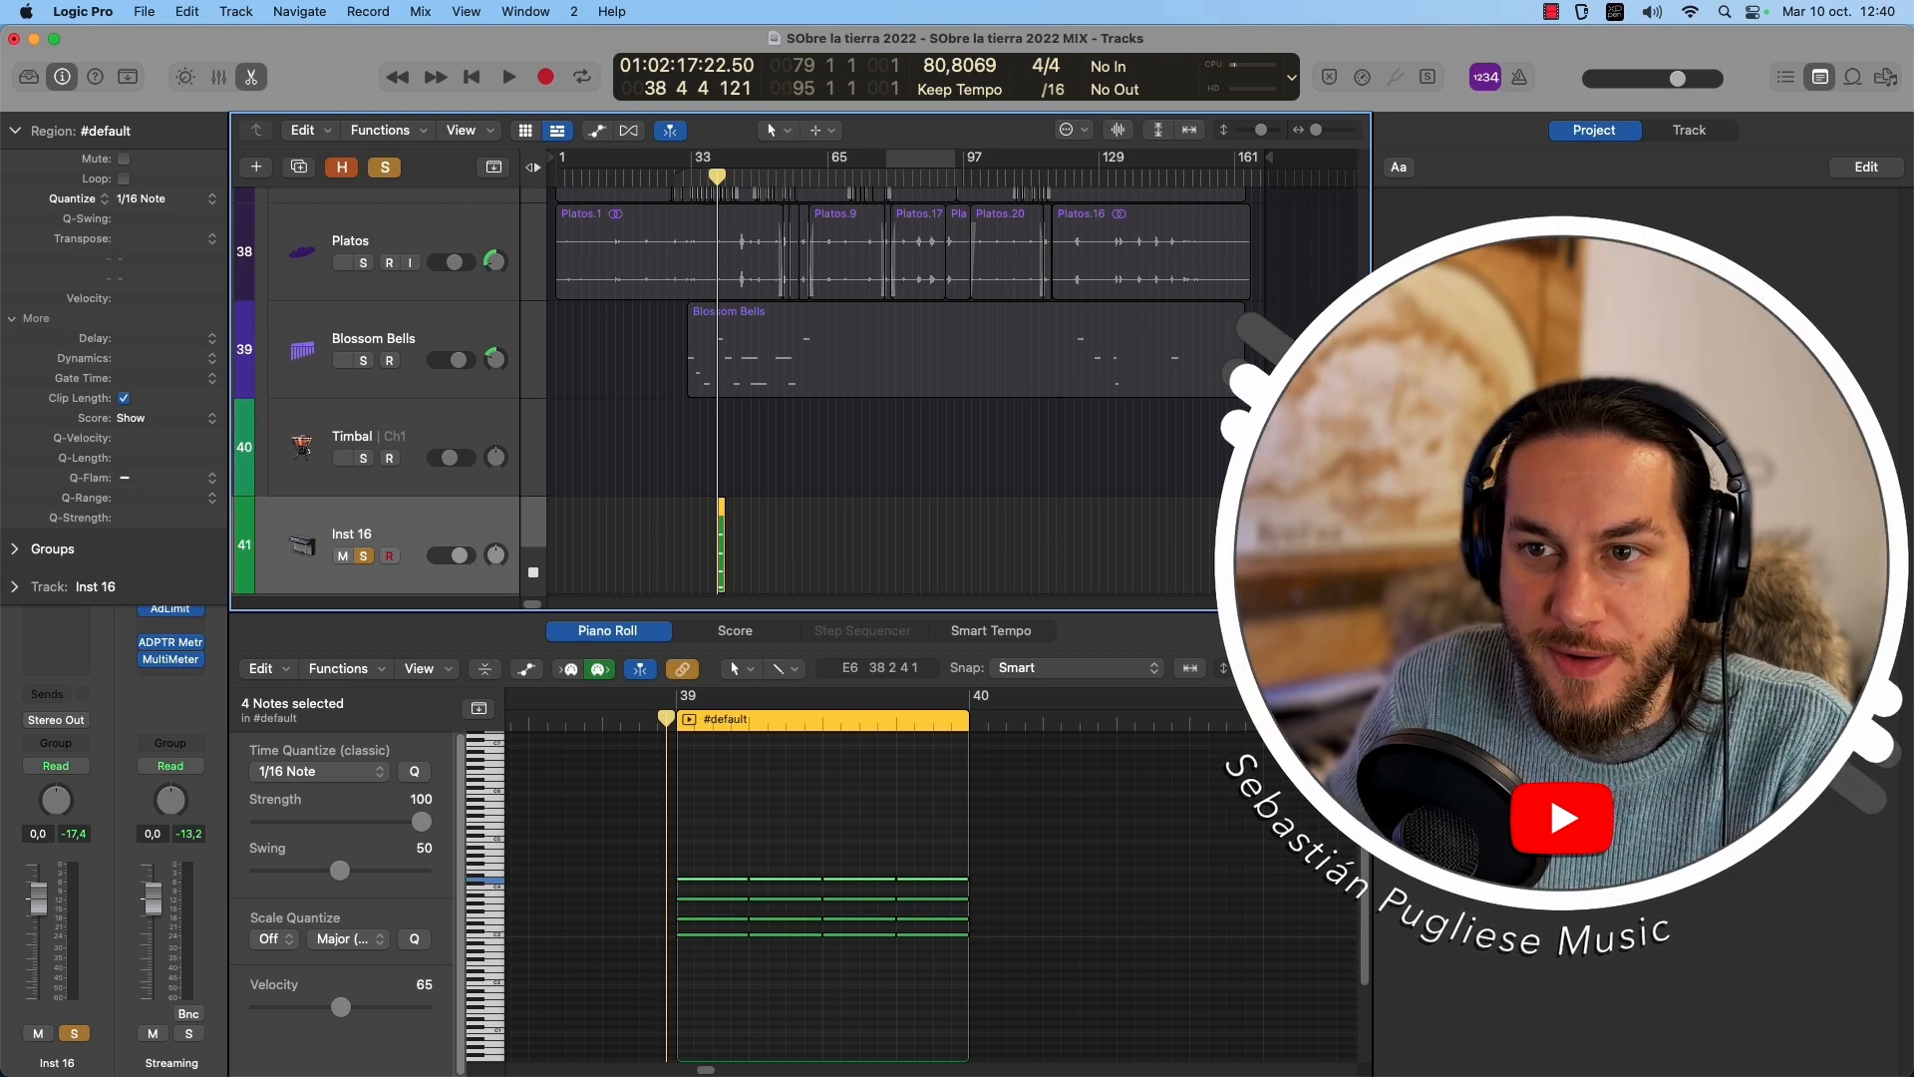
Set the Inst 16 region's Q-Flam to +46 ticks and inspect the staggered chord notes in the Piano Roll.
left_click_drag(670, 957, 757, 789)
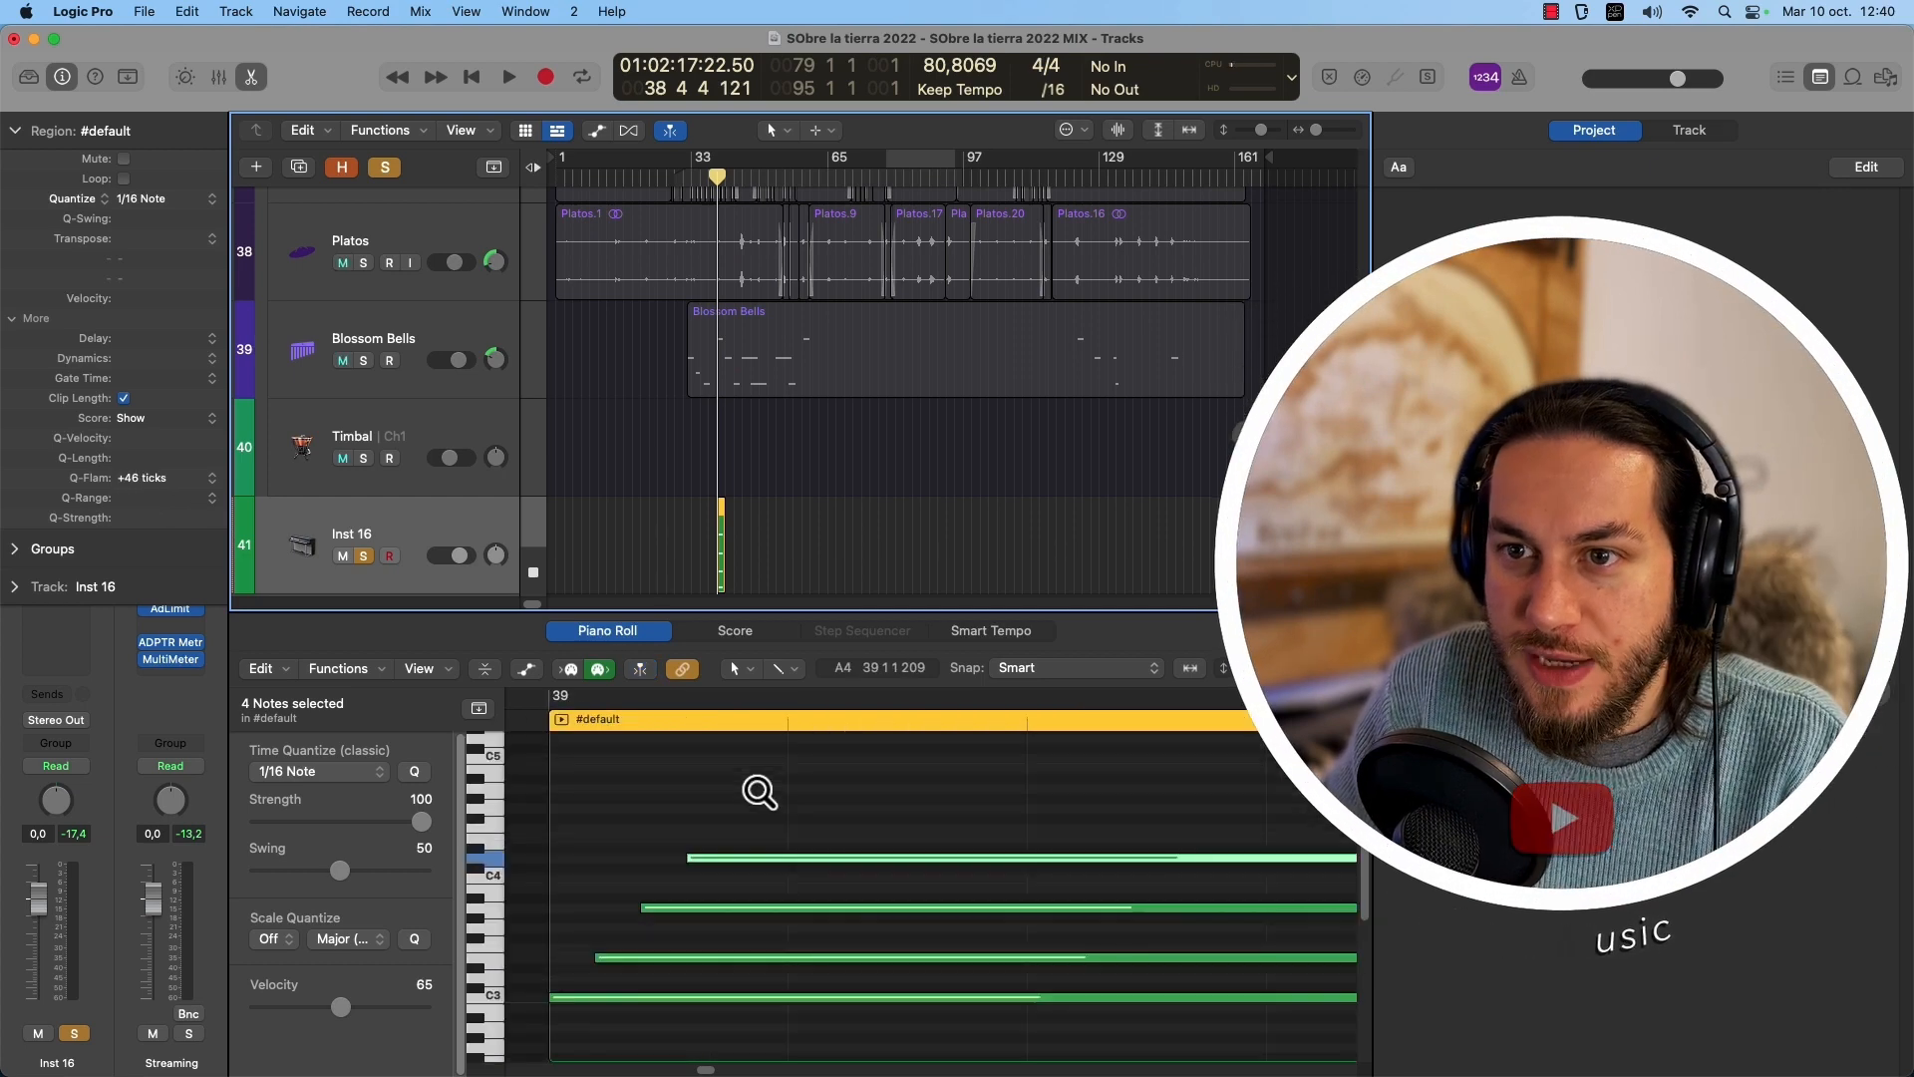
key("super+Left")
key("super+Left")
key("super+Left")
key("super+Left")
key("super+Left")
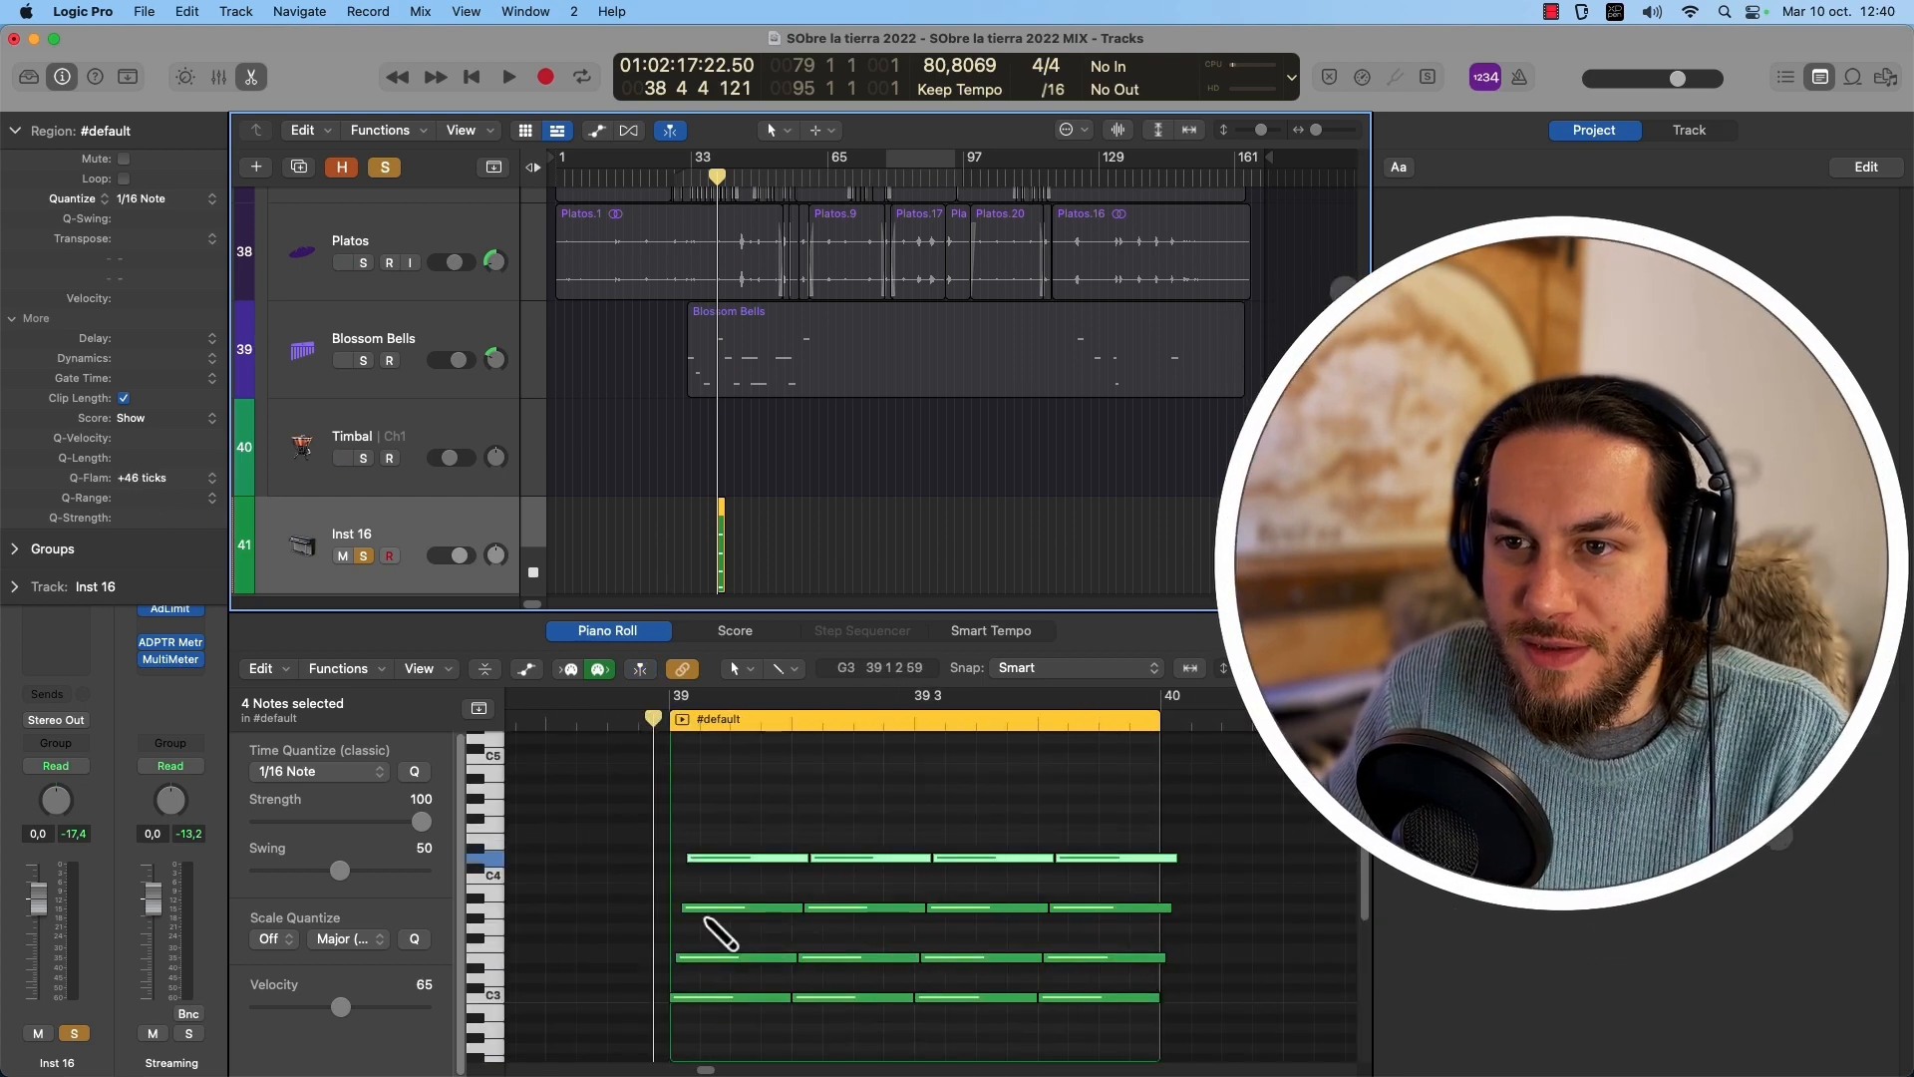
key("super+Right")
key("super+Right")
key("super+Right")
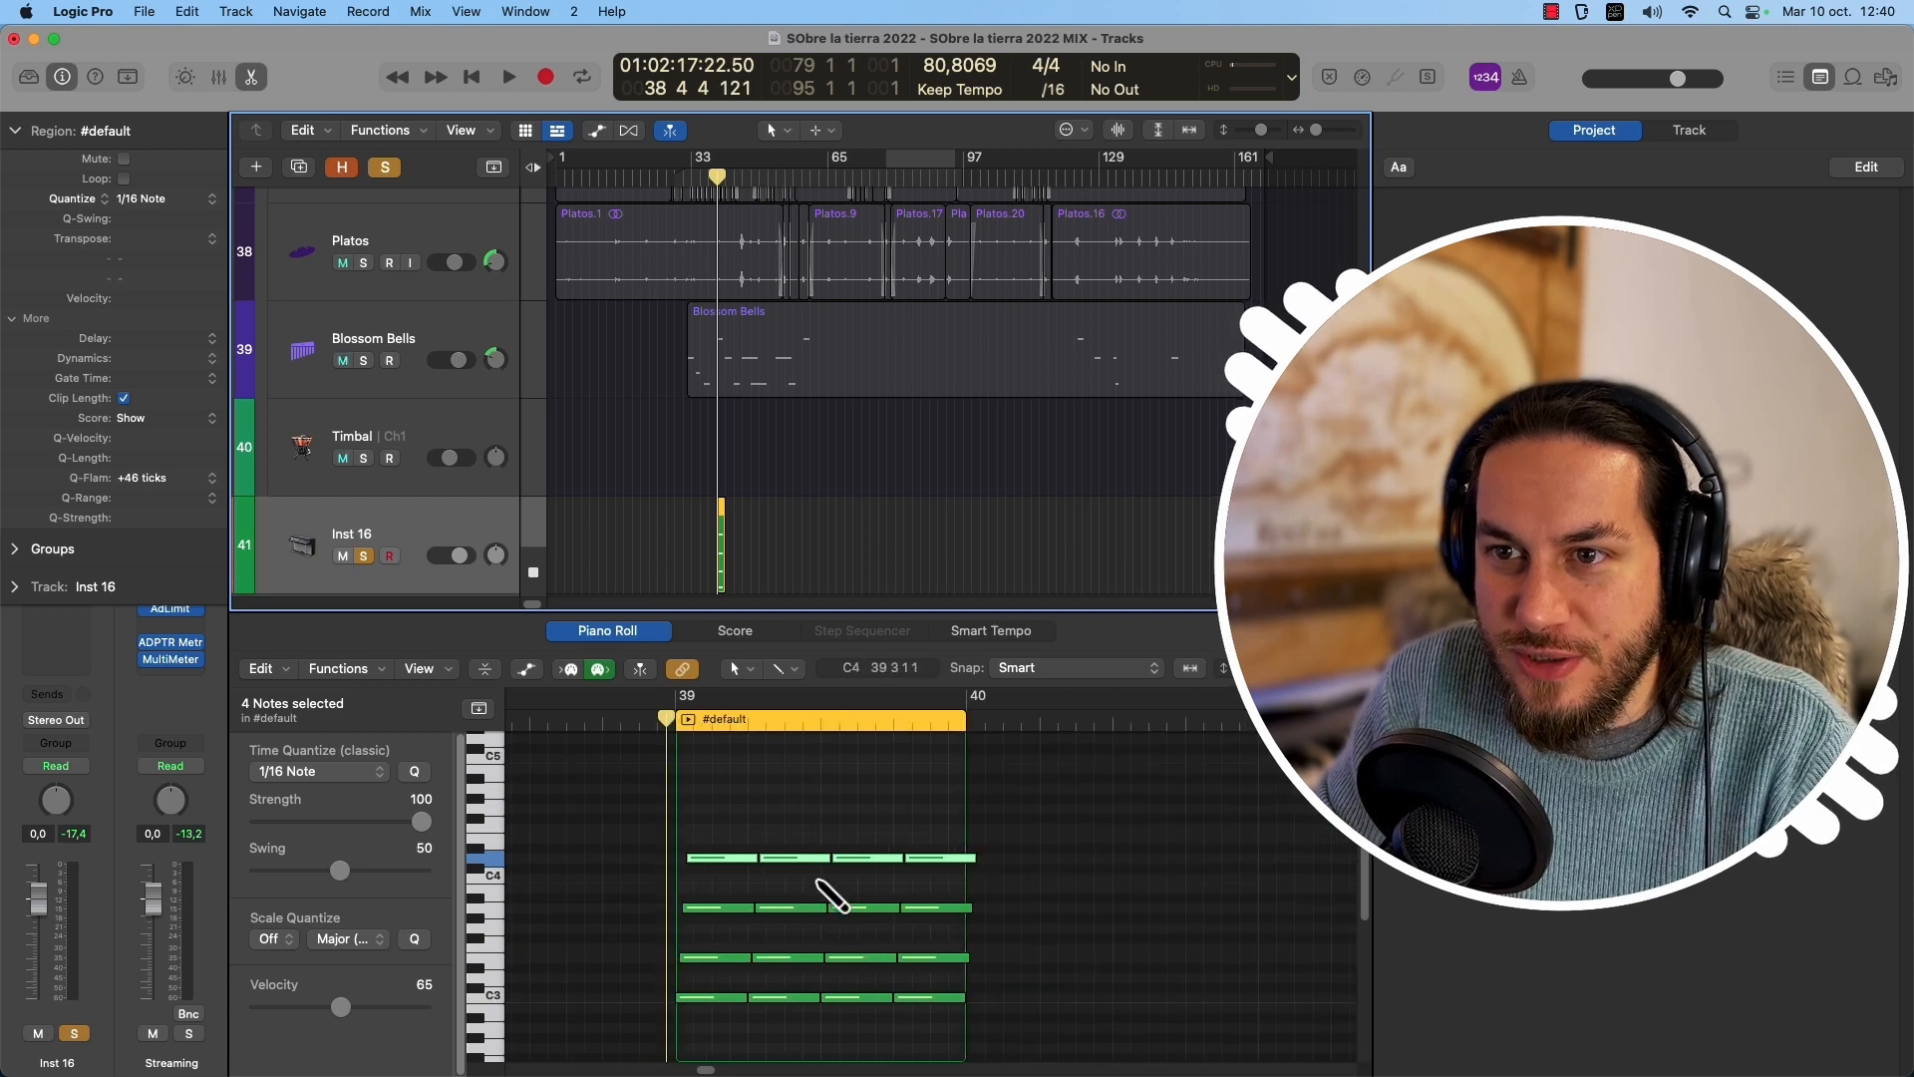
Reset the Inst 16 region's Q-Flam so that the chord notes start together.
key("super+Left")
key("super+Left")
key("super+Left")
key("super+Left")
key("super+Left")
key("super+Left")
key("super+Left")
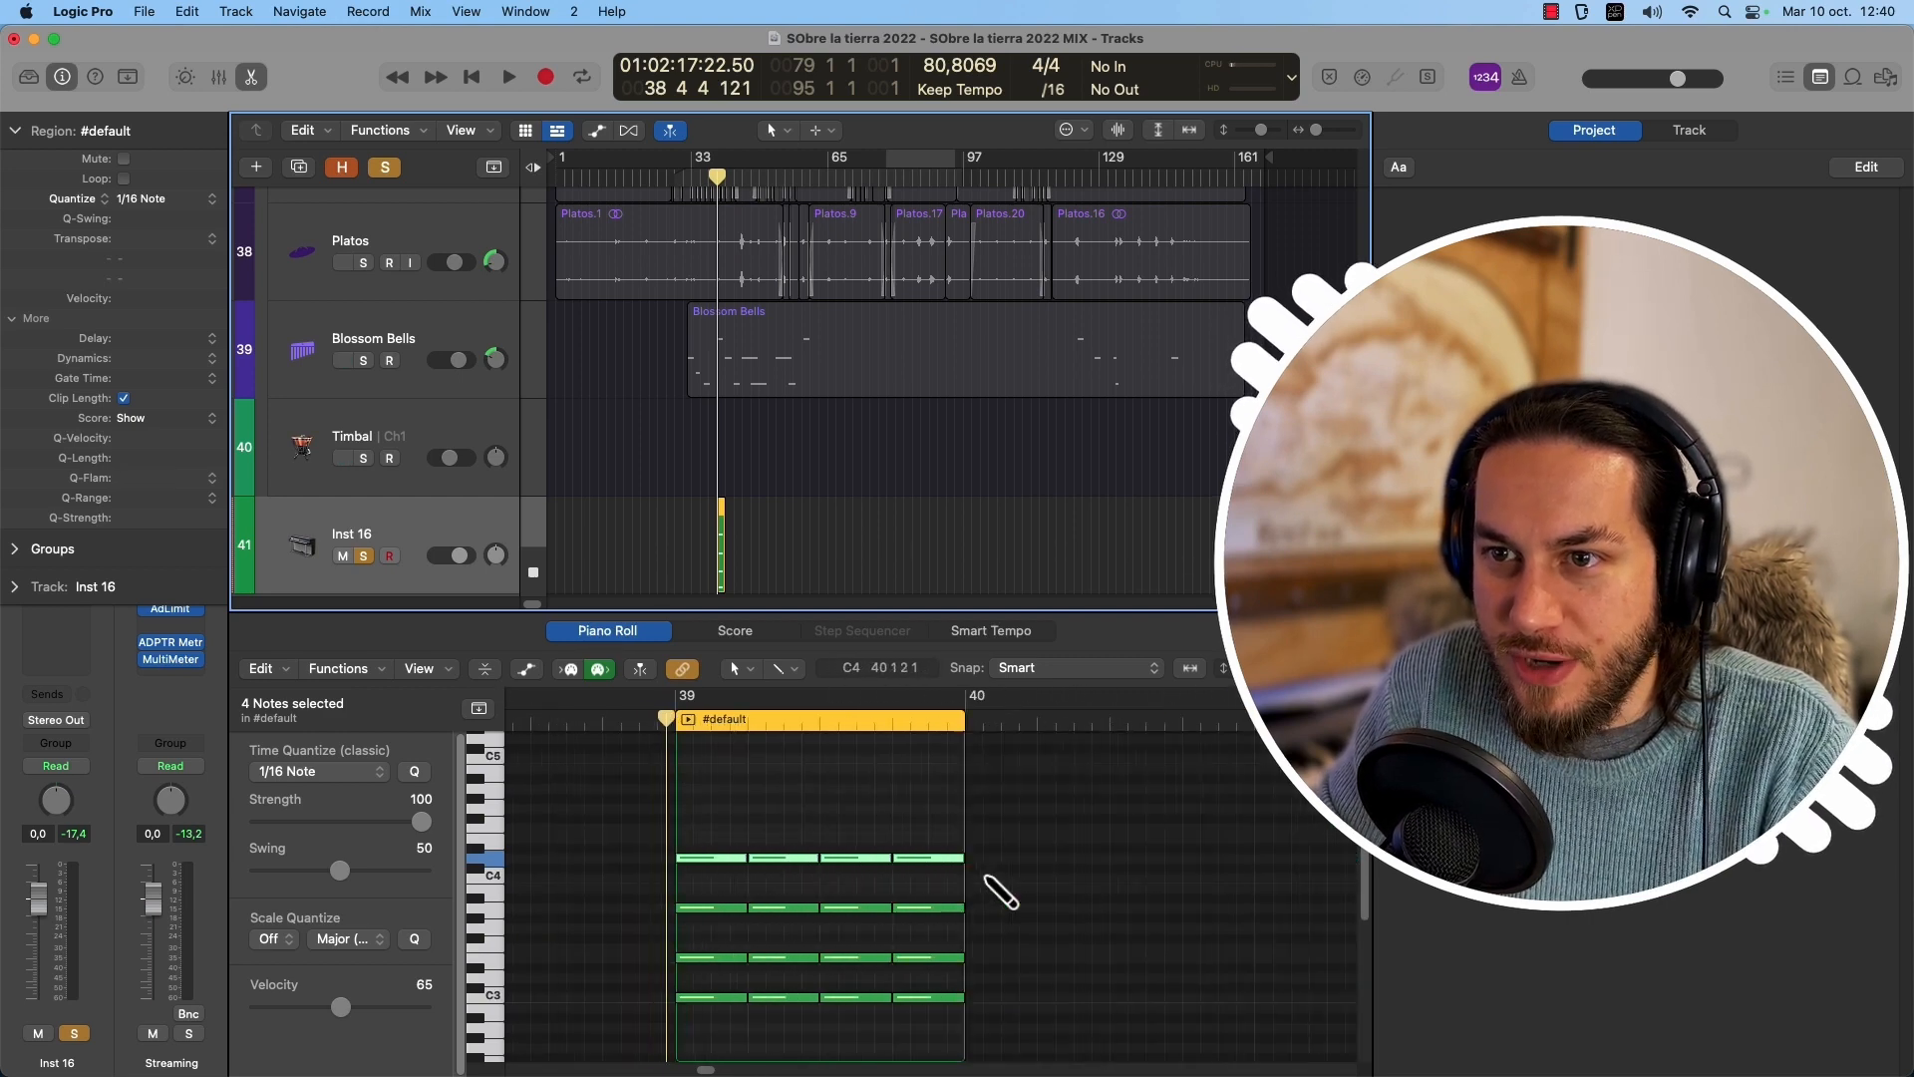
key("super+Right")
key("super+Right")
key("super+Right")
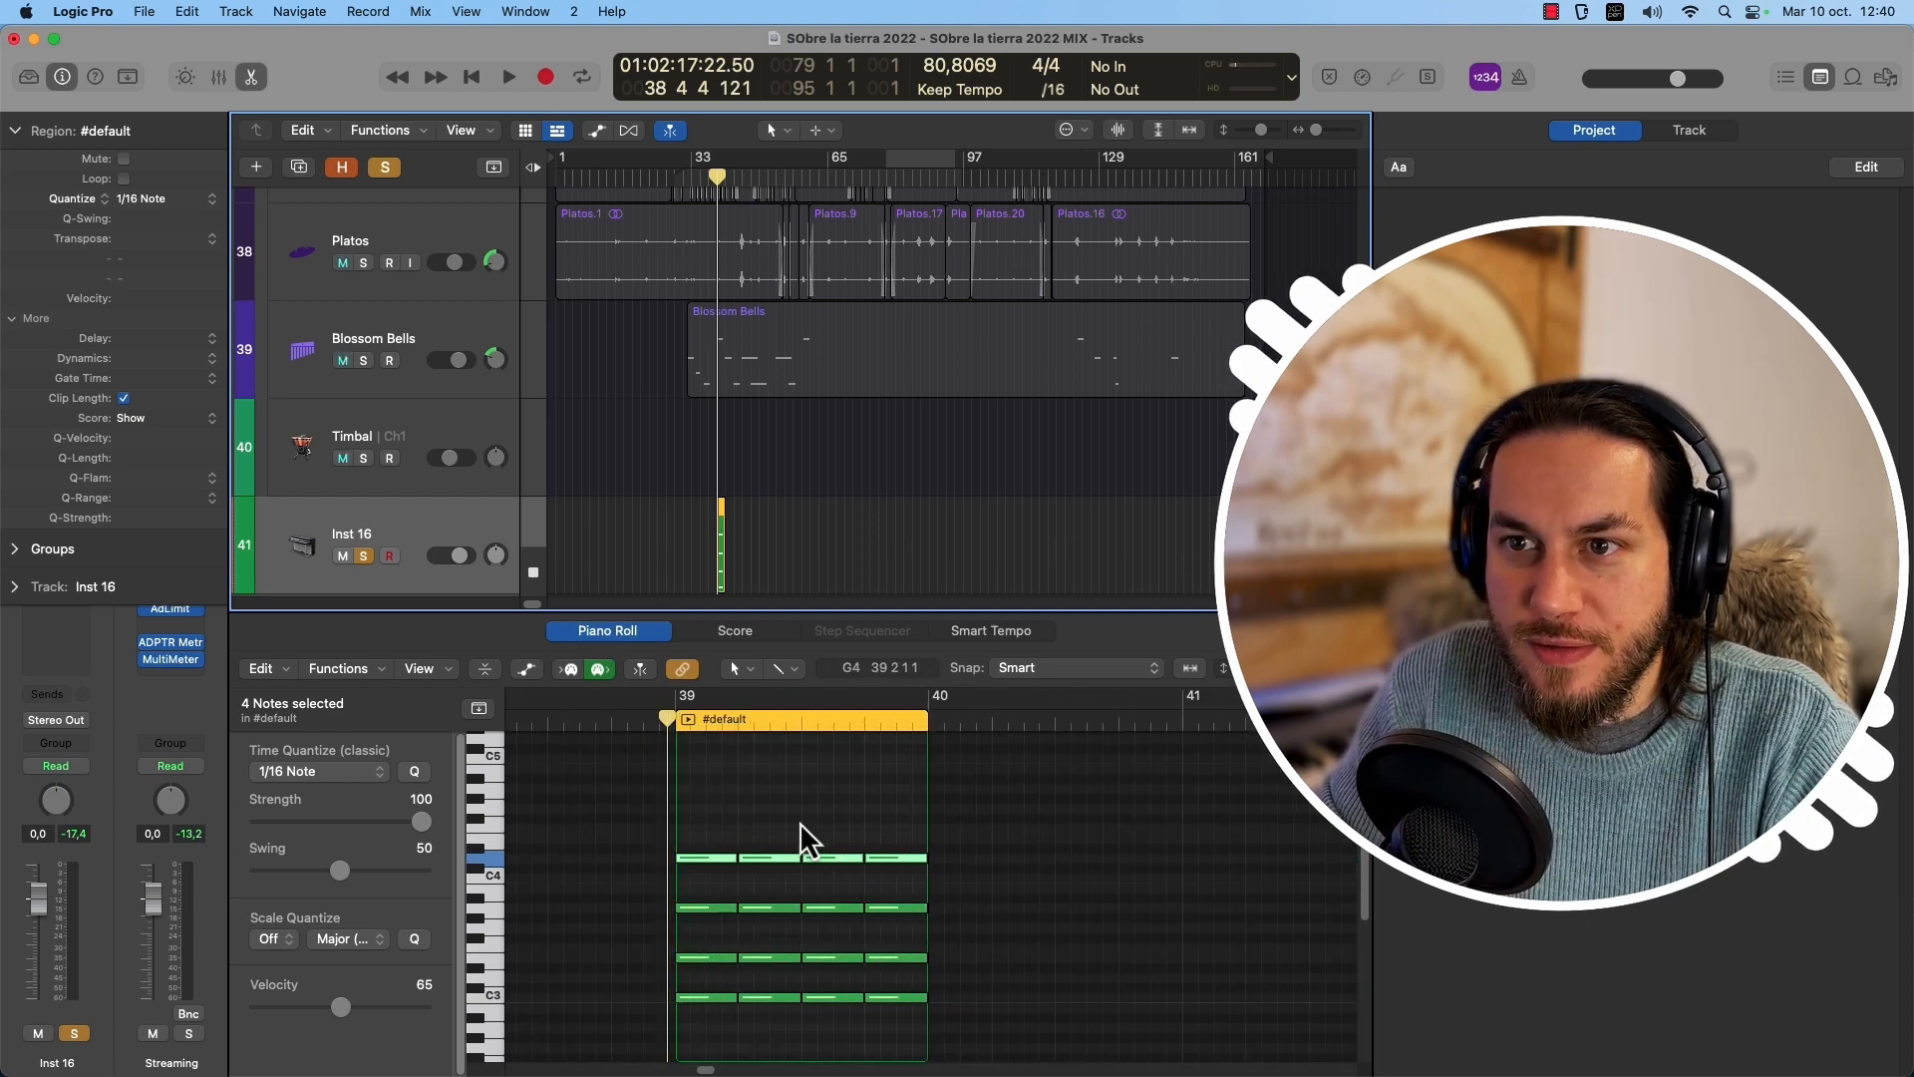
Set the Inst 16 region's Q-Flam to +50 ticks and audition the chords.
key("space")
key("space")
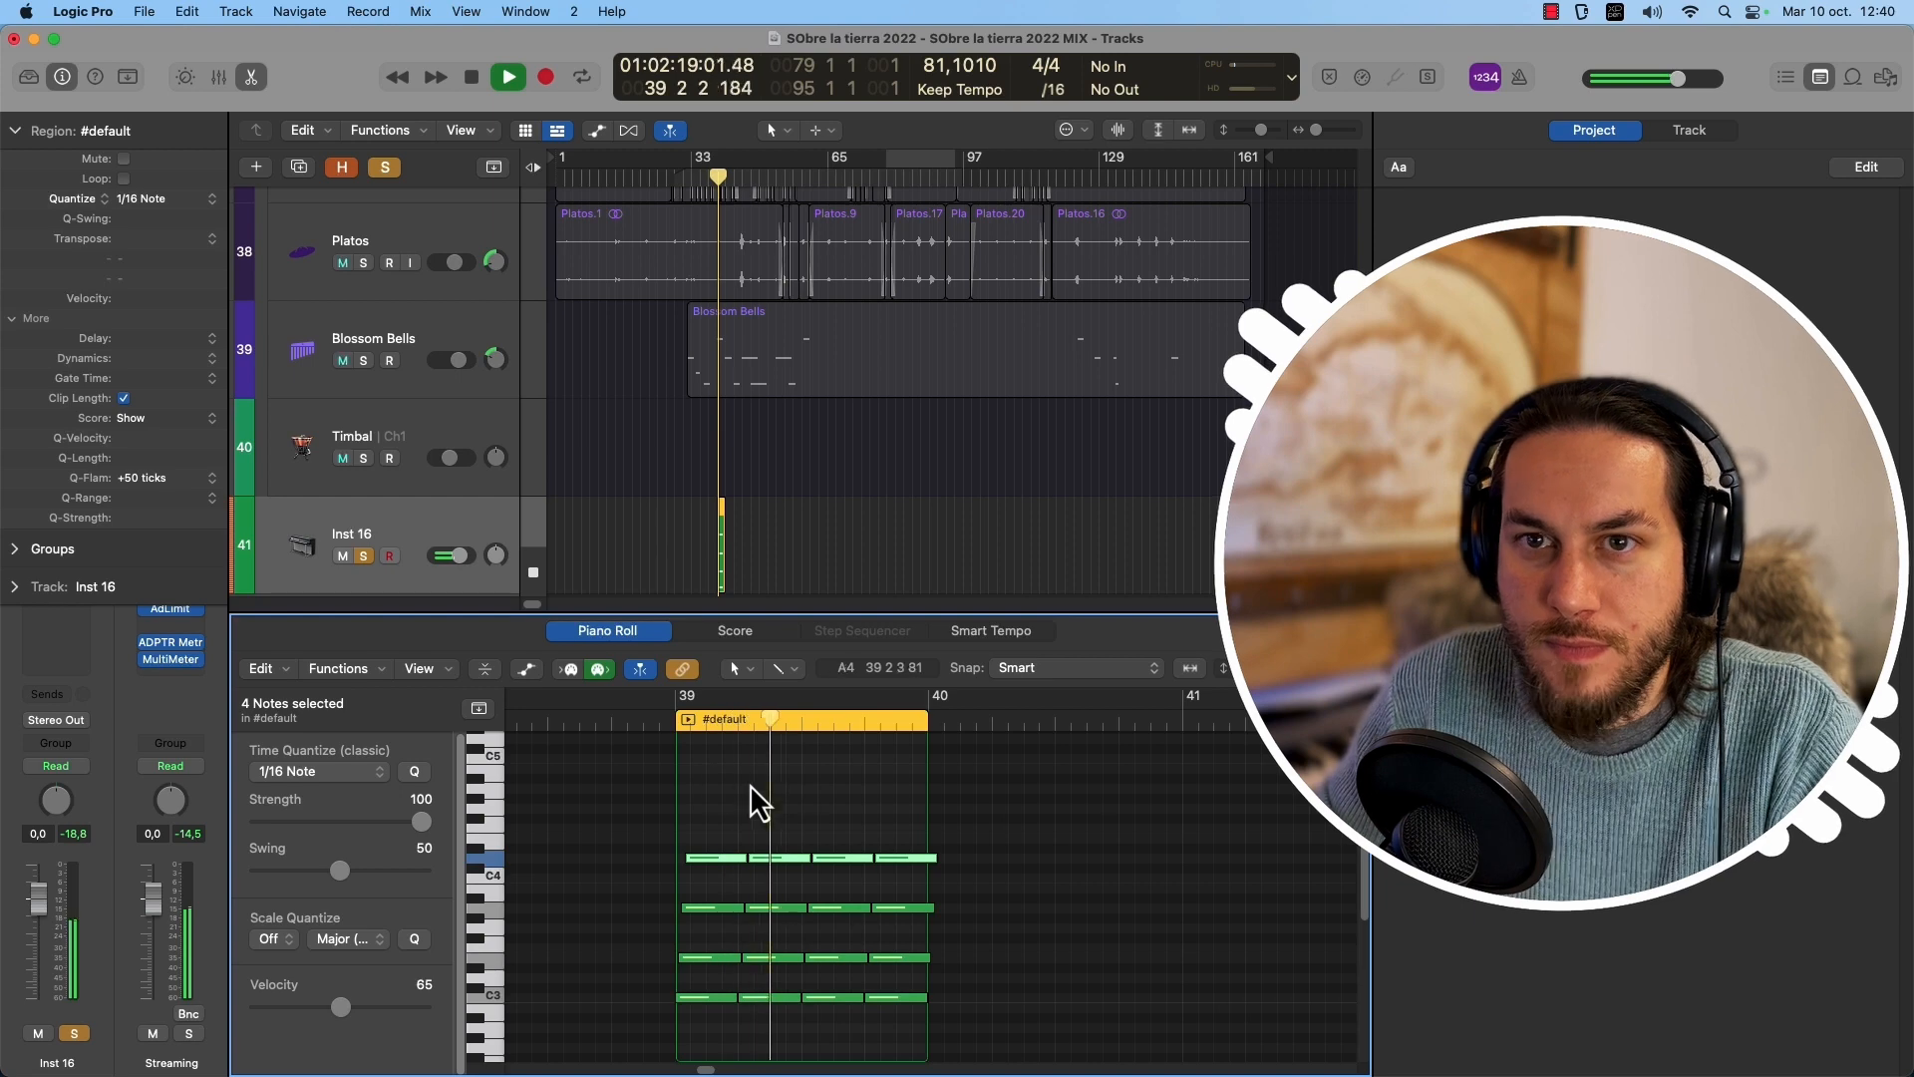
key("space")
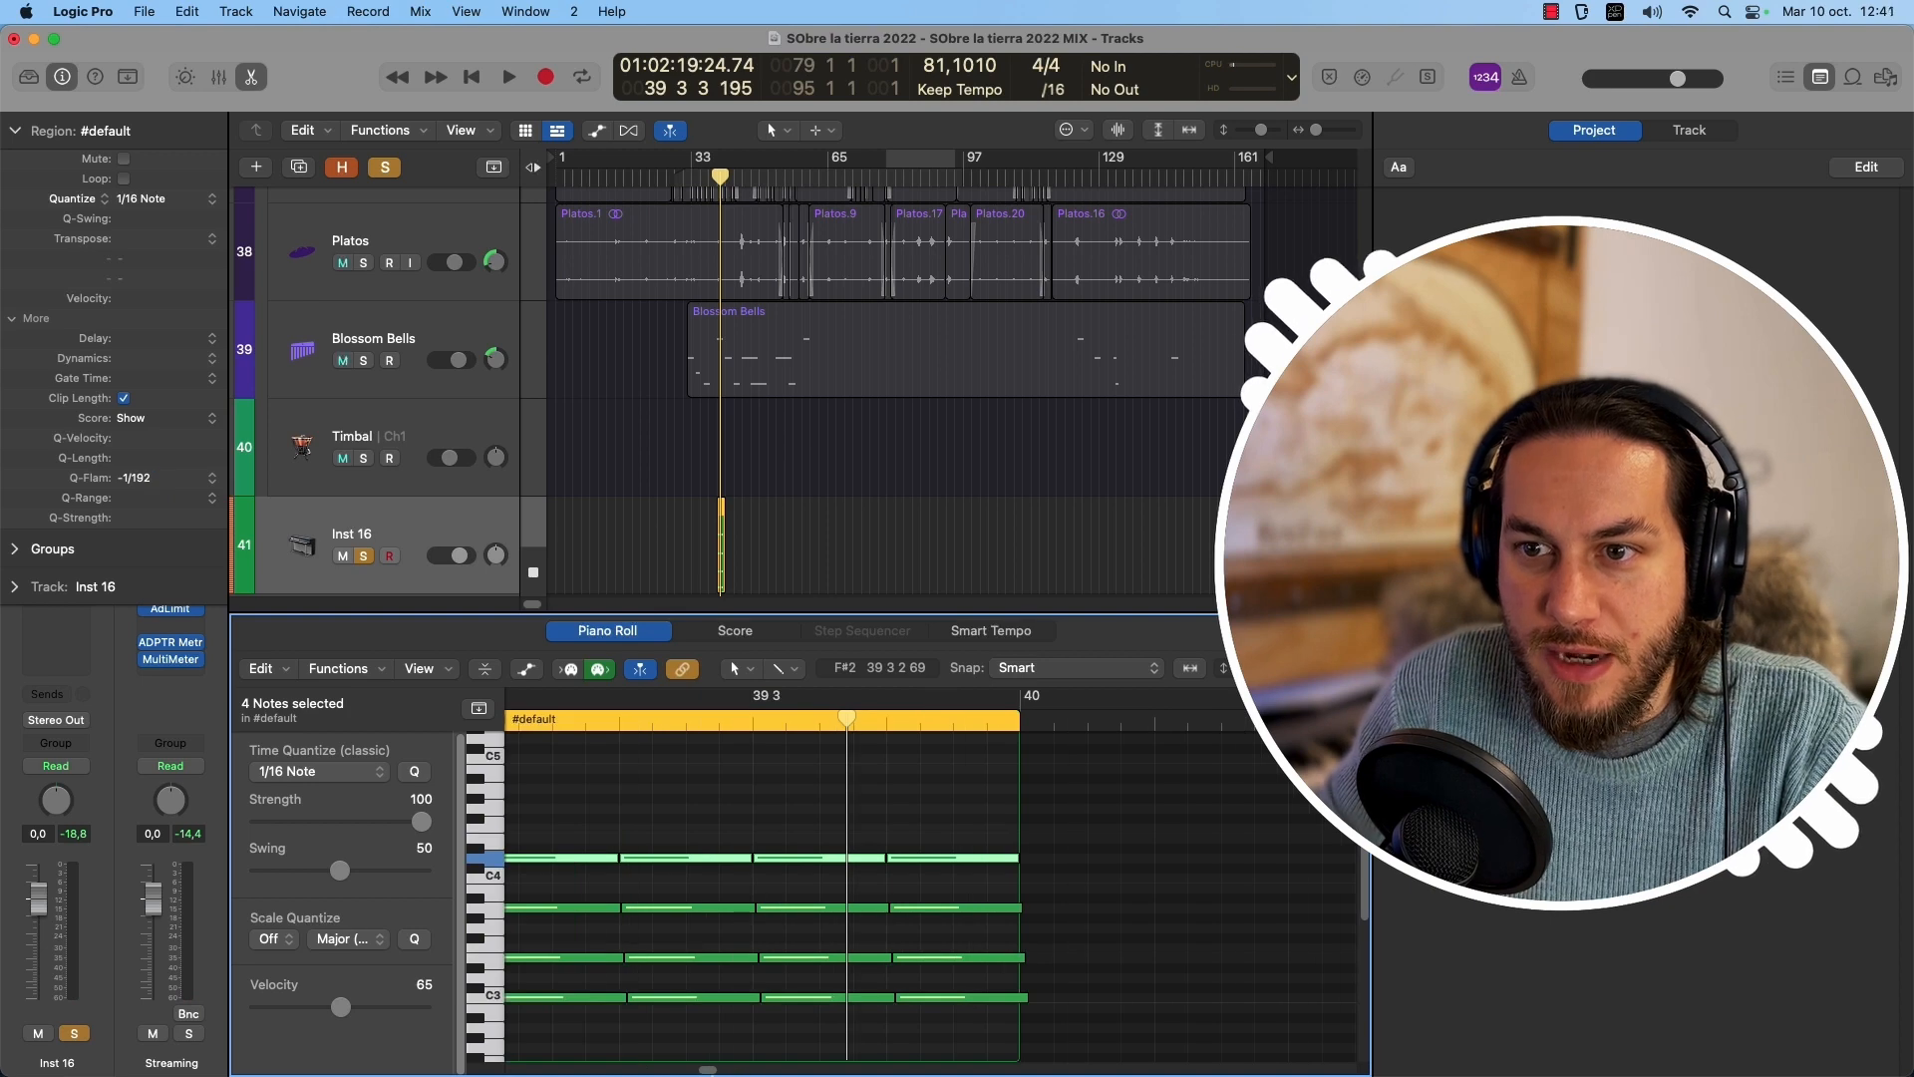
Set the Inst 16 region's Q-Flam to -21 ticks and place the playhead just before the region.
scroll(797, 897, "left", 5)
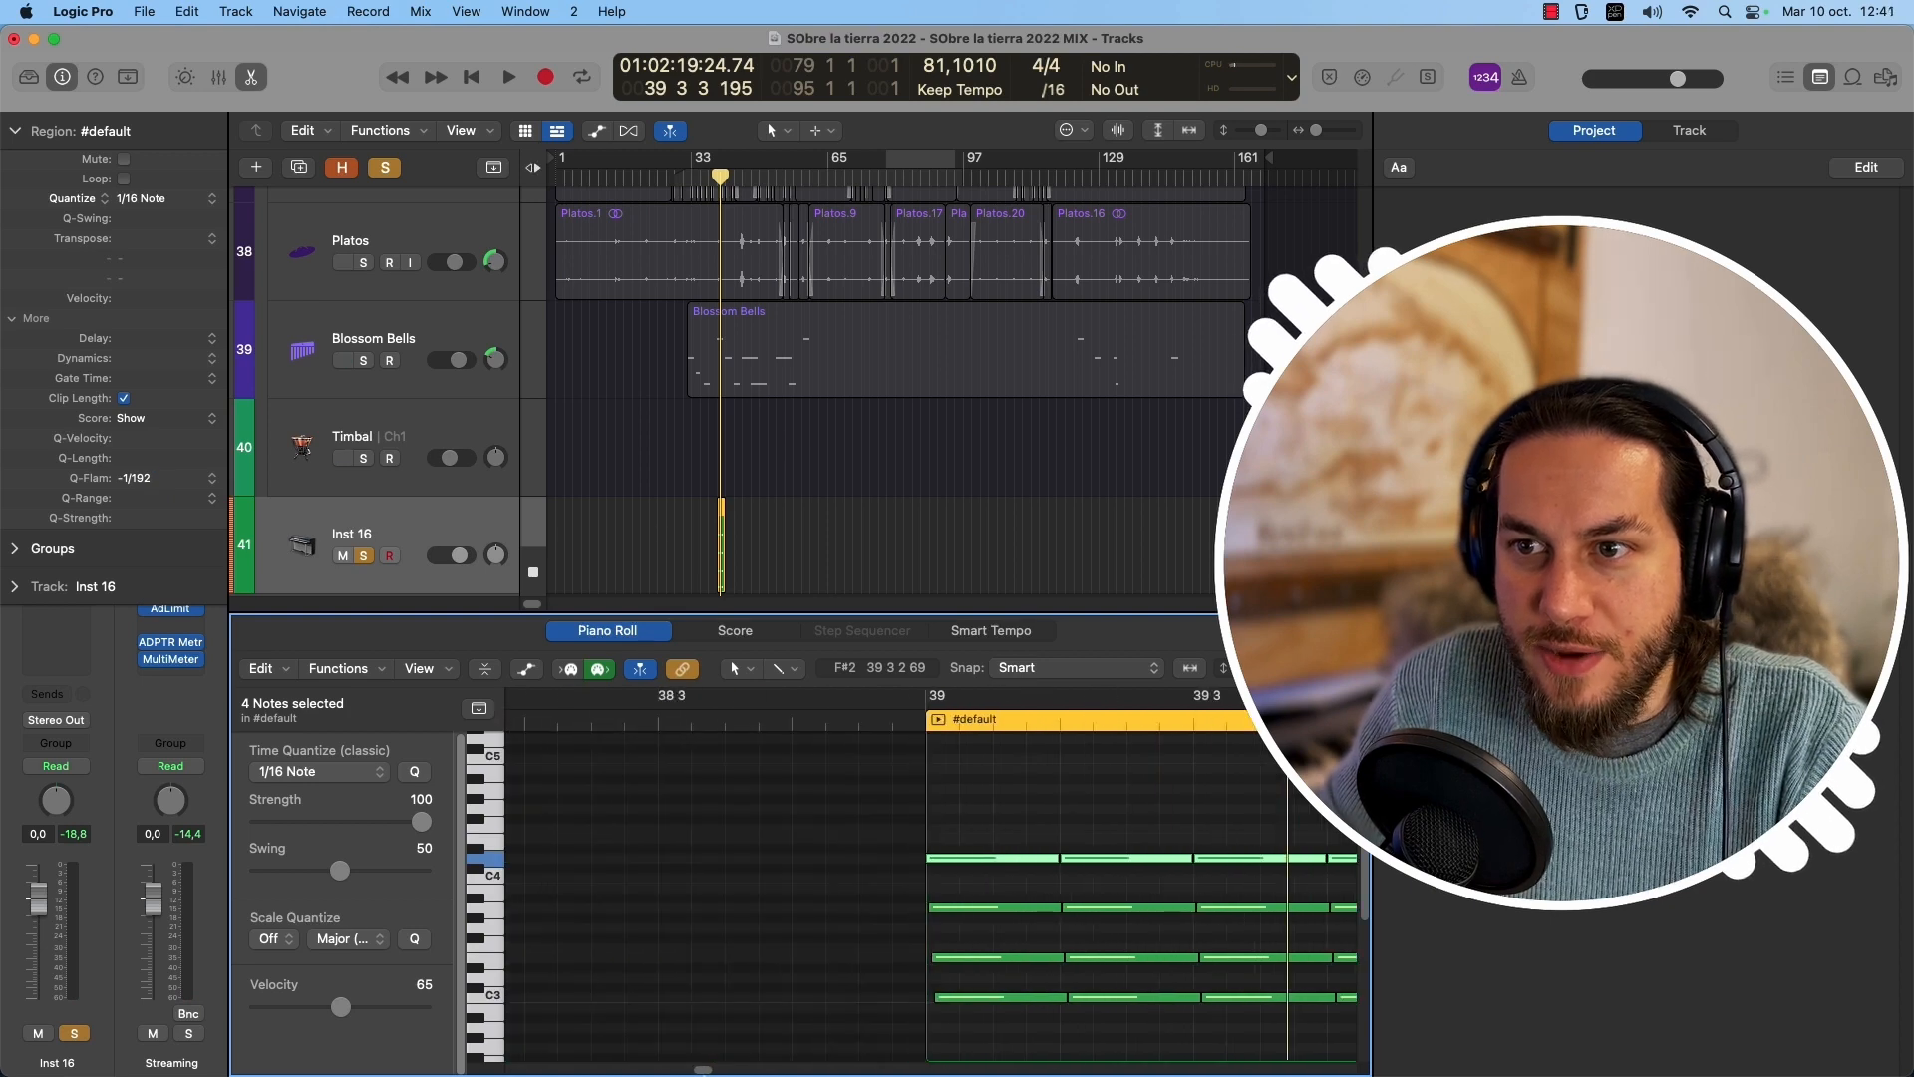
scroll(797, 897, "right", 1)
left_click(795, 723)
key("super+Left")
key("super+Left")
key("super+Left")
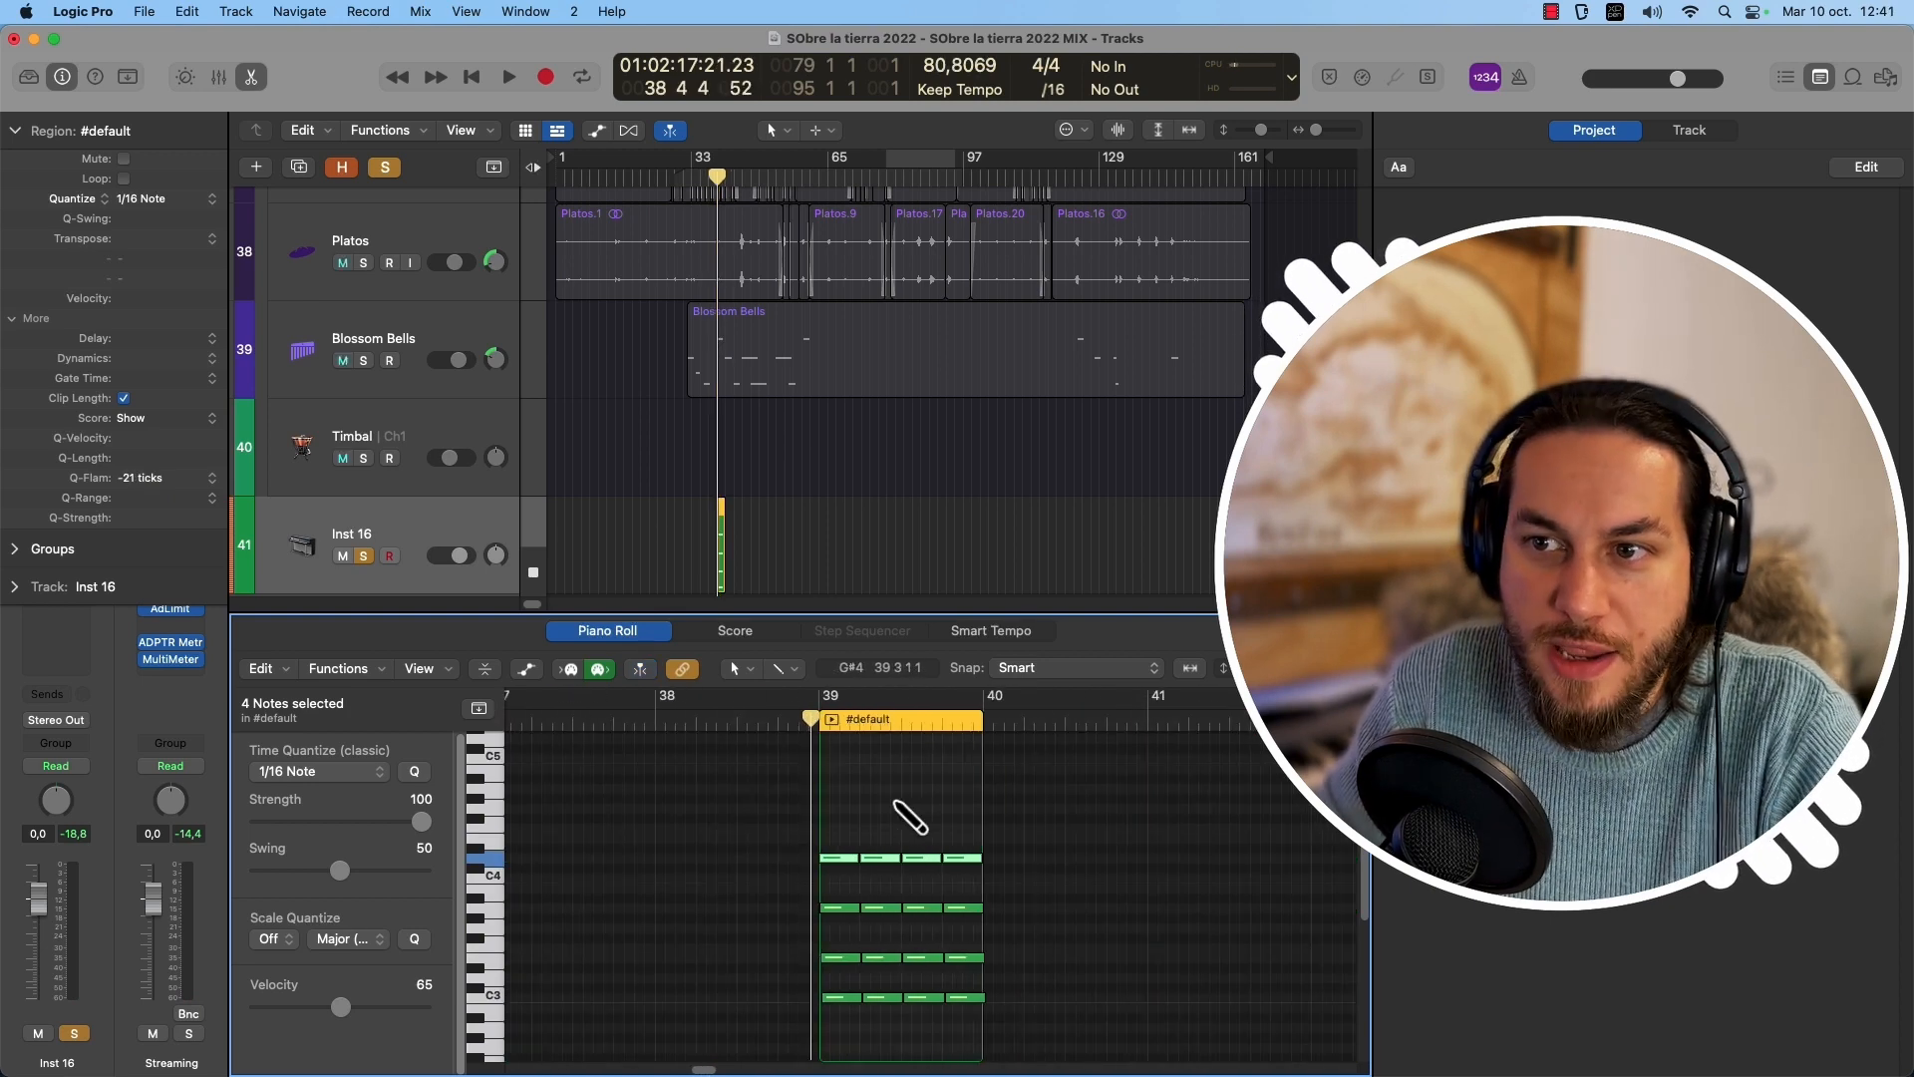
key("super+Right")
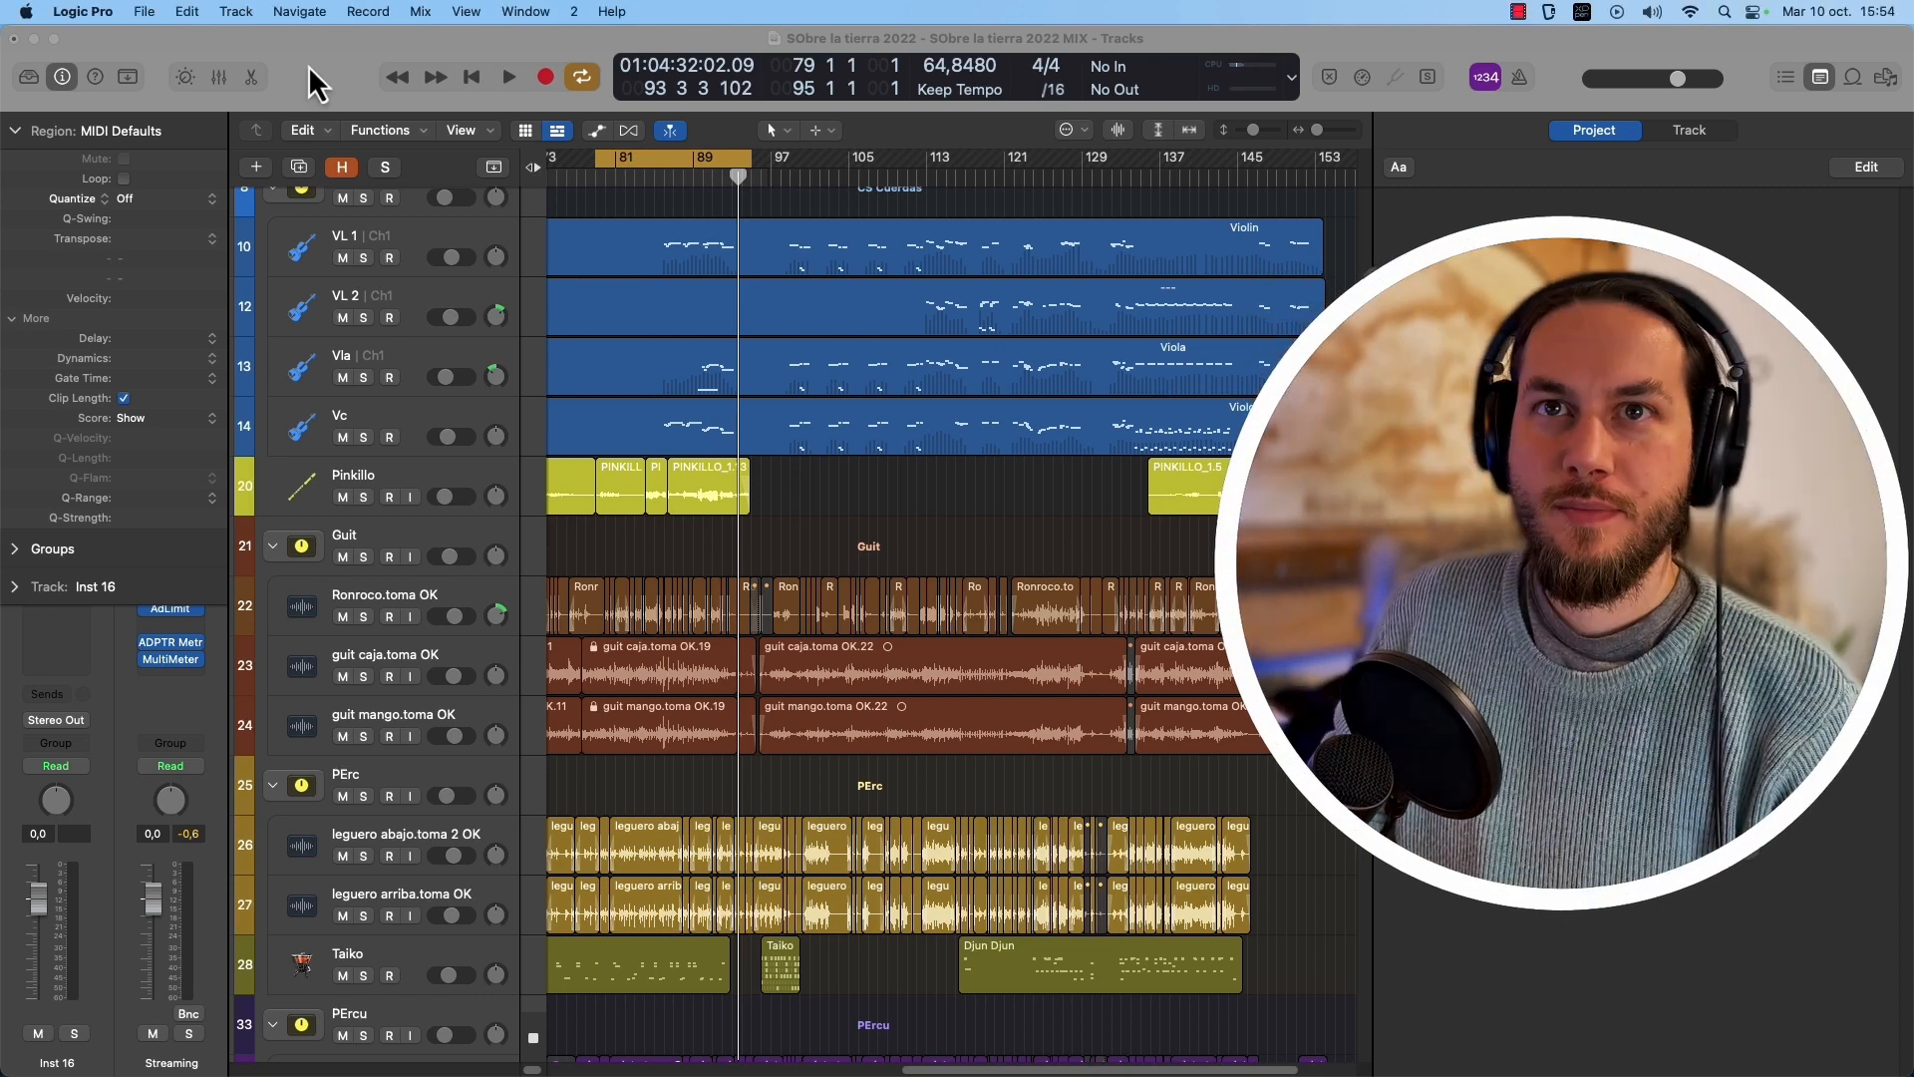
Open the Display settings and move the Settings window over the tracks.
left_click(87, 12)
mouse_move(119, 71)
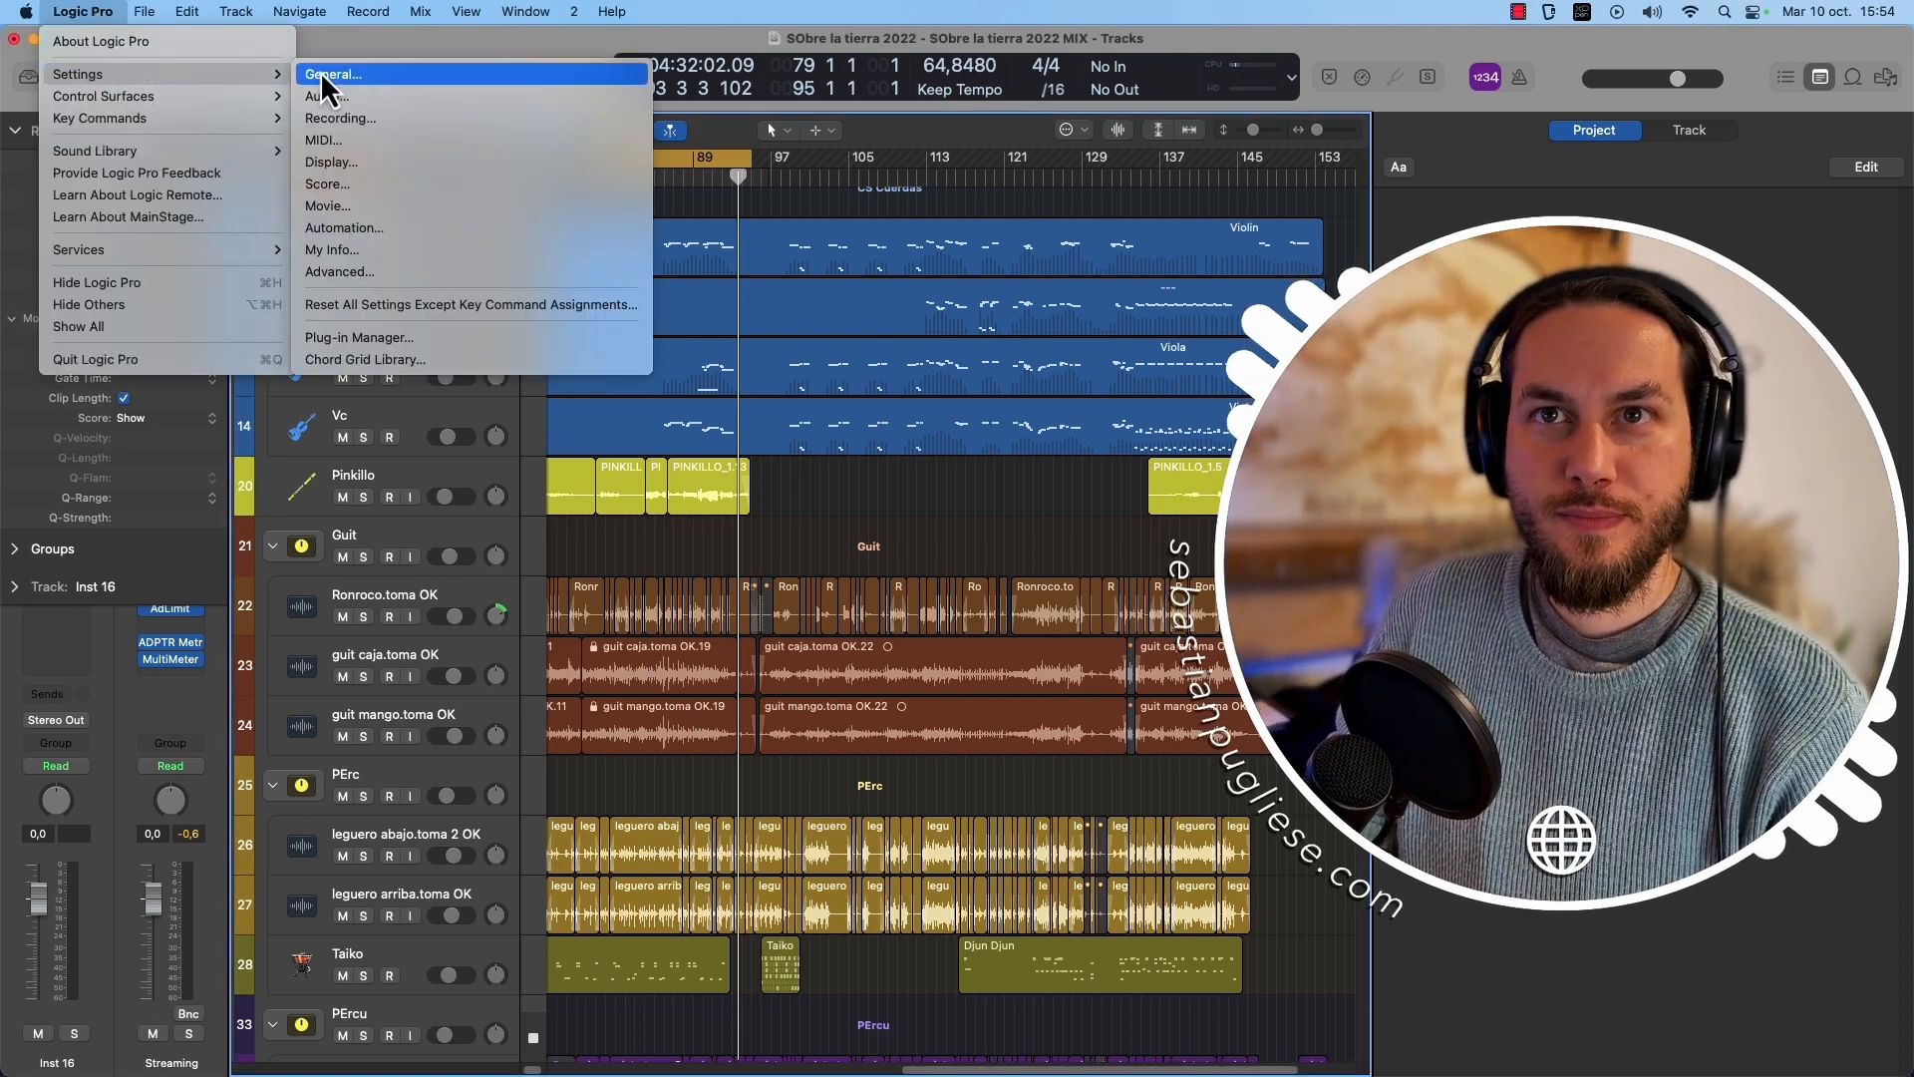
left_click(369, 164)
left_click_drag(919, 308, 874, 273)
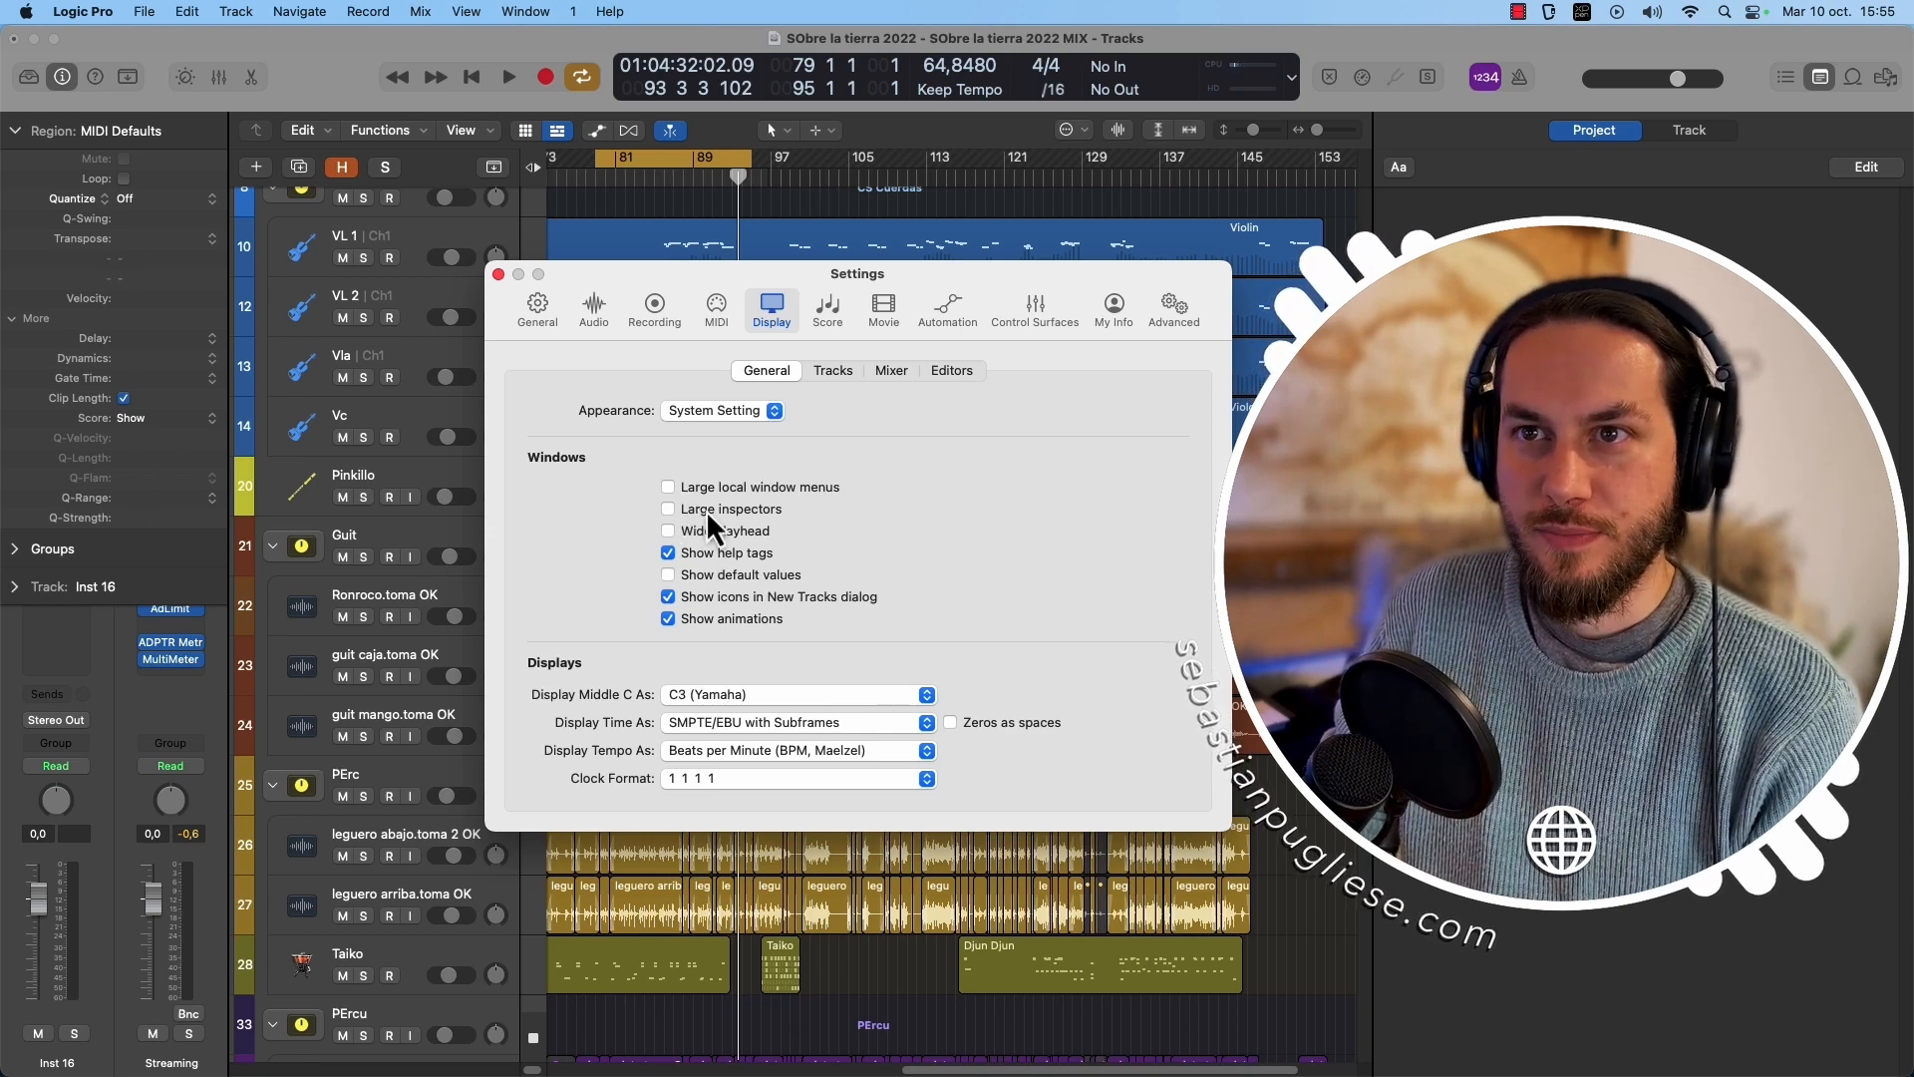
Turn Large inspectors on and off twice to compare the inspector text sizes.
left_click(666, 510)
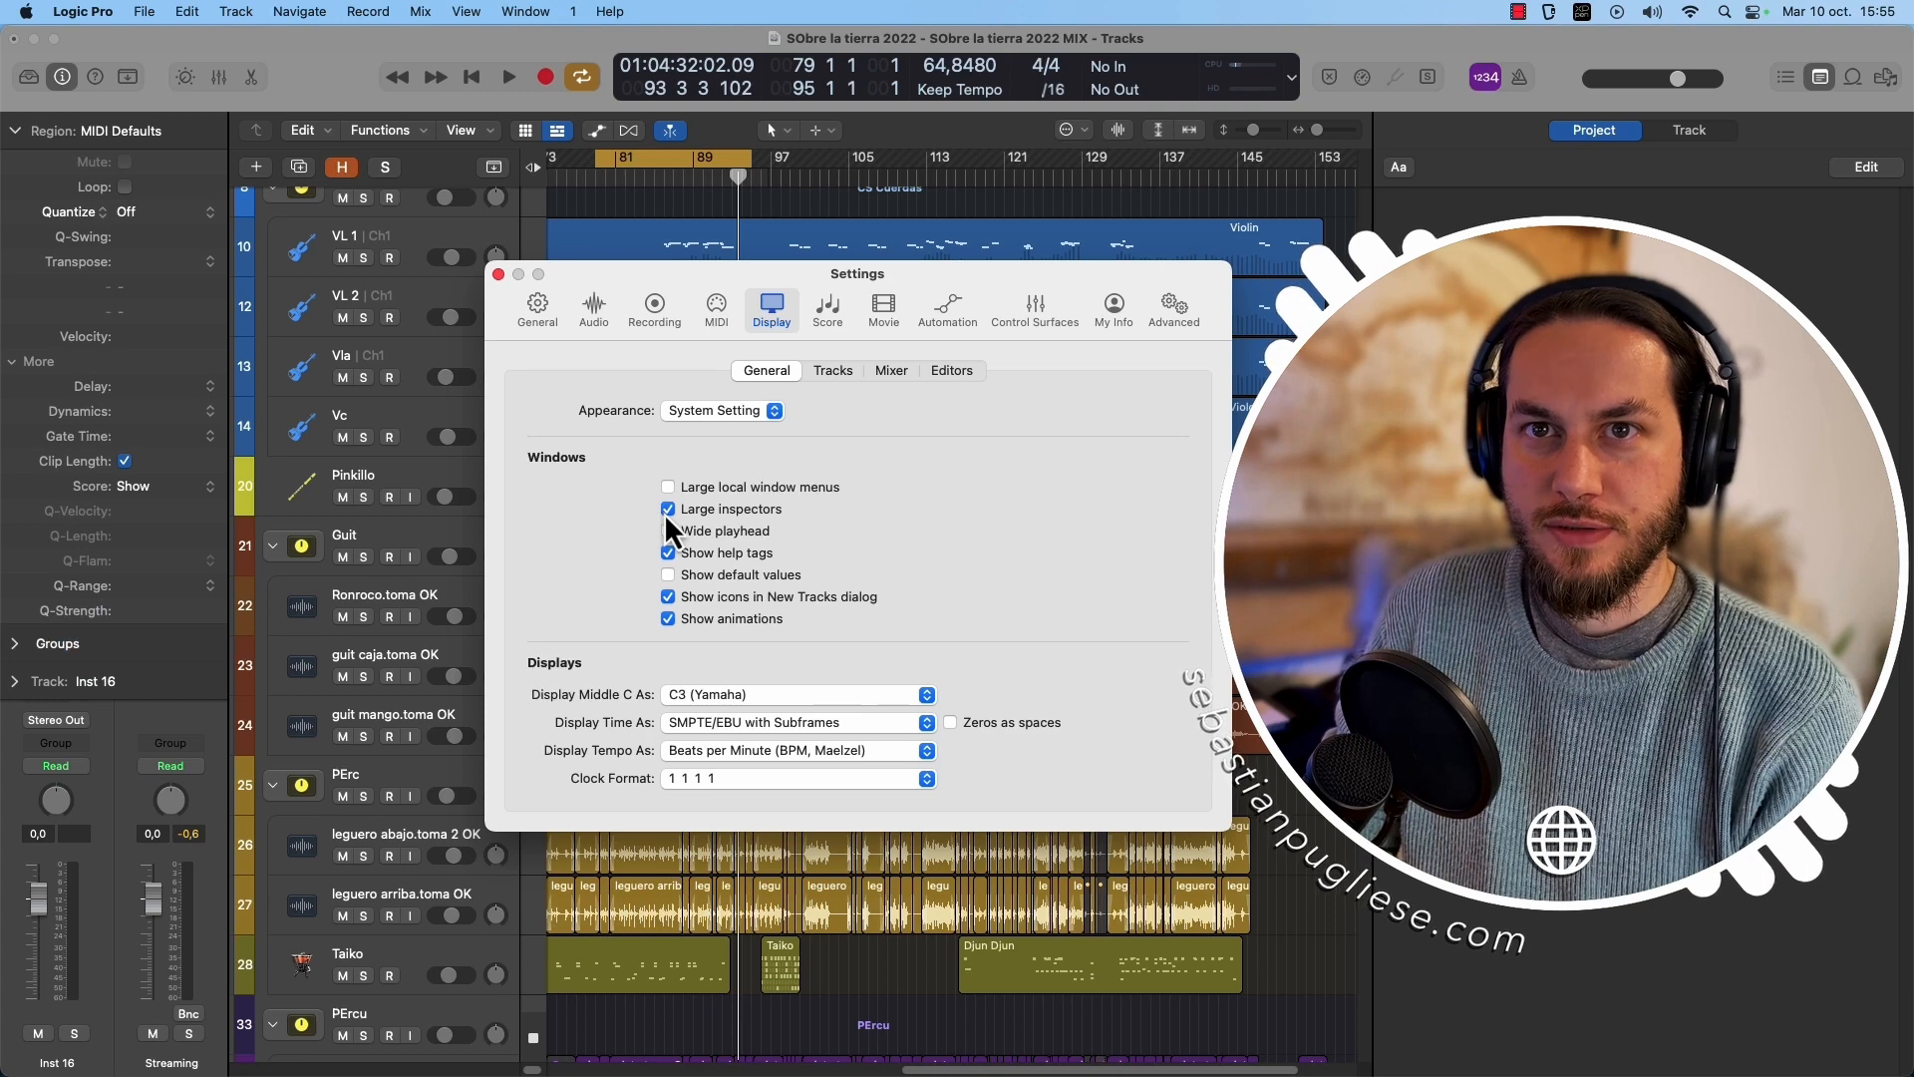
left_click(667, 511)
left_click(667, 511)
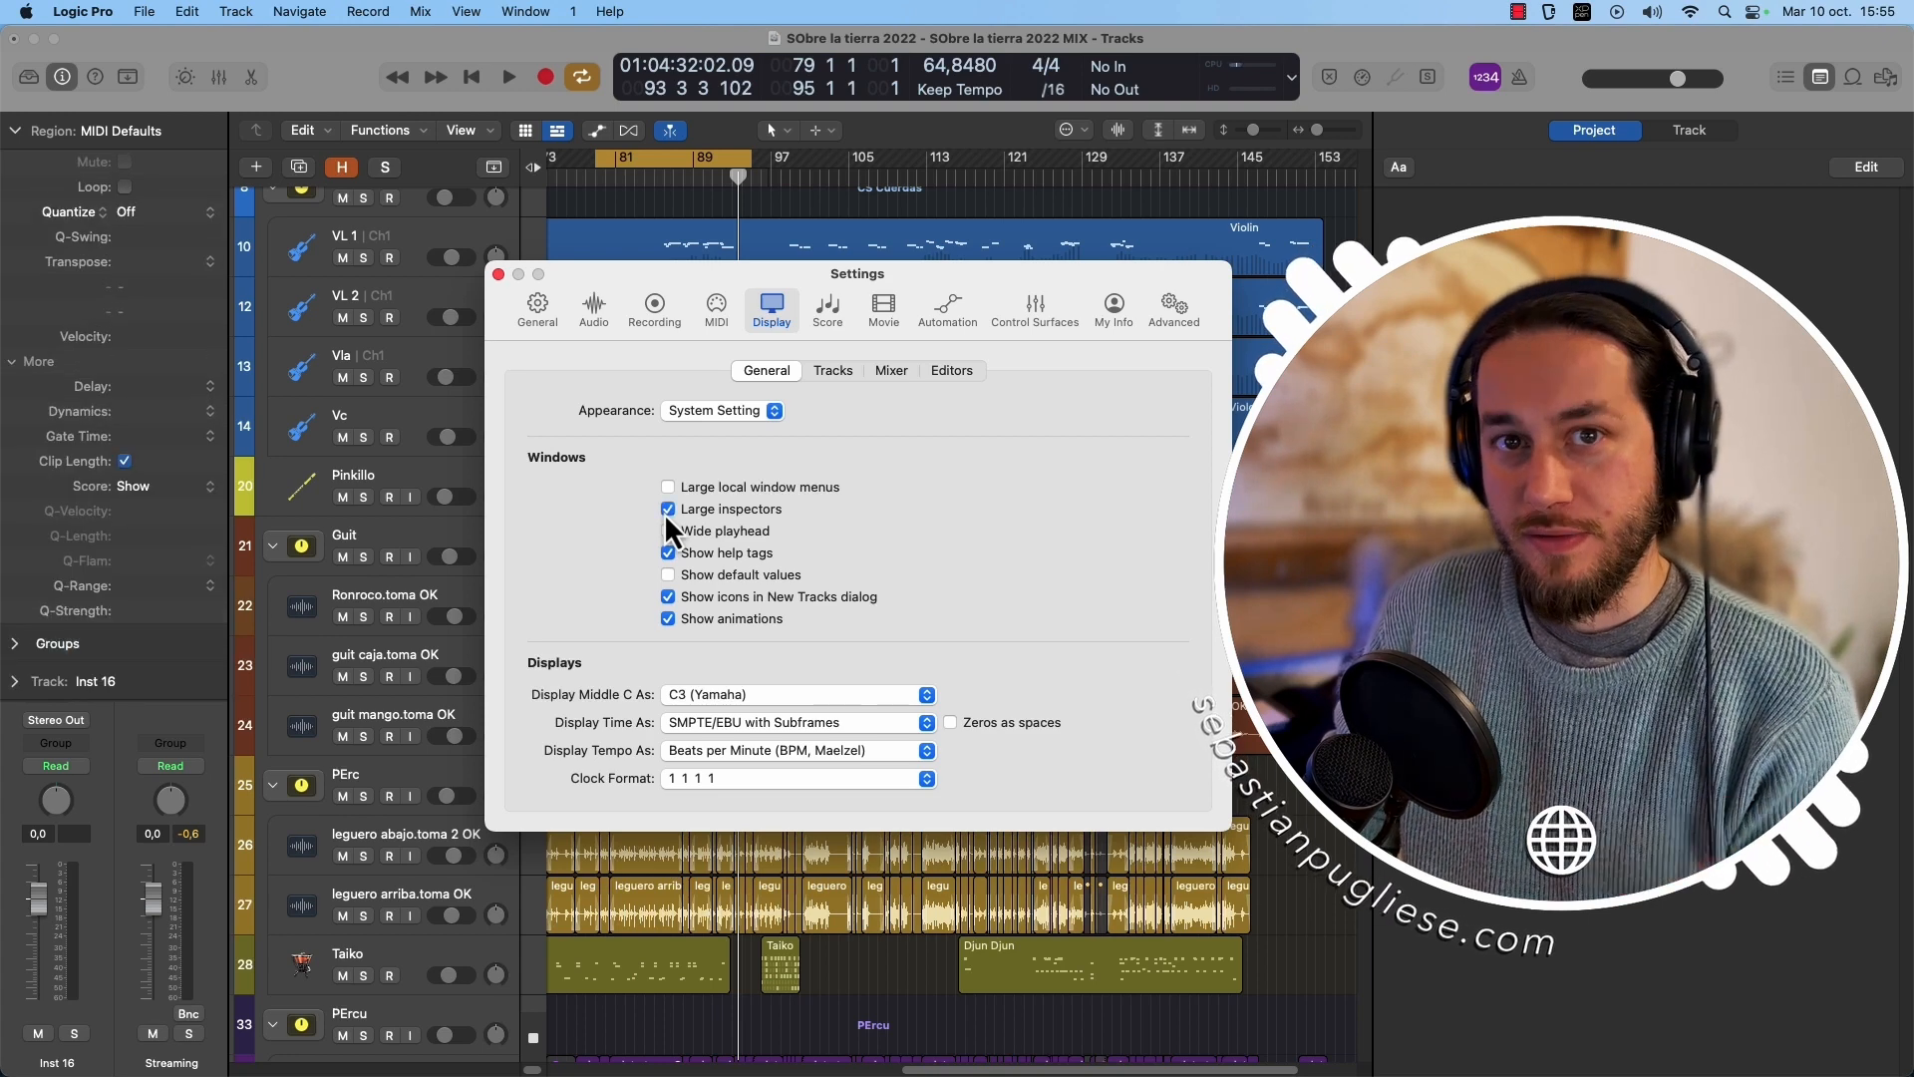
left_click(667, 510)
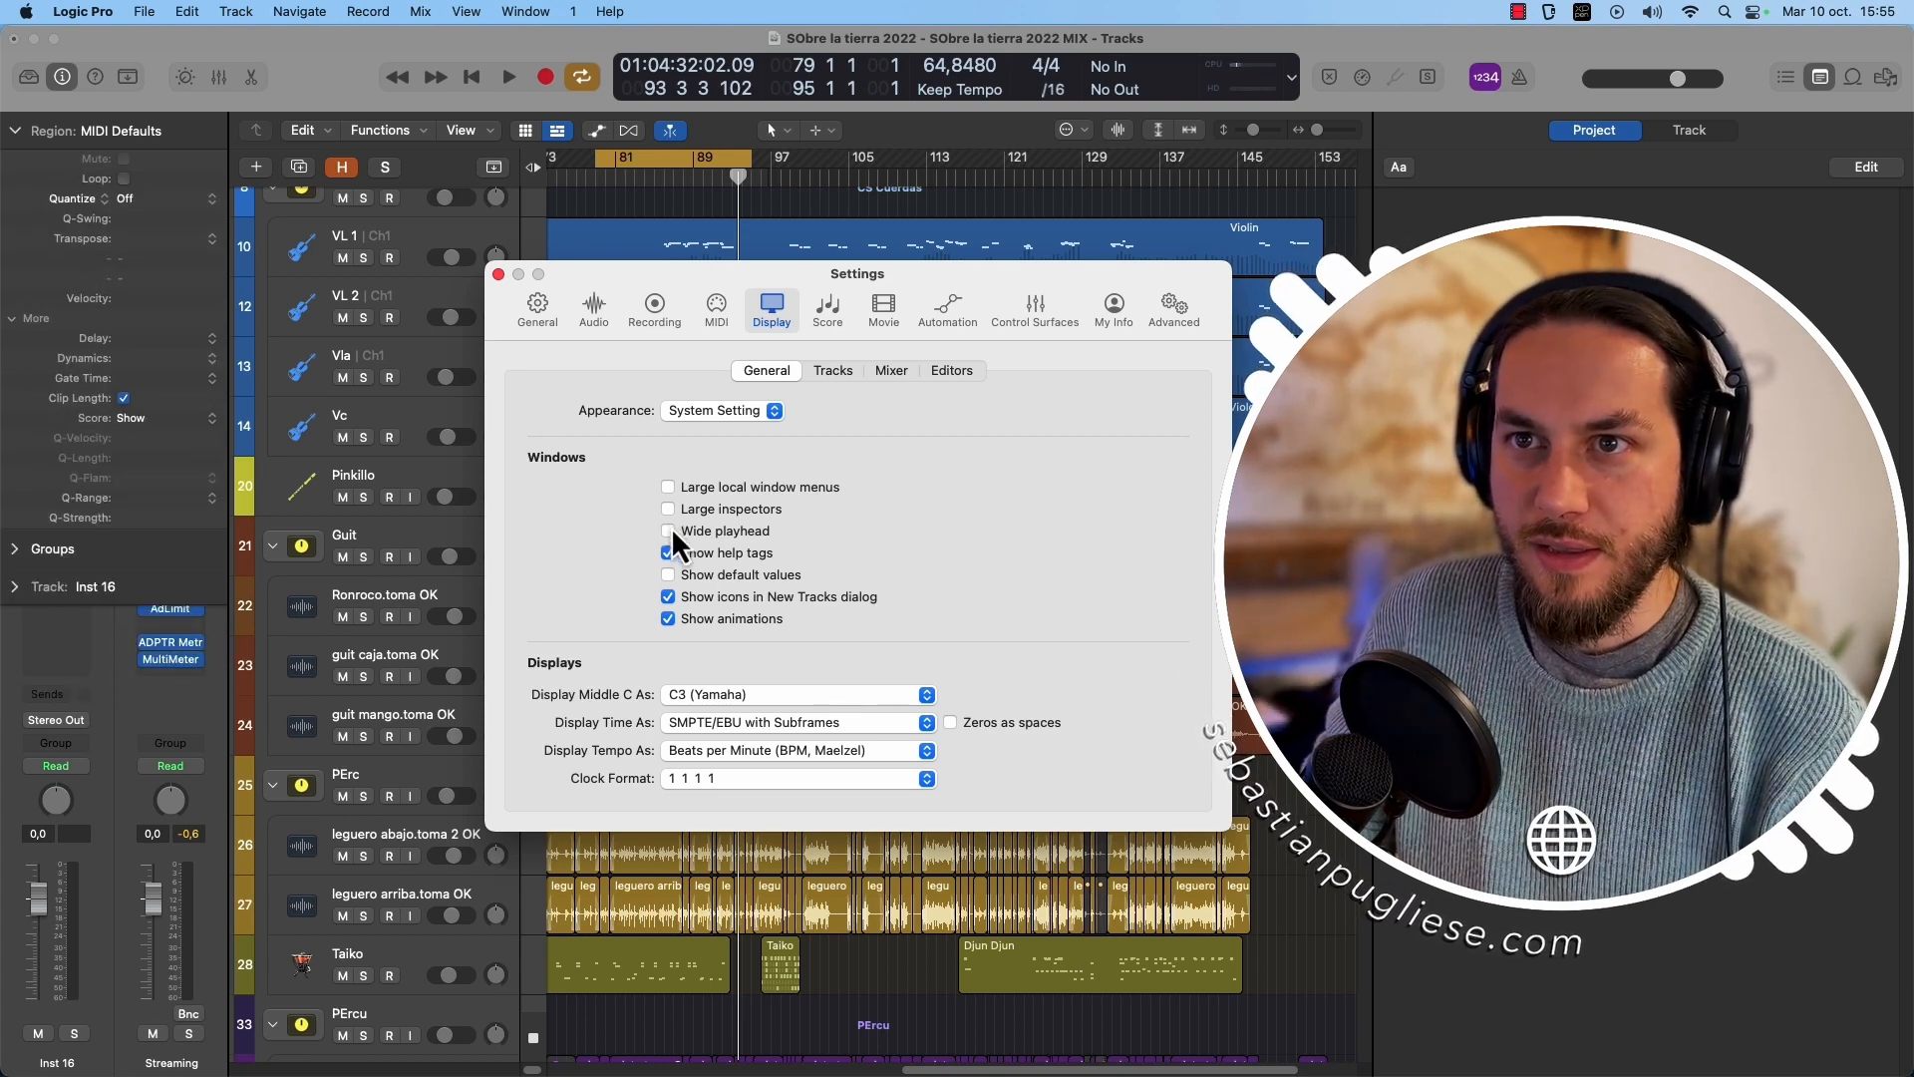
Reposition the Settings window and try the Wide playhead and Show default values options, turning each back off.
left_click_drag(792, 285, 877, 387)
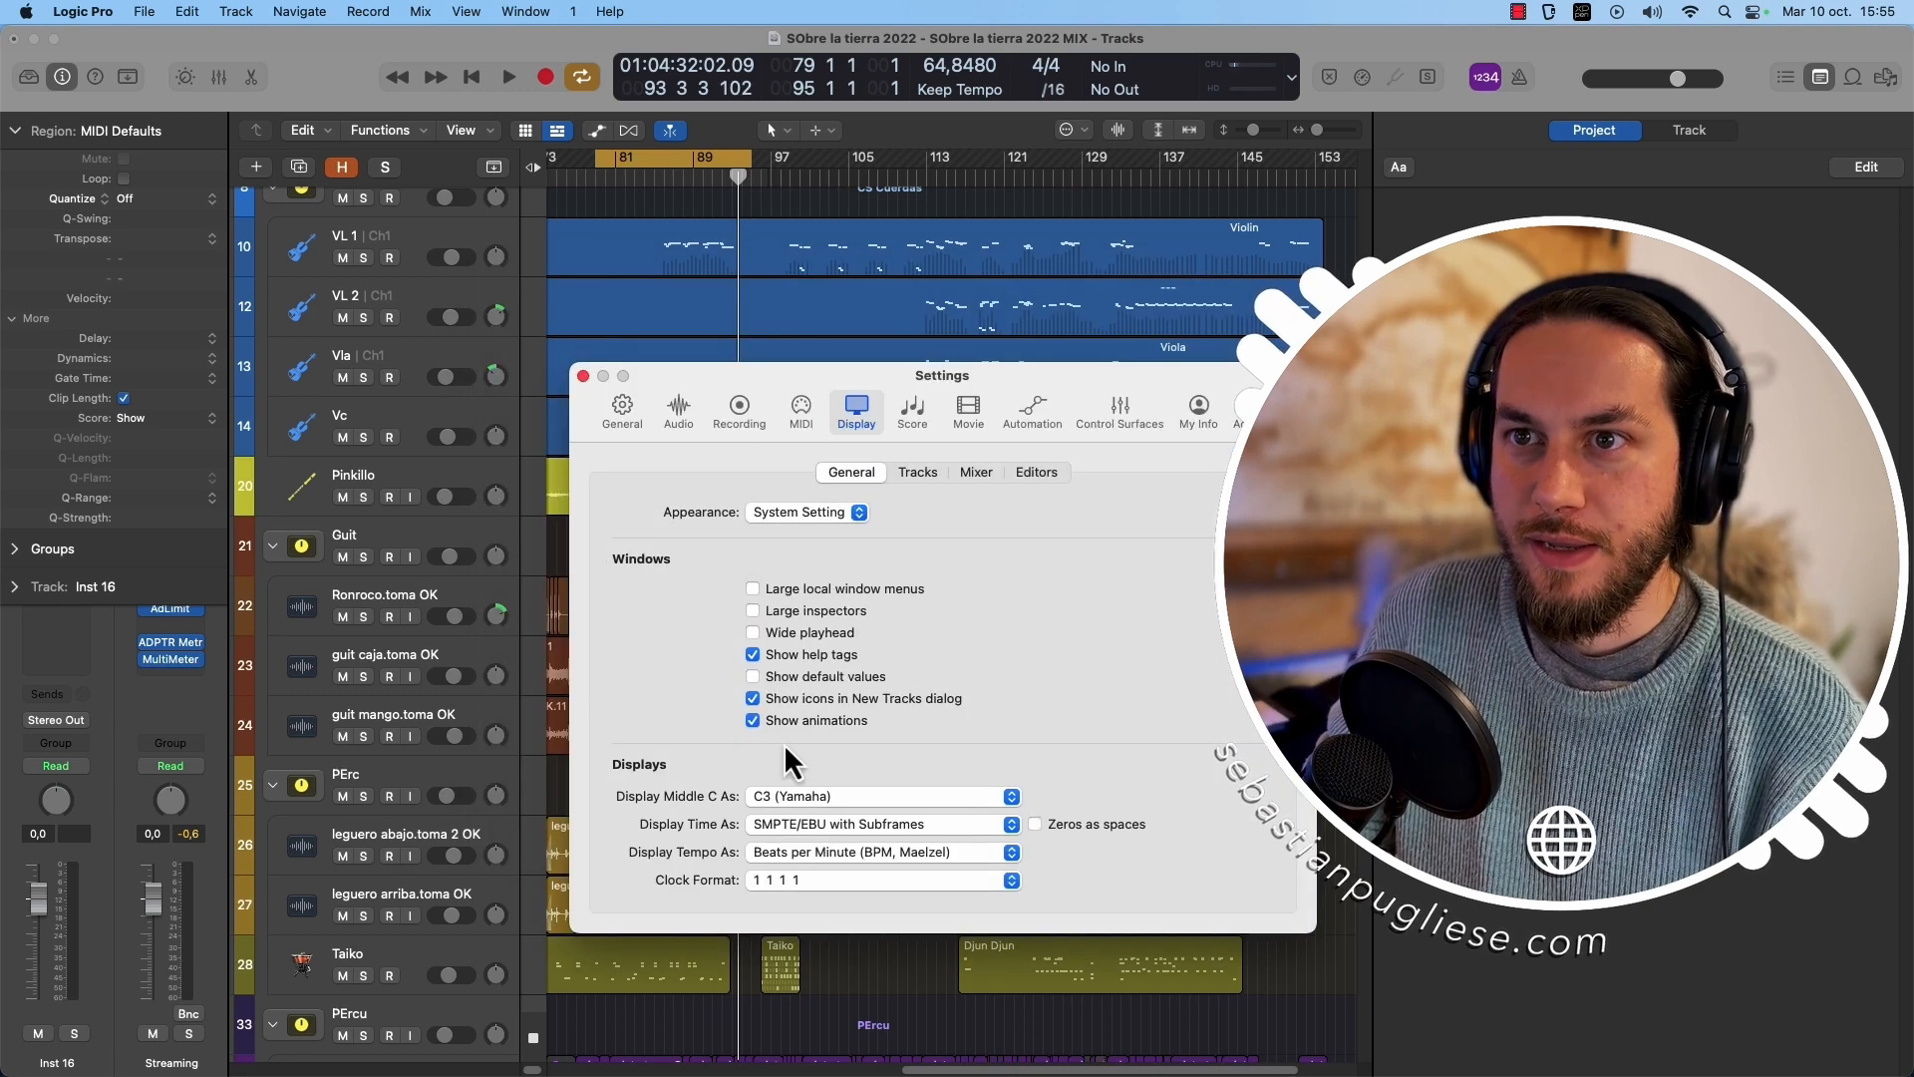
left_click(754, 638)
left_click(754, 638)
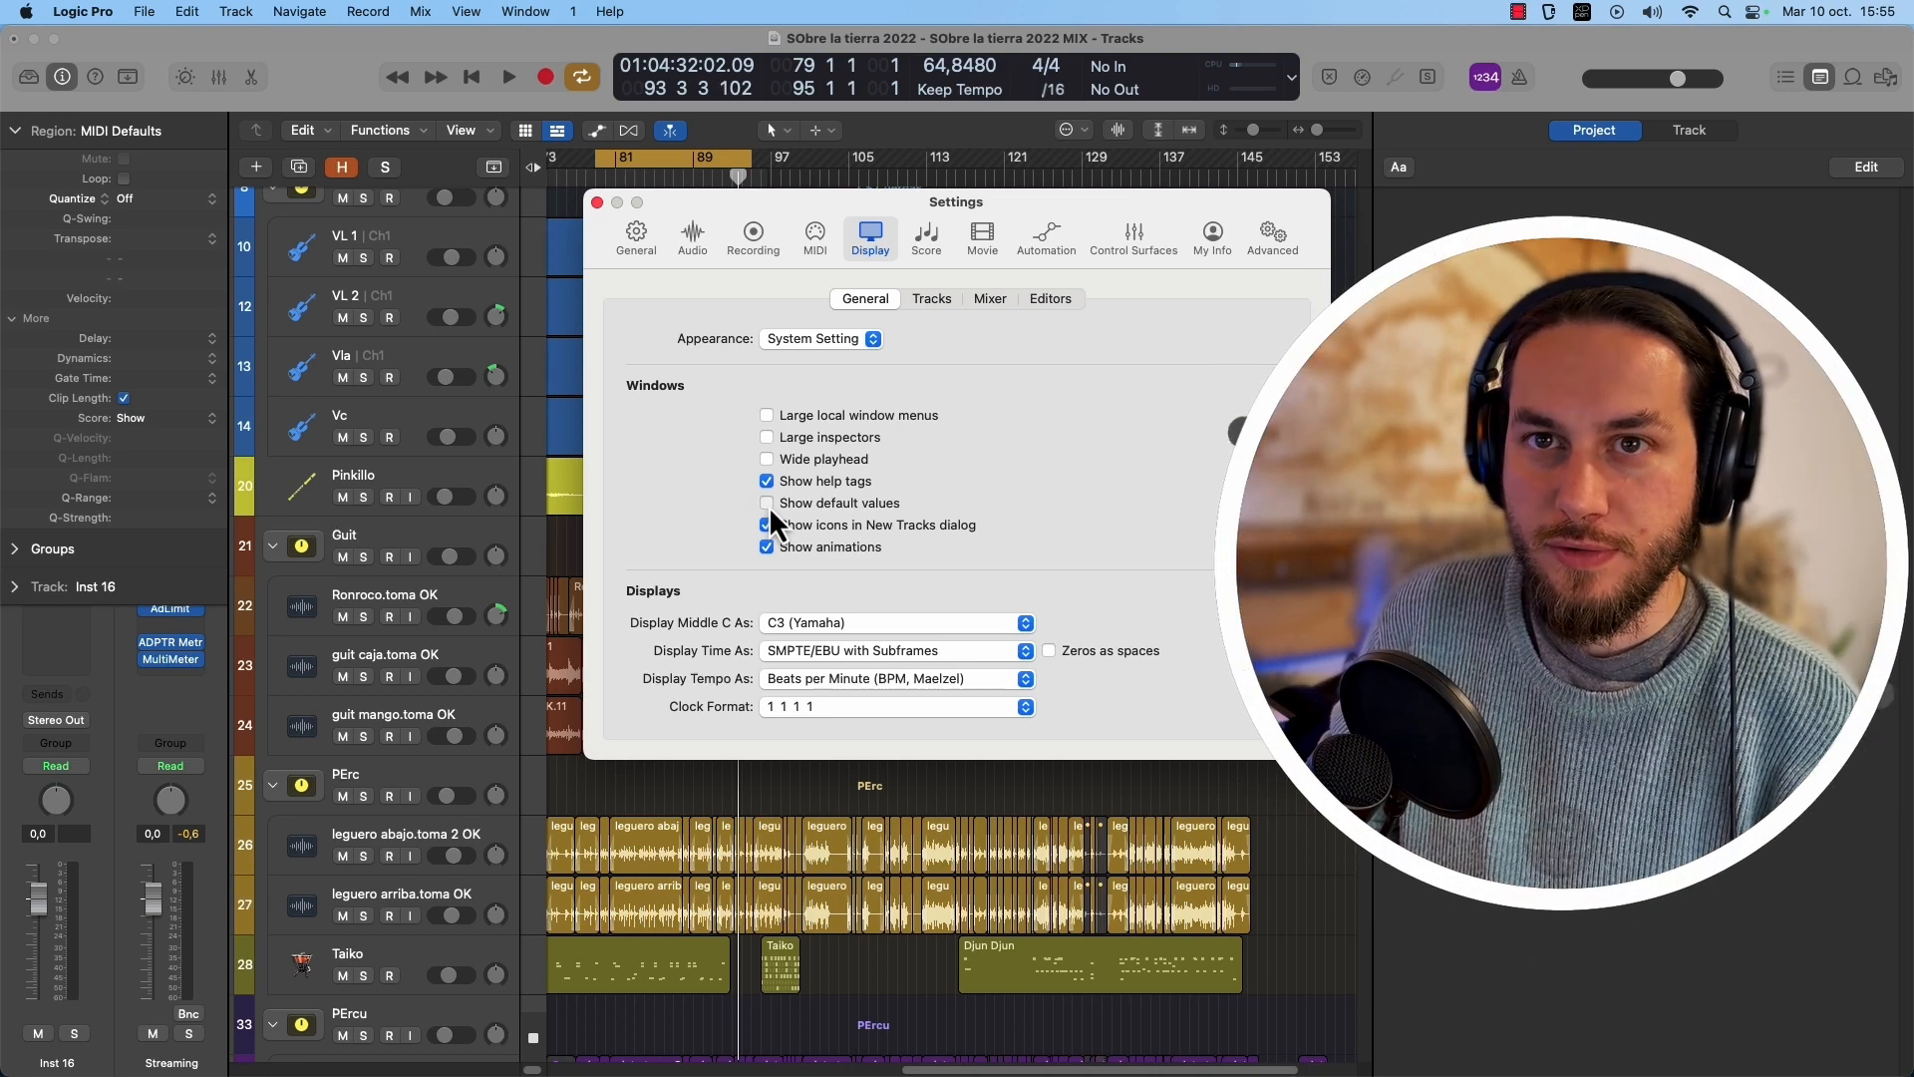
left_click(767, 503)
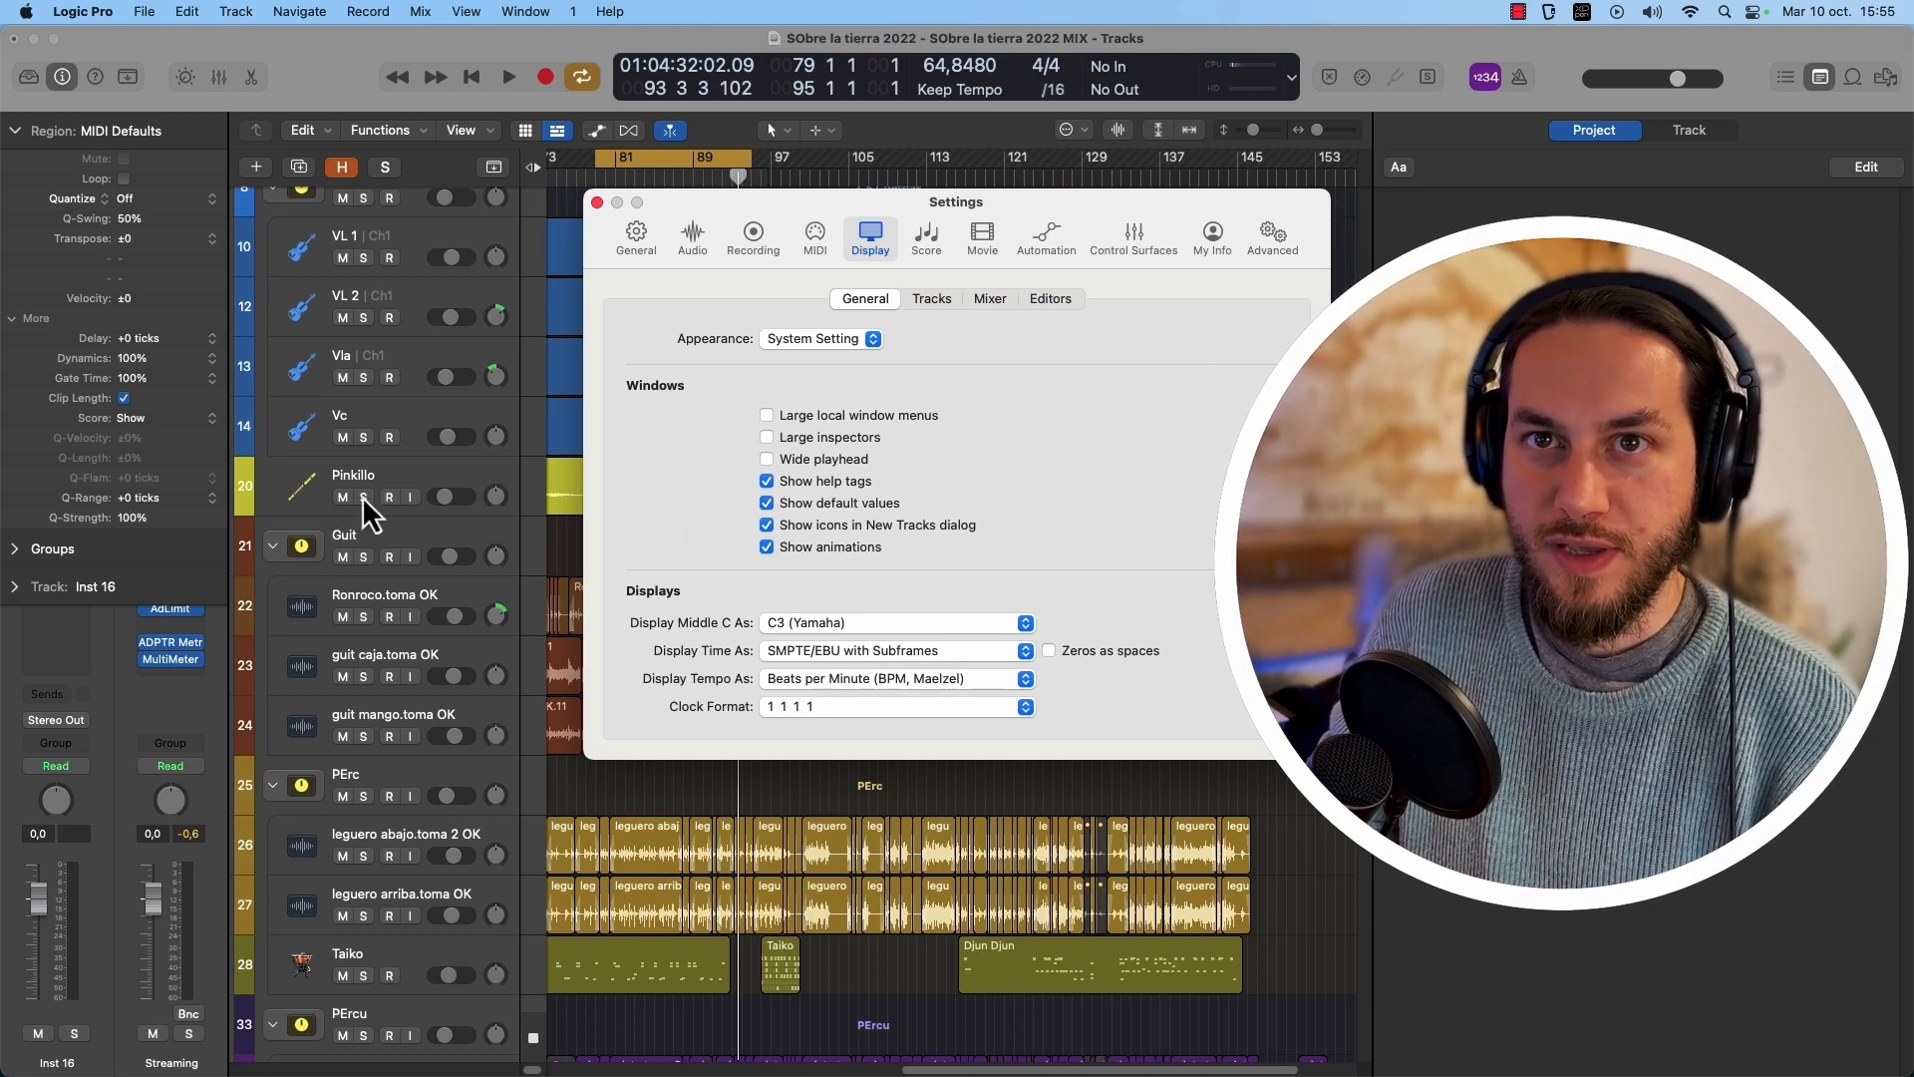
left_click(798, 505)
Open the Tracks display settings and move the Settings window aside to expose the tracks.
left_click(931, 299)
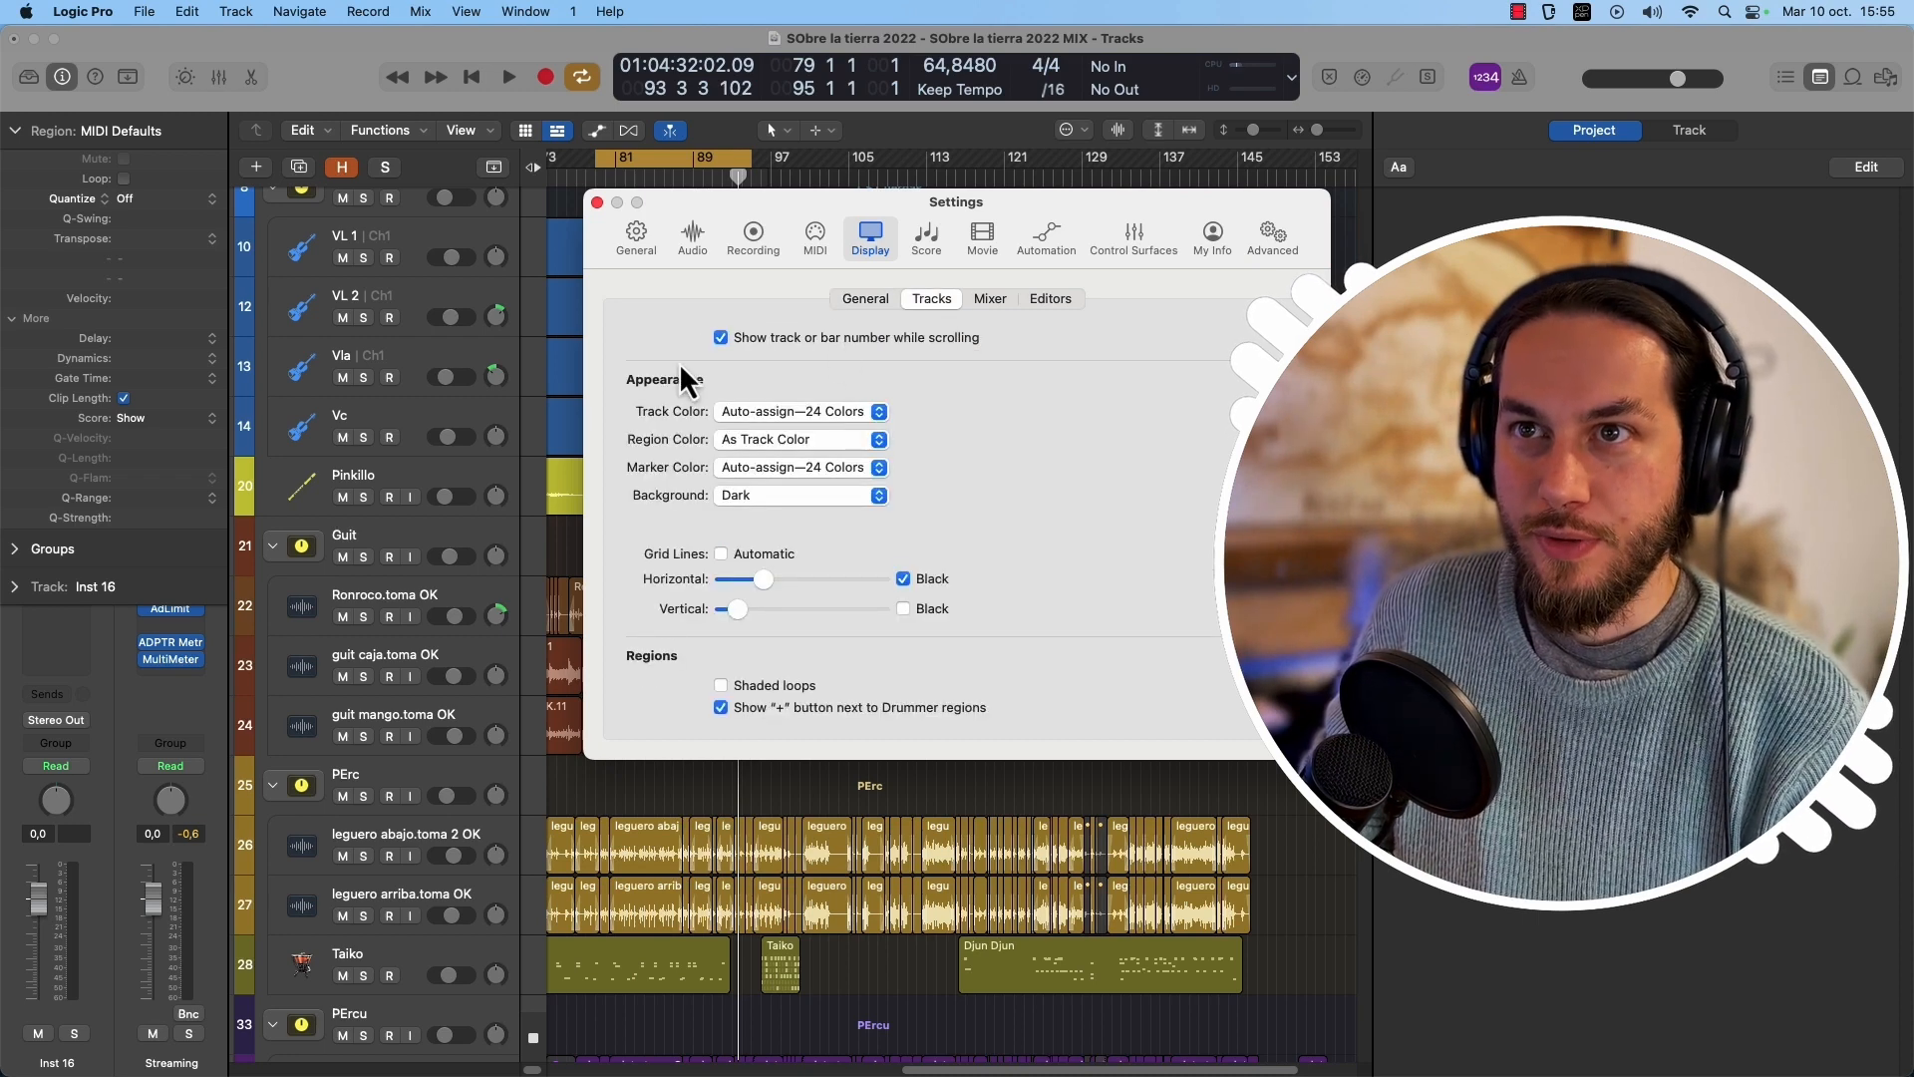
left_click_drag(683, 199, 739, 259)
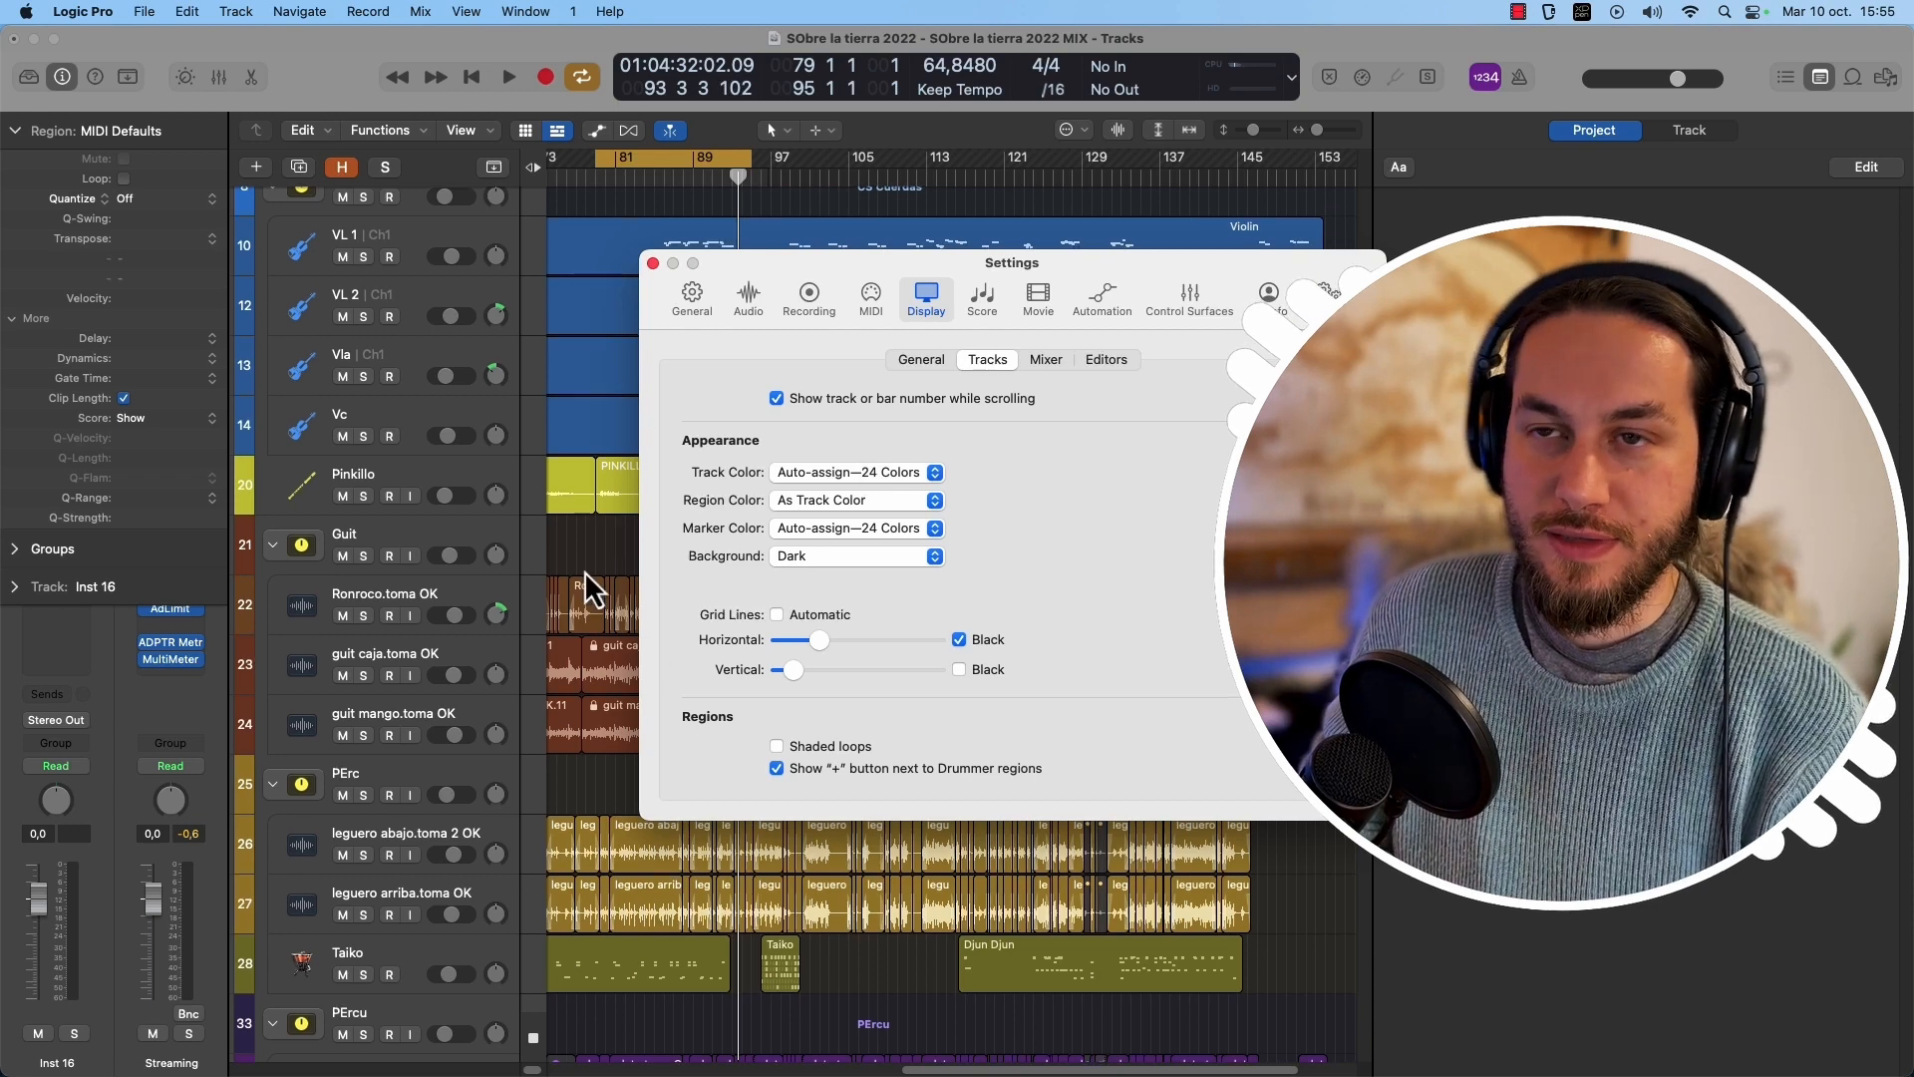
scroll(578, 599, "down", 3)
scroll(576, 608, "up", 5)
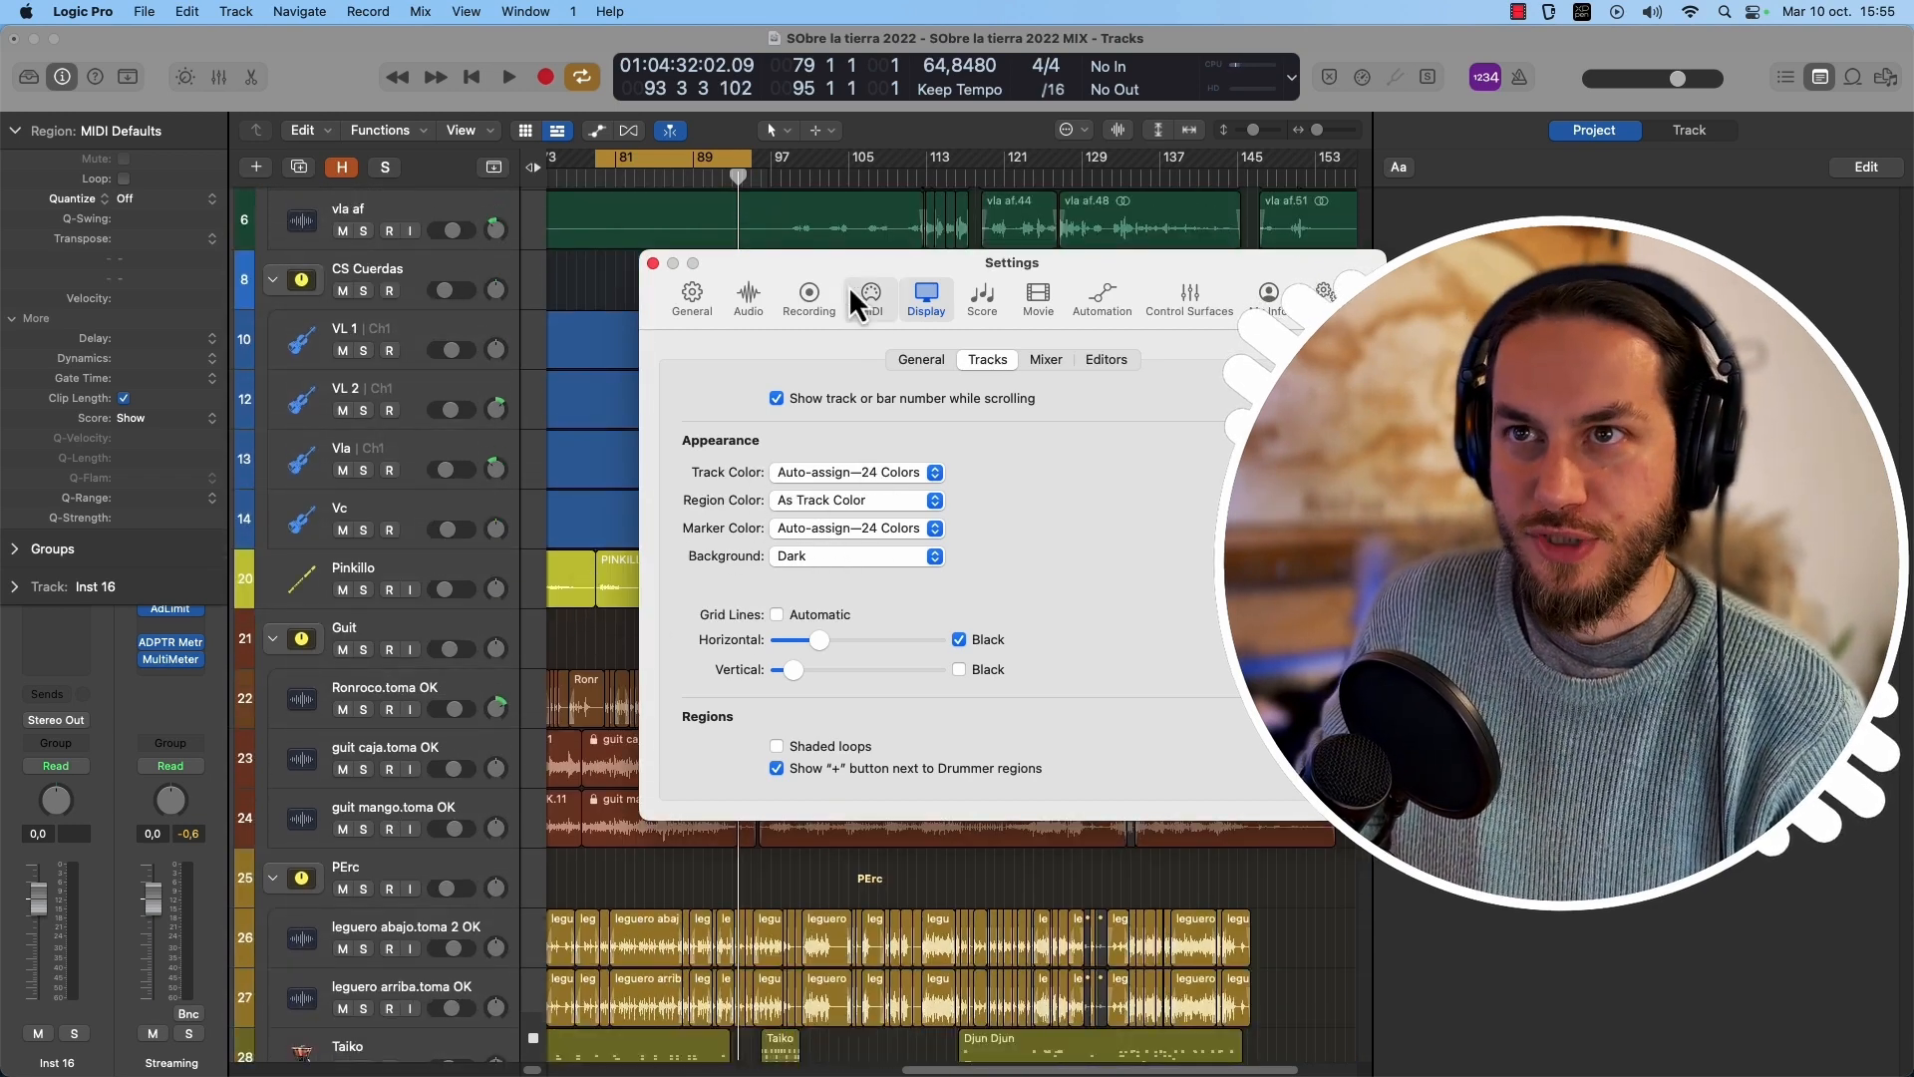
left_click_drag(839, 261, 746, 217)
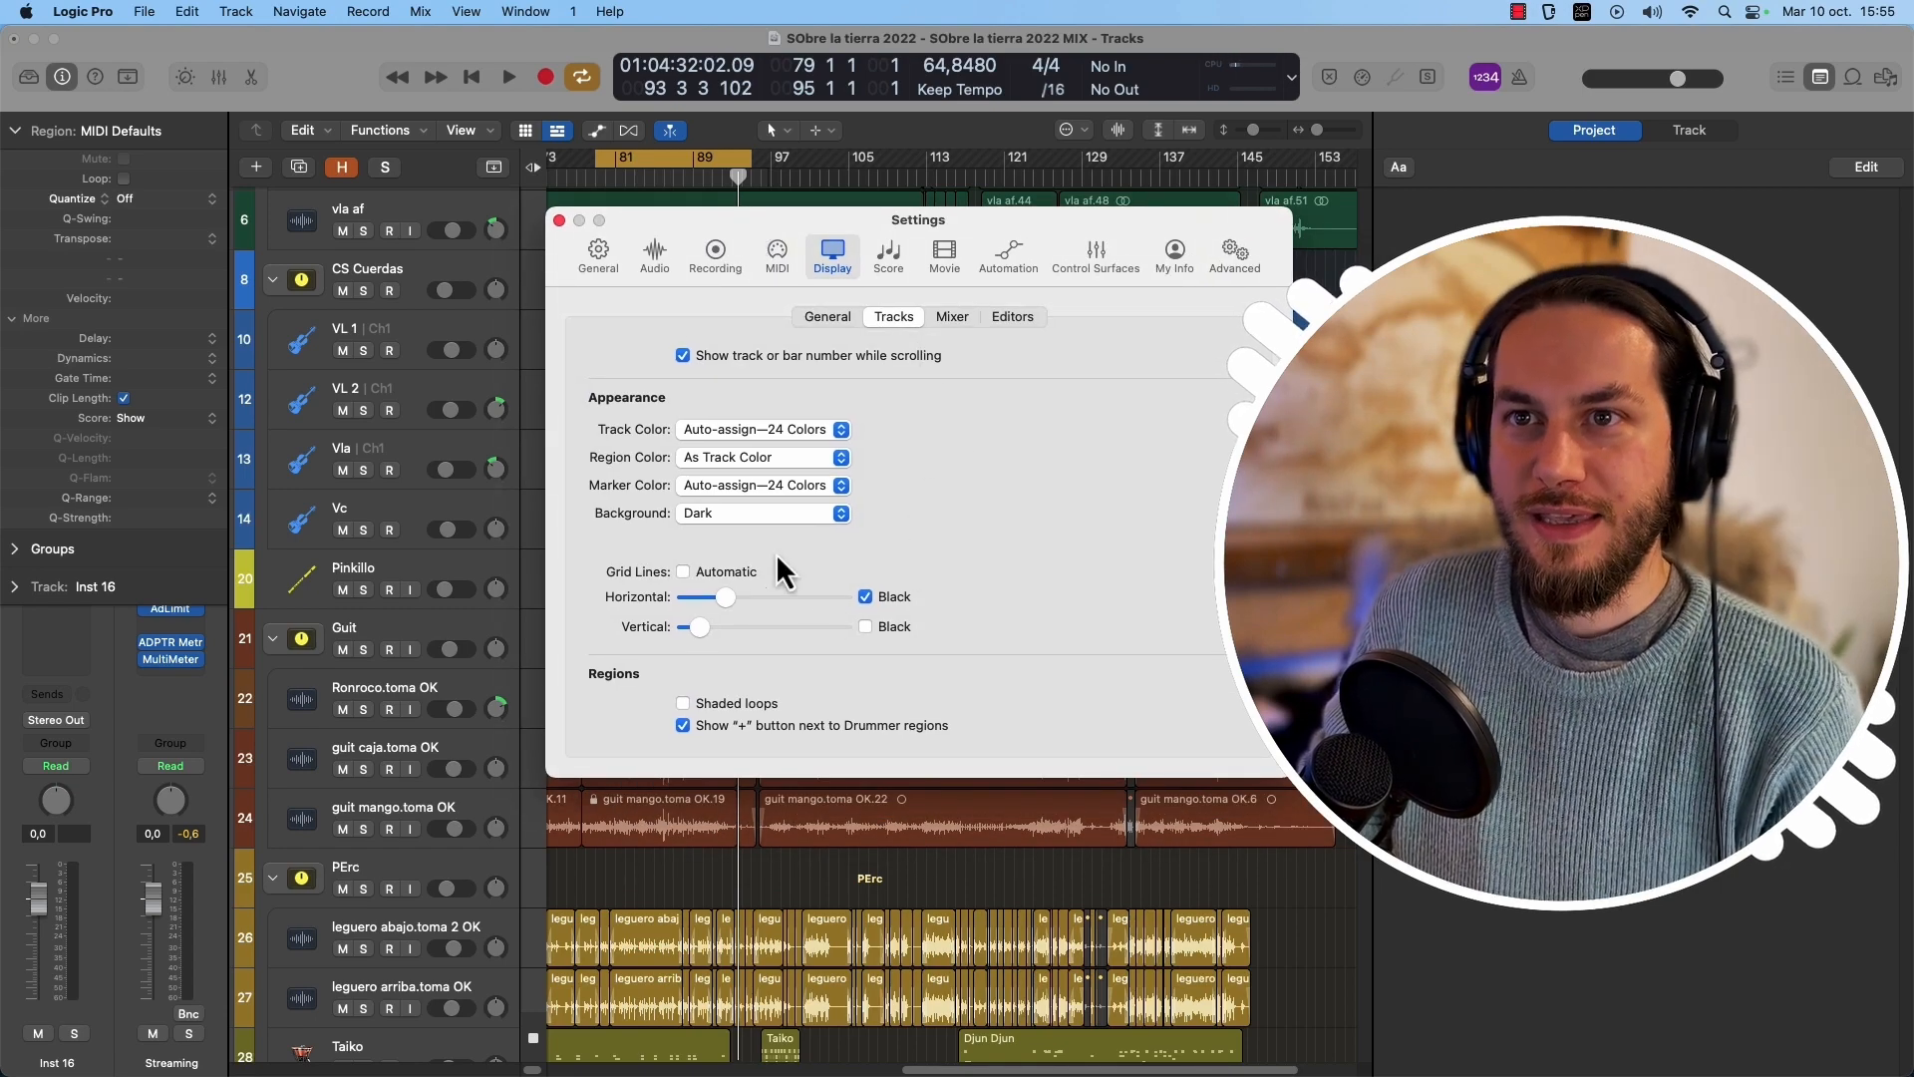
left_click_drag(632, 245, 943, 296)
scroll(620, 520, "up", 1)
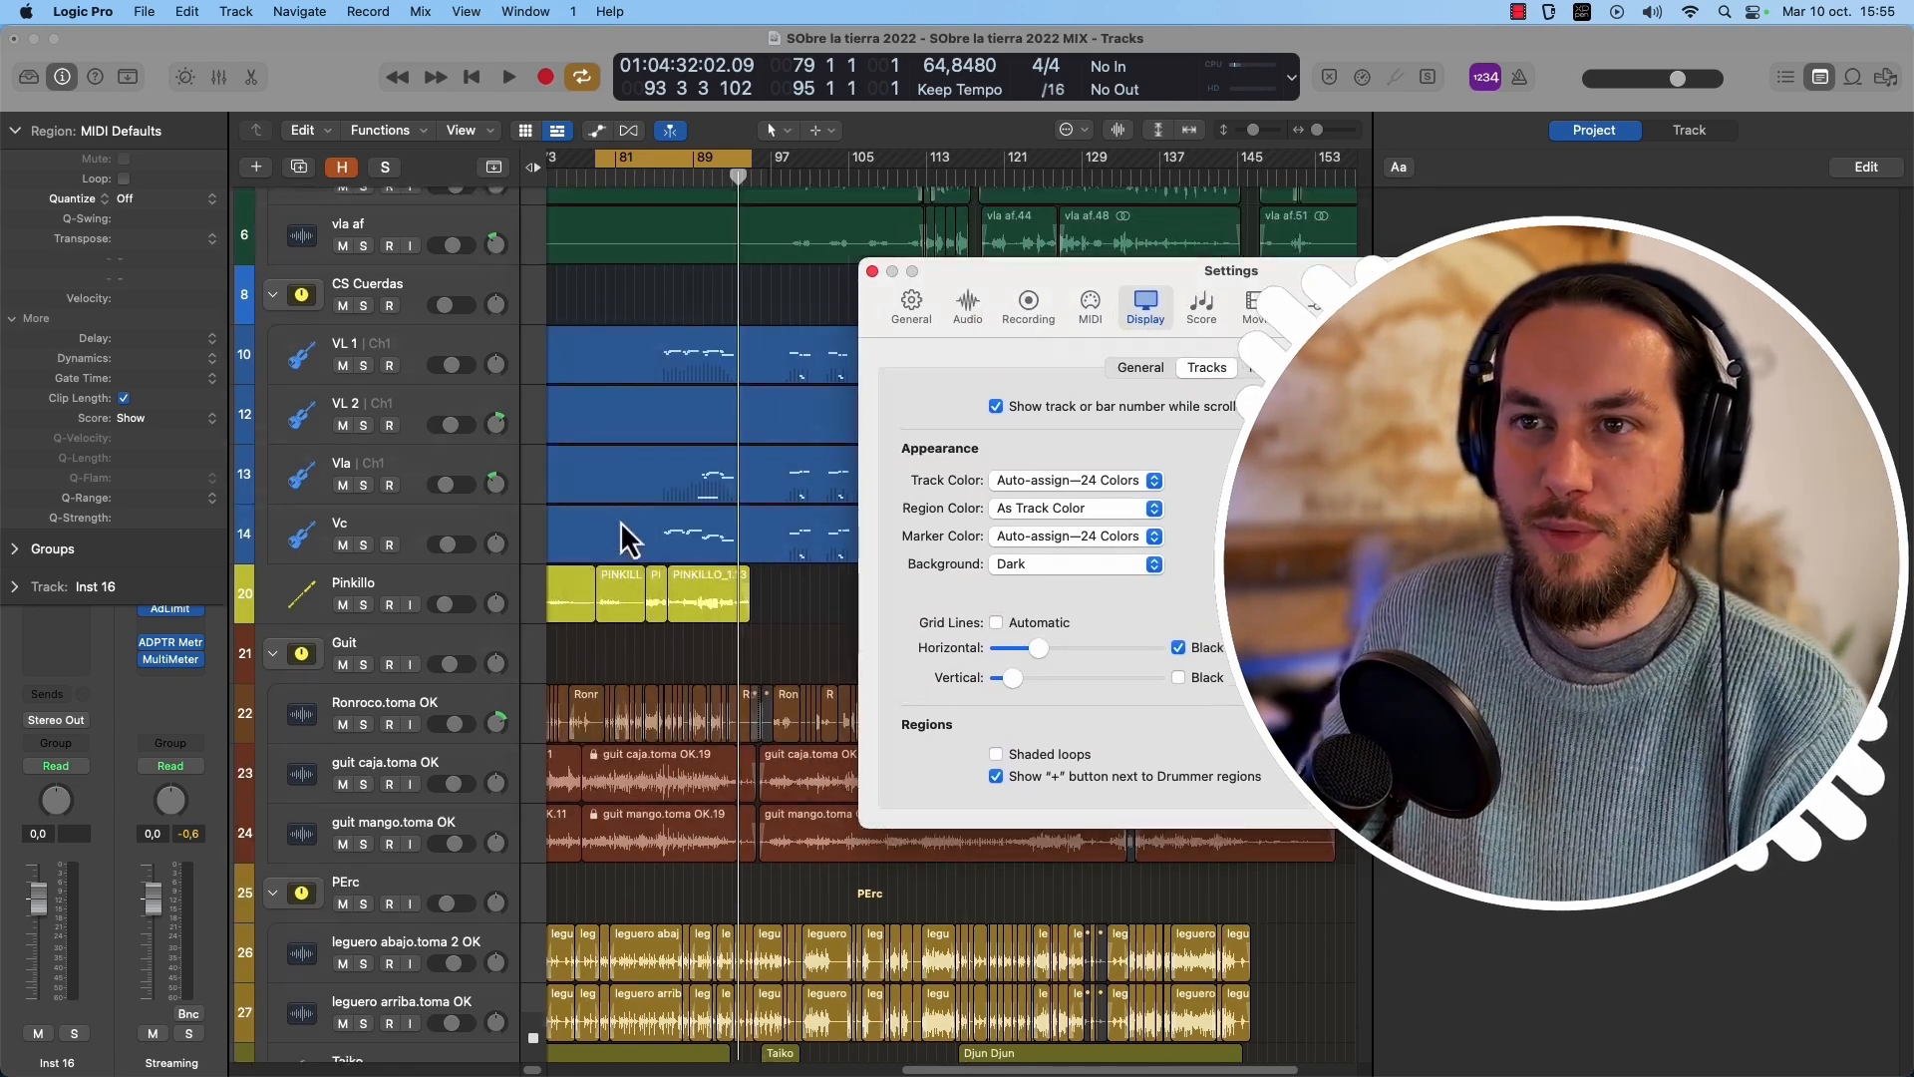
scroll(632, 523, "up", 3)
scroll(640, 525, "right", 2)
scroll(646, 525, "left", 2)
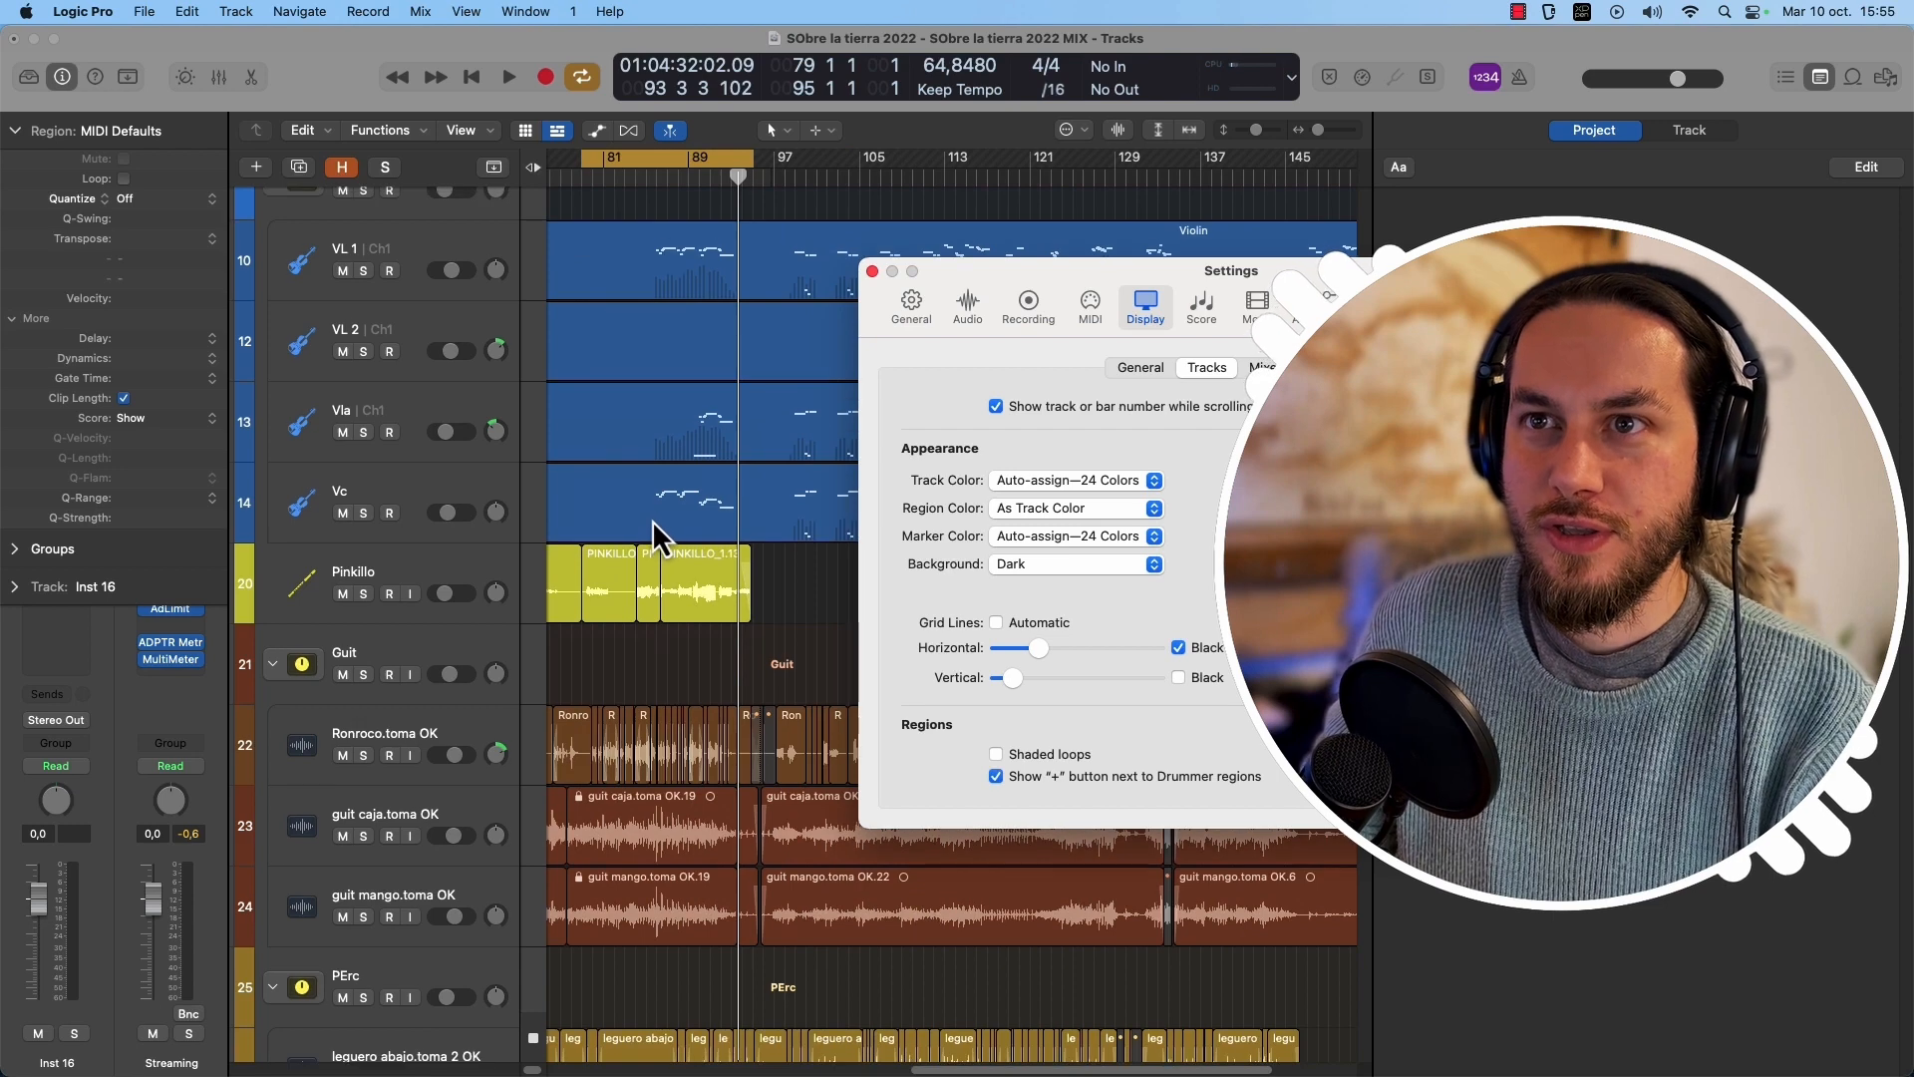
Set the tracks area's Background to Bright and inspect the lighter area across all the tracks.
left_click(1027, 564)
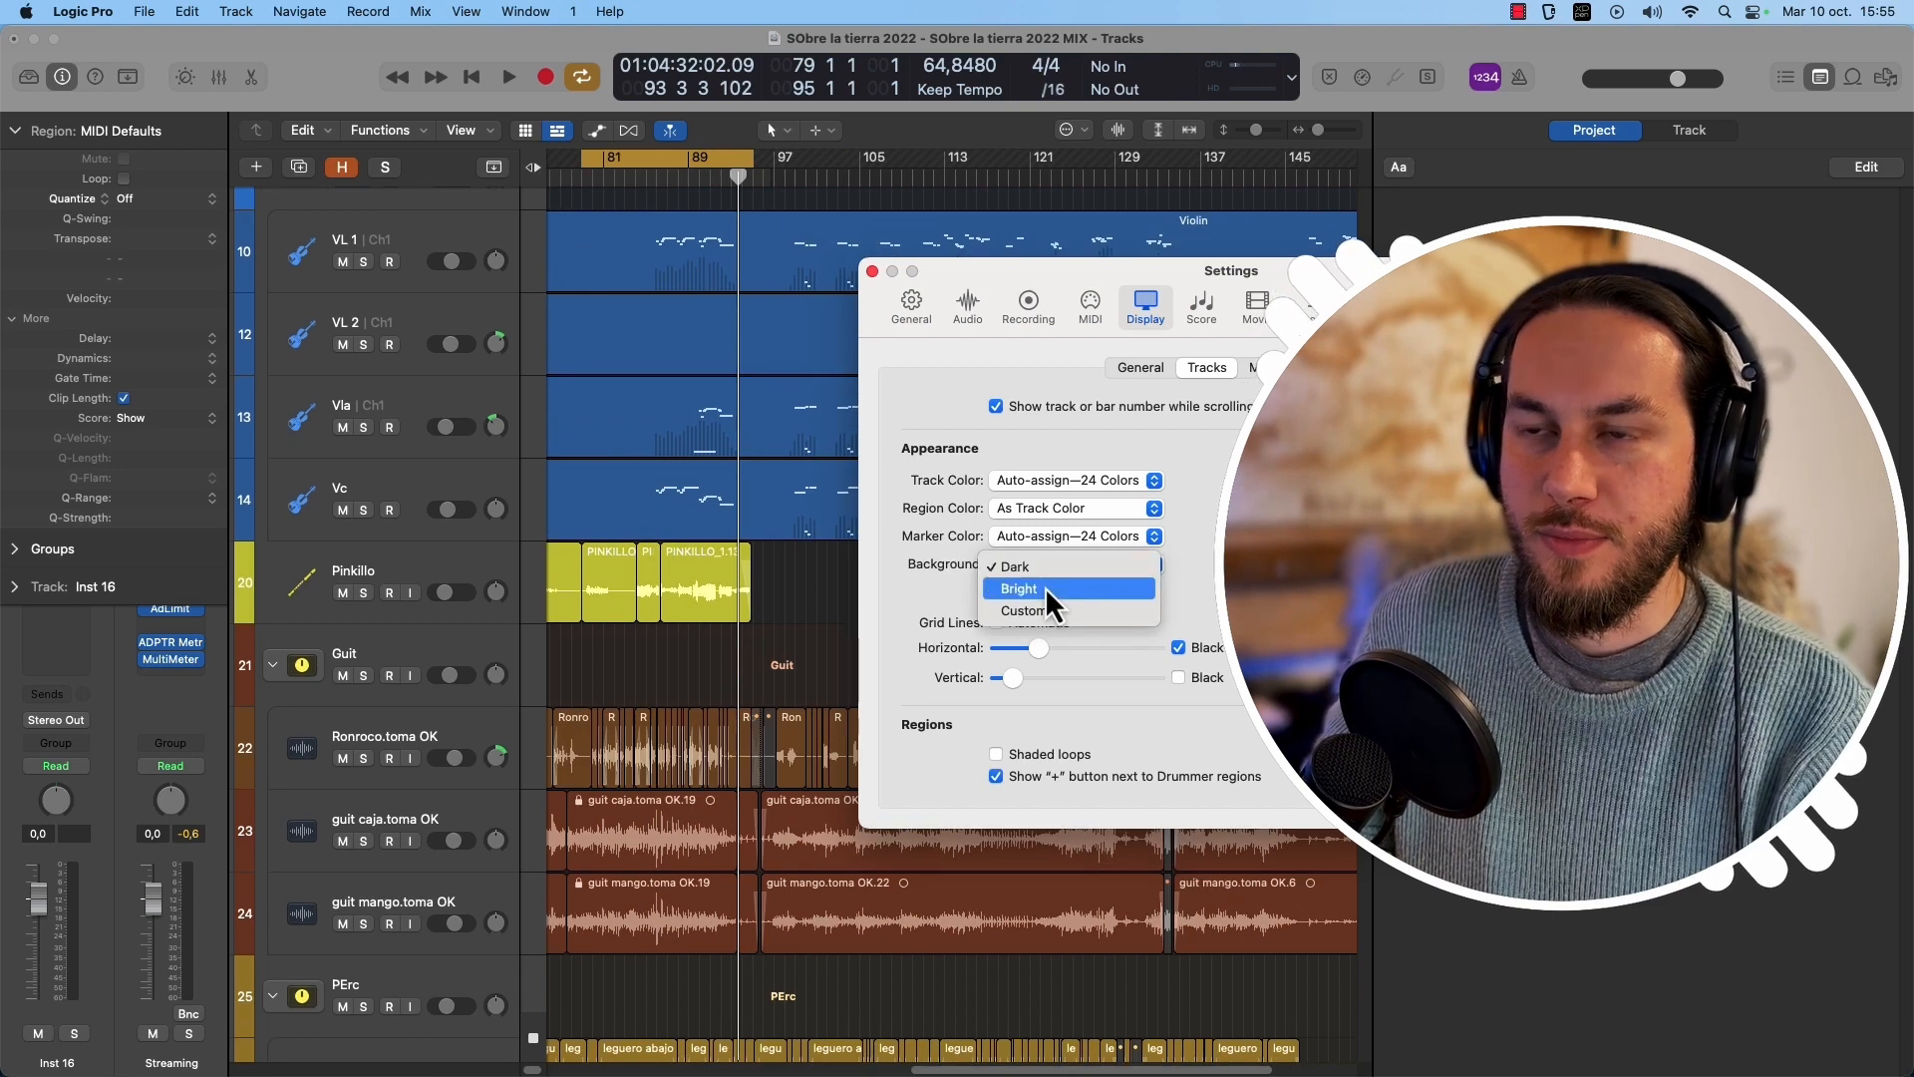
left_click(1047, 590)
scroll(696, 649, "up", 3)
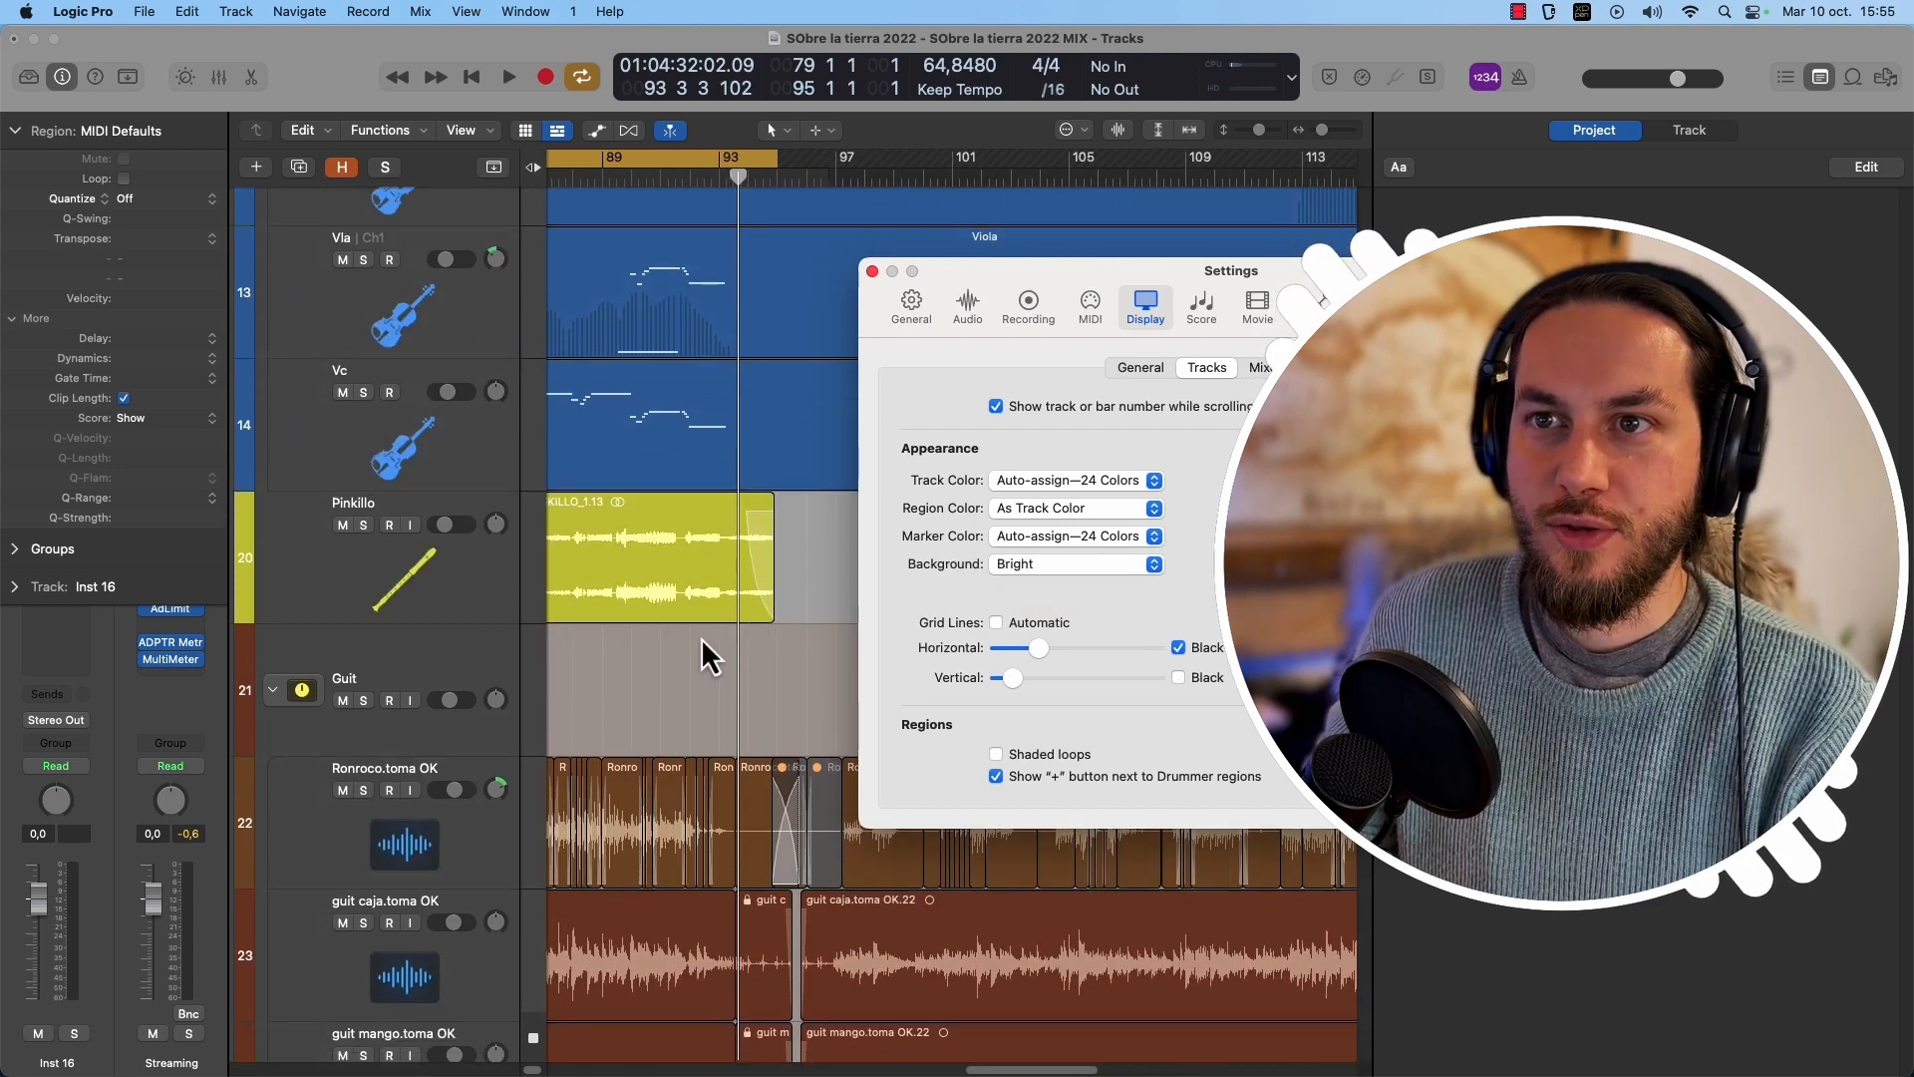
scroll(702, 639, "down", 4)
scroll(687, 628, "left", 3)
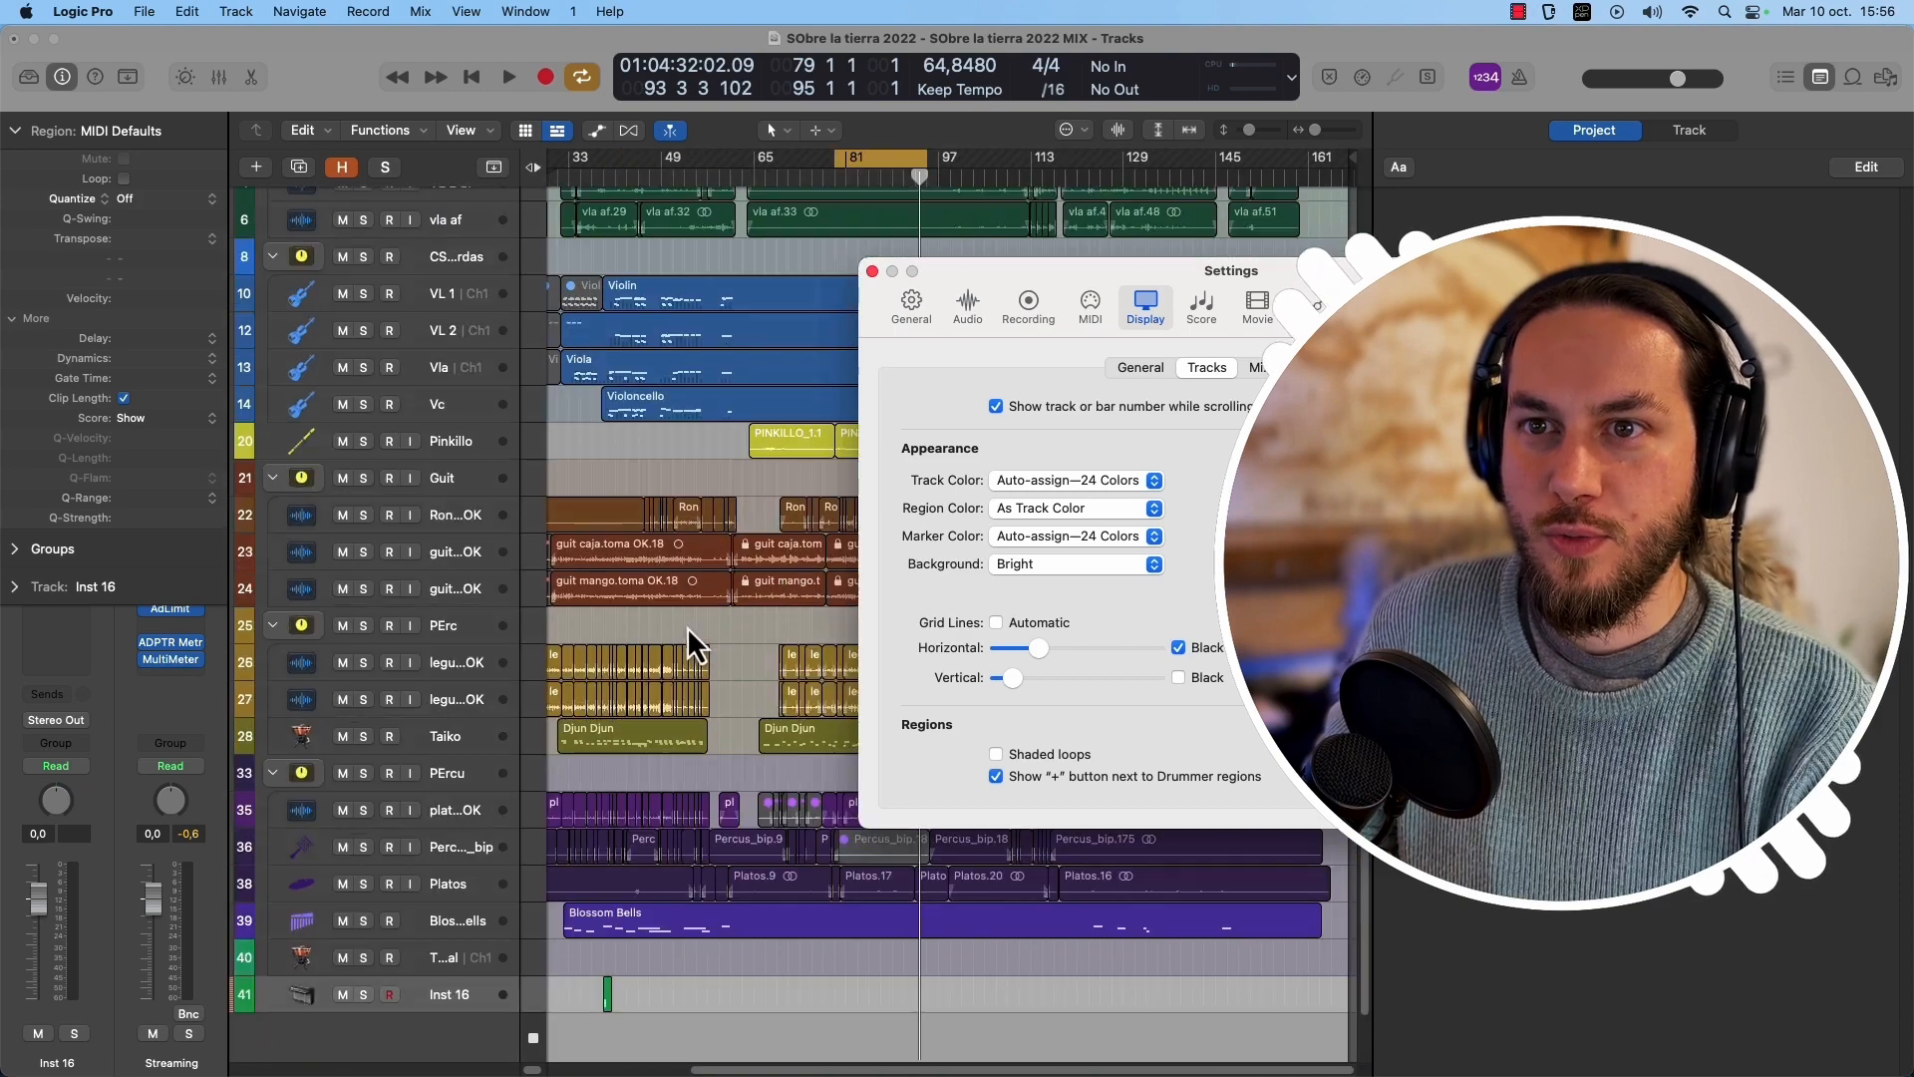
Try the Custom Background with its brightness slider, move the Settings window clear of the tracks, and set Background to Dark.
scroll(685, 626, "up", 4)
left_click(1069, 564)
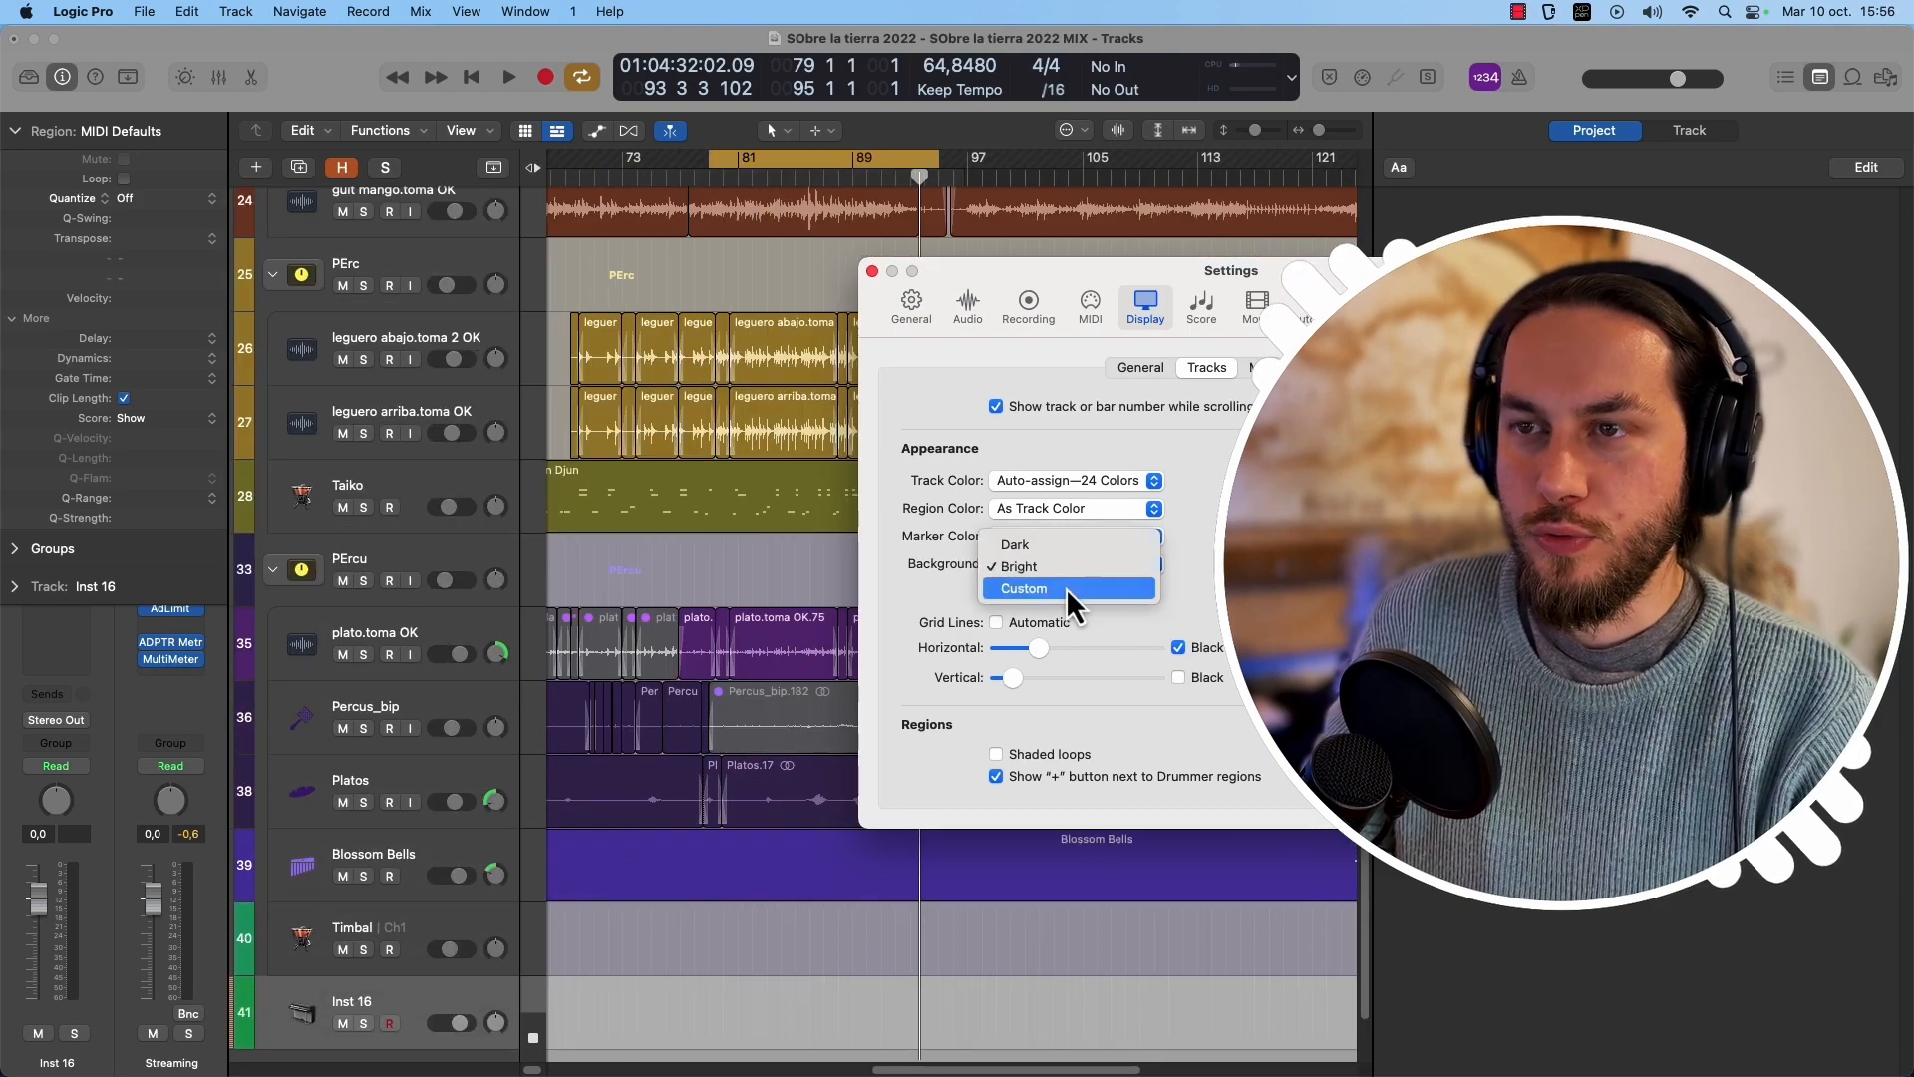
left_click(1067, 586)
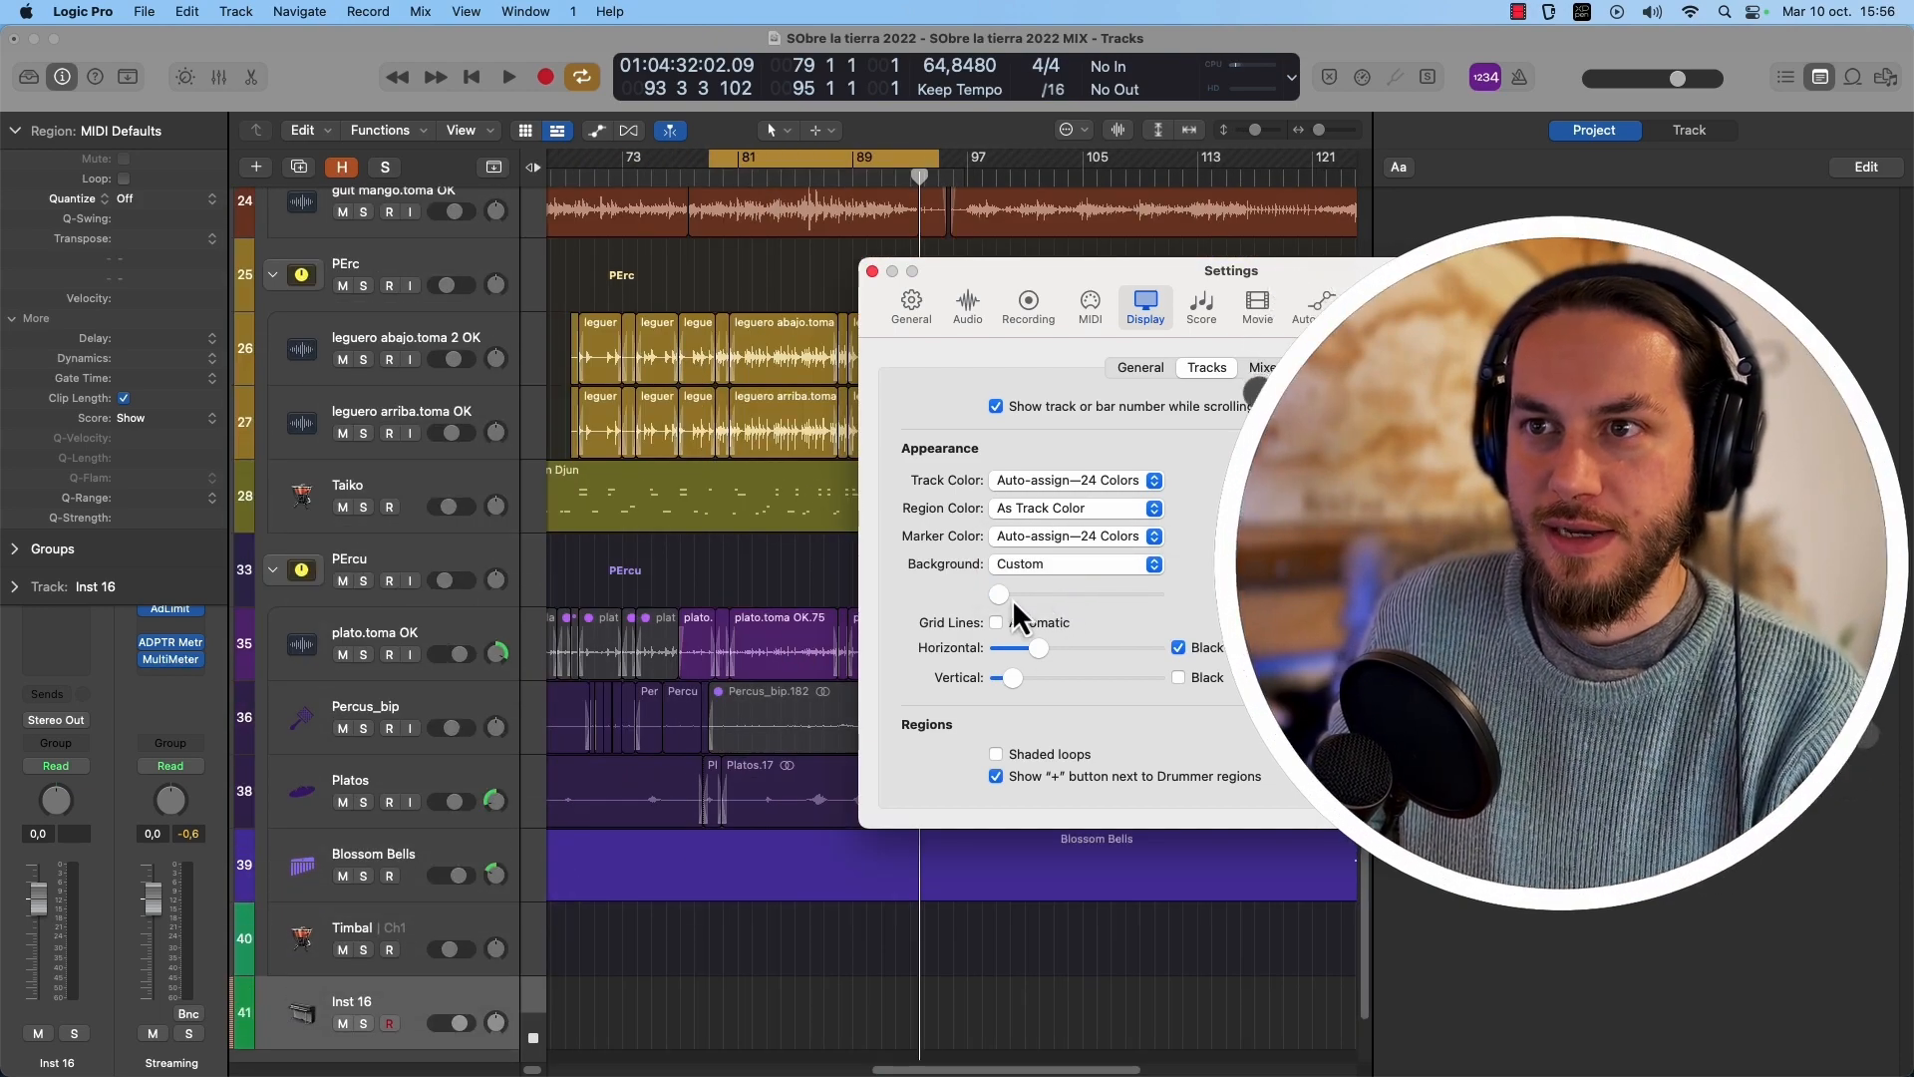
left_click_drag(950, 294, 1145, 222)
left_click_drag(1216, 522, 1114, 532)
left_click(1258, 492)
left_click(1251, 451)
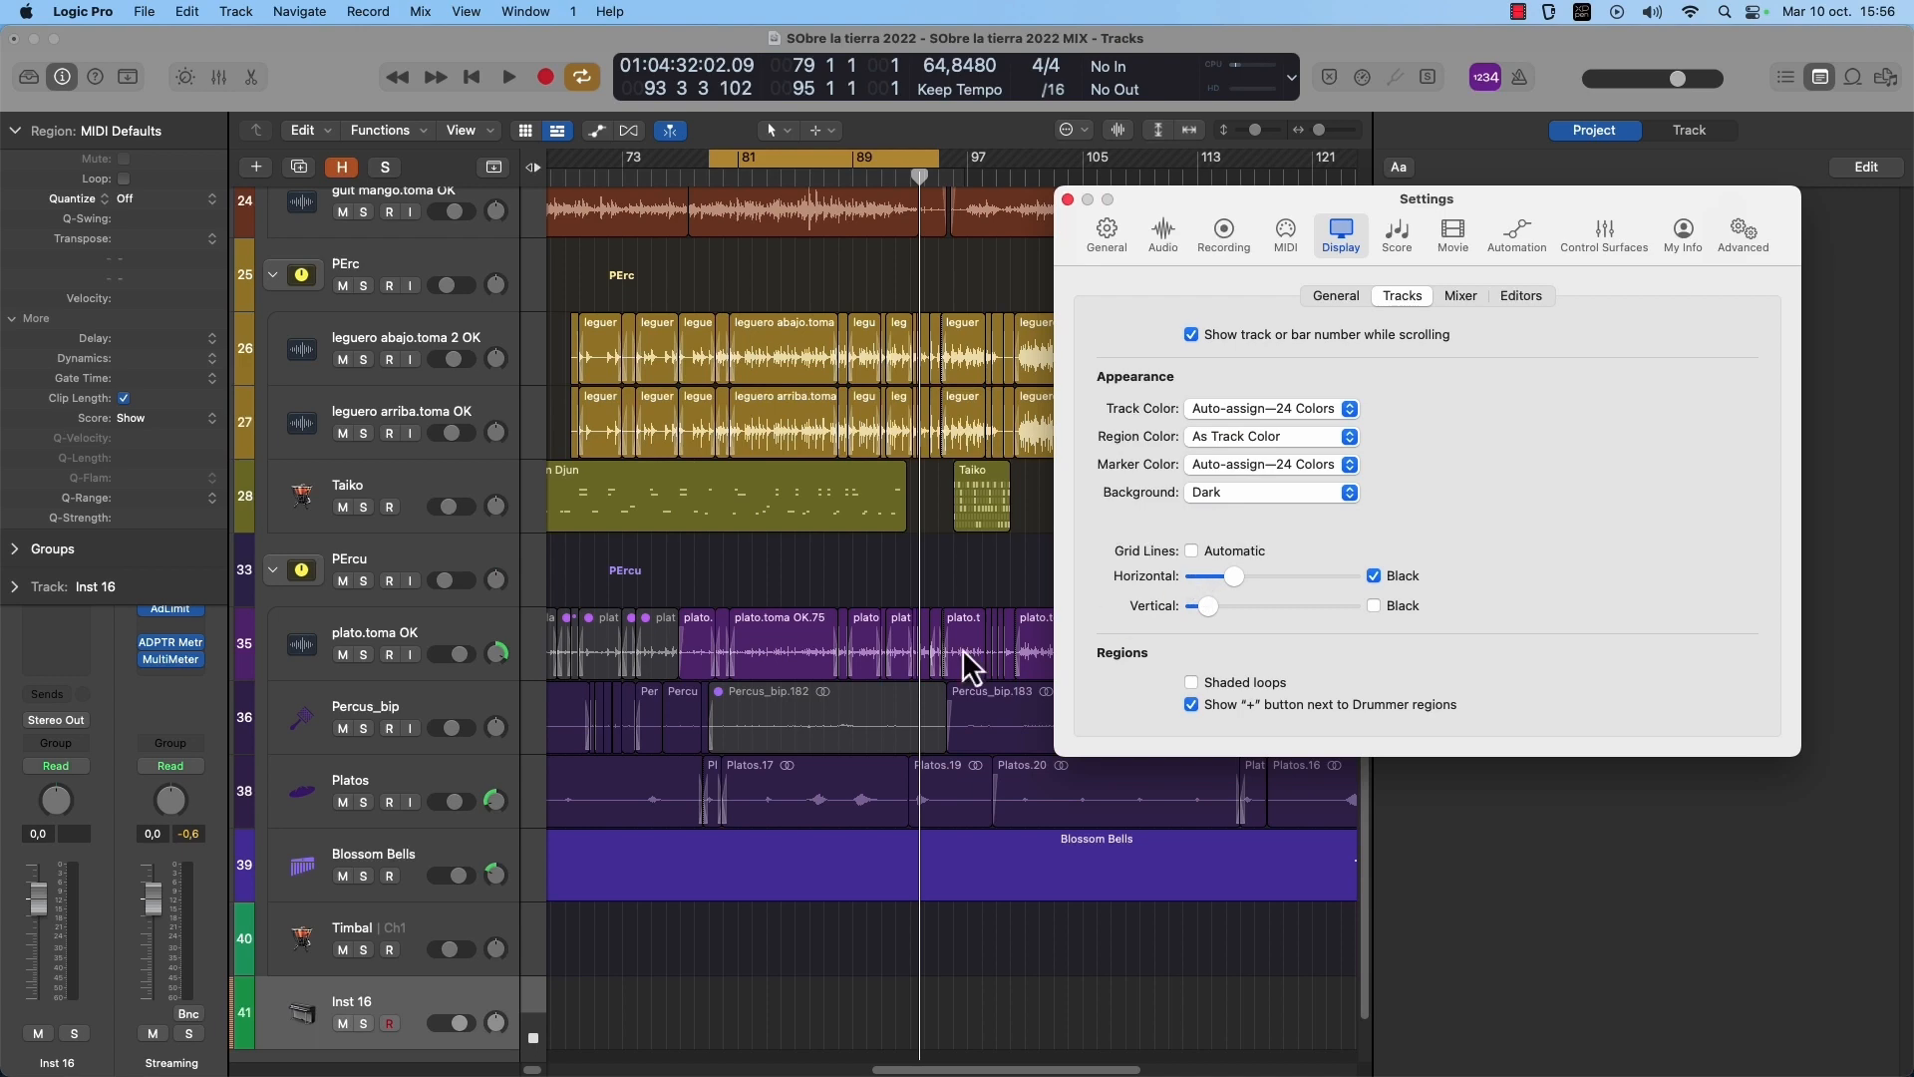
Turn the Automatic grid lines option on and back off to compare it with the manual controls.
scroll(813, 608, "up", 5)
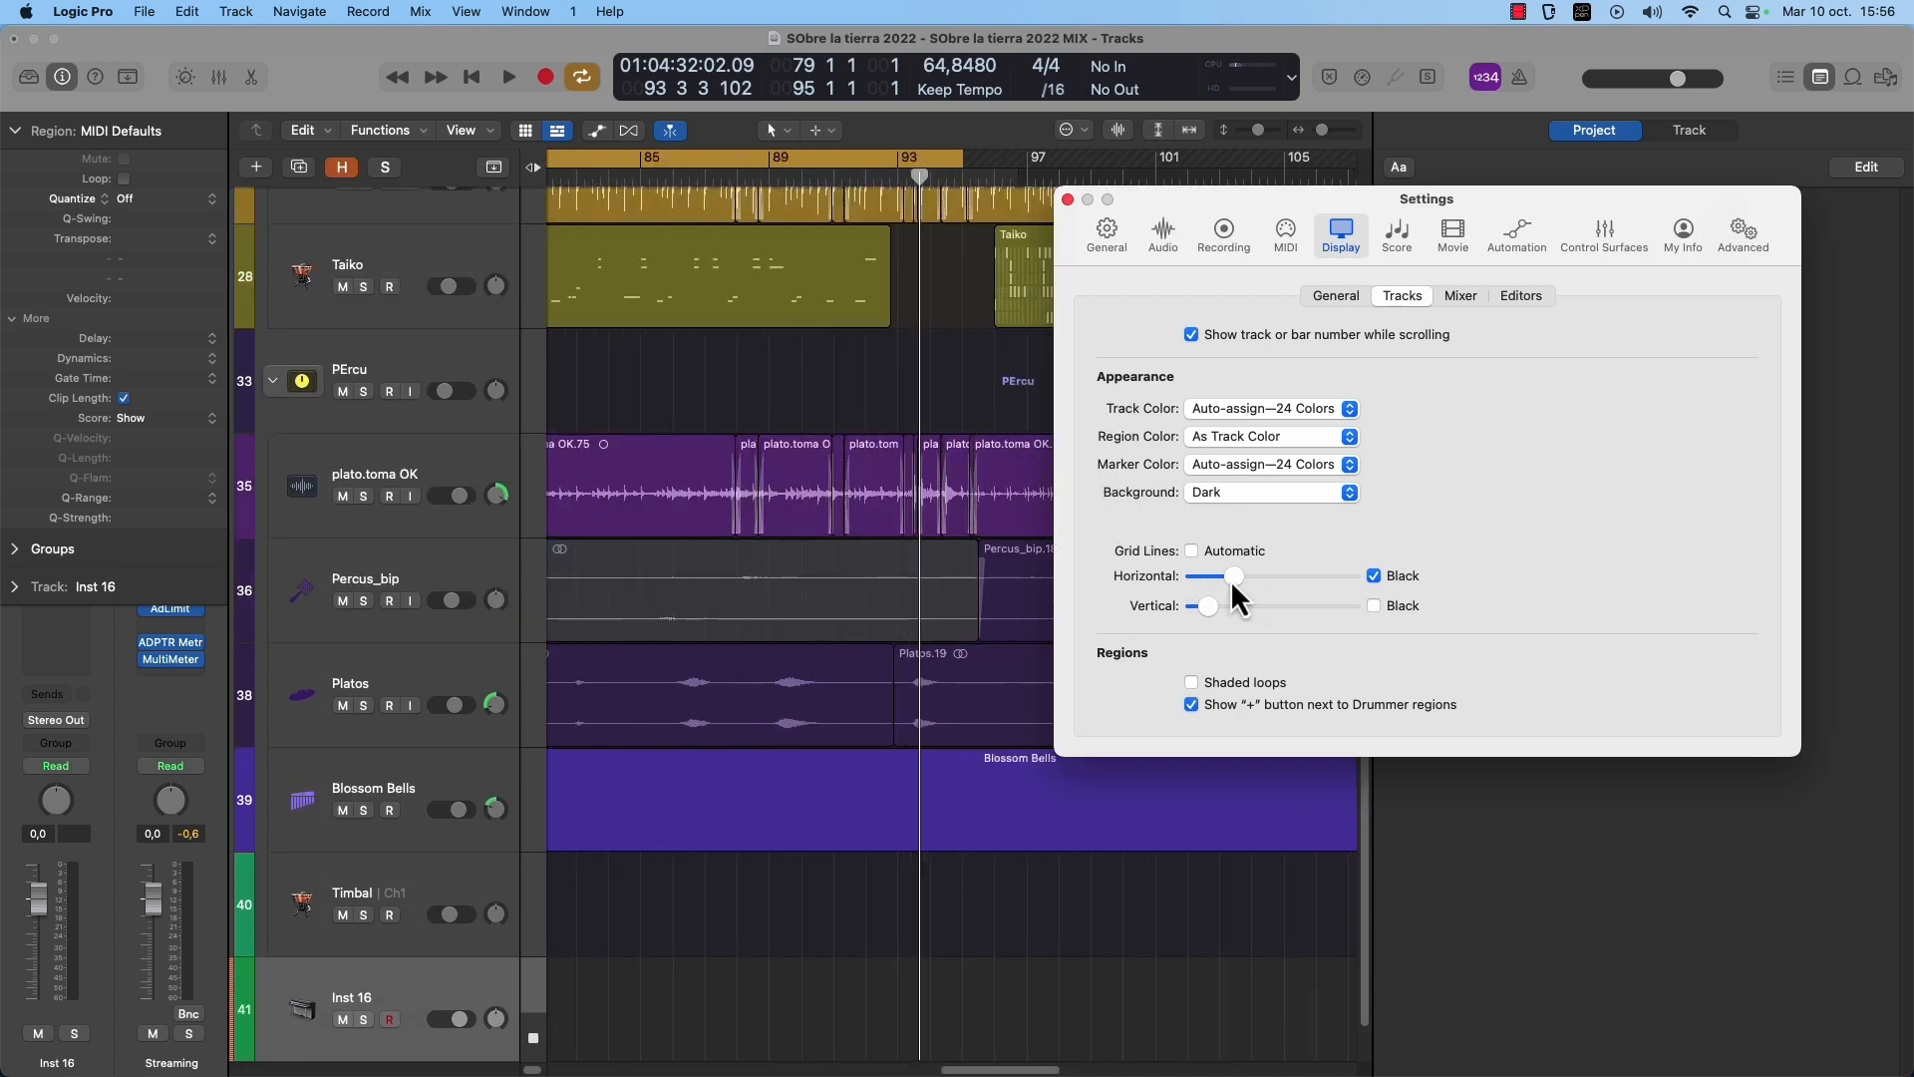
left_click(1190, 554)
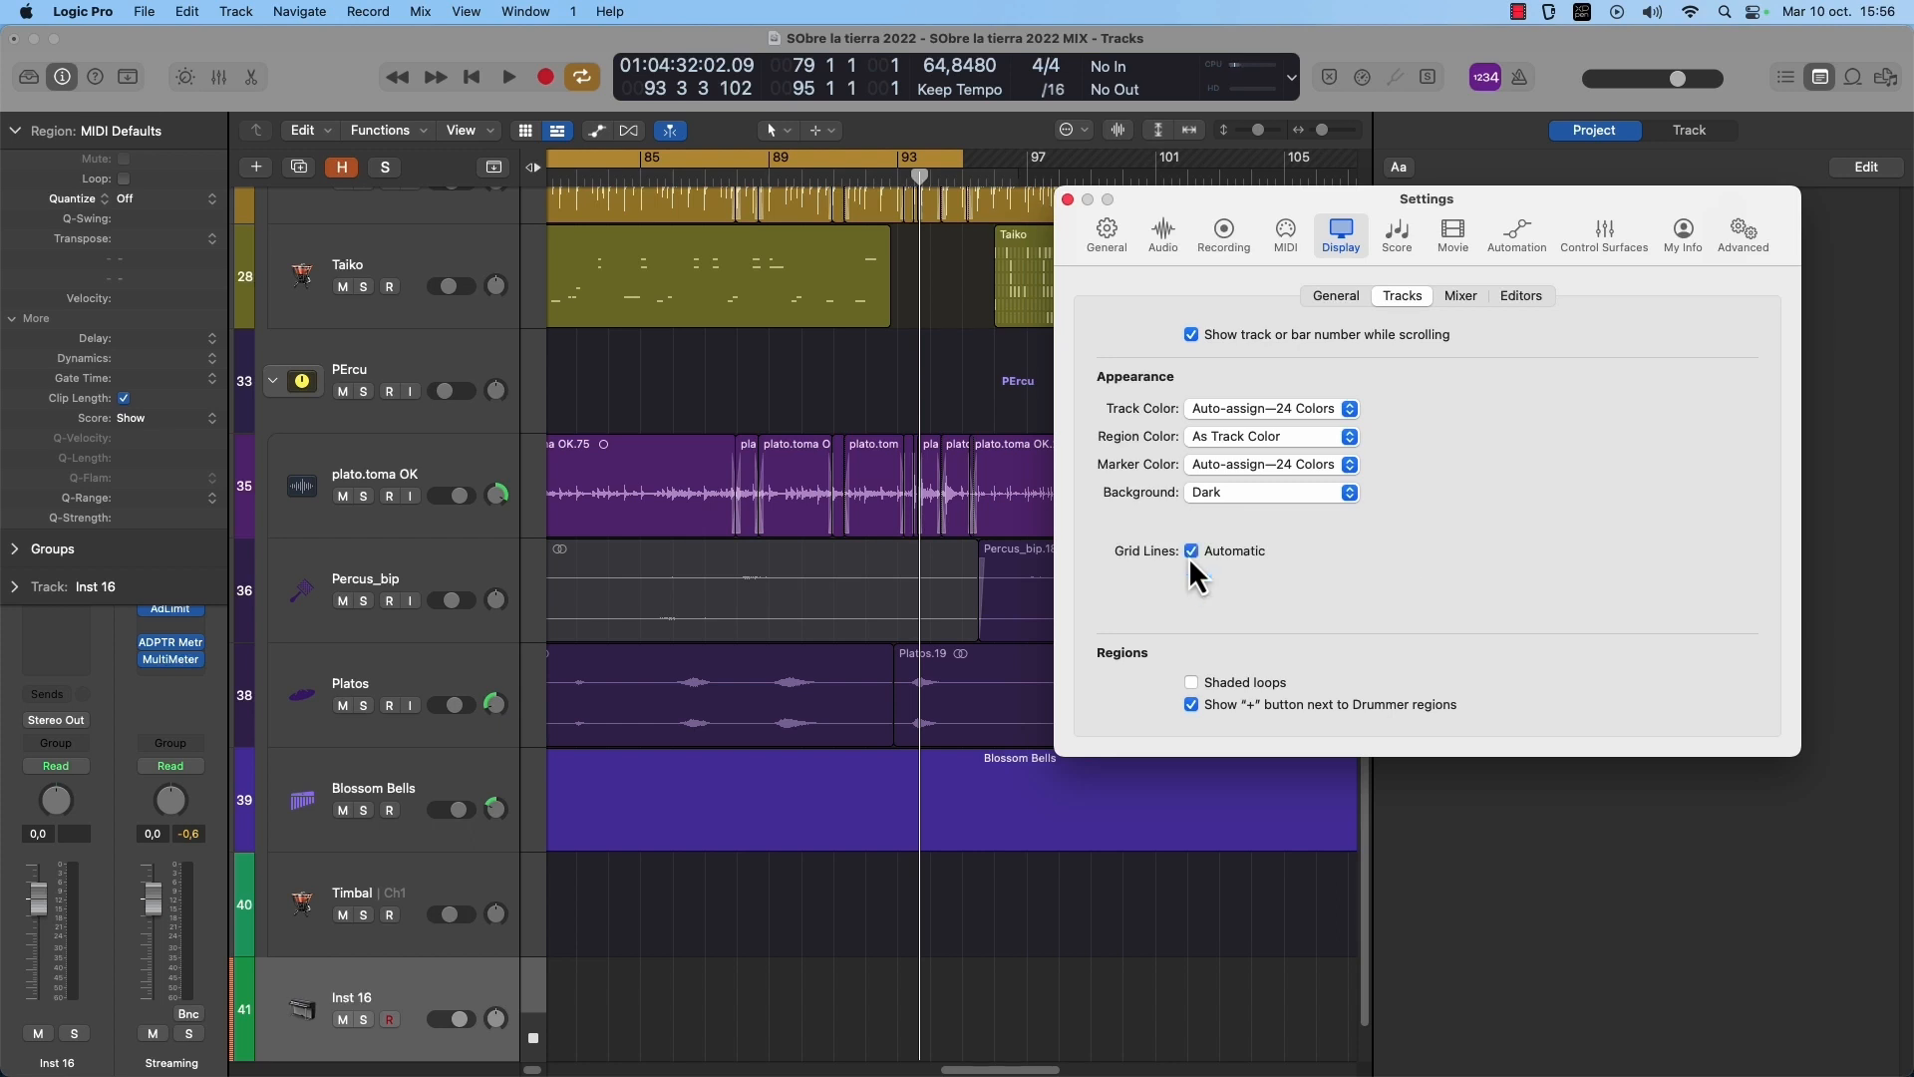
left_click(1190, 555)
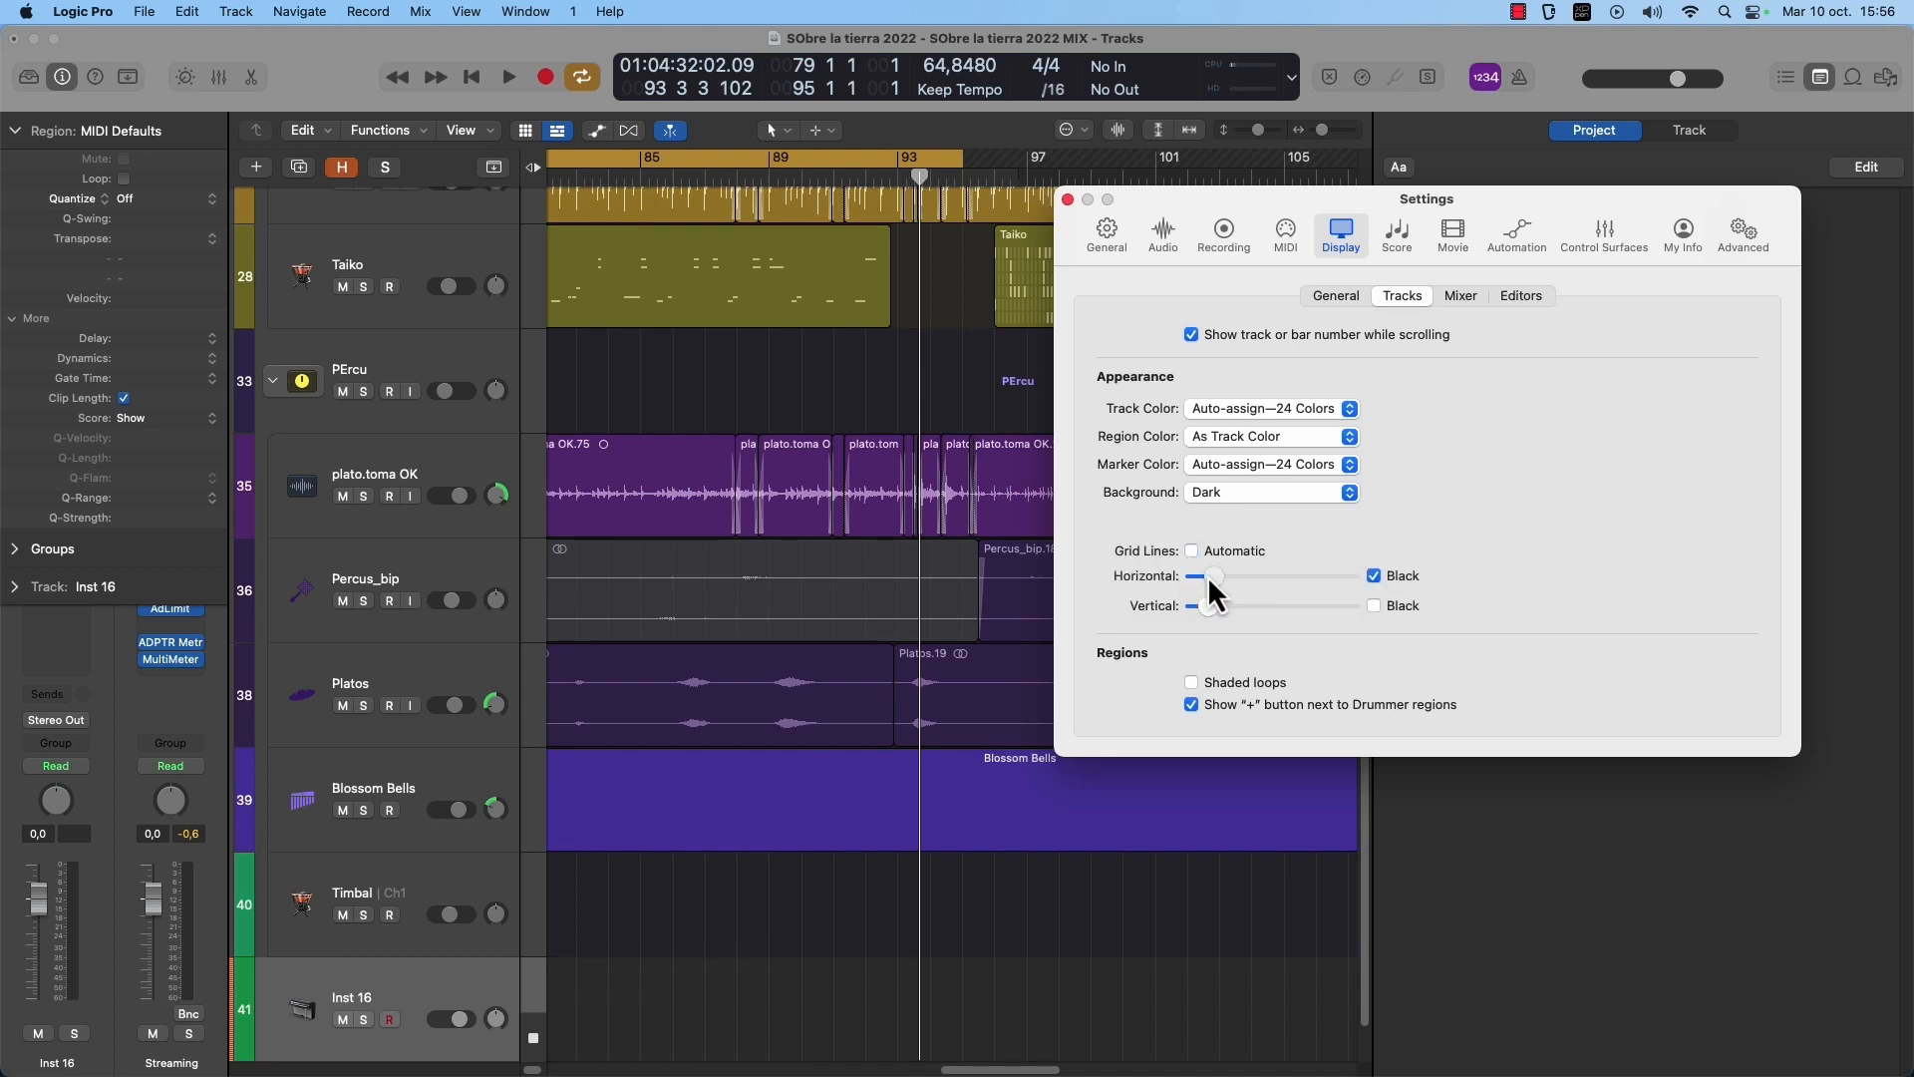
Open the Djun Djun region in the Piano Roll and adjust the Horizontal grid lines slider while checking the tracks area.
double_click(802, 289)
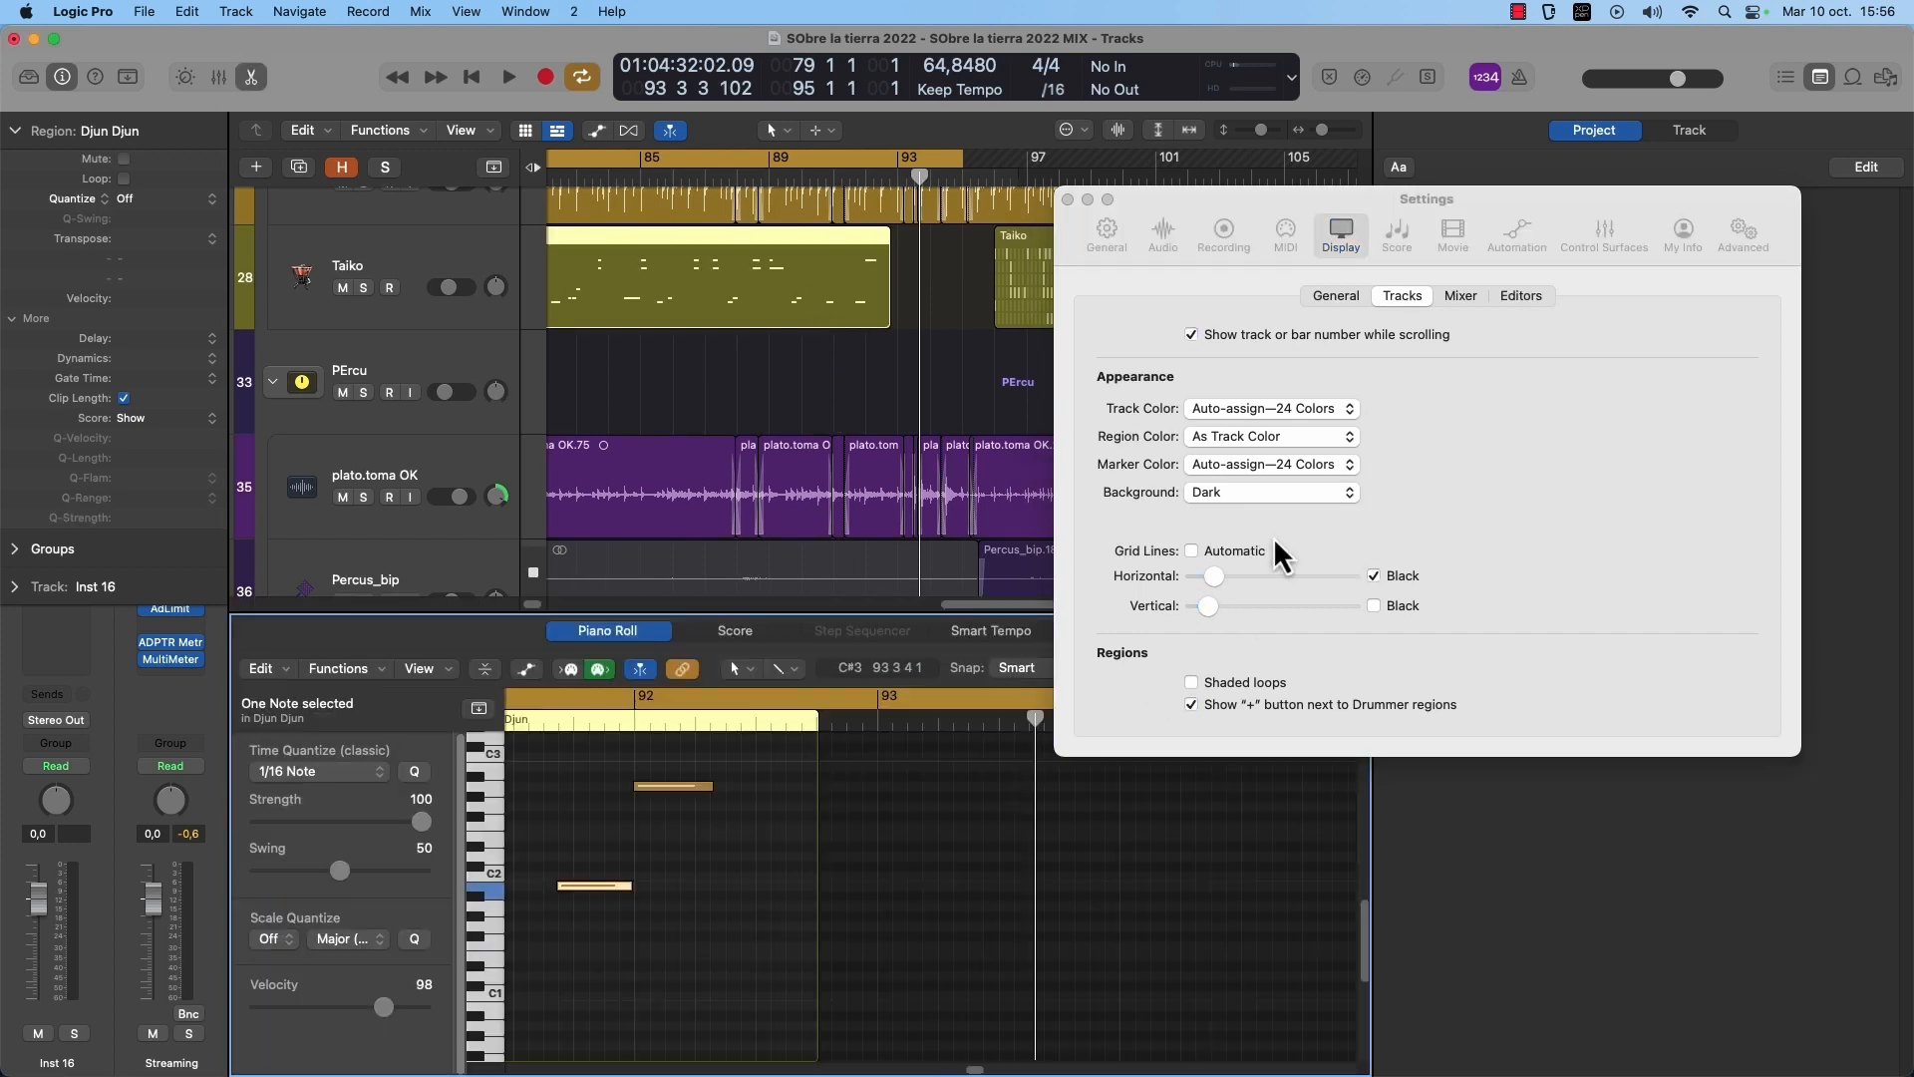
mouse_move(1214, 575)
left_mouse_down()
mouse_move(1190, 576)
mouse_move(1426, 574)
mouse_move(1176, 548)
mouse_move(1463, 570)
mouse_move(1243, 575)
left_mouse_up()
scroll(863, 431, "left", 5)
scroll(863, 430, "up", 3)
scroll(606, 427, "right", 3)
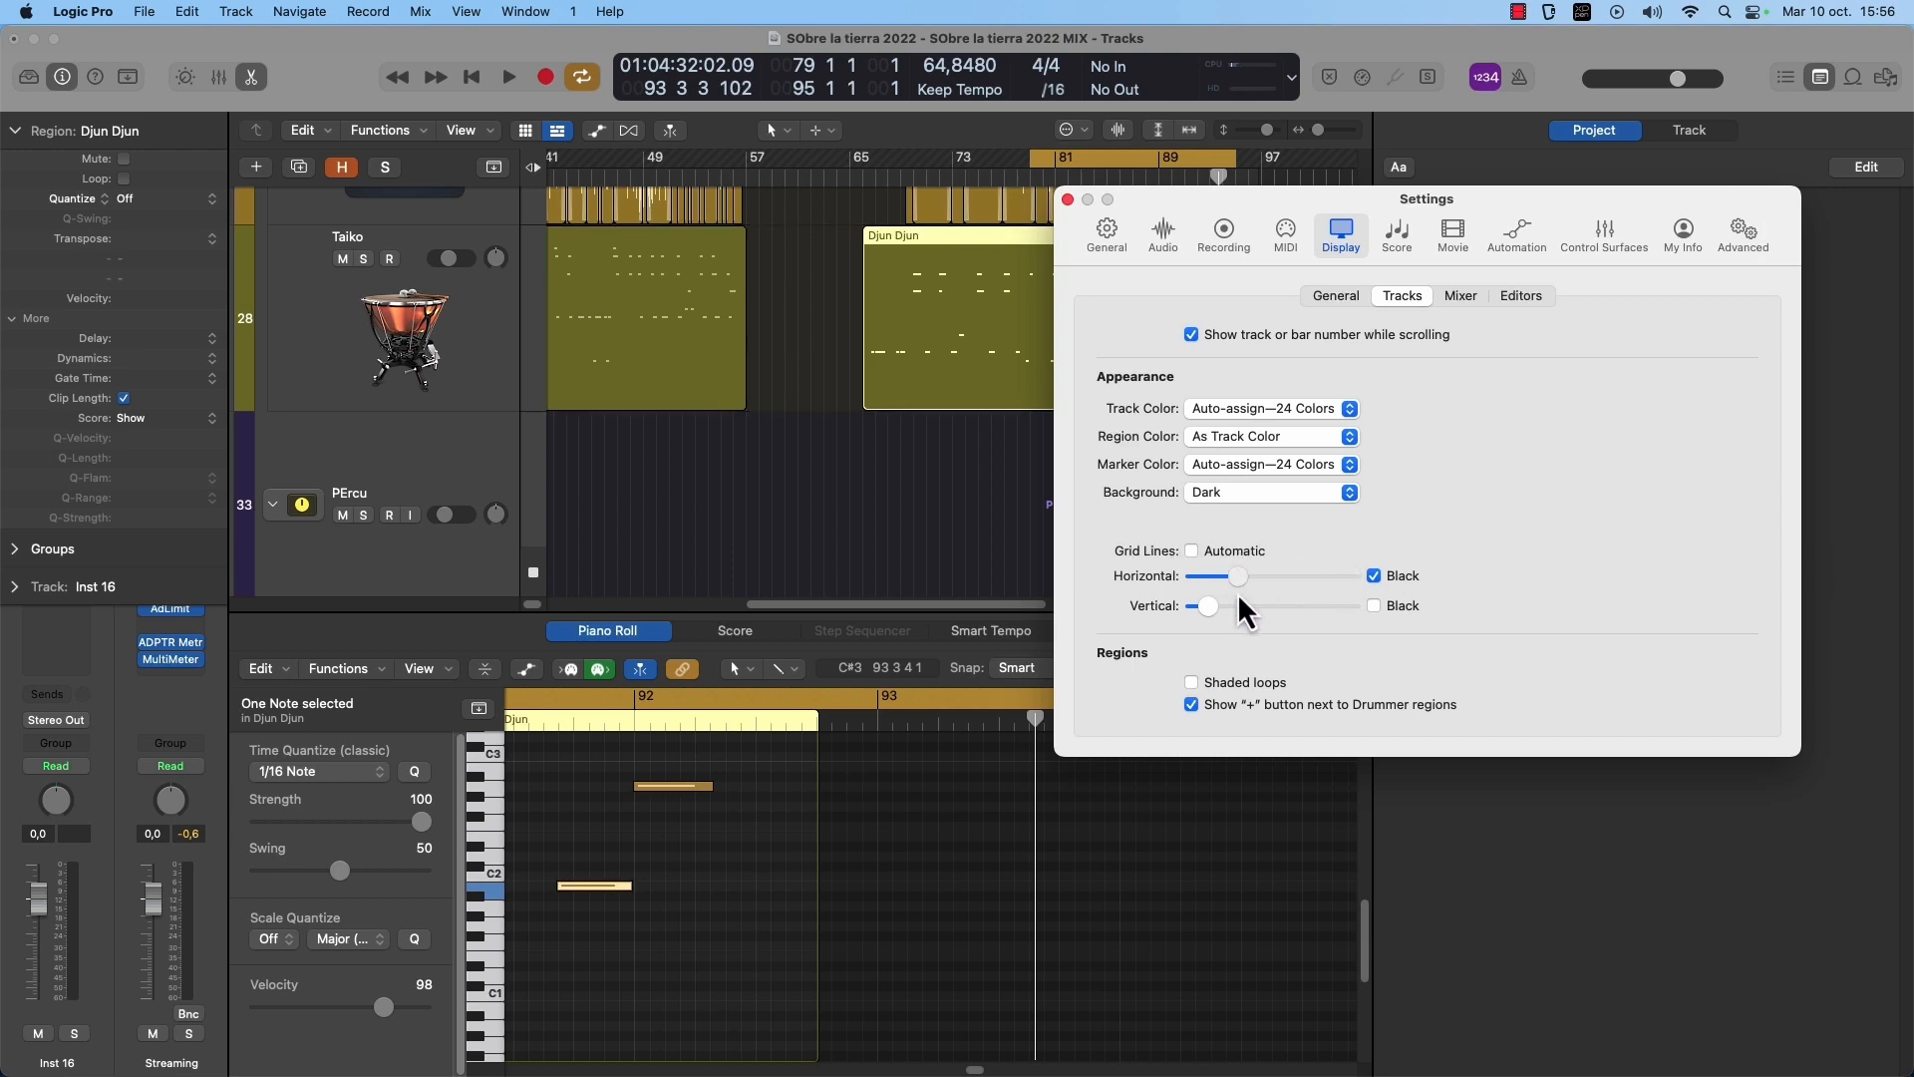
scroll(934, 558, "right", 5)
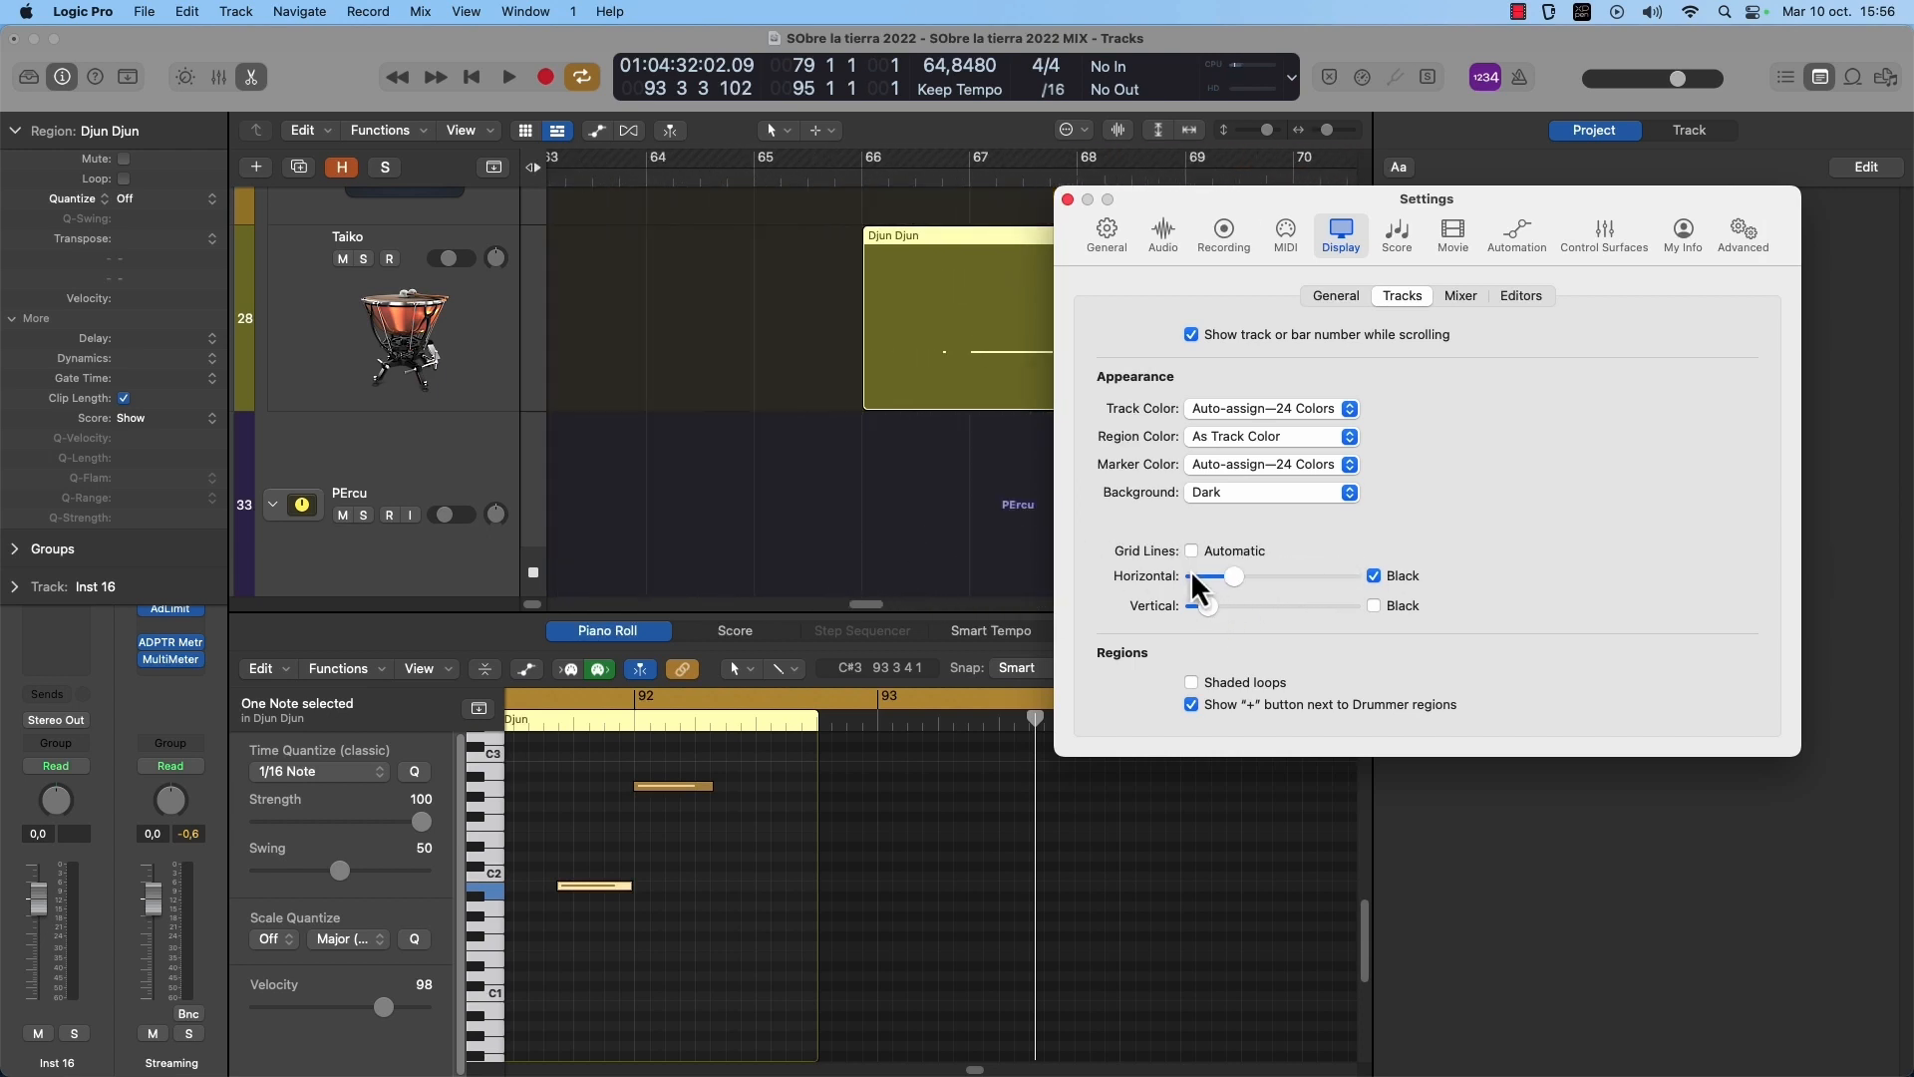
Raise the Vertical grid lines slider to maximum and inspect the lines in the tracks area at different zoom levels.
left_click_drag(1207, 605, 1400, 627)
key("super+Left")
key("super+Left")
key("super+Left")
key("super+Left")
key("super+Left")
key("super+Left")
key("super+Left")
key("super+Left")
key("super+Left")
key("super+Up")
key("super+Up")
key("super+Up")
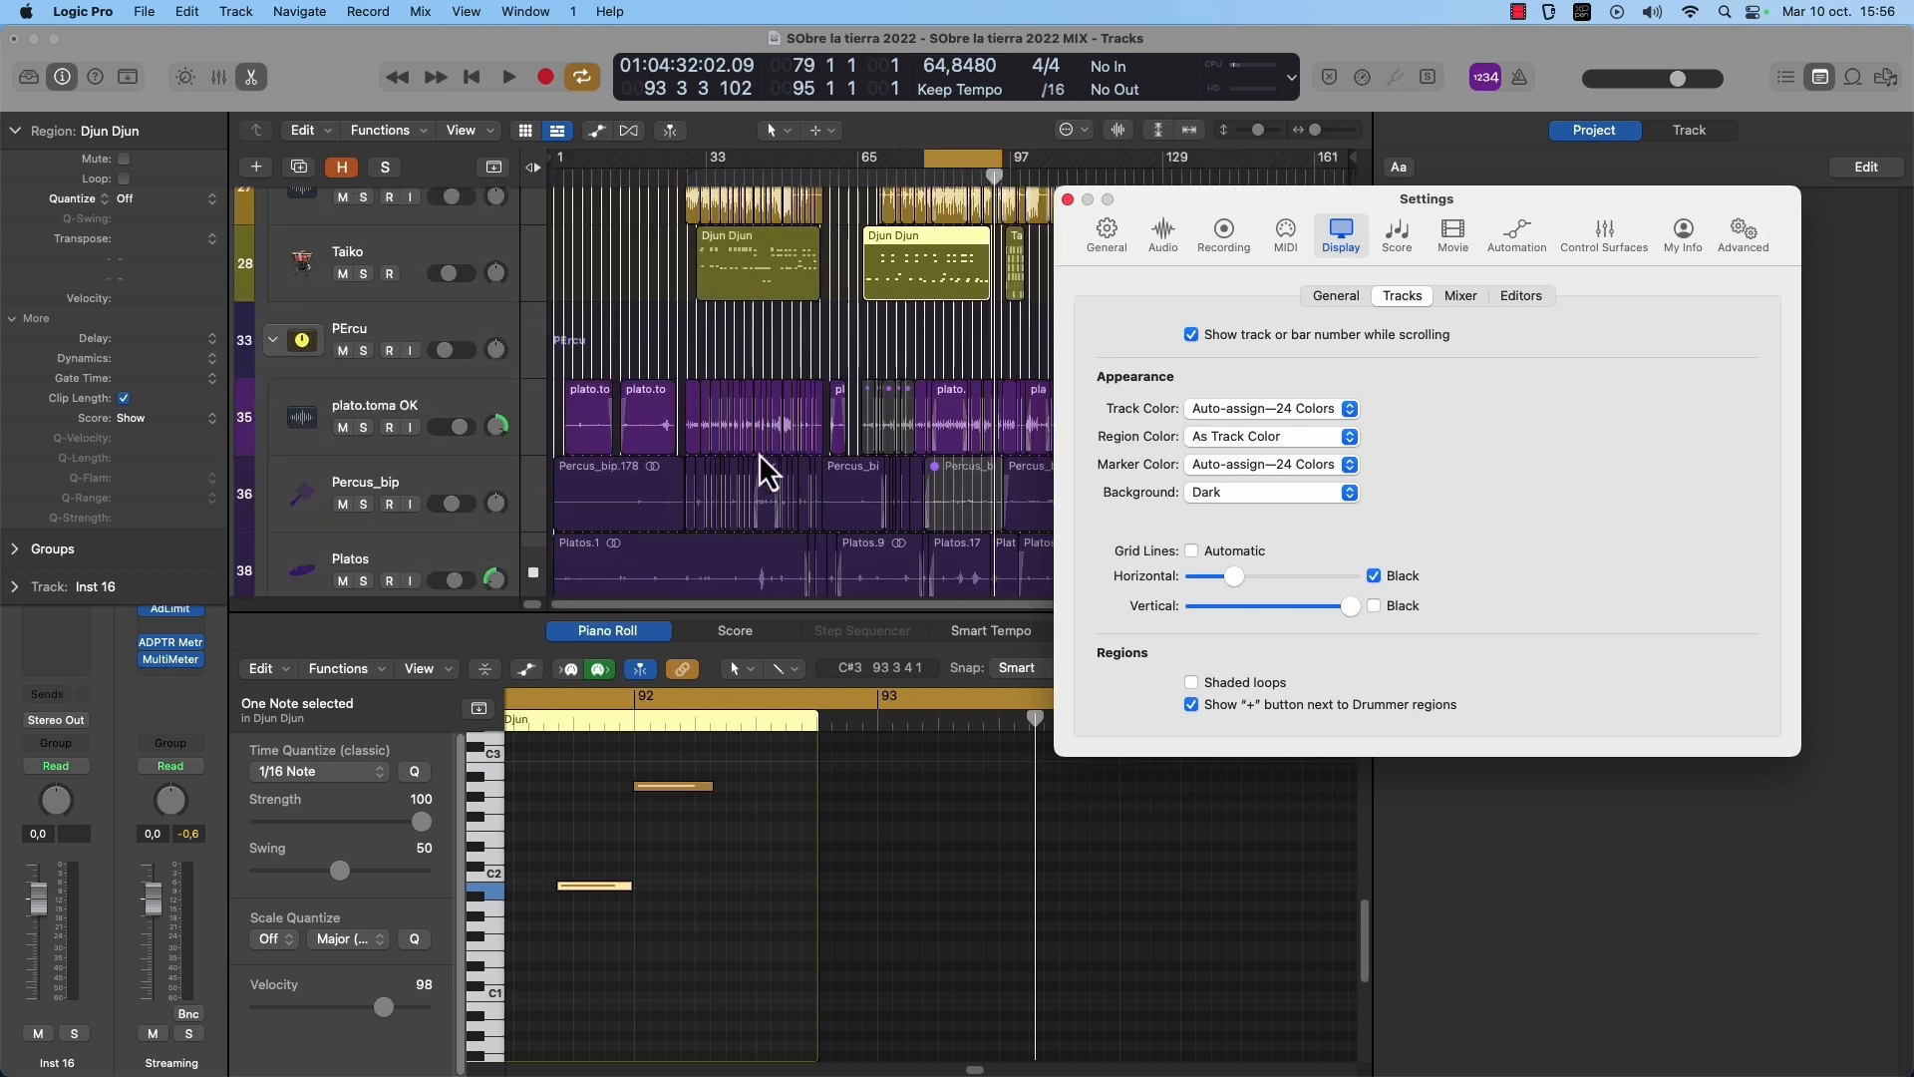
key("super+Right")
key("super+Right")
key("super+Right")
key("super+Right")
key("super+Down")
key("super+Down")
key("super+Down")
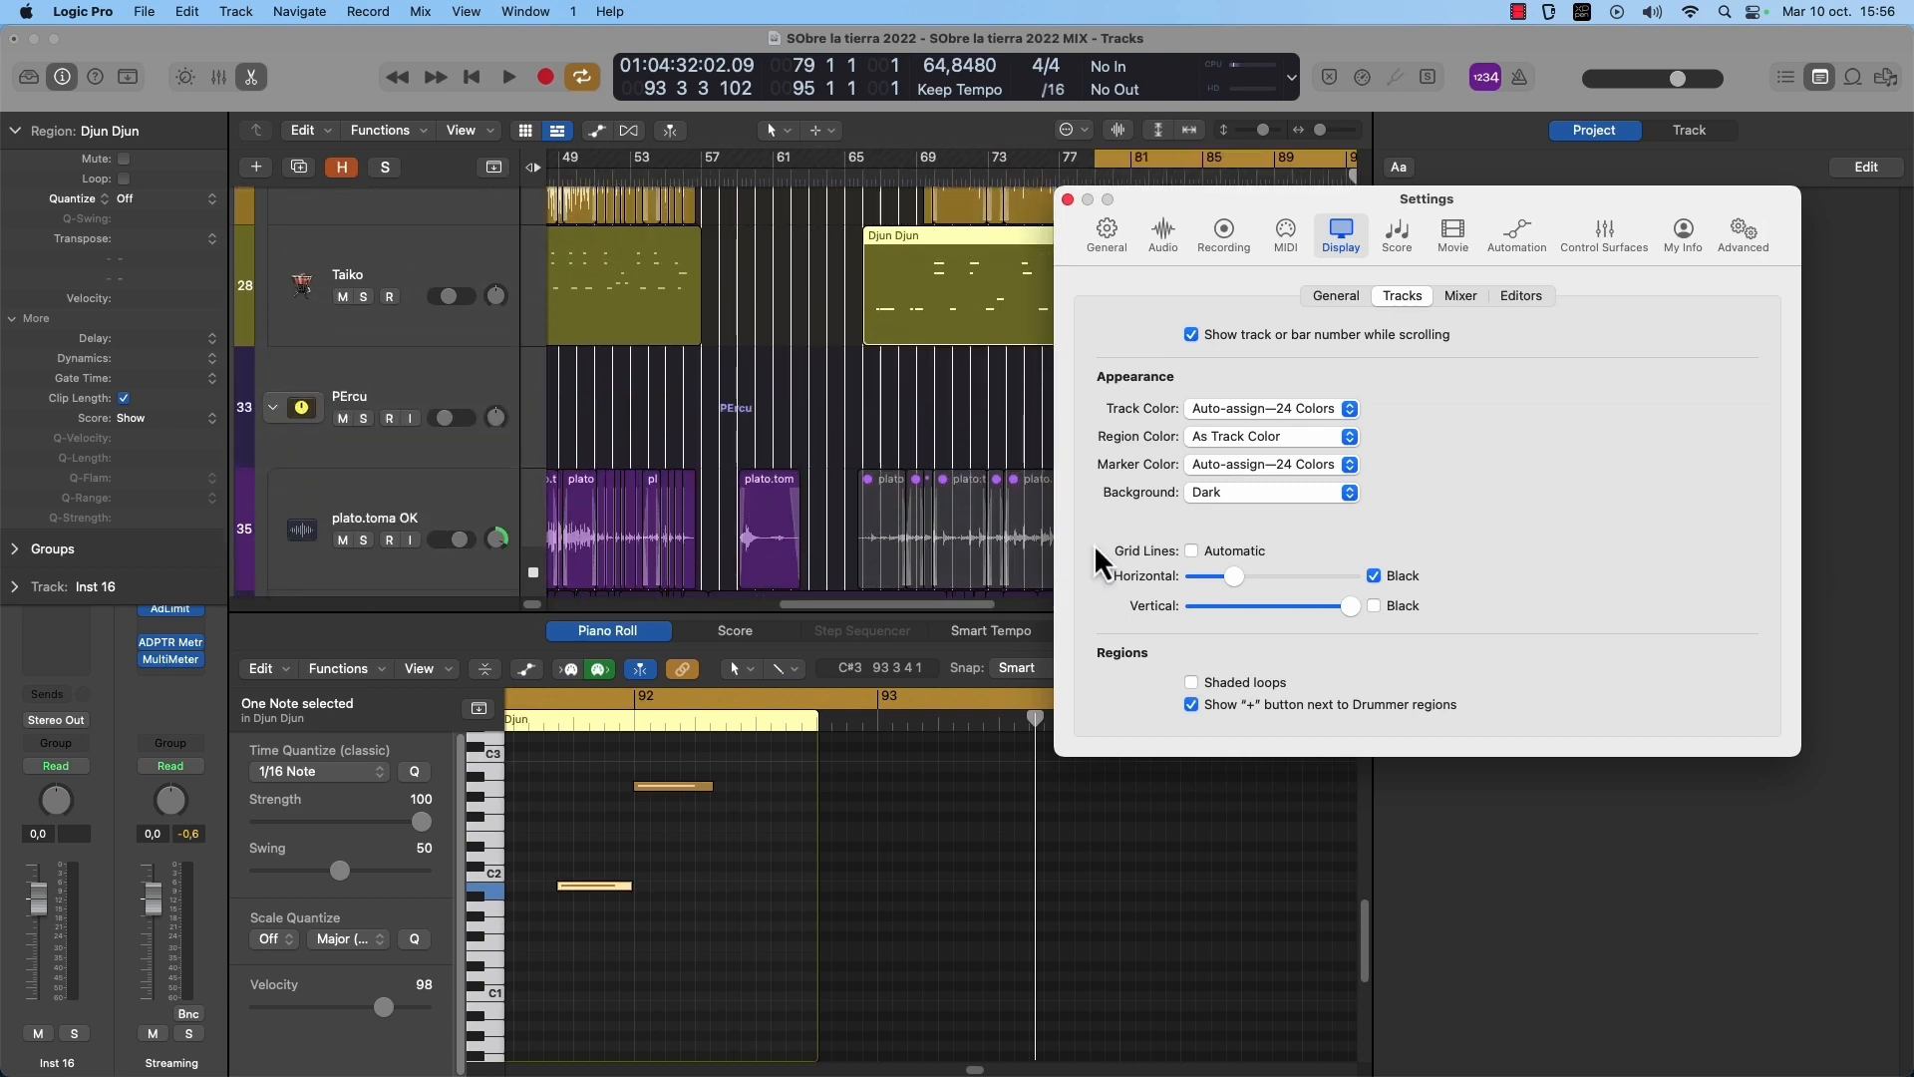
Reduce the Vertical grid lines slider to about a third and turn on its Black option.
left_click_drag(1350, 605, 1232, 604)
left_click(1375, 606)
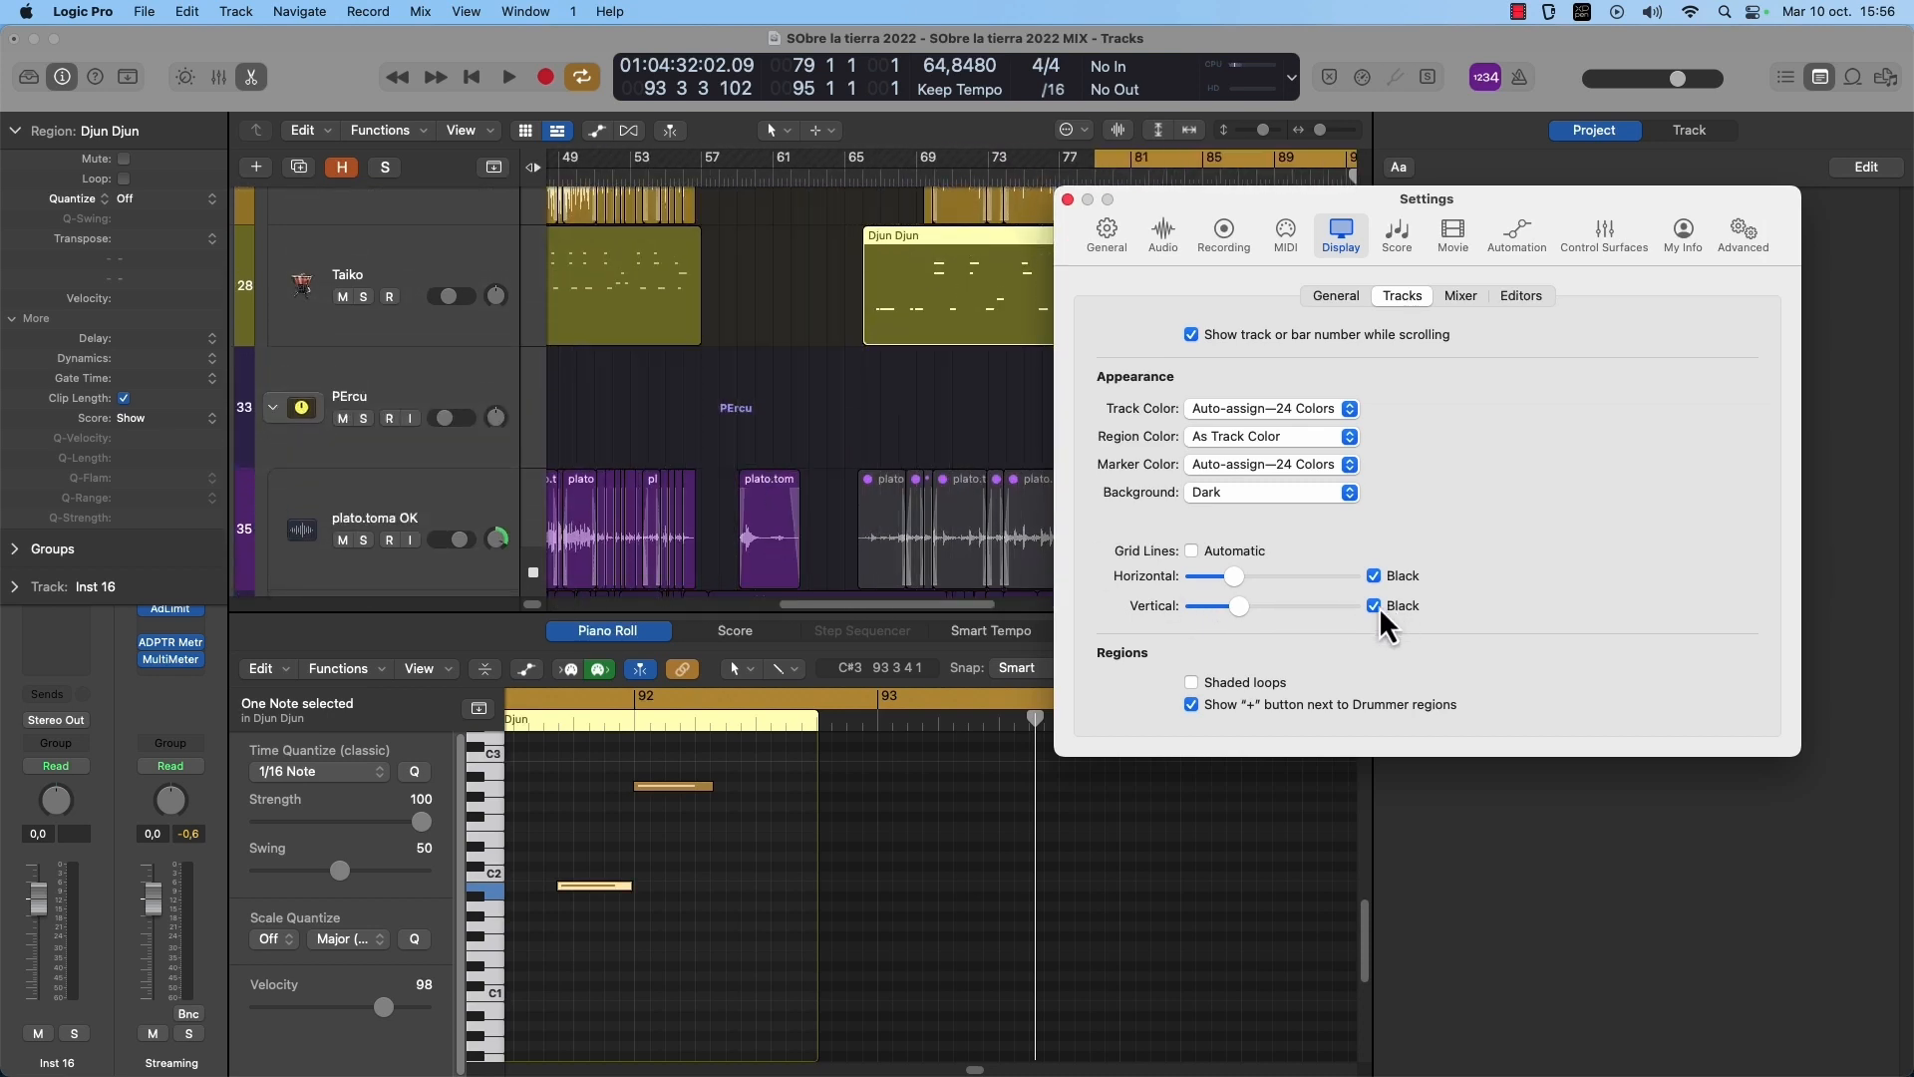
left_click_drag(1237, 606, 1259, 608)
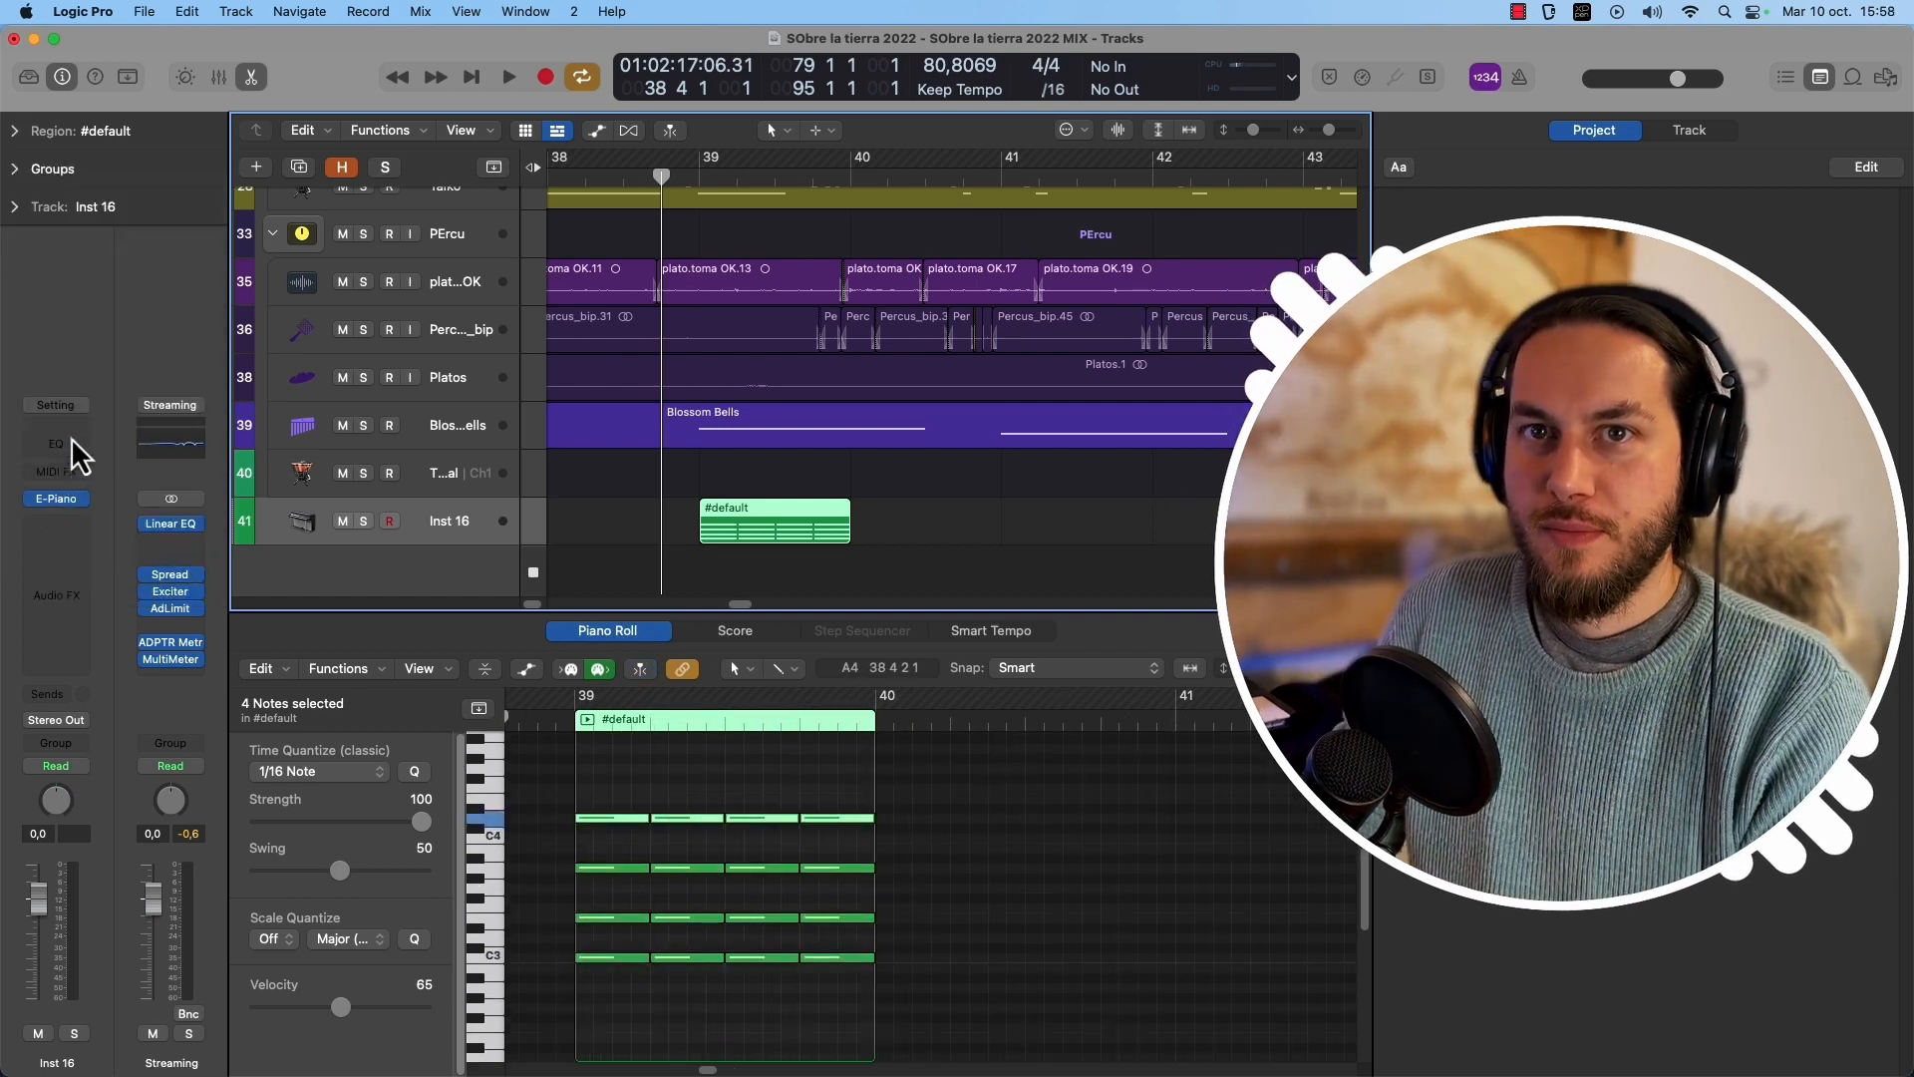
Insert the Randomizer MIDI effect on the Inst 16 track and move its window away from the #default region.
left_click(426, 522)
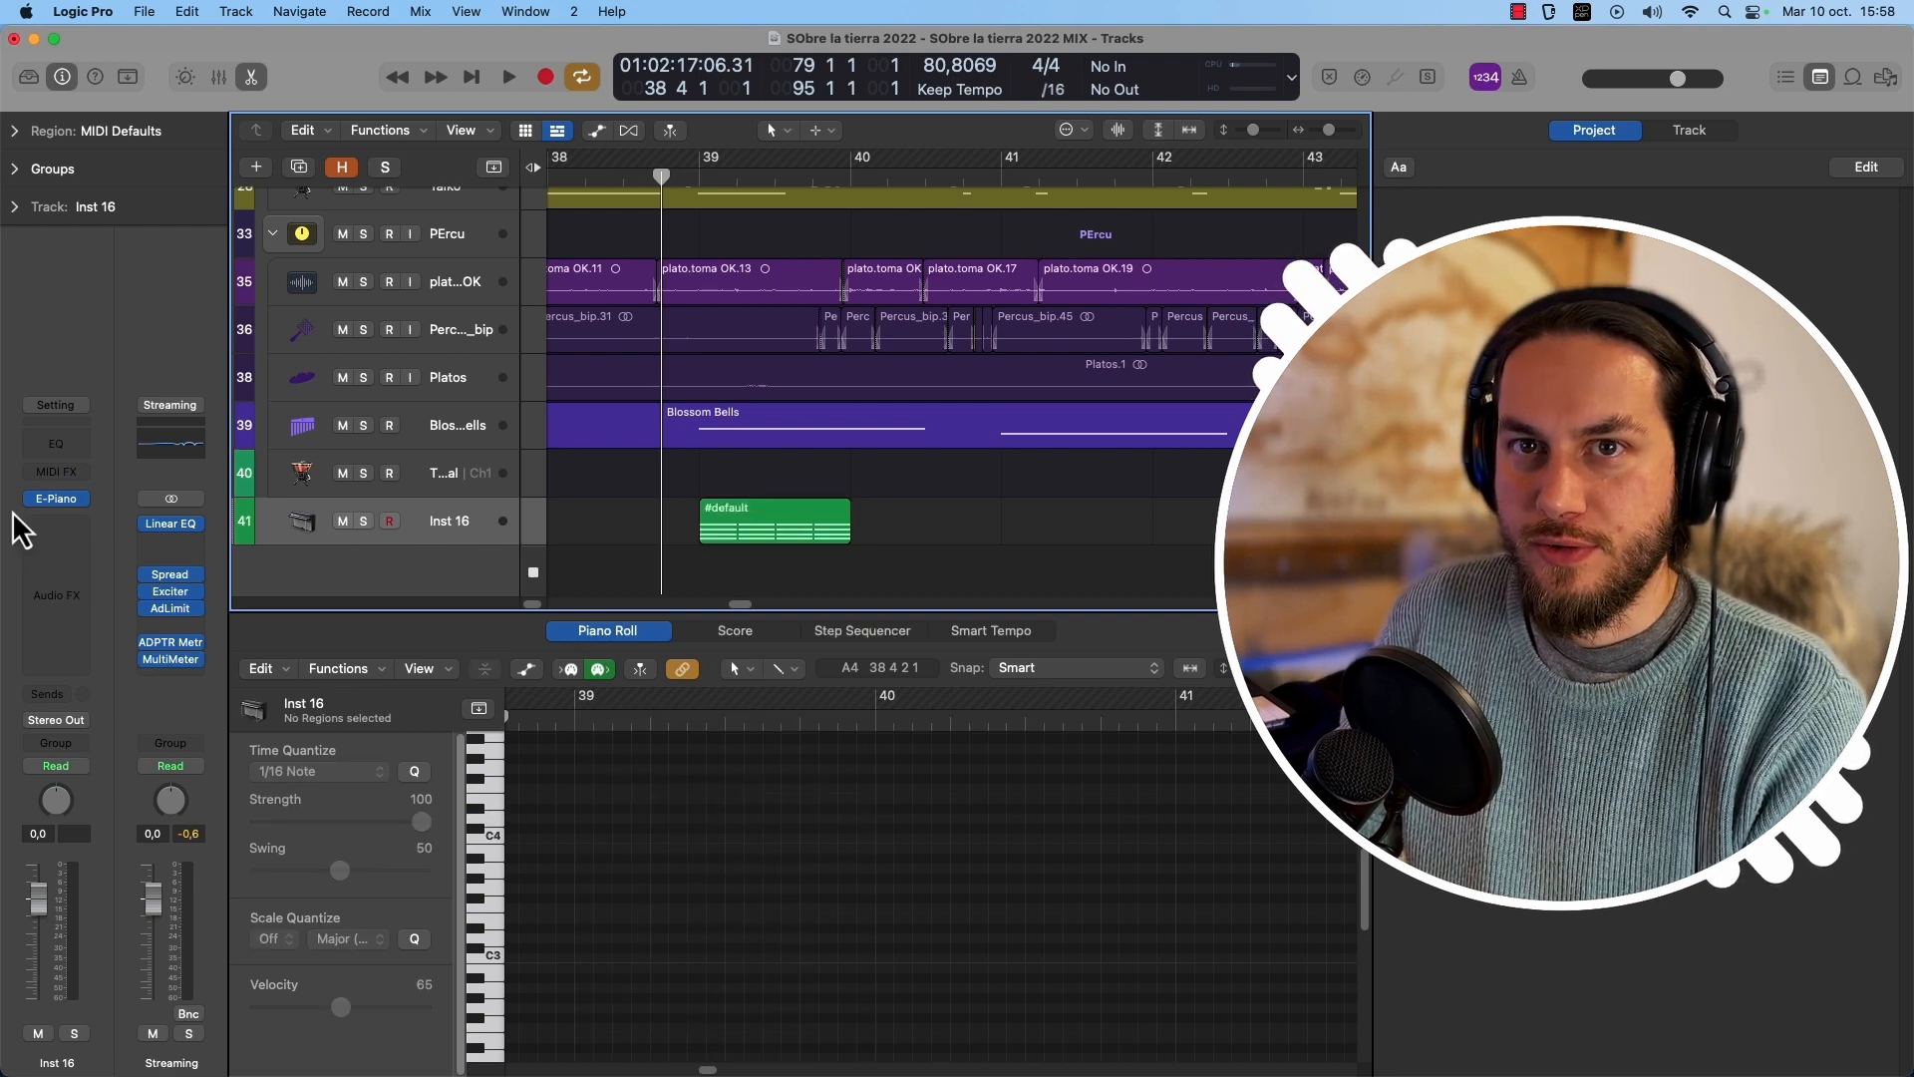
left_click(76, 473)
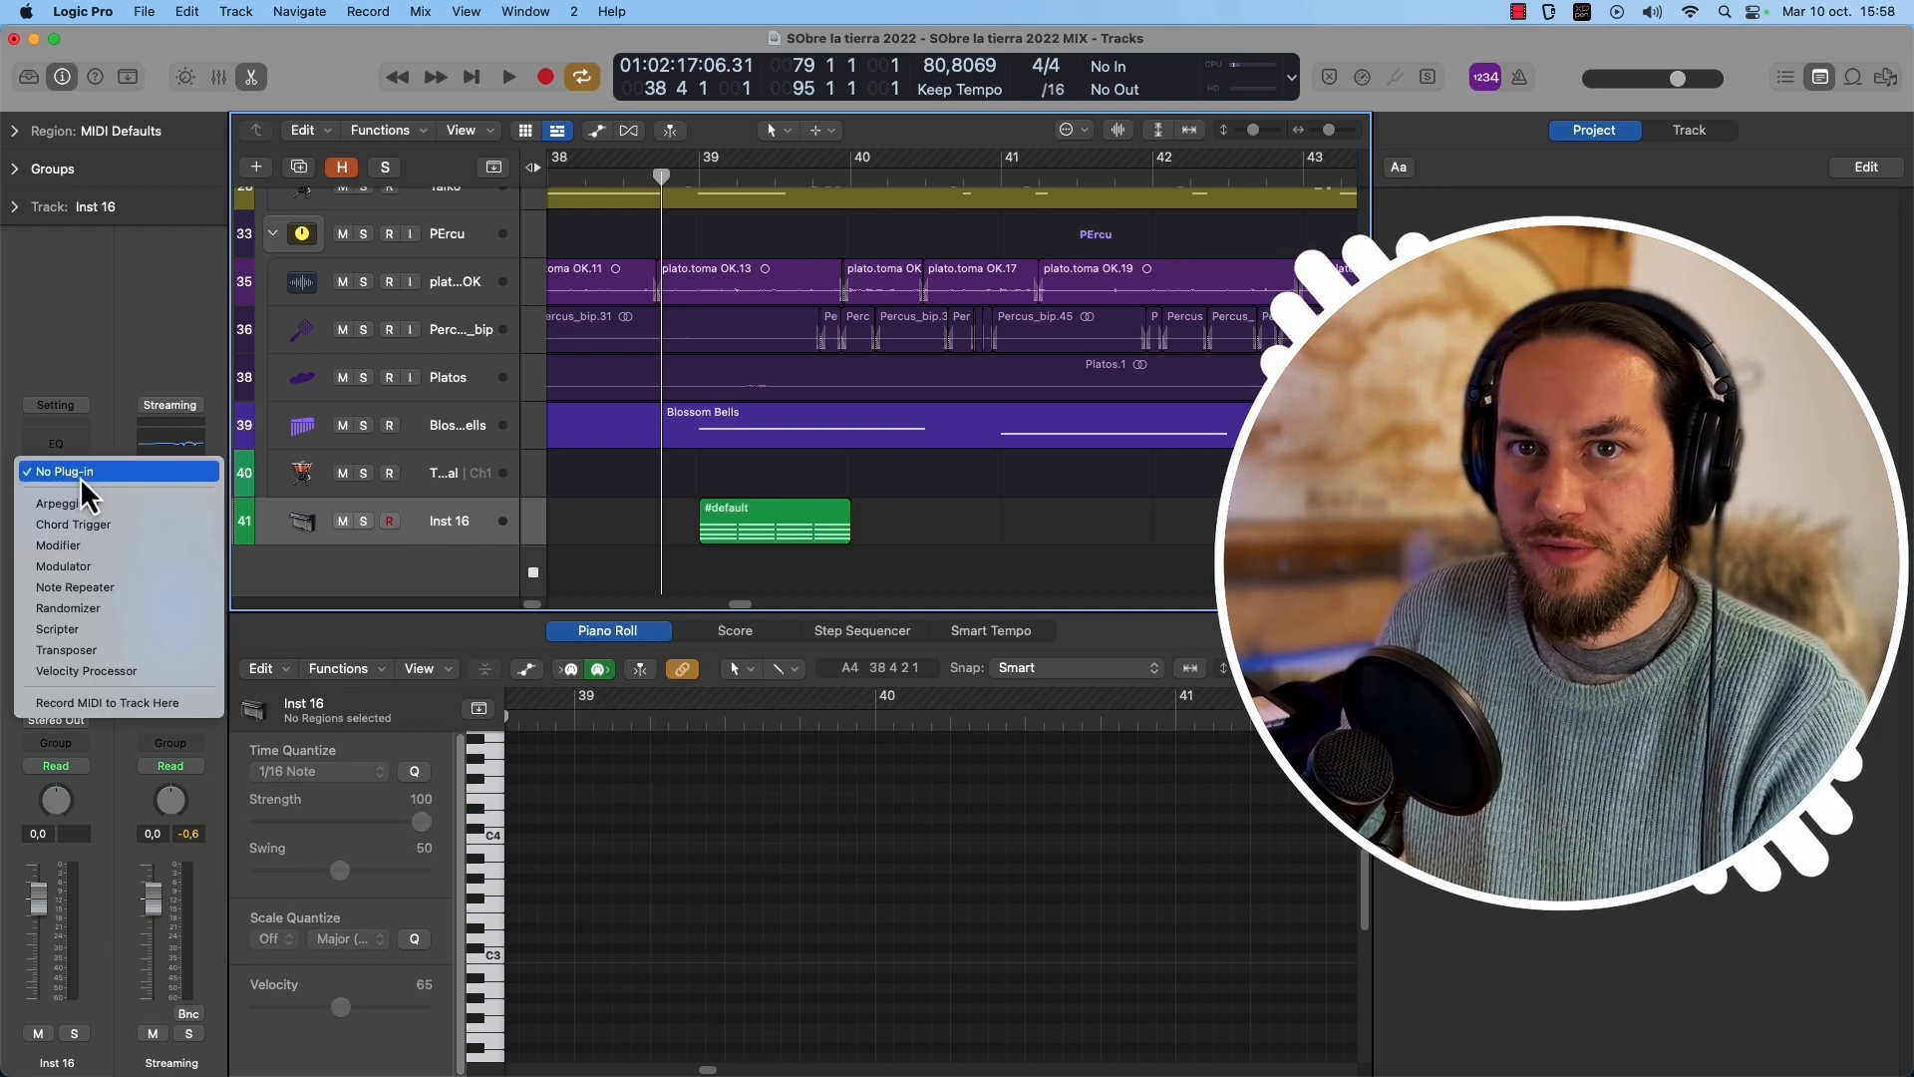
left_click(88, 608)
left_click_drag(612, 272, 391, 206)
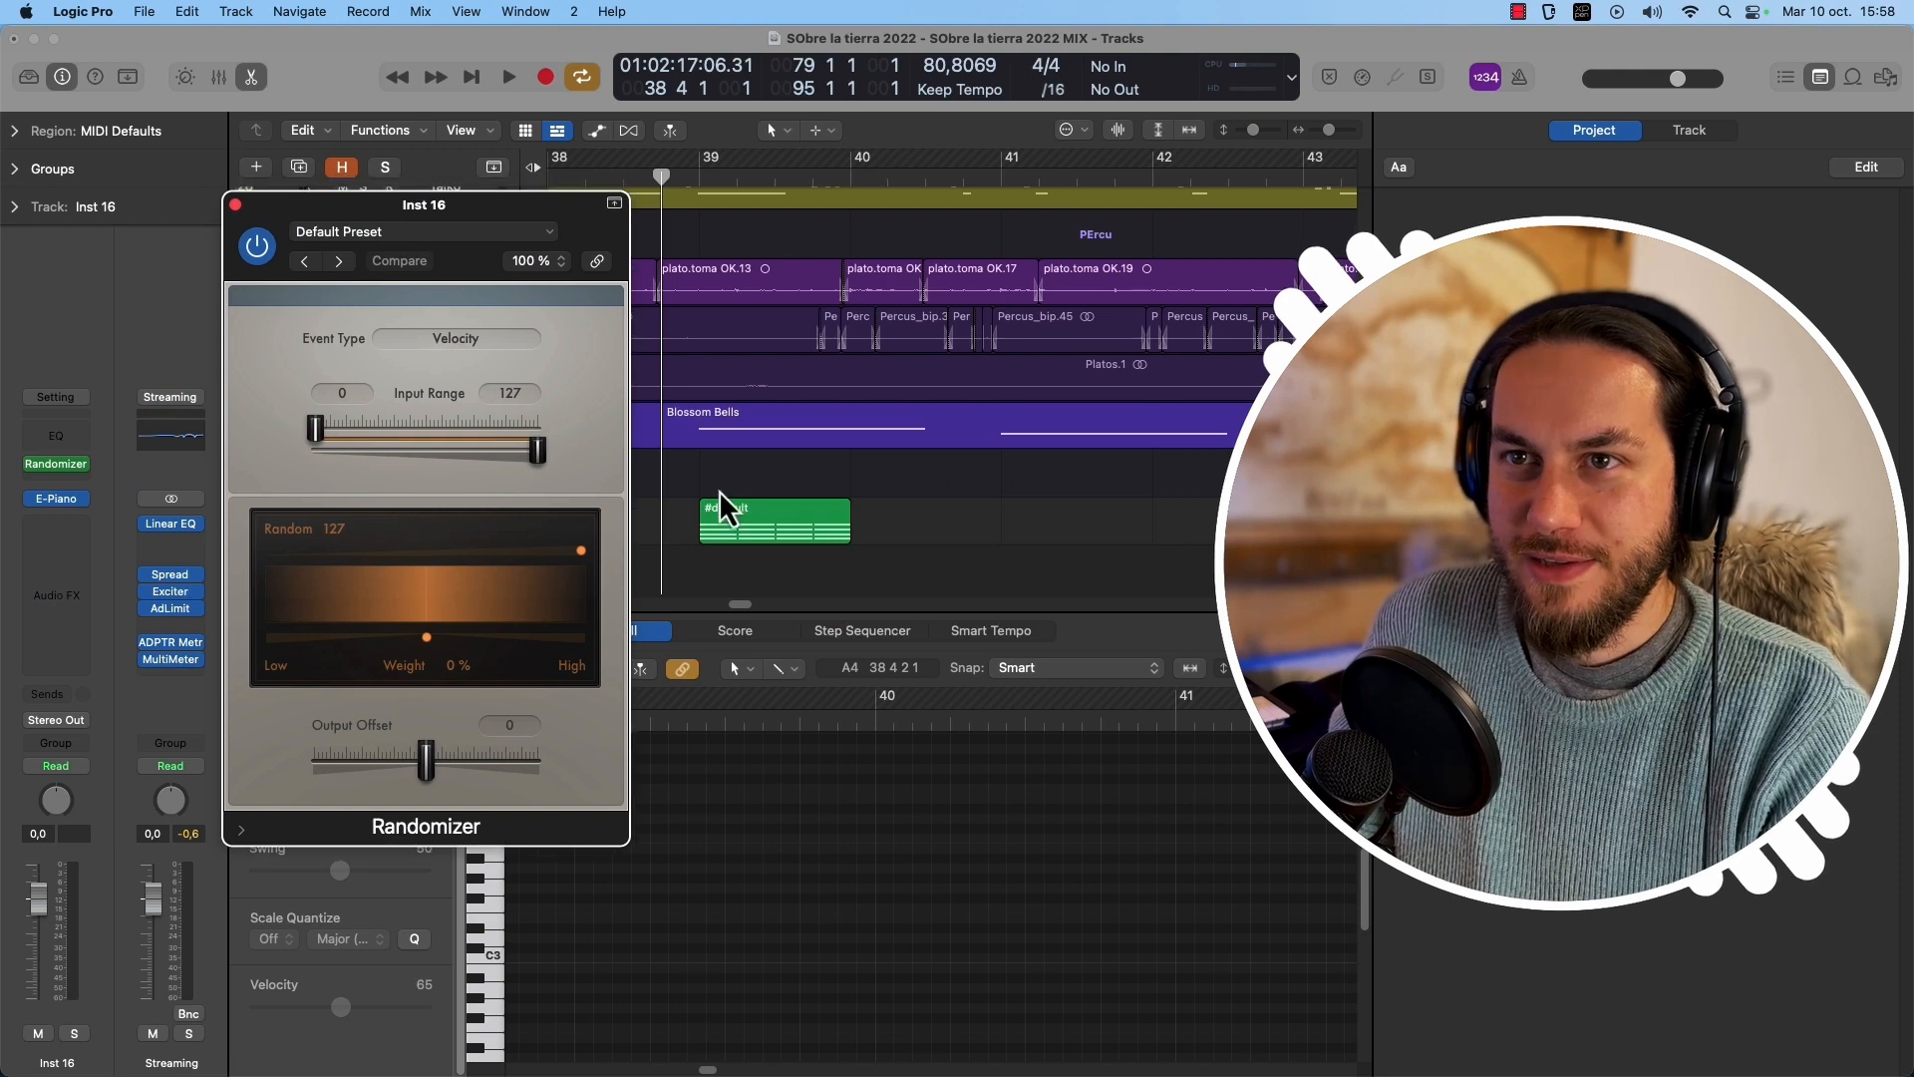
Select the #default region on Inst 16 and move the Randomizer window clear of its notes.
scroll(714, 460, "up", 3)
left_click(815, 505)
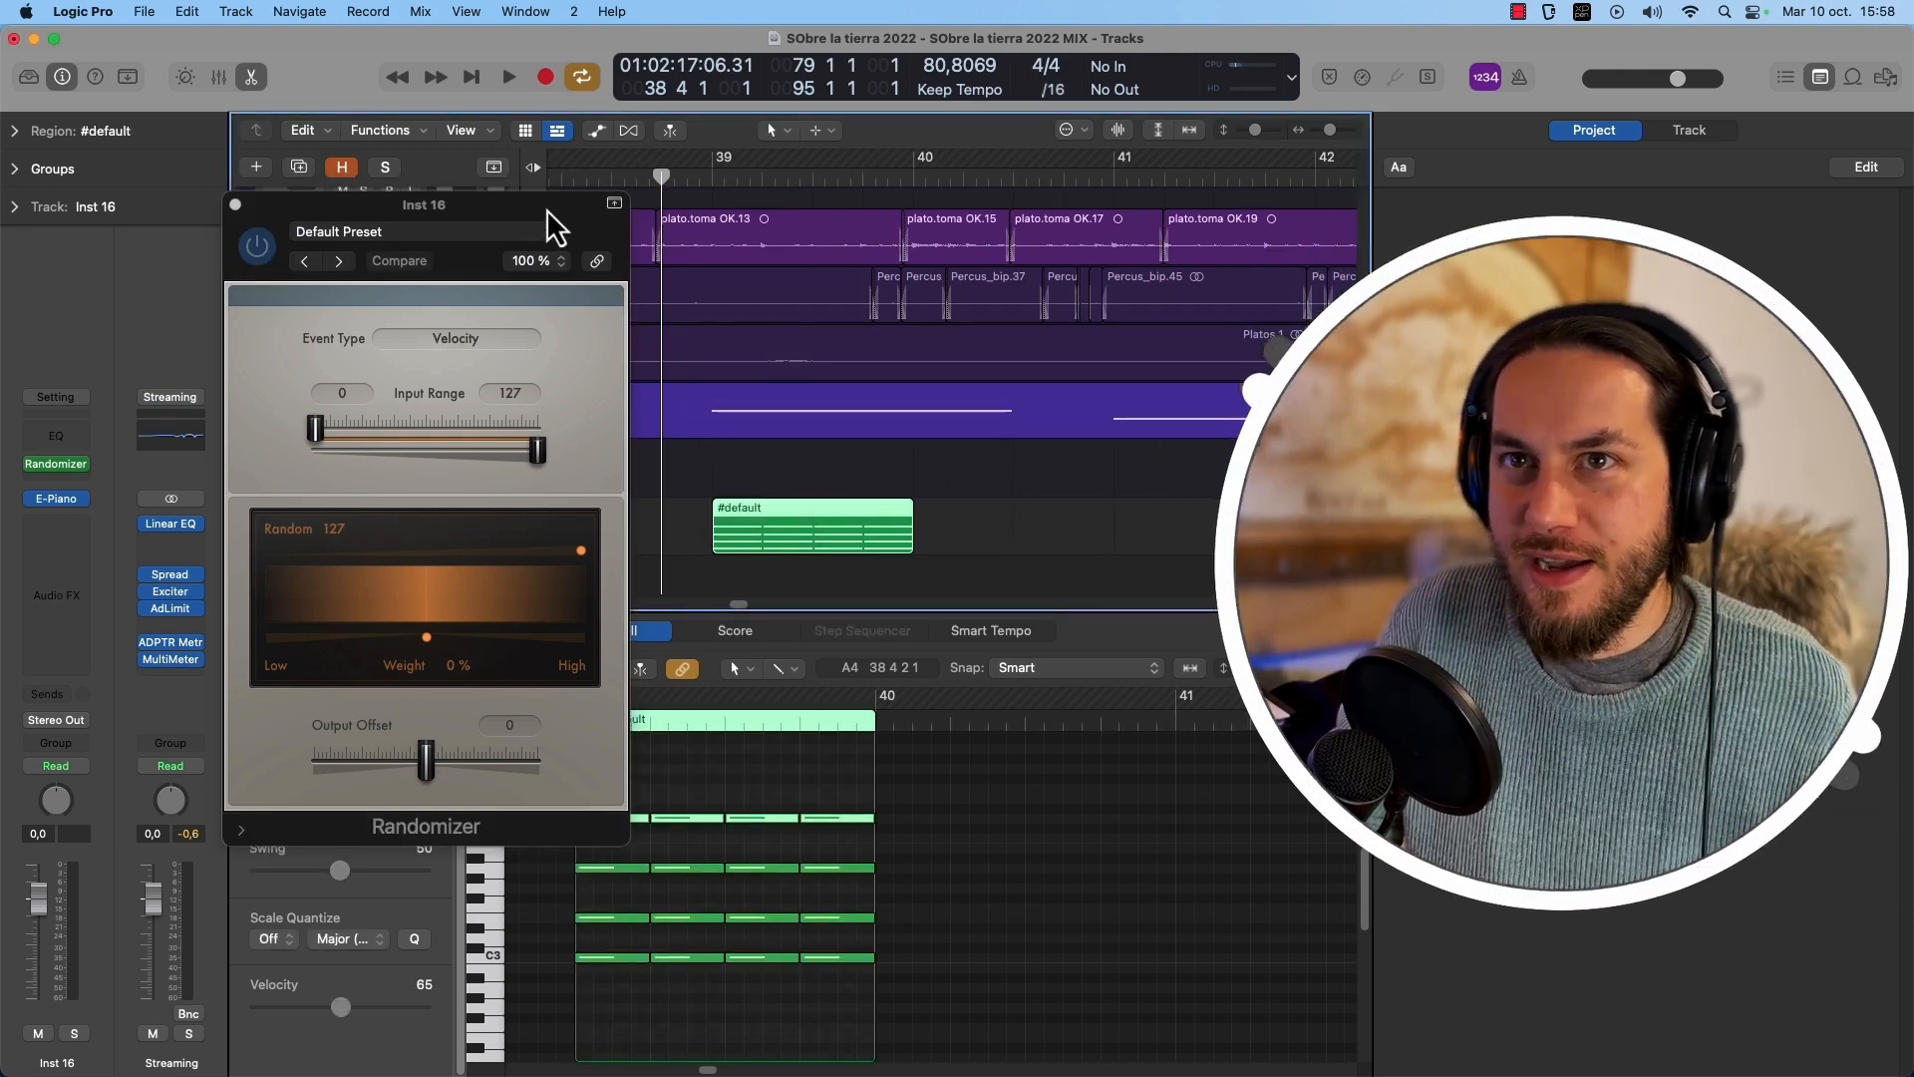
left_click_drag(546, 207, 496, 193)
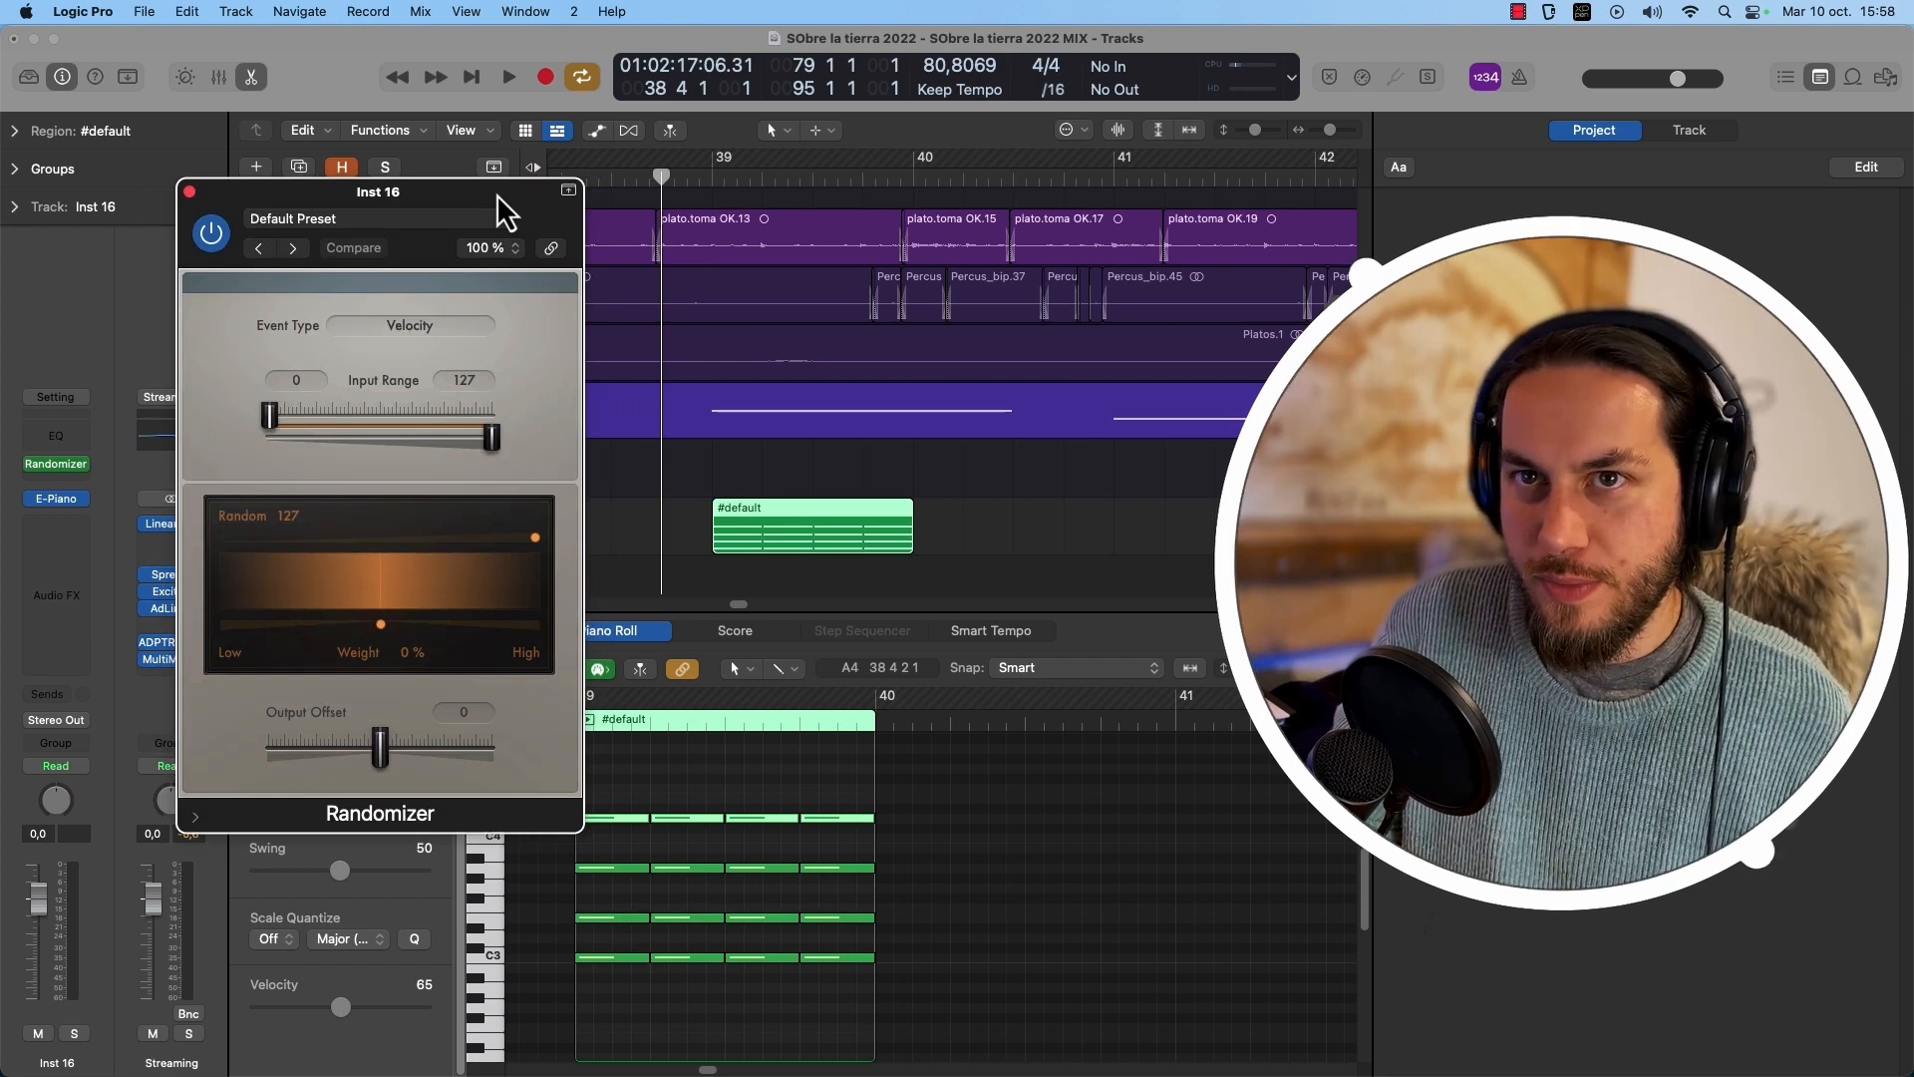
Play the #default chord region at bar 39 through the Randomizer, stop playback, and examine its notes in the Piano Roll.
key("space")
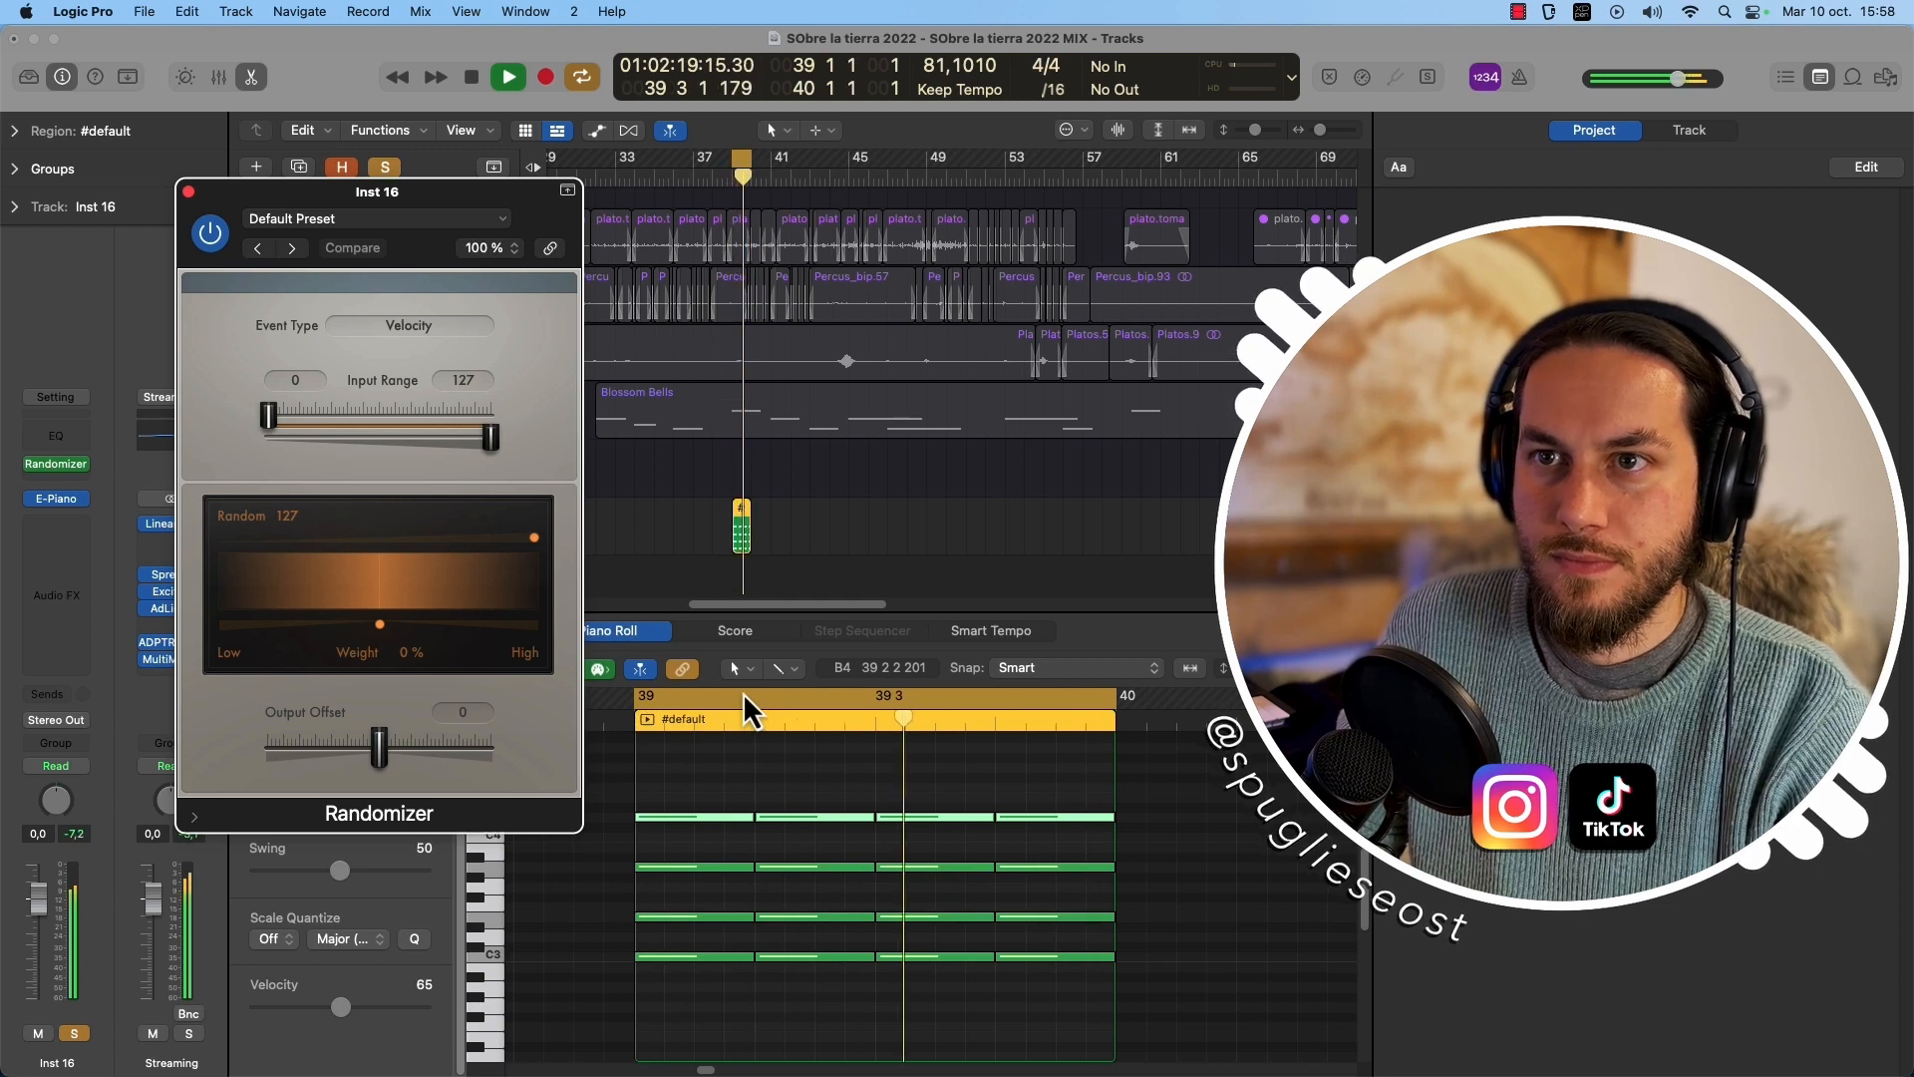
key("space")
scroll(731, 809, "up", 2)
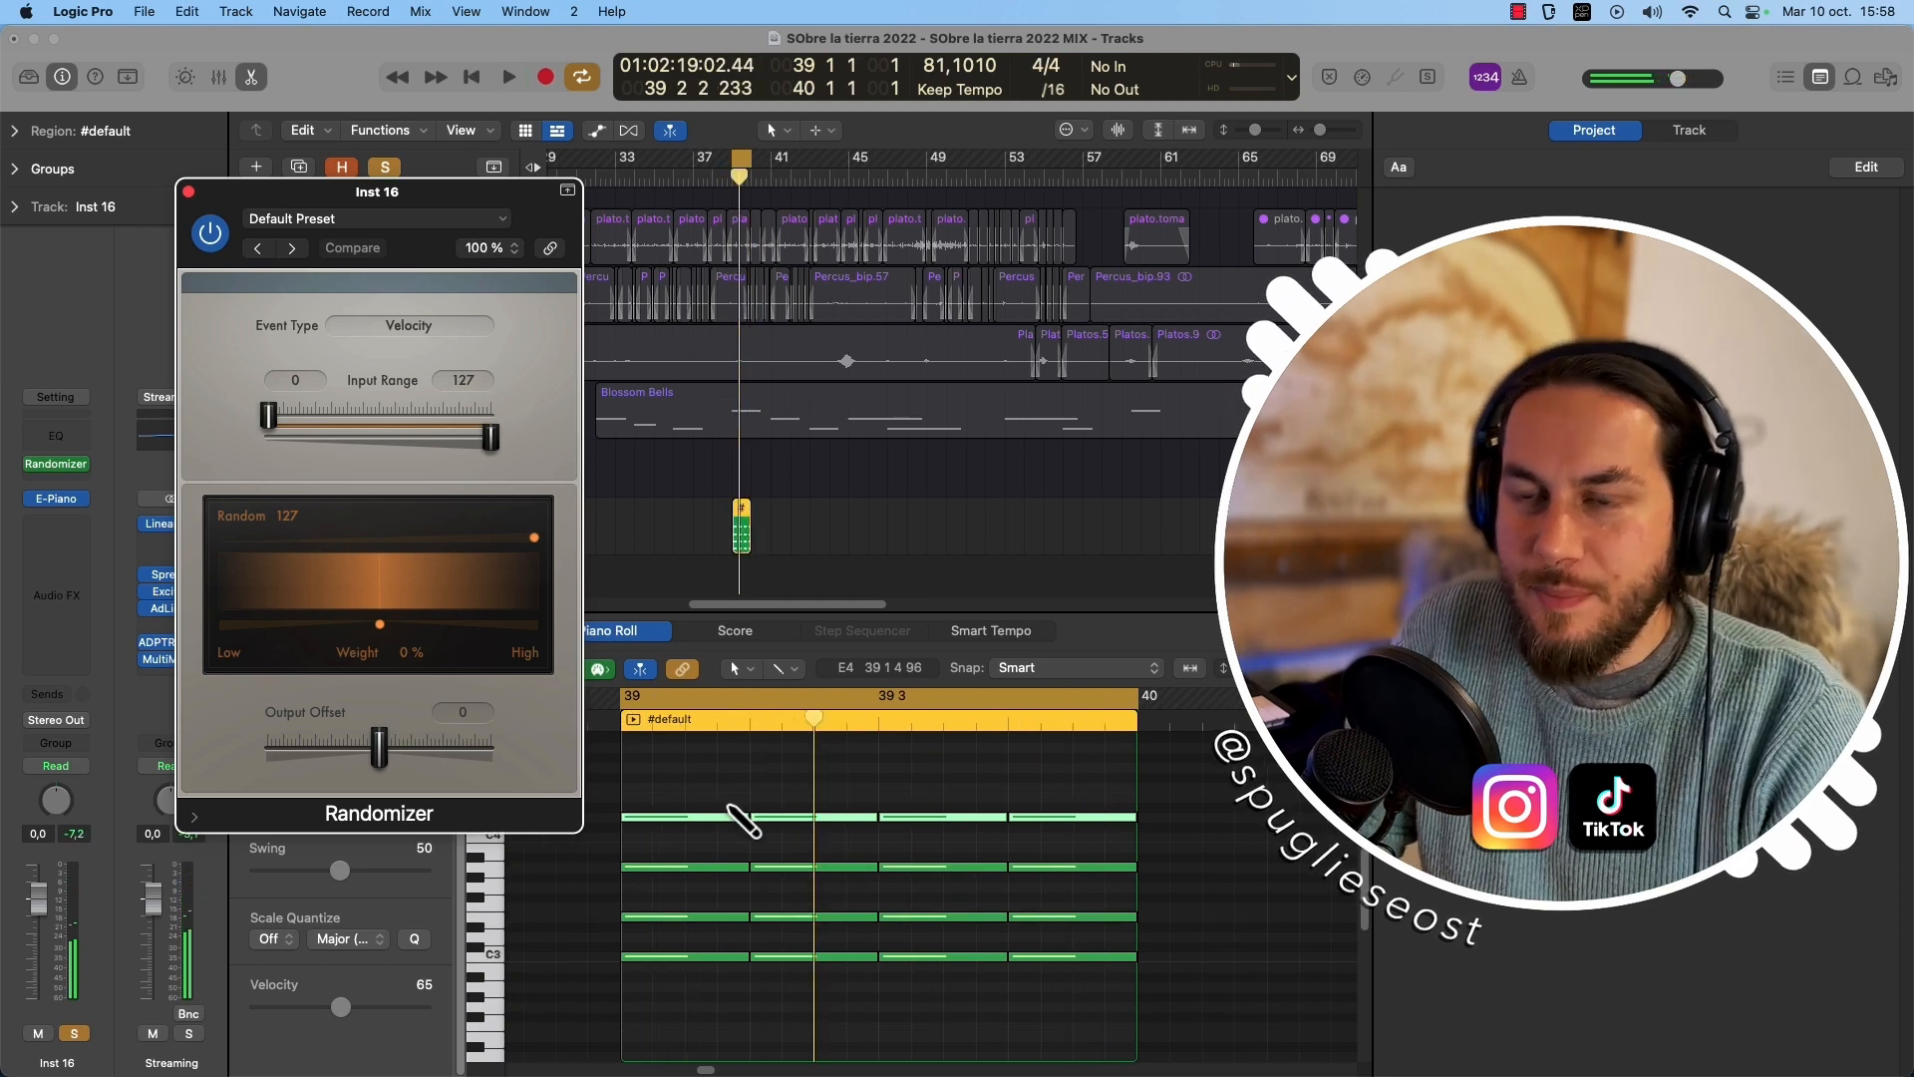
scroll(732, 827, "down", 5)
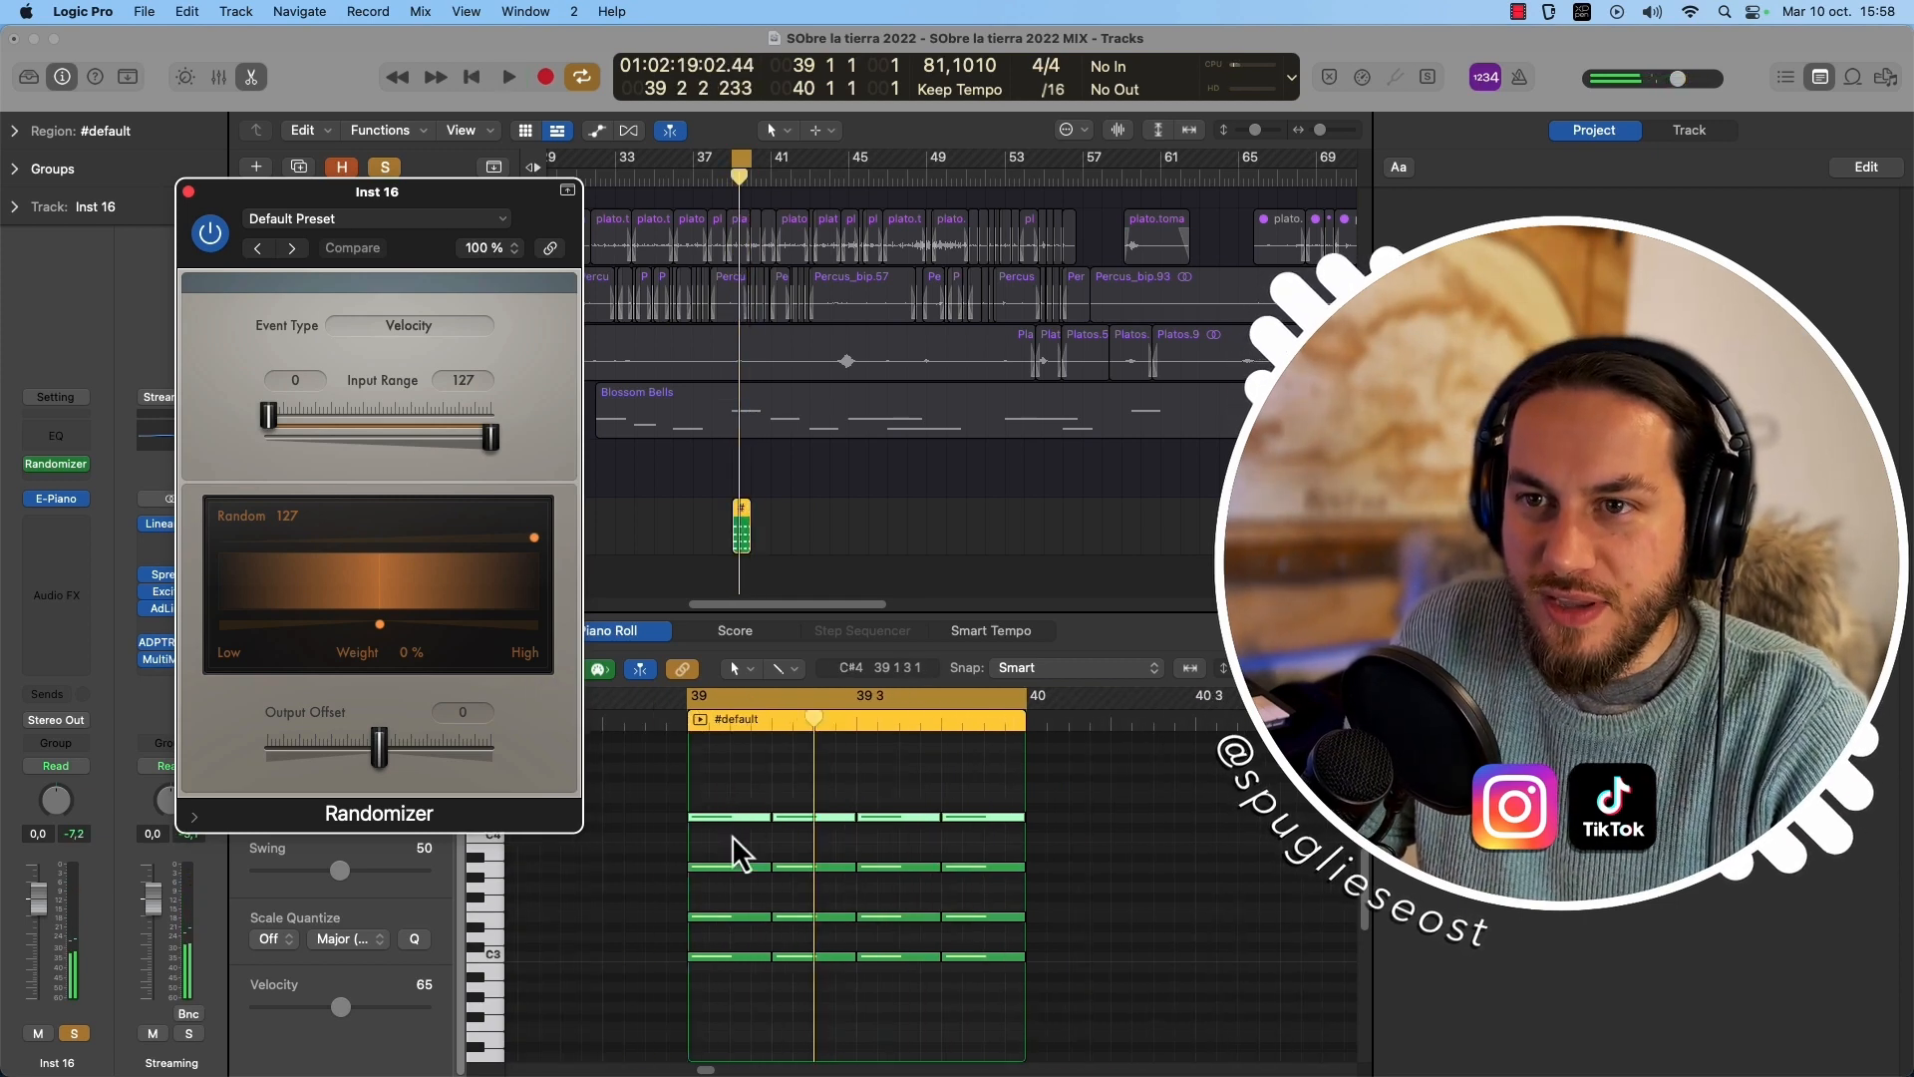
left_click(804, 788)
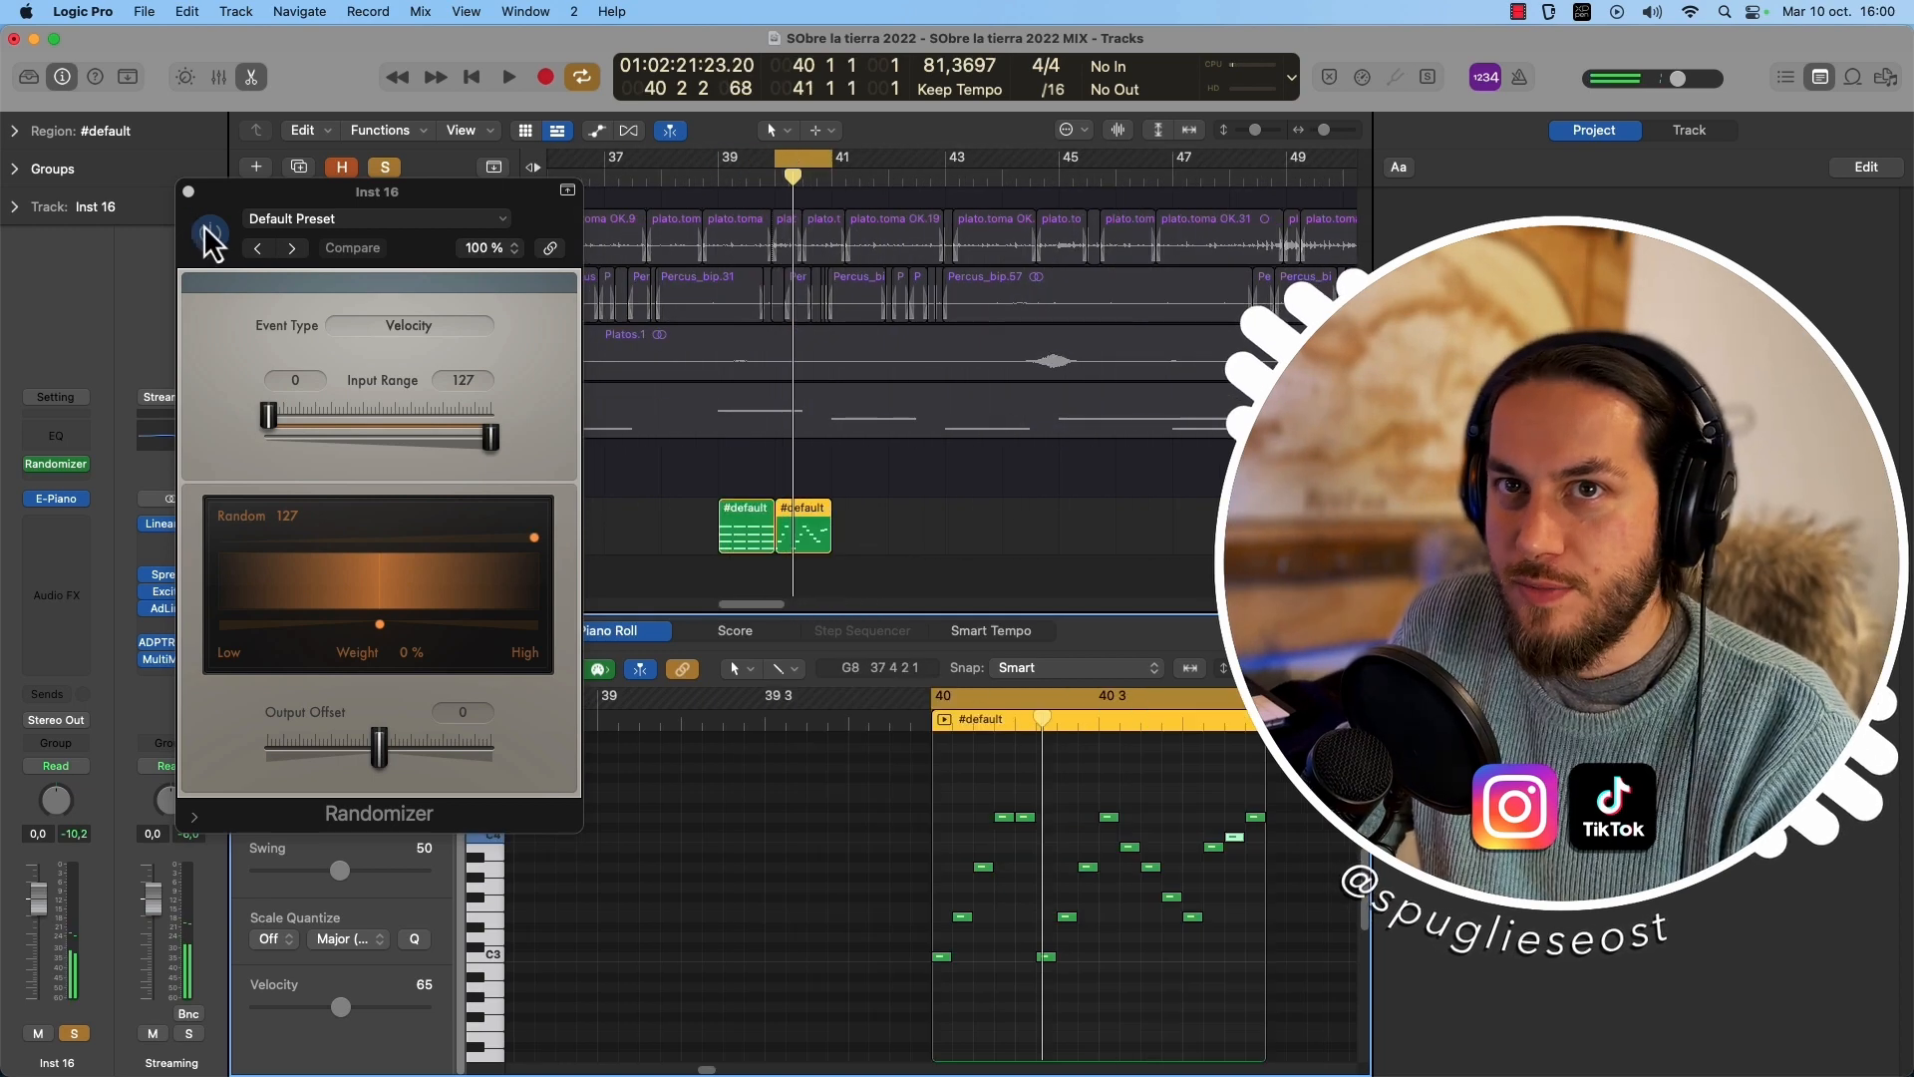
Bypass the Randomizer and play the melodic #default region at bar 40 without velocity randomization.
left_click(211, 235)
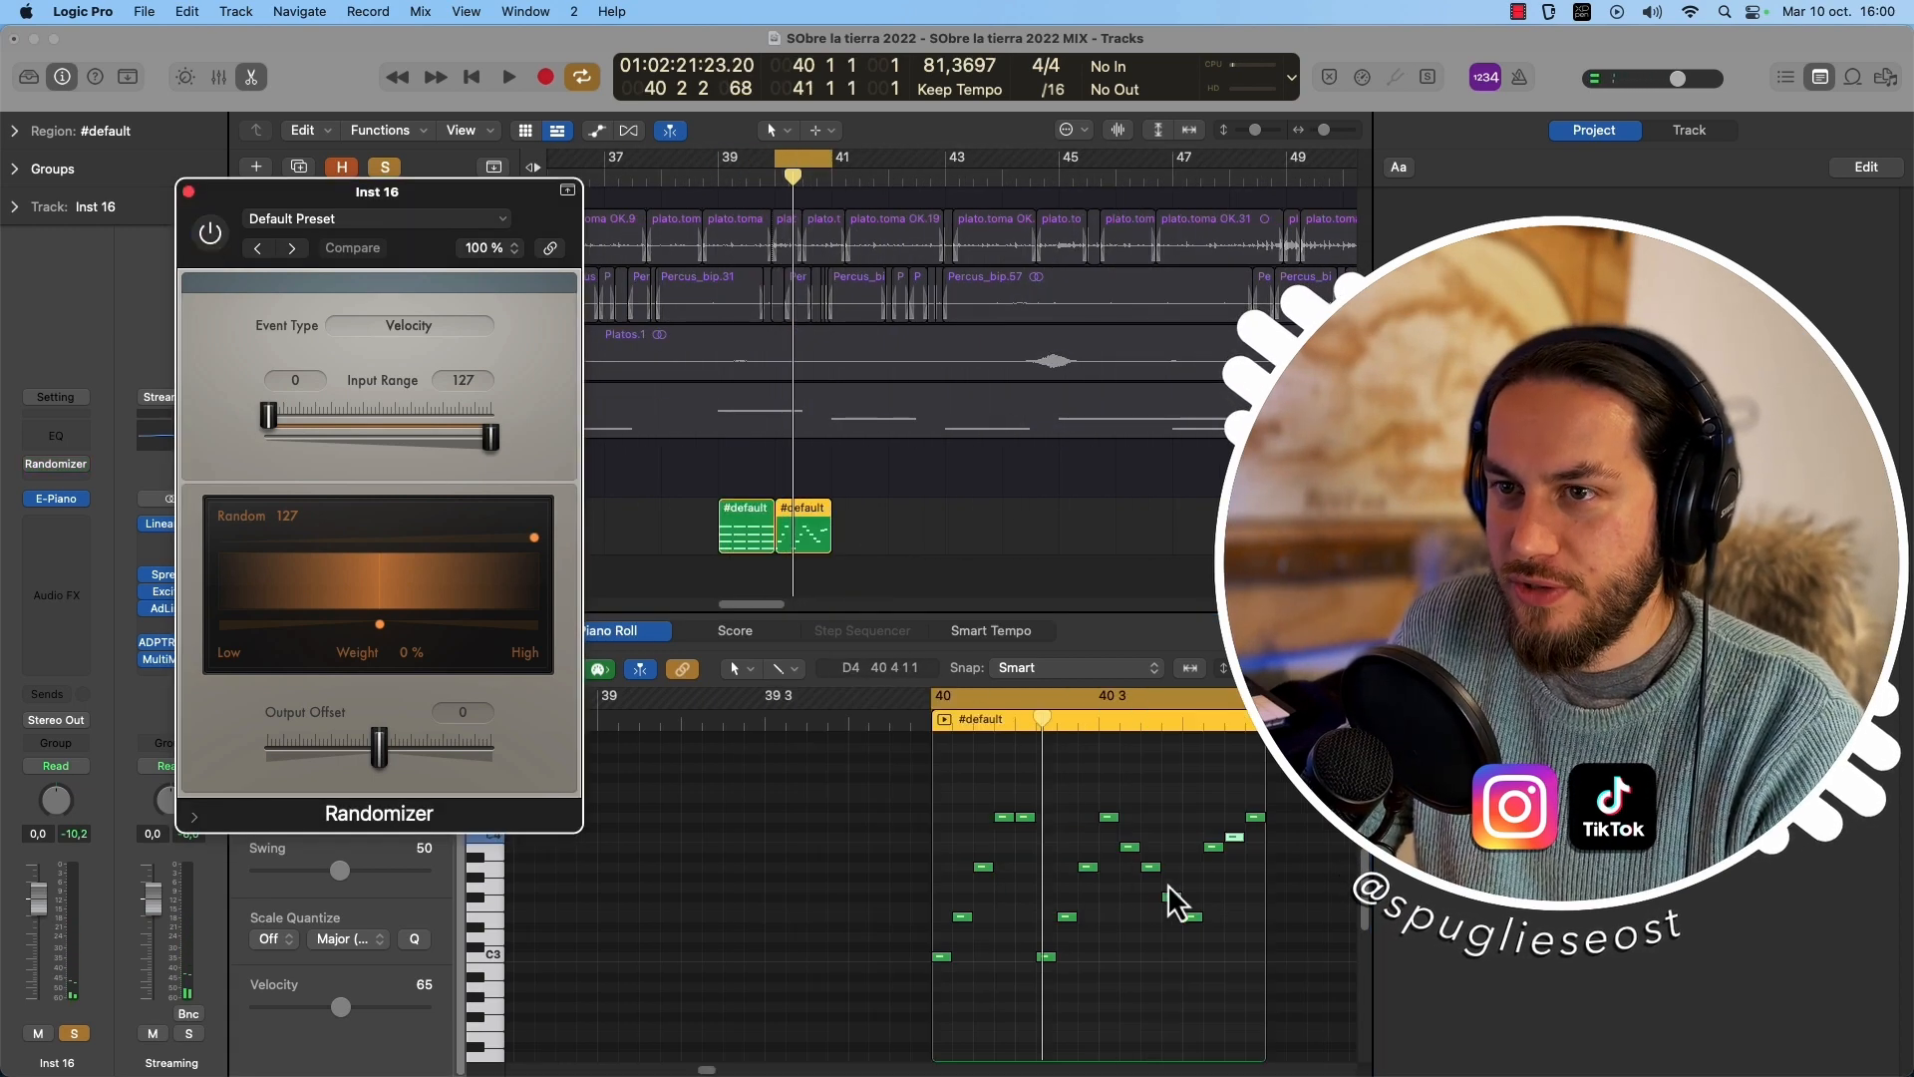
key("space")
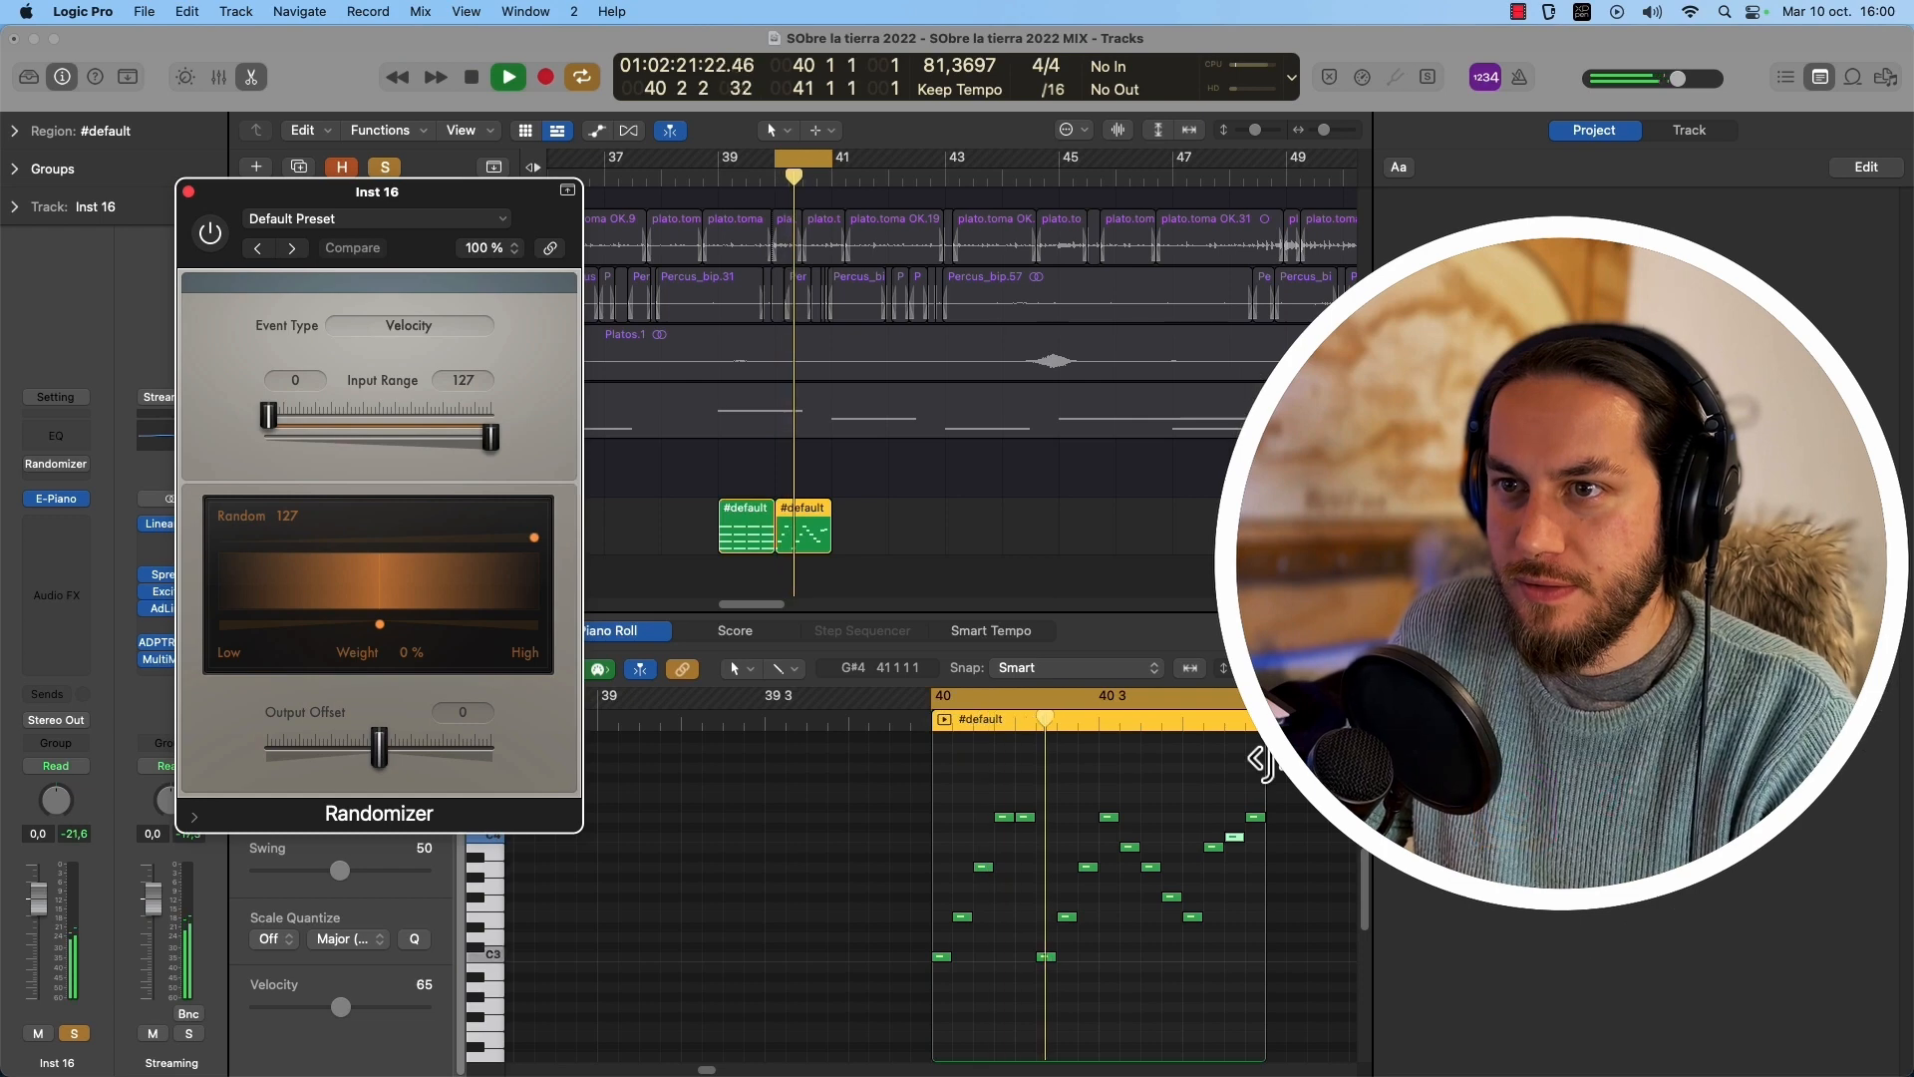
key("space")
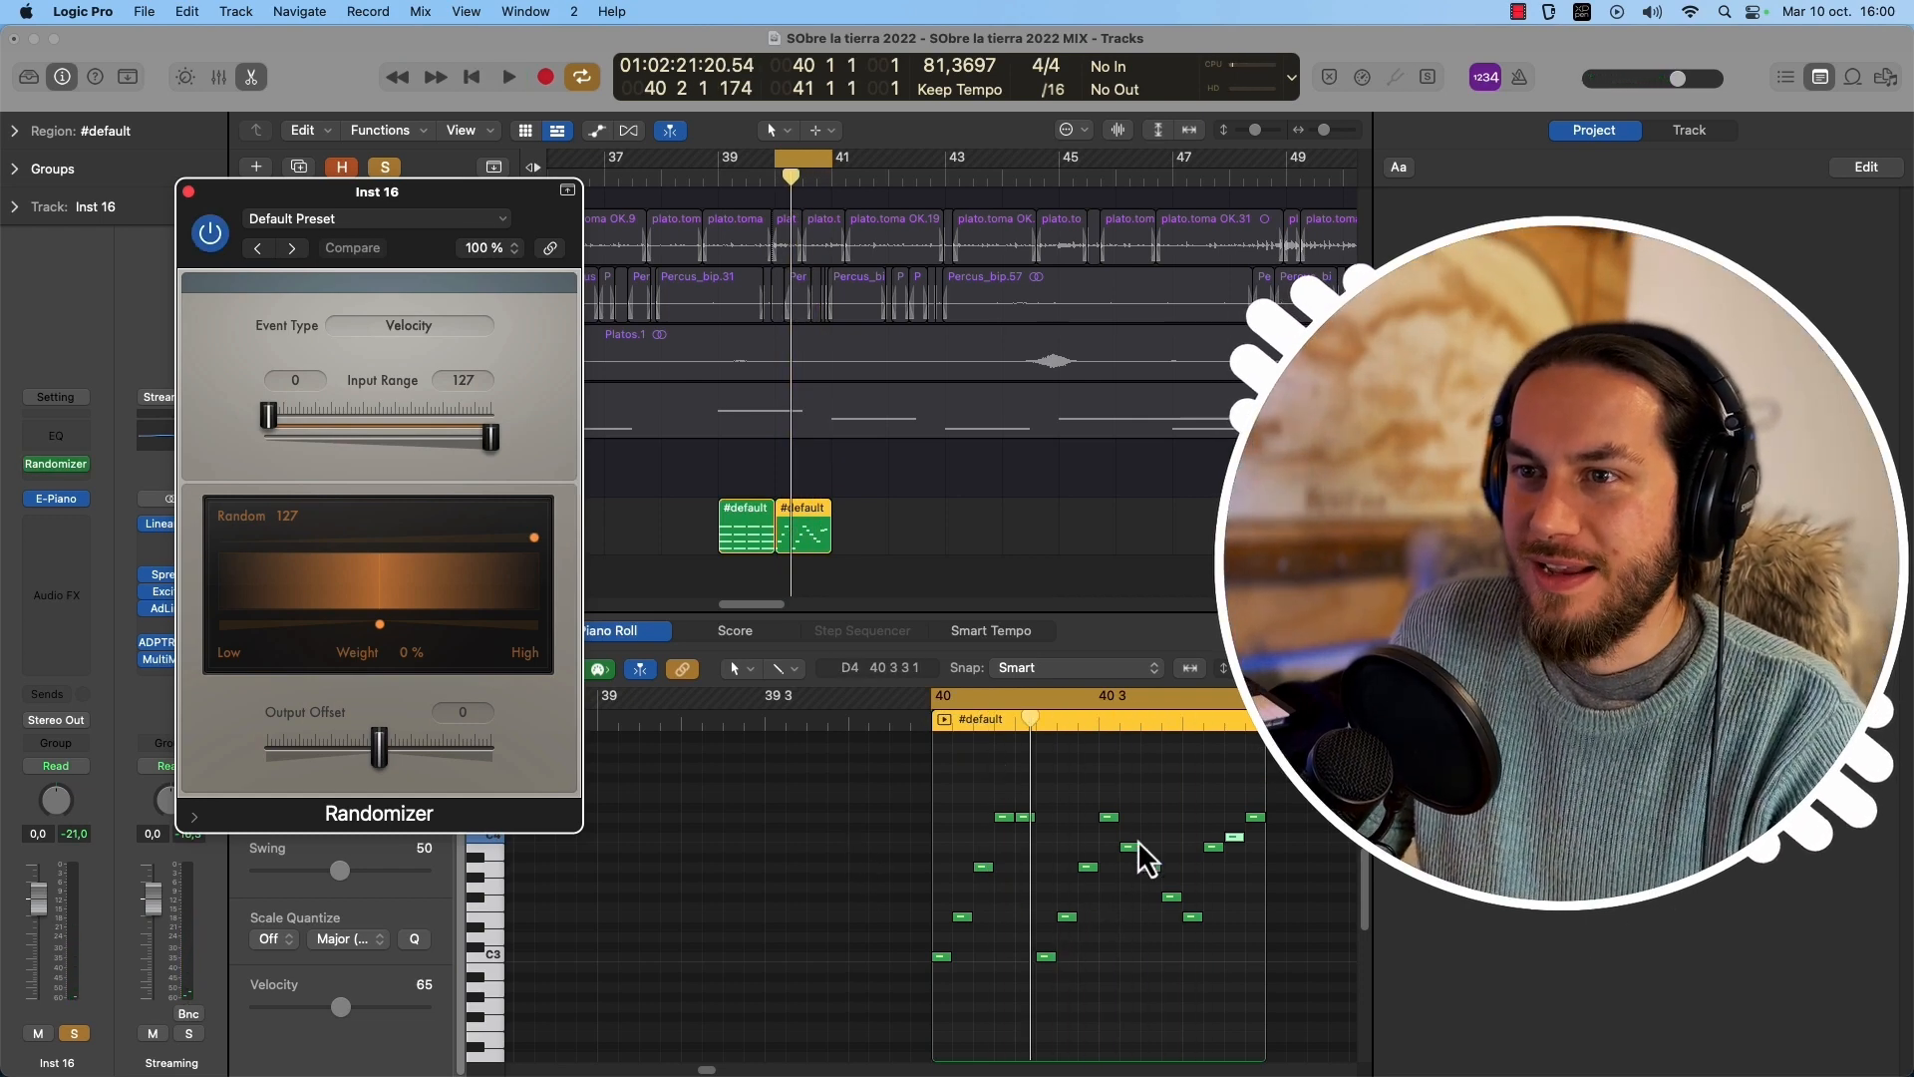
Play the looped #default region to hear the Randomizer acting on velocity.
key("space")
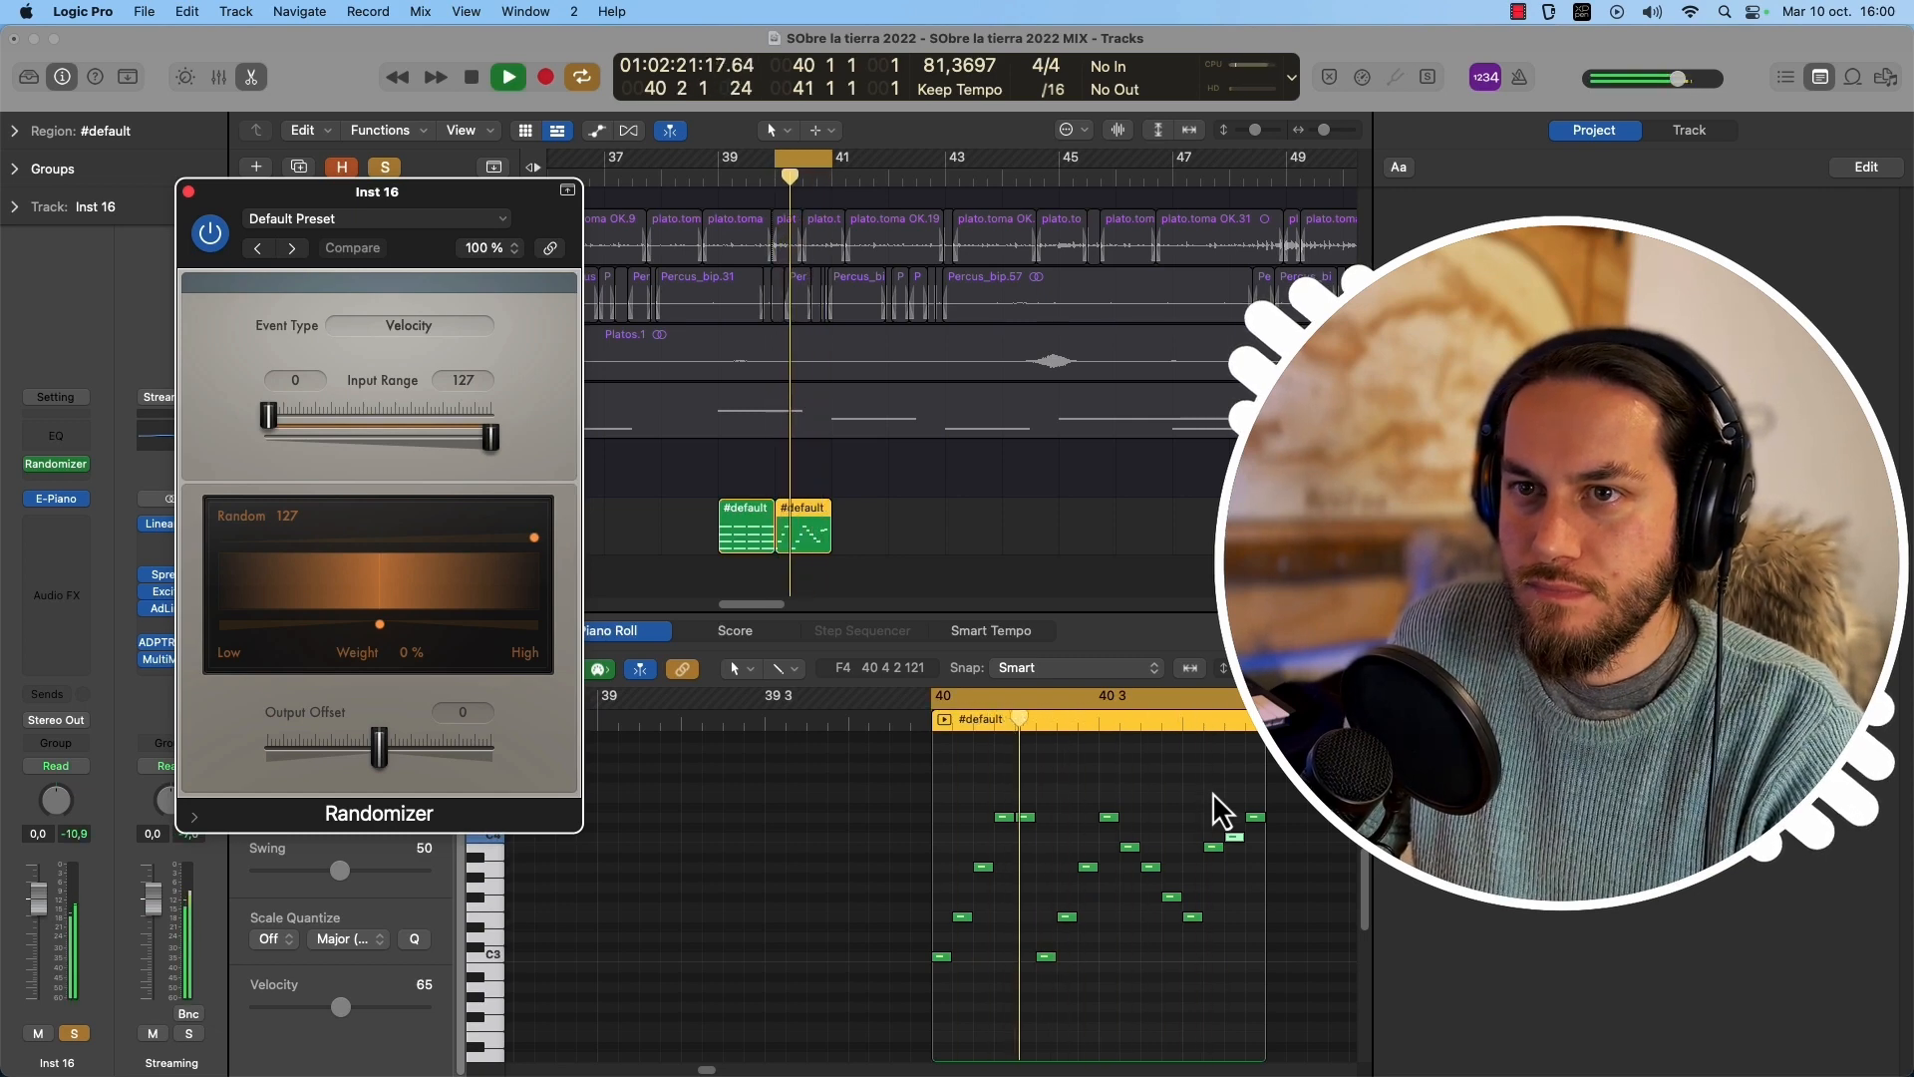
key("space")
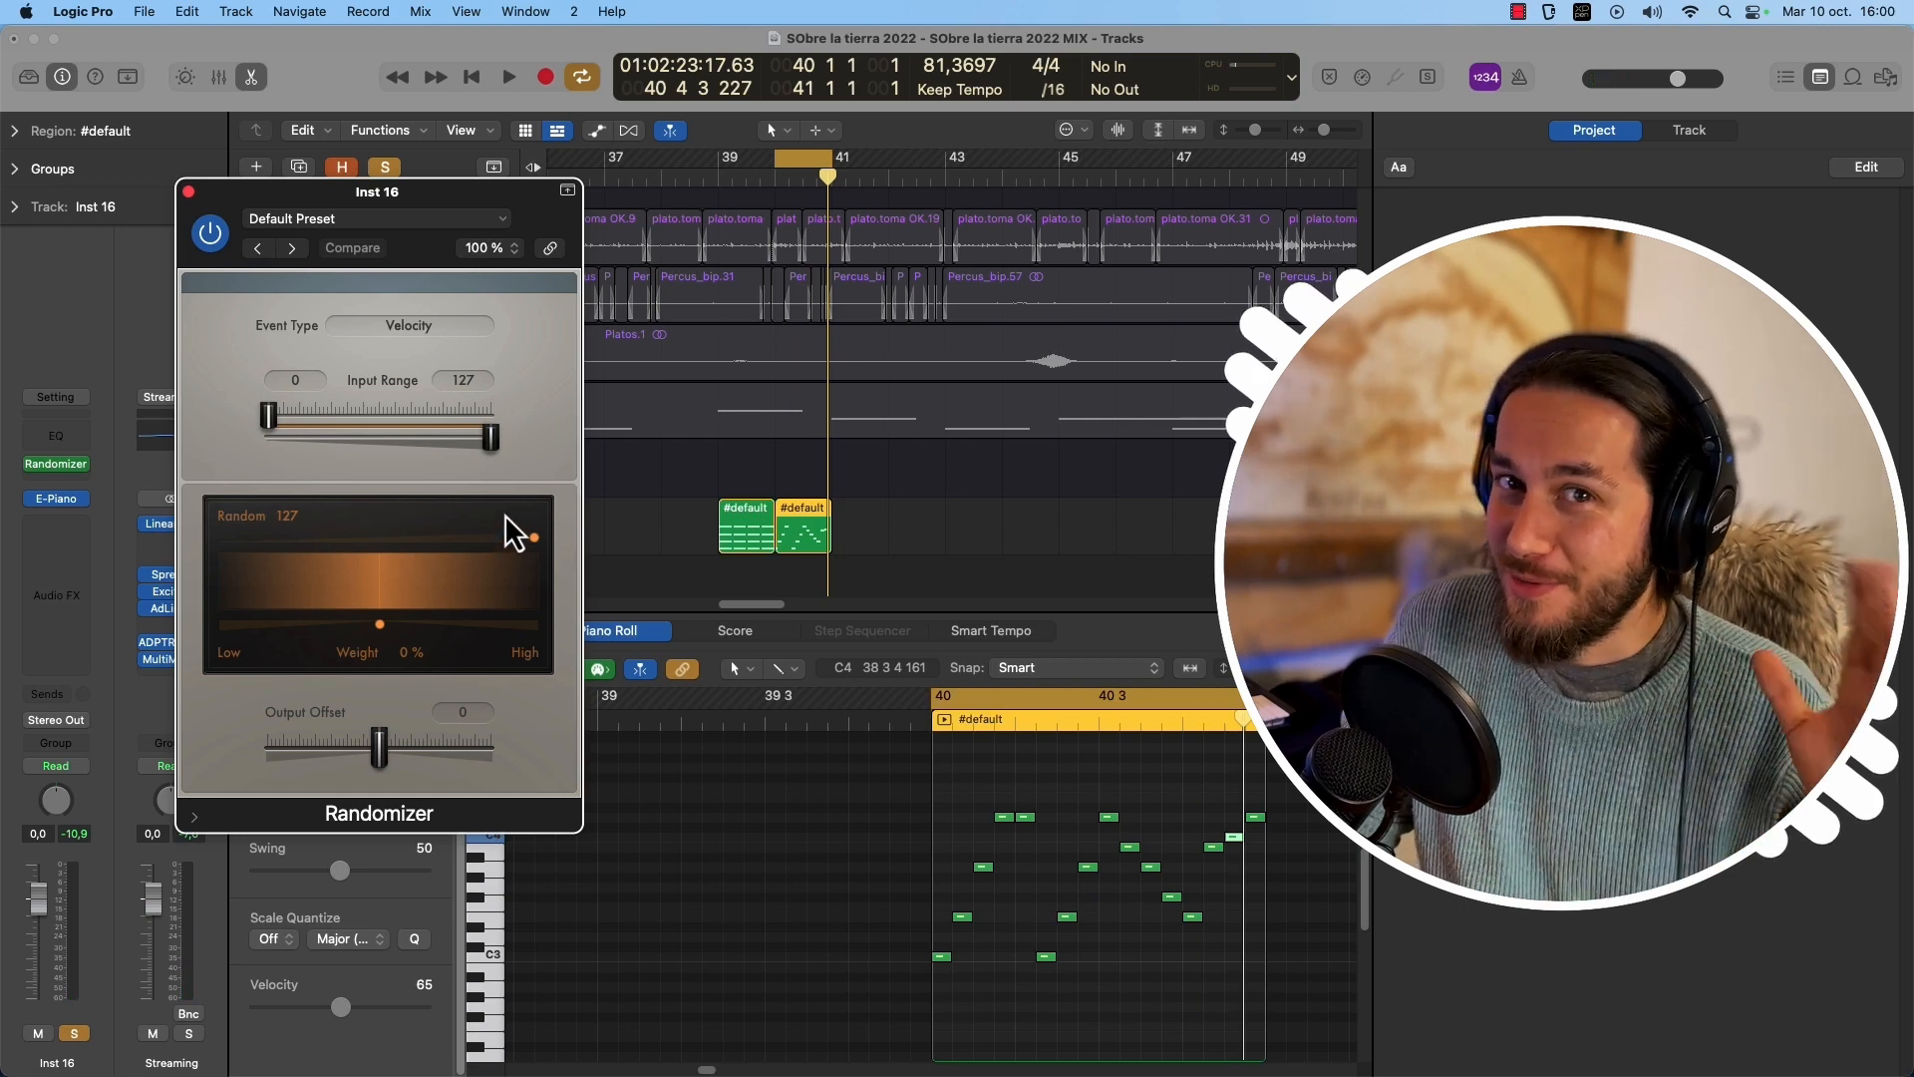
Set the Randomizer's event type to Note Number and audition the looped region.
left_click(413, 329)
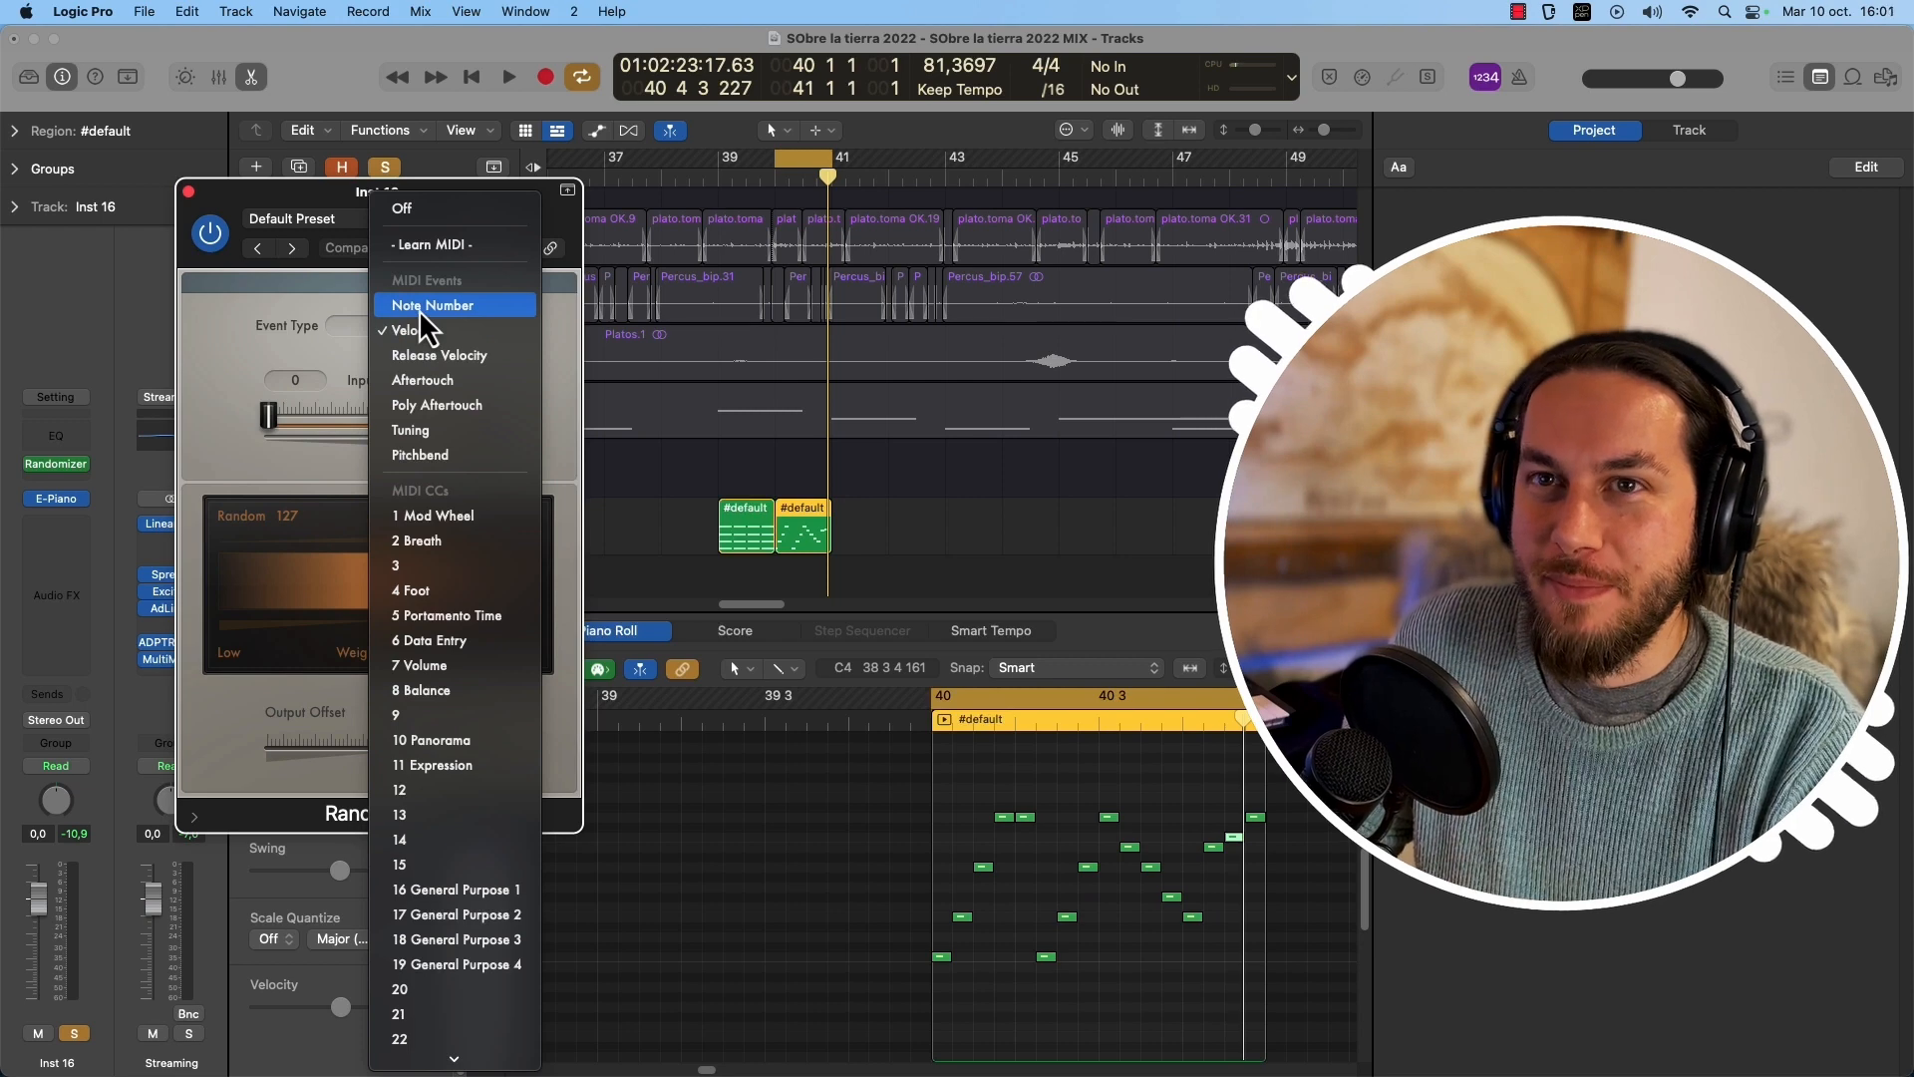
left_click(419, 307)
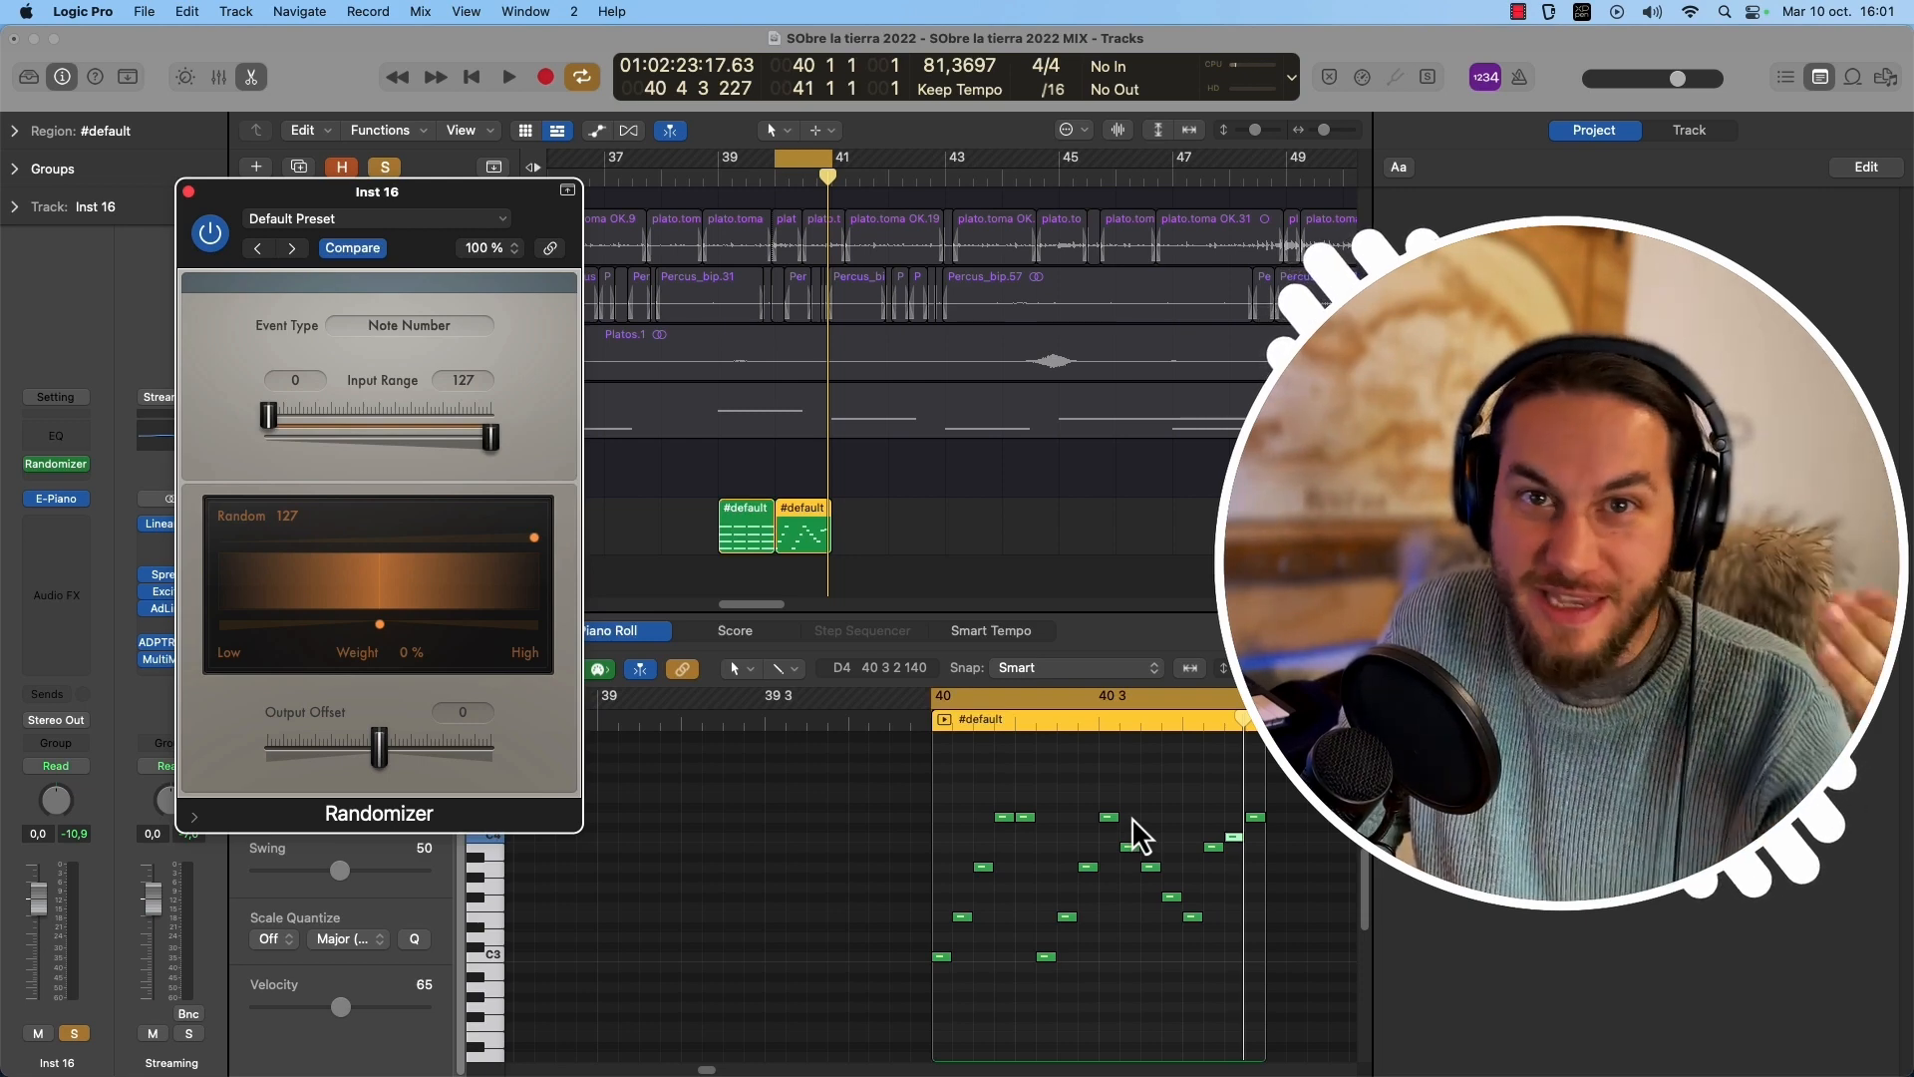
key("space")
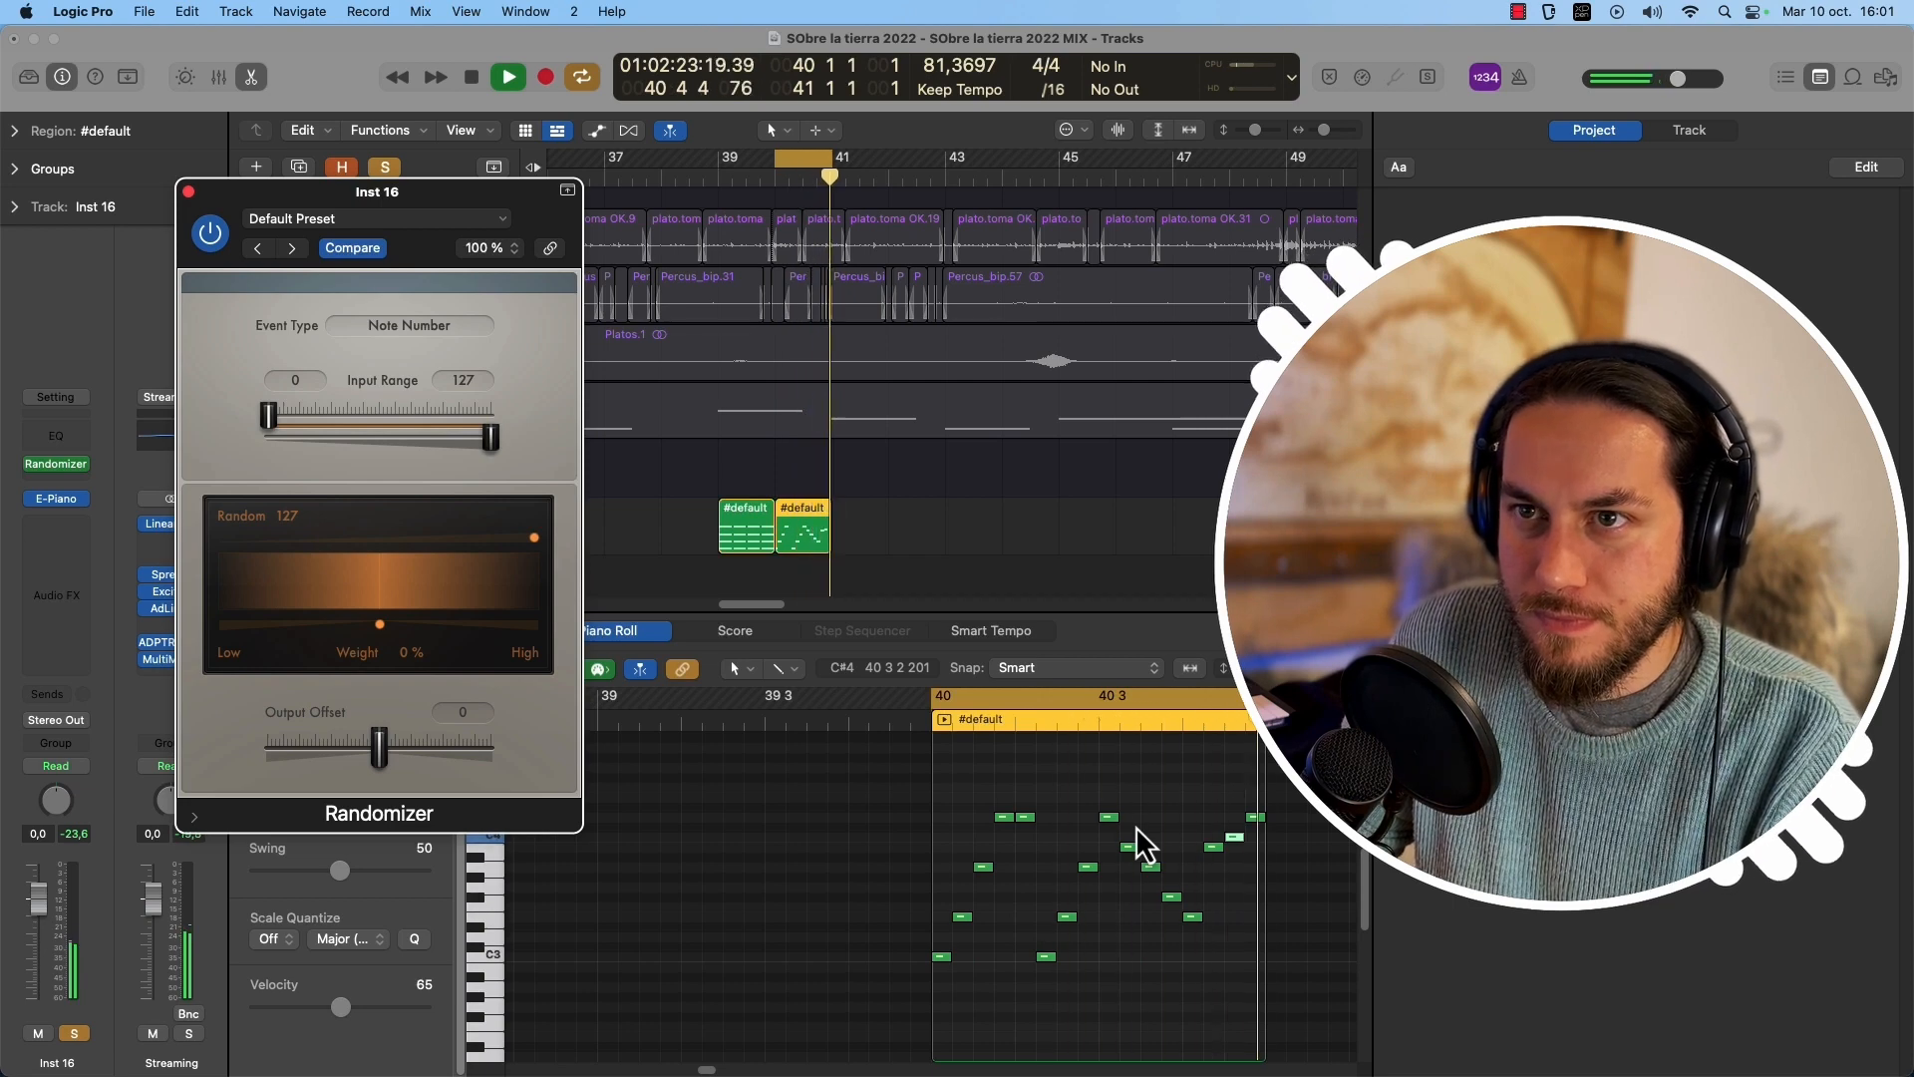
key("space")
Switch the Randomizer's event type to Tuning and audition the looped region.
left_click(376, 329)
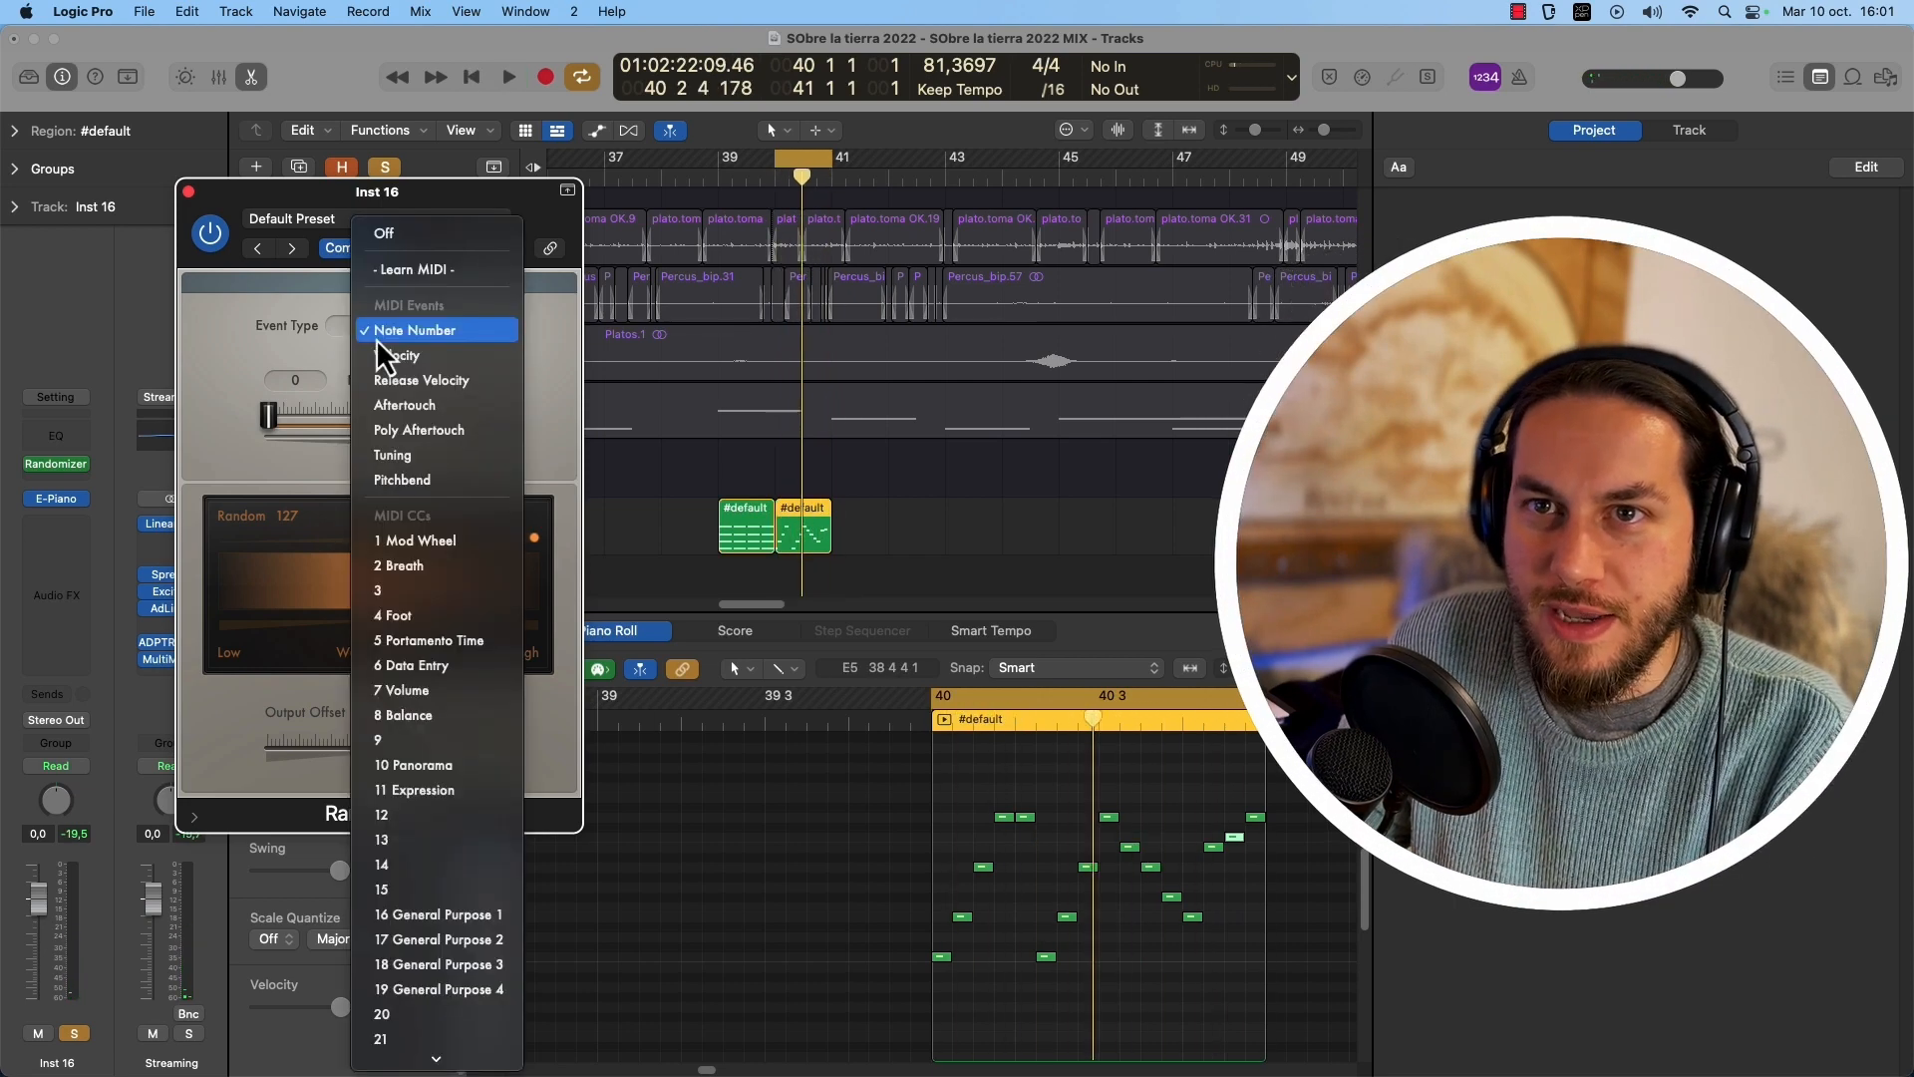
left_click(409, 453)
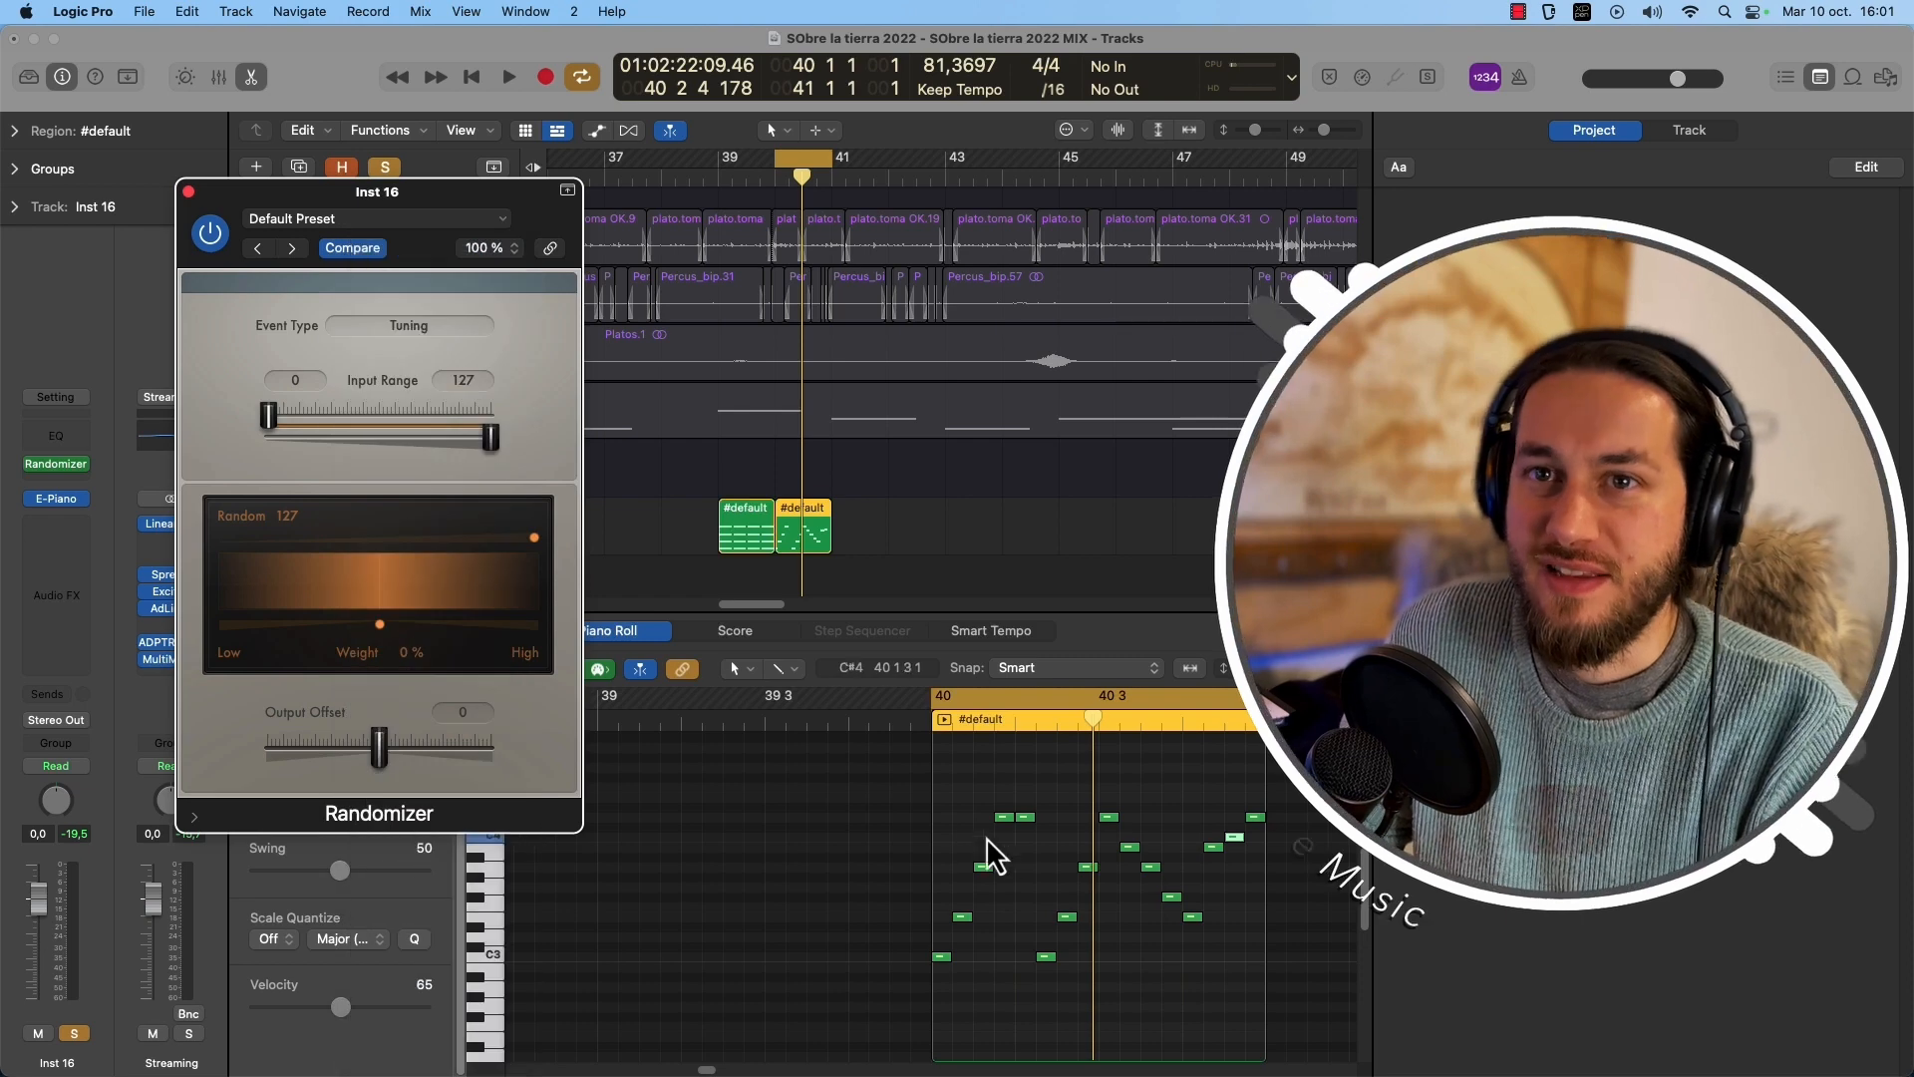
key("space")
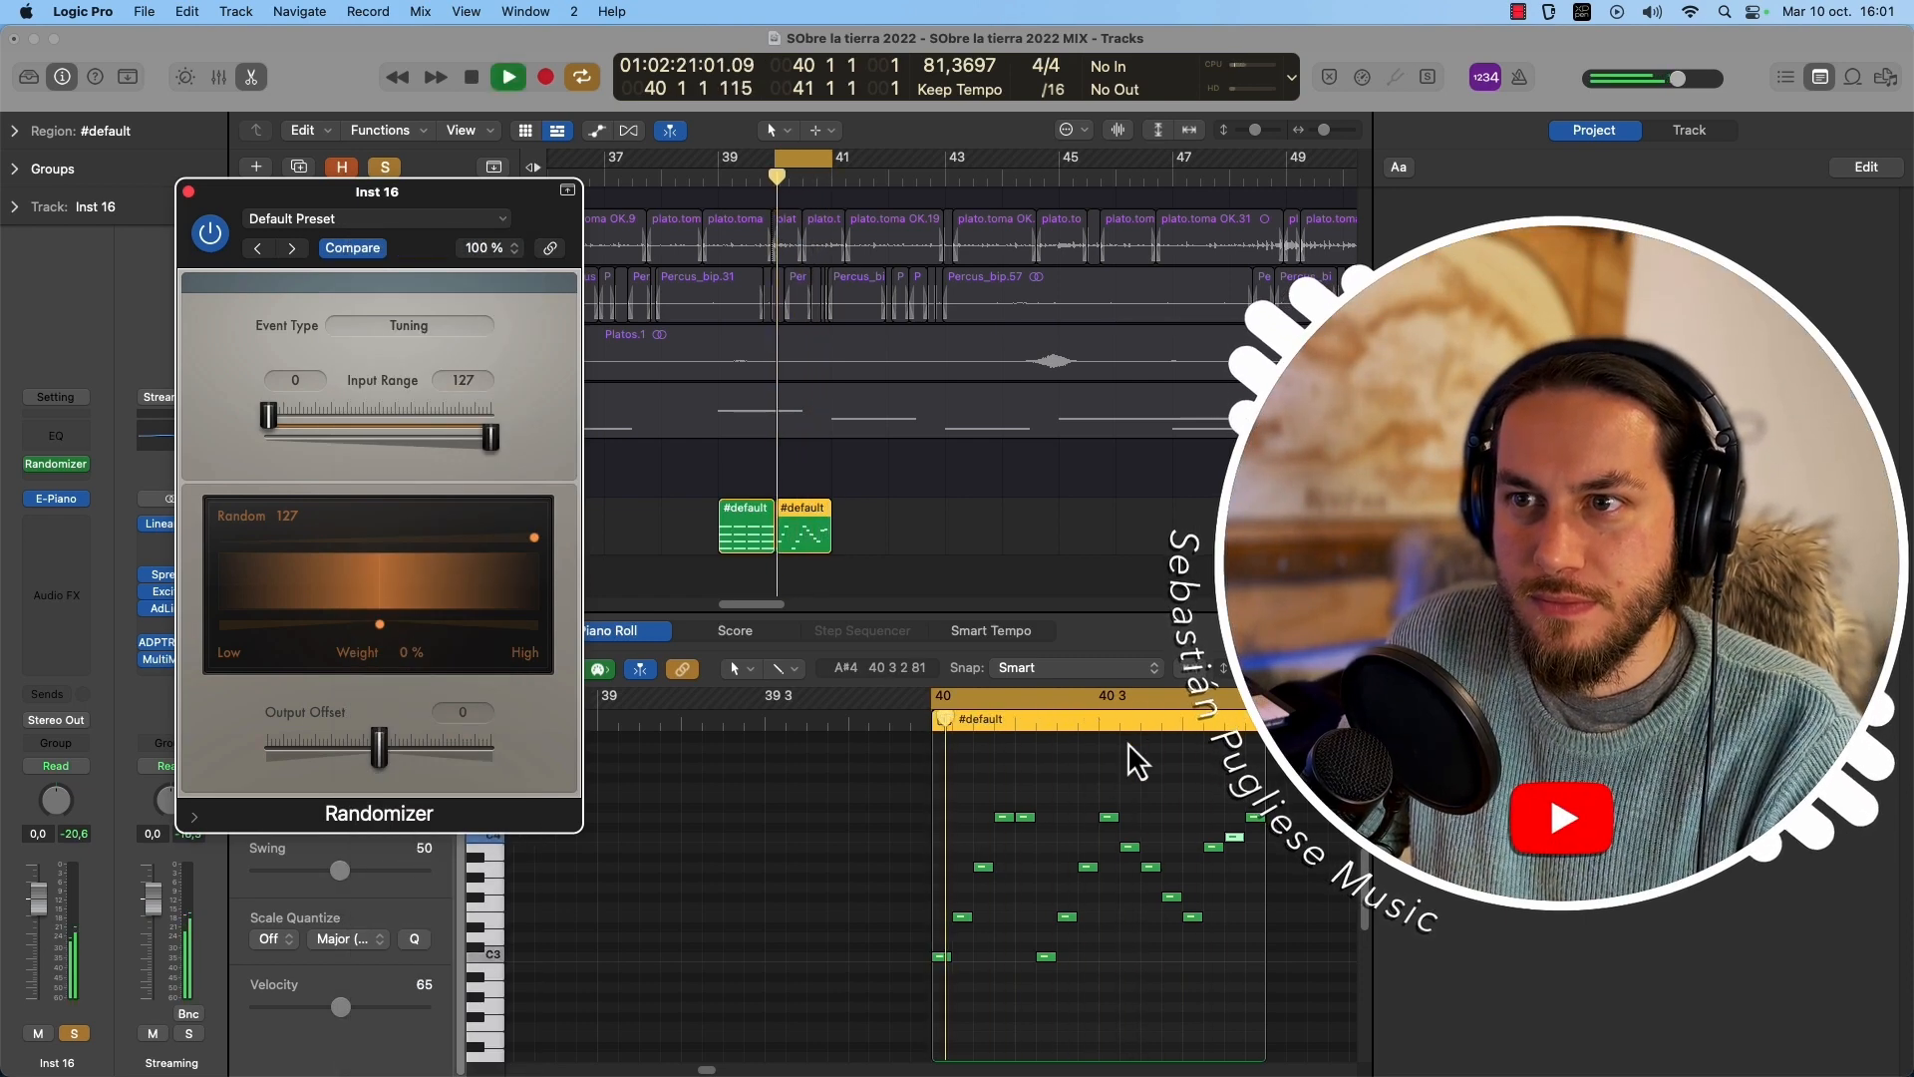
key("space")
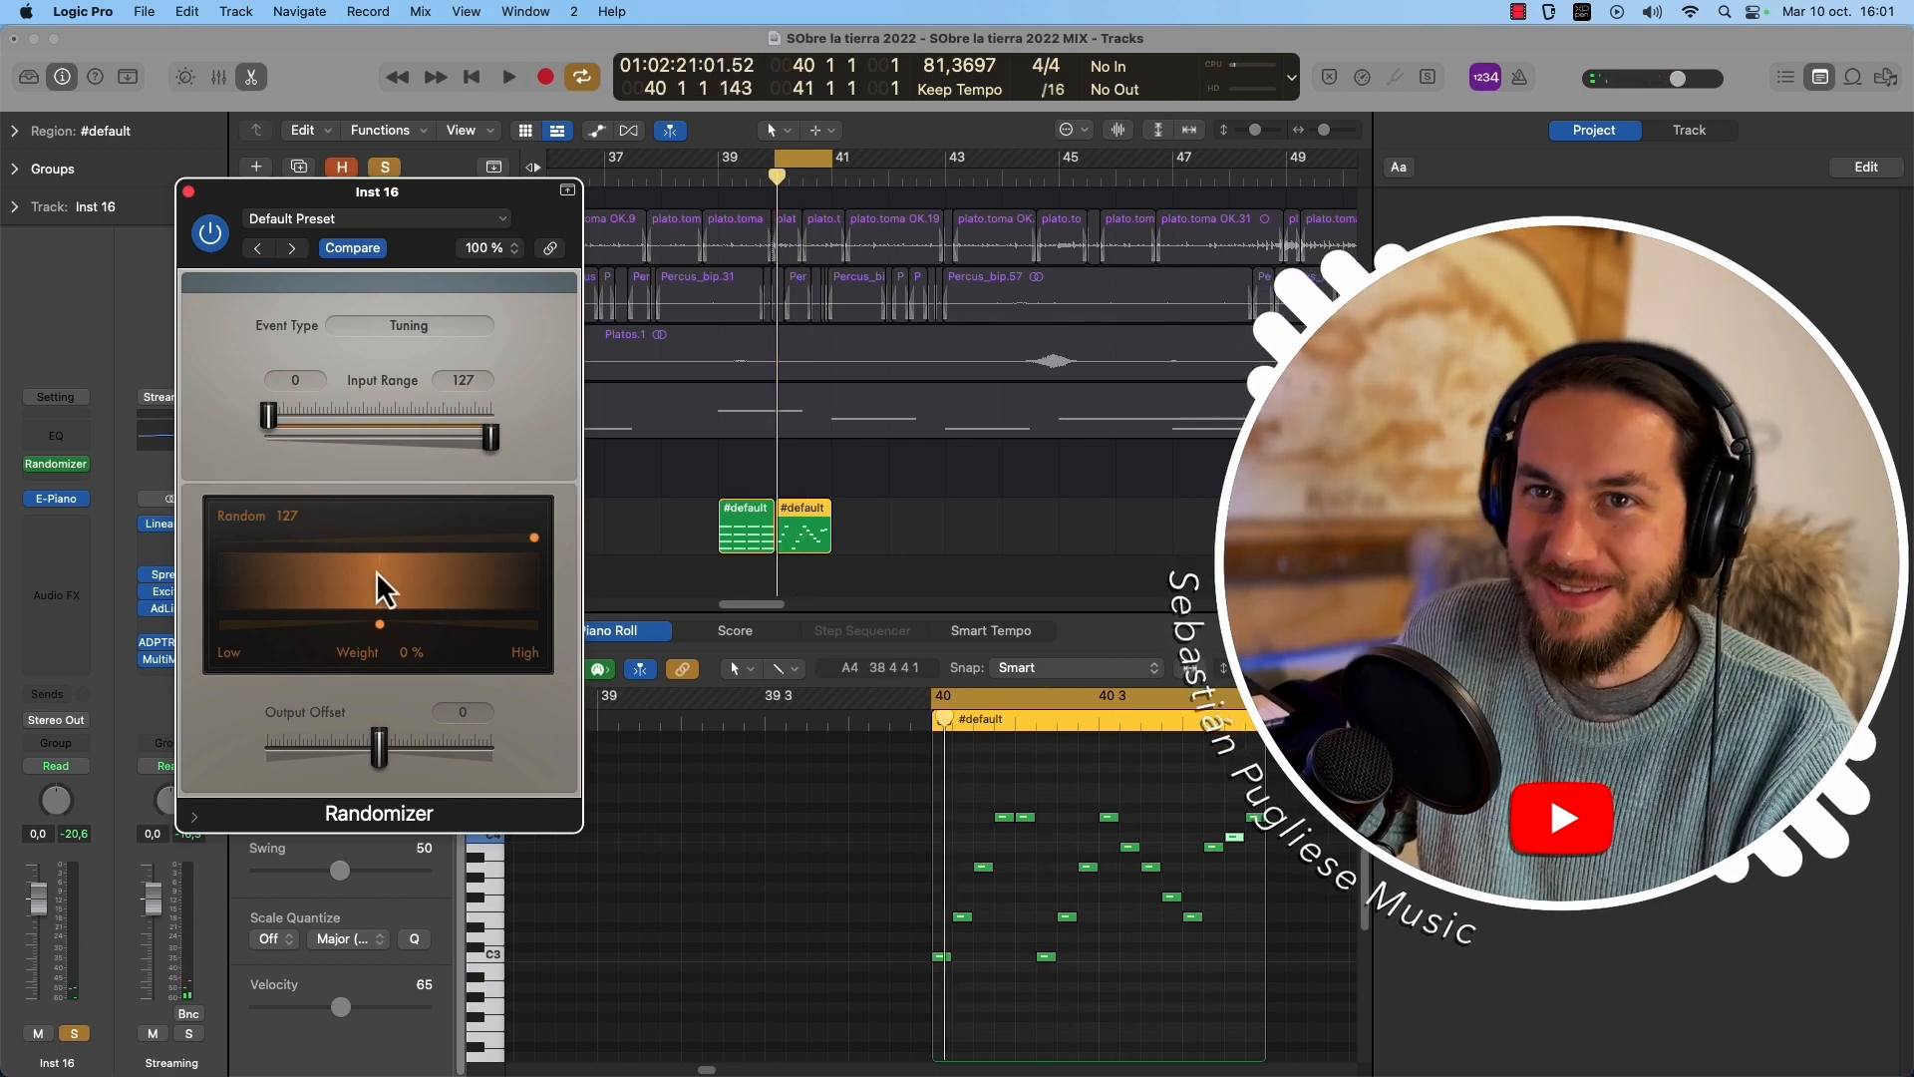
Narrow the Randomizer's Input Range to 36–90 and adjust its Random amount, starting with a reduction to 91.
left_click_drag(271, 423, 323, 427)
left_click_drag(492, 435, 431, 438)
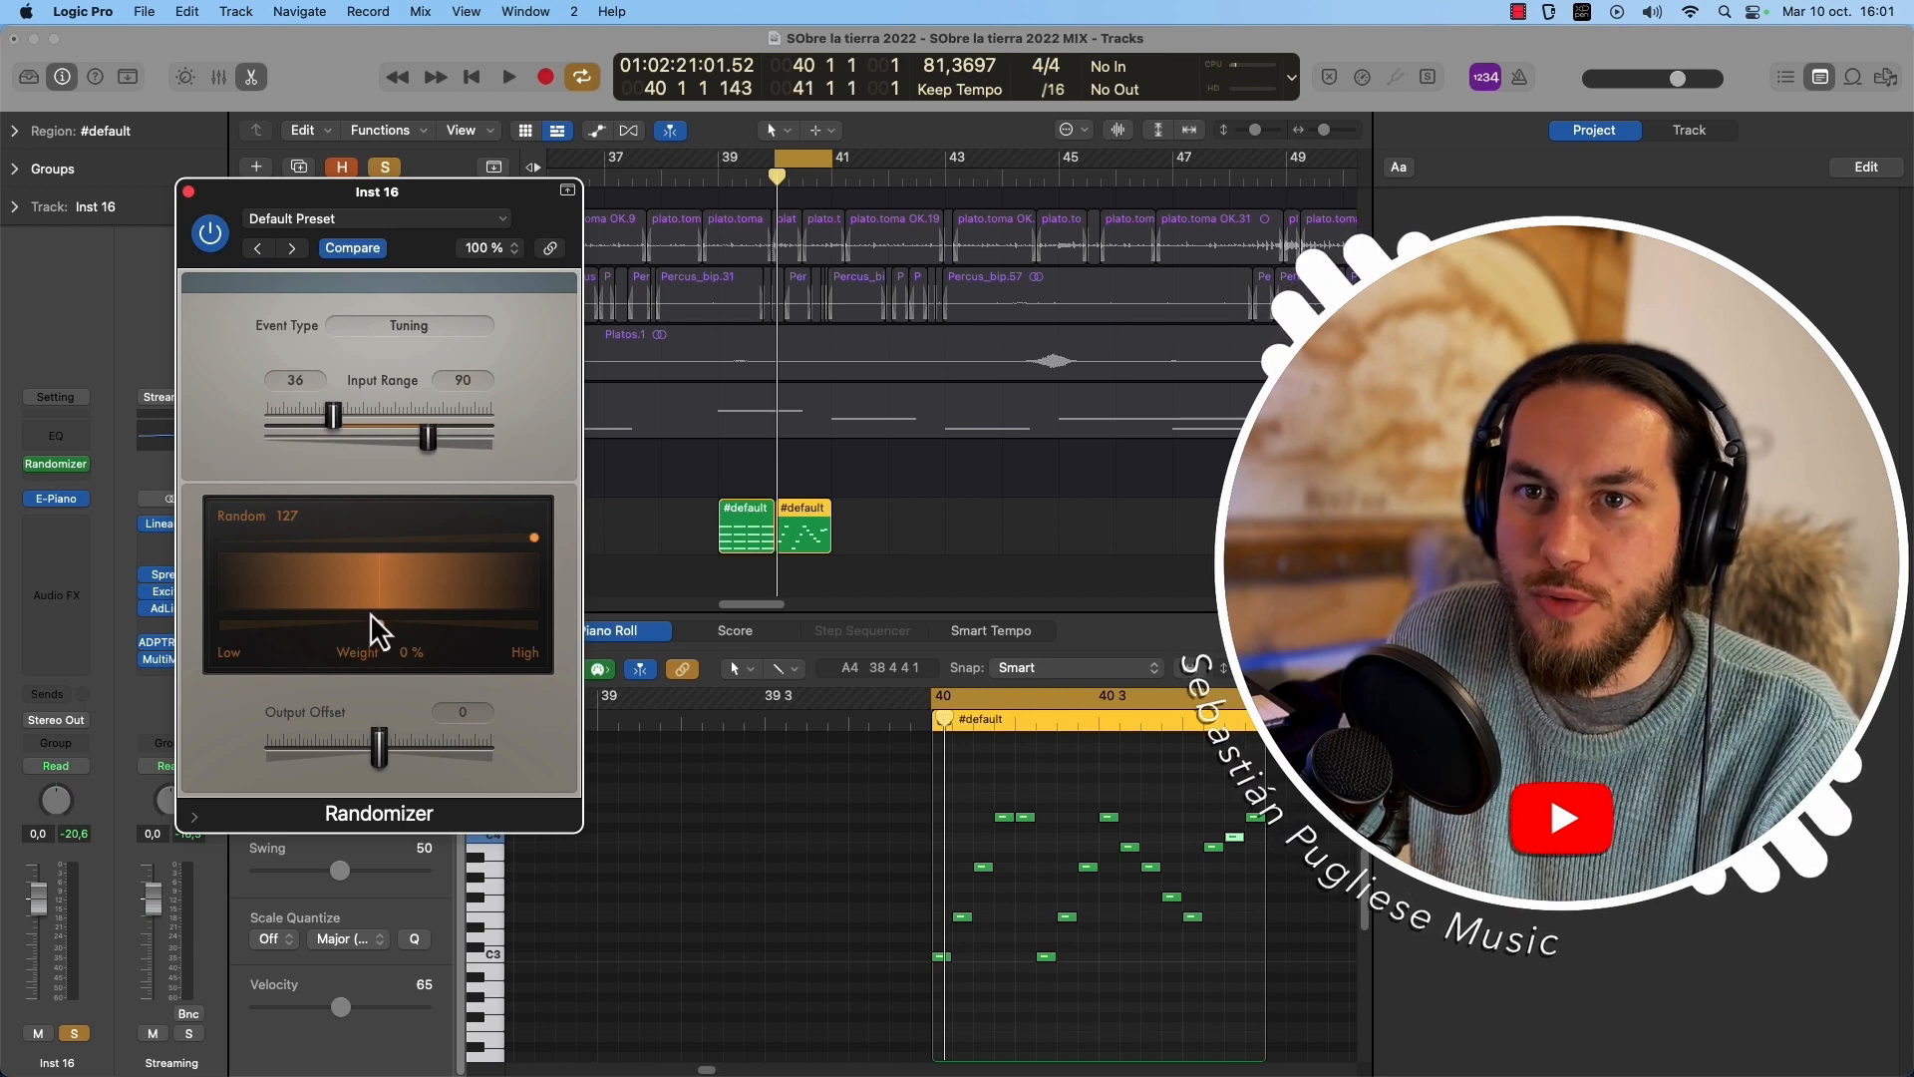
left_click_drag(534, 537, 446, 539)
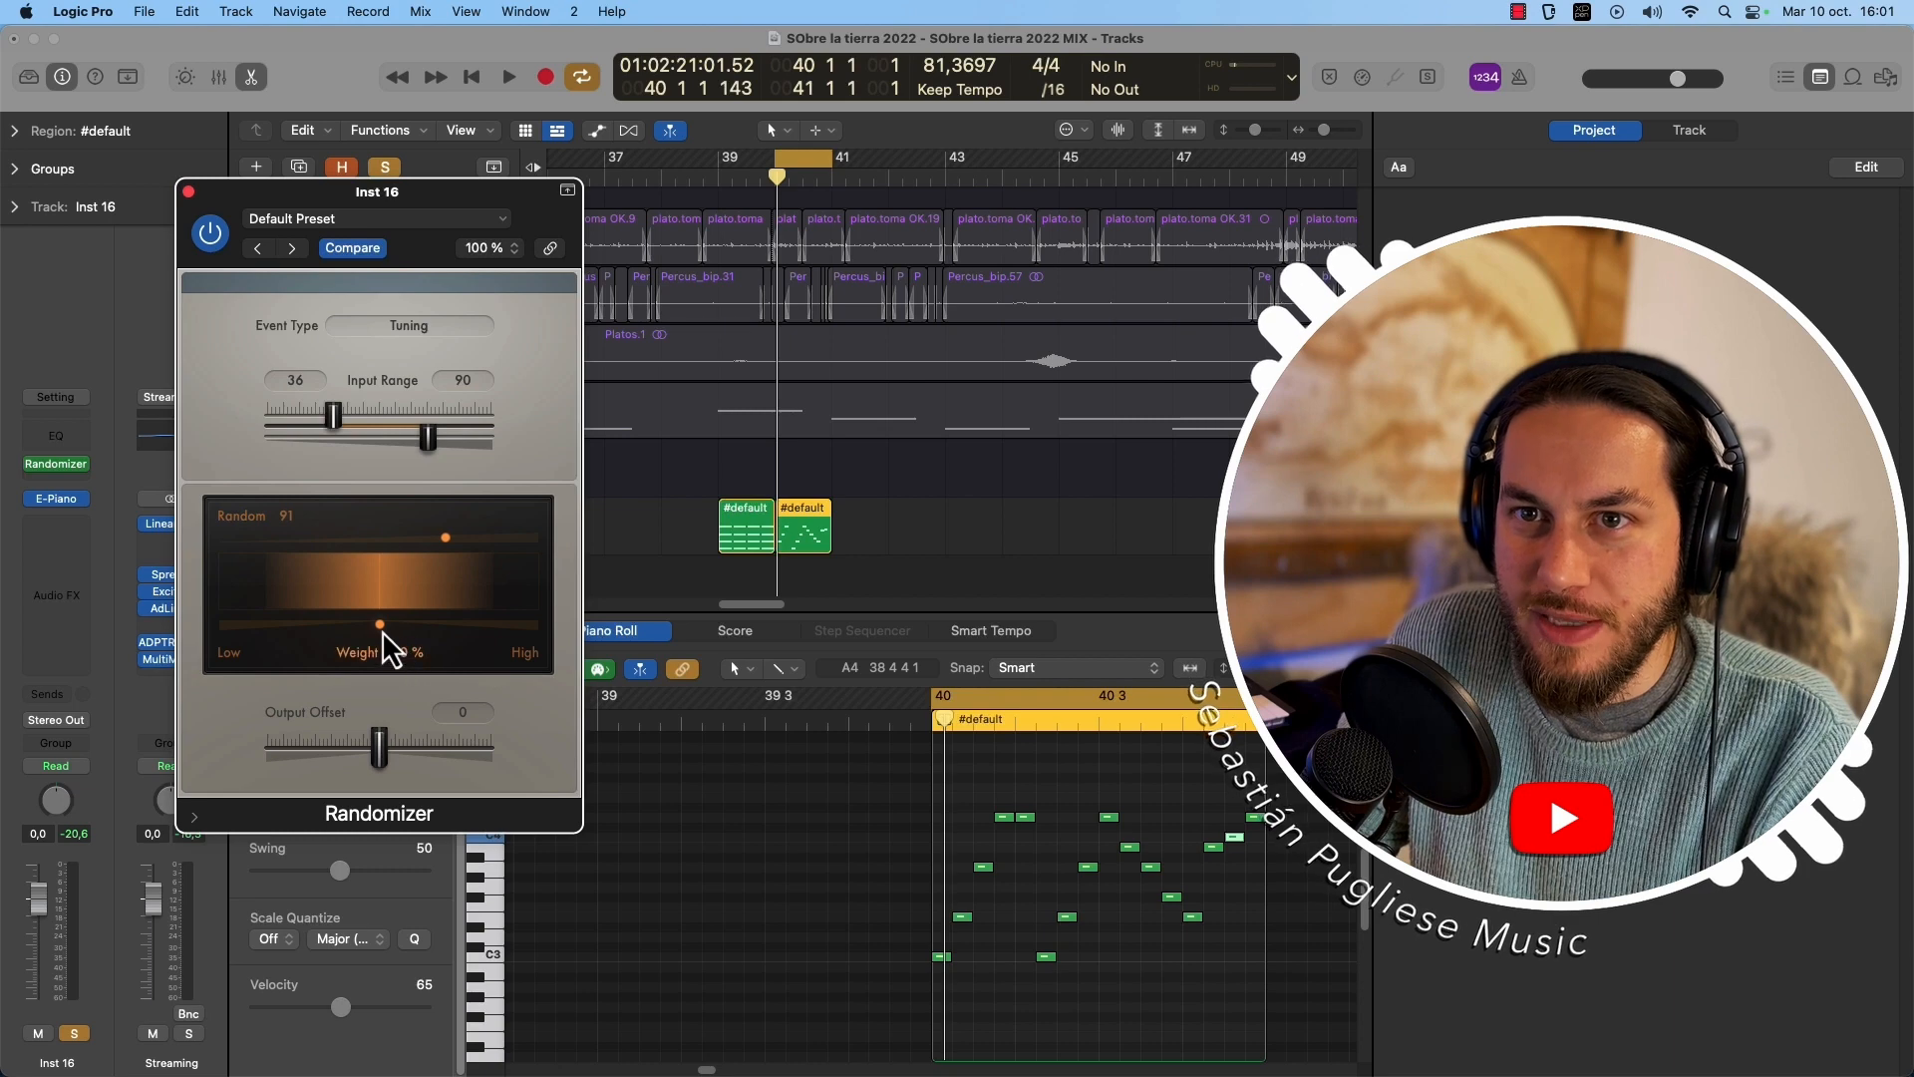
mouse_move(381, 625)
left_mouse_down()
mouse_move(430, 628)
mouse_move(323, 628)
mouse_move(377, 628)
left_mouse_up()
left_click_drag(445, 537, 403, 538)
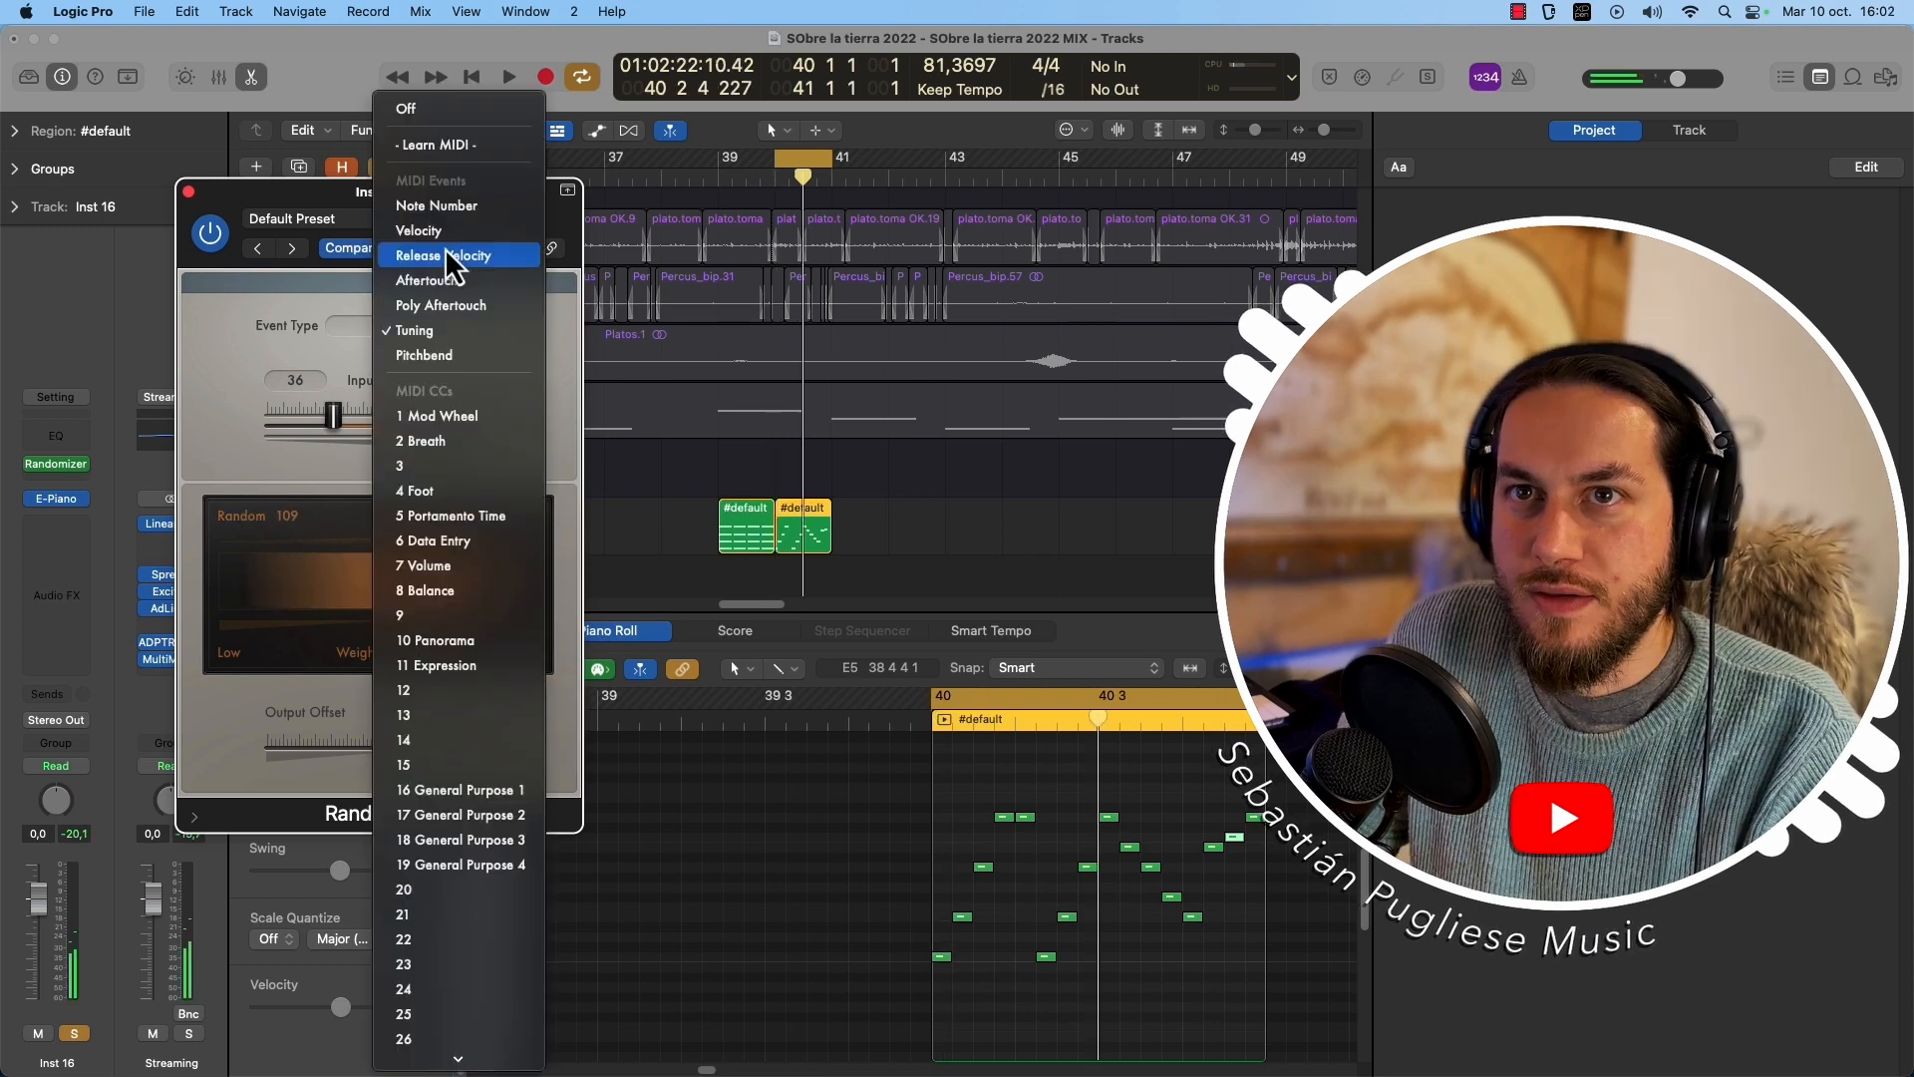
Randomize Velocity with Random 45, Weight -48 % and Output Offset -12 while listening to the loop.
left_click(461, 230)
left_click_drag(376, 628, 485, 629)
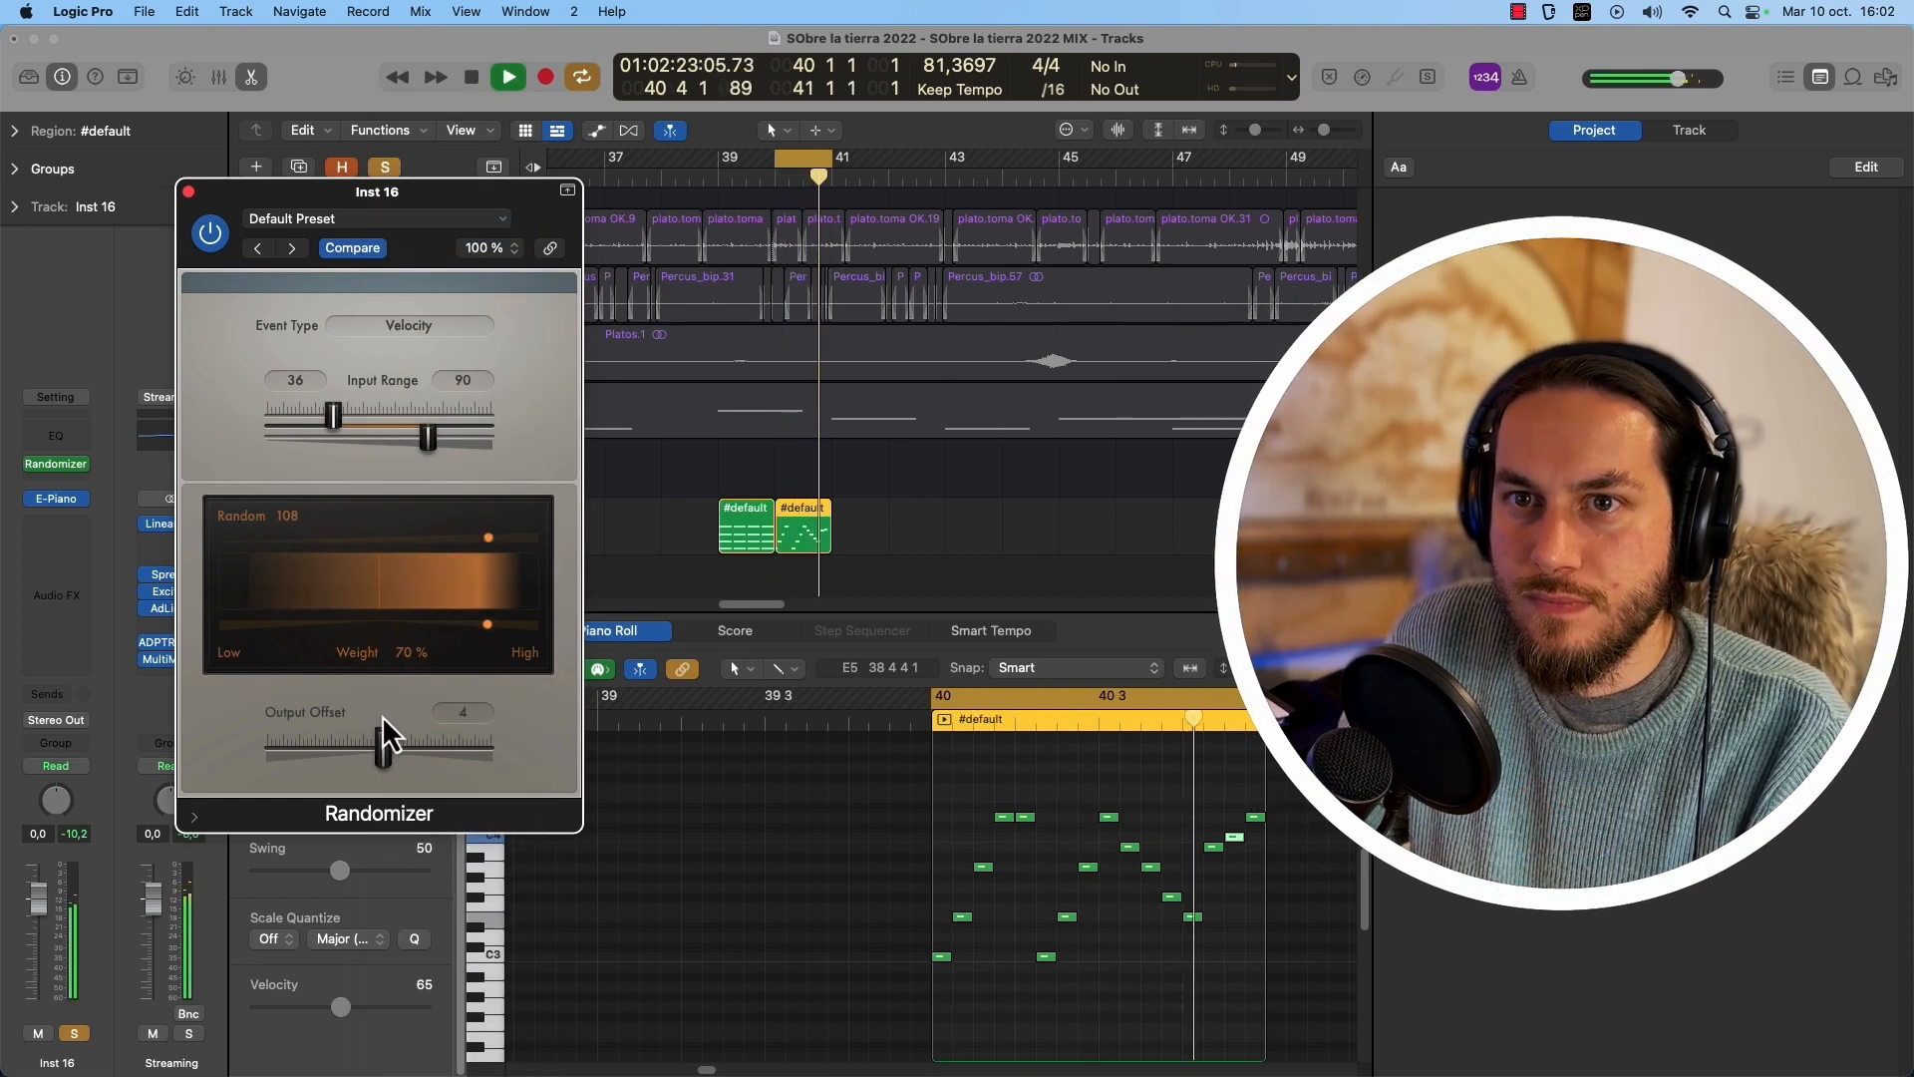
left_click_drag(383, 742, 368, 744)
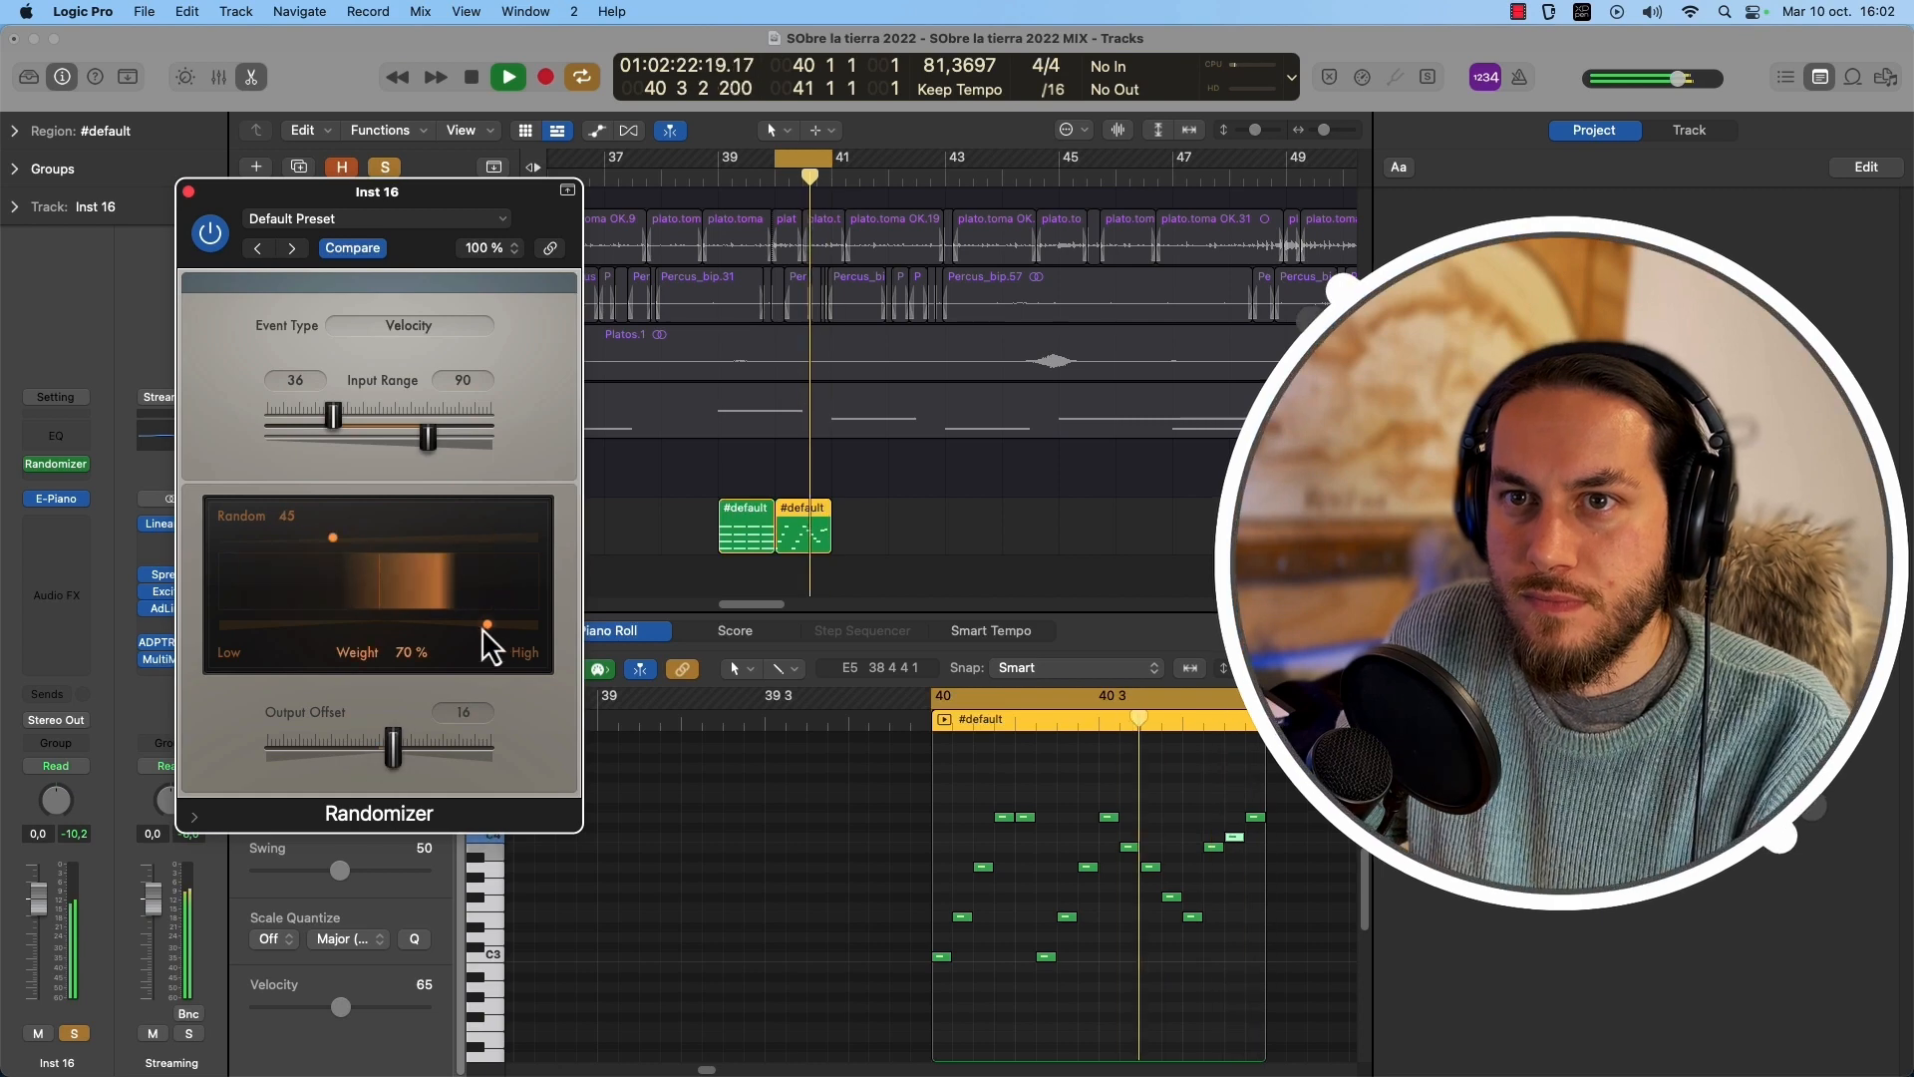
left_click_drag(485, 632, 305, 628)
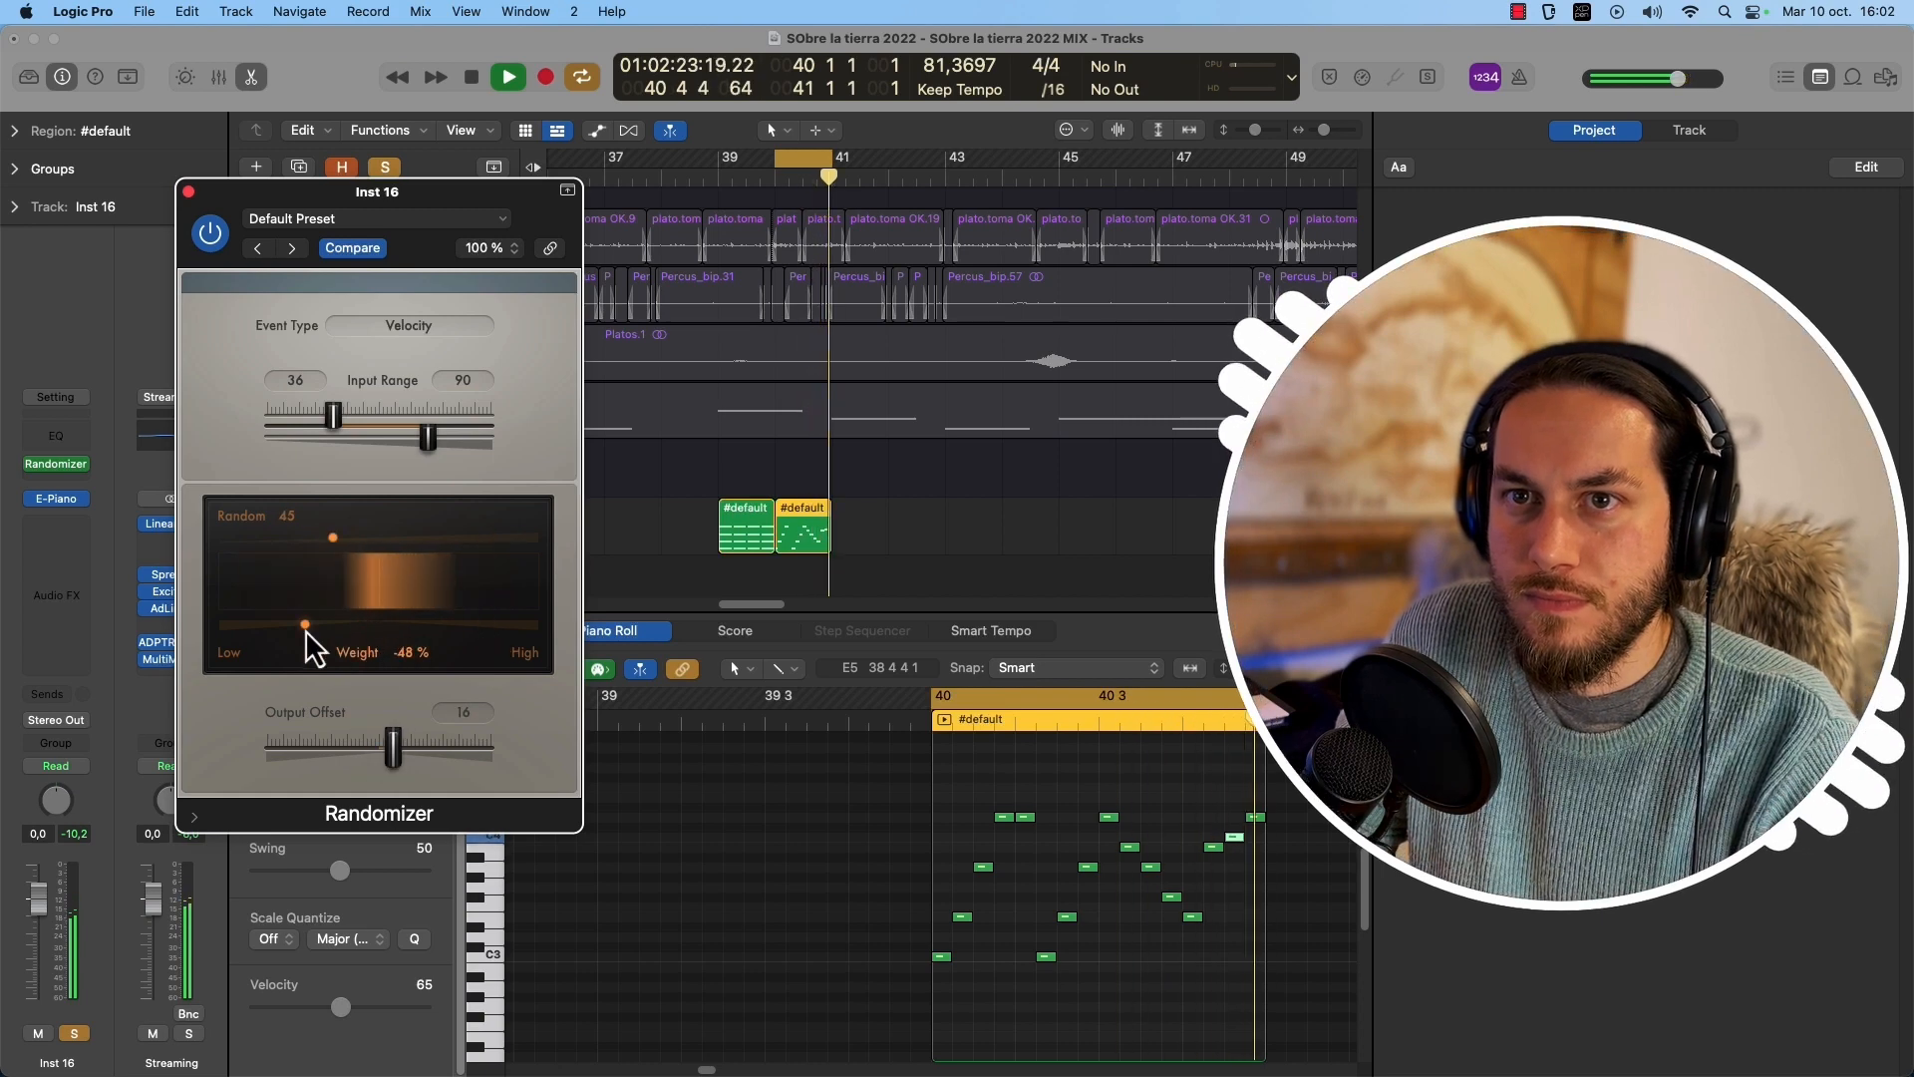
left_click_drag(393, 745, 369, 747)
key("space")
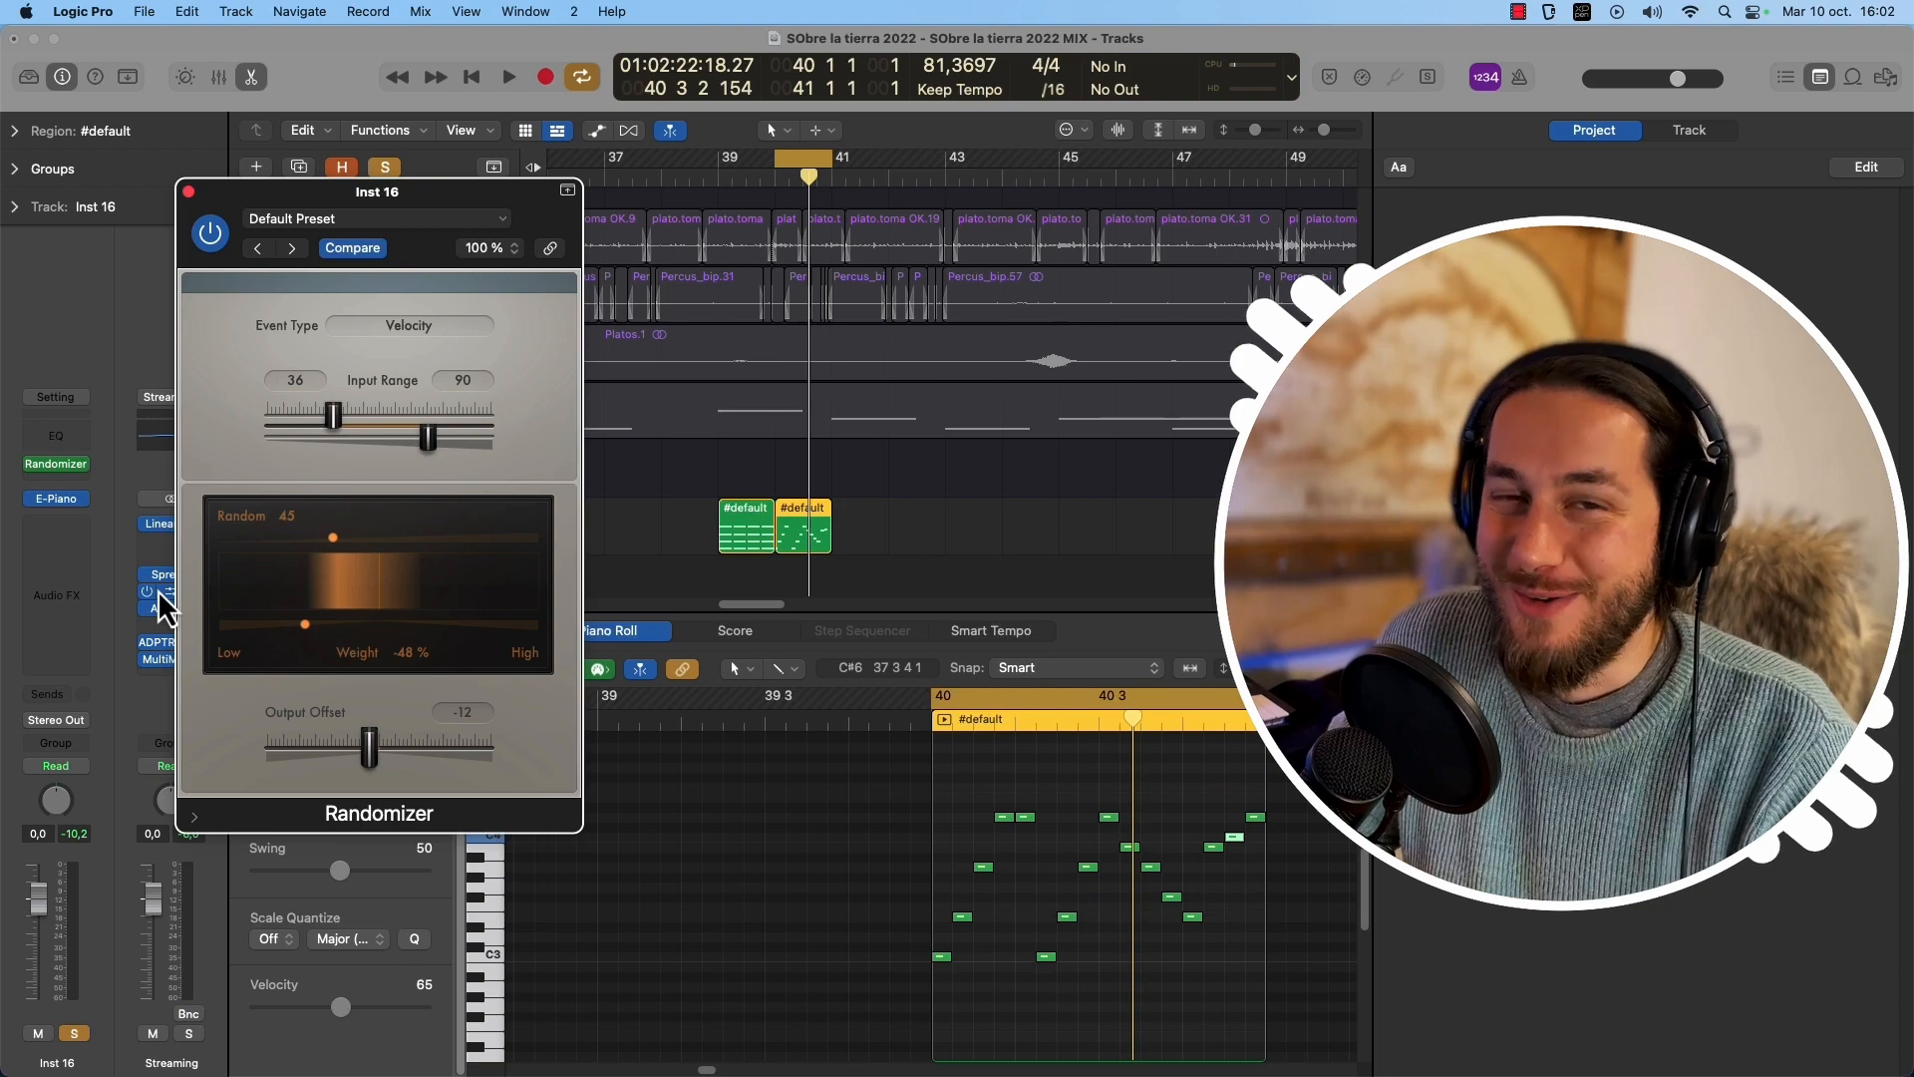
Widen the Randomizer's Input Range by raising the upper limit to 127 and dropping the lower limit to its minimum.
left_click_drag(427, 436, 490, 437)
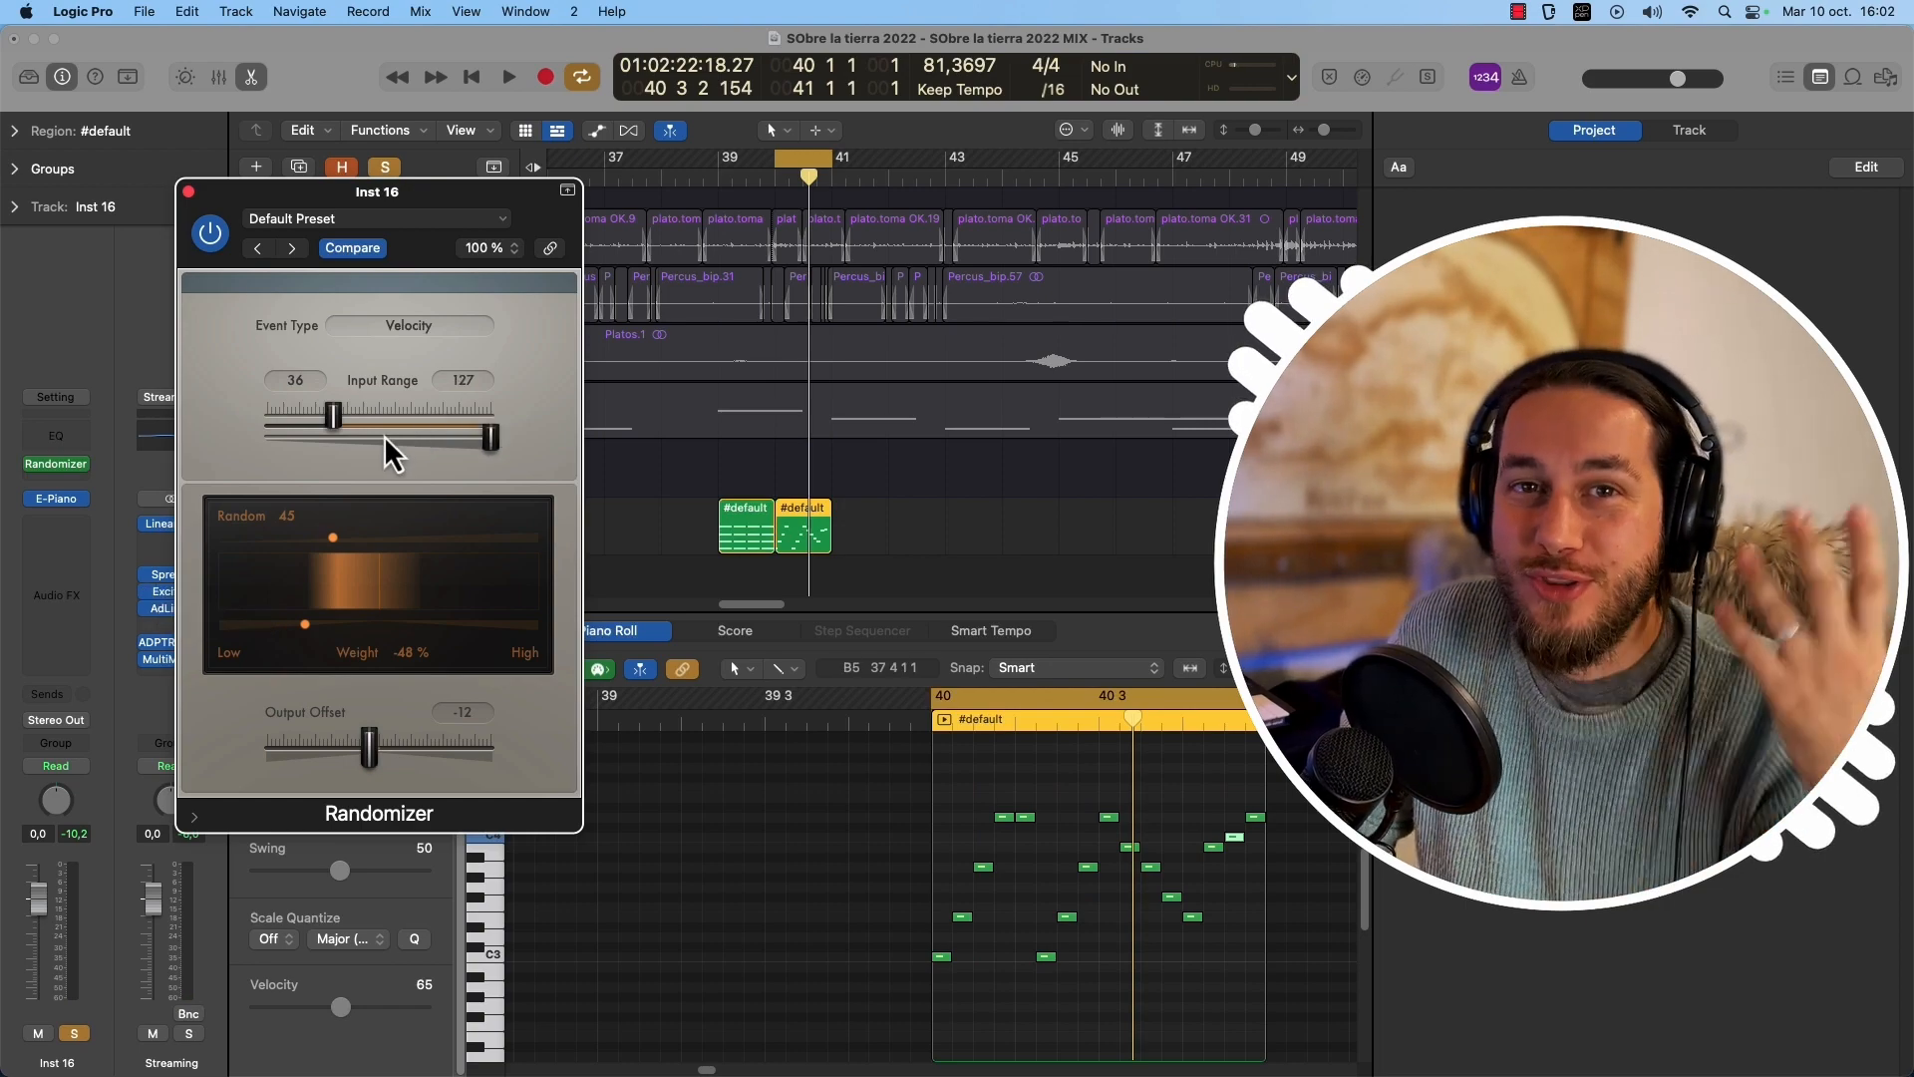
left_click_drag(334, 417, 204, 413)
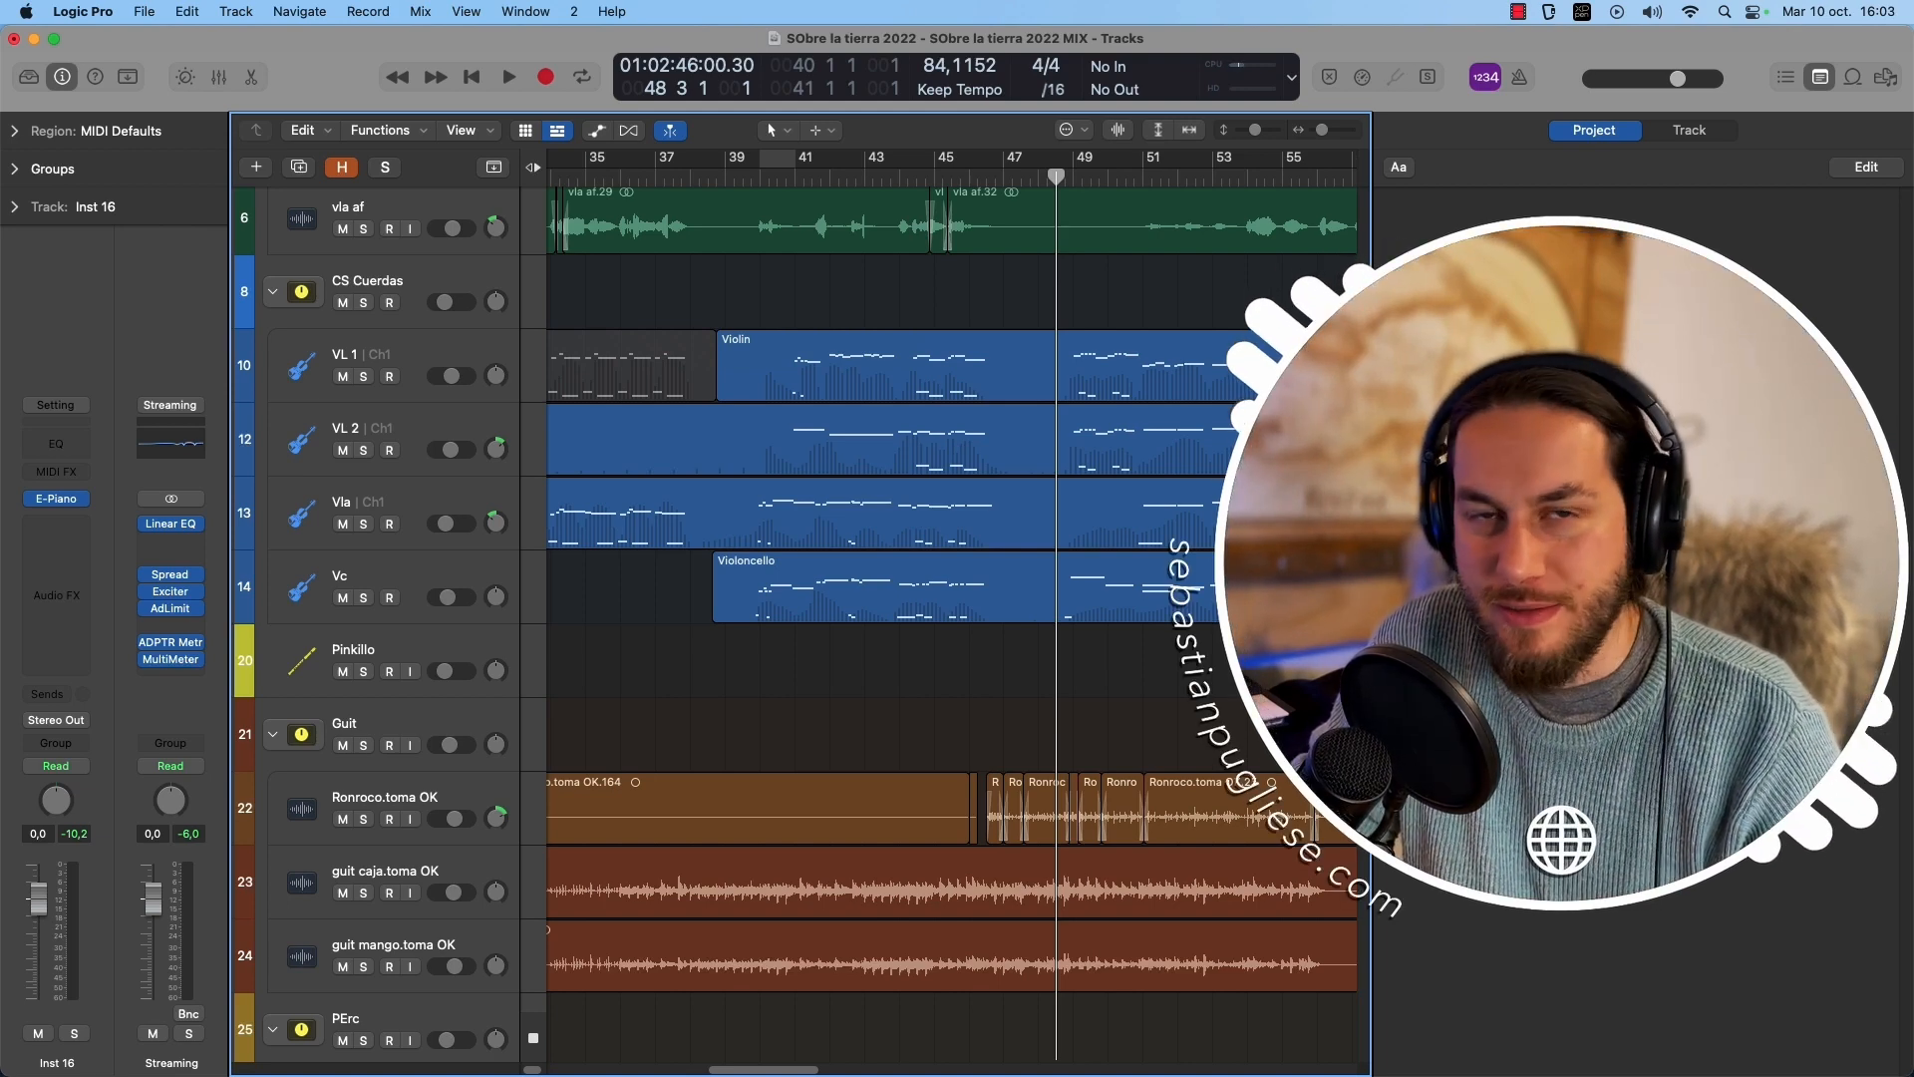
Solo the Guit track stack and play it back from around bar 46.
key("super+Right")
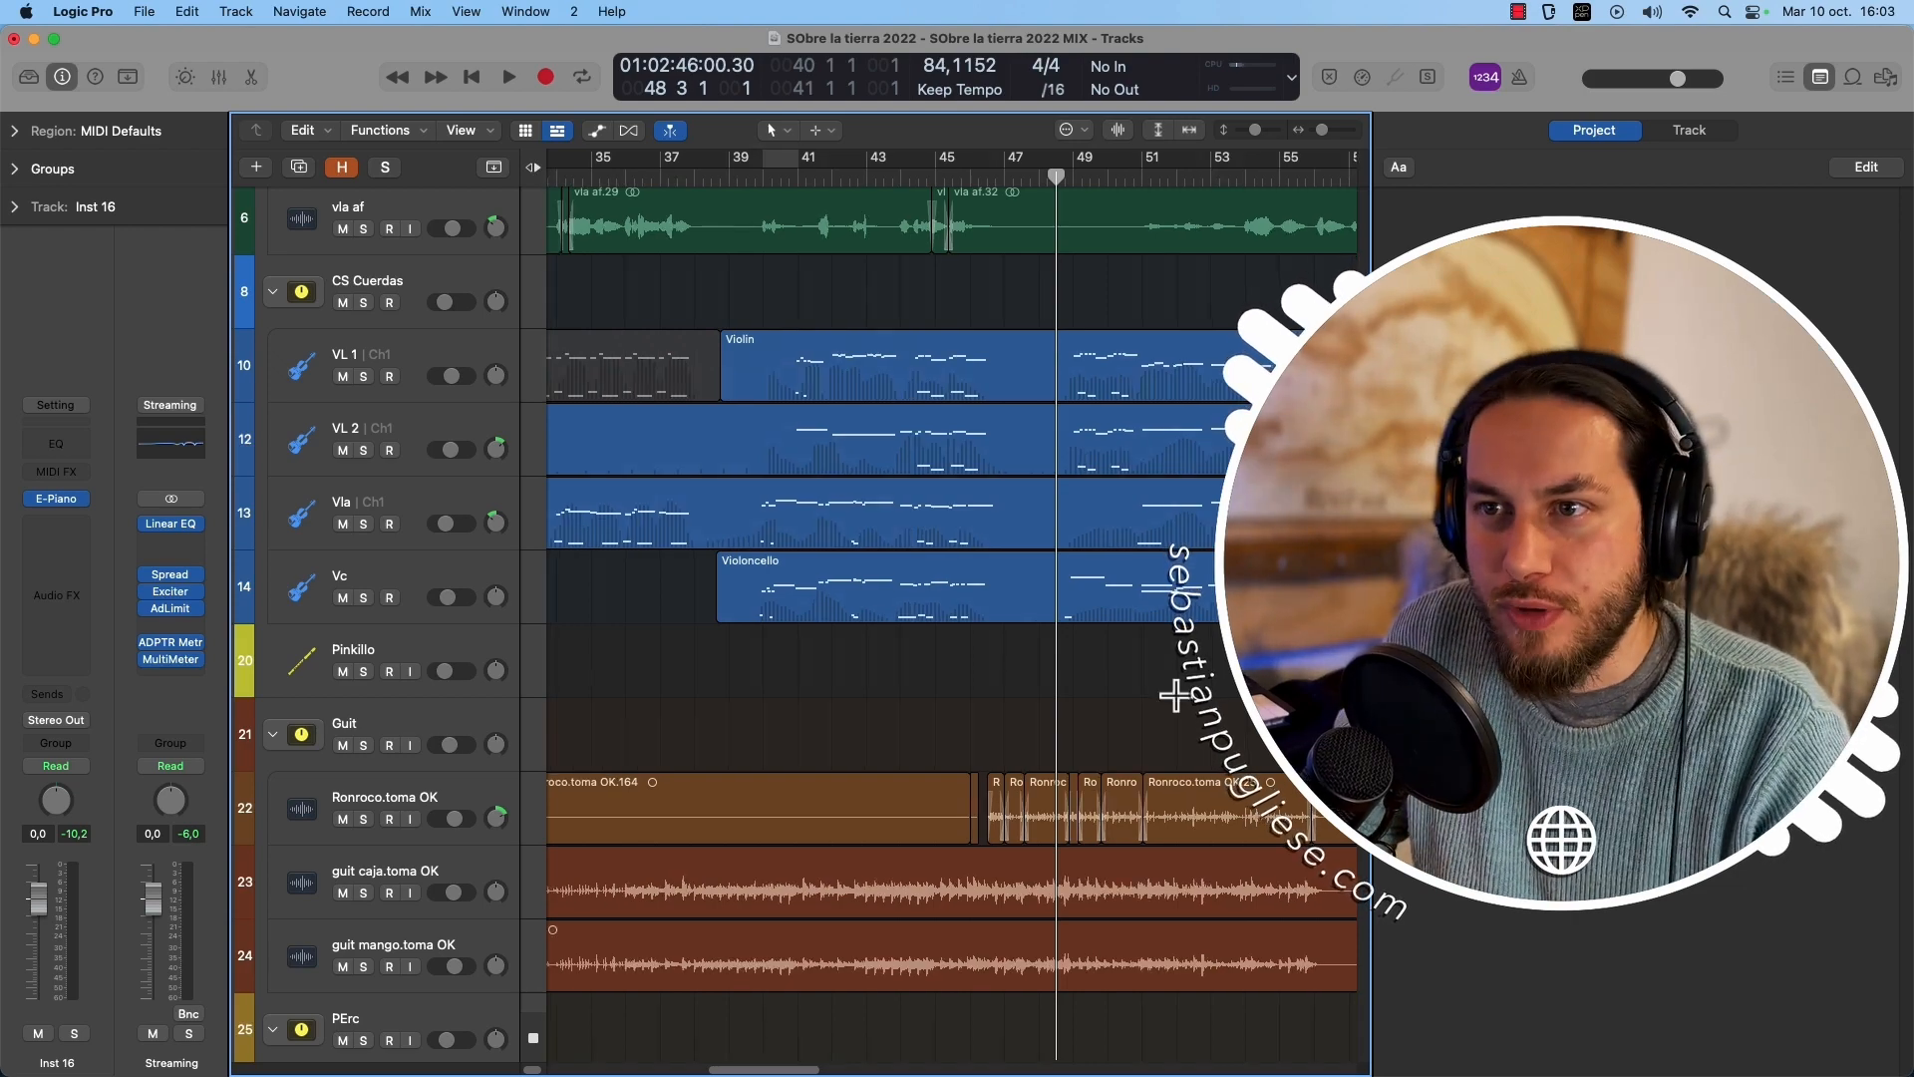
key("super+Right")
key("super+Right")
key("super+Right")
key("super+Down")
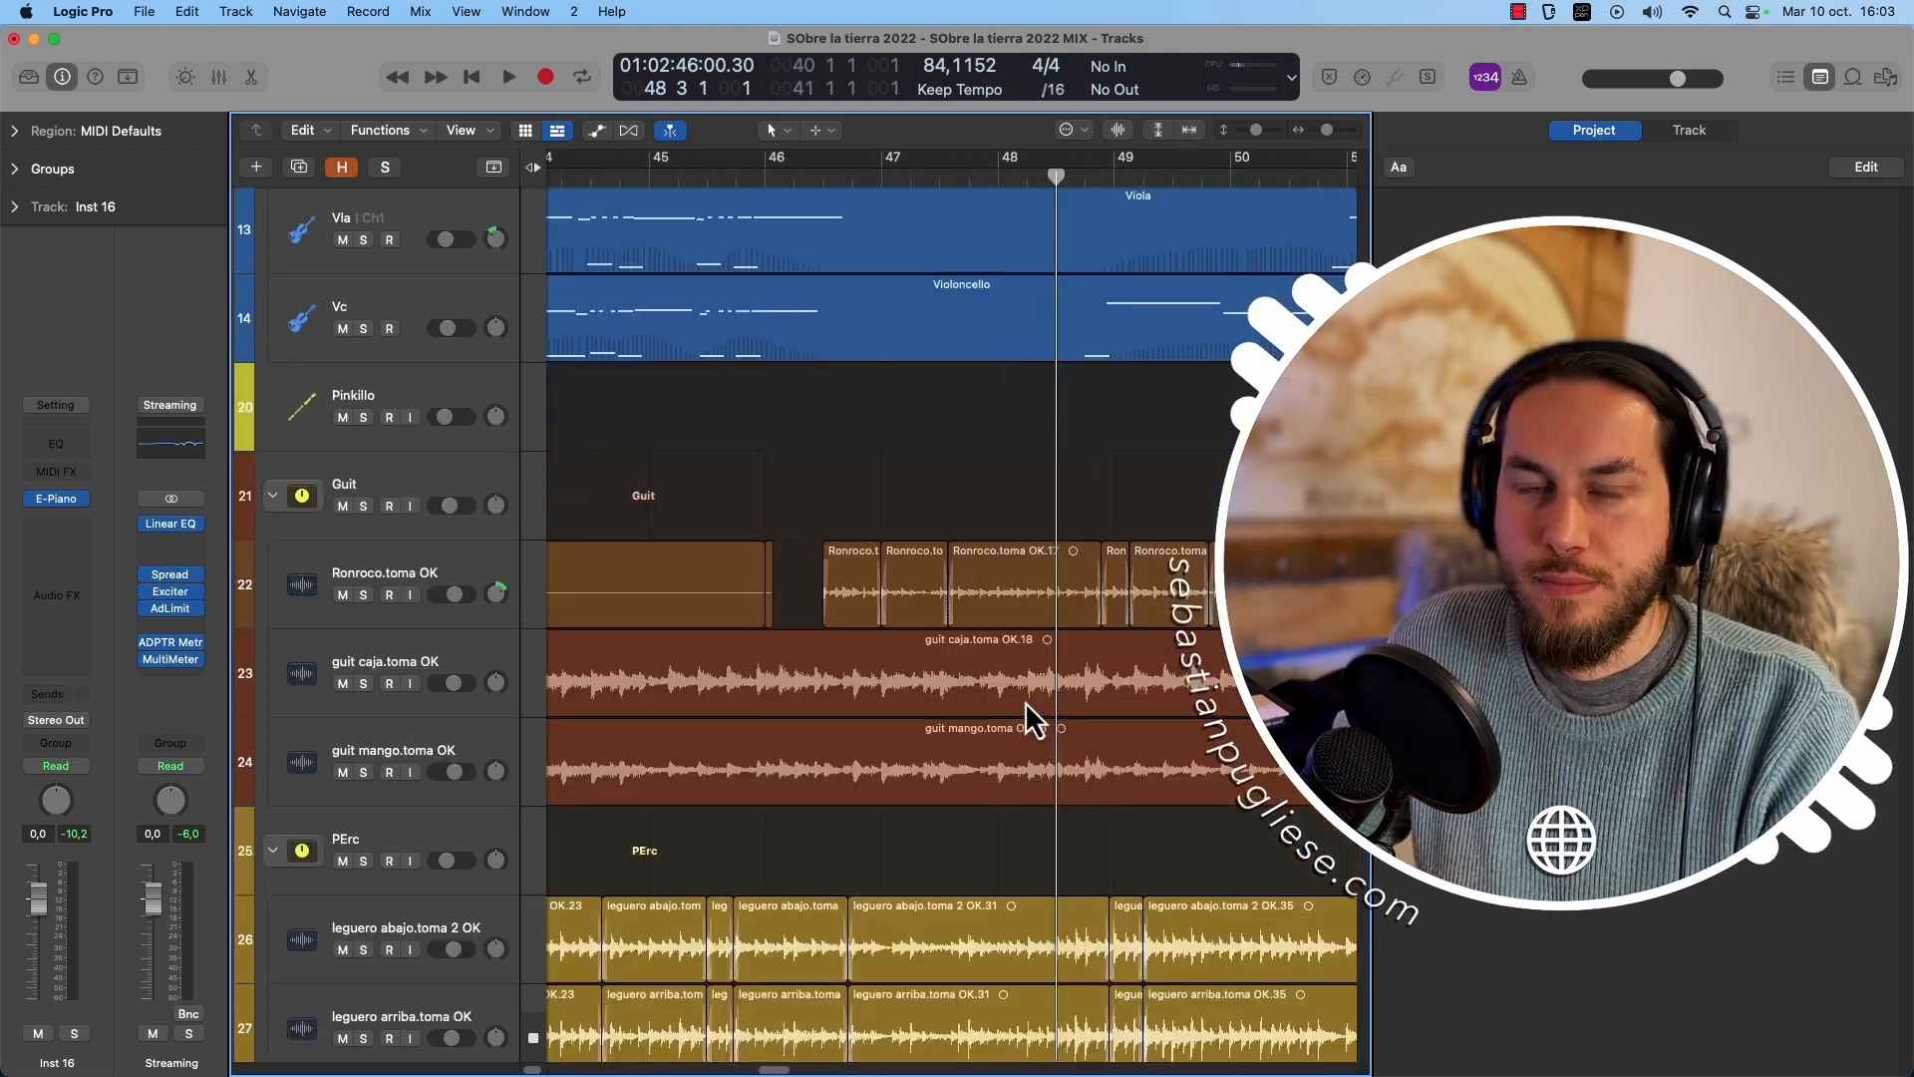
key("super+Right")
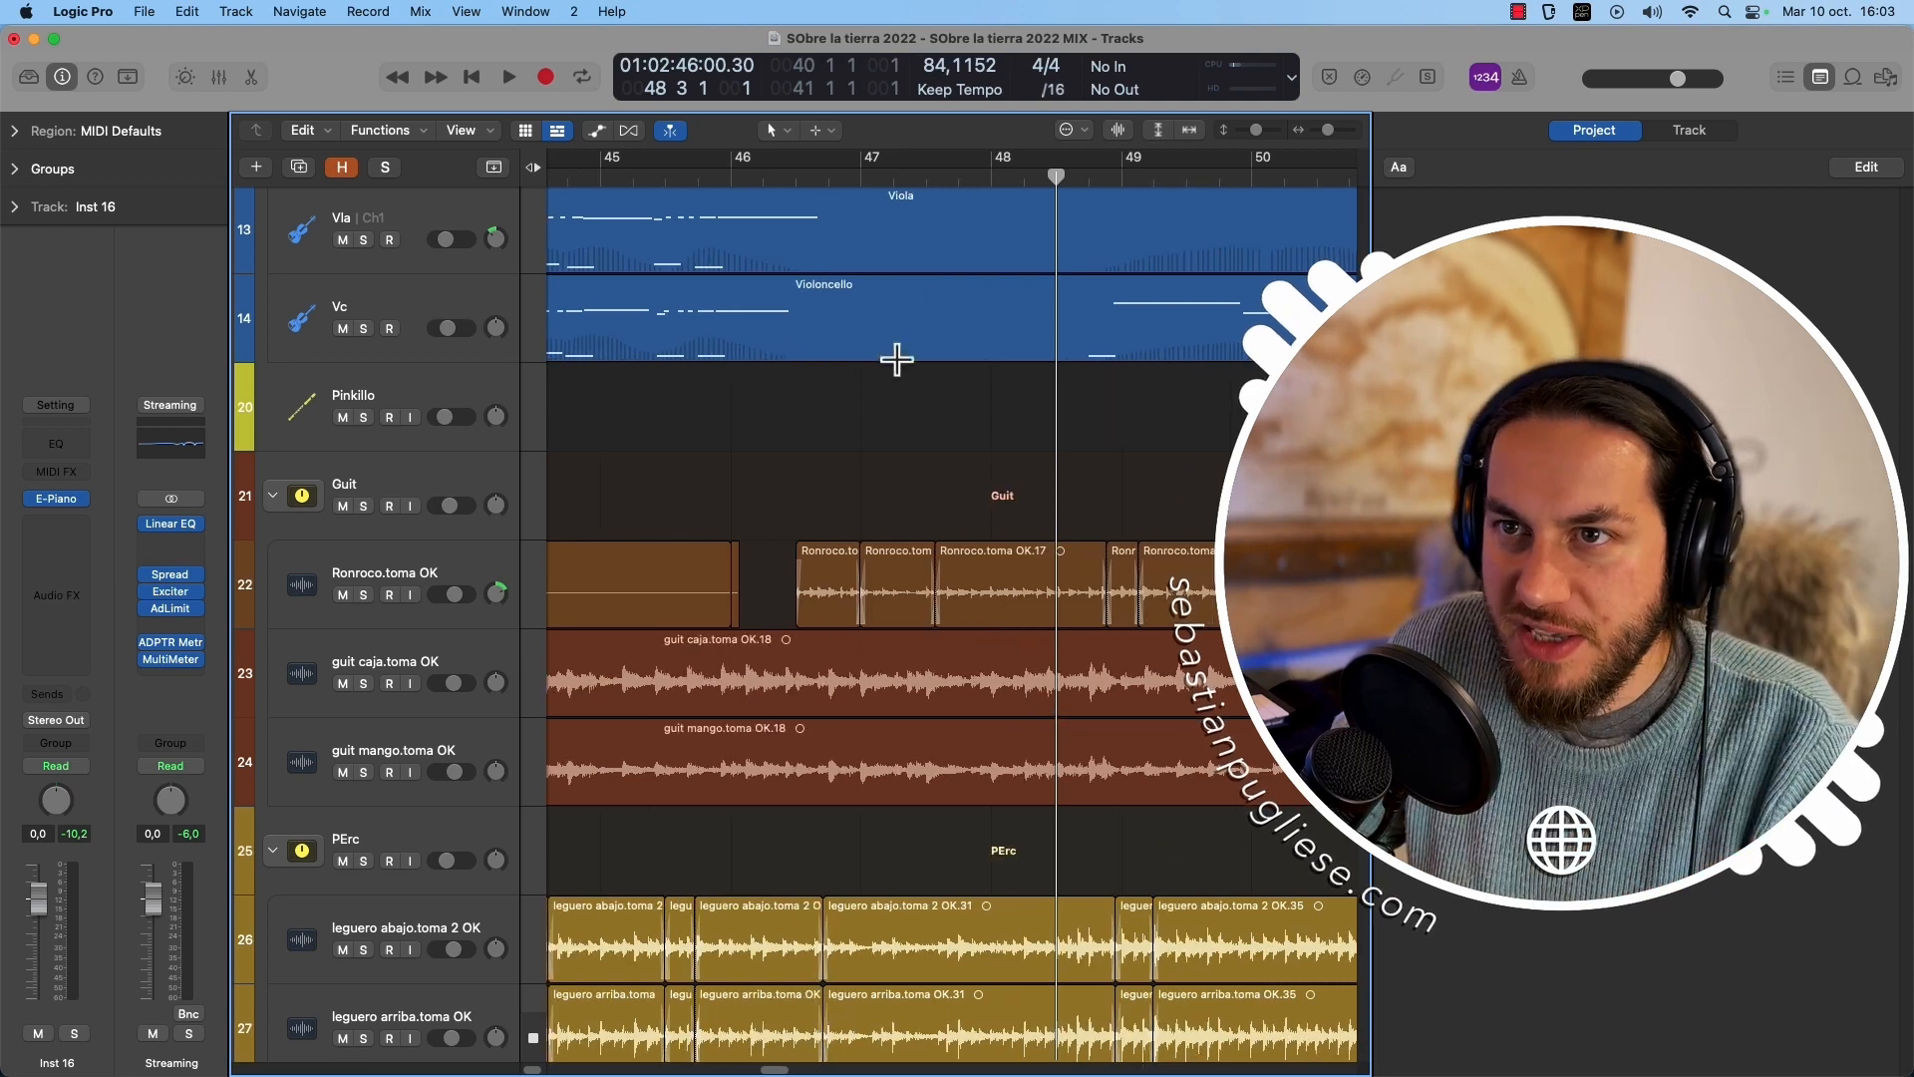
left_click(792, 177)
left_click(363, 506)
key("space")
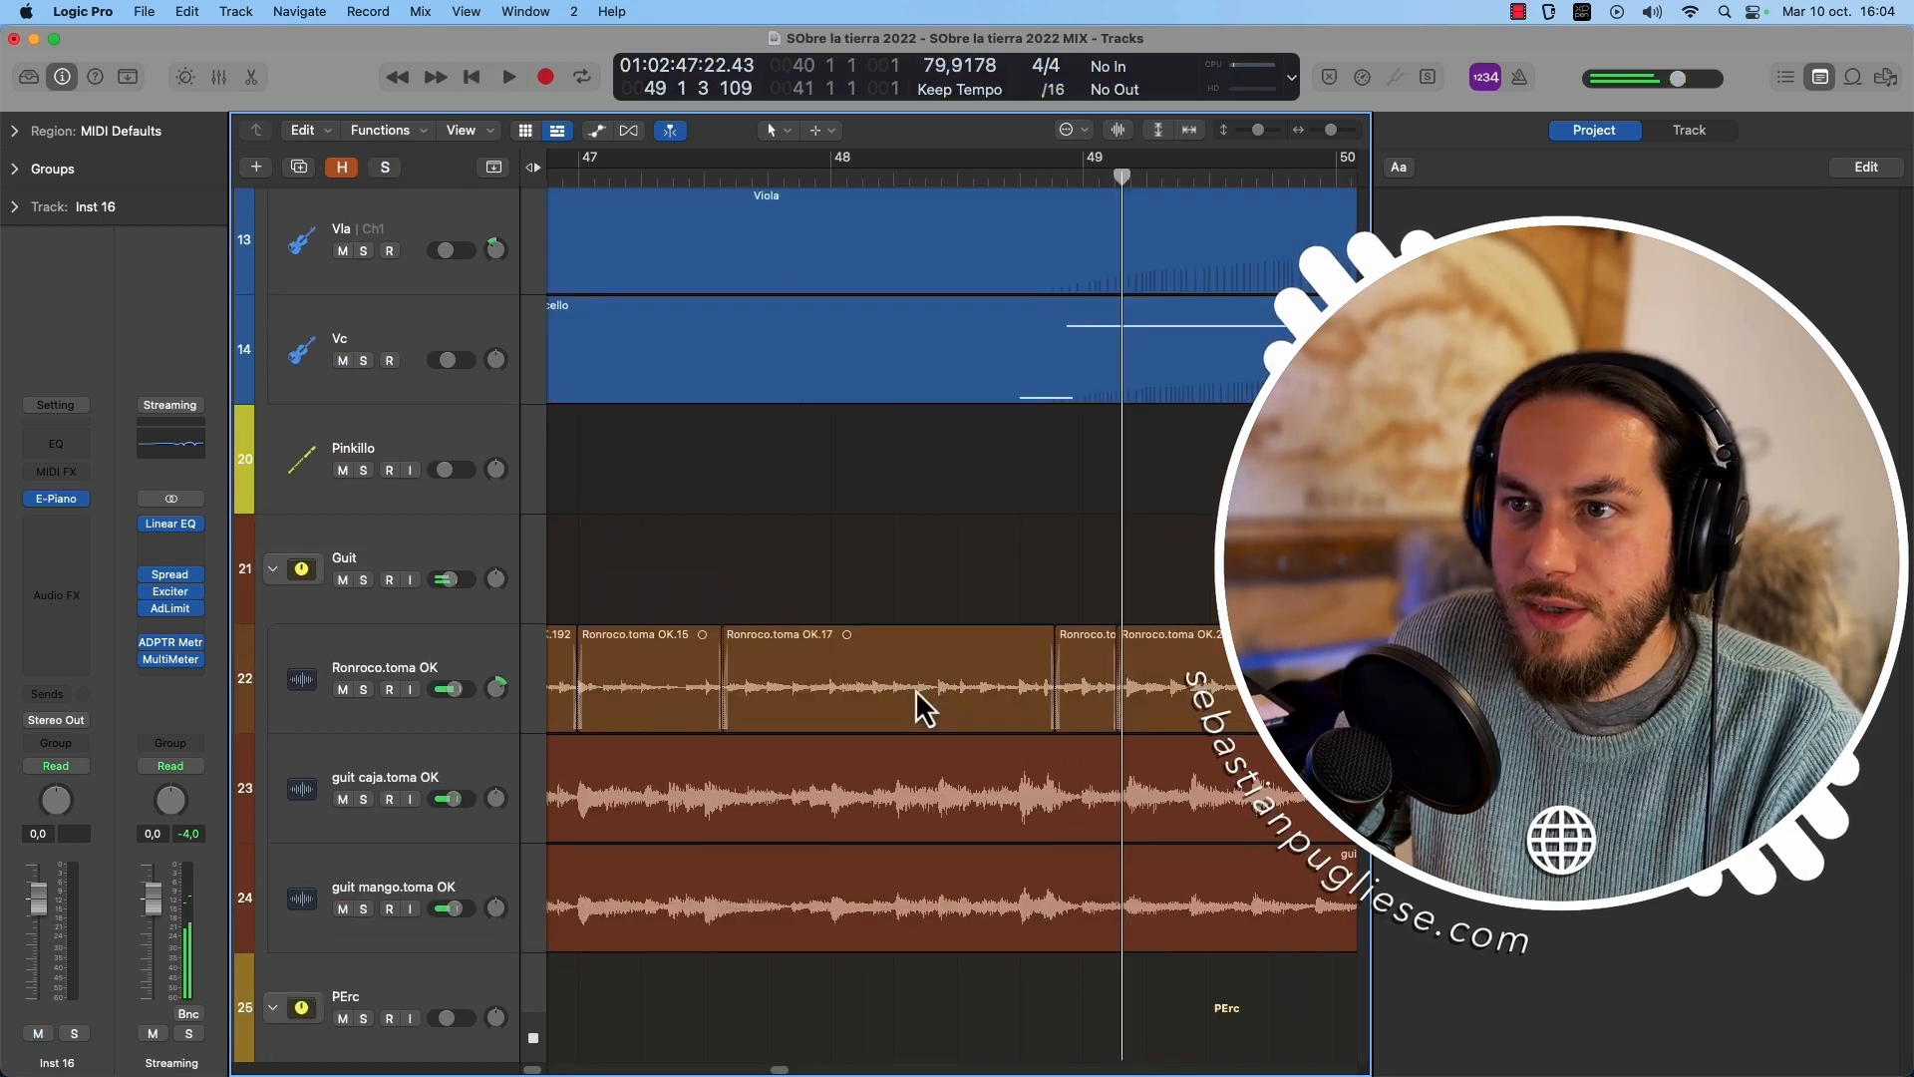
Try shifting the Ronroco.toma OK.17 region earlier on its track and undo the move.
left_click(913, 690)
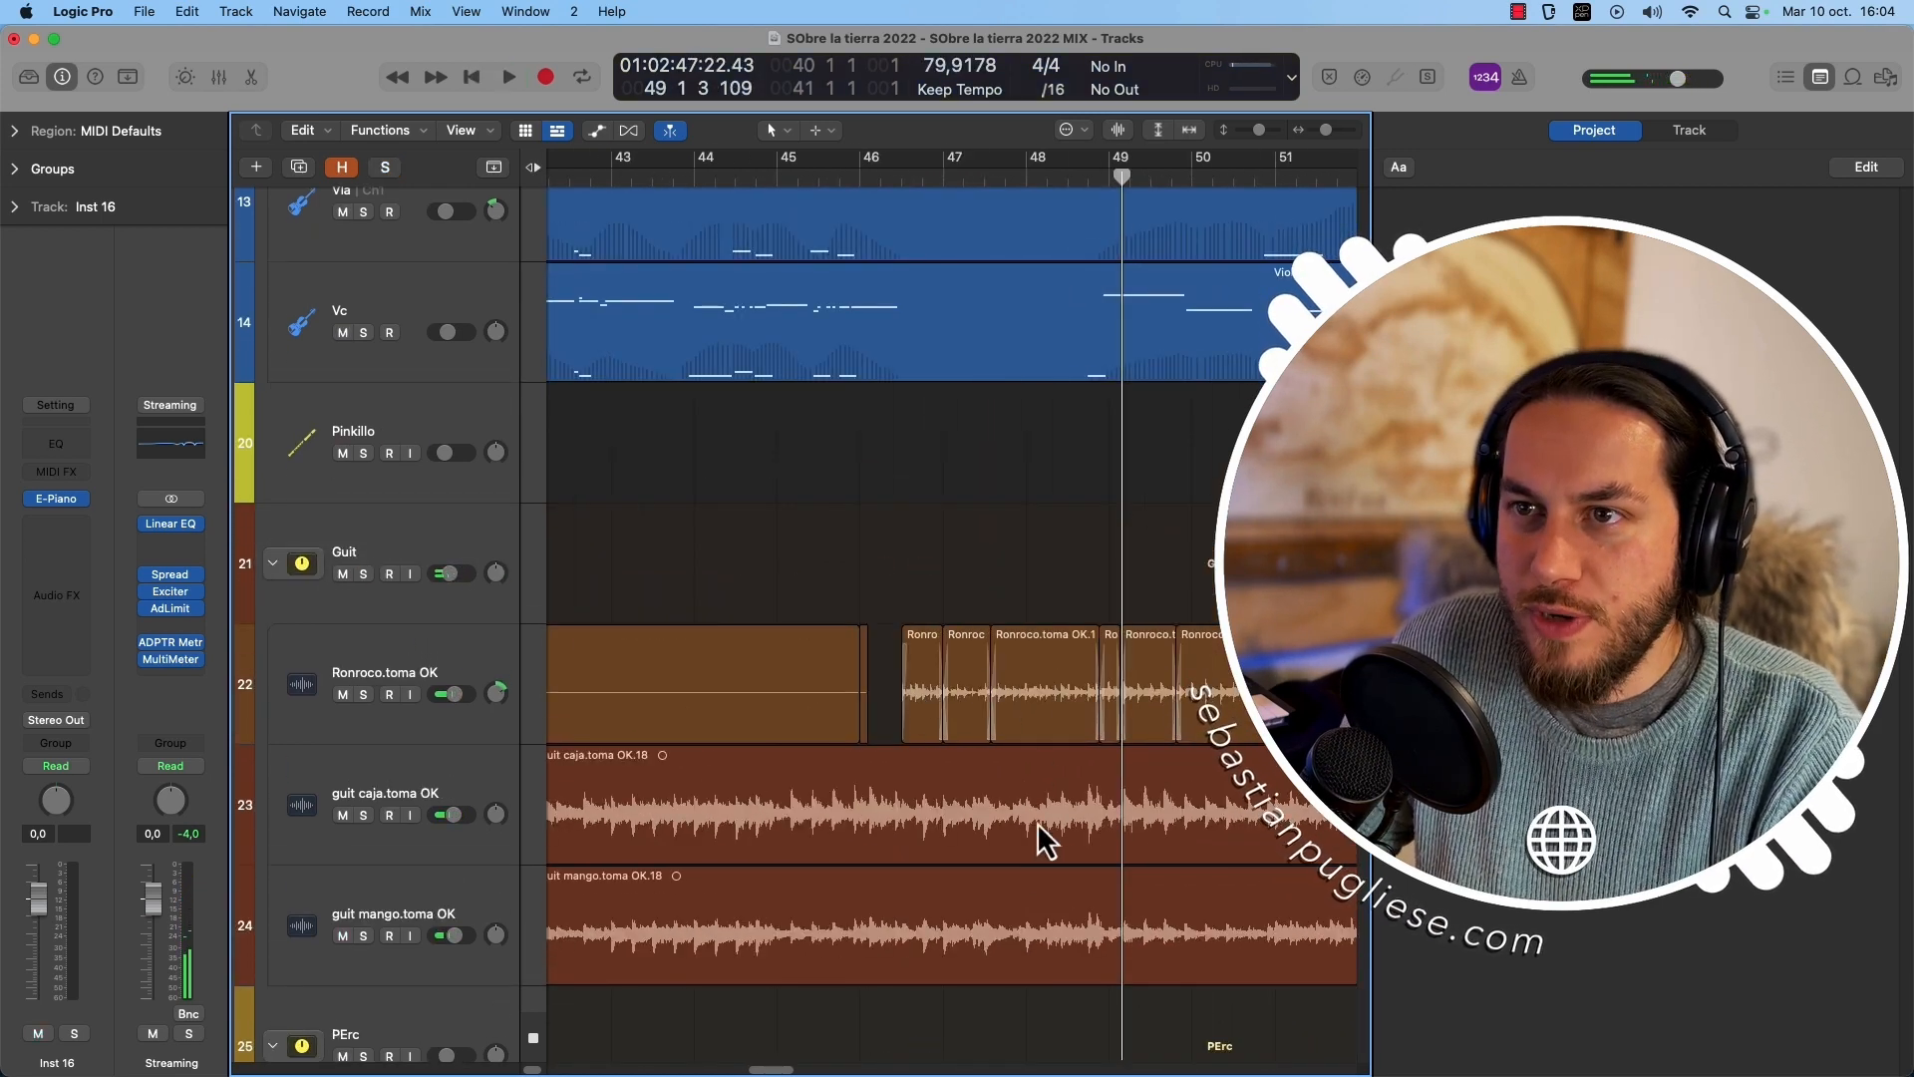
key("super+Right")
left_click_drag(1043, 738, 987, 742)
key("super+z")
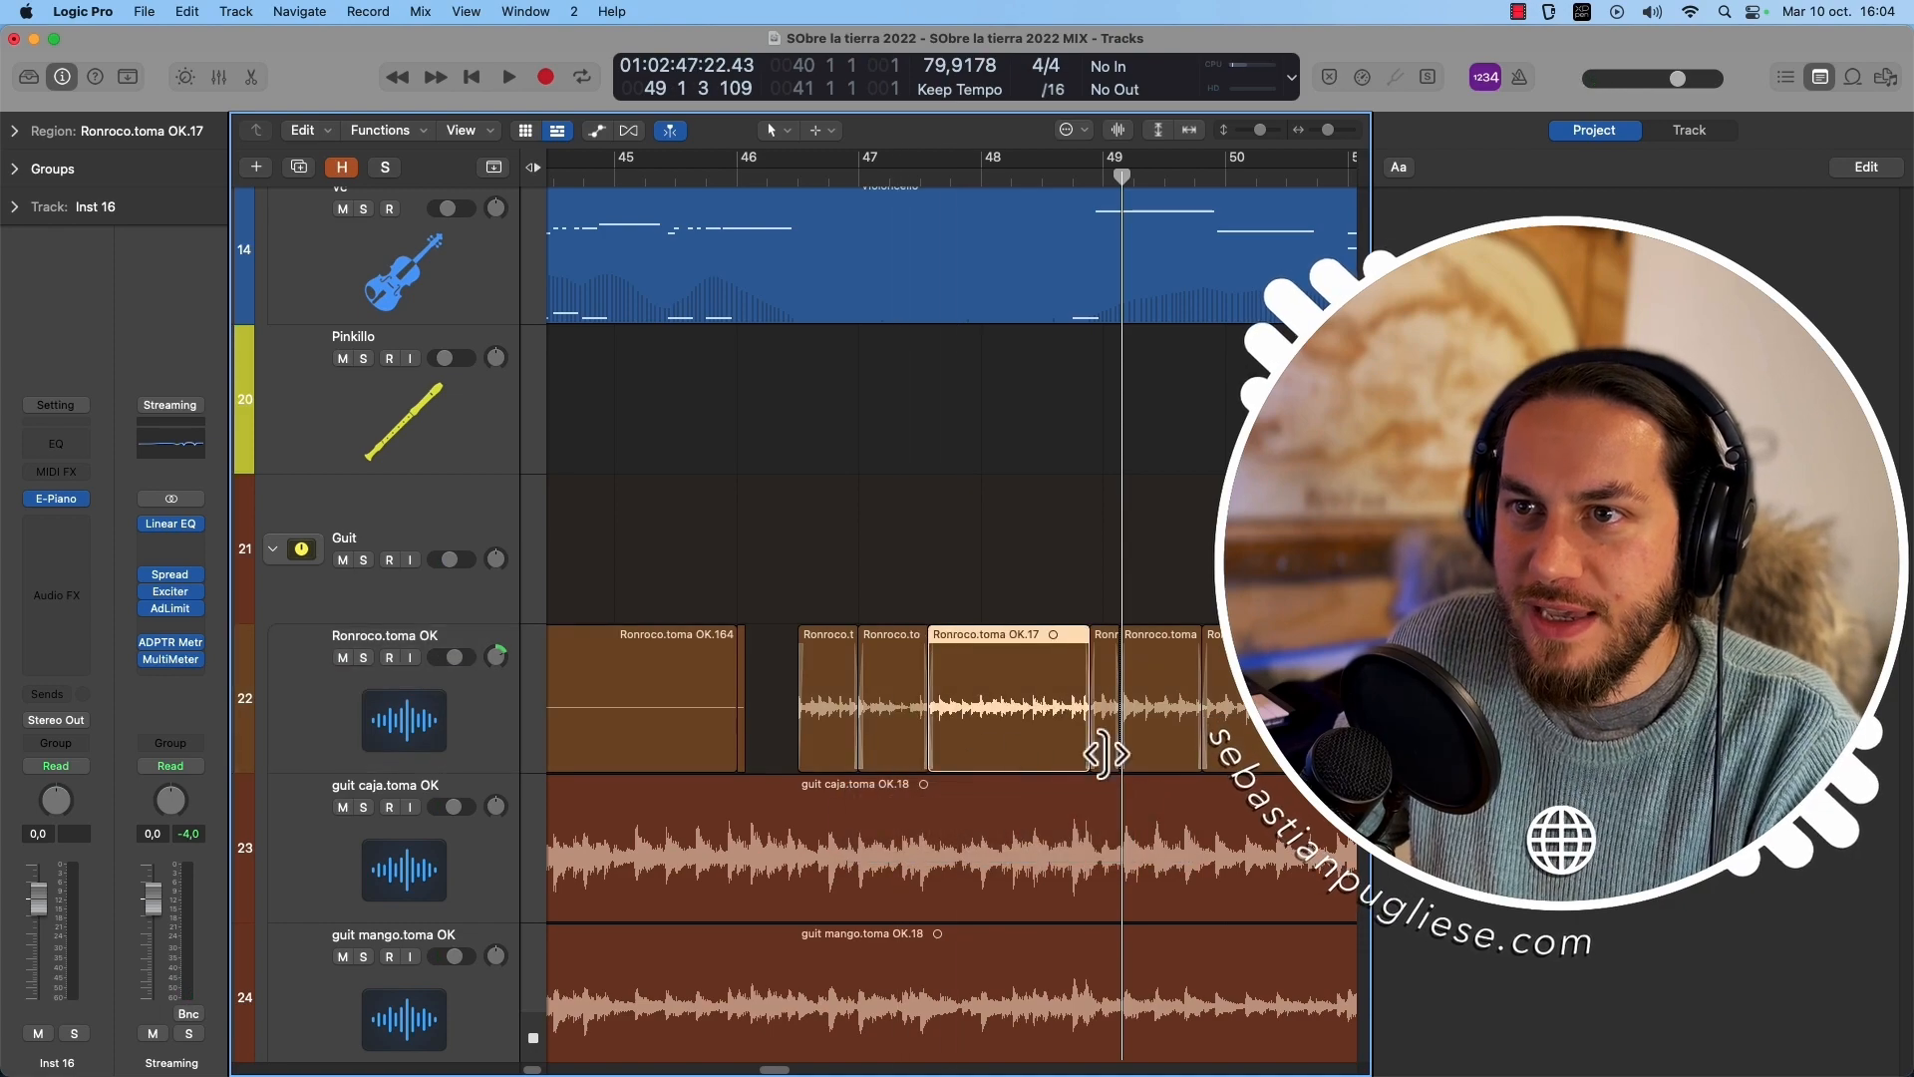
left_click(957, 546)
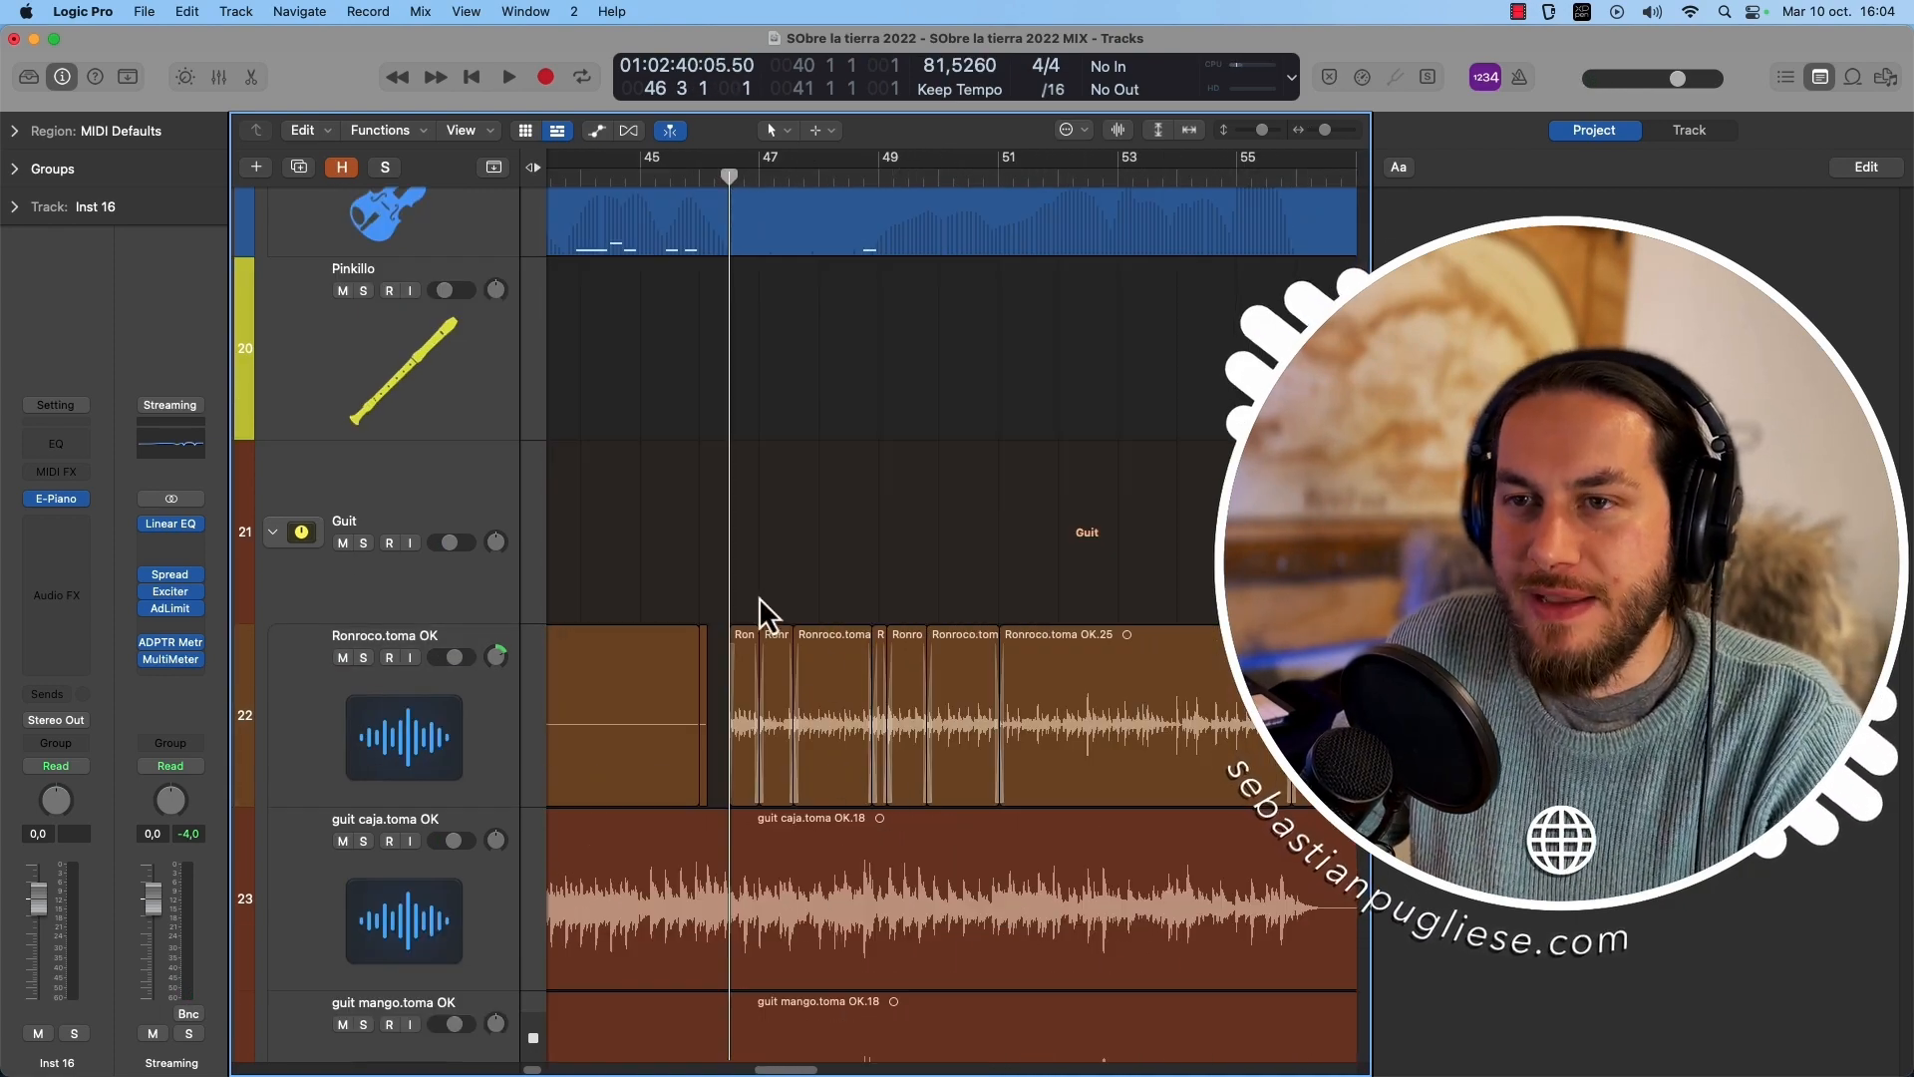
key("super+Right")
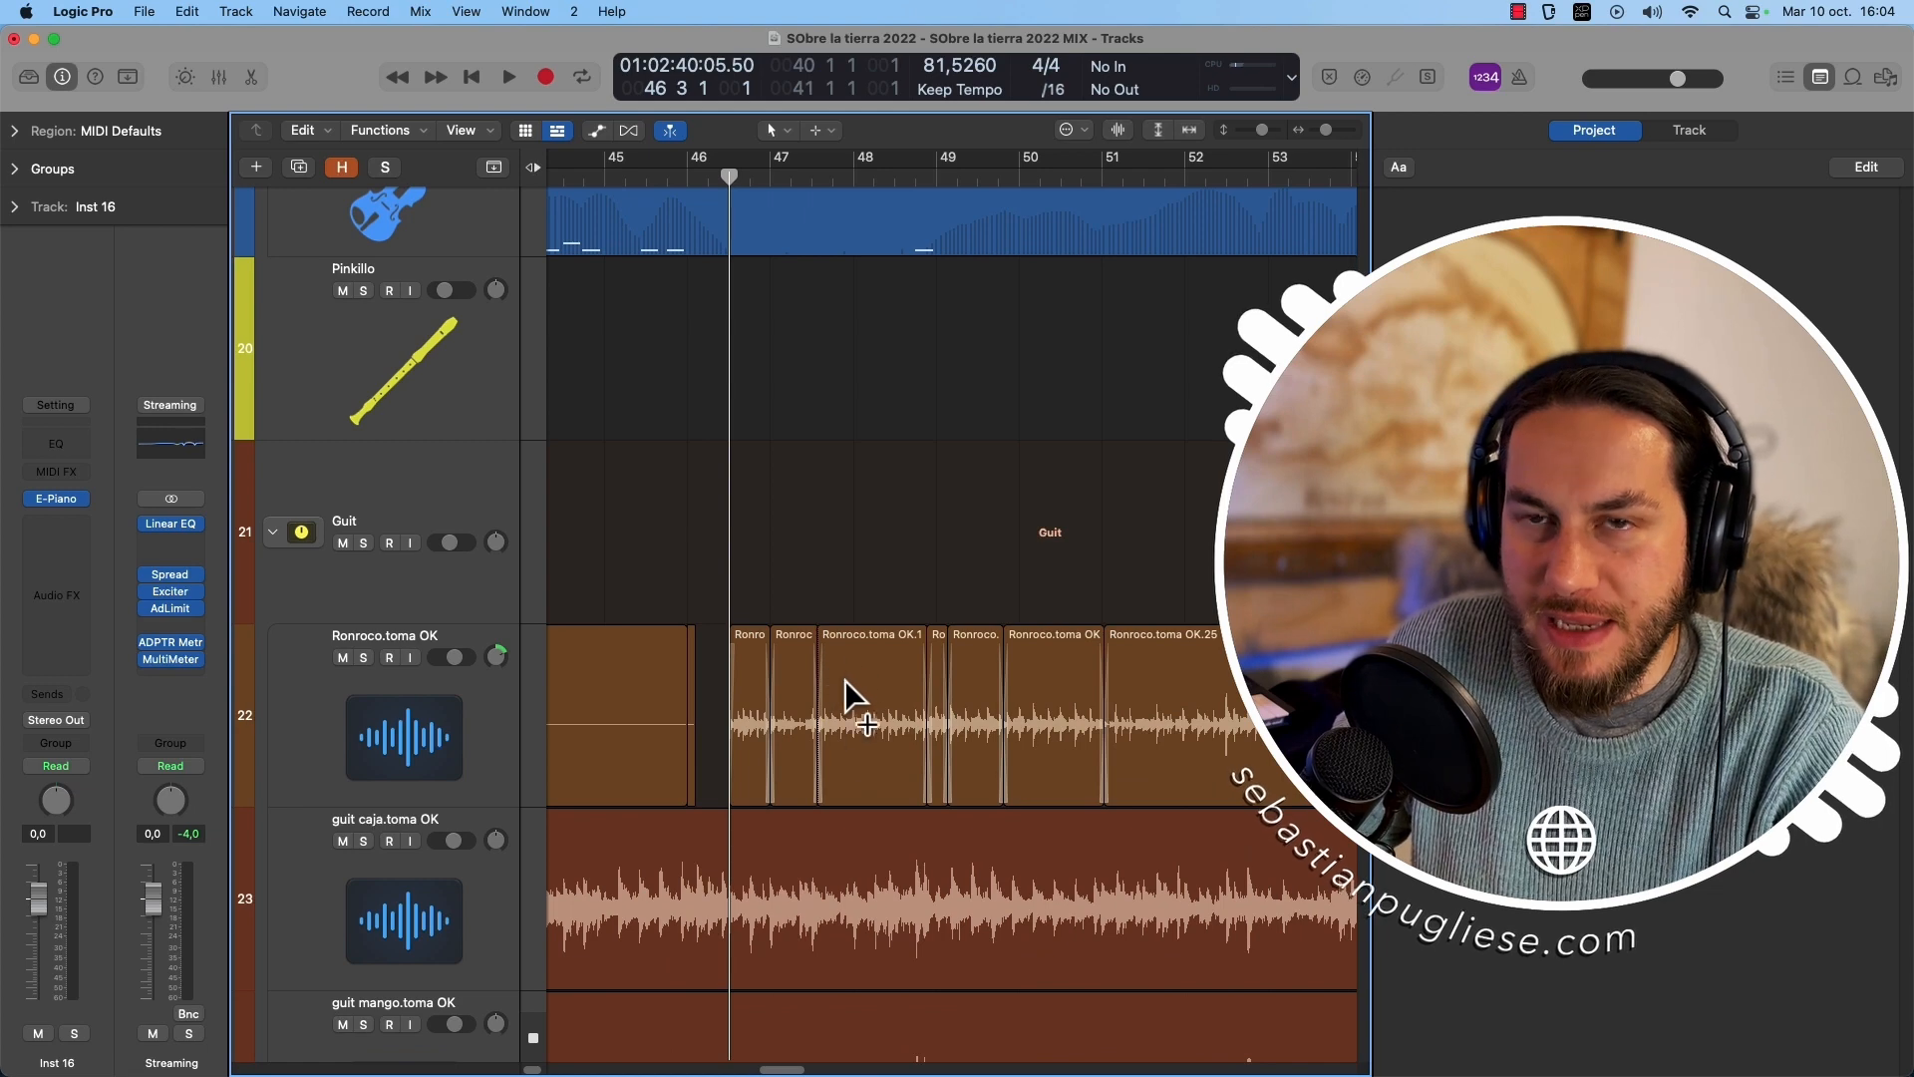
key("super+Right")
key("super+Right")
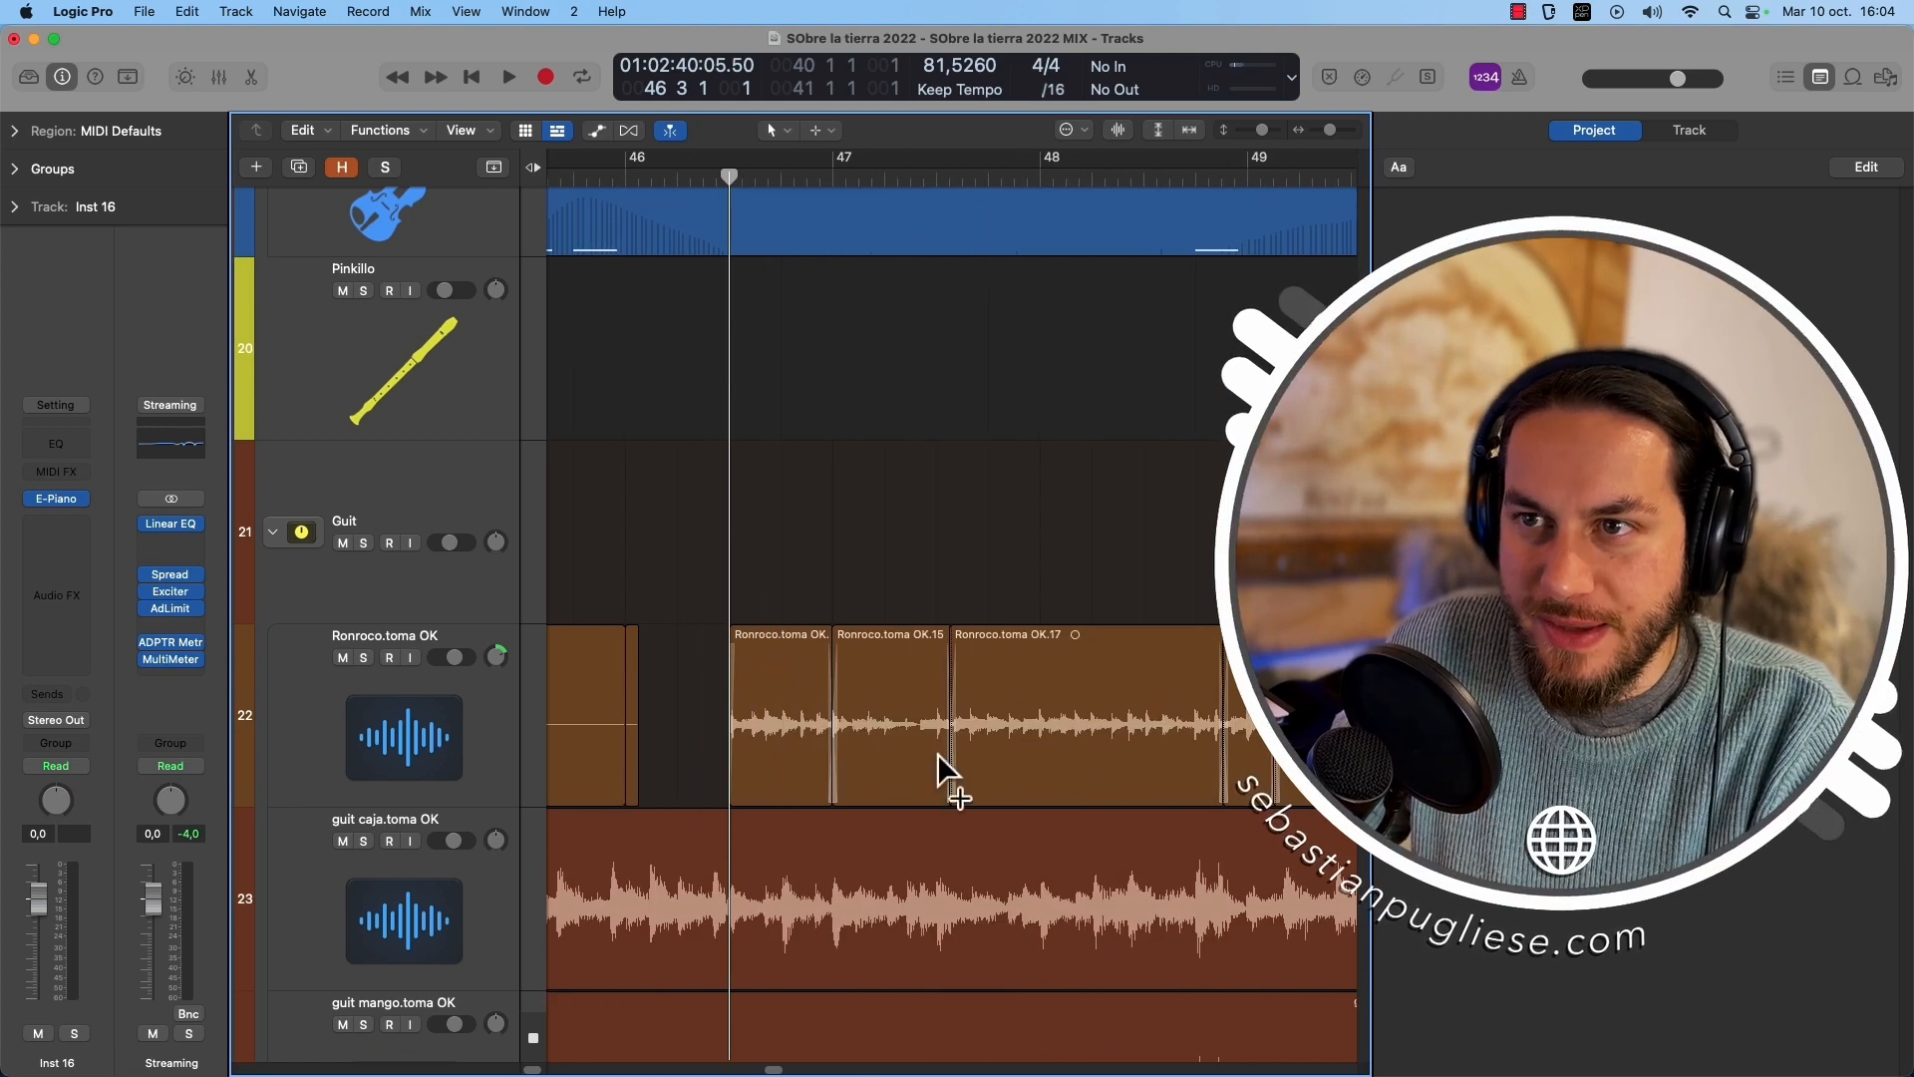
key("super+Left")
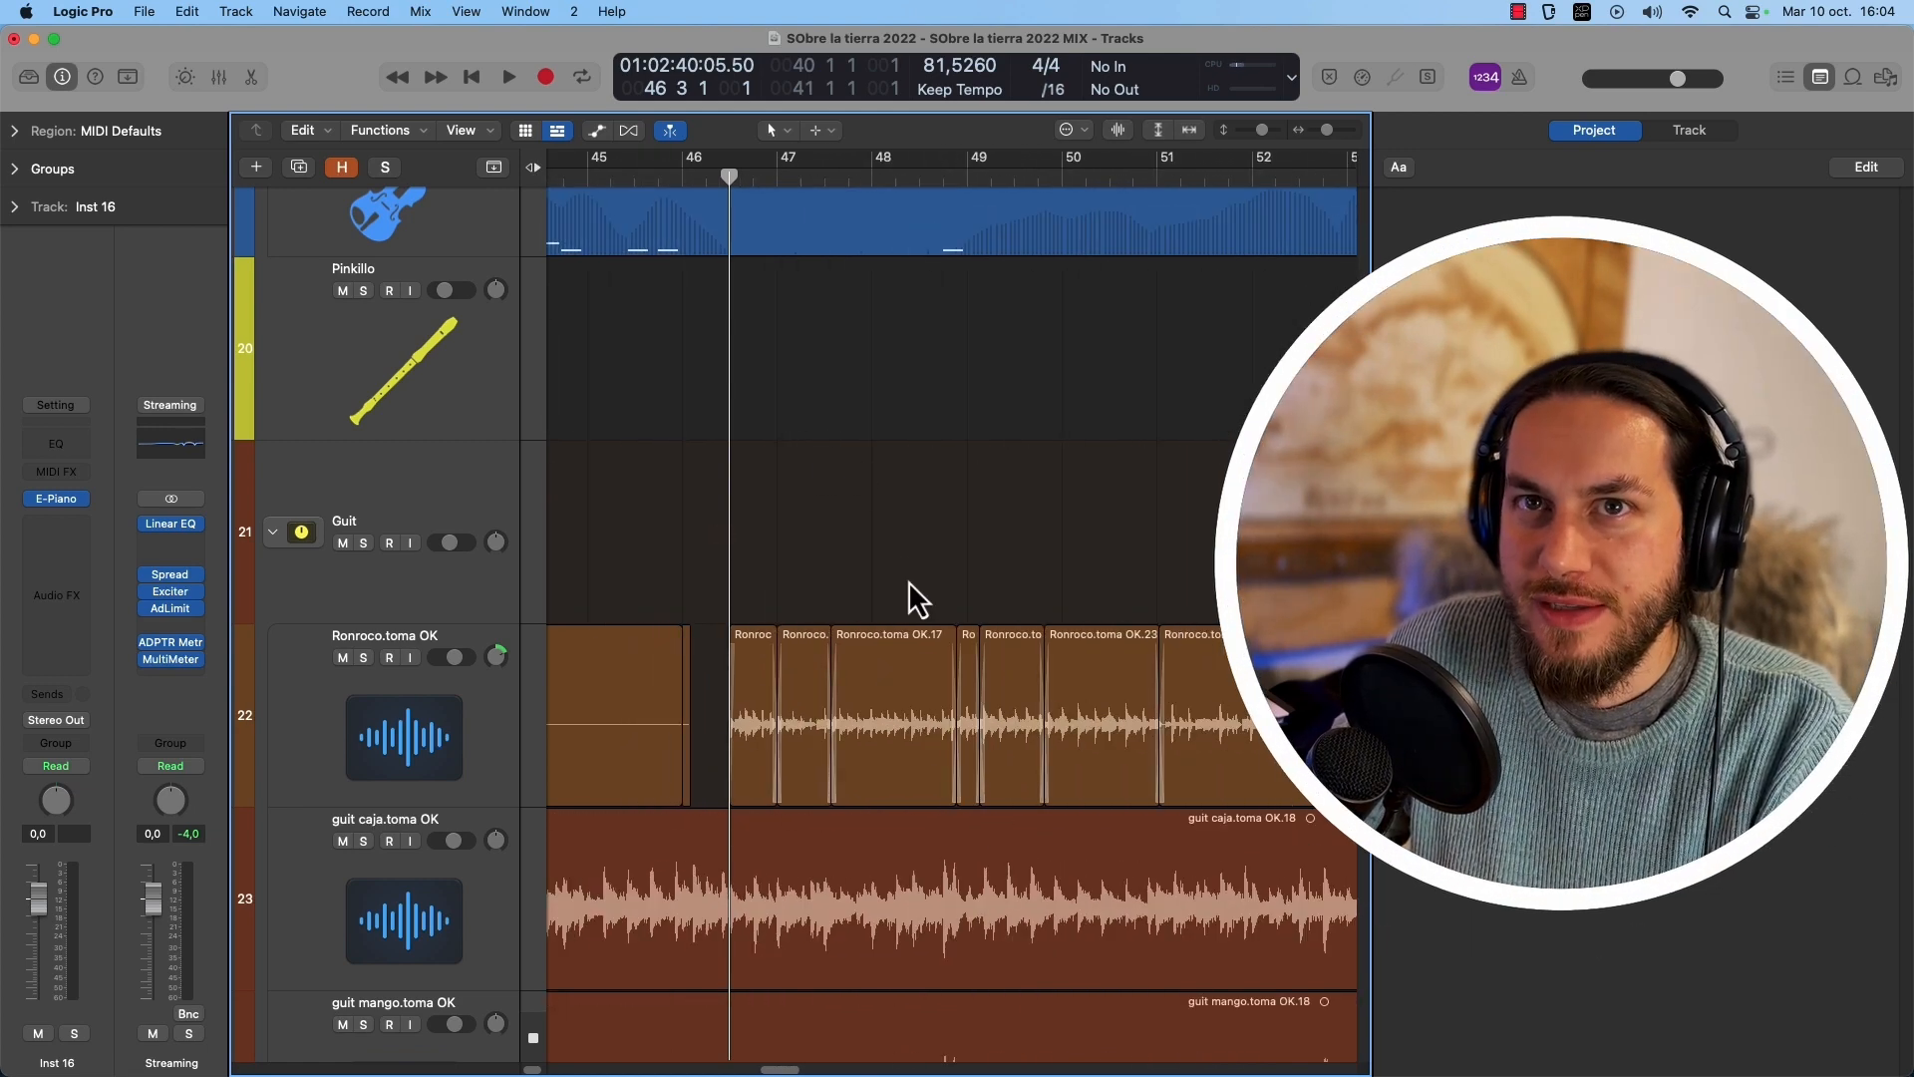
Show the toolbar above the tracks and add the Lock/Unlock SMPTE function to it.
left_click(879, 698)
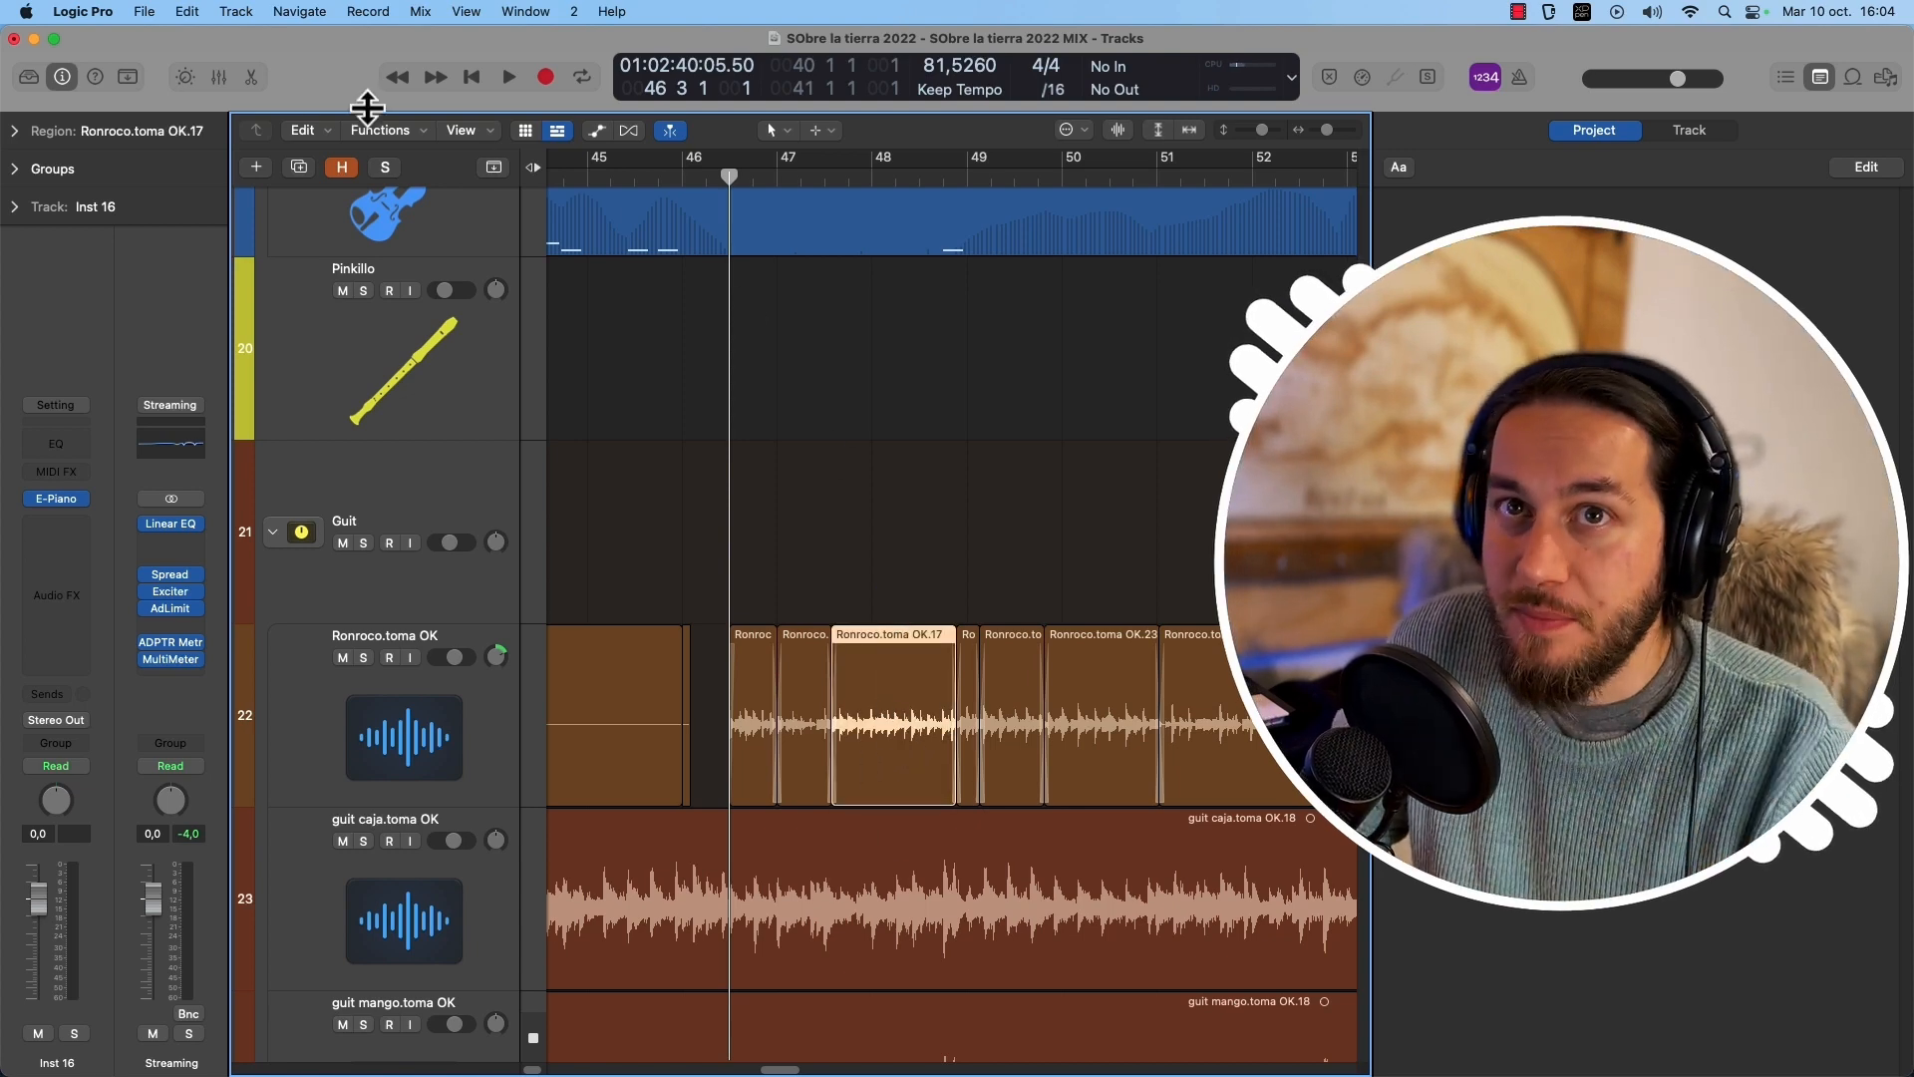
left_click(127, 84)
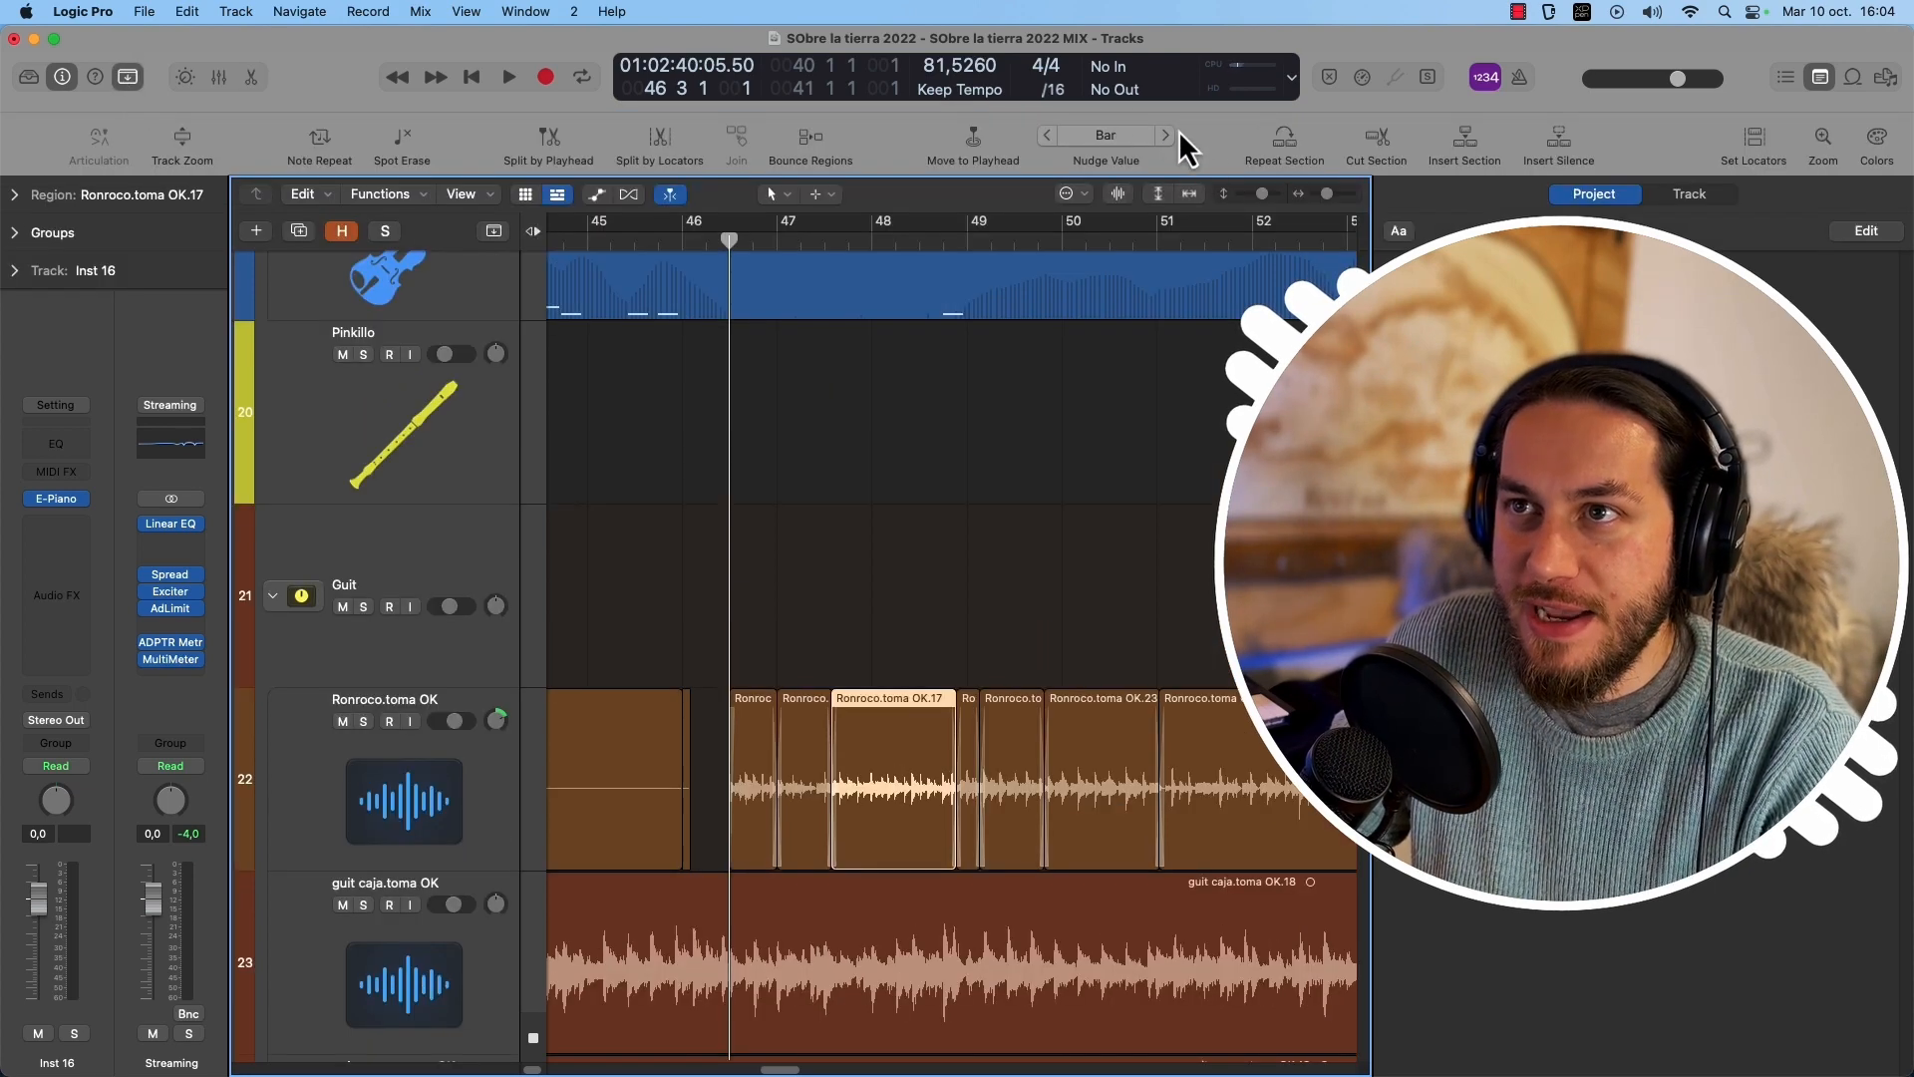
right_click(1223, 159)
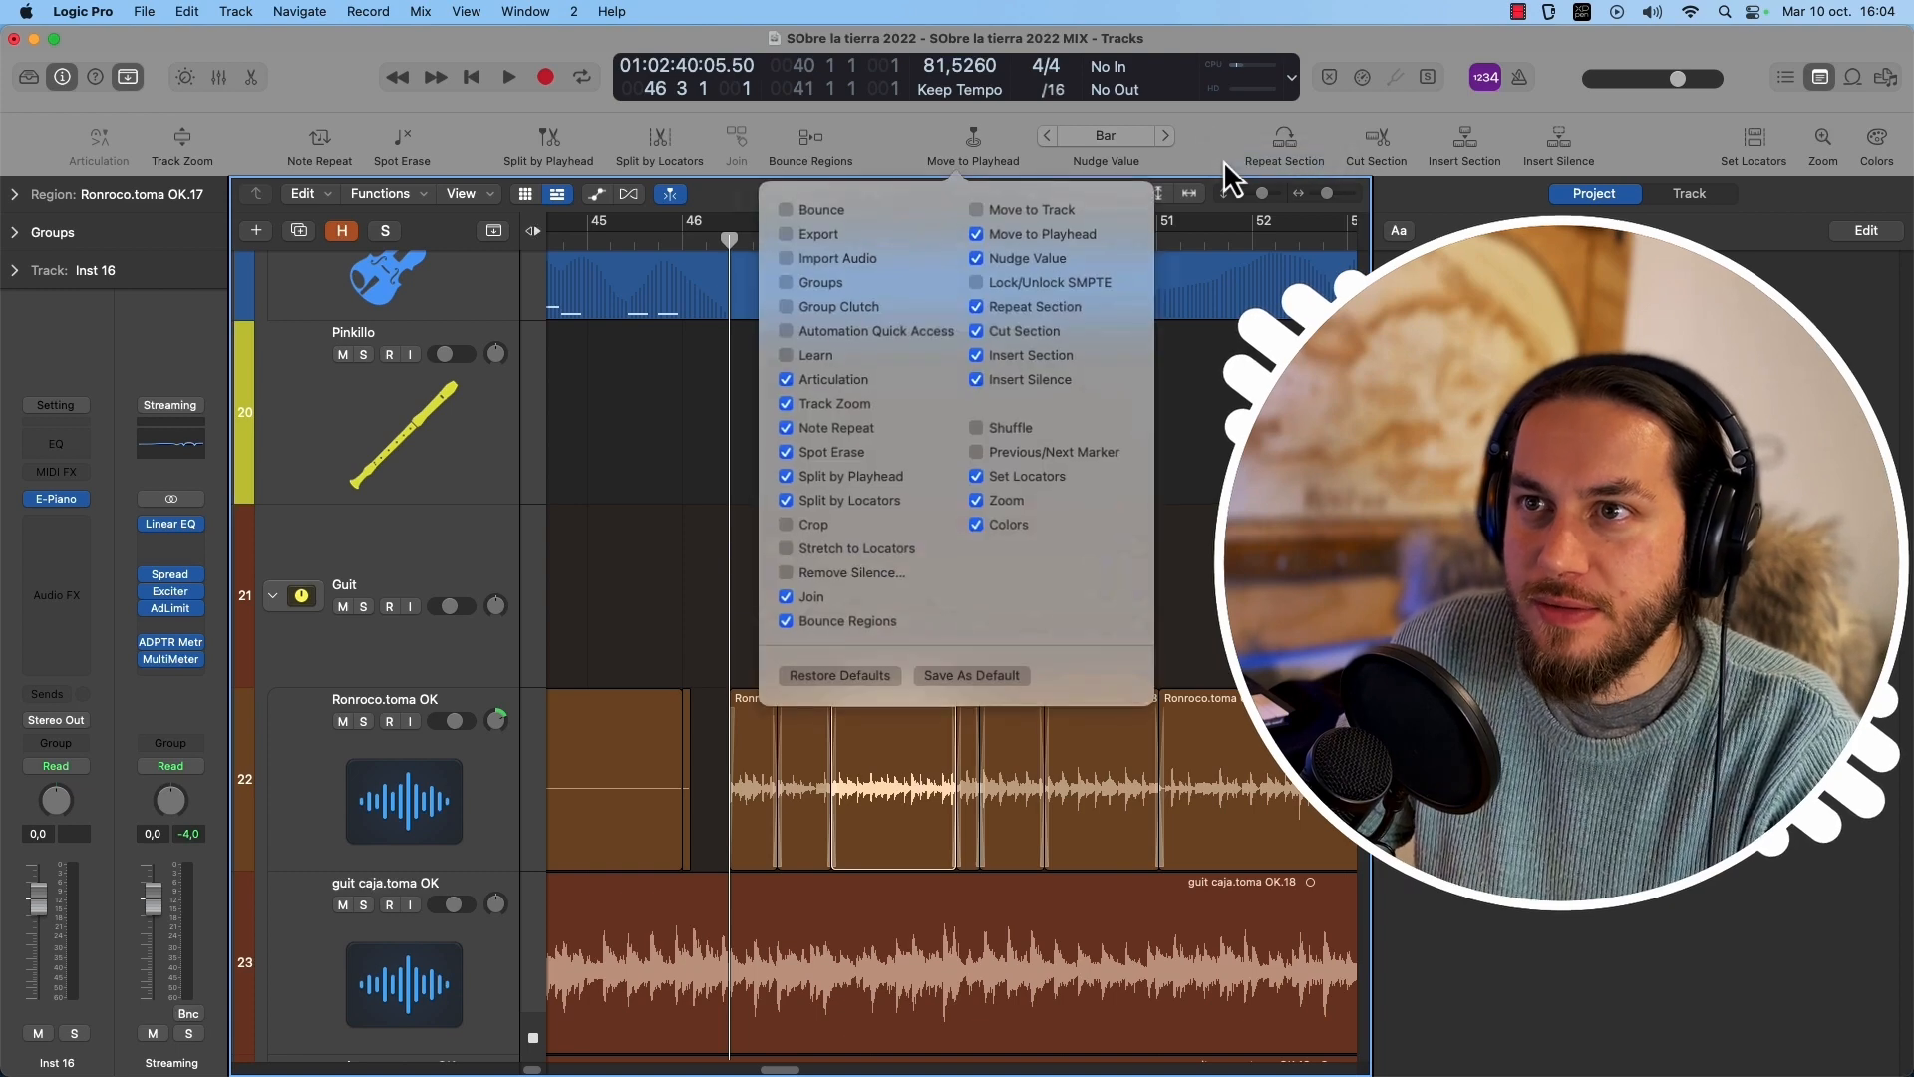
left_click(975, 281)
left_click(1175, 136)
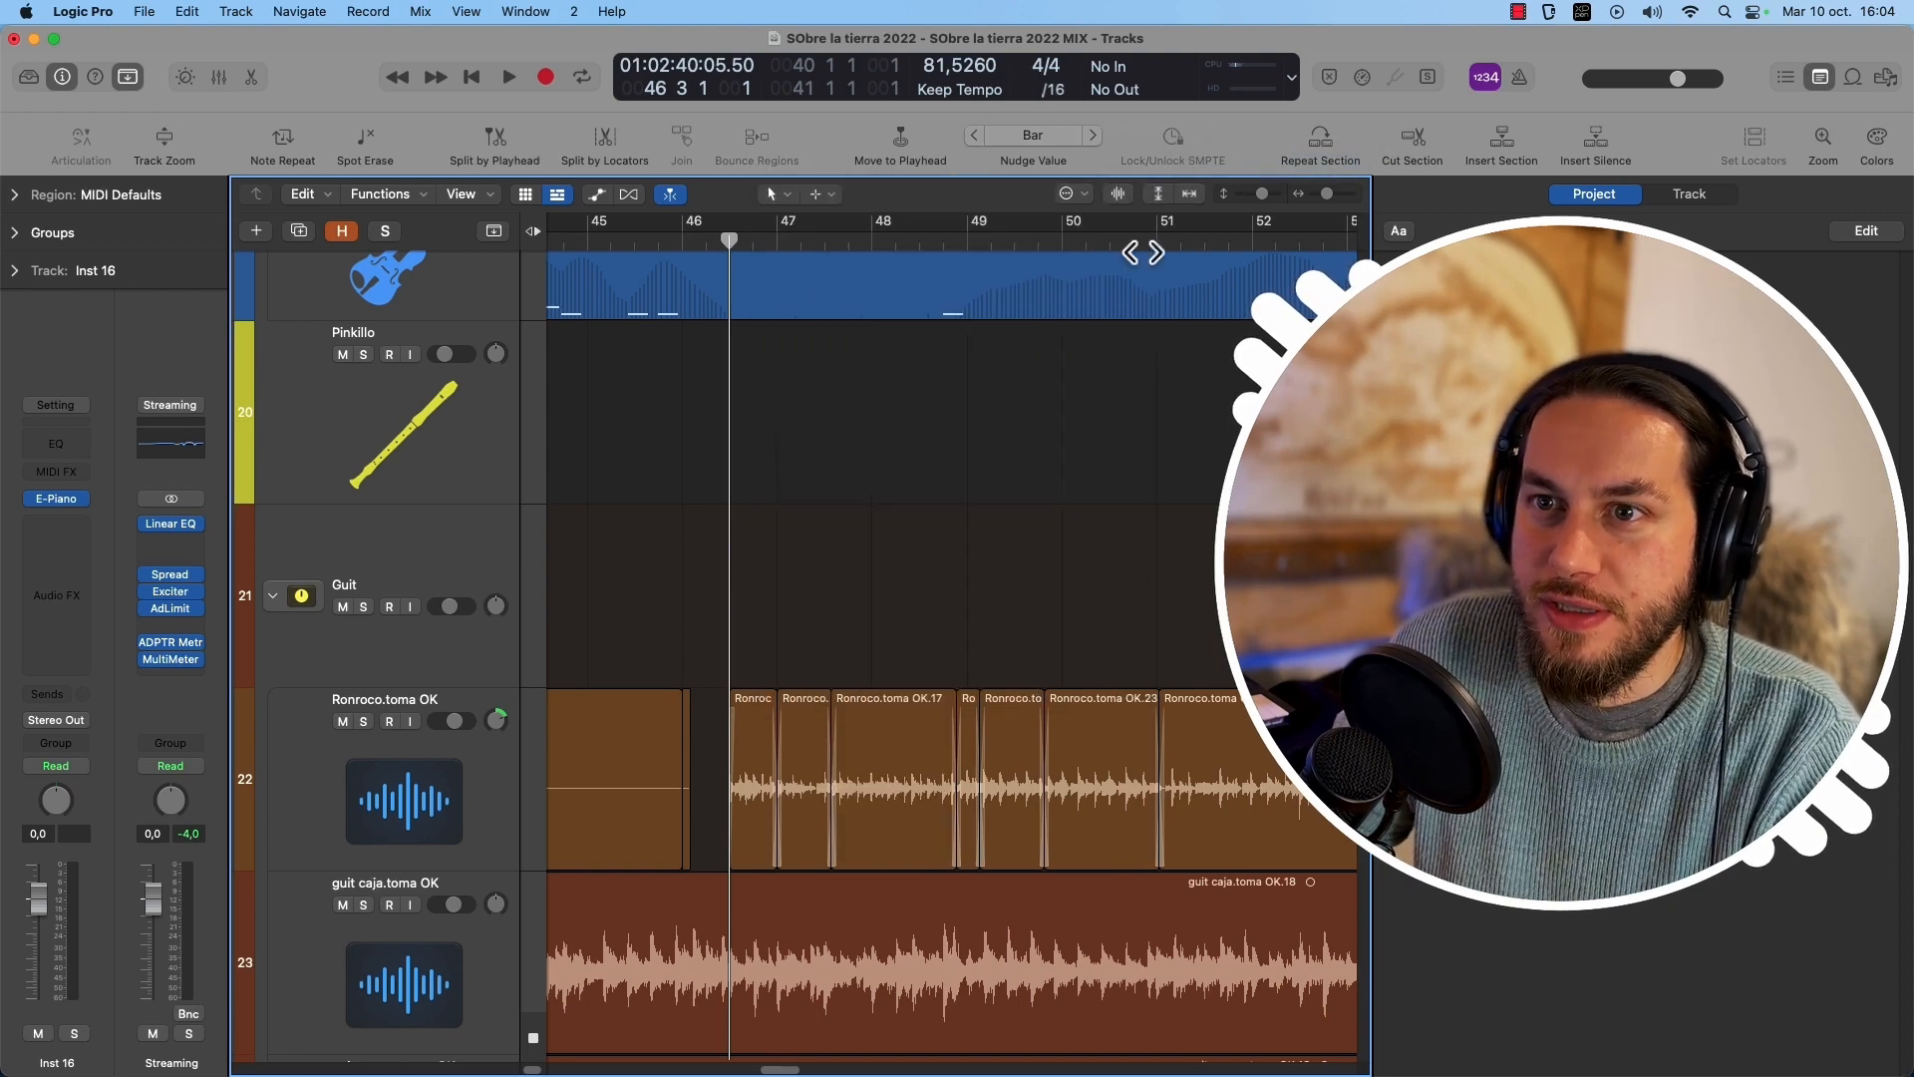
Lock the Ronroco.toma OK.17 region to its SMPTE position and zoom in on it.
left_click(882, 754)
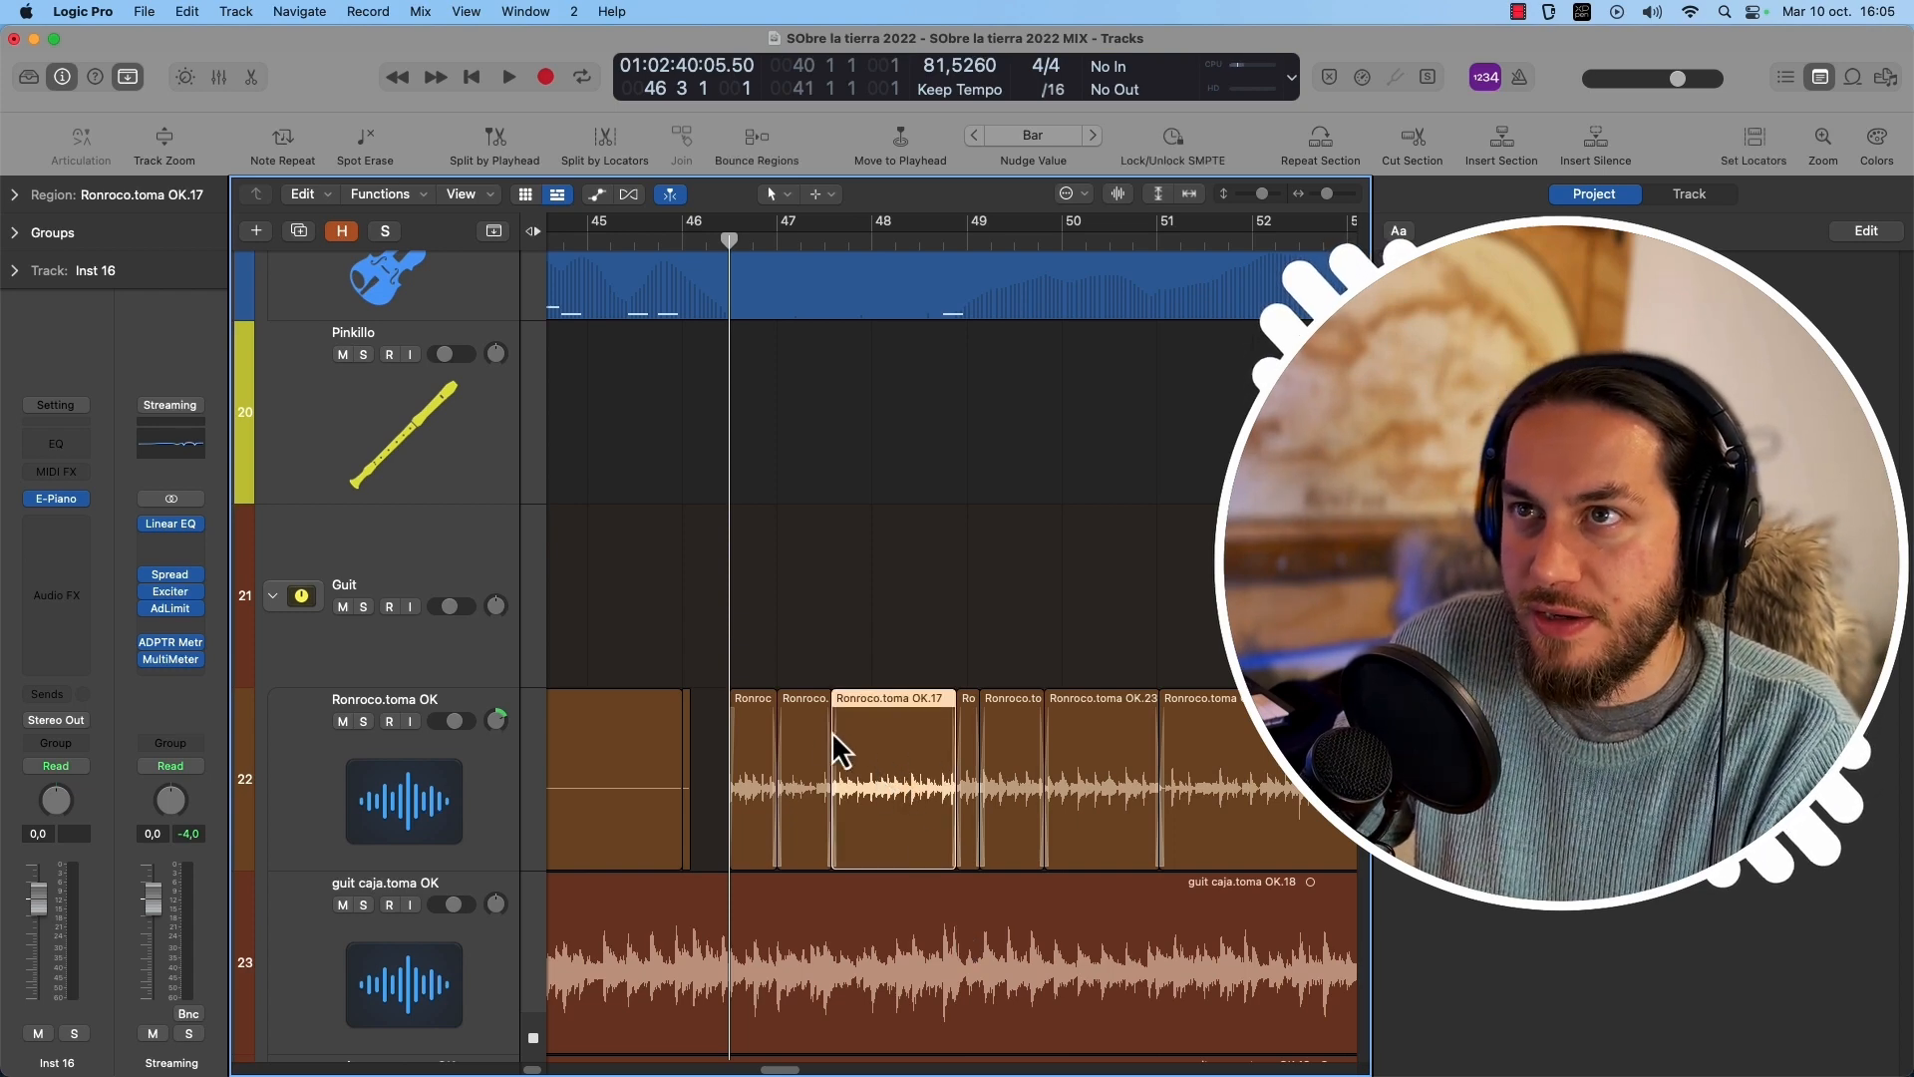
left_click(1175, 135)
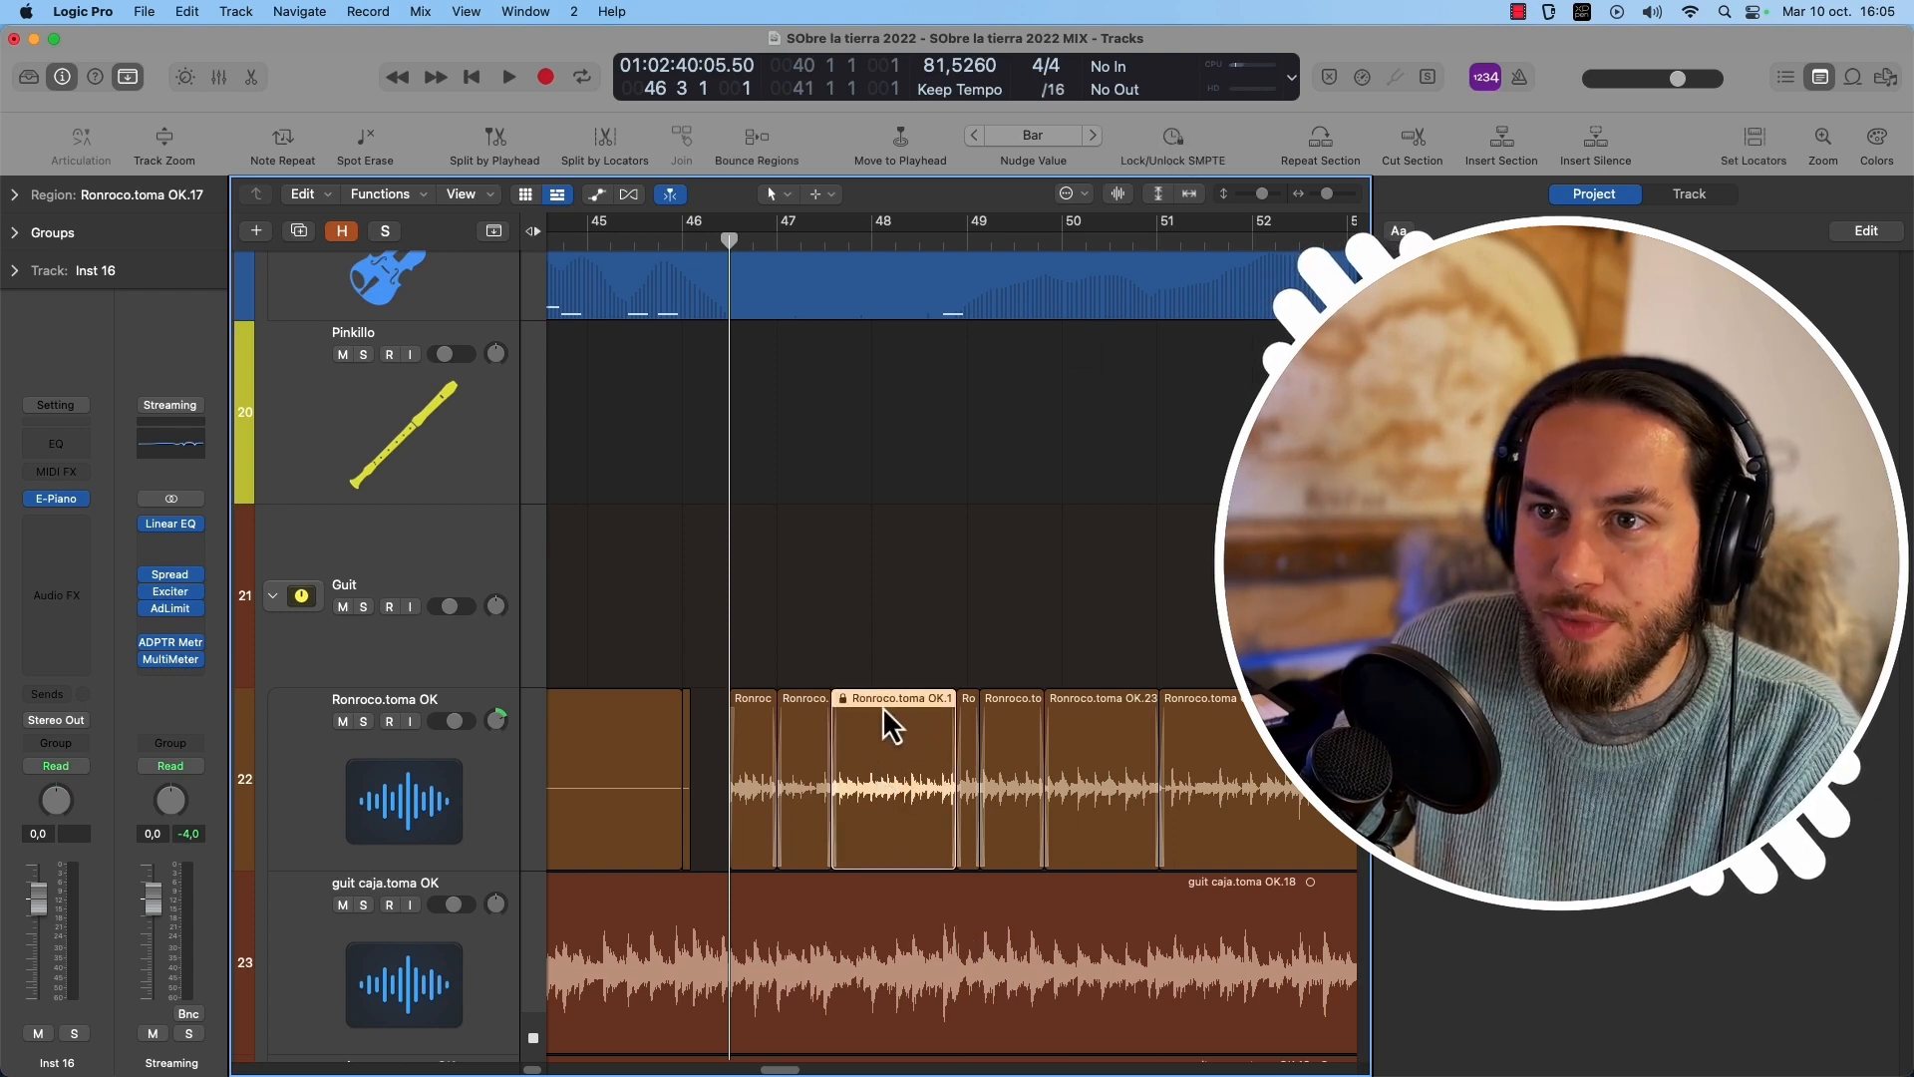
key("z")
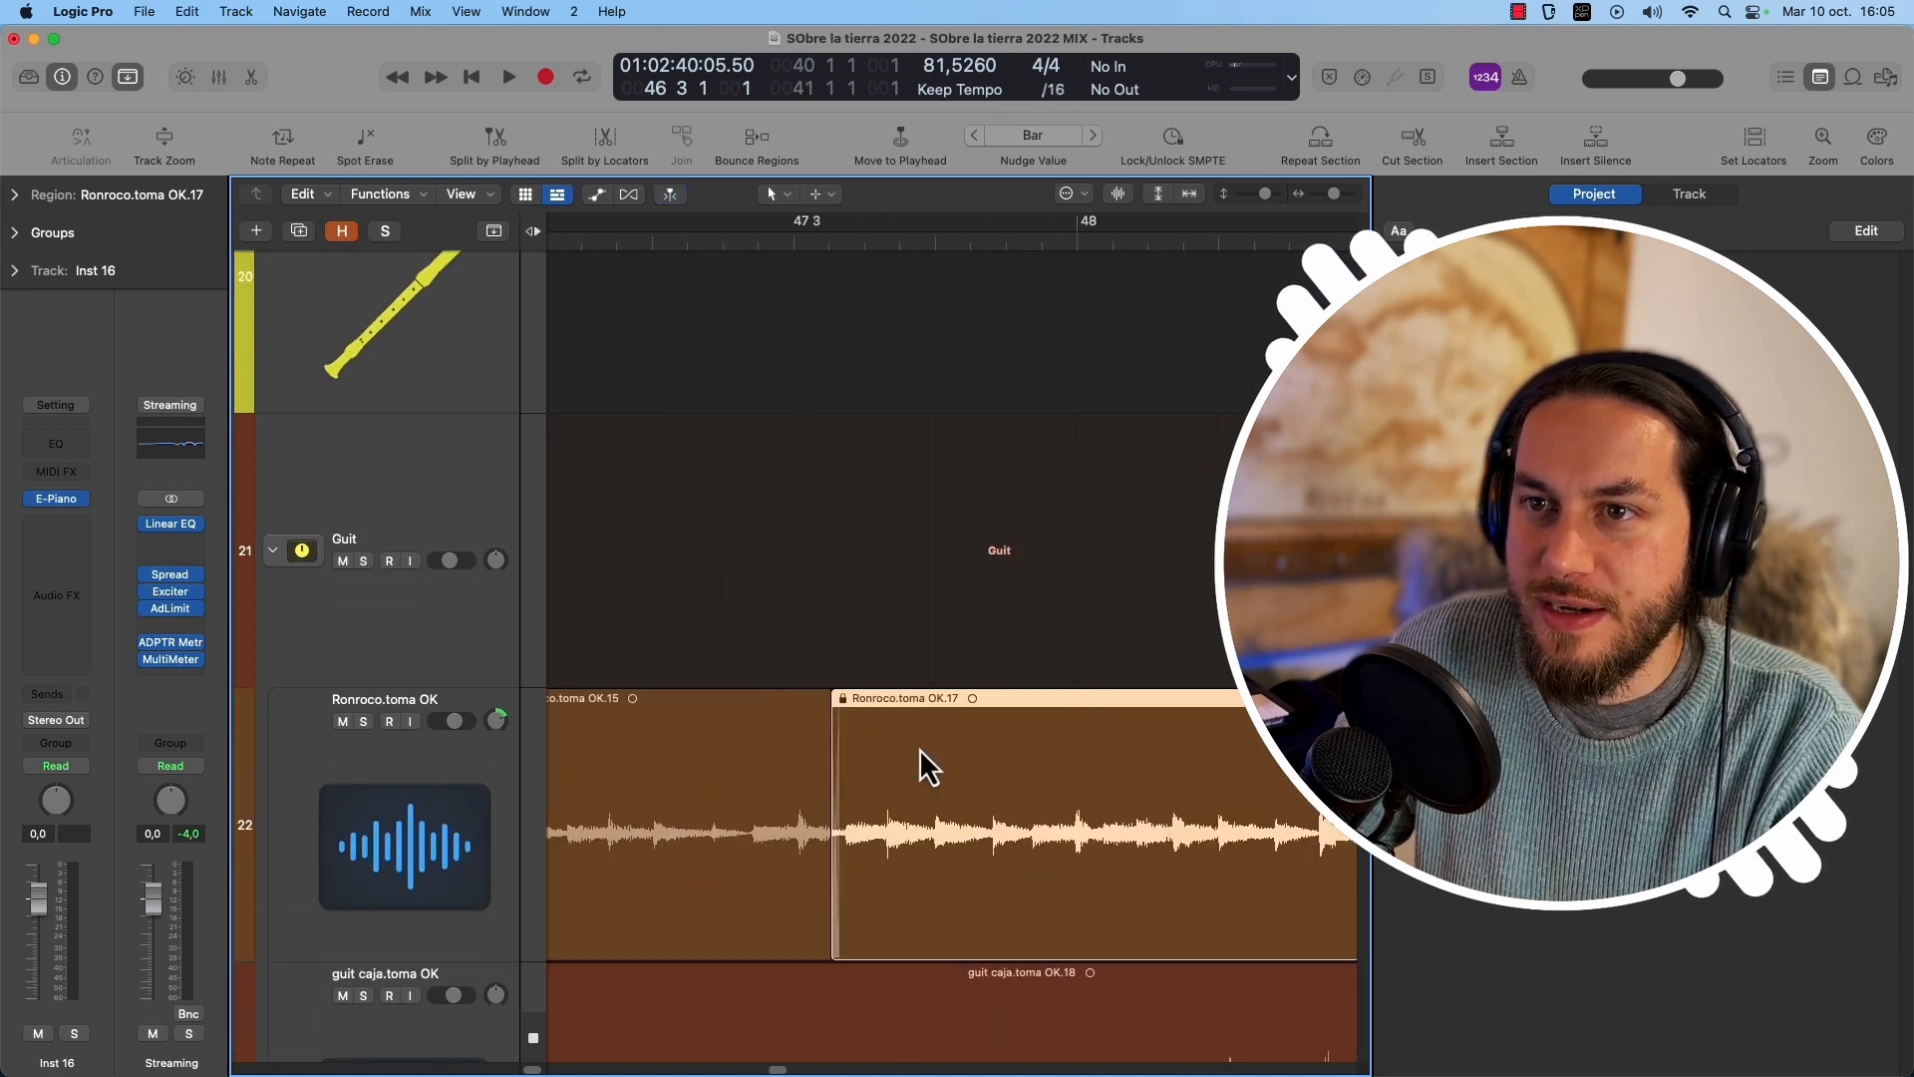
Try to move the SMPTE-locked Ronroco.toma OK.17 region away from its position on the track.
mouse_move(919, 760)
left_mouse_down()
mouse_move(786, 755)
mouse_move(921, 744)
left_mouse_up()
key("z")
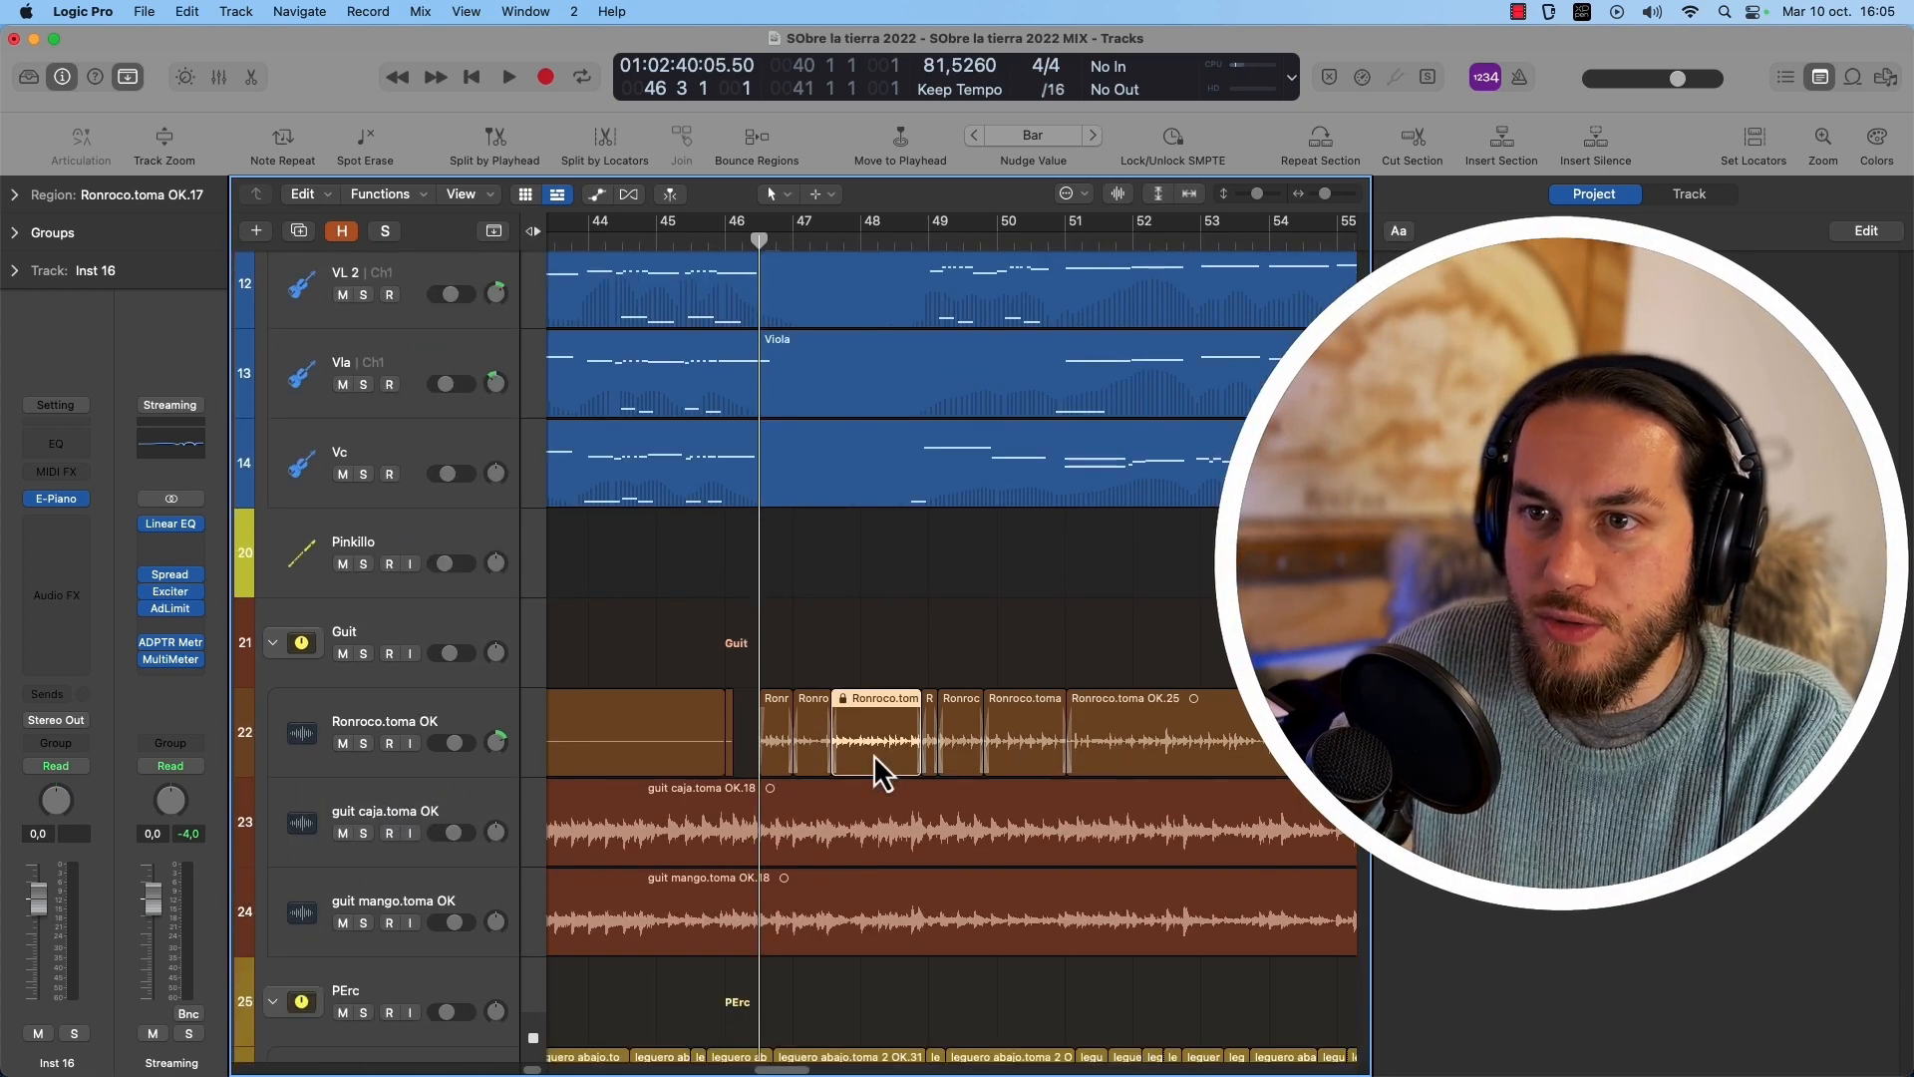
left_click_drag(873, 758, 865, 925)
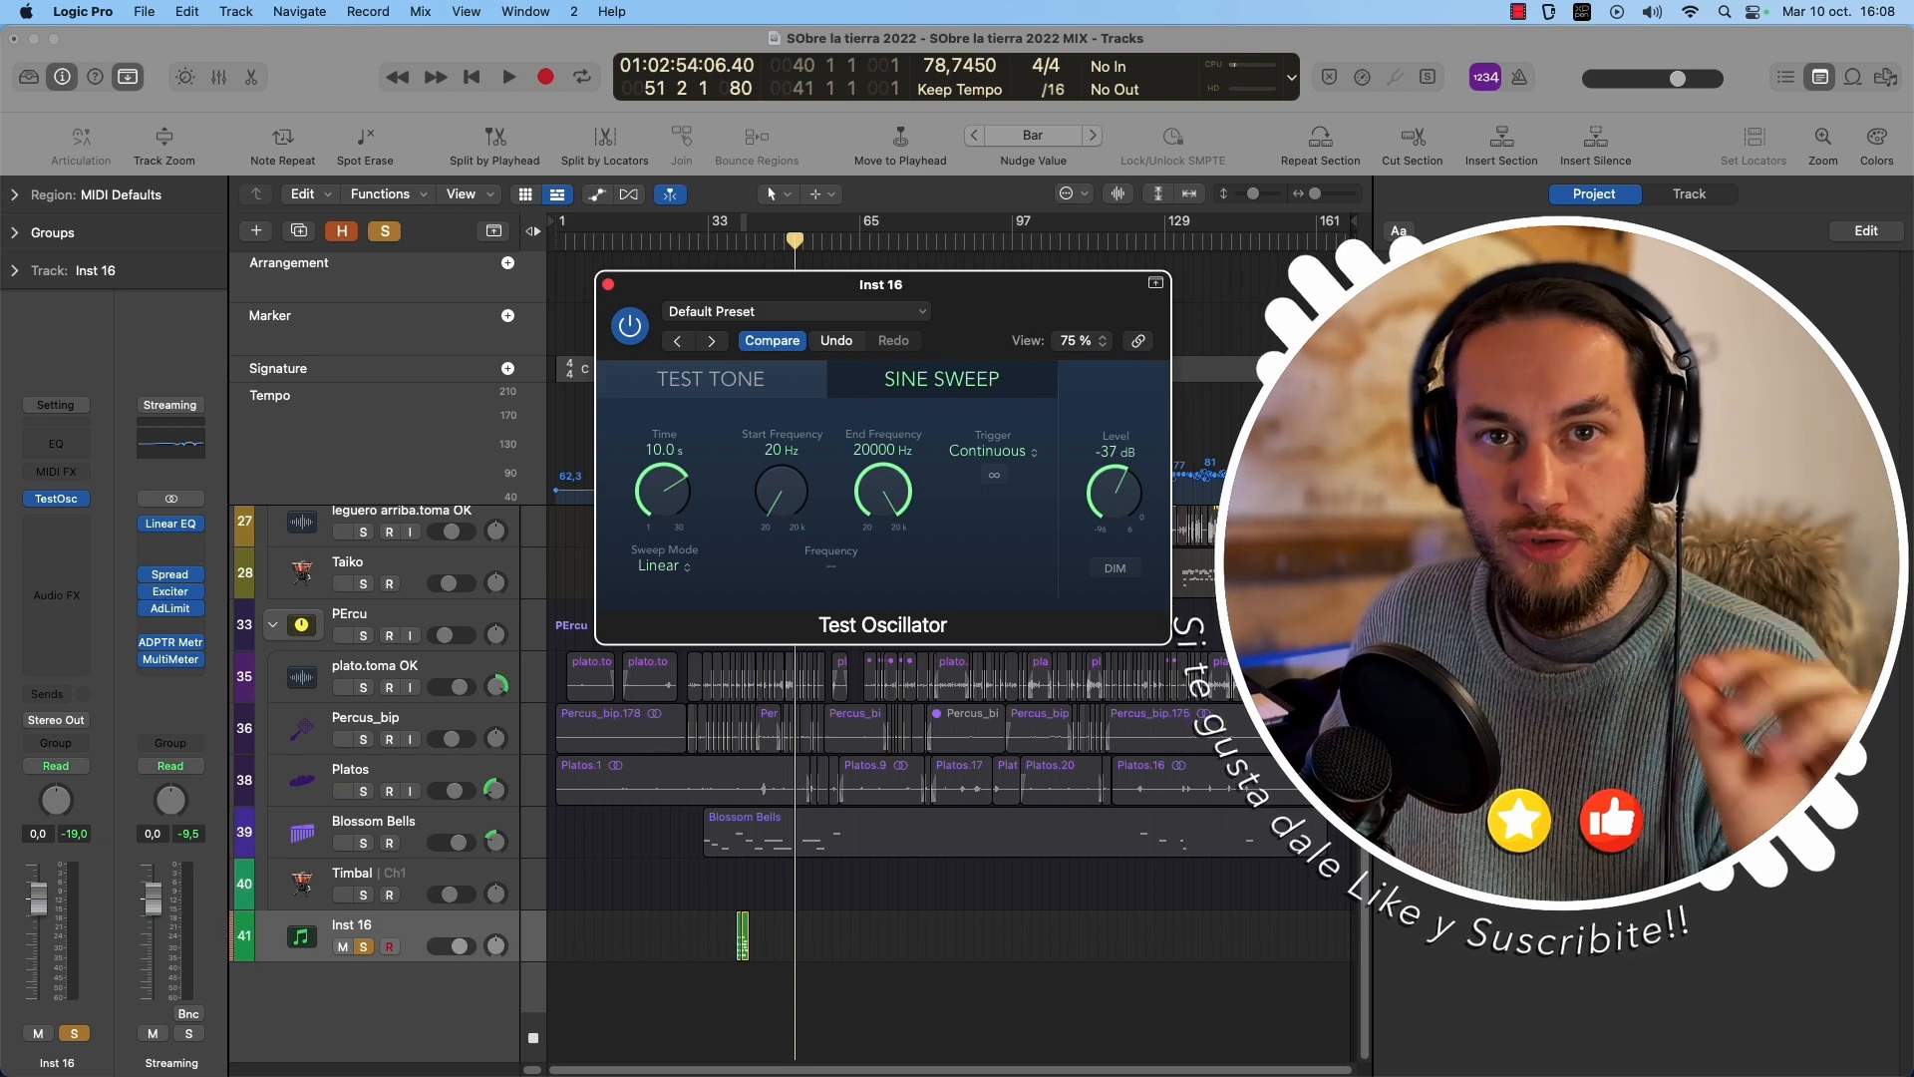
Remove the existing instrument from the Inst 16 track and insert a new mono Test Oscillator in its place.
left_click(80, 499)
mouse_move(80, 500)
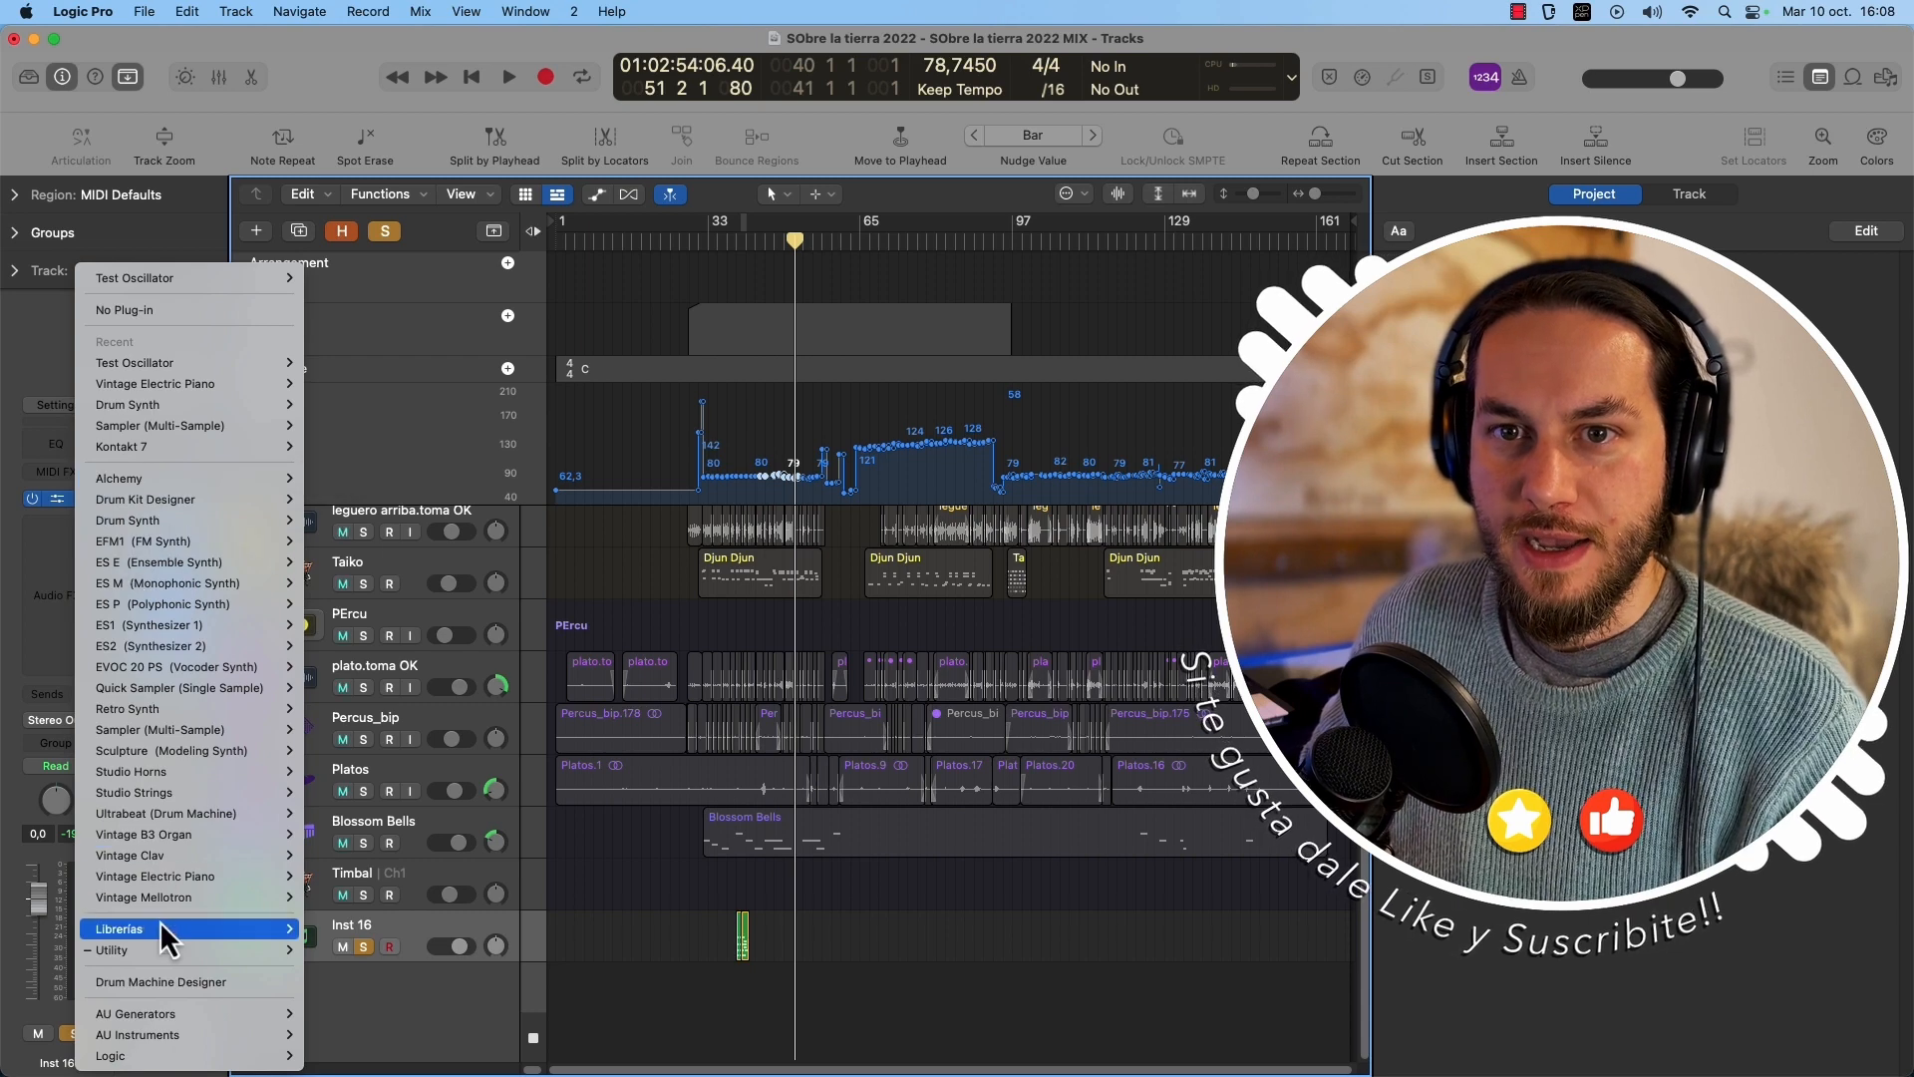
left_click(47, 582)
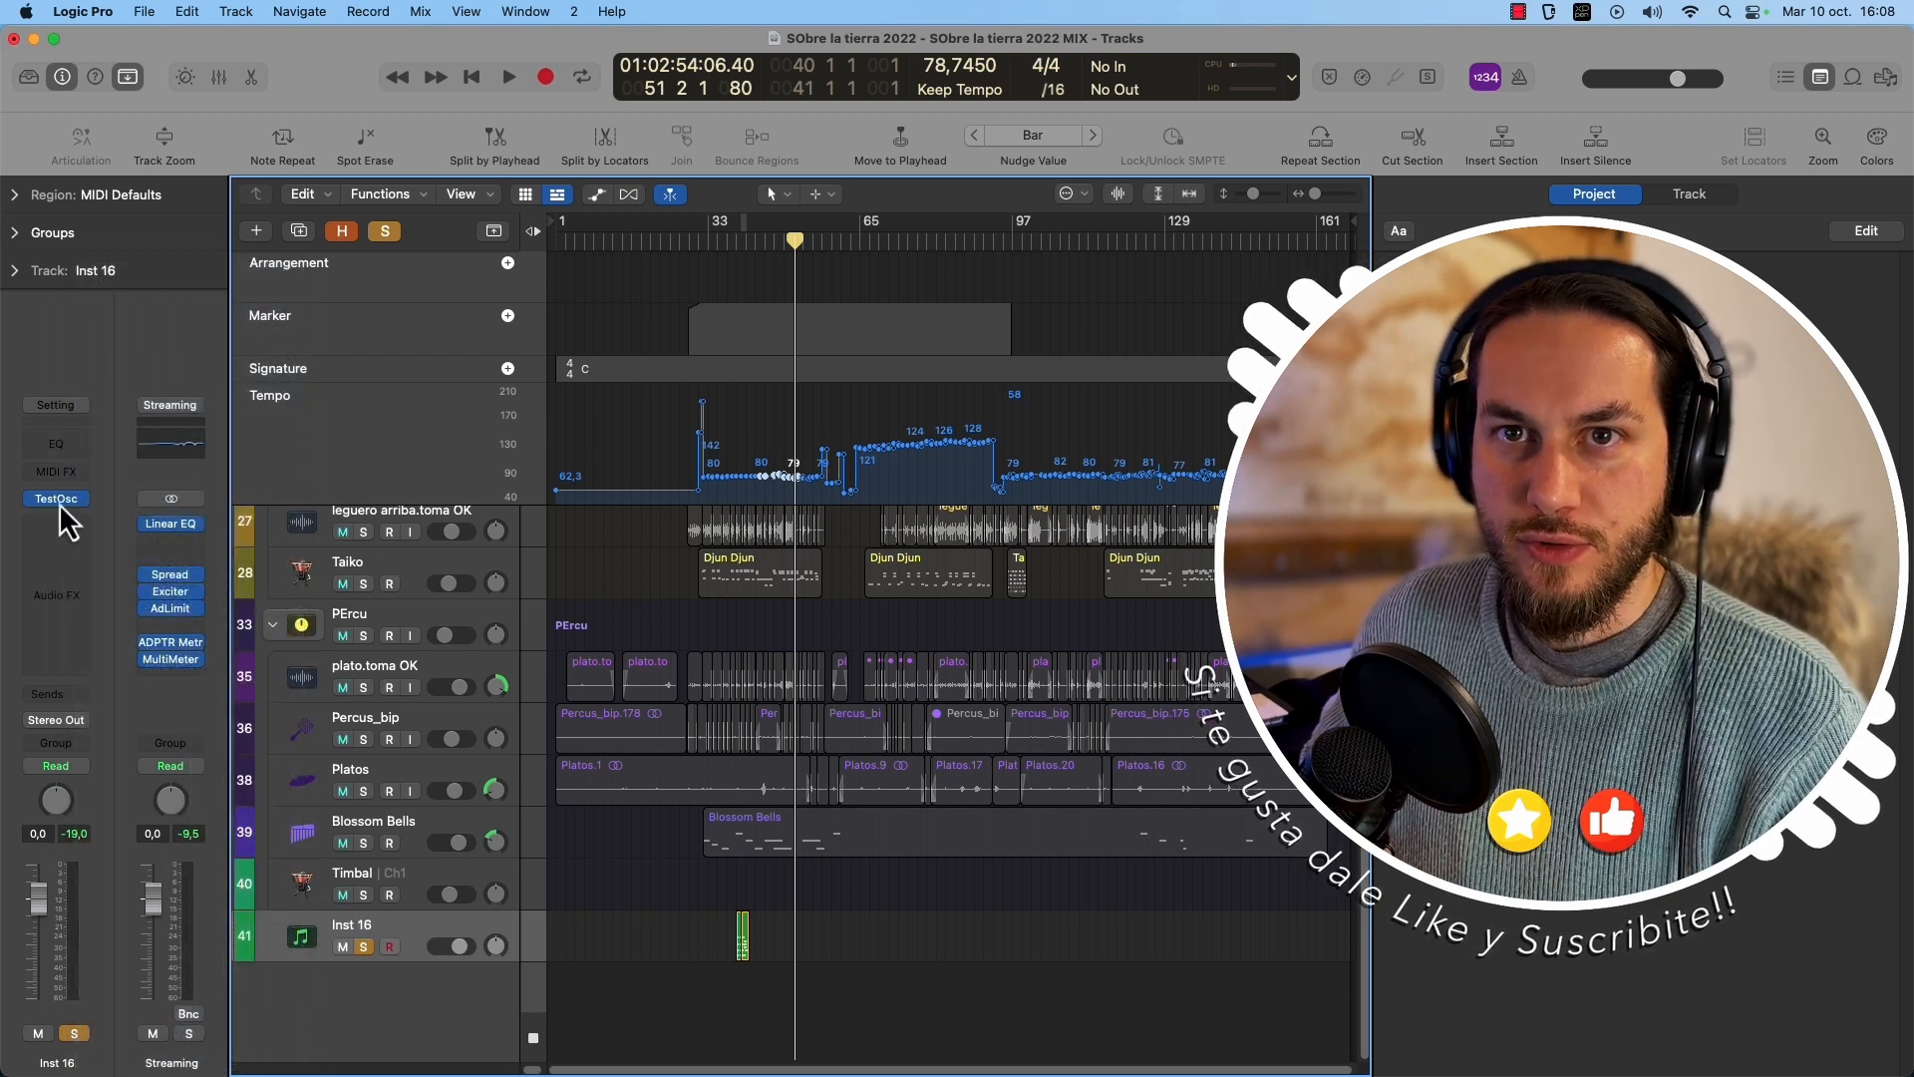
left_click(57, 500)
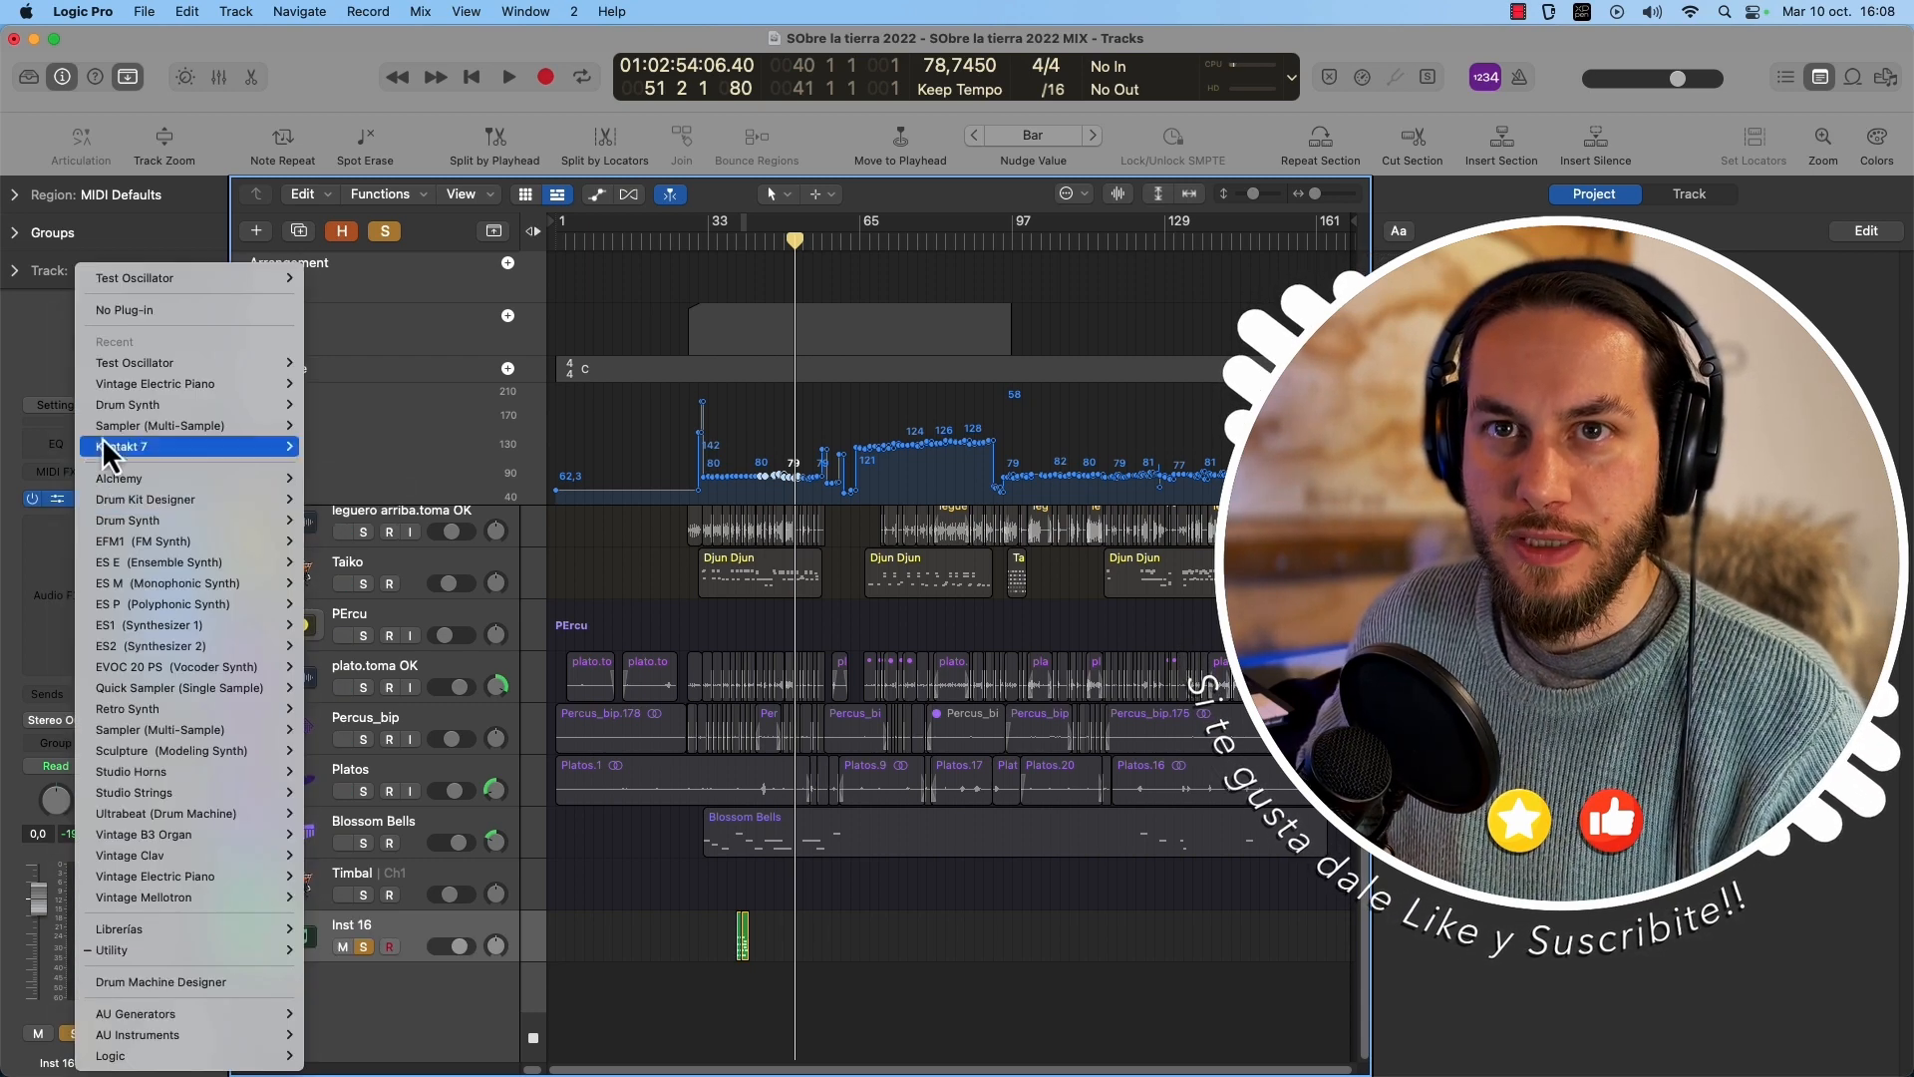
left_click(57, 505)
left_click(58, 505)
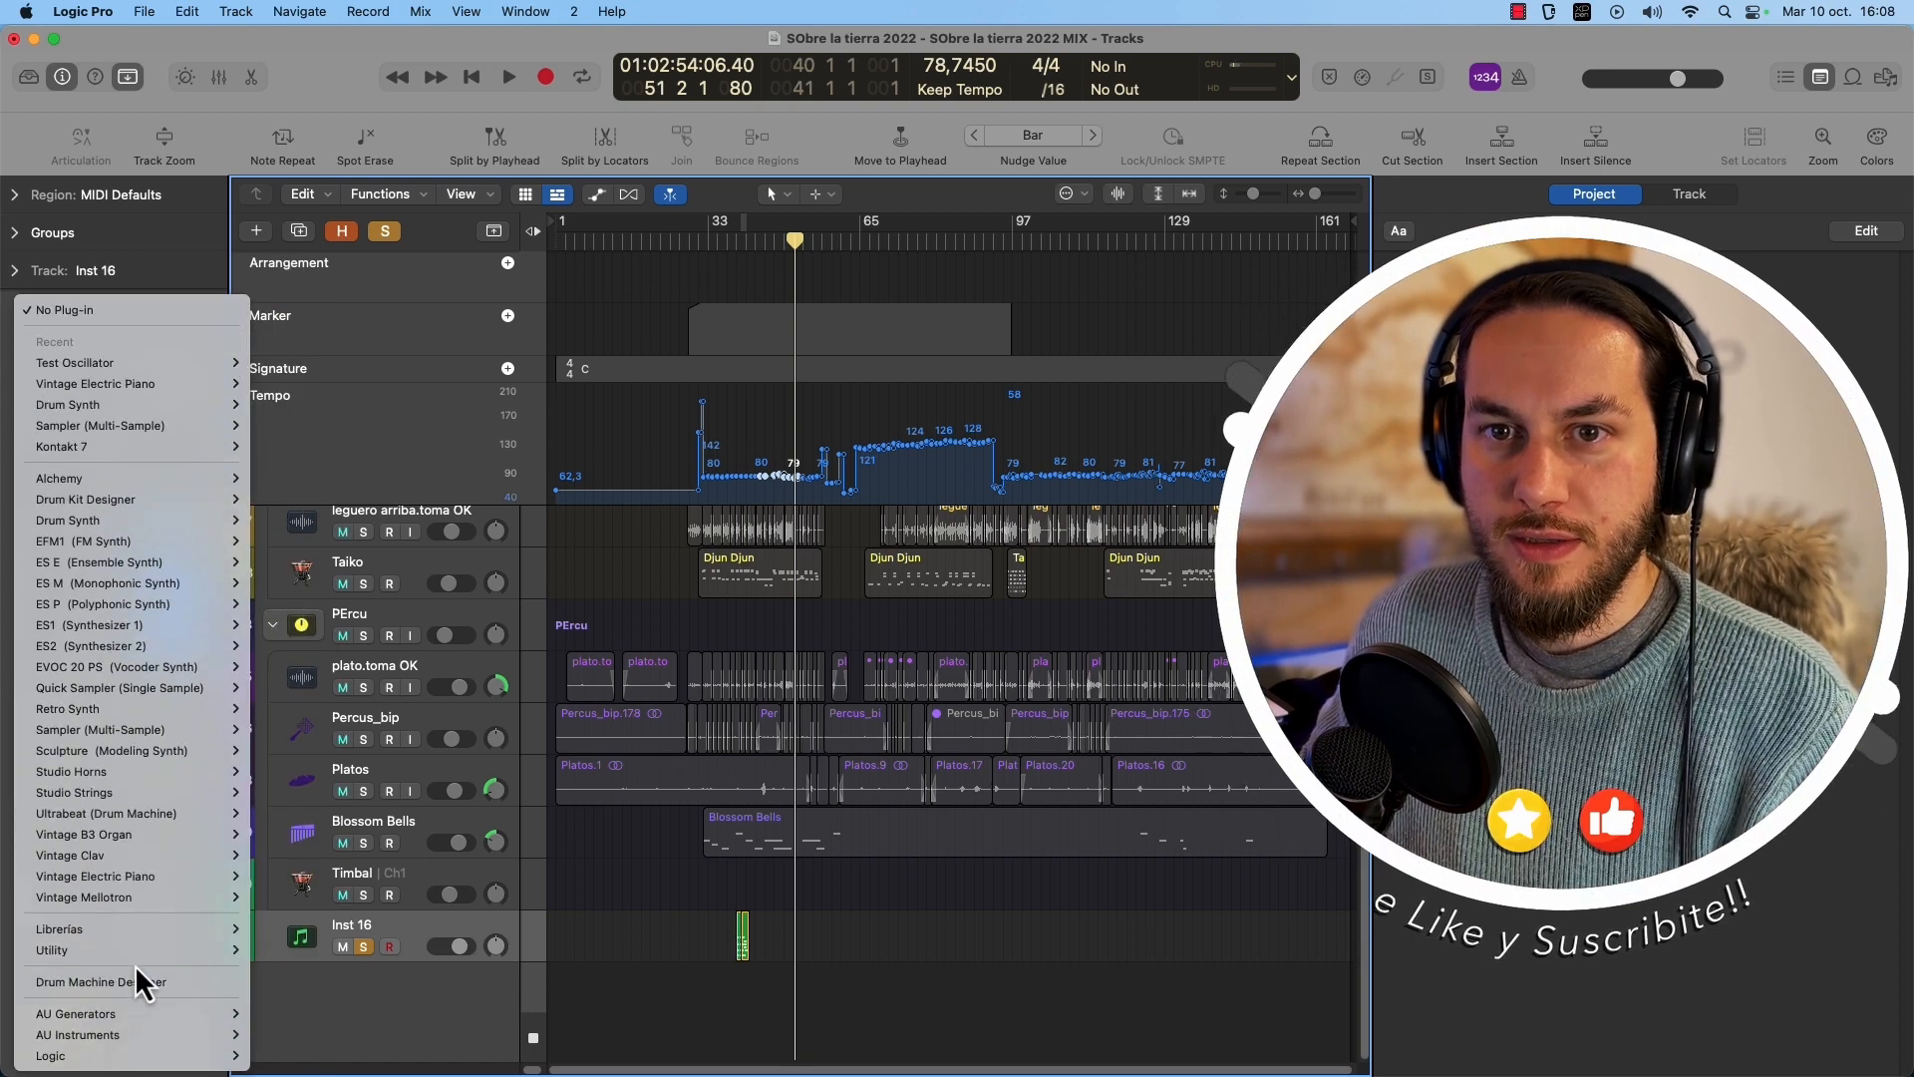
mouse_move(199, 950)
mouse_move(329, 992)
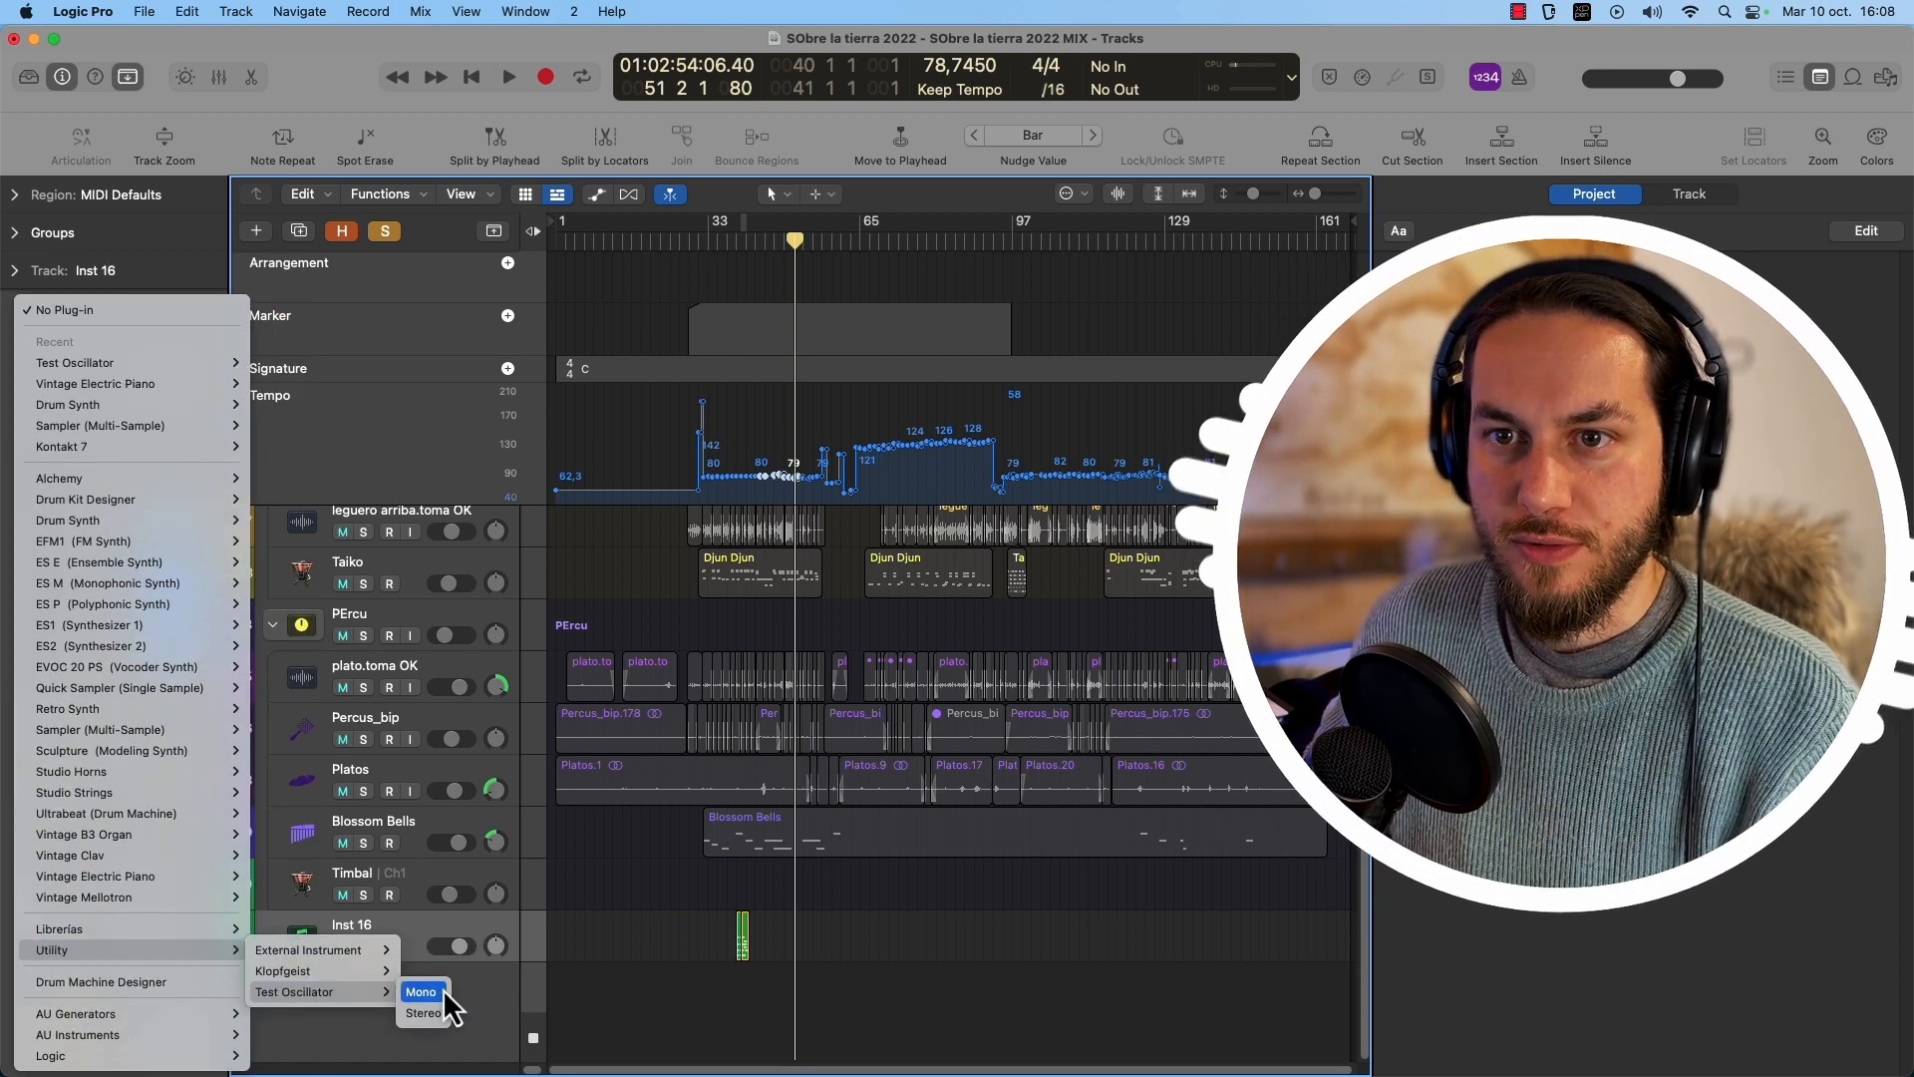
left_click(443, 994)
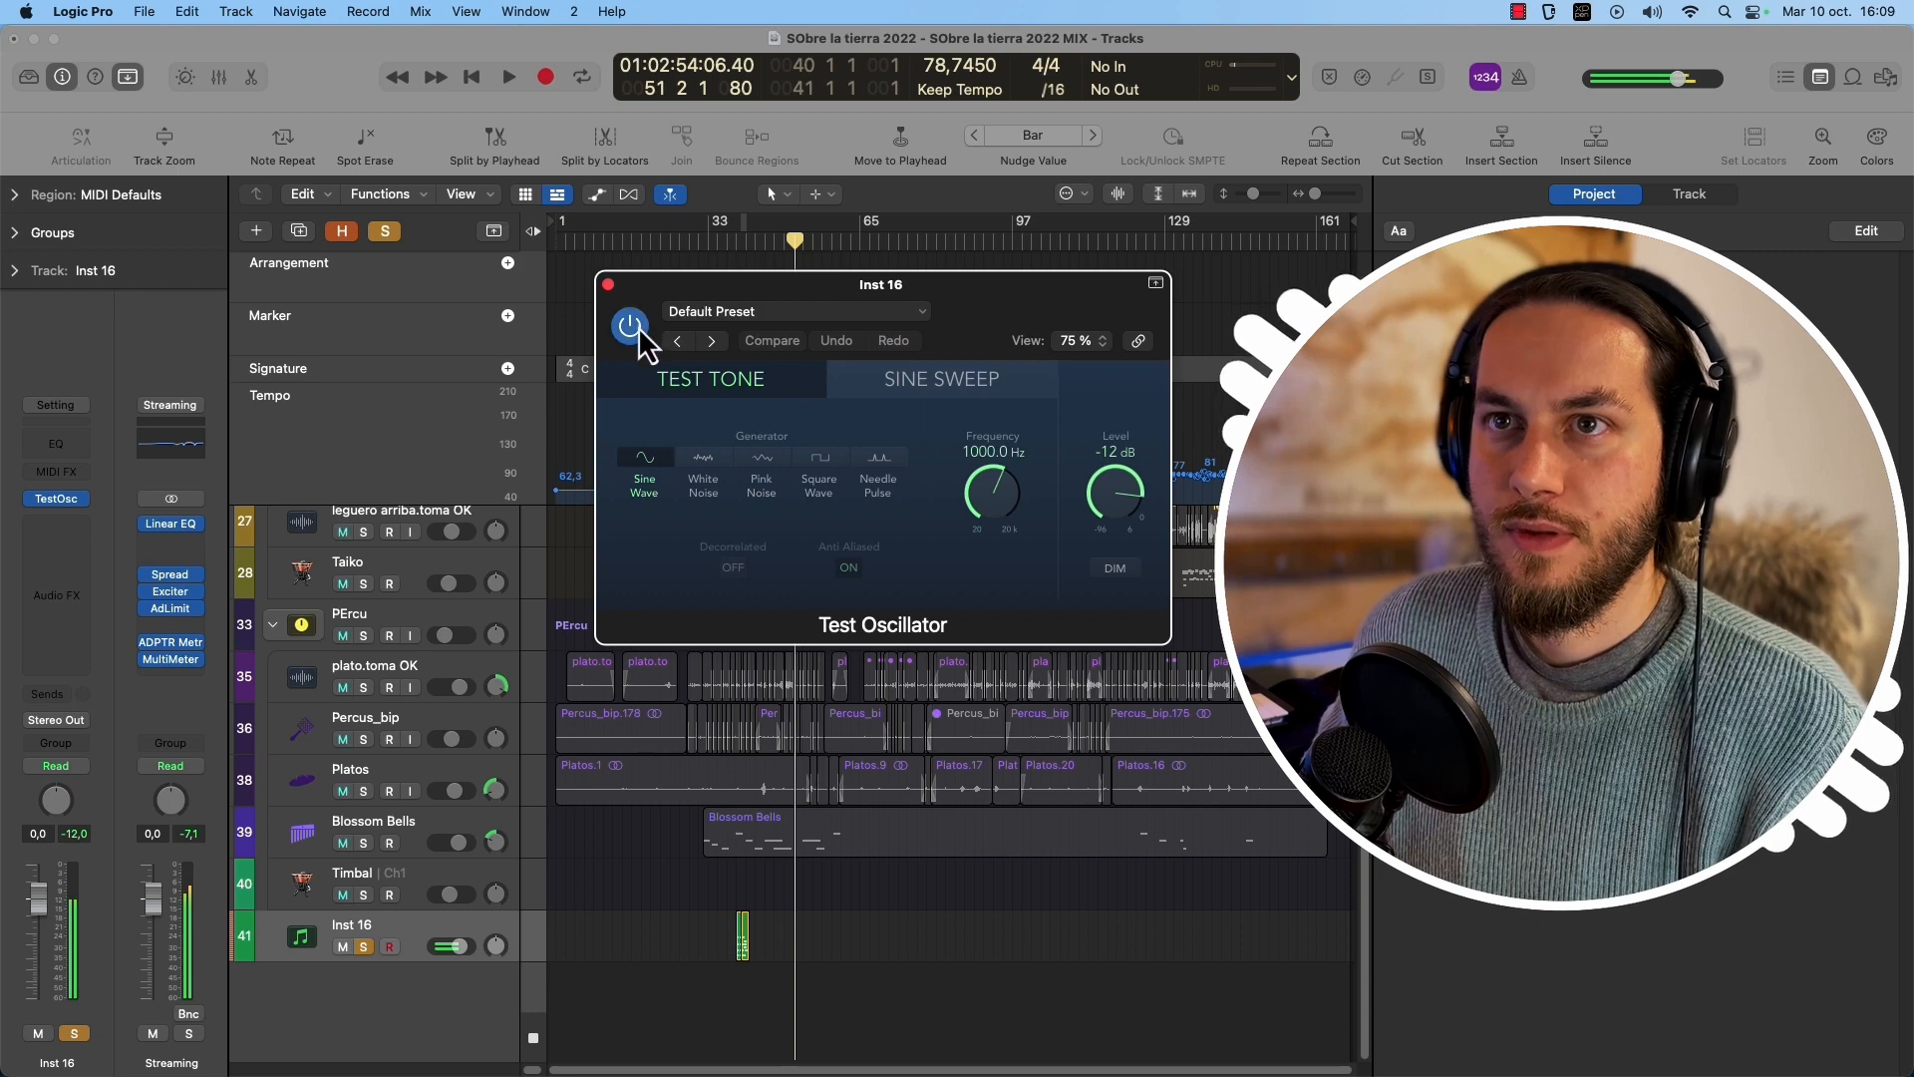
Lower the Test Oscillator's level to -26 dB and sound its 1000 Hz sine wave.
left_click_drag(687, 282, 641, 247)
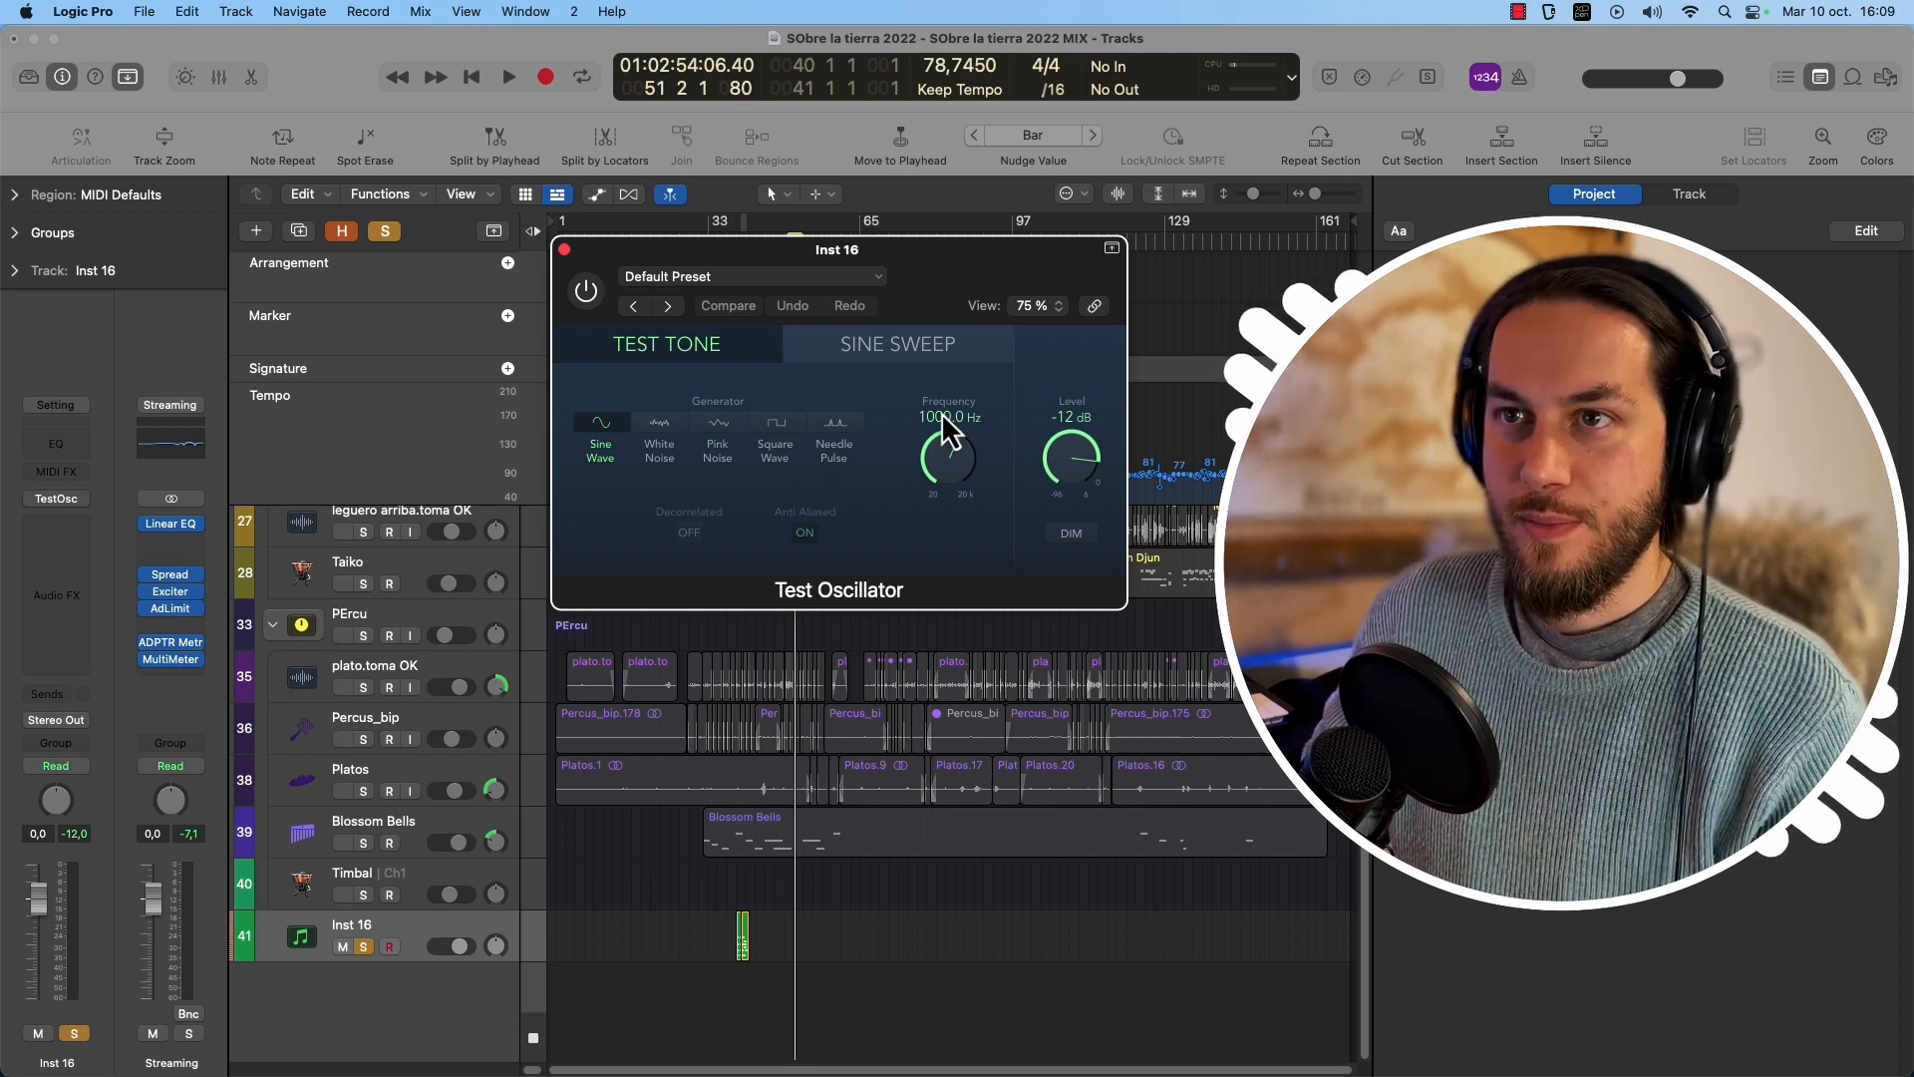
left_click_drag(1077, 488, 1060, 517)
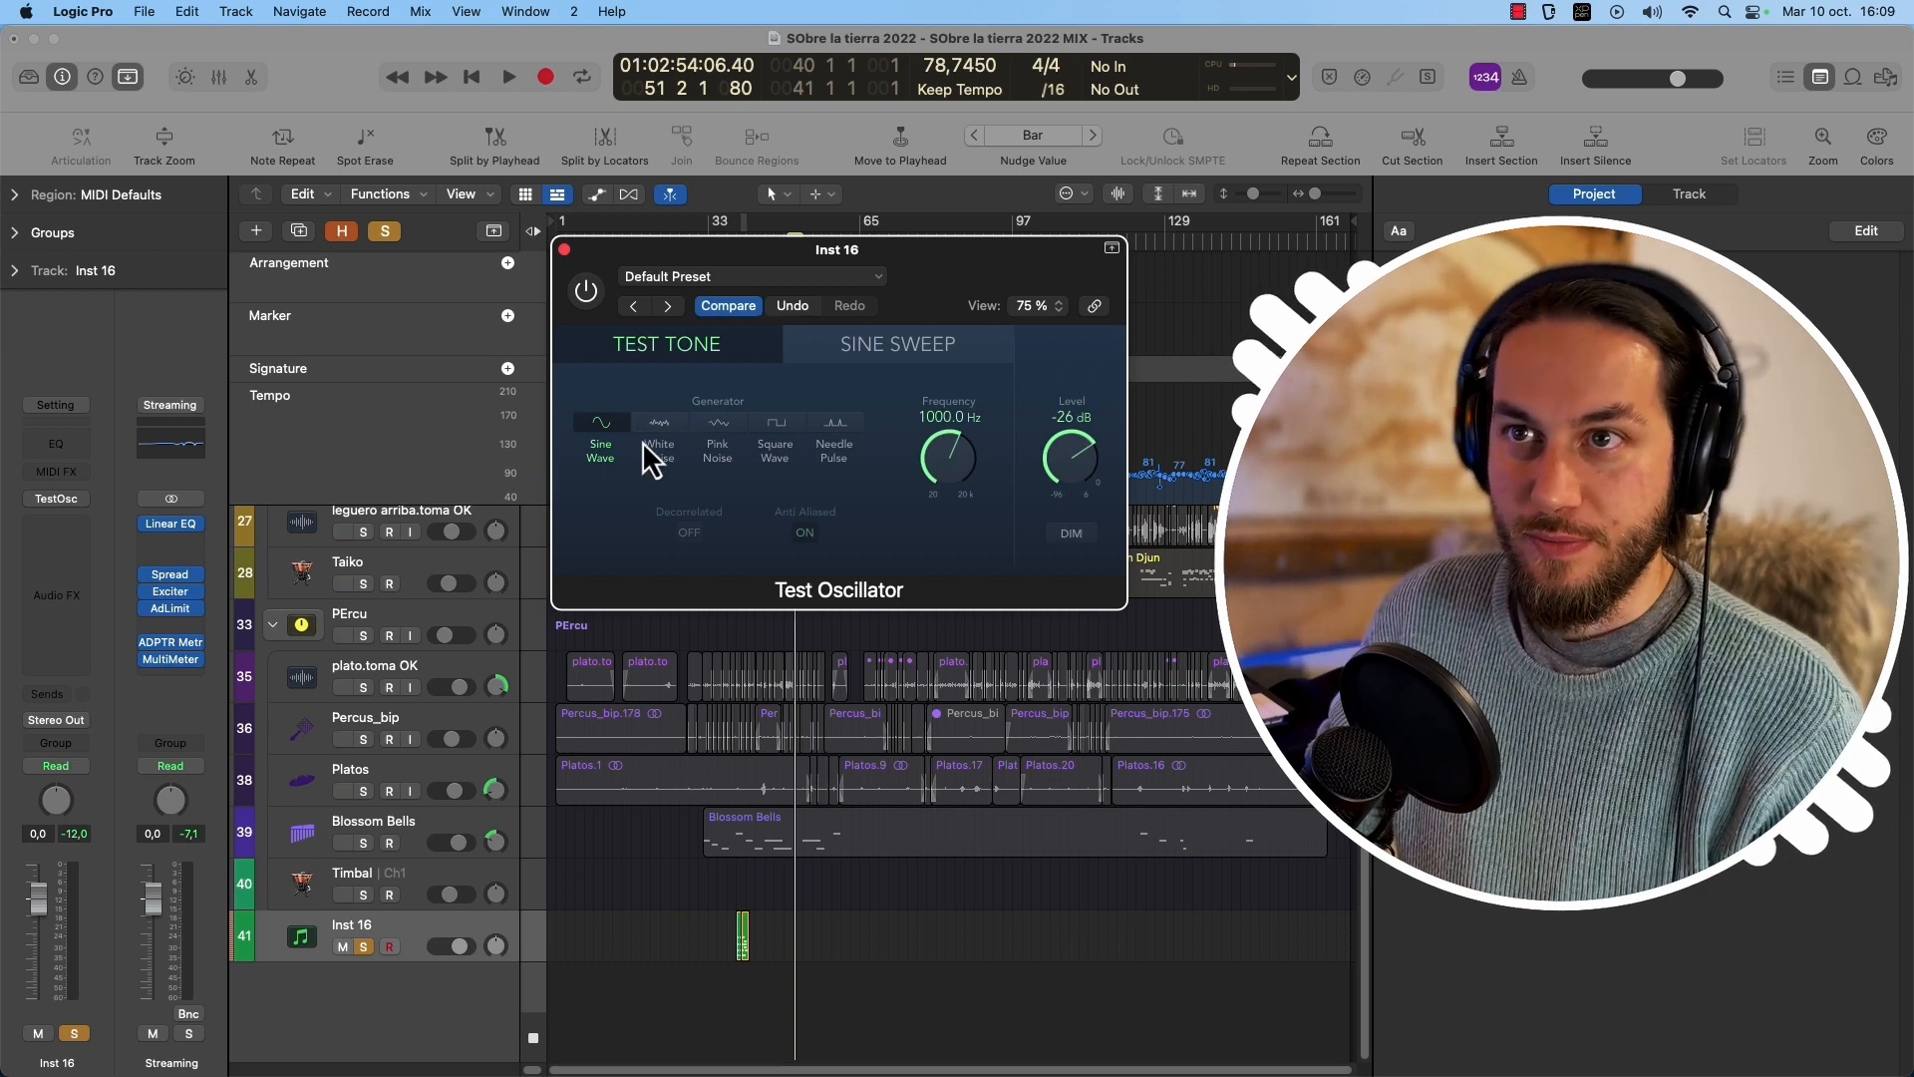
left_click(586, 294)
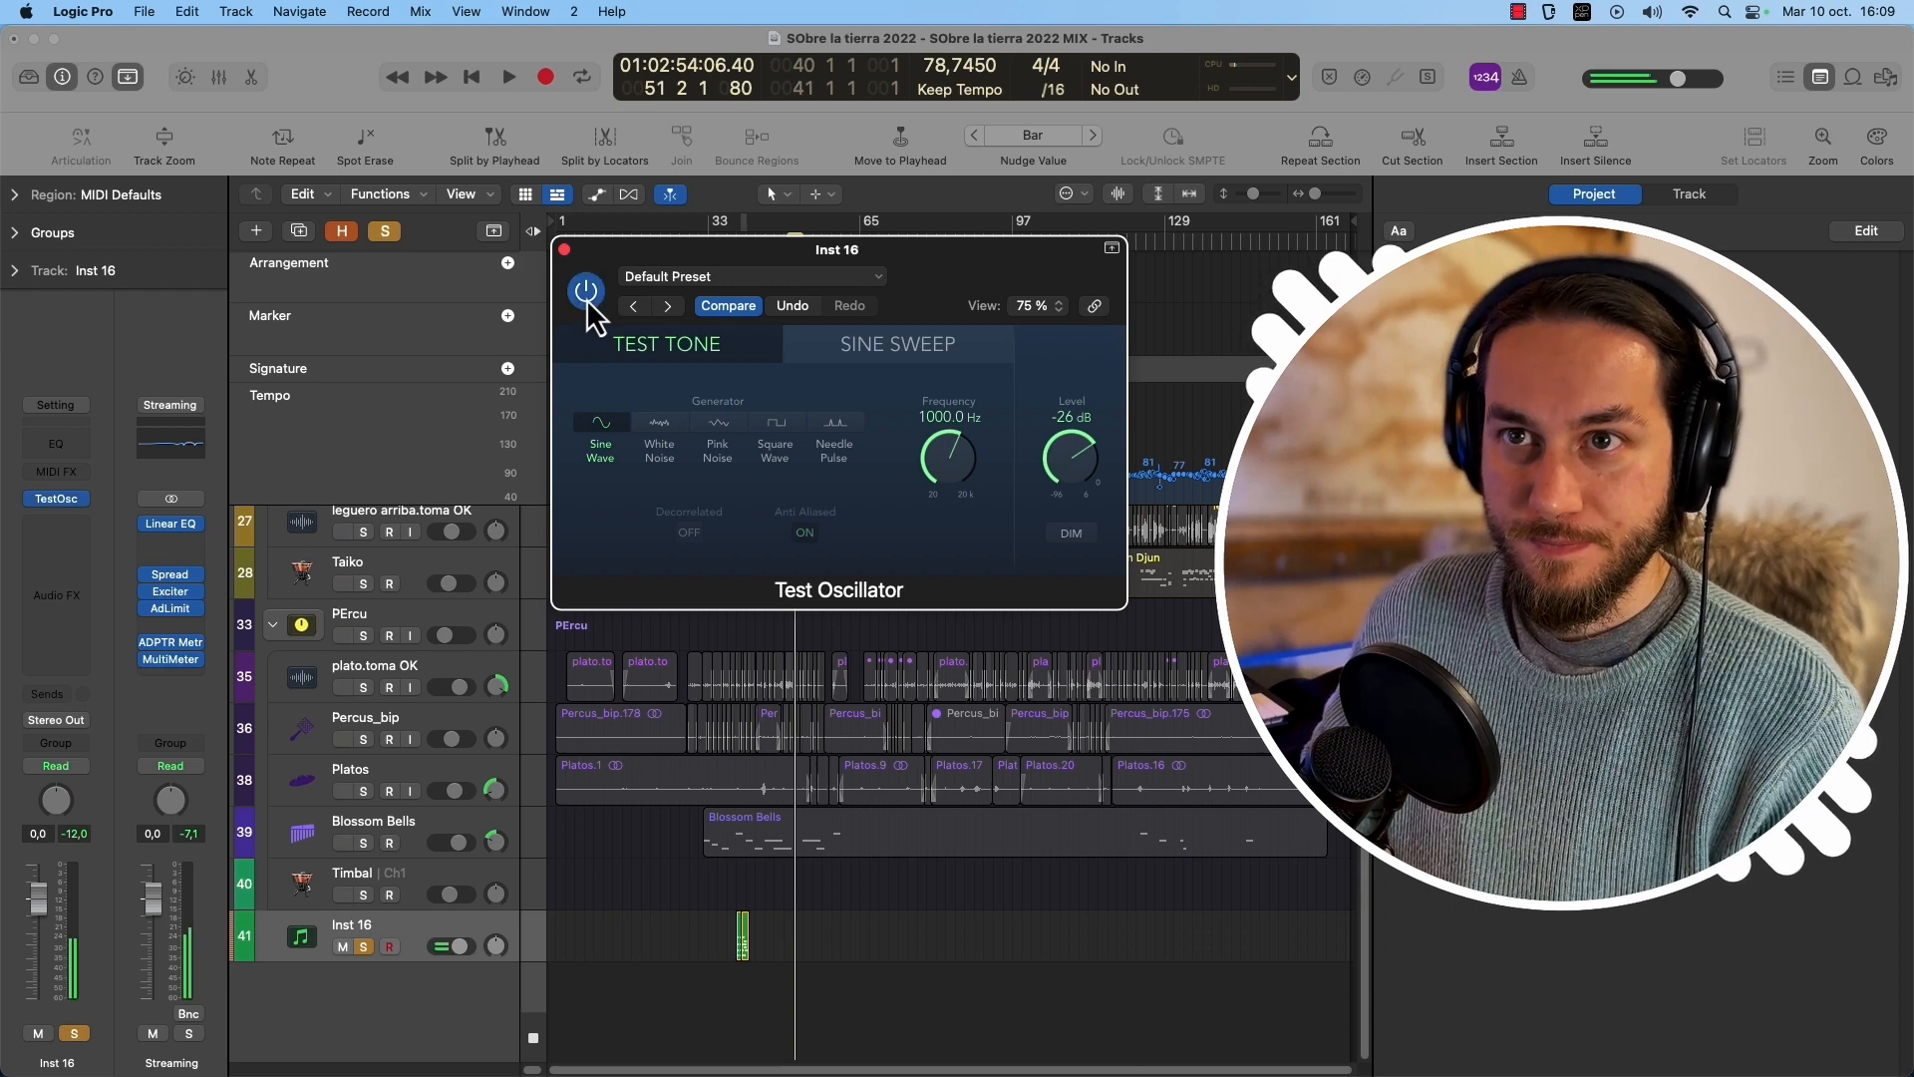
Audition the Test Oscillator's White Noise and Pink Noise generators, bypassing the plug-in after each one.
left_click(656, 434)
key("space")
key("space")
left_click(586, 294)
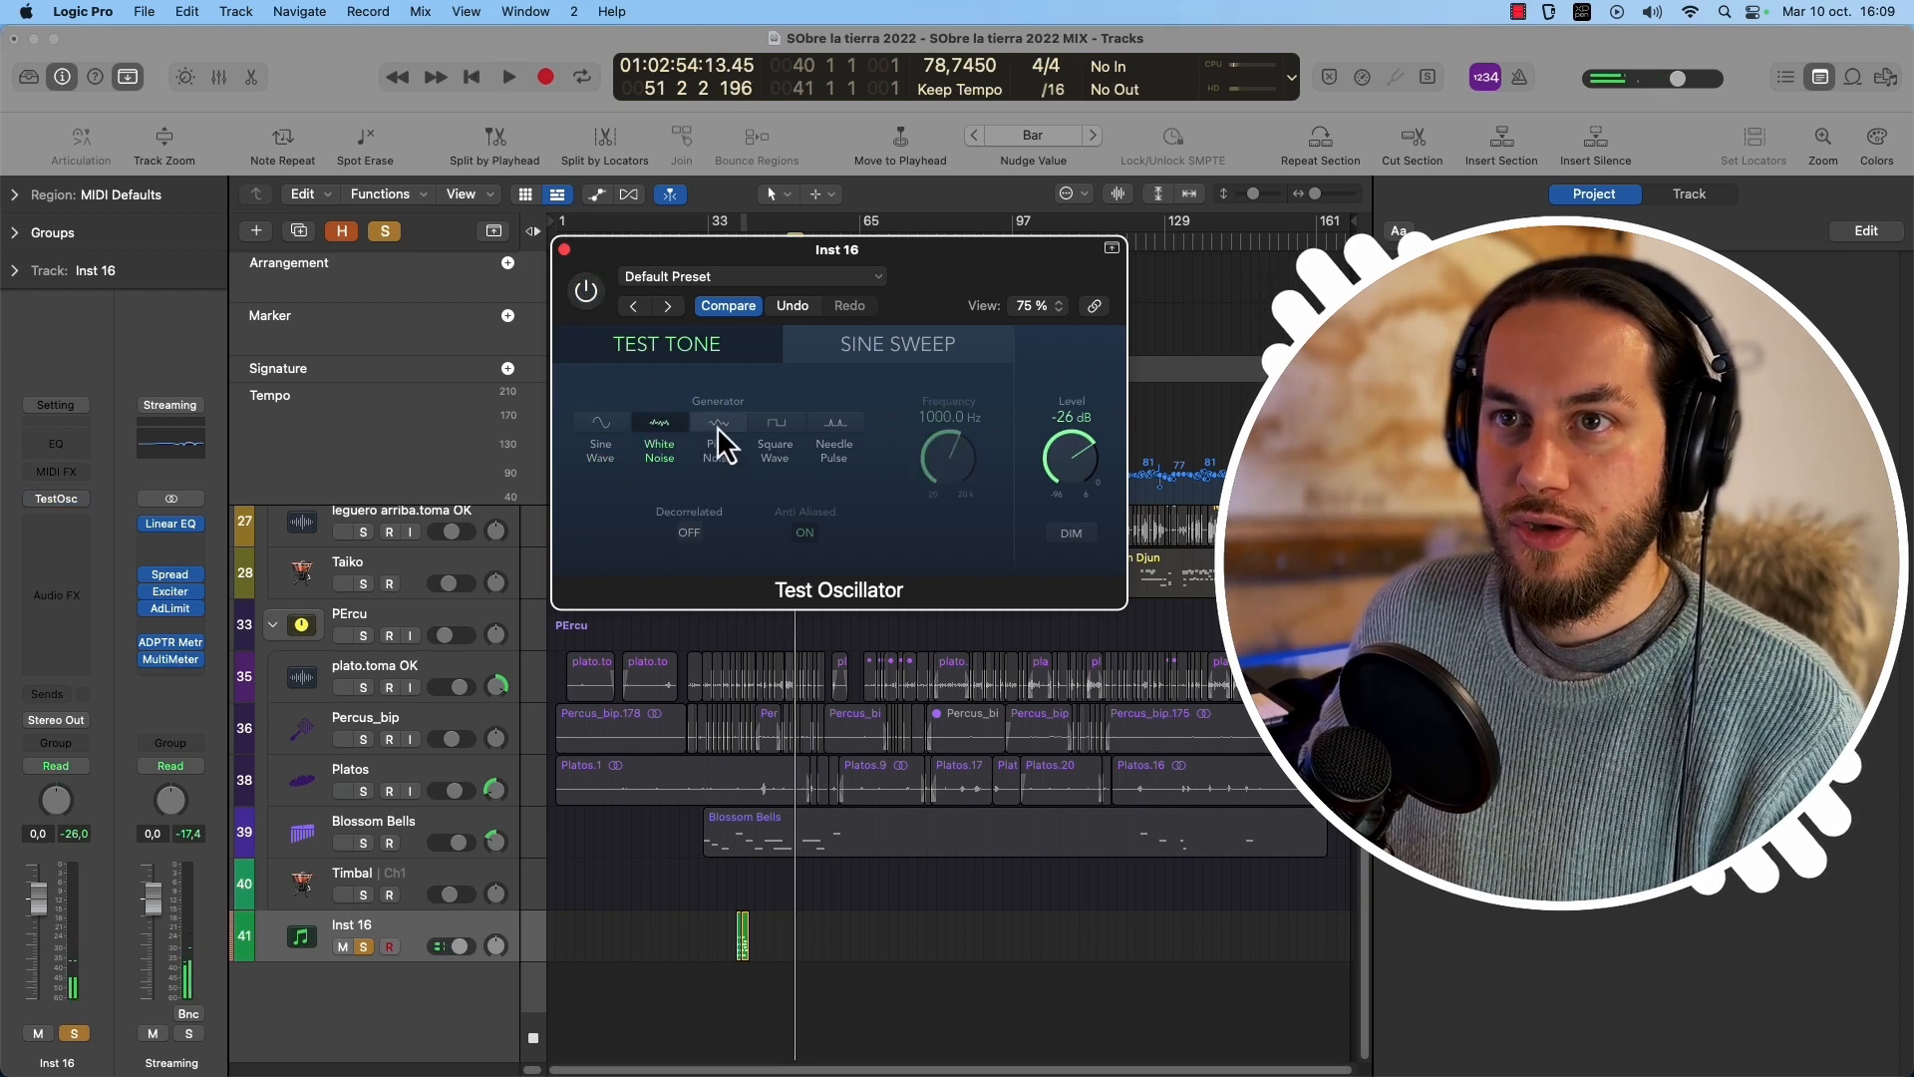
left_click(717, 429)
left_click(587, 293)
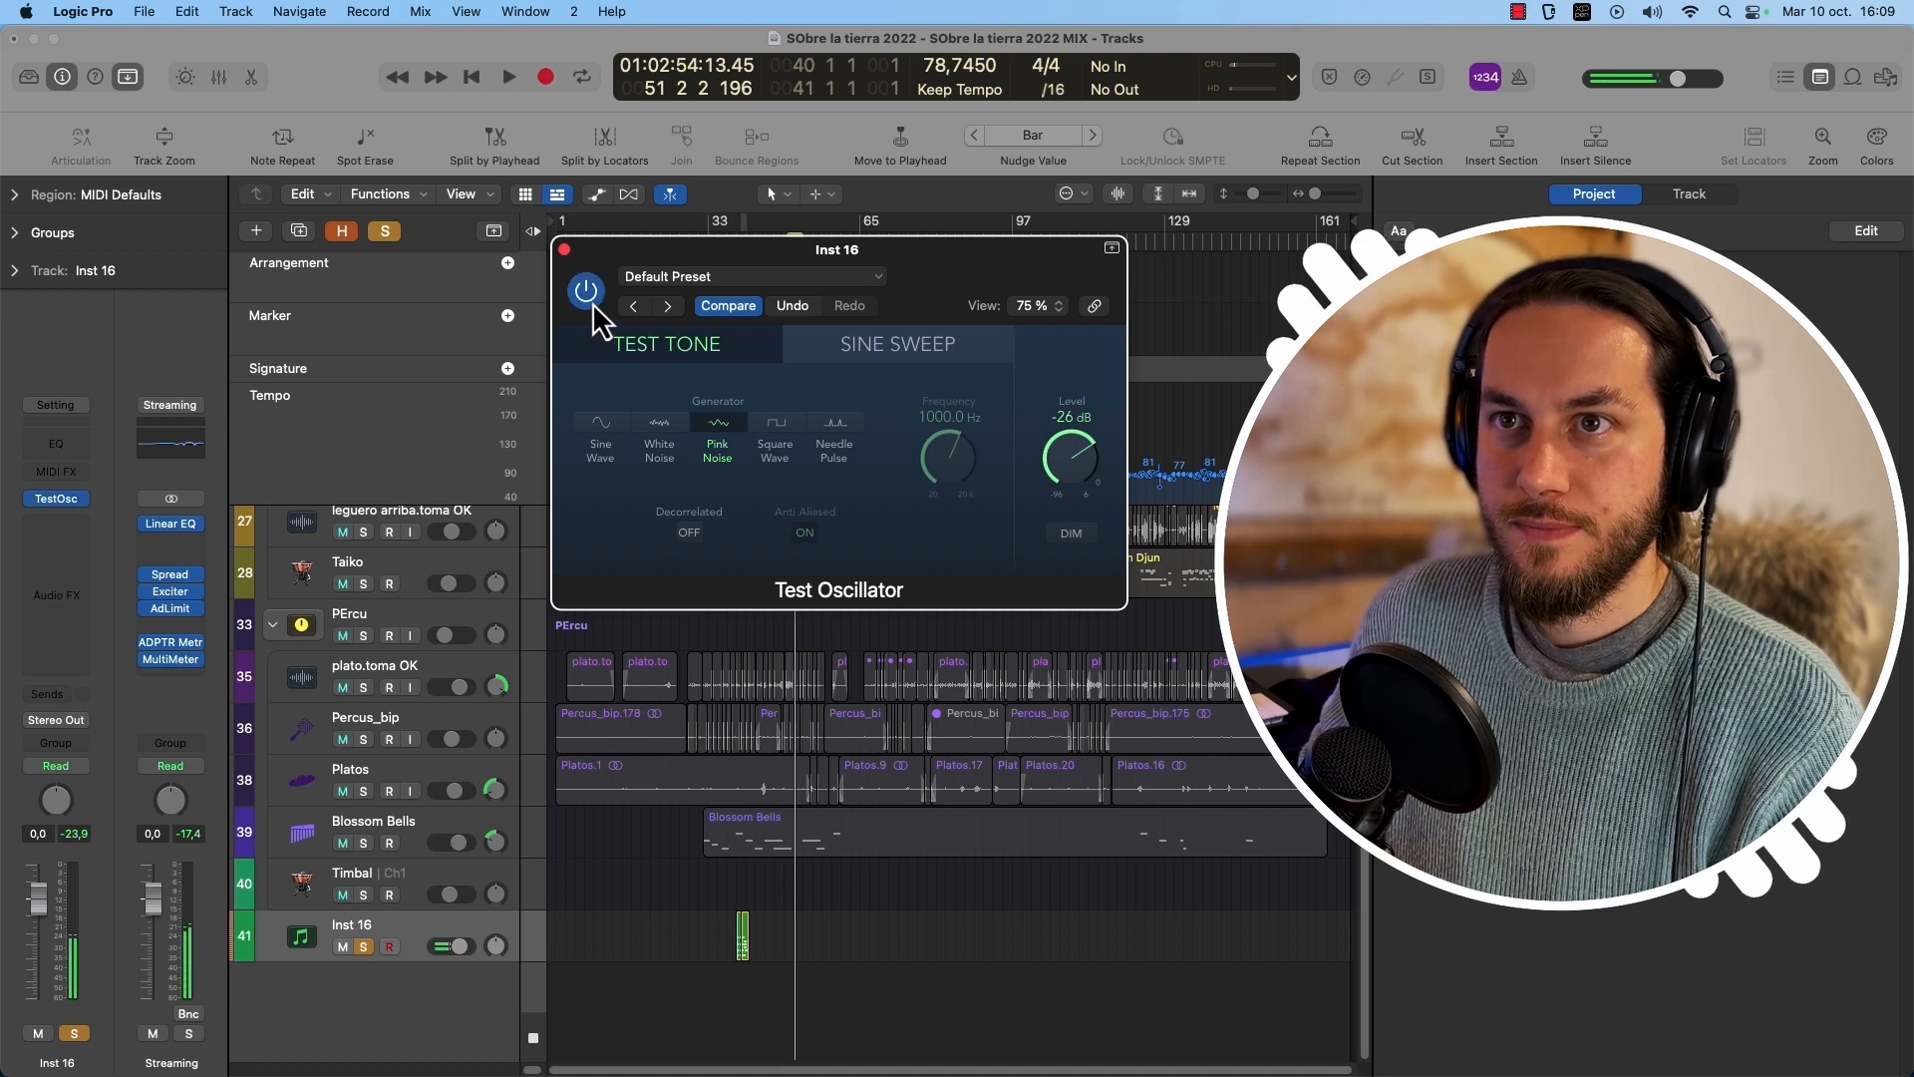
left_click(587, 292)
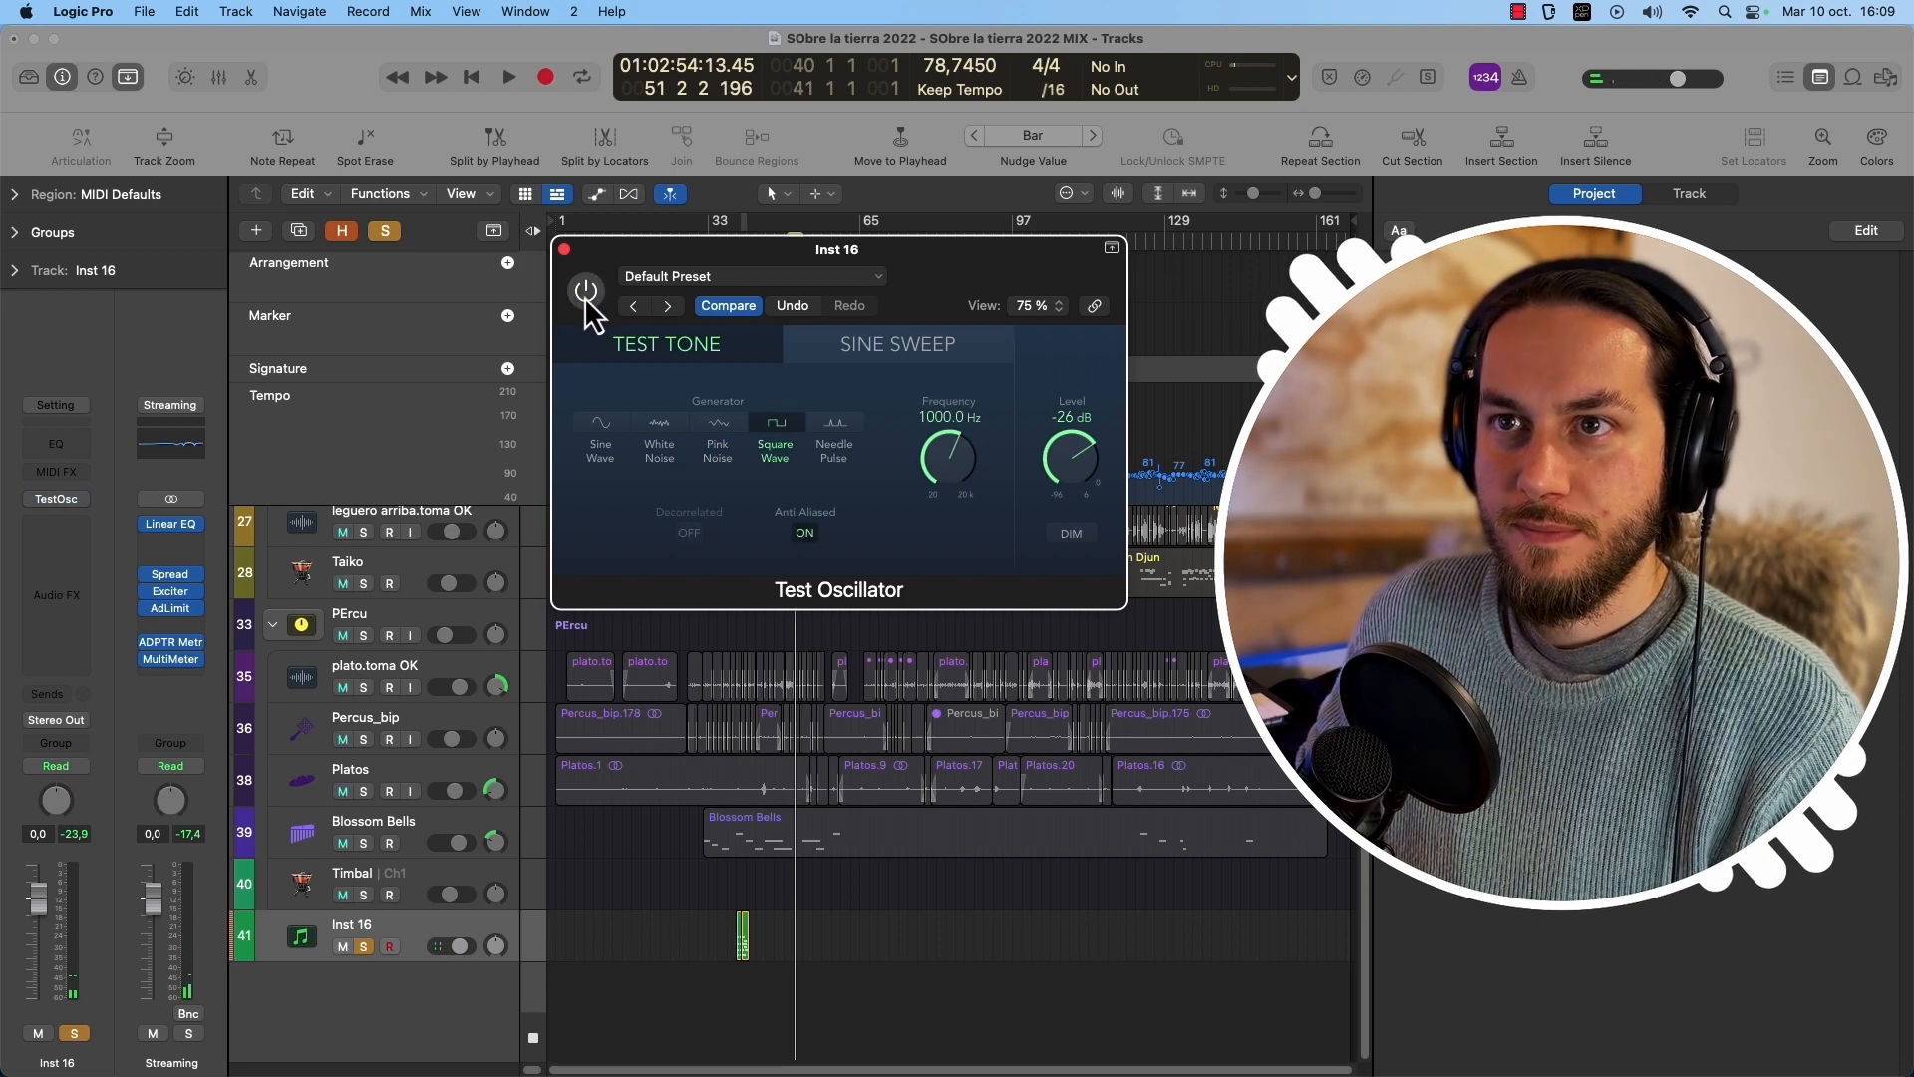
Audition the Square Wave and Needle Pulse generators, bypass the oscillator, and set its frequency to 1350 Hz.
left_click(587, 293)
left_click(834, 438)
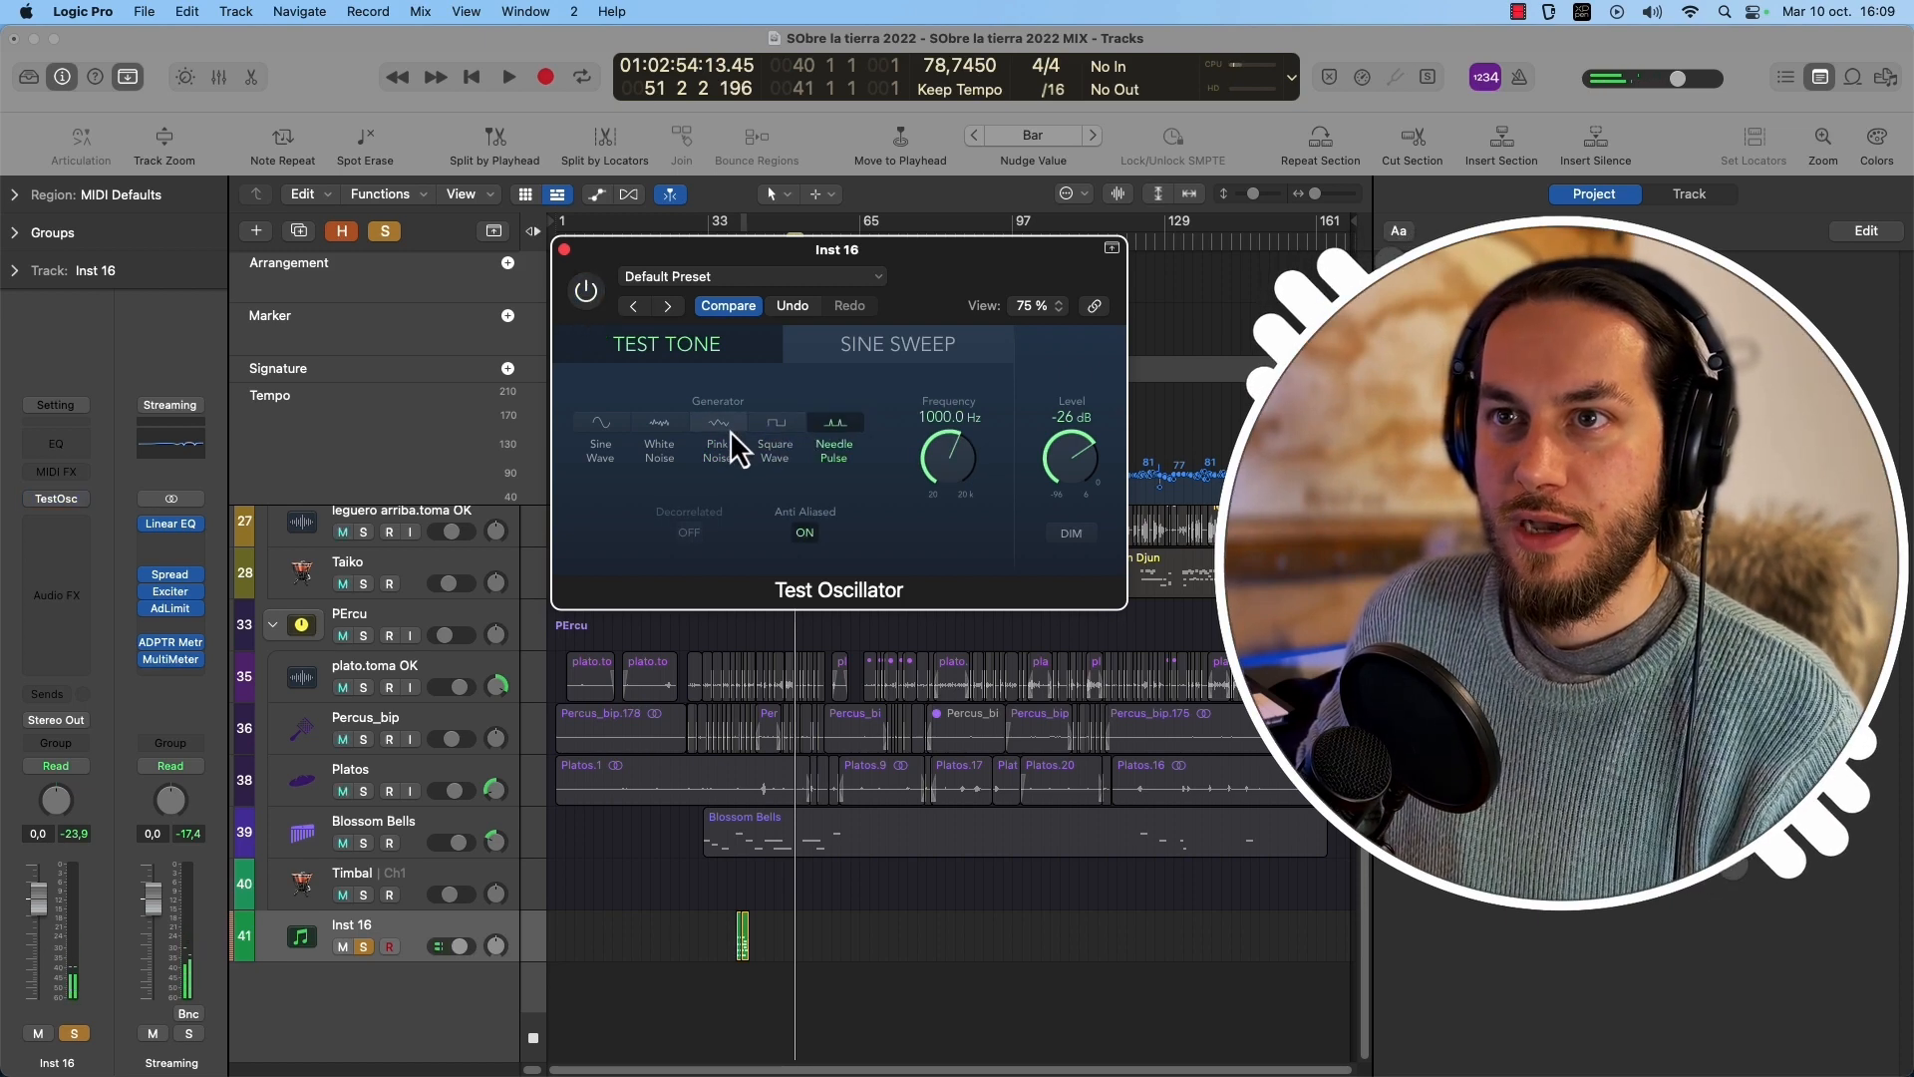
left_click(587, 293)
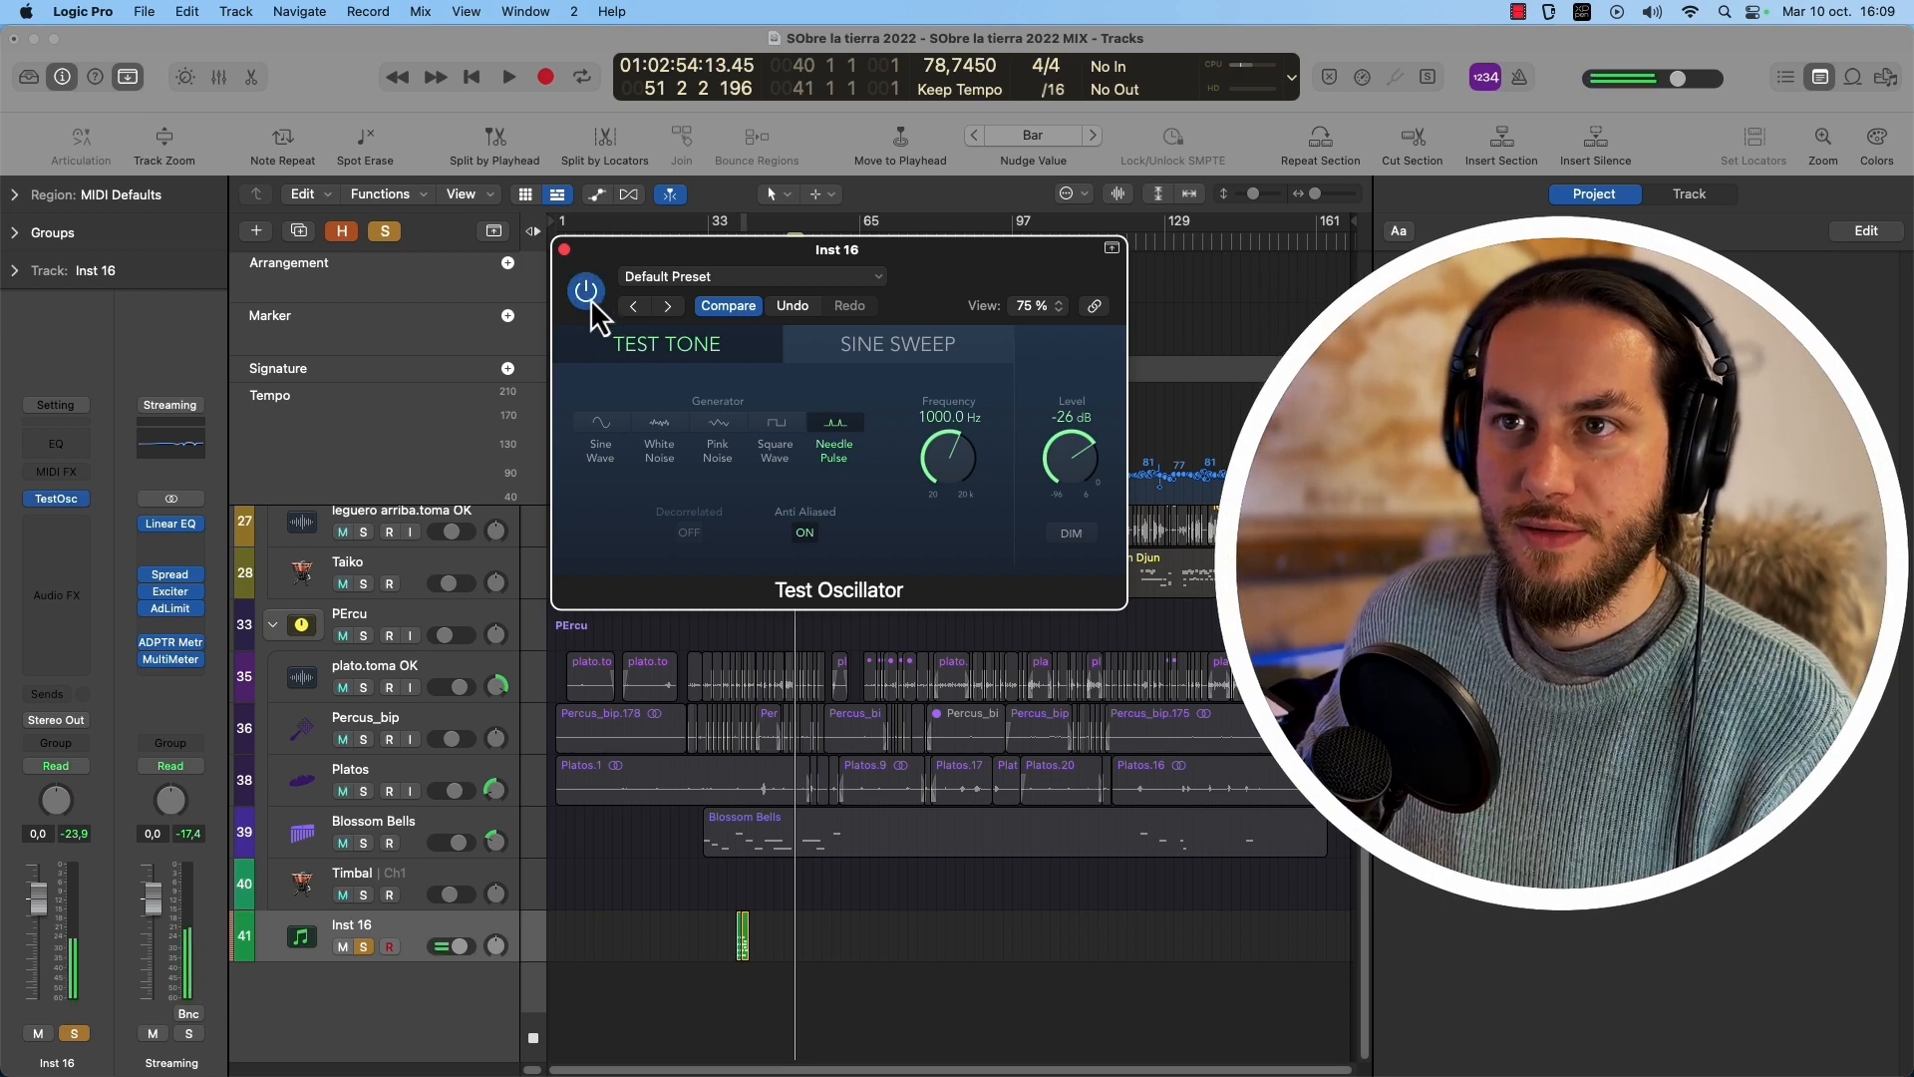
left_click(587, 293)
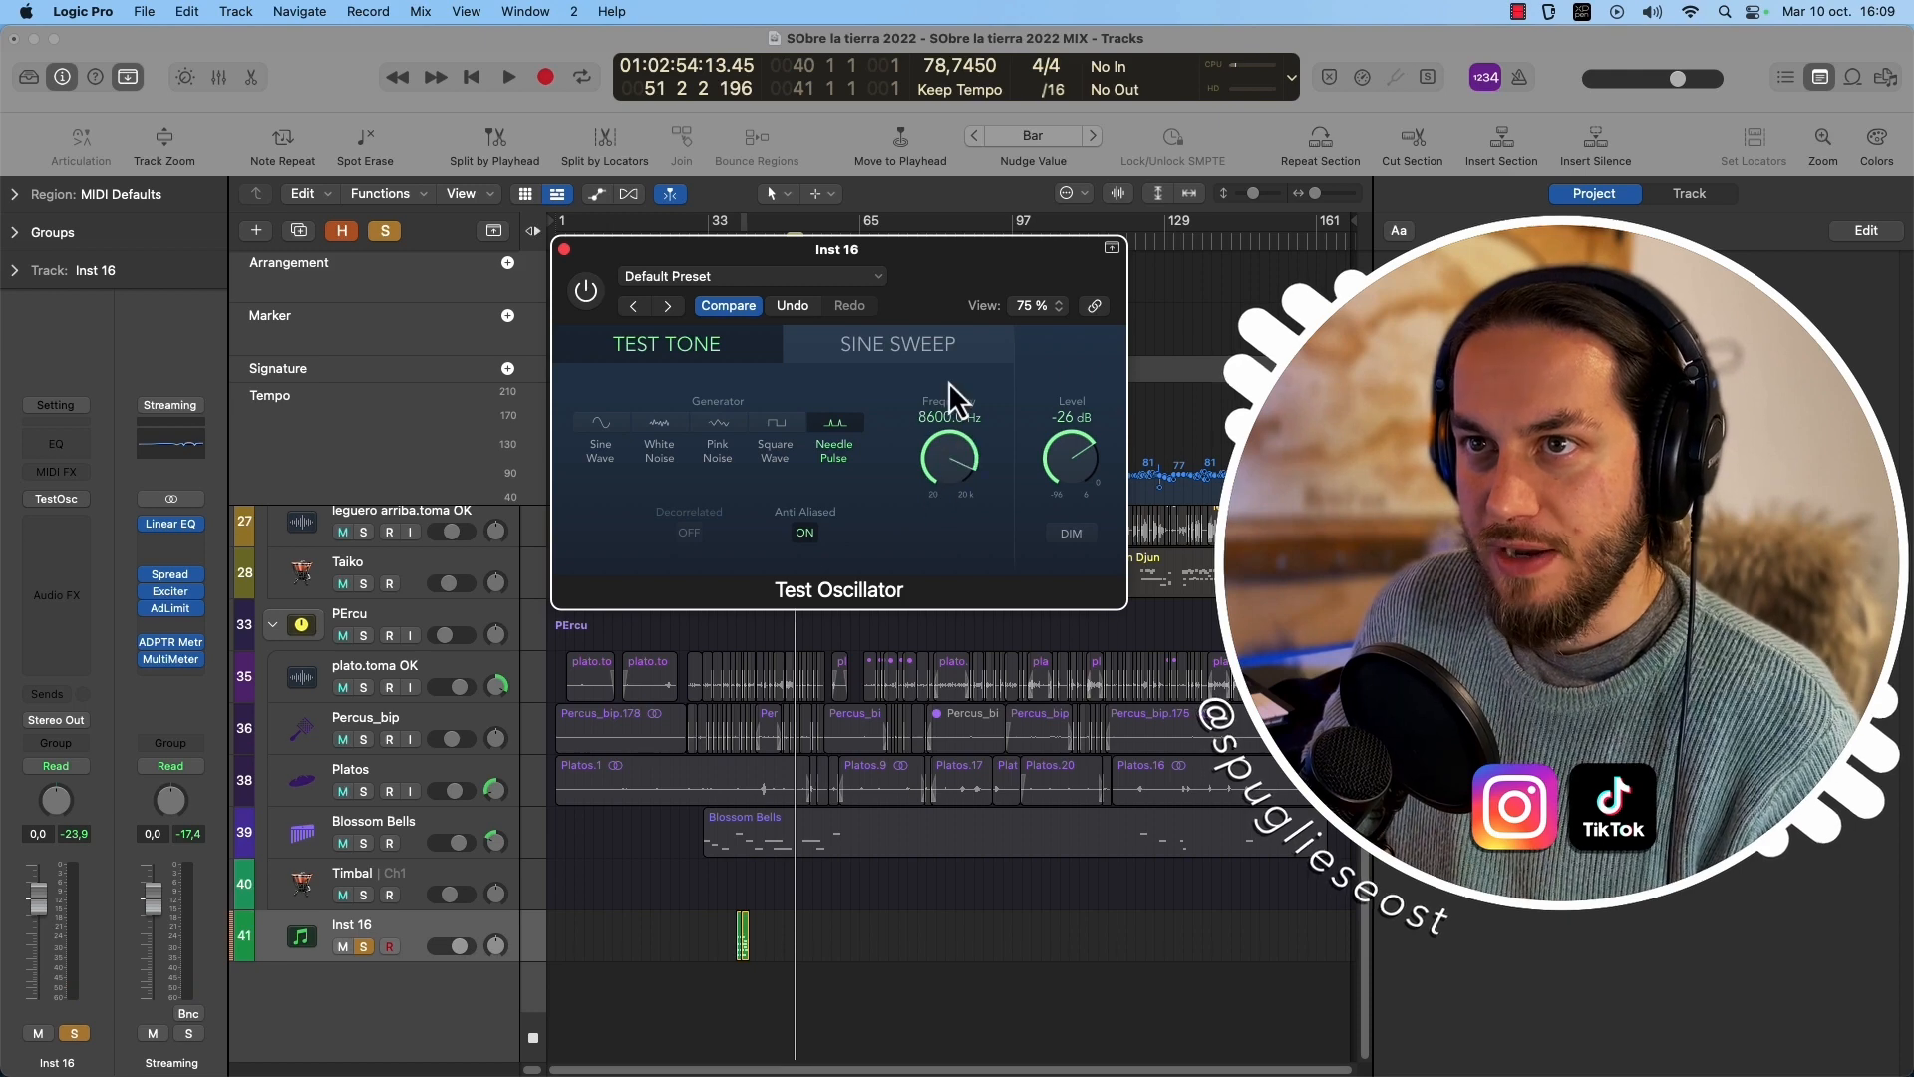
left_click_drag(948, 381, 968, 464)
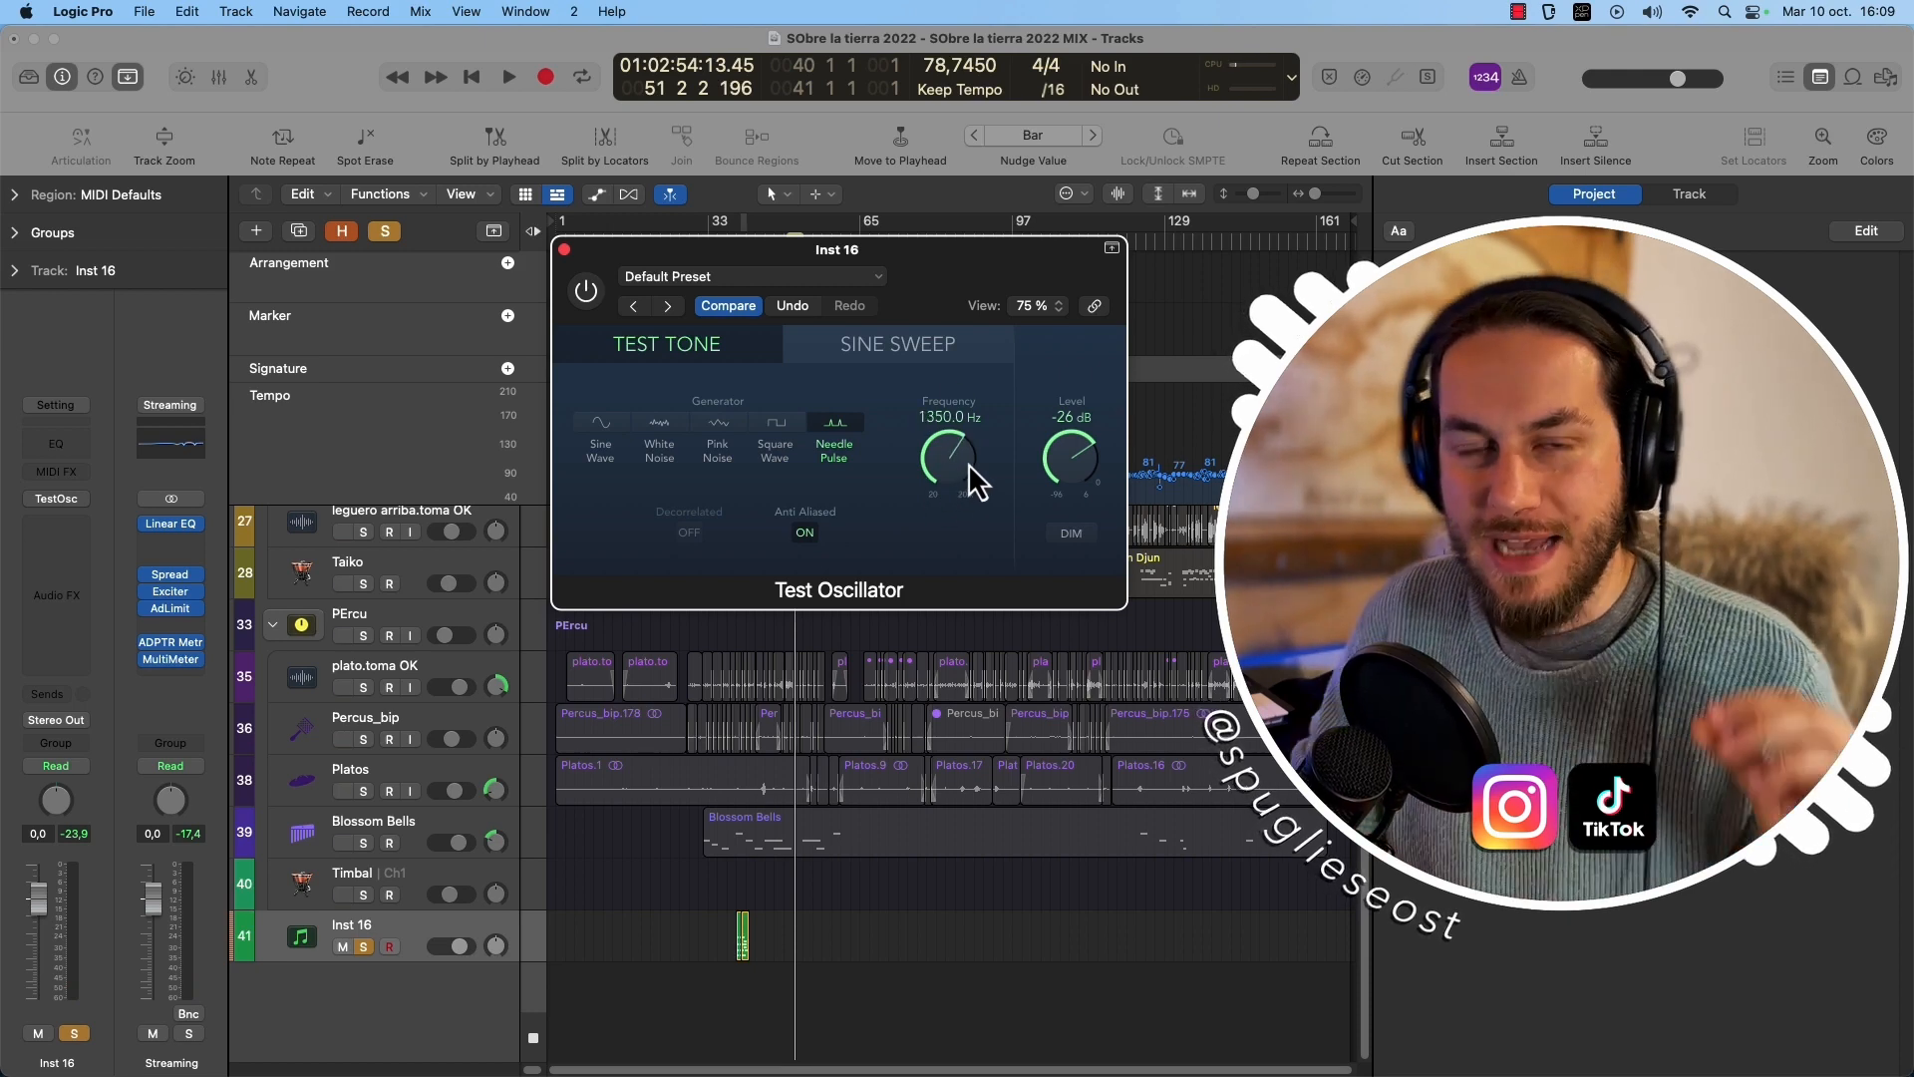
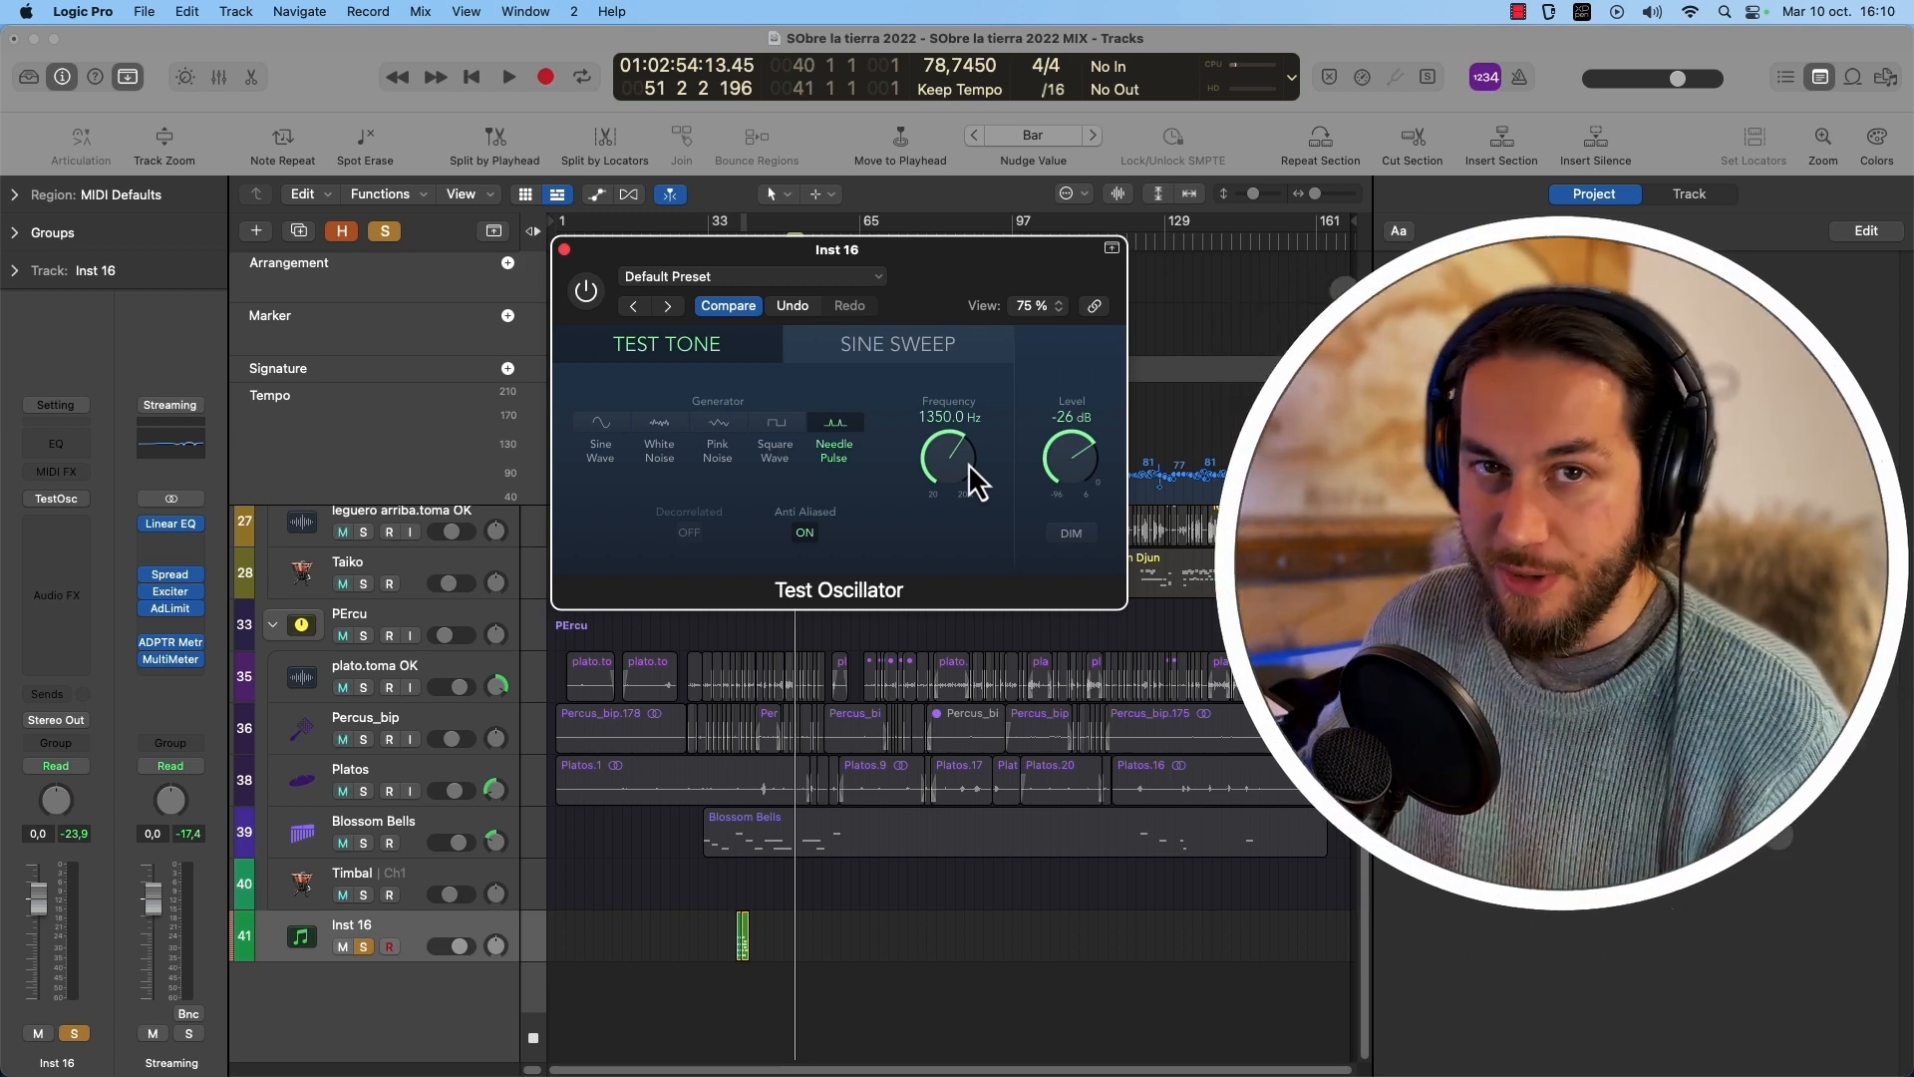
Switch the Test Oscillator to Sine Sweep mode and trigger a single sweep.
left_click(908, 349)
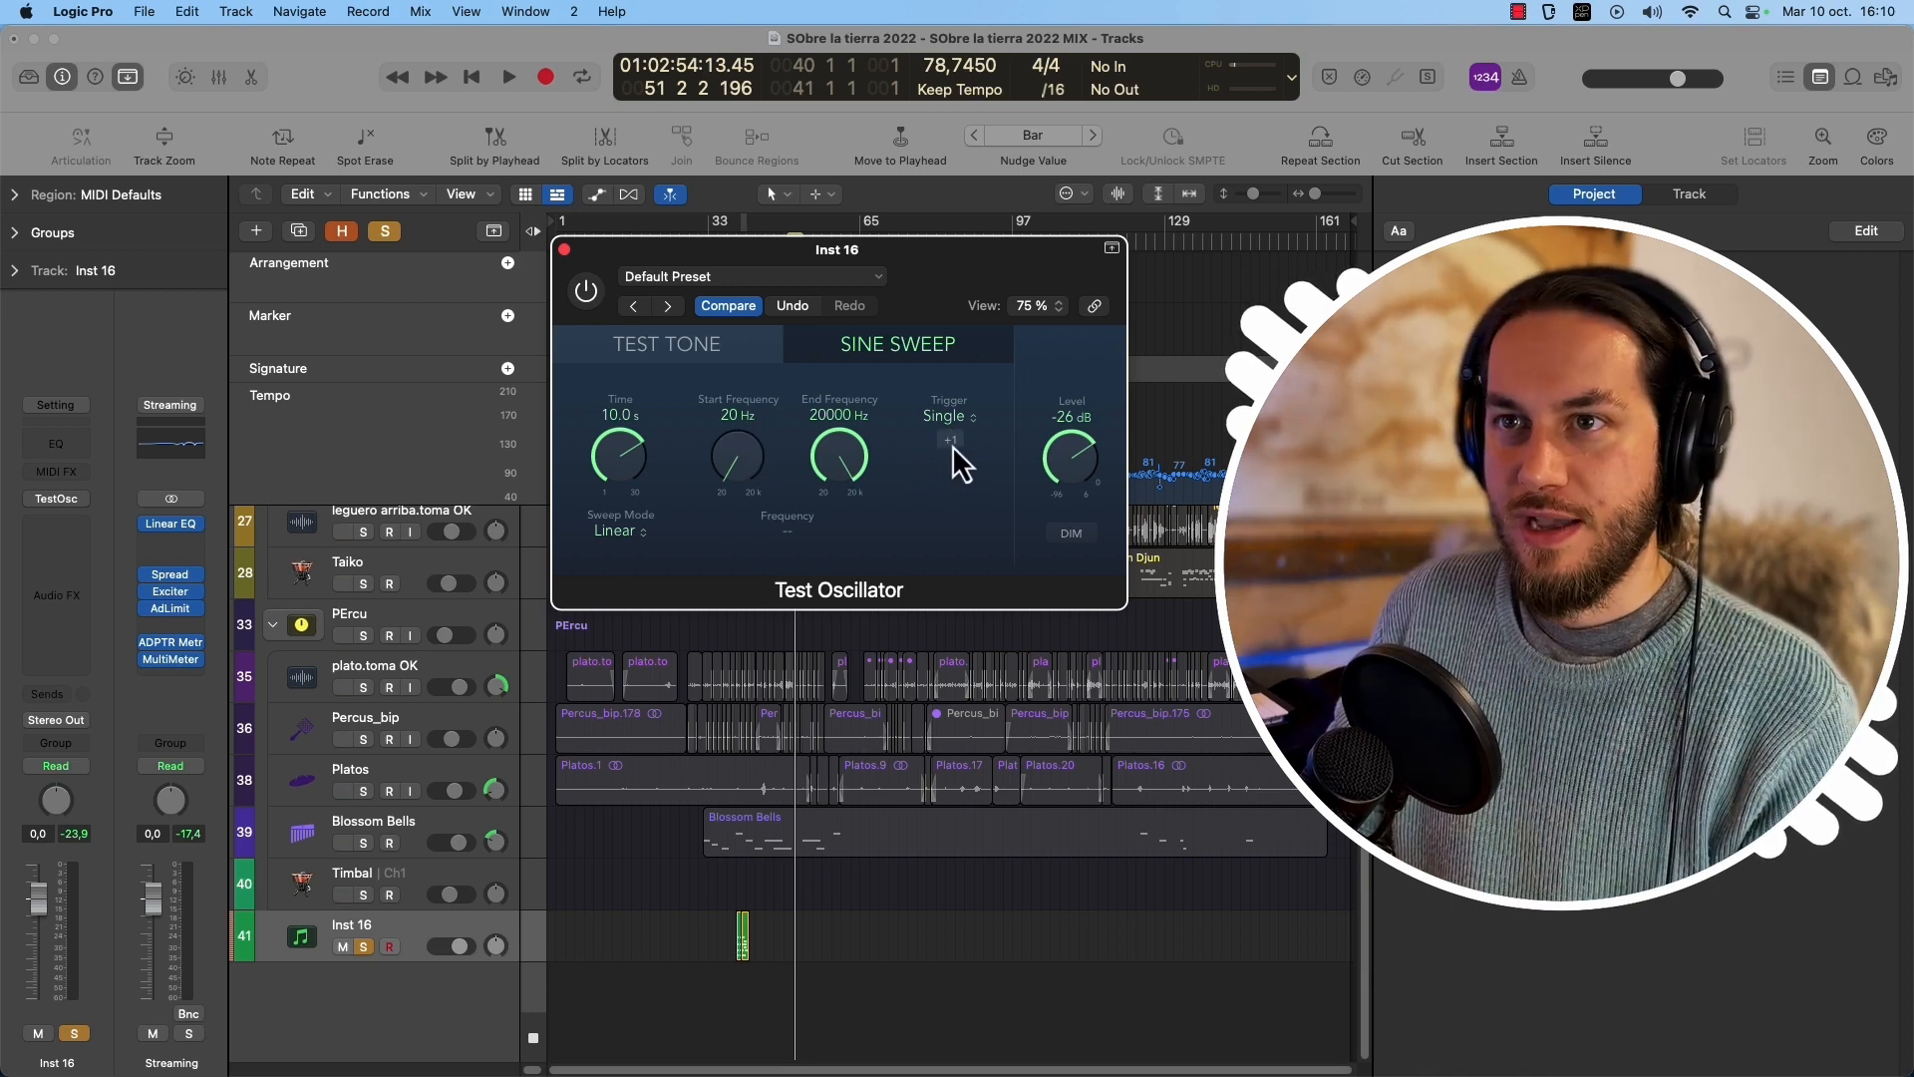
left_click(951, 443)
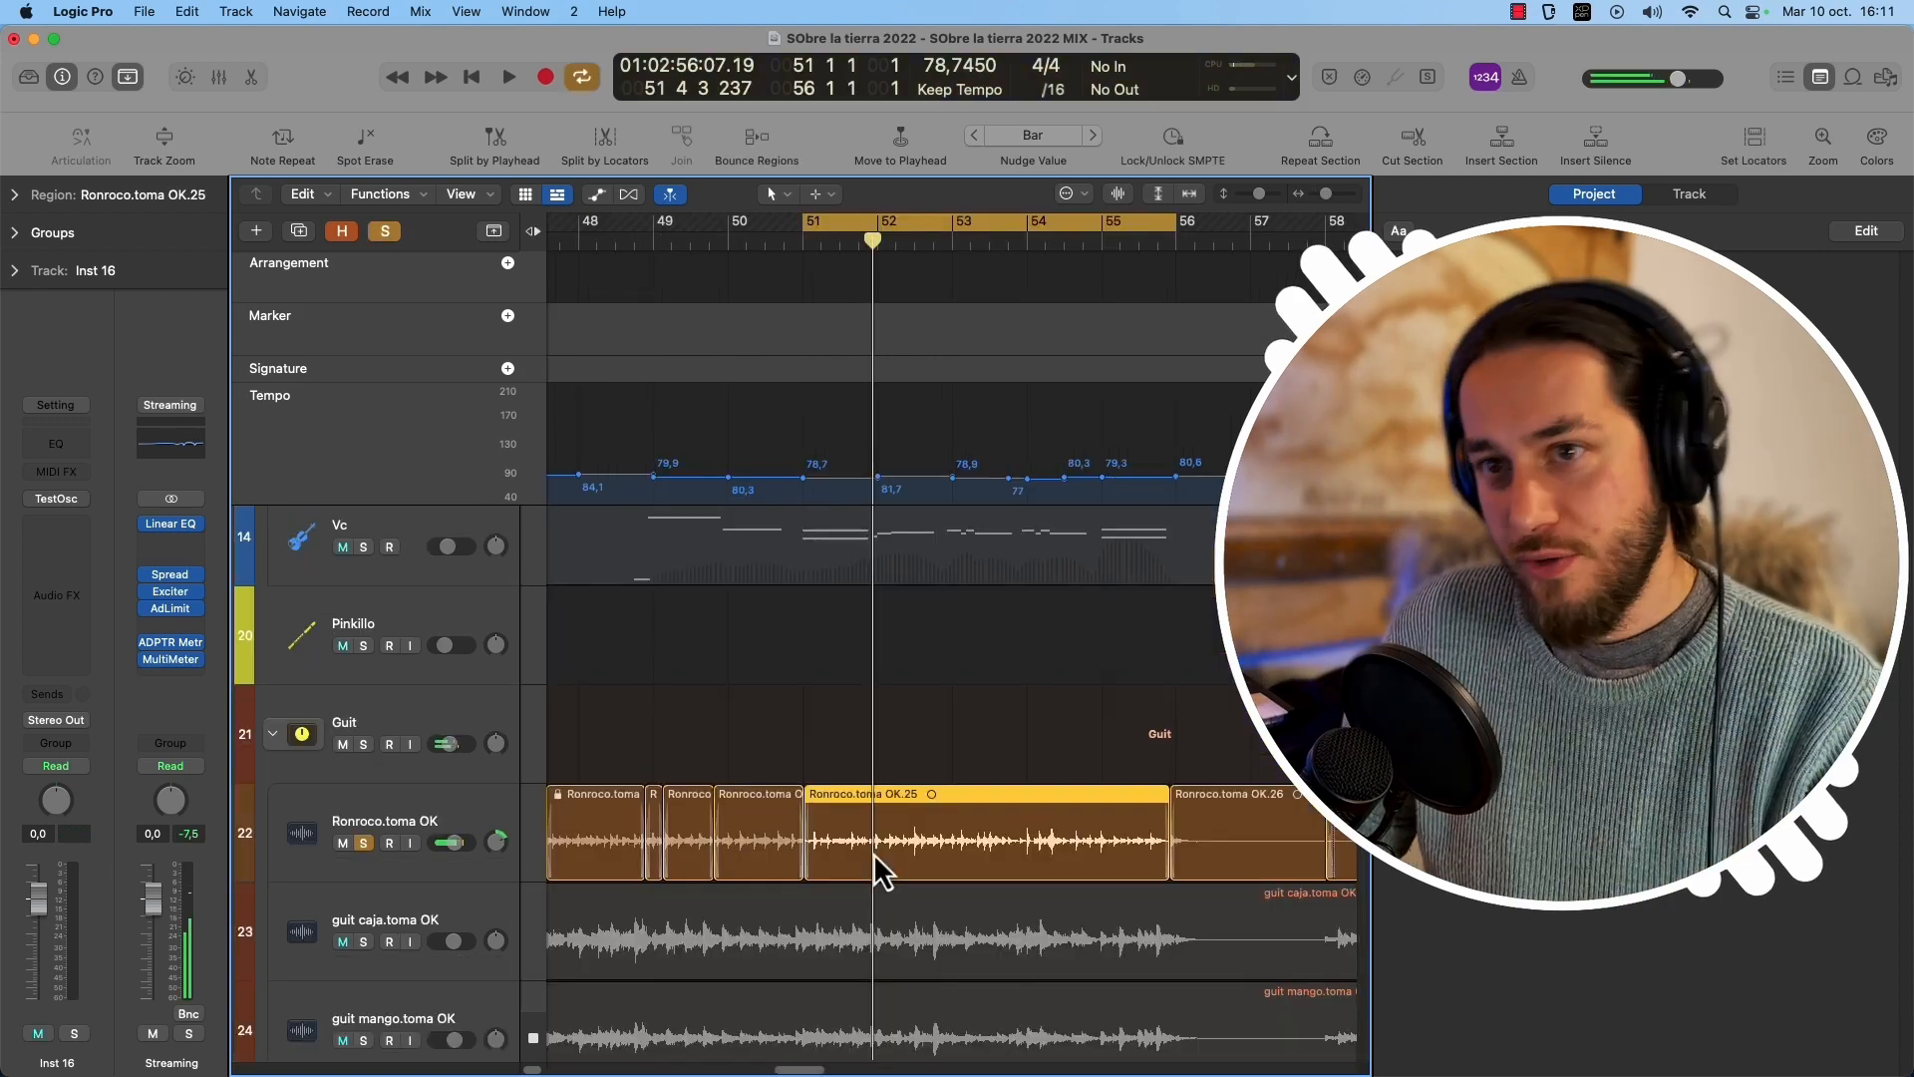
Play back the soloed Ronroco.toma OK track from bar 51 to hear its unprocessed sound.
scroll(985, 858, "down", 2)
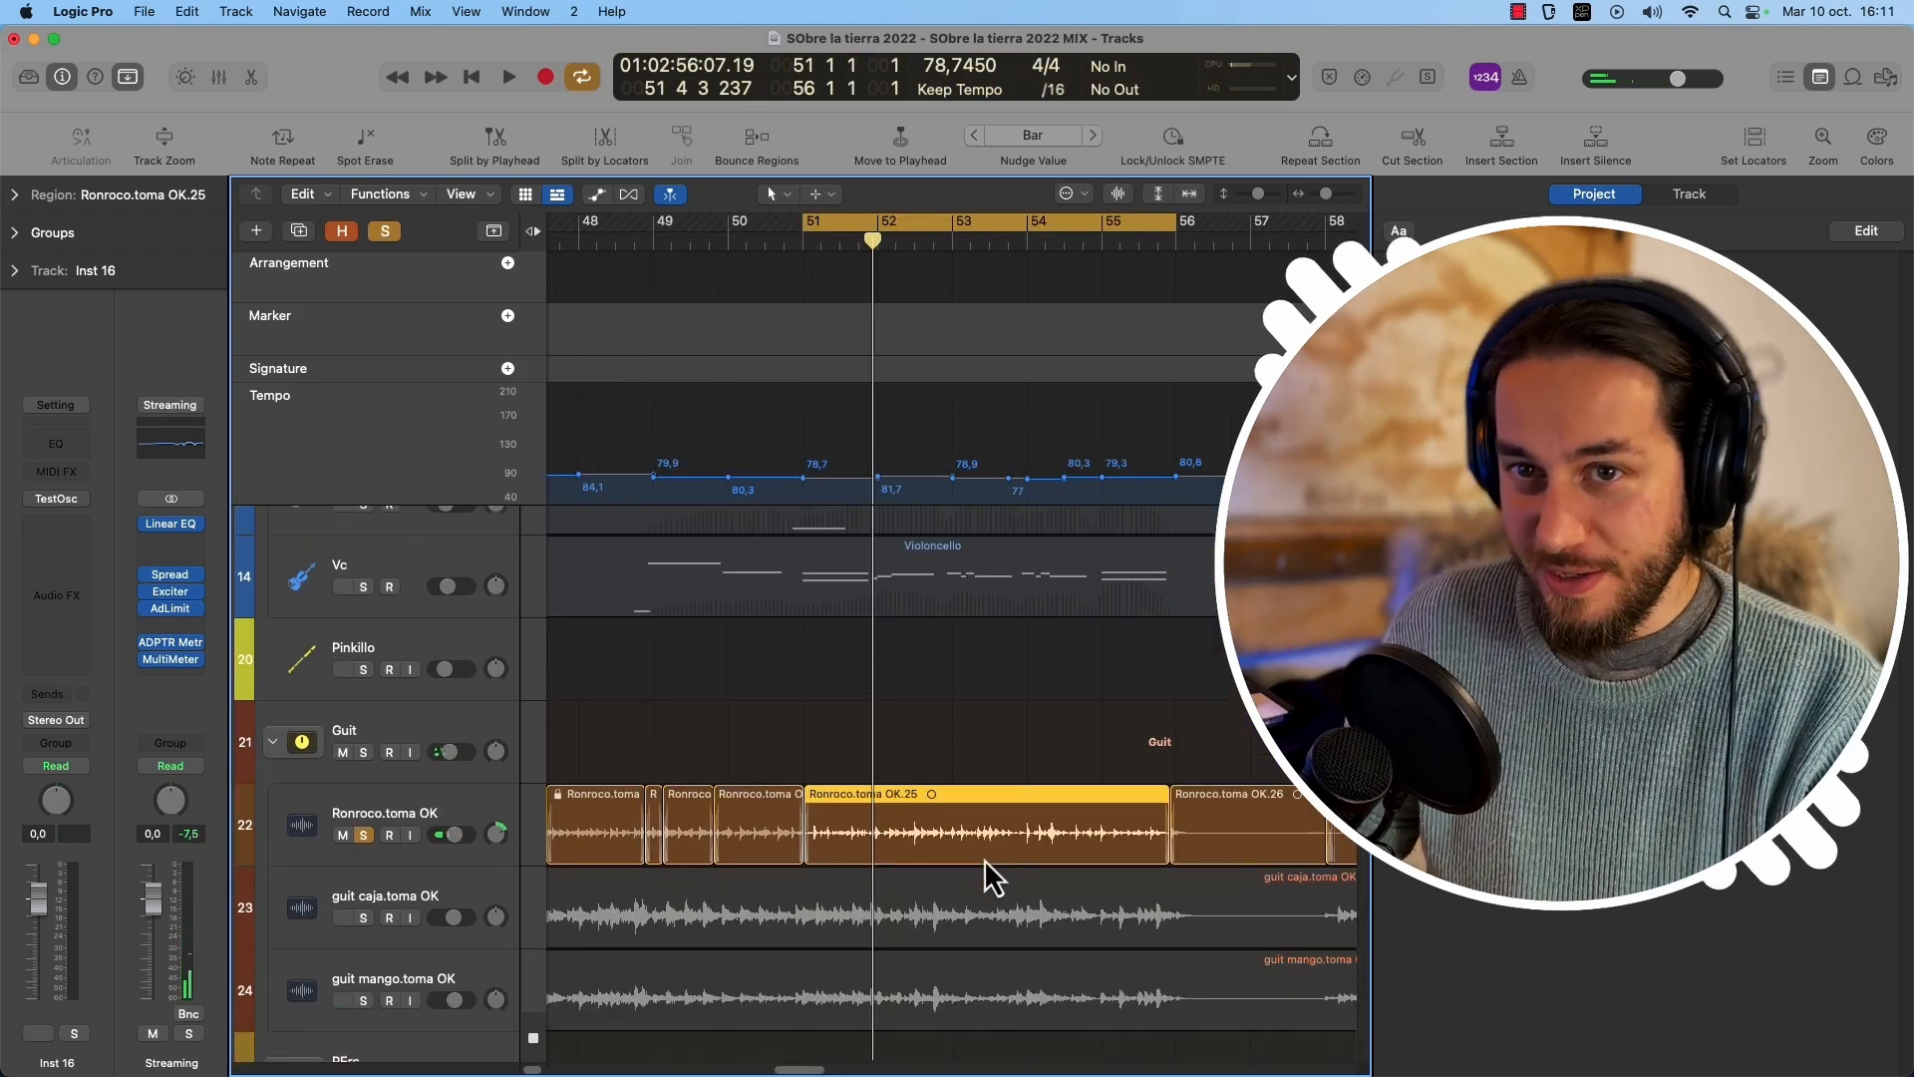
scroll(984, 858, "up", 1)
scroll(983, 853, "right", 3)
scroll(983, 853, "left", 1)
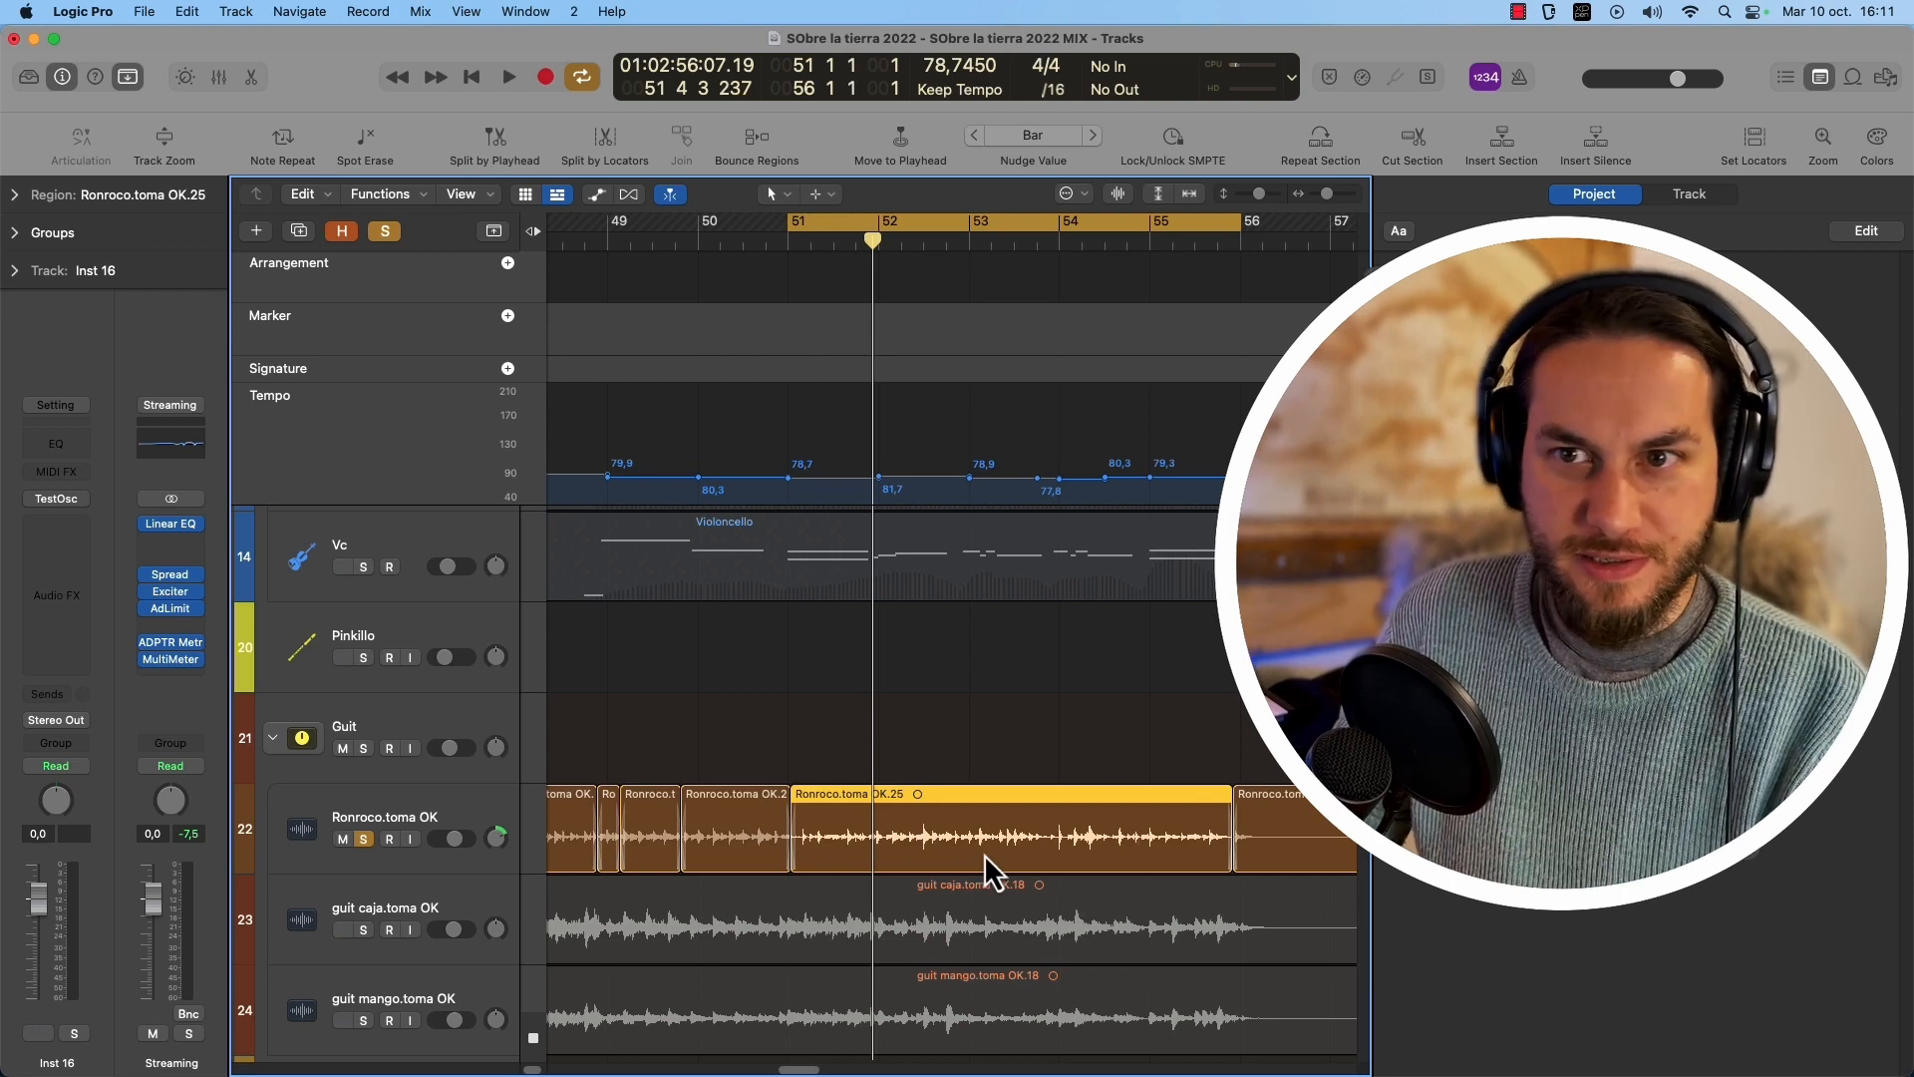
key("space")
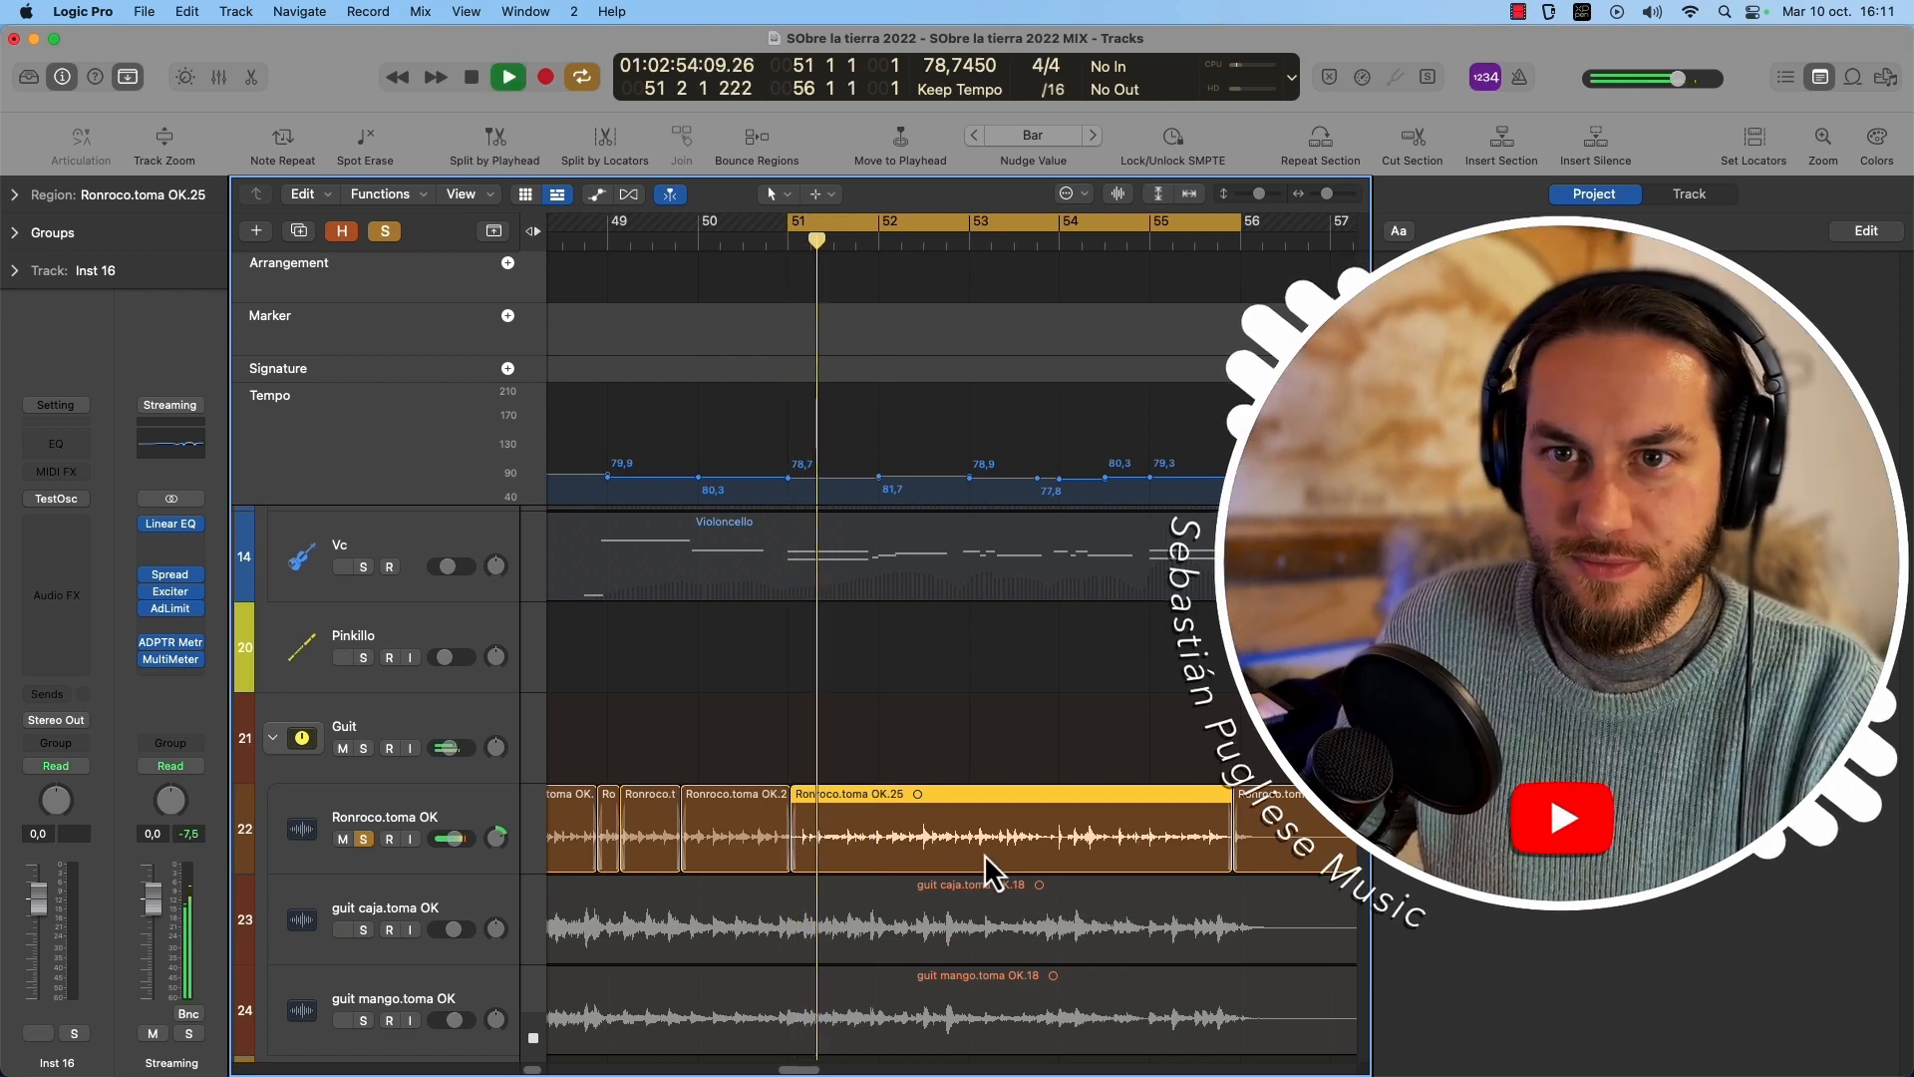
key("space")
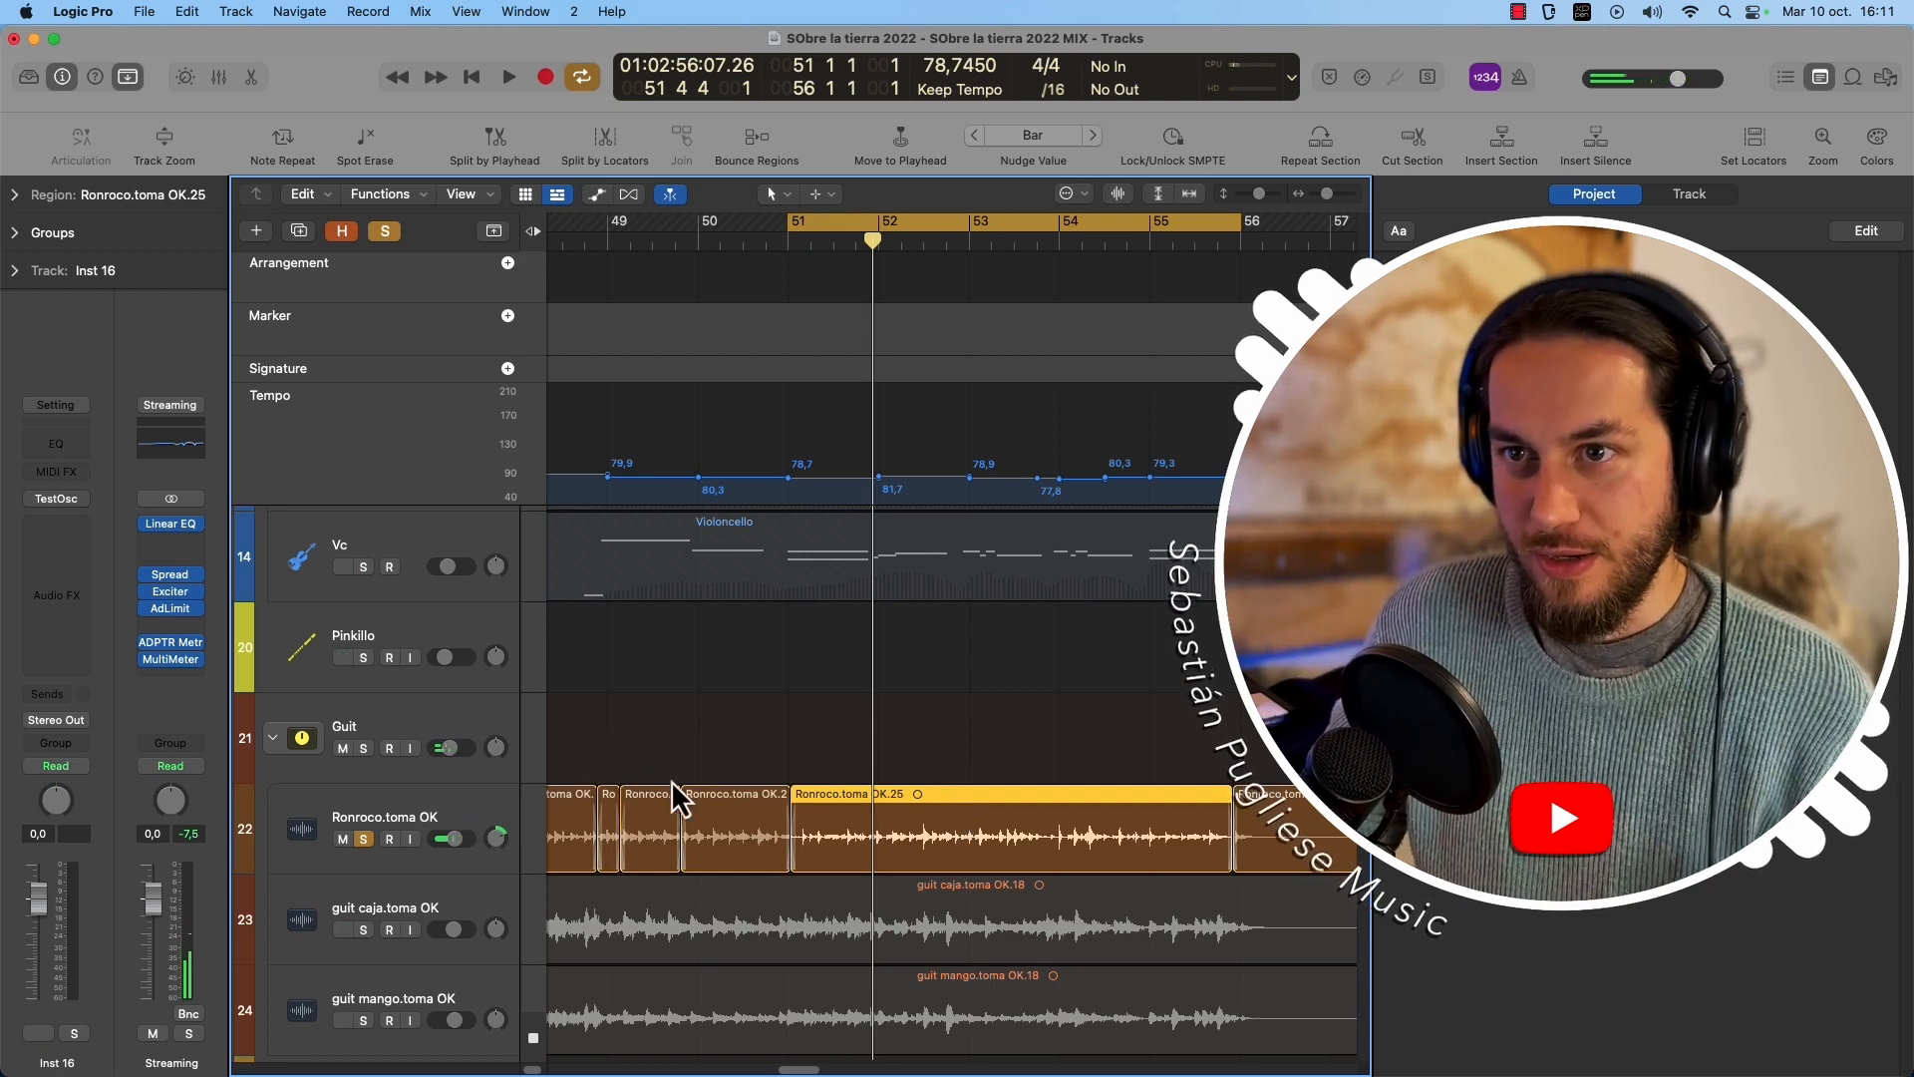
Insert the mono Dr. Octave pitch stompbox after the Tube EQ on the Ronroco.toma OK track.
left_click(464, 812)
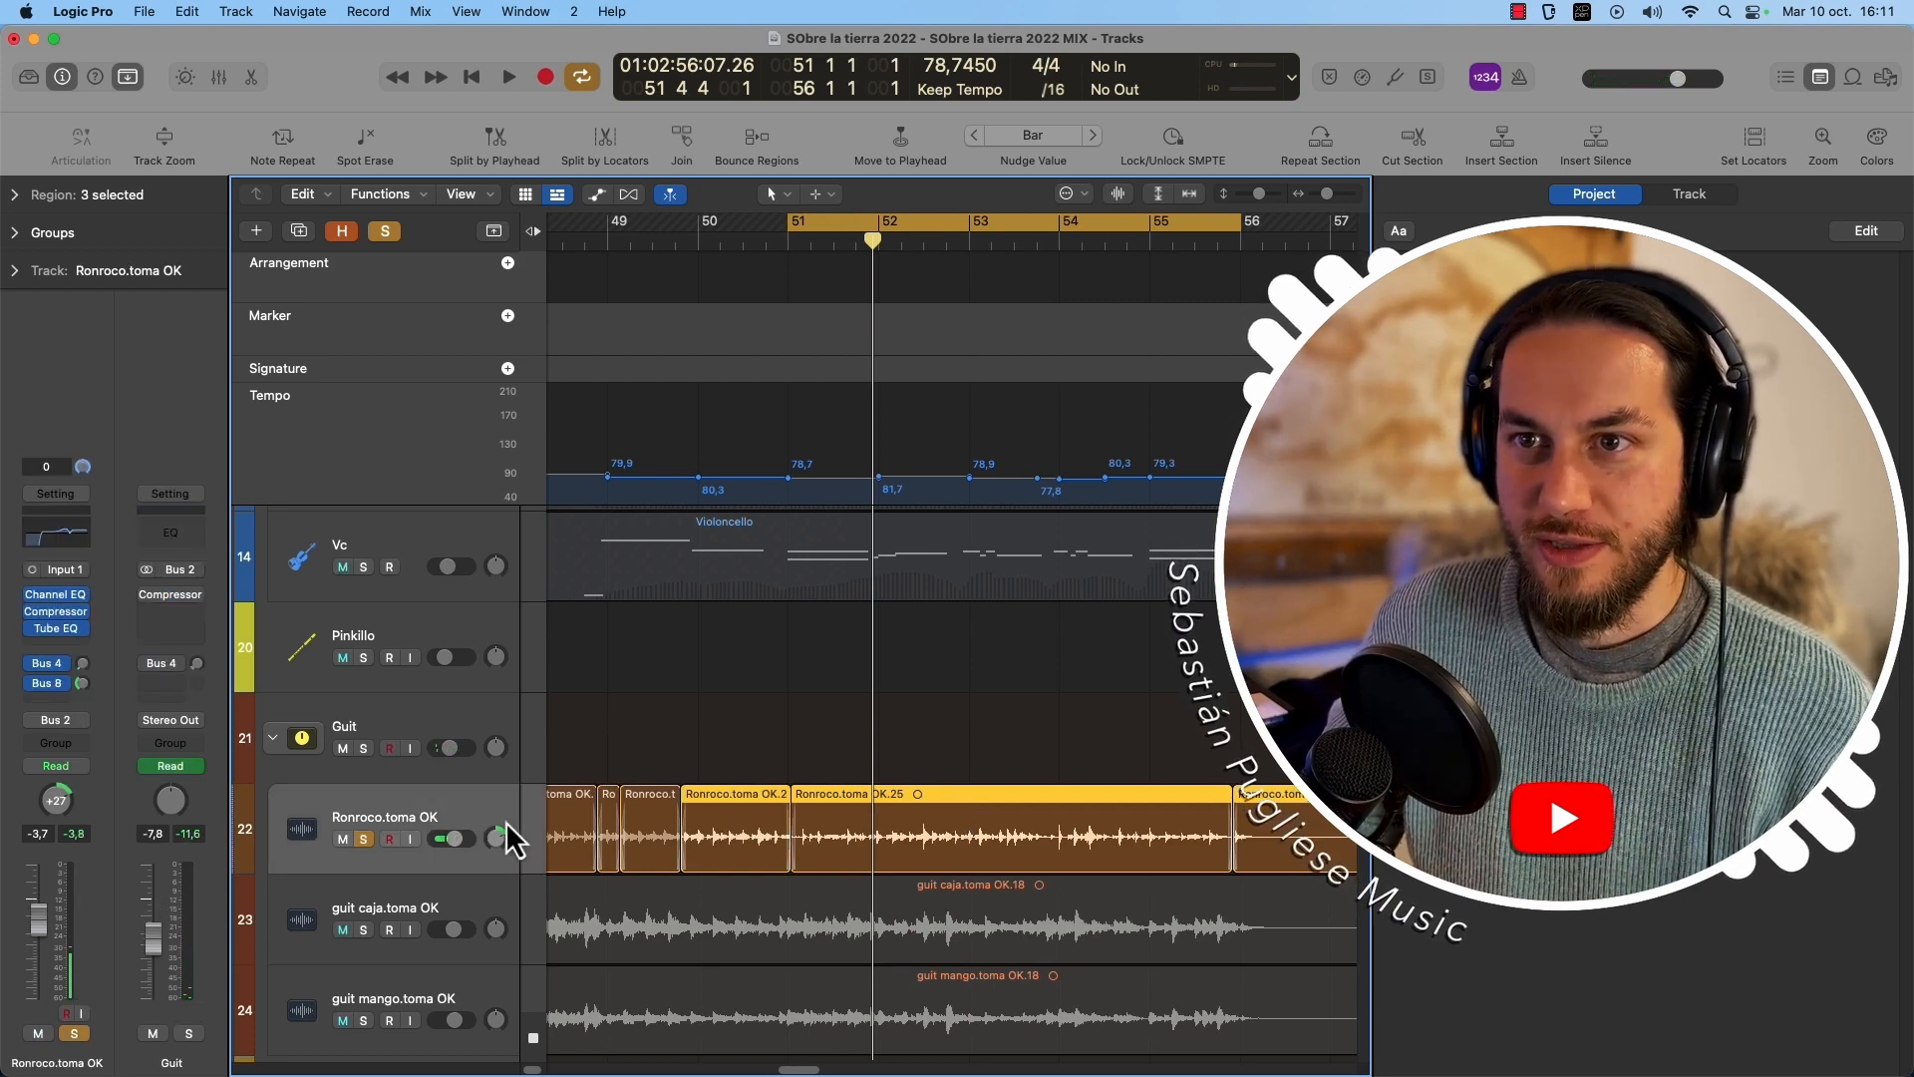
left_click(63, 643)
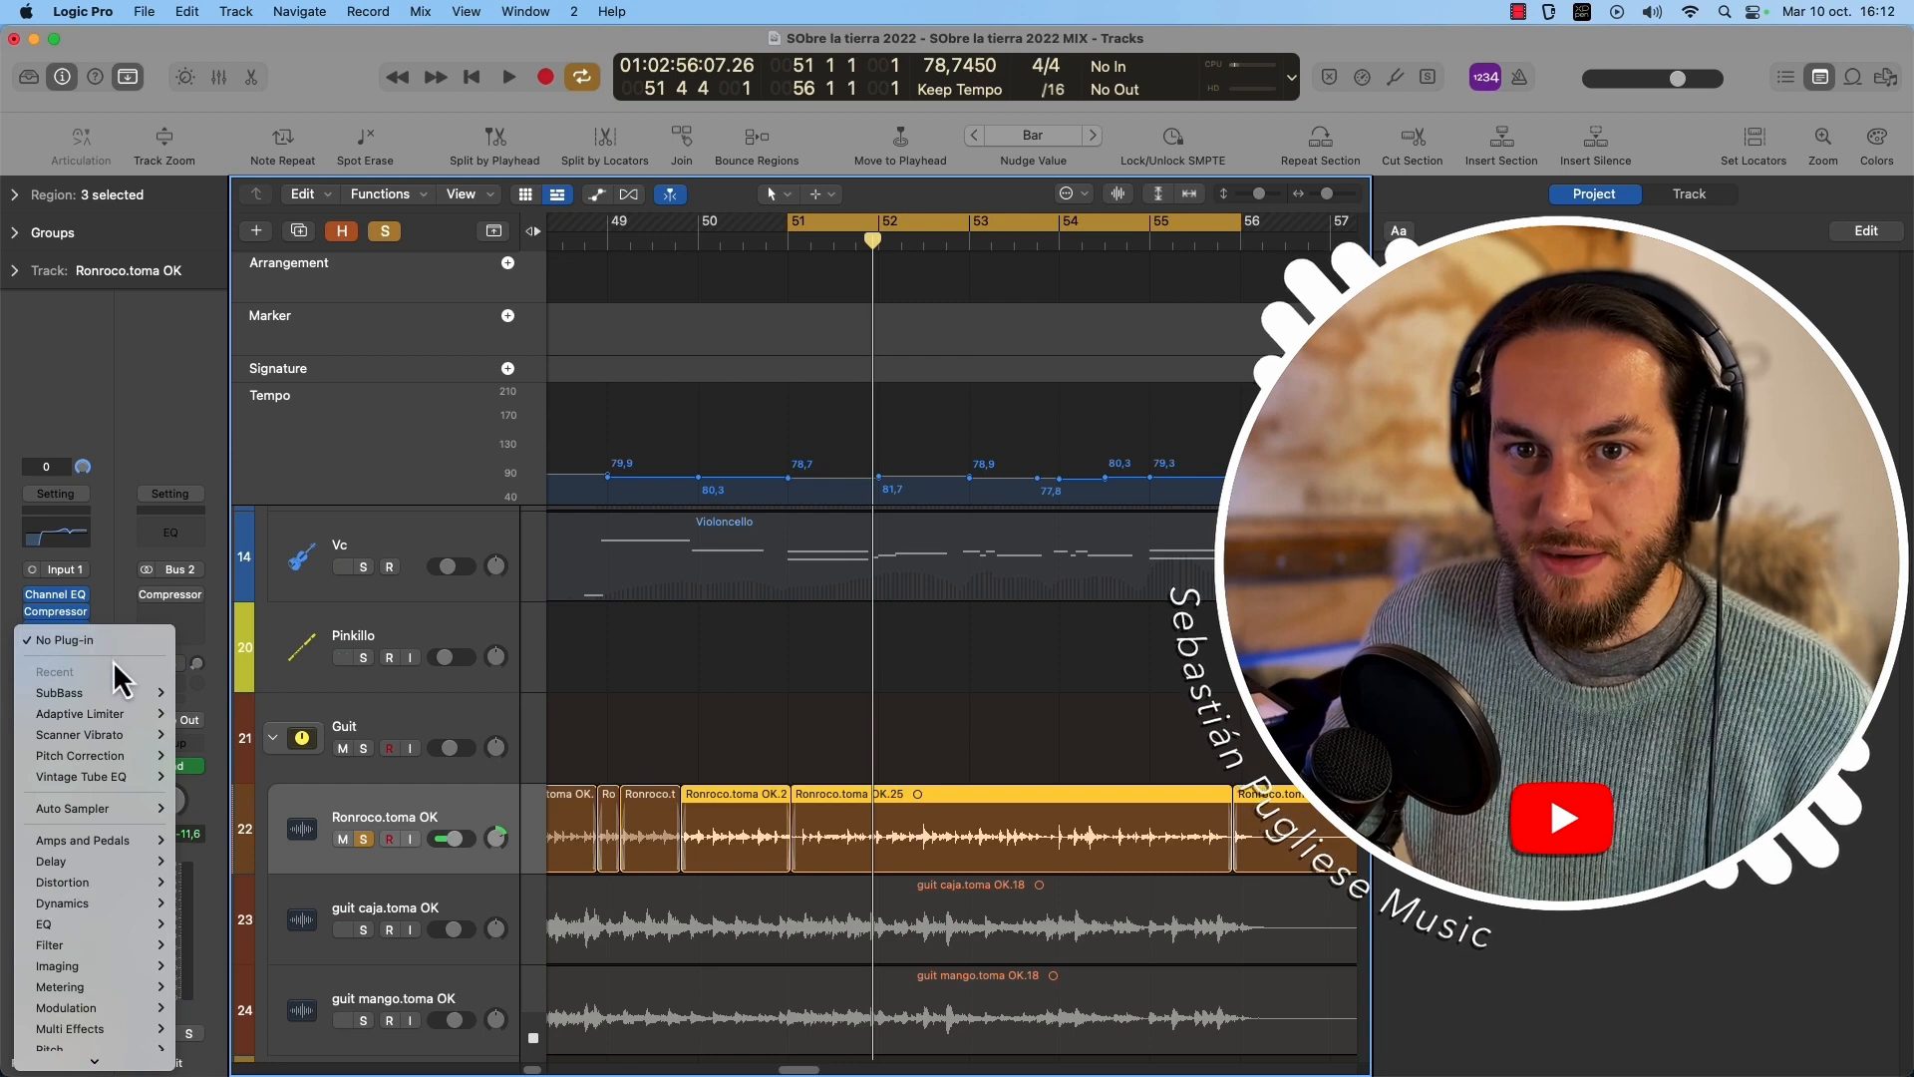
mouse_move(89, 736)
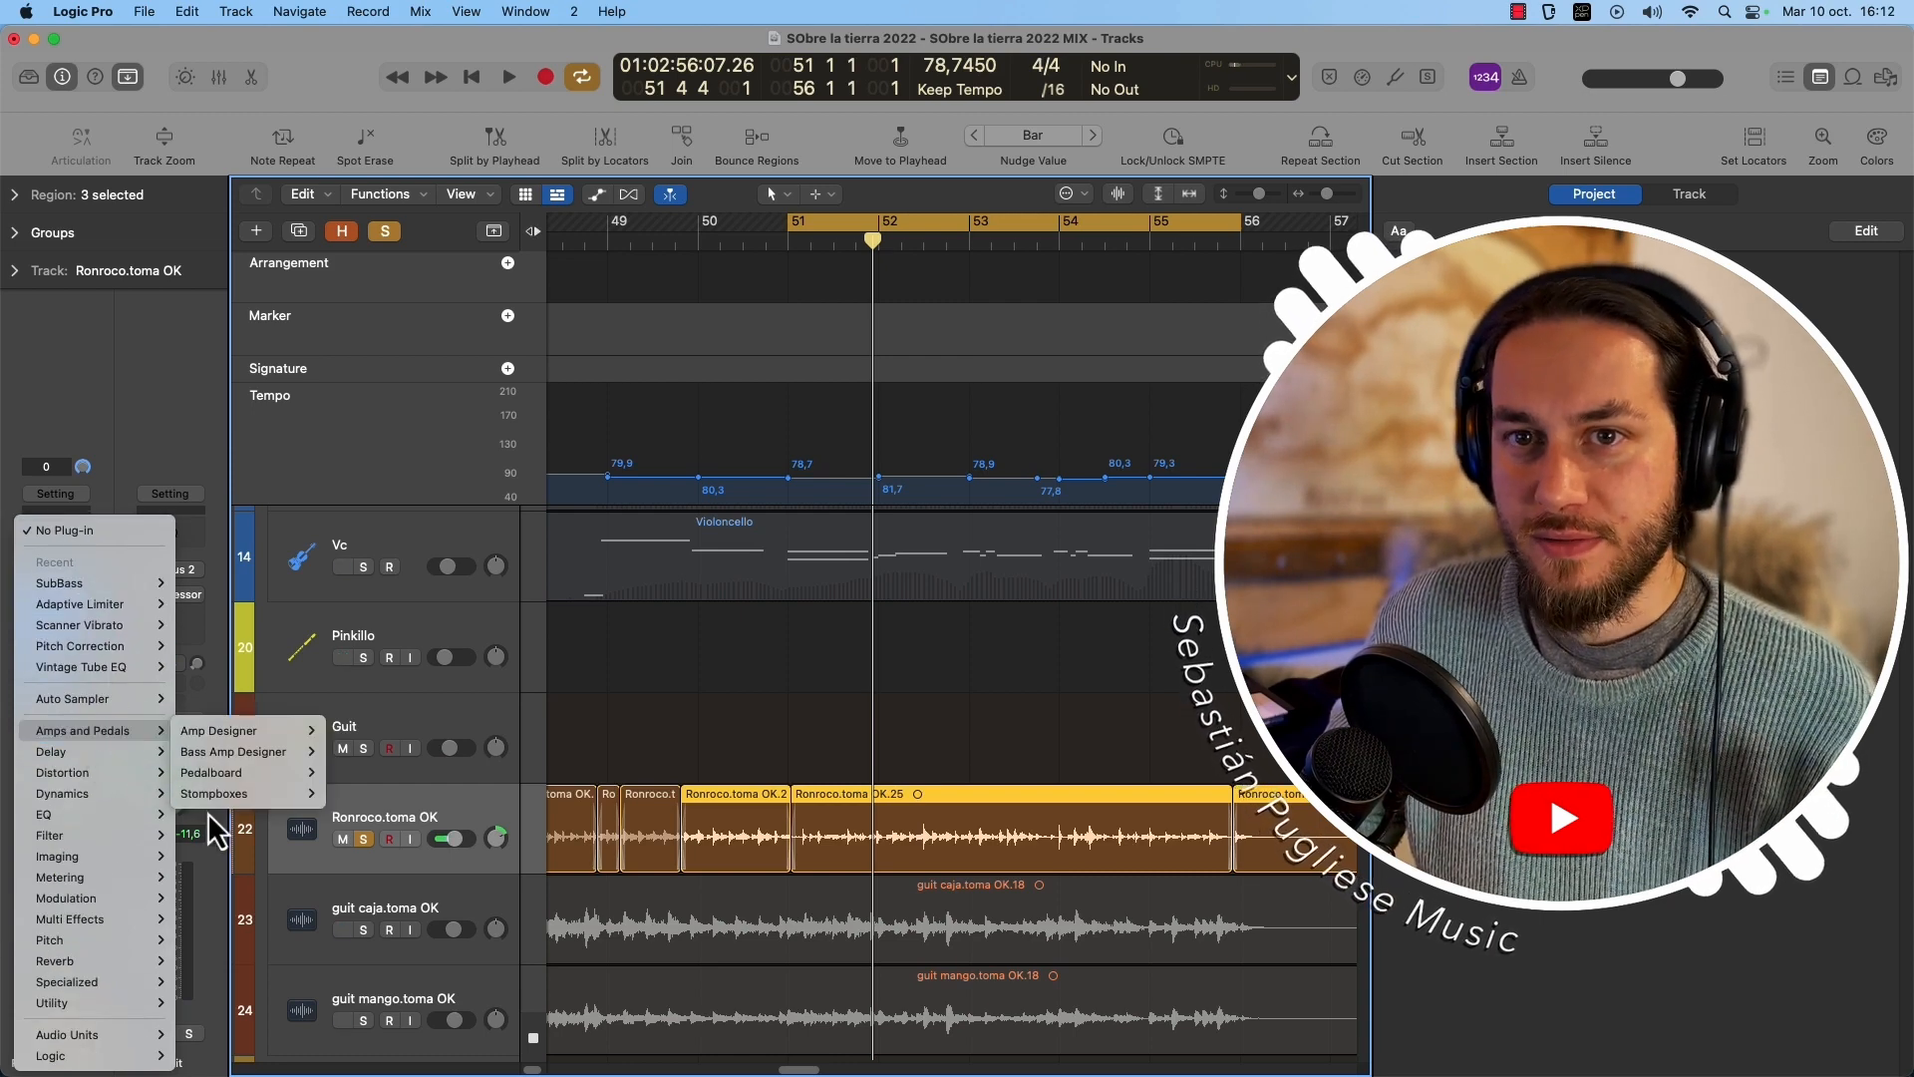
mouse_move(209, 799)
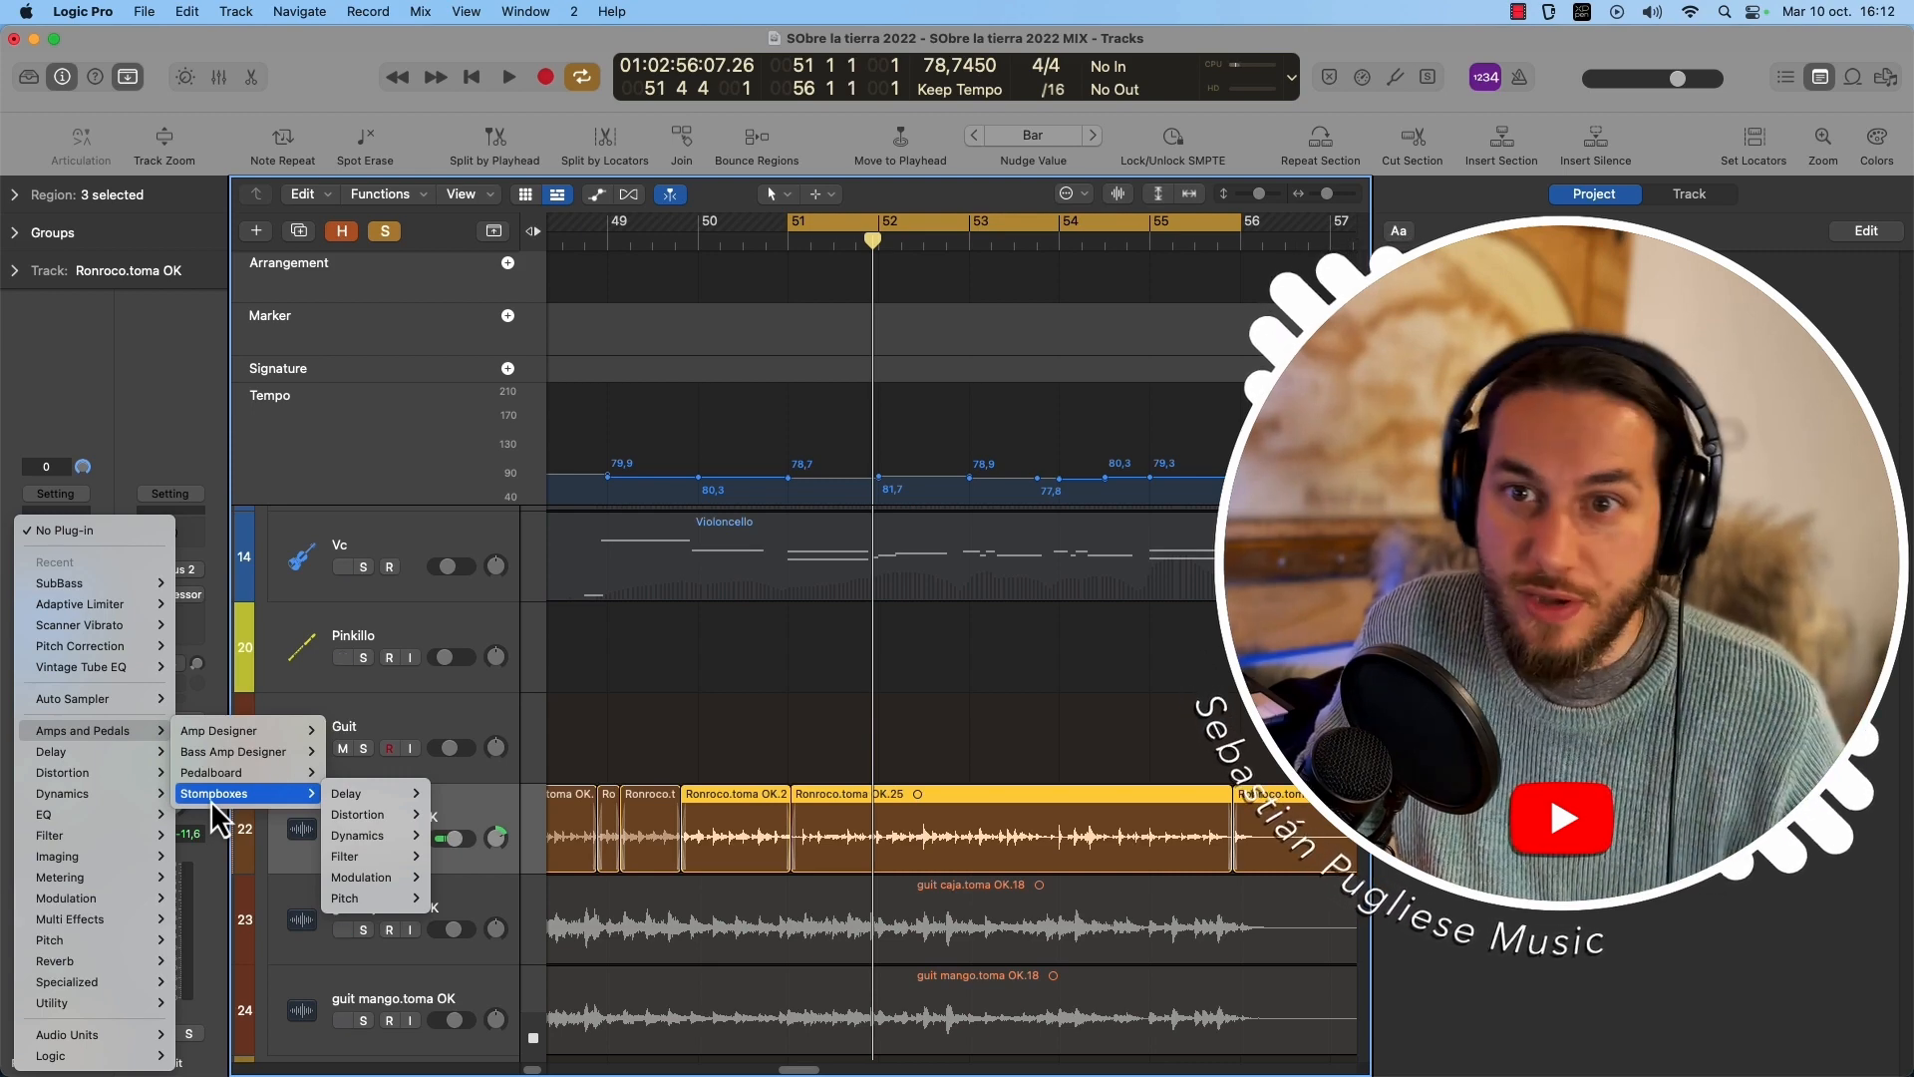
mouse_move(364, 900)
mouse_move(468, 900)
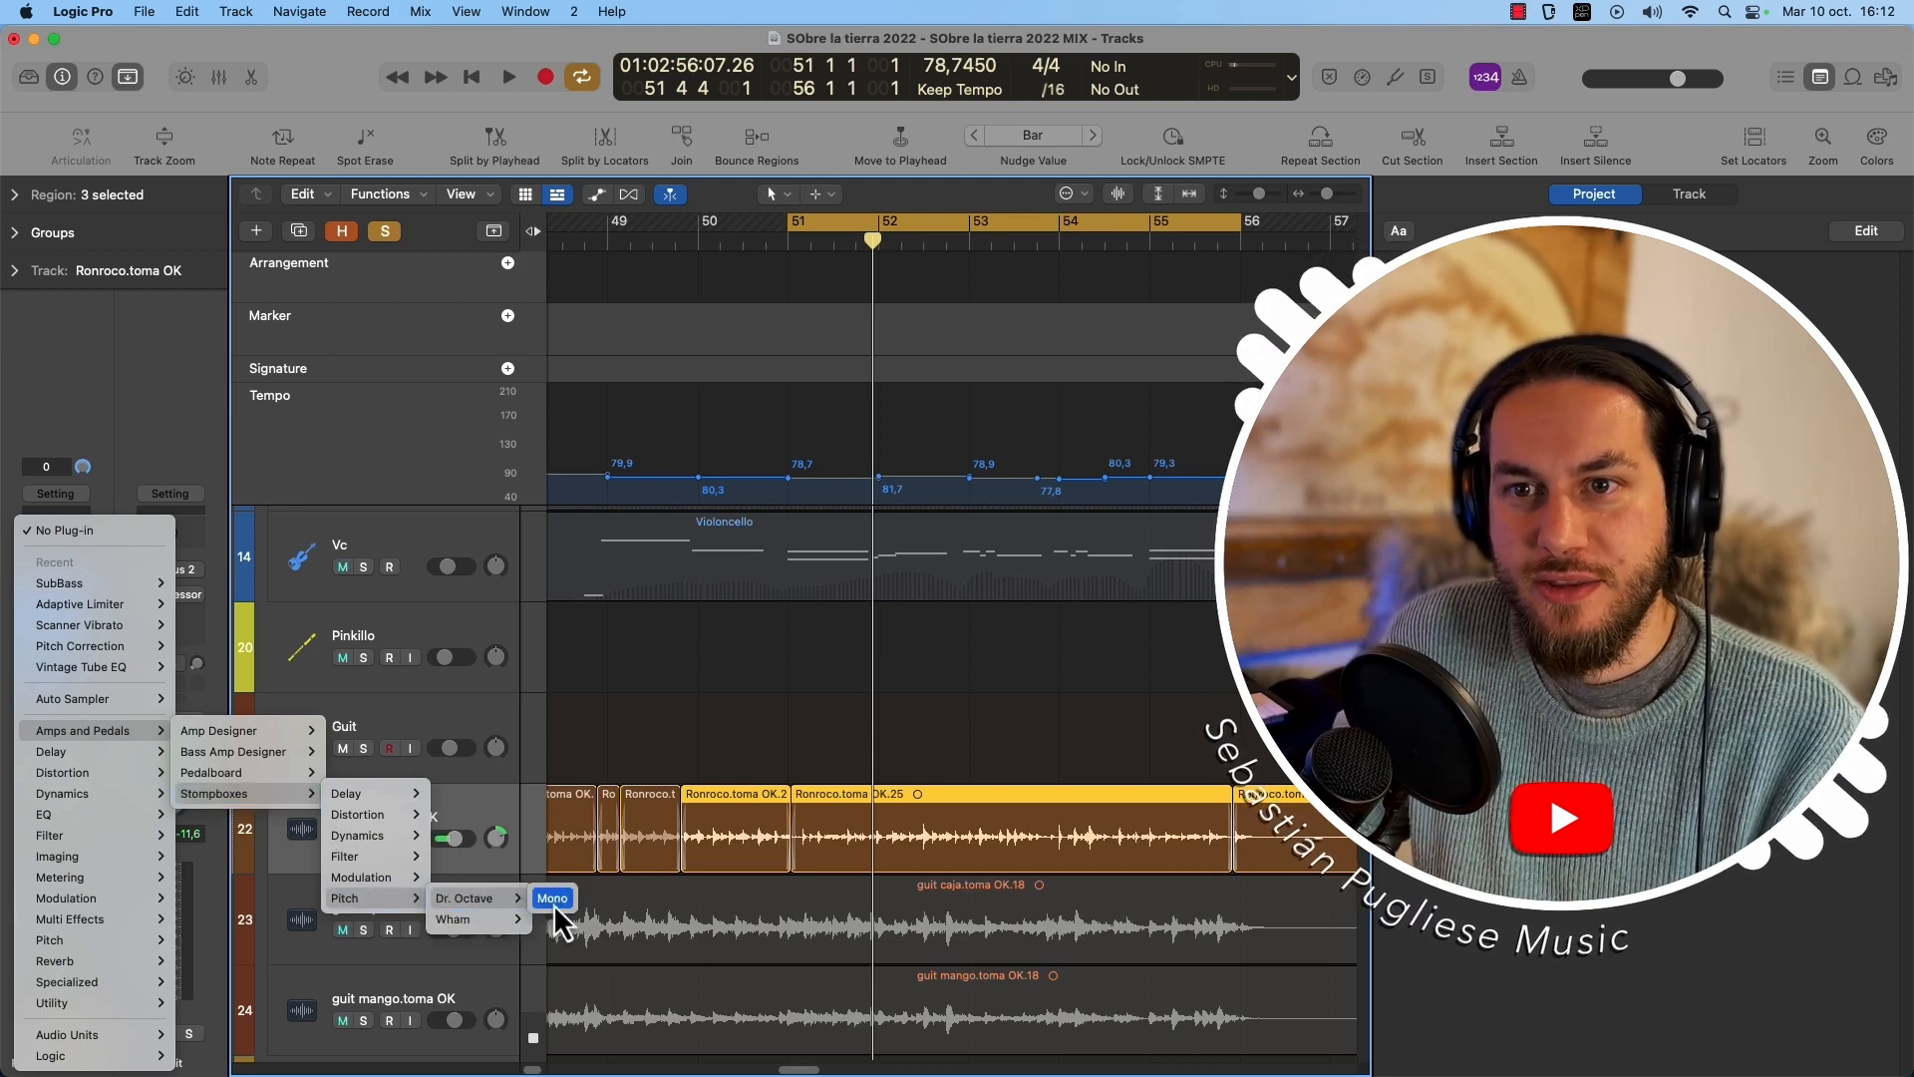
left_click(554, 901)
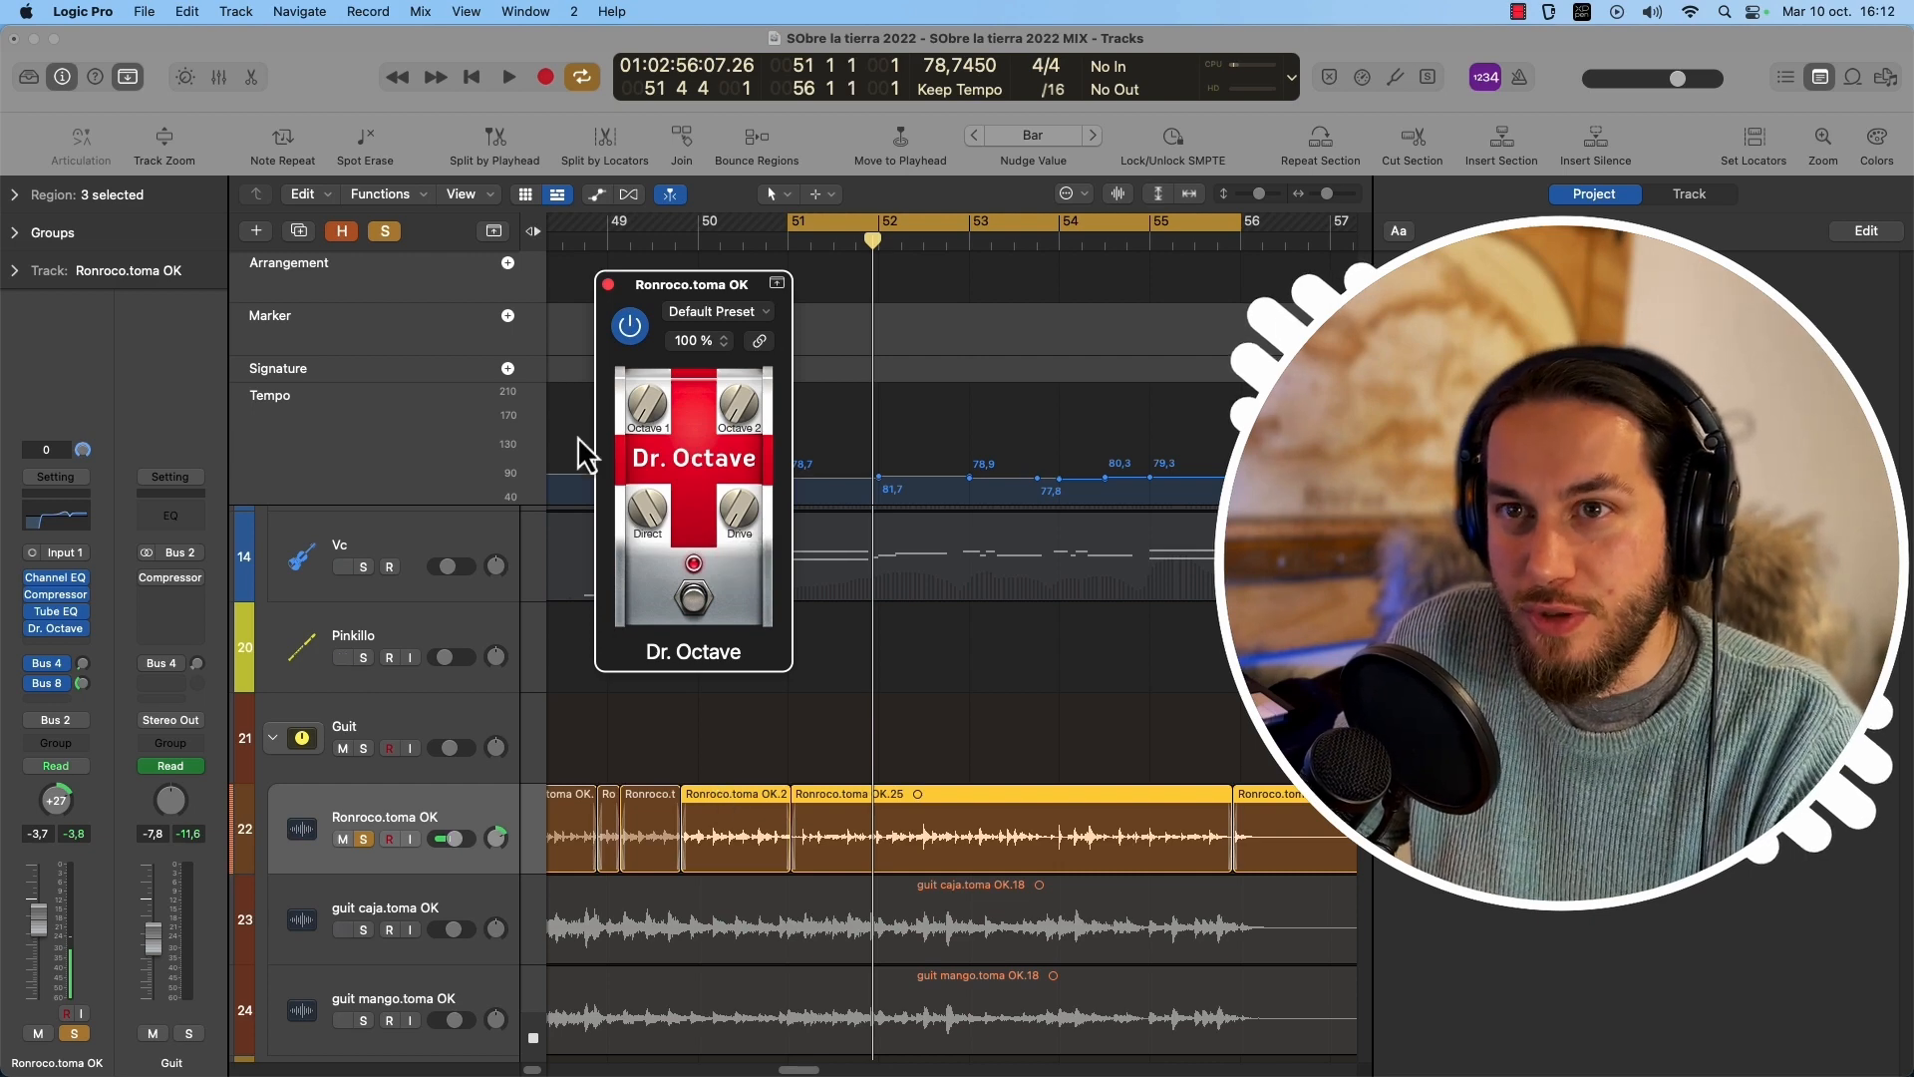
During playback, set Dr. Octave's Octave 1 to about 83 and raise its Octave 2 and Drive amounts.
key("space")
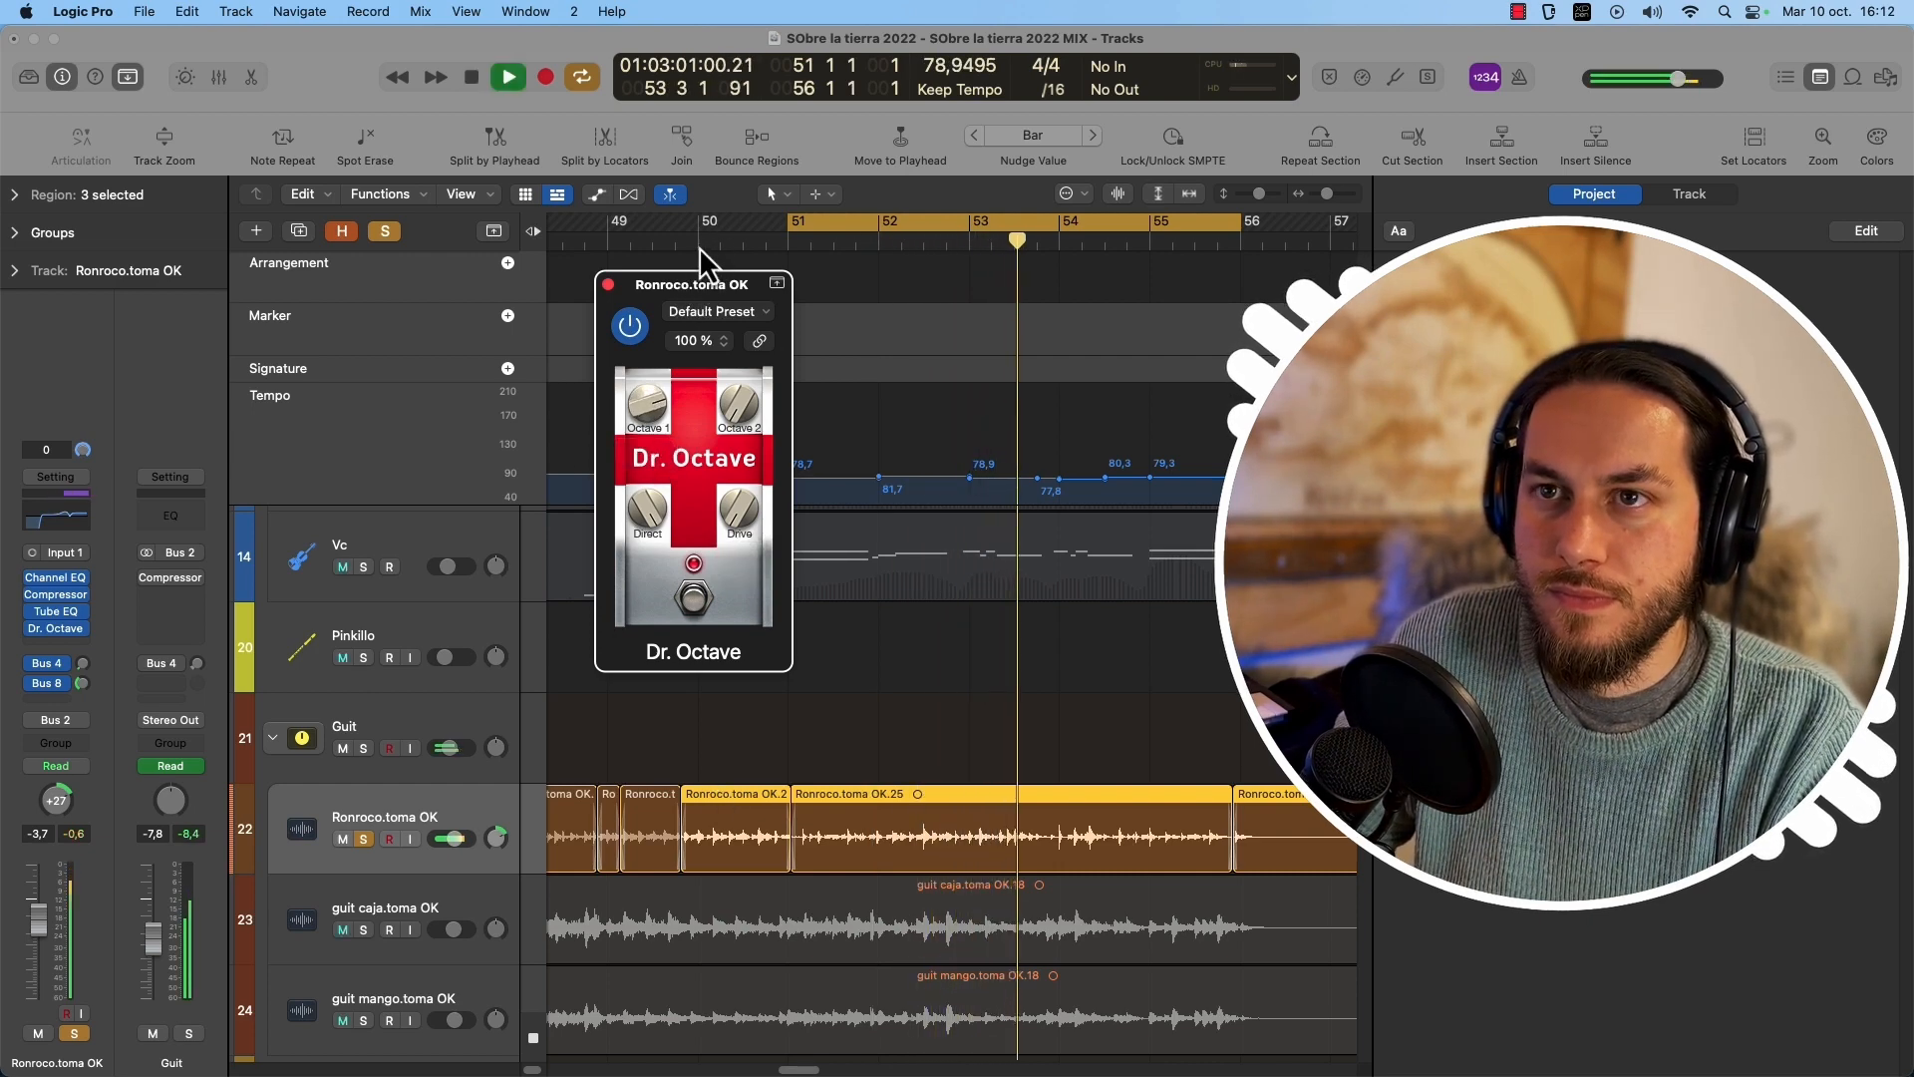
left_click_drag(640, 403, 638, 395)
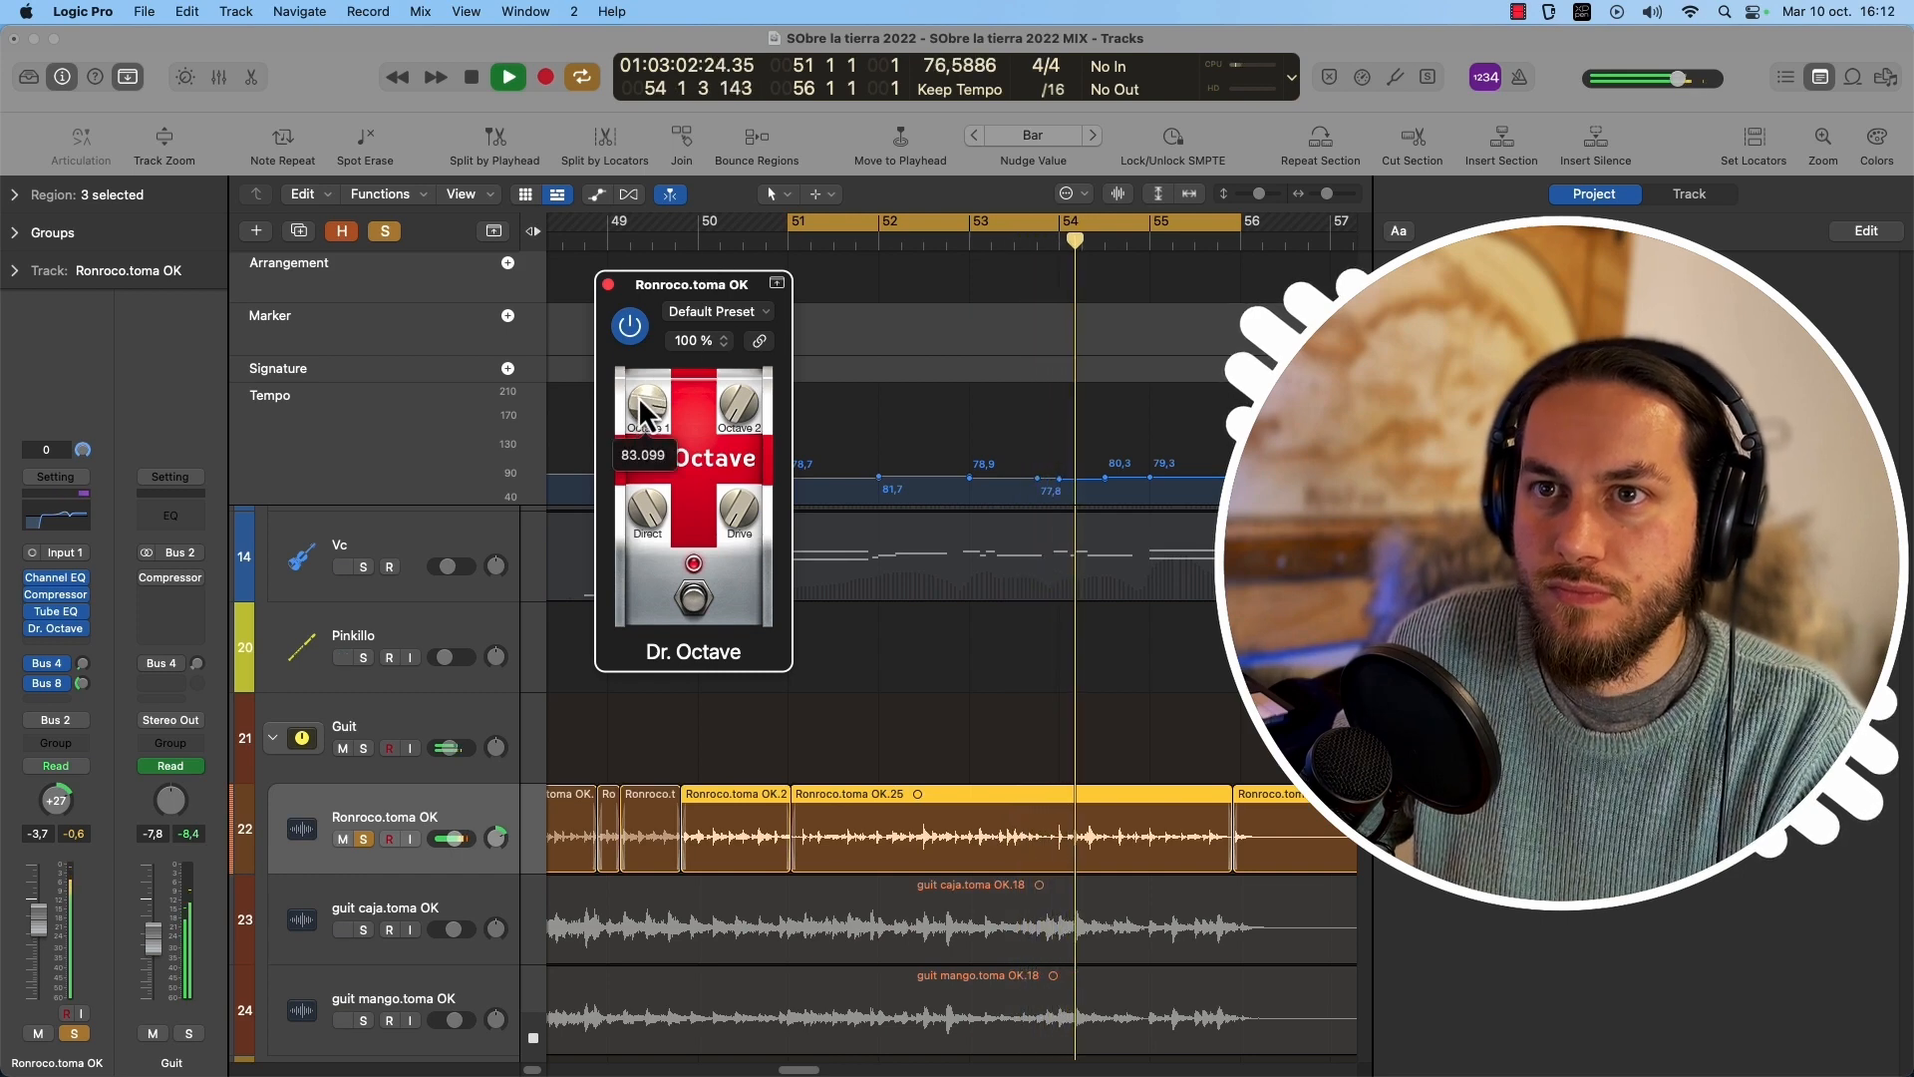
left_click_drag(736, 500, 742, 504)
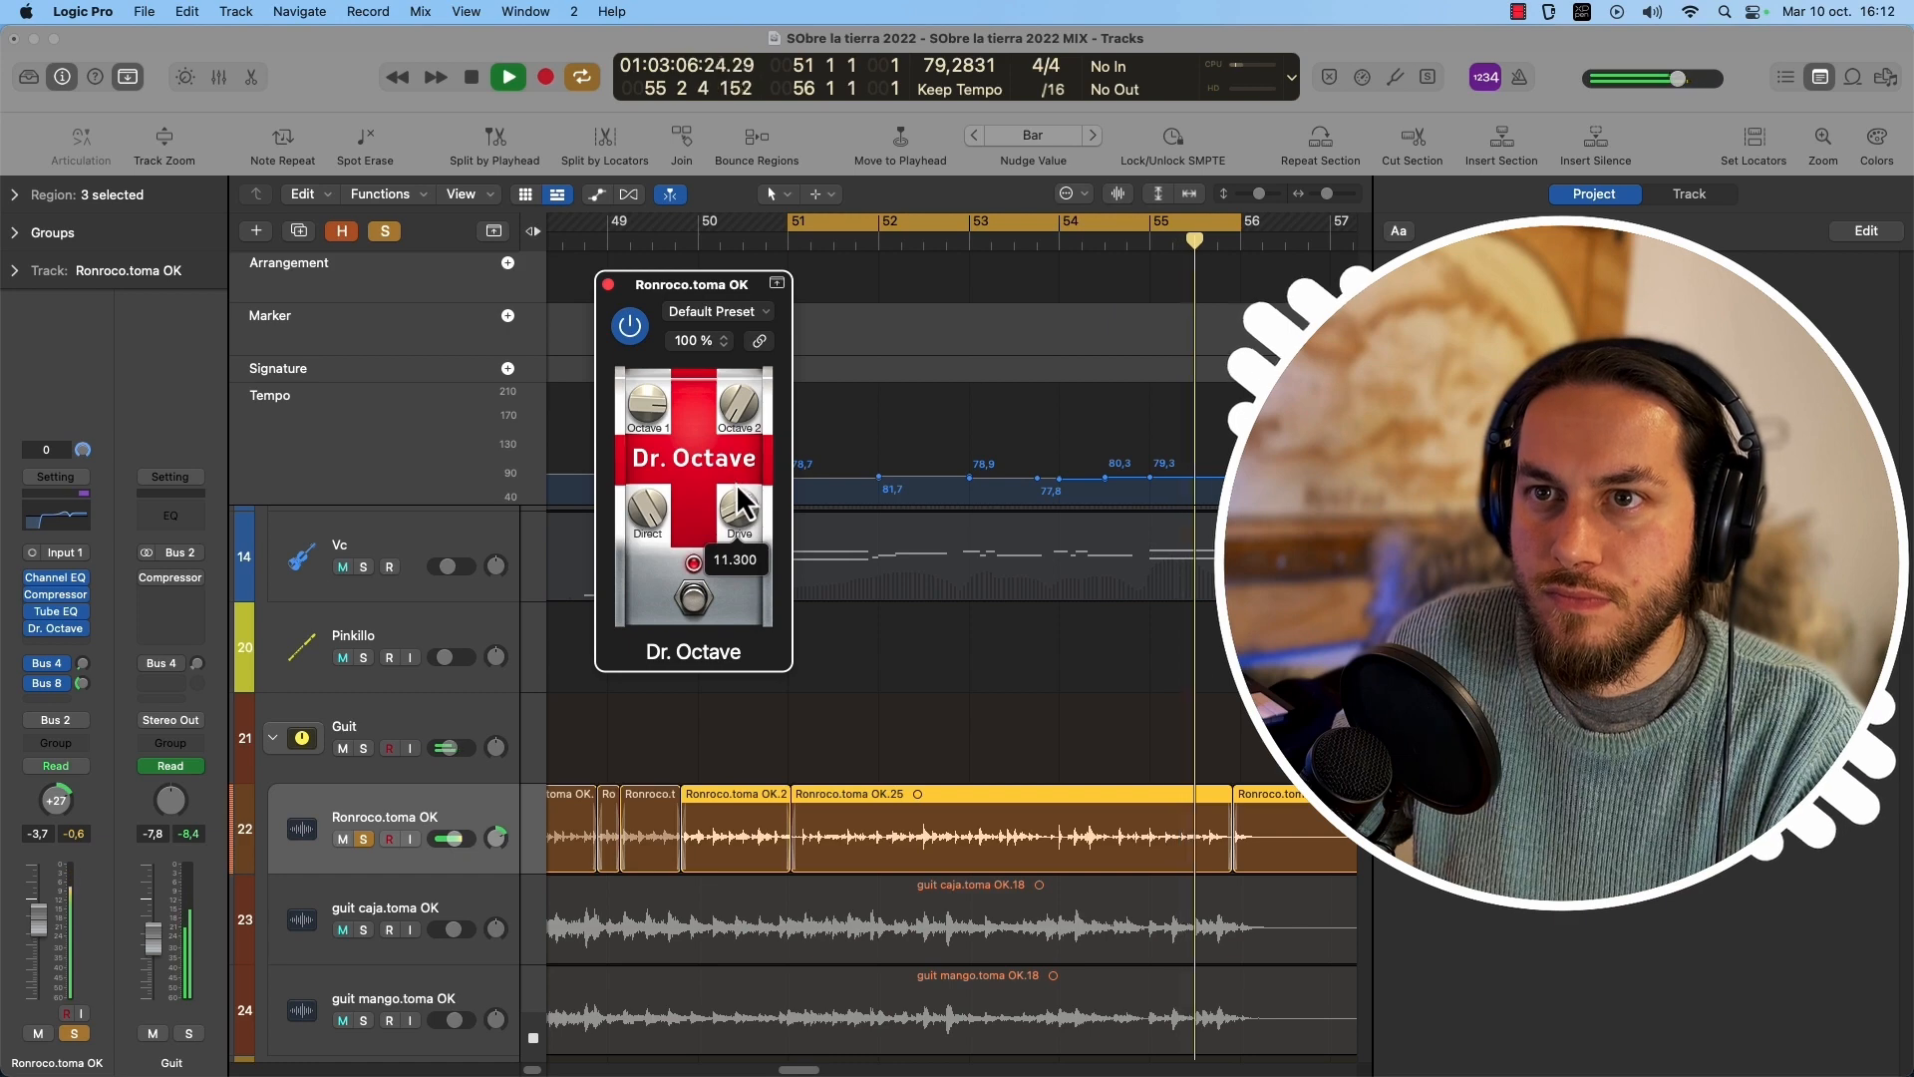
left_click_drag(737, 405, 766, 201)
left_click_drag(739, 520, 734, 500)
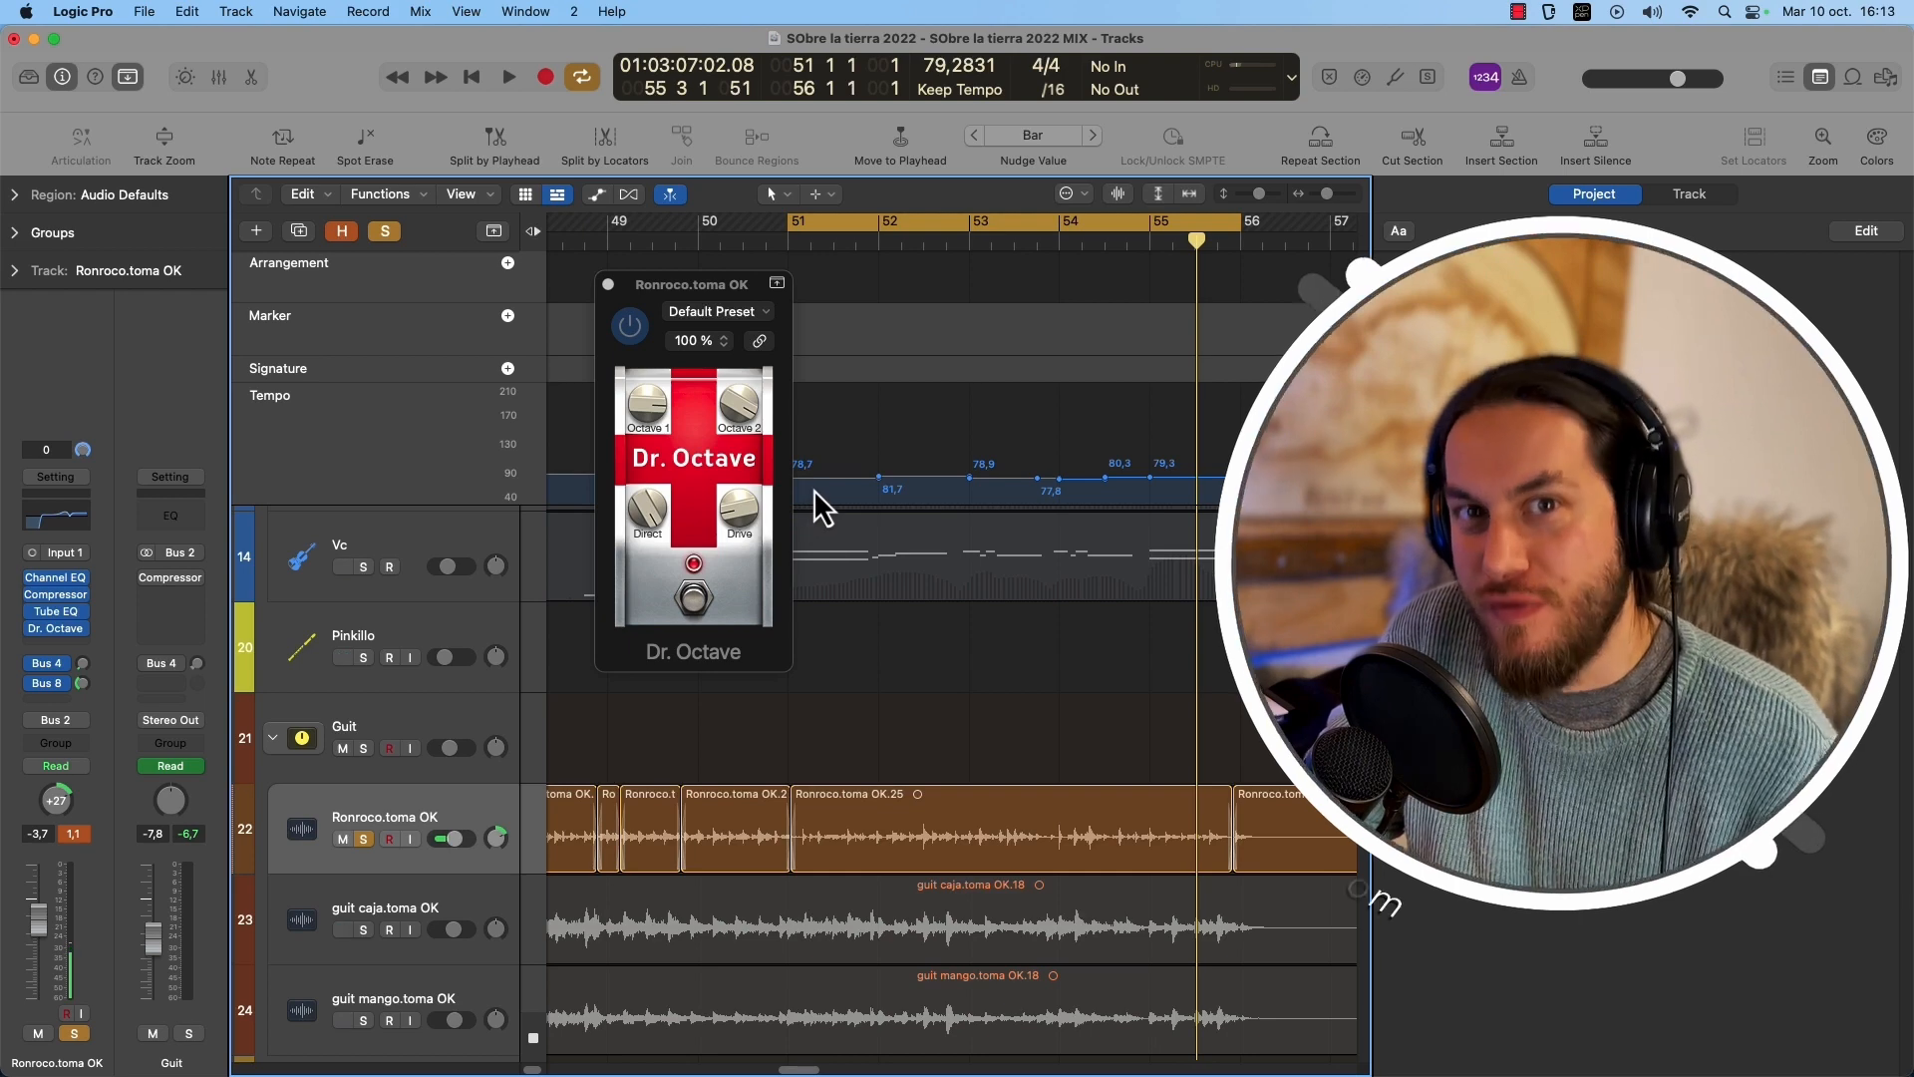
Audition Dr. Octave on the soloed guit caja.toma OK track, closing the plug-in and mixer and unsoloing the track when done.
key("Down")
key("x")
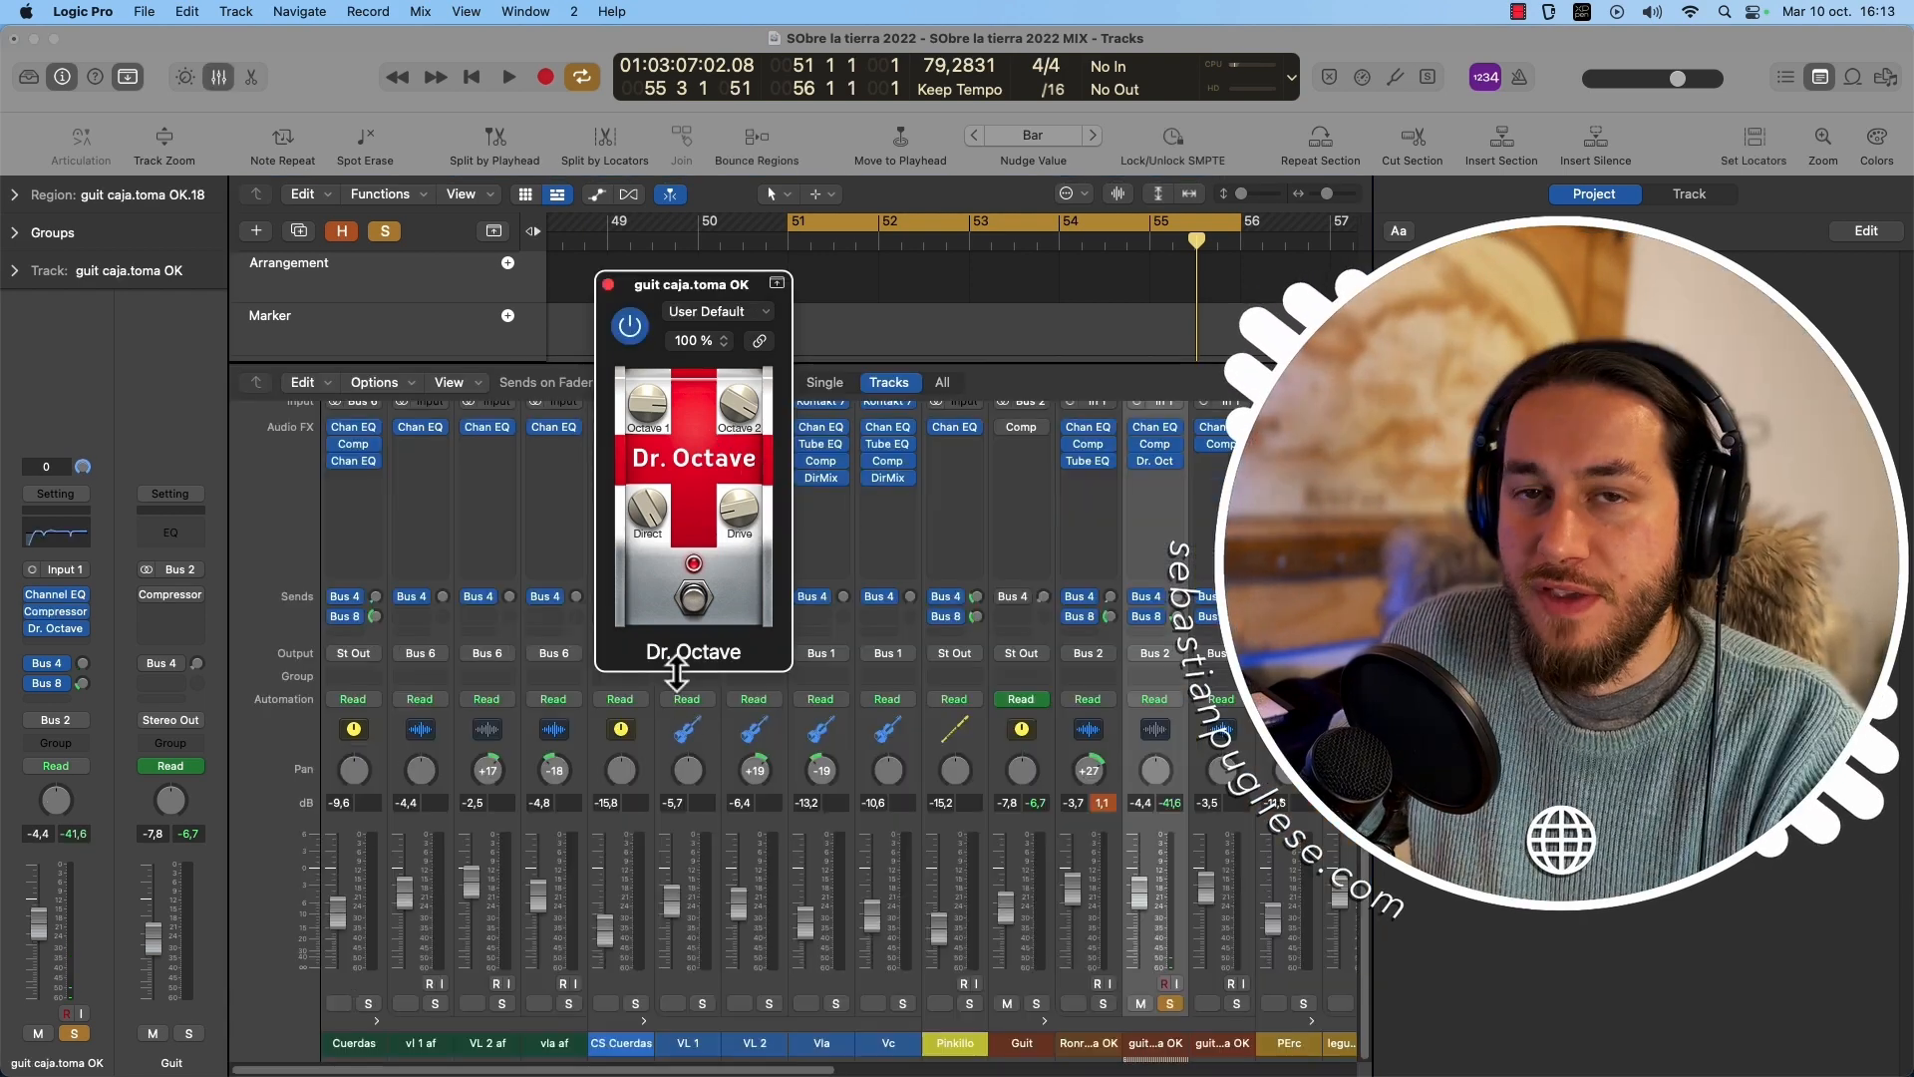
key("space")
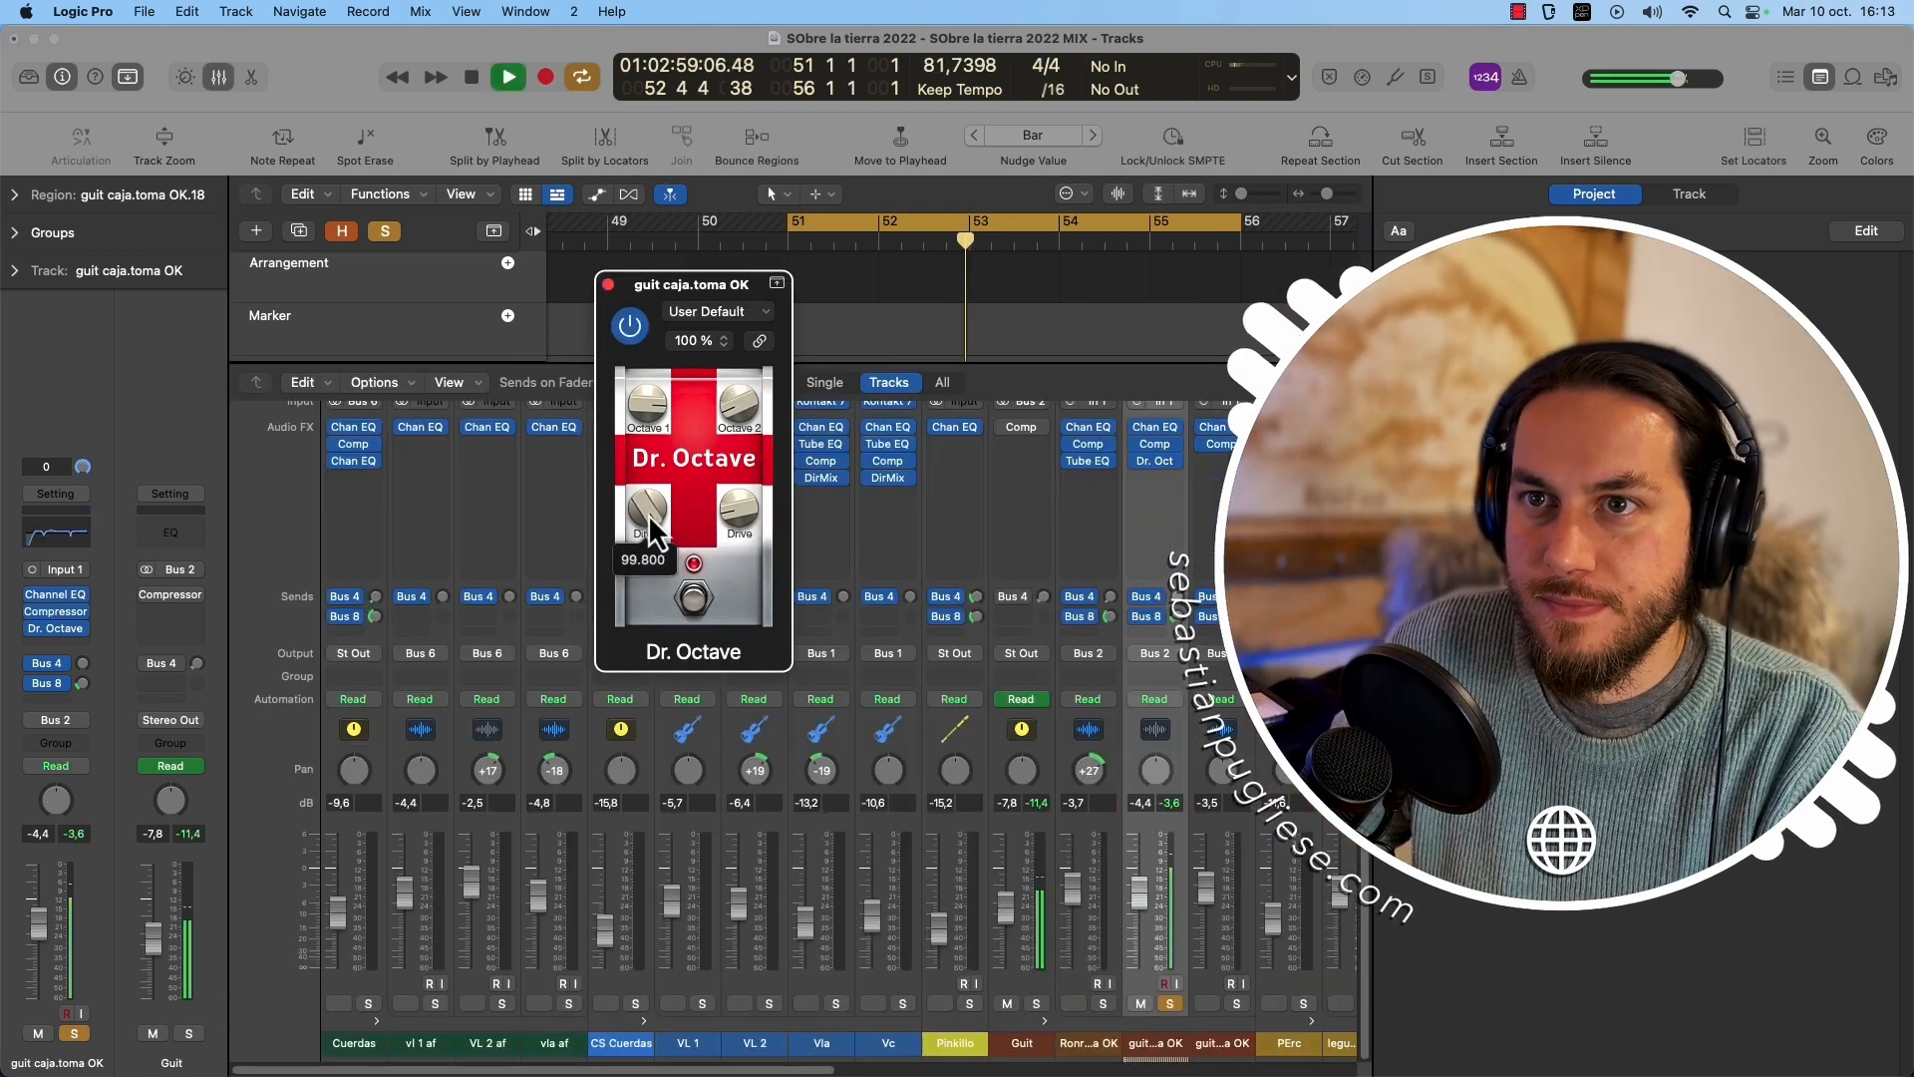
mouse_move(733, 556)
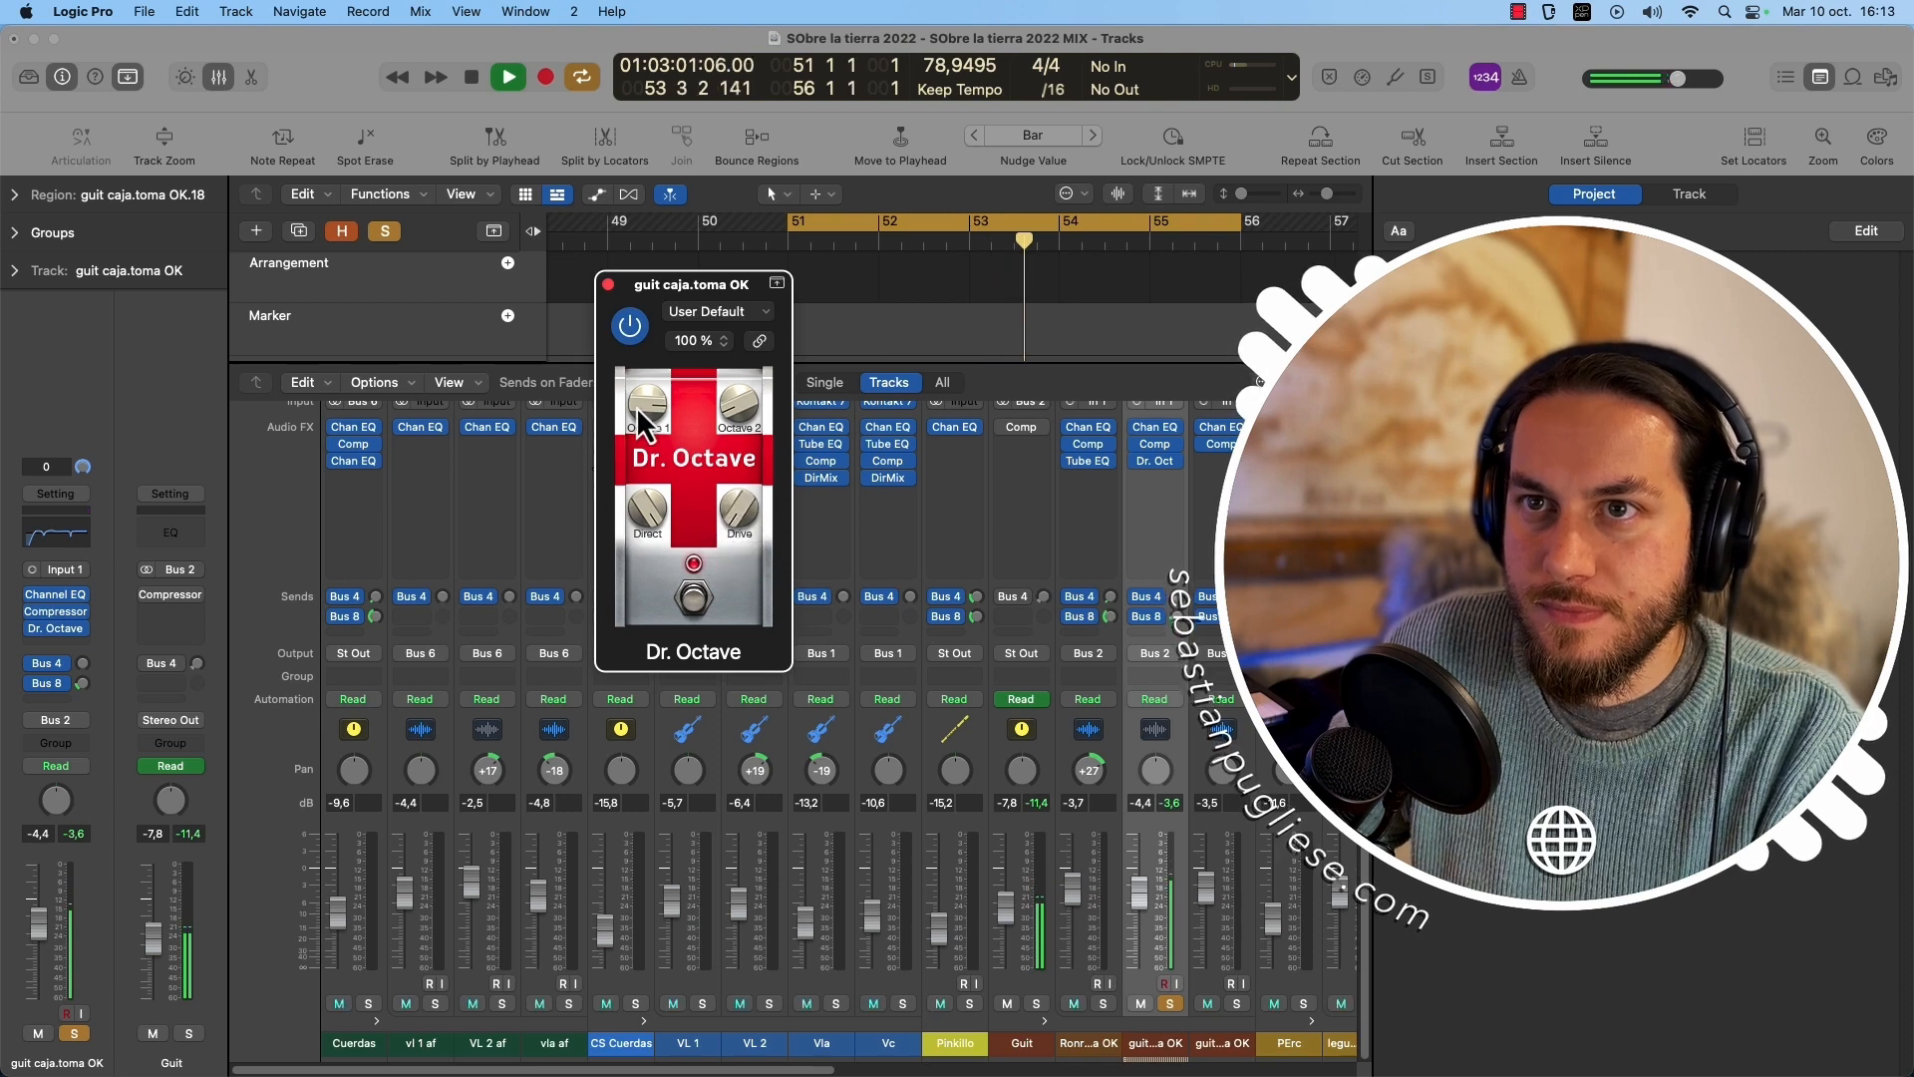
mouse_move(638, 405)
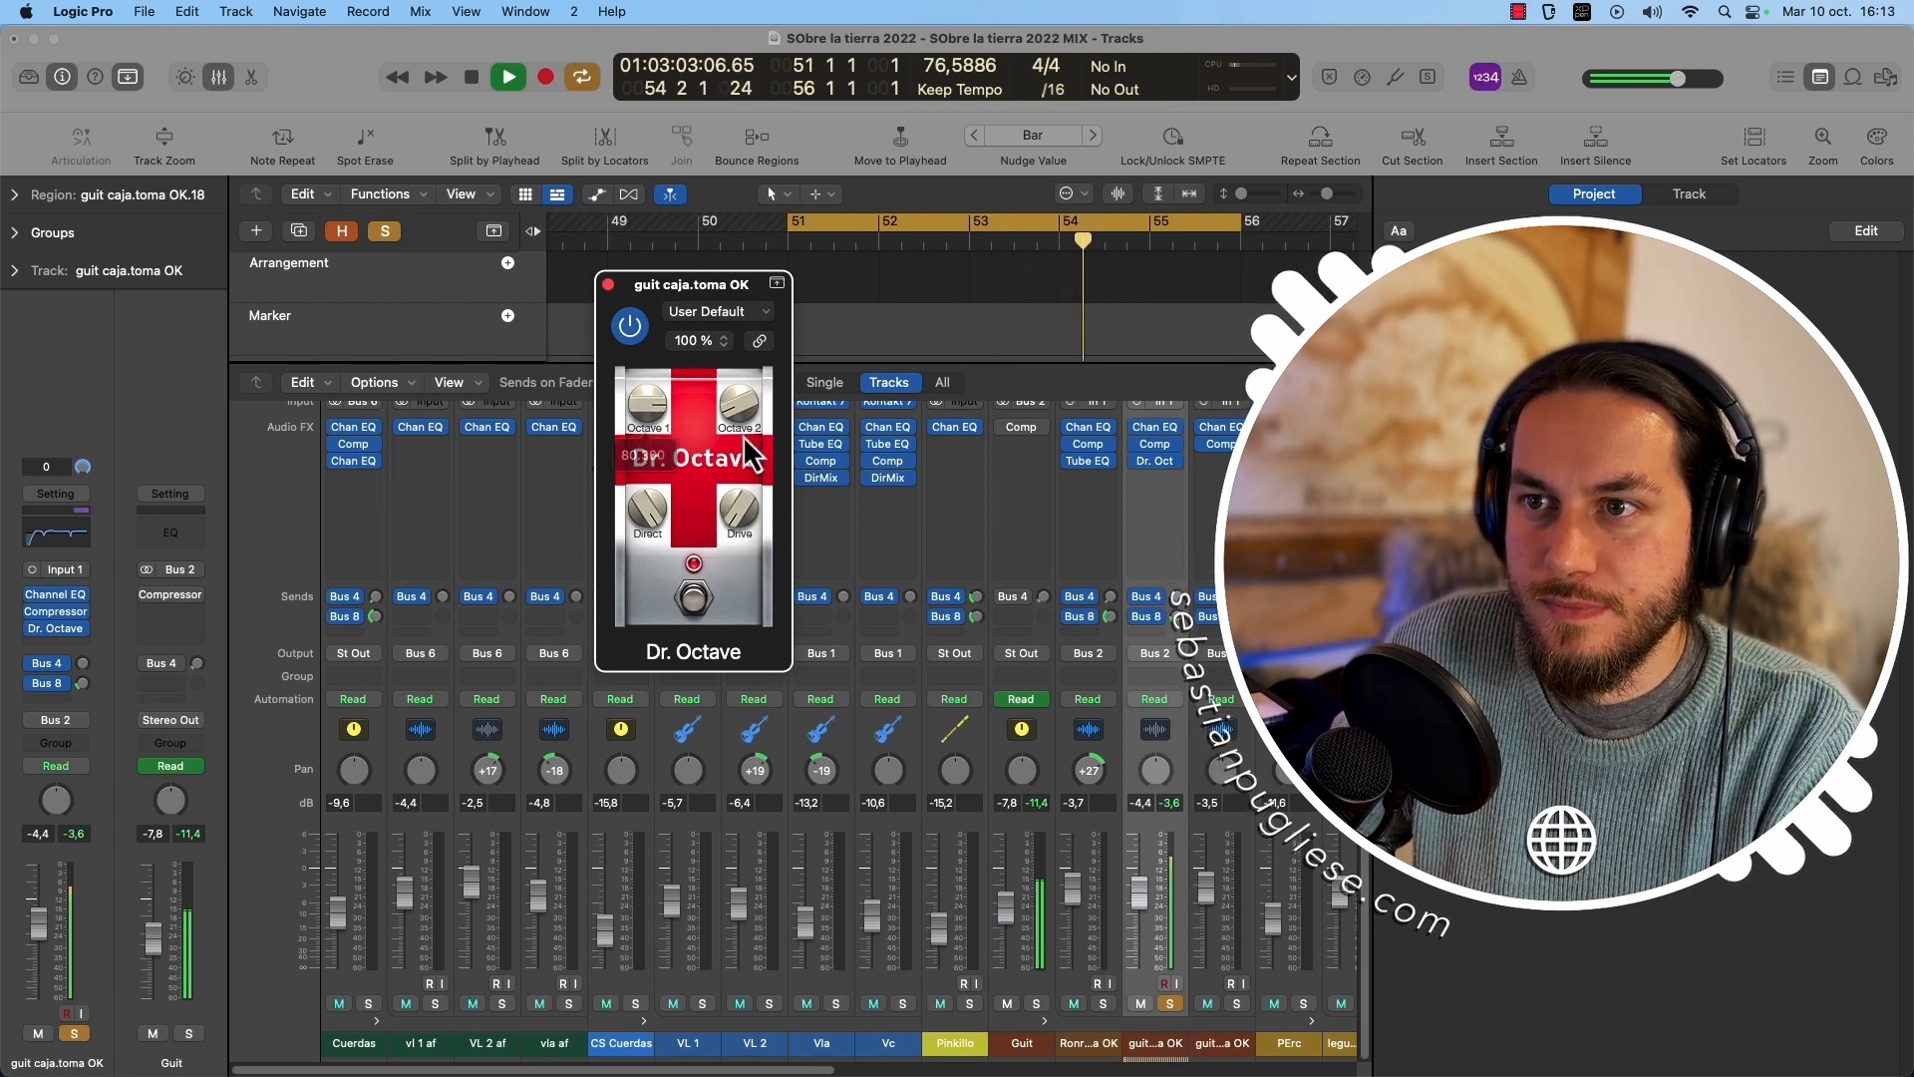
key("space")
left_click(608, 284)
key("x")
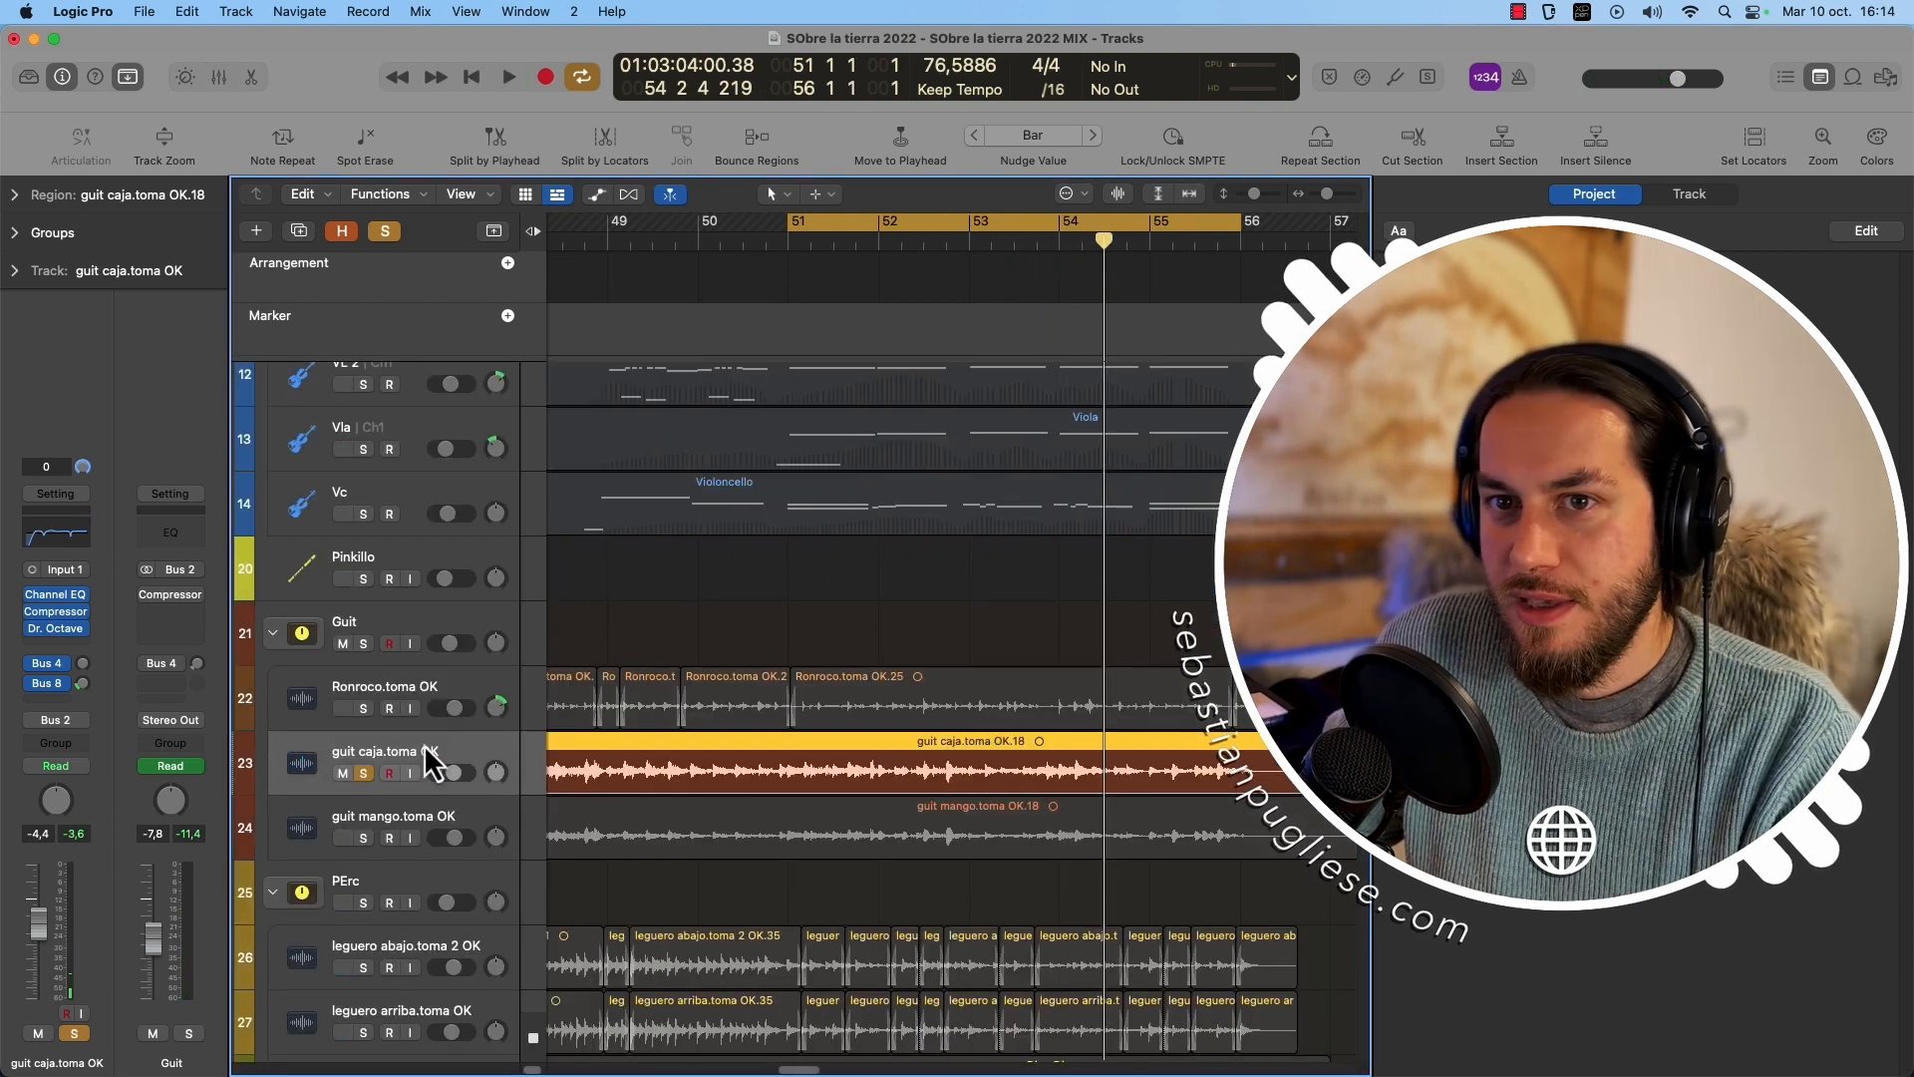
left_click(367, 772)
Add a tempo point at bar 158 in the Tempo track and raise it to about 100.6 BPM.
scroll(864, 809, "down", 3)
scroll(858, 790, "left", 5)
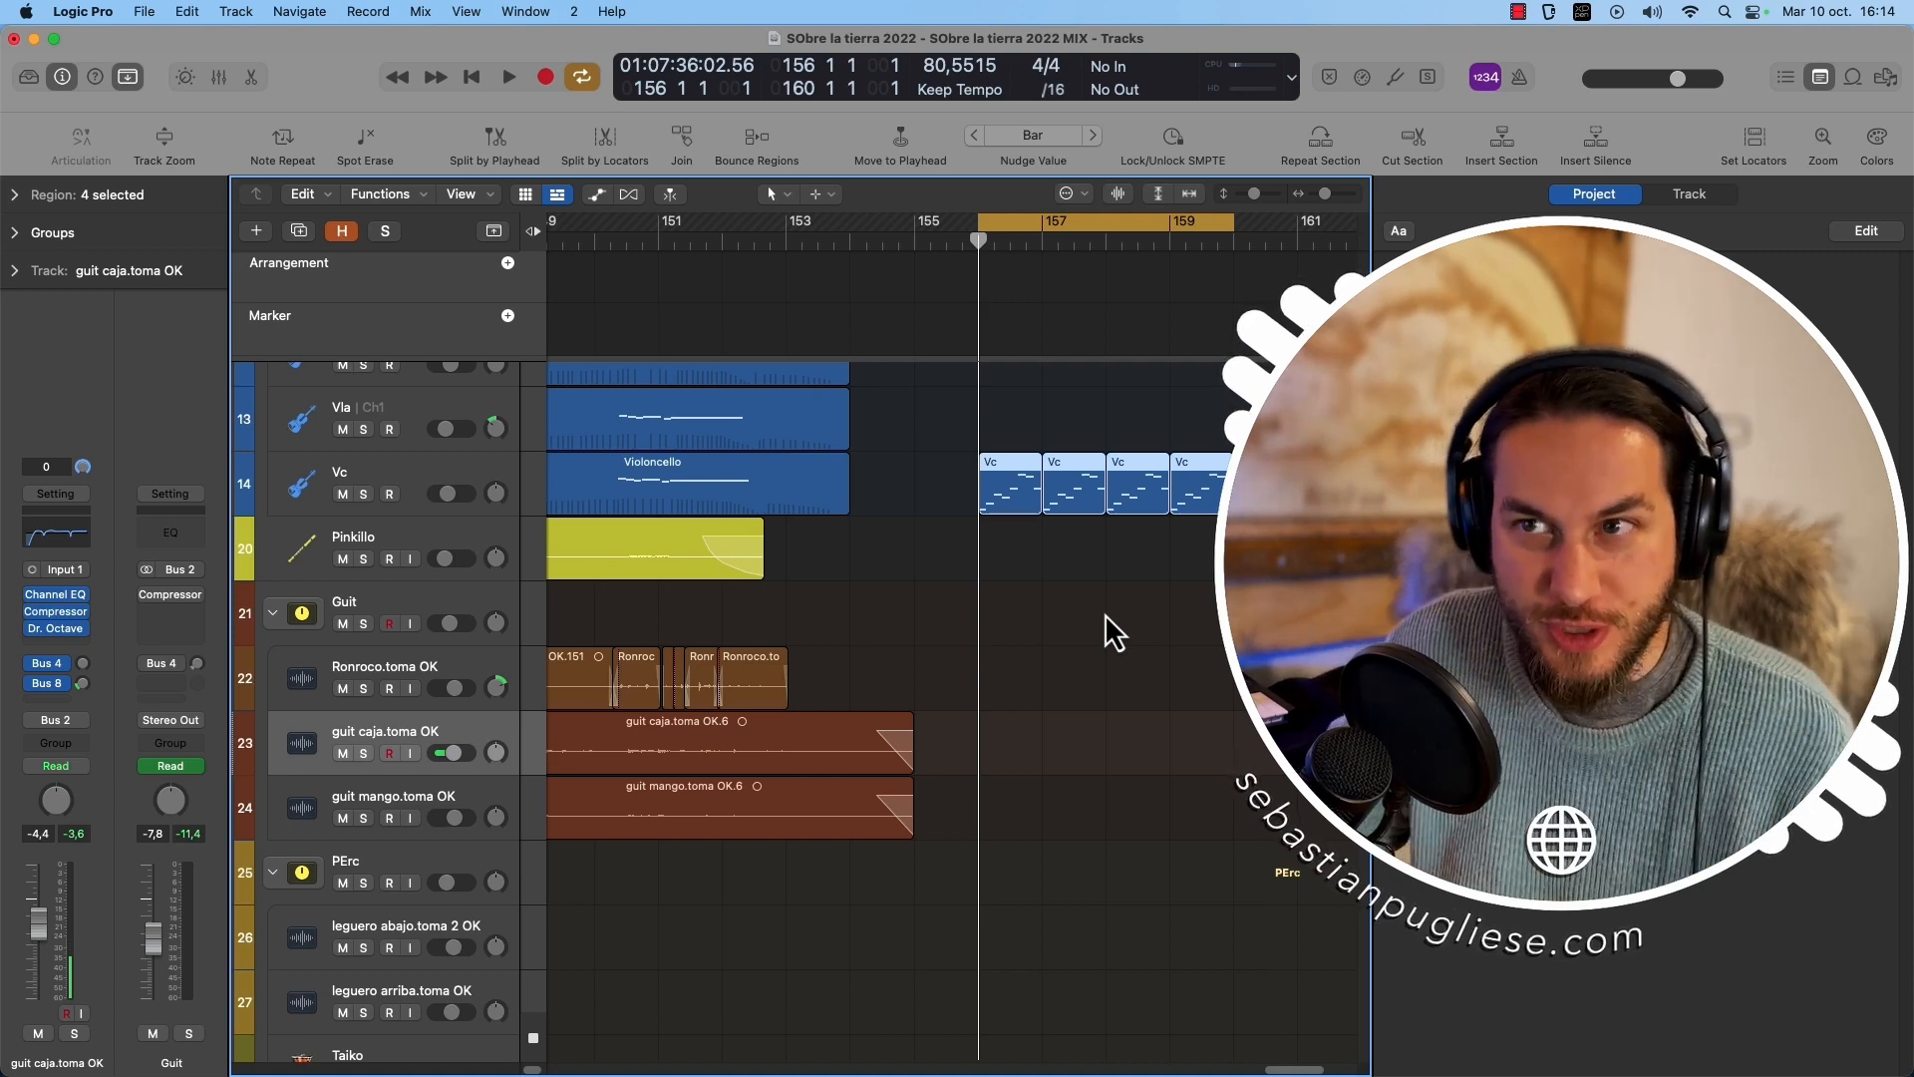
left_click(493, 230)
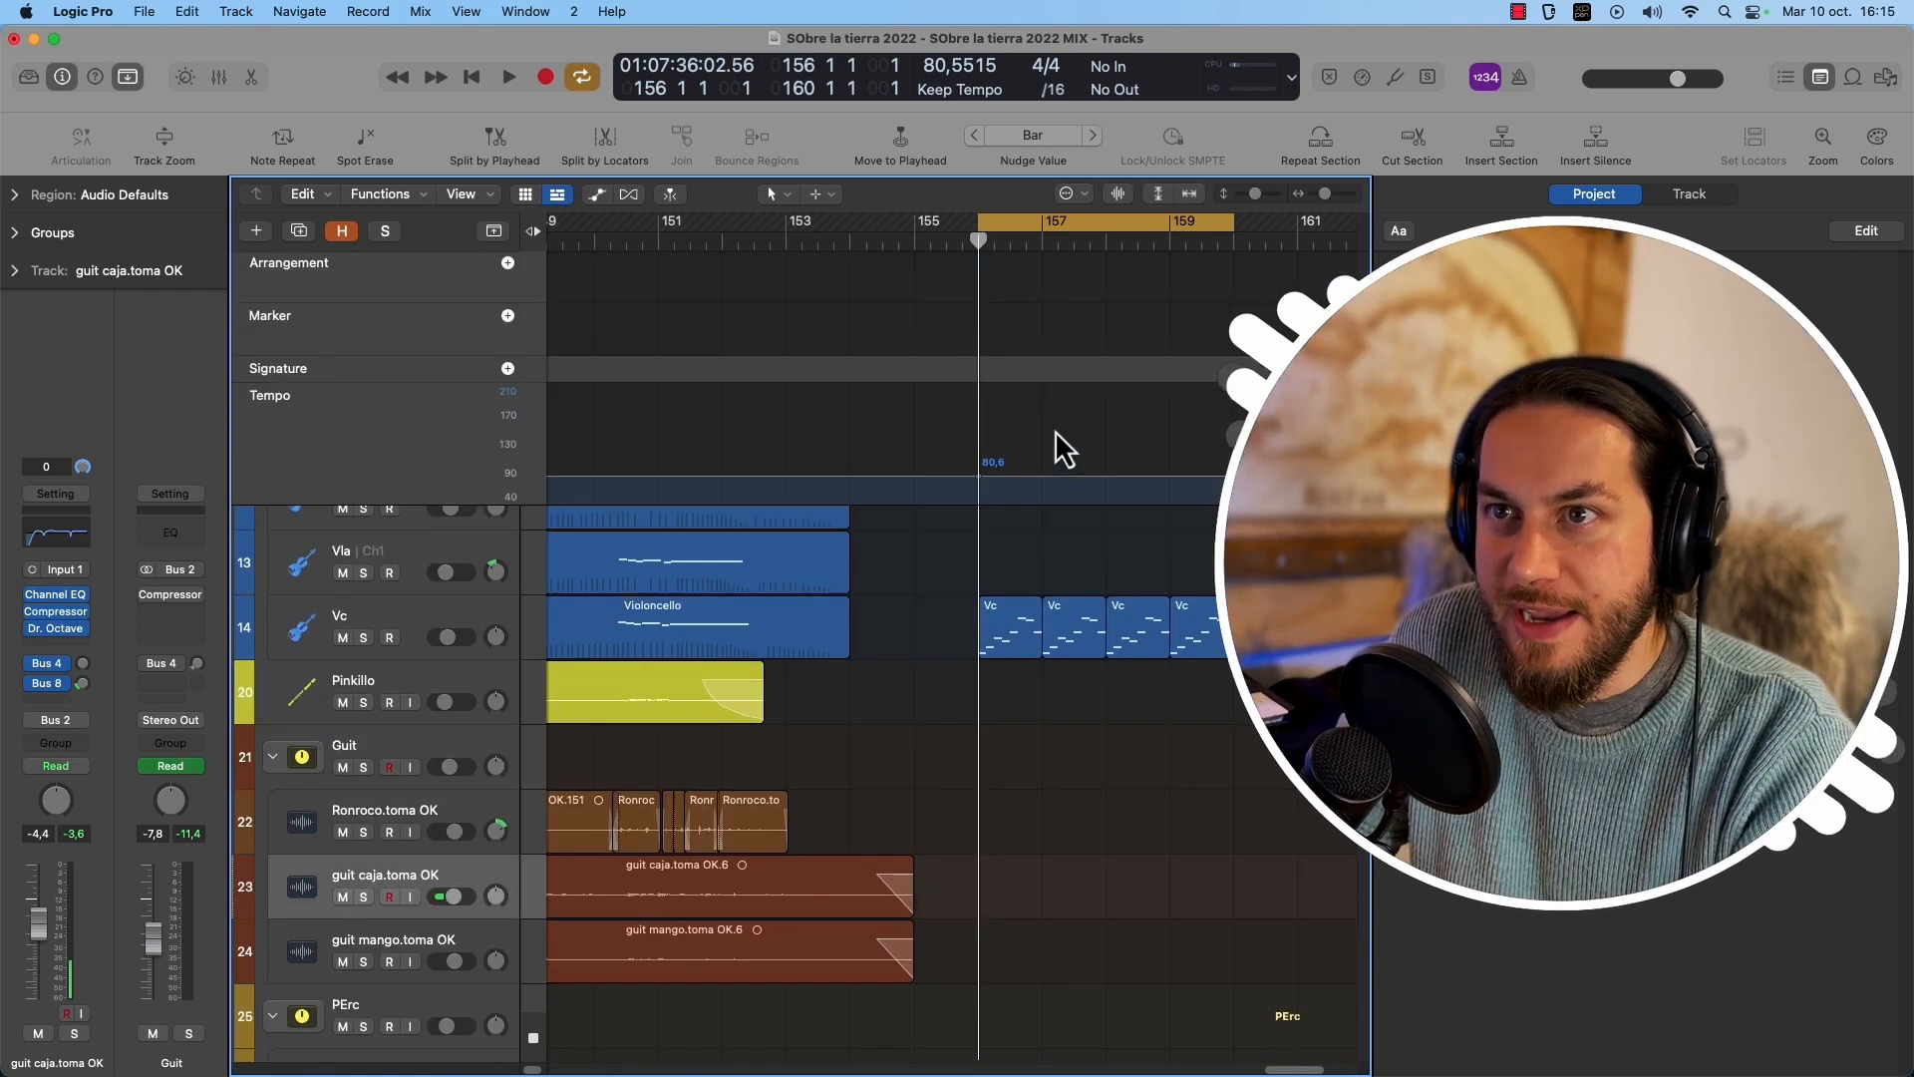
left_click(1107, 478)
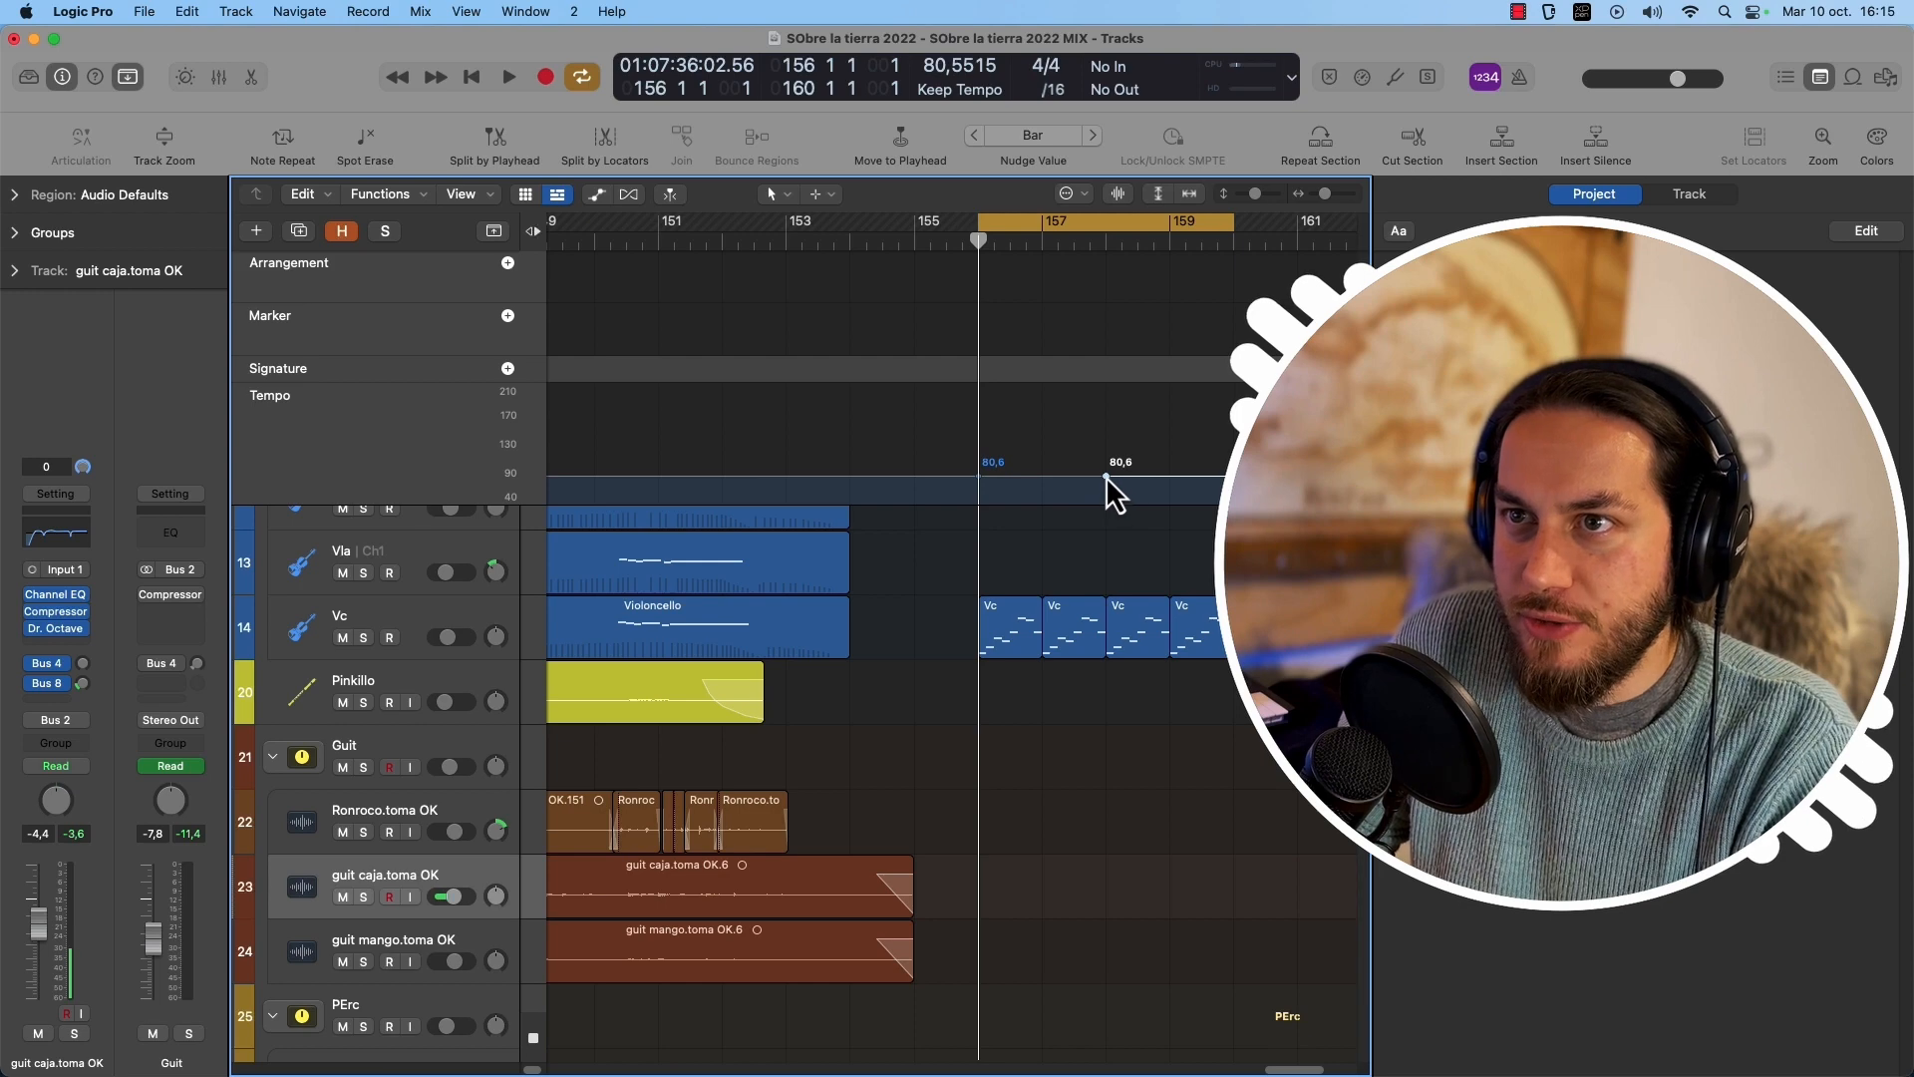
left_click_drag(1106, 479, 1087, 610)
key("super+Down")
key("super+Up")
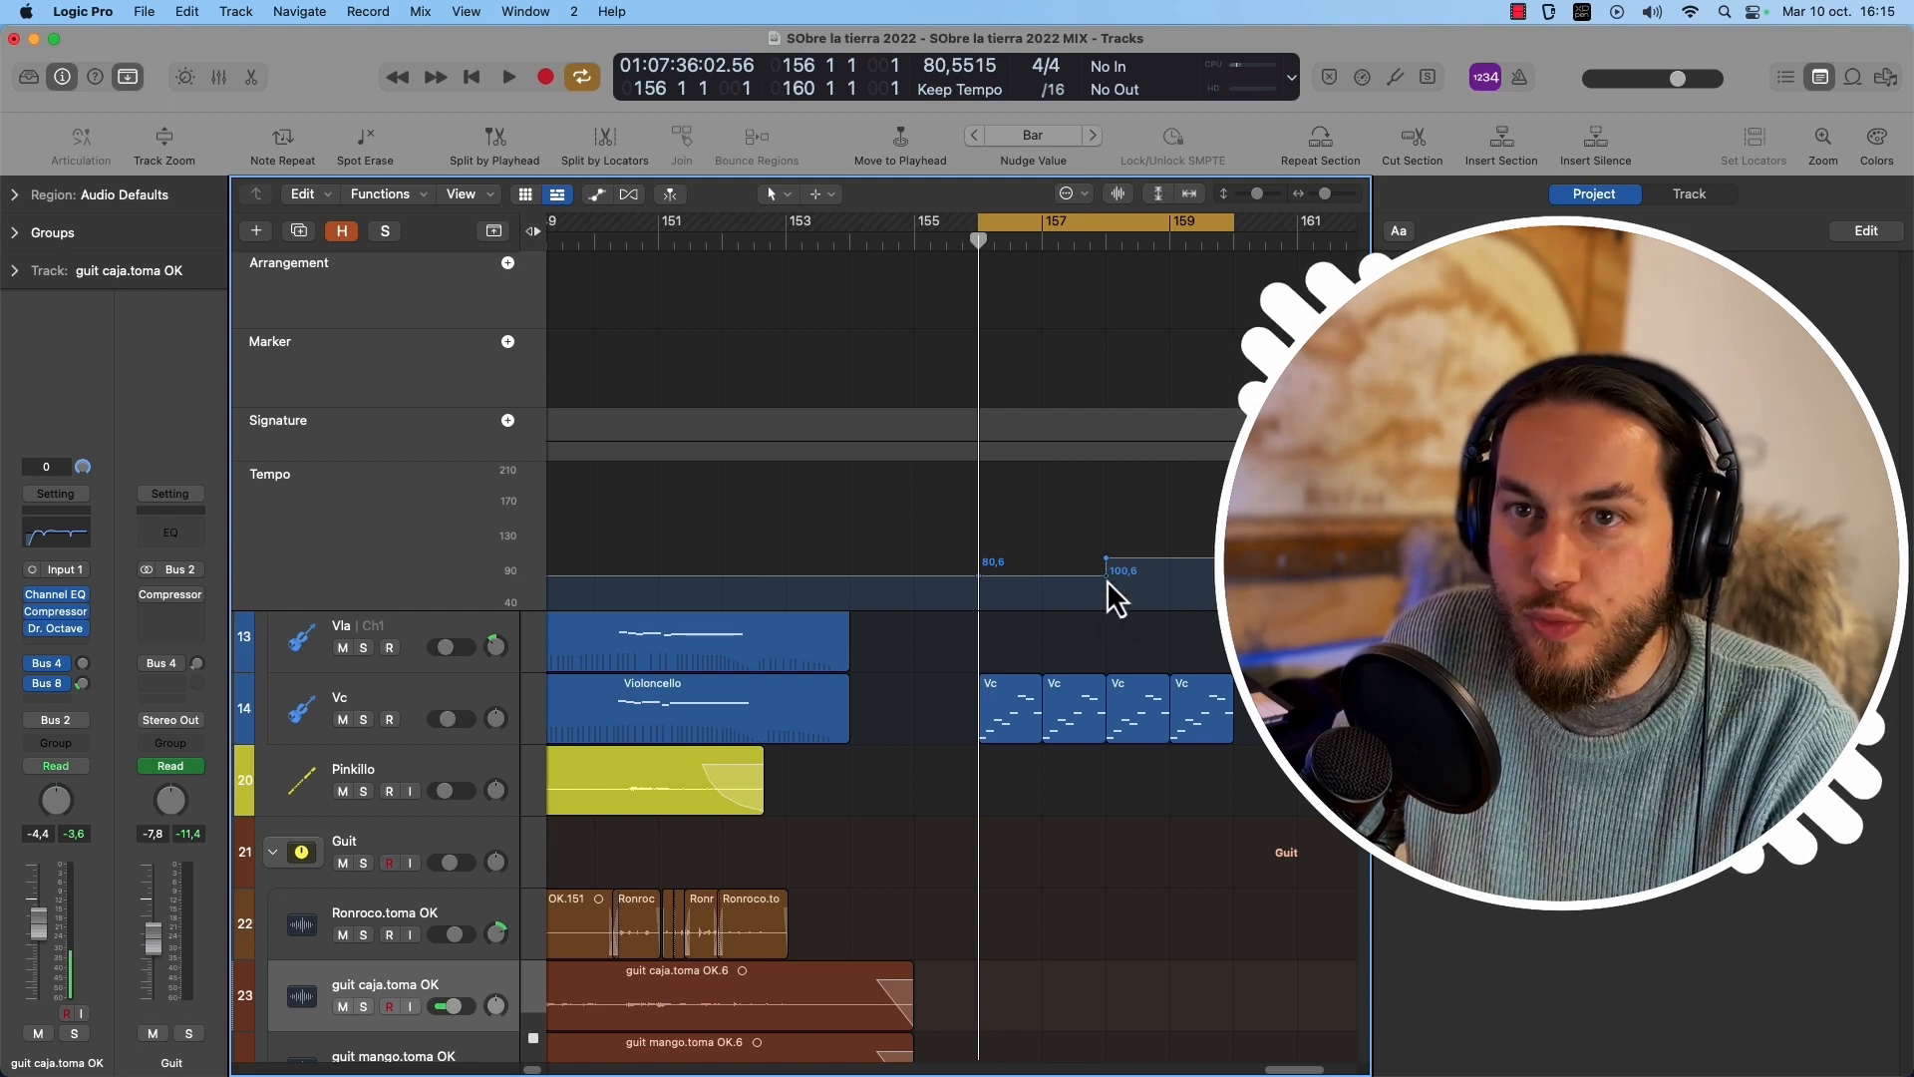
Turn the tempo jump between bars 156 and 158 into a nearly straight ramp and play it back.
left_click_drag(1107, 580, 1085, 591)
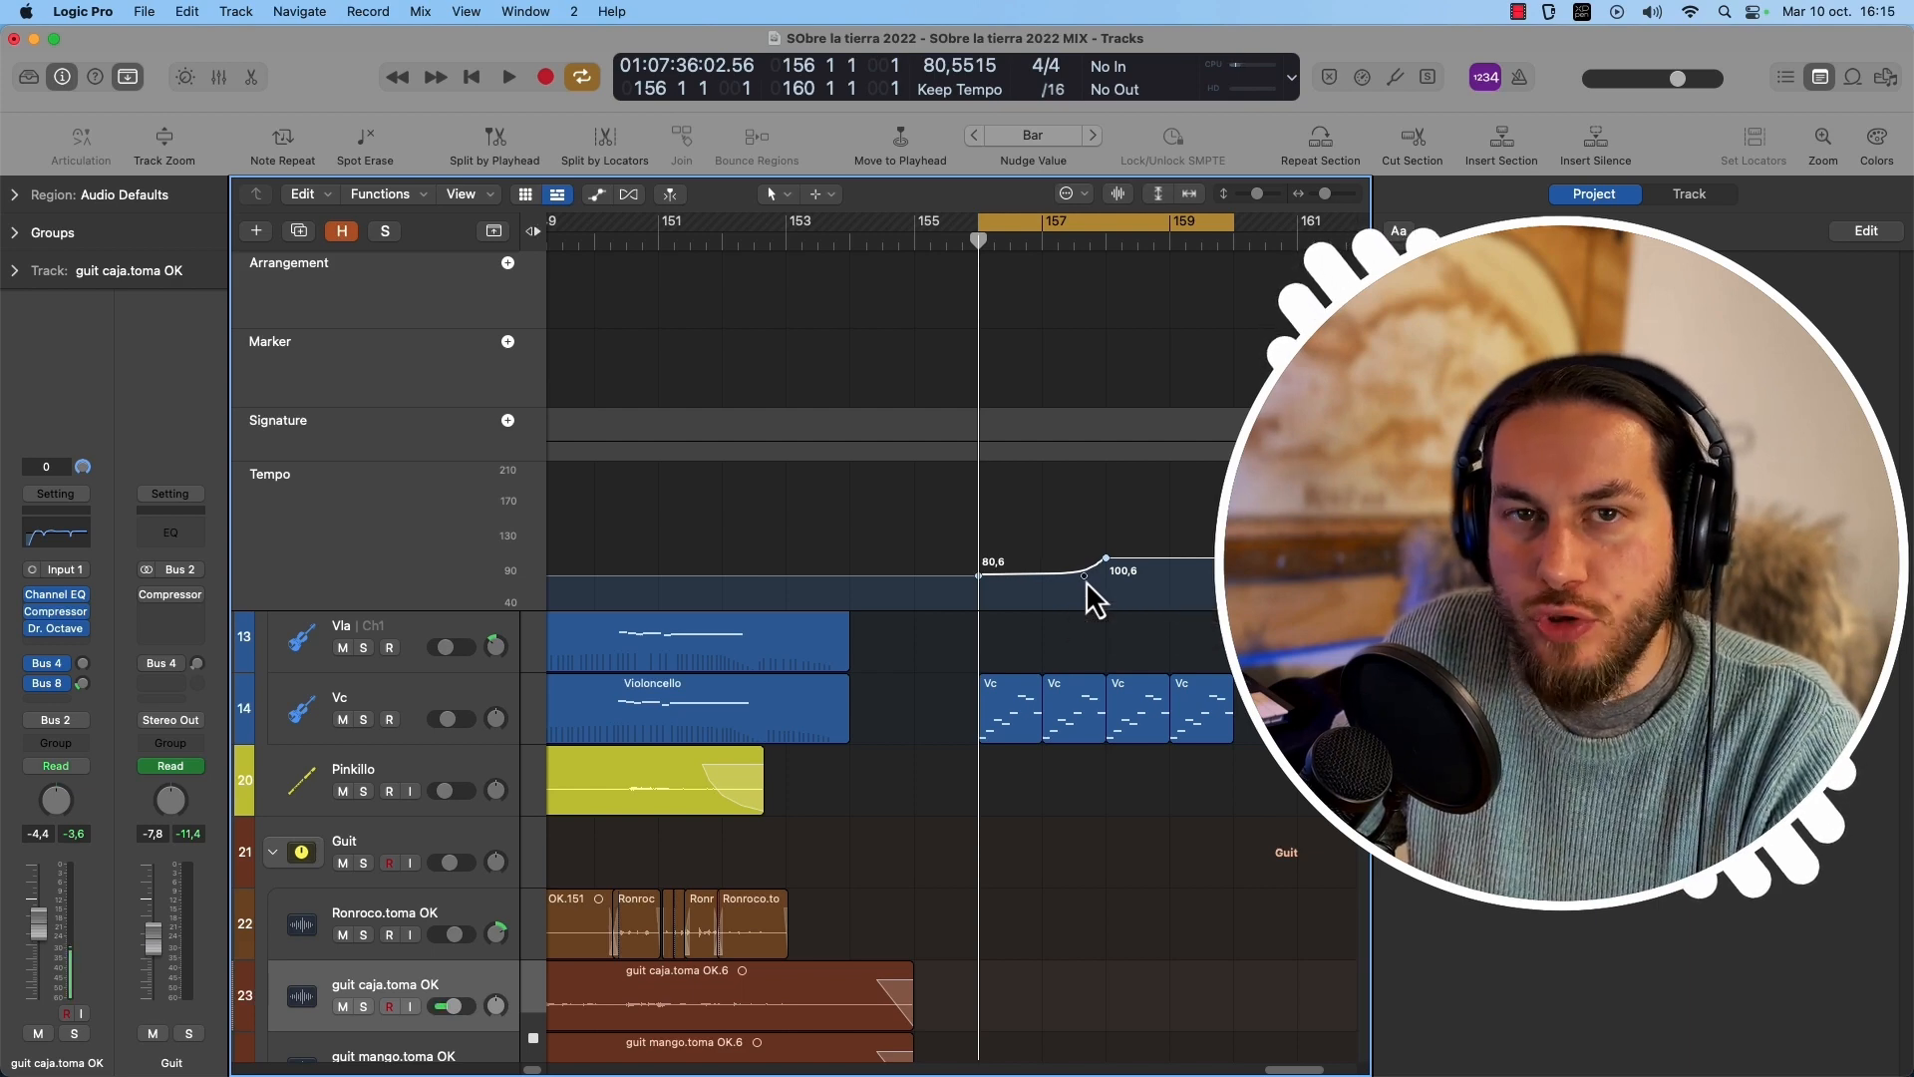
left_click_drag(1088, 585, 988, 596)
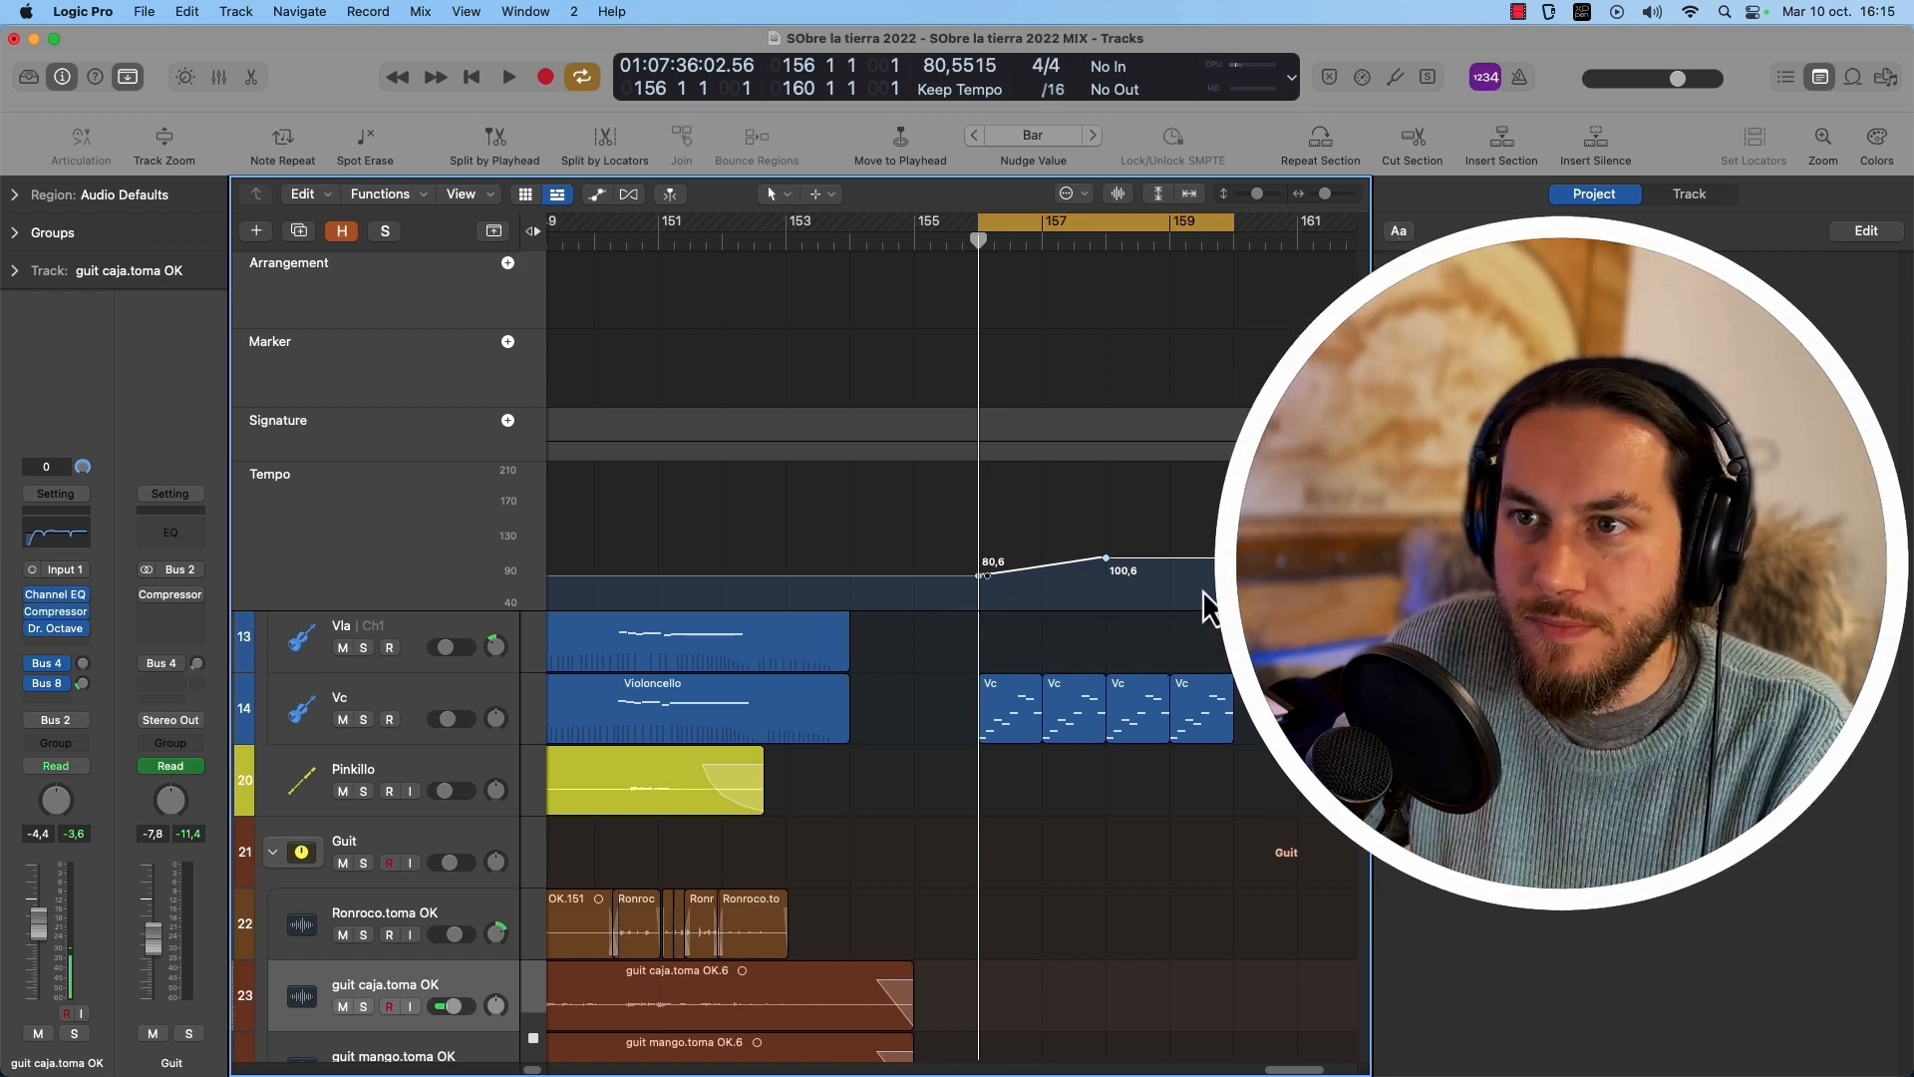
key("space")
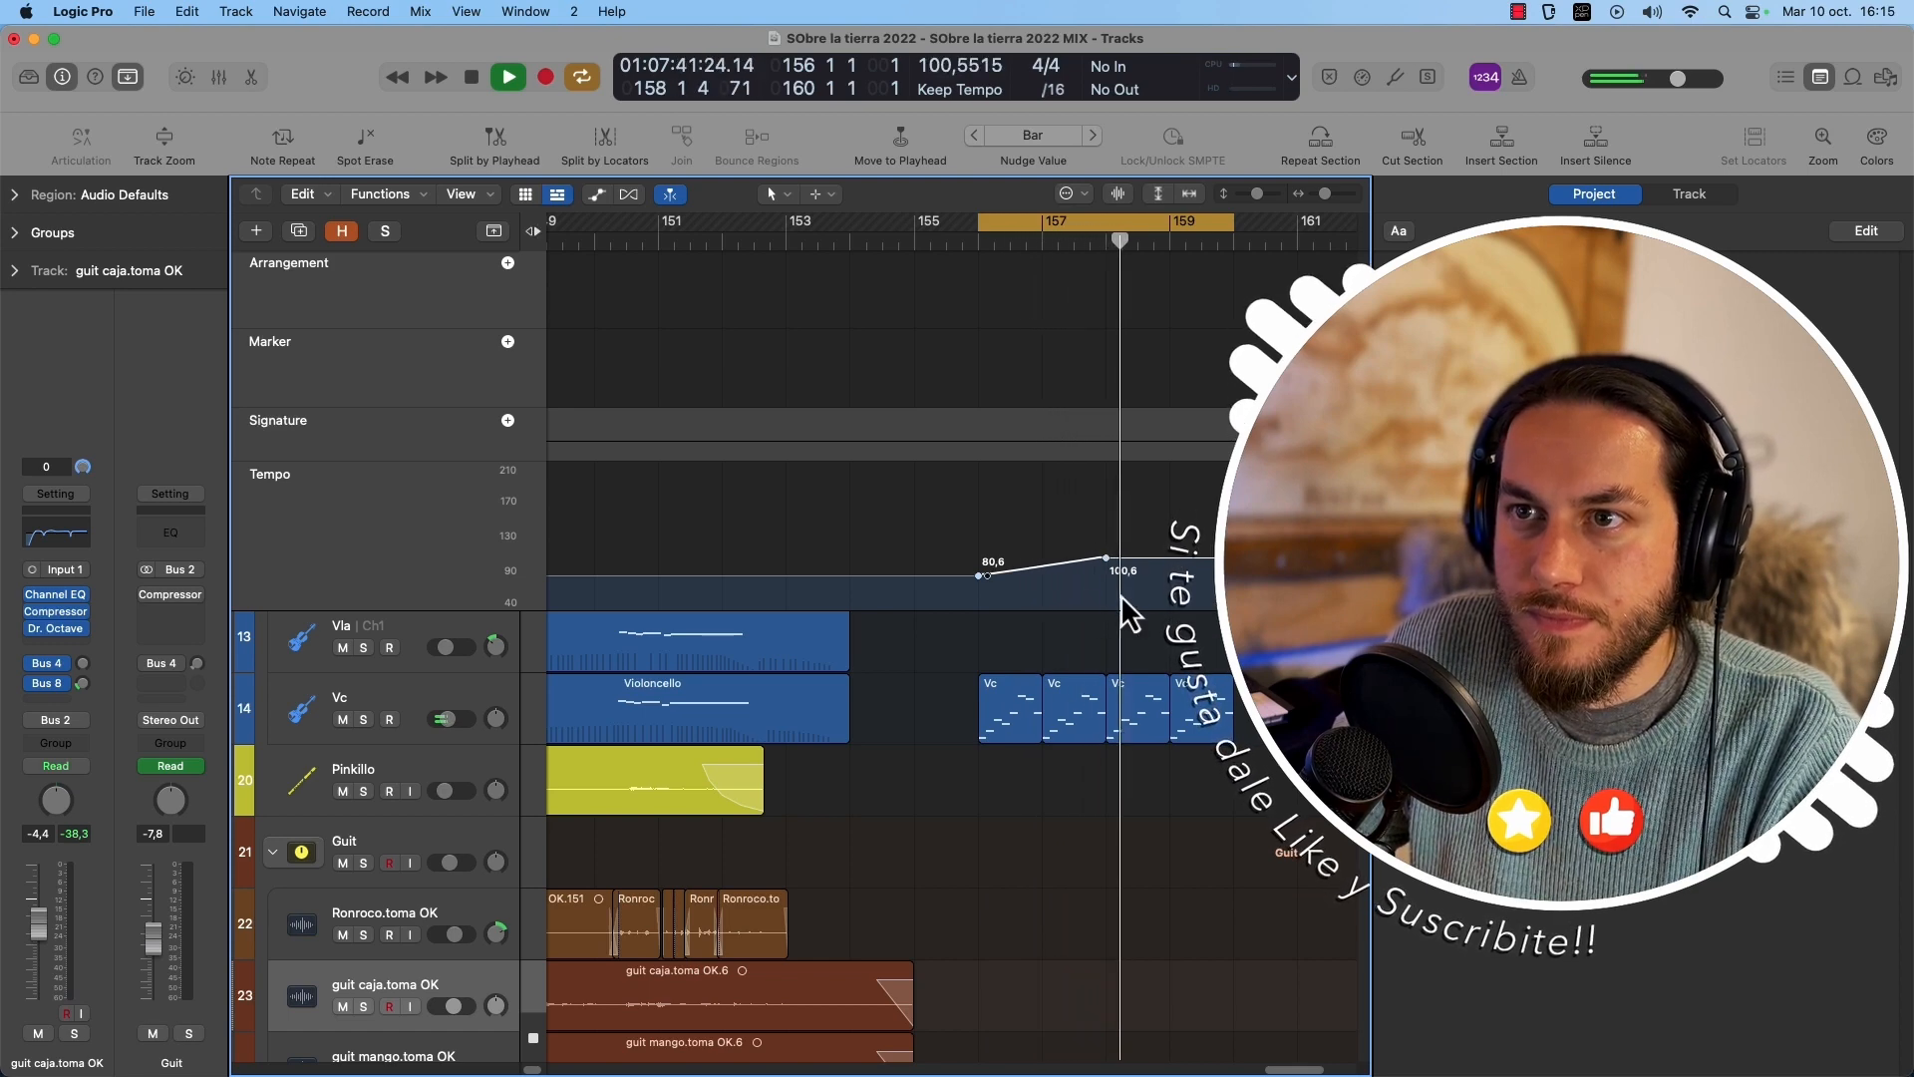
key("space")
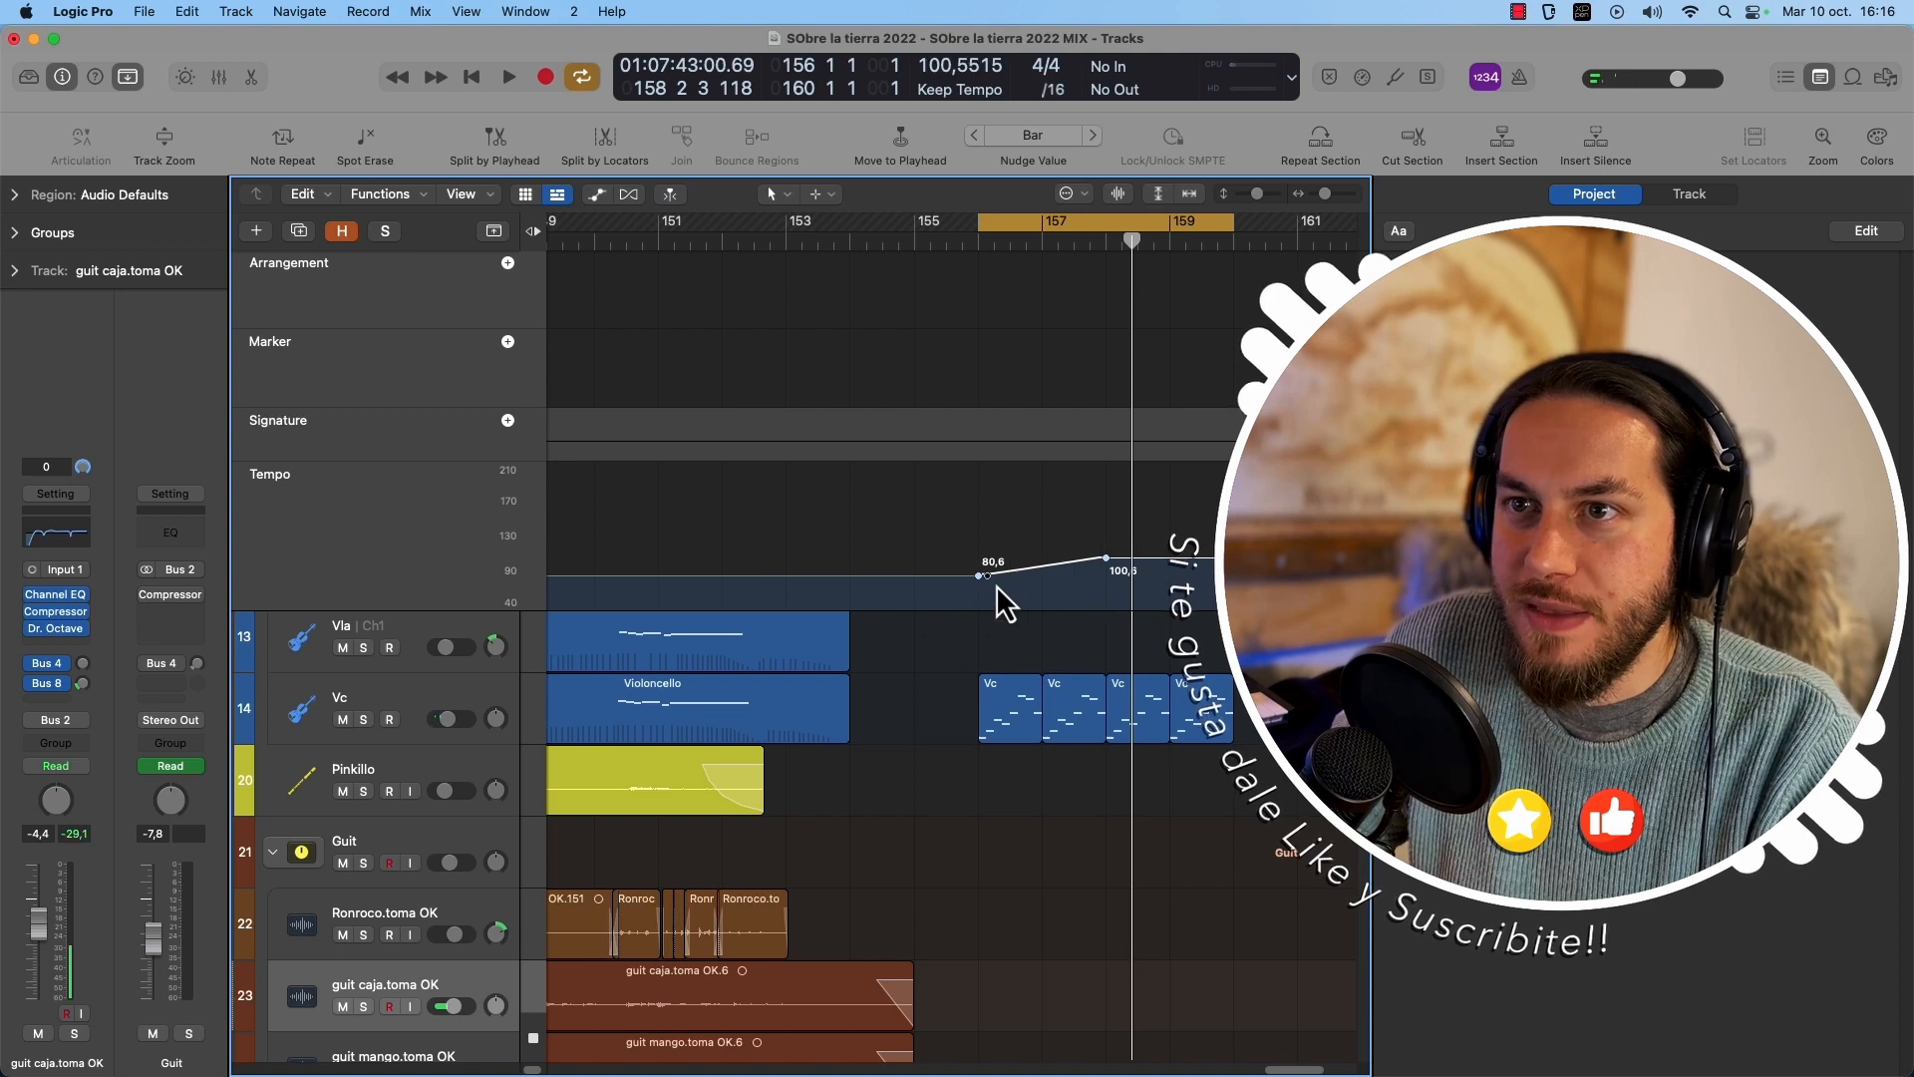
Reshape the tempo ramp into a curve that rises just before bar 158 and play it back.
left_click_drag(989, 578, 1087, 581)
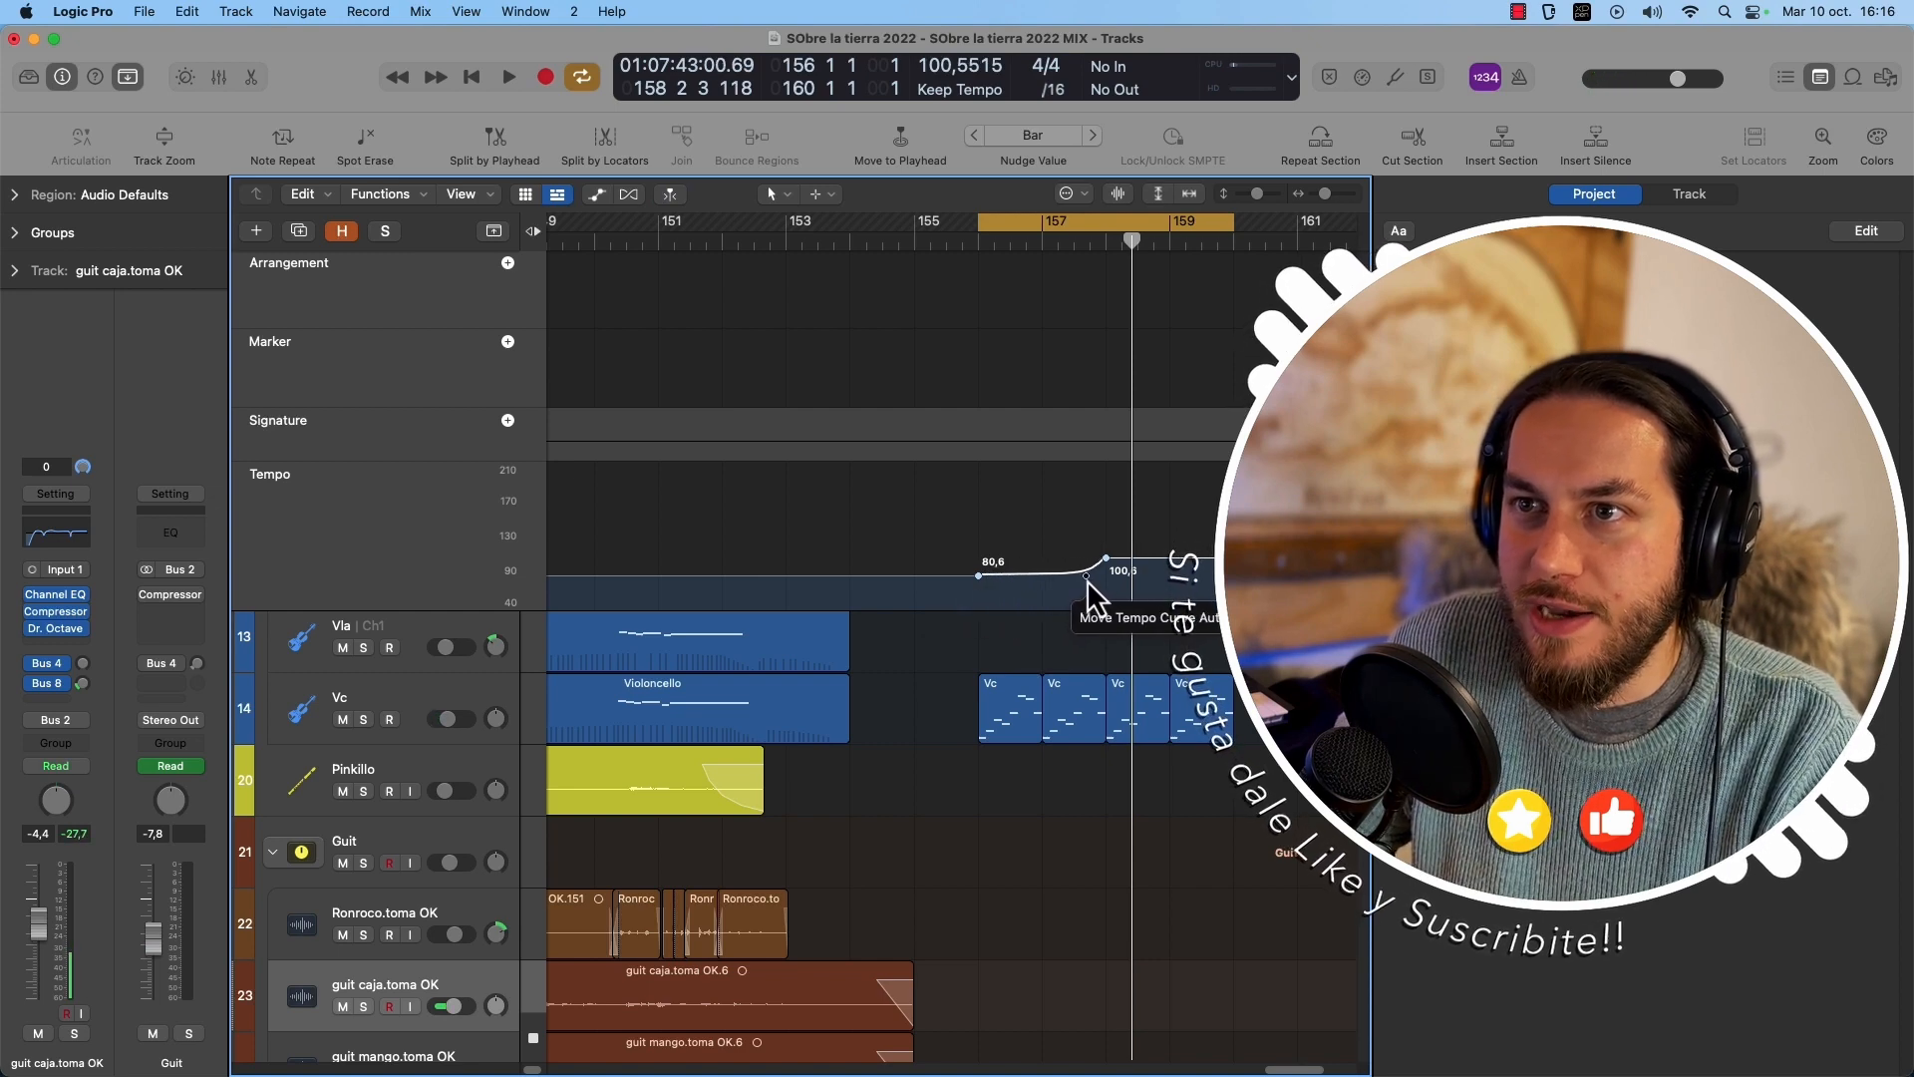
key("space")
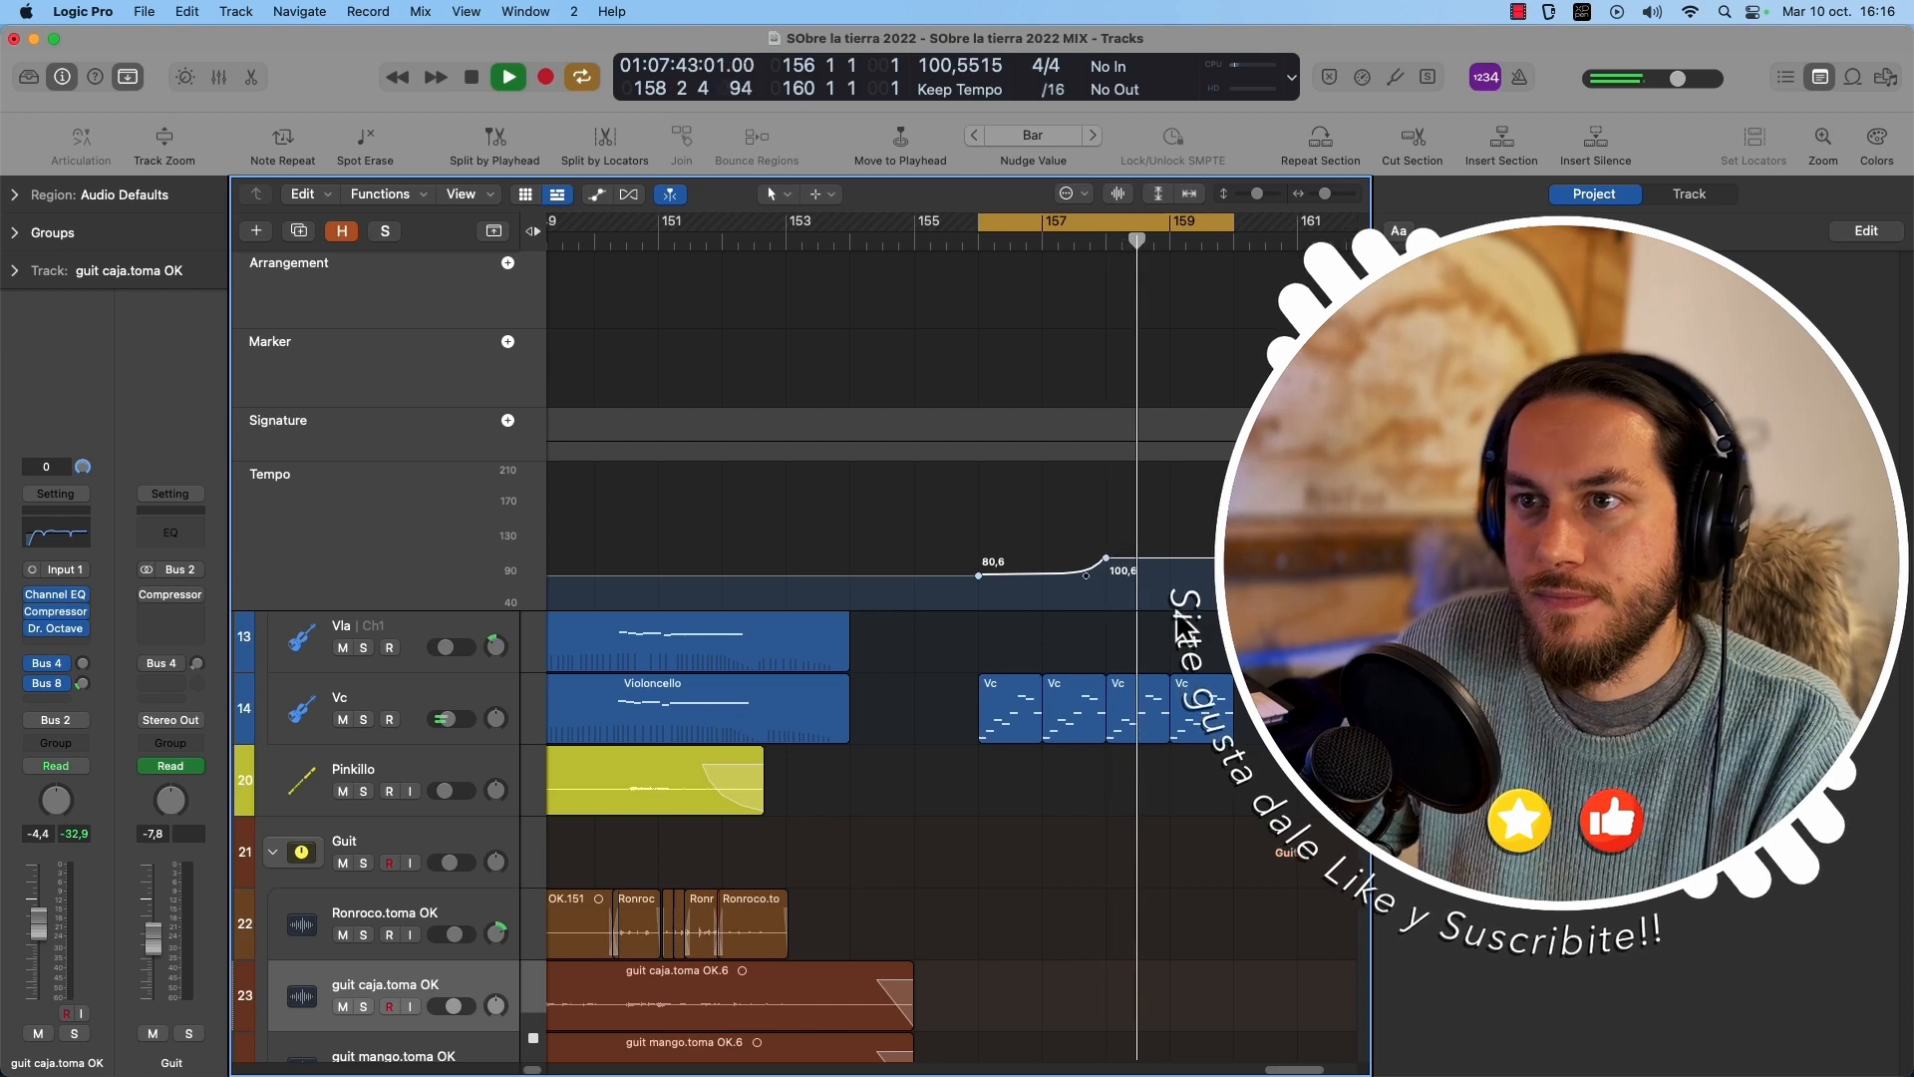
key("space")
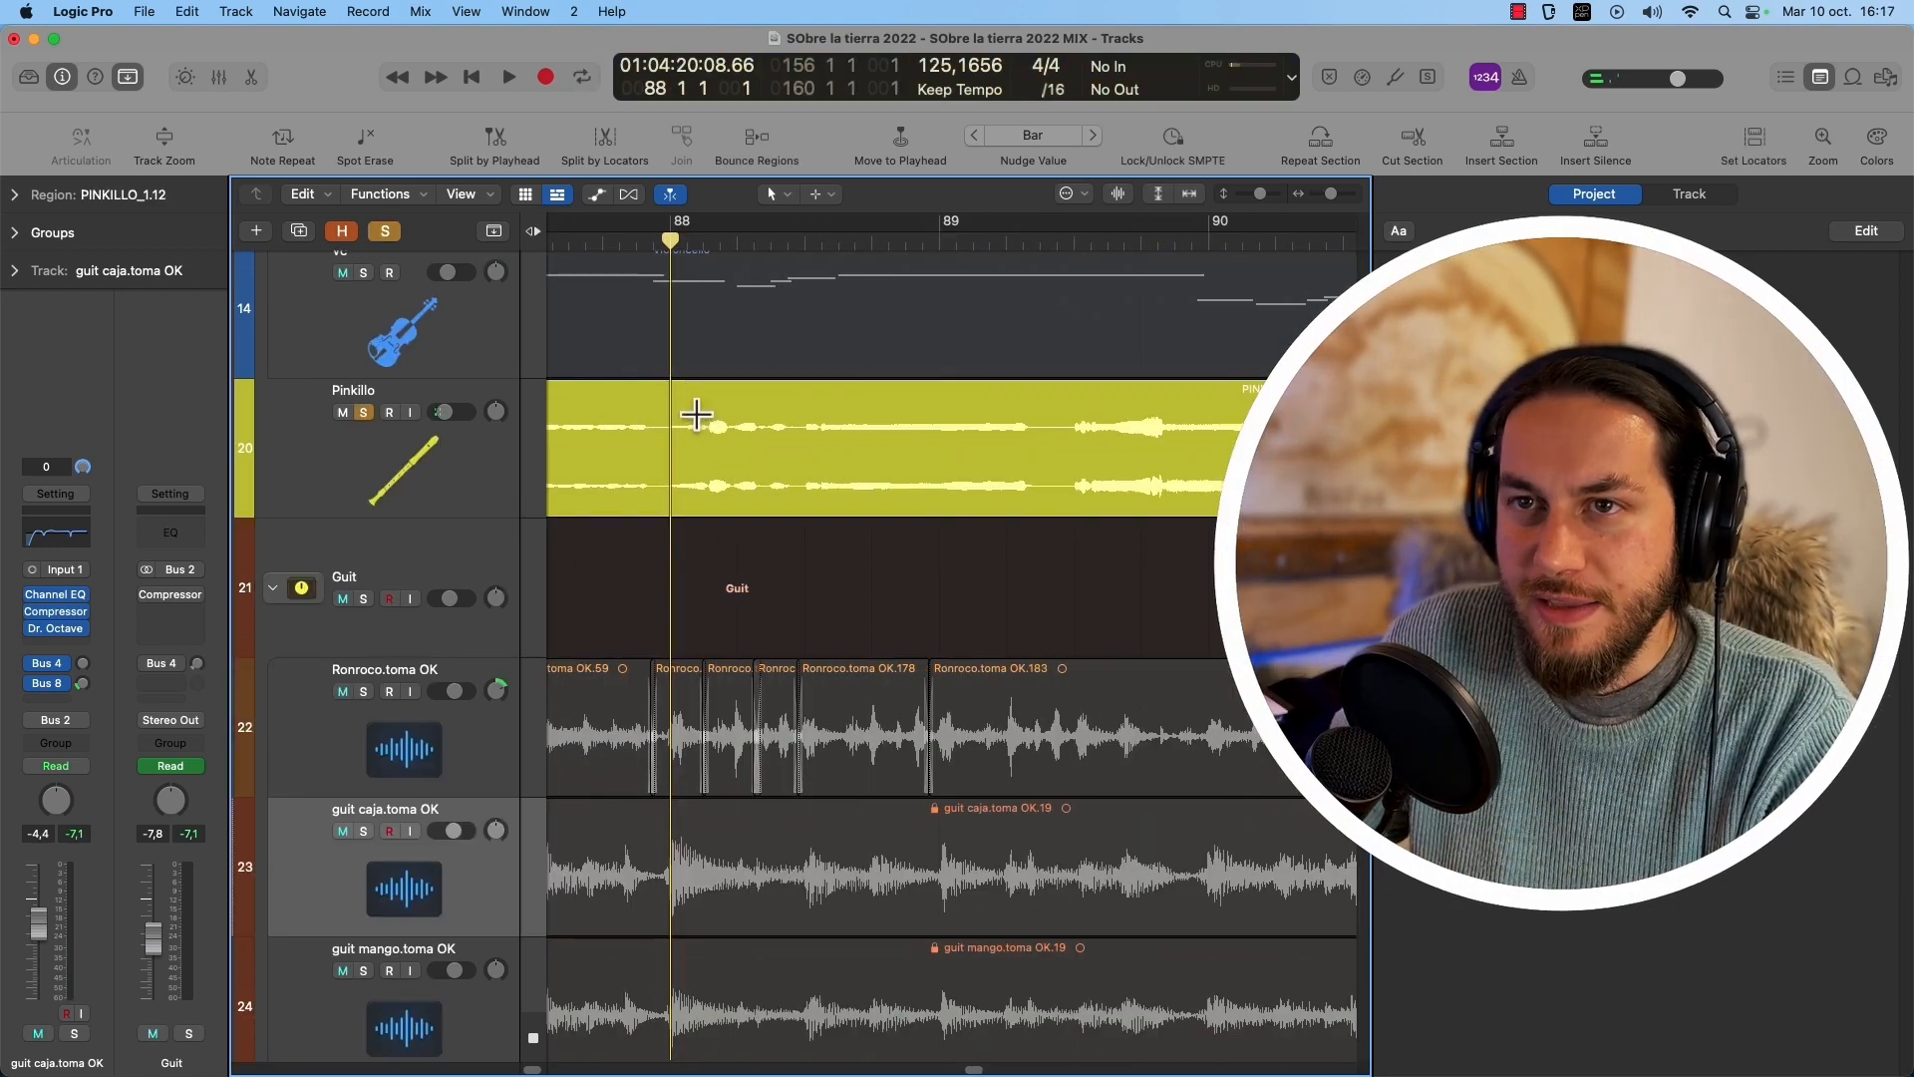
Marquee-select the Pinkillo phrase from bar 88 to about bar 89 beat 2 and play it back.
left_click_drag(670, 418, 1031, 426)
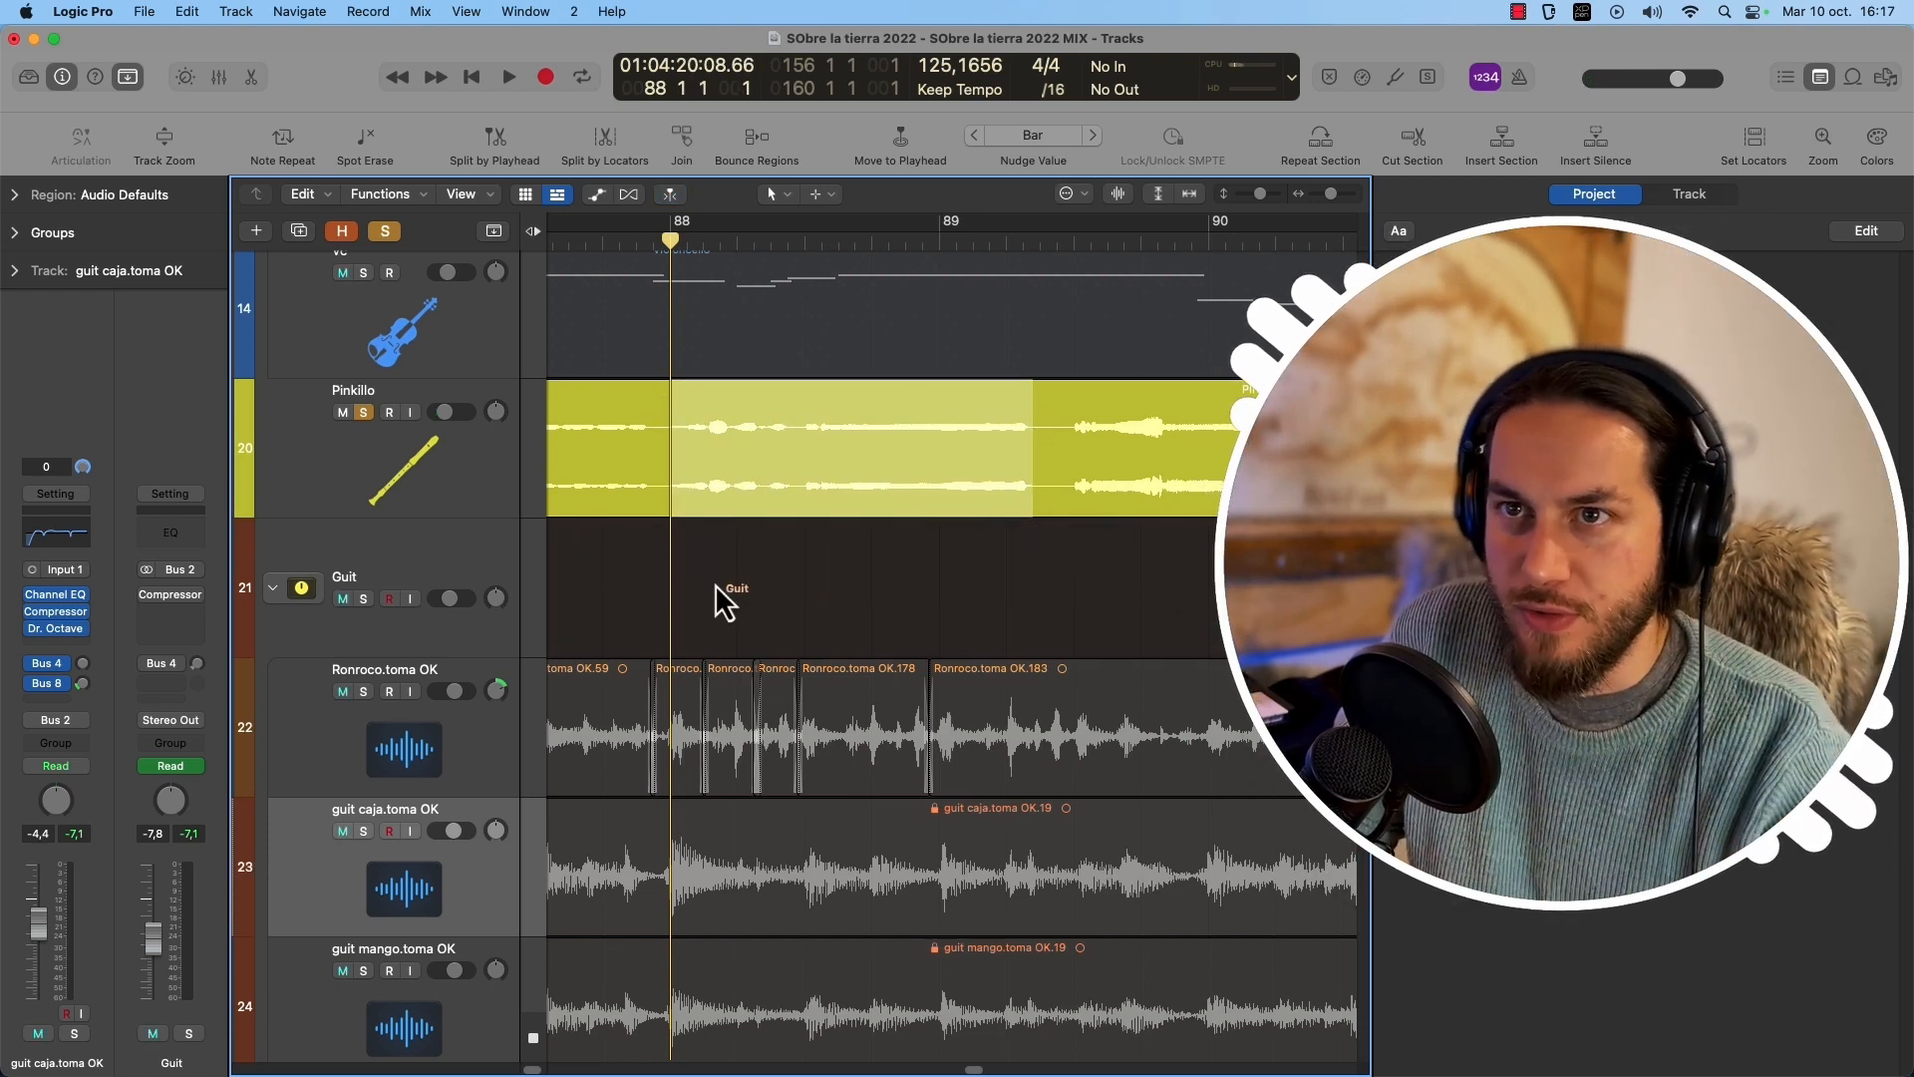
key("space")
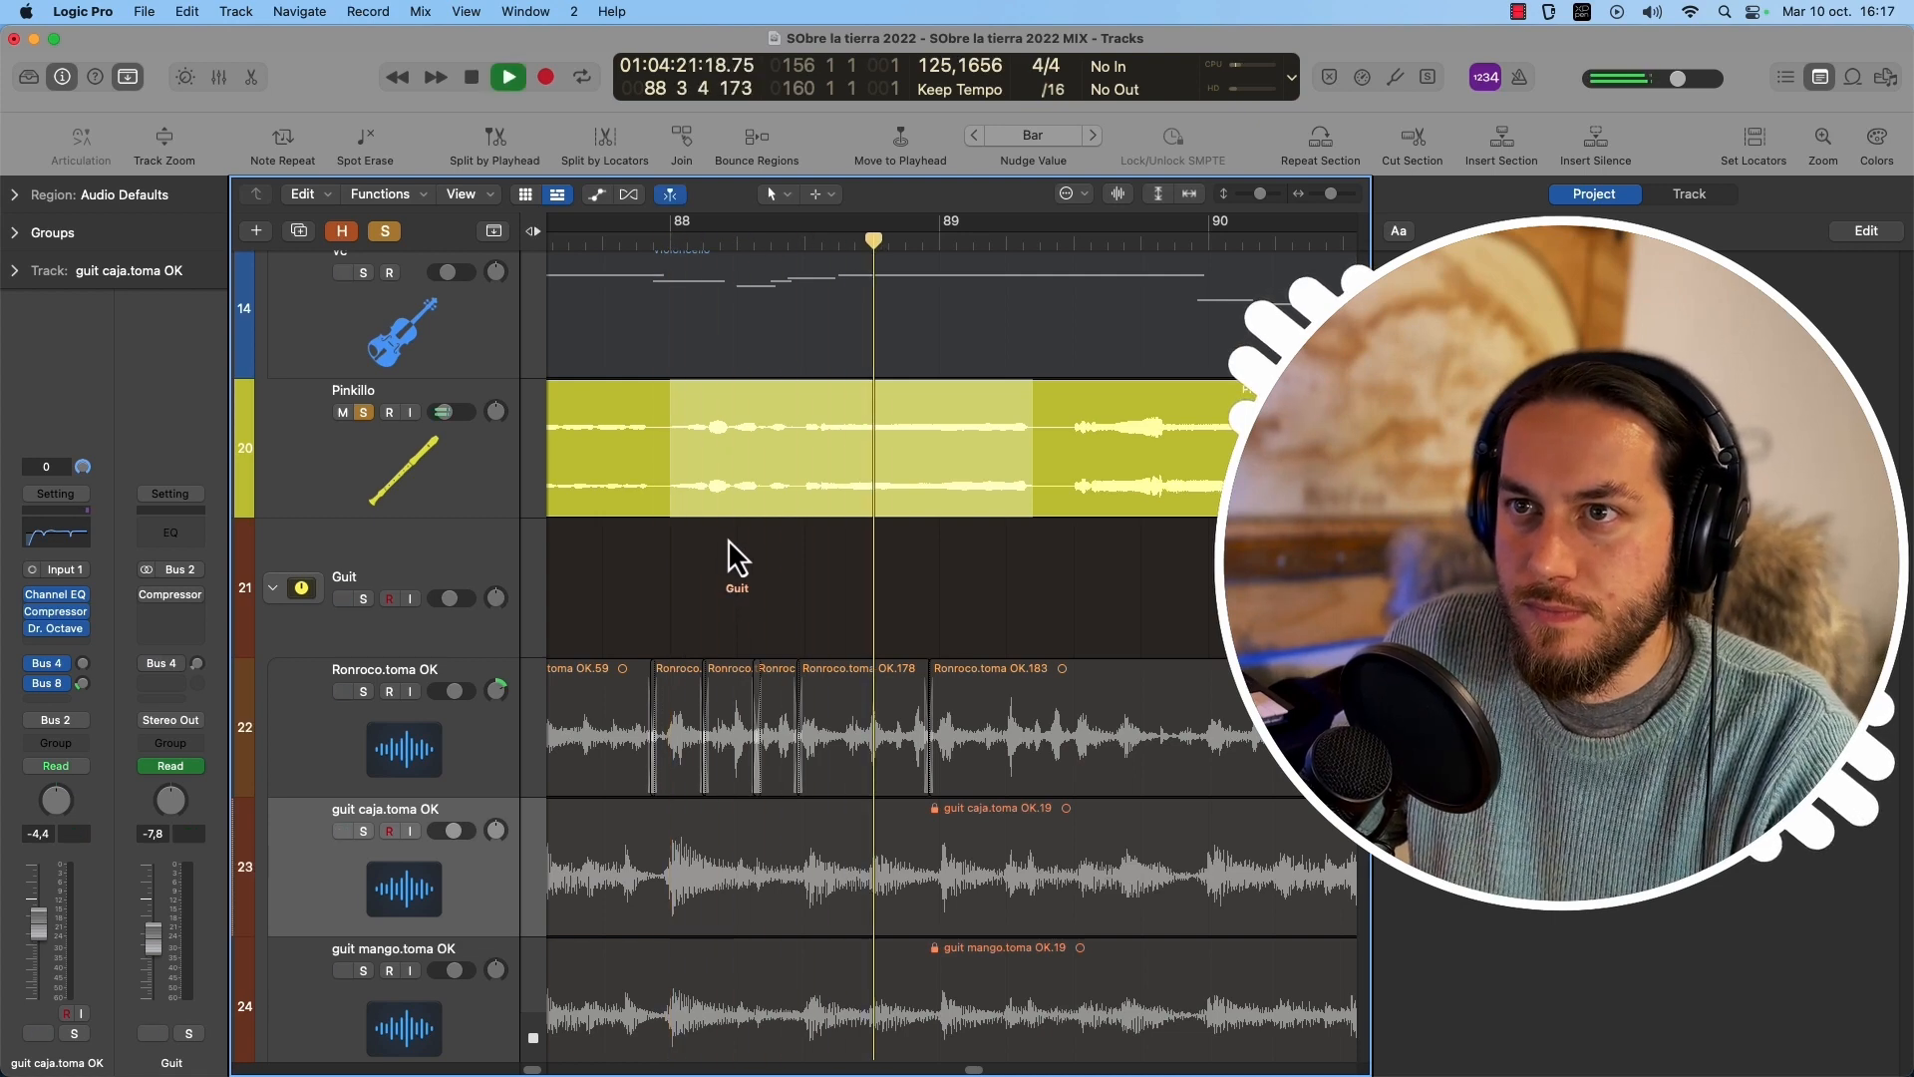
scroll(758, 527, "down", 1)
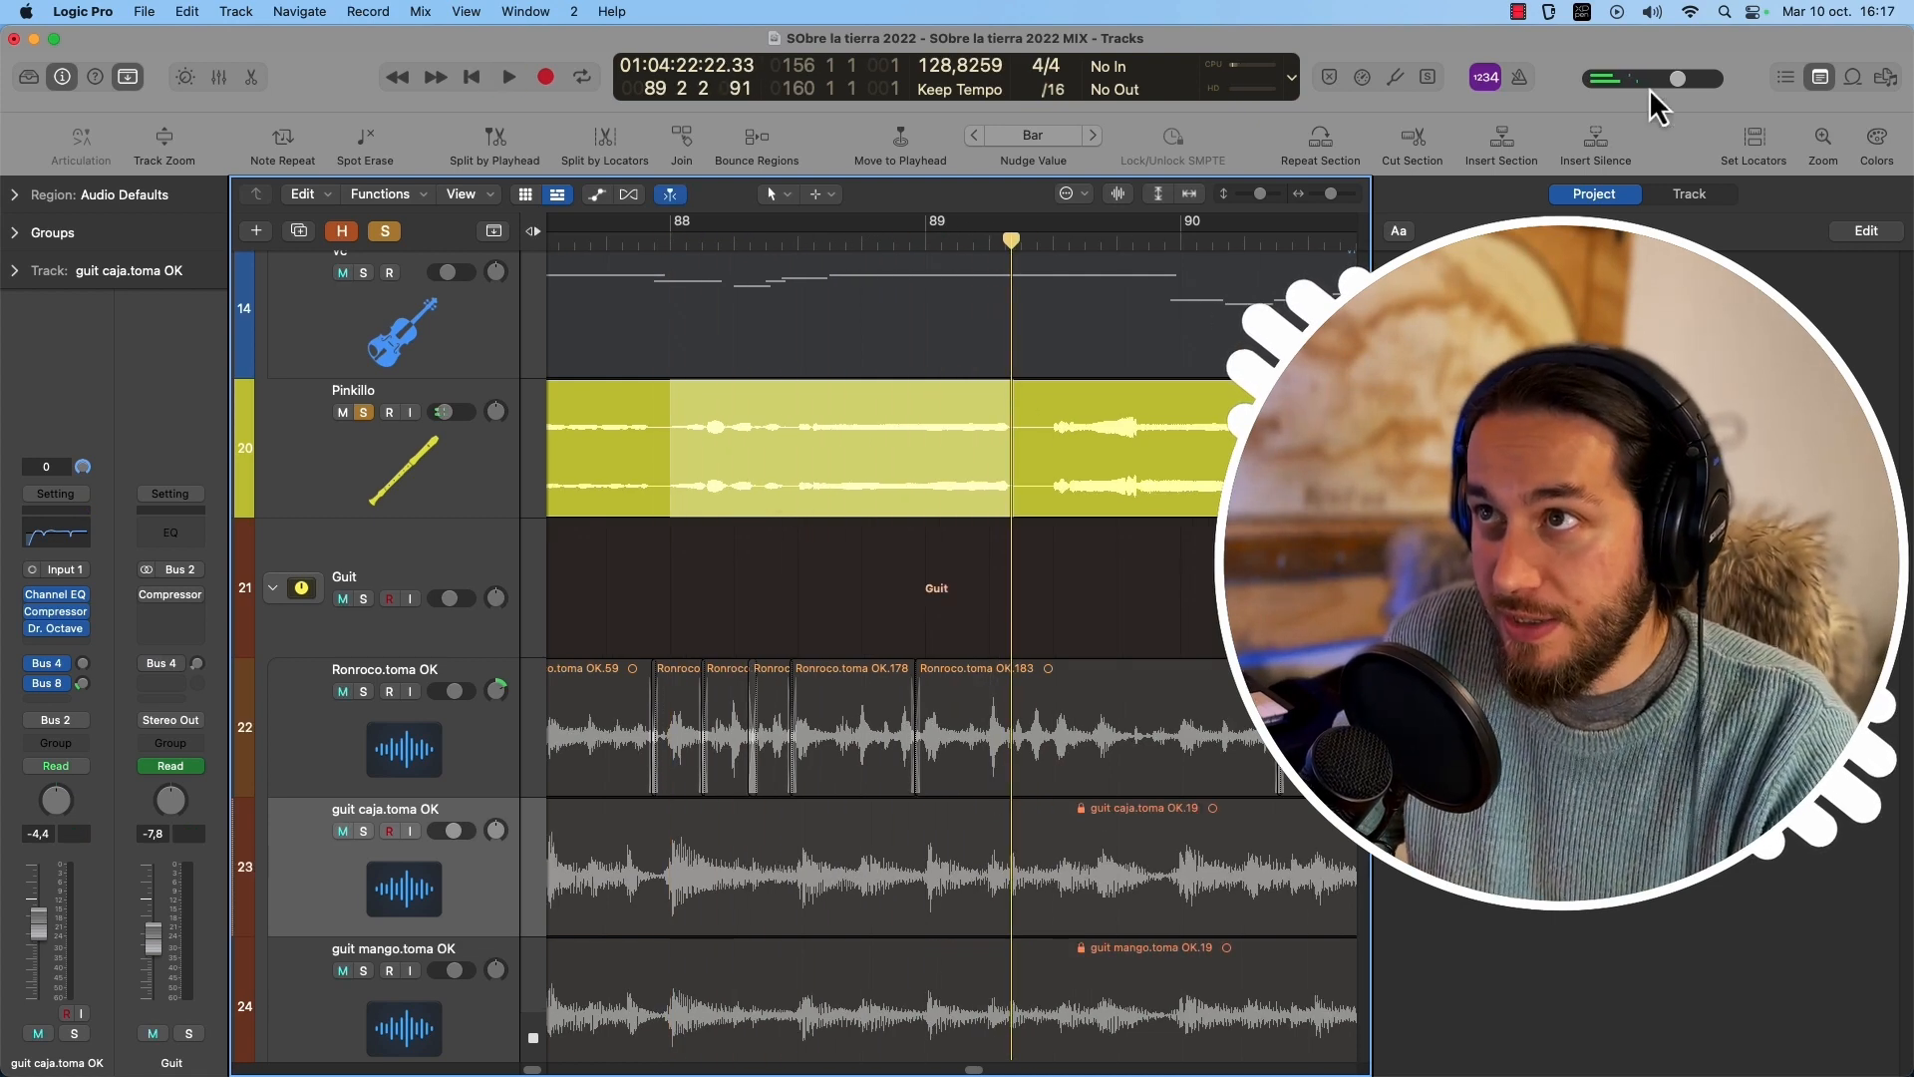
Show the Loop Browser and separate the marqueed Pinkillo phrase into its own selected region.
left_click(1852, 77)
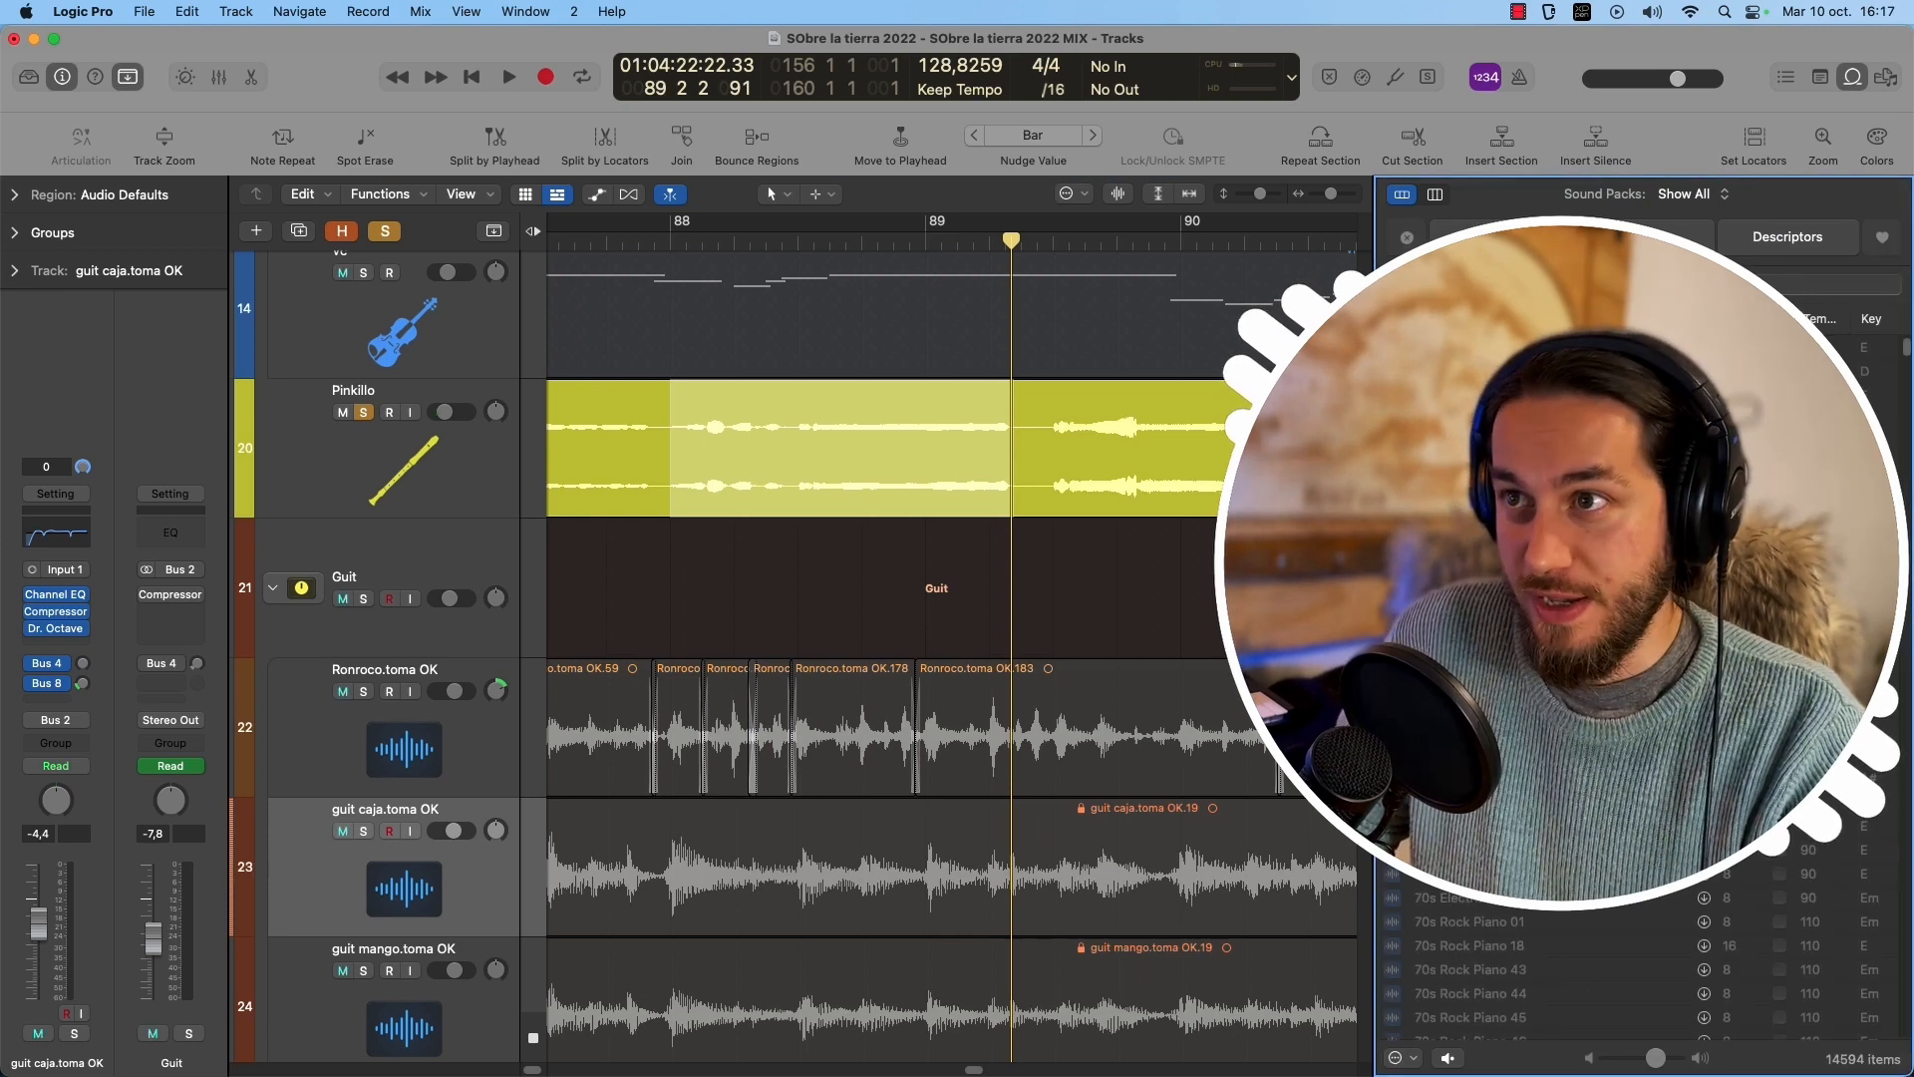
left_click(765, 474)
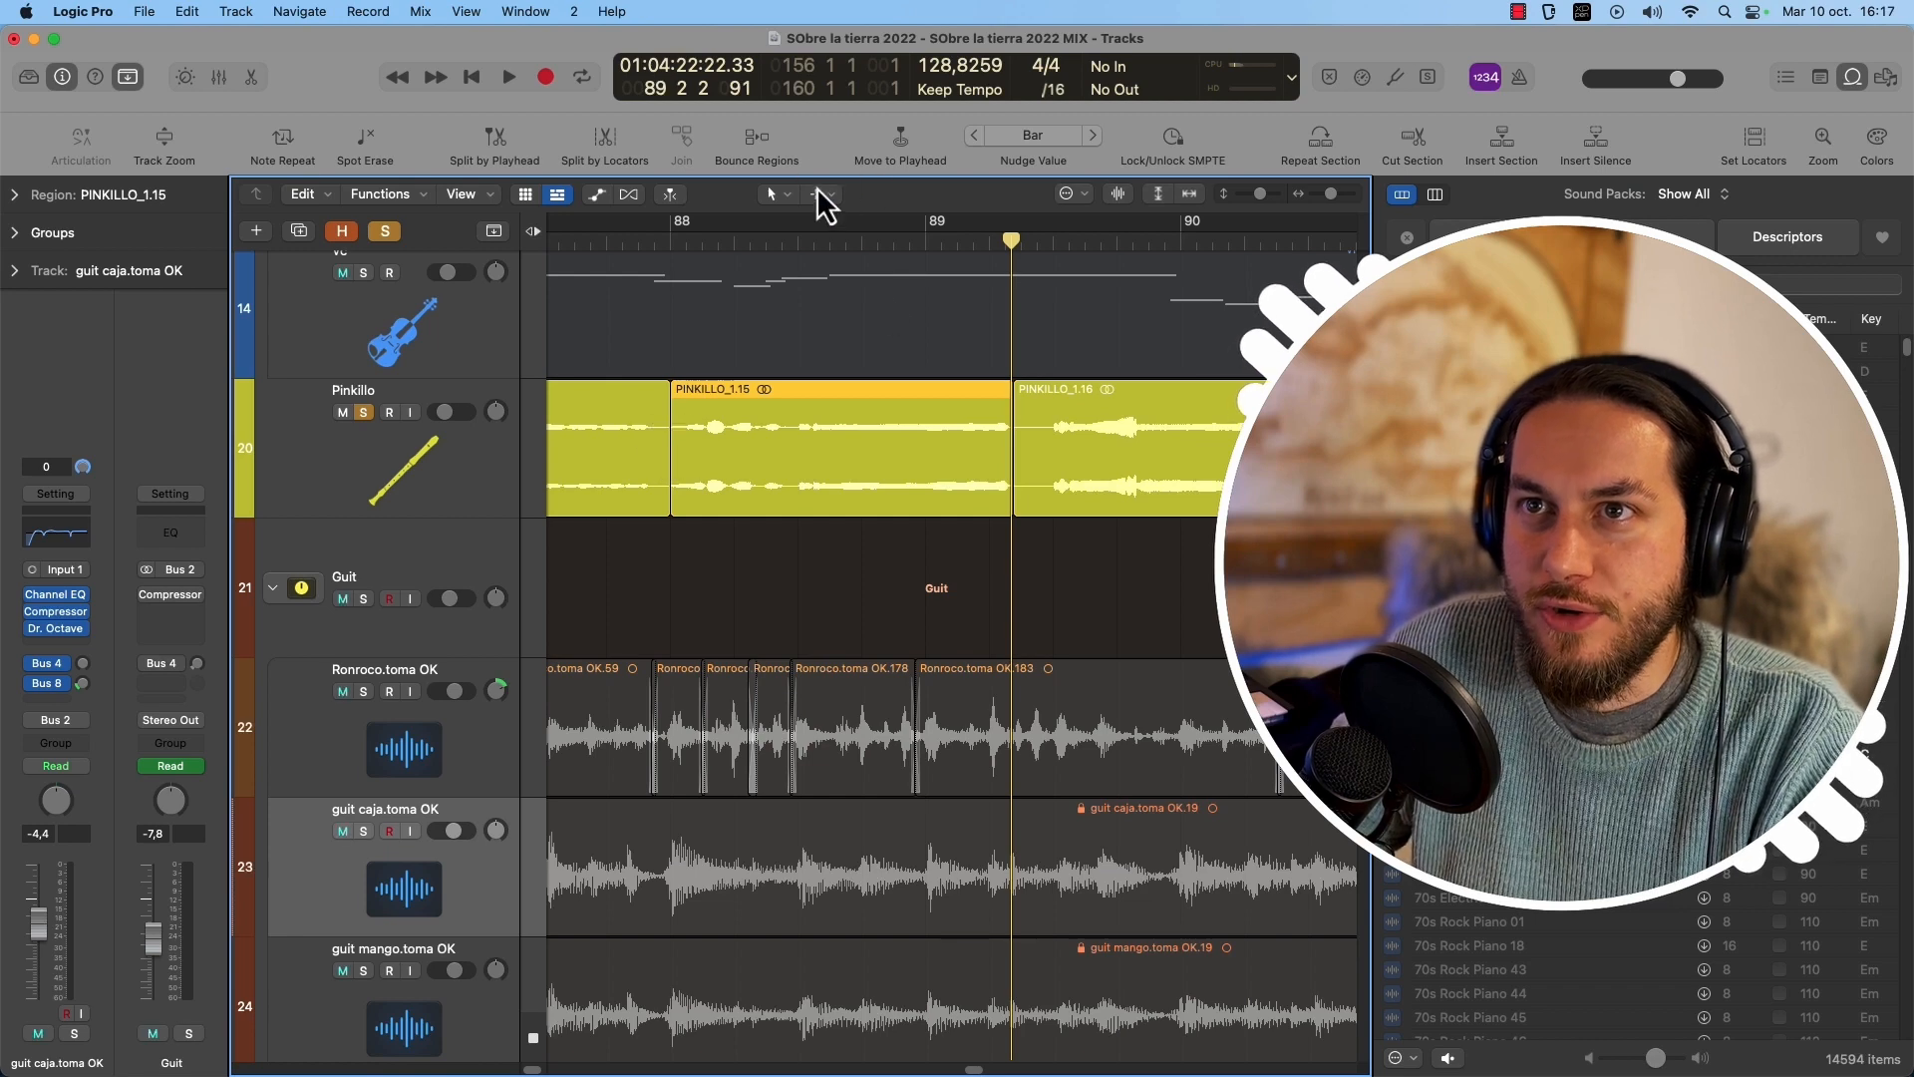
left_click(814, 576)
left_click(854, 469)
Start adding the PINKILLO_1.15 region to the Loop Library, named Pinkillo, with genre World and instrument descriptor Woodwind > Flute.
right_click(798, 485)
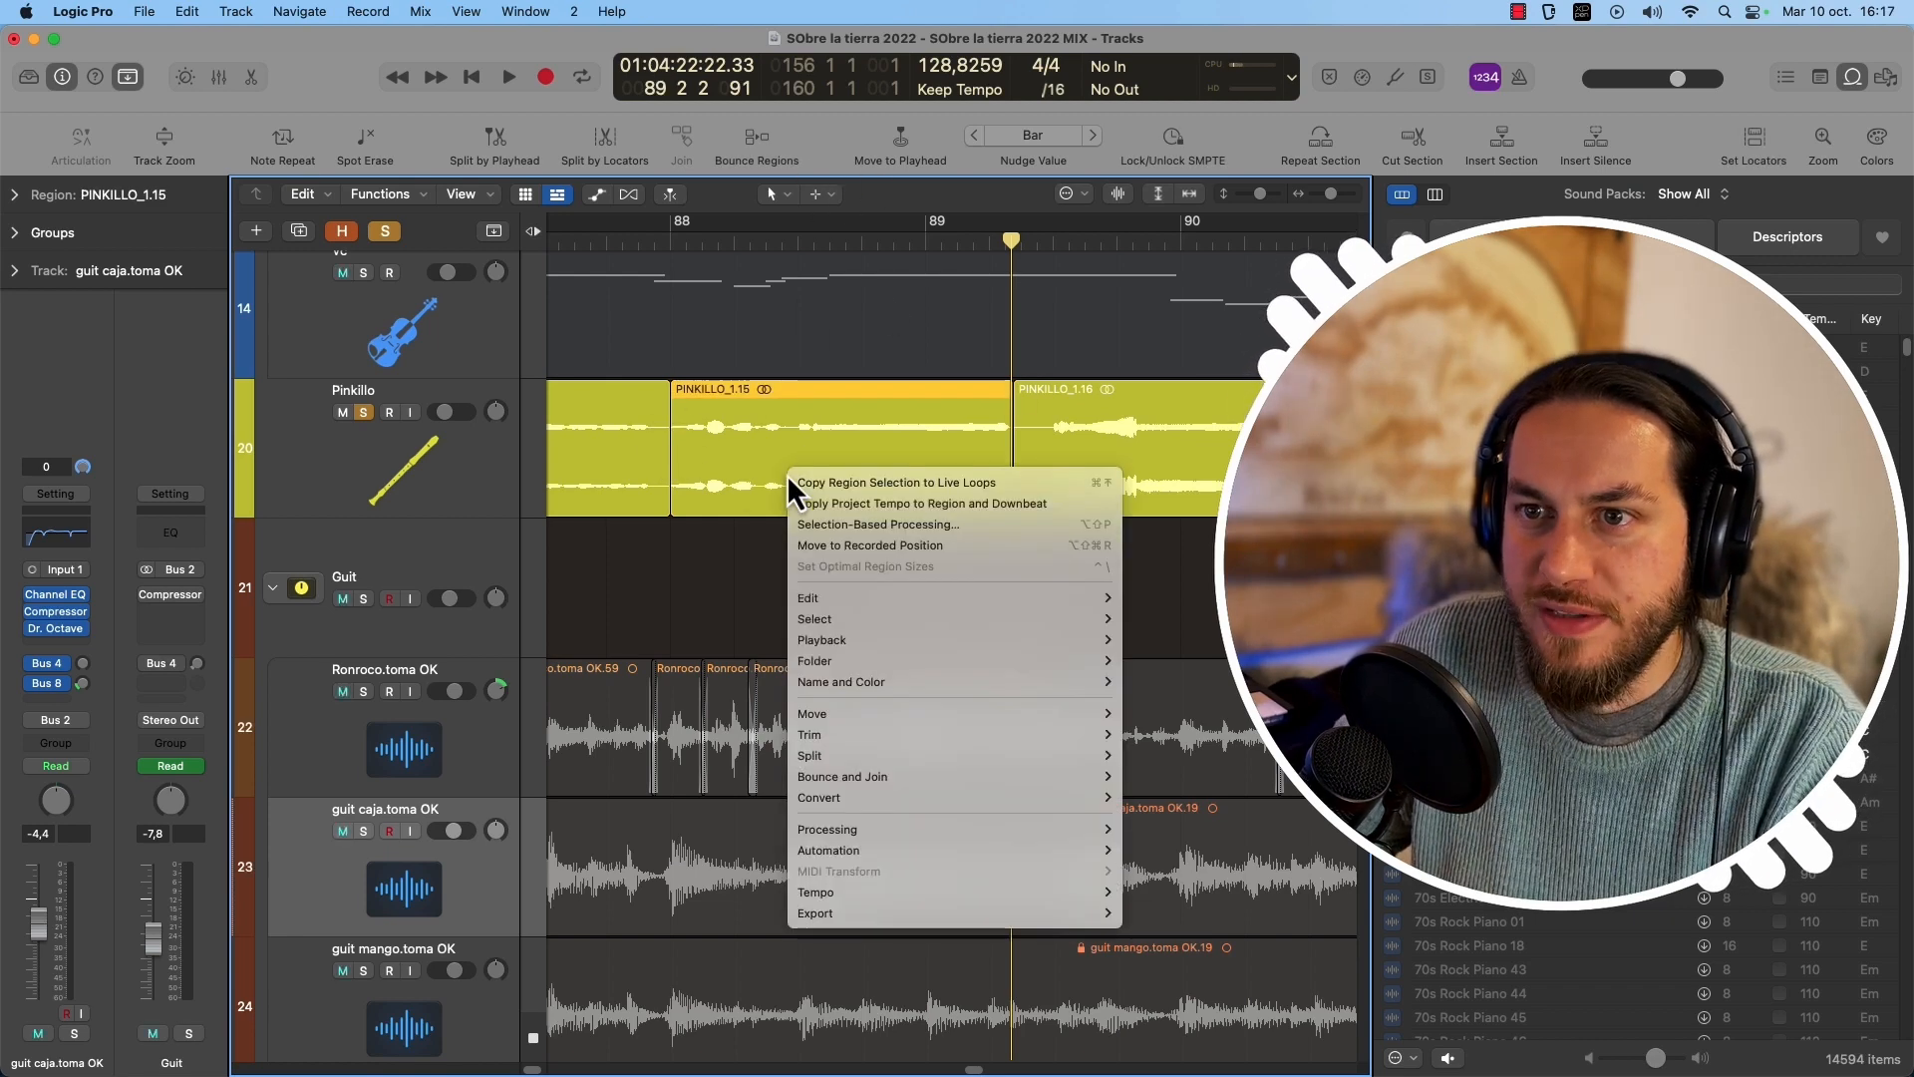
mouse_move(846, 922)
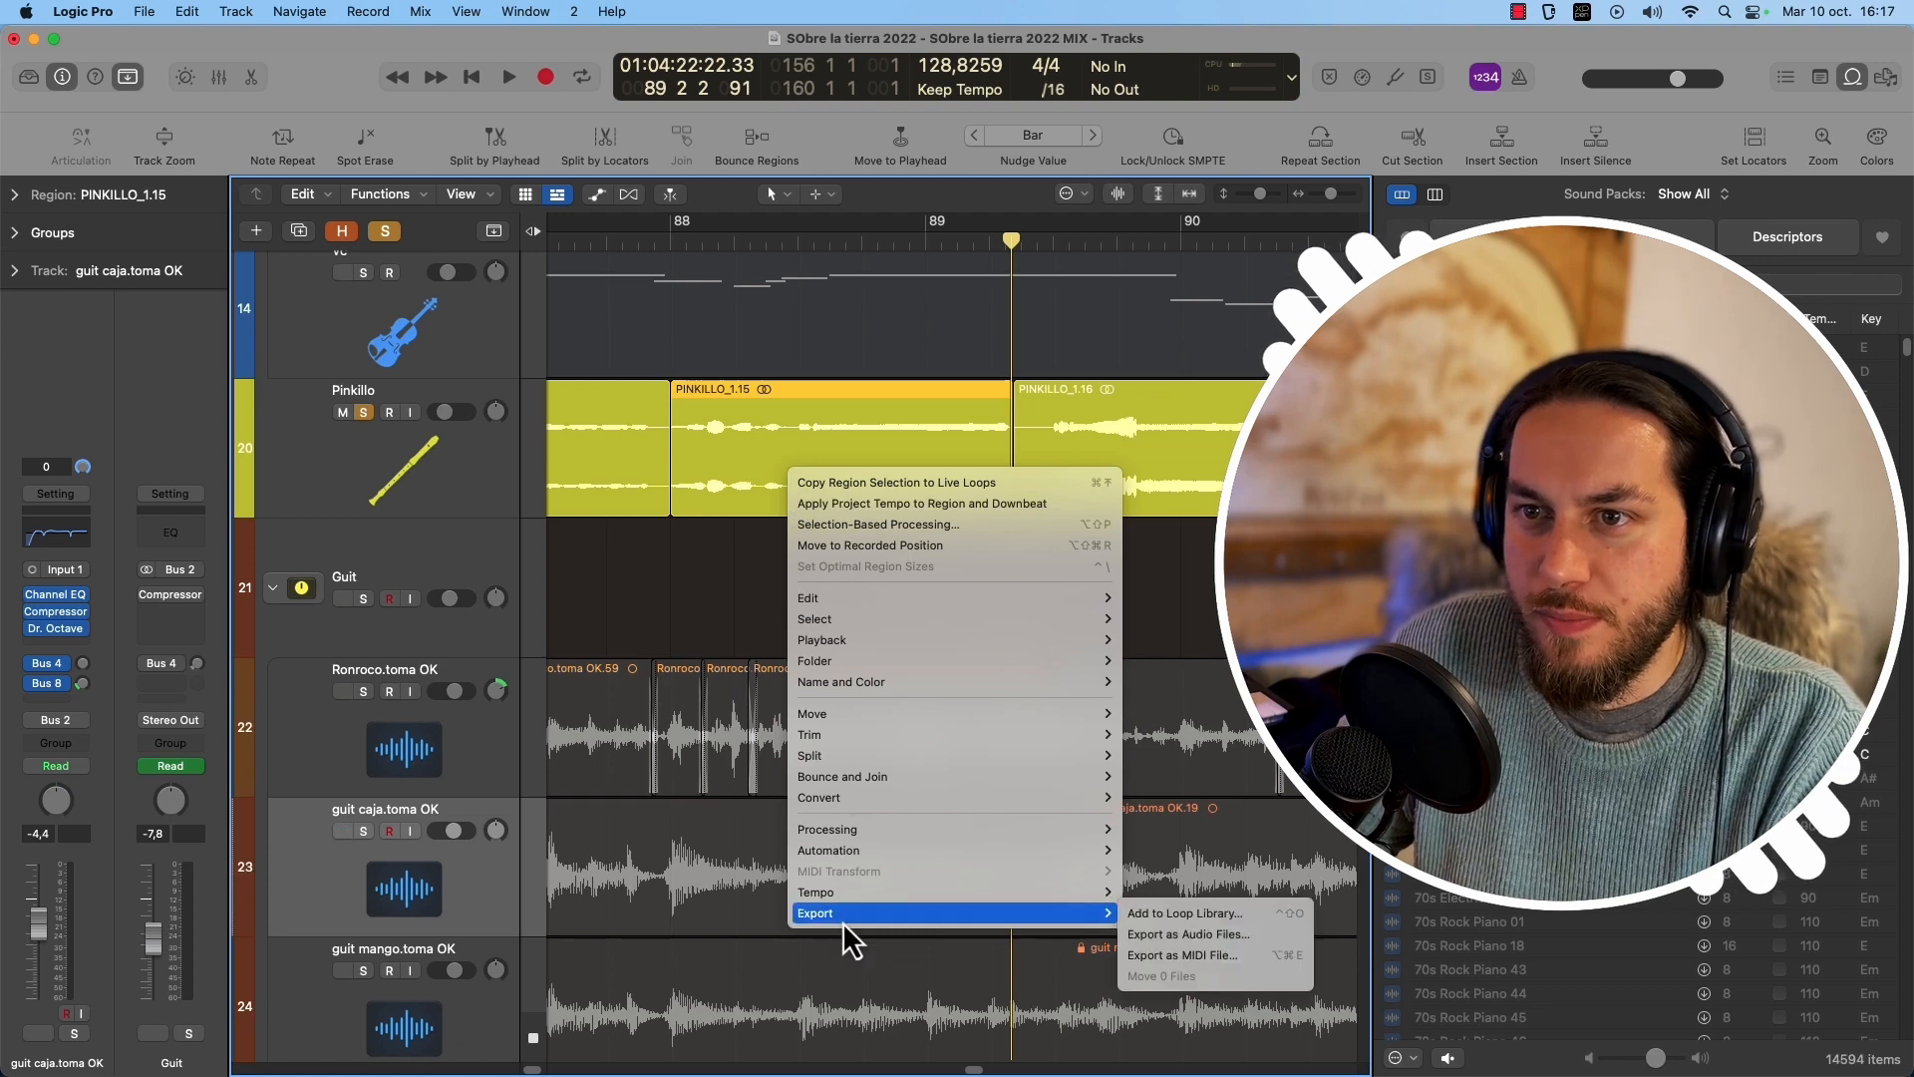
left_click(1204, 913)
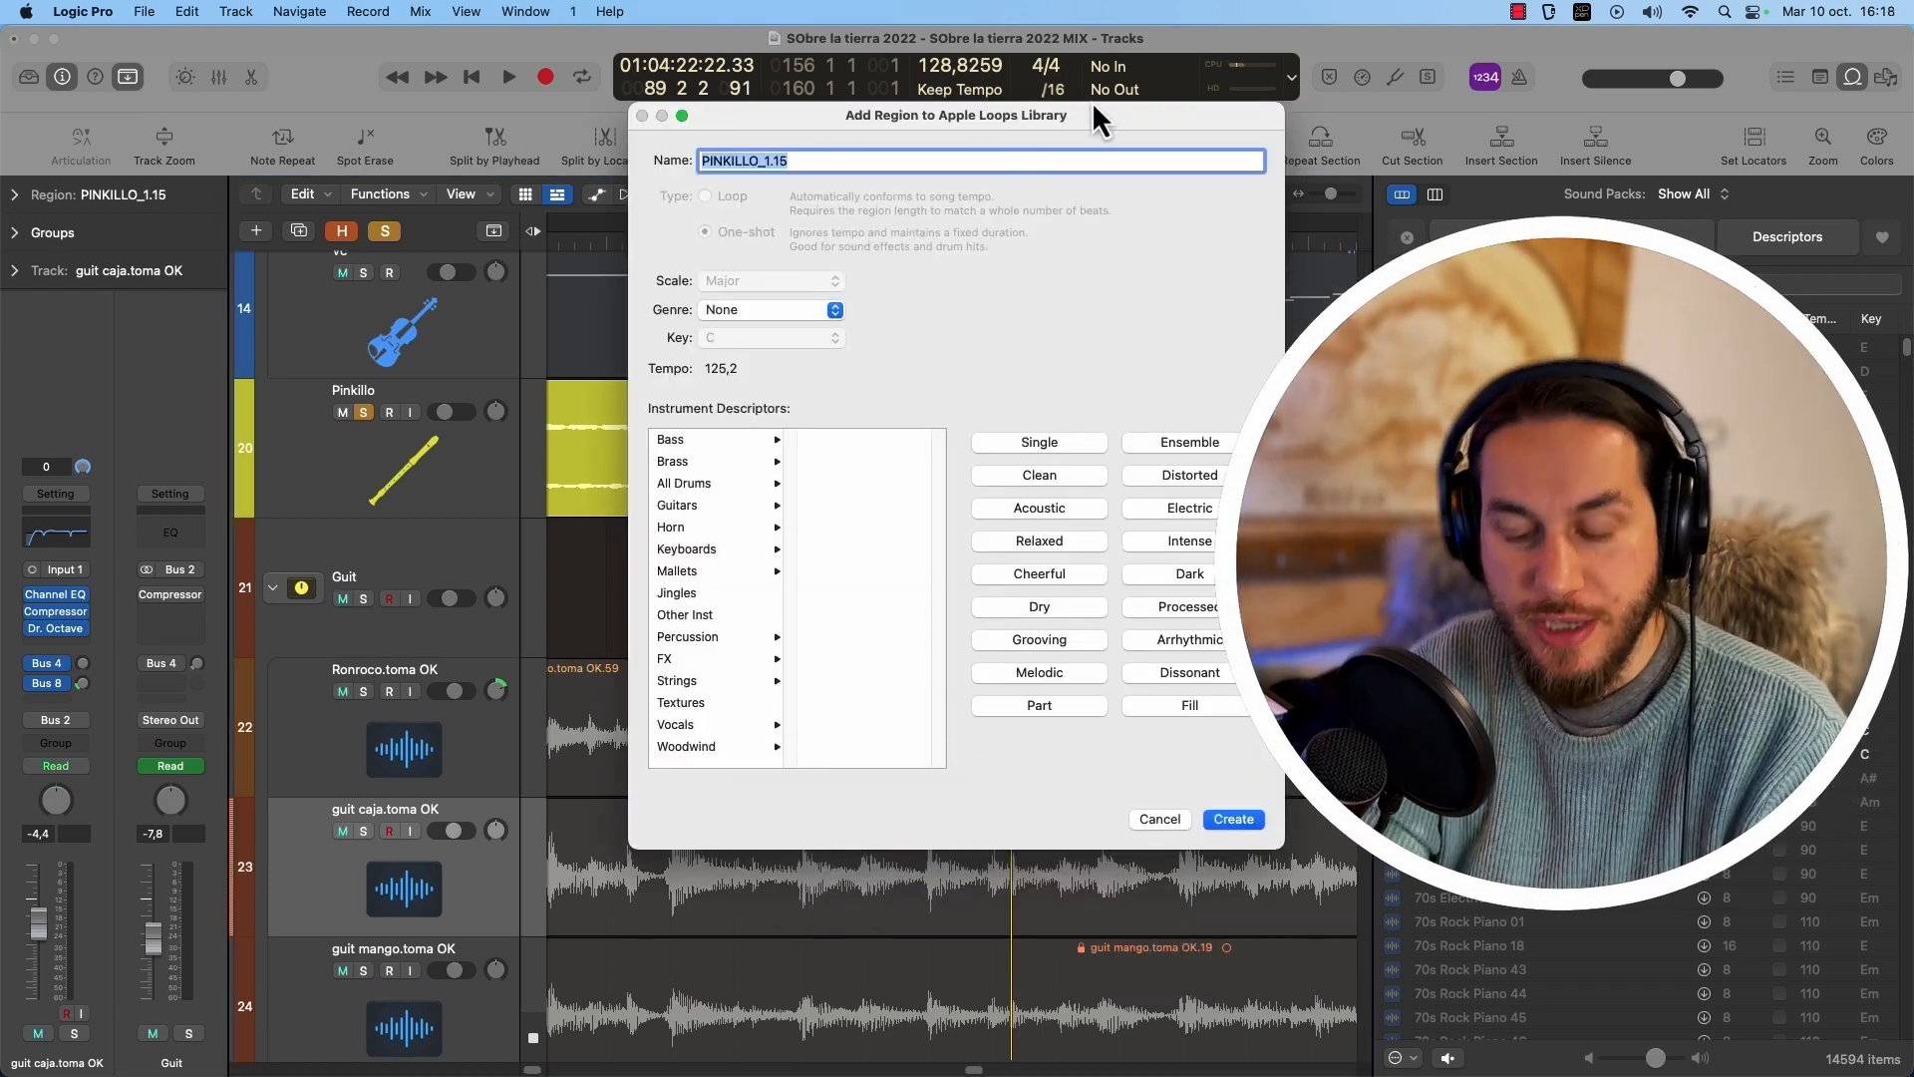
type("Pinkillo")
left_click(758, 311)
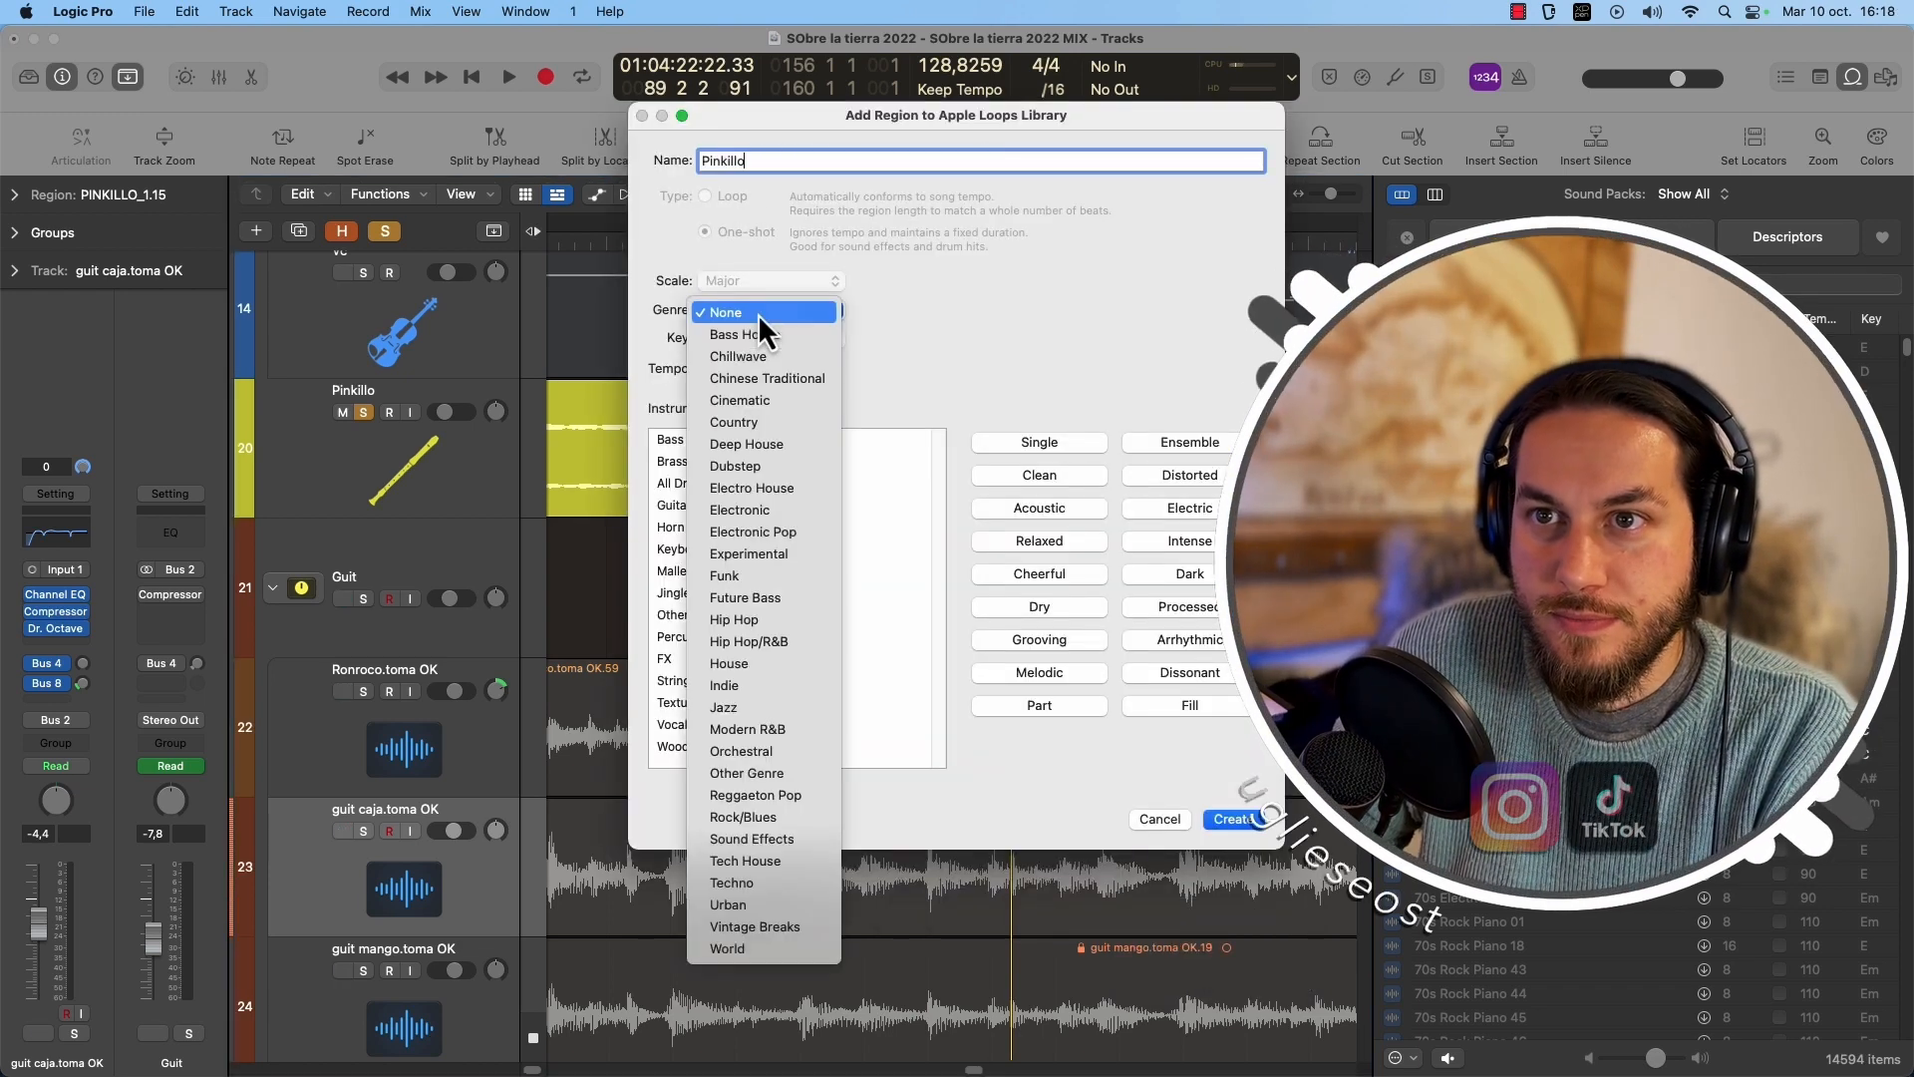
left_click(773, 949)
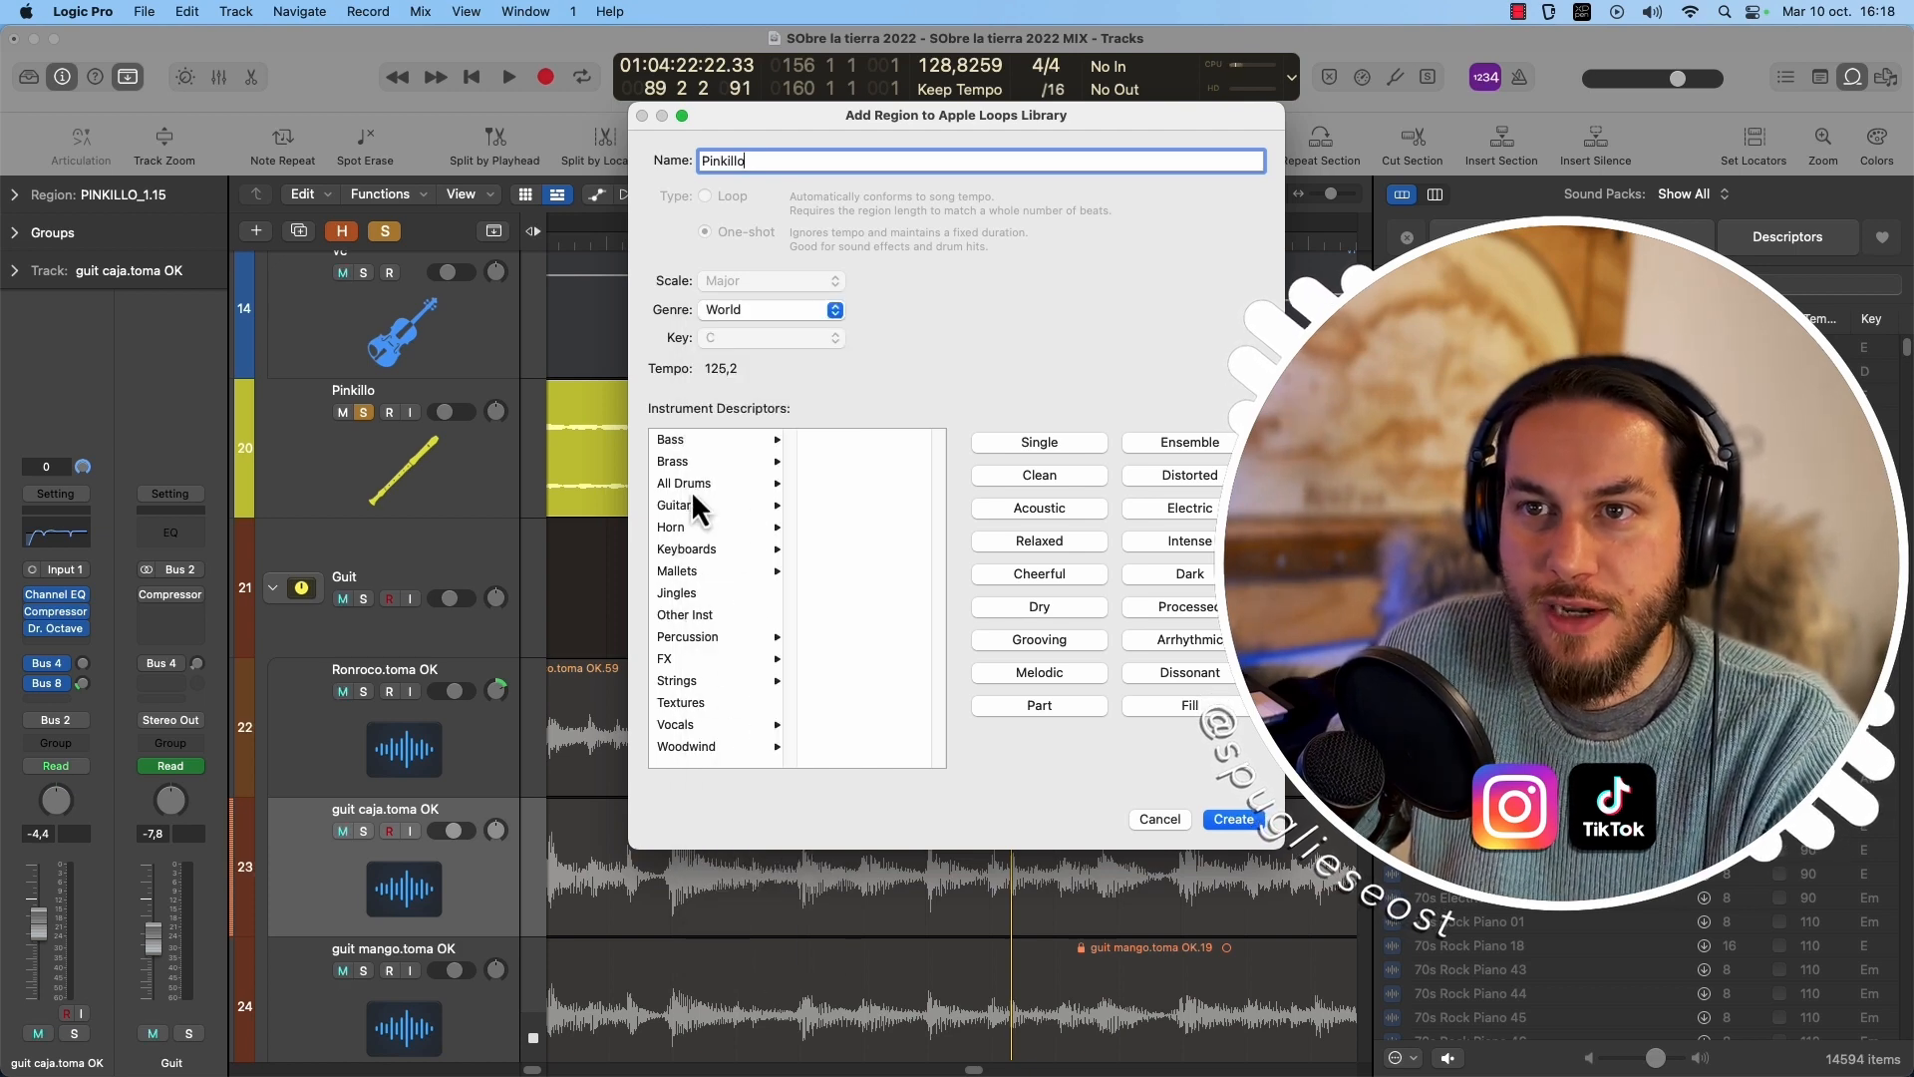
left_click(689, 750)
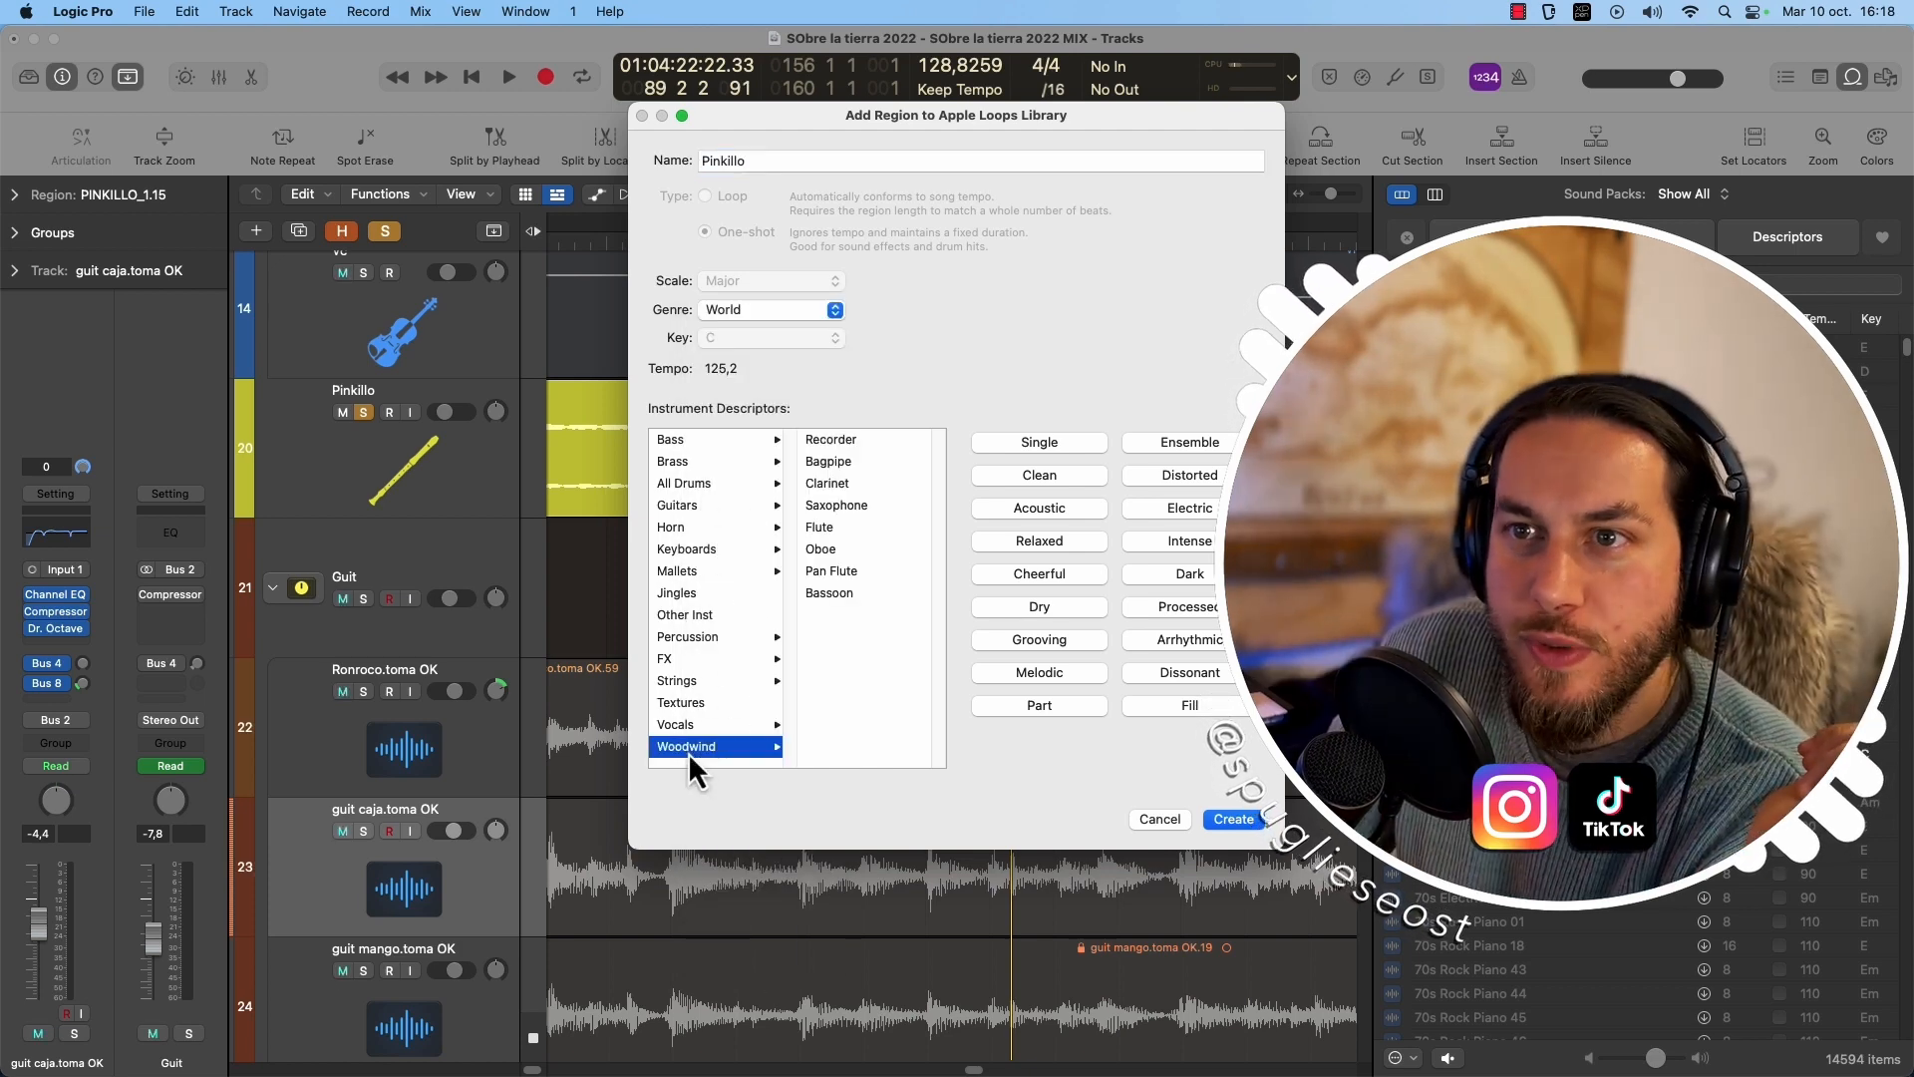
left_click(832, 530)
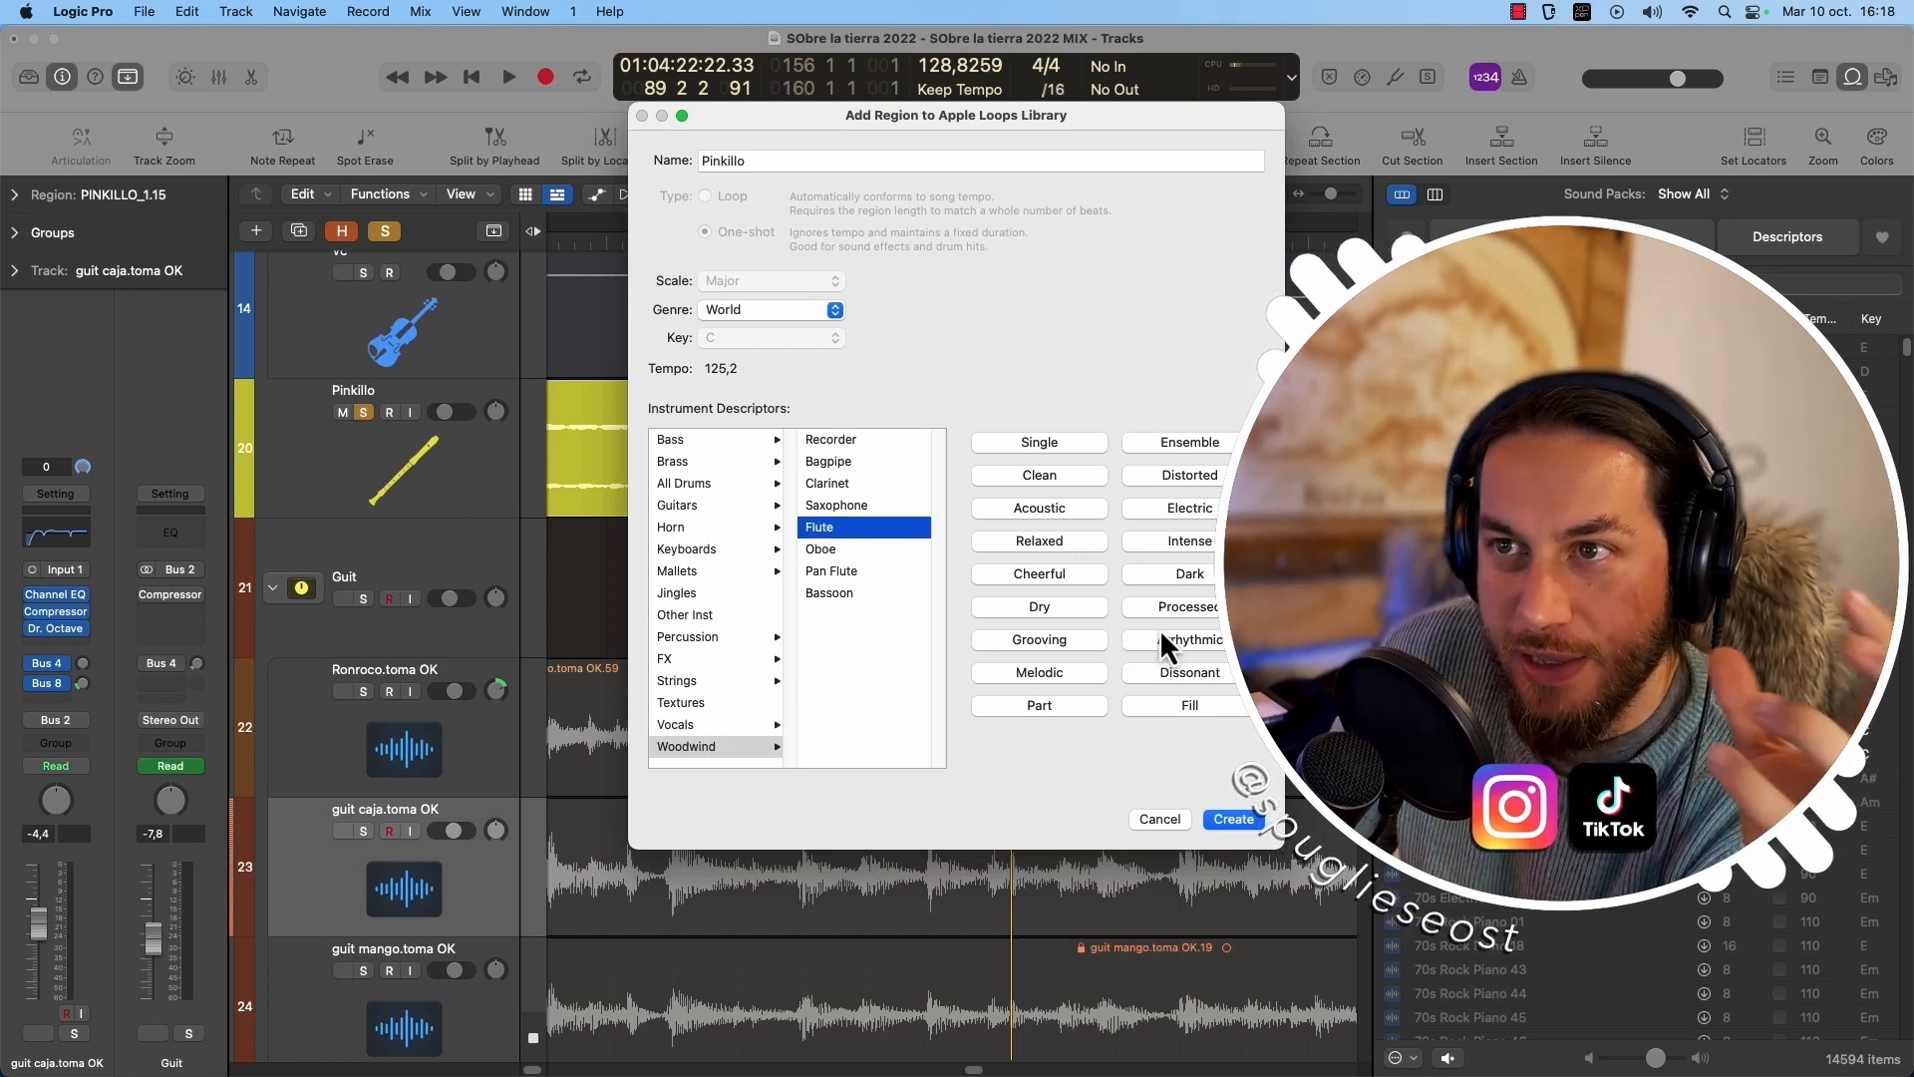
Tag the loop as Single, Clean, Acoustic, Cheerful and Melodic, and create it.
left_click(1042, 478)
left_click(1040, 575)
left_click(1059, 674)
left_click(1045, 510)
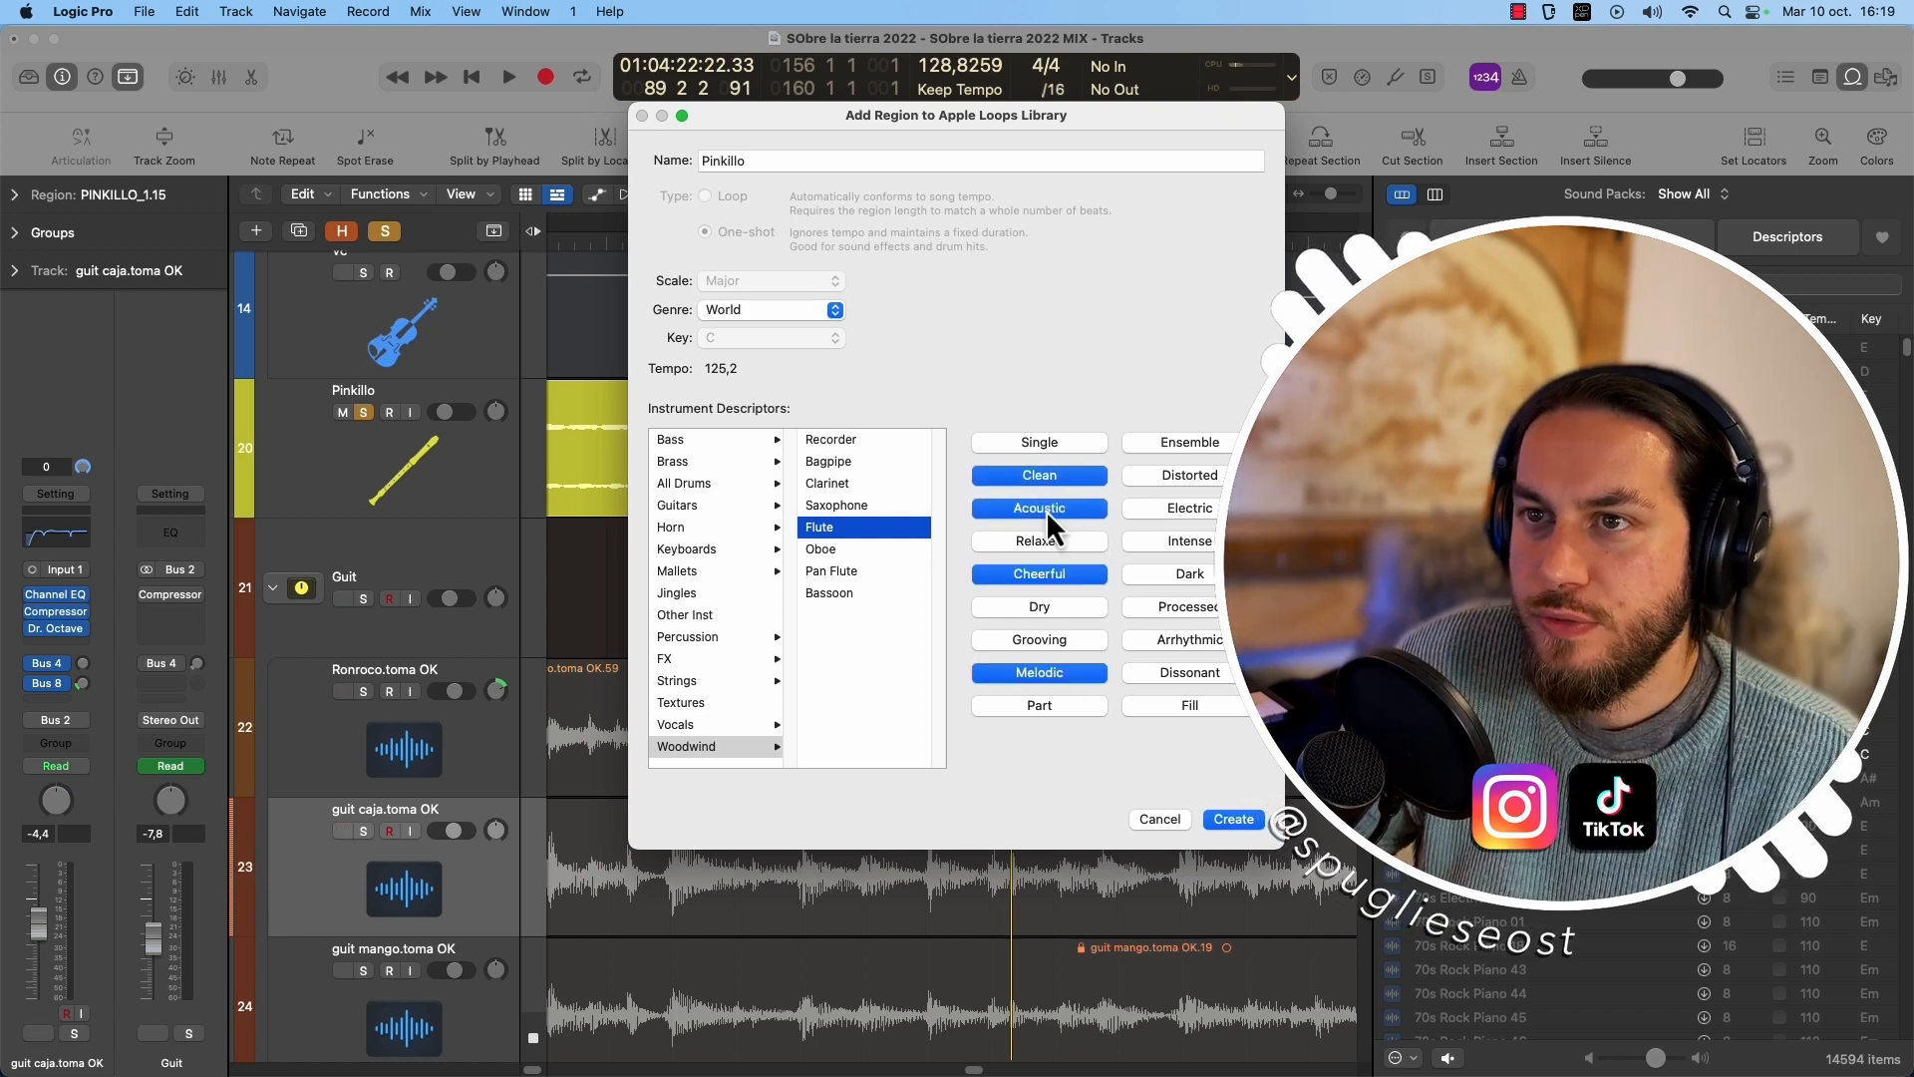
left_click(1035, 447)
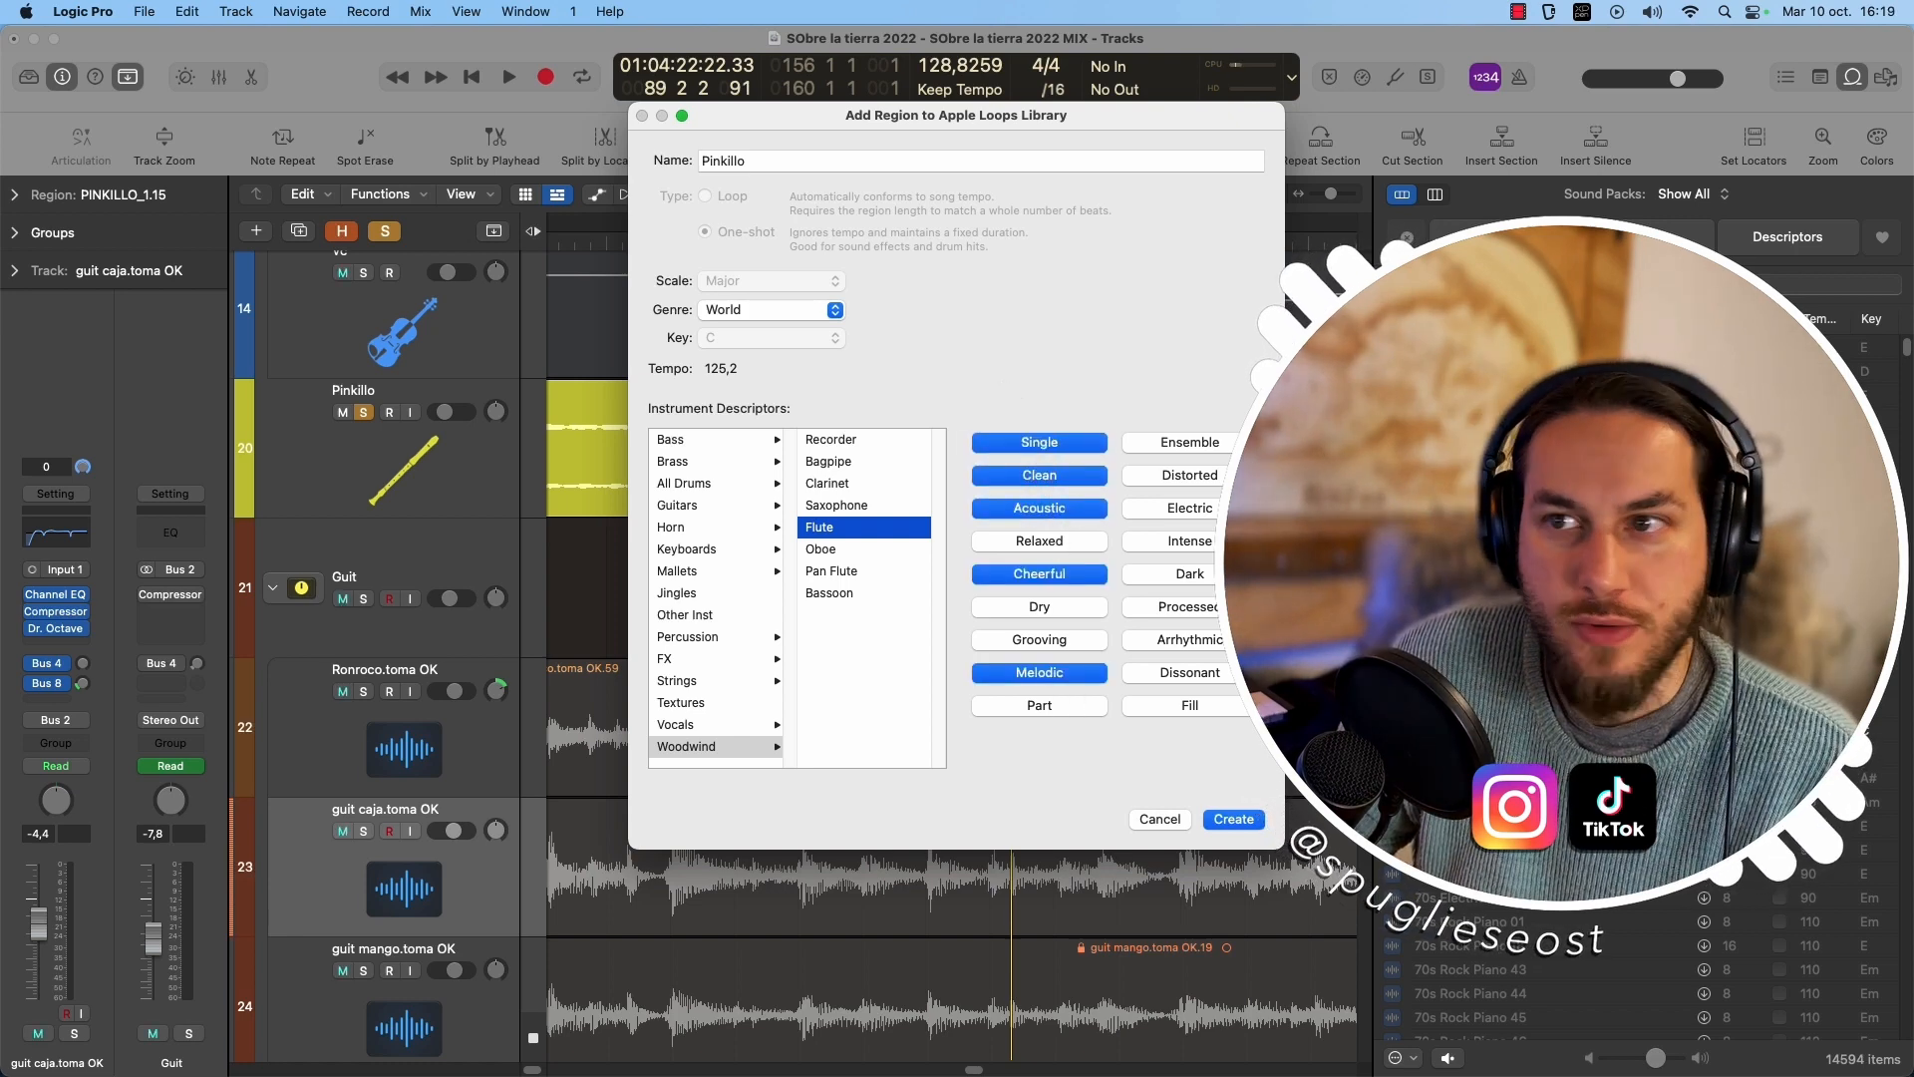
left_click(1235, 819)
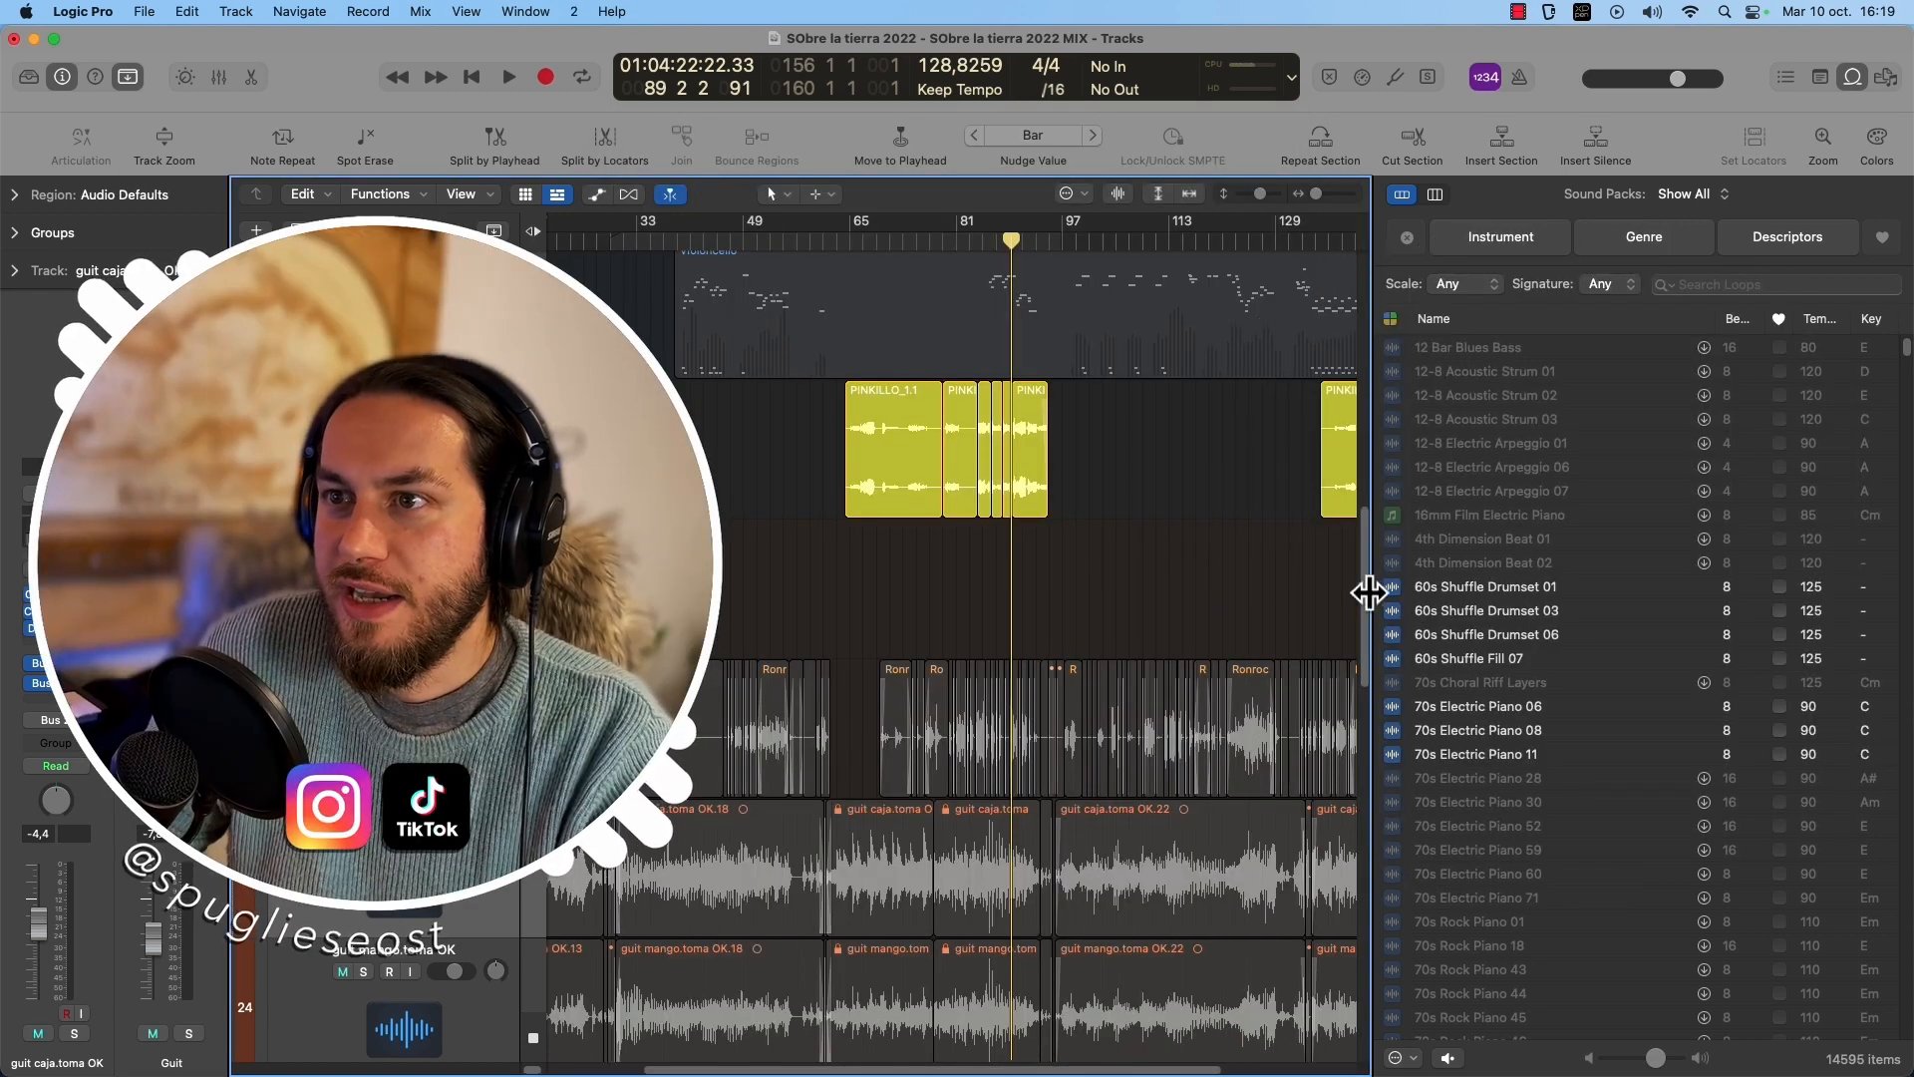
Filter the Loop Browser by instrument Woodwind and genre World, and preview the Pinkillo loop.
left_click(1466, 243)
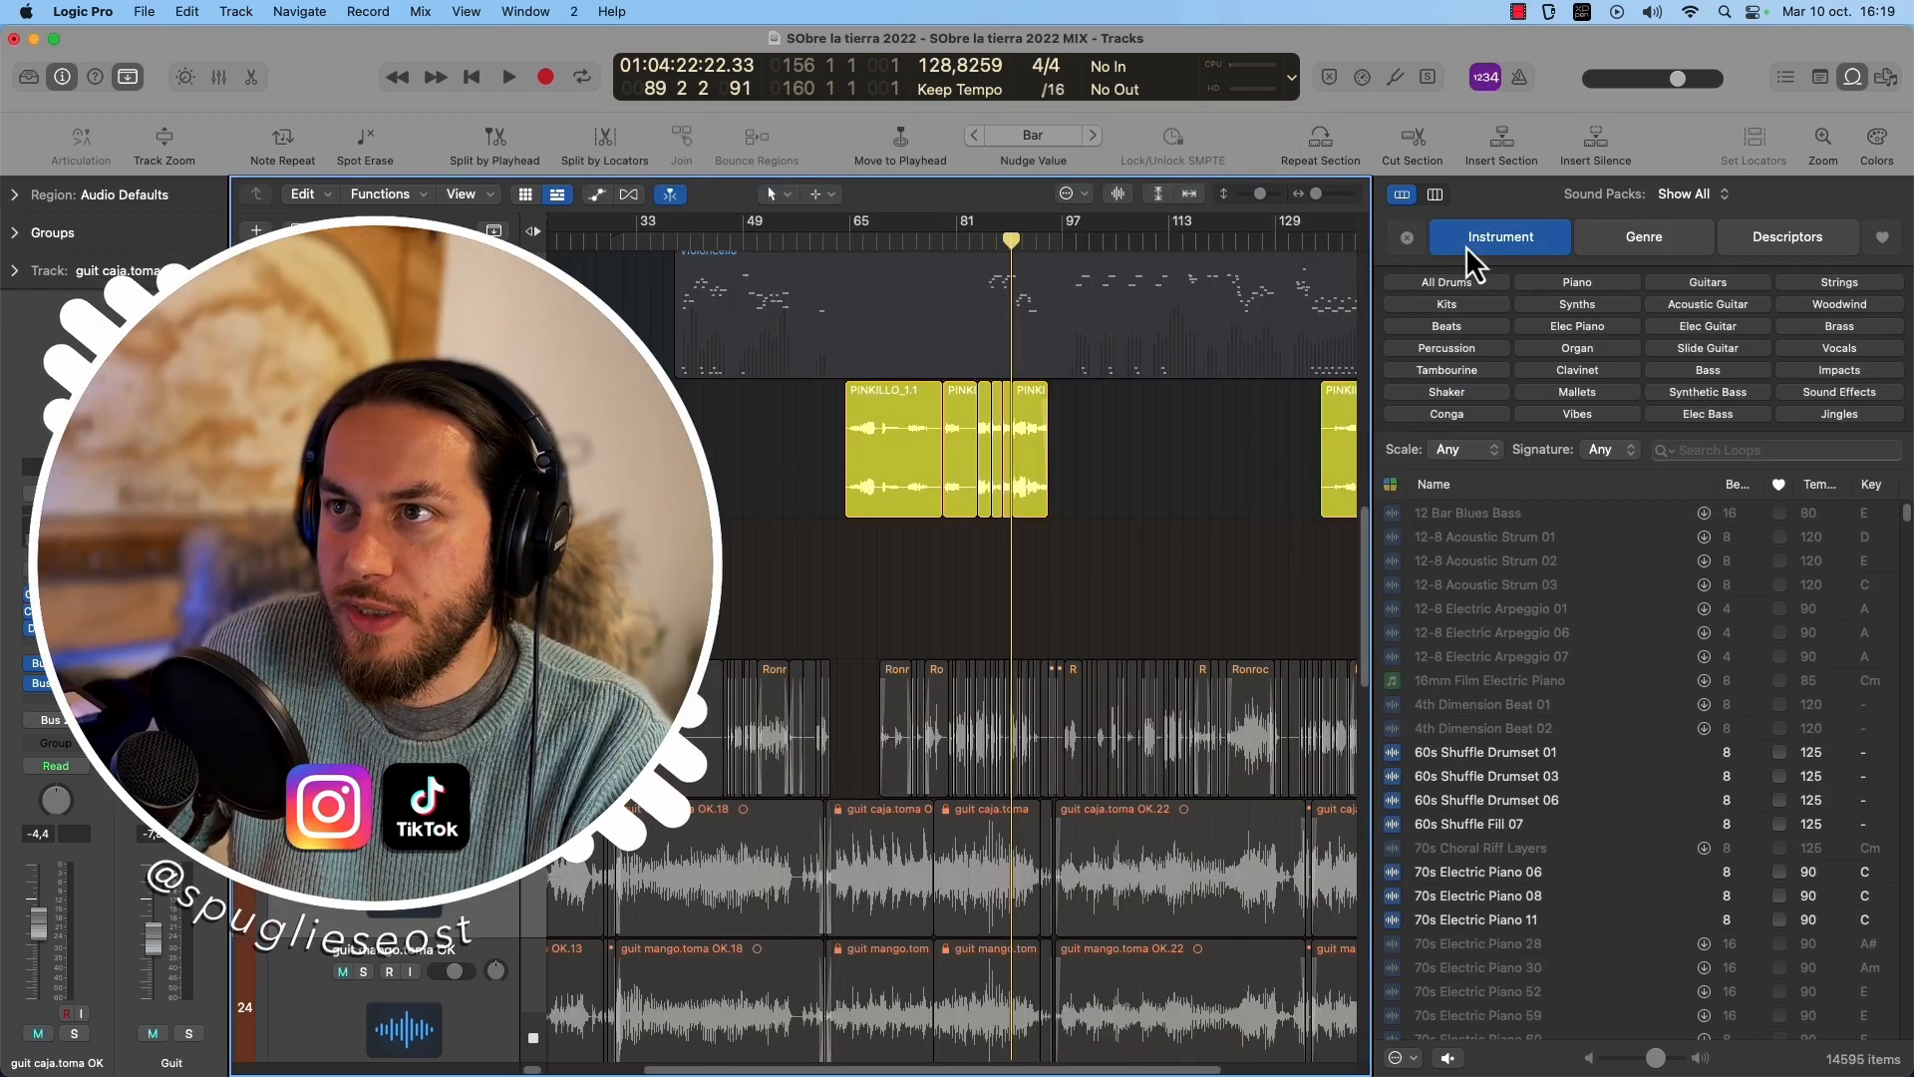
left_click(1798, 310)
left_click(1599, 248)
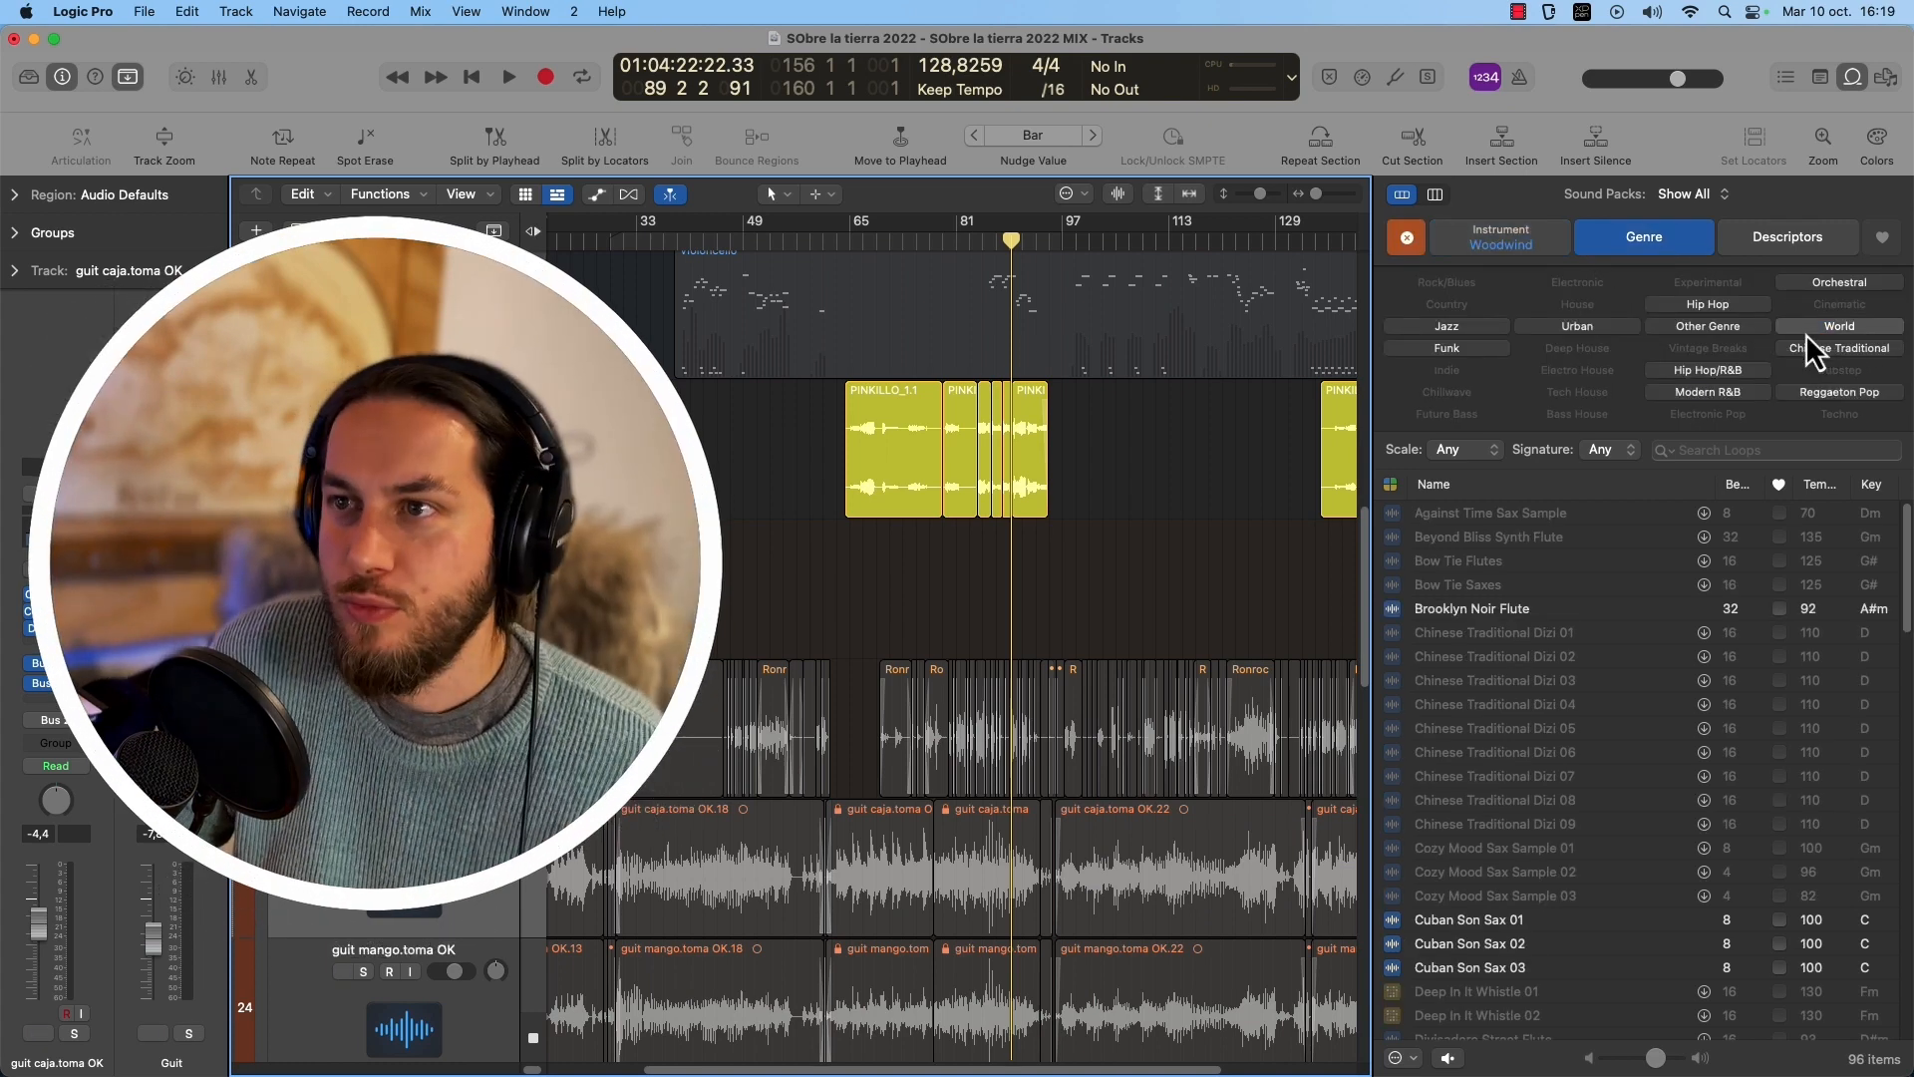
left_click(1804, 333)
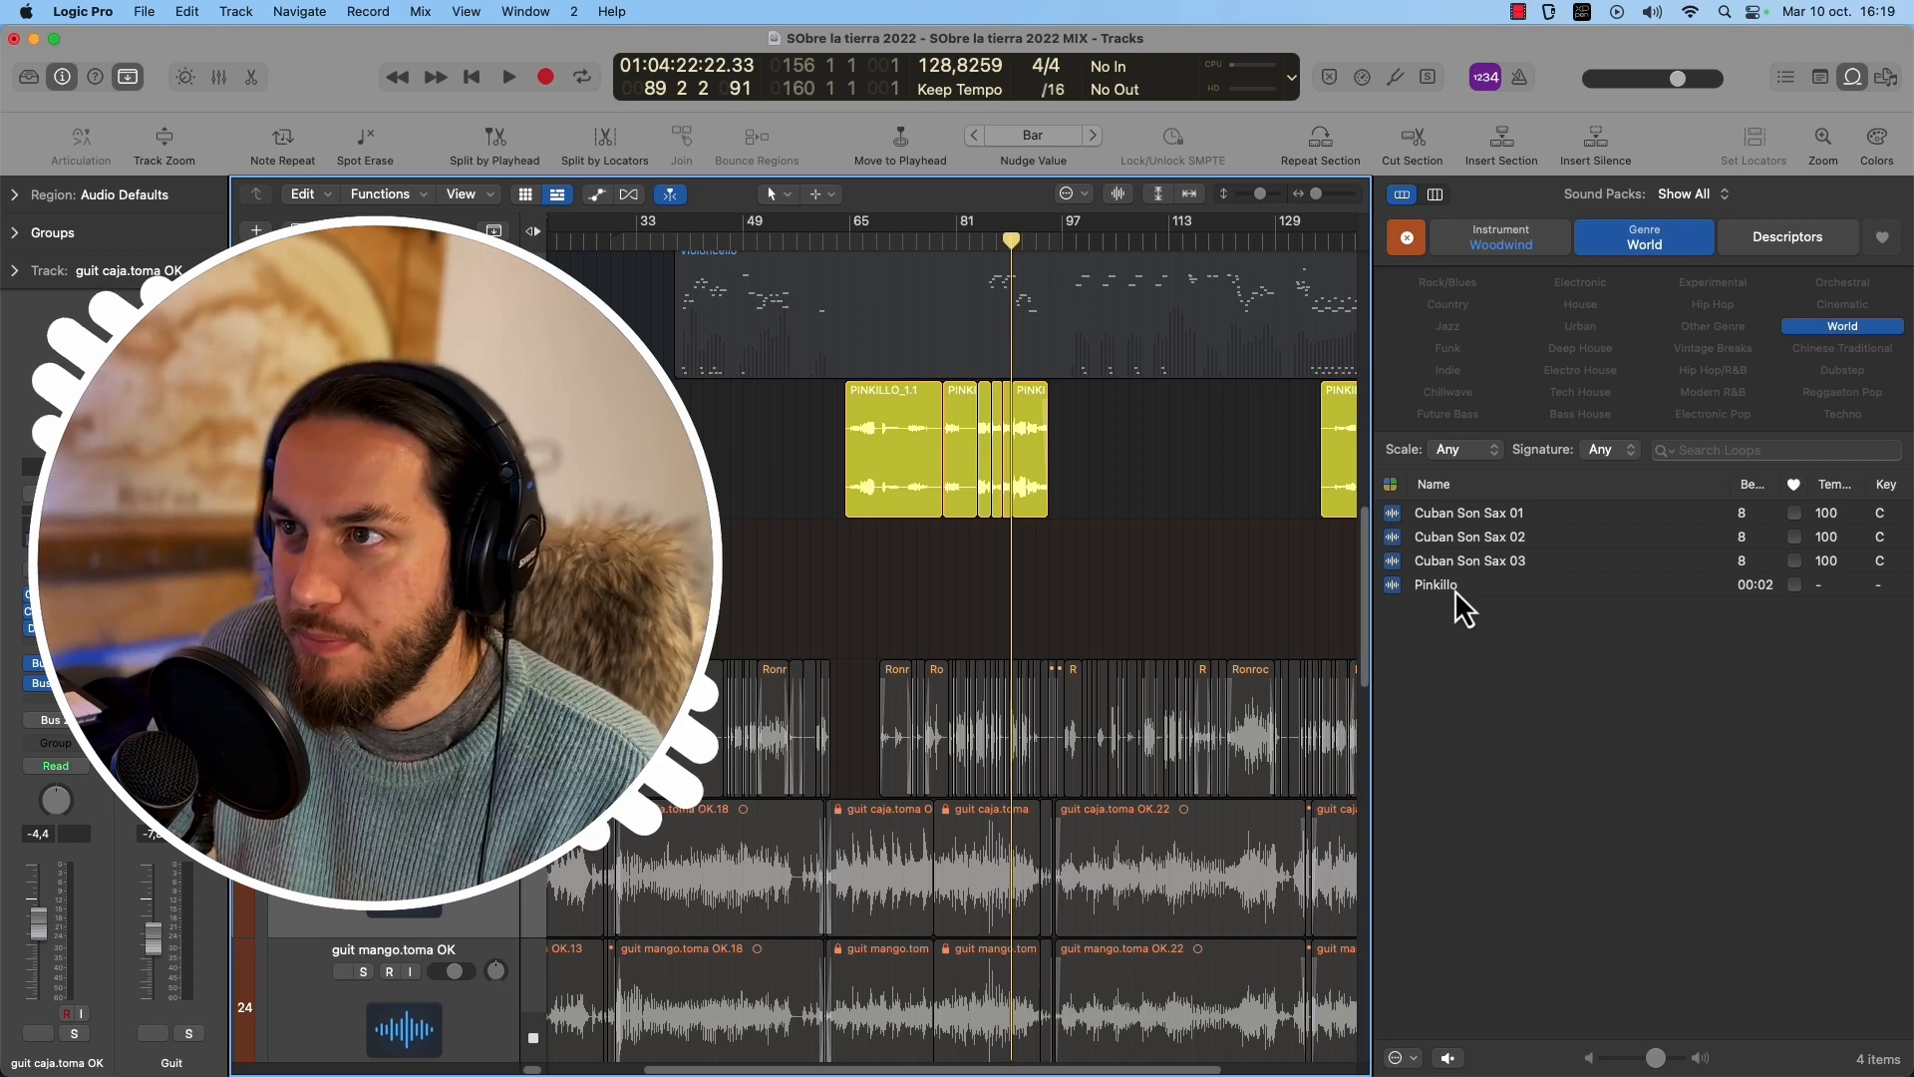
left_click(1421, 588)
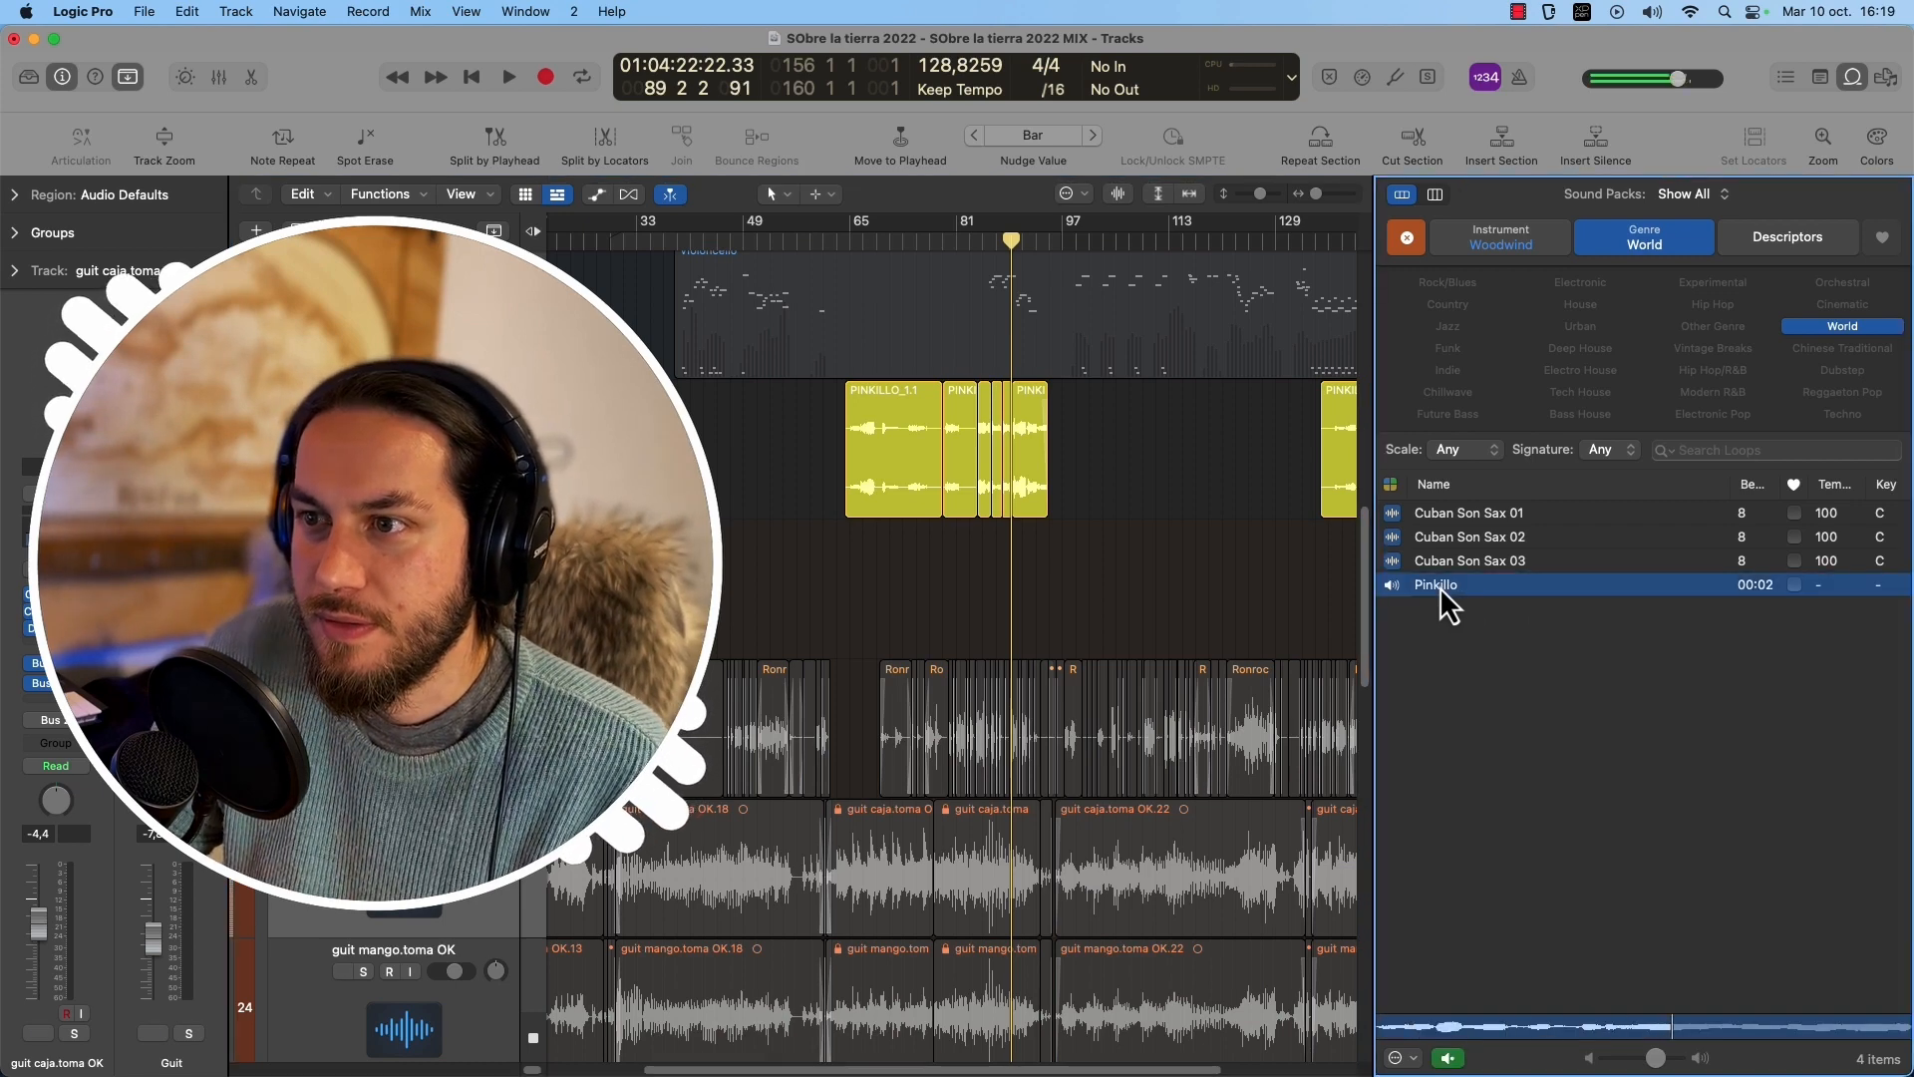
Place the Pinkillo loop in the arrangement on the PINKILLO track, after the existing group of regions.
left_click_drag(1440, 586, 1110, 452)
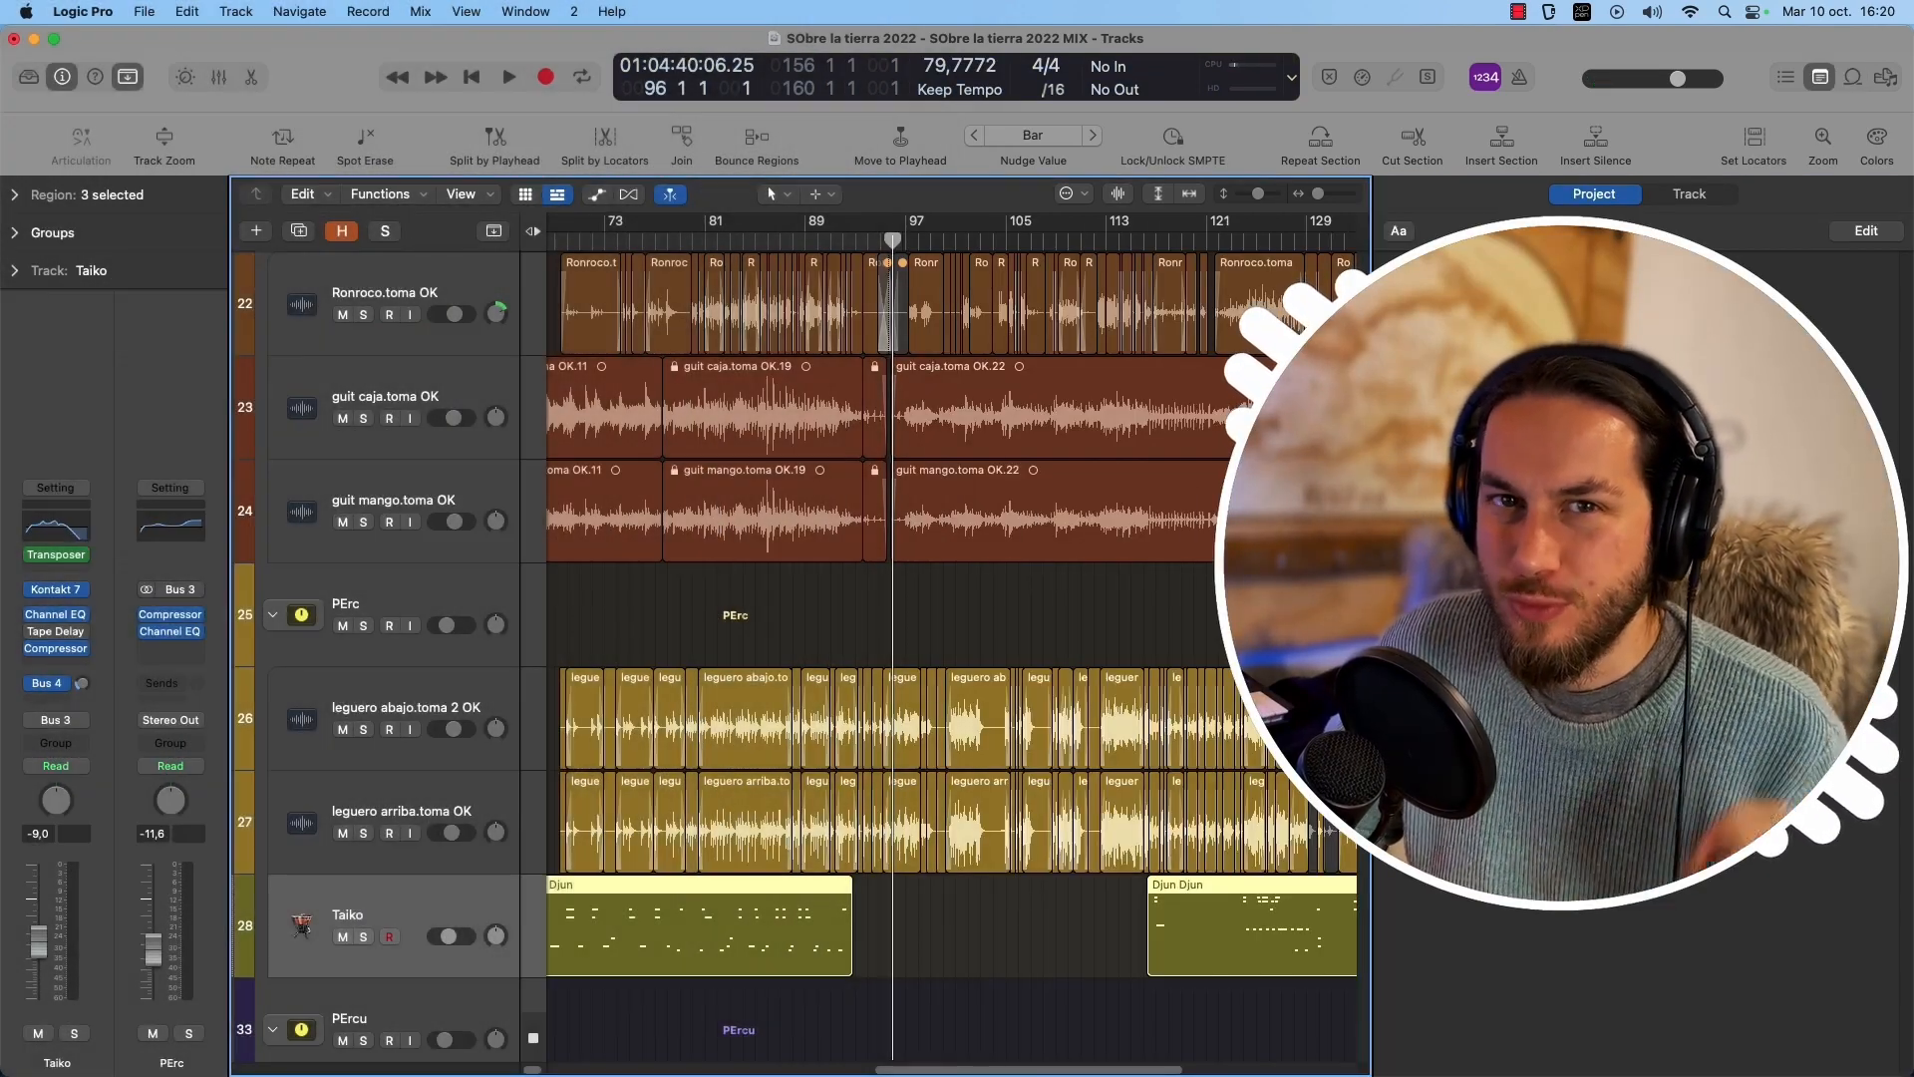
Hide and show the toolbar, and open its customization options to view the available functions.
left_click(128, 76)
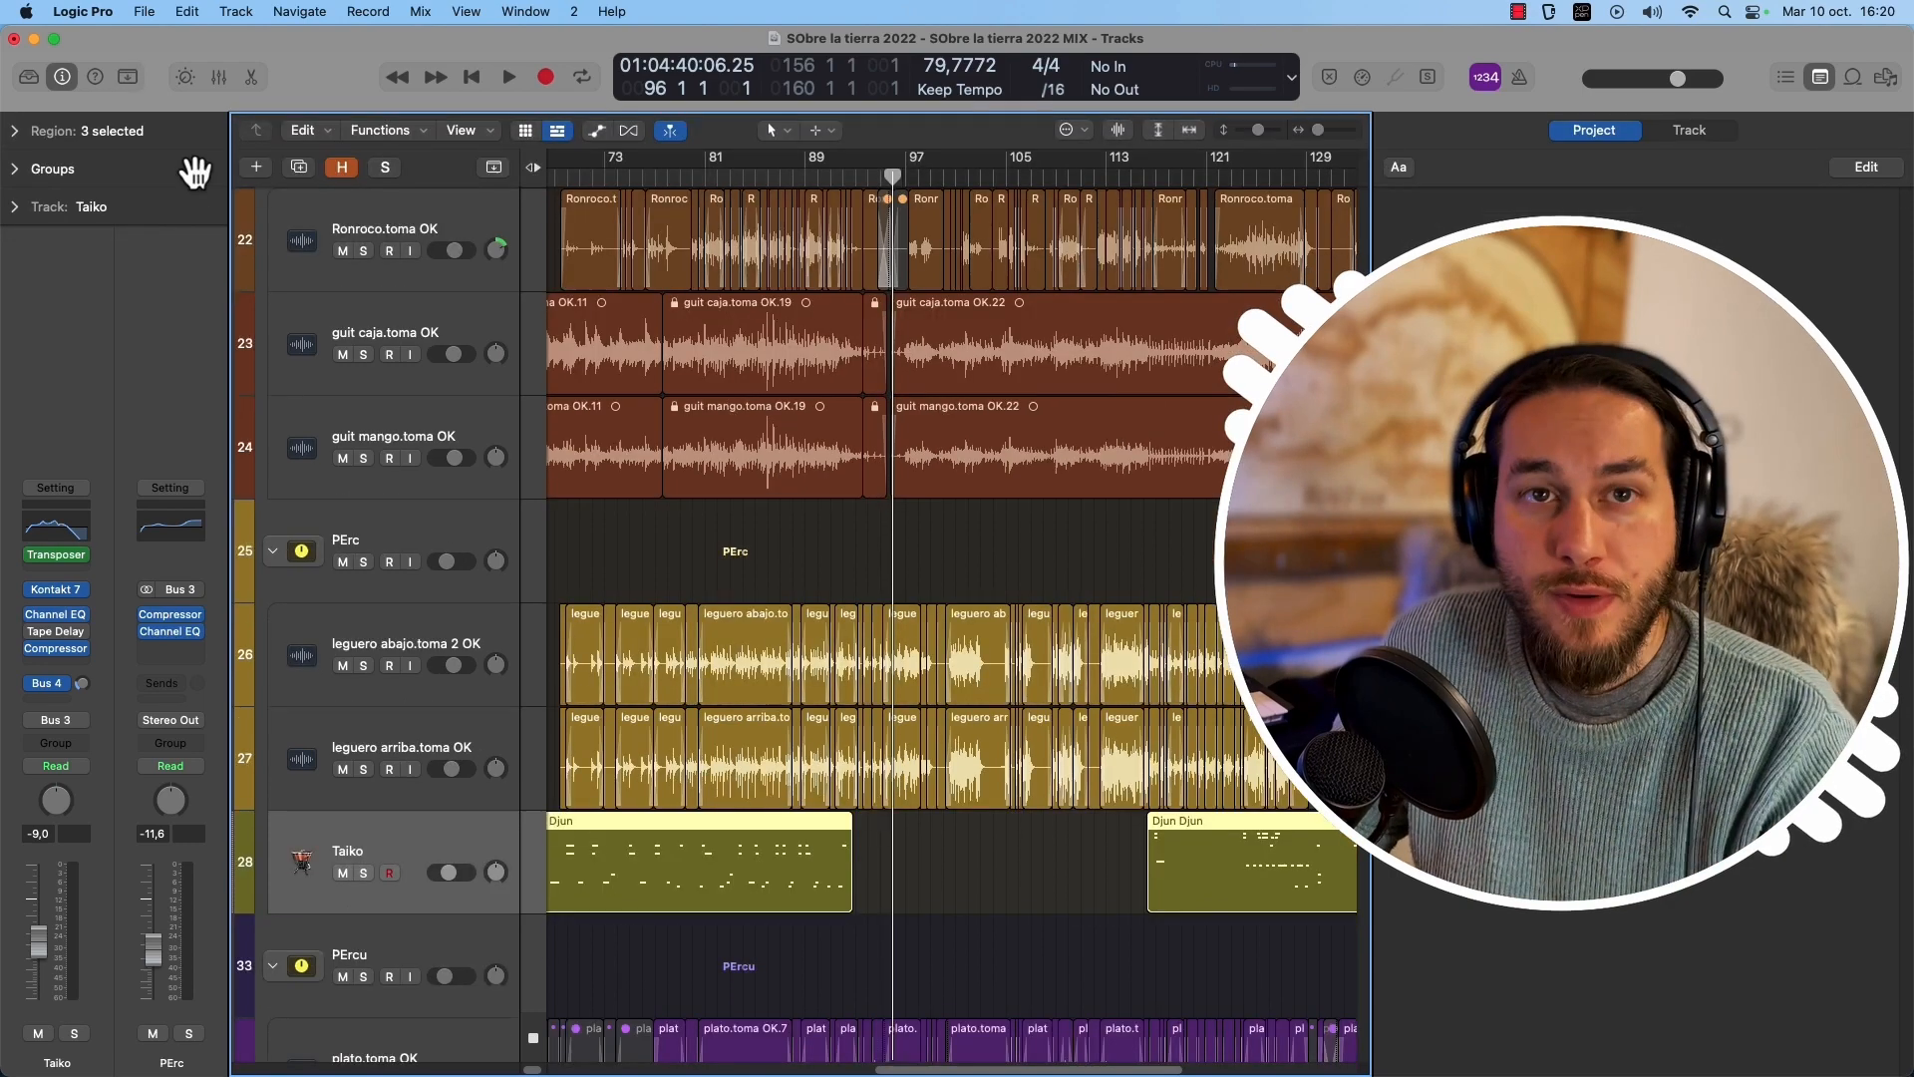
left_click(128, 76)
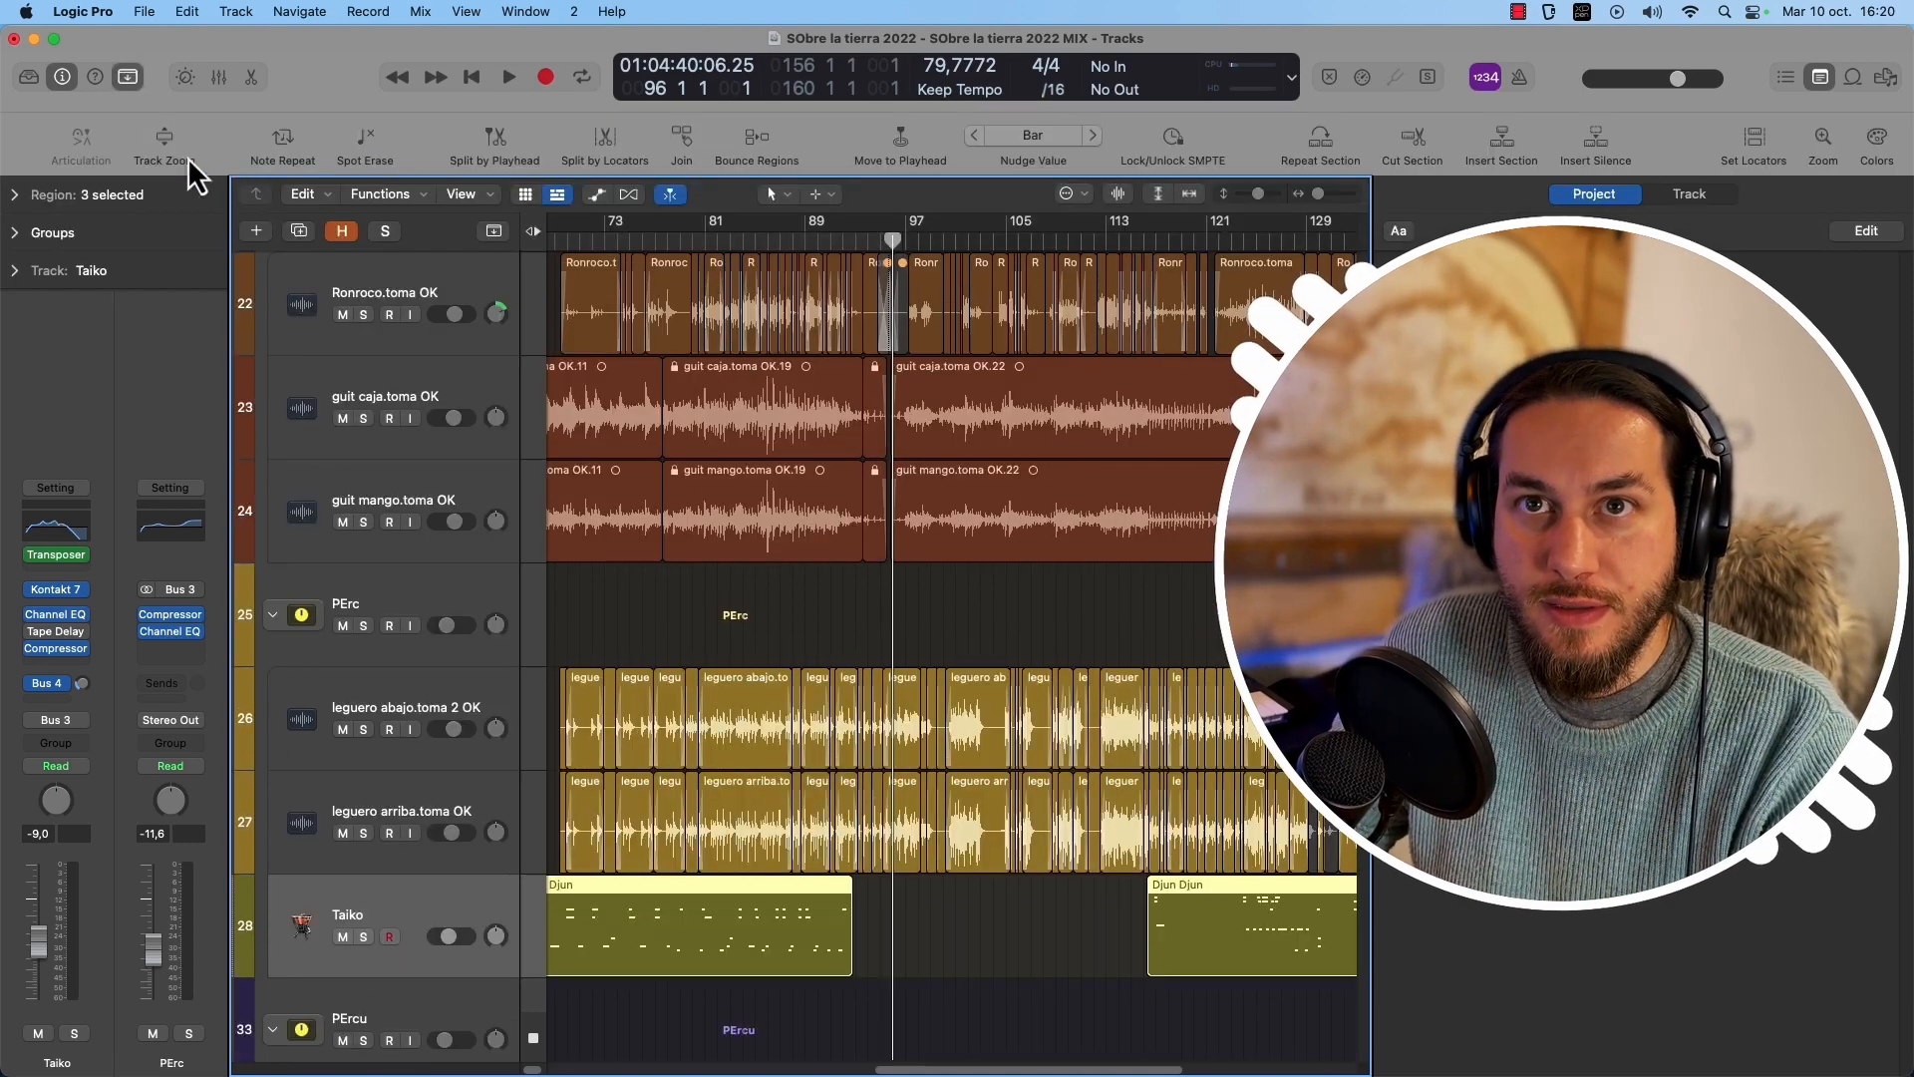
right_click(243, 148)
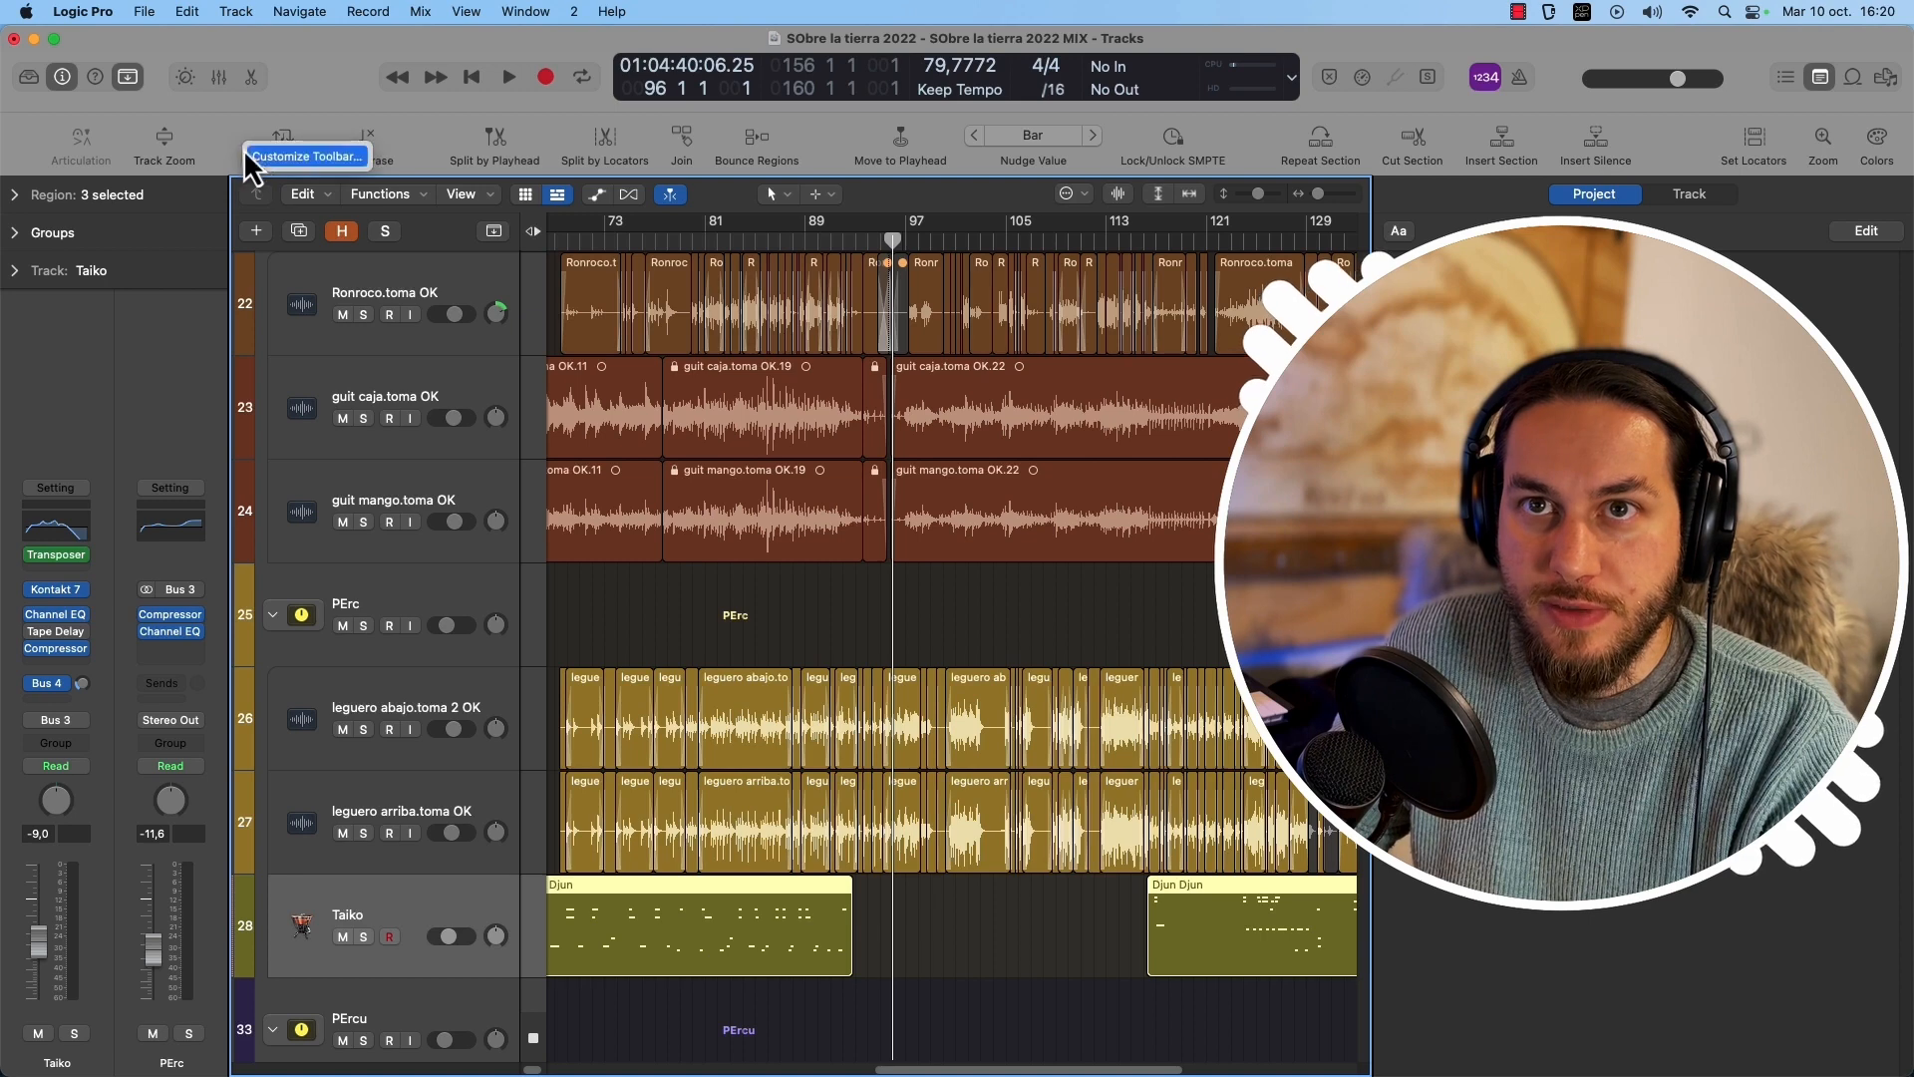
left_click(260, 160)
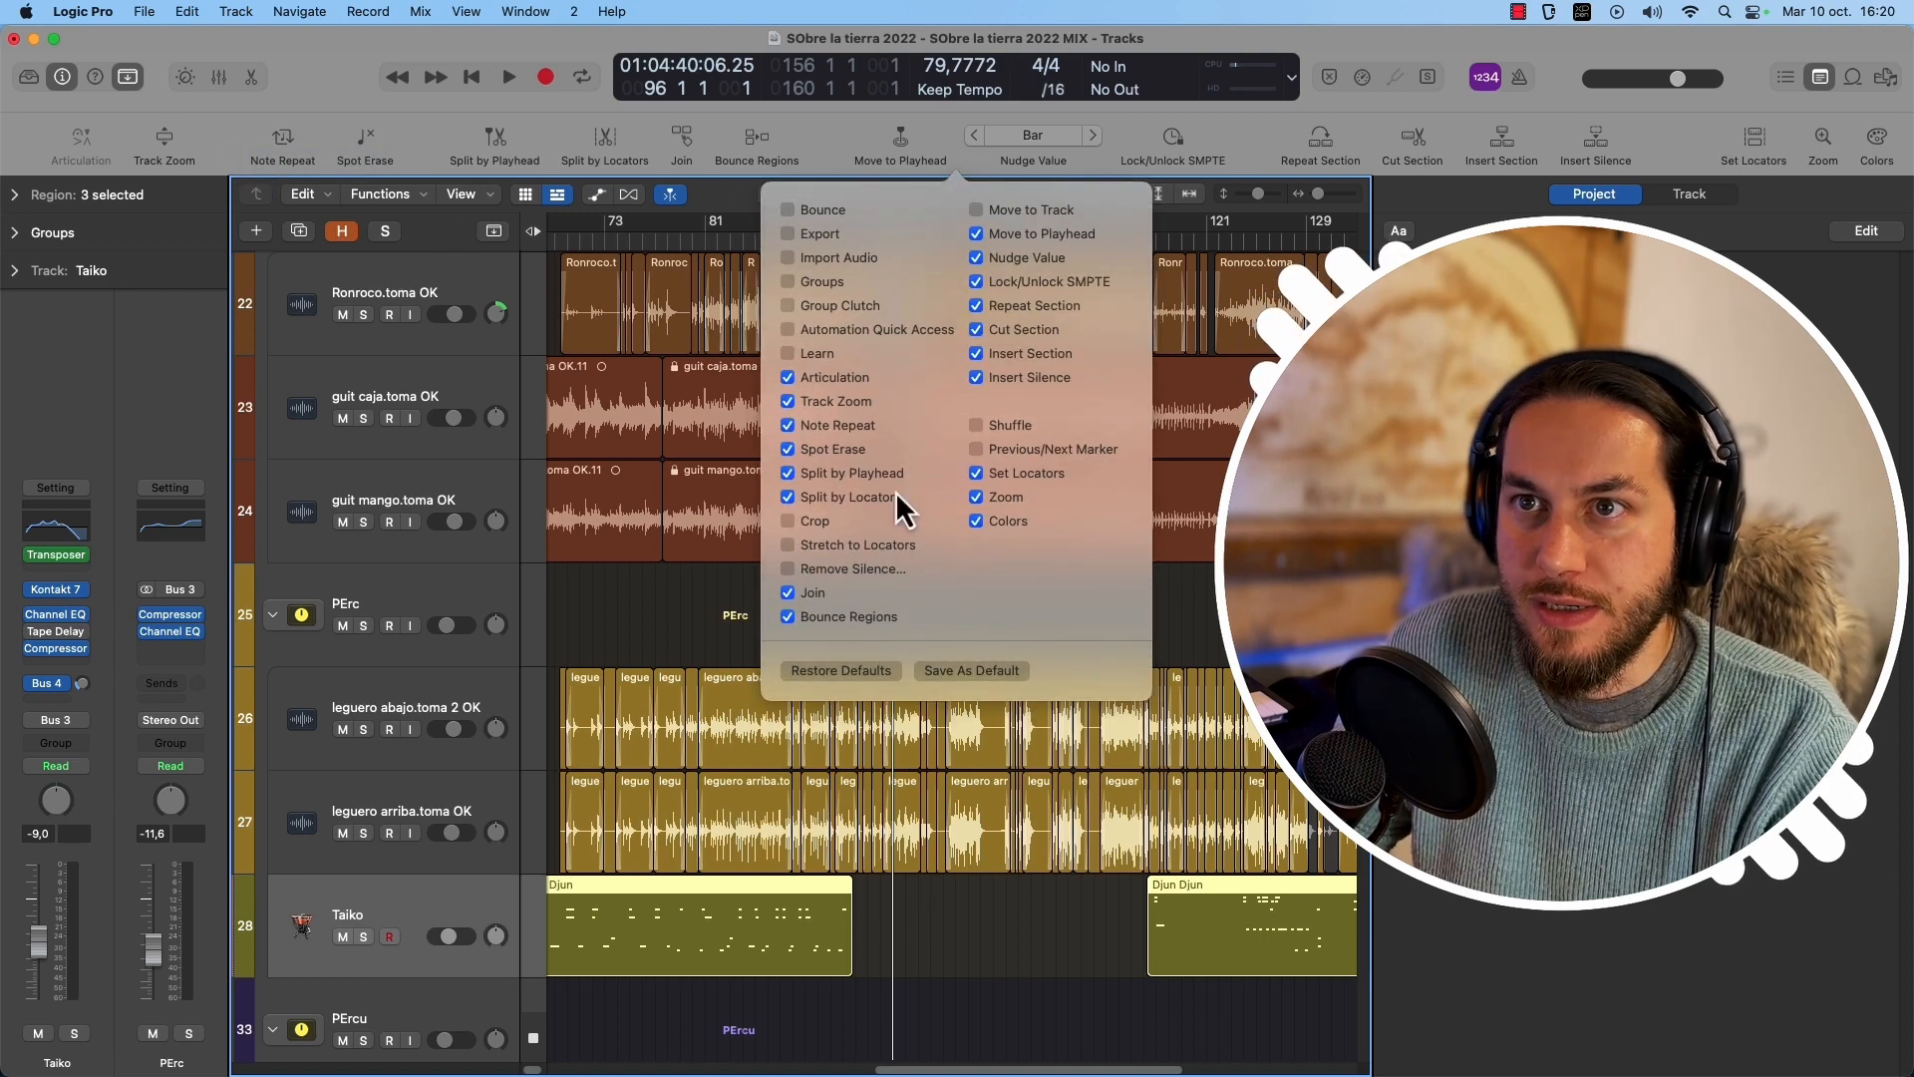
Open Note Repeat and set its gate to 67%.
left_click(275, 137)
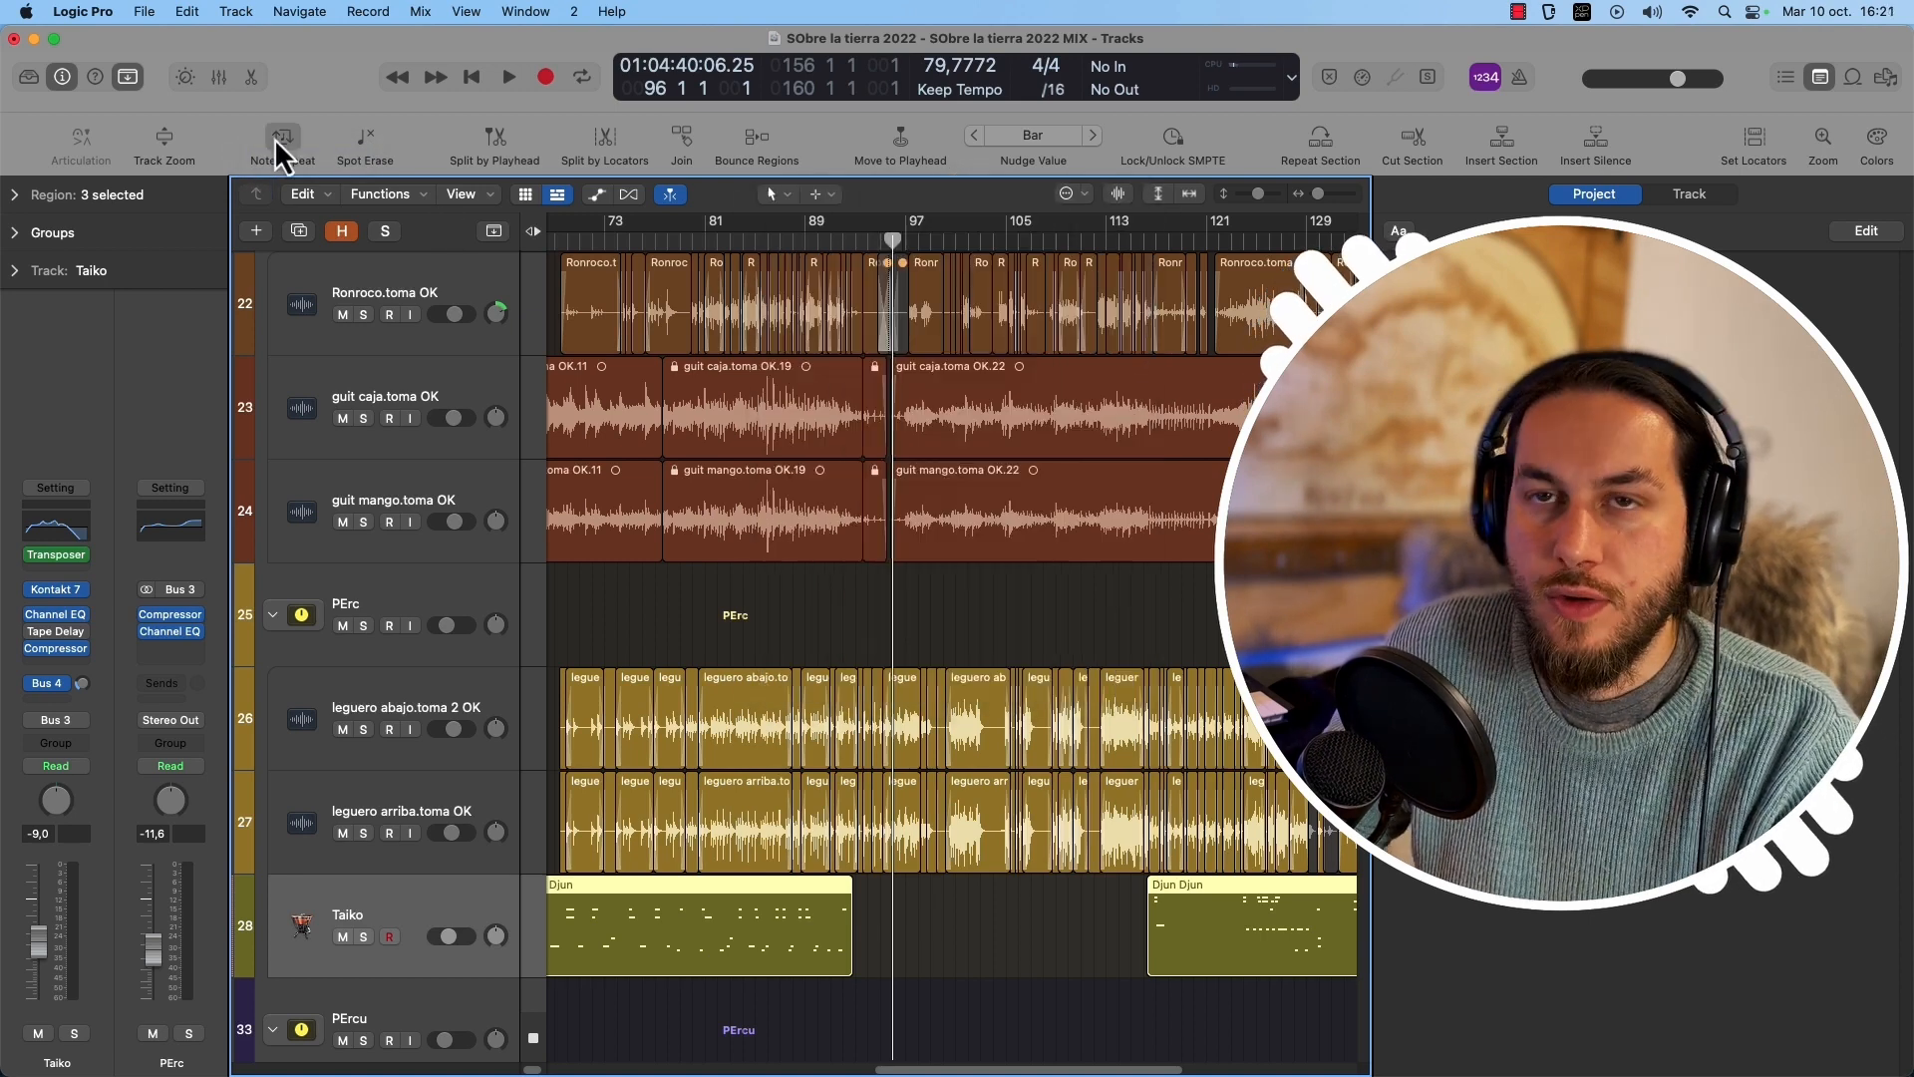
left_click_drag(555, 537, 776, 459)
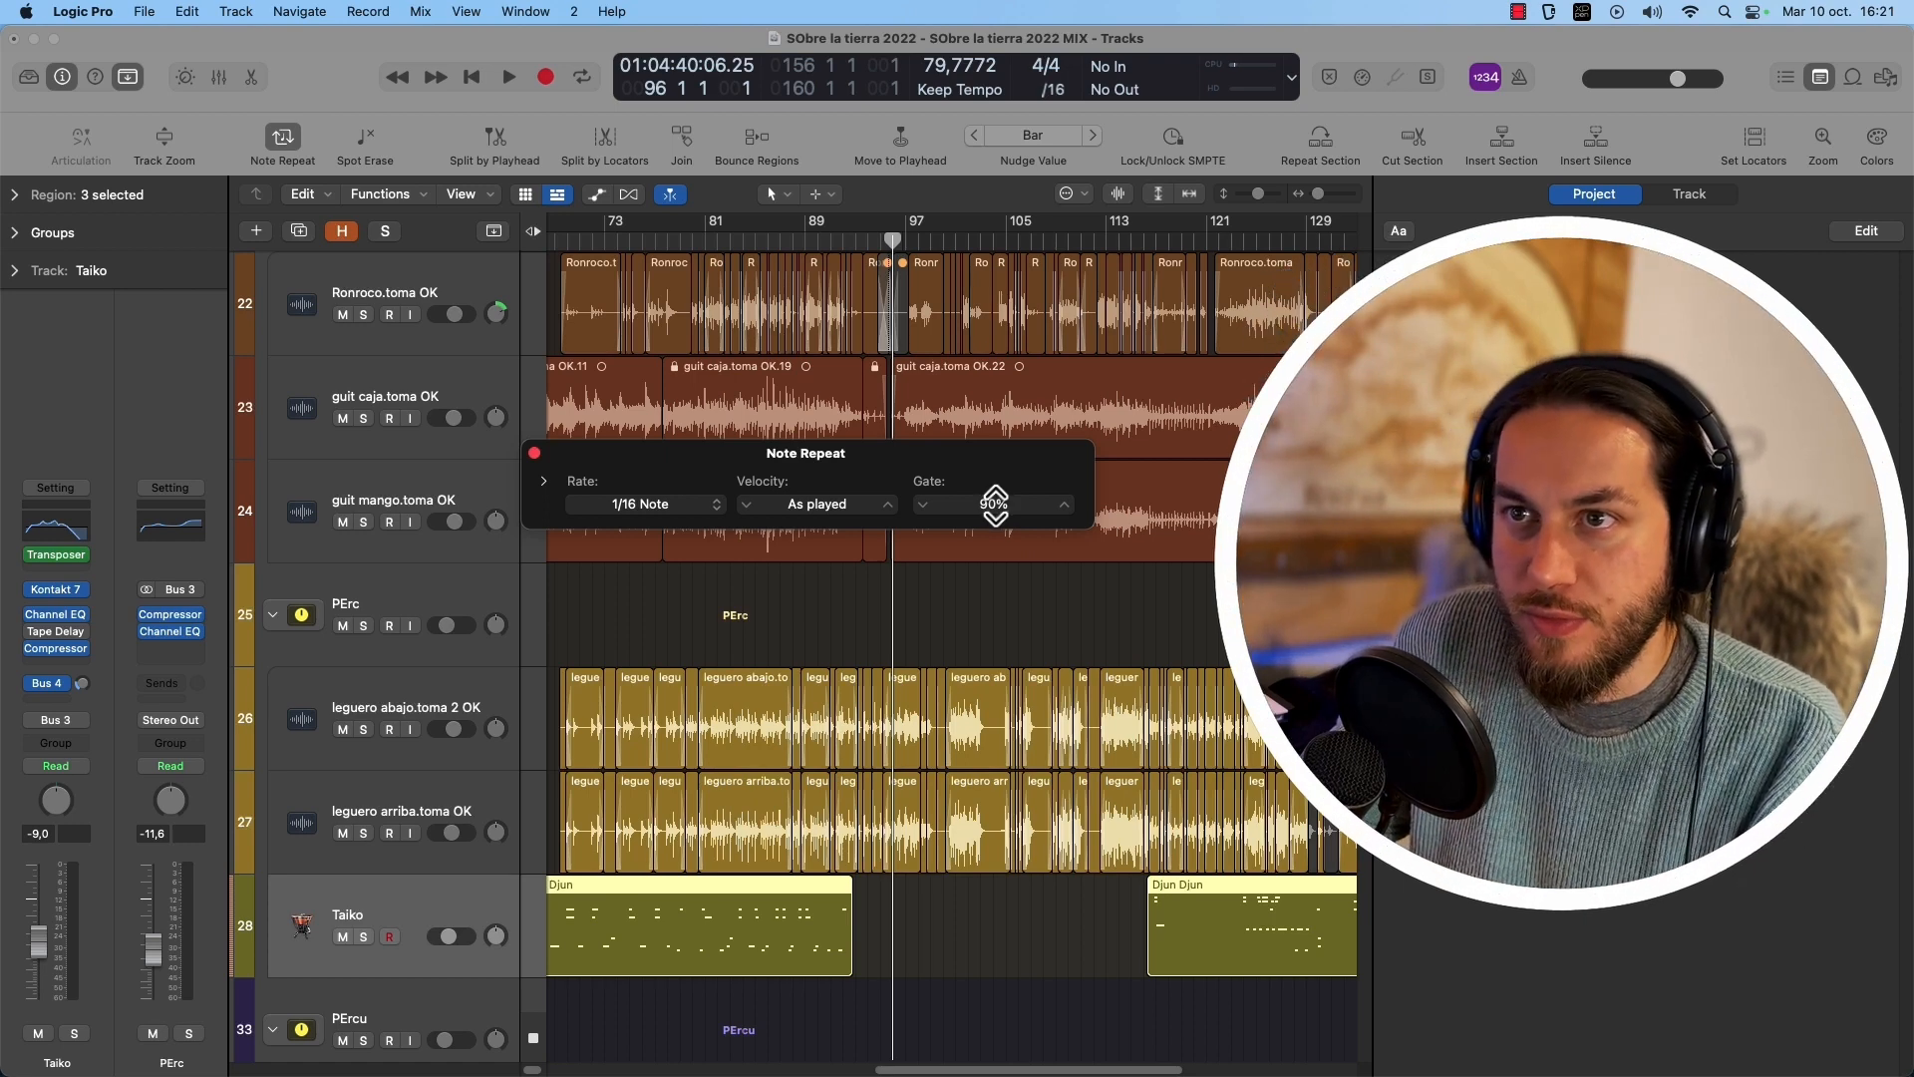
left_click_drag(1001, 498, 1017, 457)
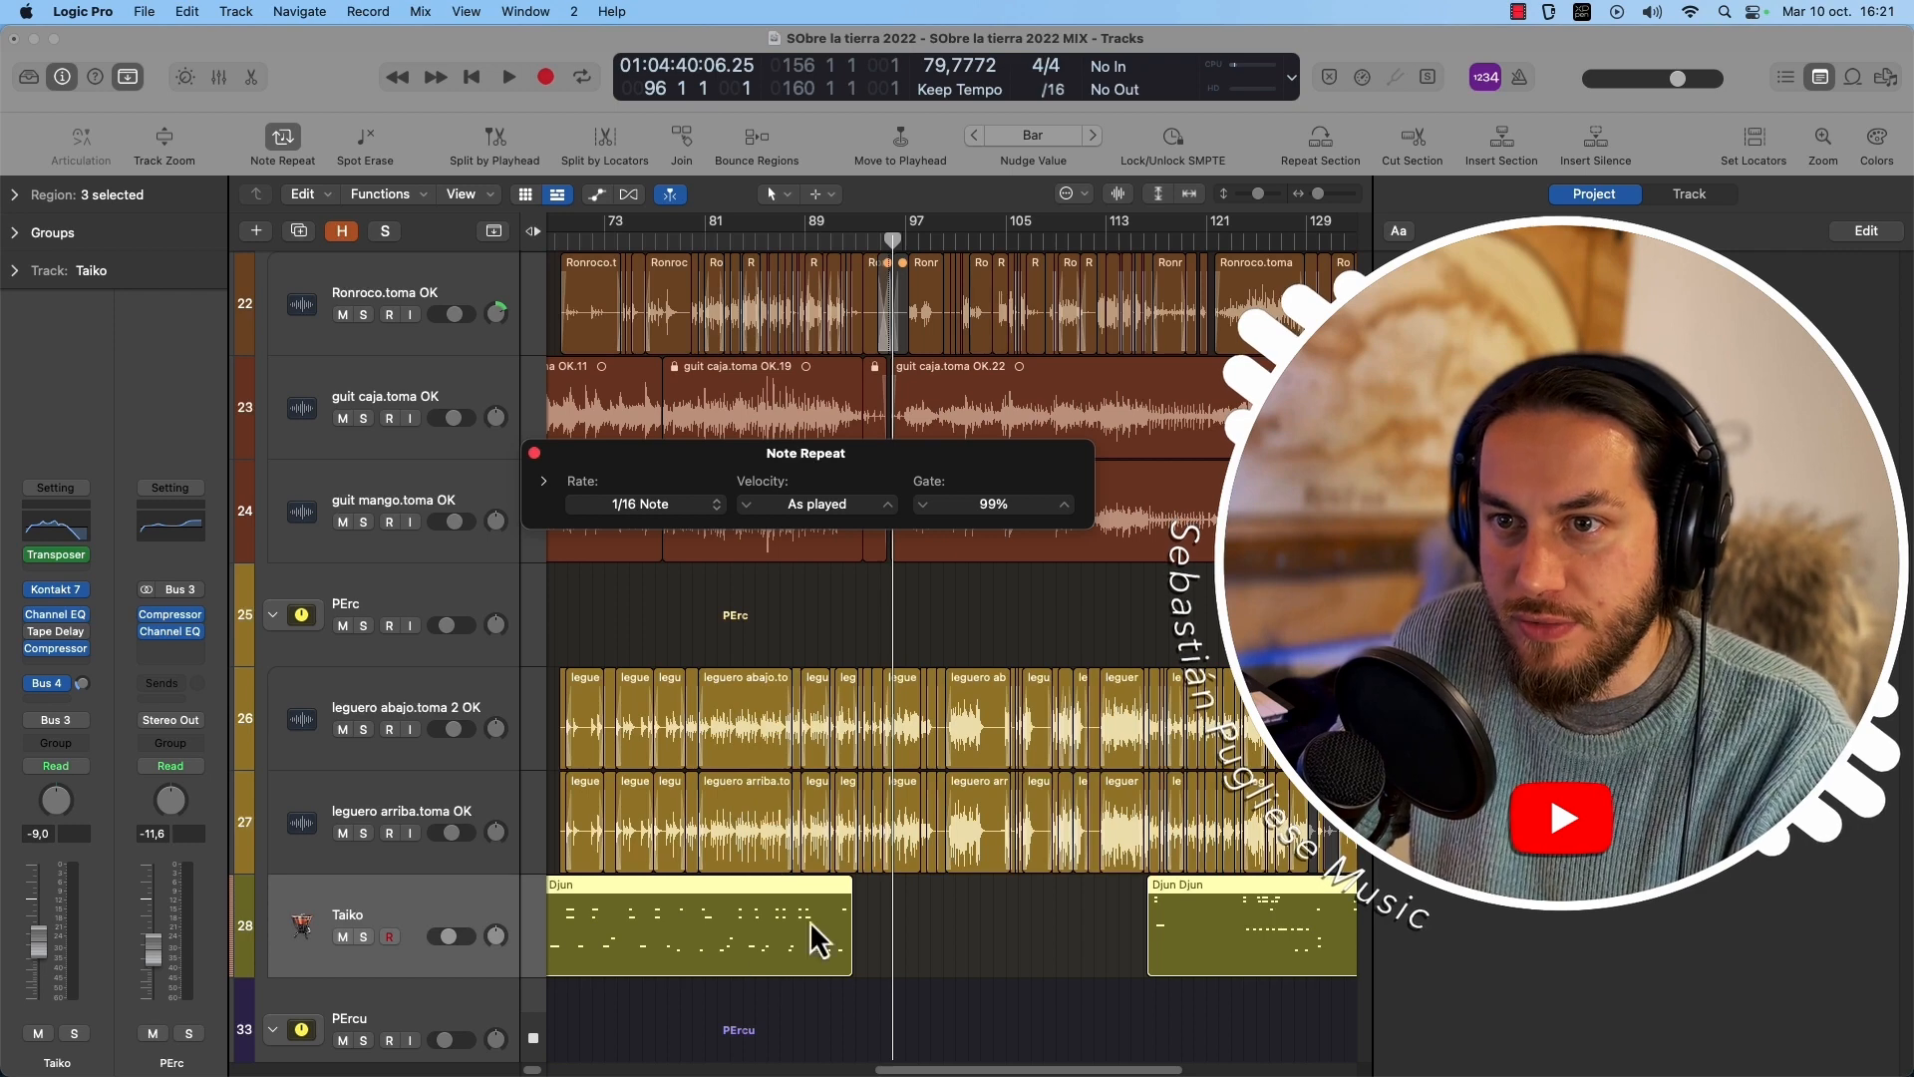
left_click_drag(951, 504, 972, 537)
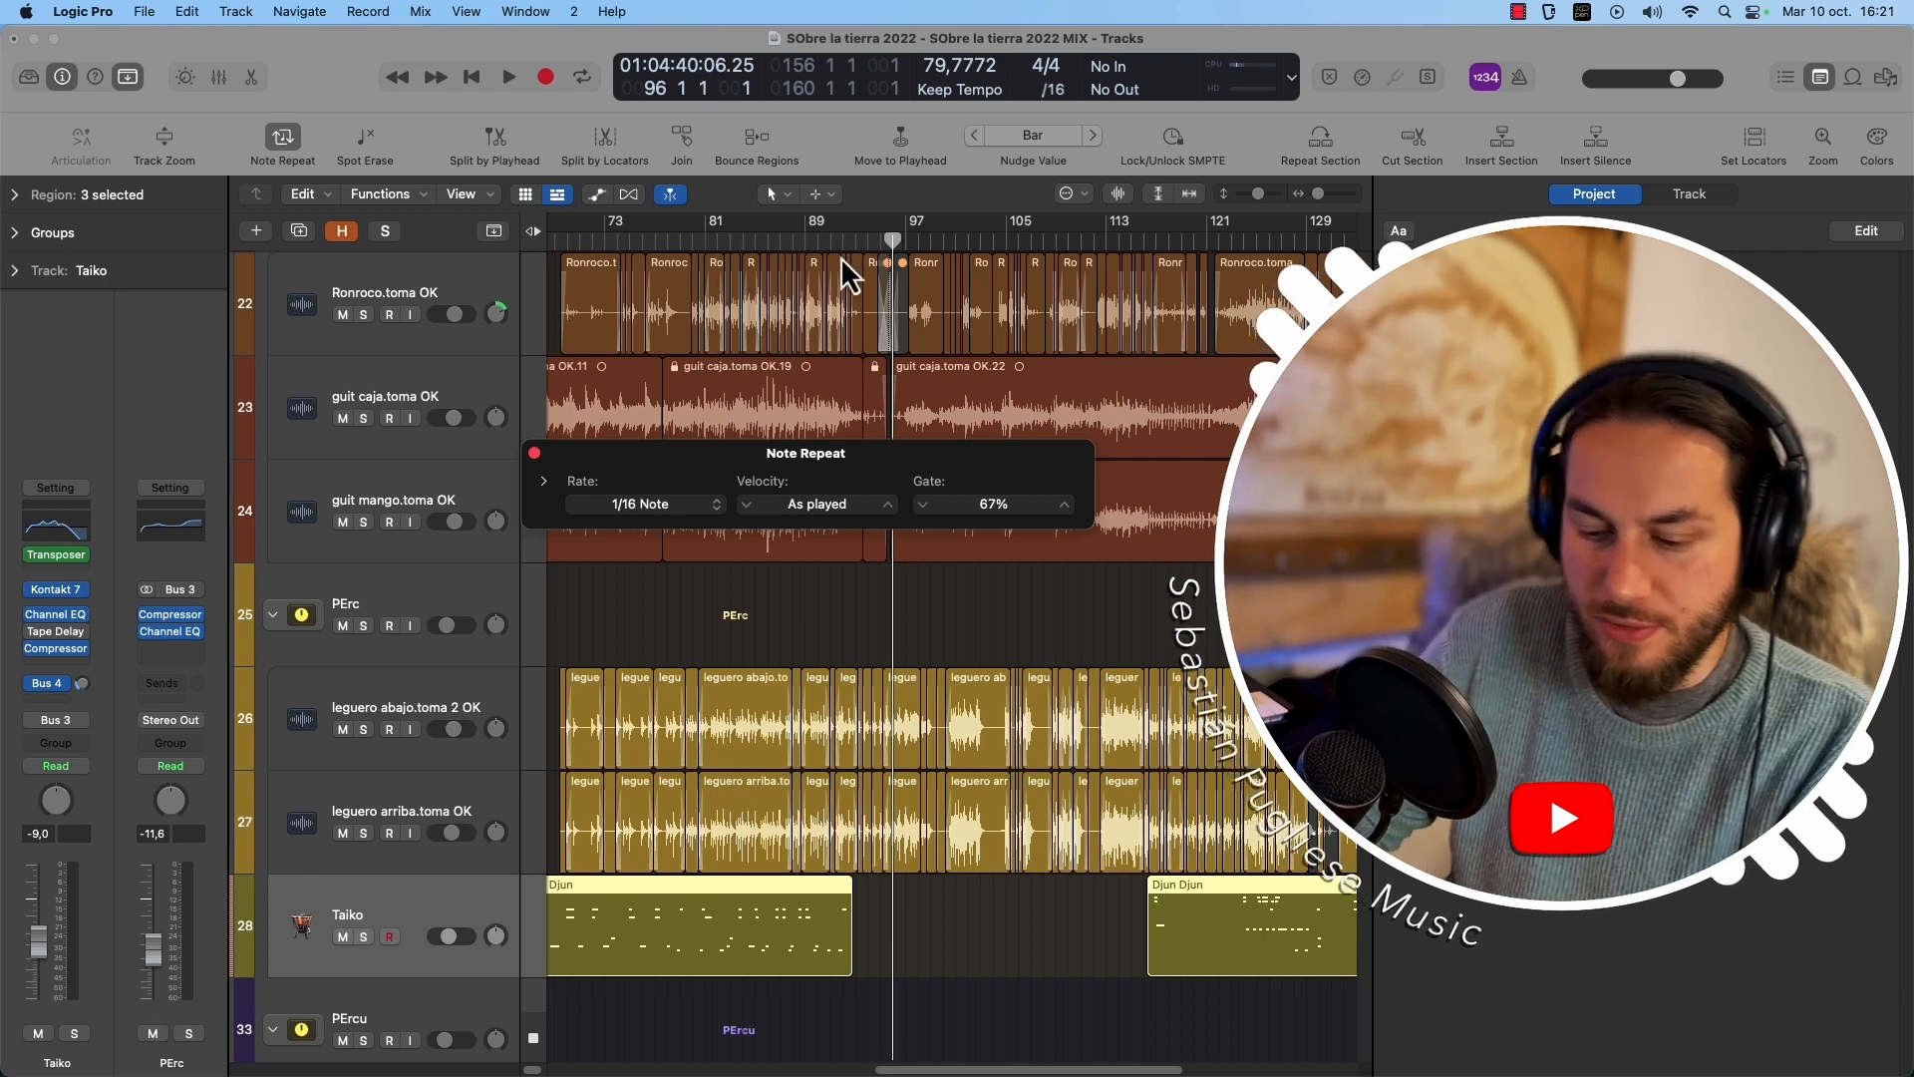
Show Musical Typing, record-enable the Taiko track, and play repeated notes at octave C4 with velocity 108.
key("super+k")
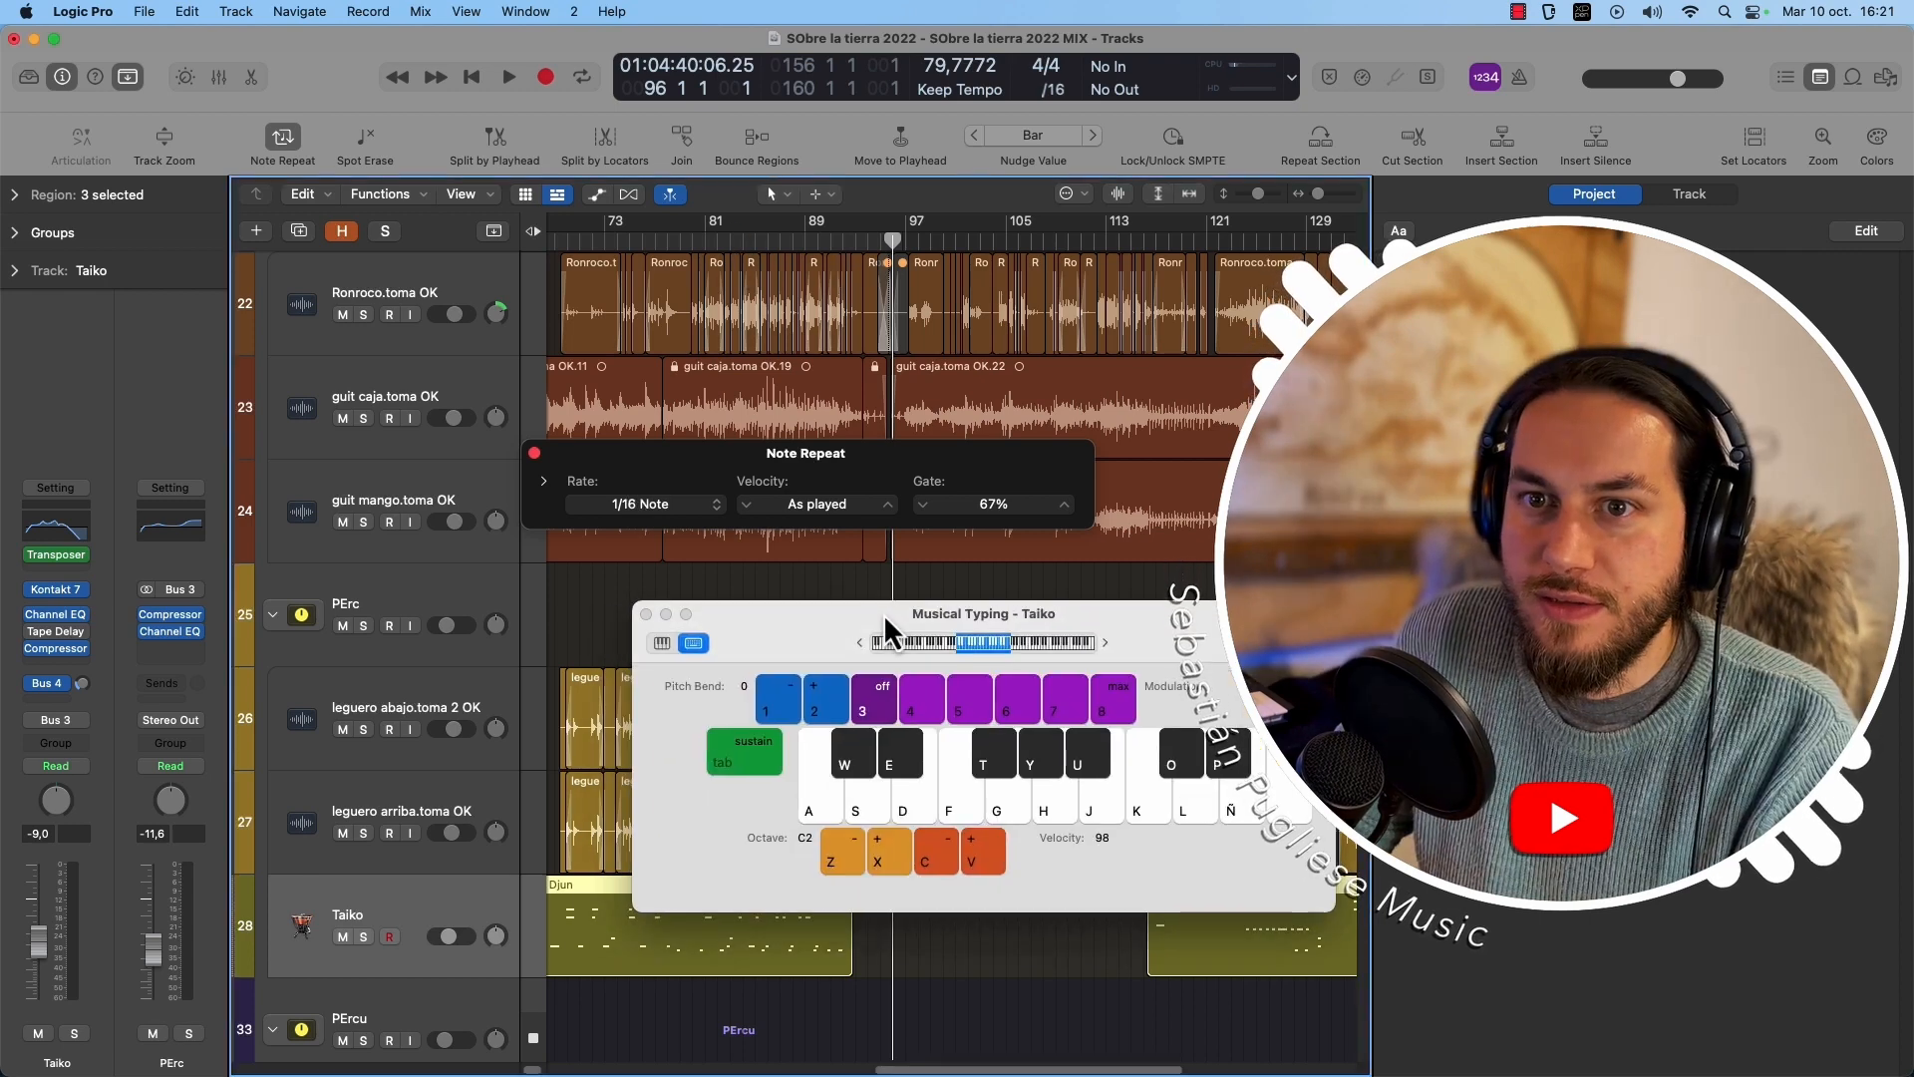
left_click(389, 936)
key("x")
key("x")
key("v")
key("a")
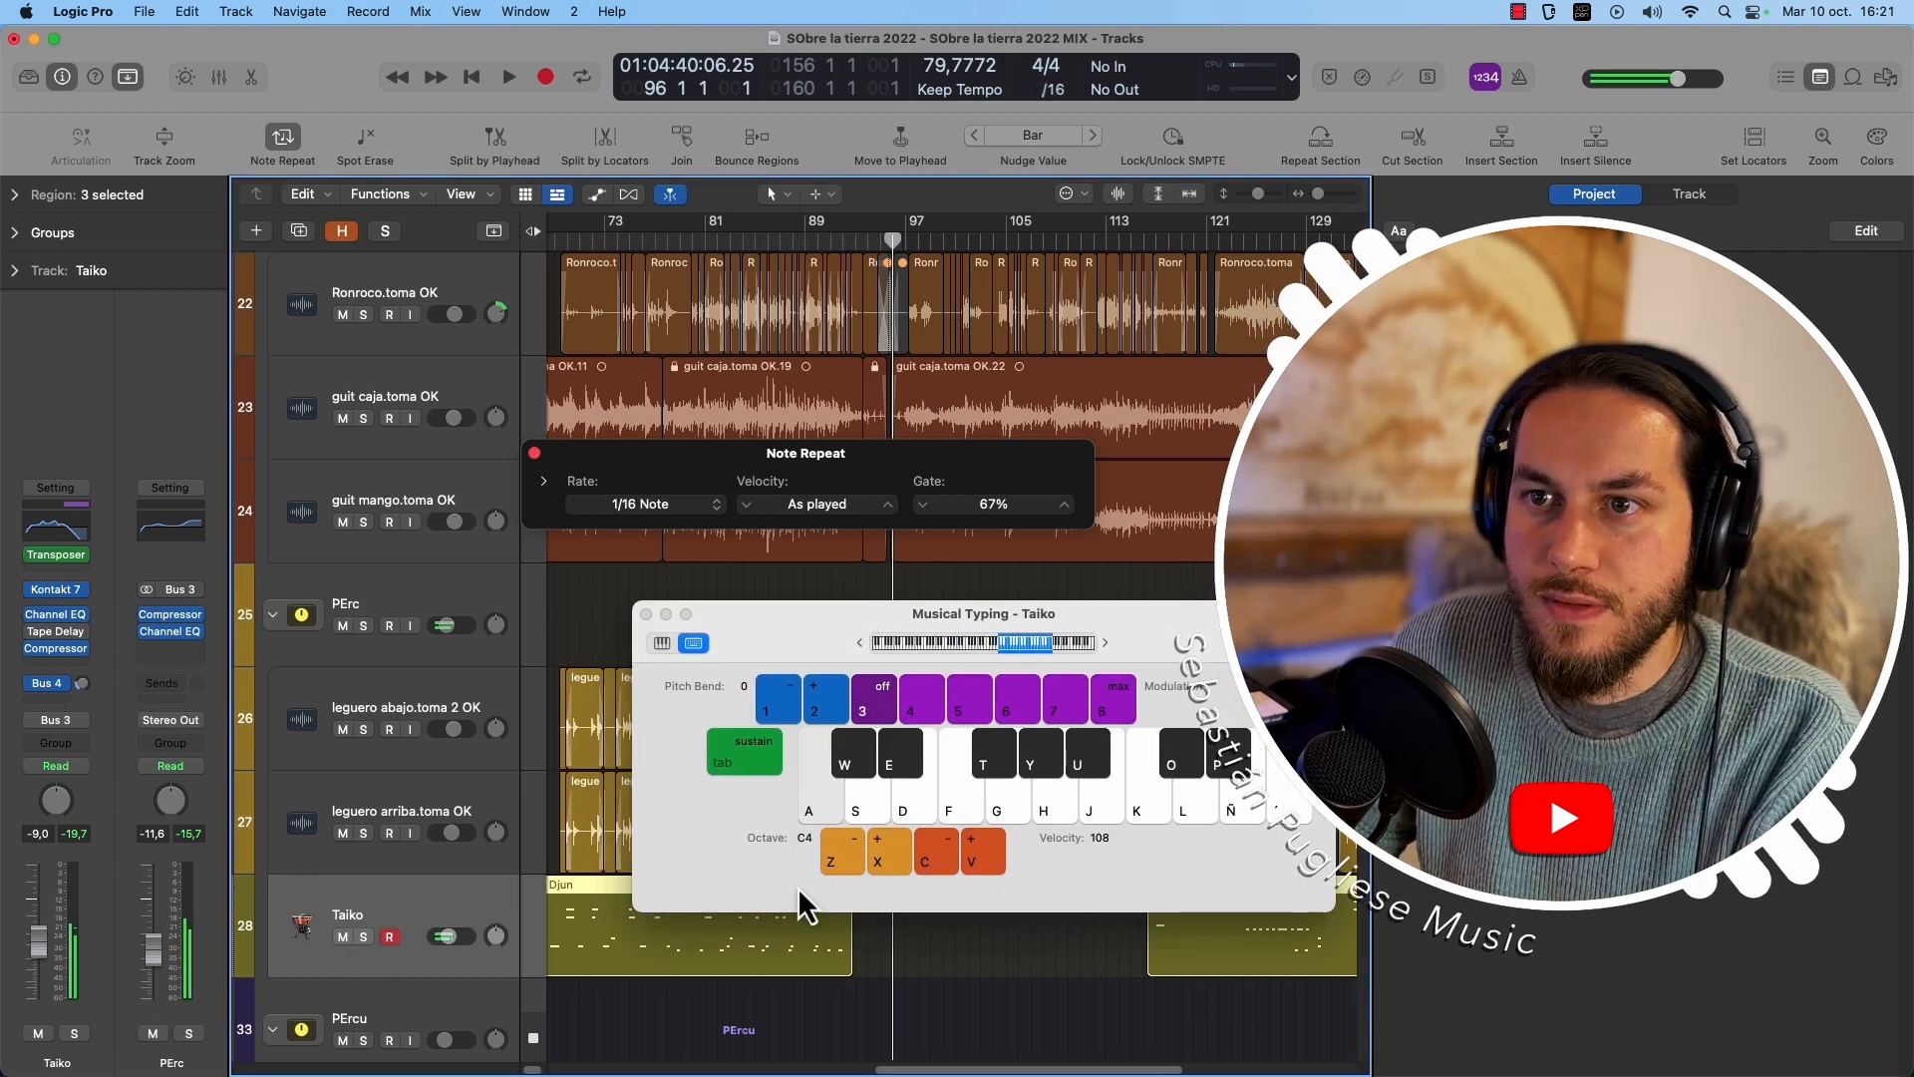
key("d")
key("a")
Try a Note Repeat rate of 1/32 Note, and set it to 1/8 Note to hear the slower repetition.
left_click(678, 503)
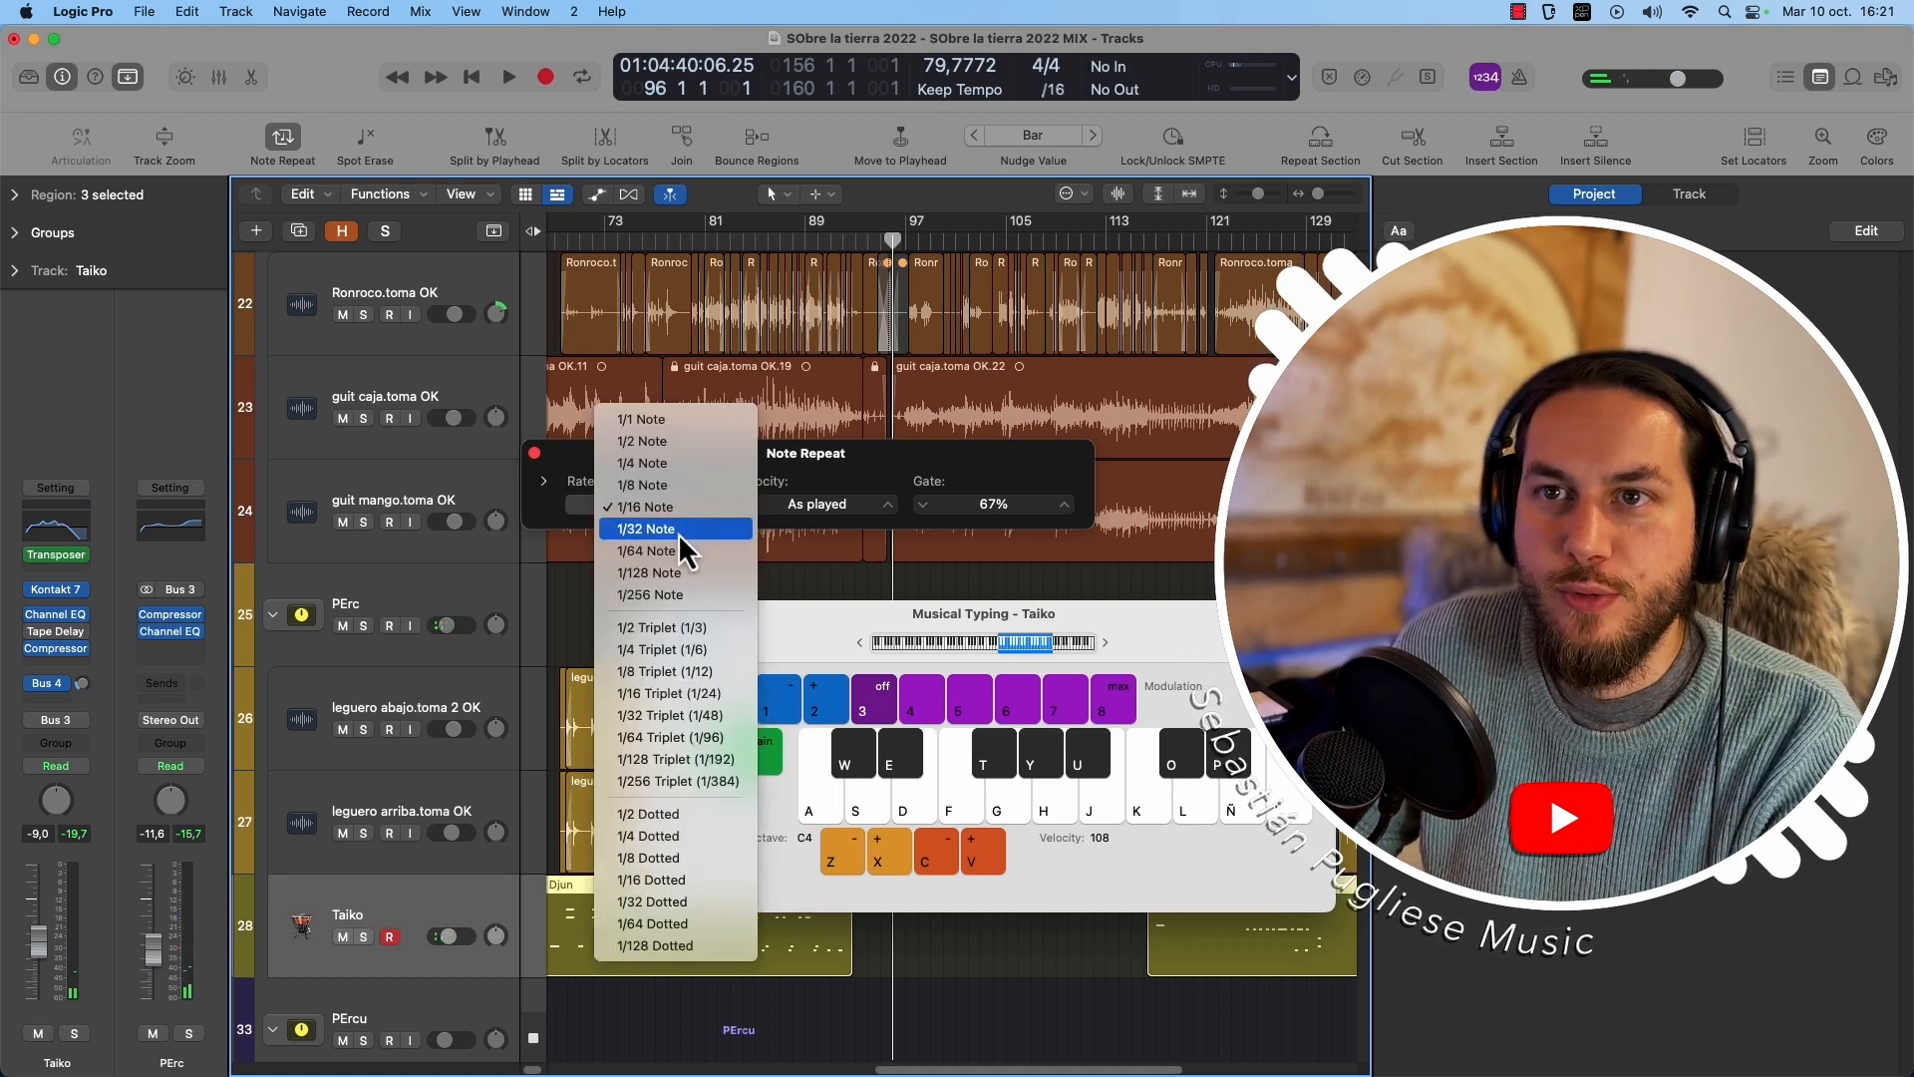
left_click(678, 530)
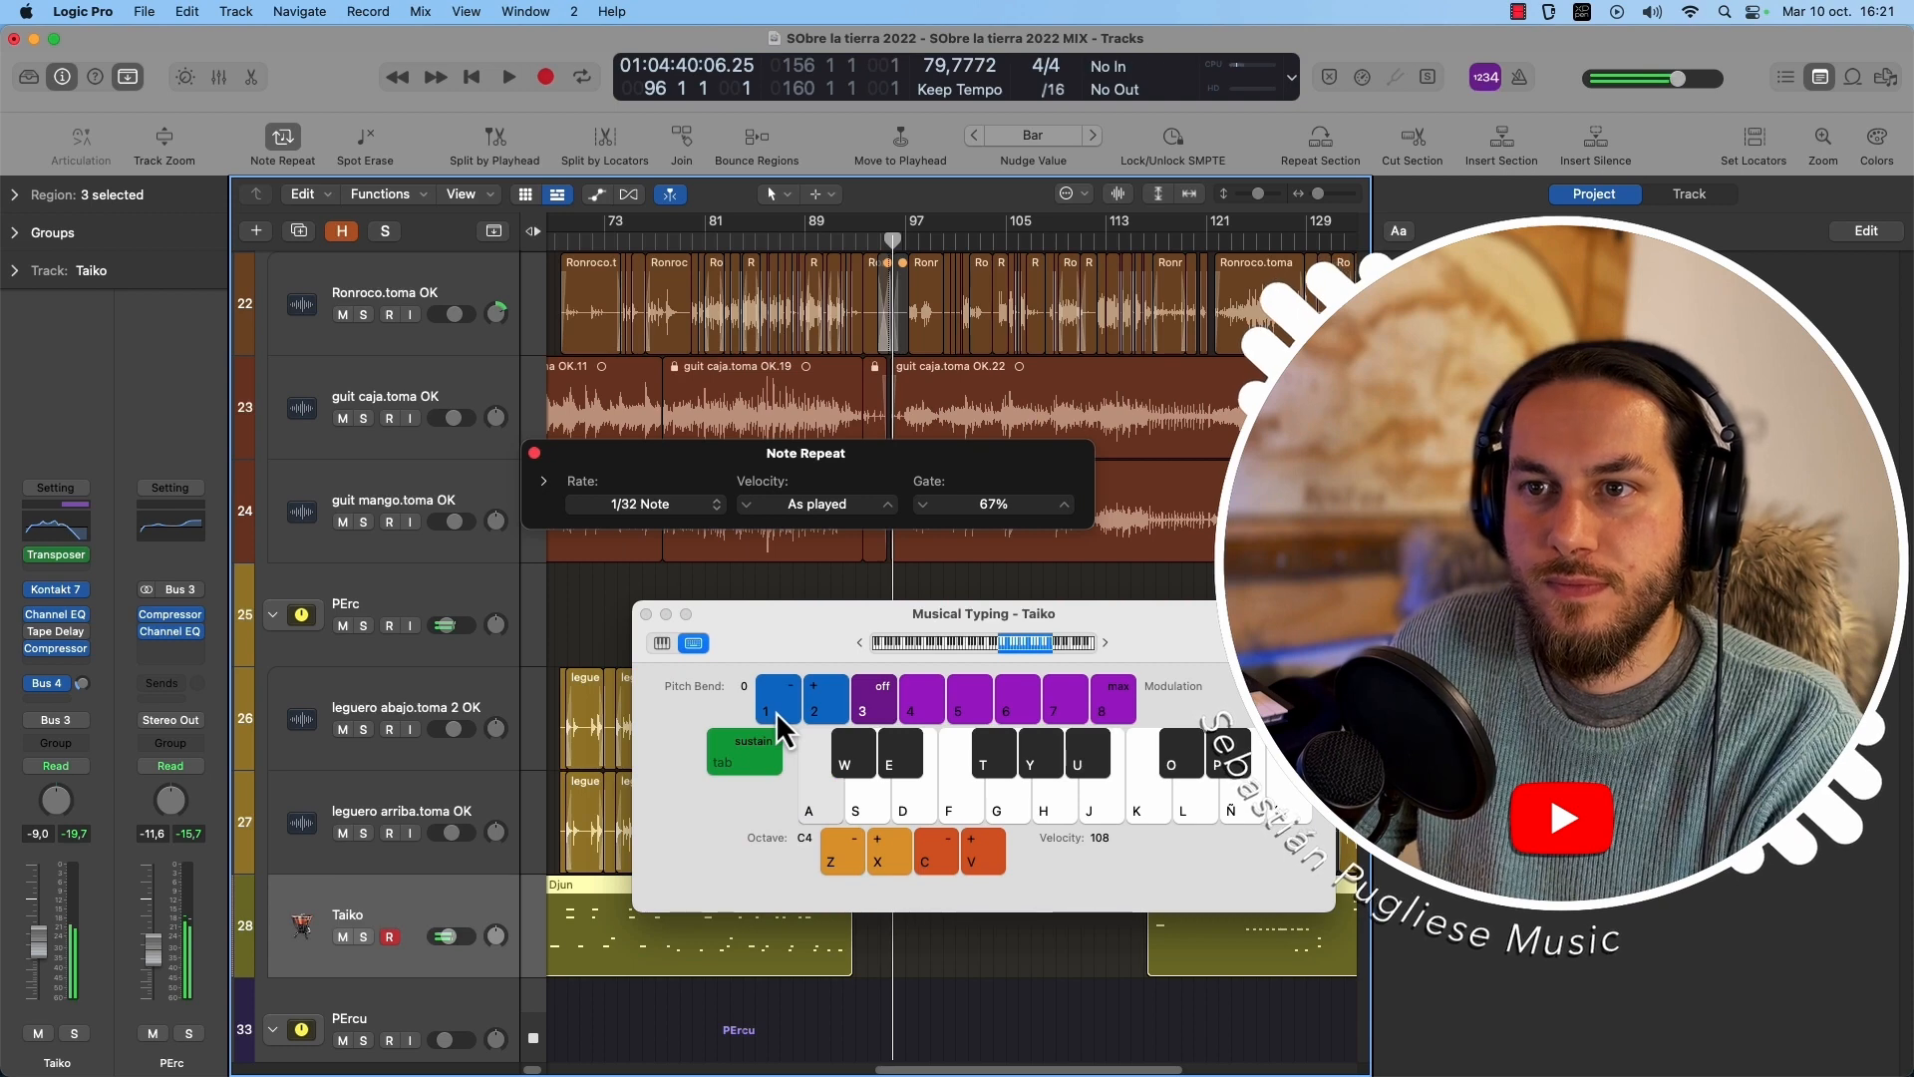
left_click(658, 504)
left_click(638, 461)
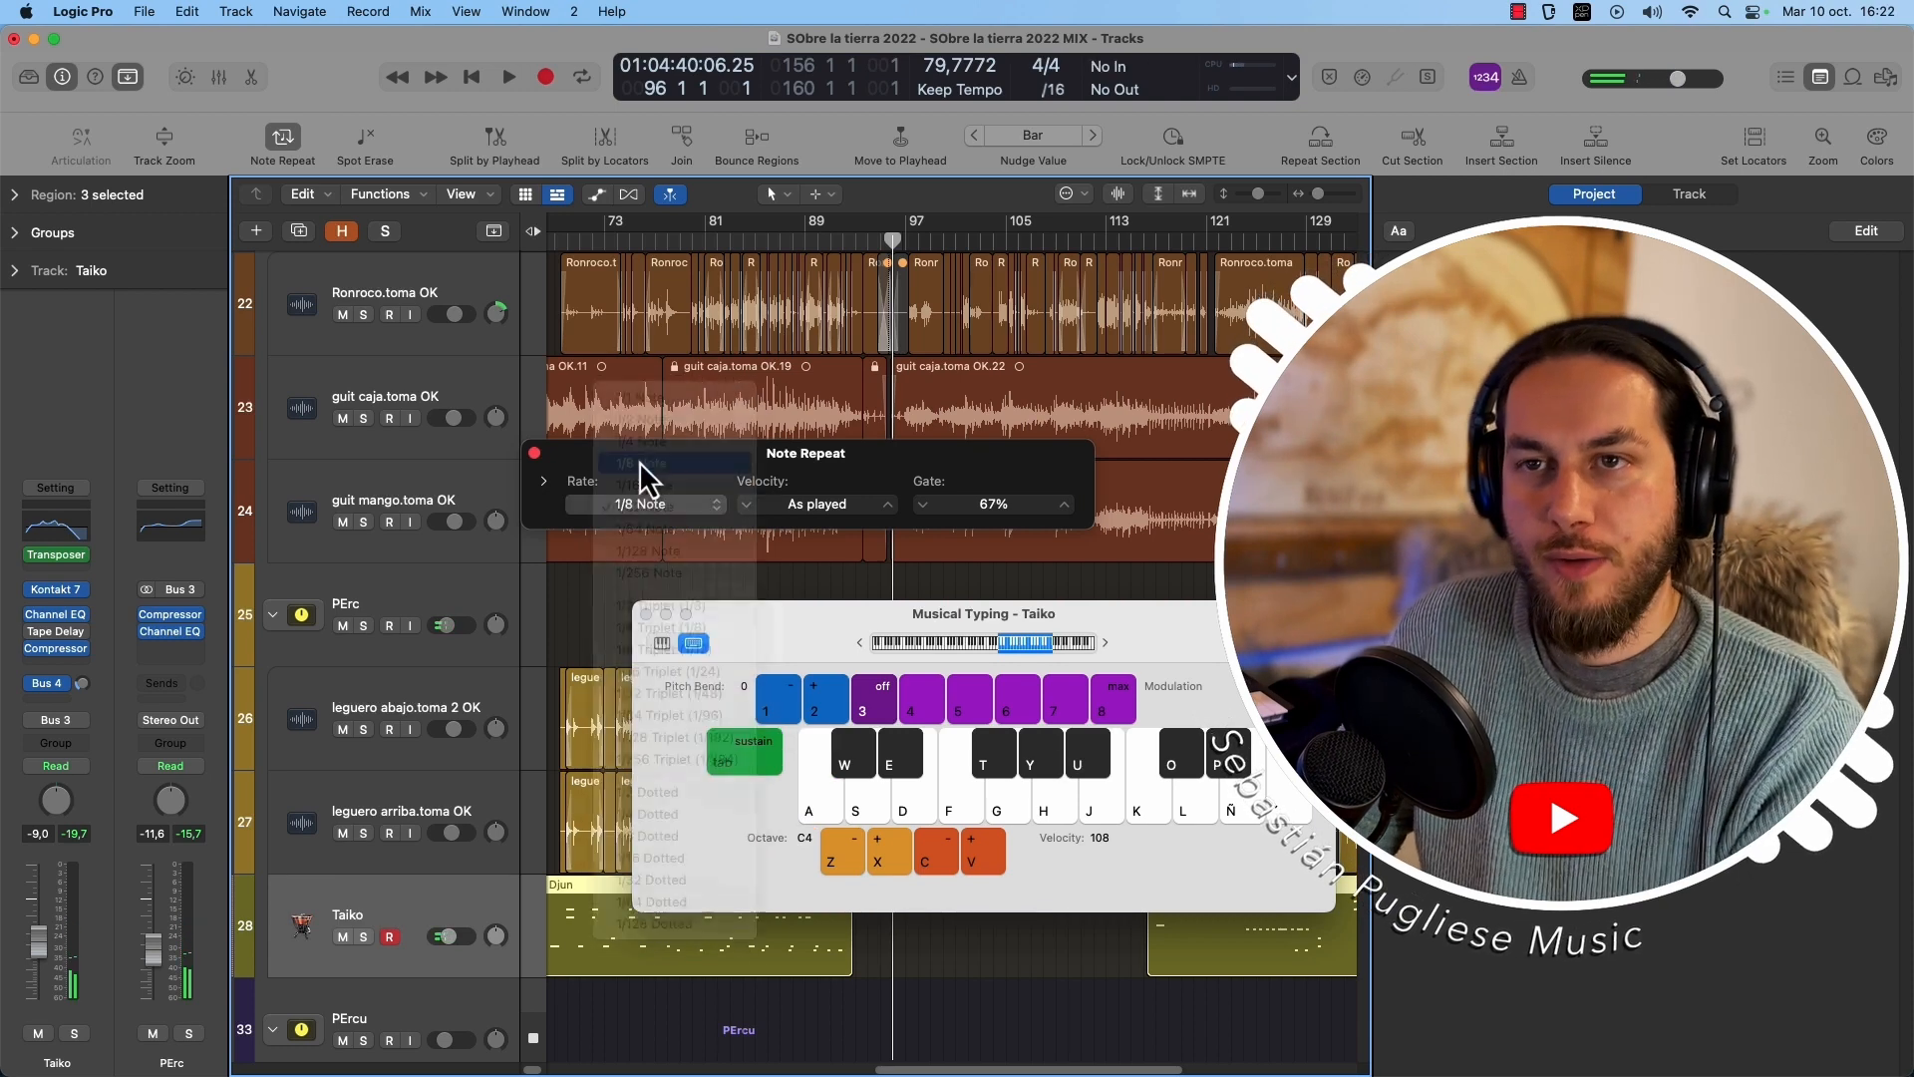
key("a")
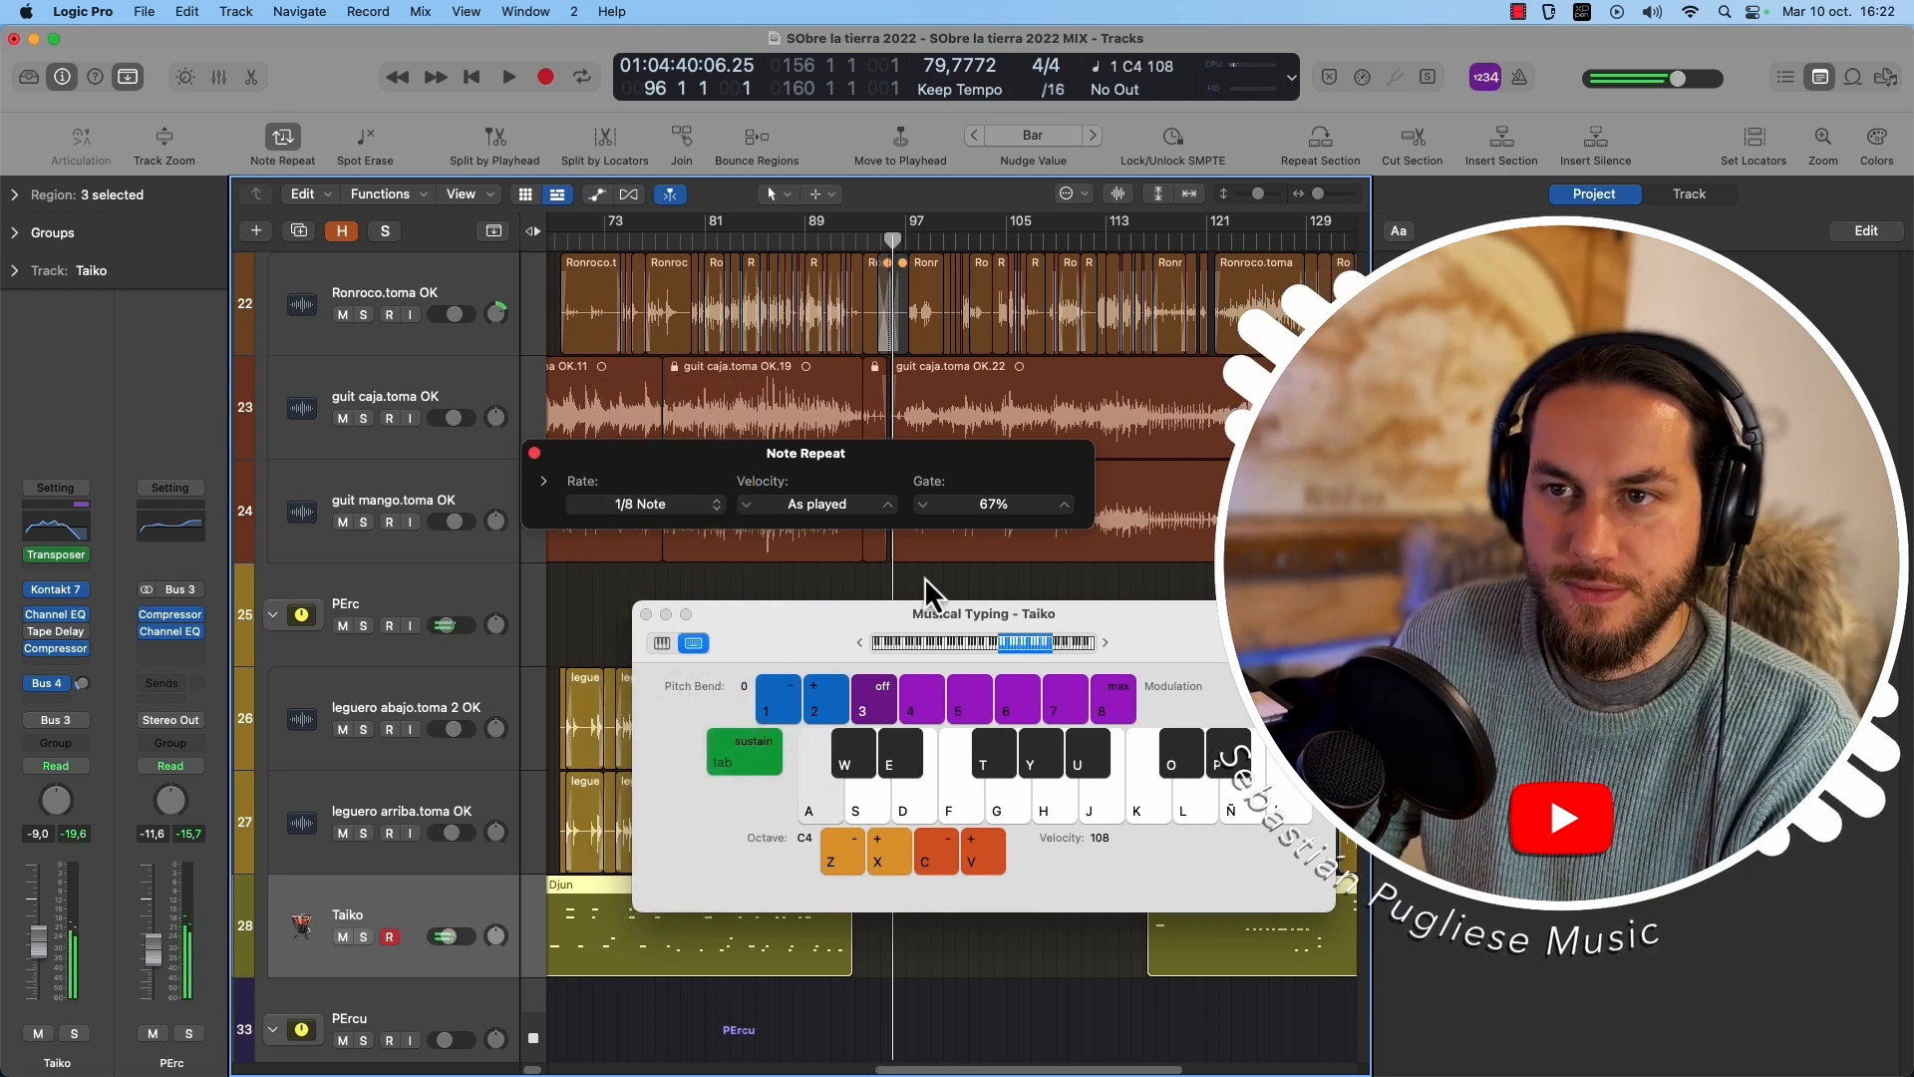
Lower Musical Typing to octave C3 and play several different Taiko notes with Note Repeat.
key("d")
key("z")
key("f")
key("h")
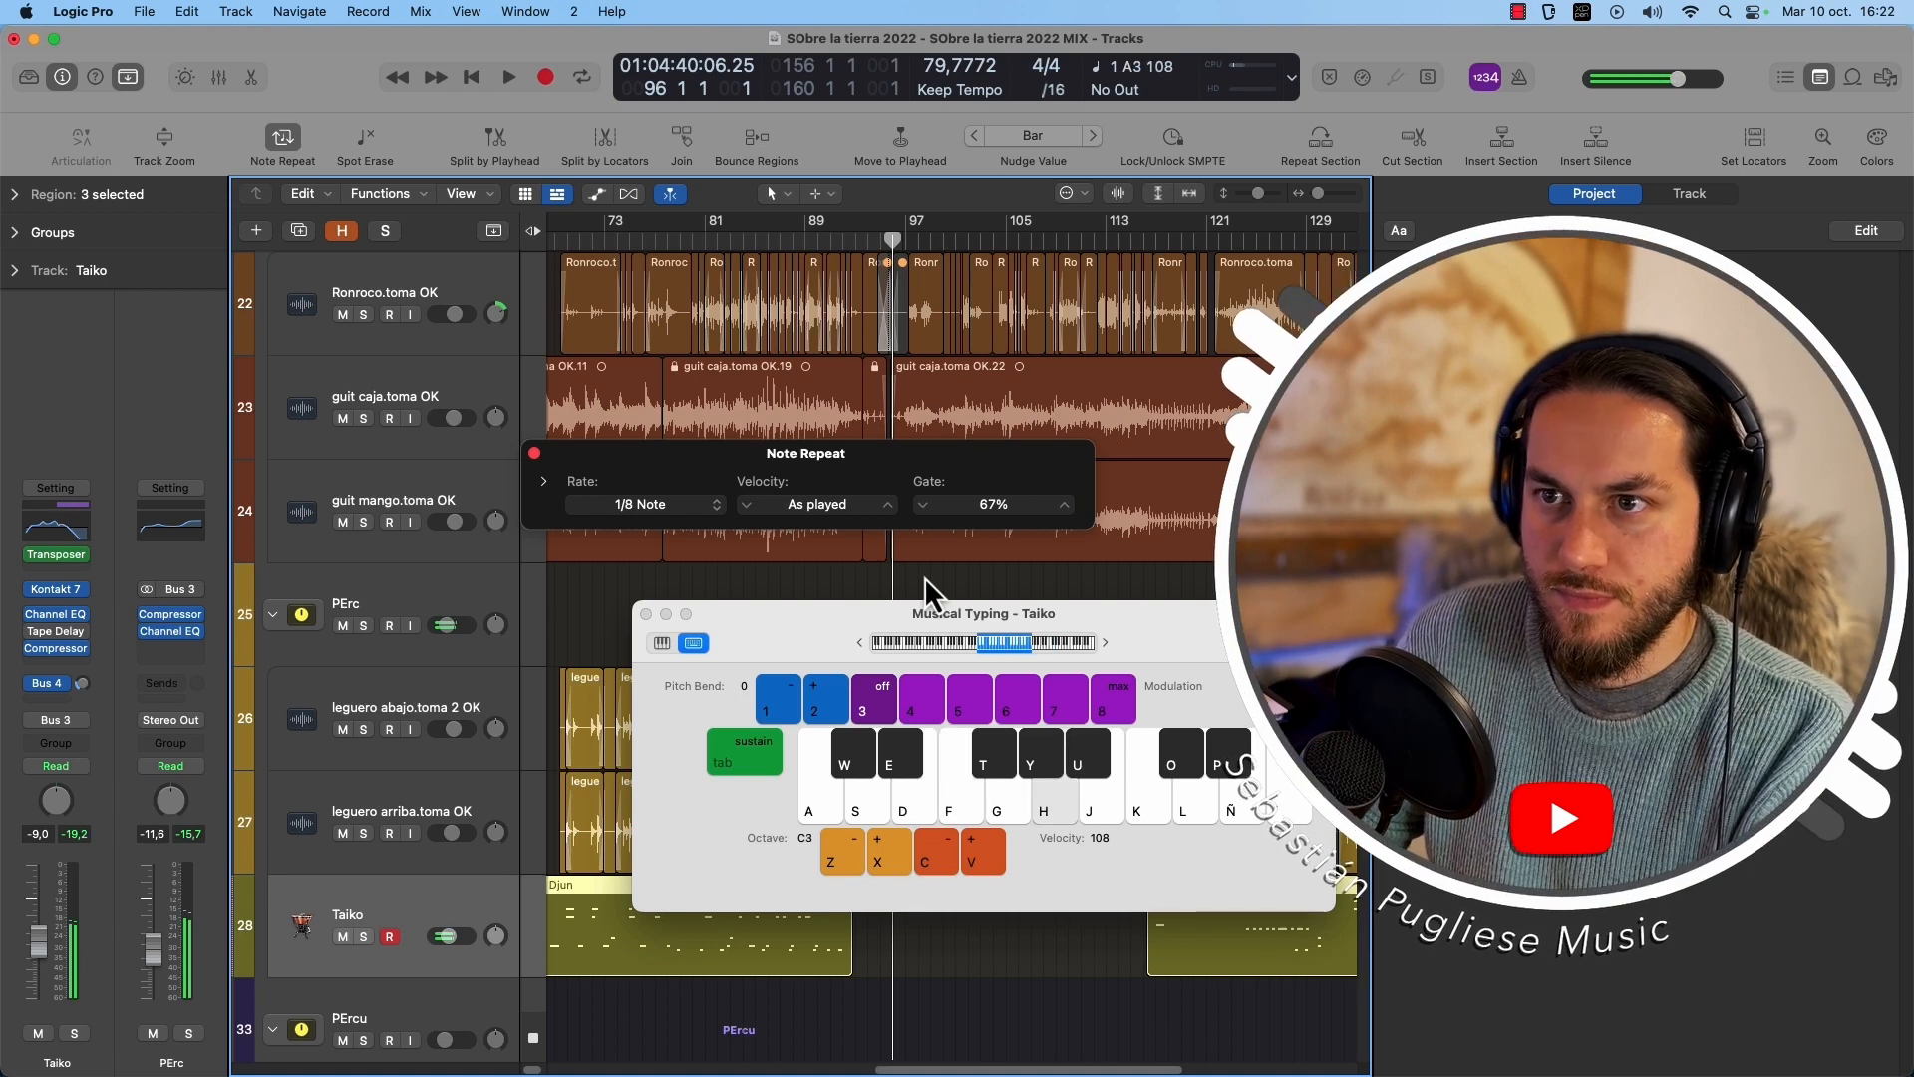
key("g")
key("k")
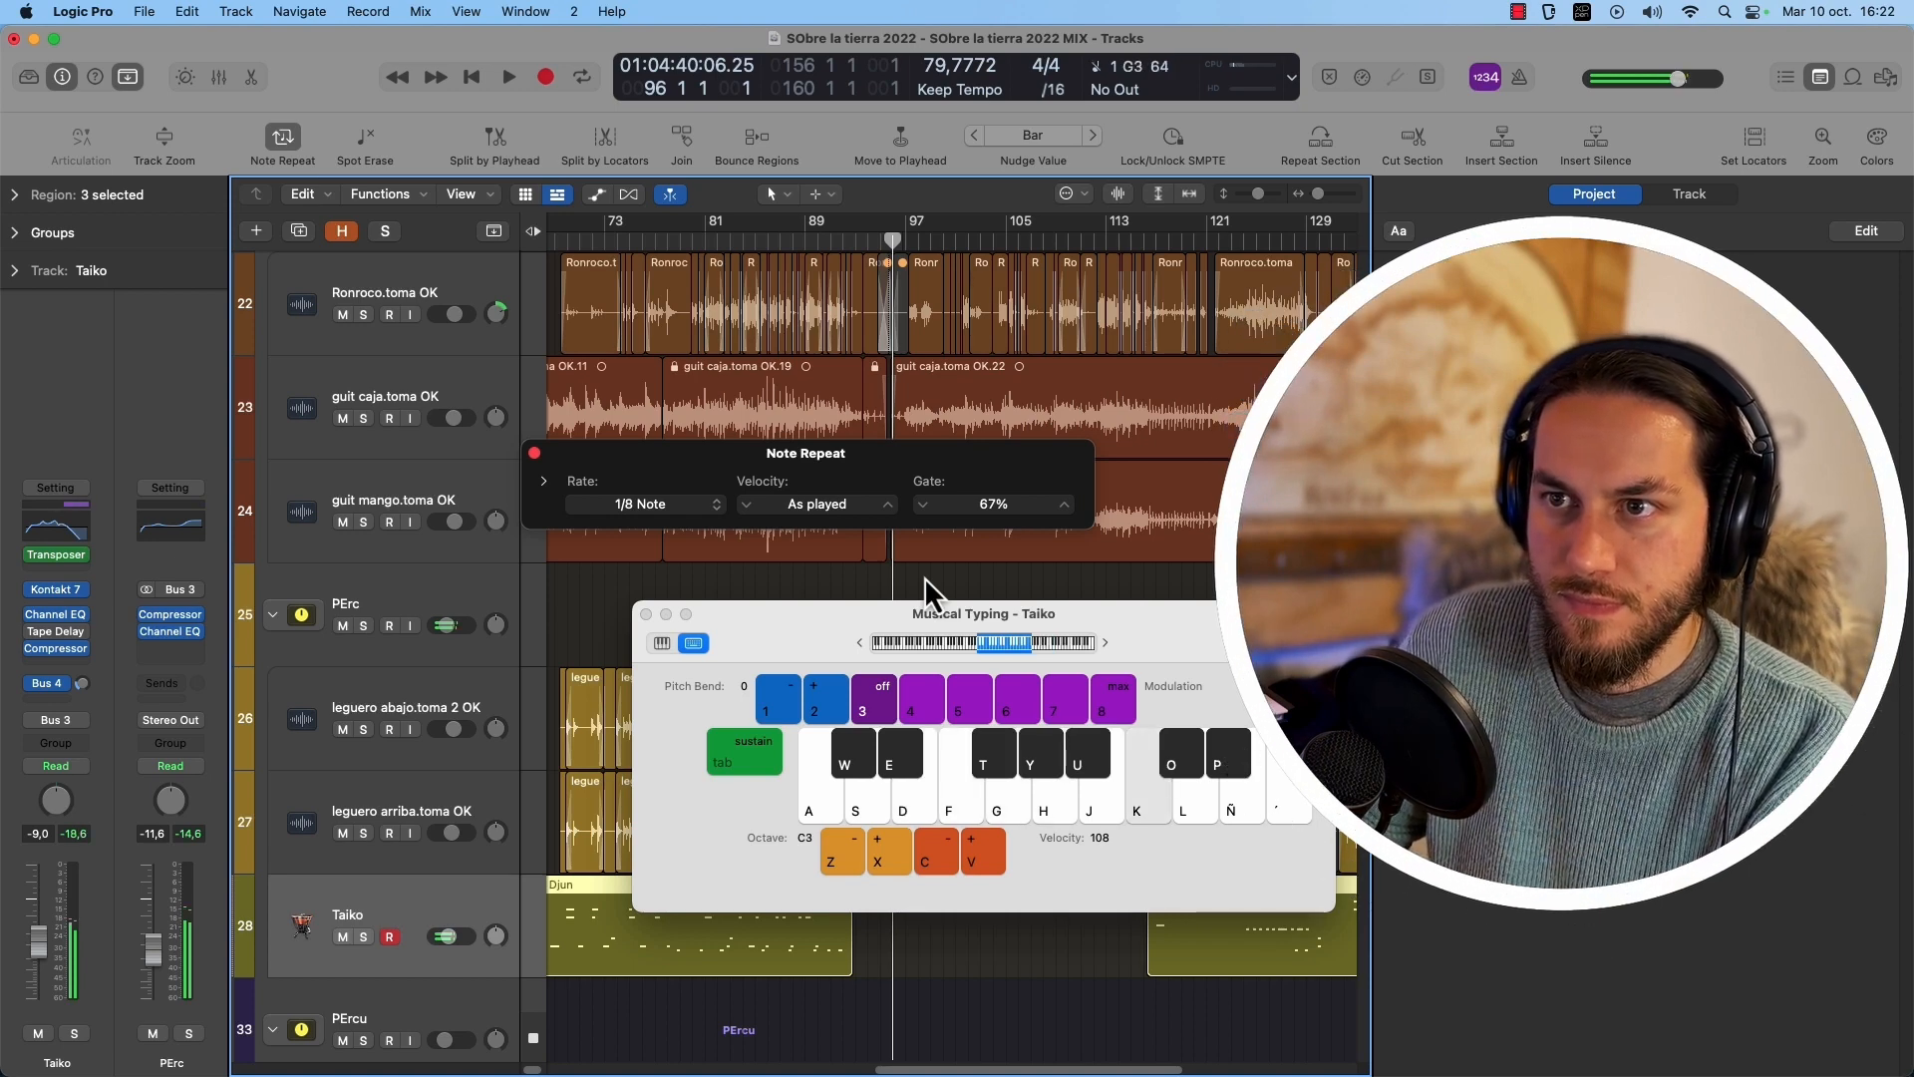
key("j")
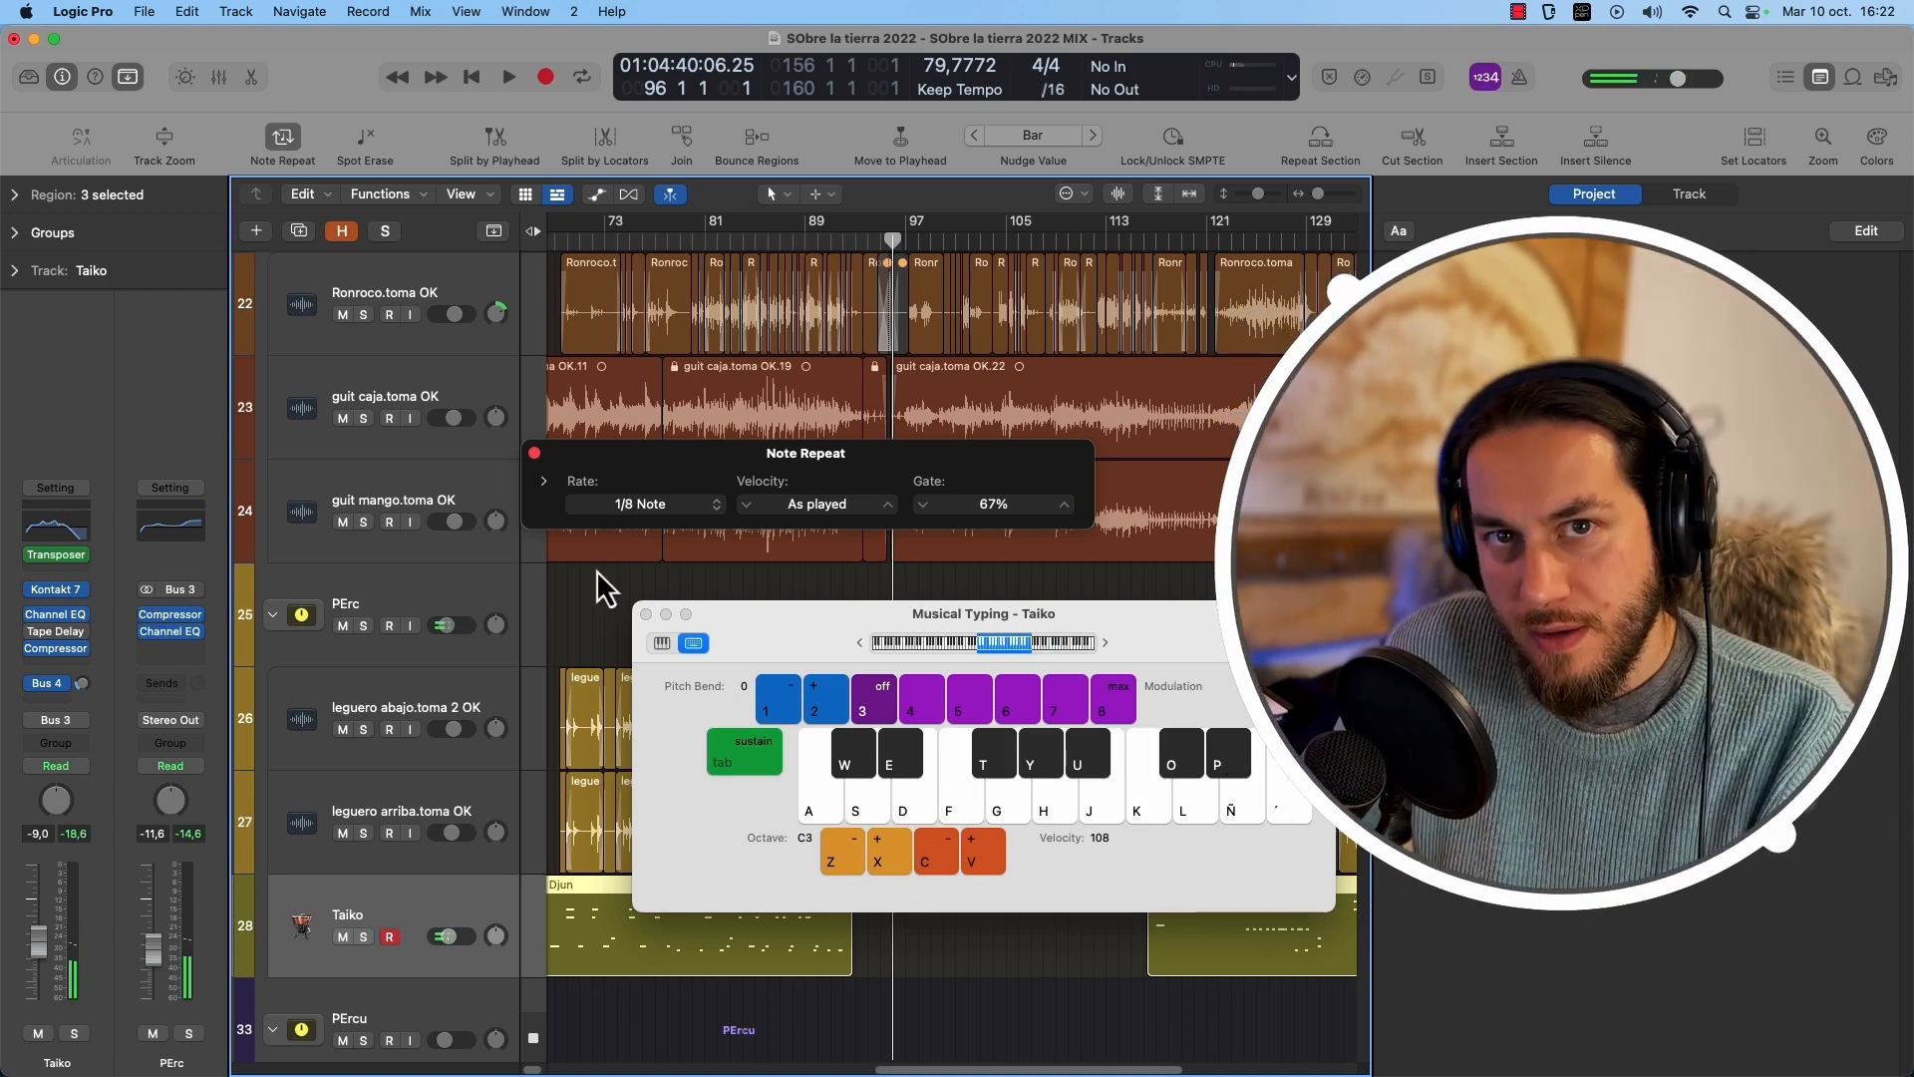
Expand the Note Repeat settings, enable Modulation Wheel control of the rate, set its minimum to 1/8 Note and include triplets.
left_click(543, 481)
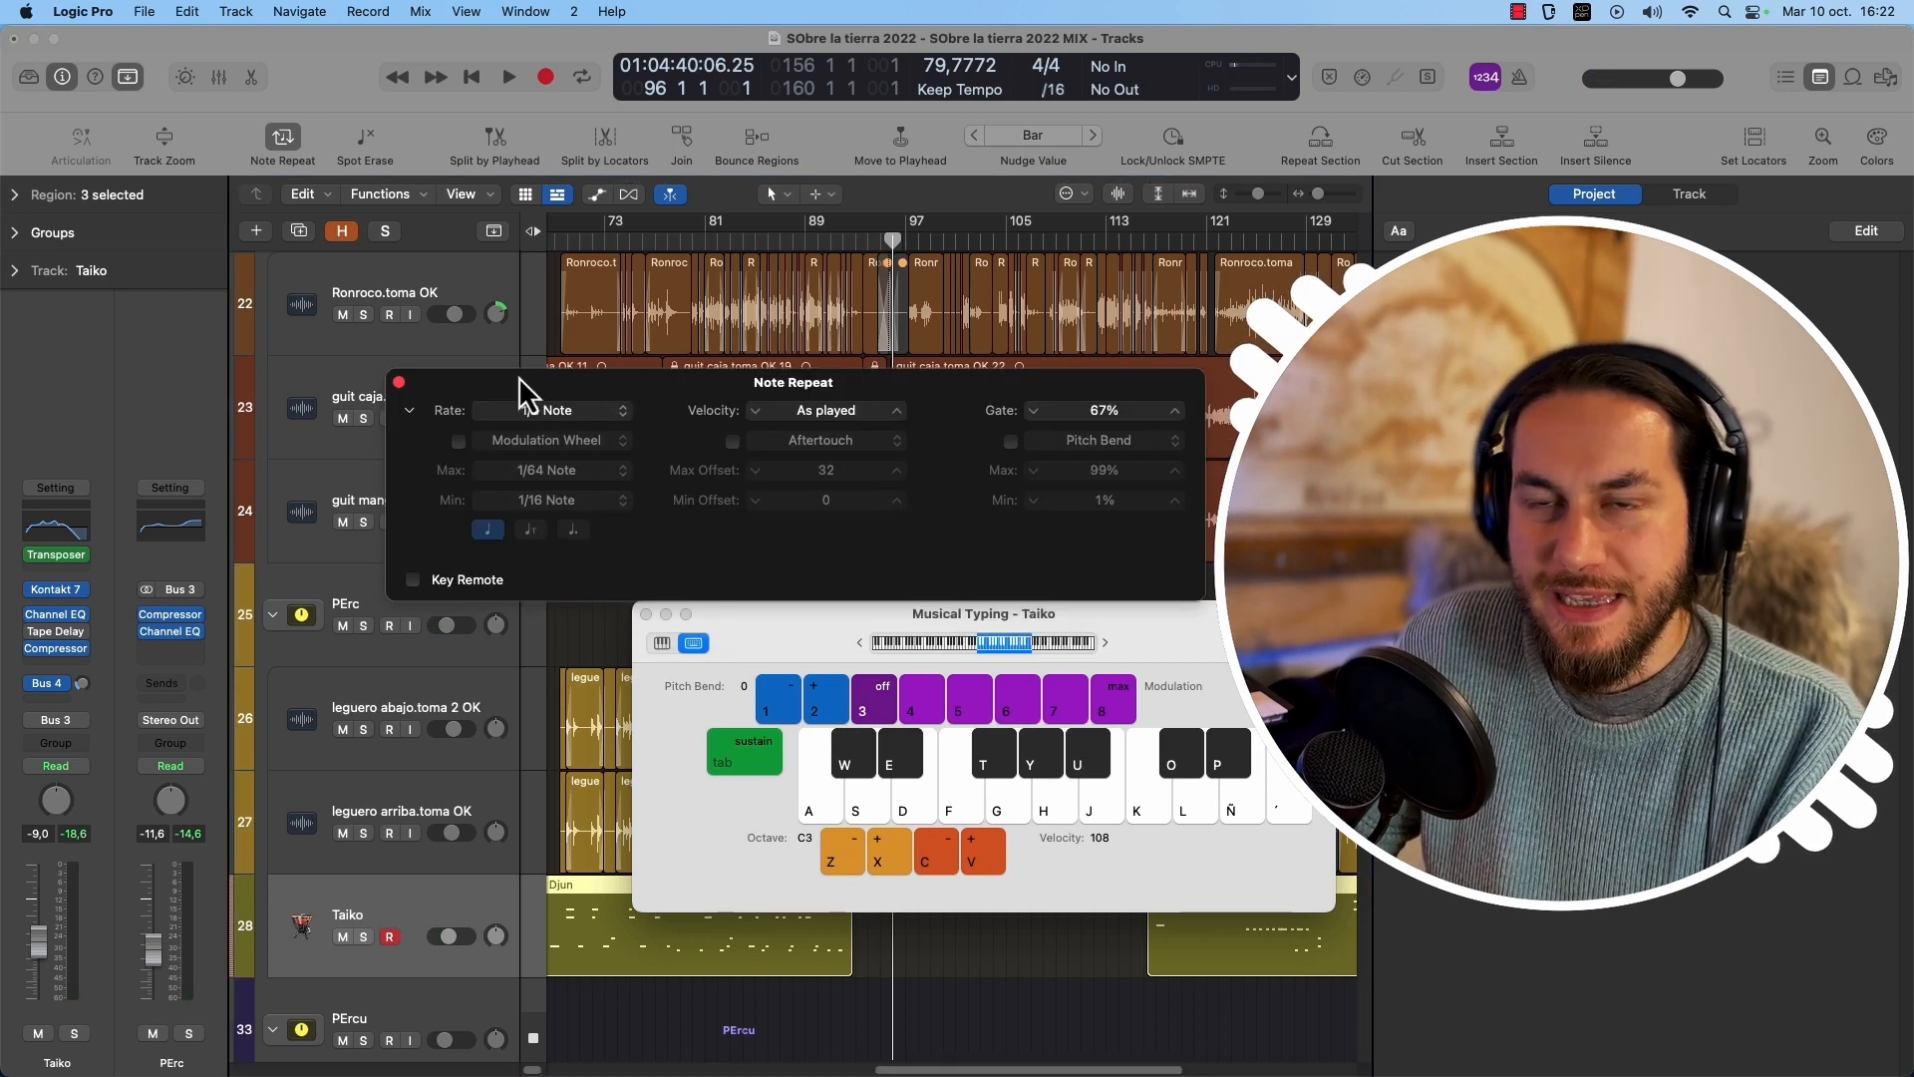
left_click(456, 441)
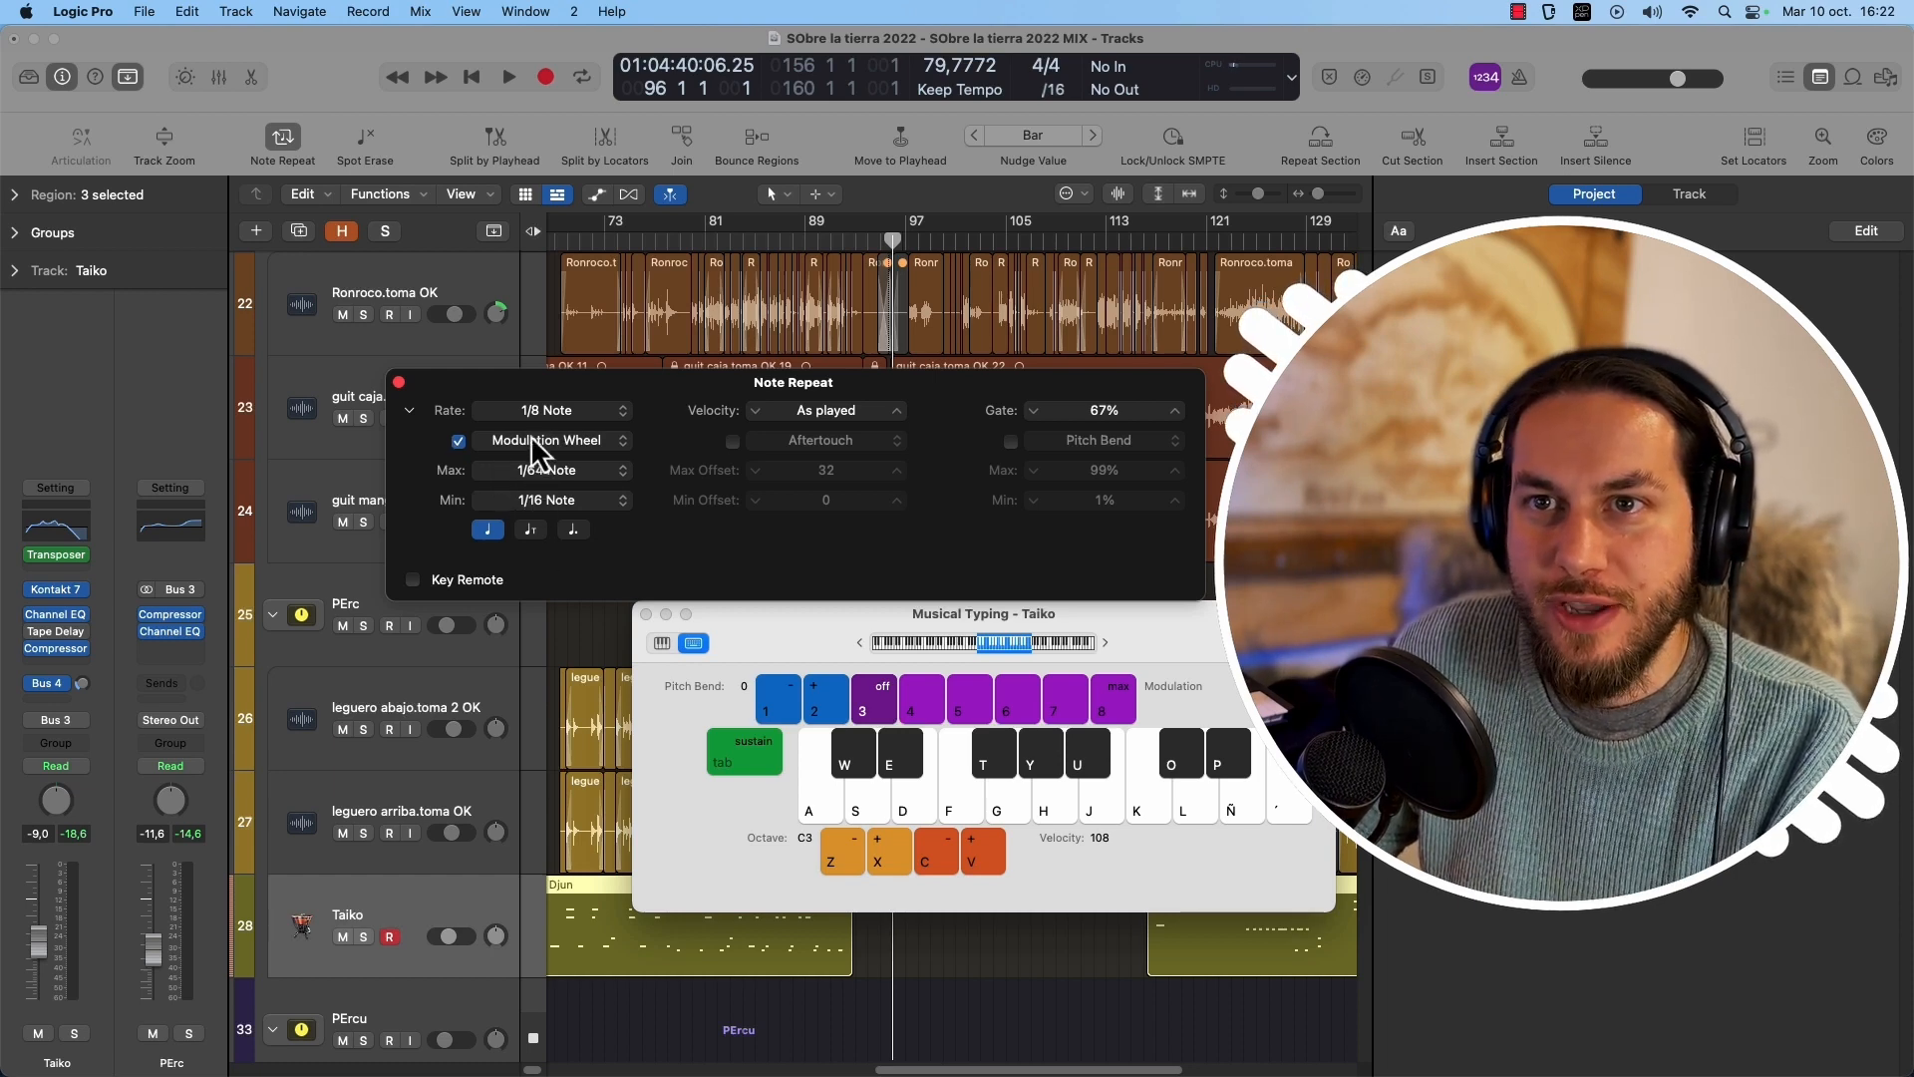
left_click(559, 504)
left_click(555, 497)
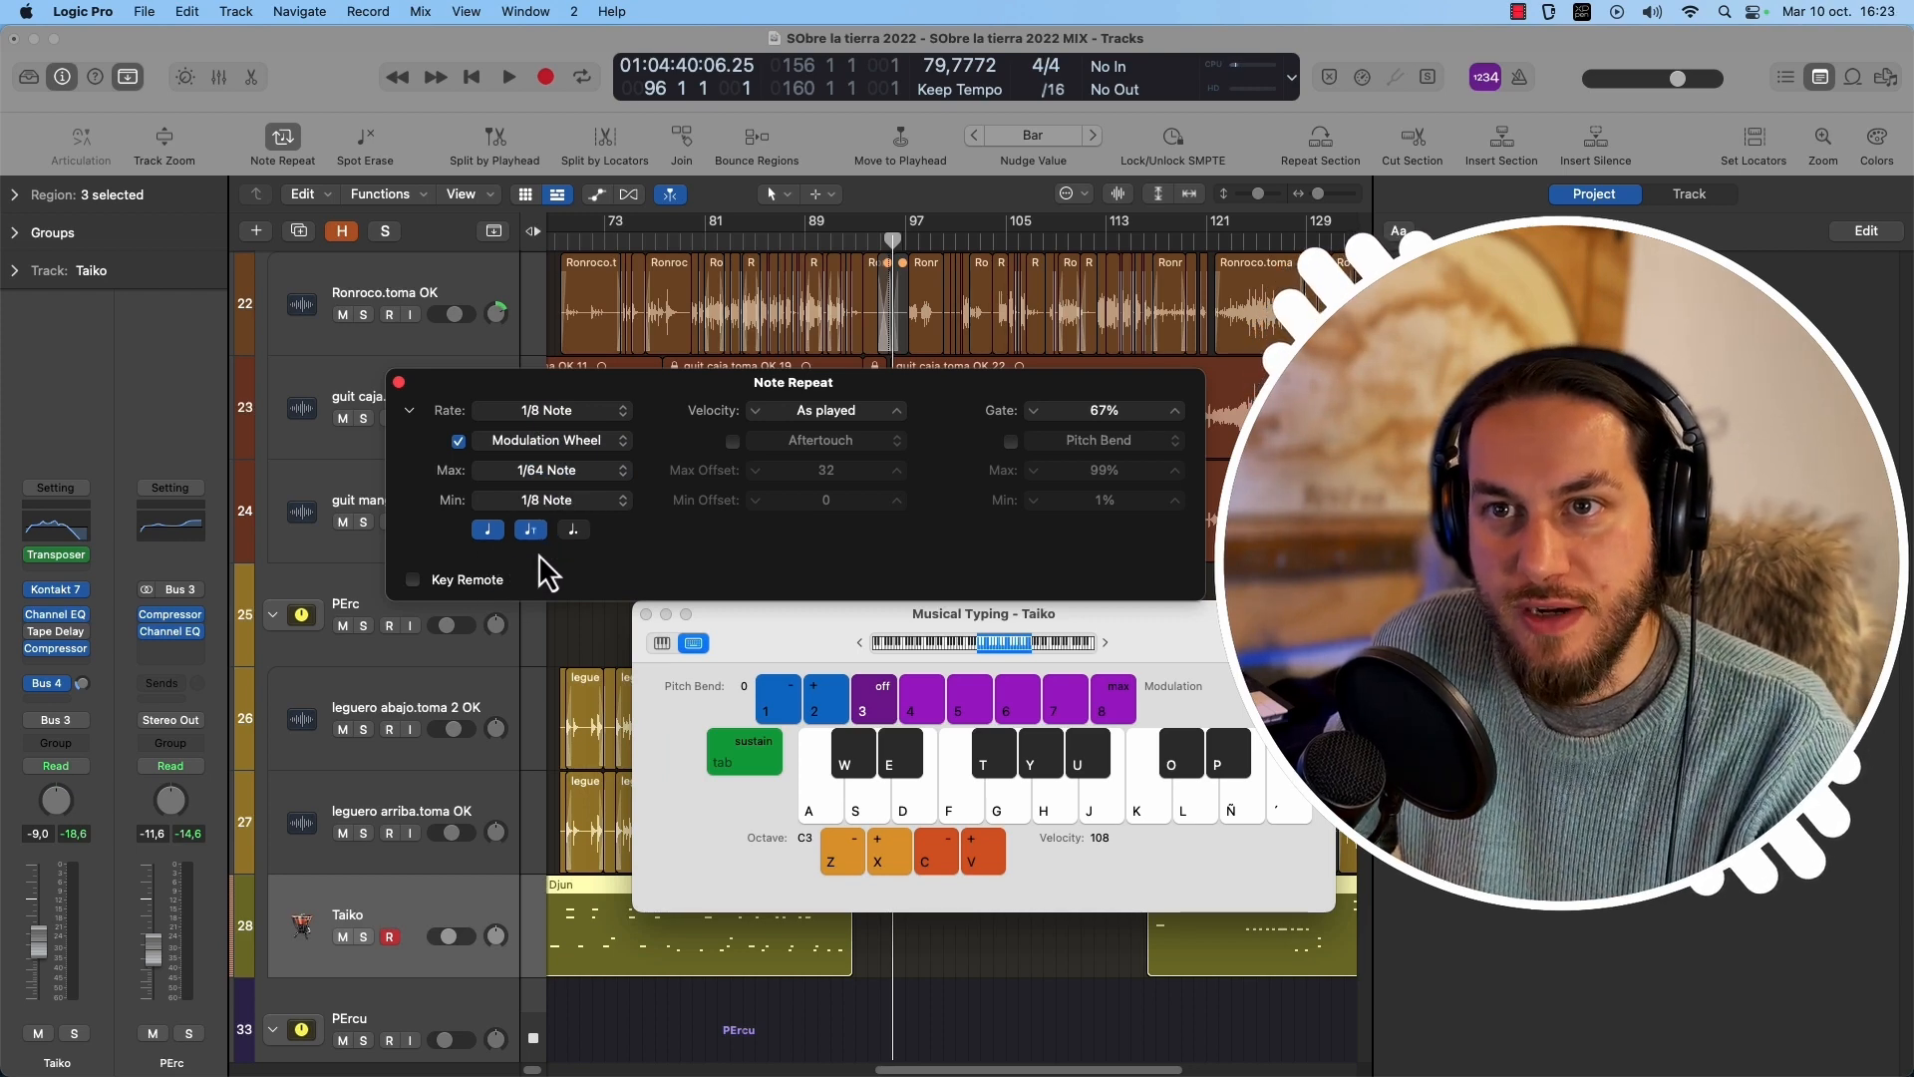
Play a repeating Taiko note while varying the modulation to change the repeat rate, ending with modulation off.
left_click_drag(774, 658, 692, 678)
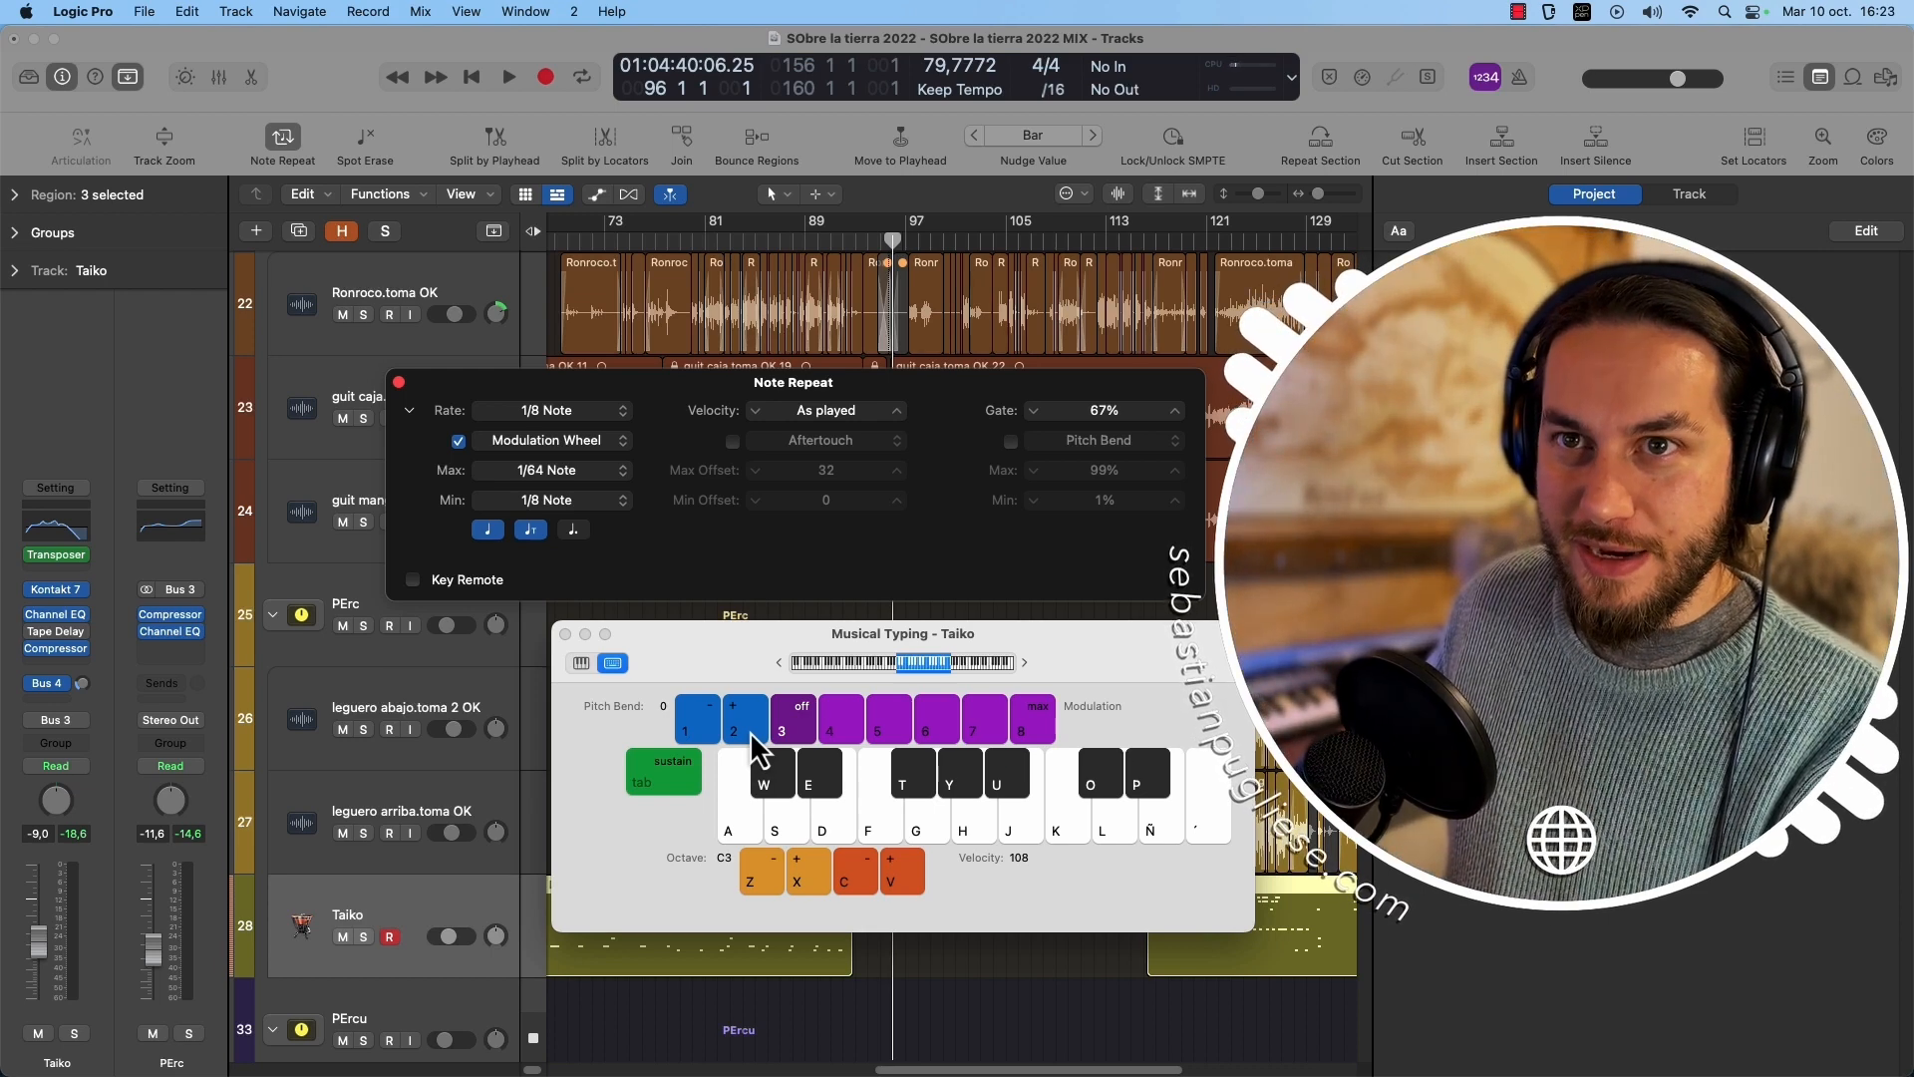
key("h")
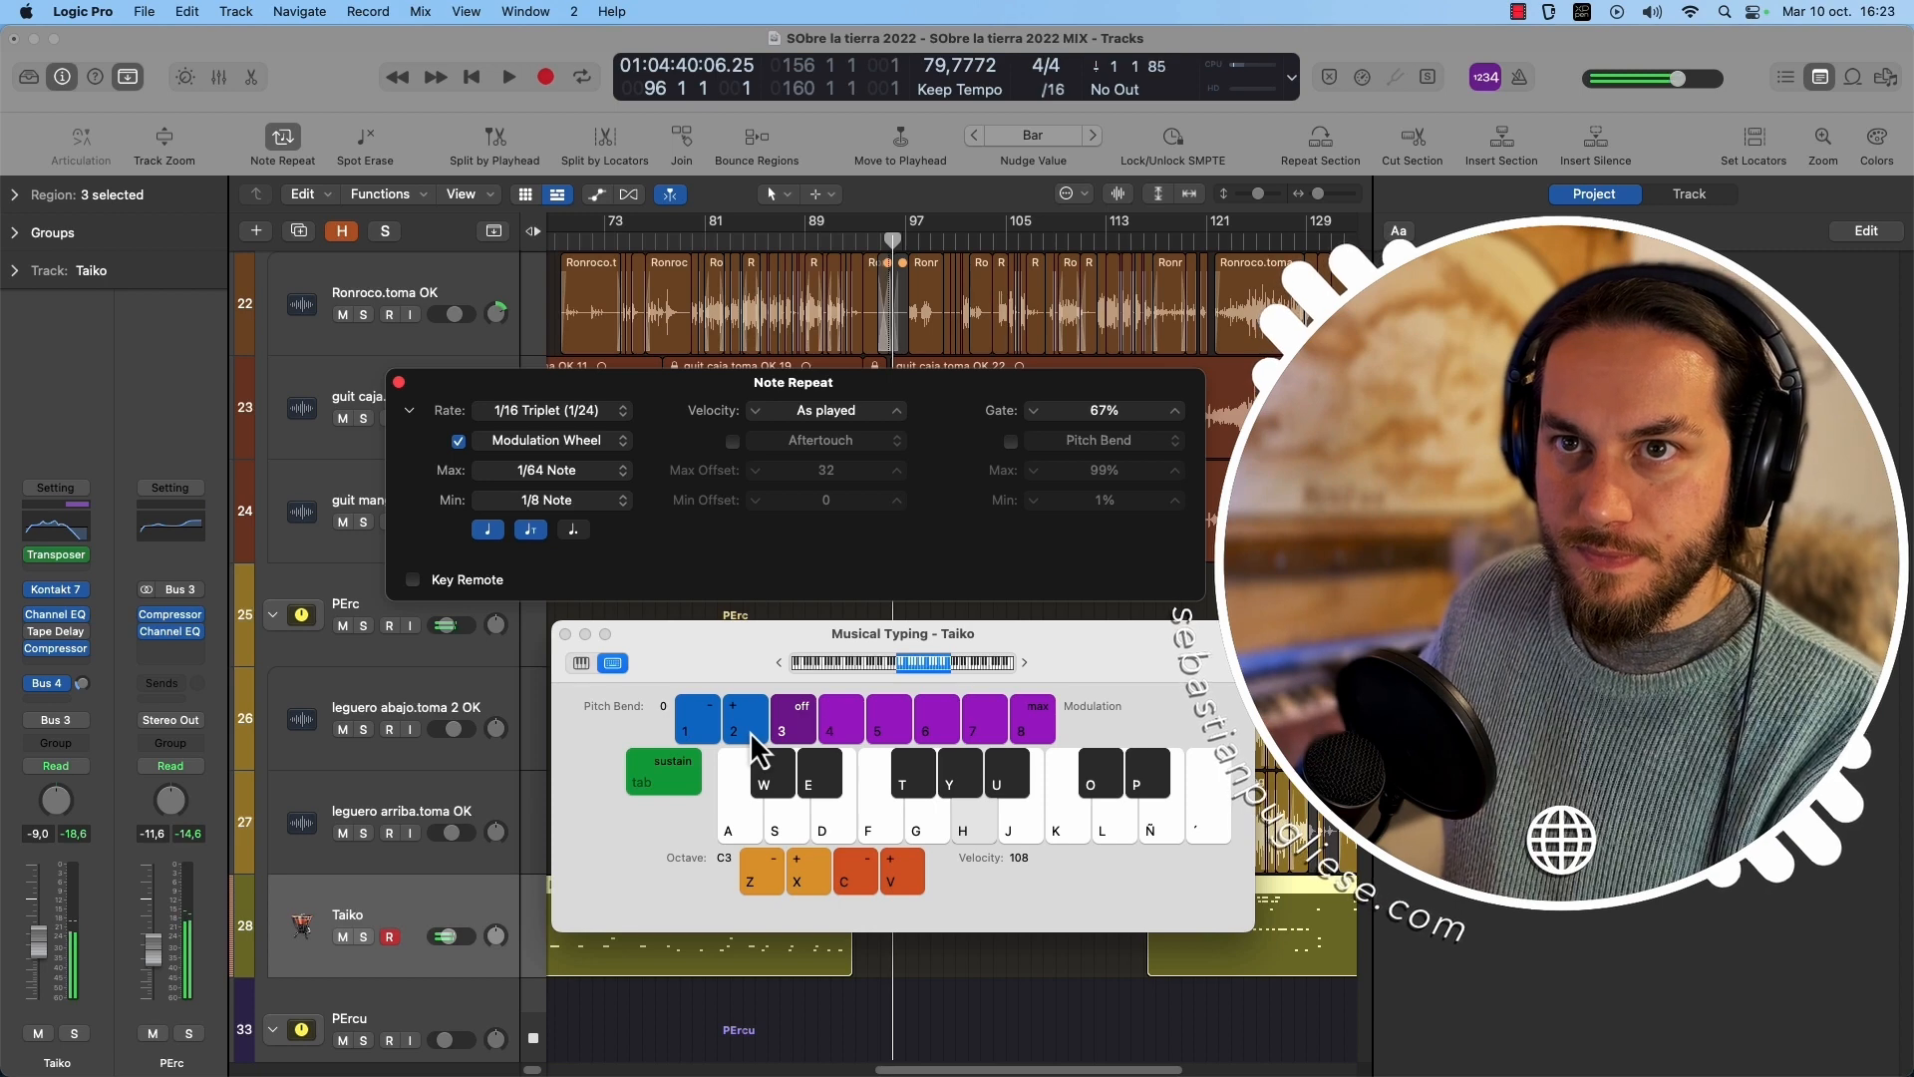
key("3")
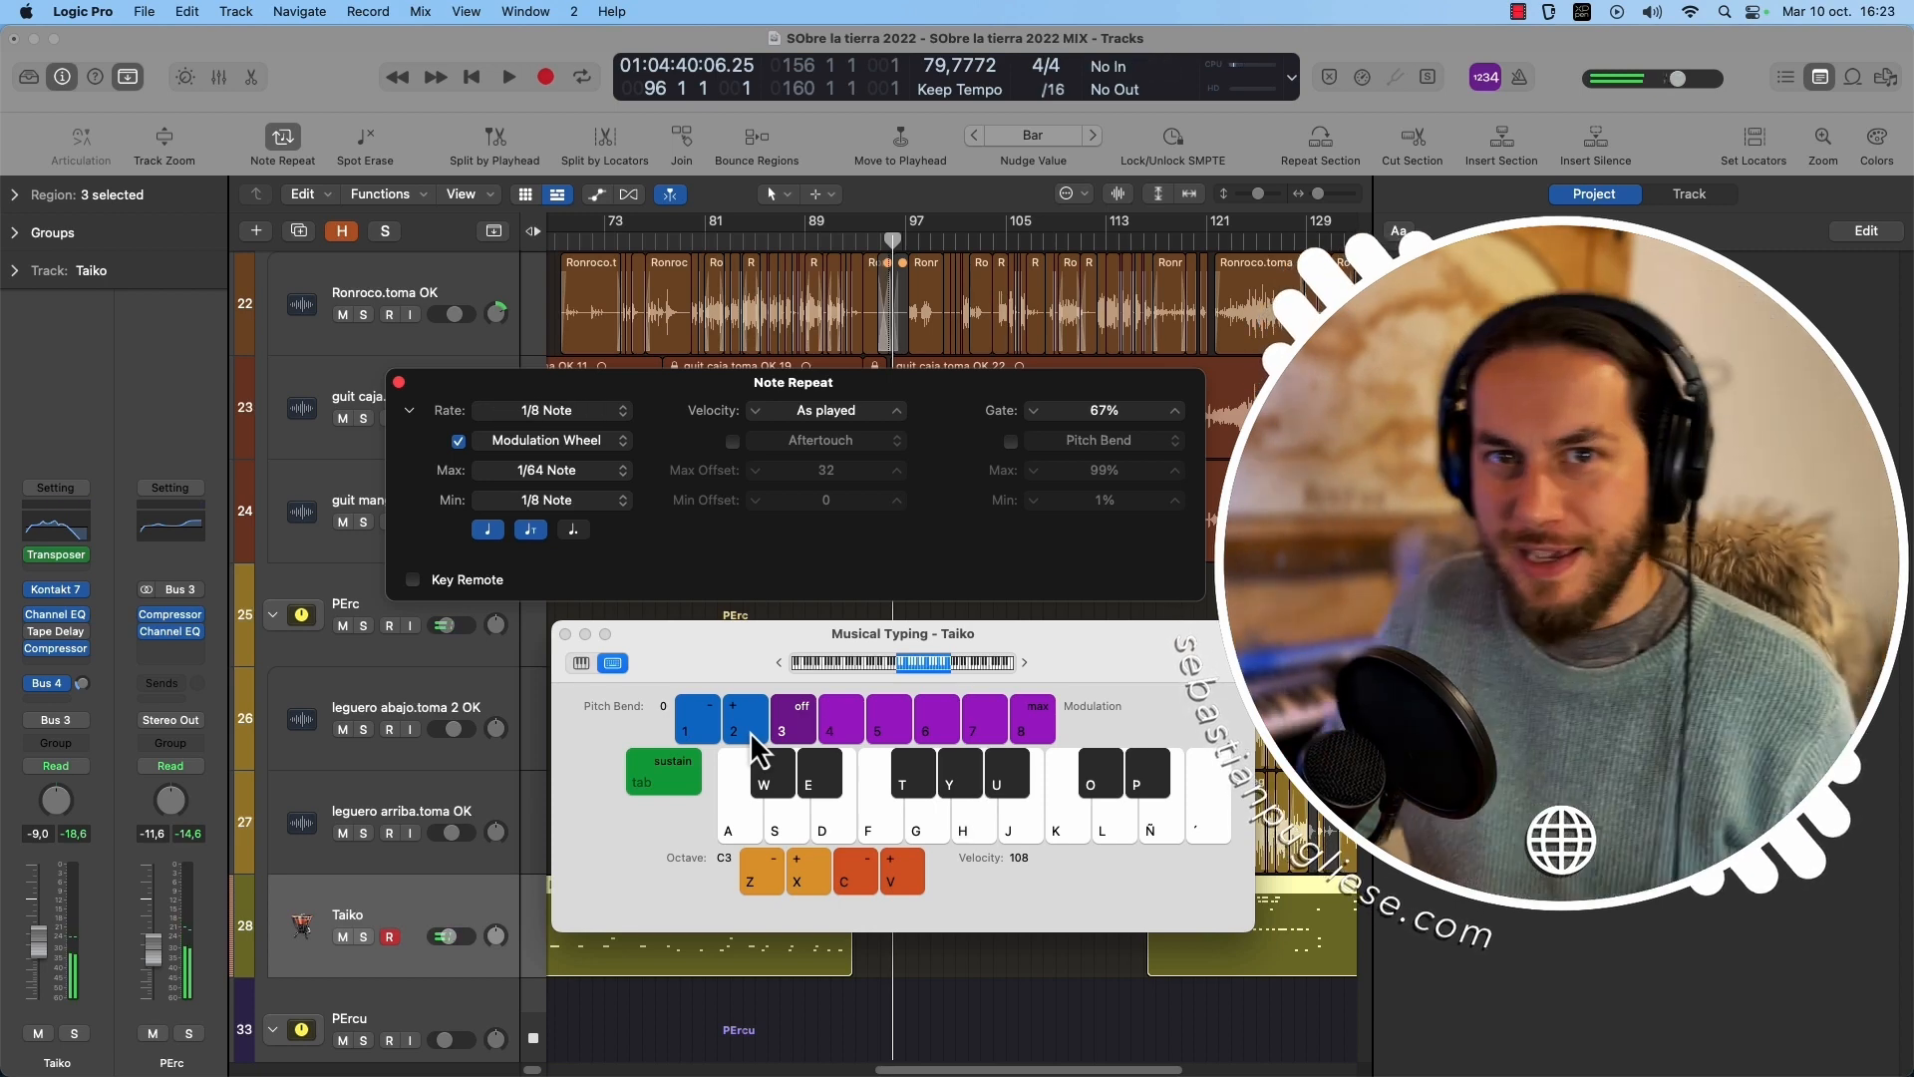
left_click_drag(745, 648, 705, 641)
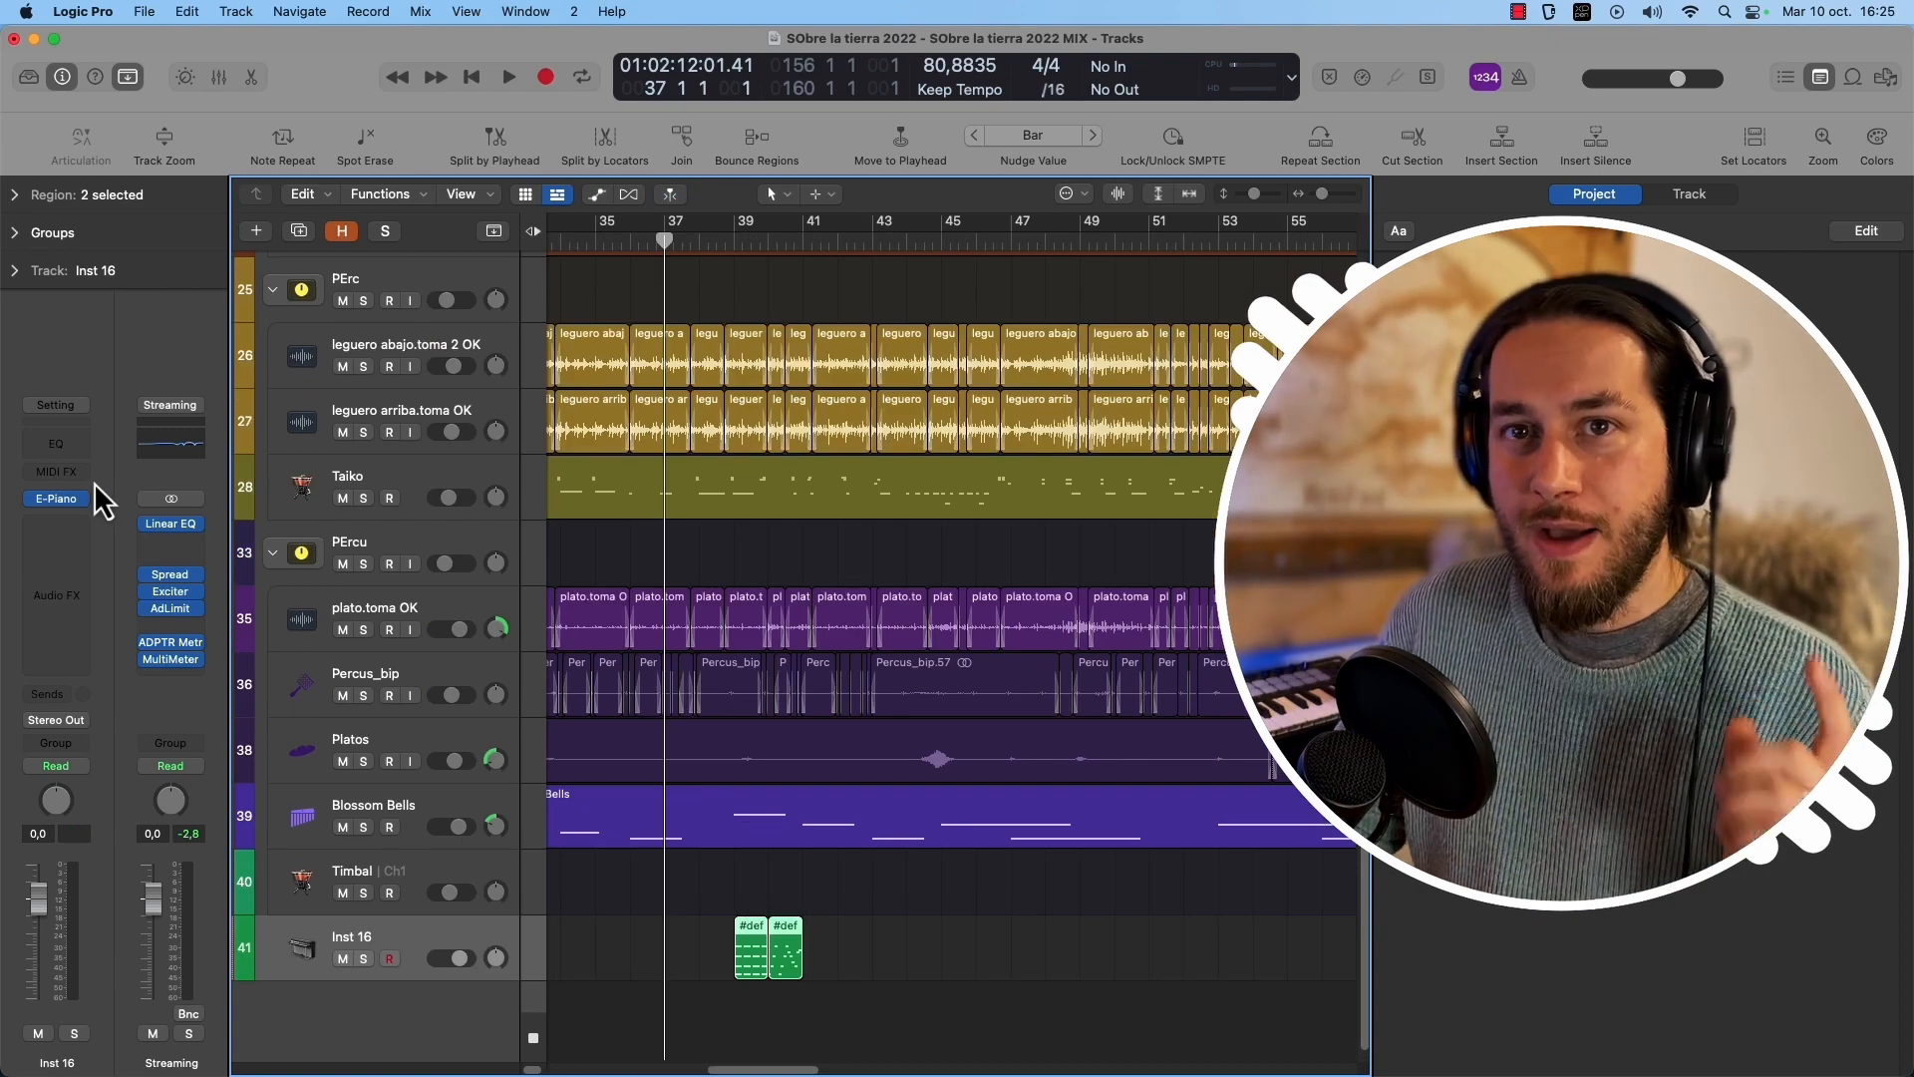
Insert the Modulator MIDI effect on the Inst 16 track and place its window clear of the track's regions.
left_click(70, 471)
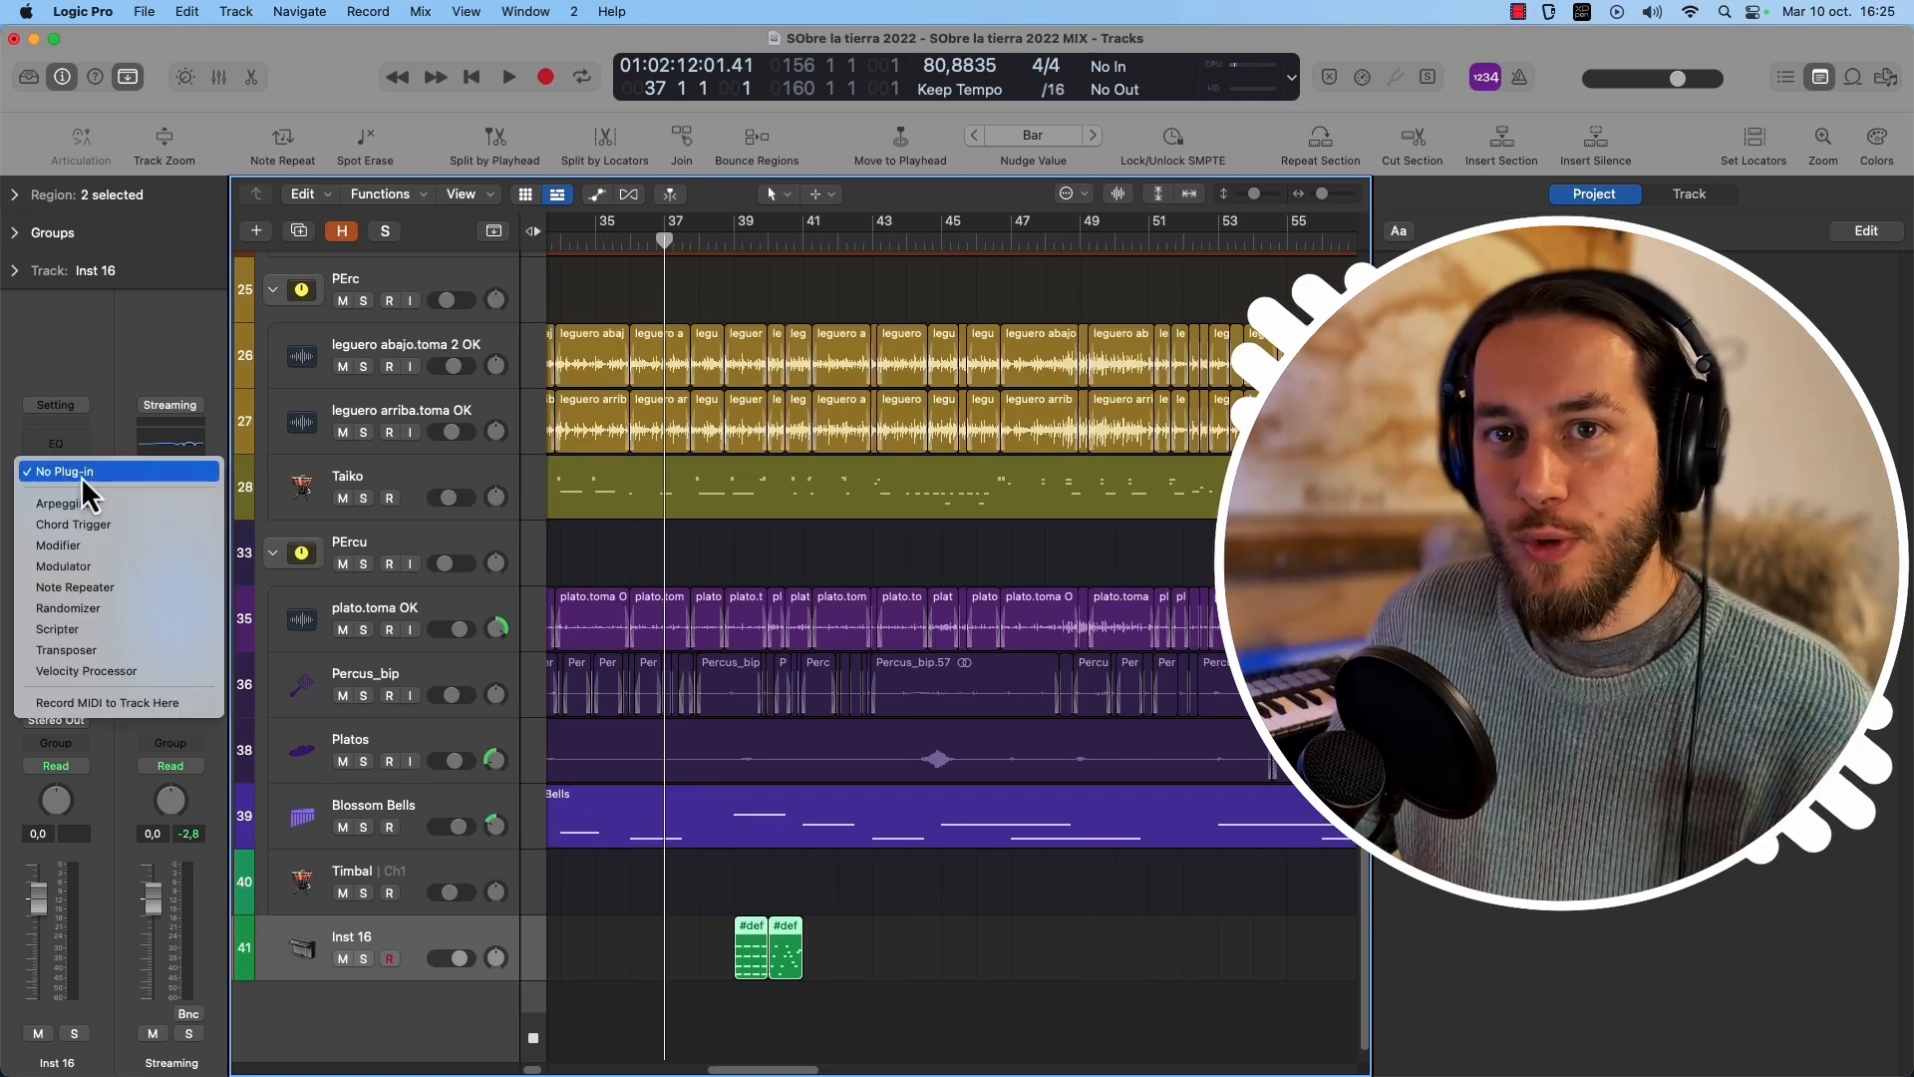
left_click(227, 598)
left_click_drag(972, 306, 660, 42)
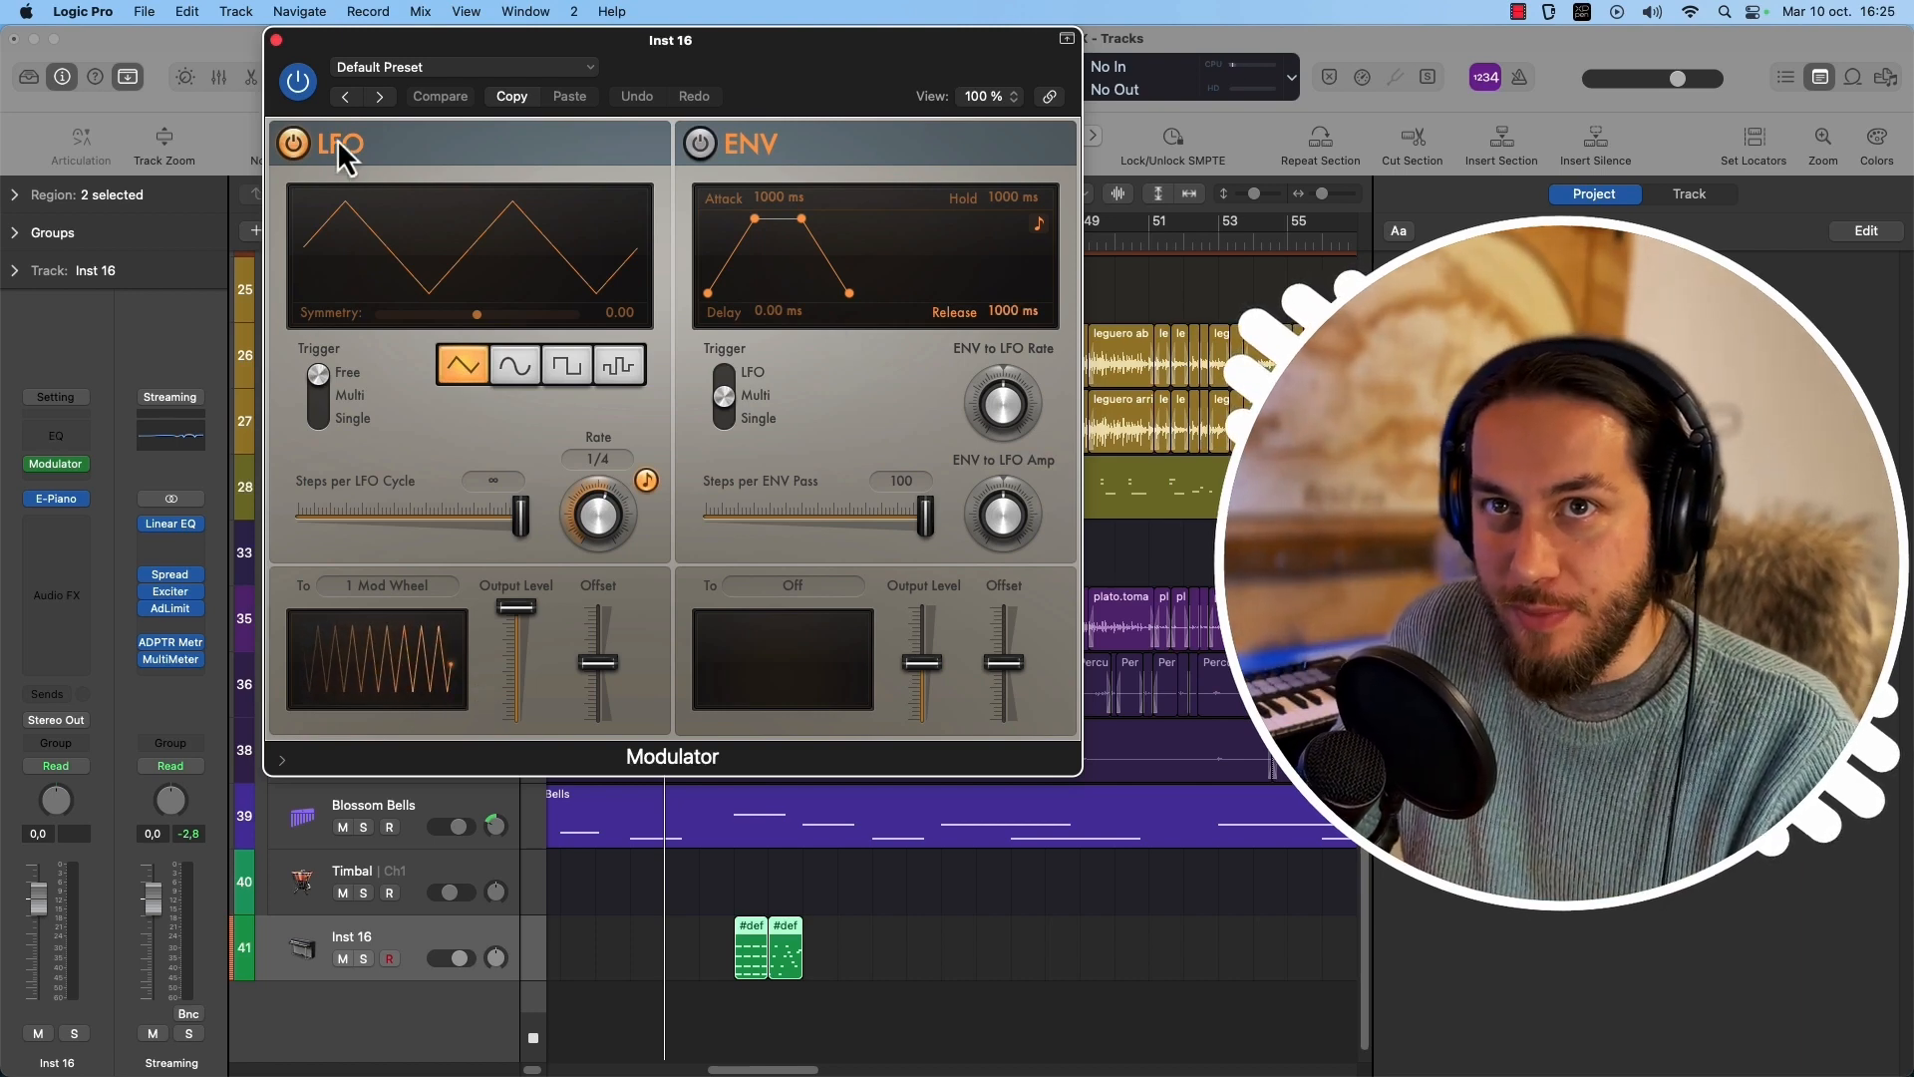
Try the Modulator's ENV section alone and together with the LFO, ending with only the LFO active.
left_click(701, 143)
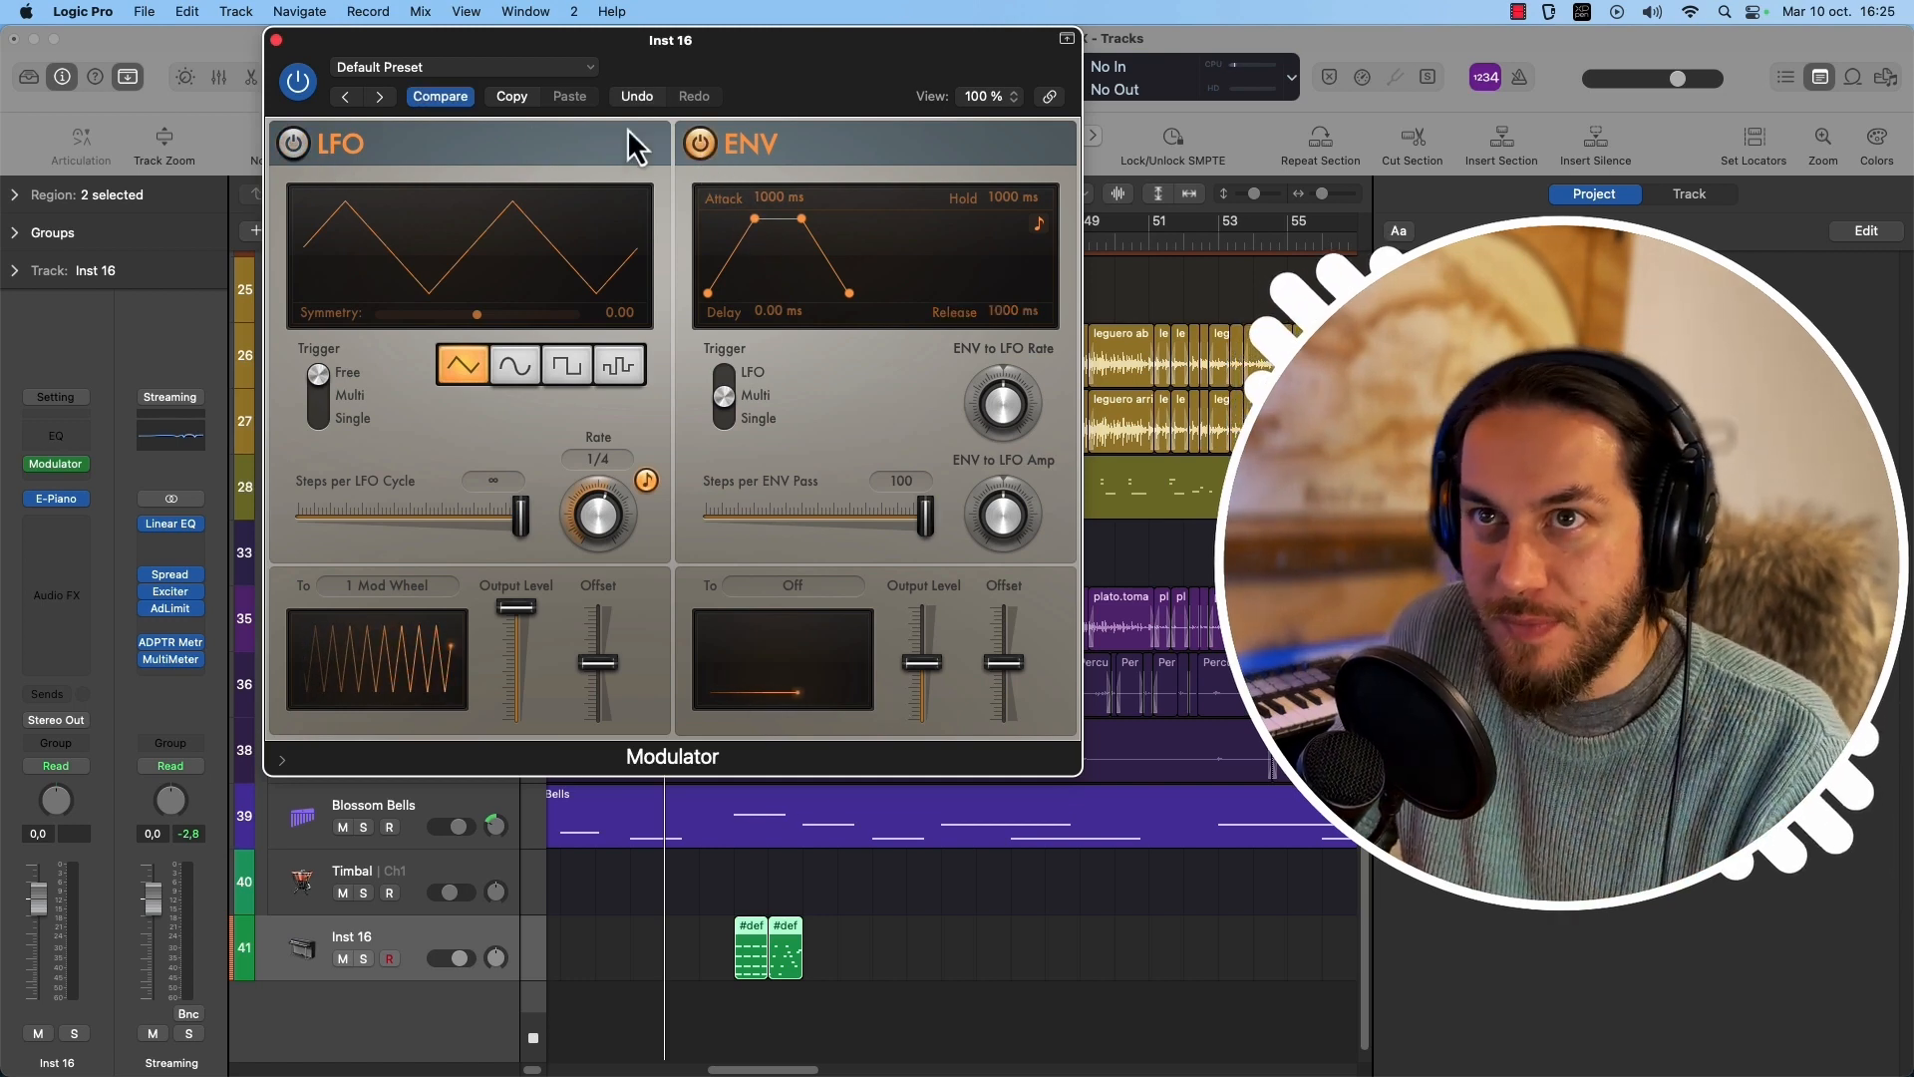
left_click(283, 148)
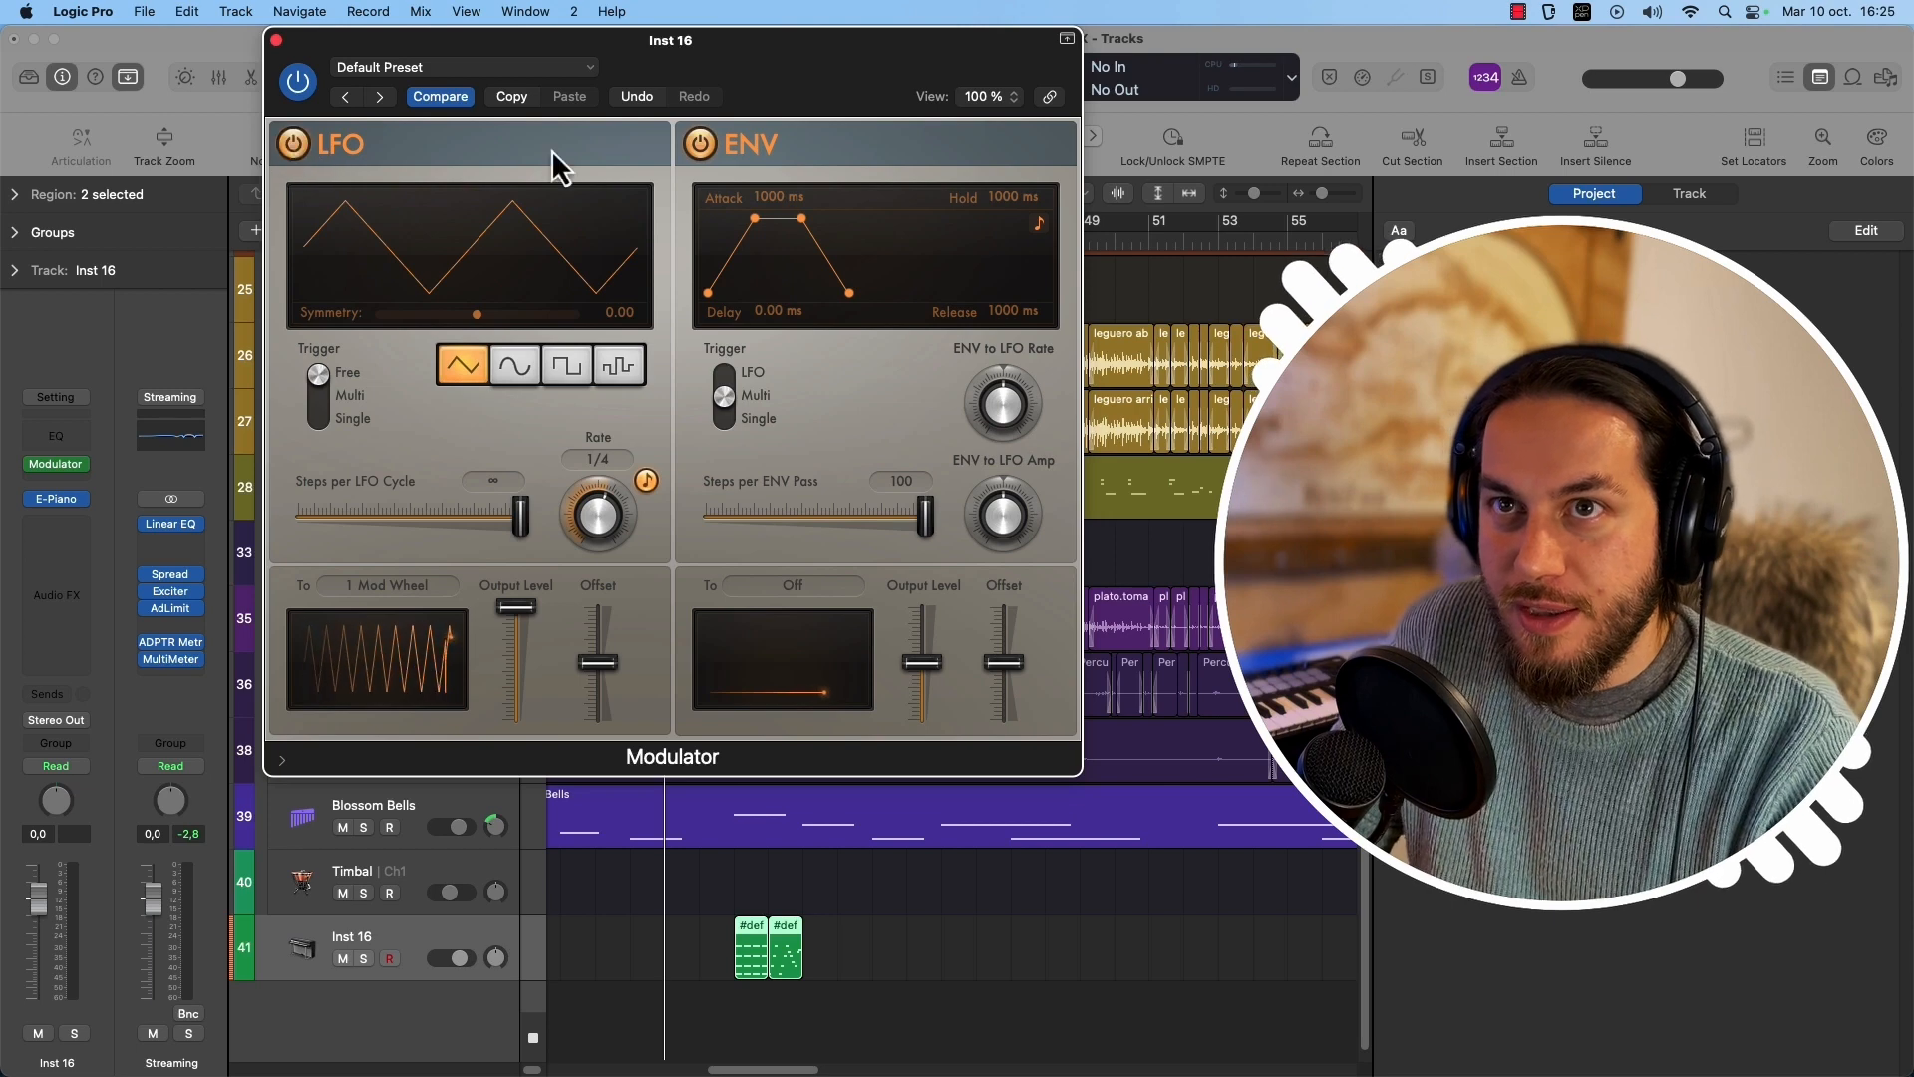
left_click(697, 146)
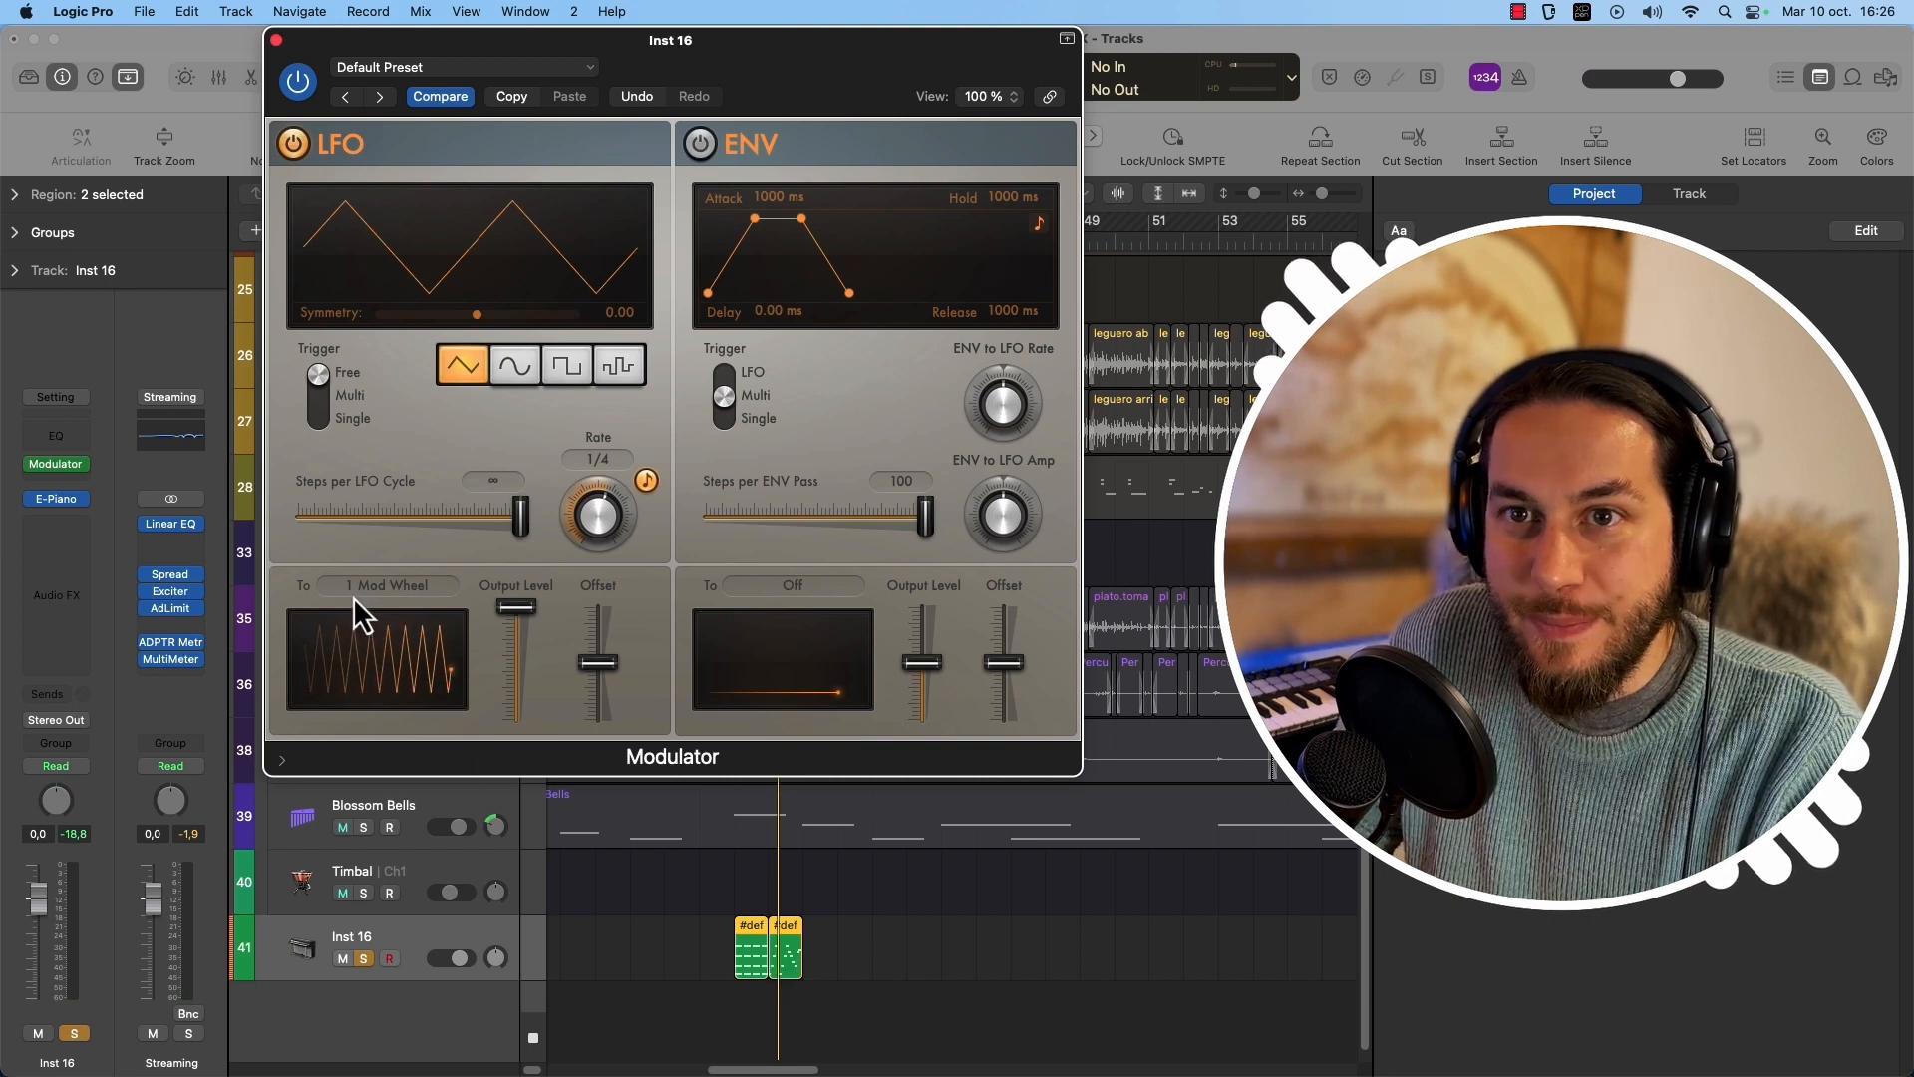
Route the Modulator's LFO to Pitchbend to audition it, and switch its target to 7 Volume.
left_click(424, 596)
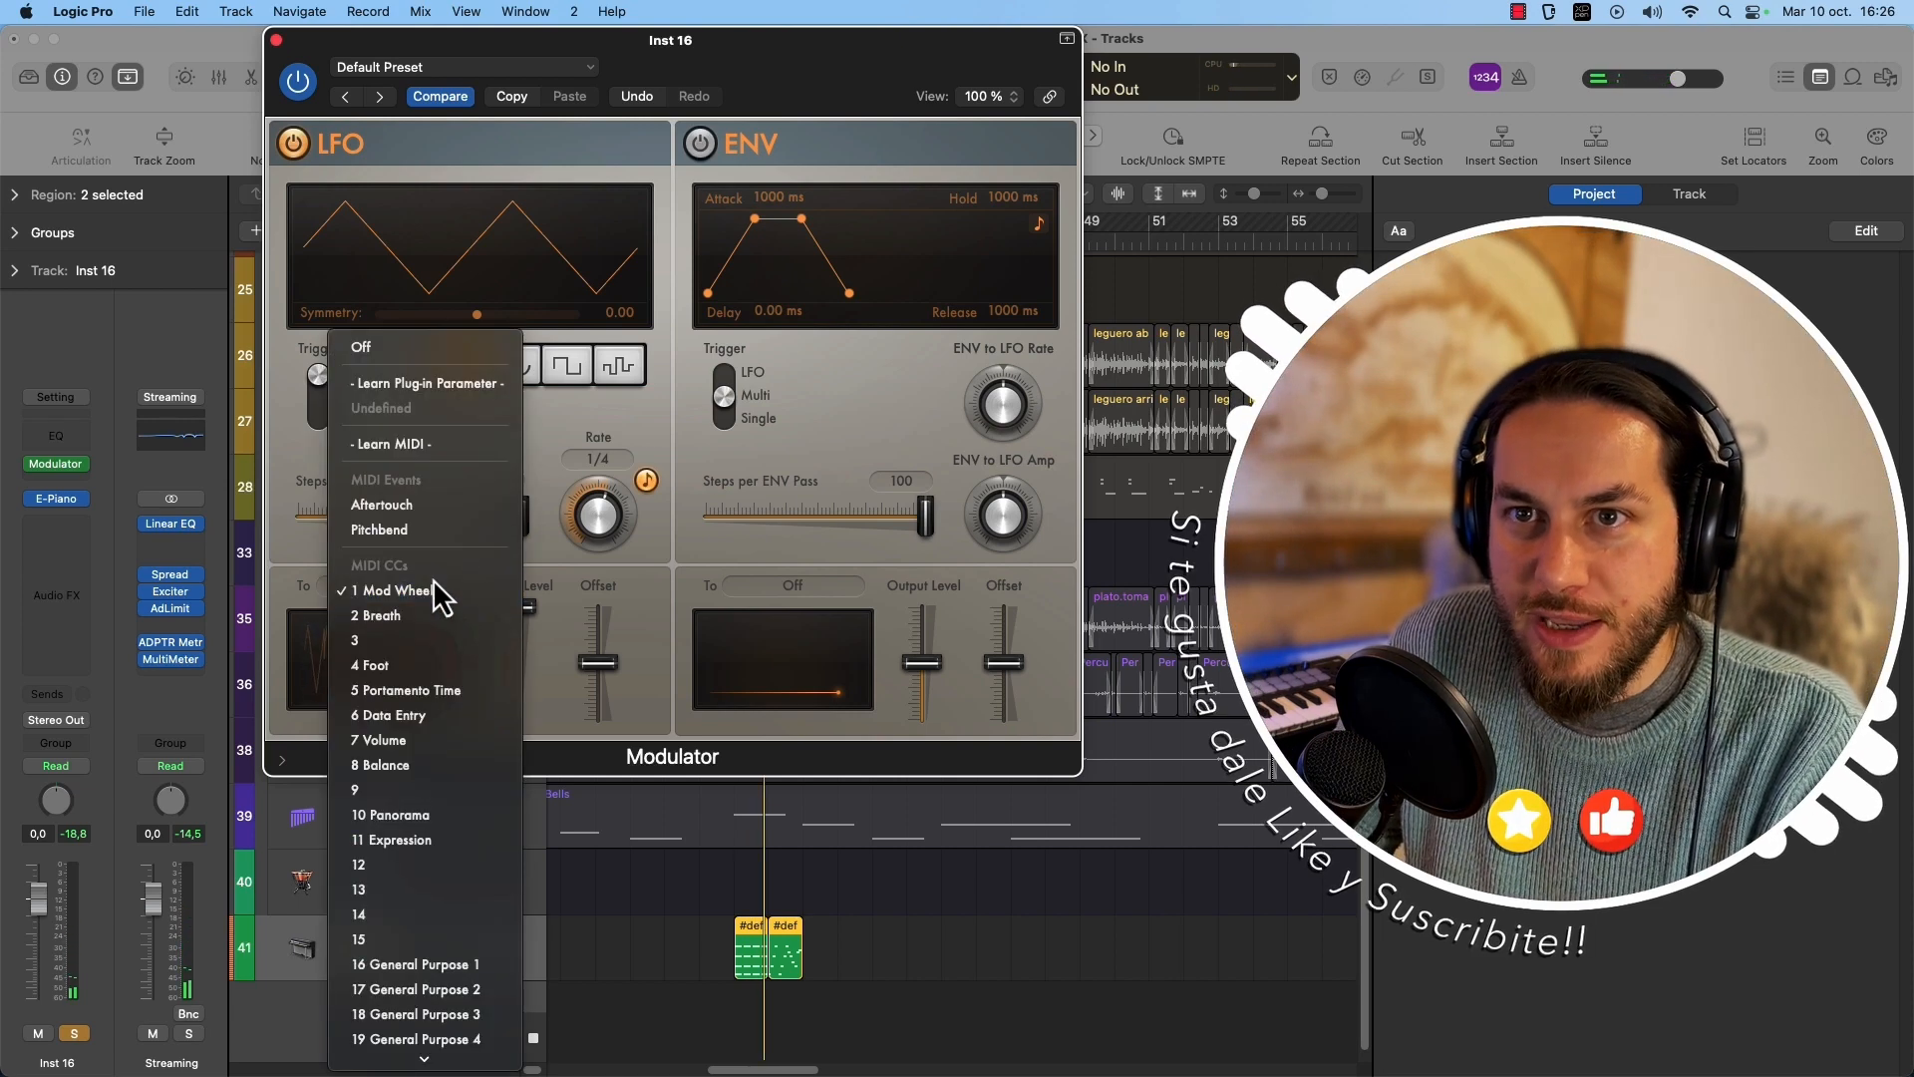
left_click(416, 536)
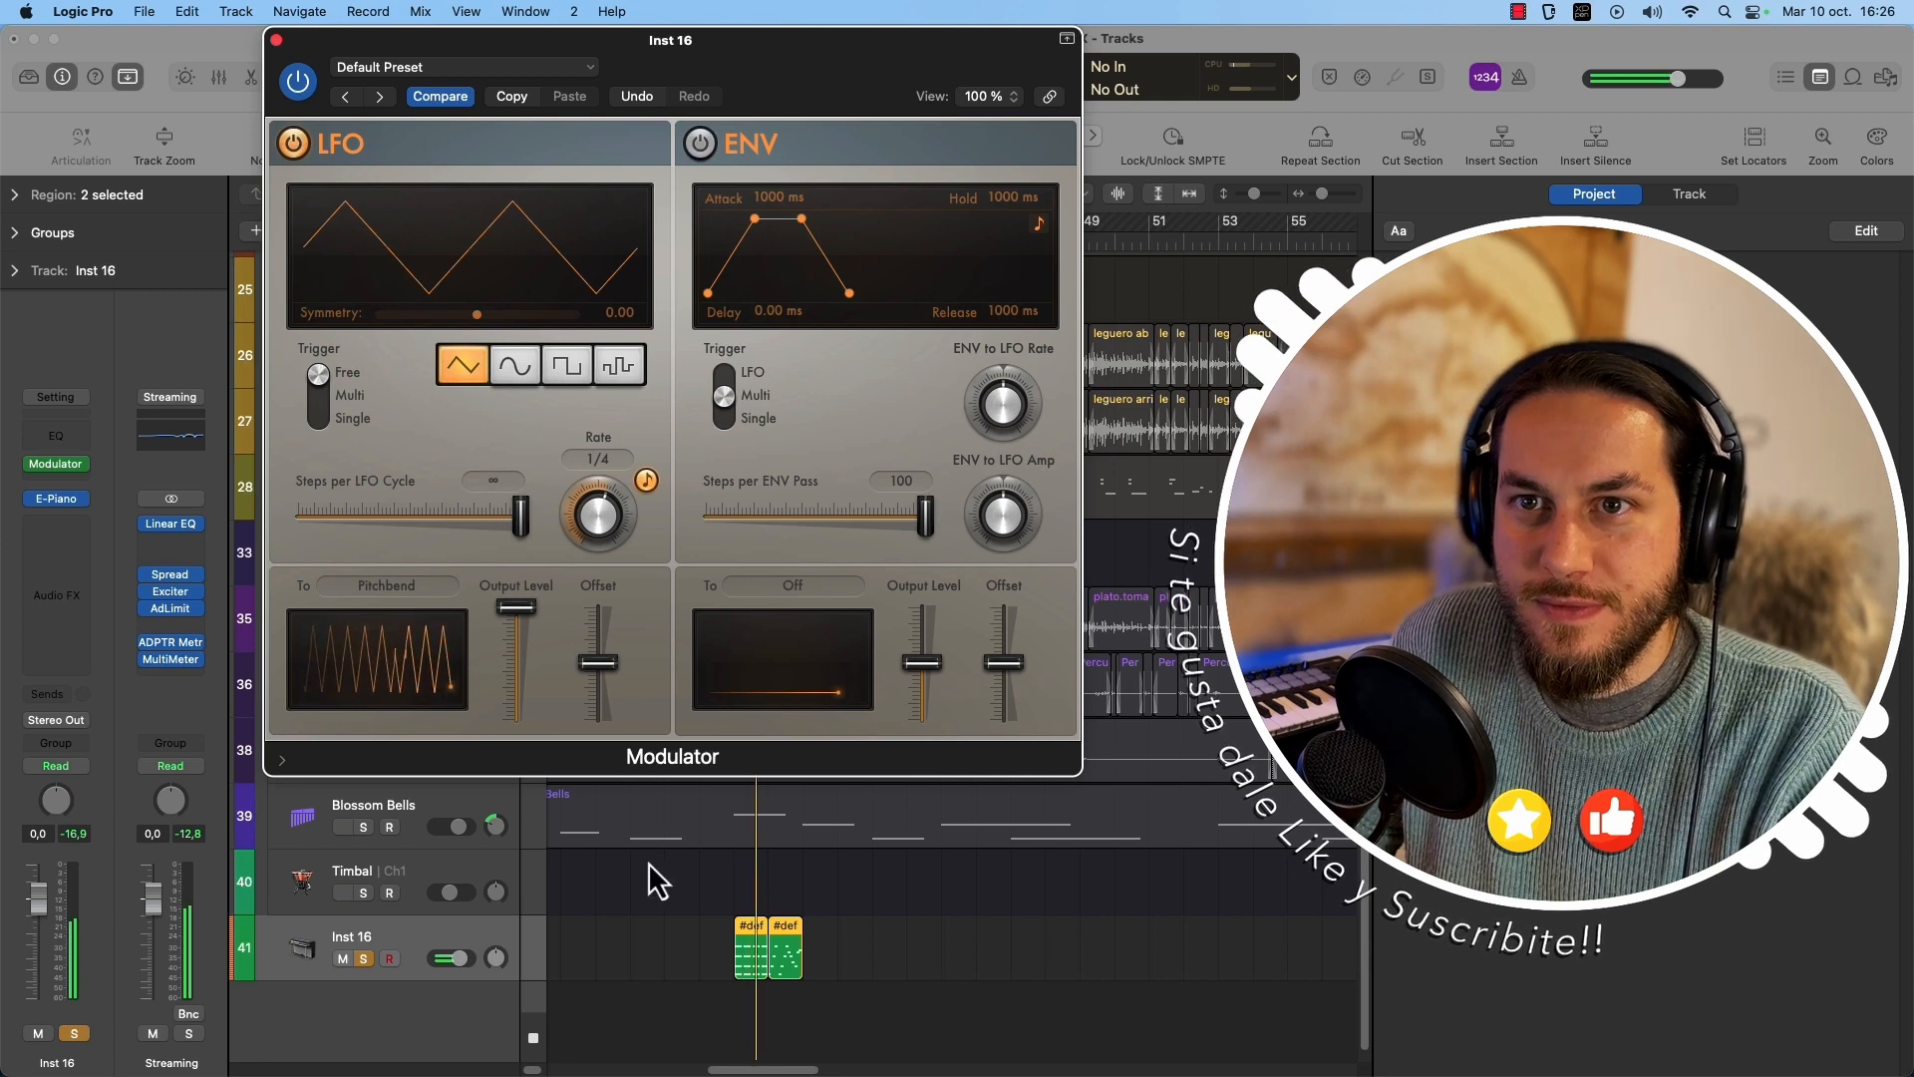
left_click(399, 594)
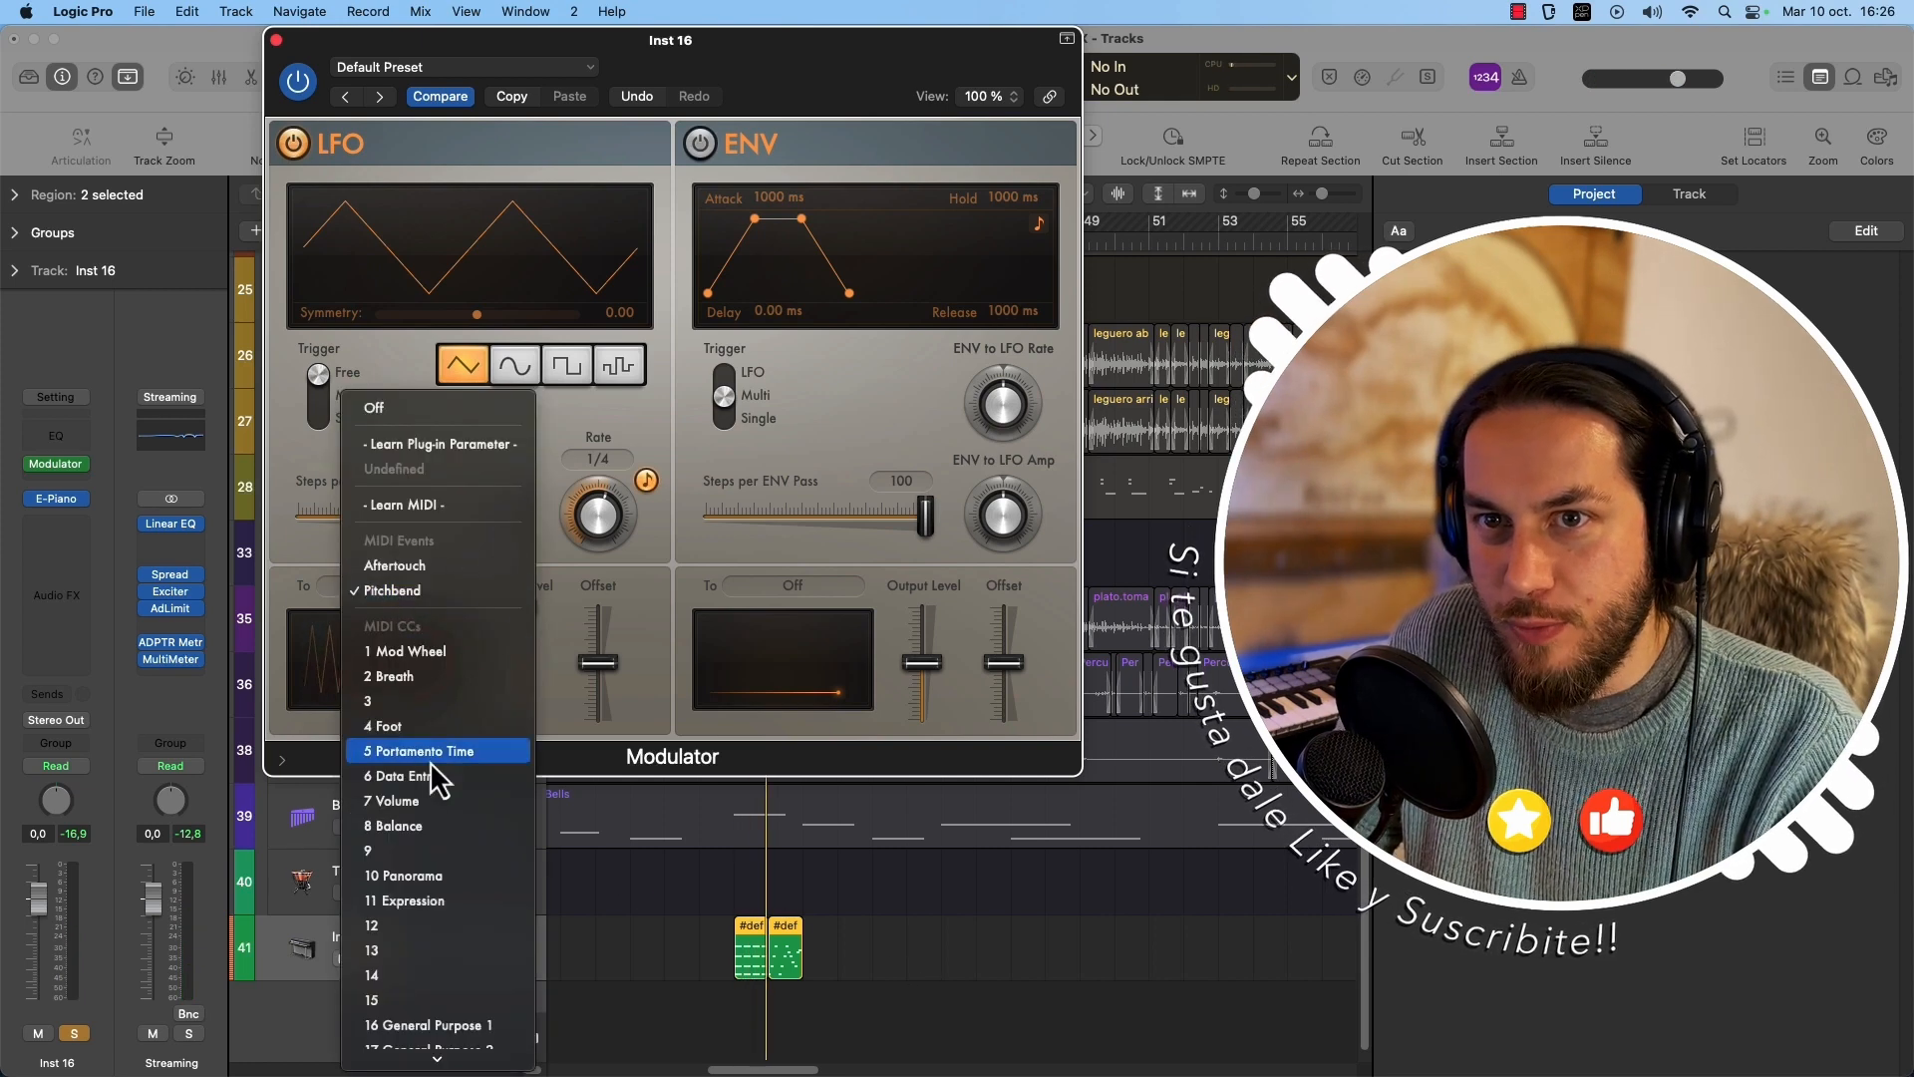
left_click(404, 800)
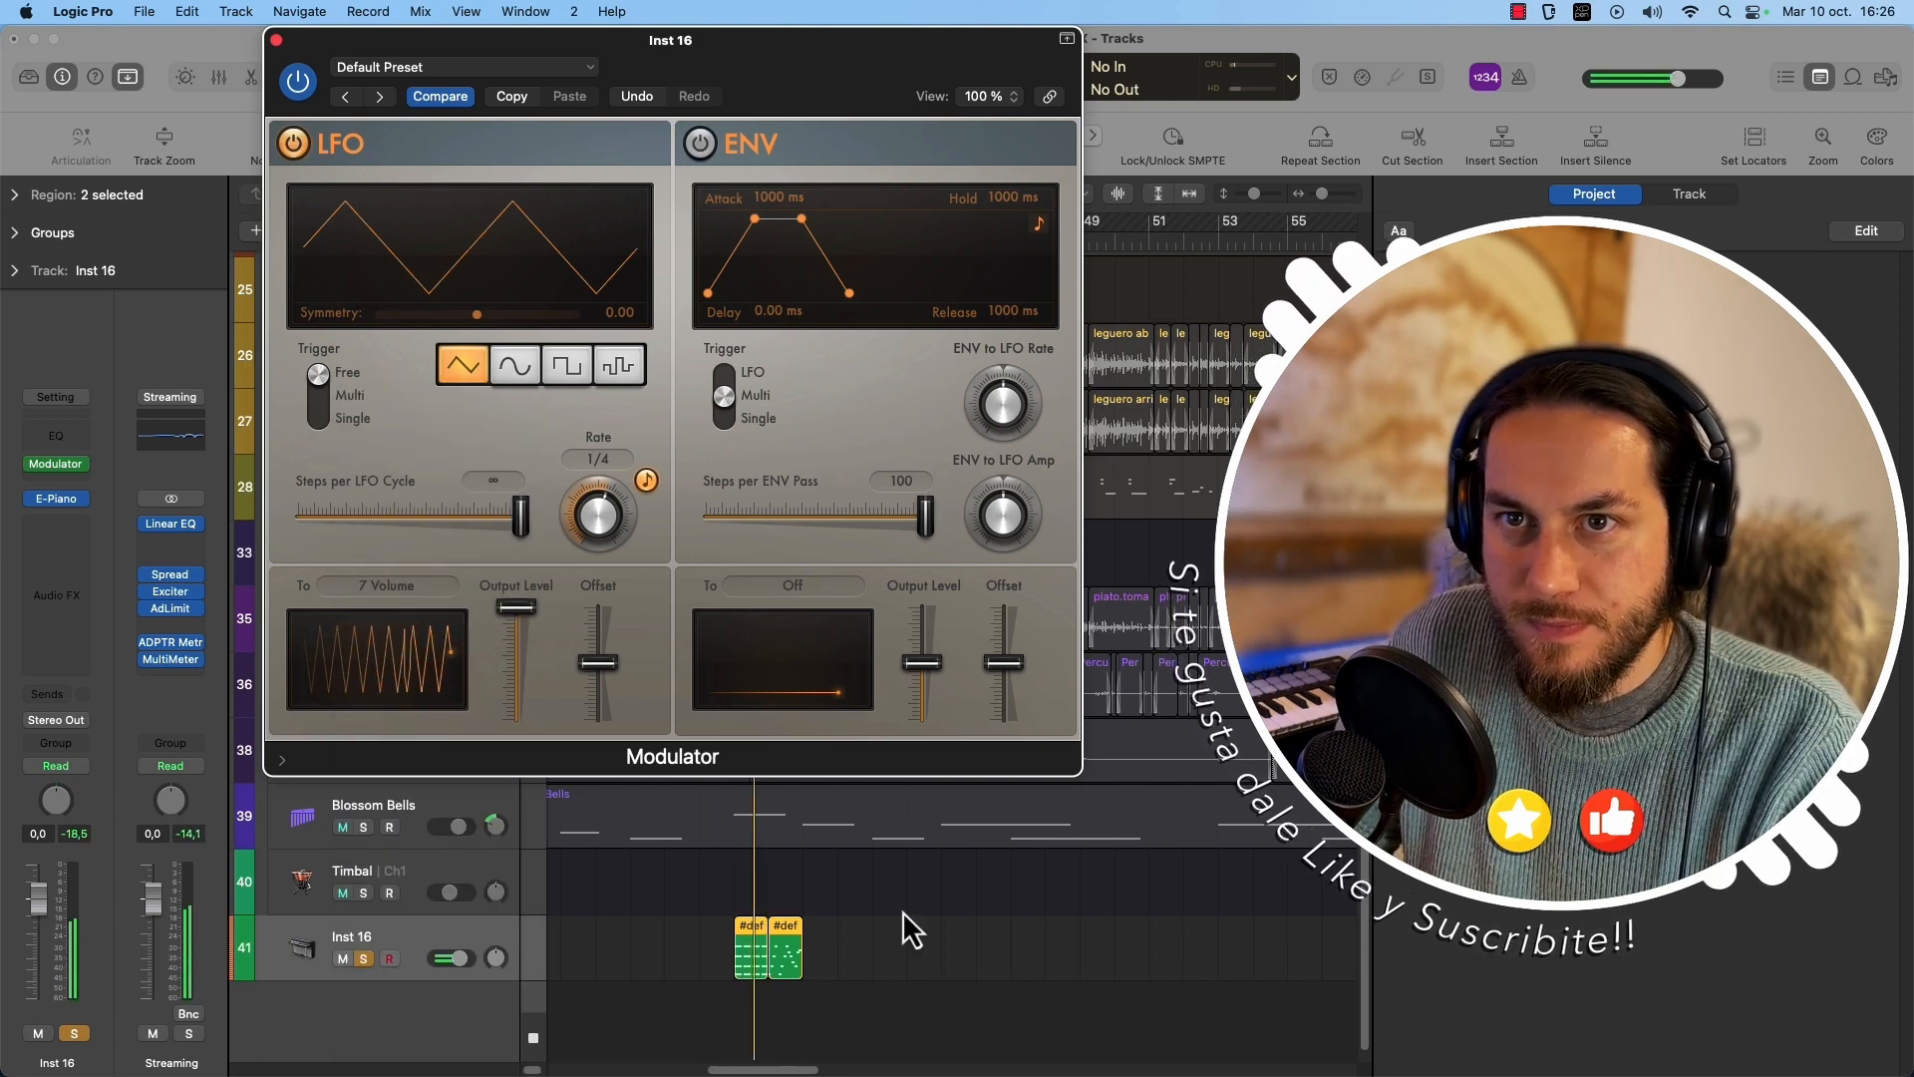
mouse_move(62, 496)
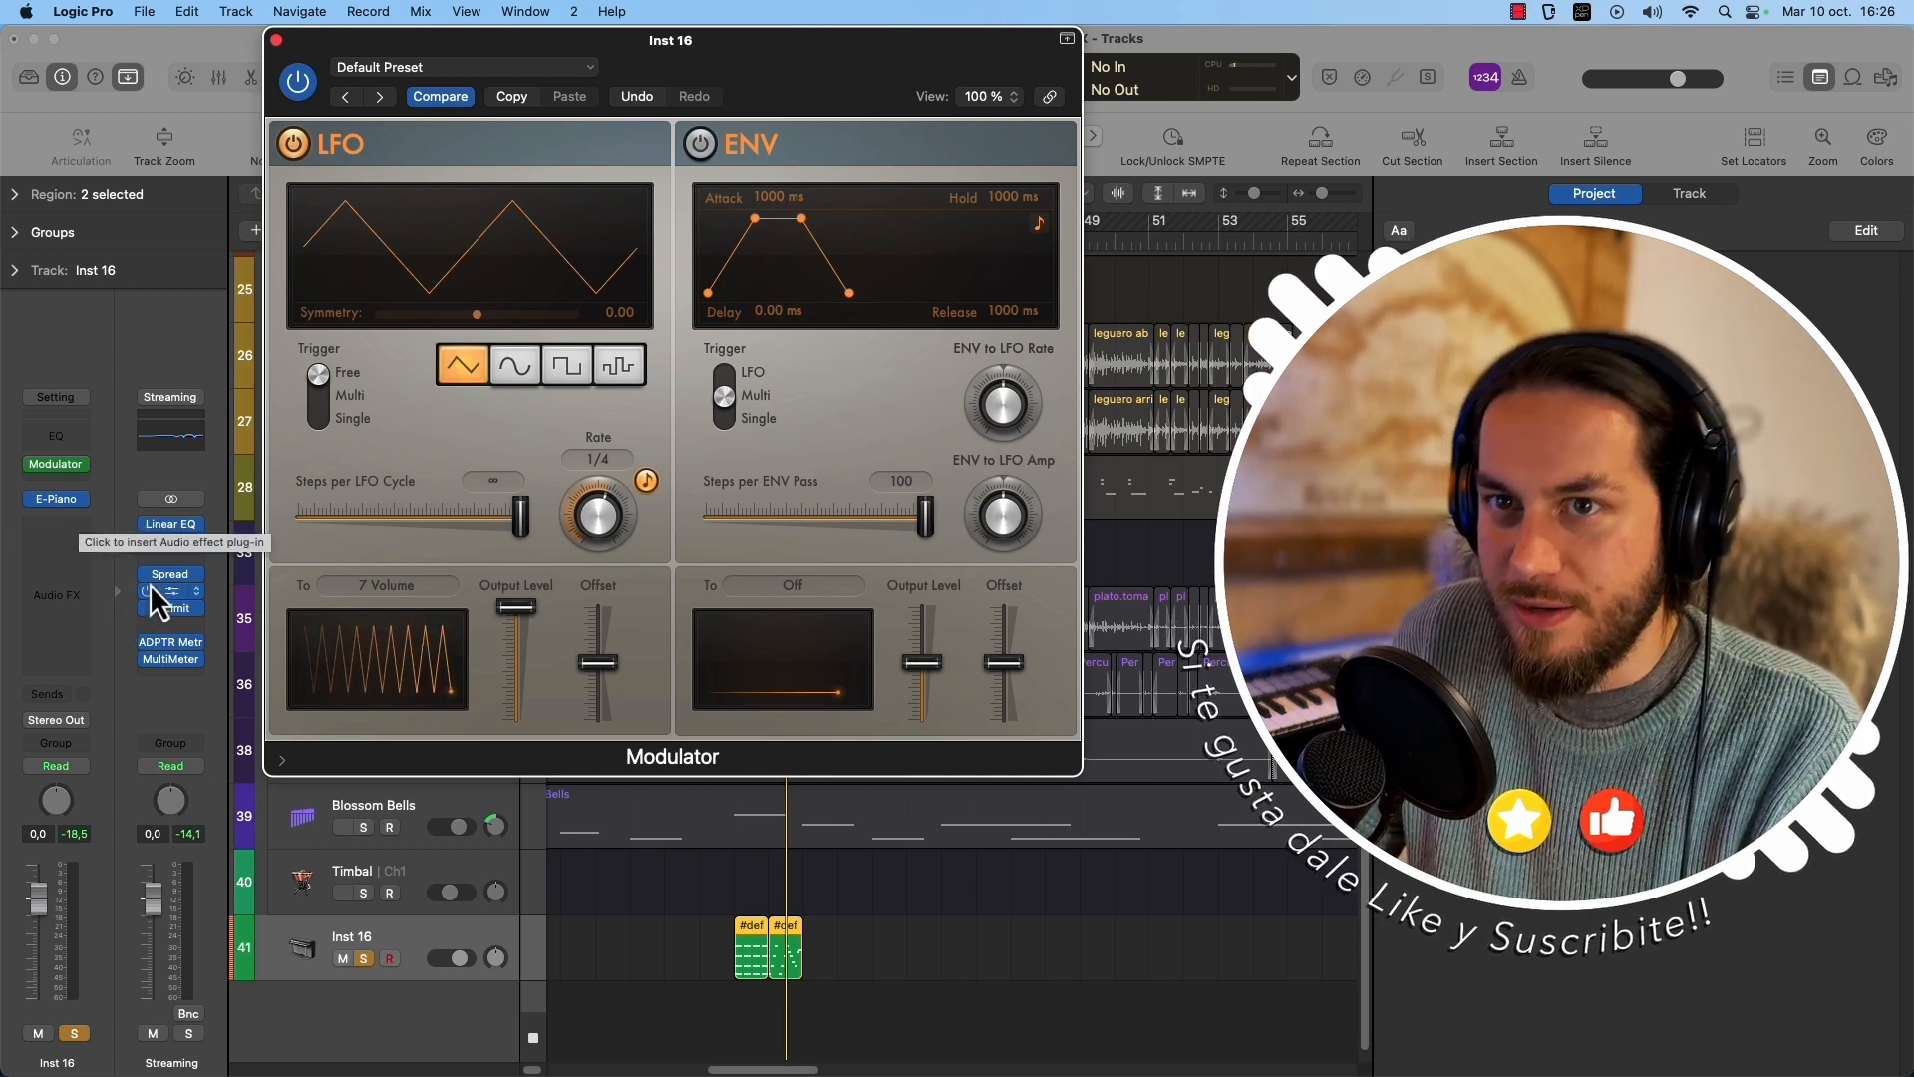
Switch the Modulator's LFO to the random stepped waveform, with a high output level, an offset of 15 % and a rate of 1/16d.
left_click_drag(516, 607, 602, 634)
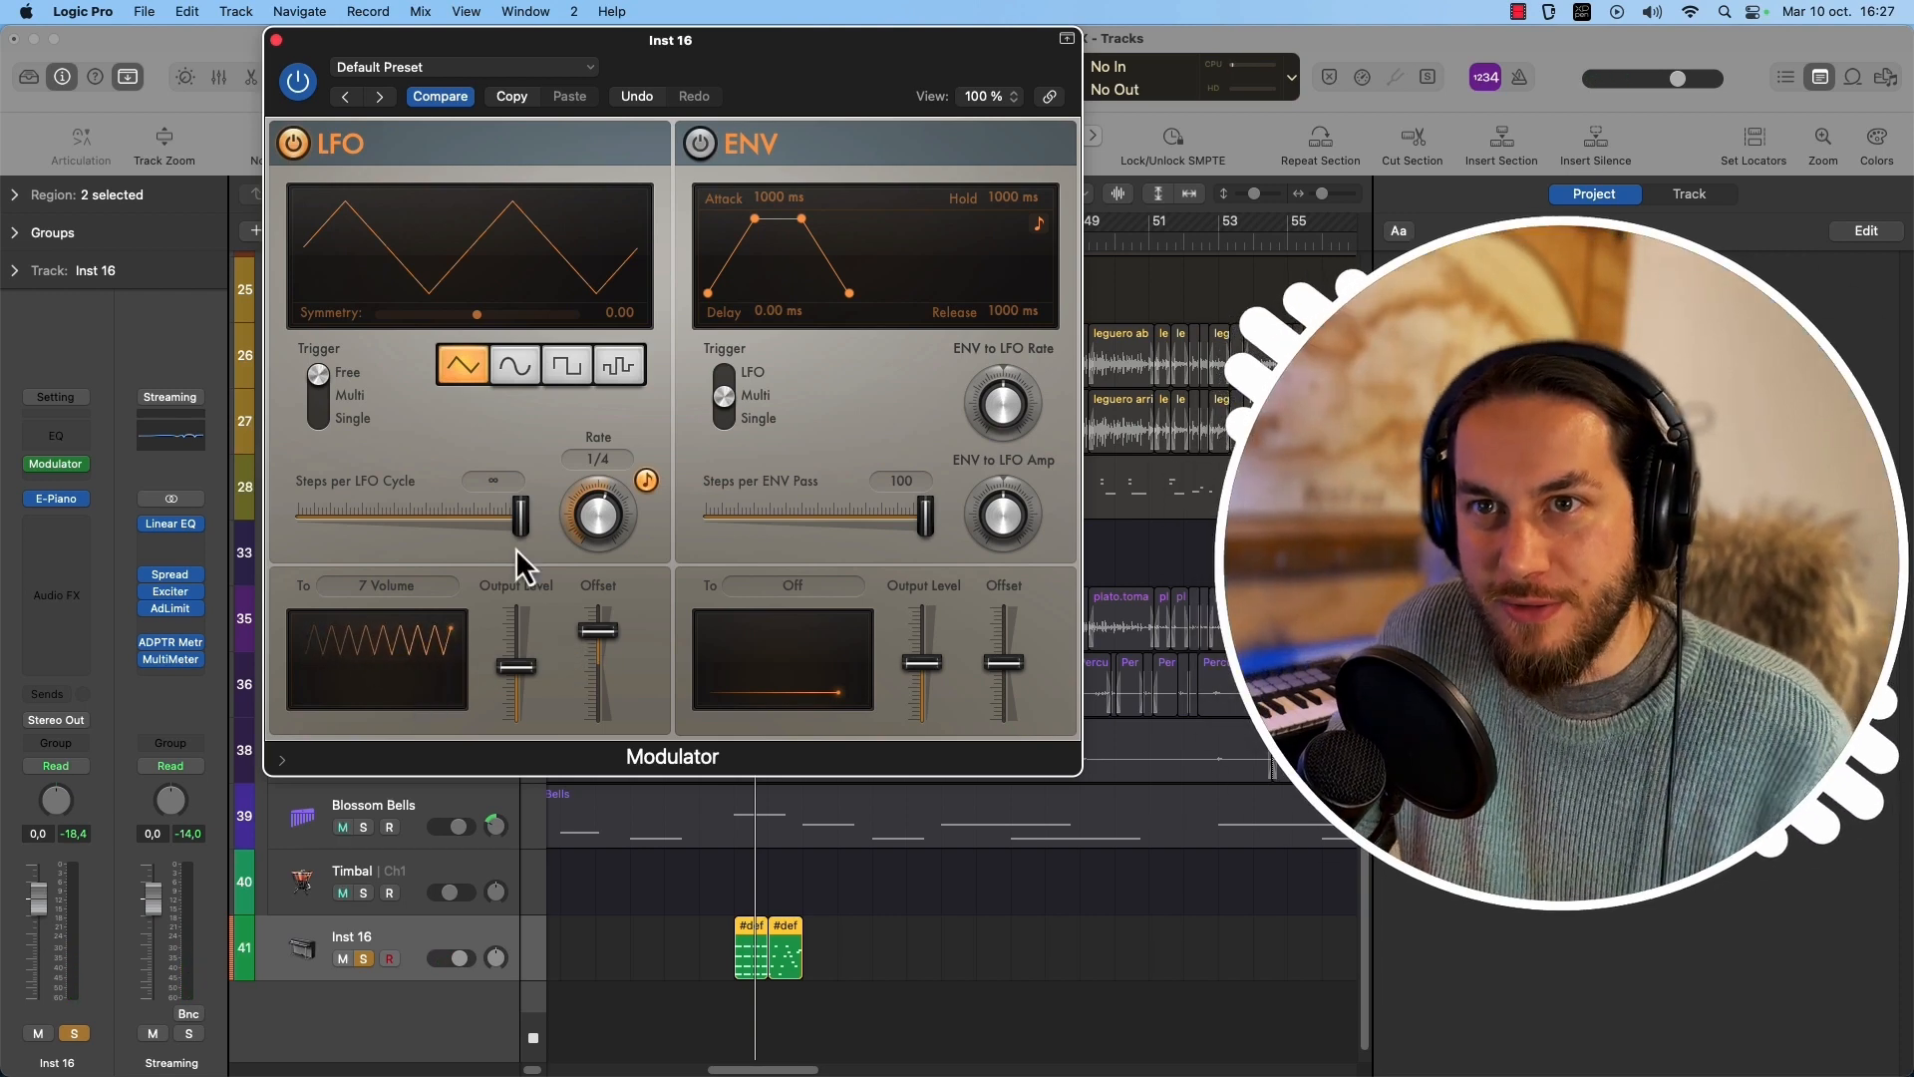
left_click(618, 374)
left_click_drag(516, 666, 590, 655)
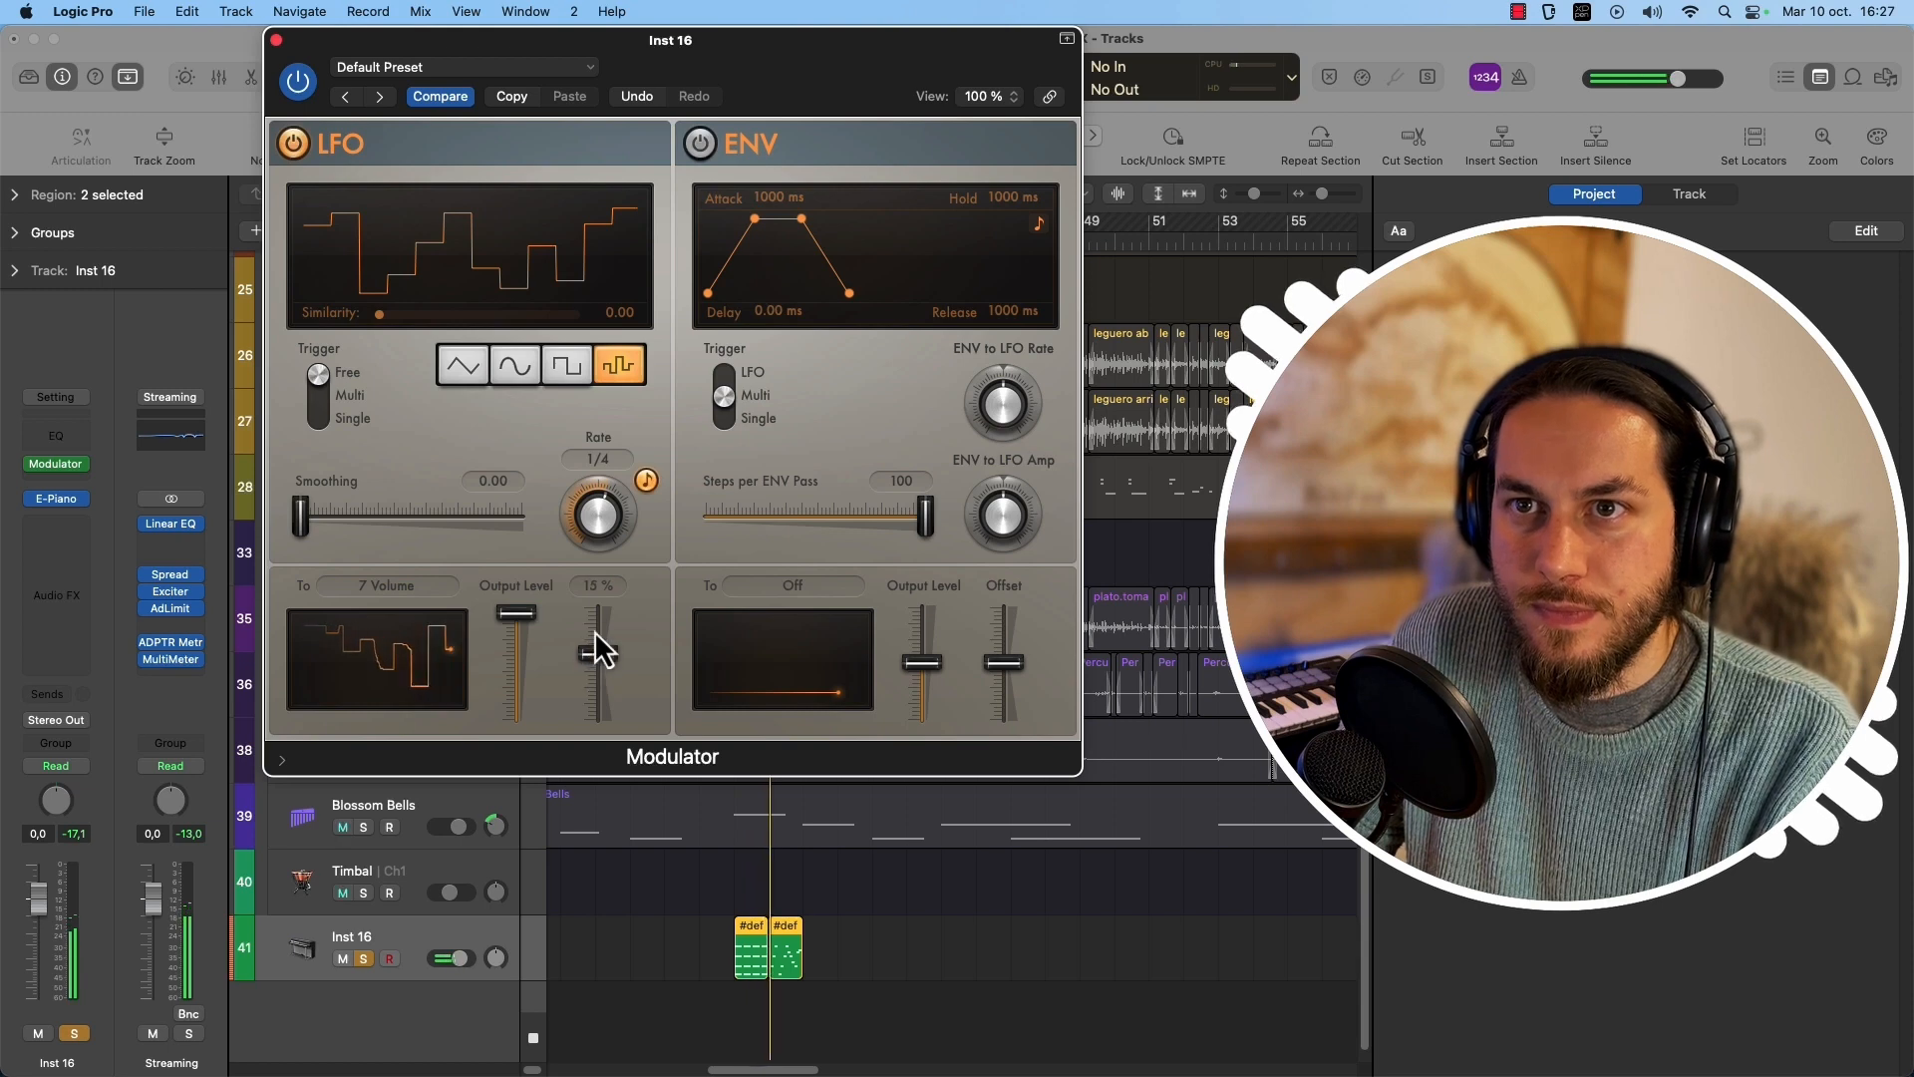
left_click_drag(598, 522, 595, 538)
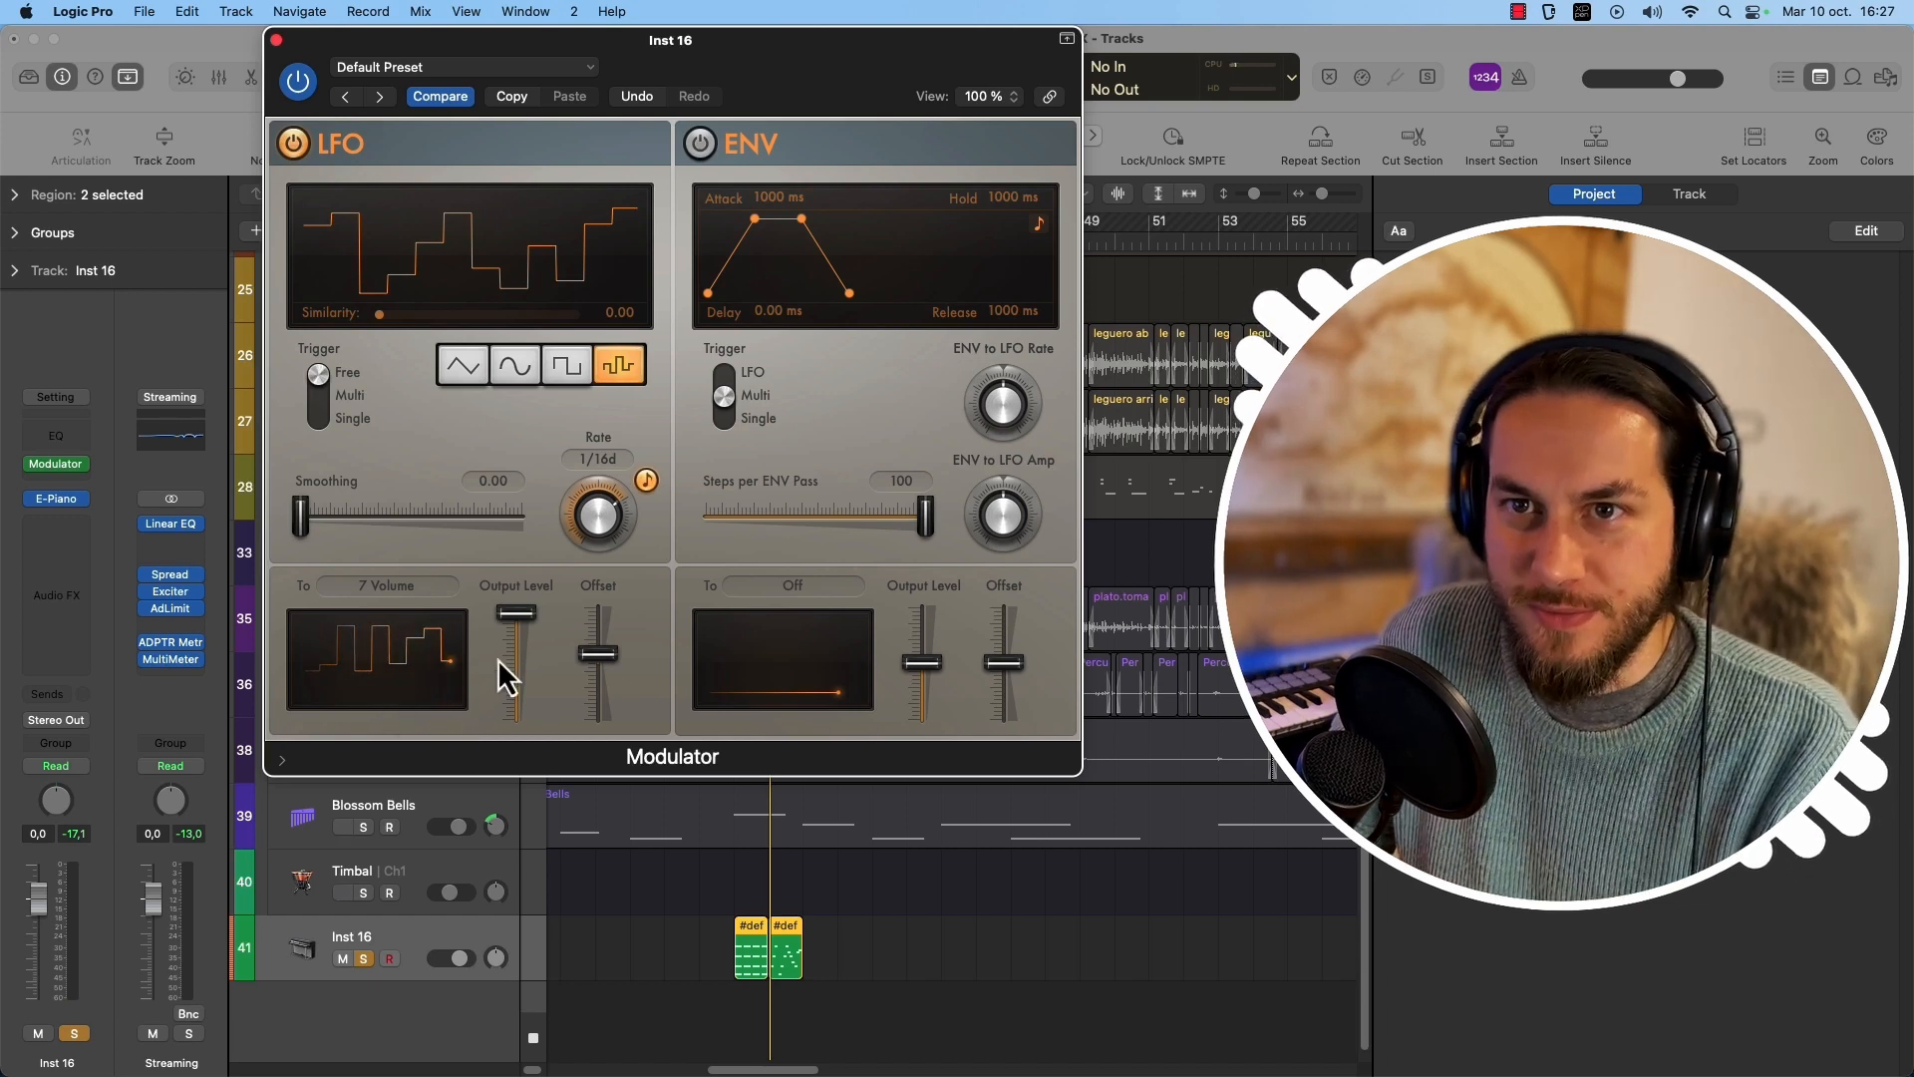
Audition the random LFO on volume and route it to Pitchbend during playback.
key("space")
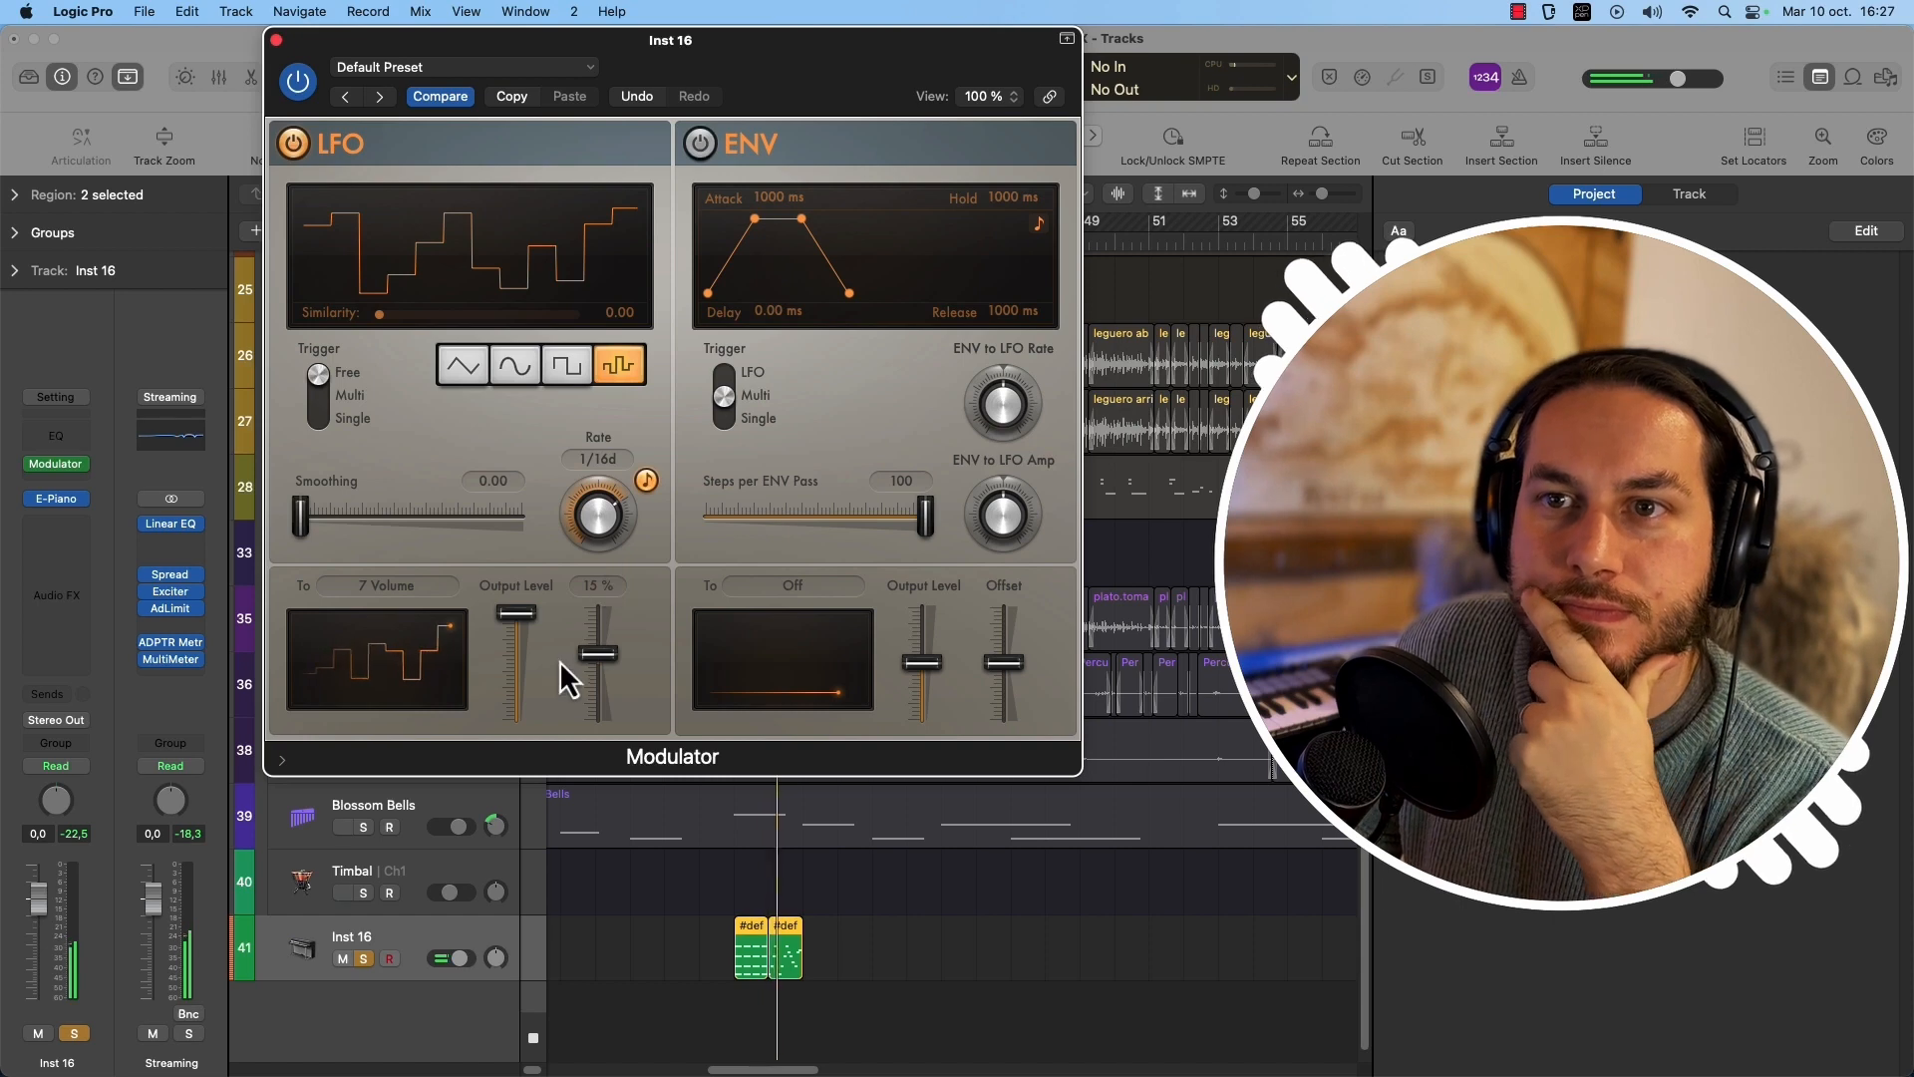
left_click(392, 586)
left_click(420, 383)
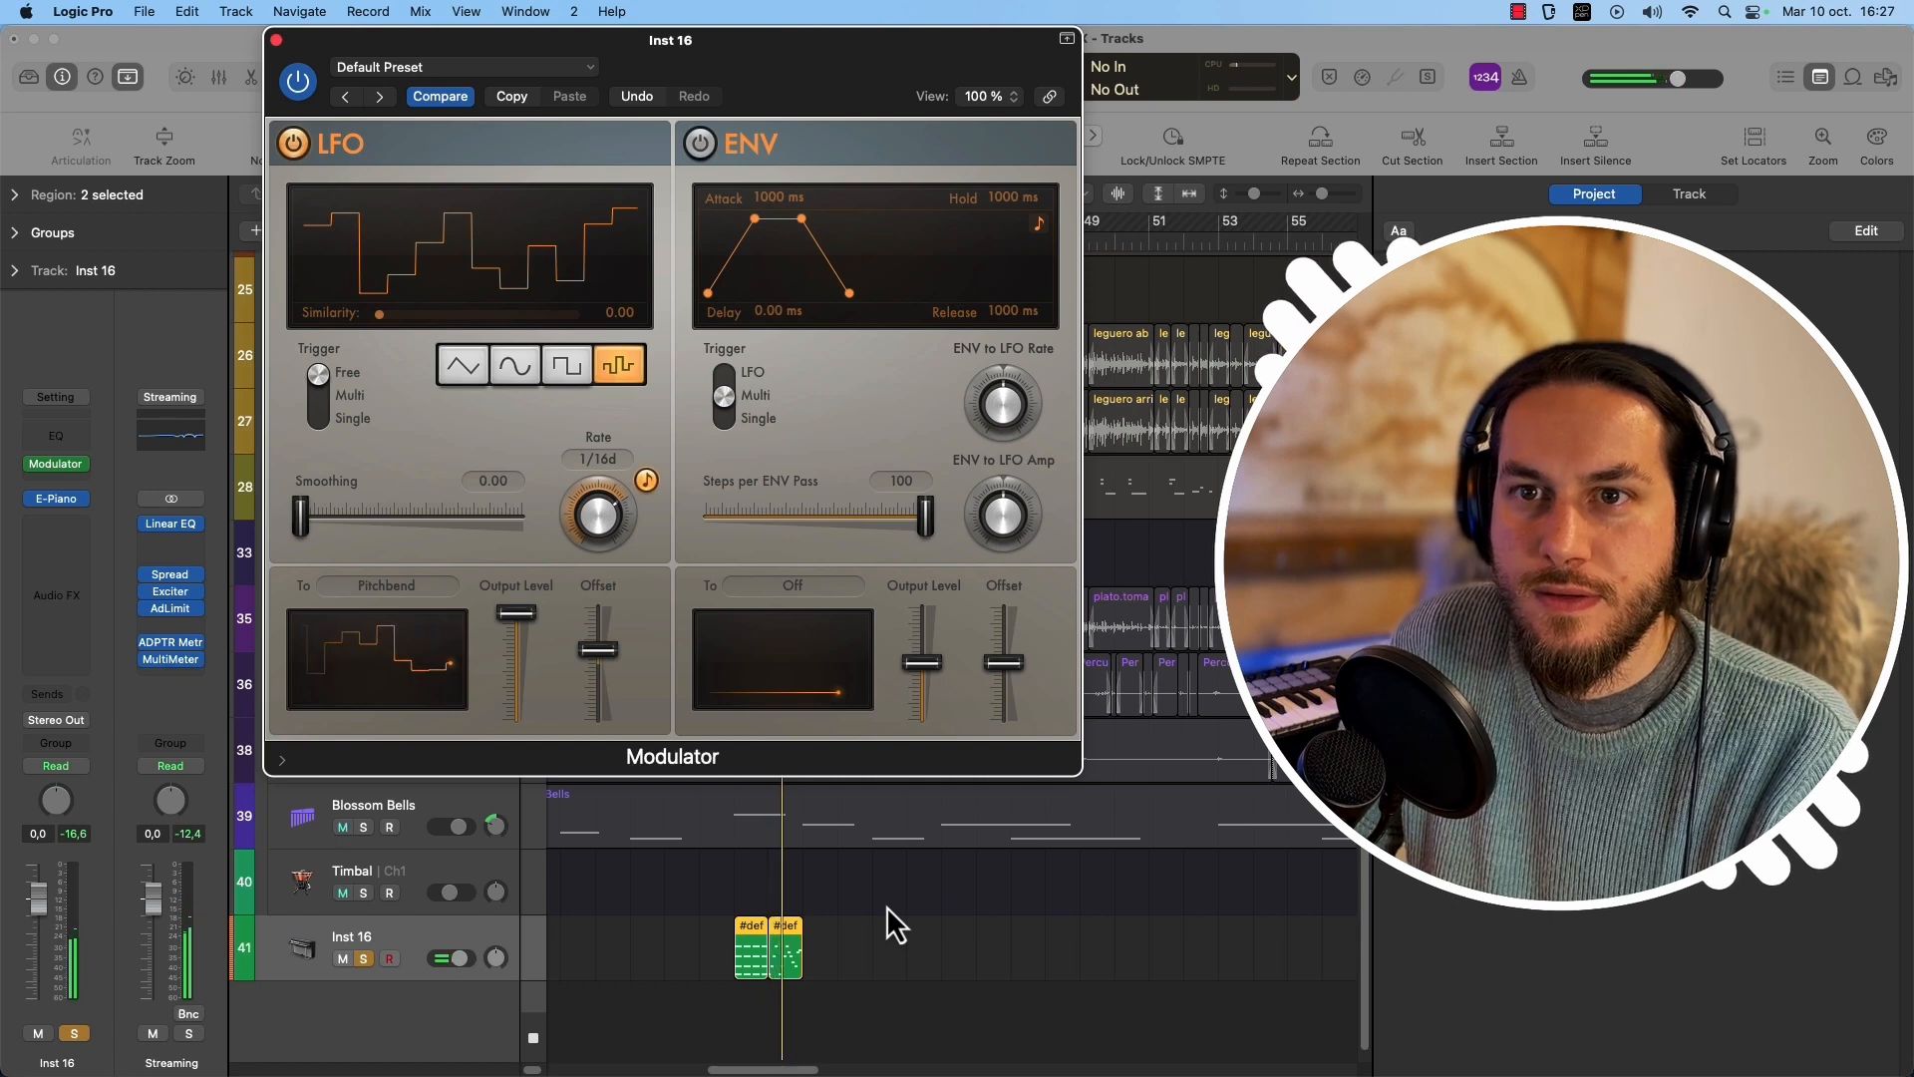
Activate only the ENV section with raised output, attack 78 ms, hold 22 ms and release 10000 ms, and audition it on 7 Volume.
left_click(699, 143)
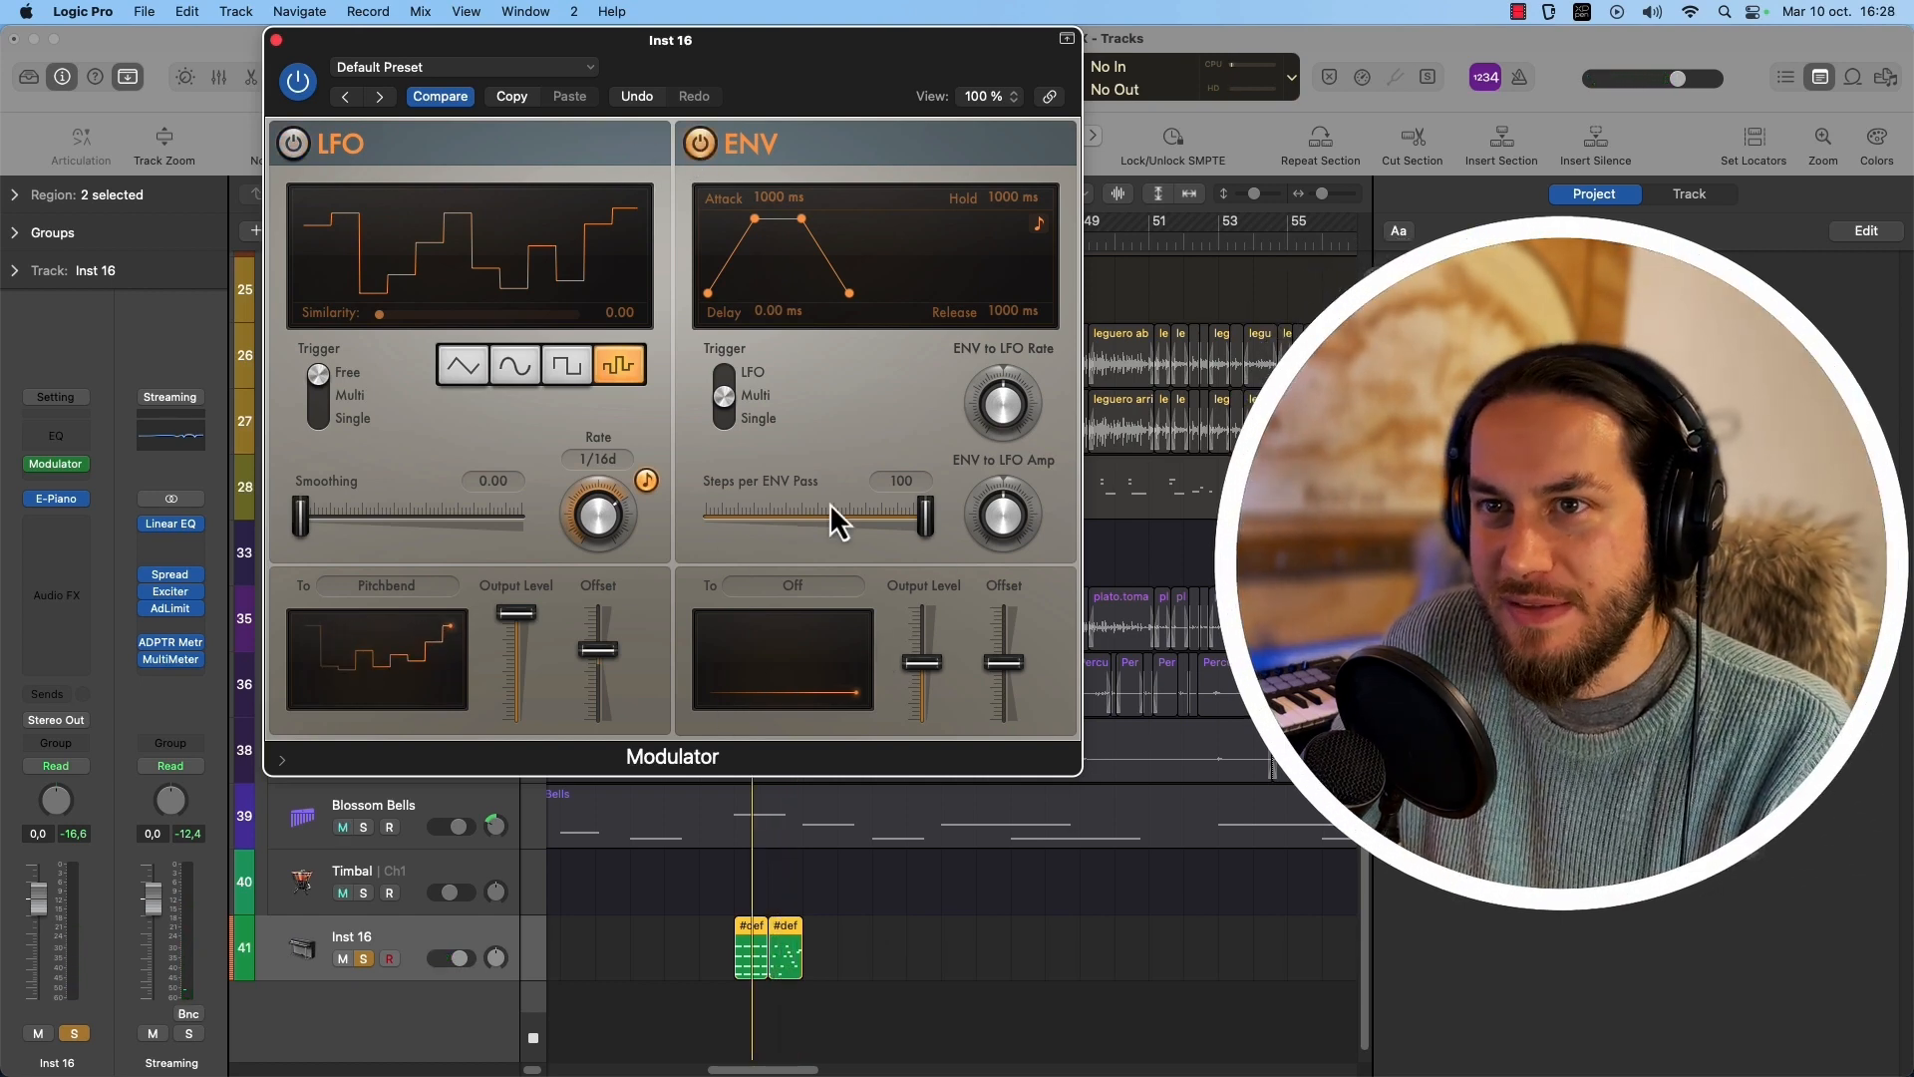
left_click_drag(922, 662, 922, 613)
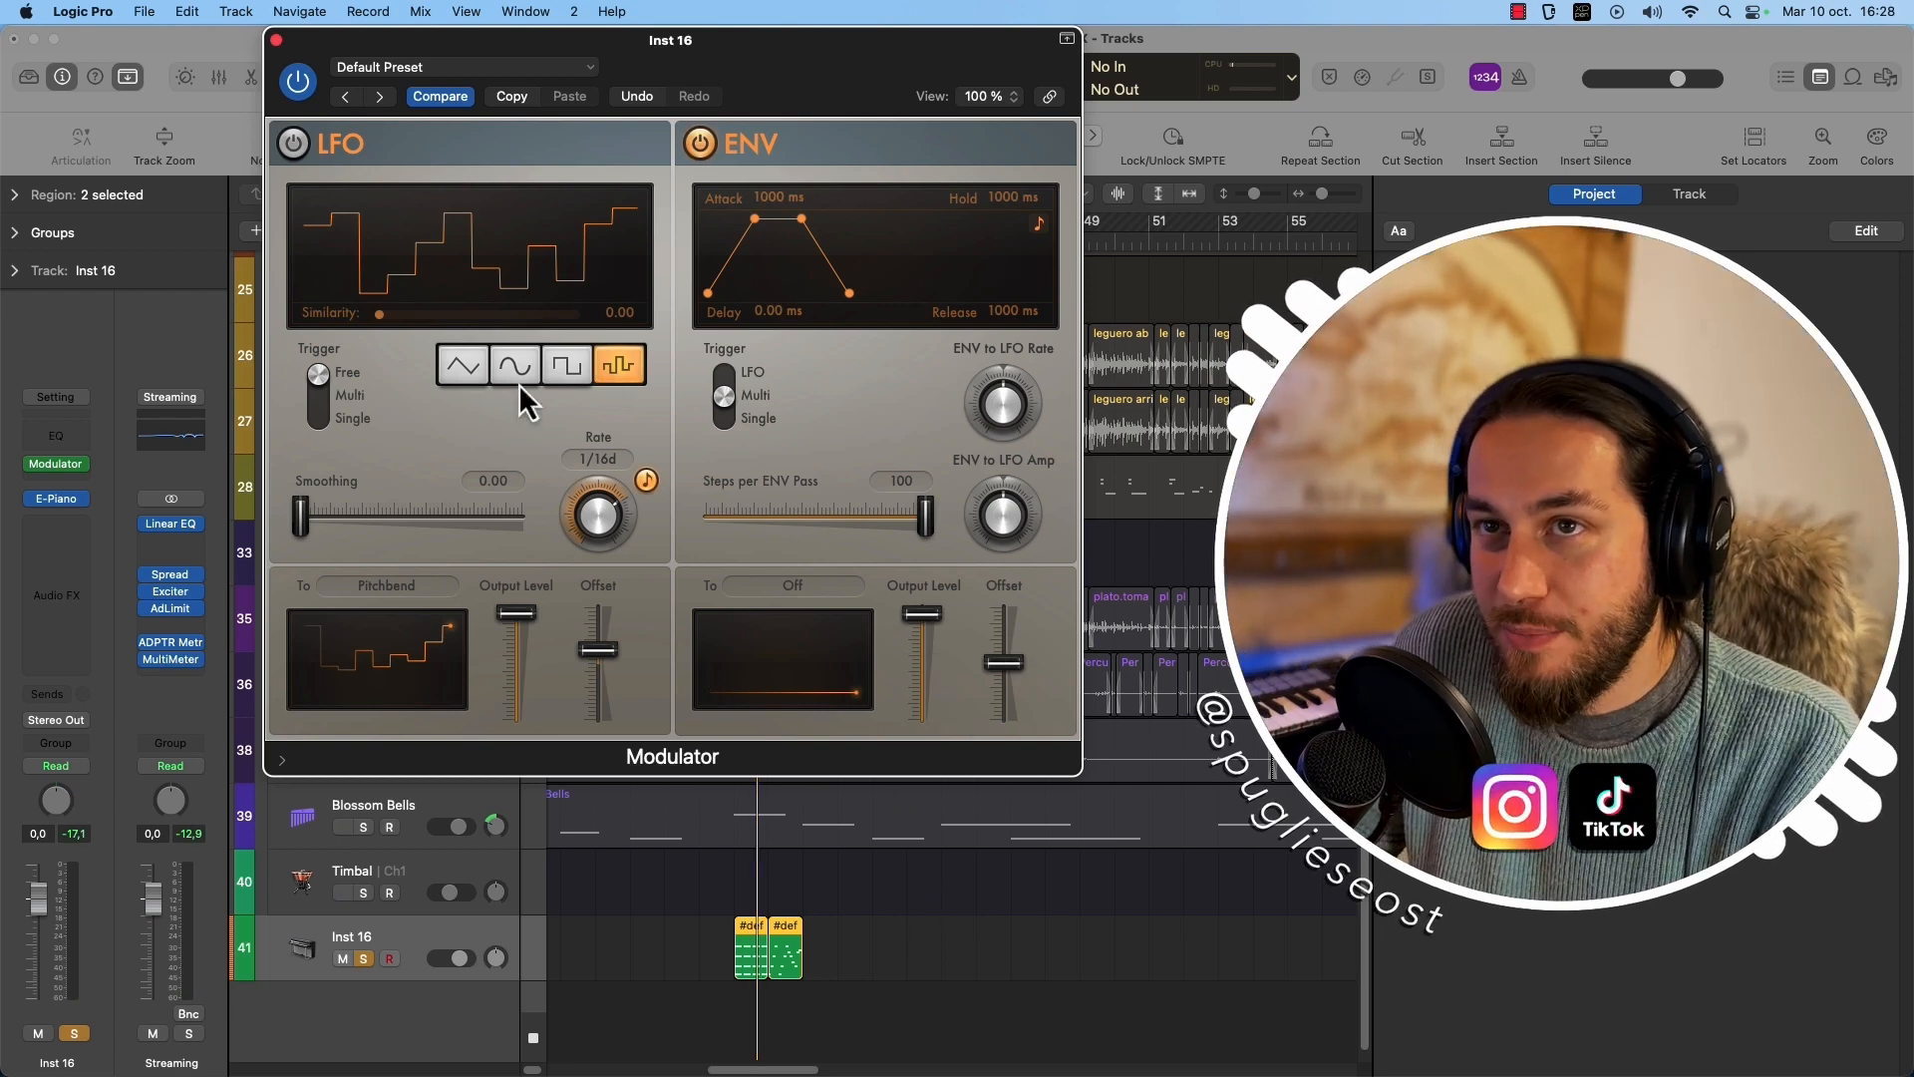
left_click_drag(754, 221, 727, 235)
left_click(793, 585)
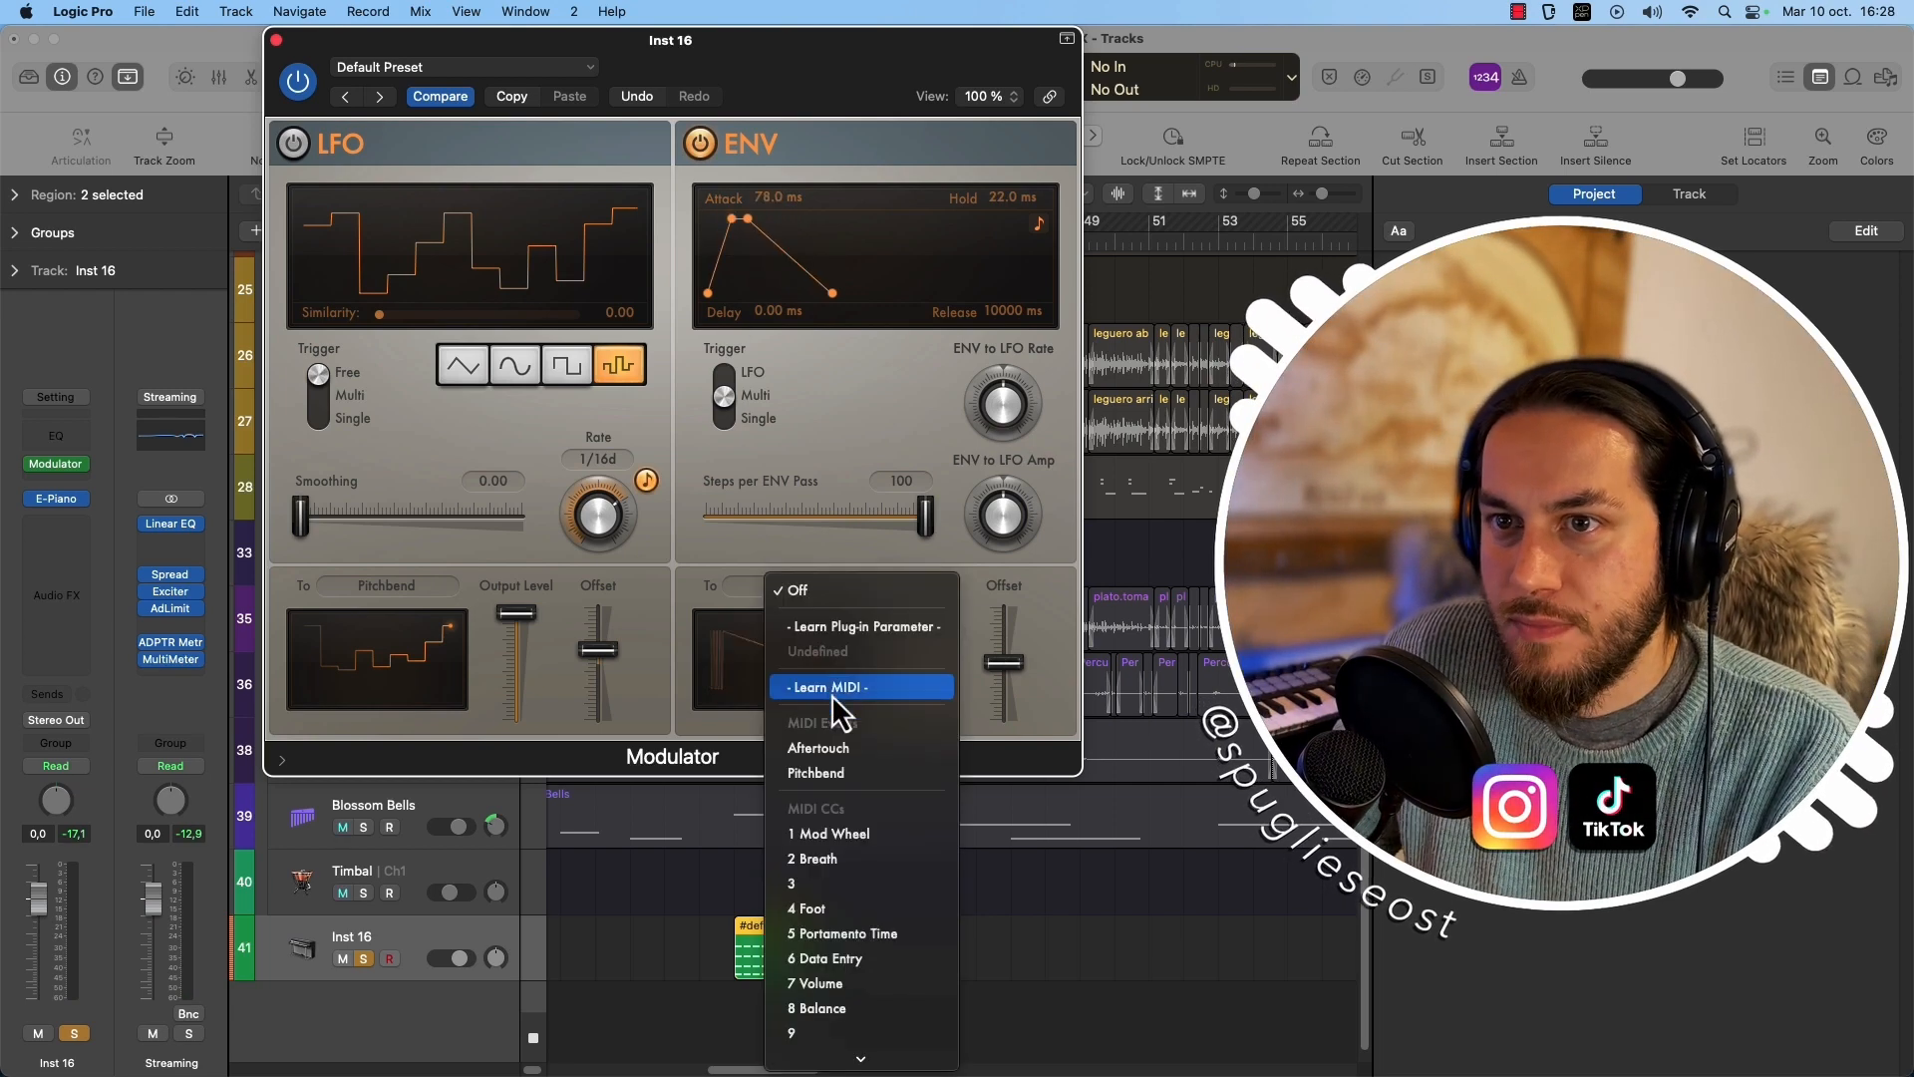
left_click(845, 991)
key("space")
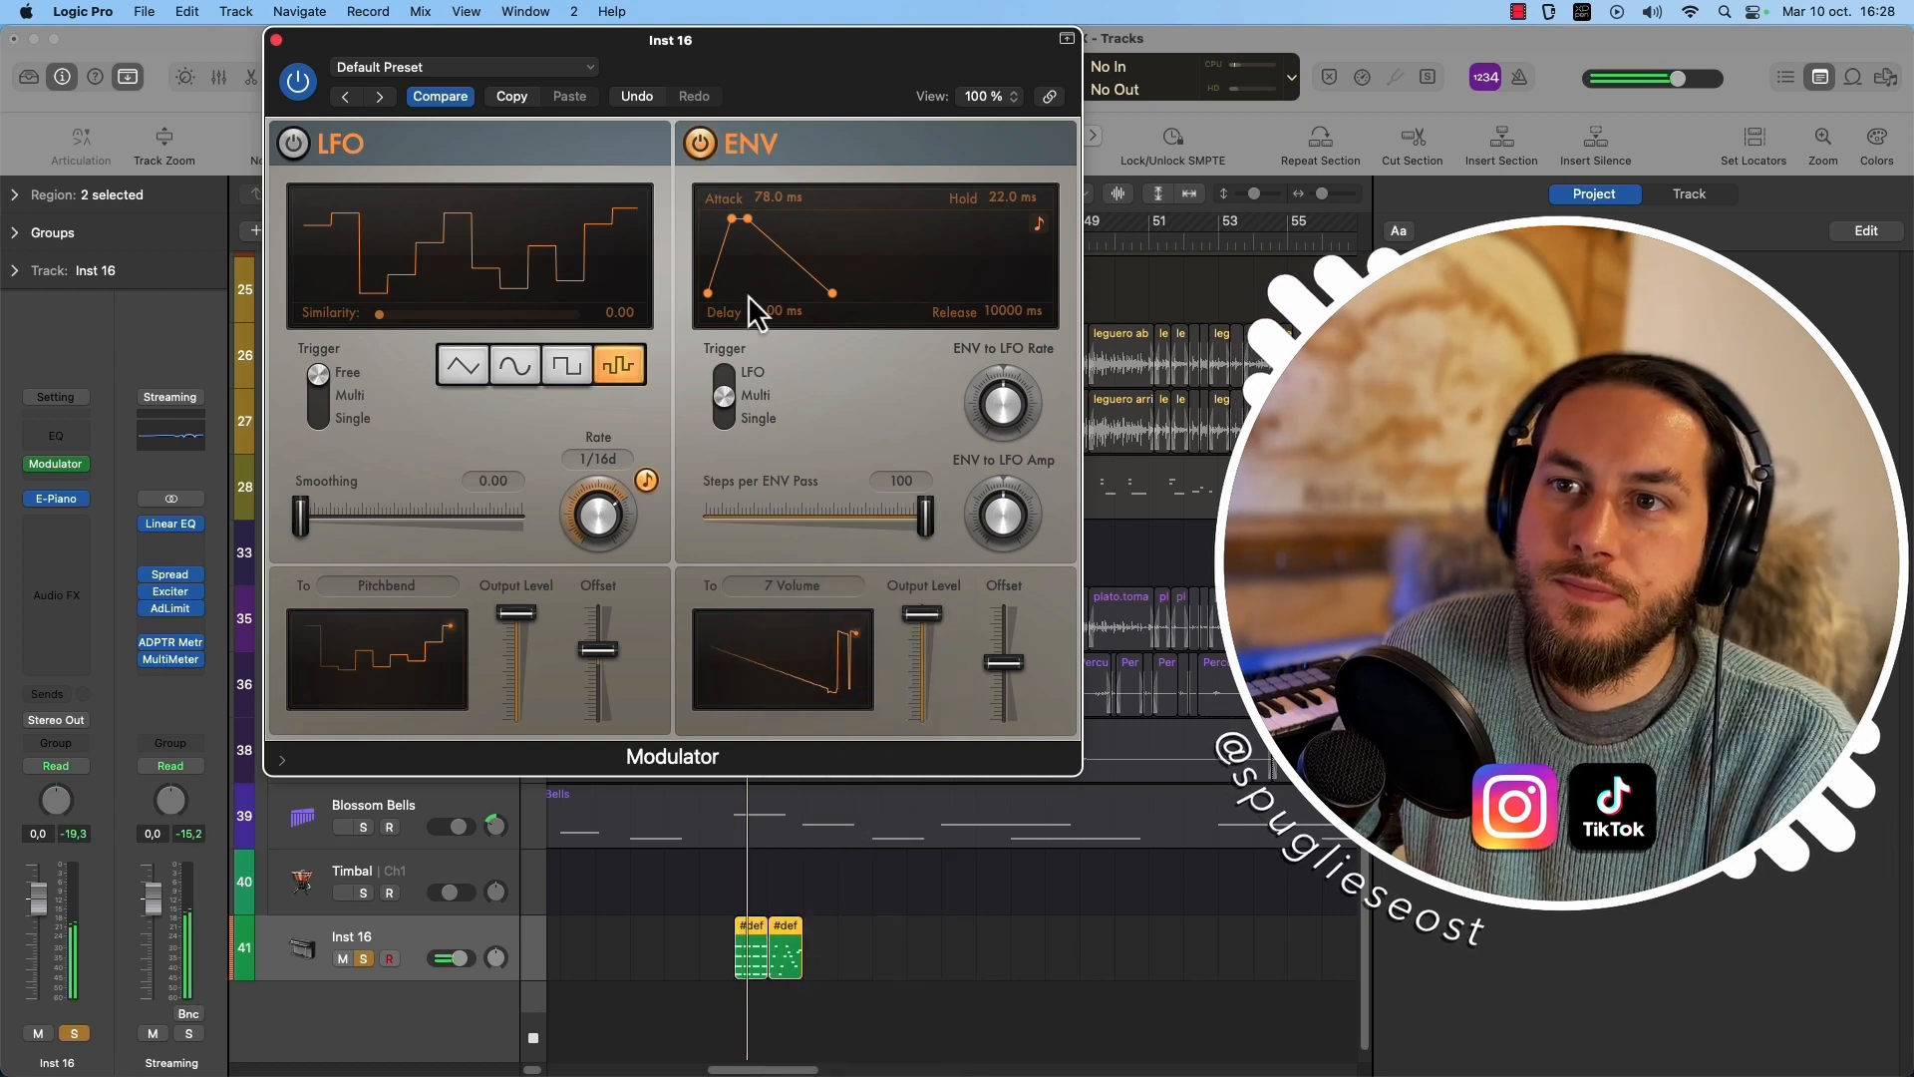
Lengthen the envelope's attack to 2200 ms and its hold to 1500 ms while the regions play.
left_click_drag(731, 218, 793, 261)
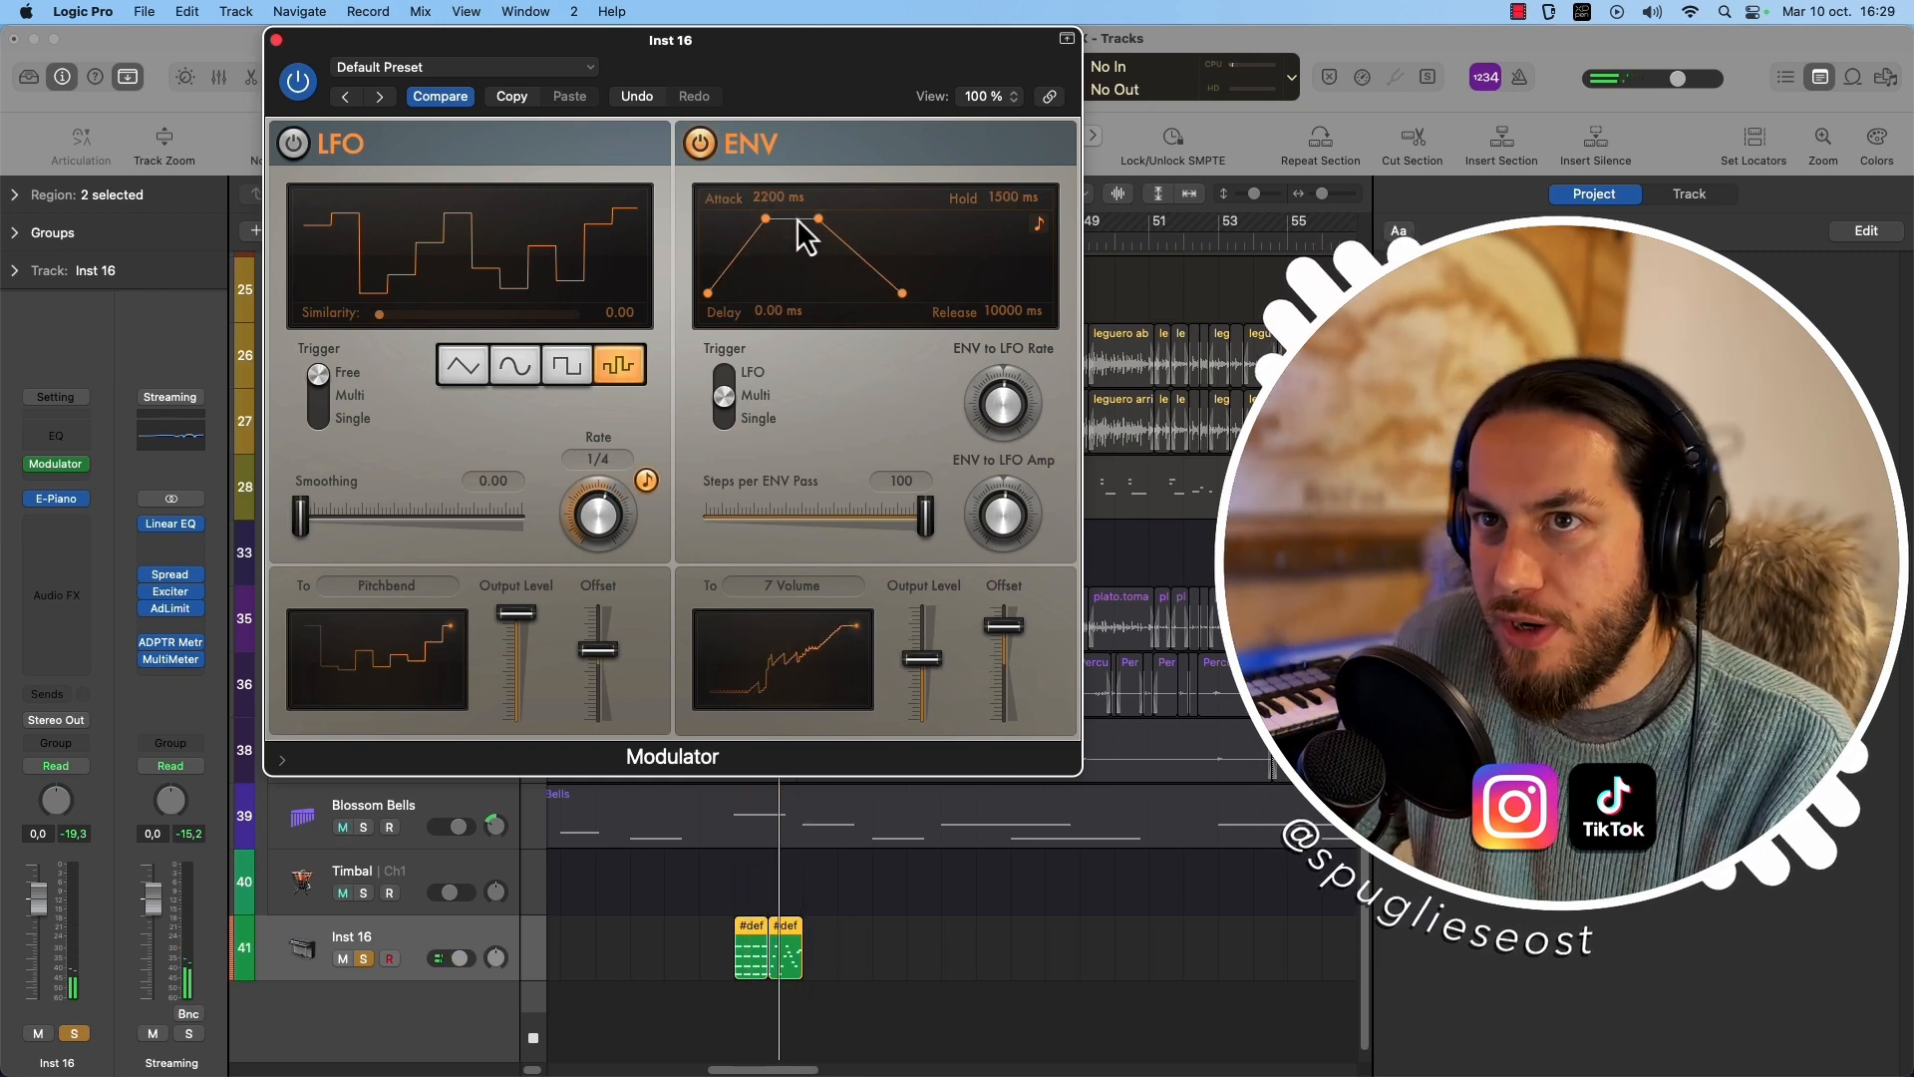
left_click_drag(776, 221, 772, 284)
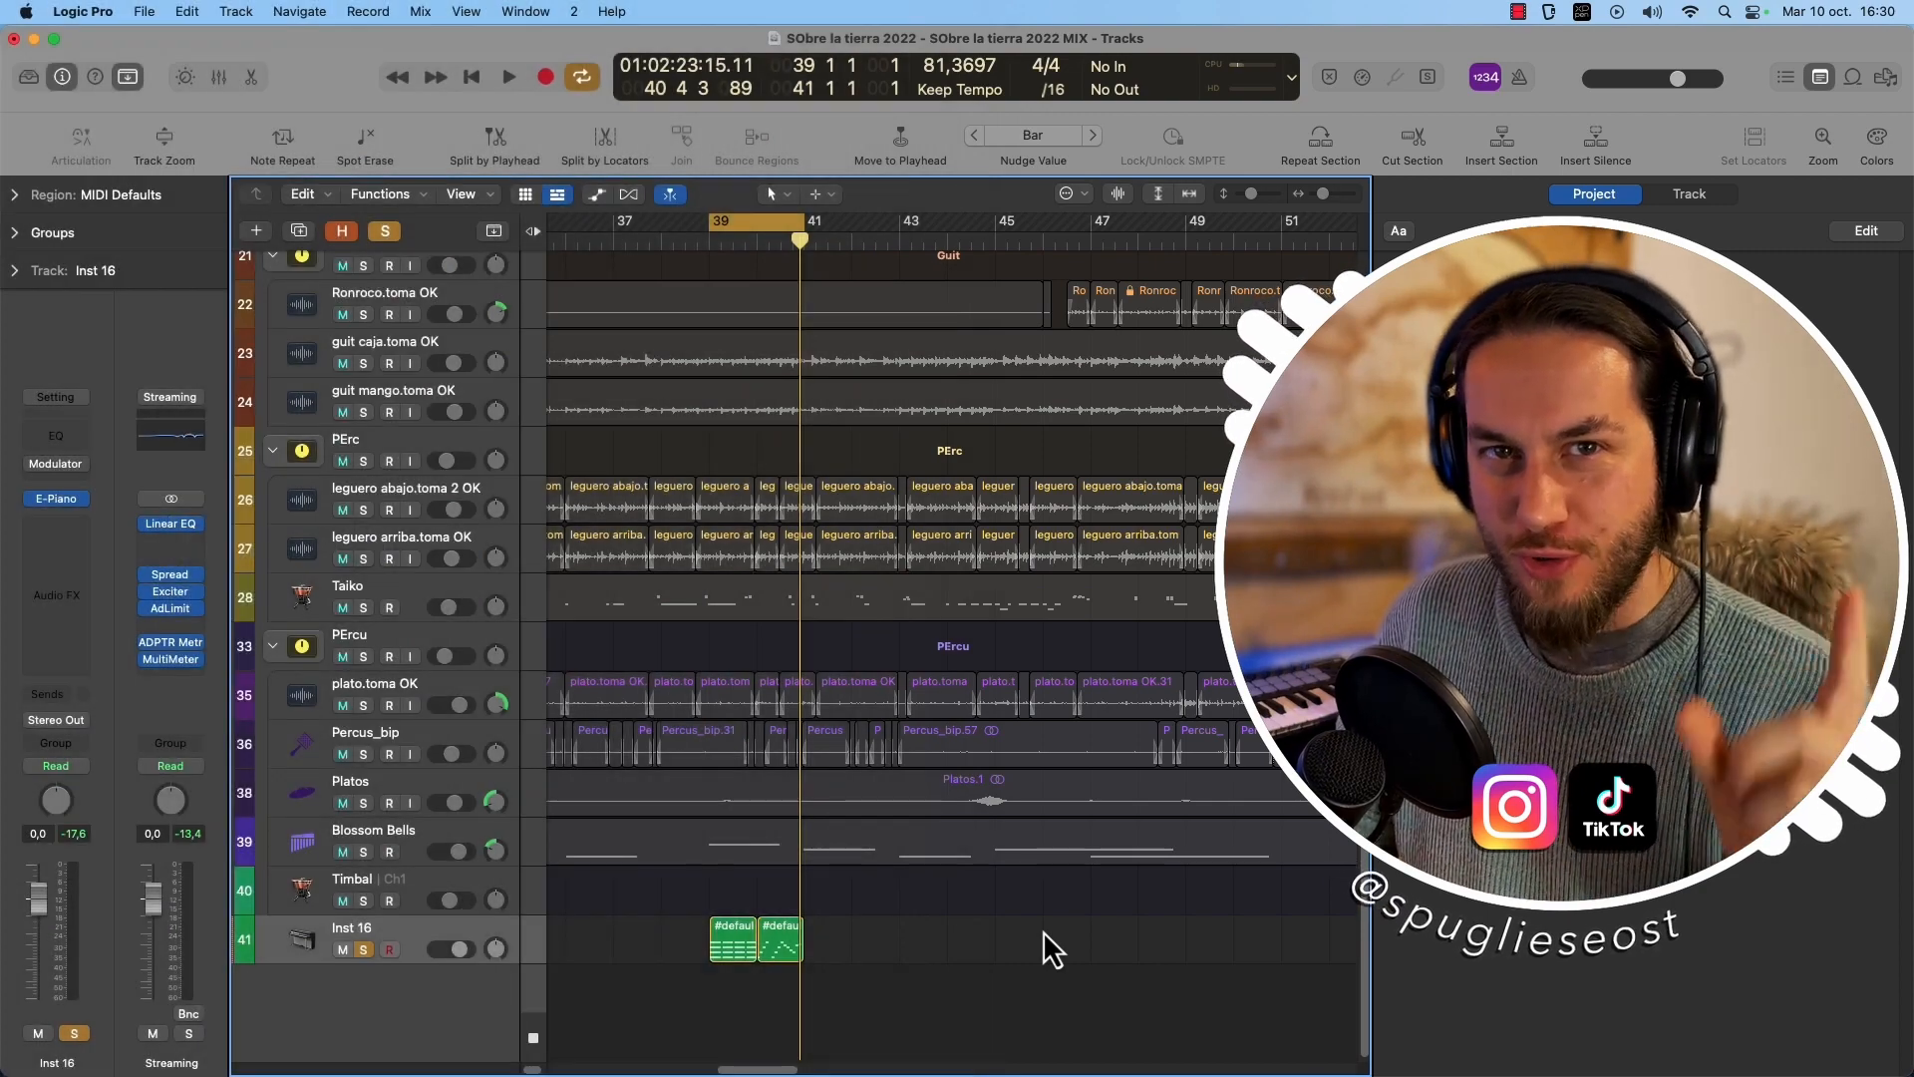
Insert the Auto-Funk filter stompbox as an audio effect on the Inst 16 track.
left_click(54, 523)
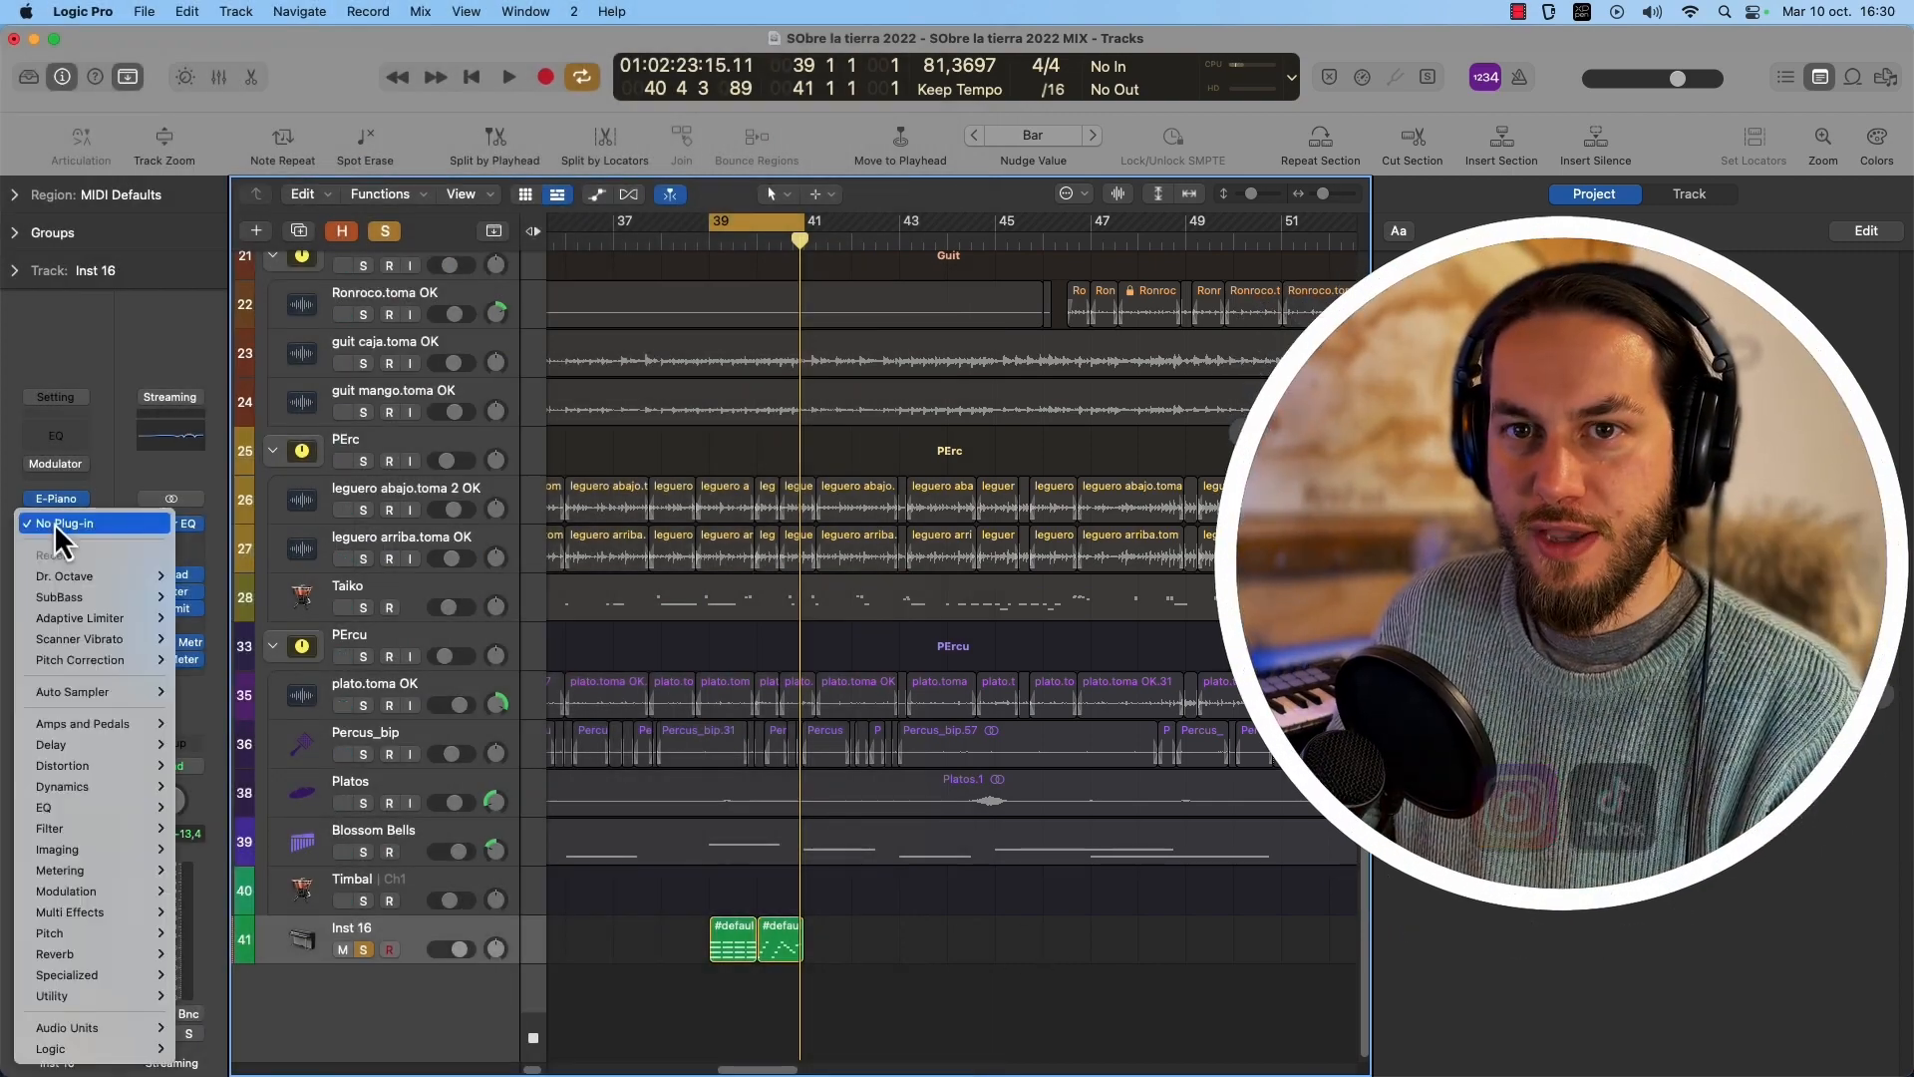
mouse_move(109, 728)
mouse_move(249, 786)
mouse_move(349, 849)
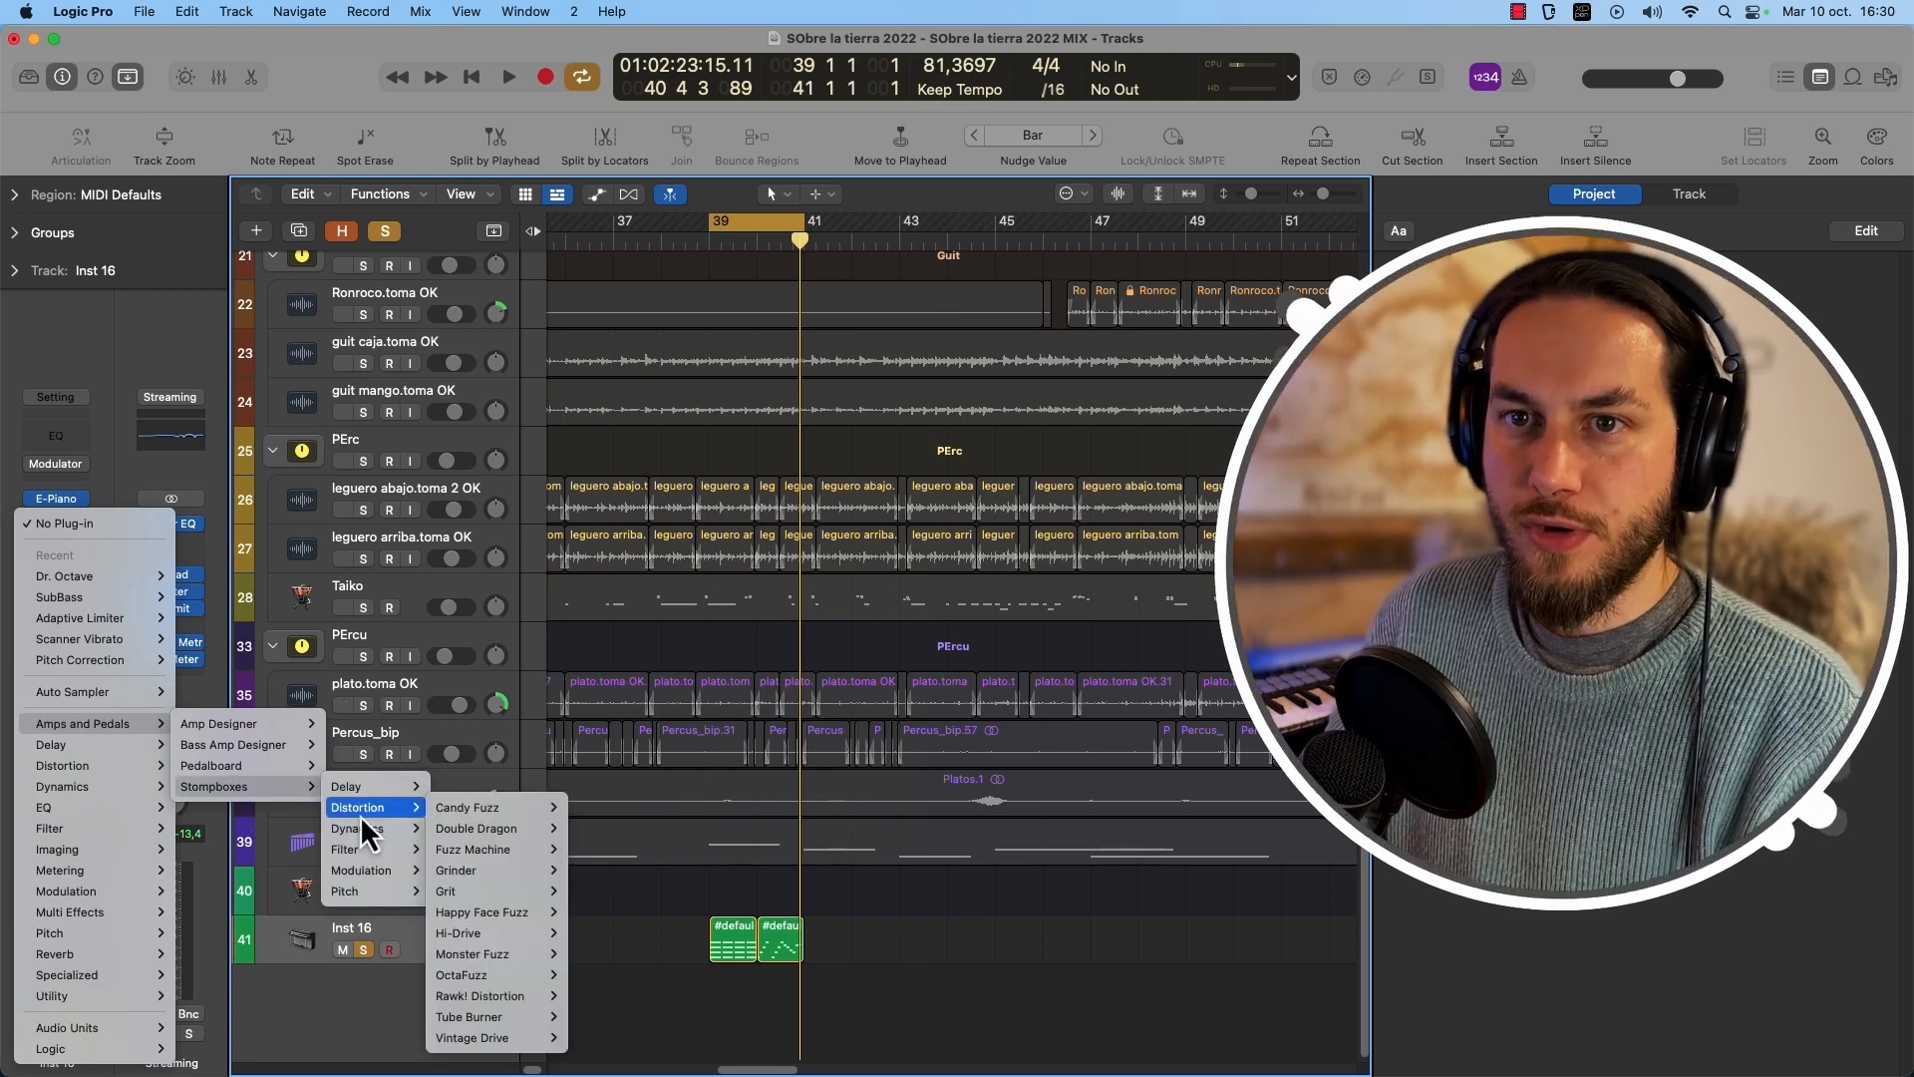
mouse_move(433, 853)
left_click(564, 849)
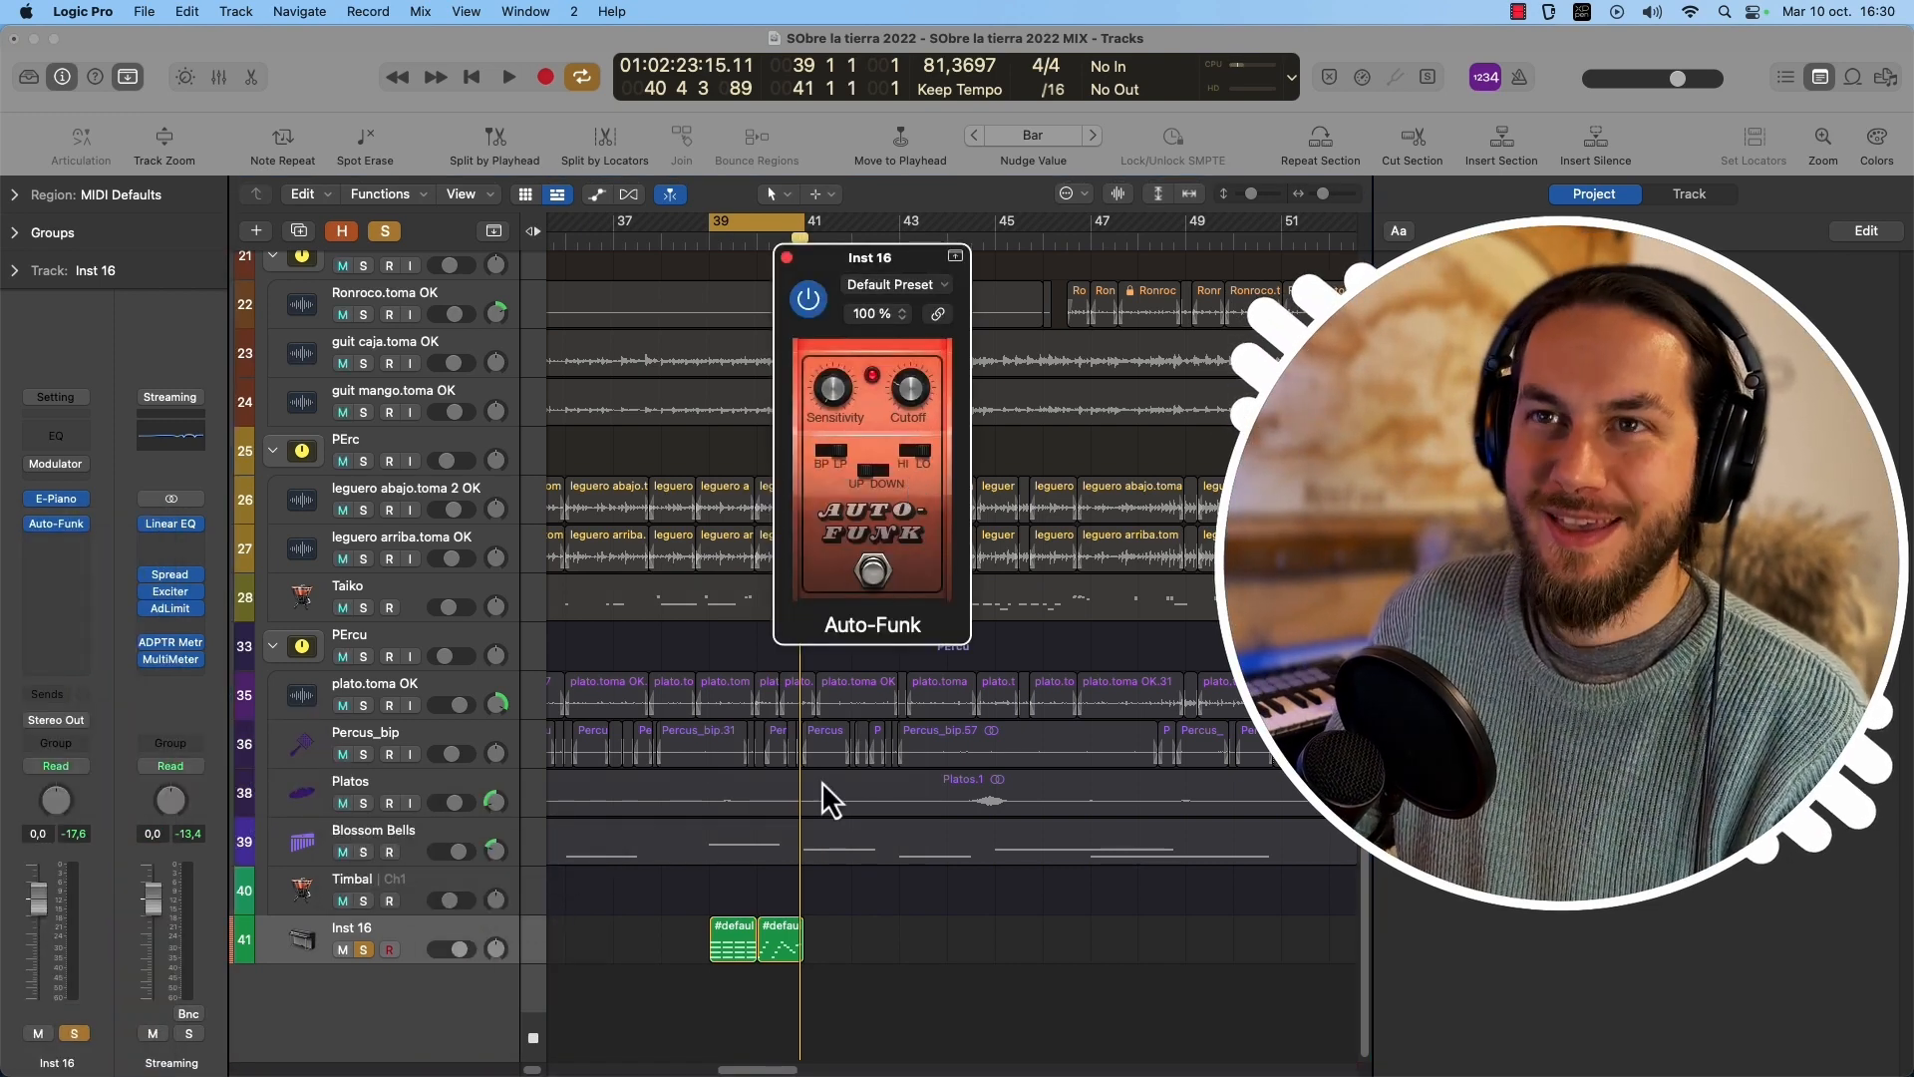
Audition the Inst 16 regions with Auto-Funk bypassed and active to compare the sound.
key("super+Right")
key("super+Right")
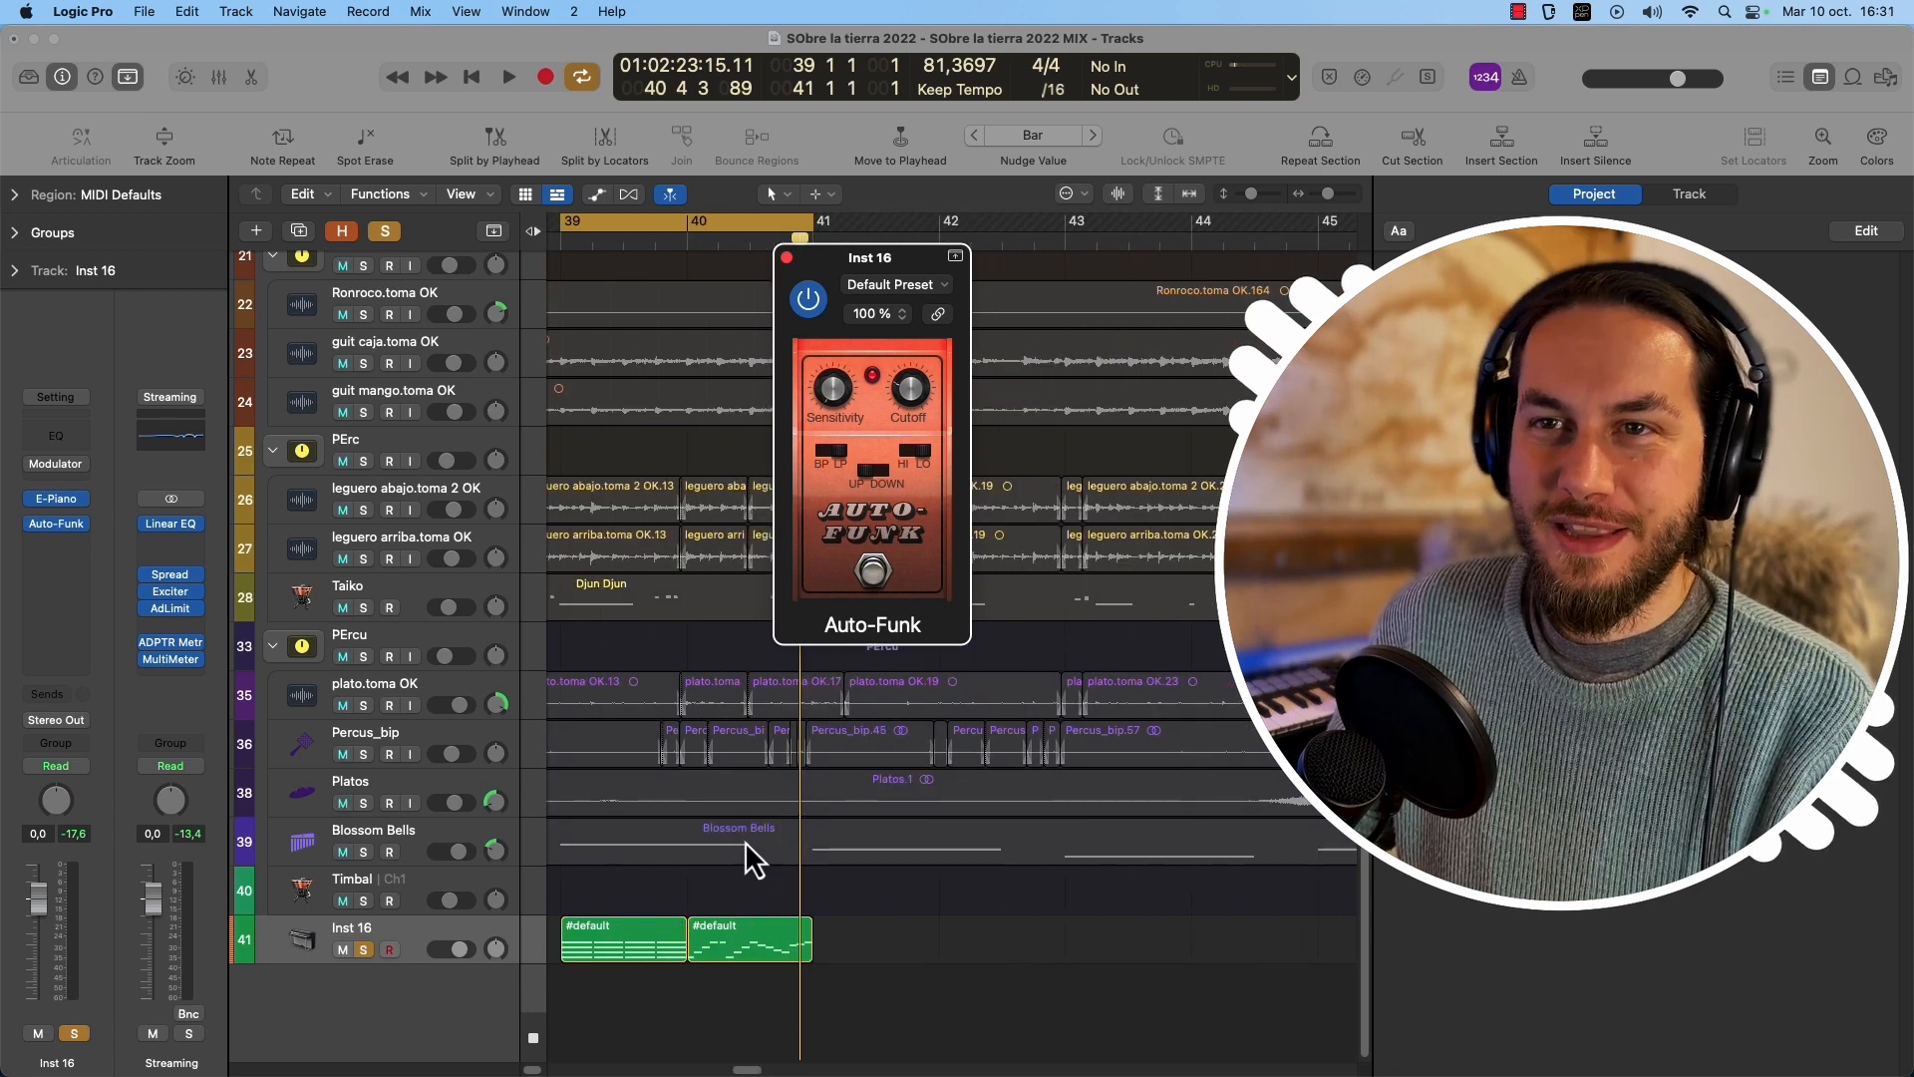
key("super+Left")
key("super+Down")
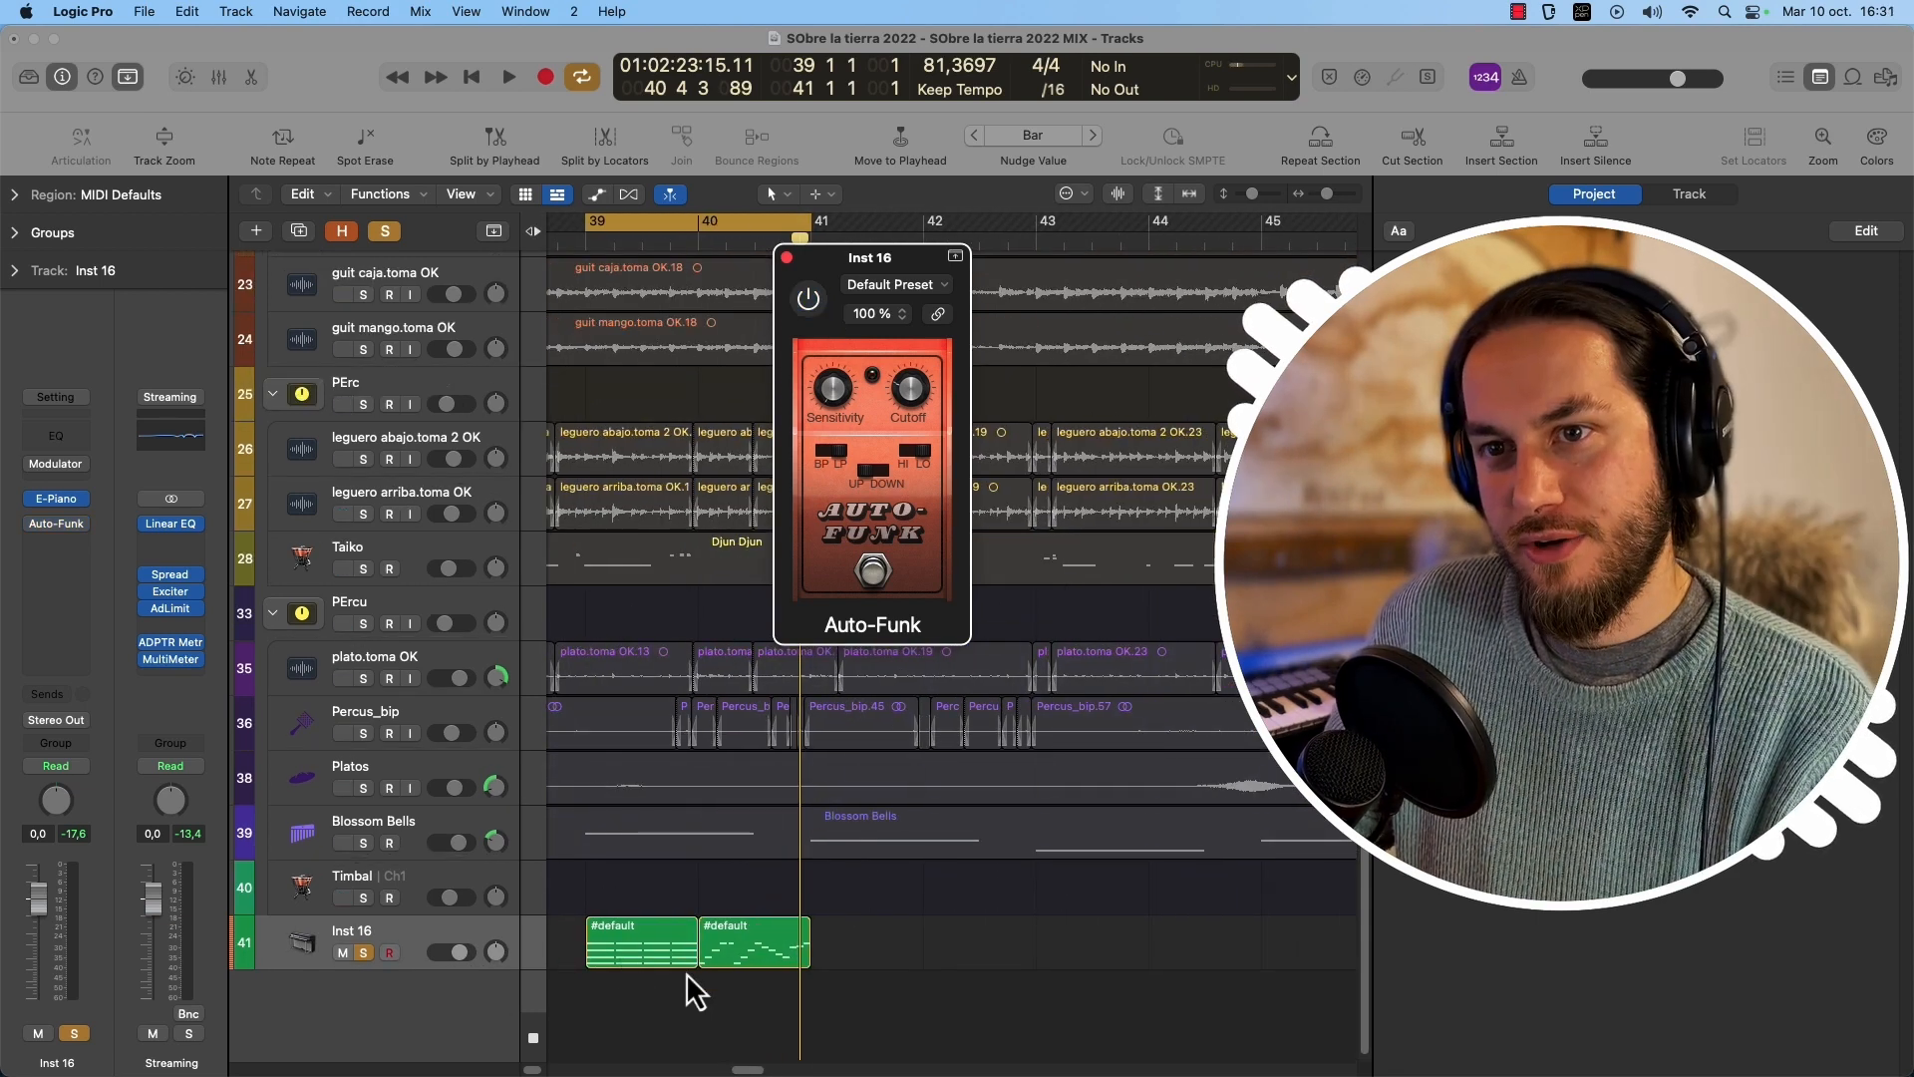
key("space")
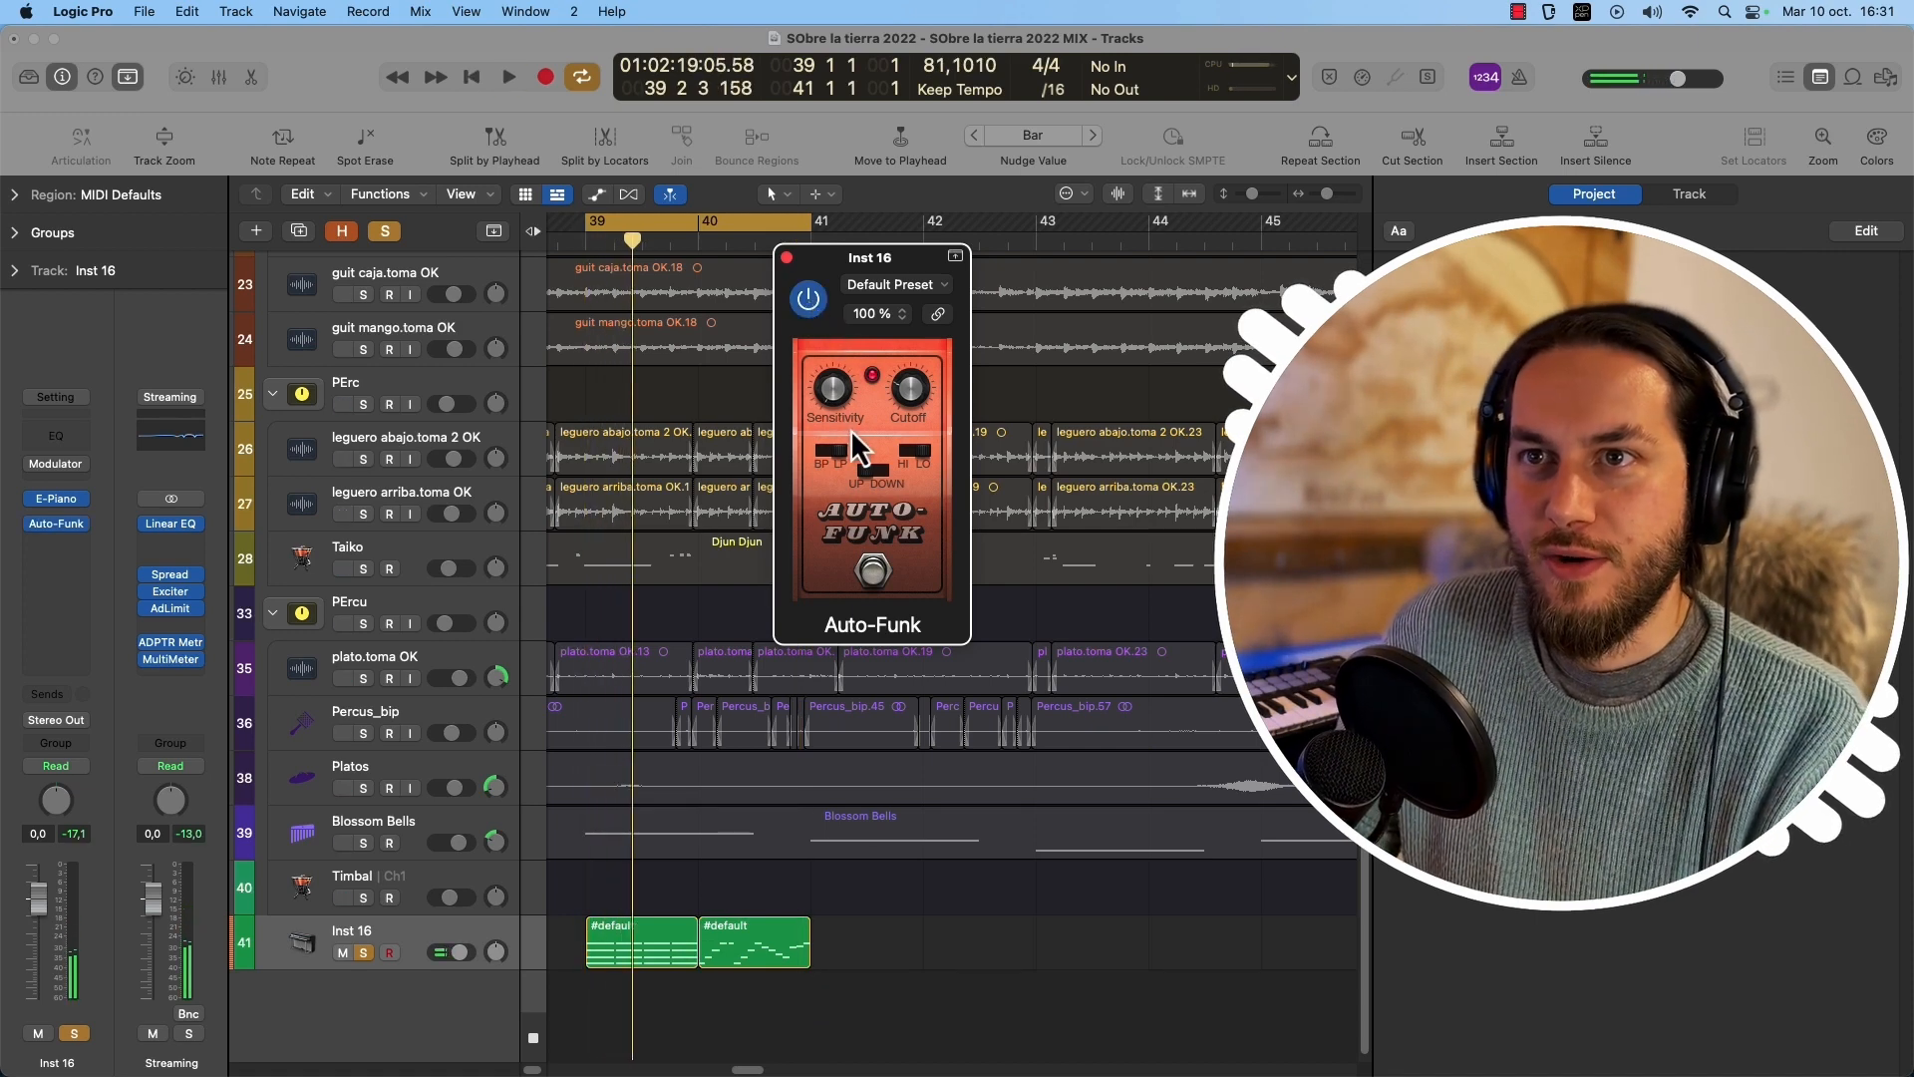
key("space")
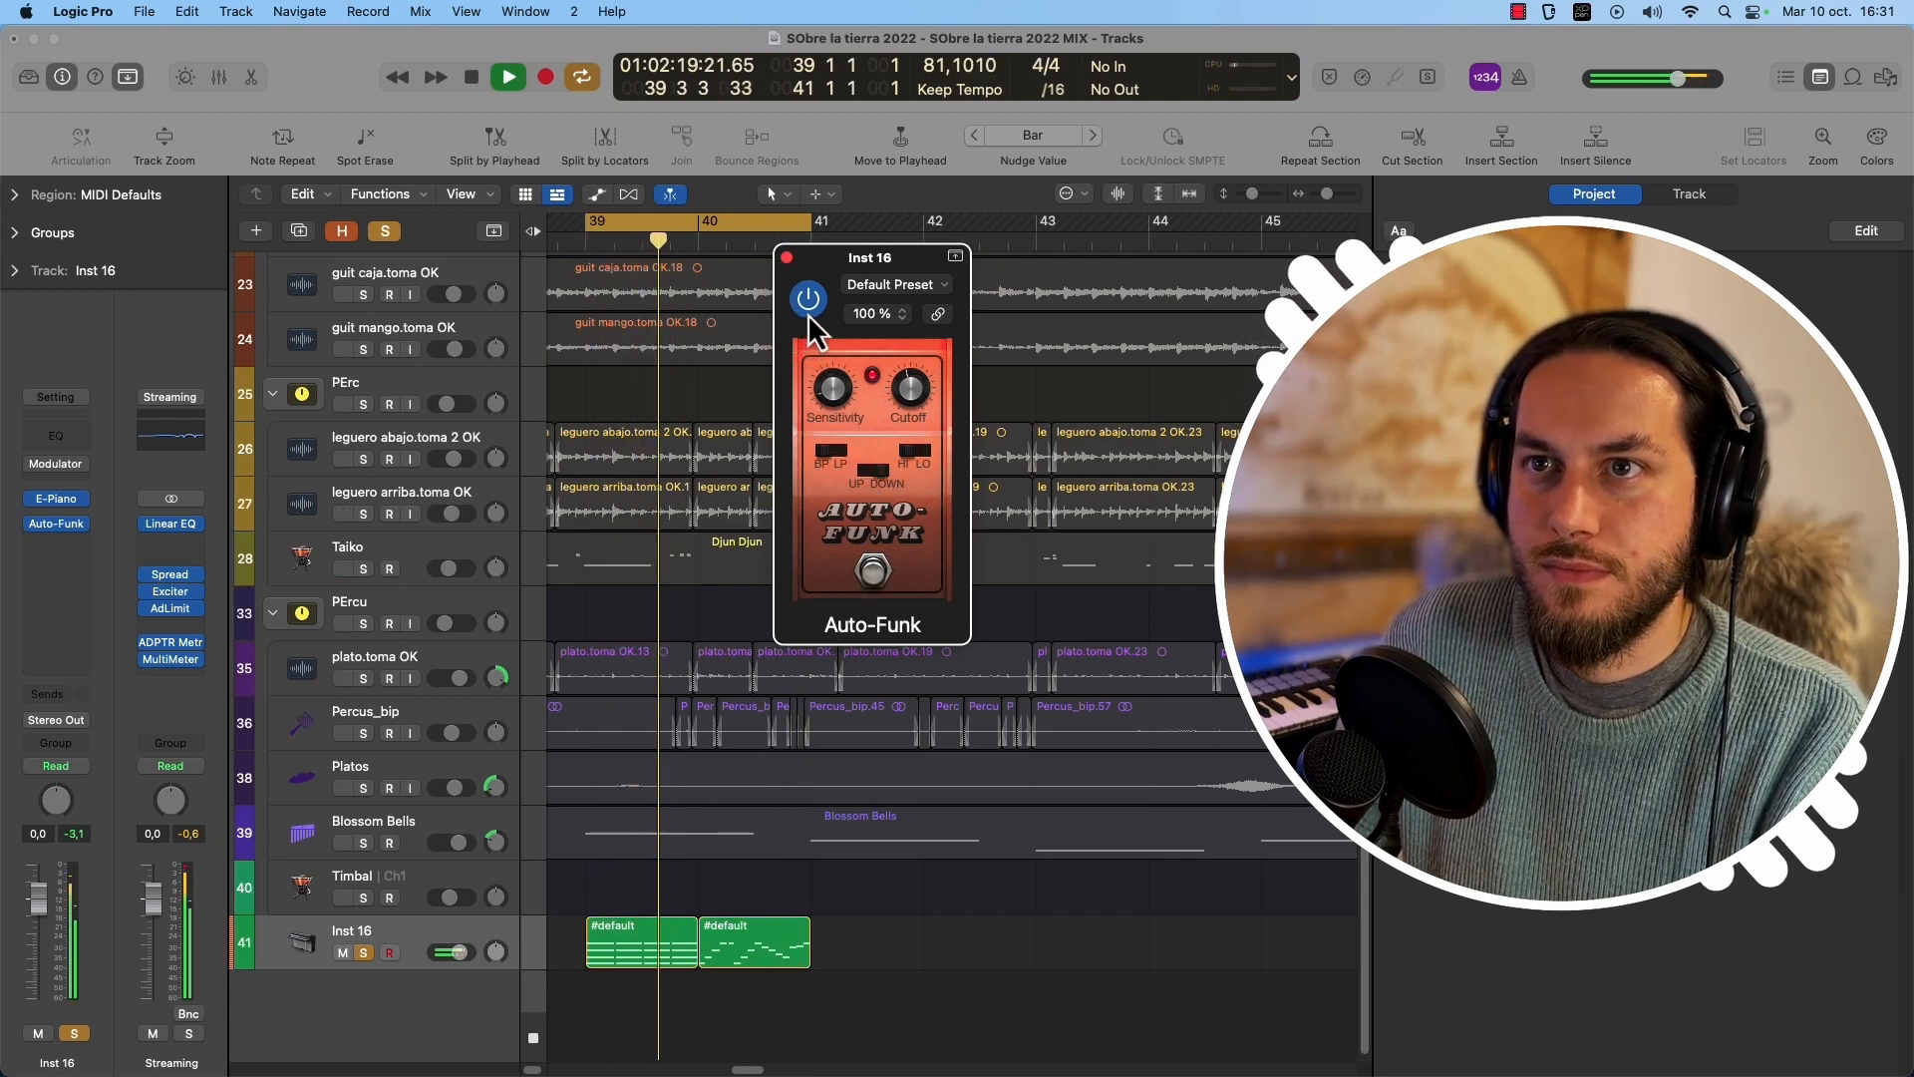
mouse_move(830, 393)
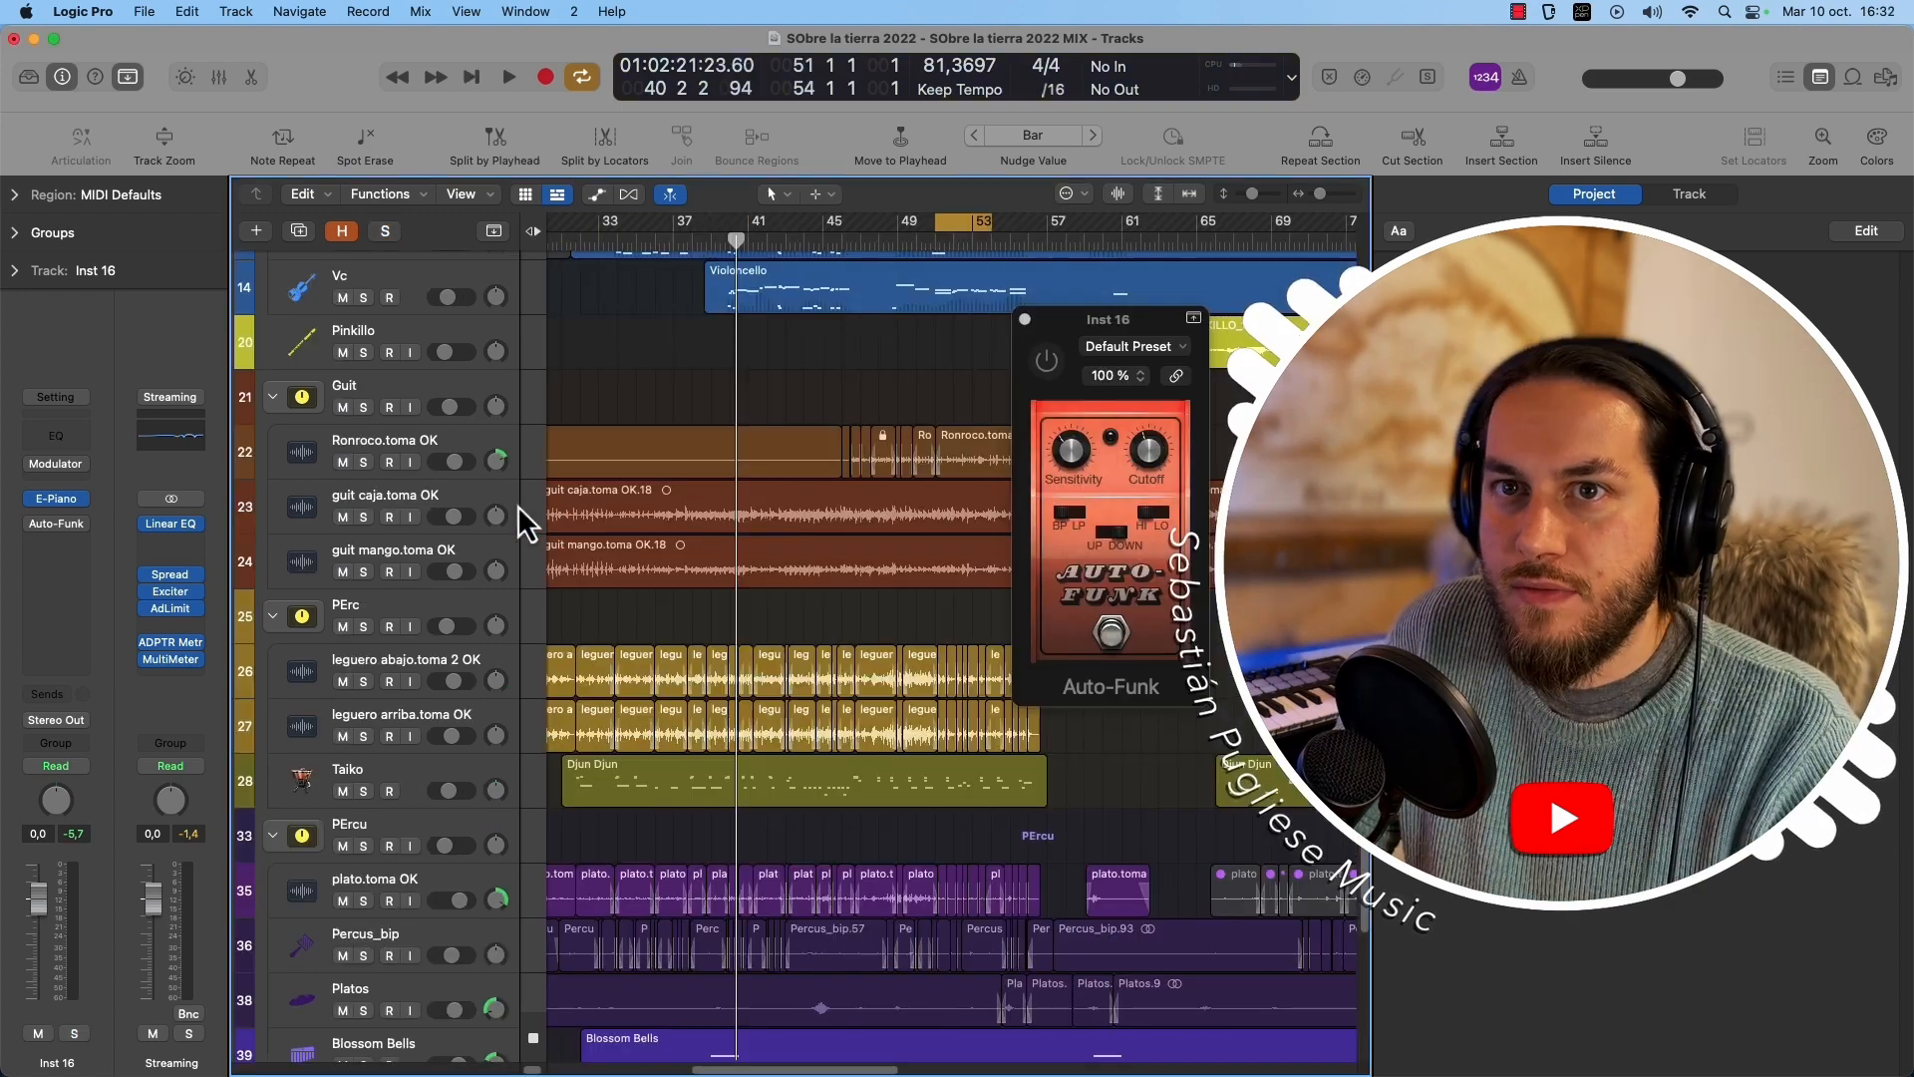
Replace the electric piano on Inst 16 with the Sculpture modeling synth and place its window clear of the track's regions.
key("x")
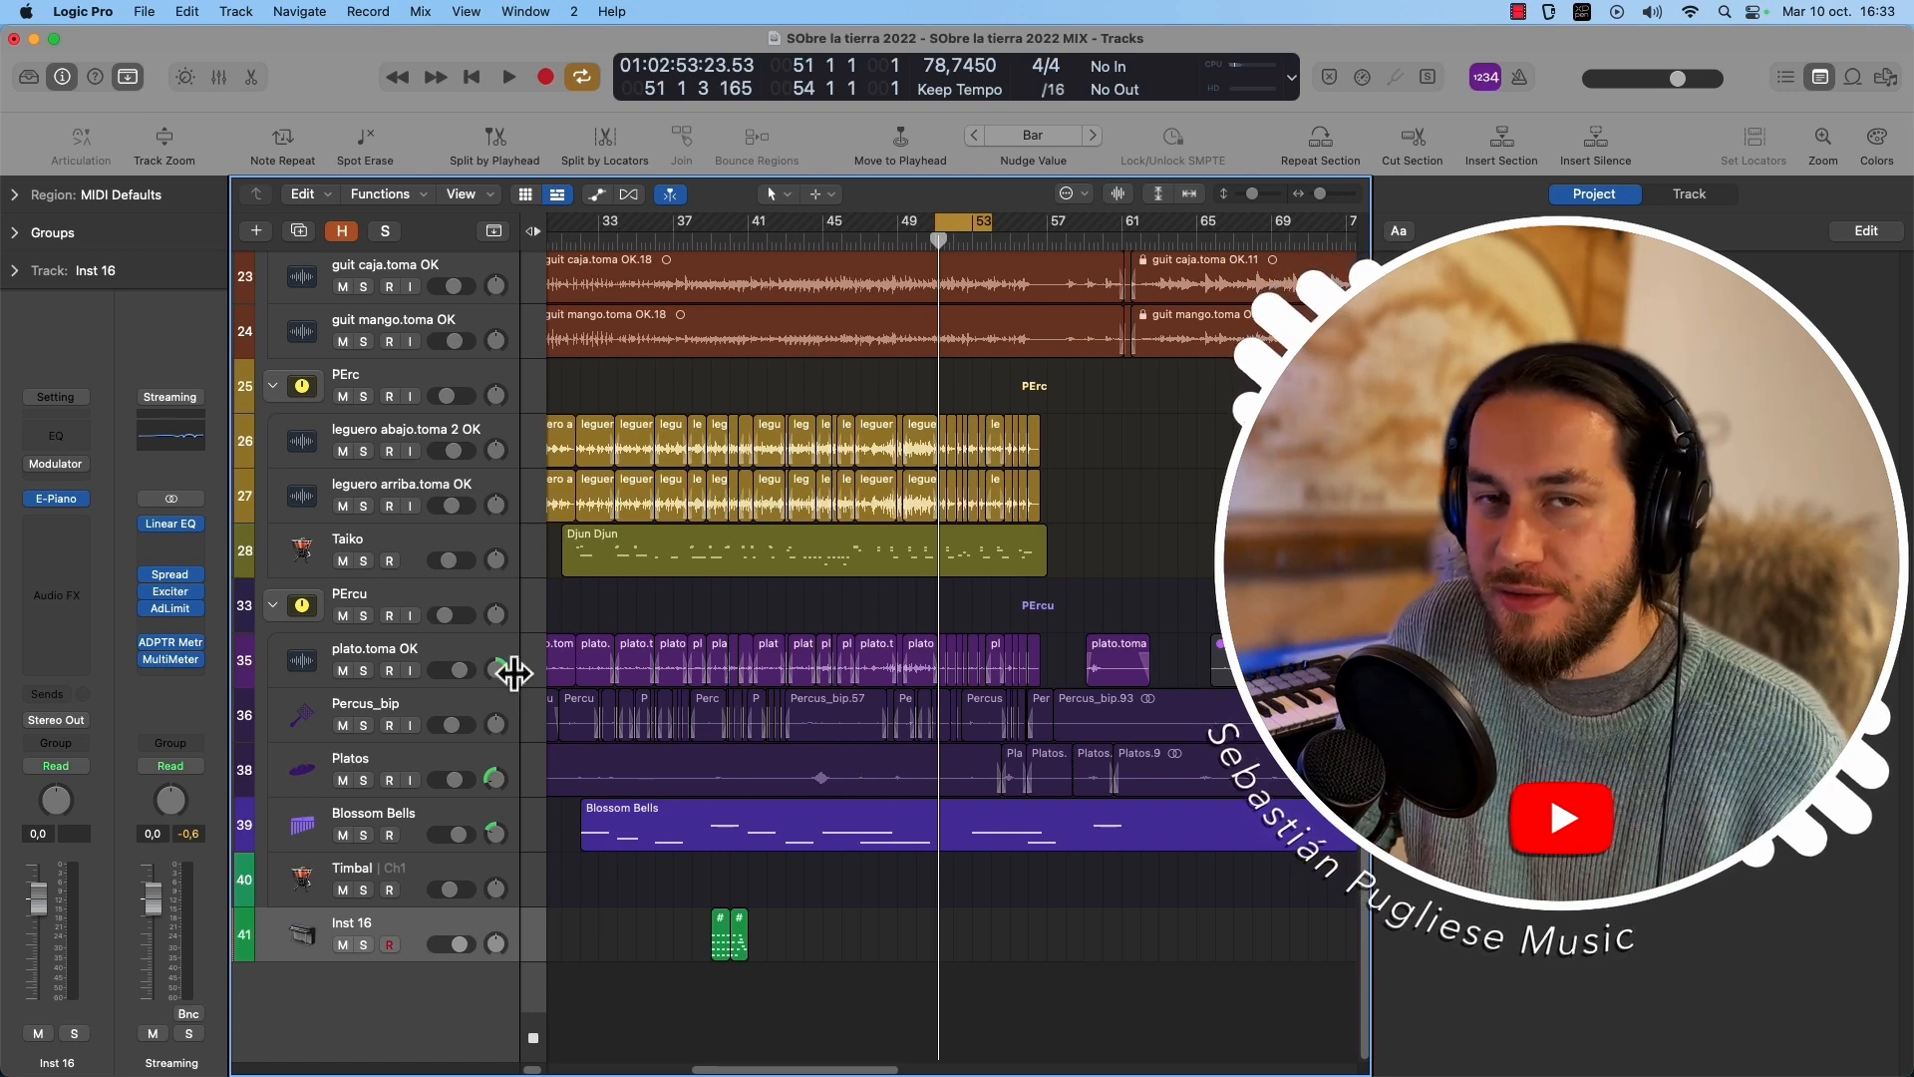
left_click(84, 499)
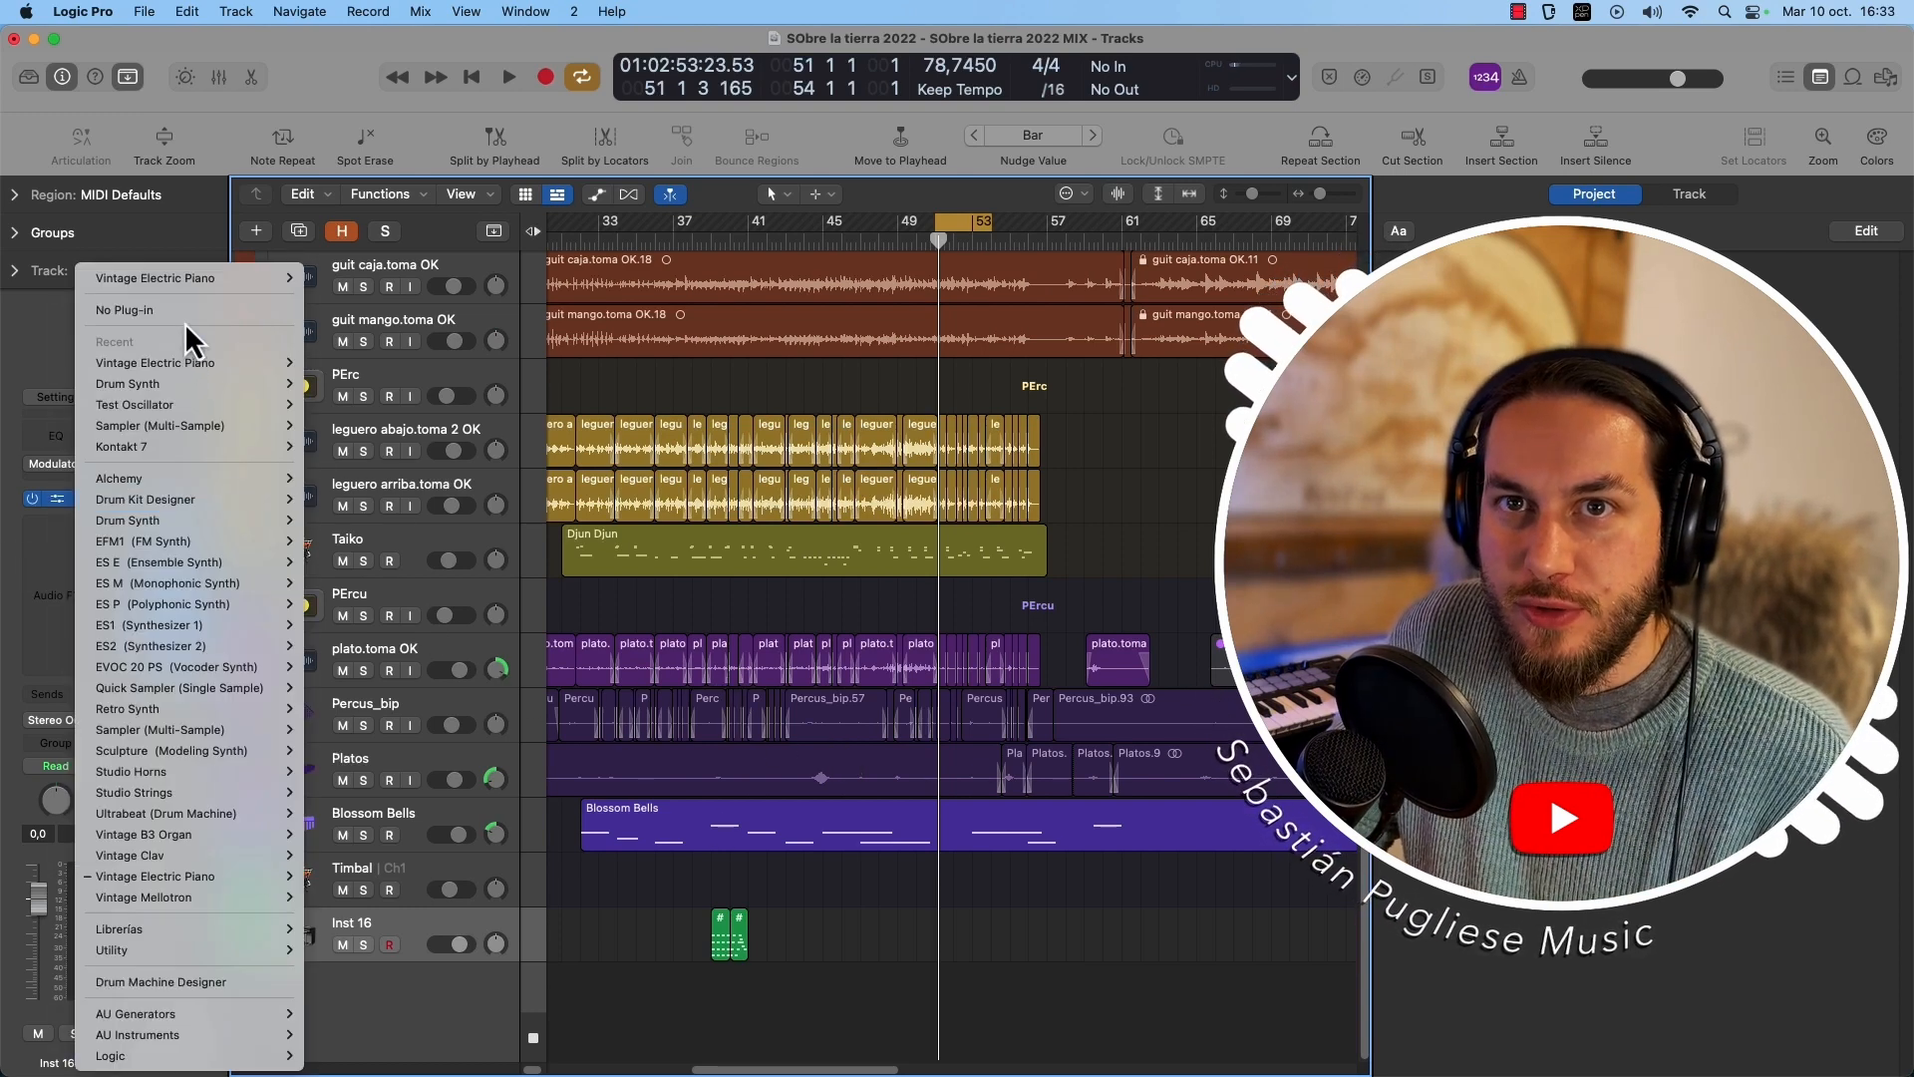
left_click(183, 317)
left_click(82, 500)
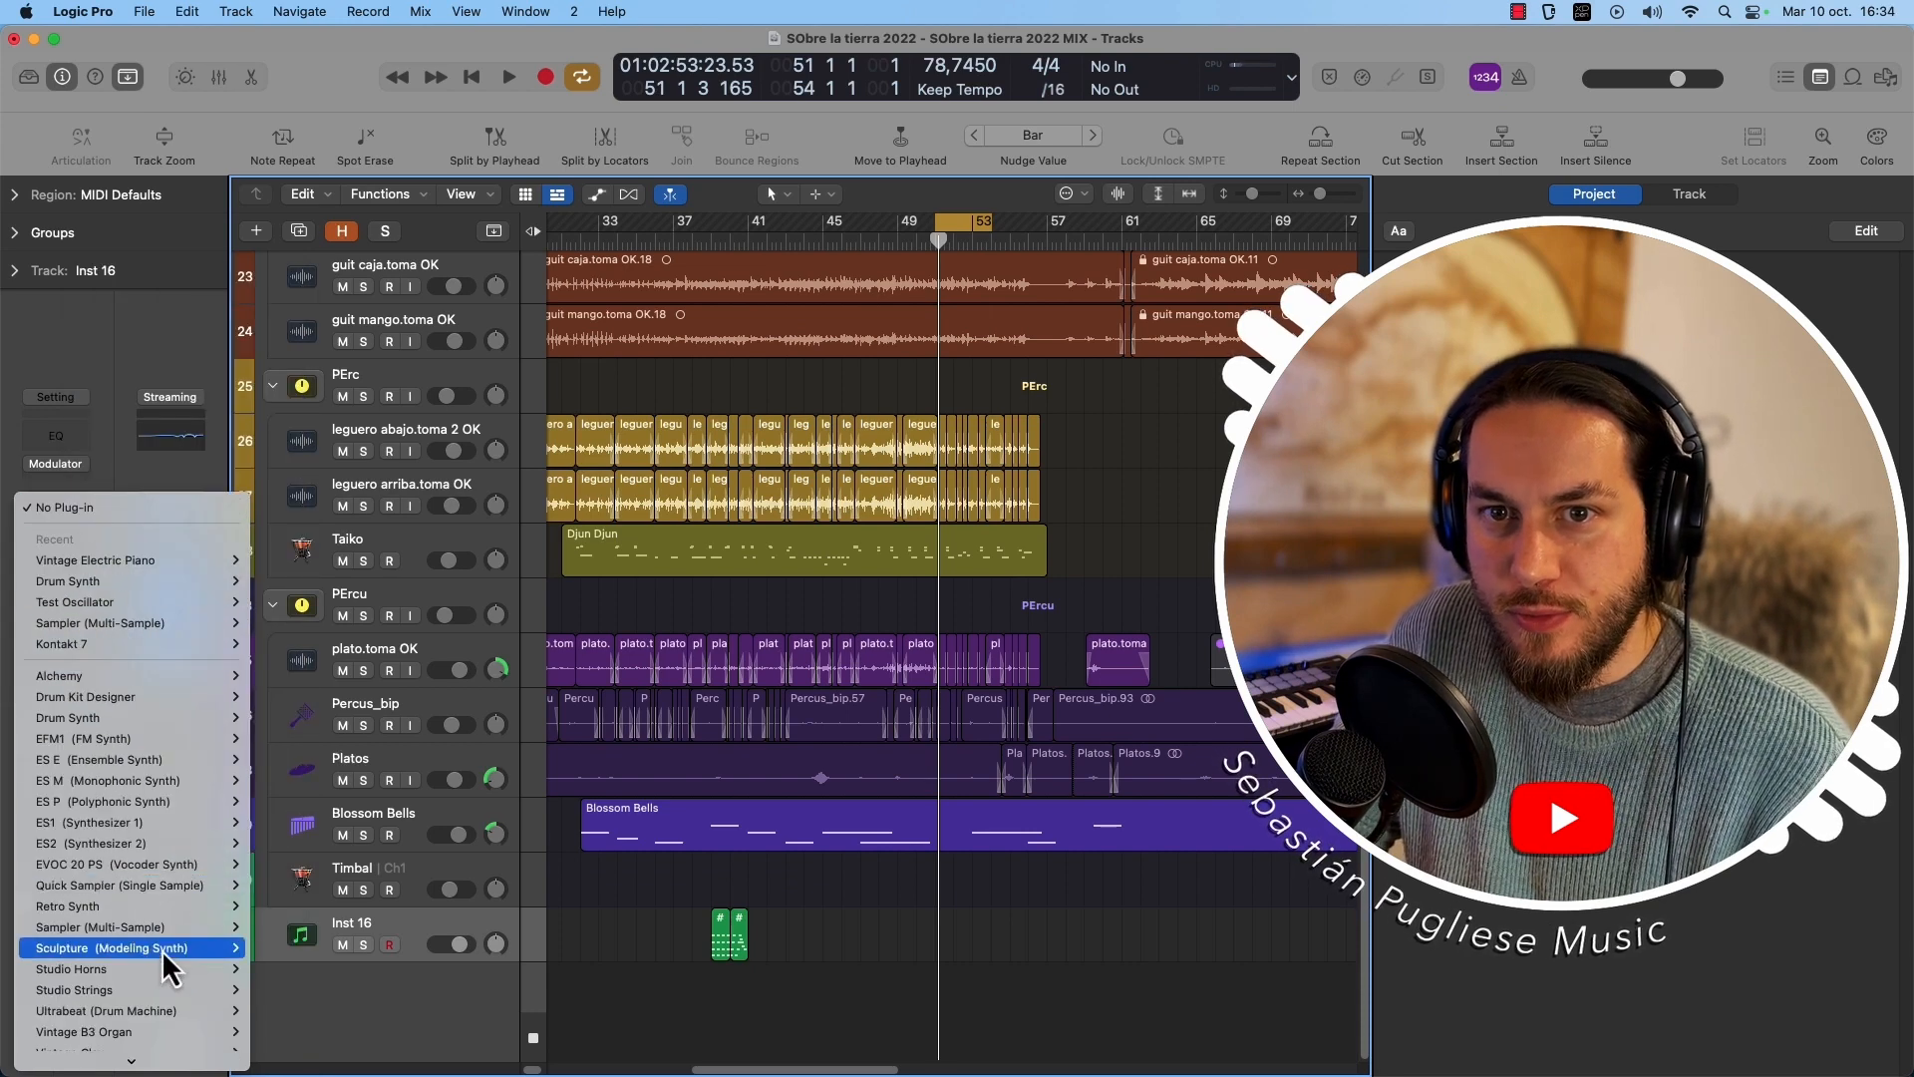
mouse_move(162, 949)
left_click(277, 949)
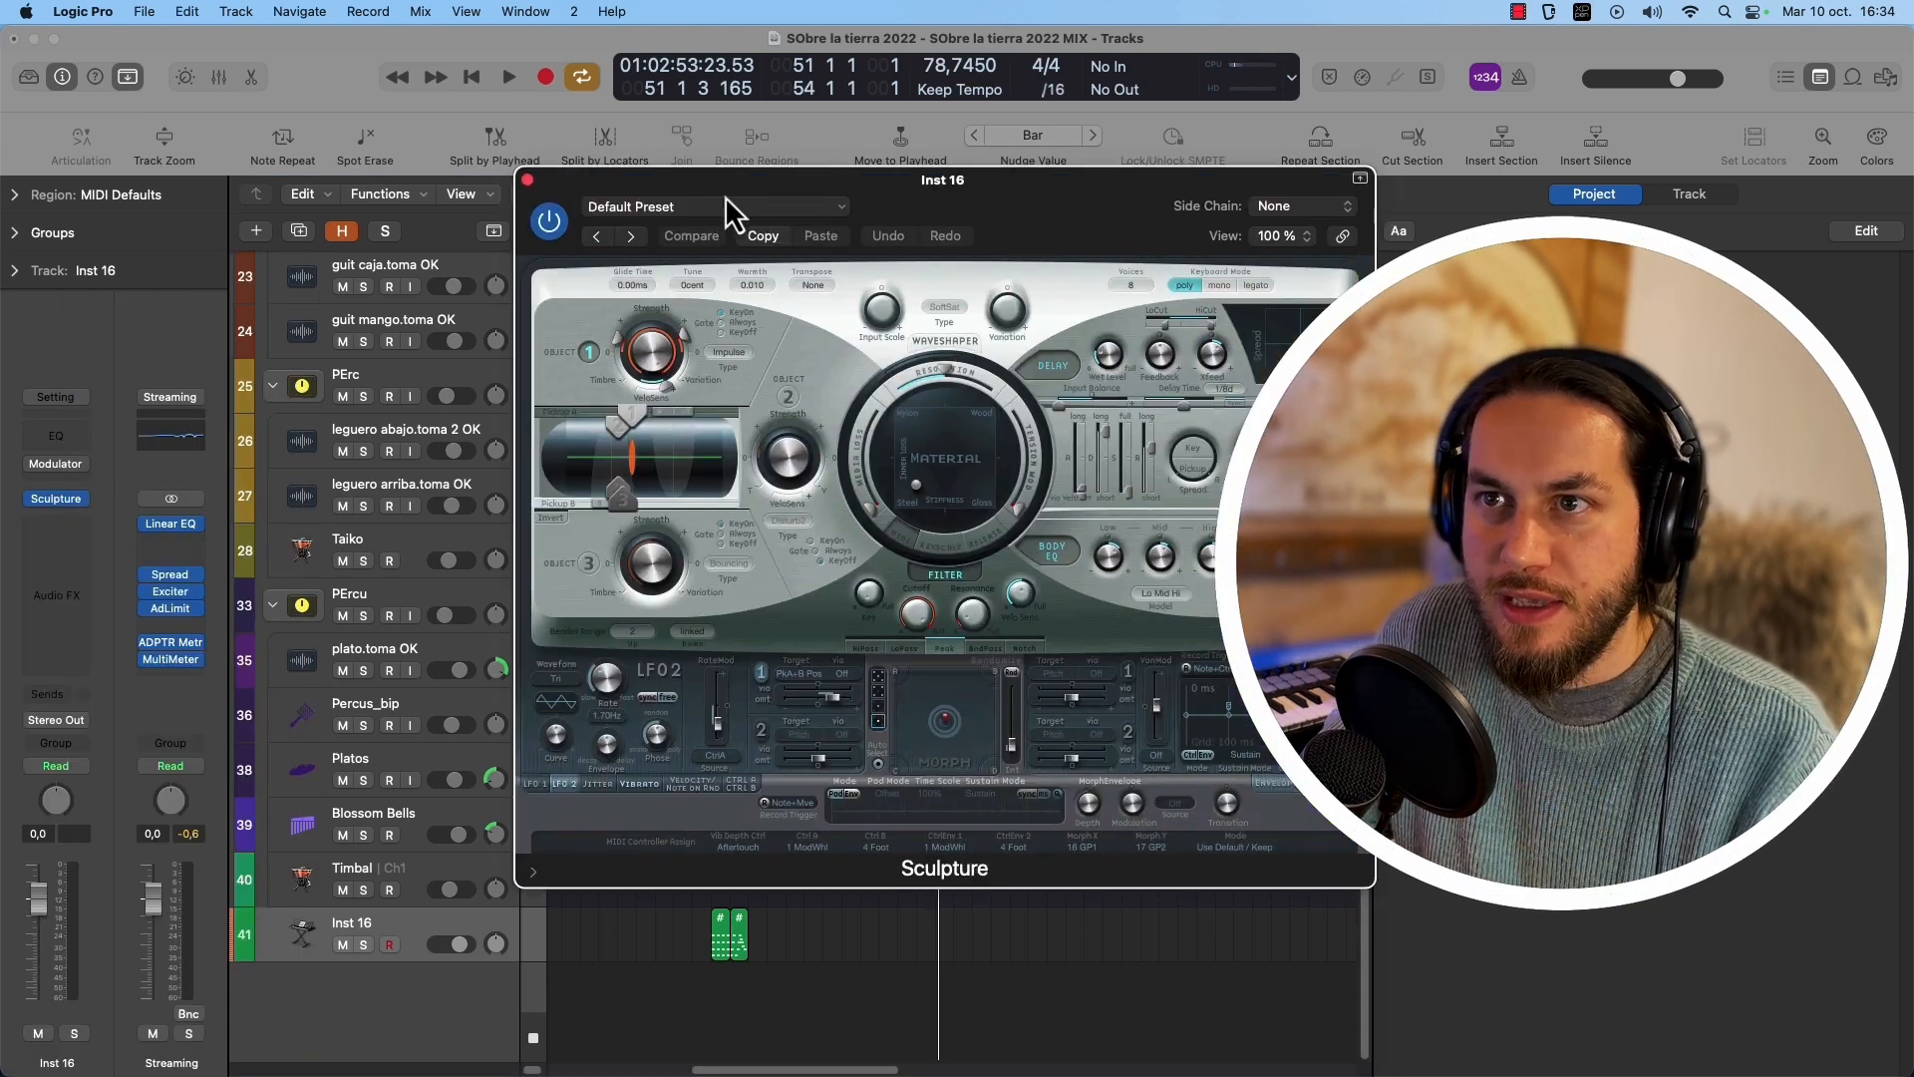
mouse_move(827, 180)
left_mouse_down()
mouse_move(976, 145)
mouse_move(859, 152)
mouse_move(1108, 165)
left_mouse_up()
left_click_drag(1225, 177, 840, 181)
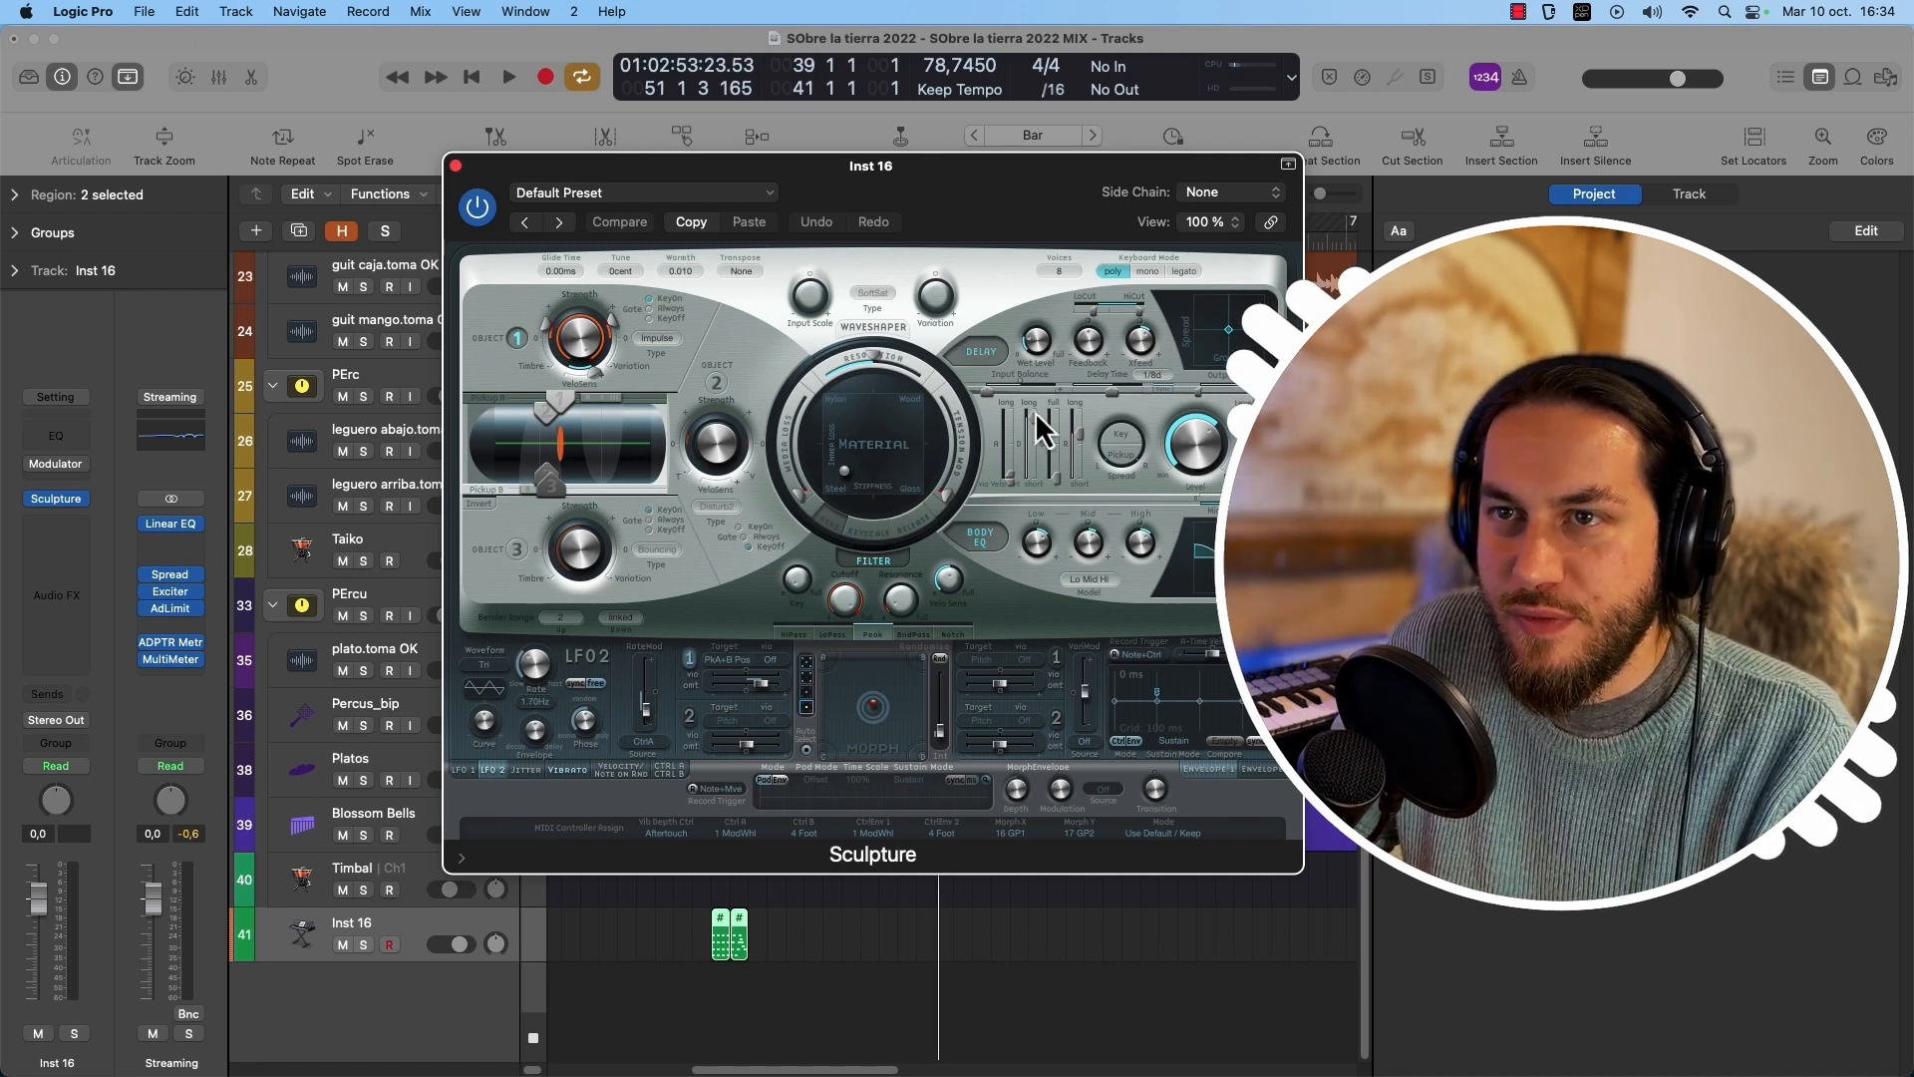
Solo Inst 16 and play its regions while moving Sculpture's Material point up toward the pad's centre.
left_click(362, 944)
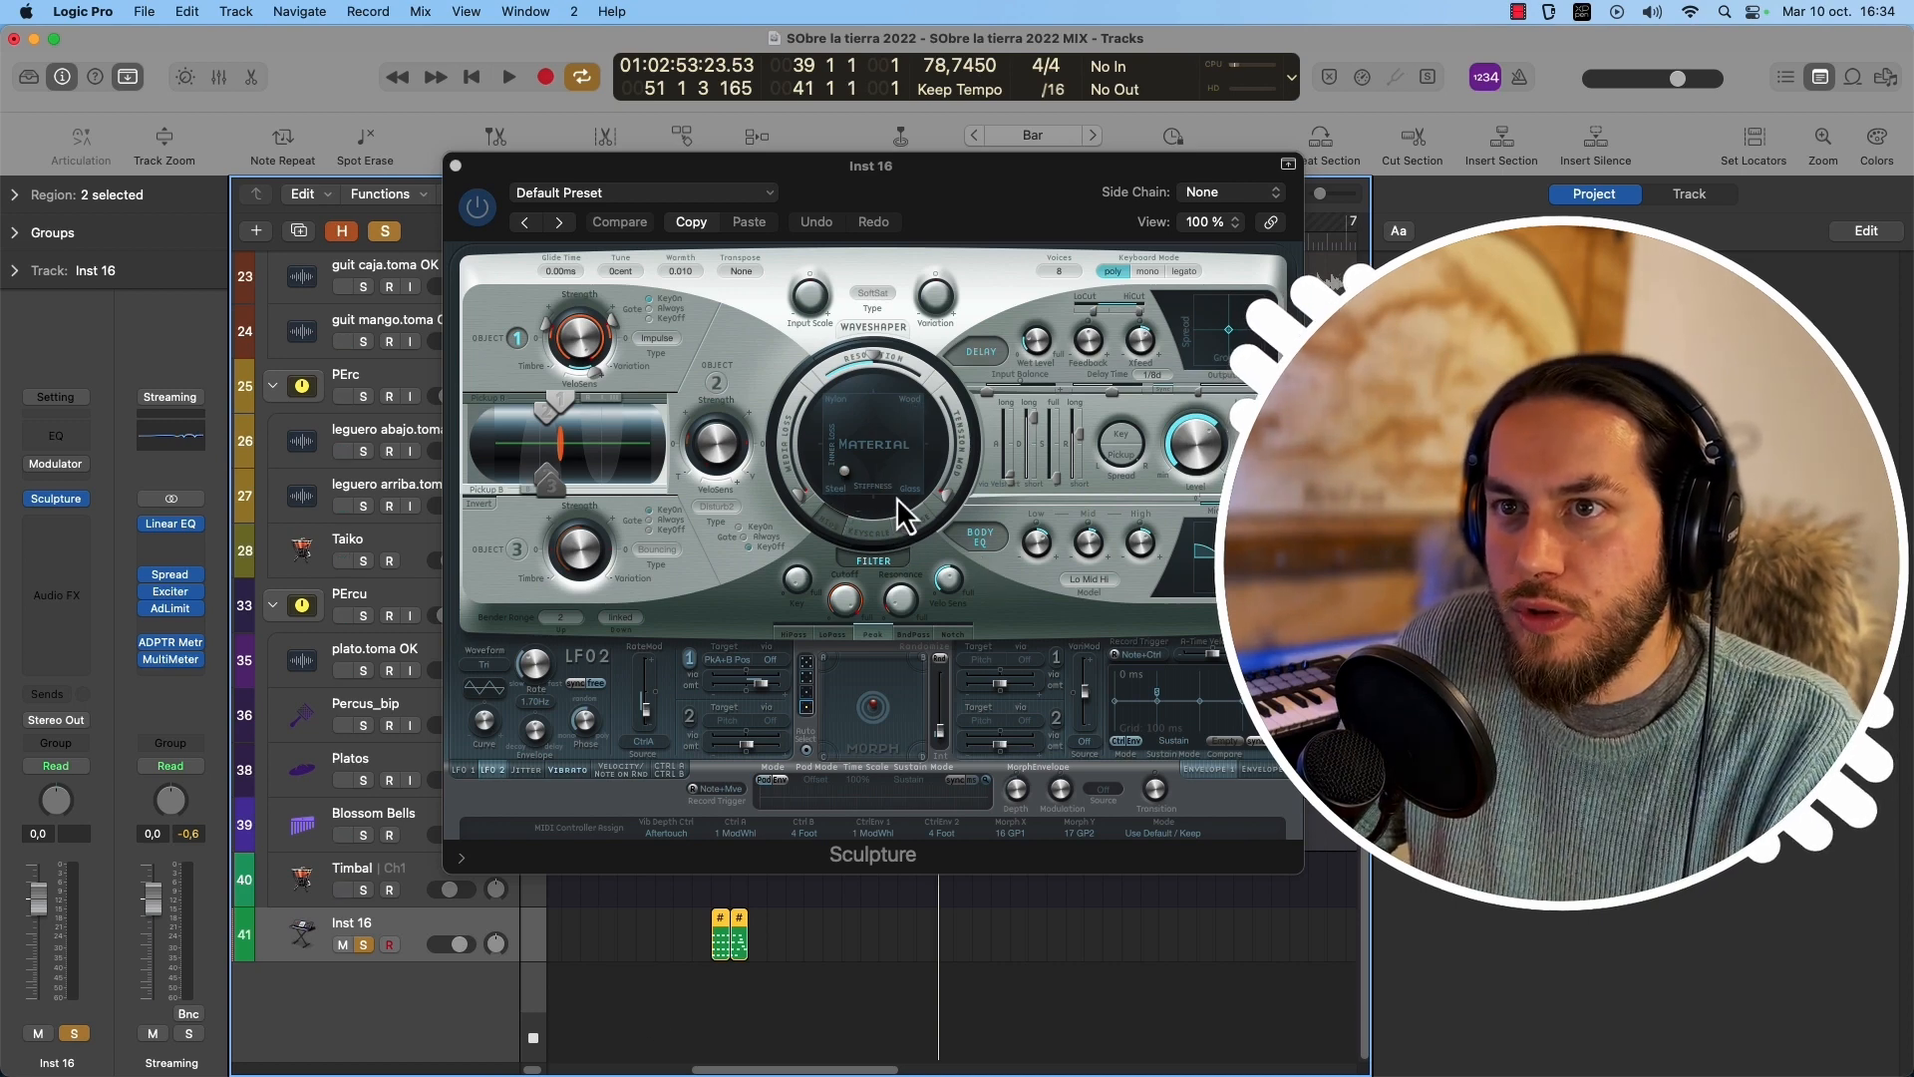
key("space")
left_click_drag(841, 471, 894, 433)
key("space")
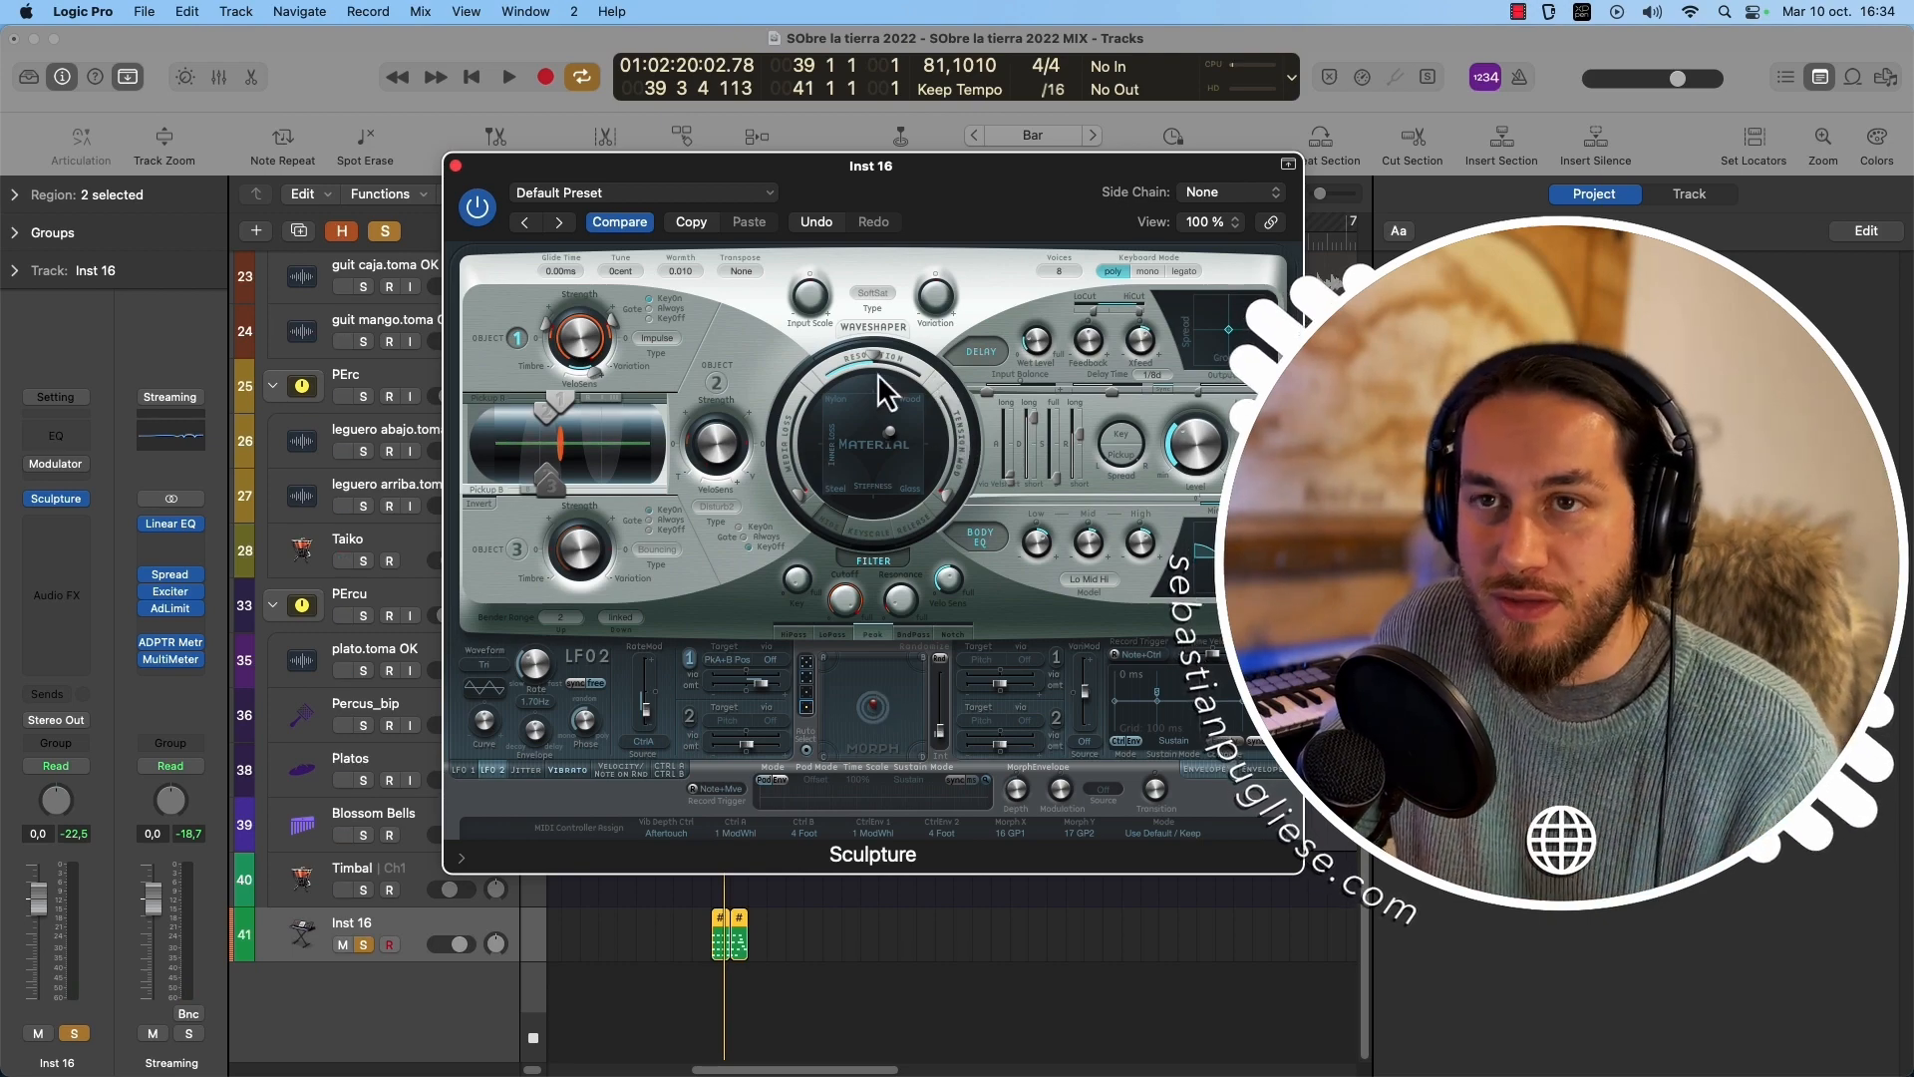
Load Sculpture's Big Kalimba preset from Mallet Instruments and audition it while moving the Material point toward the pad's centre.
left_click(643, 193)
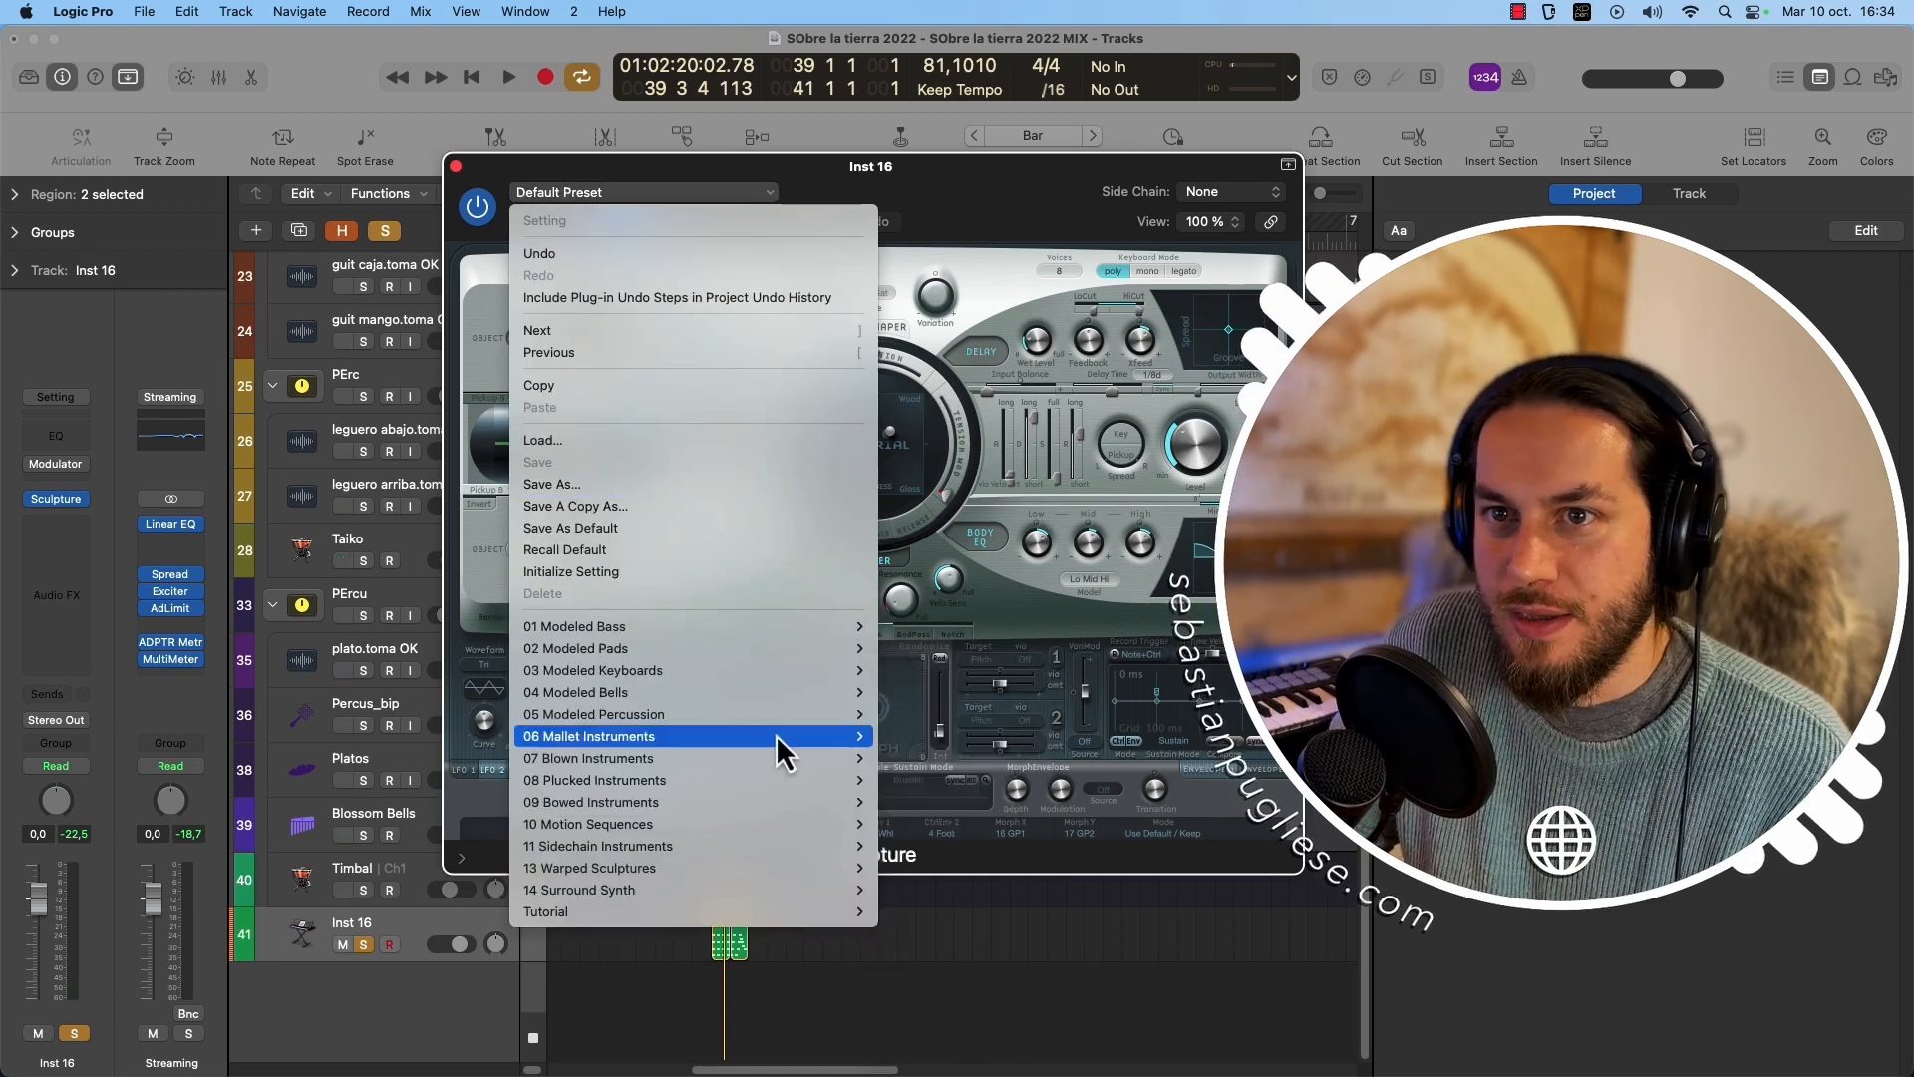
mouse_move(776, 734)
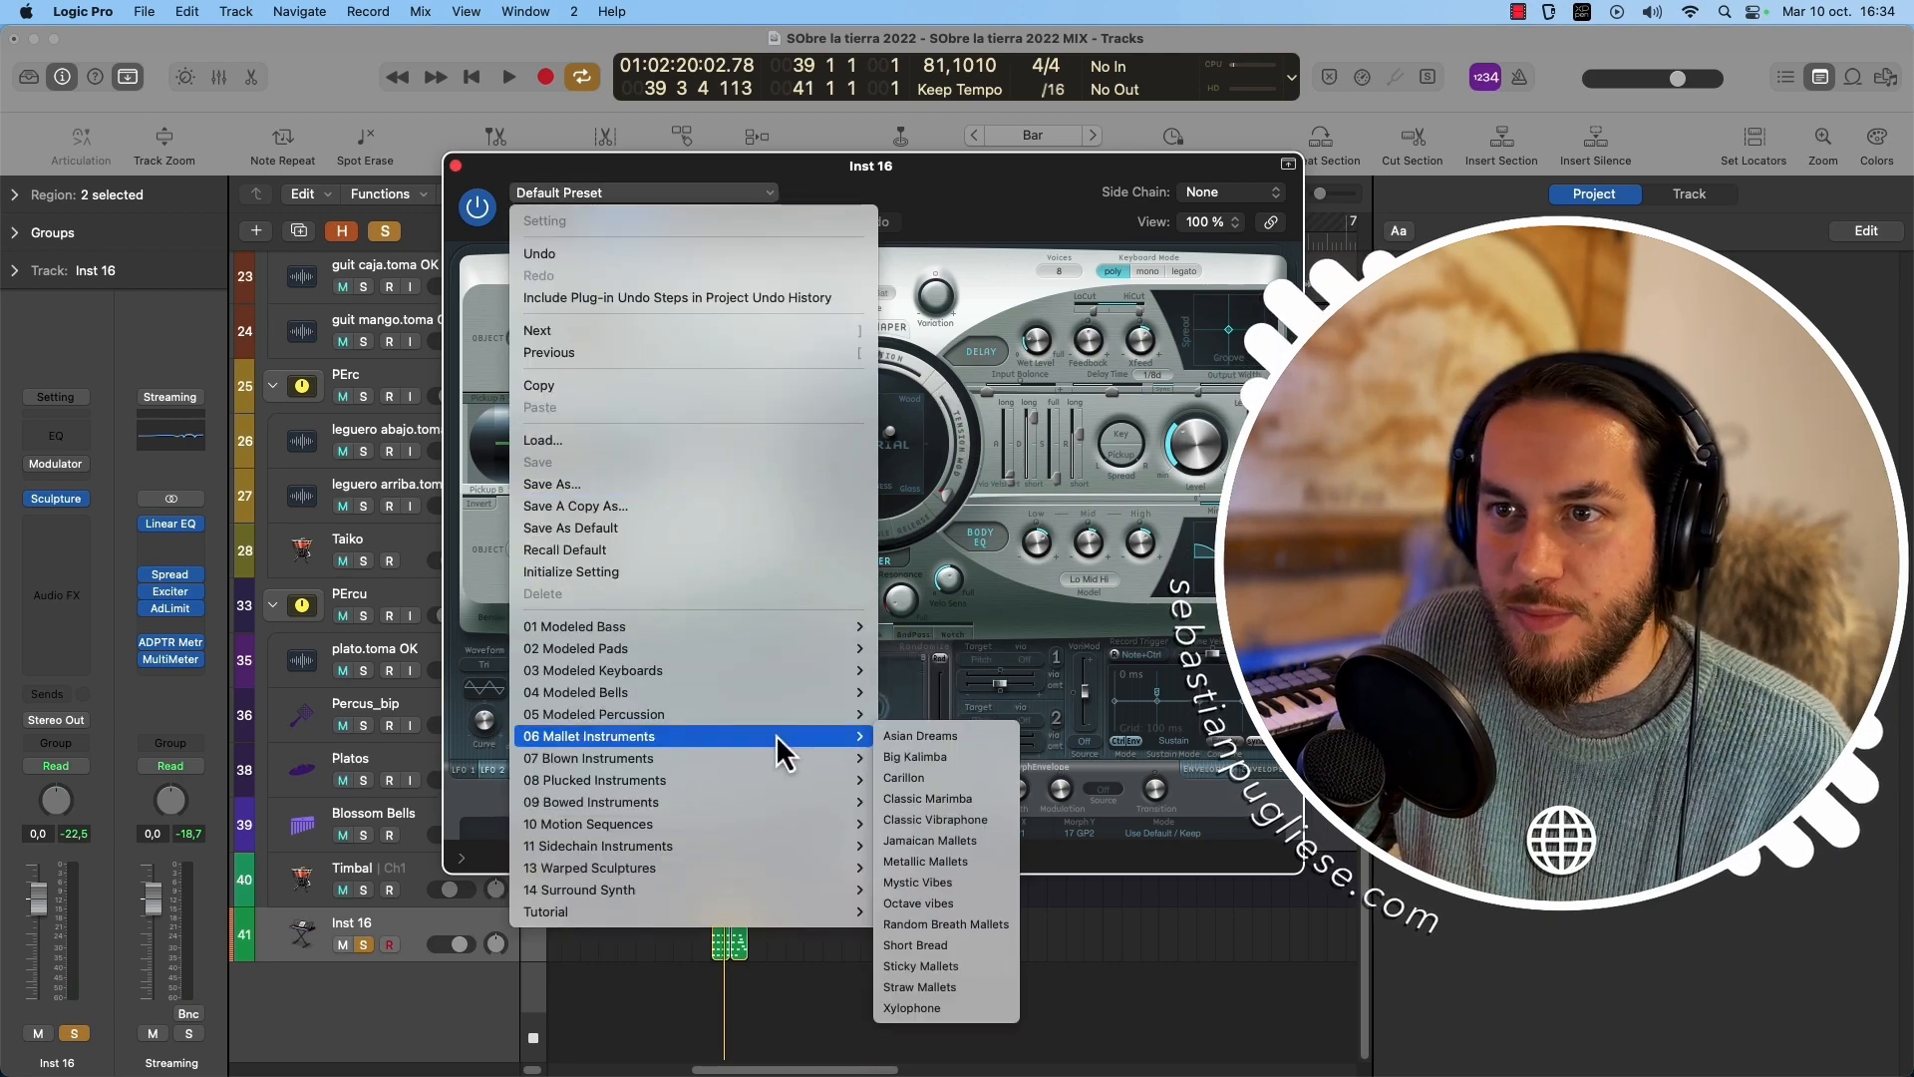
left_click(907, 743)
key("space")
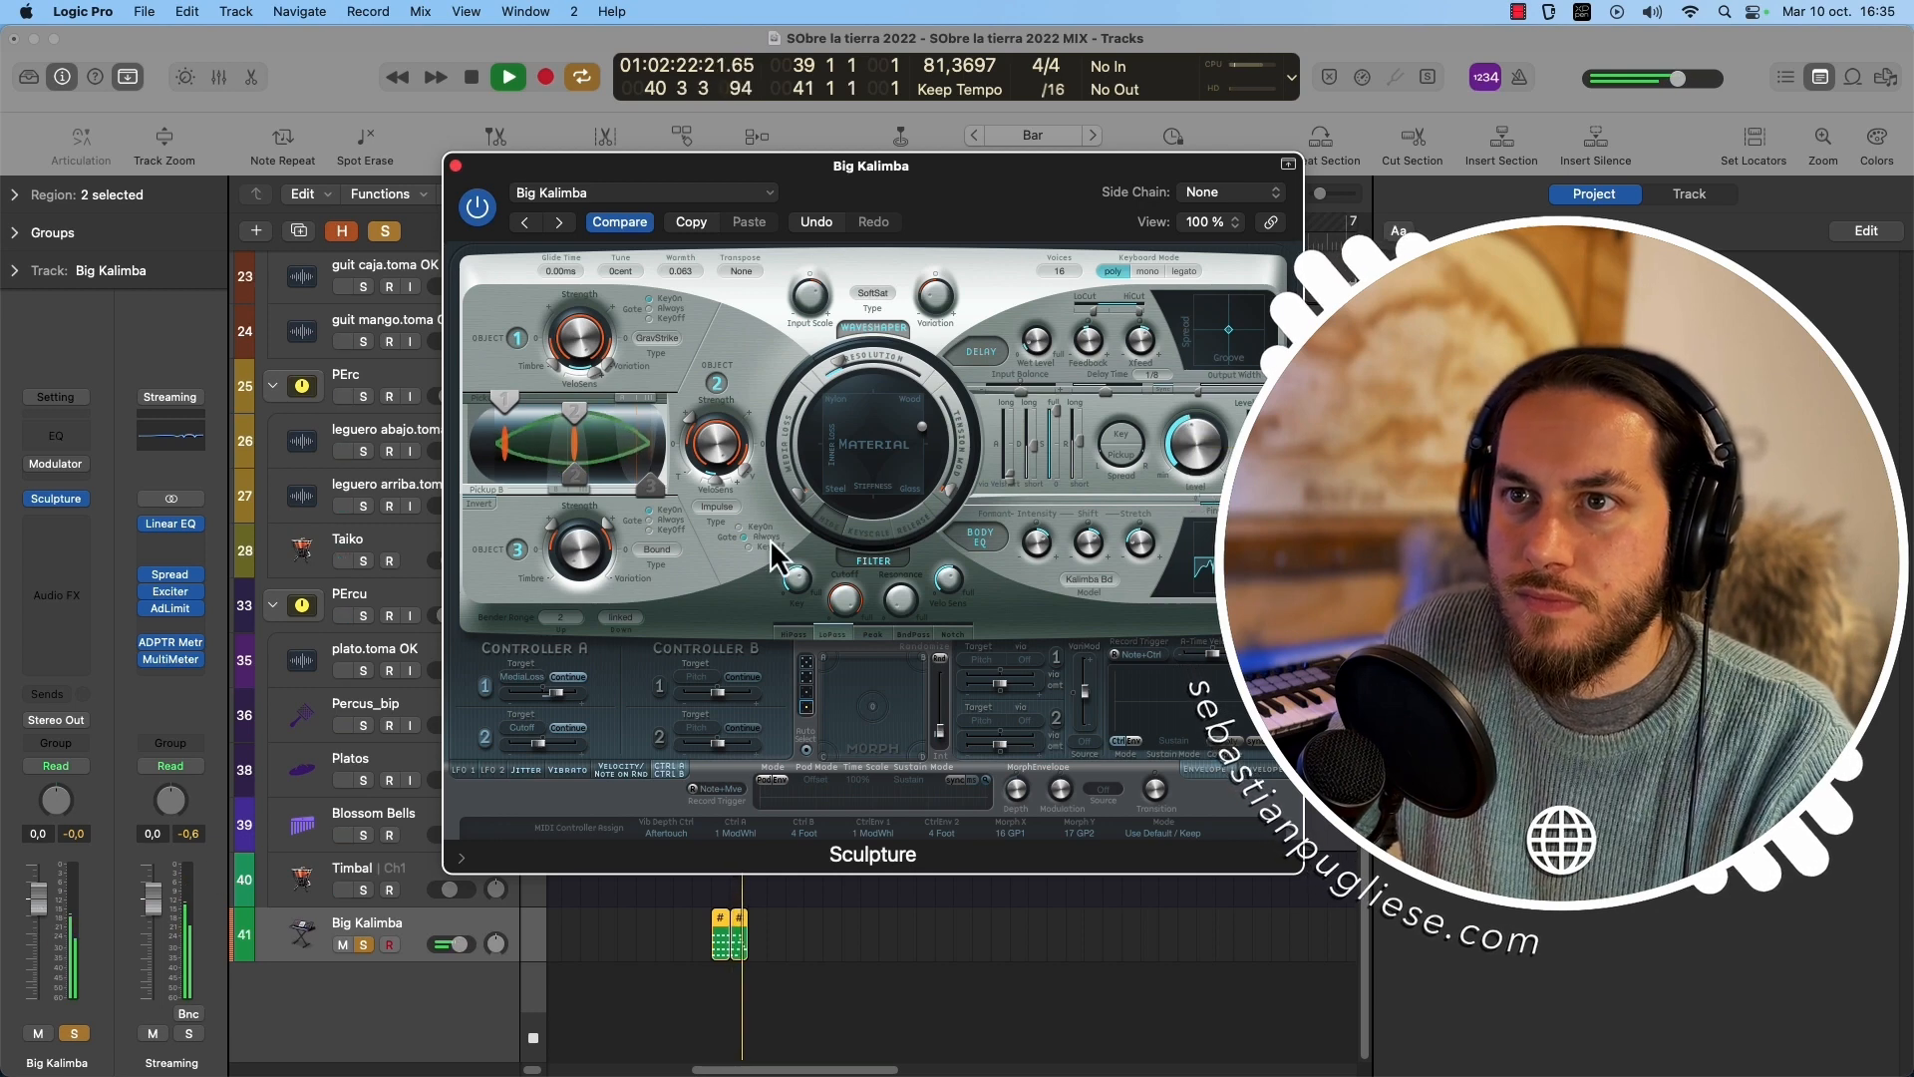
left_click_drag(924, 427, 863, 431)
key("space")
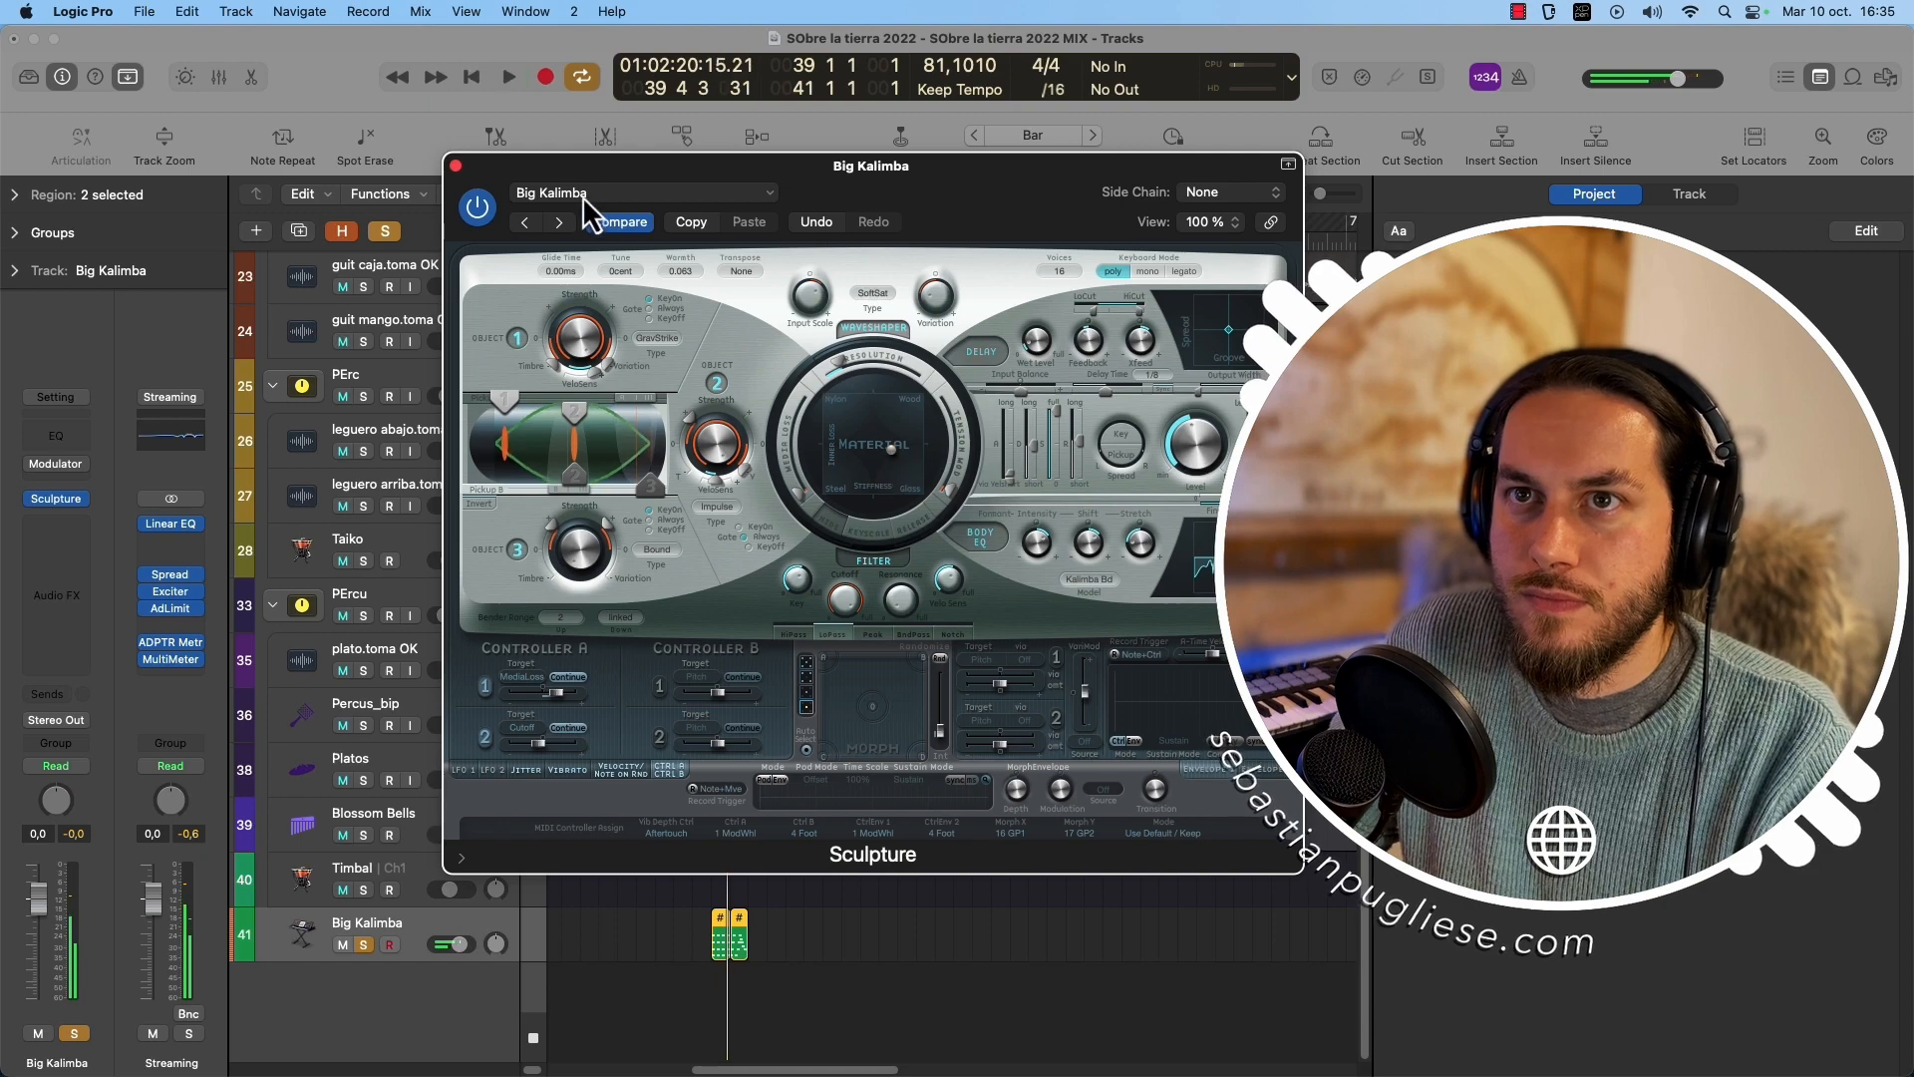
Load Sculpture's Bowed Lead preset, lower its output level and play it while shifting the Material point.
left_click(582, 193)
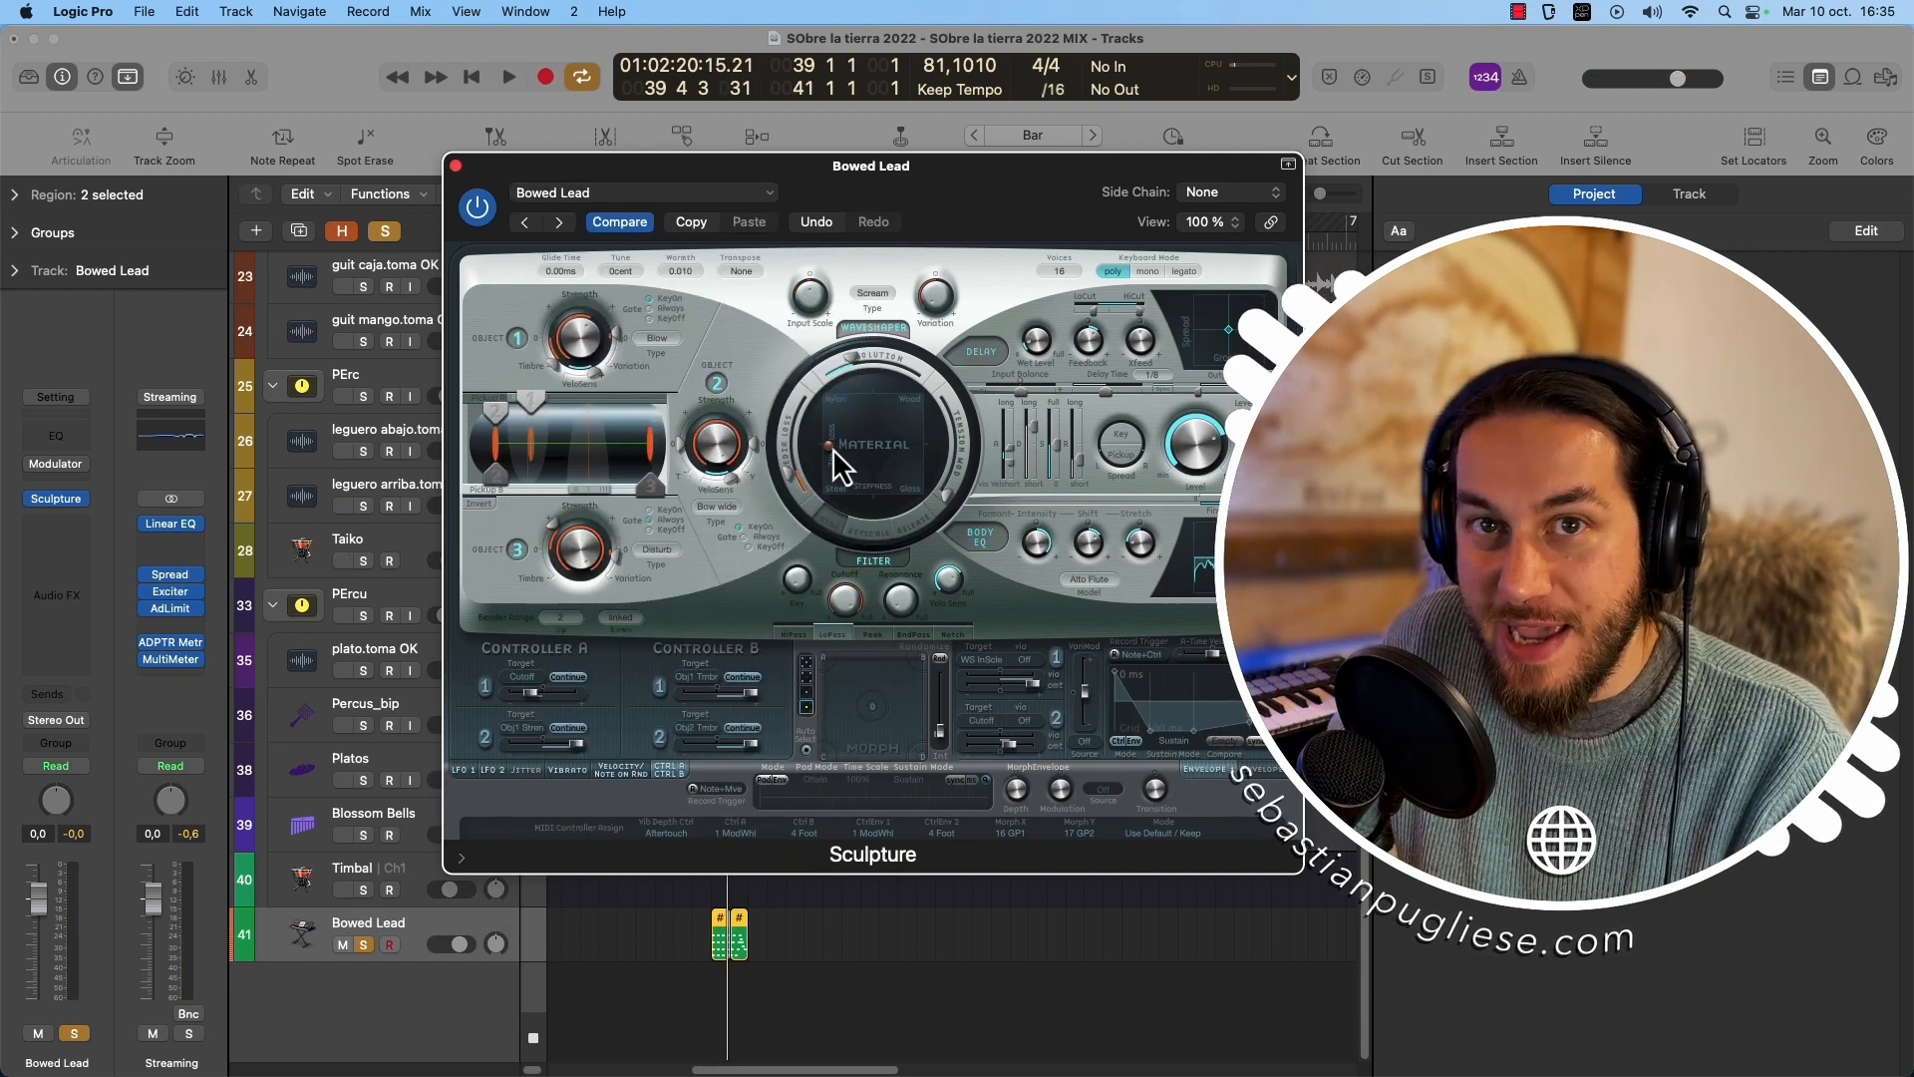
left_click_drag(1186, 447, 1181, 482)
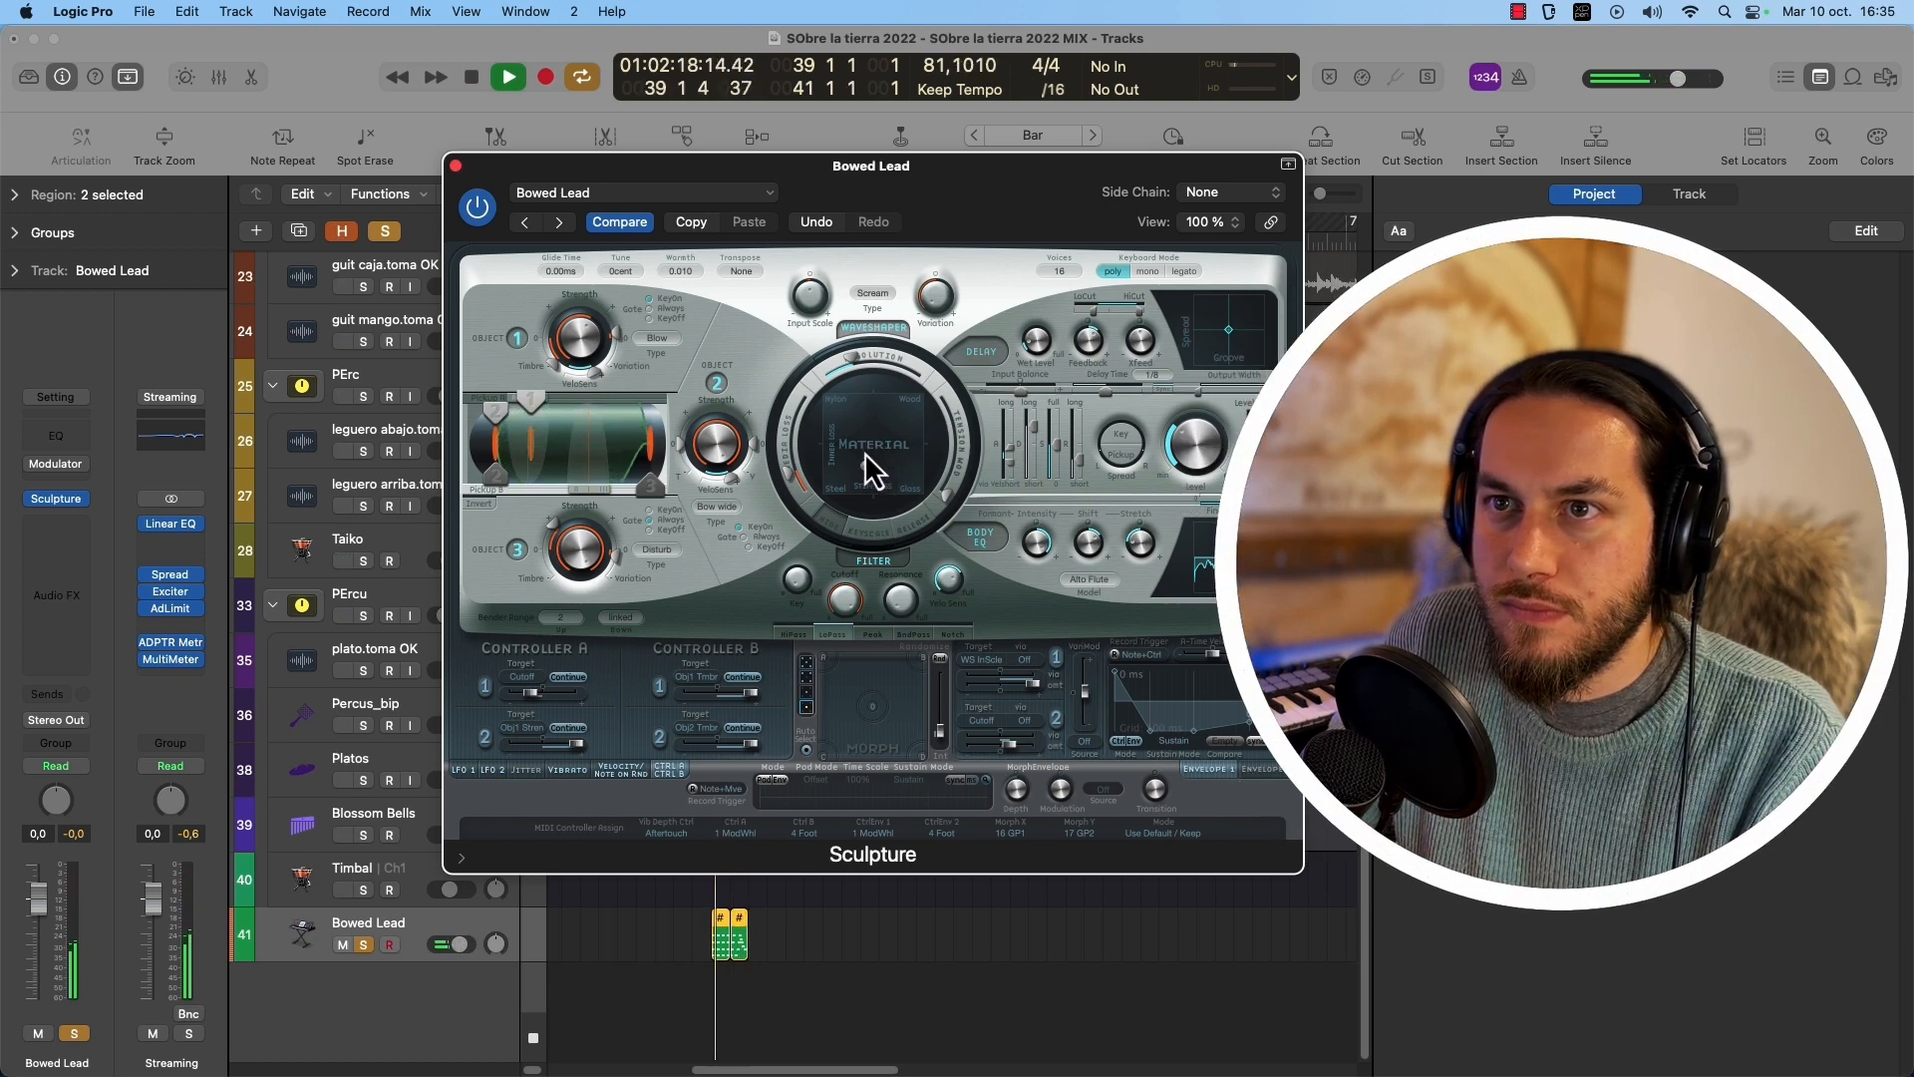
mouse_move(865, 464)
left_mouse_down()
mouse_move(848, 444)
mouse_move(885, 446)
mouse_move(847, 425)
mouse_move(873, 428)
left_mouse_up()
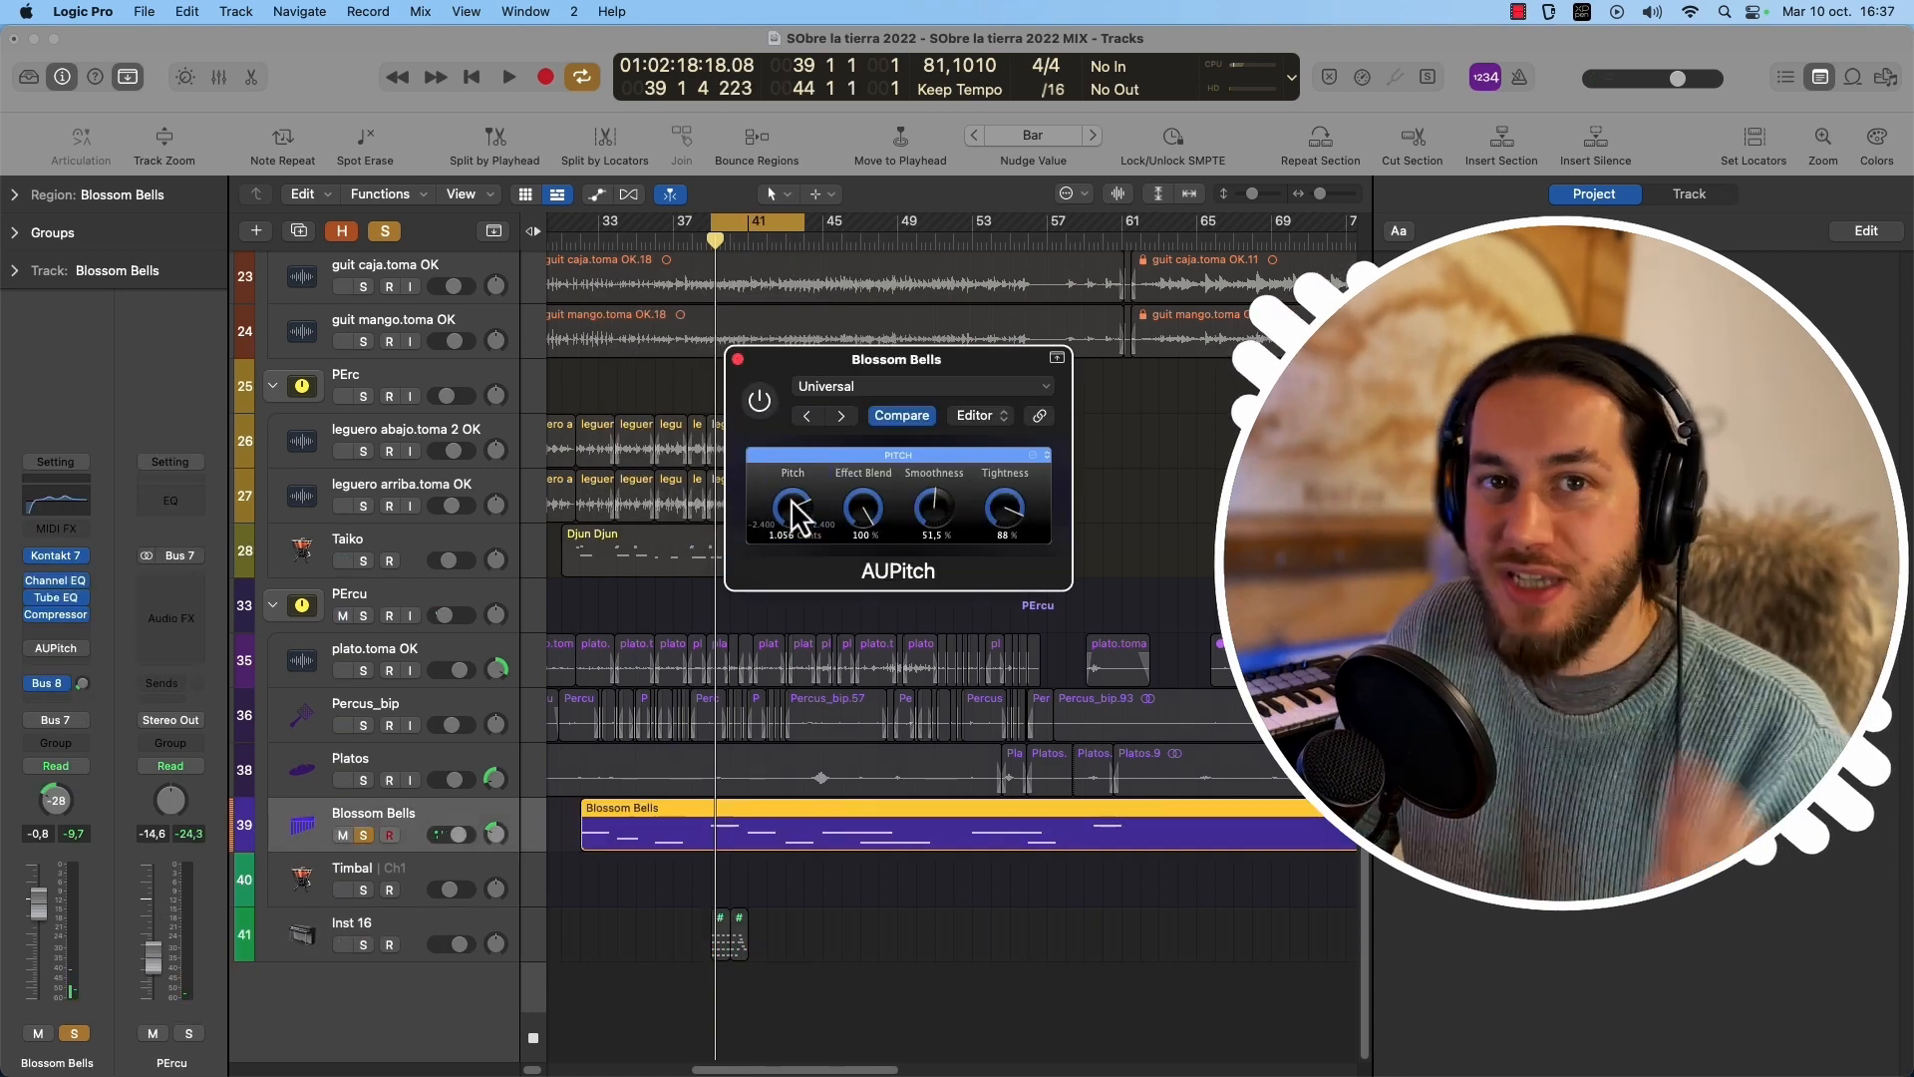
Play the soloed Blossom Bells track while varying AUPitch's Pitch, leave it at 528 cents and close the plug-in window.
key("space")
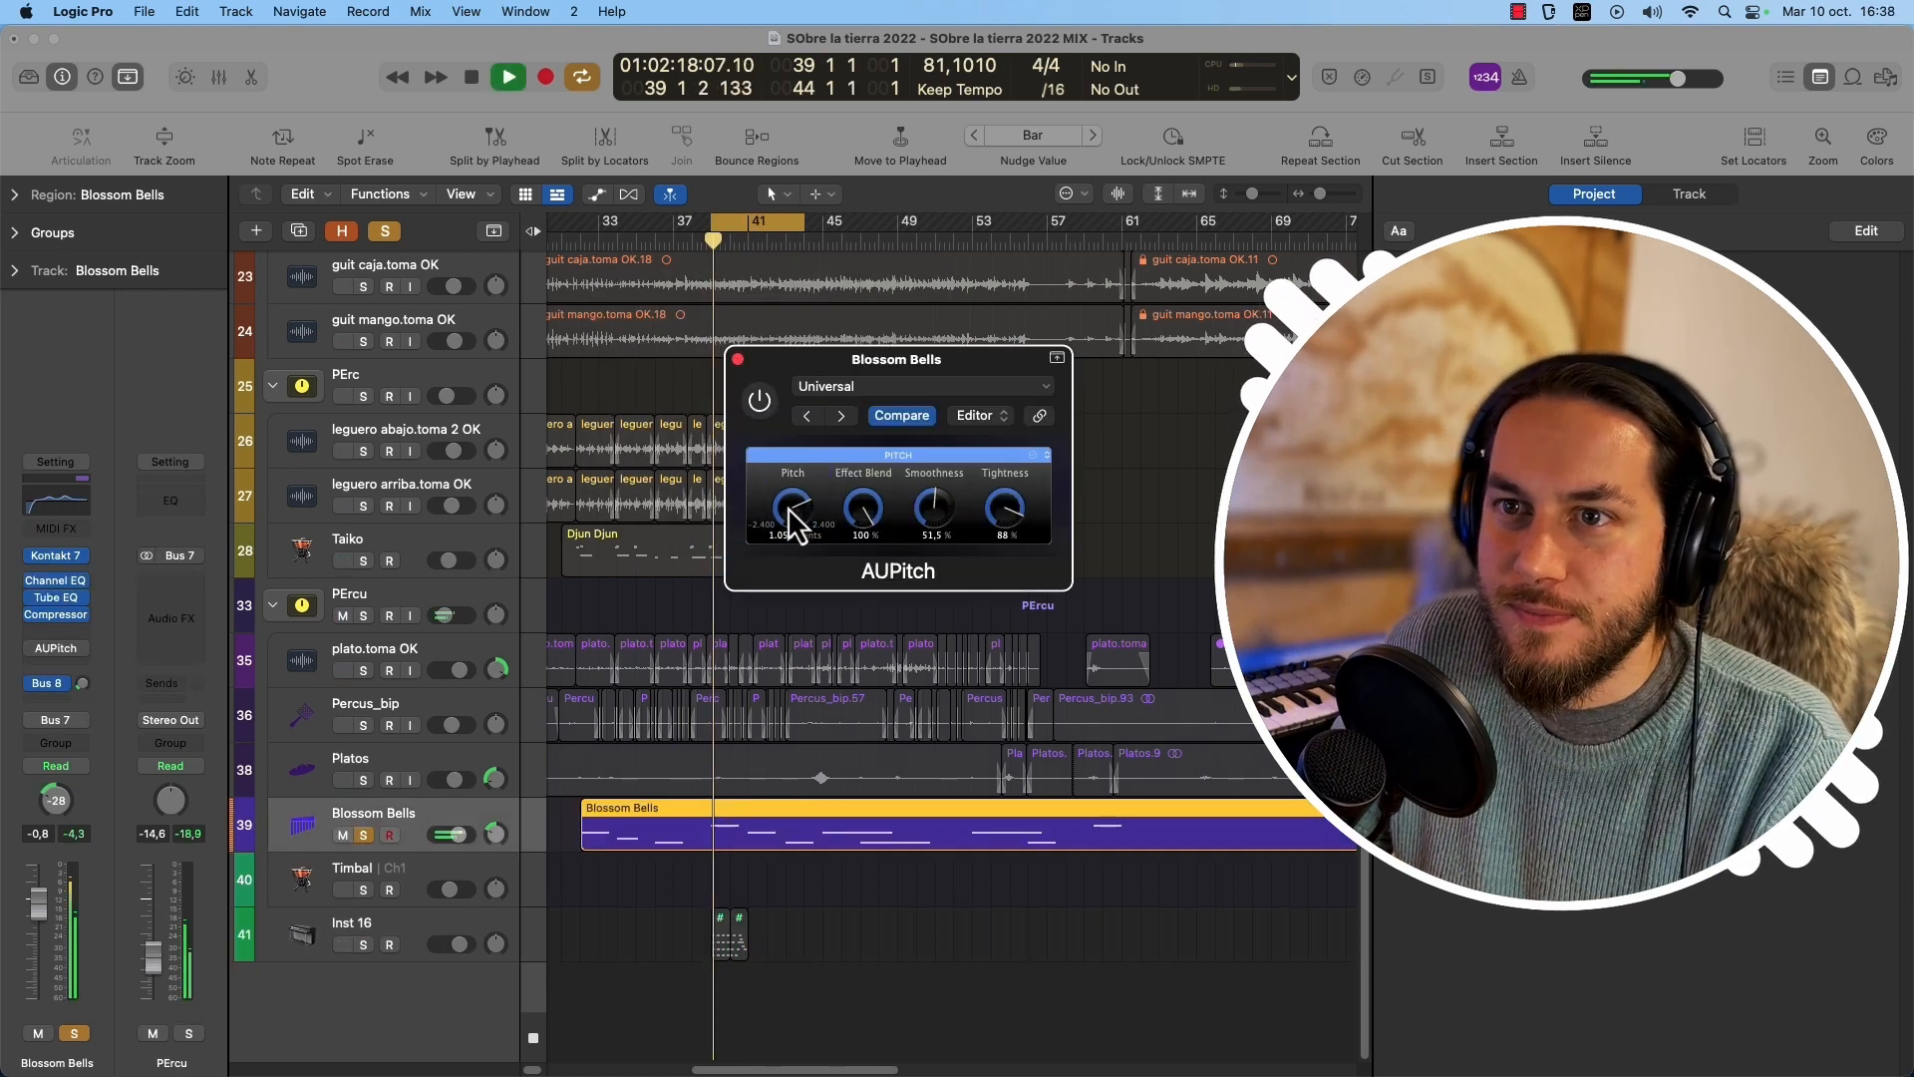
mouse_move(788, 510)
left_mouse_down()
mouse_move(785, 493)
mouse_move(808, 581)
mouse_move(805, 543)
left_mouse_up()
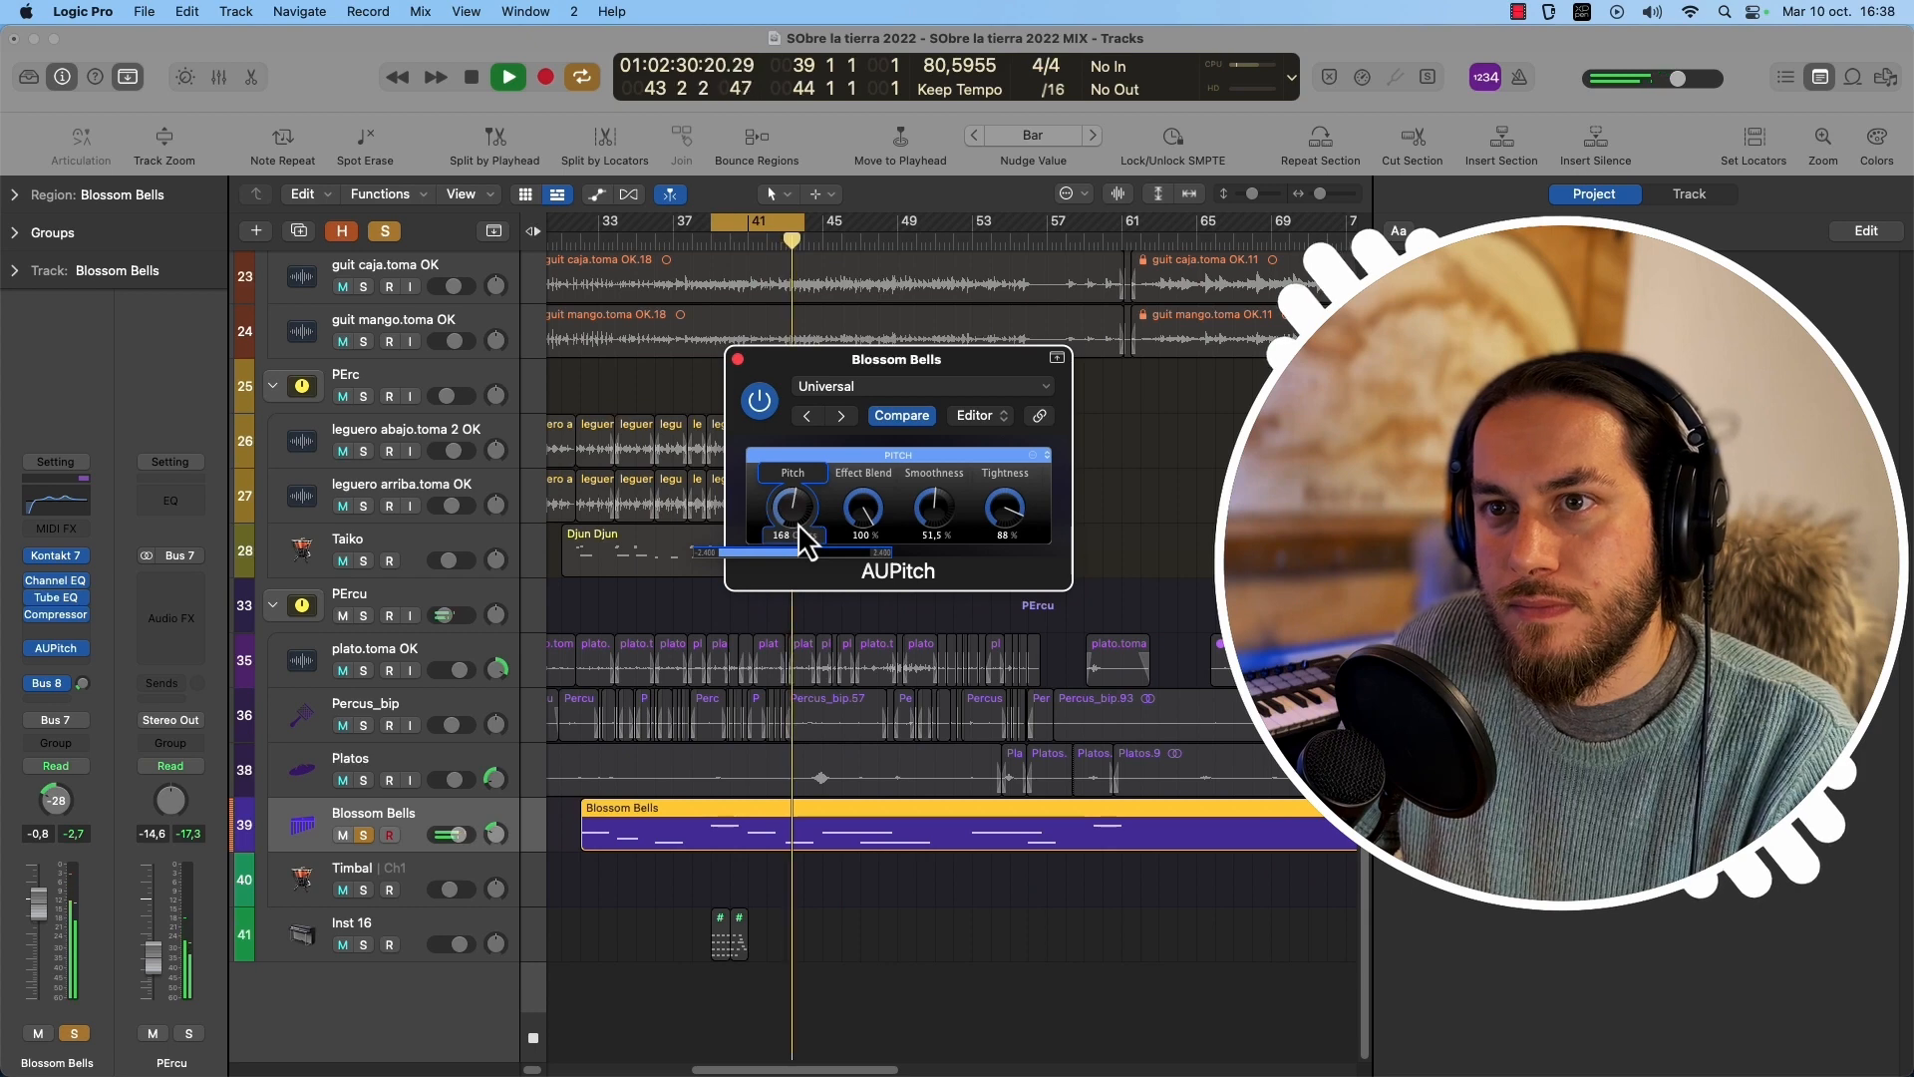
key("space")
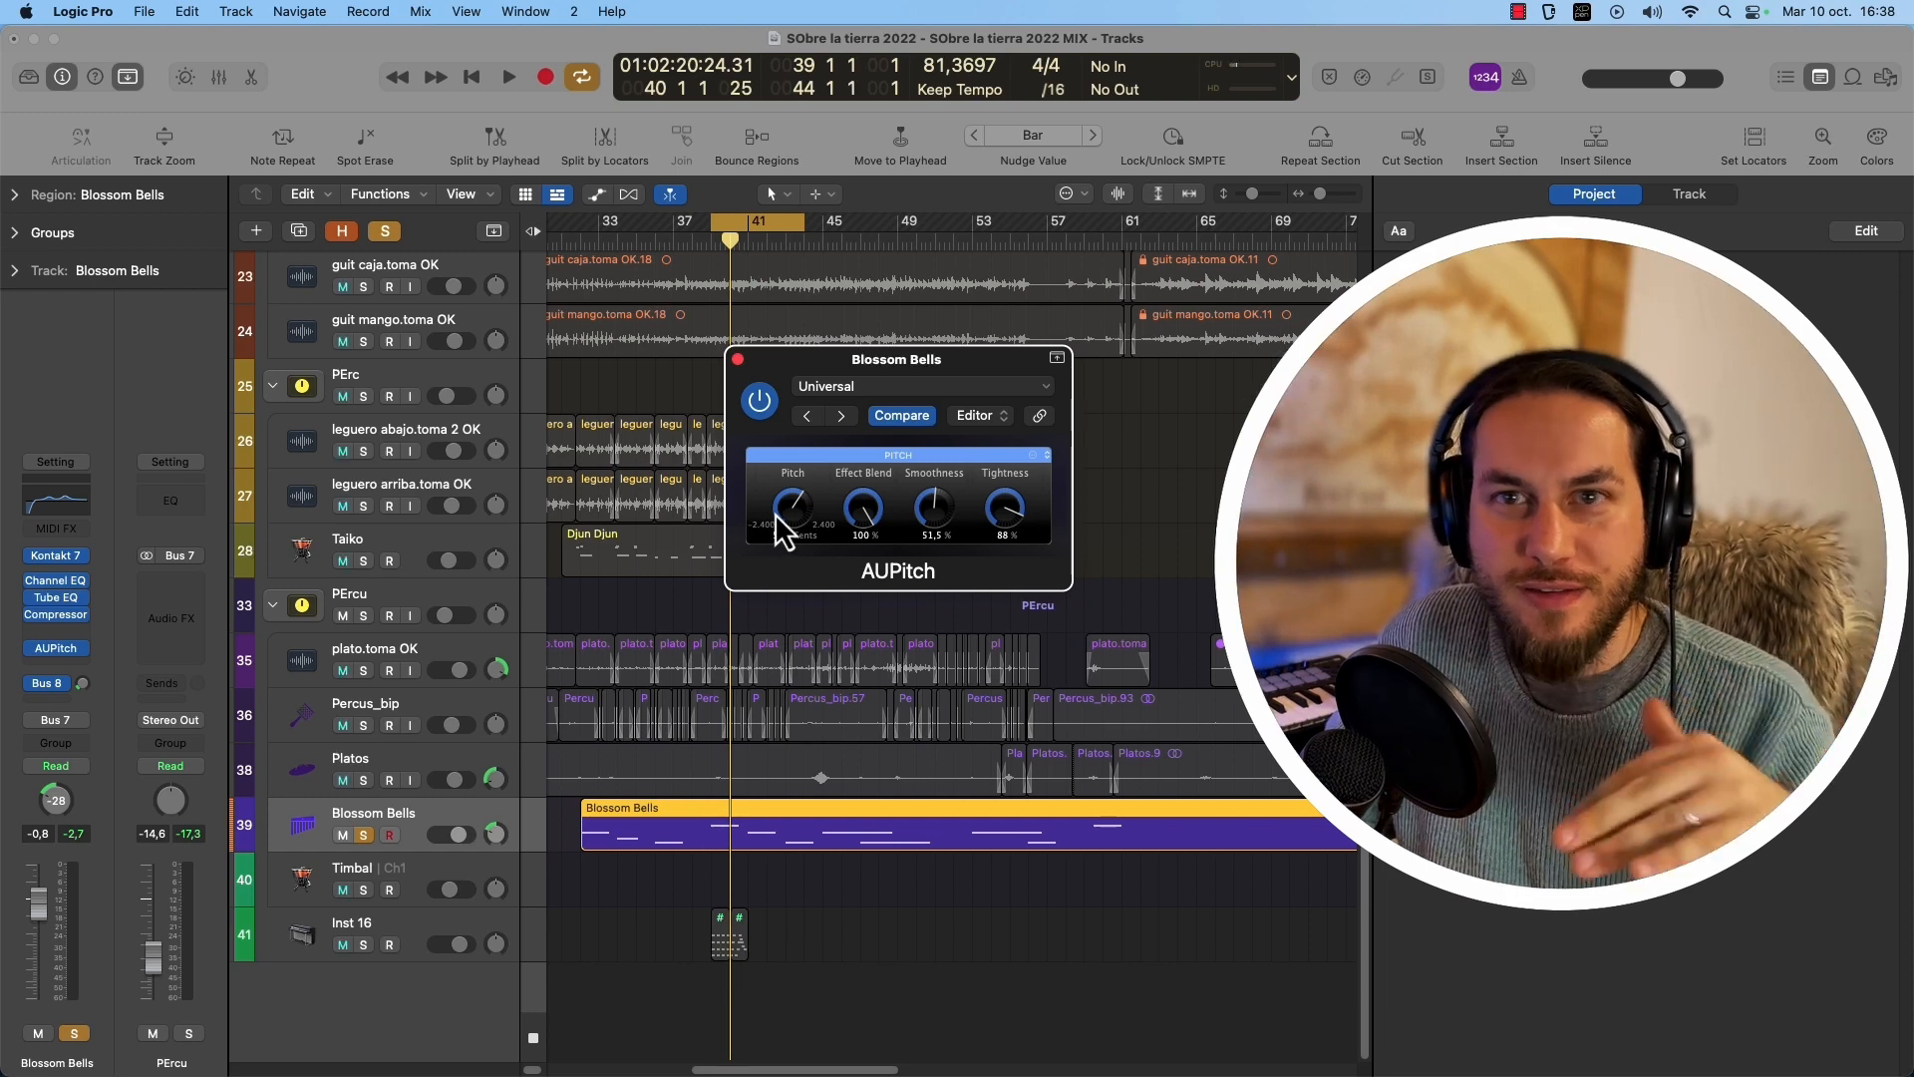
left_click_drag(785, 533, 805, 495)
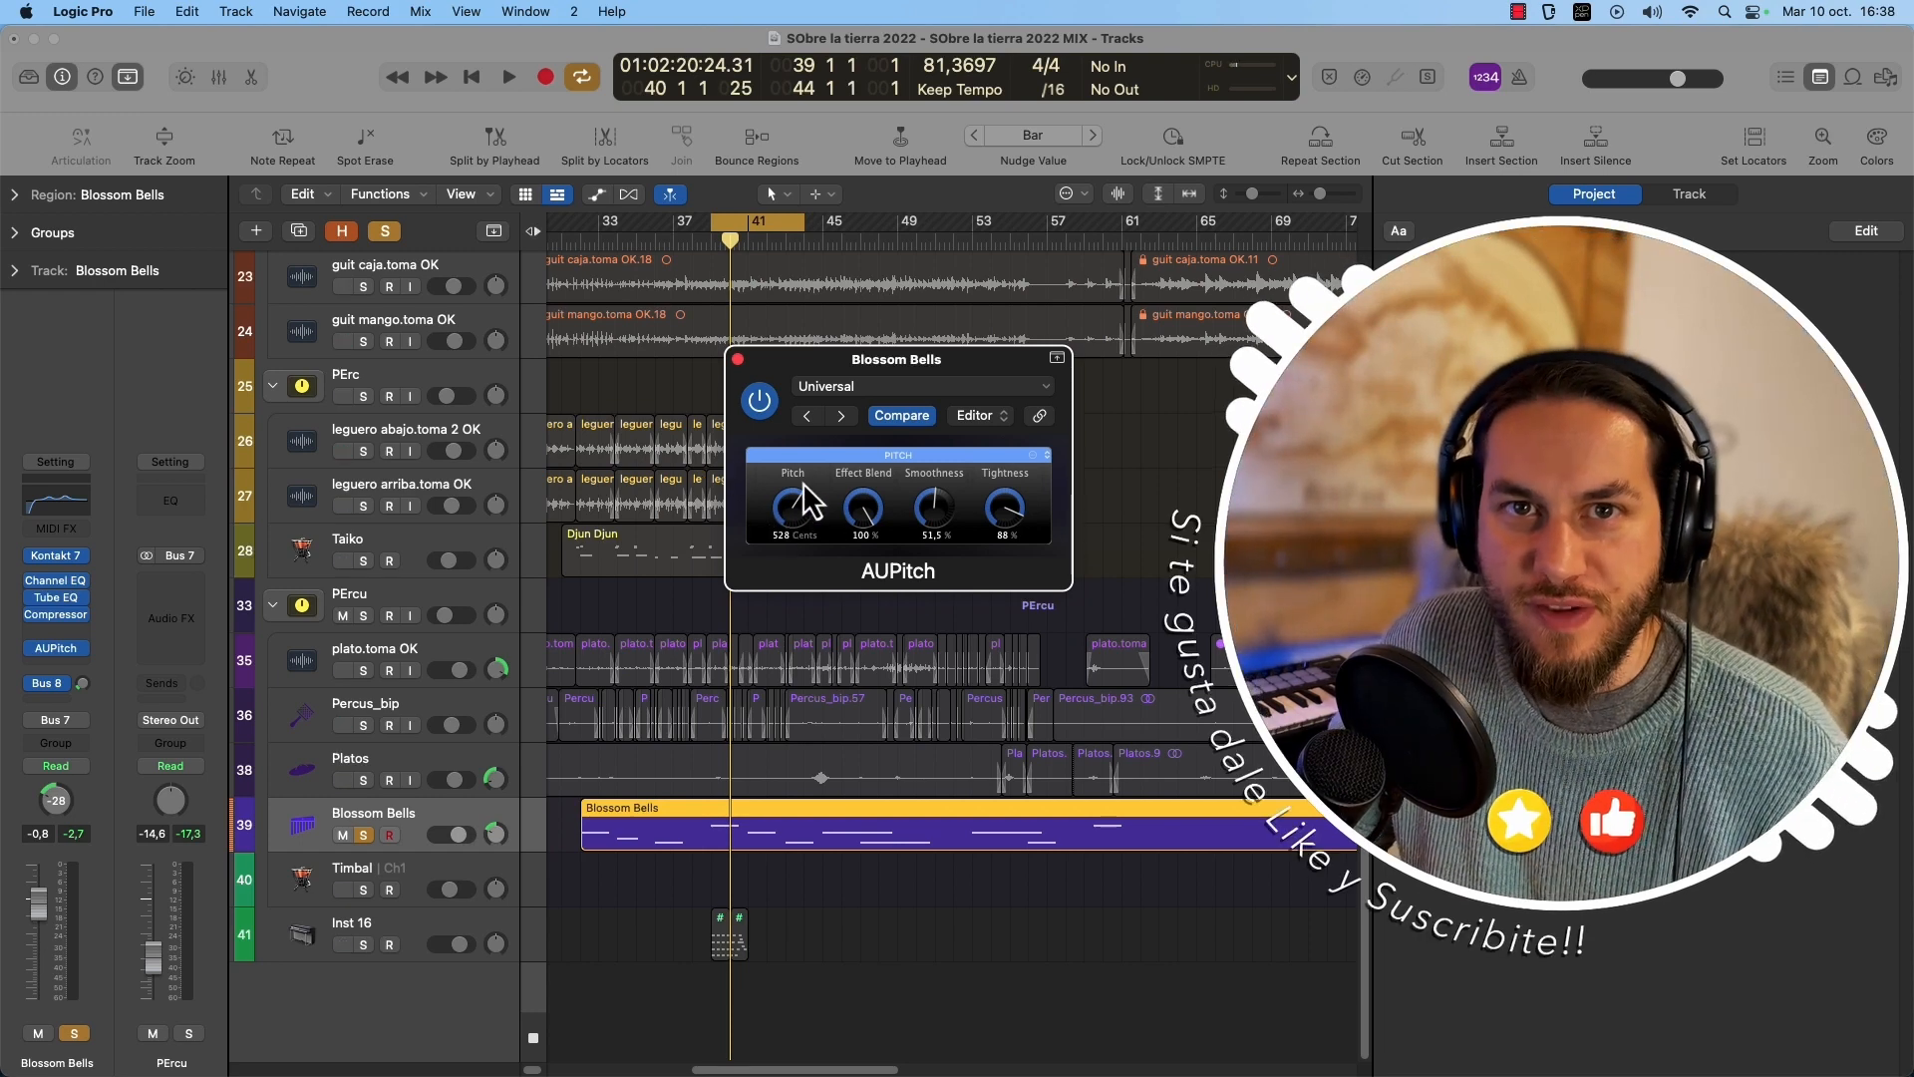
key("super+w")
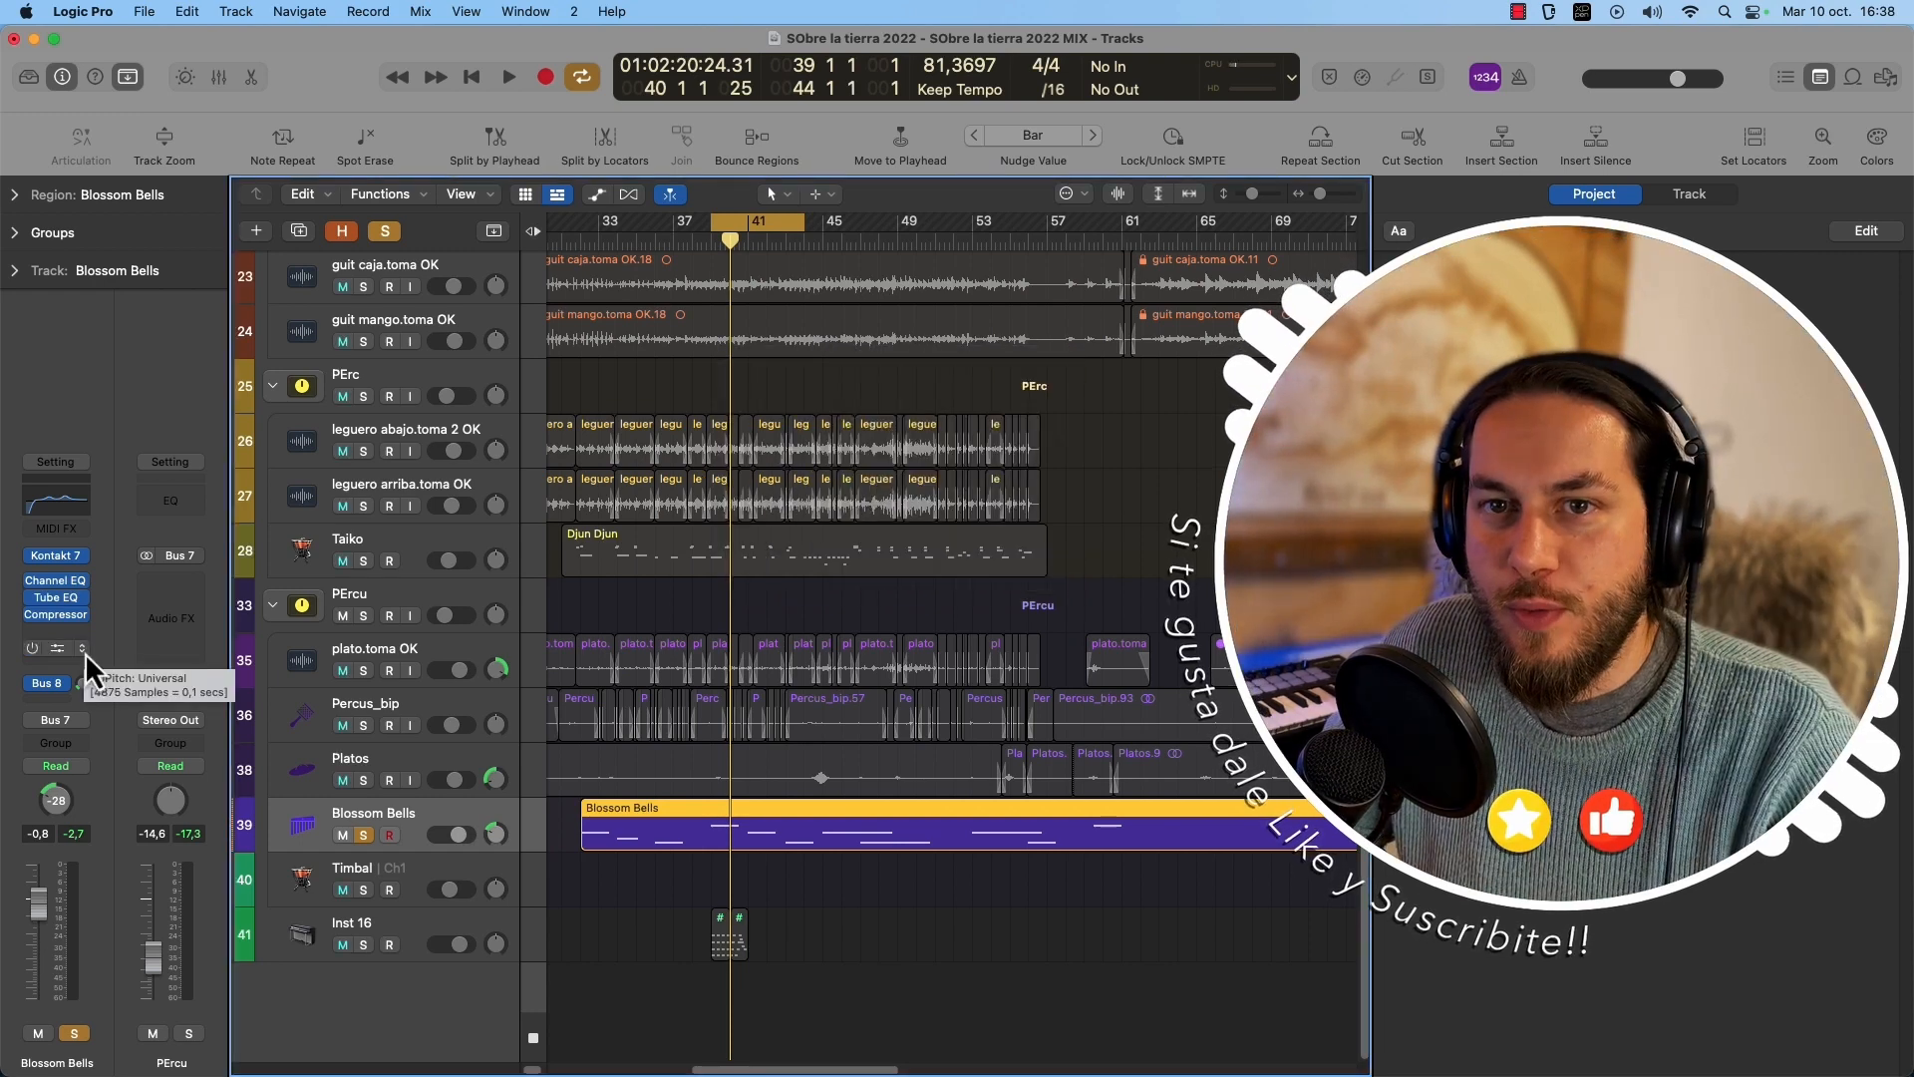
Browse the Blossom Bells insert's plug-in list to locate AUPitch among Apple's Audio Units.
left_click(84, 651)
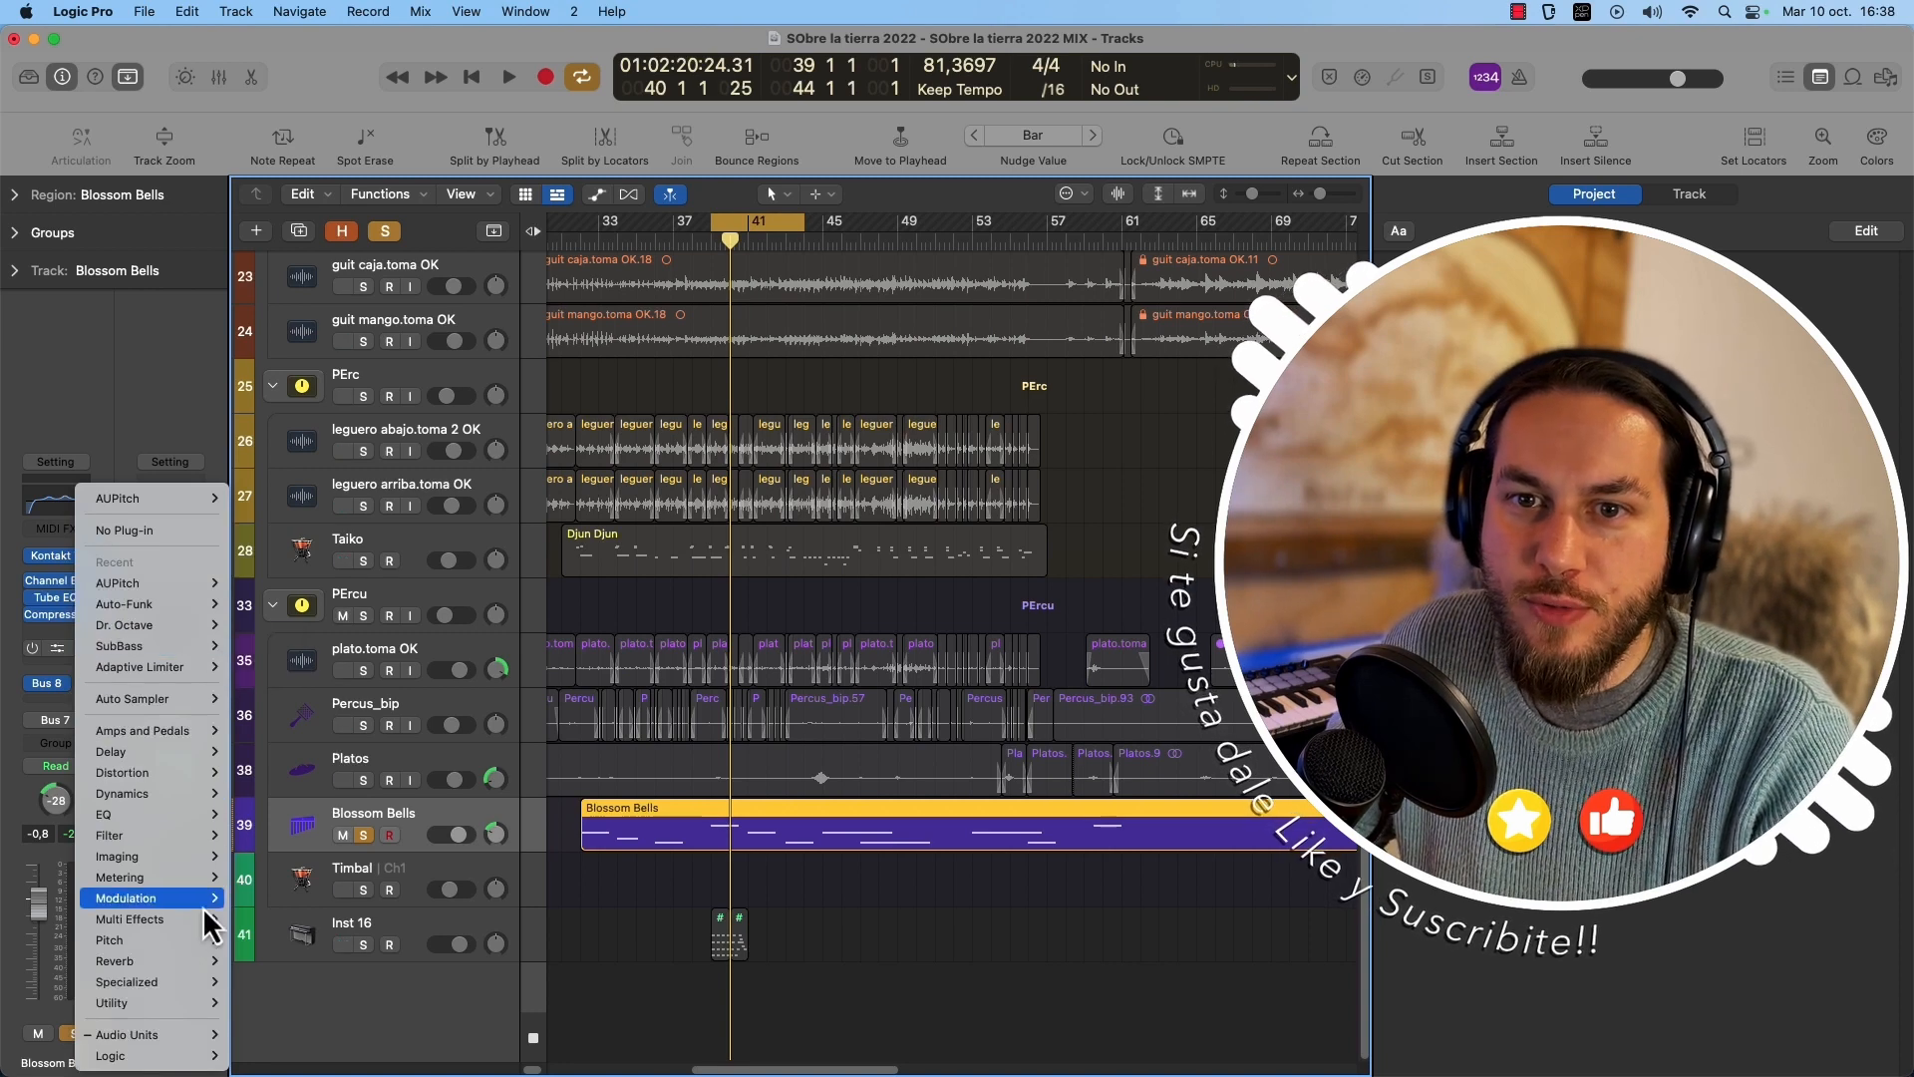
mouse_move(209, 1037)
mouse_move(299, 972)
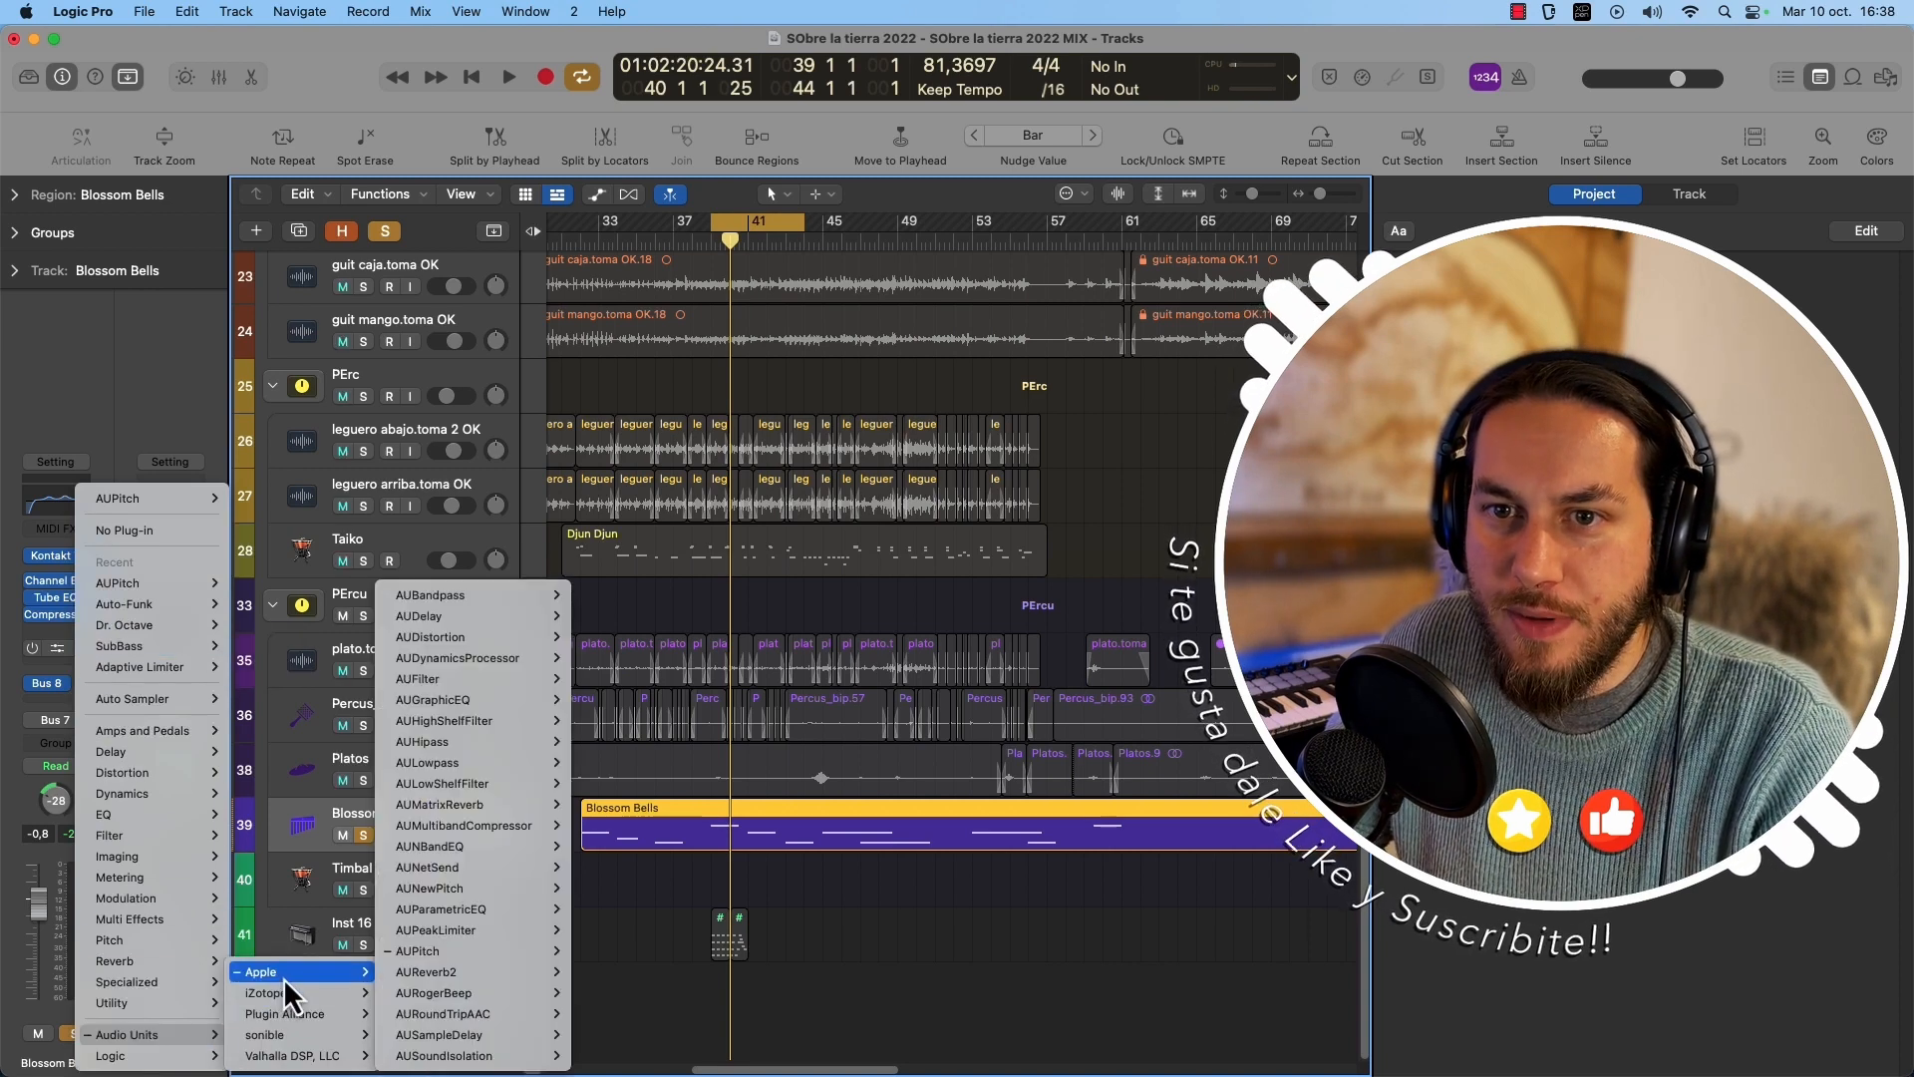
mouse_move(417, 952)
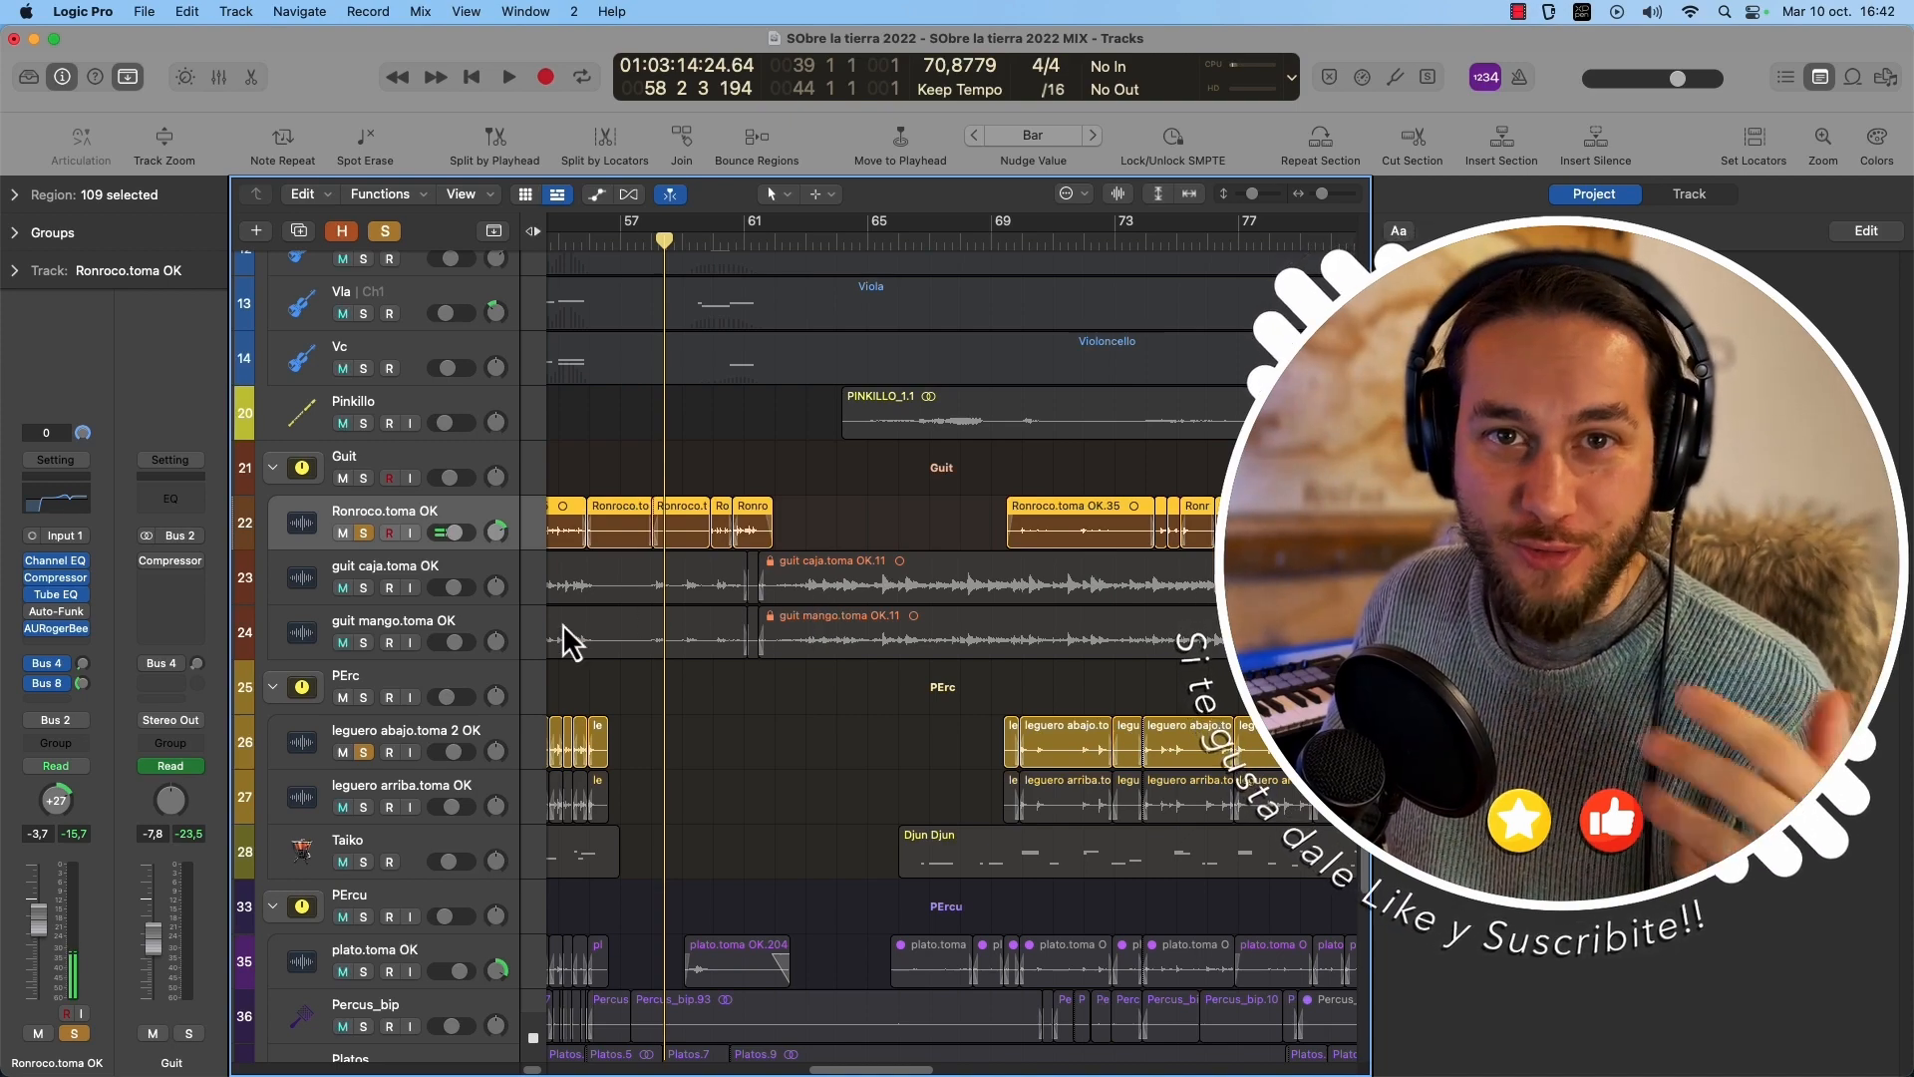
Choose AURogerBeep from Apple's Audio Units for the last insert slot of the Ronroco.toma OK track.
left_click(82, 632)
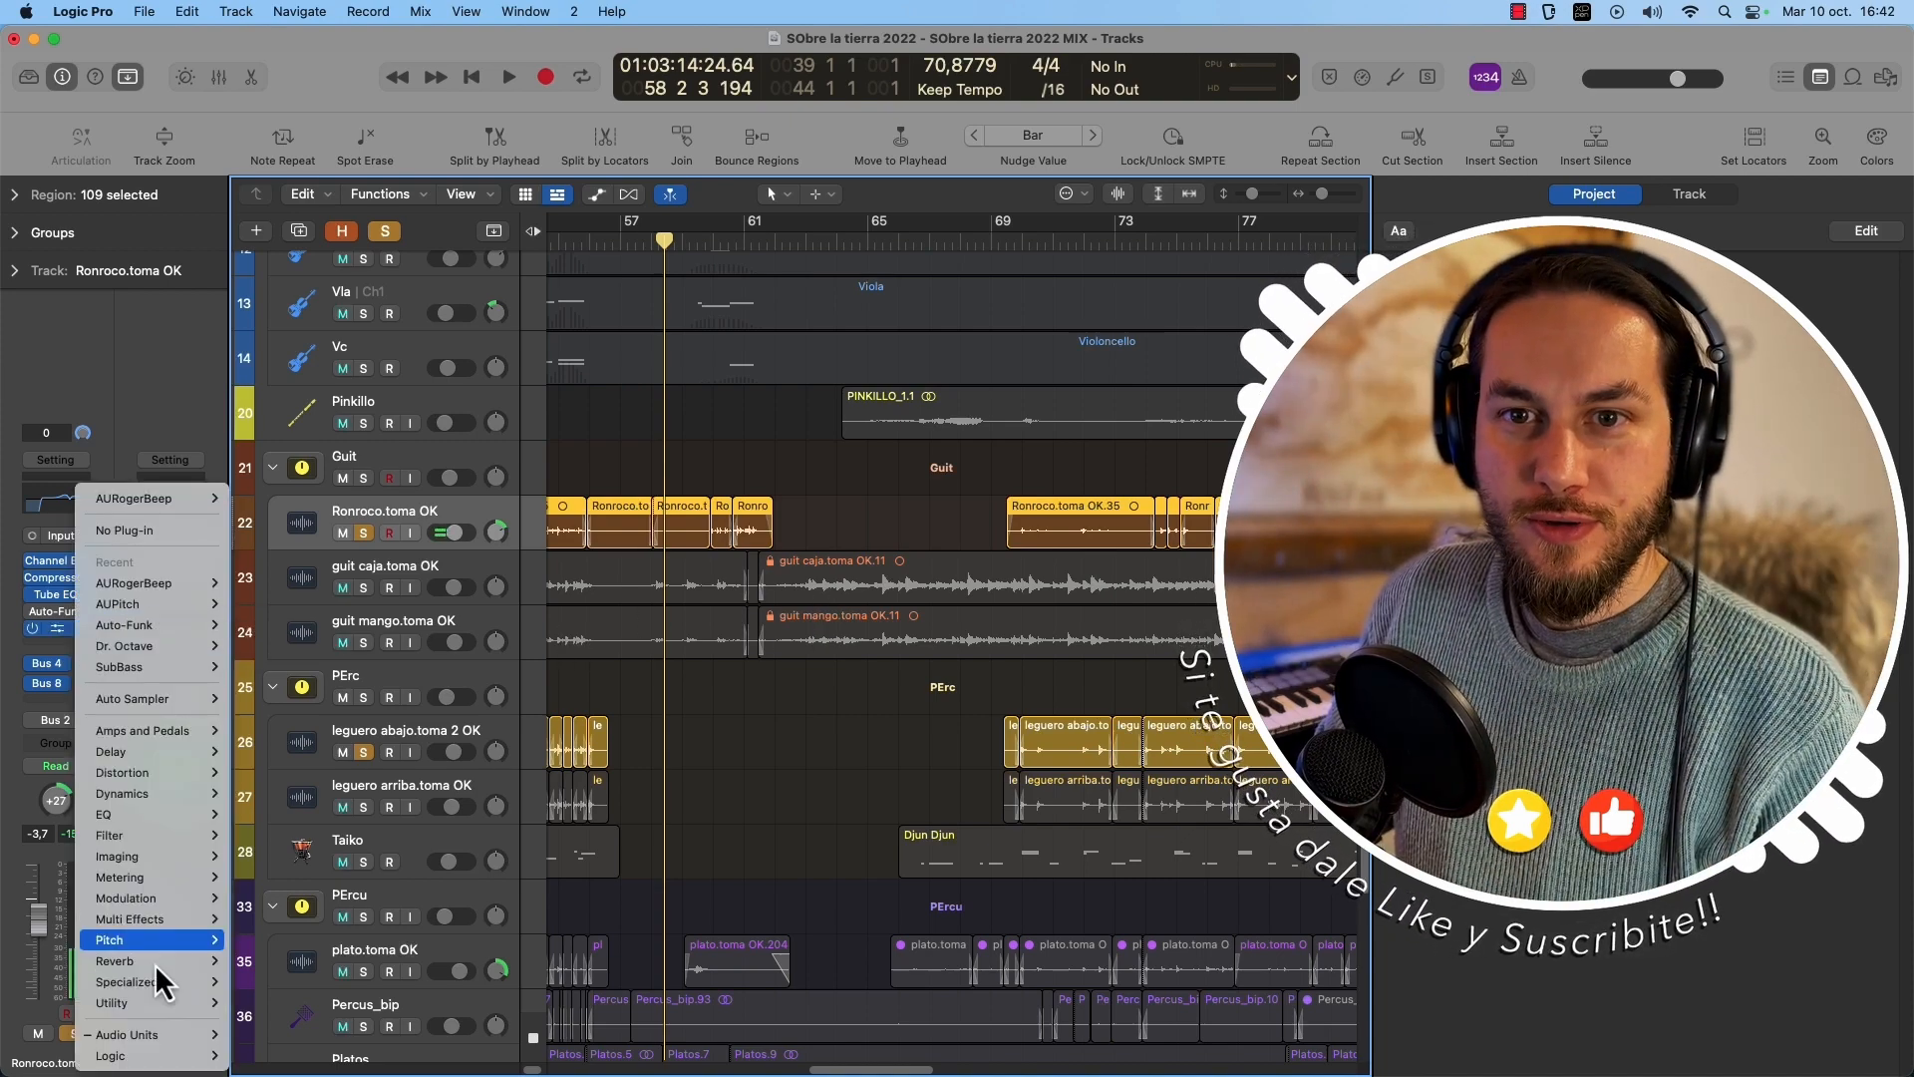
mouse_move(168, 1044)
mouse_move(342, 972)
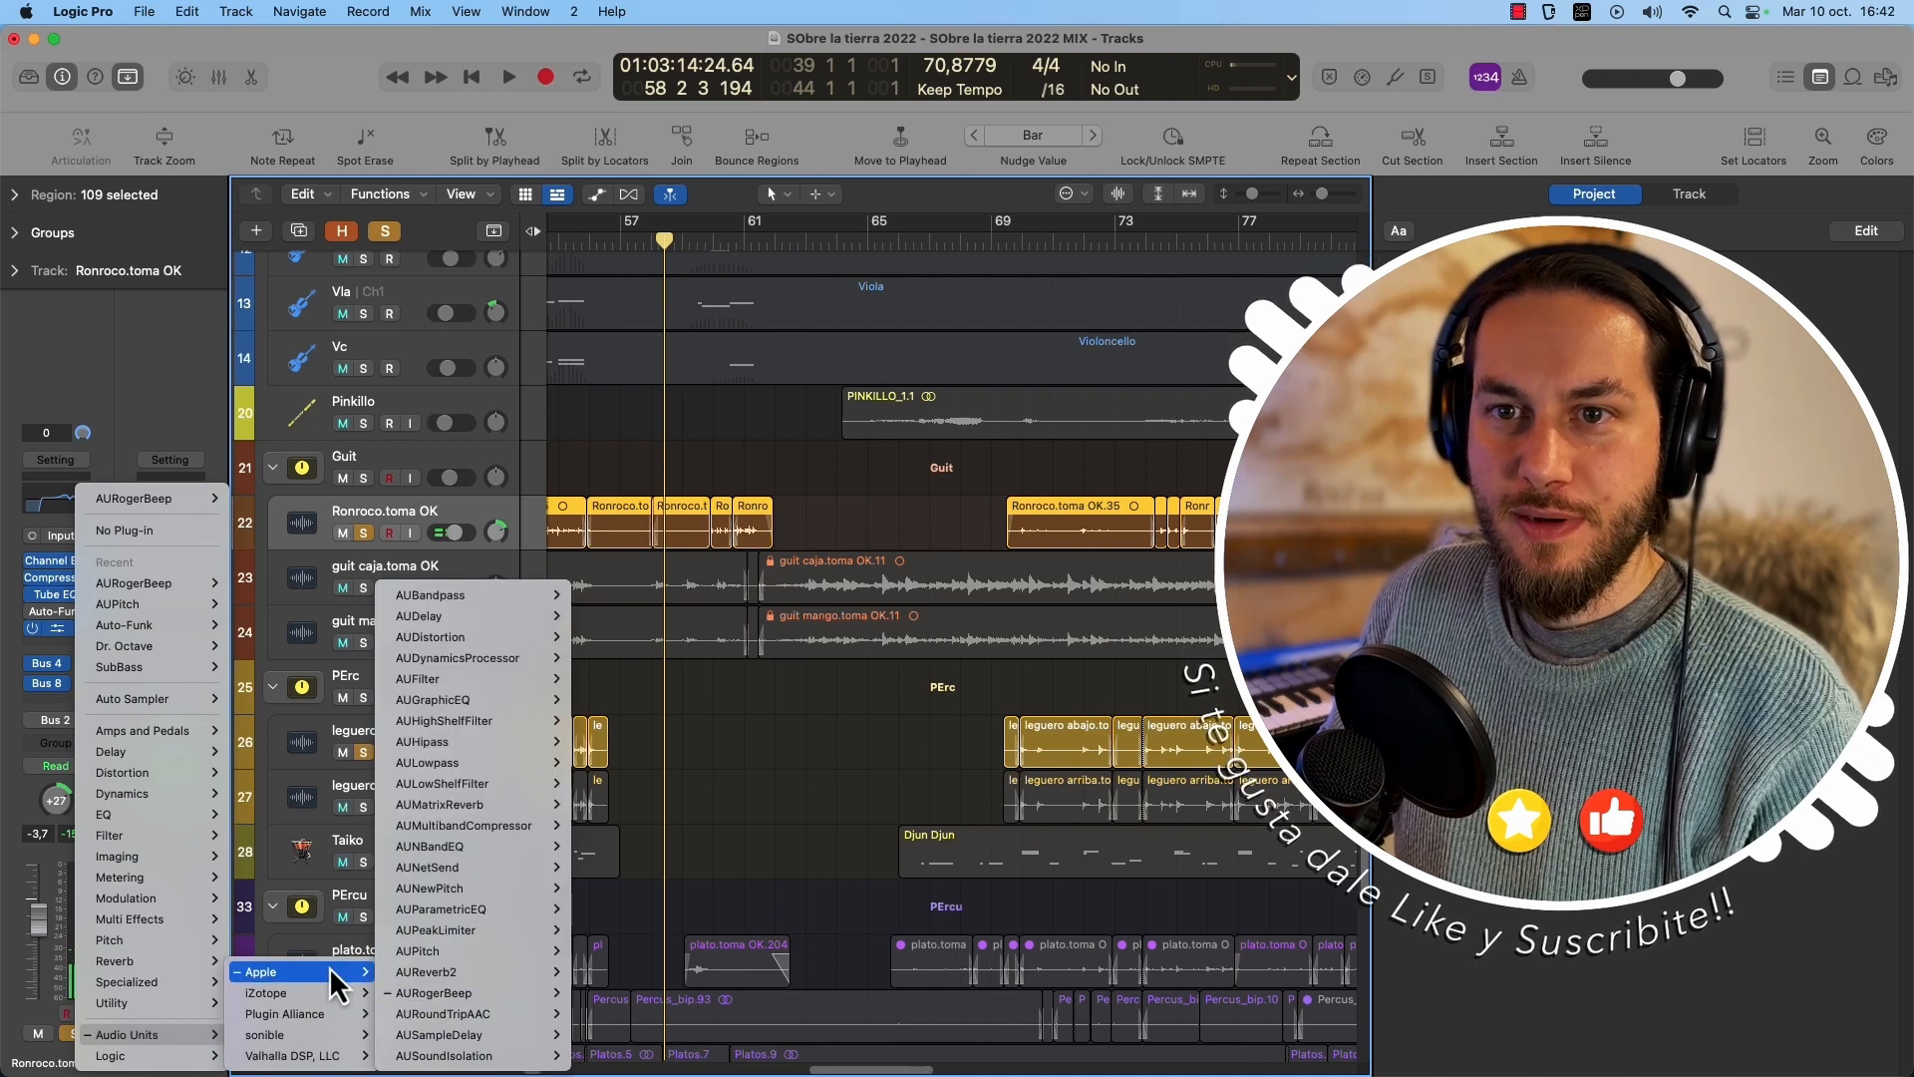
mouse_move(478, 993)
left_click(583, 993)
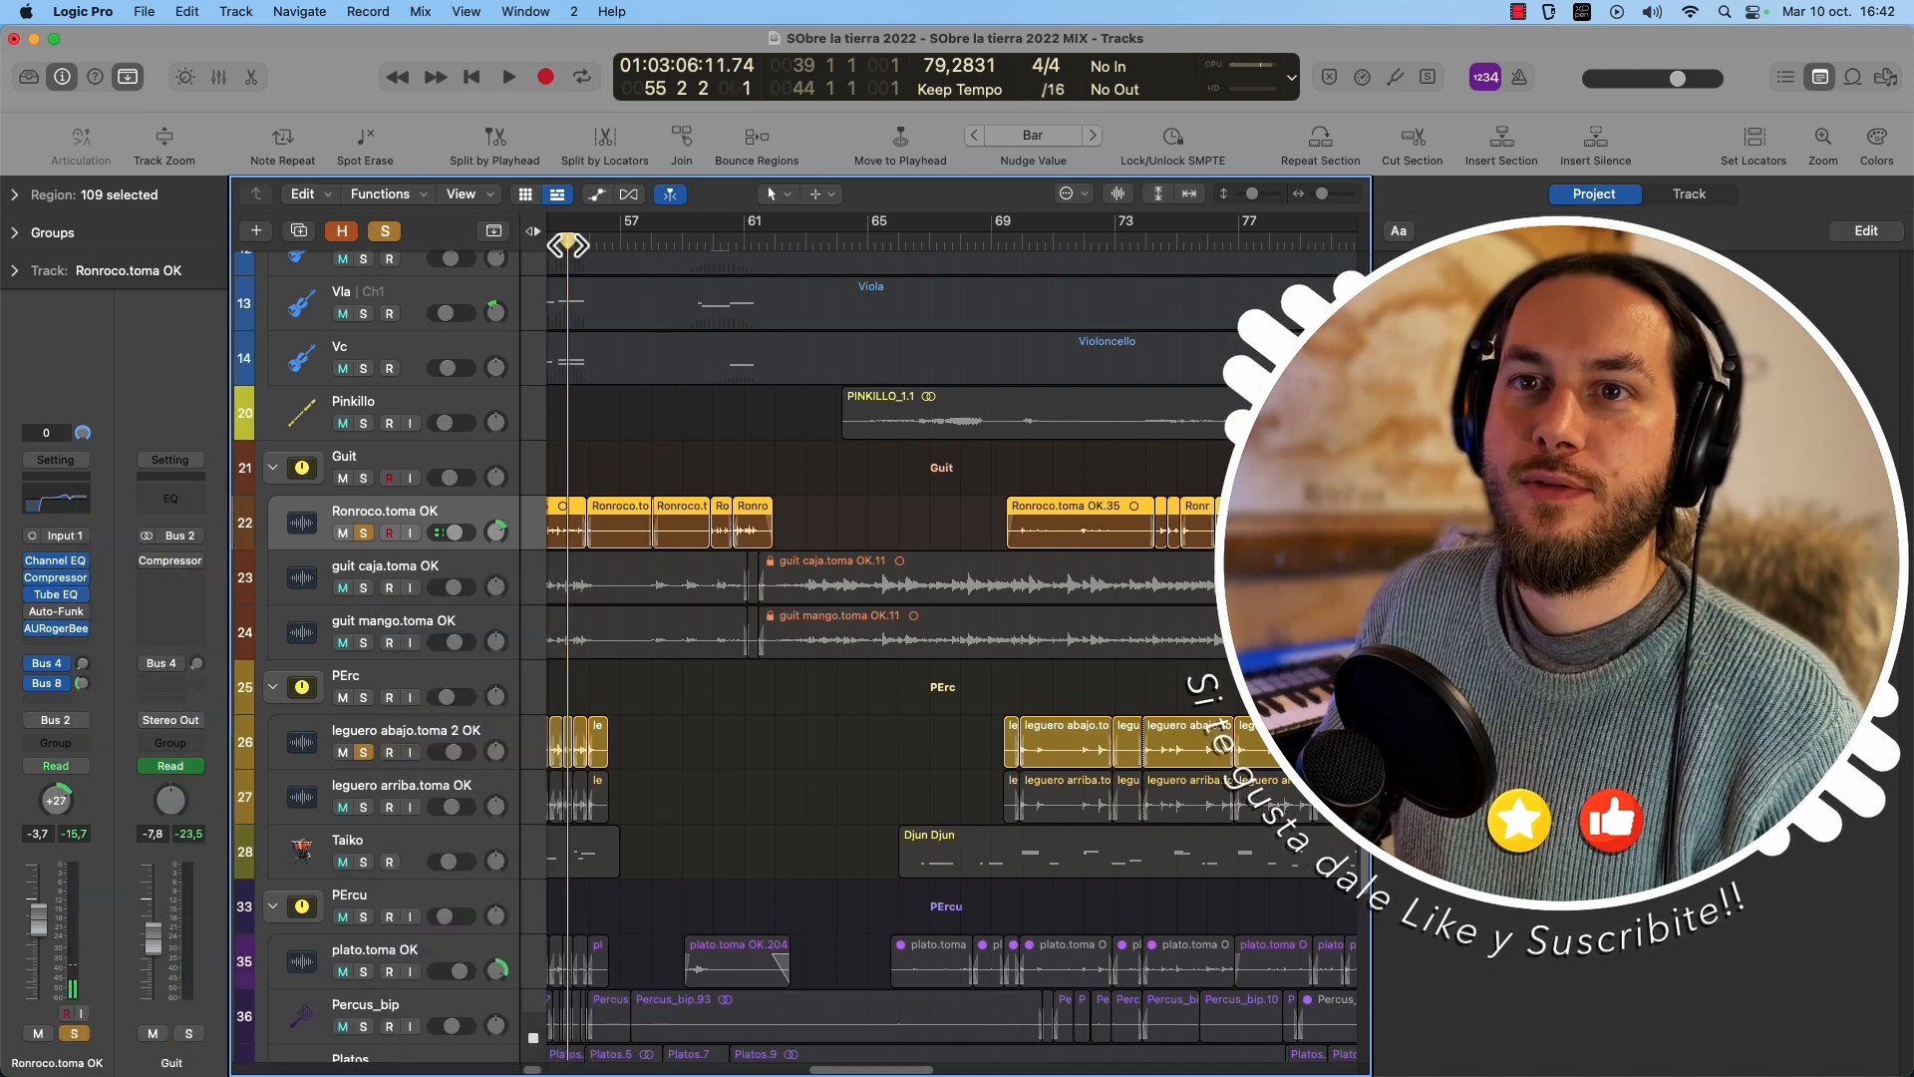
Unsolo leguero abajo.toma 2 OK and open the AURogerBeep window on Ronroco.toma OK.
left_click(364, 749)
key("z")
left_click(62, 630)
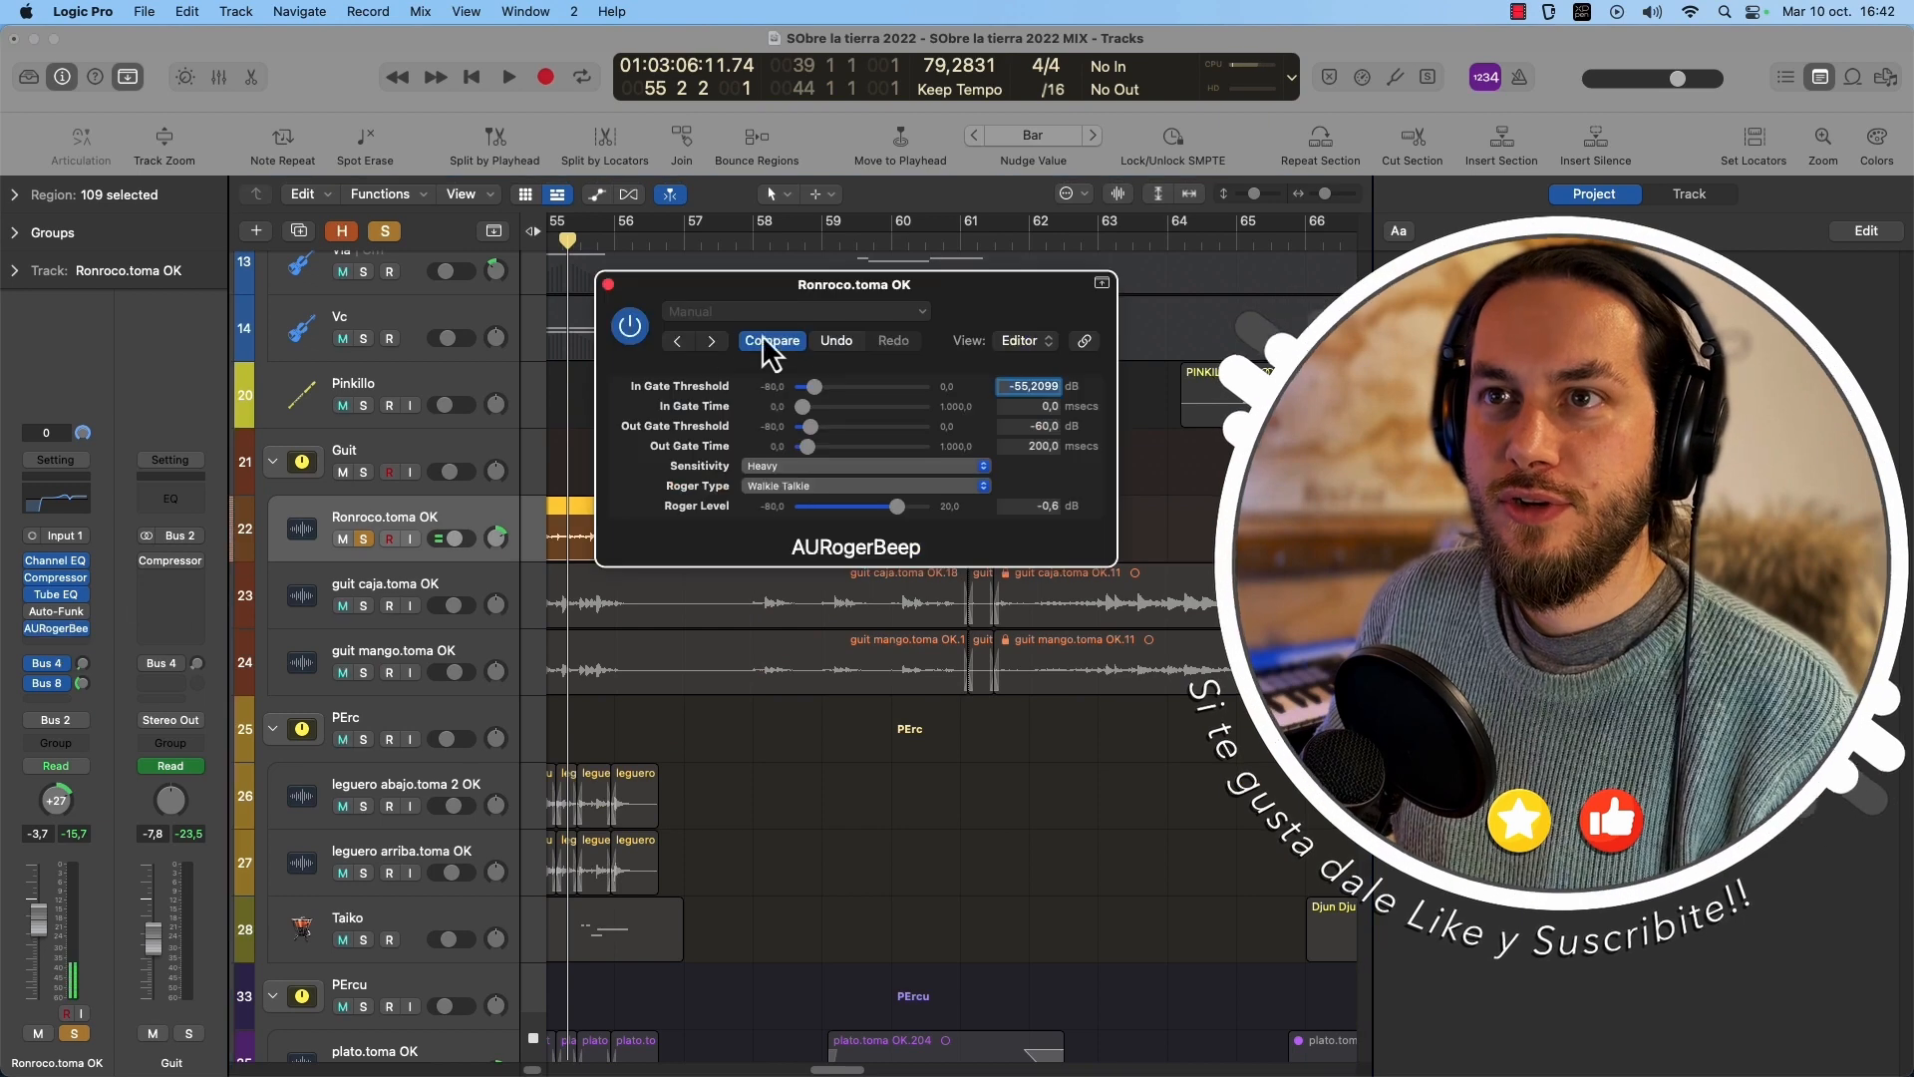
Place the AURogerBeep window clear of the Ronroco regions and play the track with Roger Level at 2.9 dB.
left_click_drag(916, 308, 396, 250)
left_click(597, 245)
left_click_drag(397, 474, 402, 476)
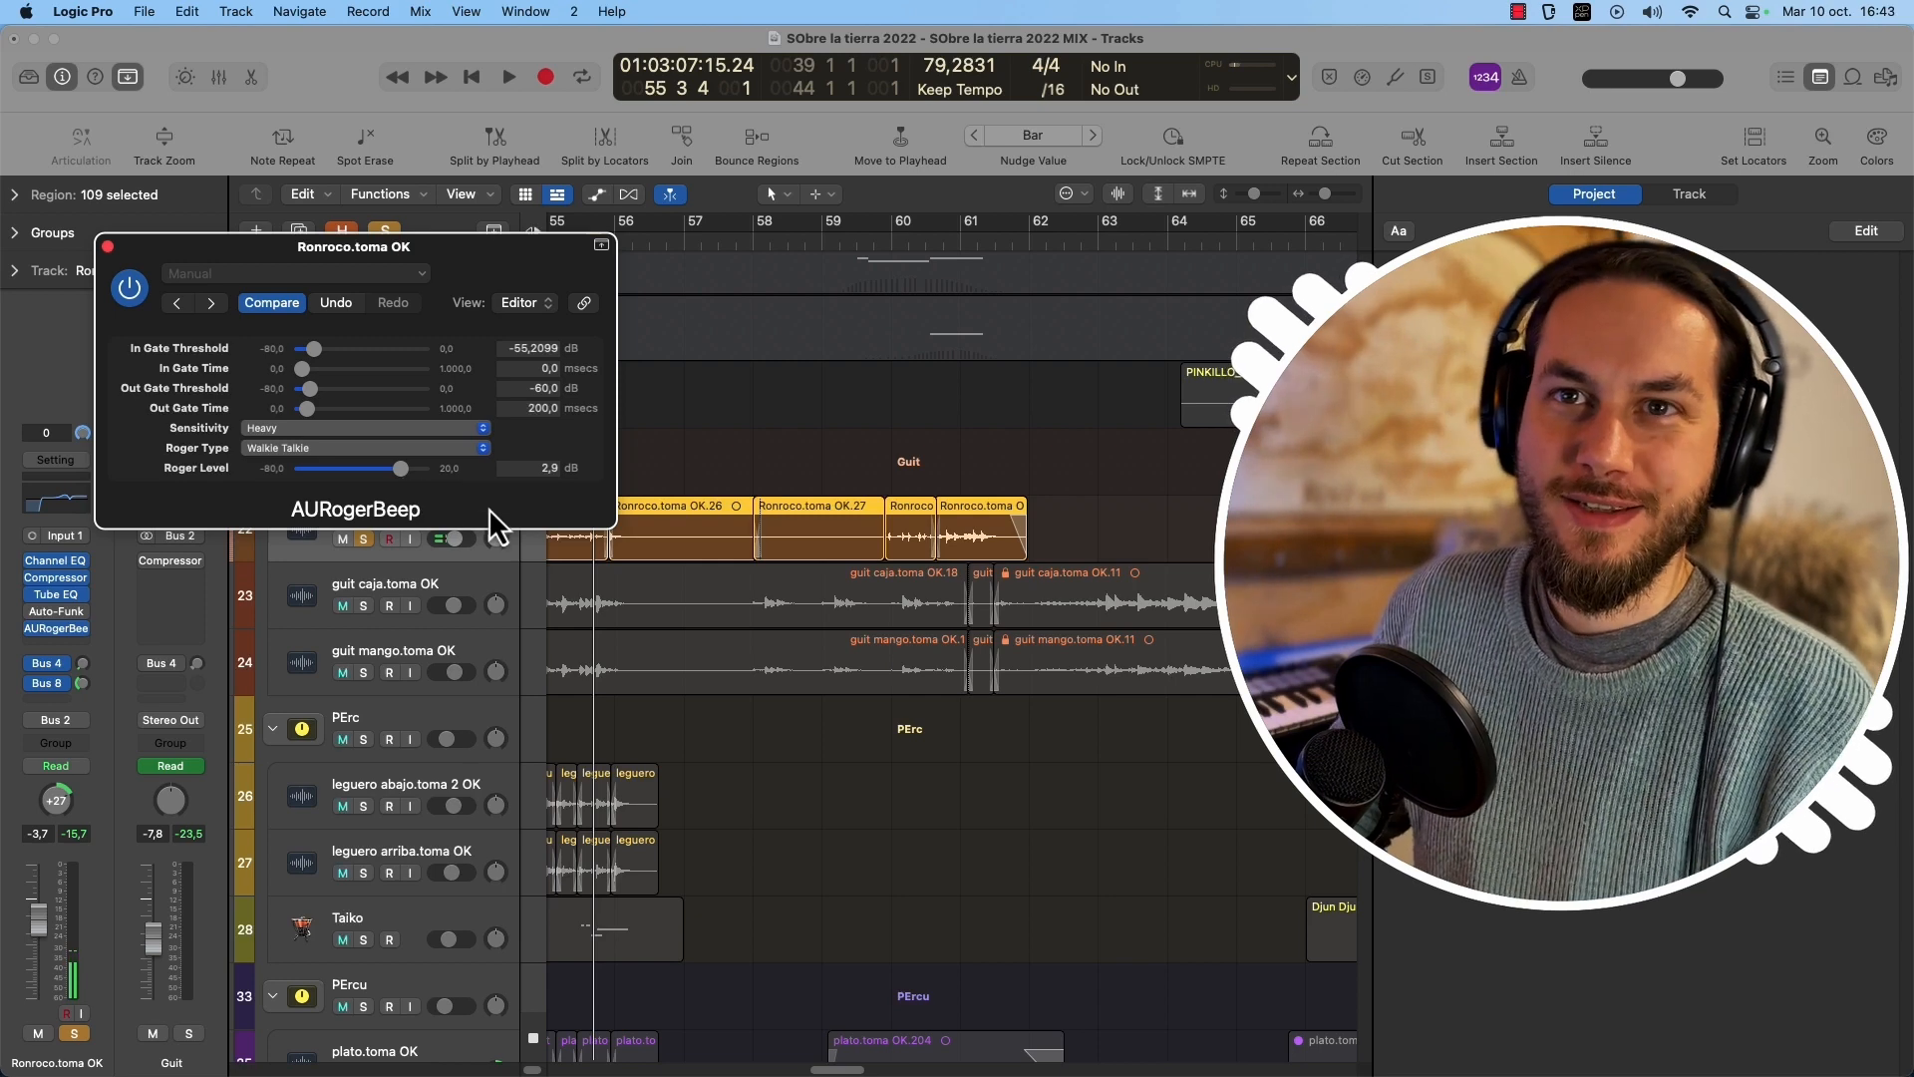
key("space")
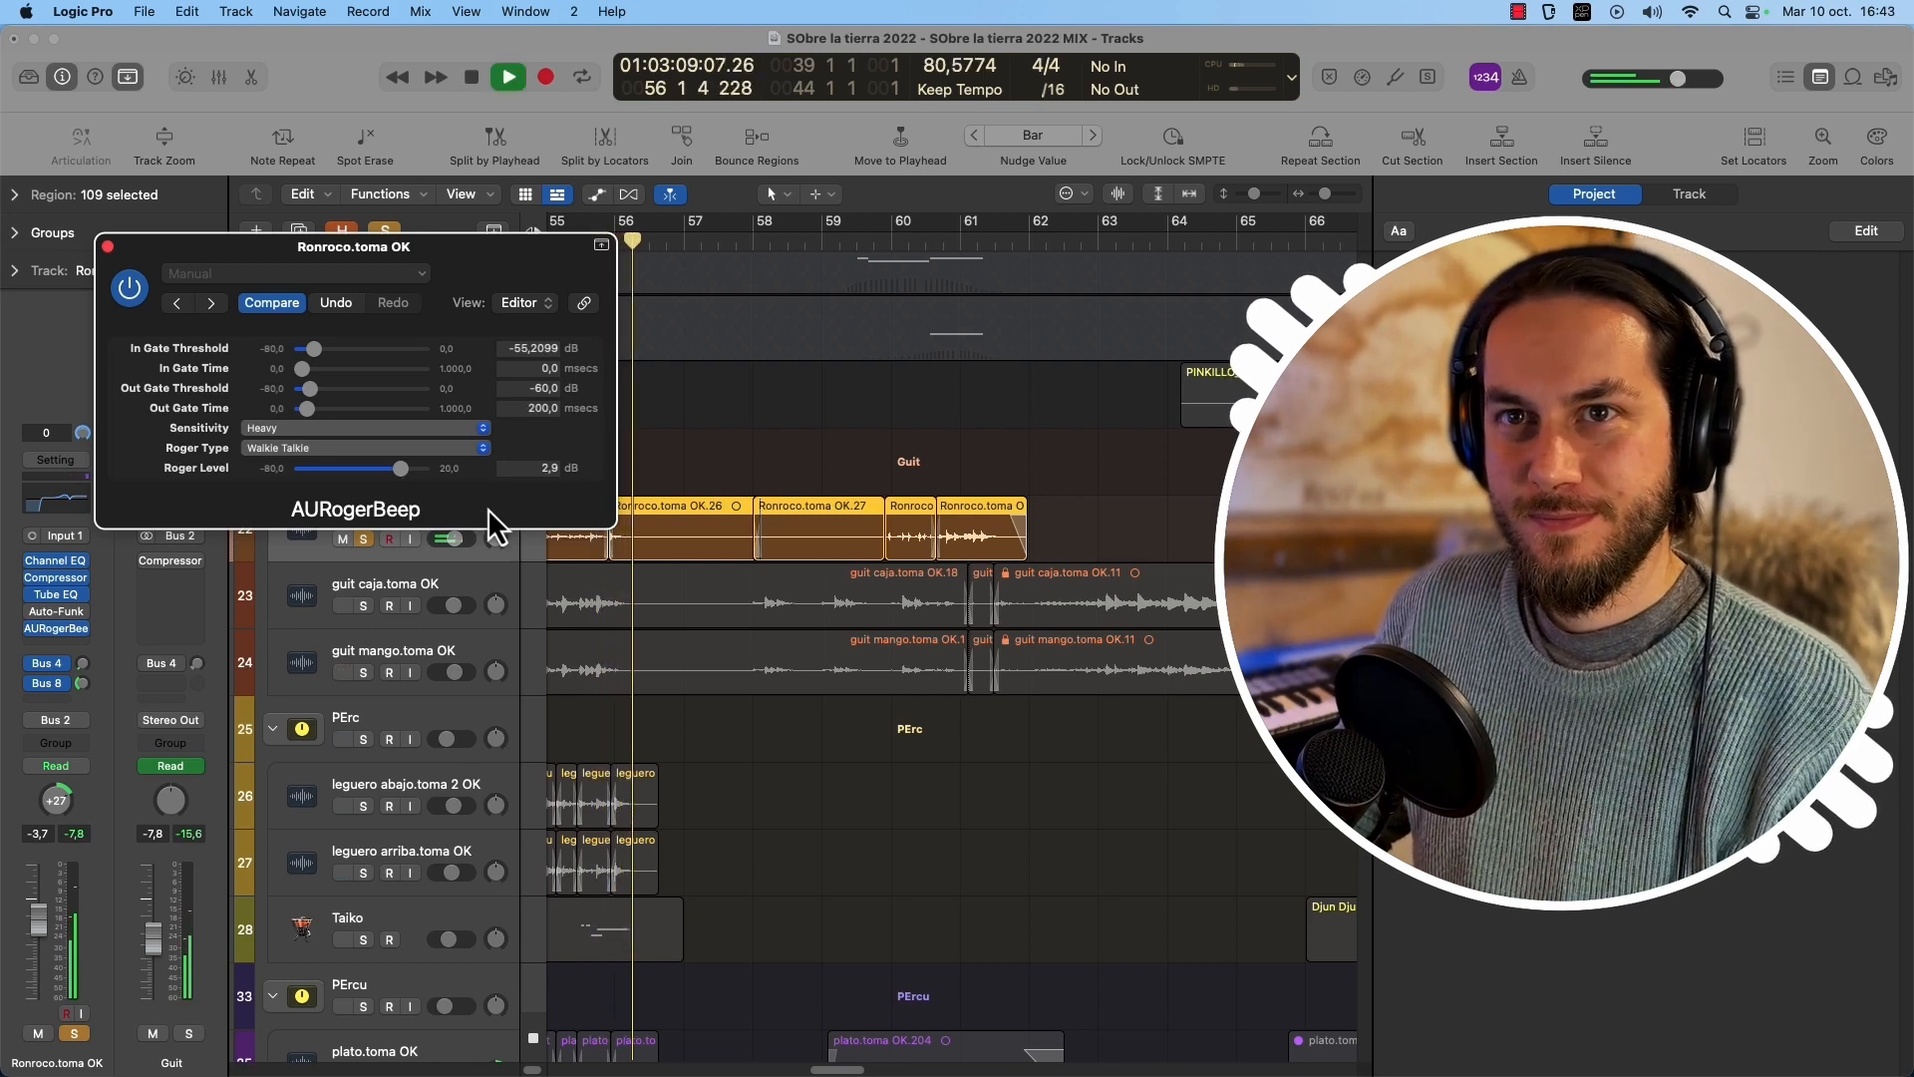
key("space")
Set AURogerBeep's Roger Type to Quindar Tone, lower Roger Level to -11.7 dB during playback and close the plug-in window.
left_click(404, 451)
left_click(385, 424)
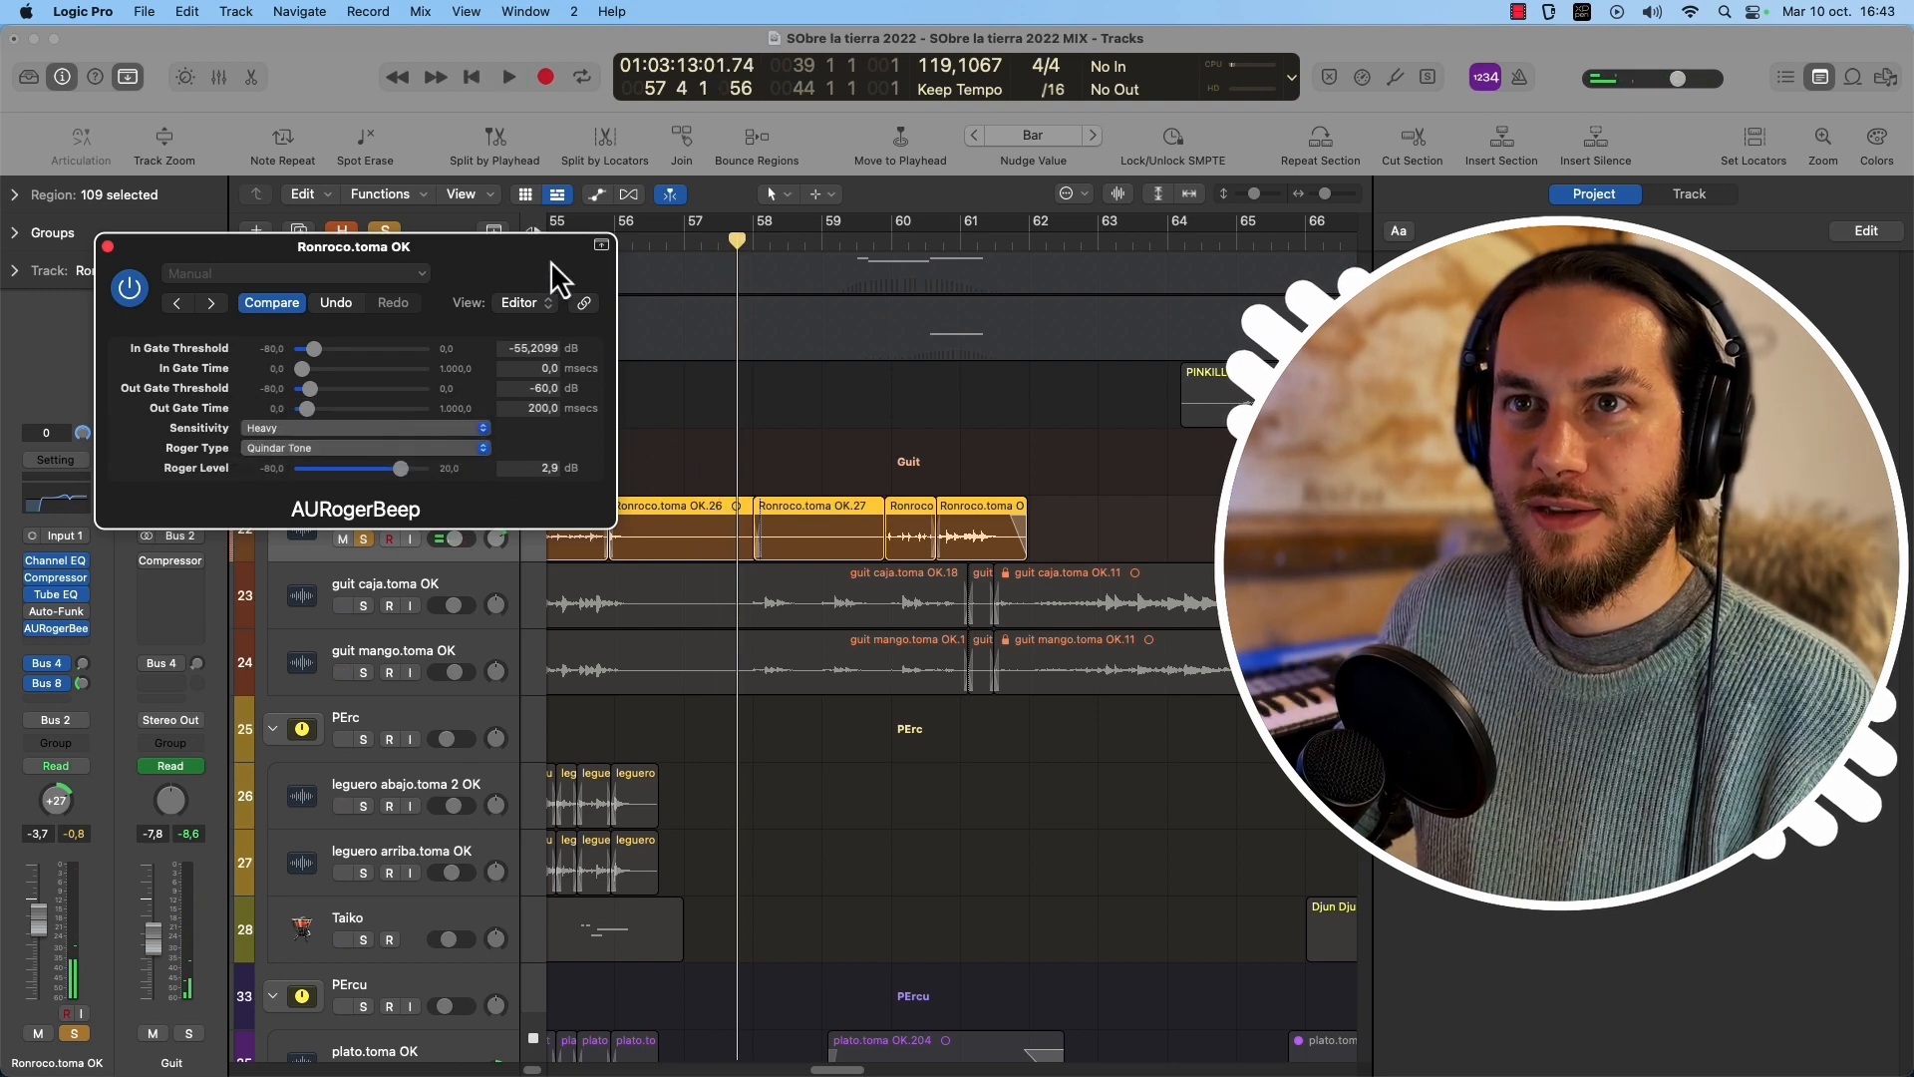
left_click_drag(526, 245, 467, 246)
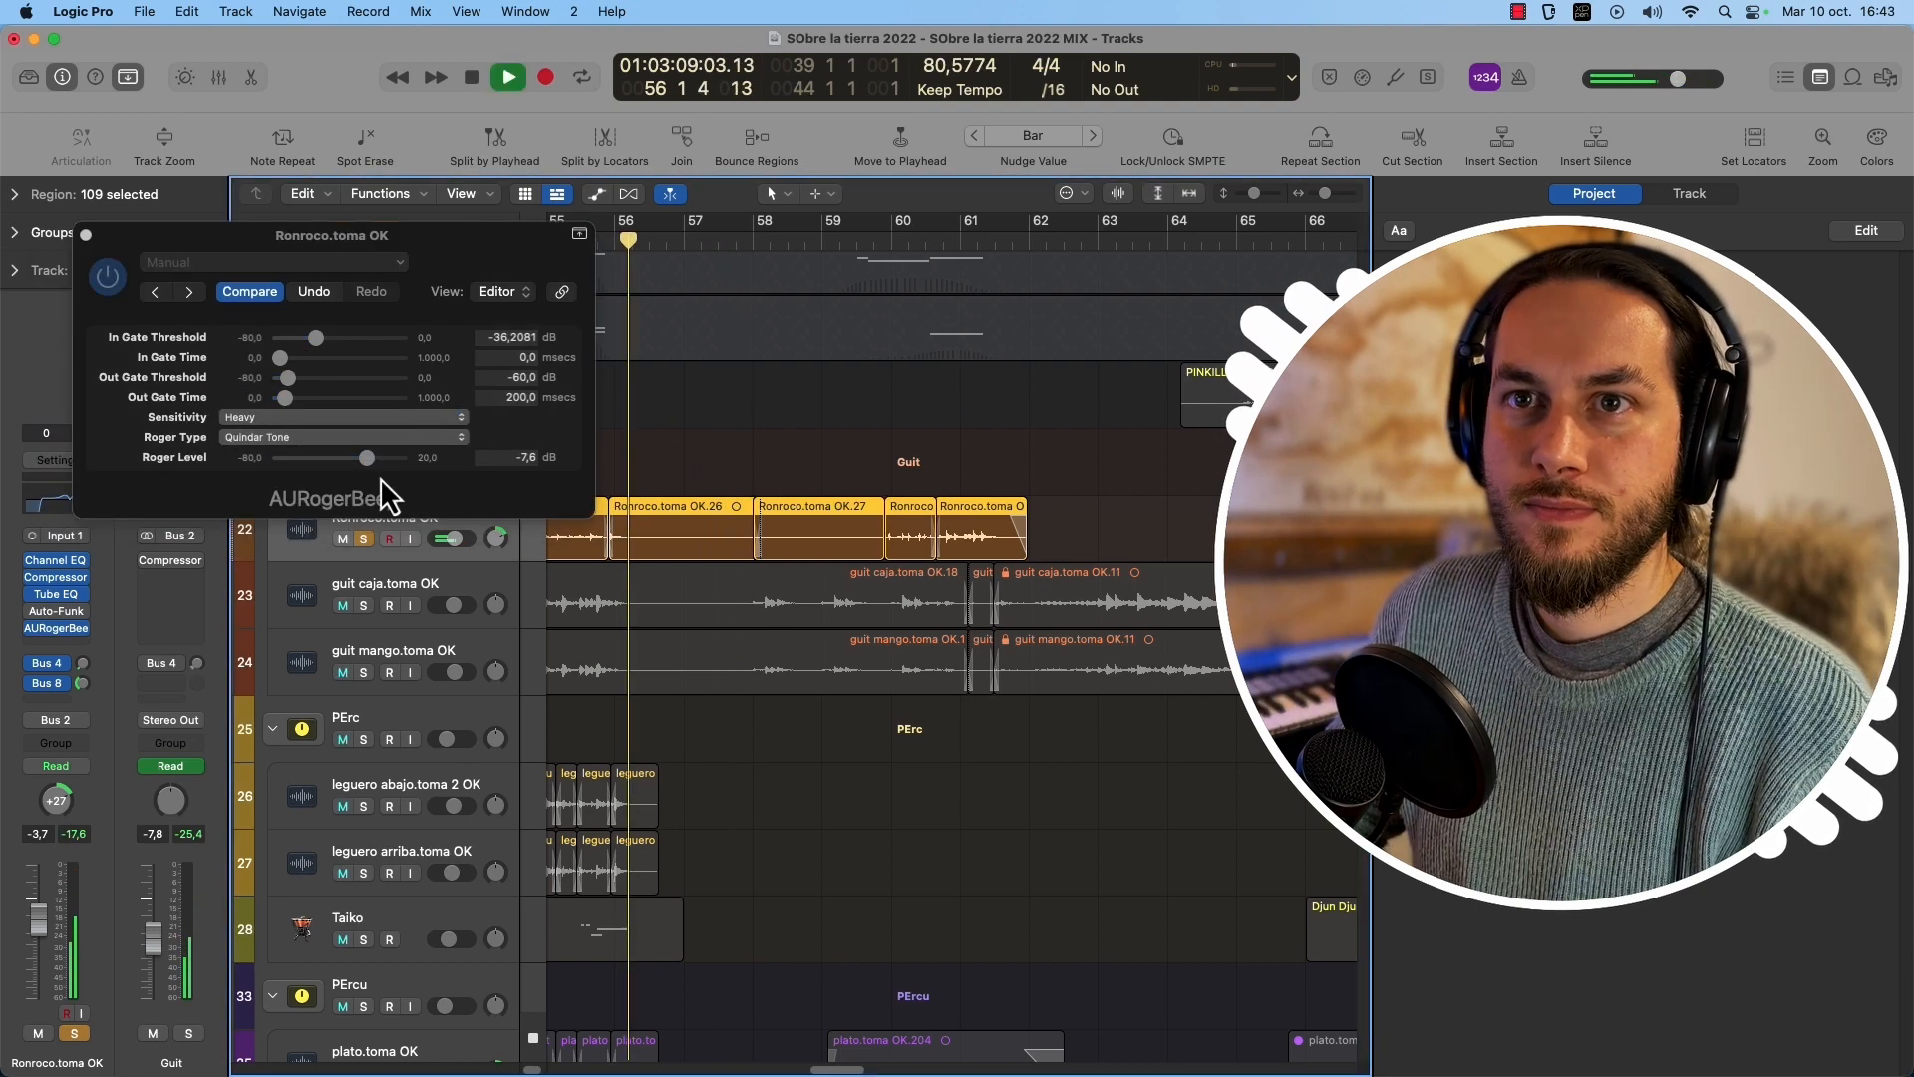
left_click_drag(367, 465, 362, 464)
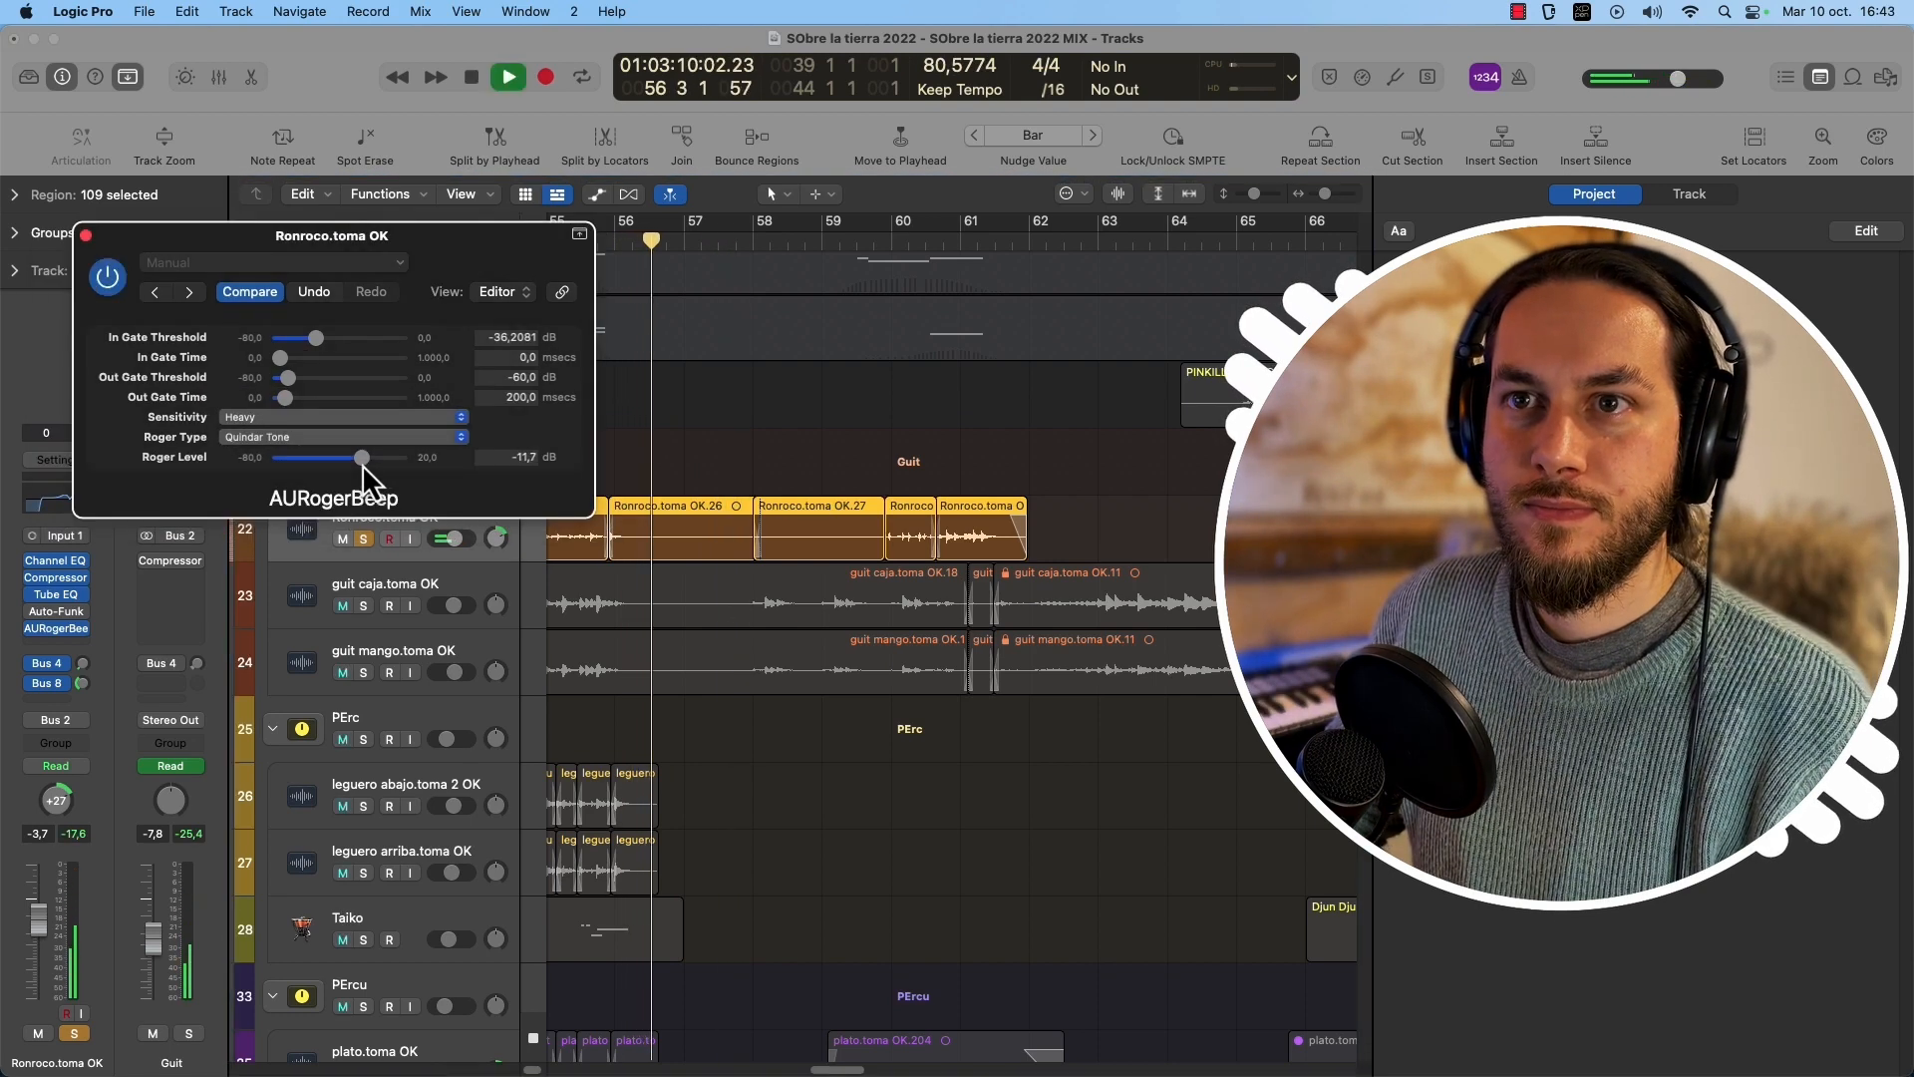
key("space")
left_click(86, 237)
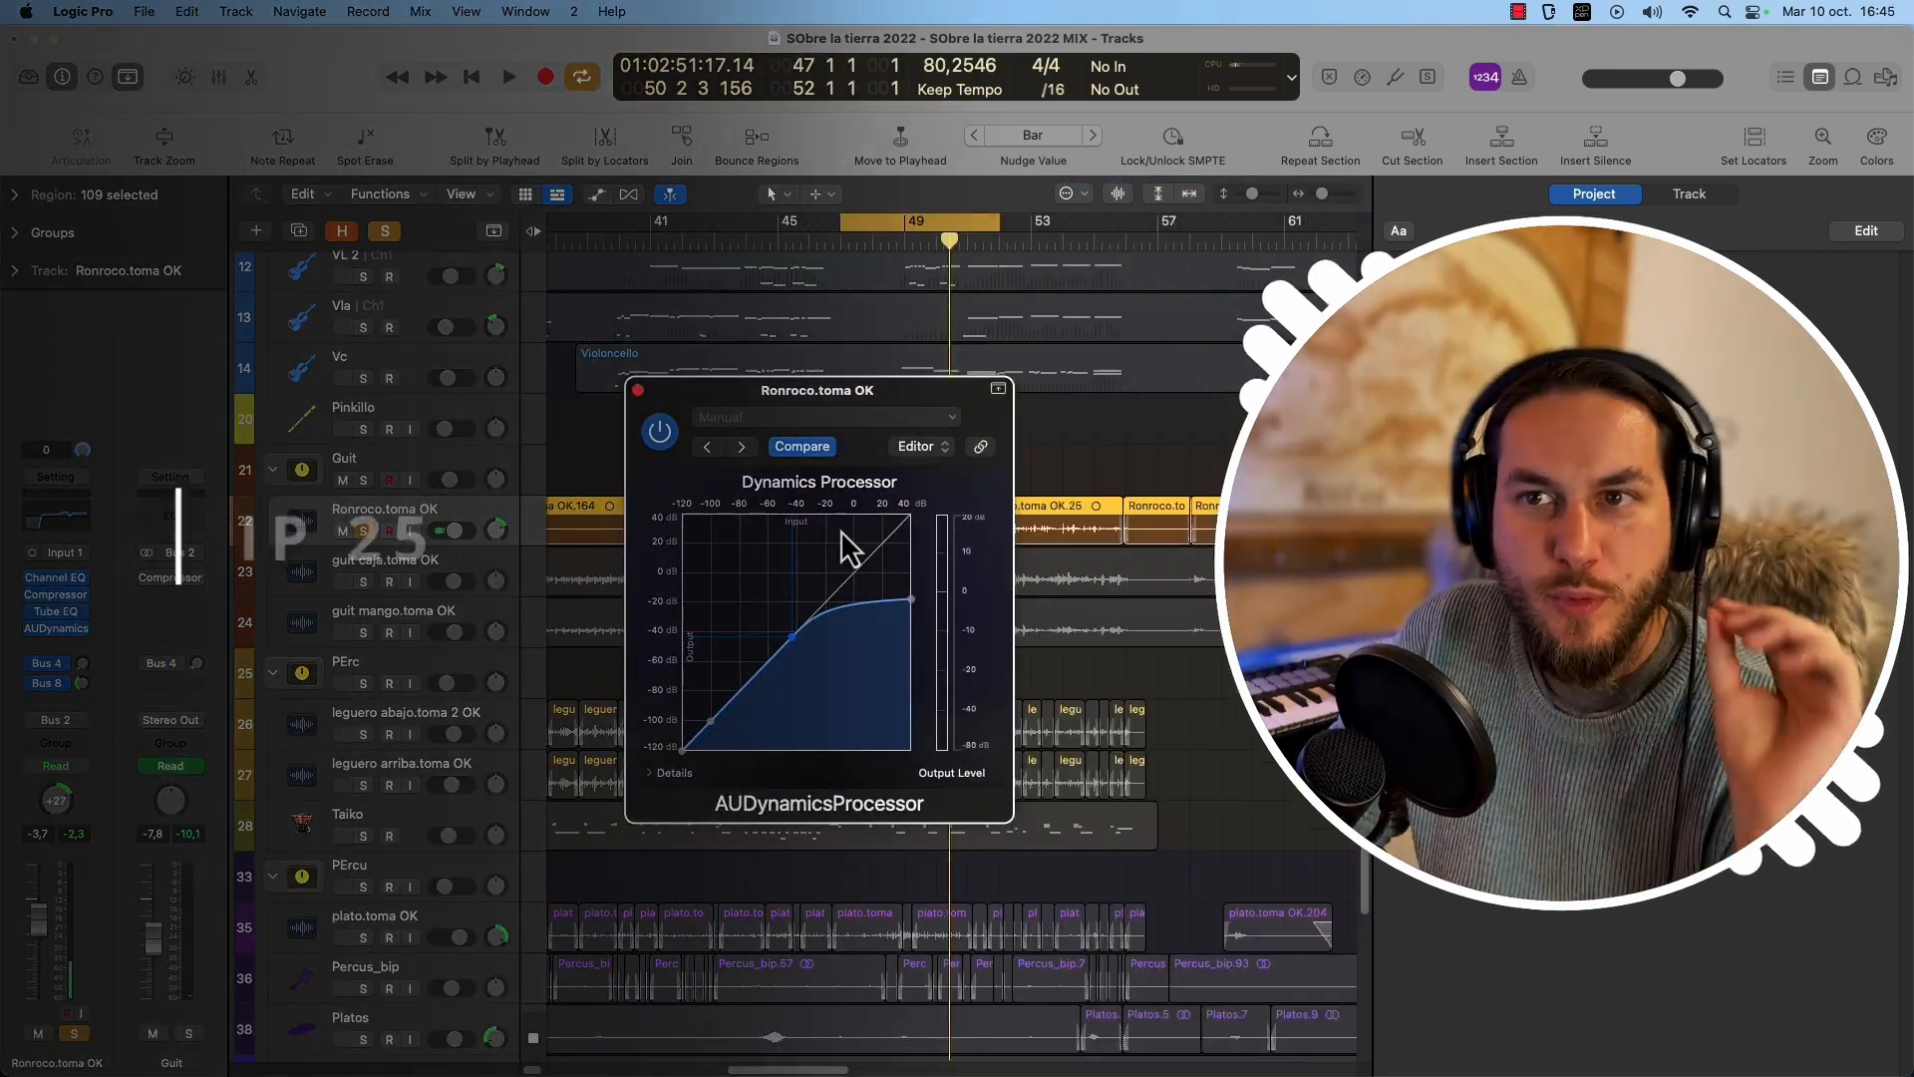
Choose AUDynamicsProcessor from Apple's Audio Units for the Ronroco.toma OK track's last insert slot.
left_click(638, 390)
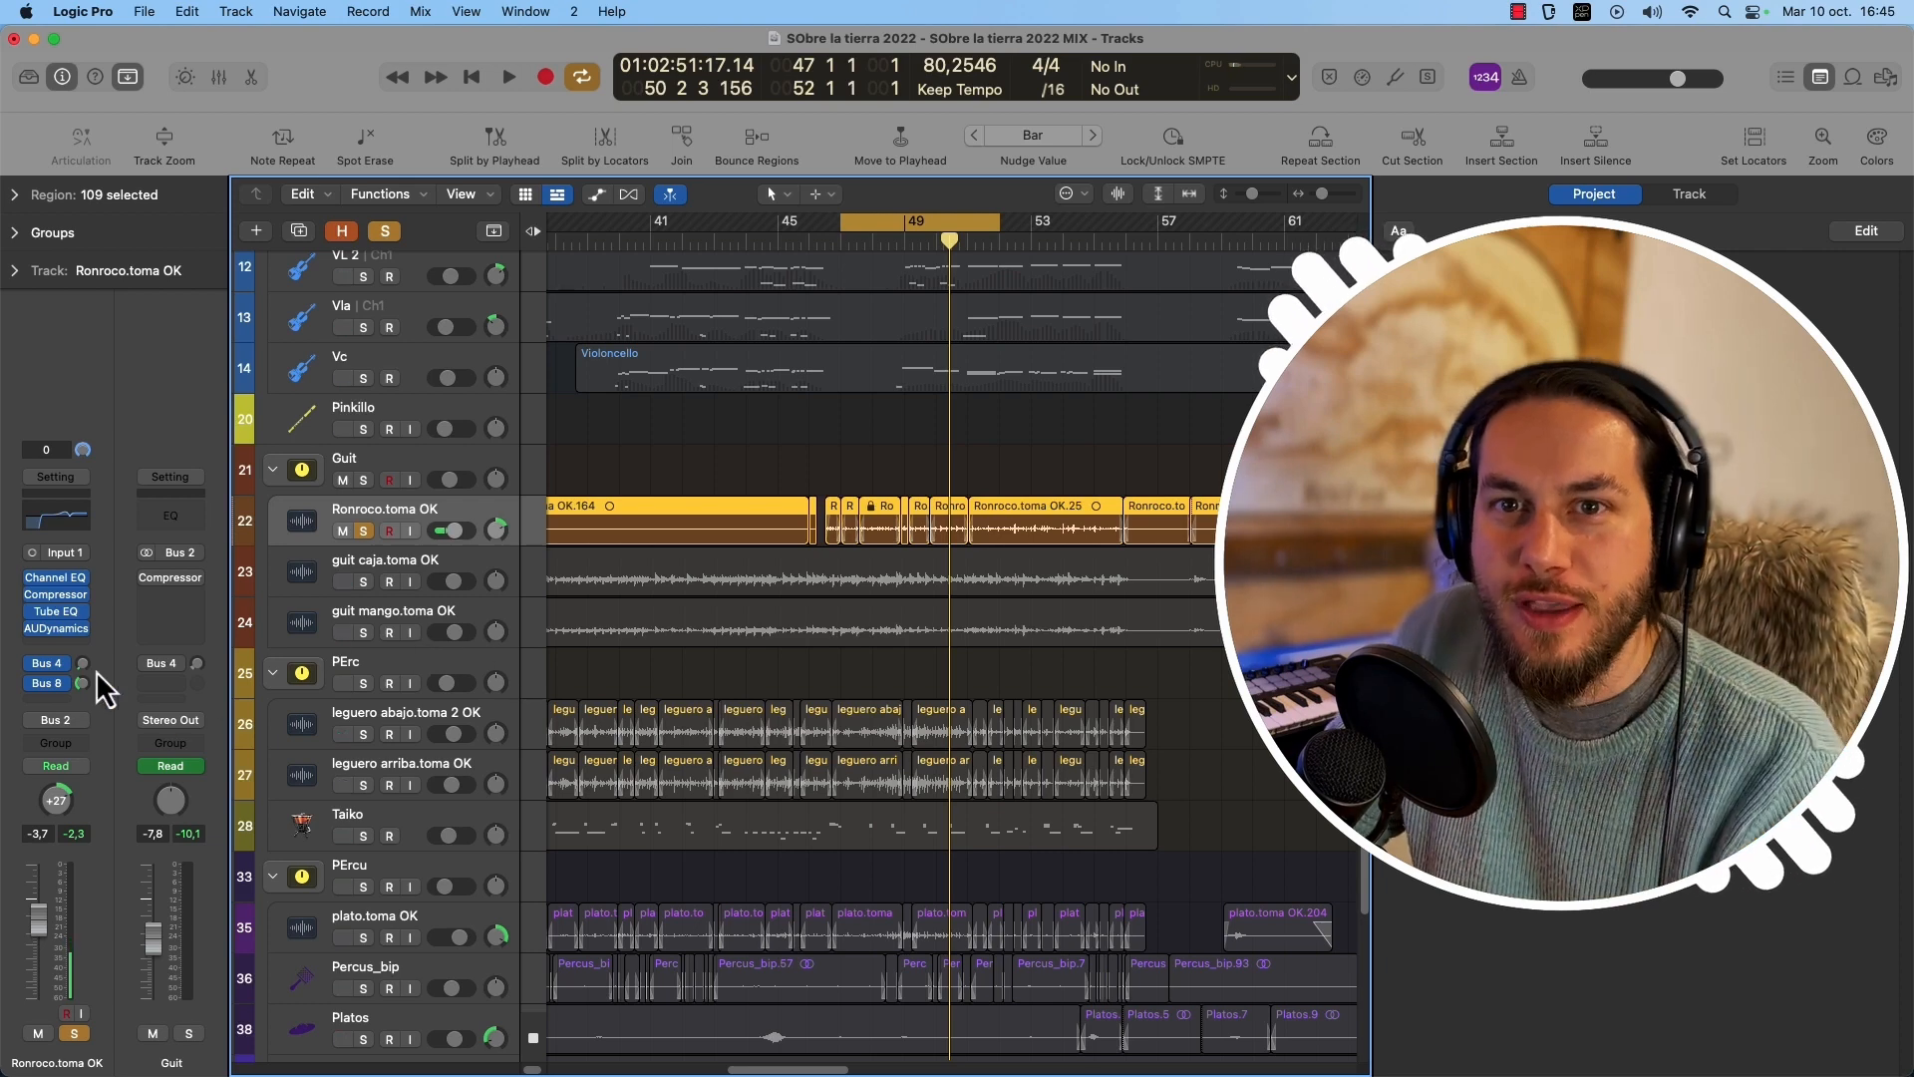
left_click(80, 630)
mouse_move(129, 1035)
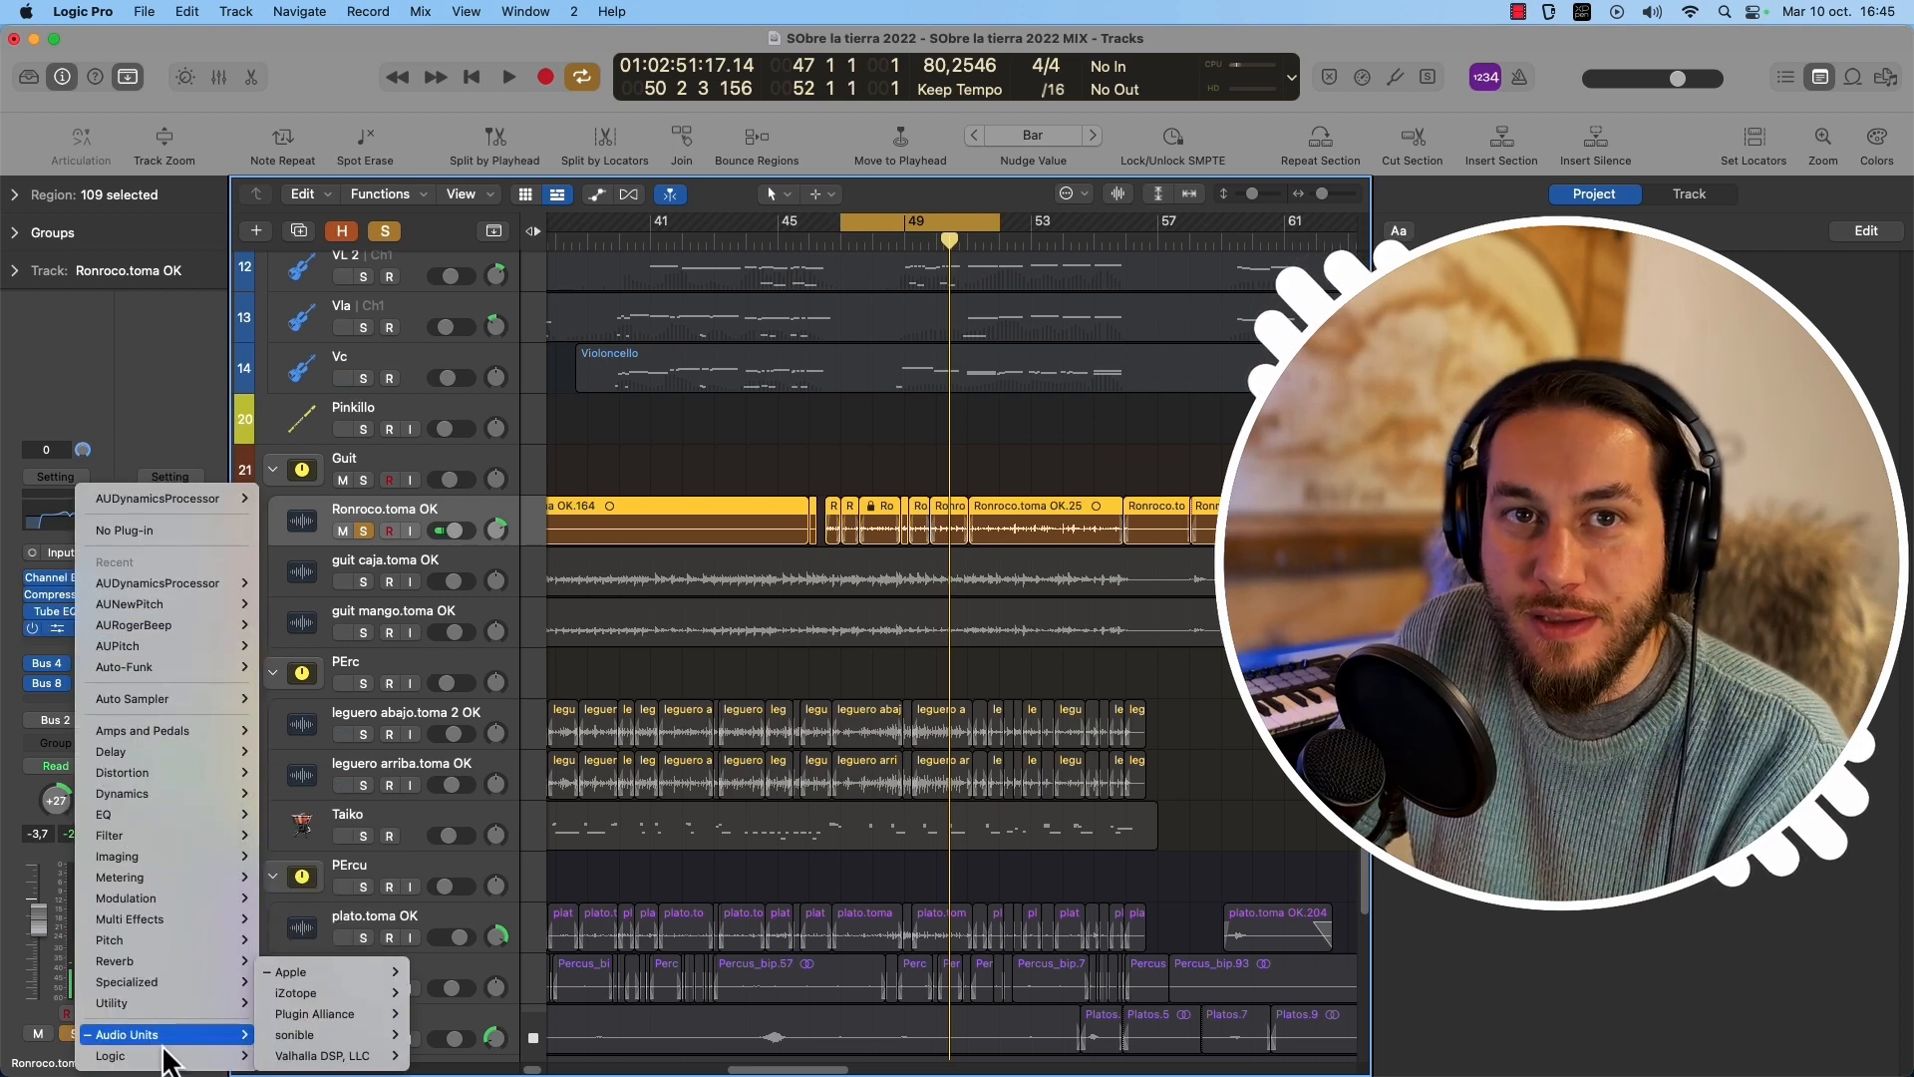
mouse_move(339, 975)
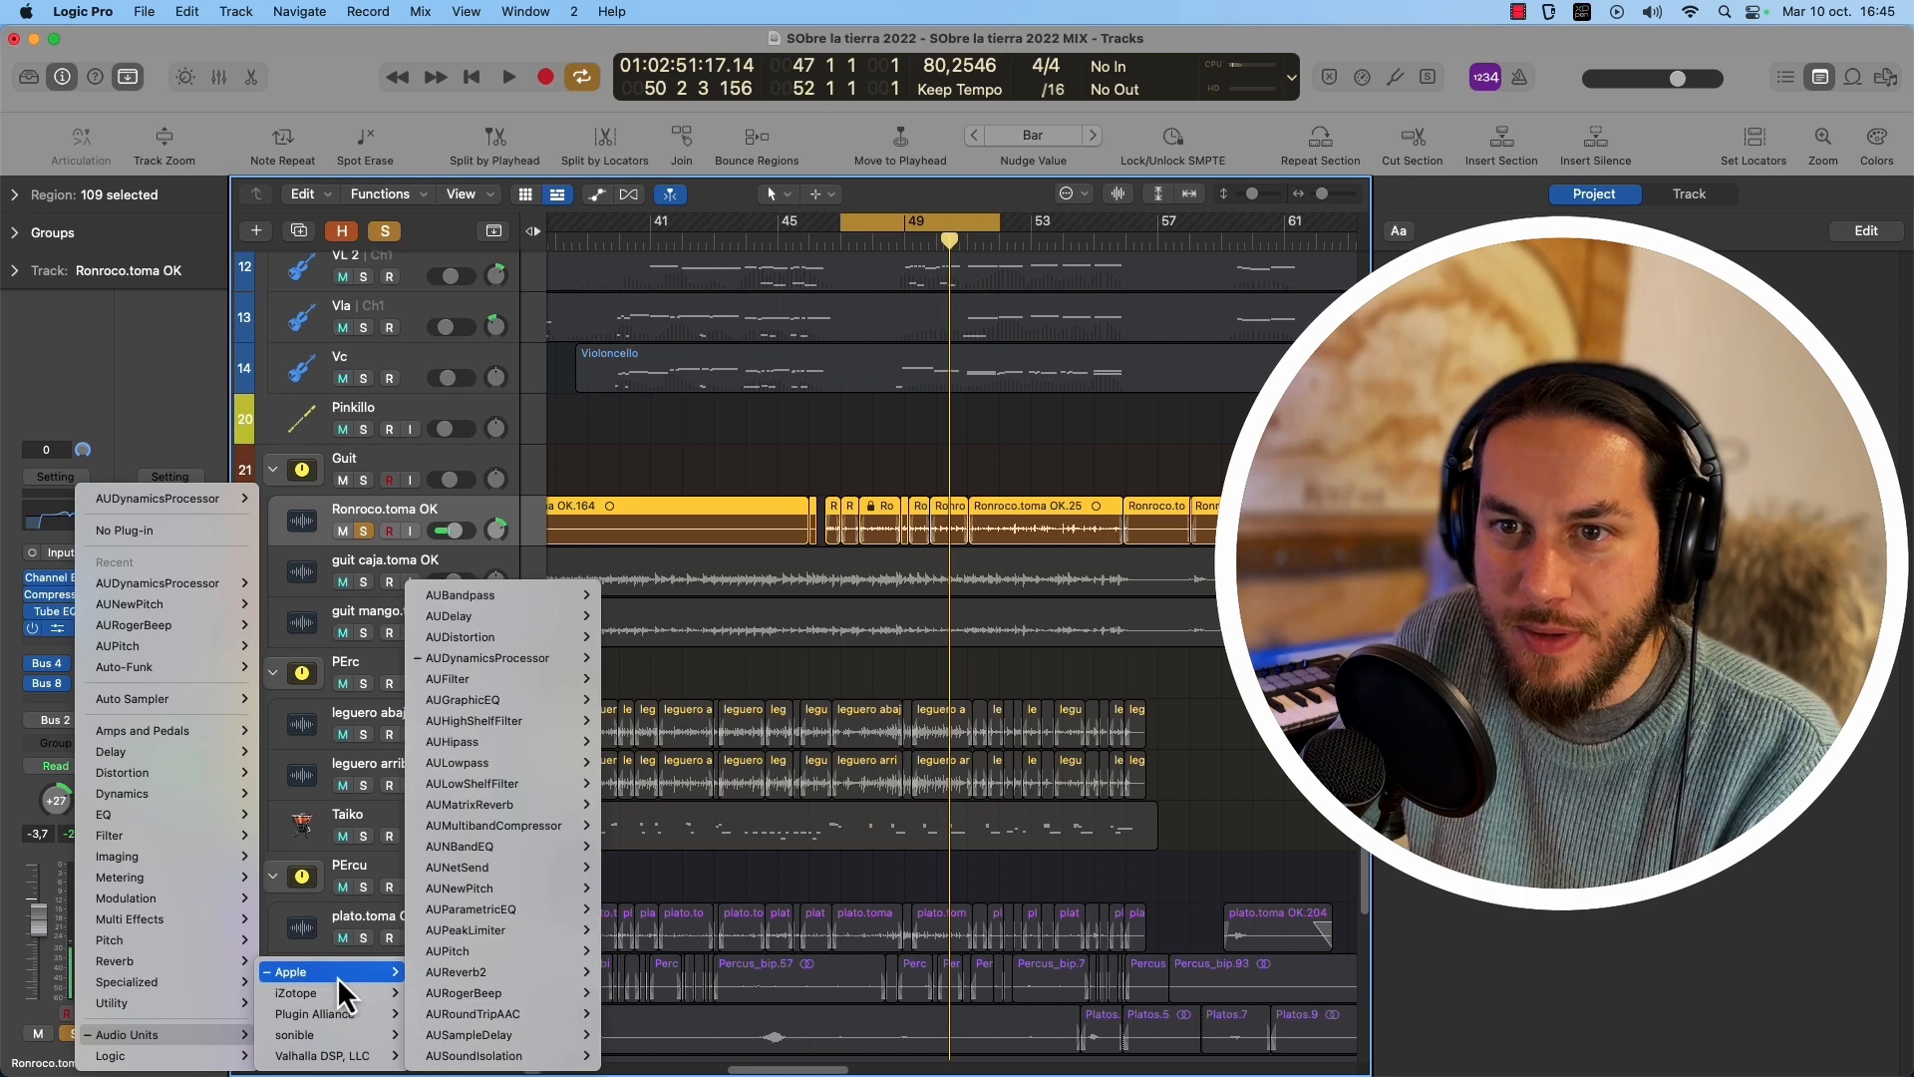
mouse_move(559, 665)
left_click(630, 658)
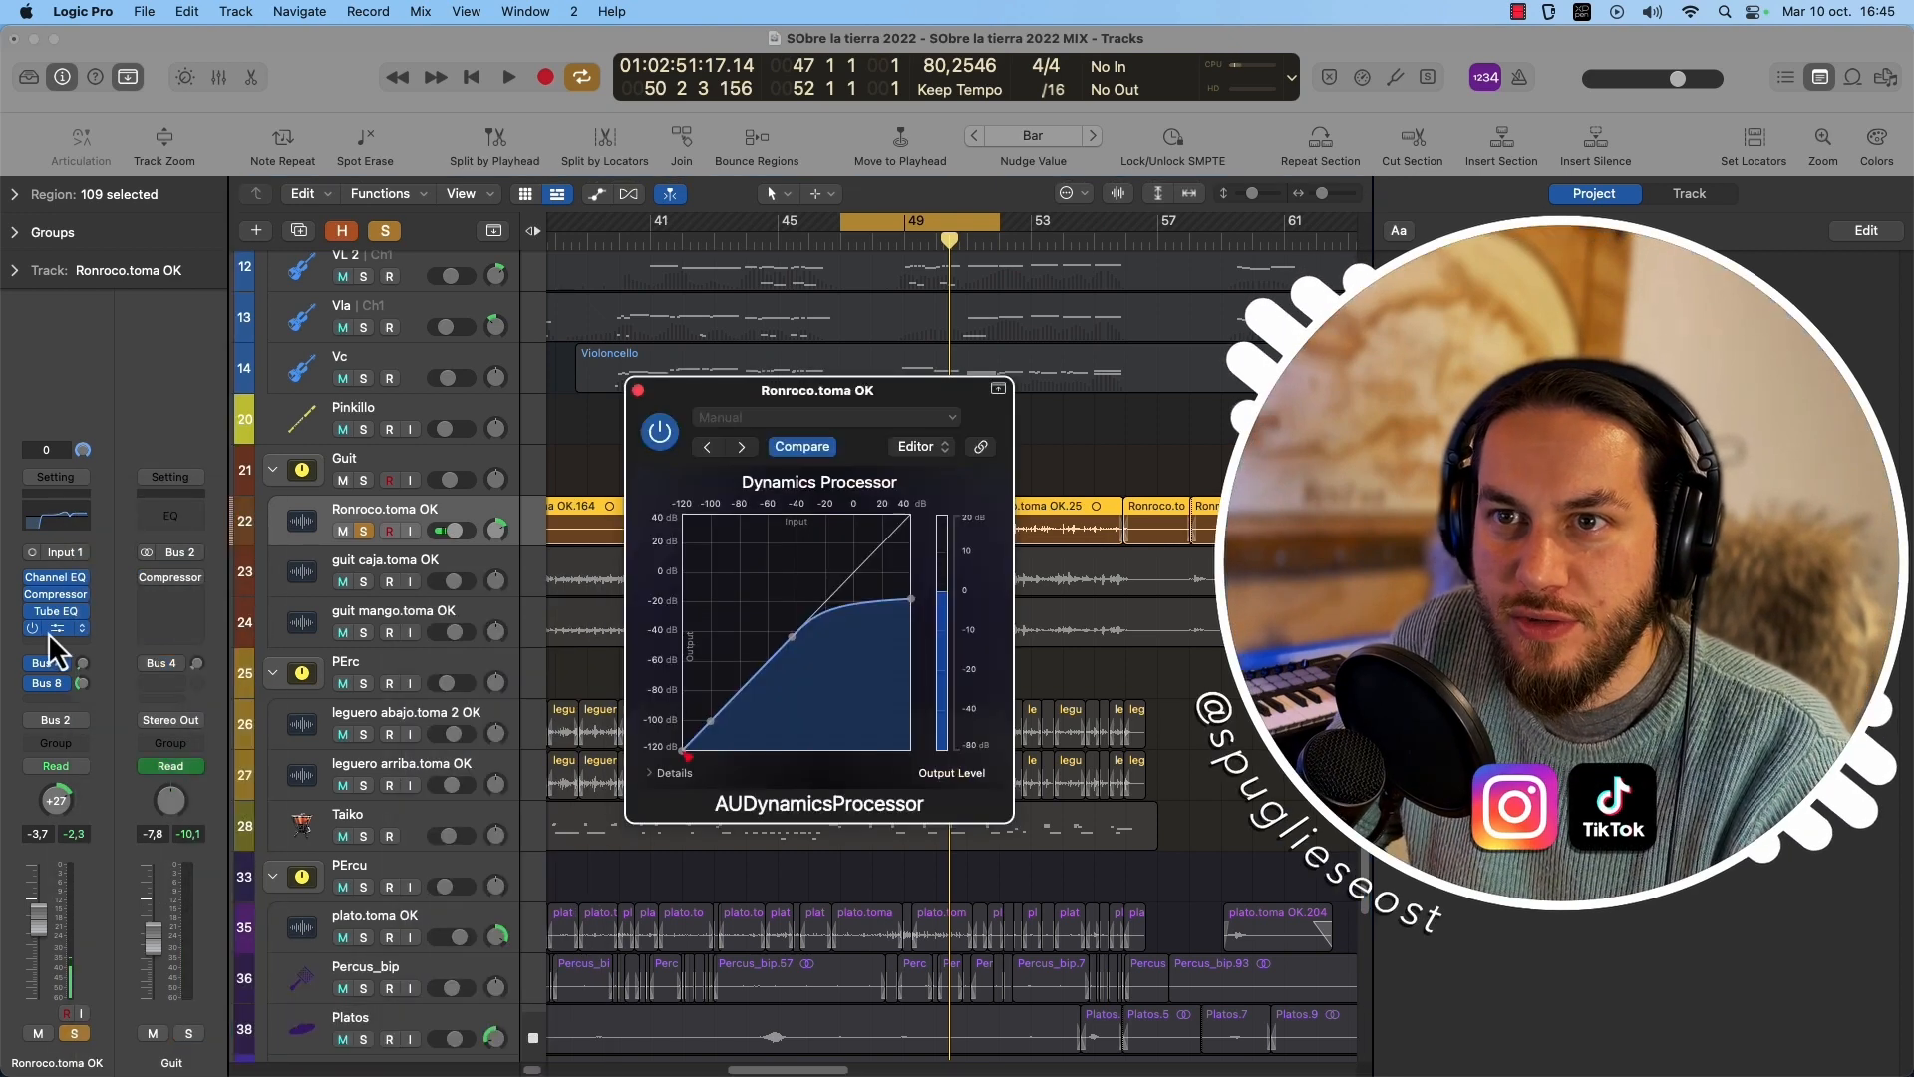
Raise the Dynamics Processor's Compression Threshold to -32.4 dB and move its window clear of the playhead area.
mouse_move(792, 640)
left_mouse_down()
mouse_move(847, 598)
mouse_move(811, 623)
left_mouse_up()
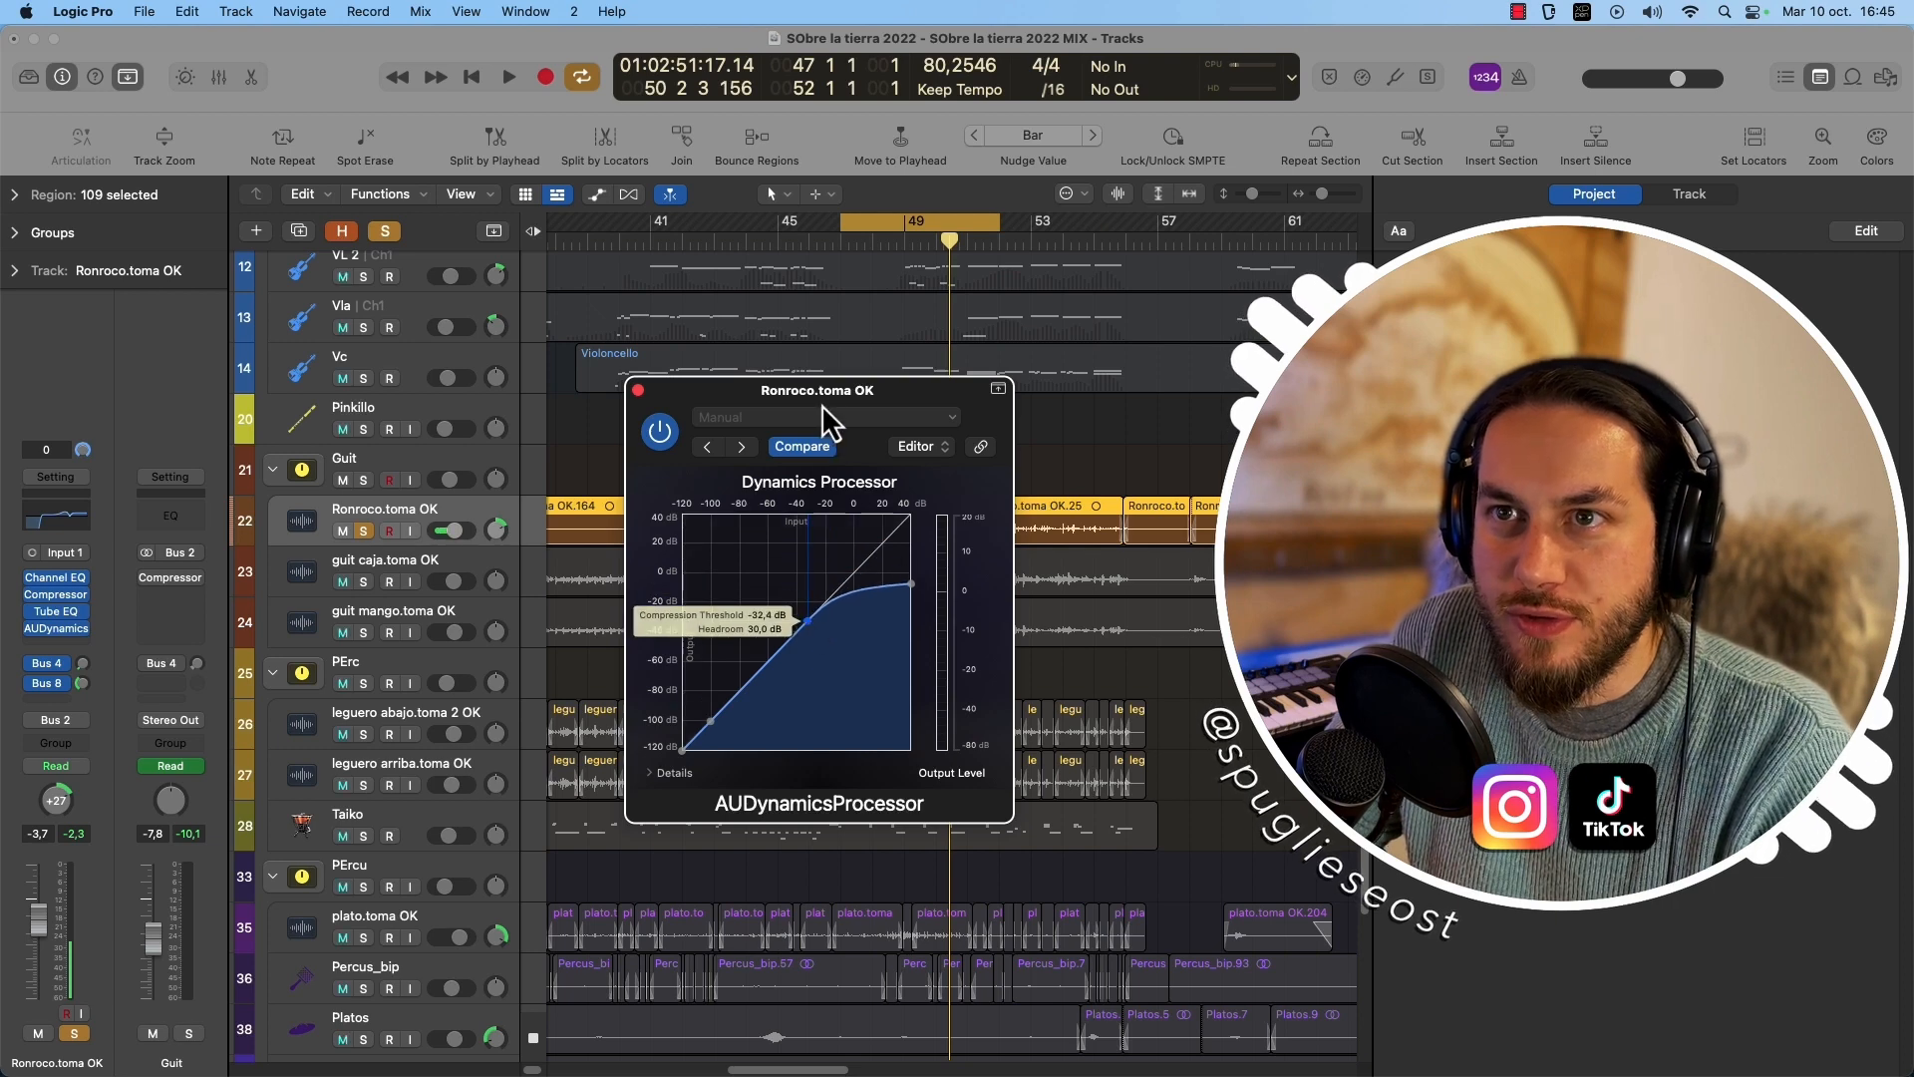
left_click_drag(819, 400, 523, 339)
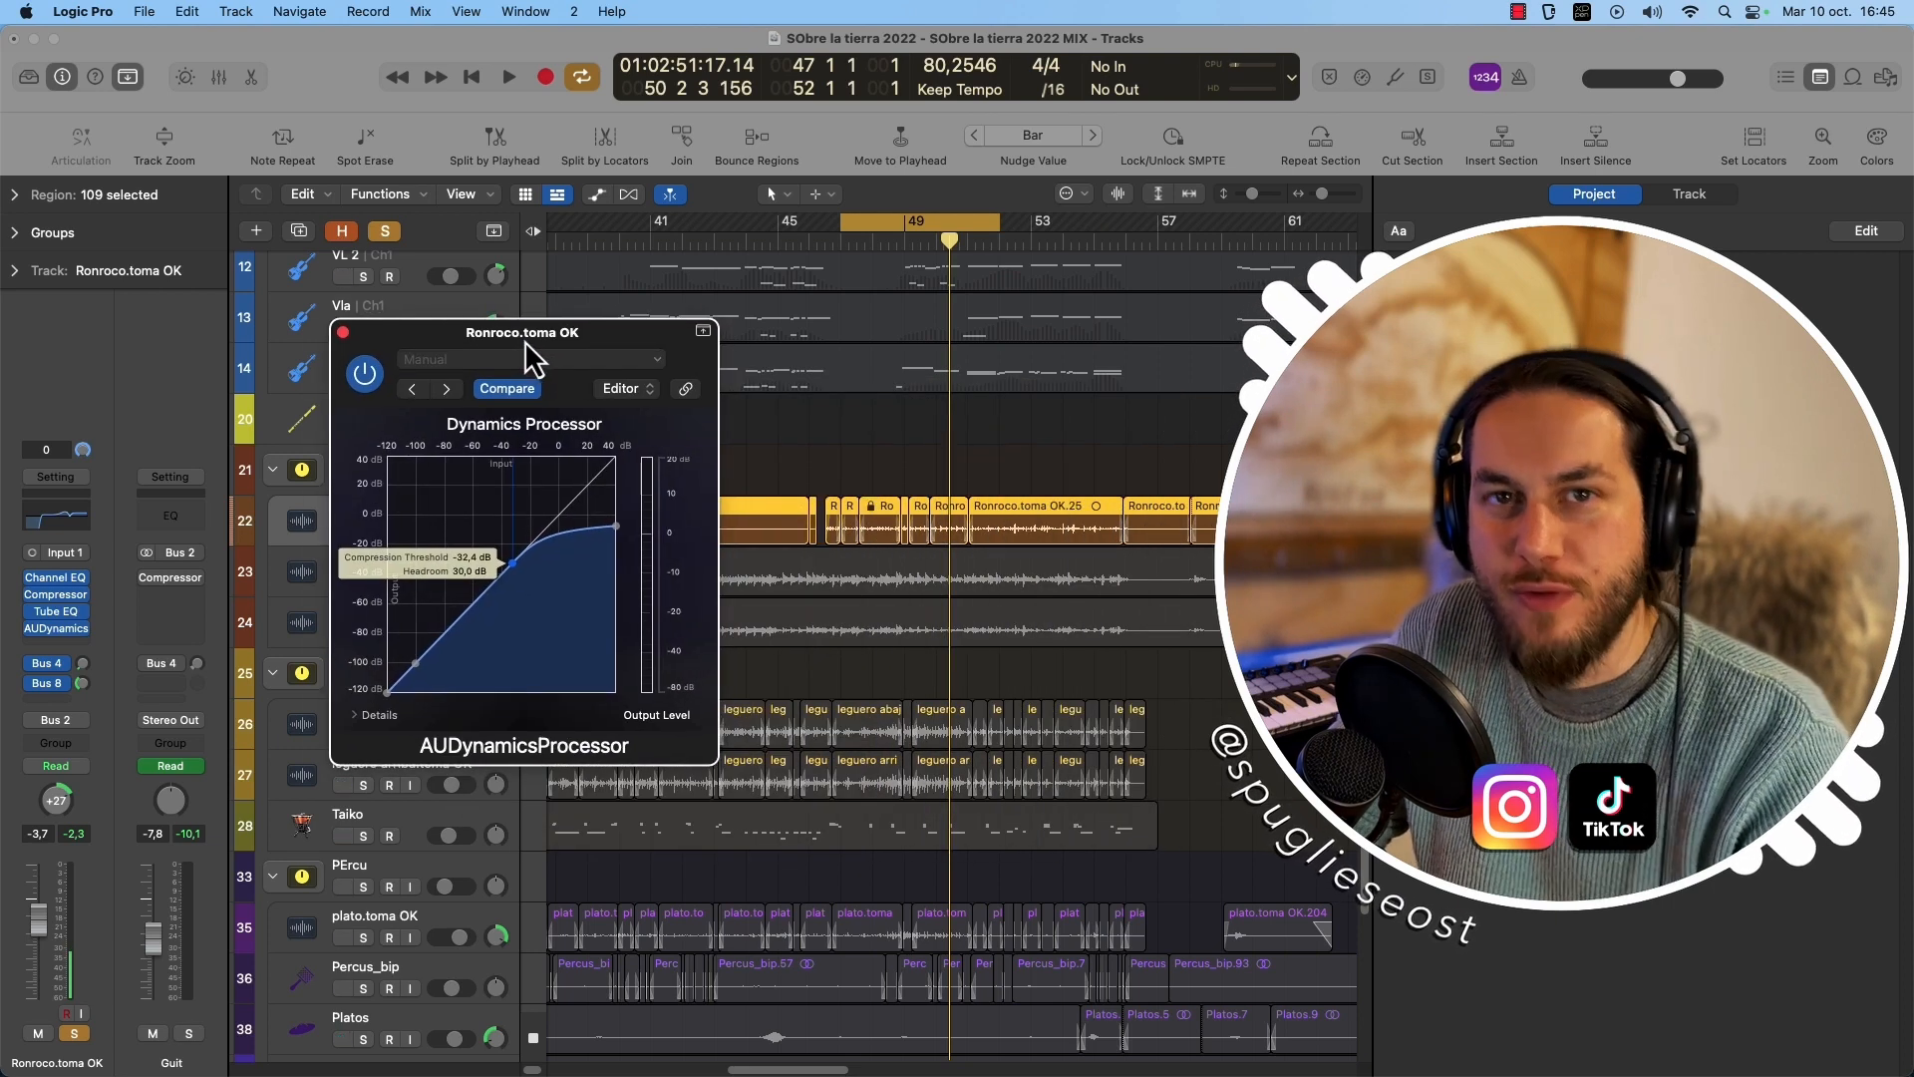
left_click_drag(560, 343, 622, 347)
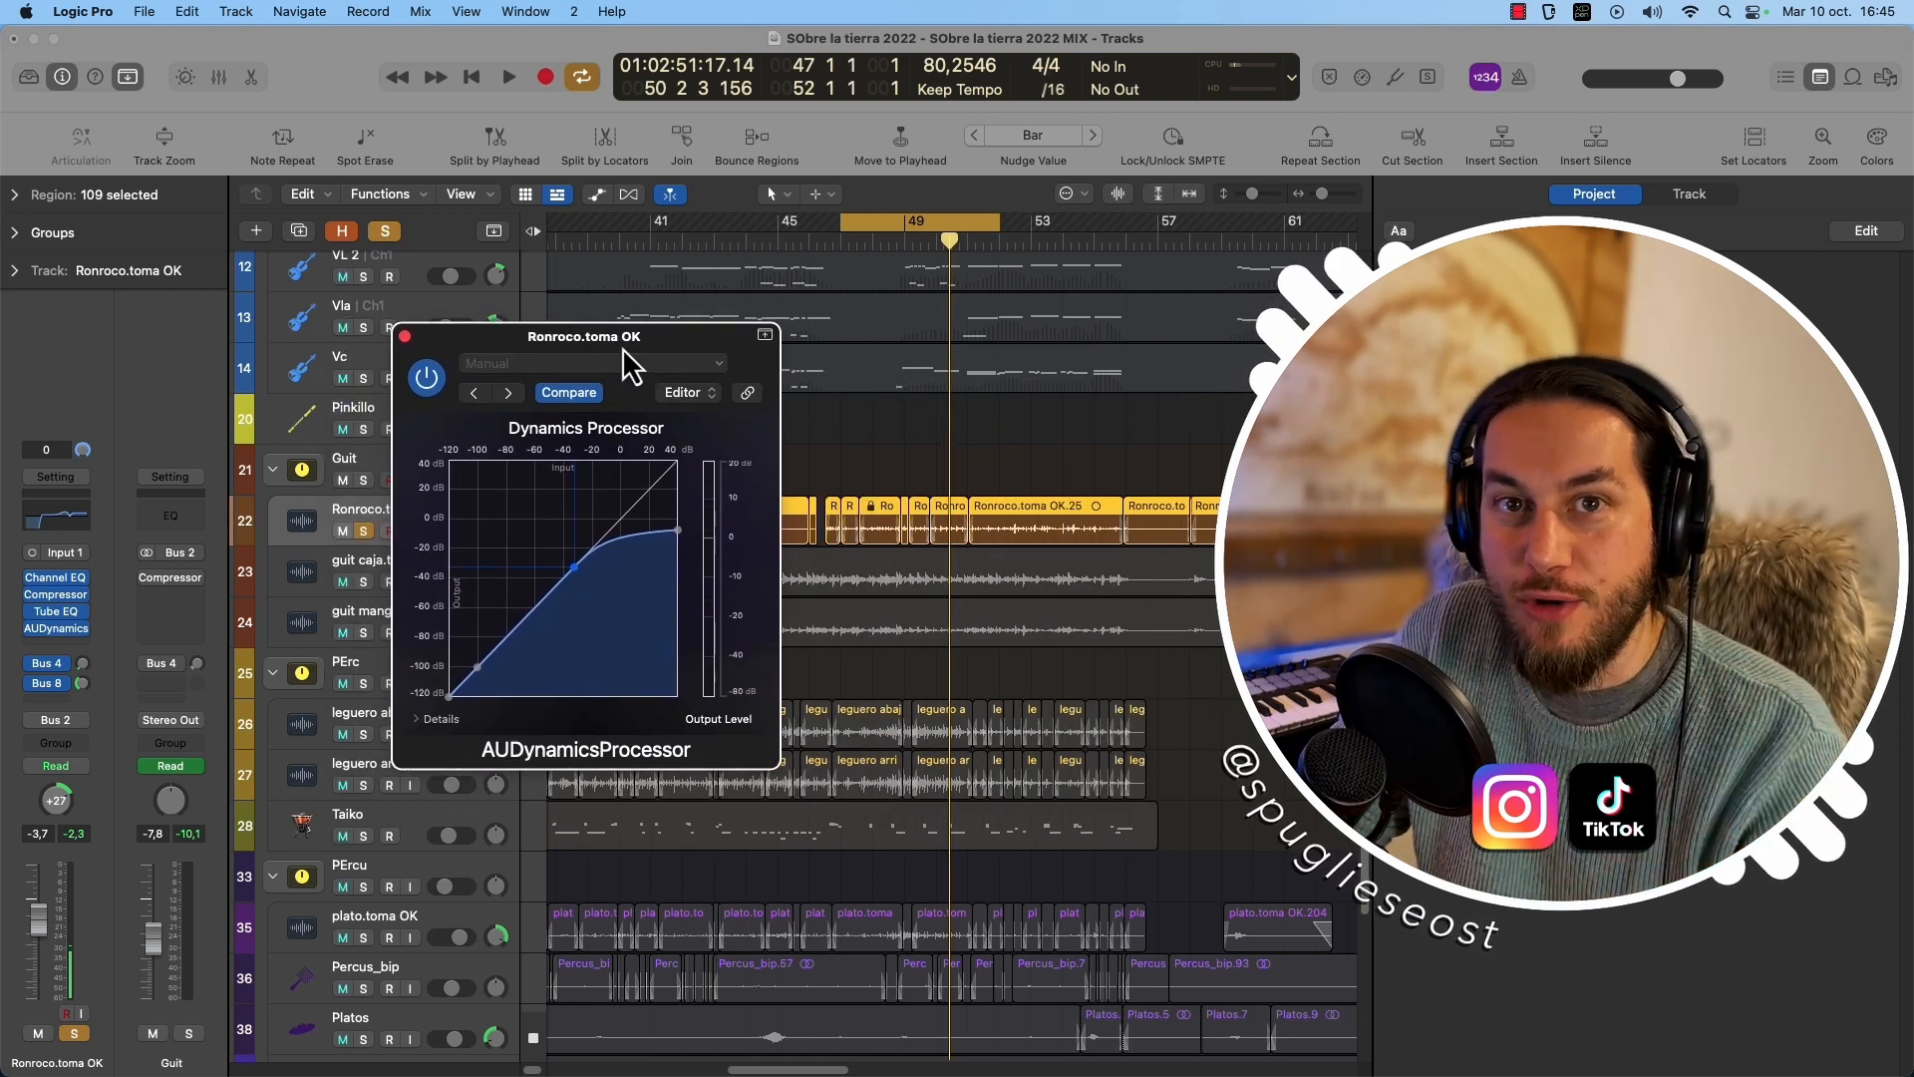
Play the Ronroco.toma OK track while lowering the Compression Threshold to -48.7 dB, and stop playback.
key("space")
mouse_move(573, 569)
left_mouse_down()
mouse_move(563, 605)
mouse_move(591, 586)
mouse_move(588, 570)
mouse_move(550, 595)
left_mouse_up()
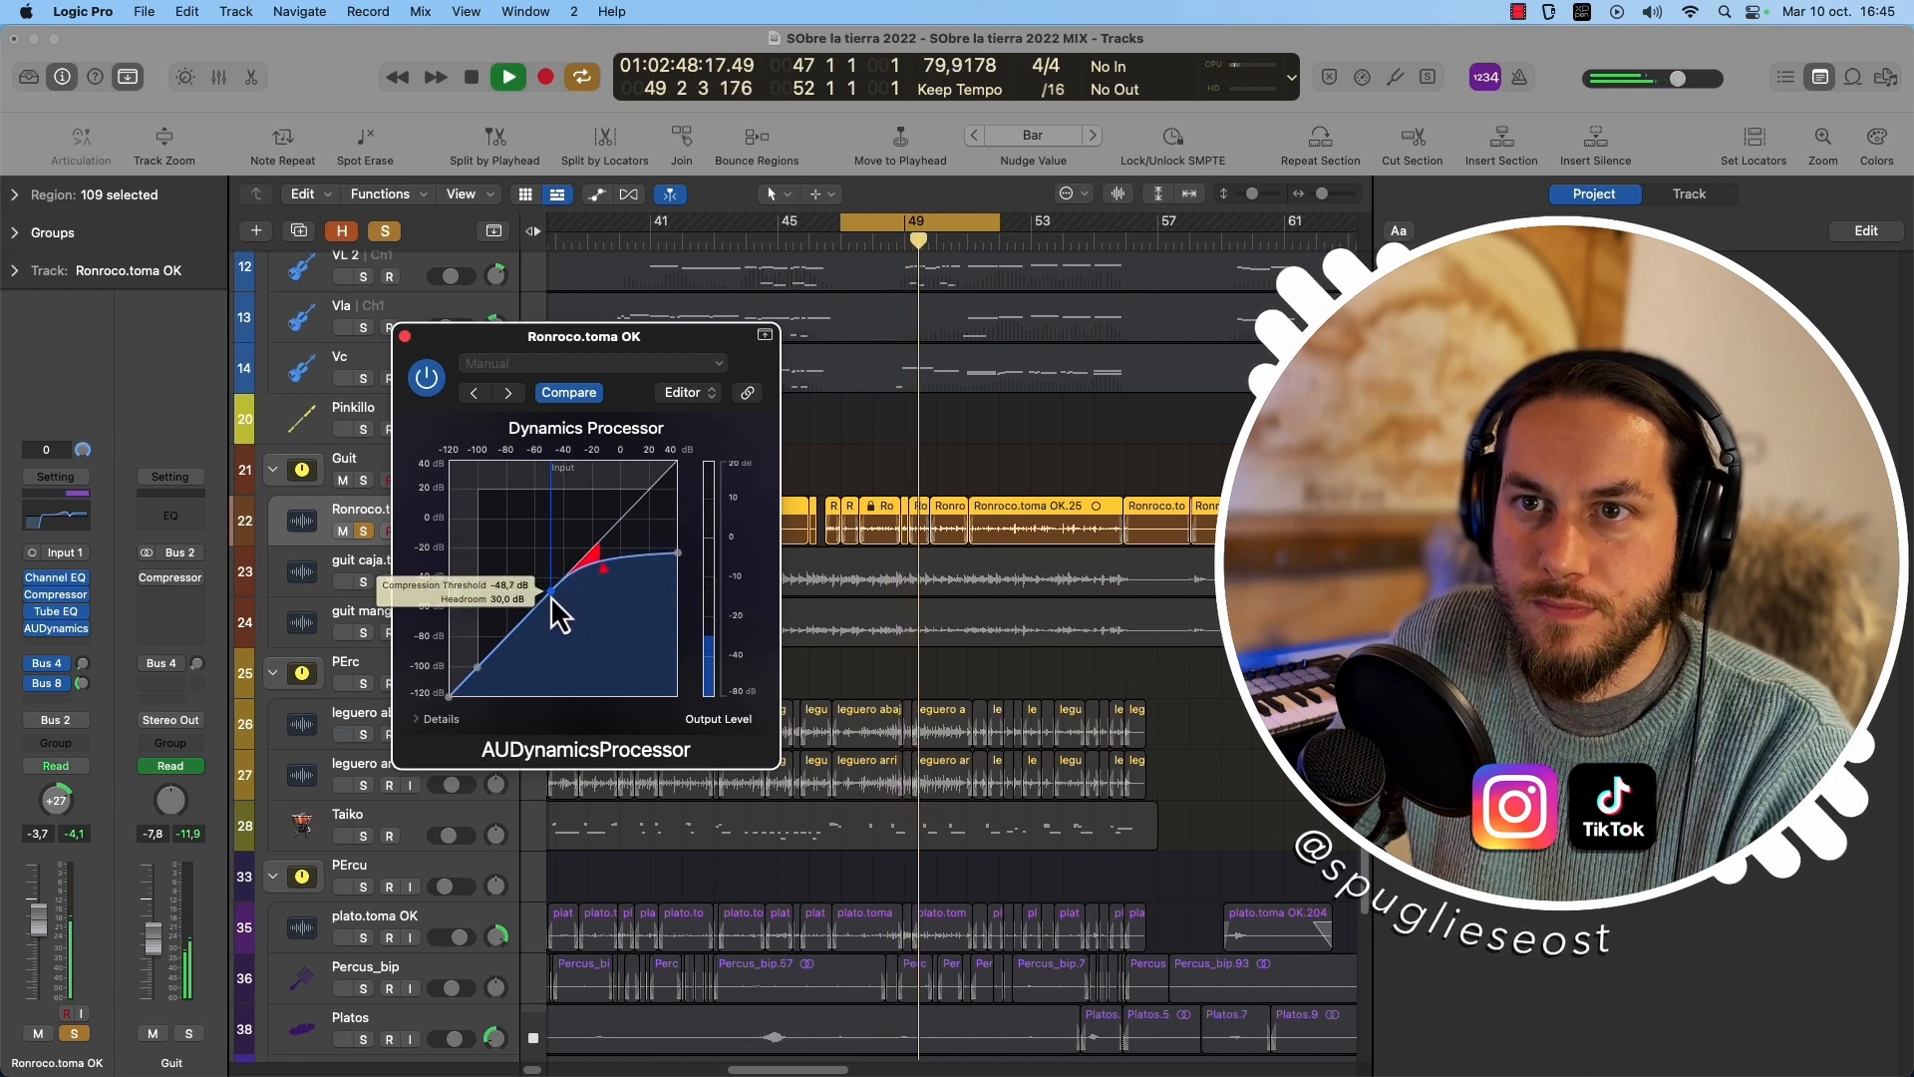
key("space")
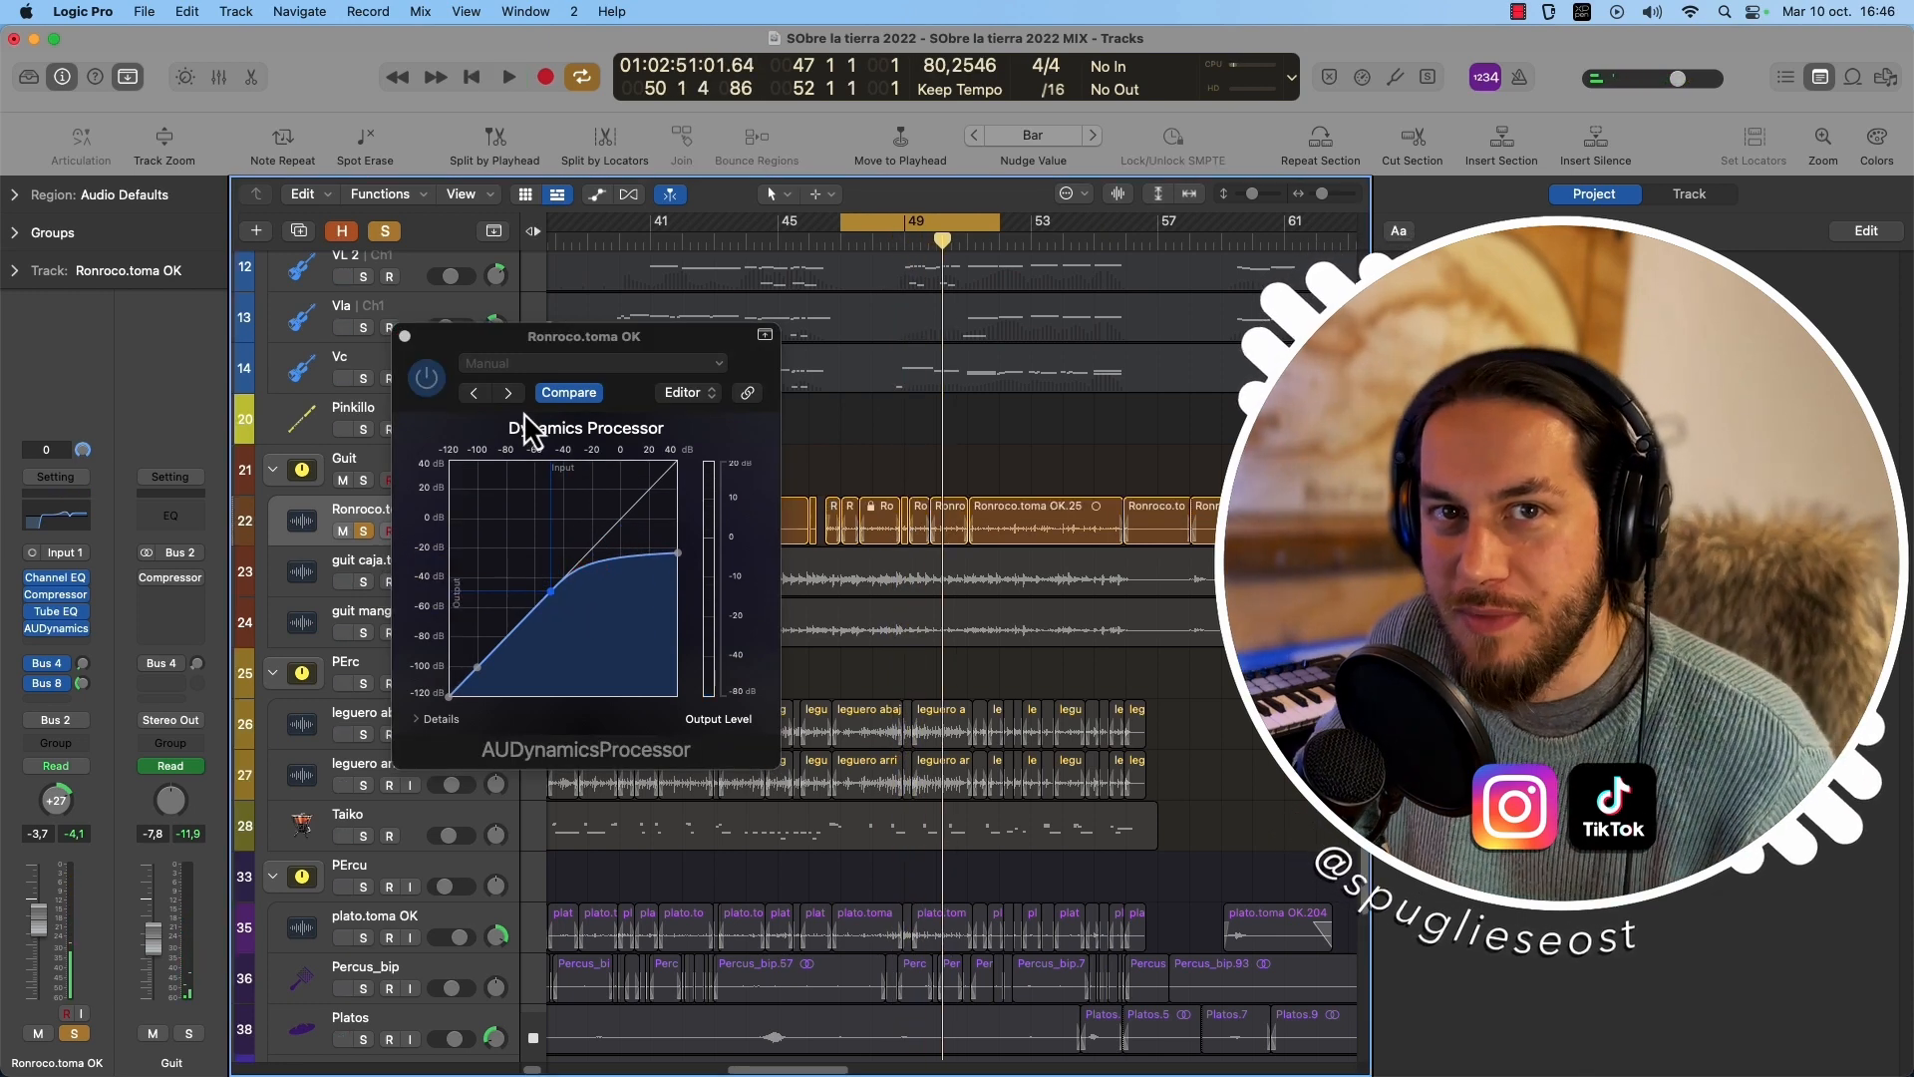